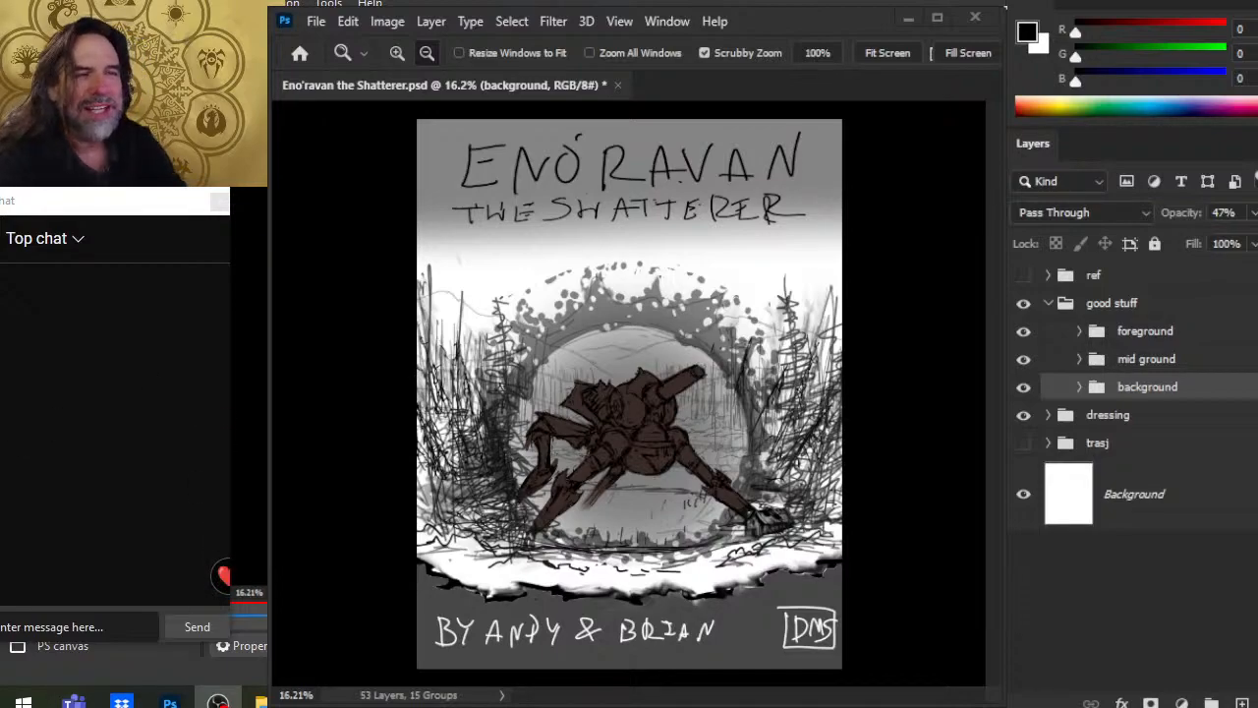
Step: In OBS, move the PS canvas and Window Capture sources below Display Capture in the source order
key(alt+Tab)
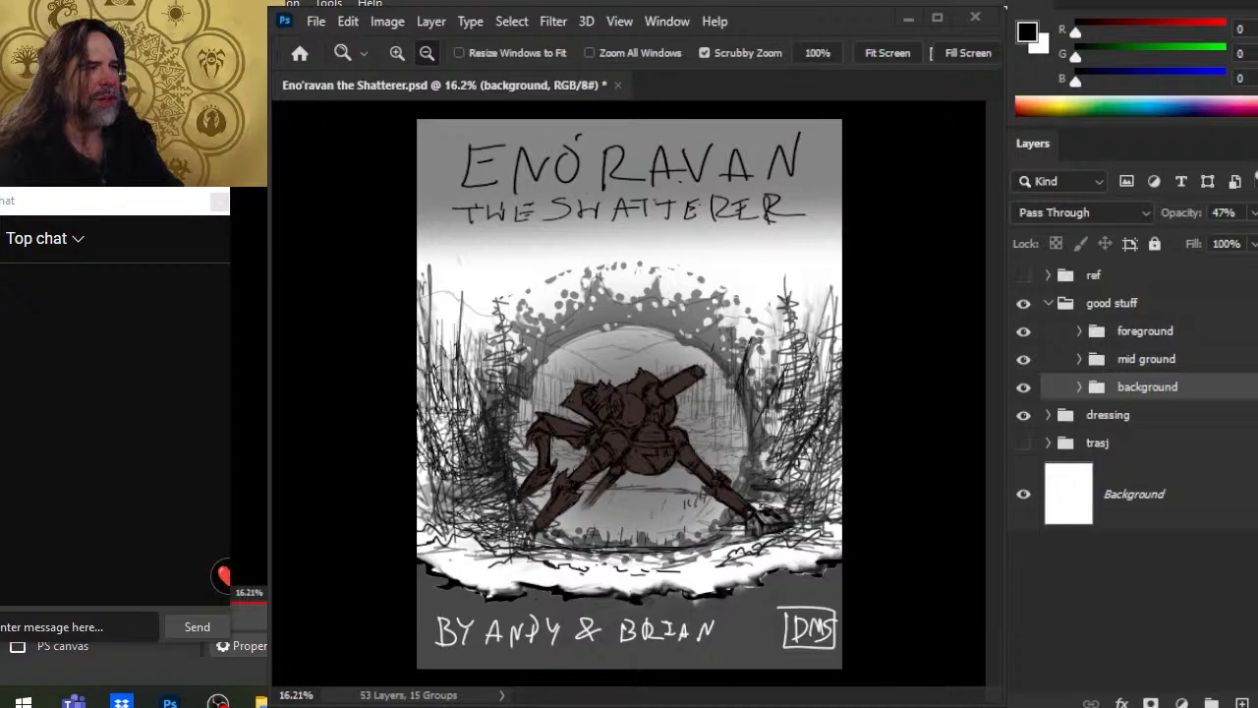
key(alt+Tab)
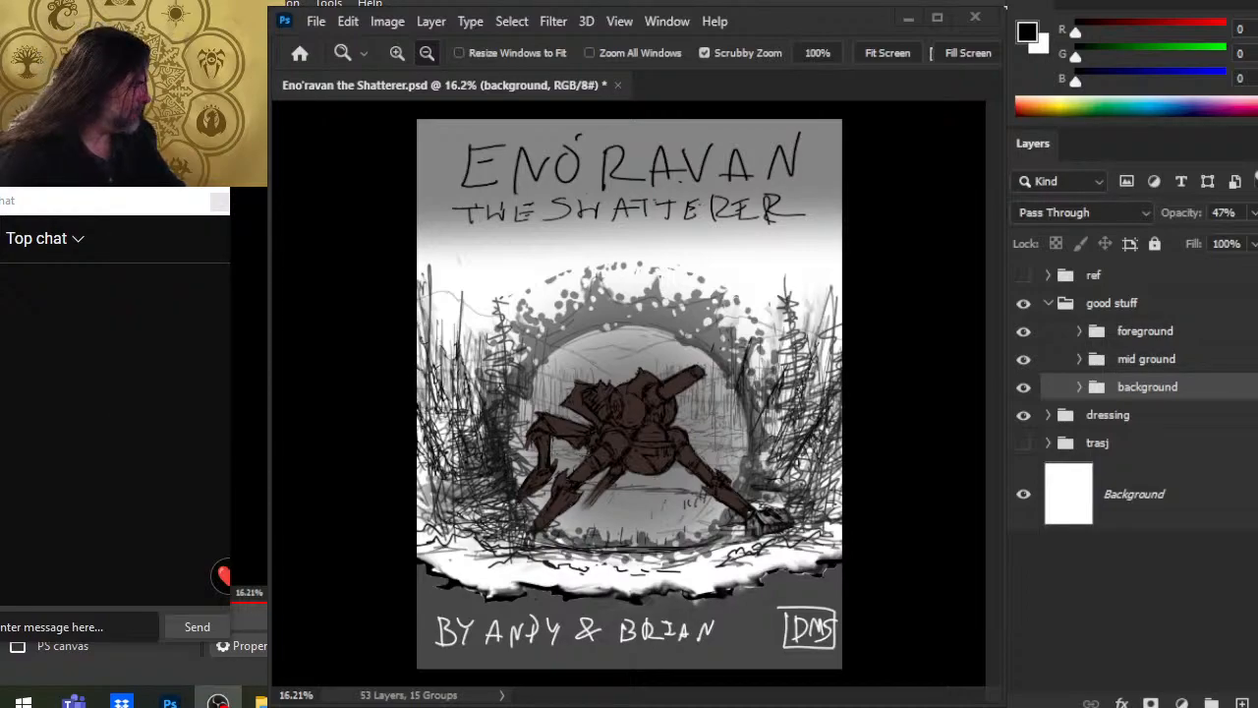
drag(1069, 439, 1065, 477)
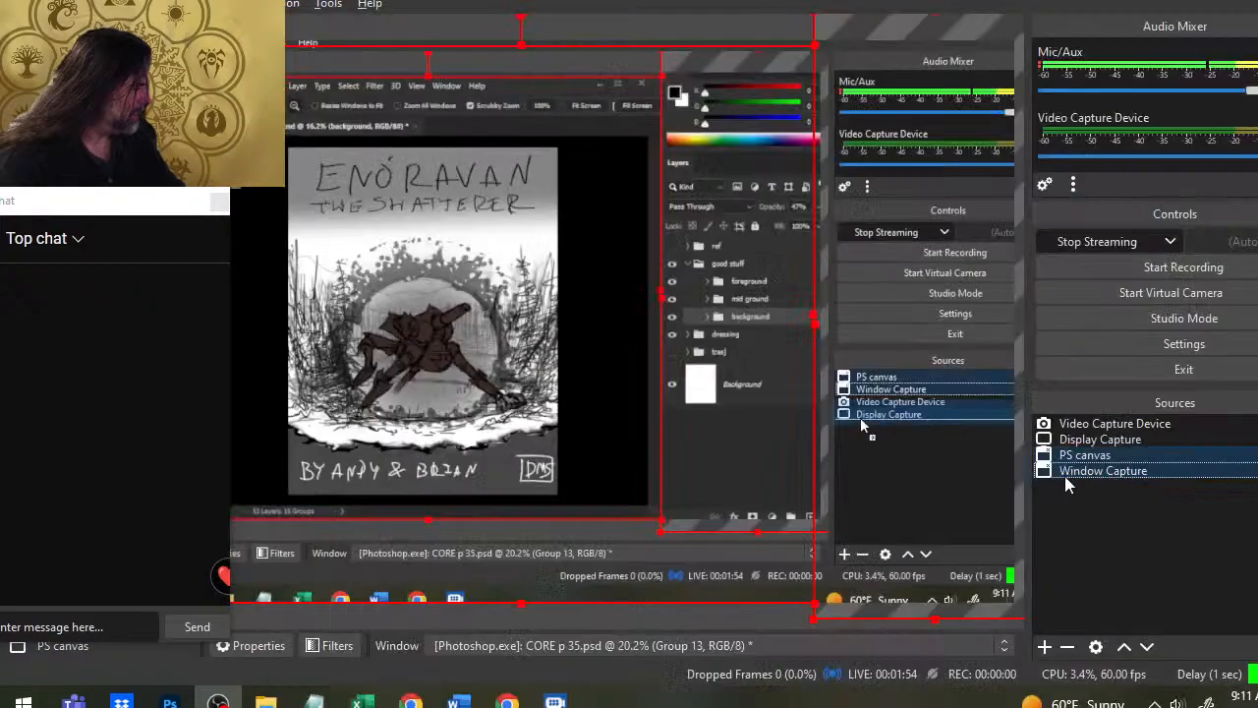
Step: Switch to Chrome, close the Twitter page and like the art stream video on YouTube
click(507, 702)
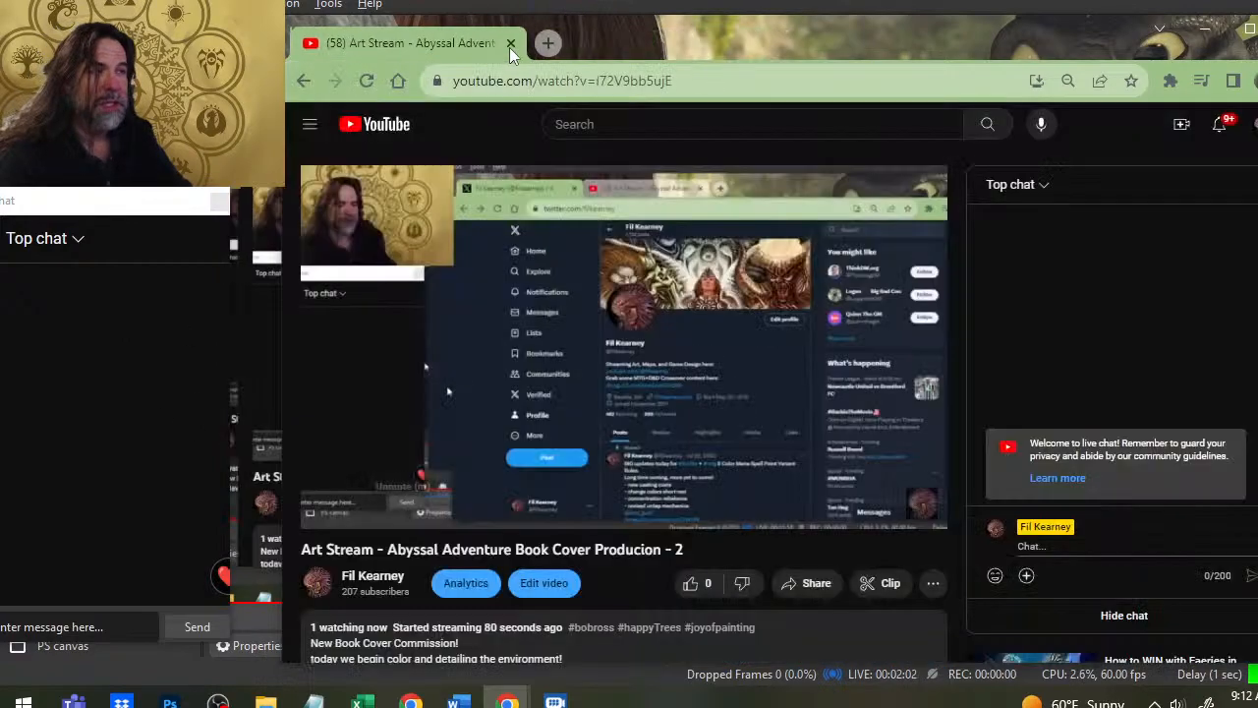
click(509, 43)
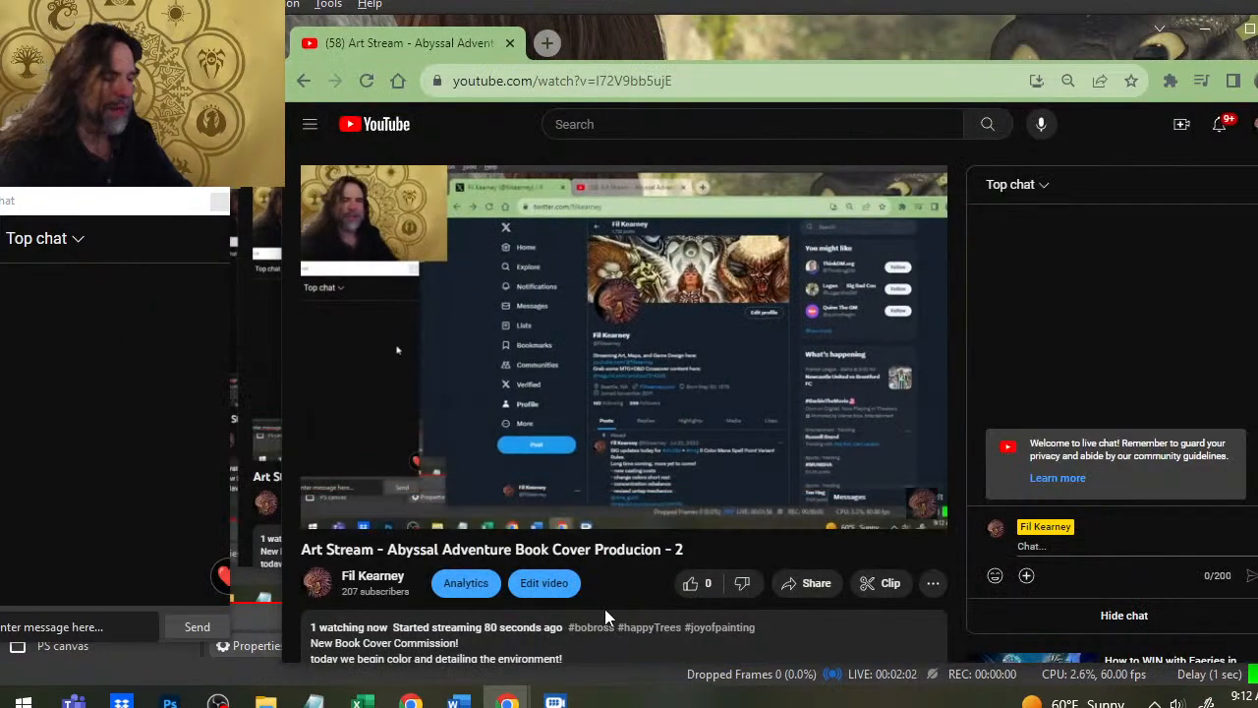
click(690, 583)
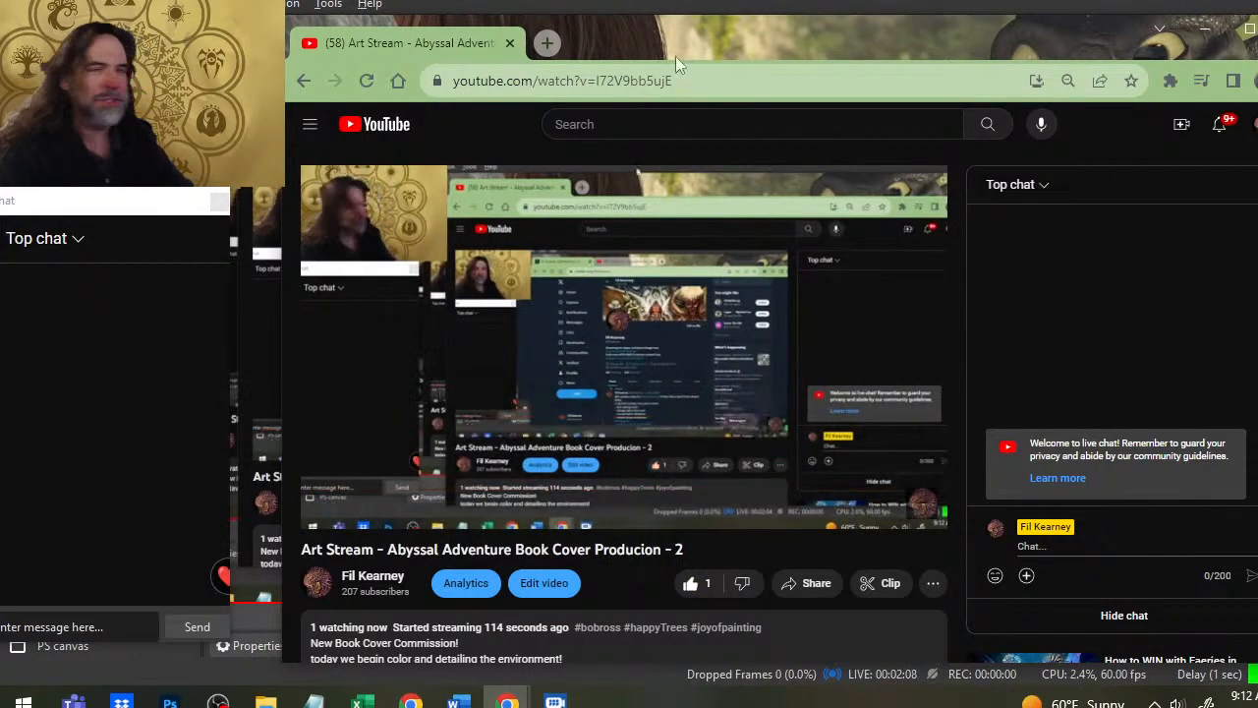
Step: Switch to Photoshop and examine what the dressing, foreground and mid ground groups contribute to the cover by toggling their visibility
key(alt+Tab)
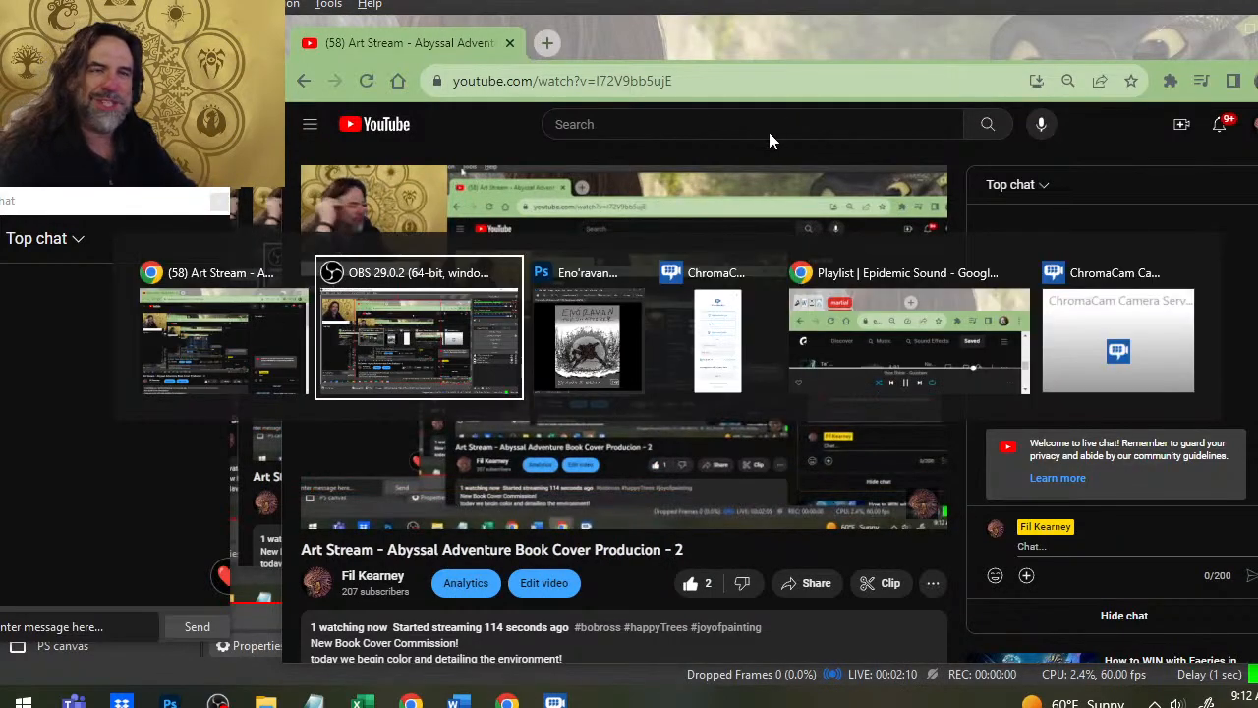
key(alt+Tab)
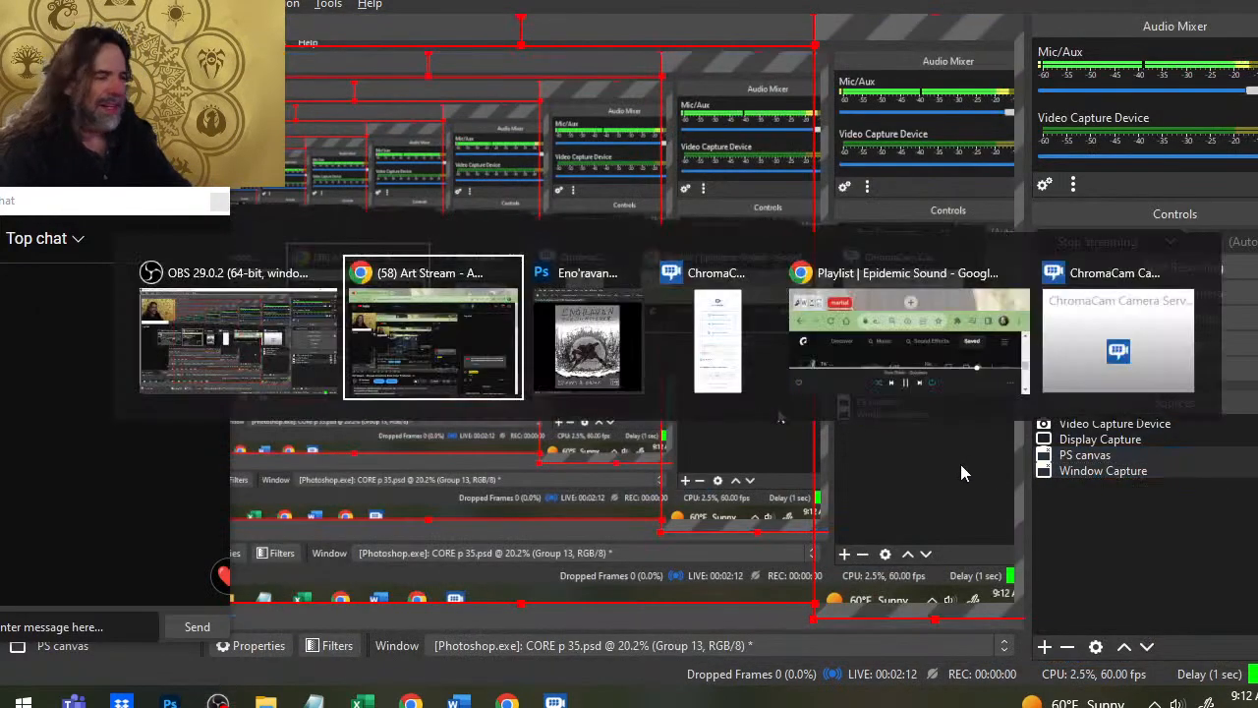
key(alt+Tab)
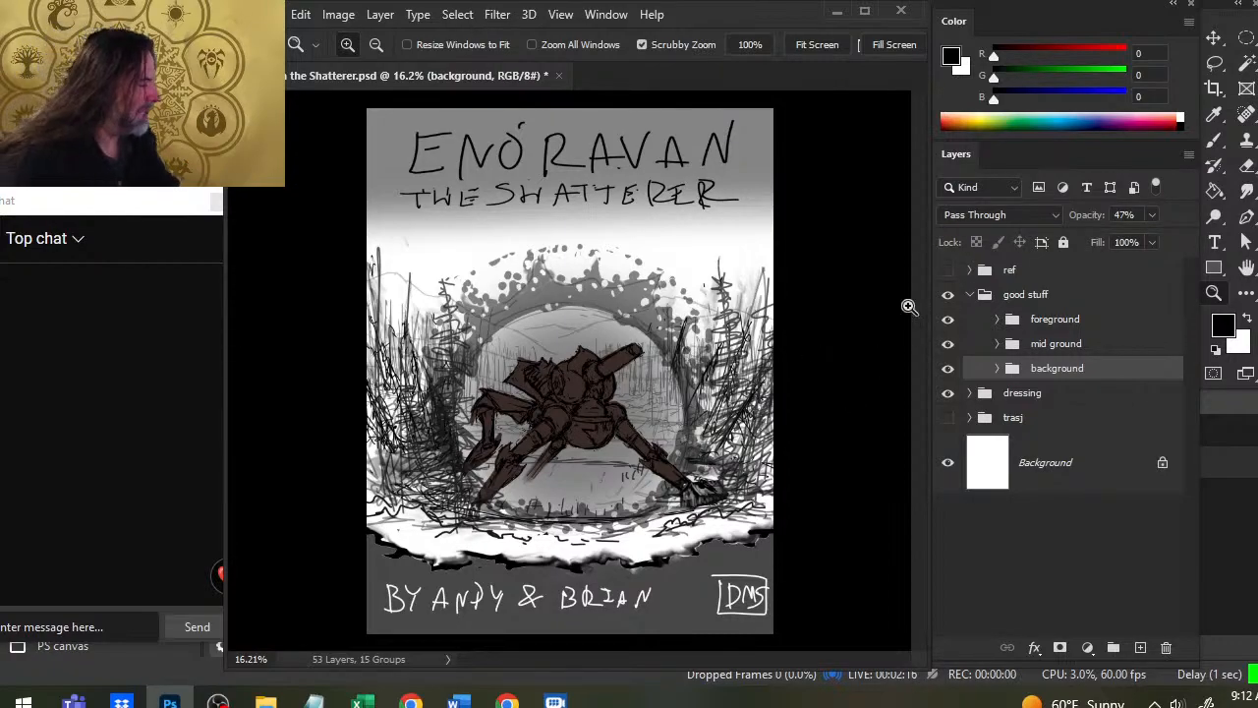
click(945, 395)
click(945, 394)
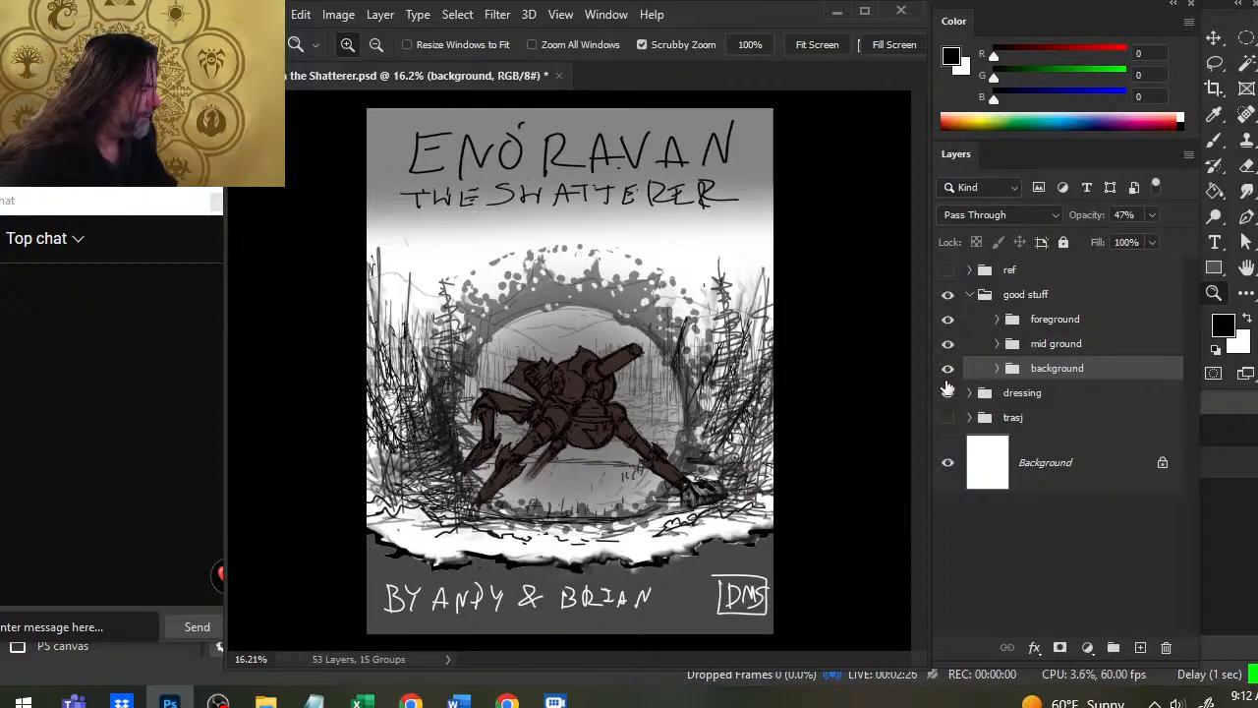
click(947, 324)
click(947, 325)
click(949, 342)
click(947, 341)
click(948, 341)
click(948, 341)
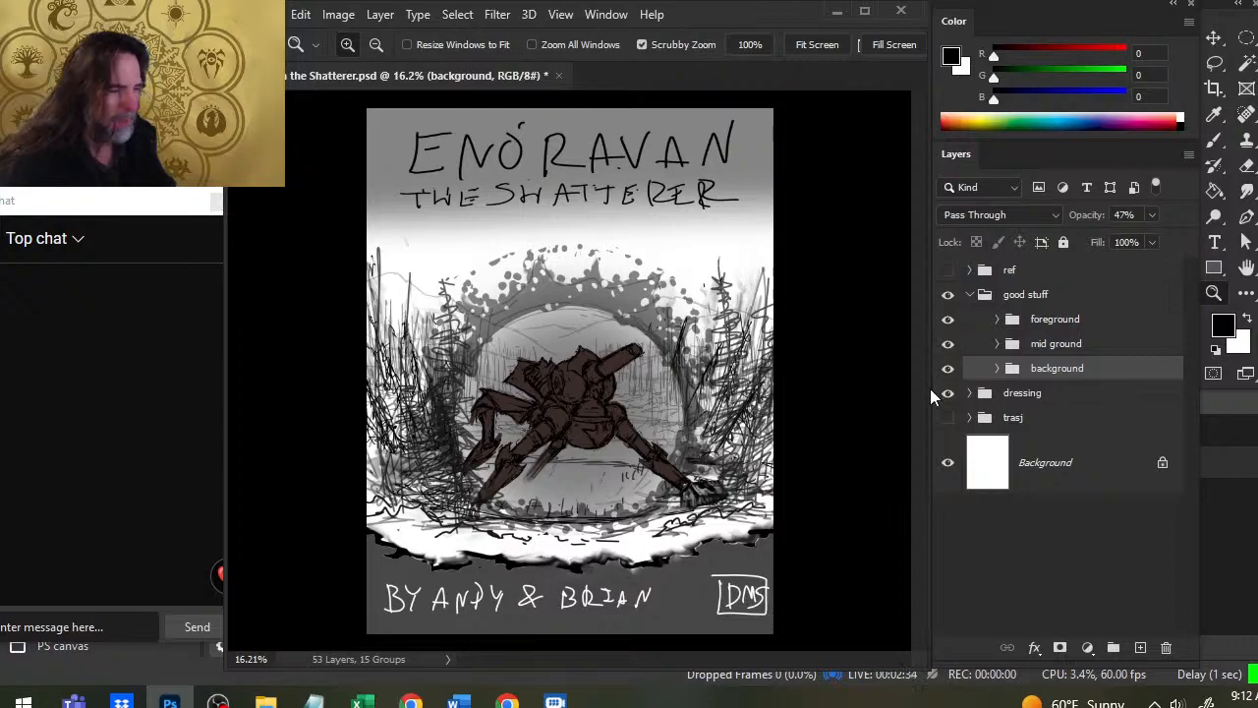
click(947, 322)
click(948, 321)
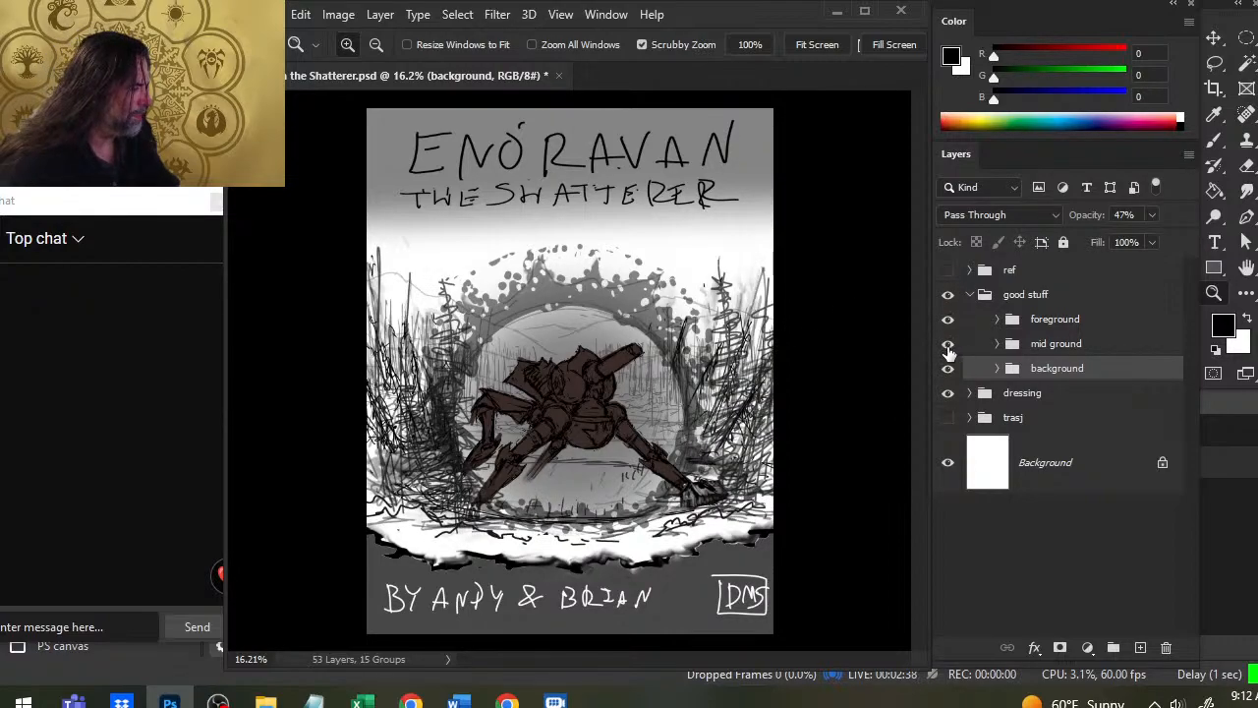
click(949, 345)
click(948, 345)
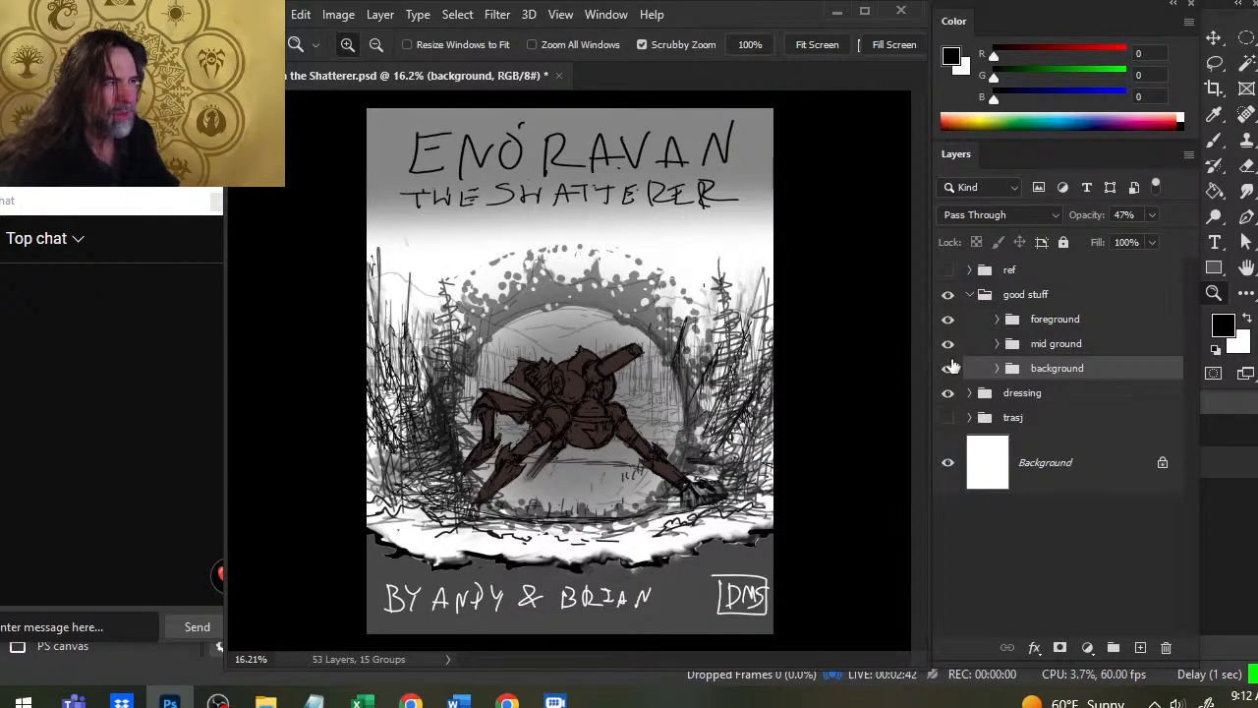
click(949, 344)
click(949, 346)
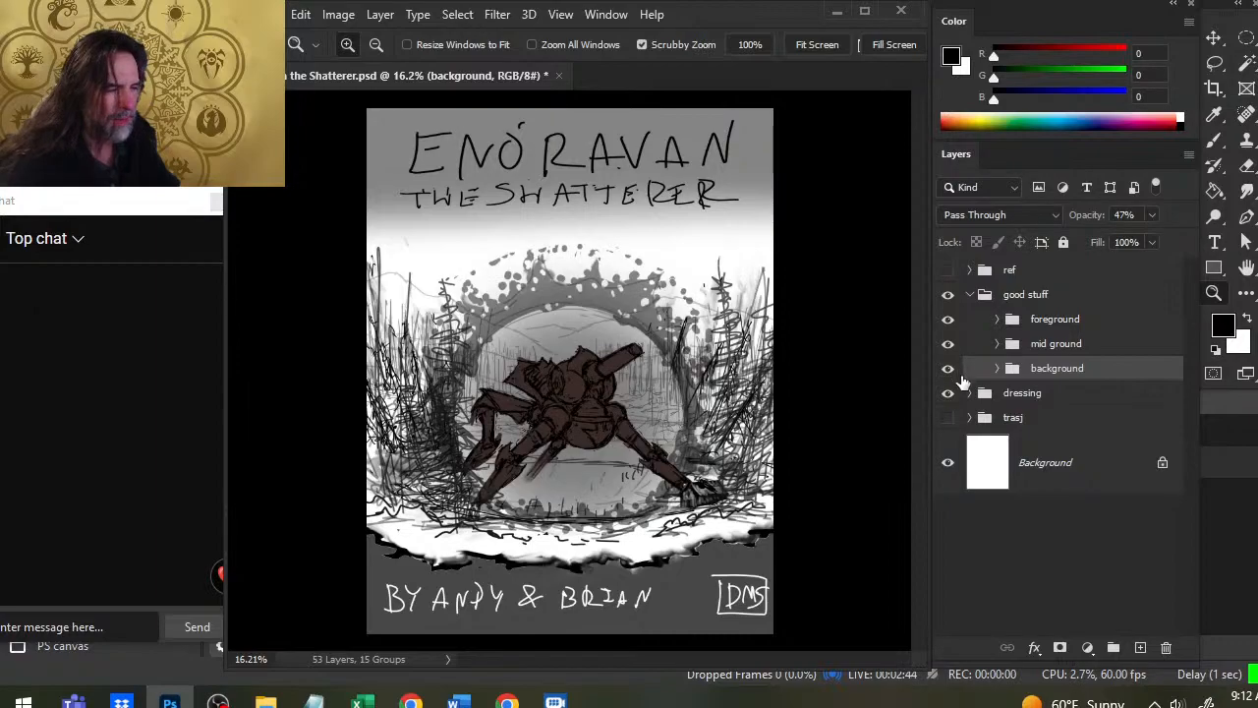
Step: Compare the cover sketch with the mid ground and background groups hidden and shown
click(949, 345)
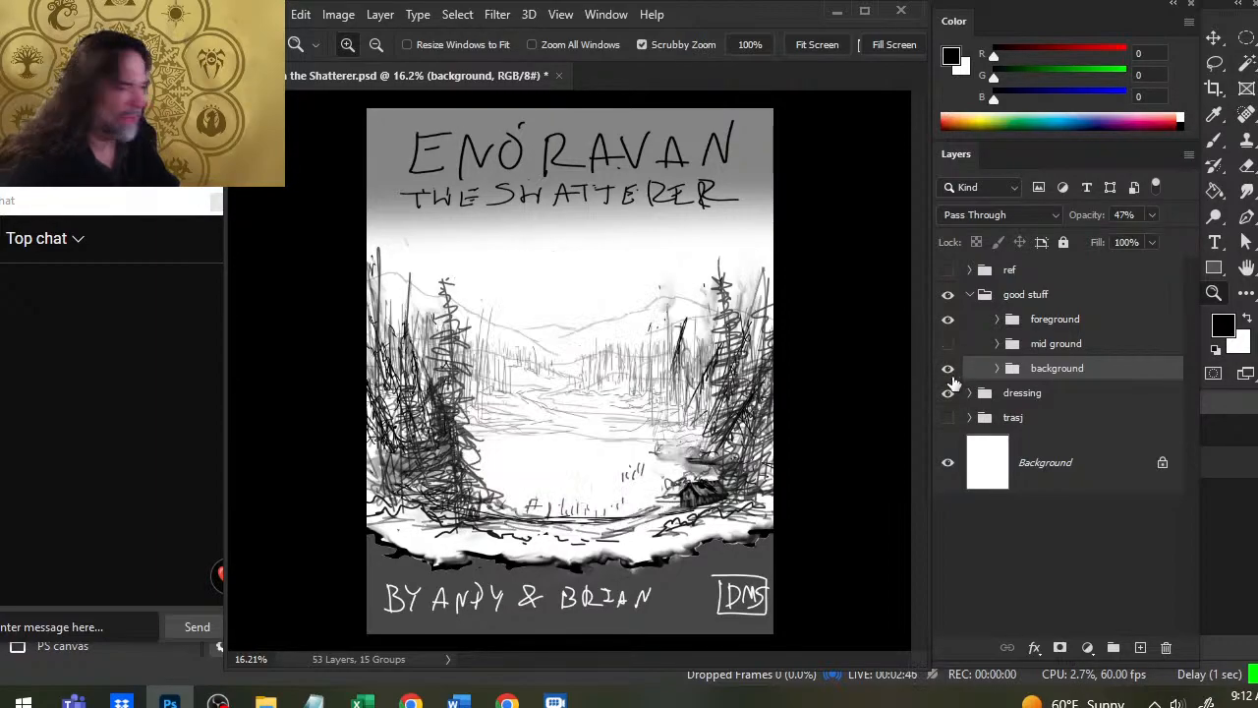
click(949, 370)
click(950, 372)
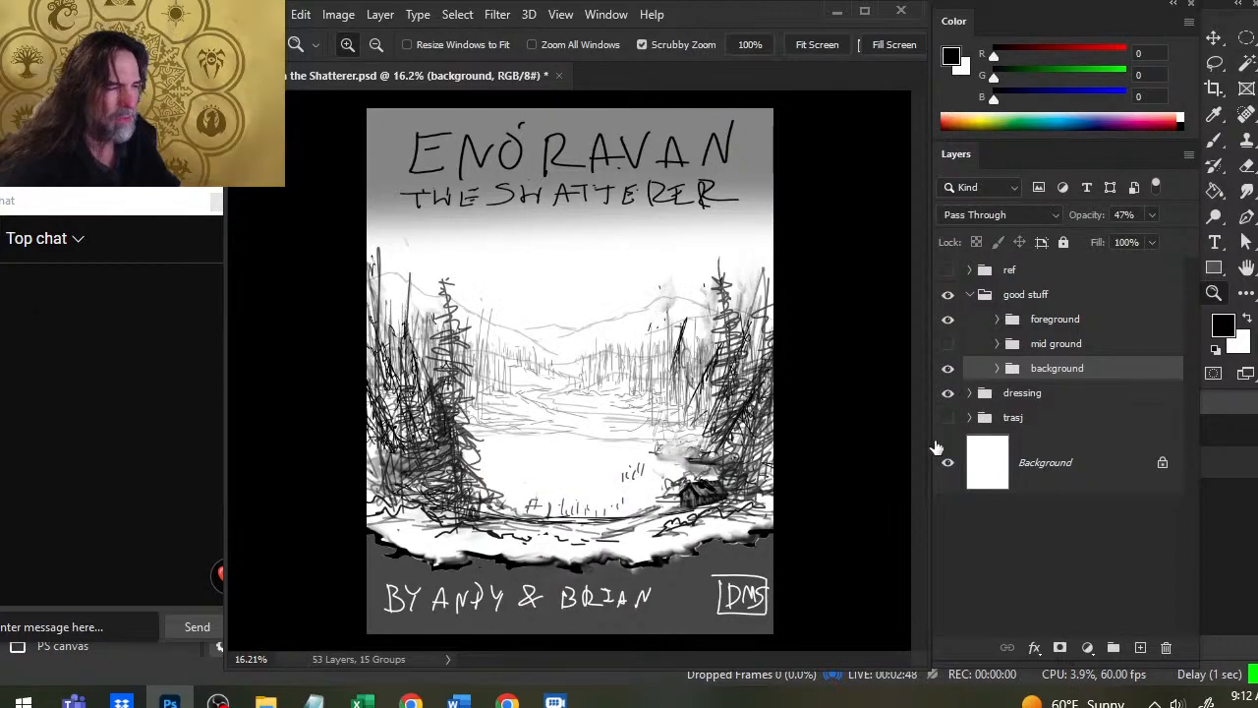
click(949, 372)
click(950, 364)
click(949, 346)
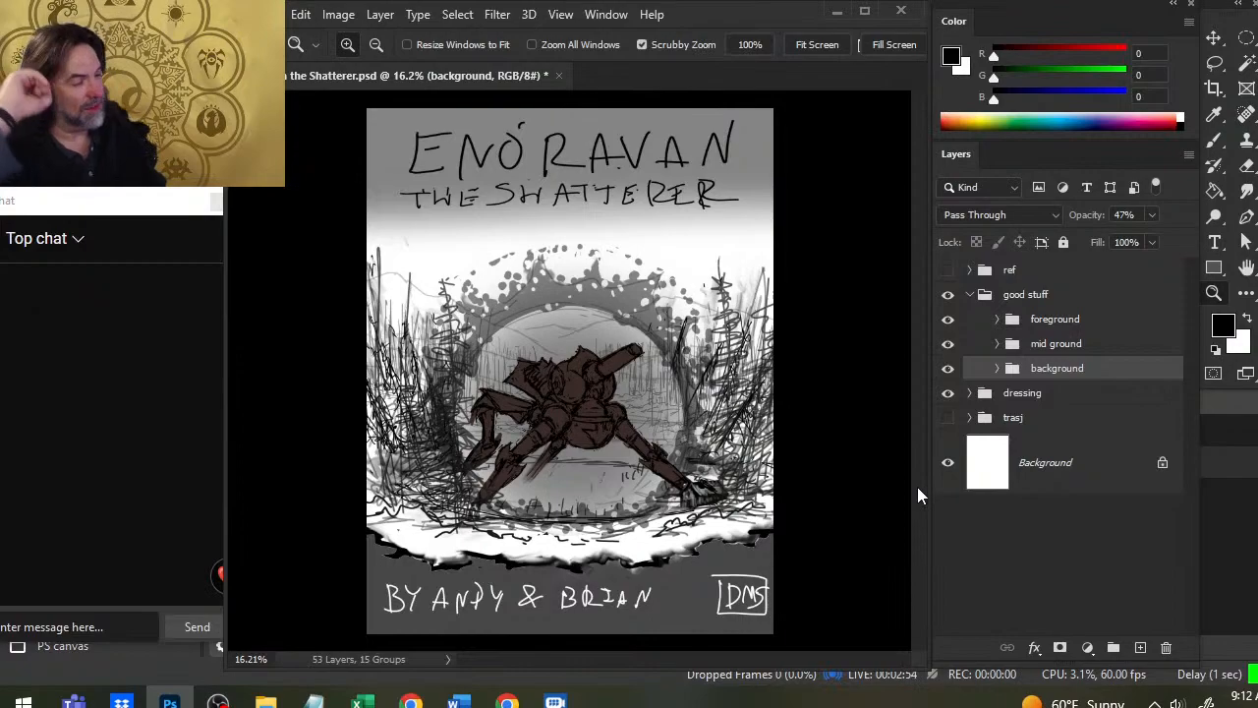
click(949, 368)
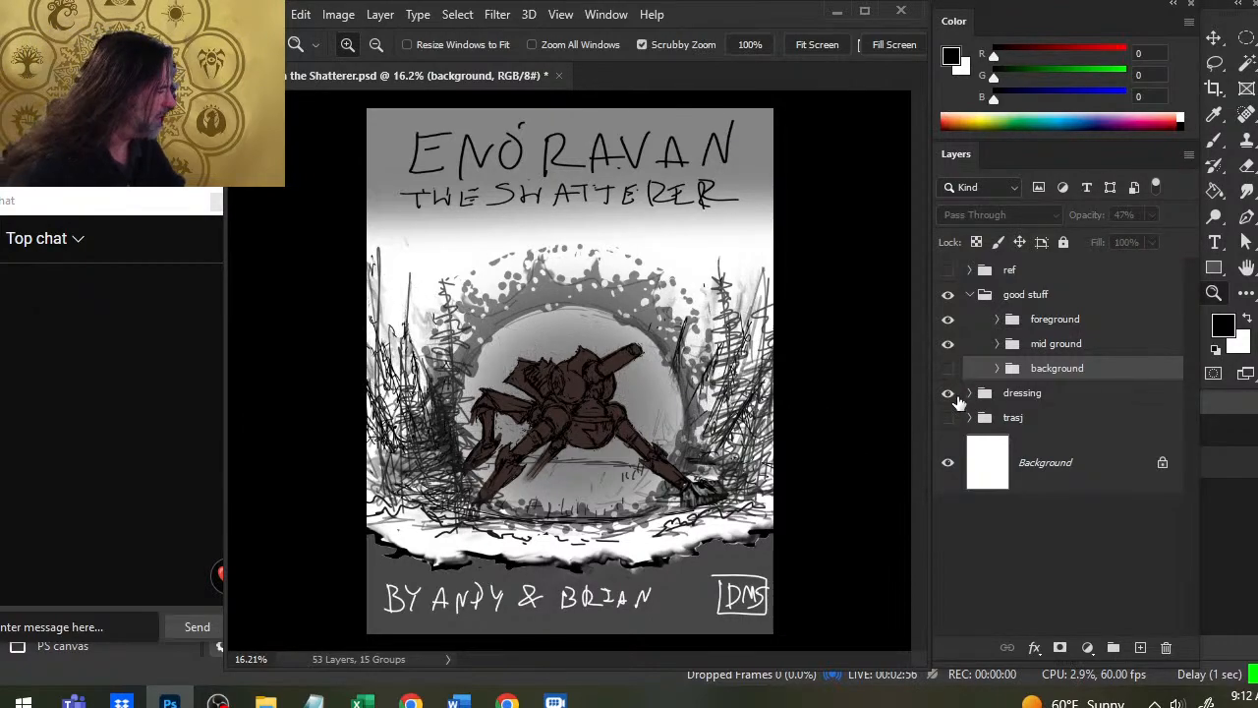
click(949, 367)
Step: Hide the mid ground and foreground groups and add an empty layer directly above the background group
click(949, 344)
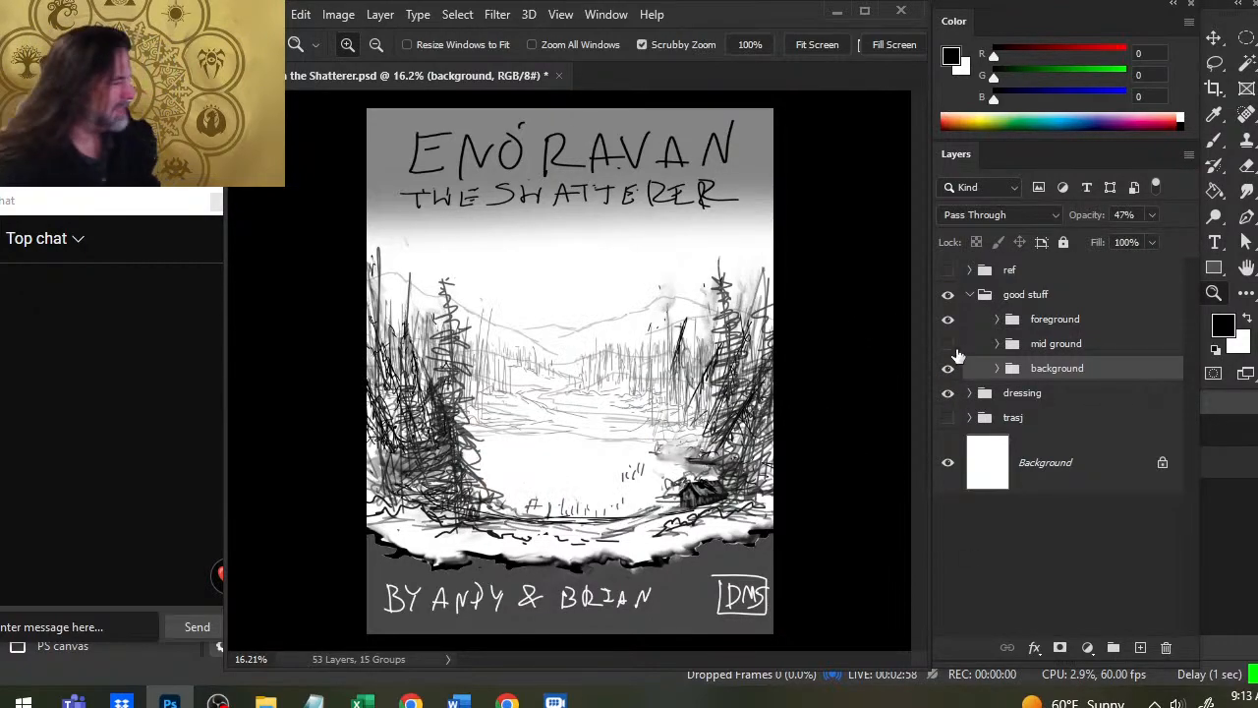
click(947, 321)
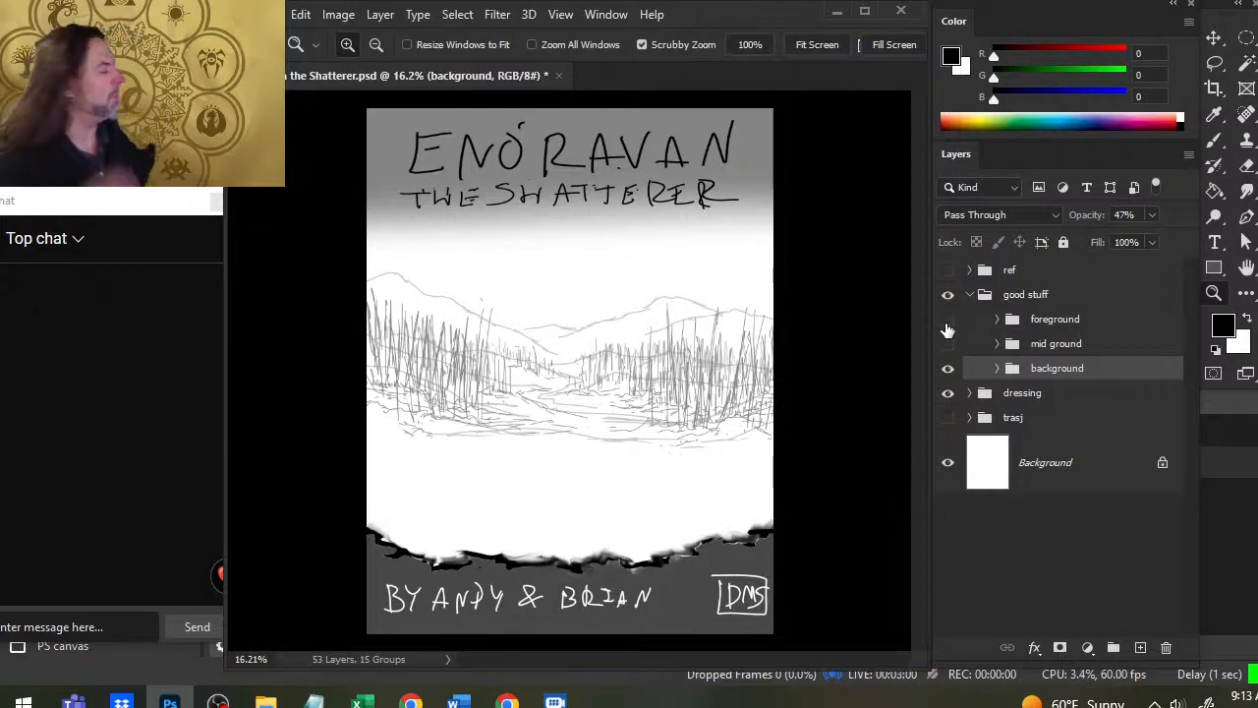
click(1140, 647)
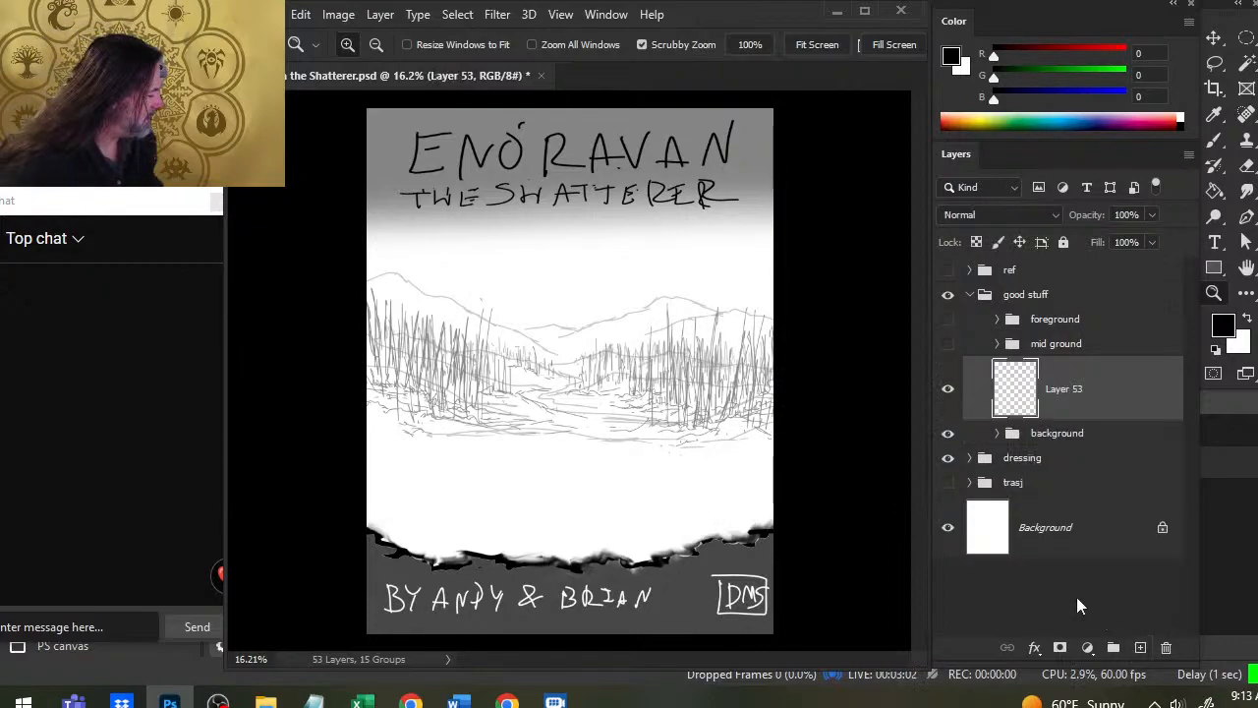
Step: Show the ref group and sample slate blue (RGB 103, 121, 159) with the Brush tool from the lake painting's sky
click(947, 269)
drag(435, 174, 584, 364)
drag(542, 302, 616, 342)
mouse_move(813, 381)
mouse_down()
mouse_move(593, 387)
mouse_move(458, 368)
mouse_up()
mouse_move(612, 404)
mouse_down()
mouse_move(635, 424)
mouse_move(750, 389)
mouse_move(646, 410)
mouse_up()
drag(826, 513, 748, 337)
drag(765, 397, 710, 408)
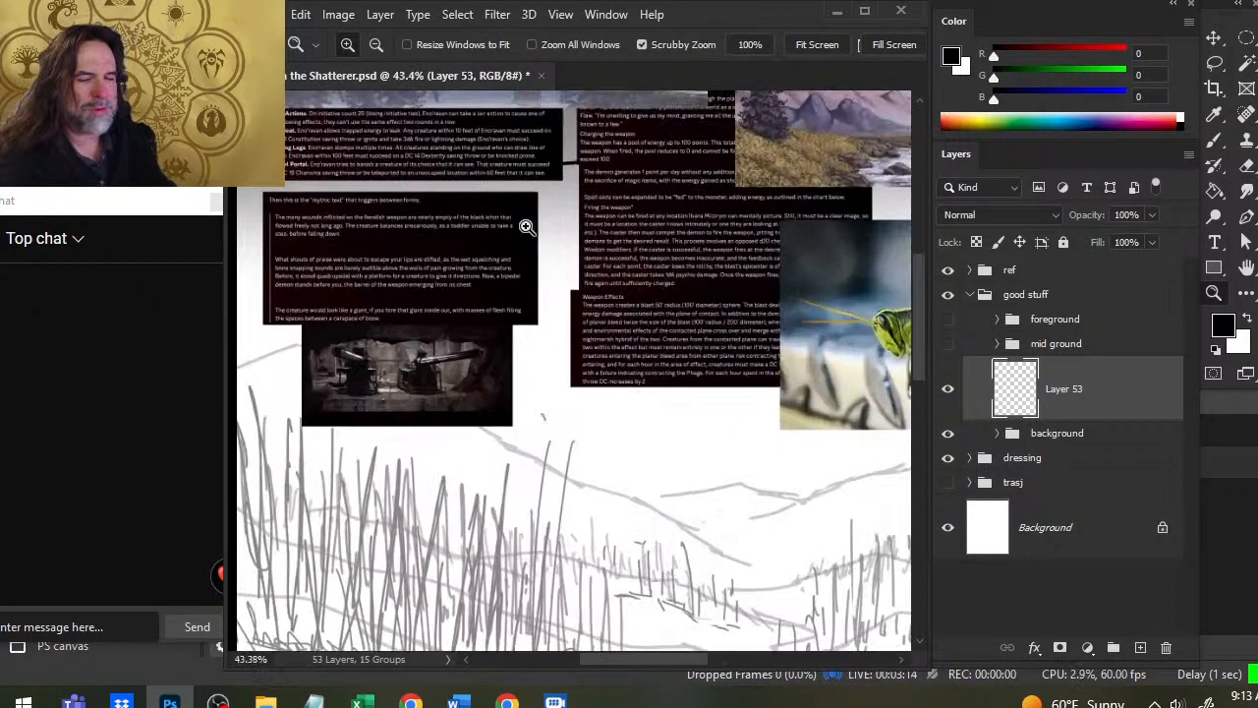
drag(446, 216, 528, 229)
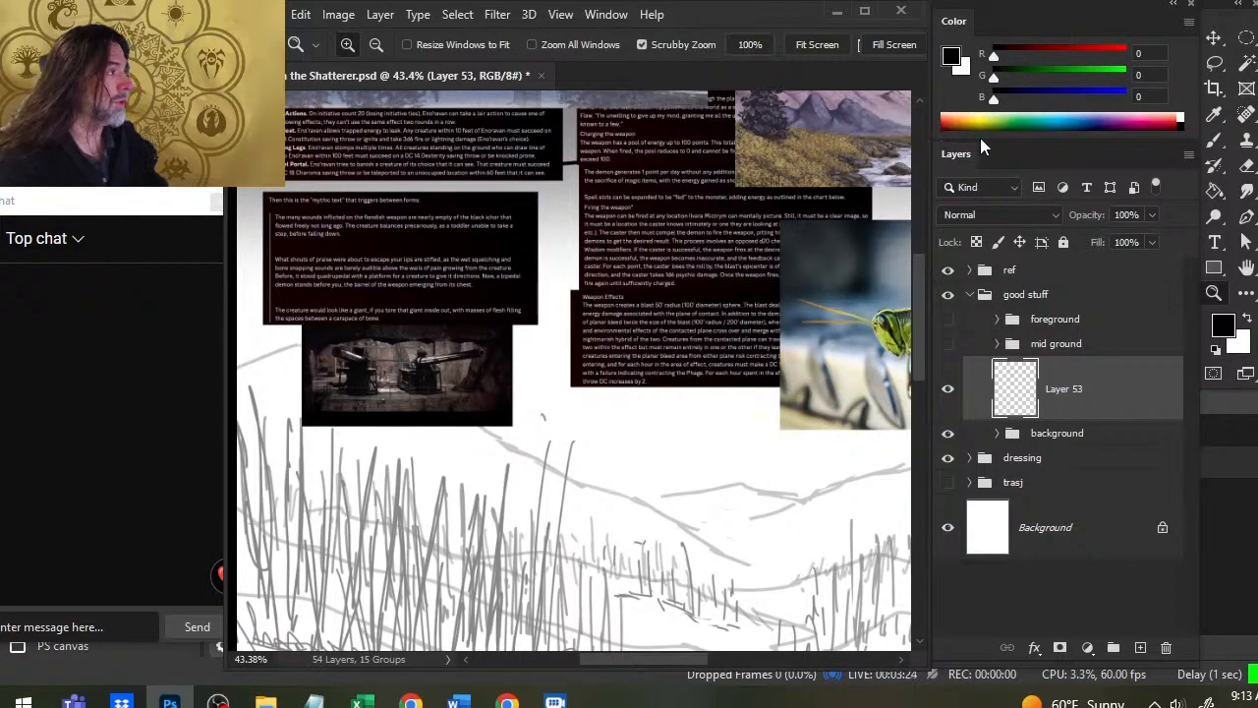
drag(749, 201, 728, 462)
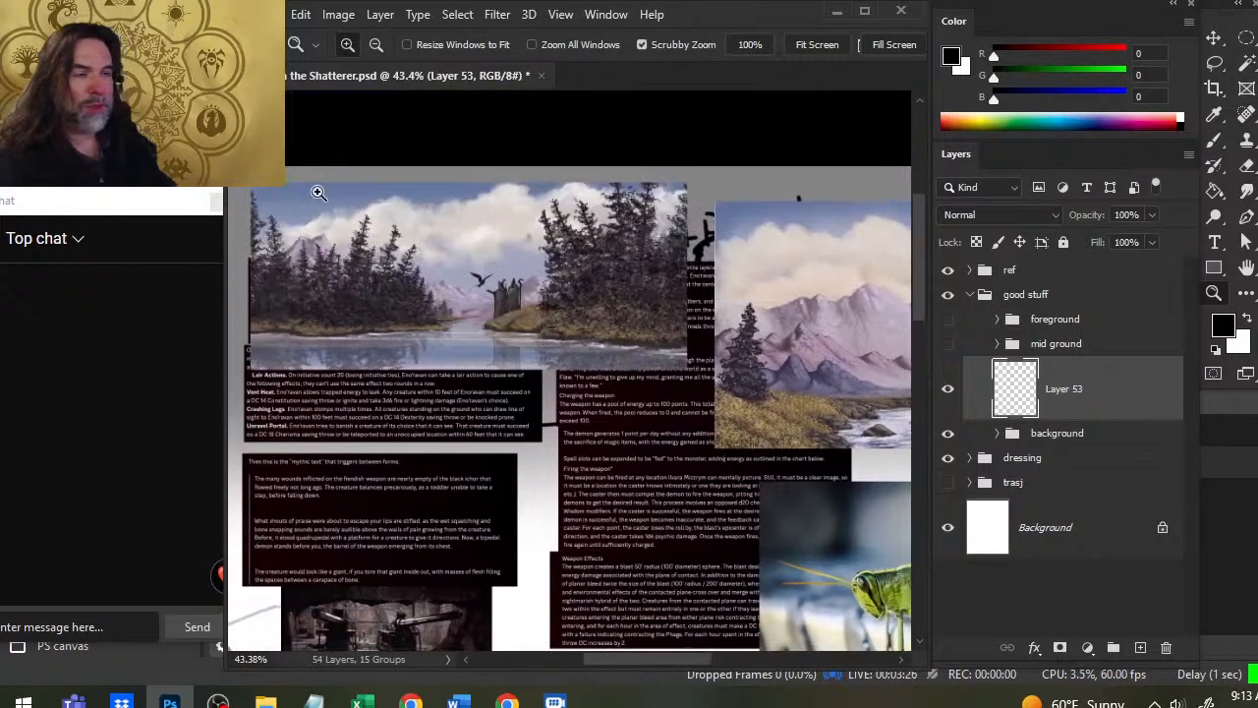
drag(356, 206, 438, 206)
key(b)
alt+click(484, 186)
mouse_move(557, 175)
mouse_down()
mouse_move(535, 175)
mouse_move(550, 179)
mouse_up()
drag(470, 356, 660, 430)
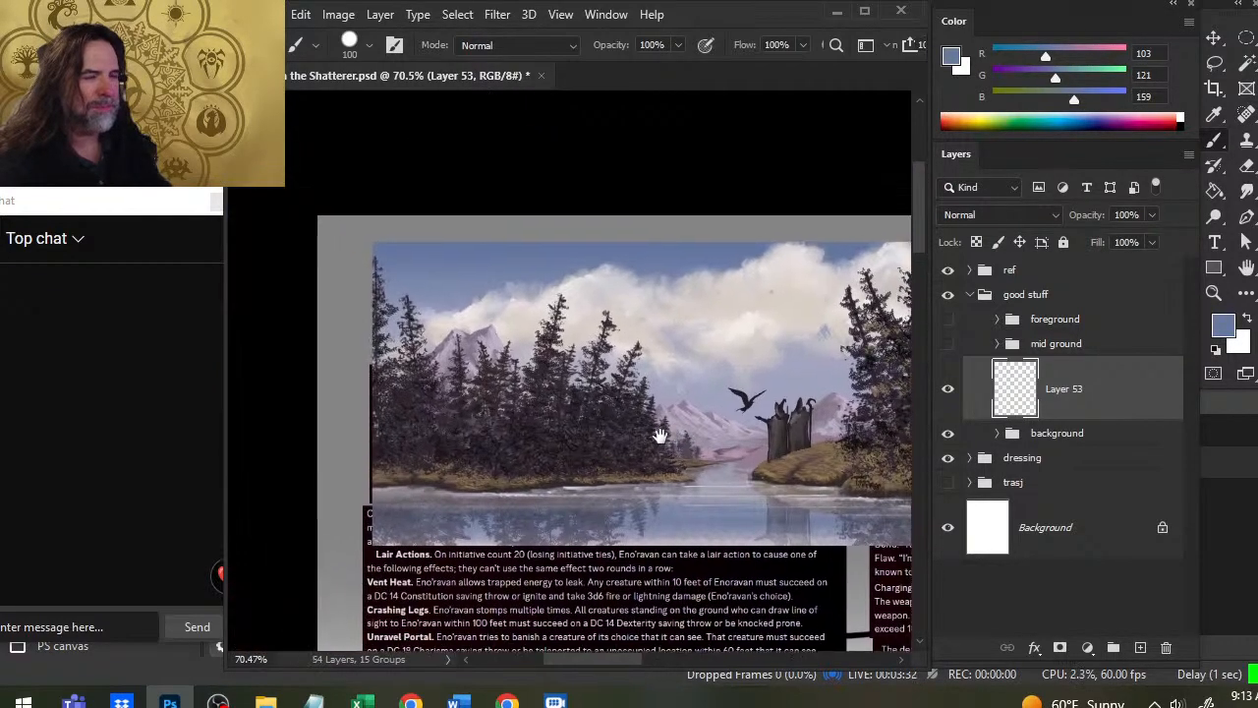
Step: Sample the mountain painting's sky for a blue foreground colour (RGB 103, 121, 159) and a lighter blue background colour
drag(745, 468, 376, 338)
drag(751, 425, 377, 338)
drag(645, 296, 505, 526)
alt+click(764, 304)
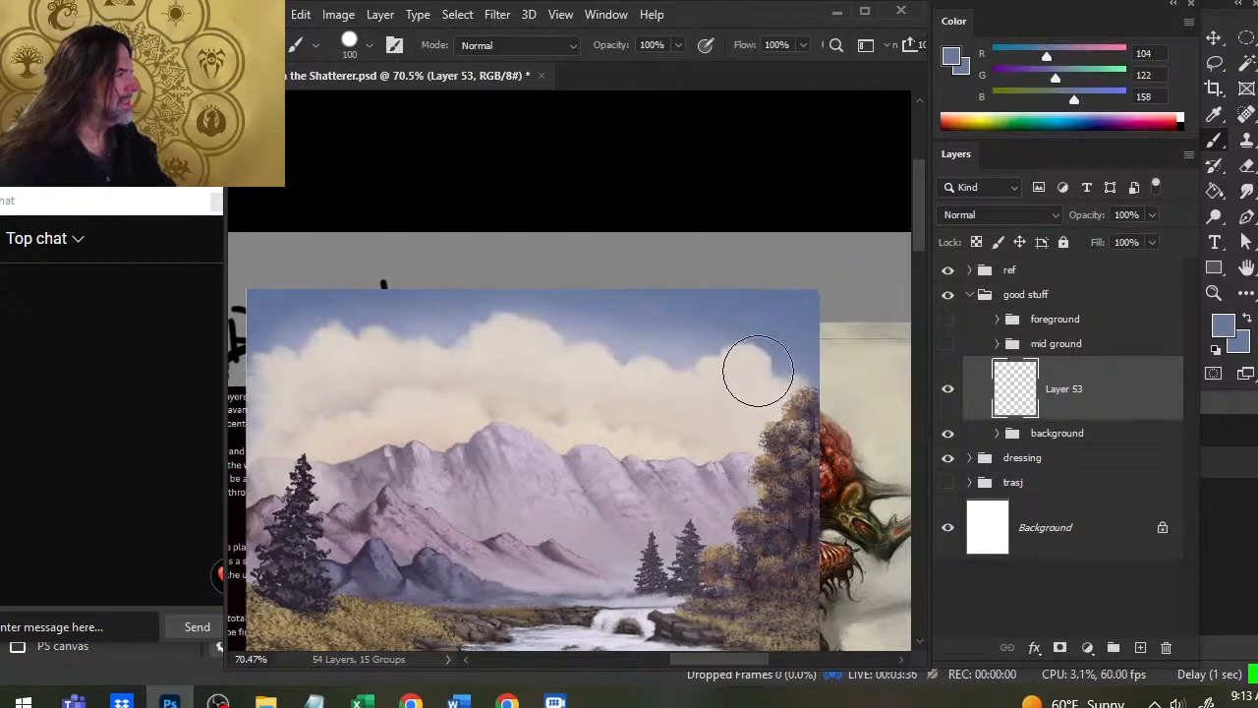
drag(478, 449, 599, 402)
alt+click(451, 267)
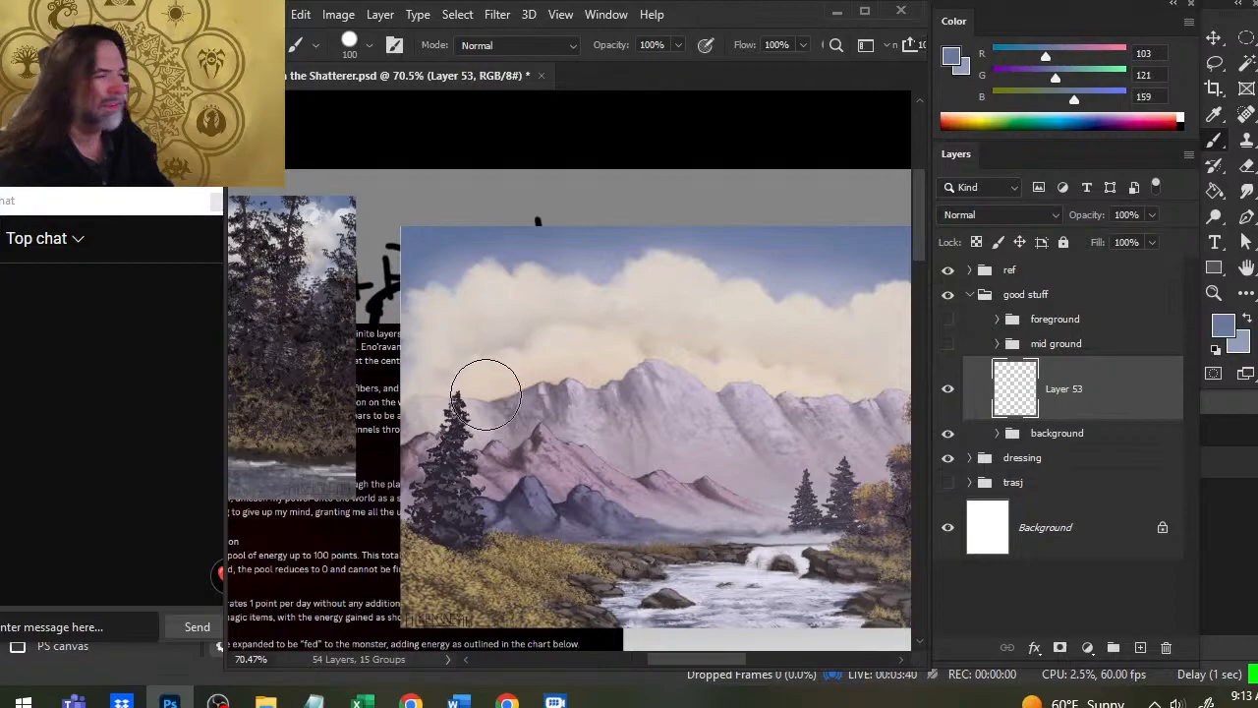
Step: Hide the ref group and bring the whole cover back into view
key(z)
drag(700, 372, 601, 332)
click(948, 269)
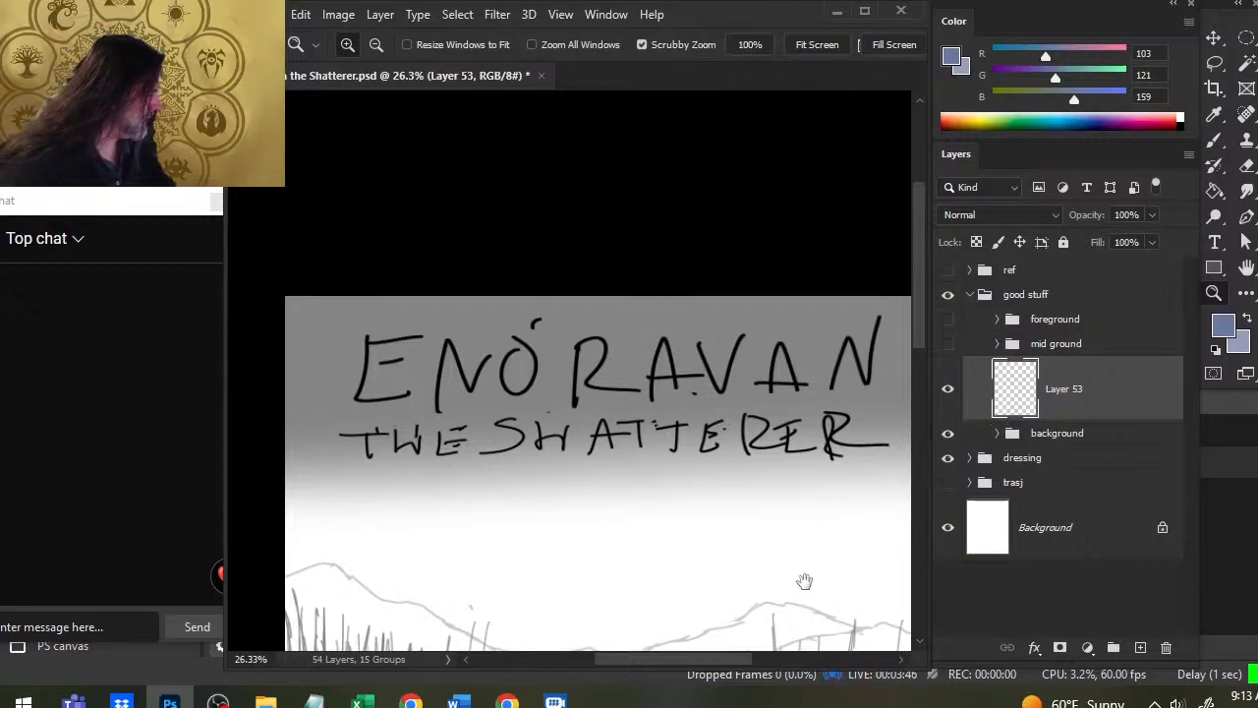
drag(801, 577, 781, 355)
drag(736, 430, 671, 434)
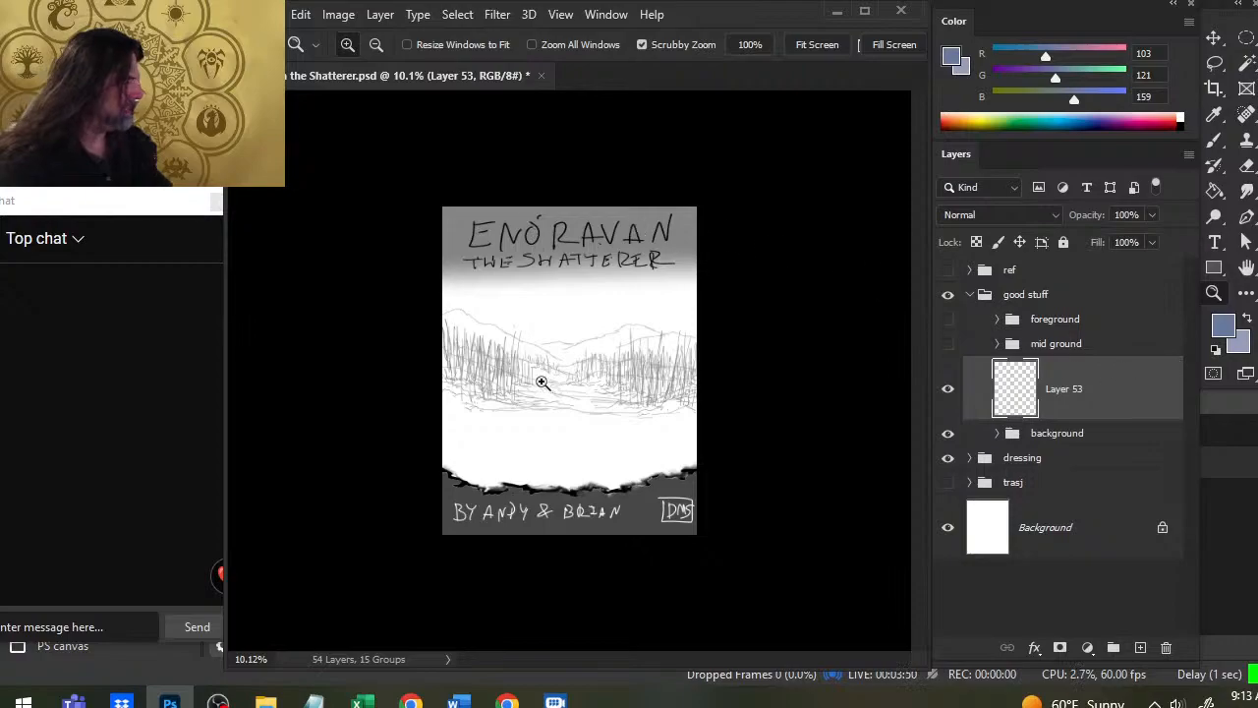
drag(489, 360, 633, 381)
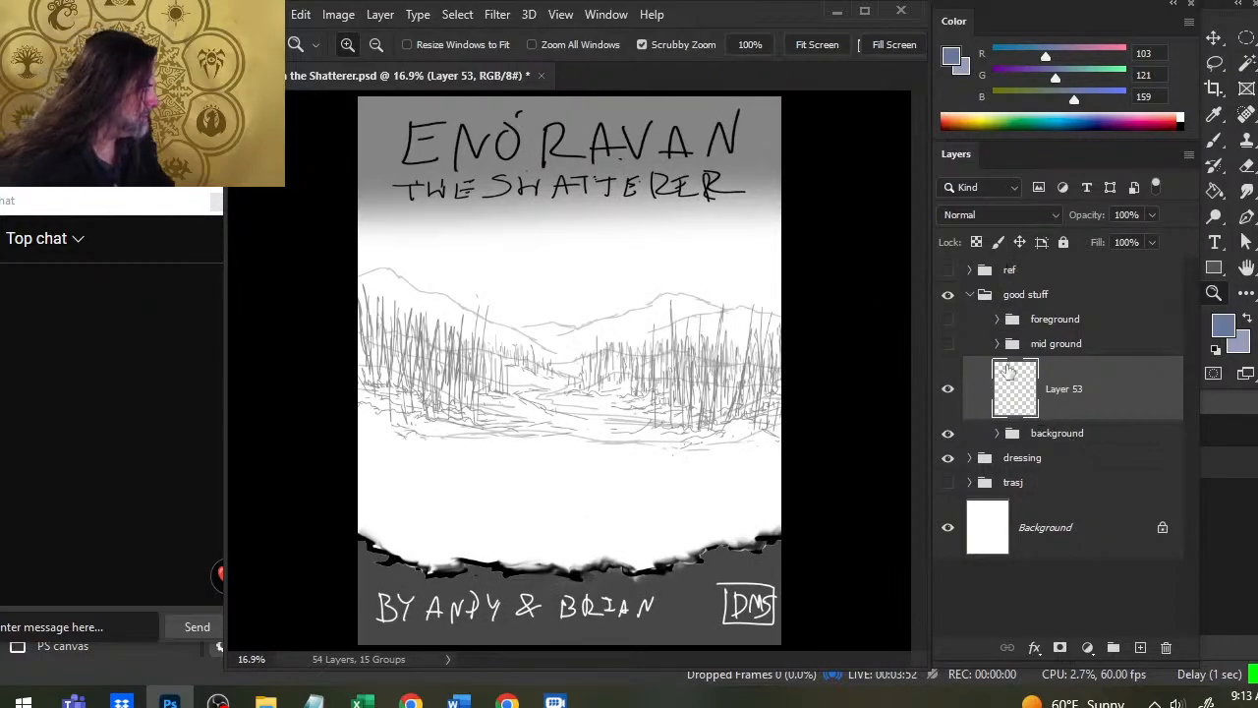
Step: Move the background group above the empty Layer 53 and set the group's opacity to 16%
click(1065, 438)
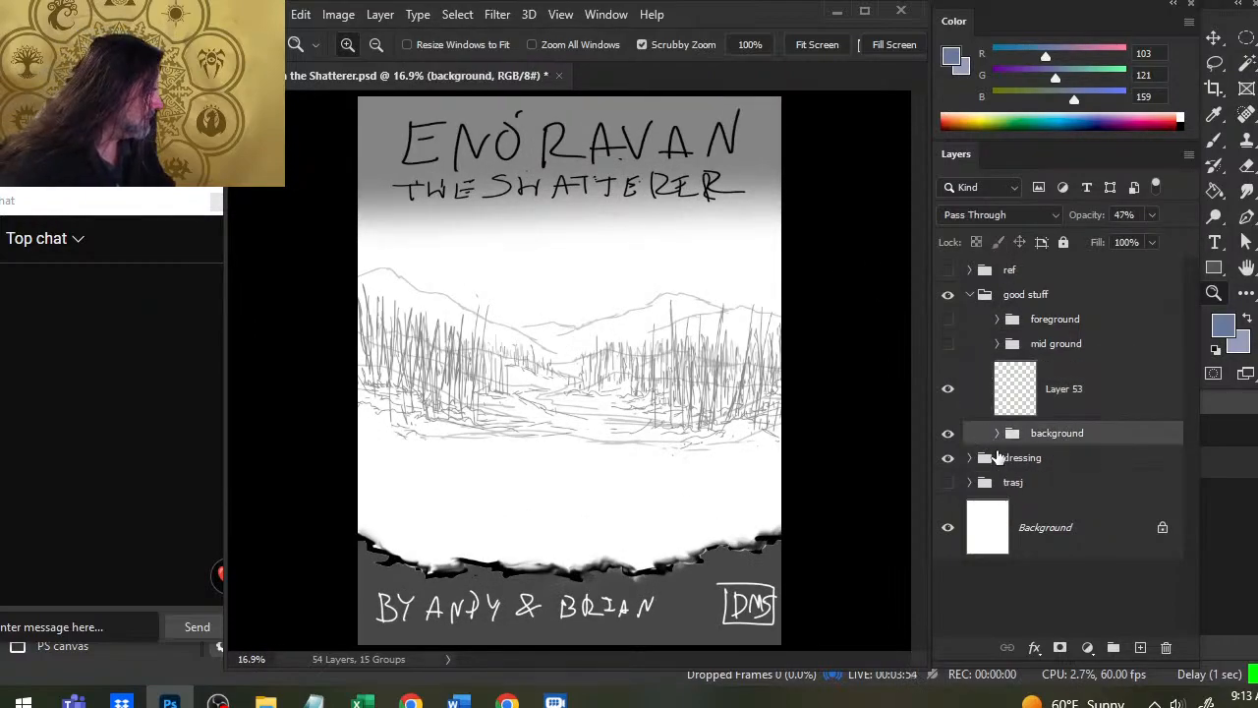
drag(1077, 420, 1070, 359)
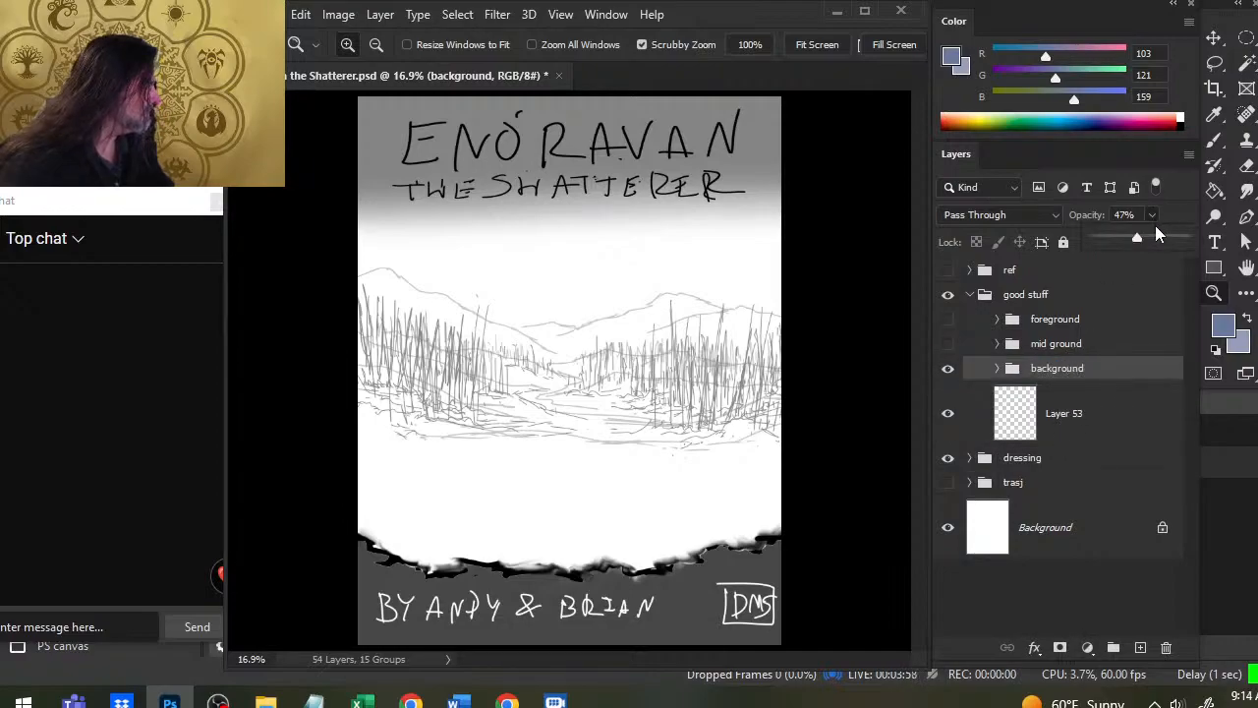
drag(1125, 242, 1111, 242)
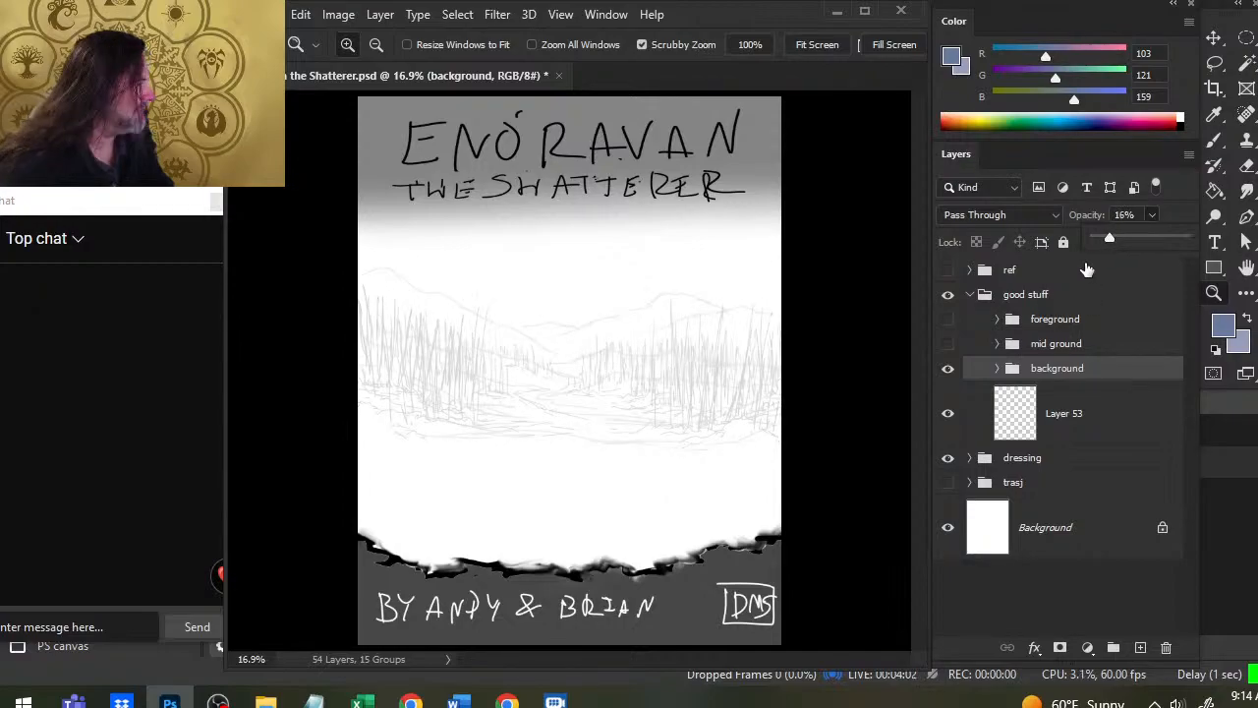
Step: Paint a solid slate-blue band across the sky and sketched tree line on Layer 53 with the size 200 Brush
click(1074, 380)
click(1056, 432)
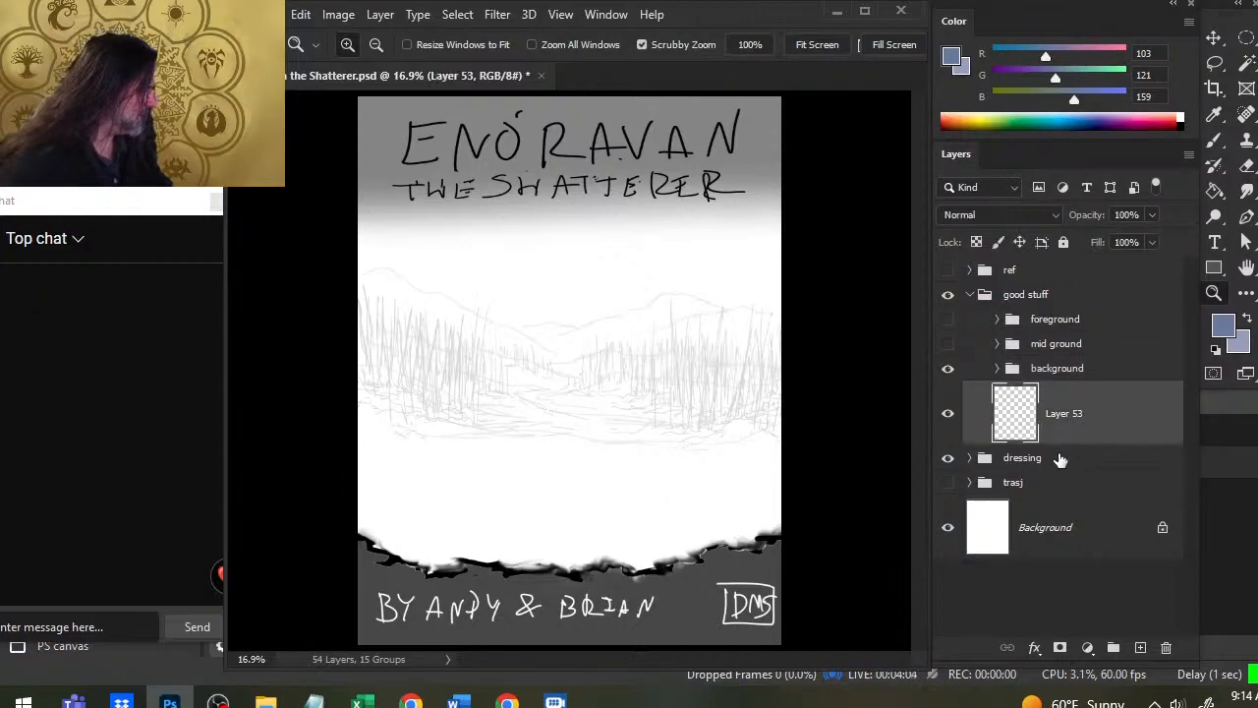
key(b)
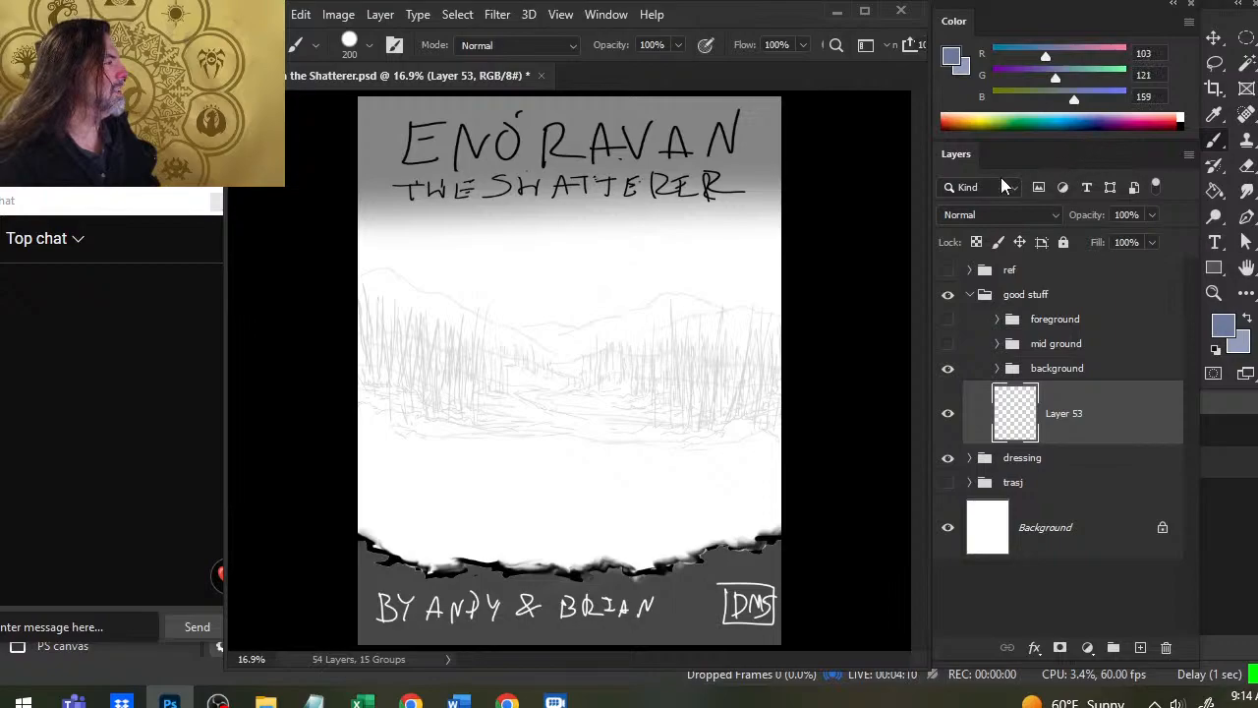
mouse_move(381, 286)
mouse_down()
mouse_move(373, 314)
mouse_move(452, 258)
mouse_move(678, 246)
mouse_move(373, 287)
mouse_move(775, 266)
mouse_move(521, 287)
mouse_move(772, 296)
mouse_move(774, 325)
mouse_move(364, 349)
mouse_move(777, 356)
mouse_move(393, 373)
mouse_up()
drag(374, 287, 224, 346)
Step: Blend the blue band's upper edge up behind the title with the Smudge tool at size 500 and 60% strength
key(r)
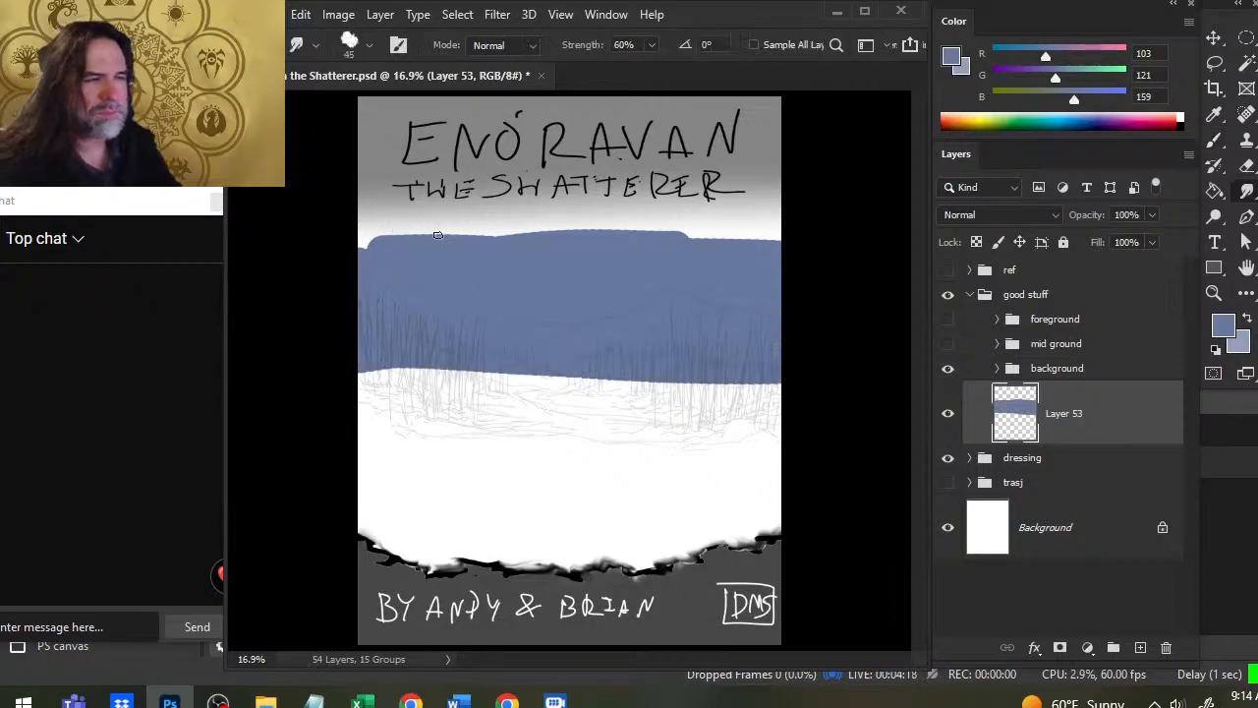
key(bracketright)
key(bracketright)
key(bracketright)
key(bracketright)
key(bracketright)
key(bracketright)
key(bracketright)
key(bracketright)
mouse_move(443, 246)
mouse_down()
mouse_move(568, 258)
mouse_move(481, 250)
mouse_move(576, 252)
mouse_move(694, 224)
mouse_move(557, 277)
mouse_move(528, 272)
mouse_move(514, 247)
mouse_move(512, 260)
mouse_move(836, 230)
mouse_move(758, 207)
mouse_move(780, 233)
mouse_move(718, 241)
mouse_up()
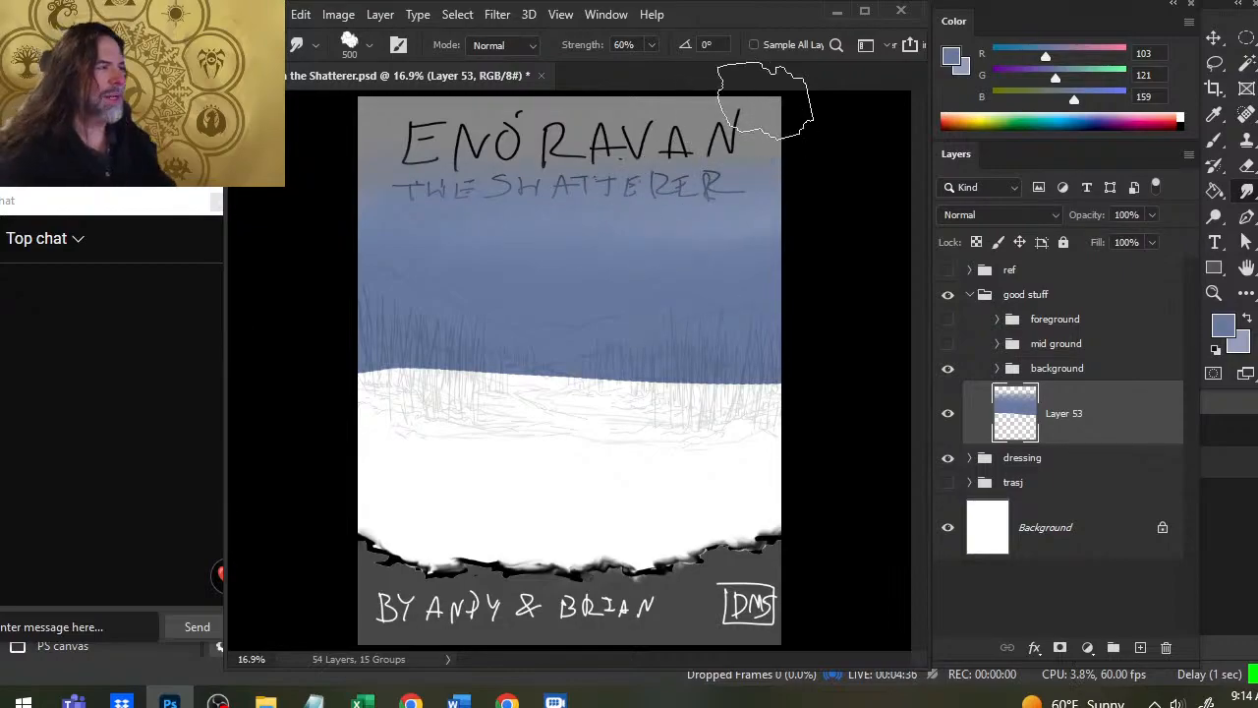
Step: Sample the grey behind the title (RGB 133, 133, 133) and compare it with the slate blue by swapping foreground and background colours
key(x)
key(b)
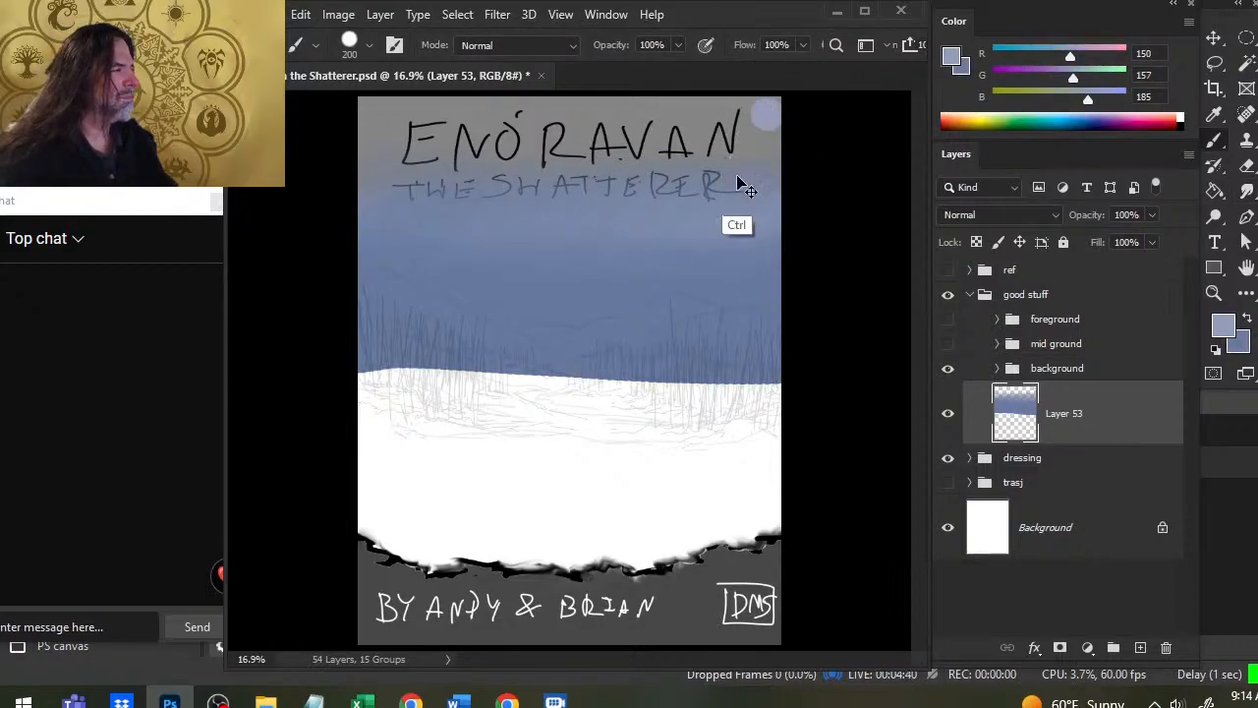
alt+click(681, 128)
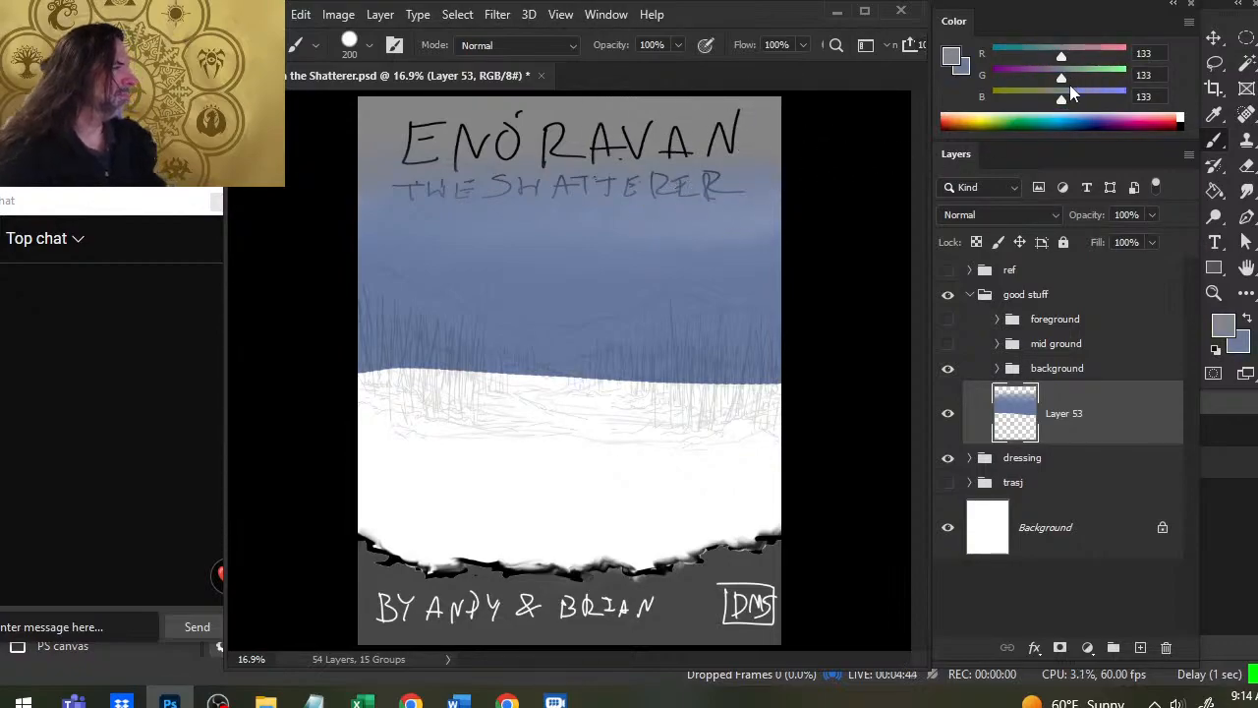
key(x)
key(x)
key(x)
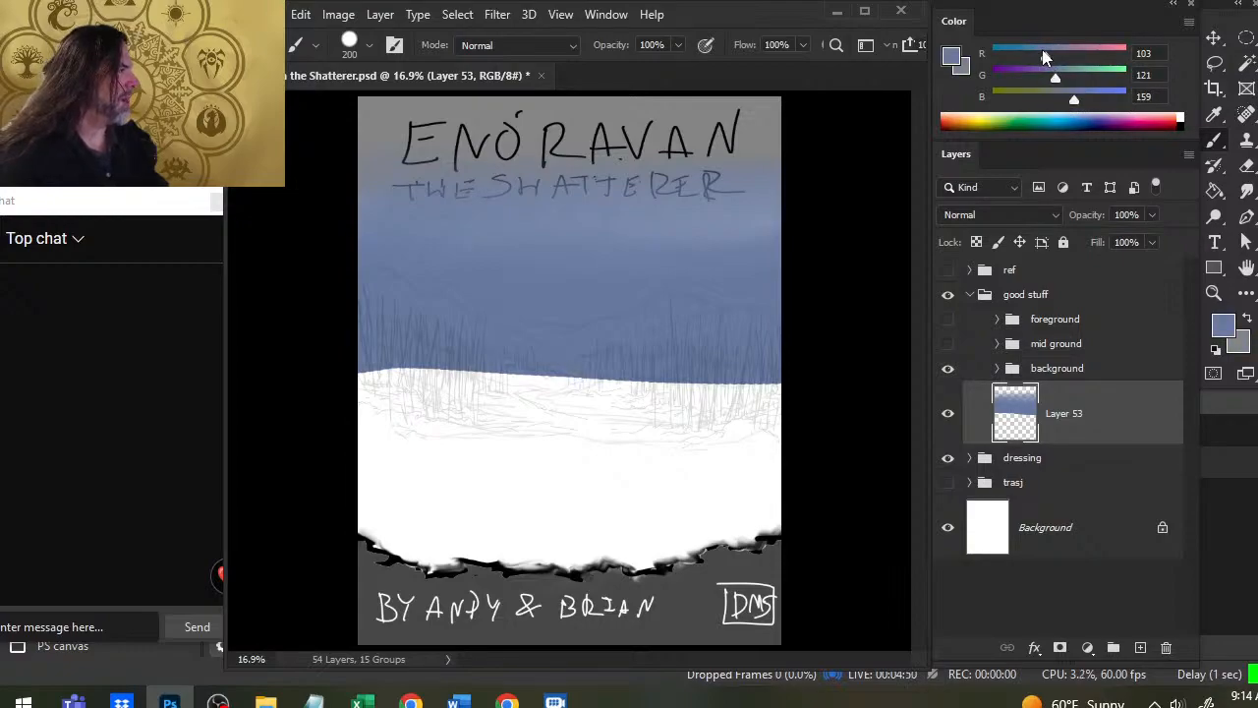
key(x)
key(x)
key(x)
key(x)
key(x)
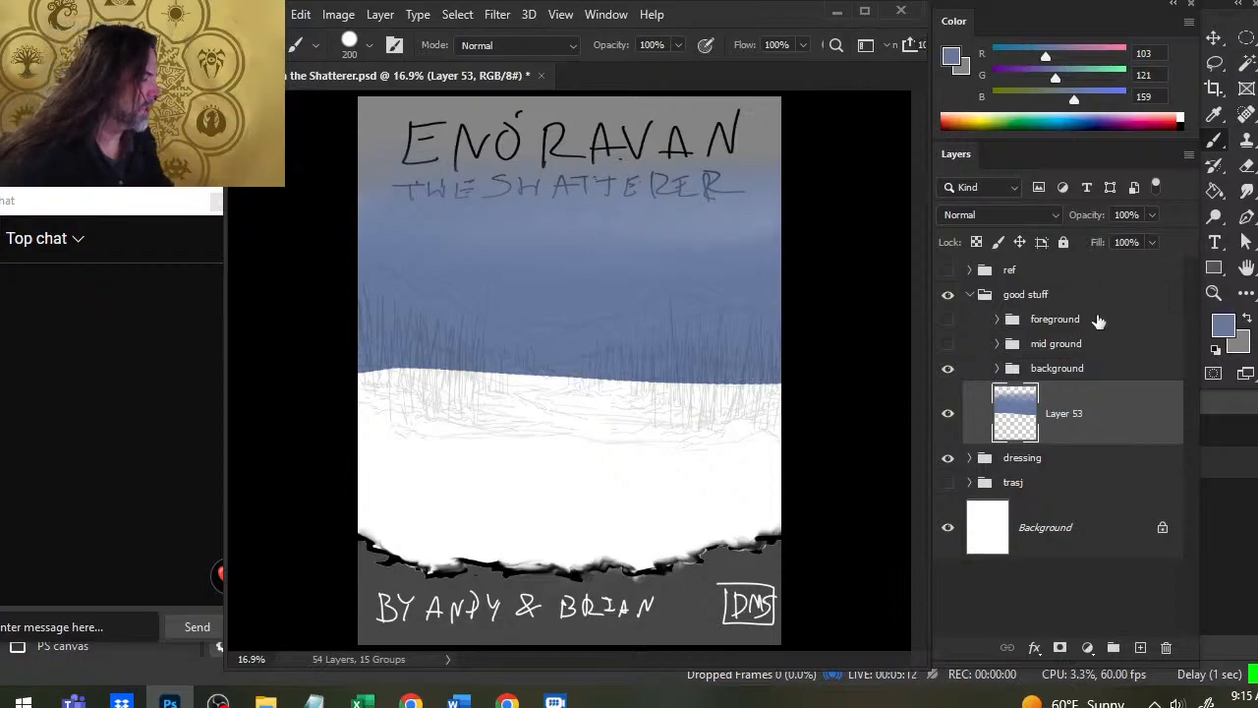
Step: Smudge the blue band's lower edge into the white at size 250, adjusting the Smudge tool to 40% strength and size 400
key(r)
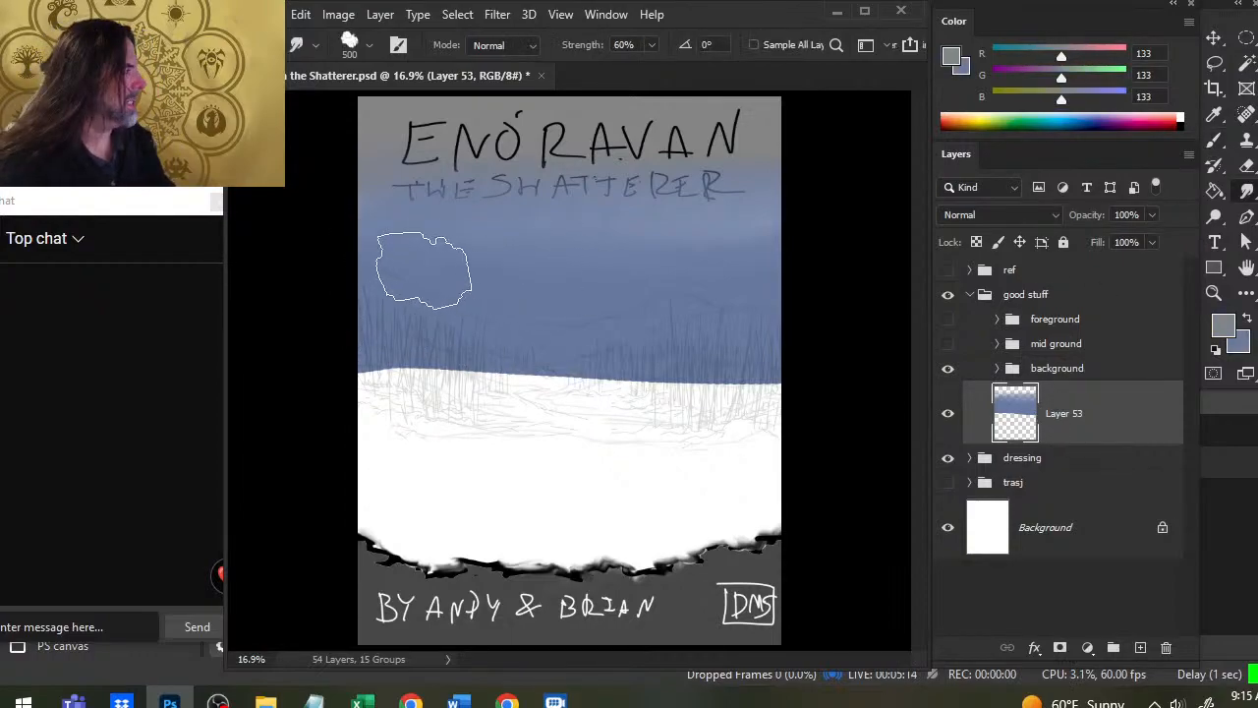
key(bracketleft)
key(bracketleft)
key(bracketleft)
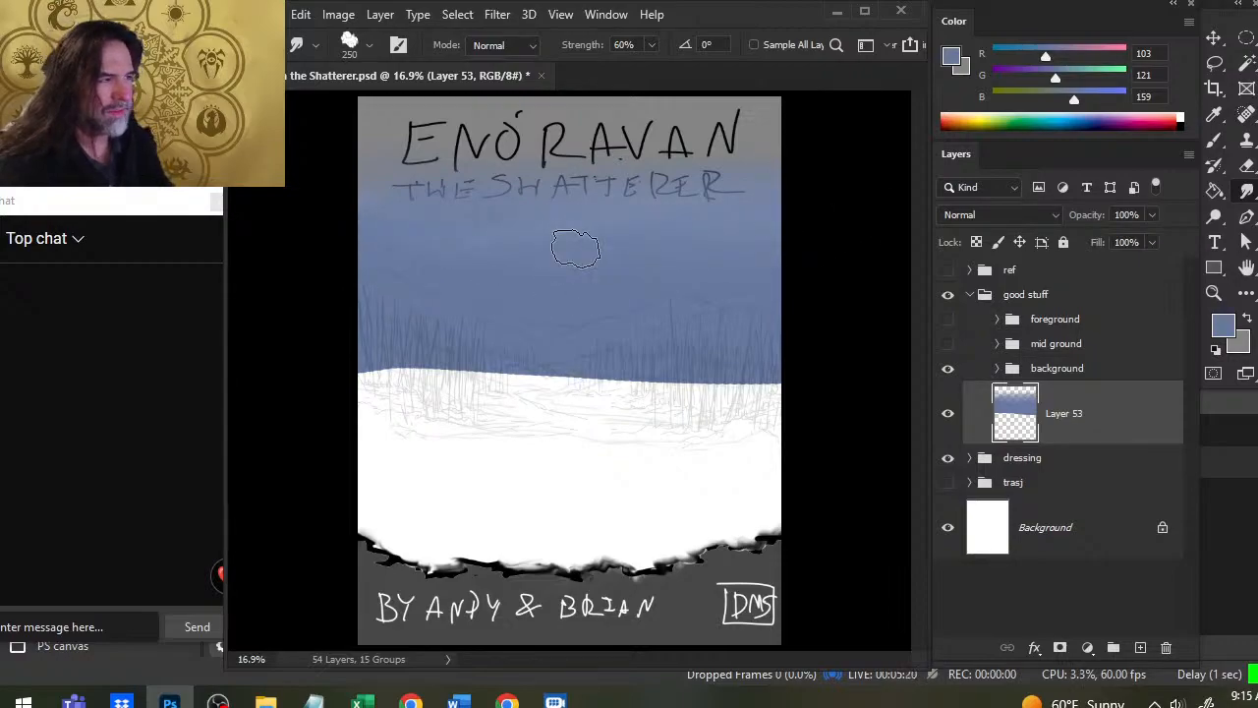
mouse_move(638, 332)
mouse_down()
mouse_move(369, 376)
mouse_move(598, 345)
mouse_move(550, 344)
mouse_move(573, 388)
mouse_move(425, 386)
mouse_move(517, 365)
mouse_move(411, 401)
mouse_move(545, 372)
mouse_move(530, 363)
mouse_move(570, 378)
mouse_move(452, 377)
mouse_move(441, 364)
mouse_move(452, 378)
mouse_move(441, 370)
mouse_move(640, 365)
mouse_move(453, 349)
mouse_move(535, 376)
mouse_move(410, 374)
mouse_move(624, 360)
mouse_move(570, 370)
mouse_move(638, 372)
mouse_move(455, 360)
mouse_move(477, 383)
mouse_move(663, 356)
mouse_move(774, 390)
mouse_move(623, 365)
mouse_move(772, 351)
mouse_move(510, 398)
mouse_move(702, 380)
mouse_move(651, 376)
mouse_move(346, 445)
mouse_move(519, 393)
mouse_move(716, 361)
mouse_up()
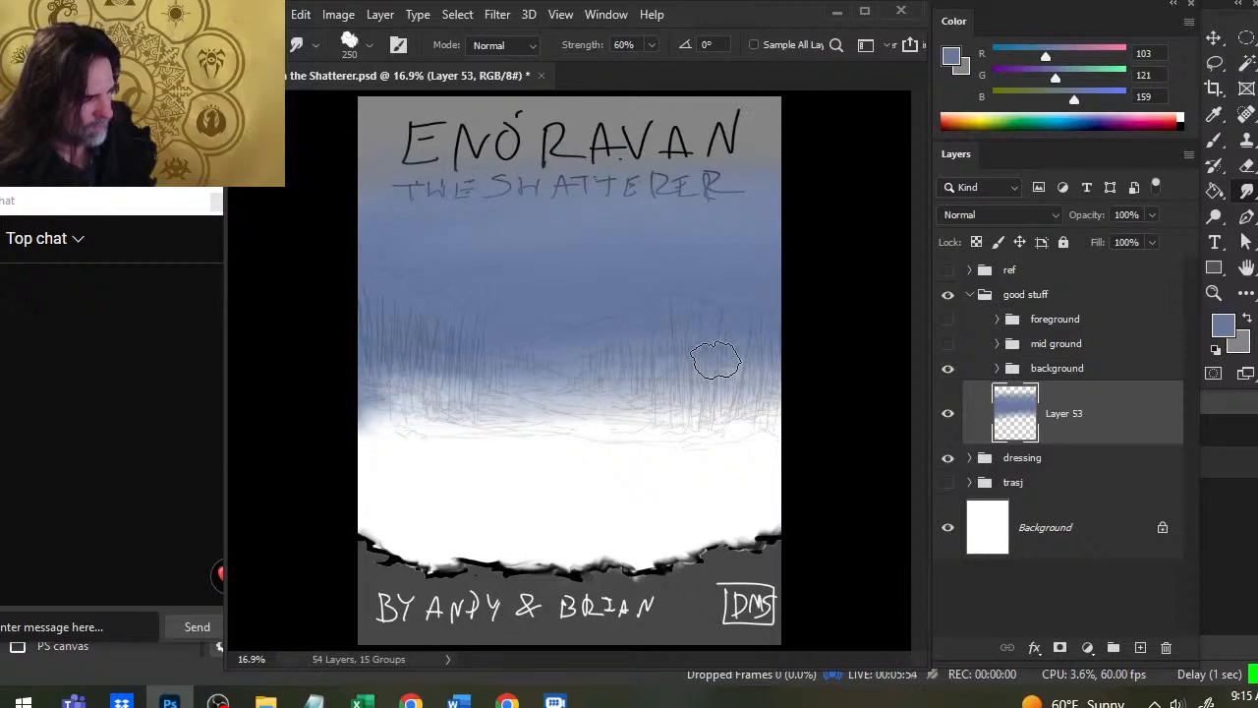
drag(716, 361, 783, 424)
key(4)
key(bracketright)
key(bracketright)
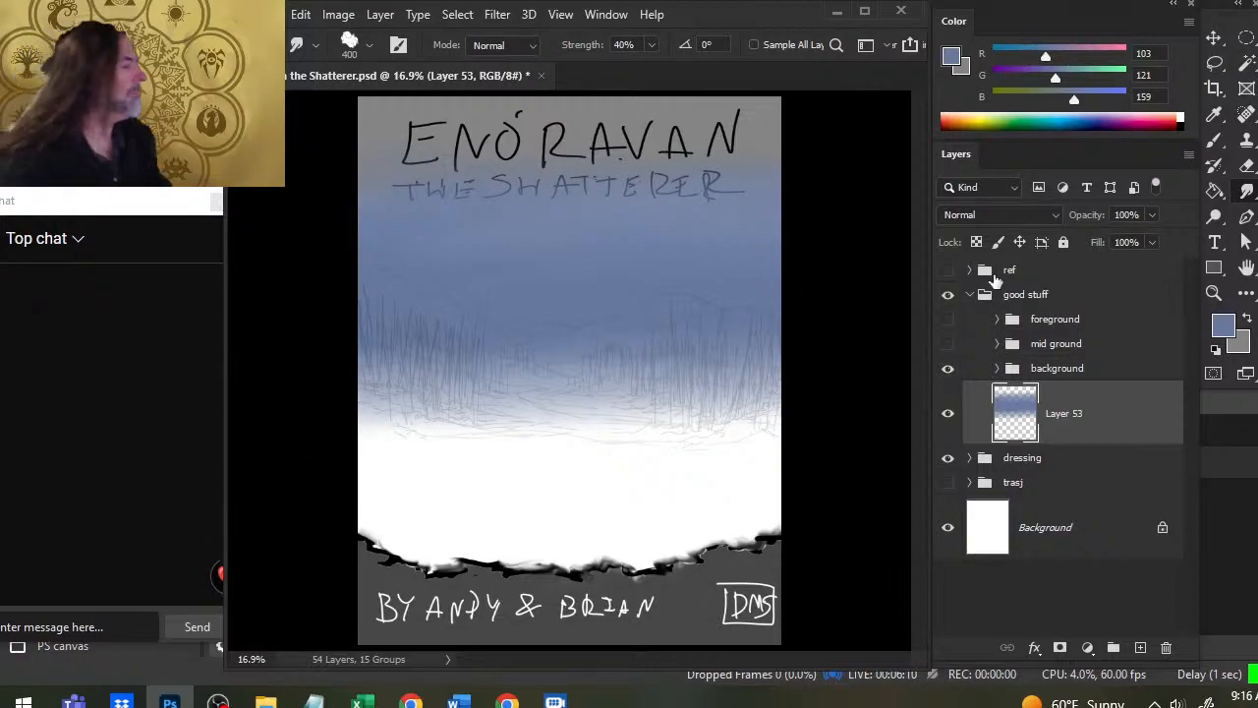
Step: Show the ref group, sample a pale blue-grey (RGB 163, 167, 192) from the mountain painting's sky, and hide the group again
click(950, 271)
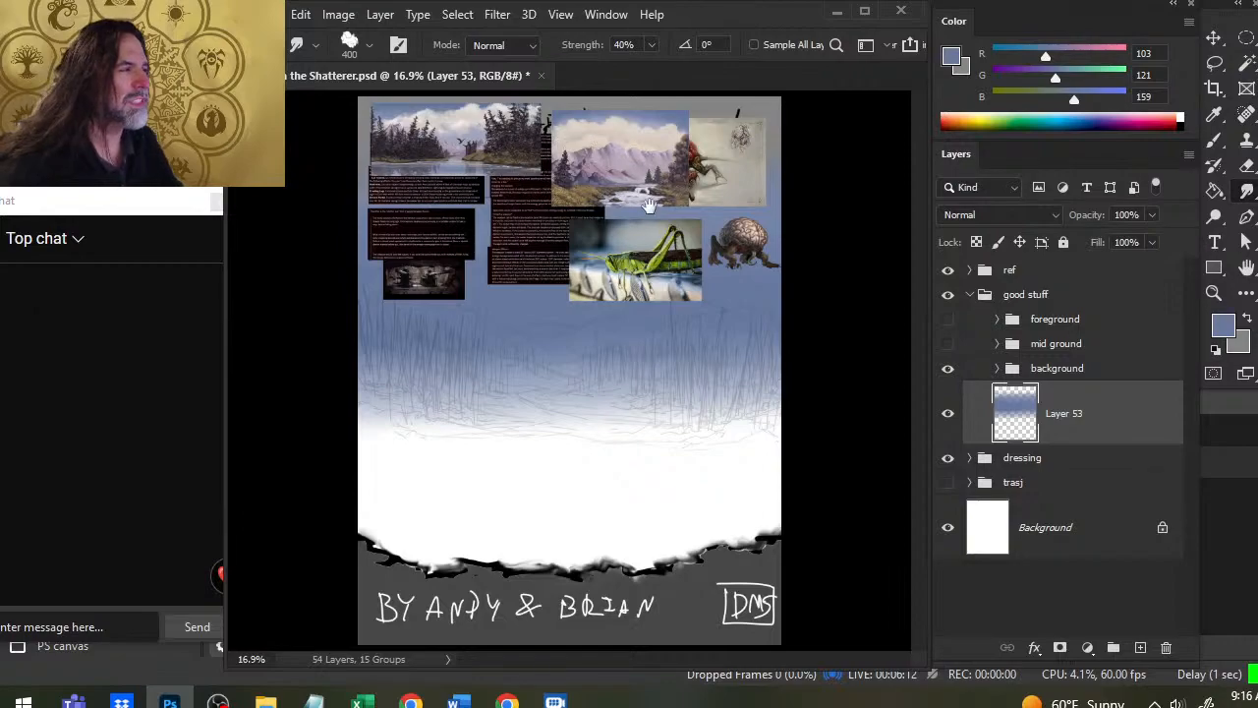
key(z)
click(620, 125)
drag(674, 173, 672, 263)
key(b)
alt+click(682, 266)
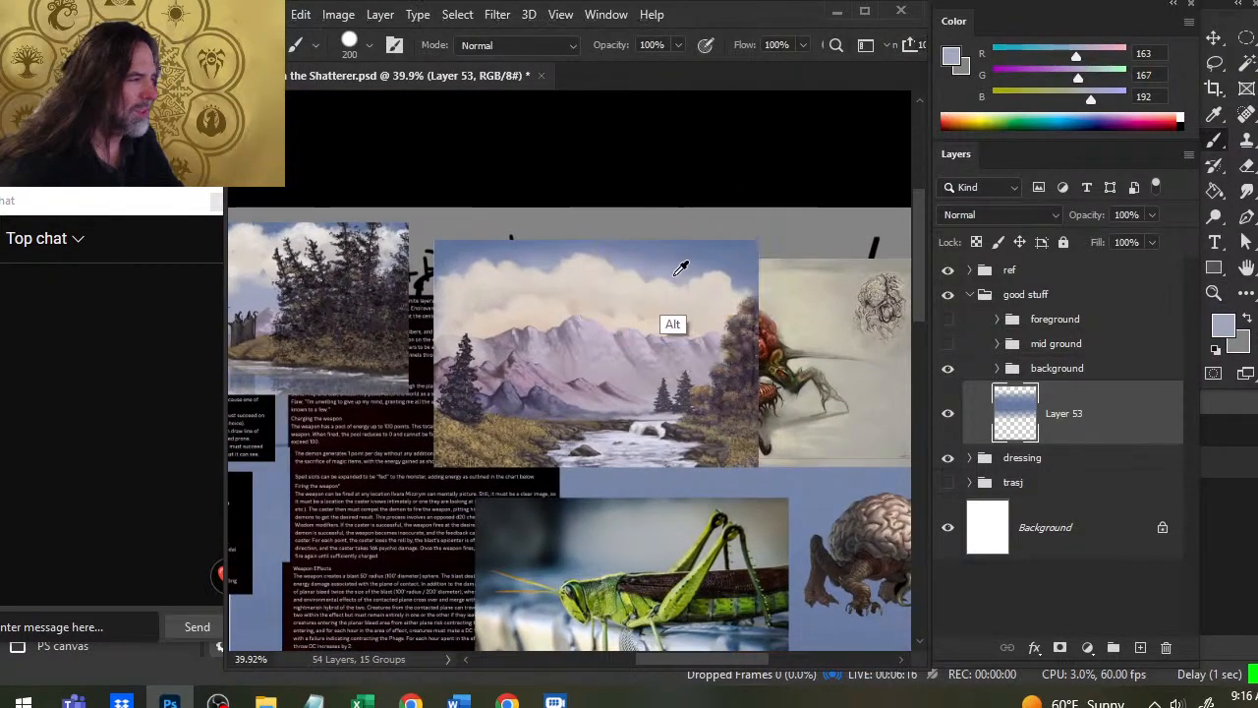
key(z)
drag(729, 371, 617, 389)
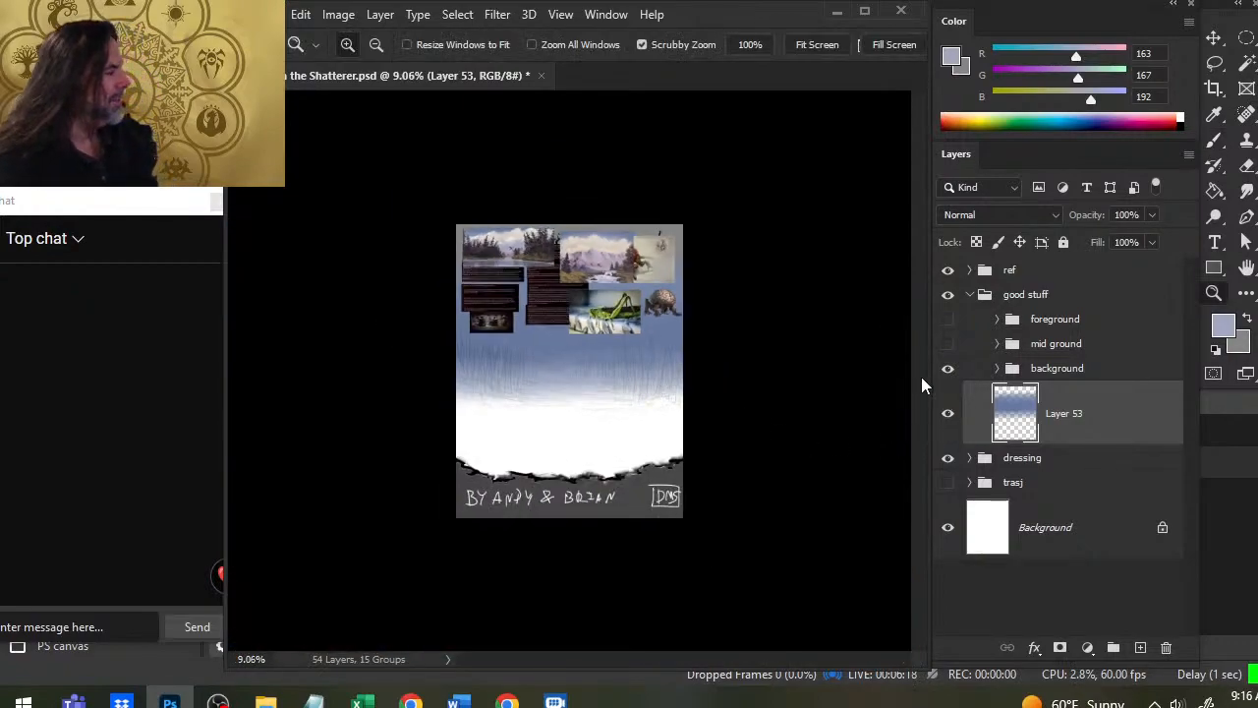
click(947, 271)
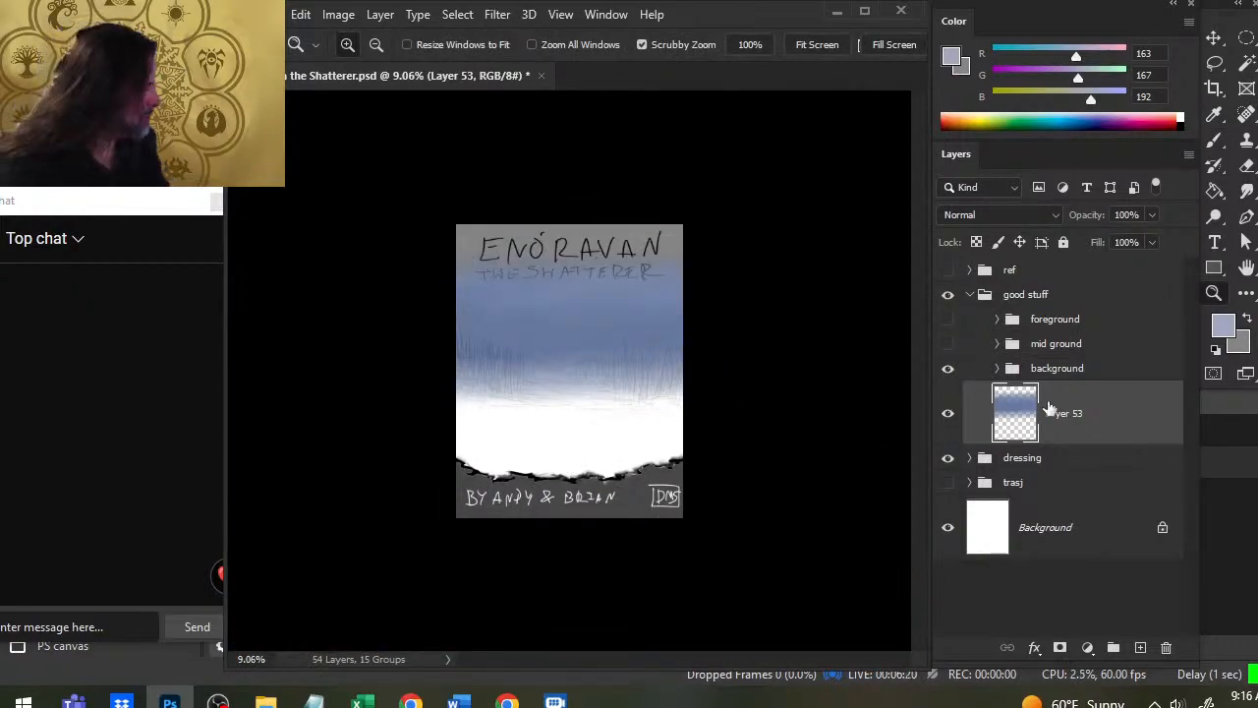
Step: Paint the pale blue-grey across the lower sky on Layer 53 and smudge it into the darker blue at 40% strength
key(b)
mouse_move(501, 331)
mouse_down()
mouse_move(555, 336)
mouse_move(462, 332)
mouse_move(672, 361)
mouse_up()
key(r)
mouse_move(528, 376)
mouse_down()
mouse_move(474, 333)
mouse_move(526, 337)
mouse_up()
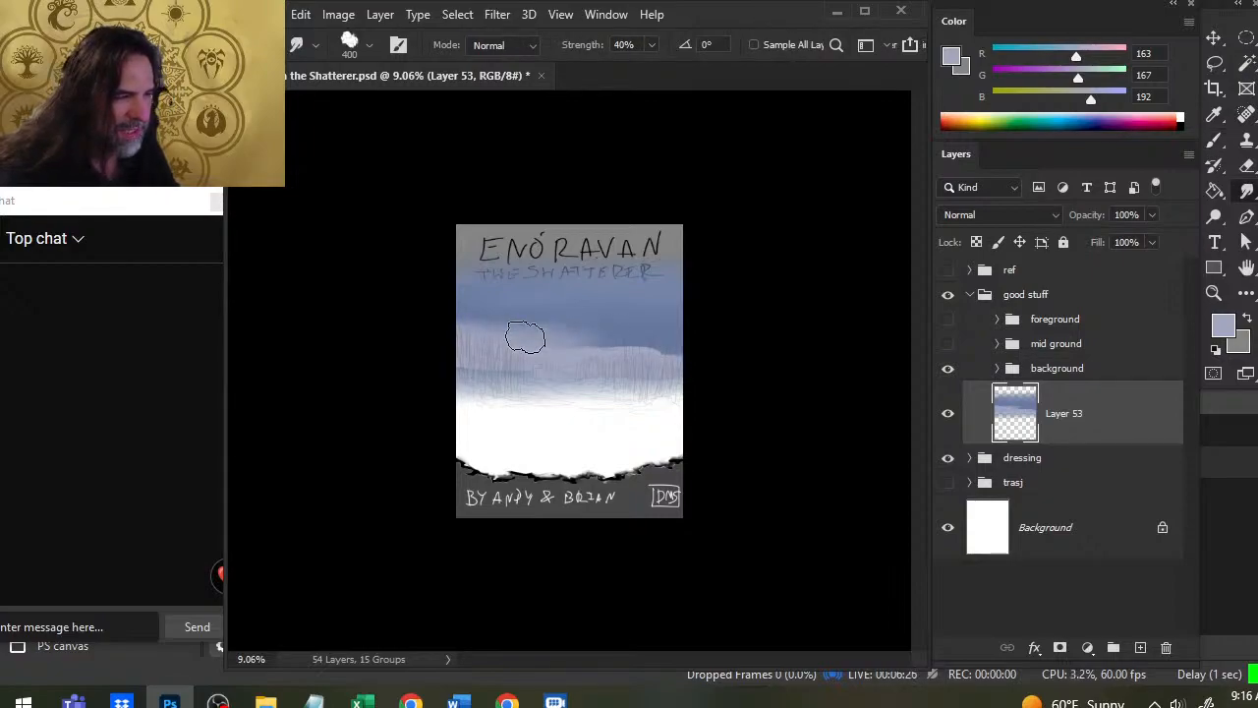
mouse_move(526, 338)
mouse_down()
mouse_move(446, 337)
mouse_move(485, 329)
mouse_move(463, 328)
mouse_move(486, 357)
mouse_move(492, 337)
mouse_up()
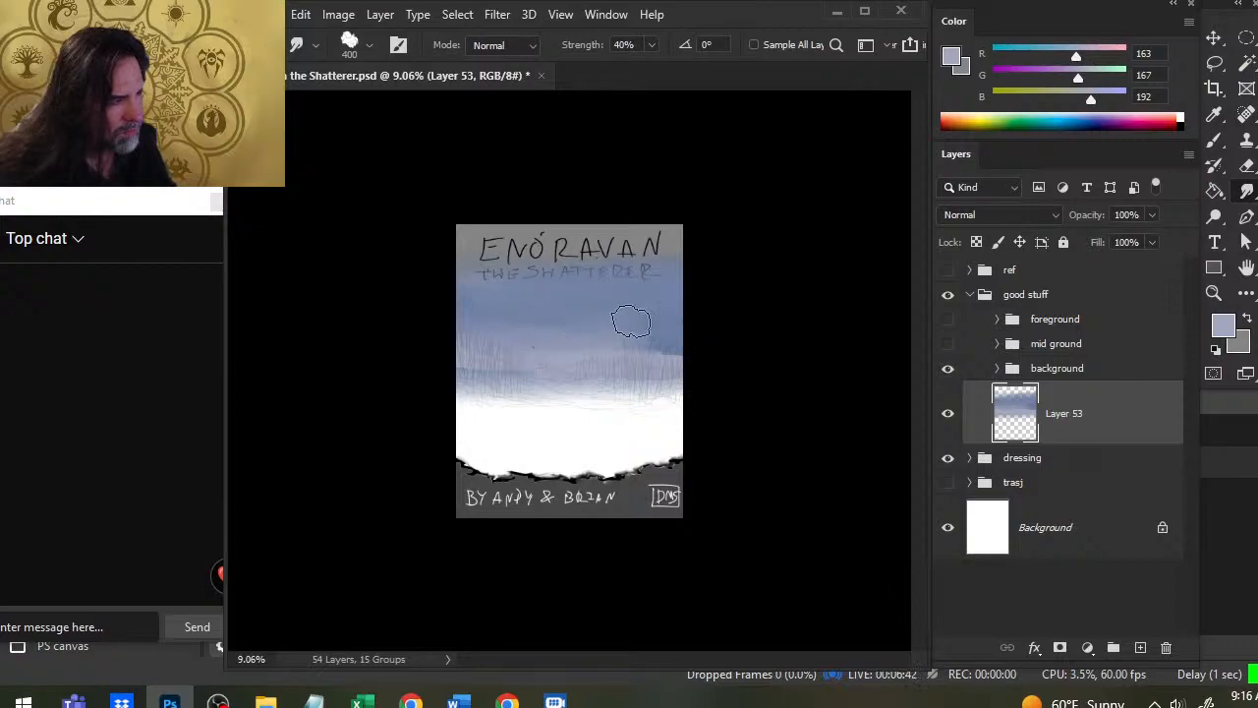
Step: Sample blue (RGB 105, 122, 160) from the sky's right edge and brush it across the upper sky just below the title
key(x)
key(b)
key(x)
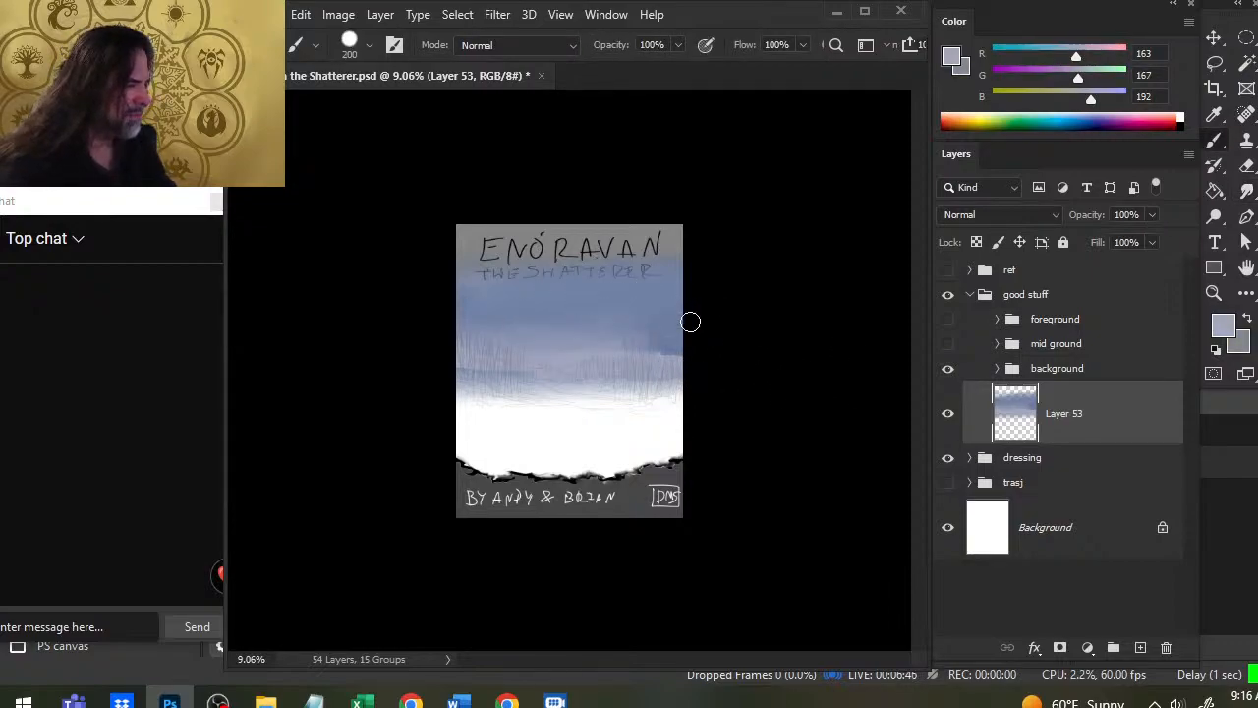
alt+click(677, 337)
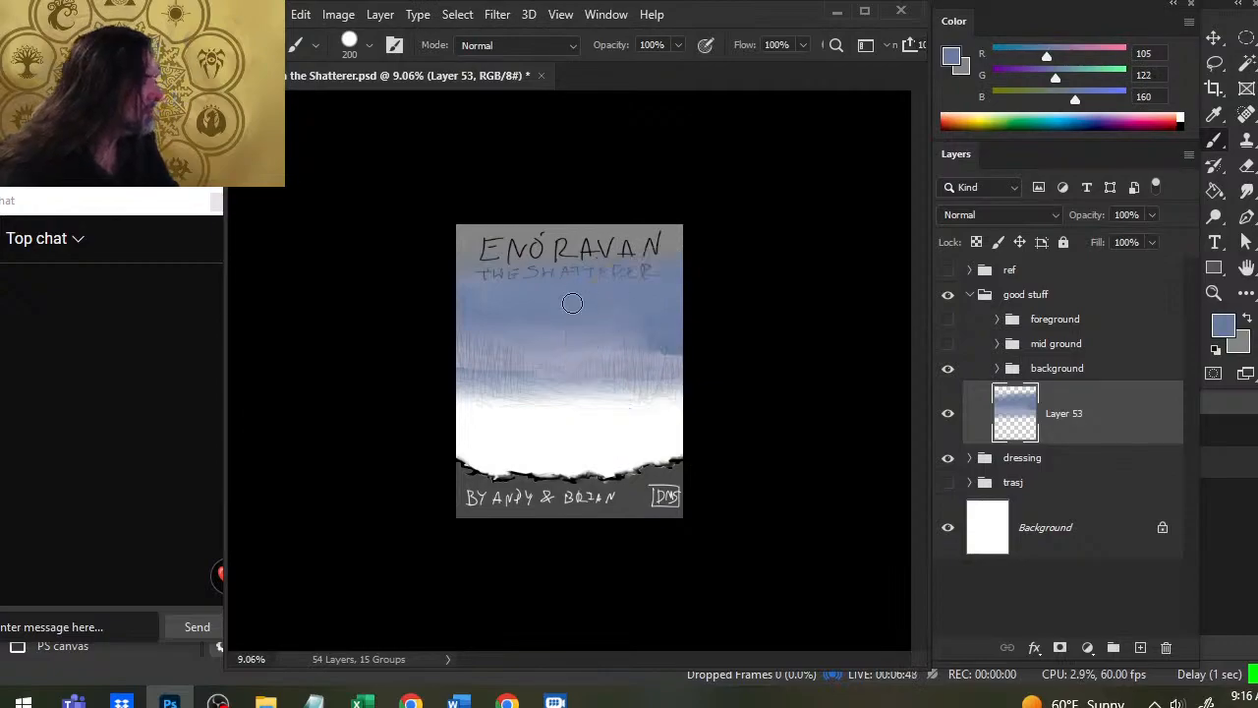
drag(518, 311, 677, 289)
key(r)
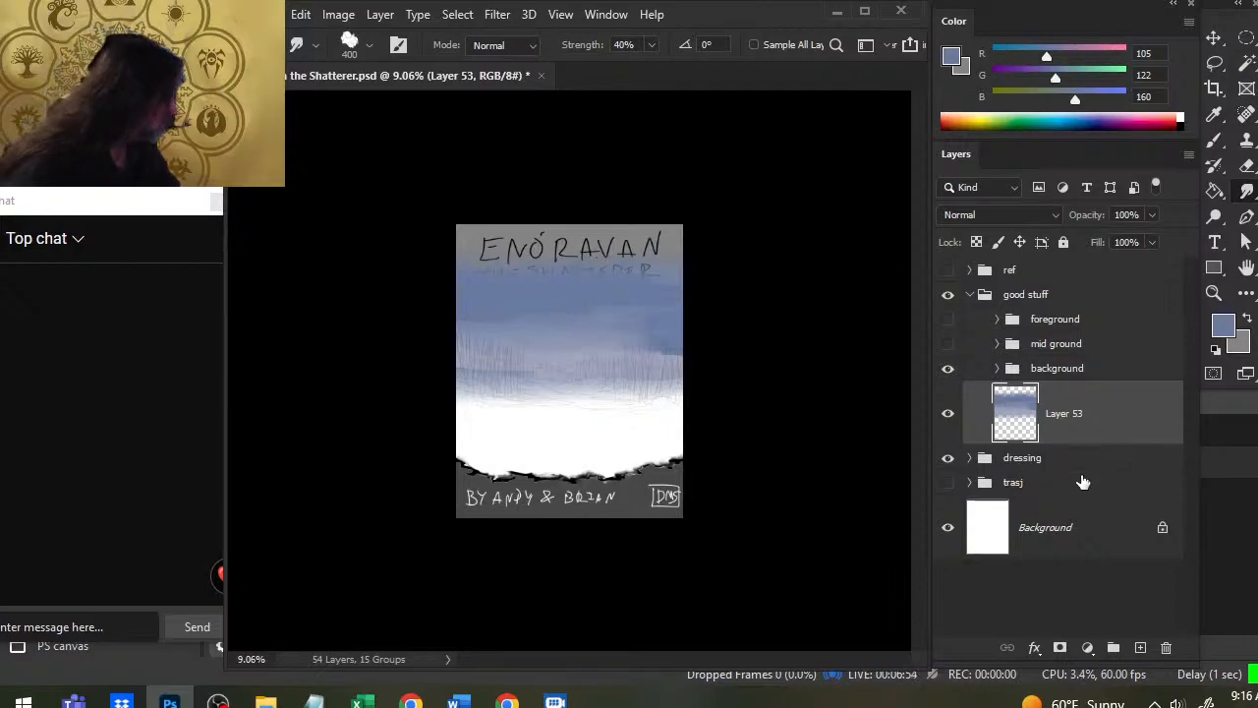
Step: Move the dressing group above good stuff, and move its frame group into good stuff beneath Layer 53
drag(1059, 466, 1048, 286)
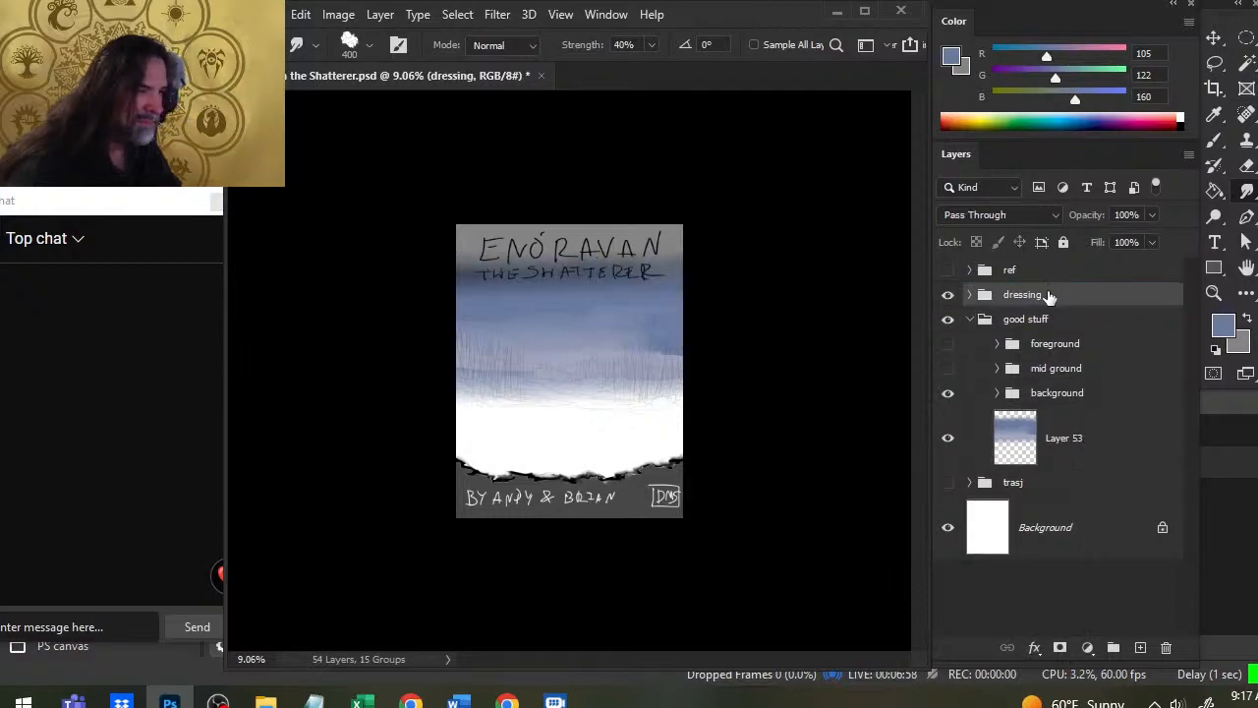
click(971, 295)
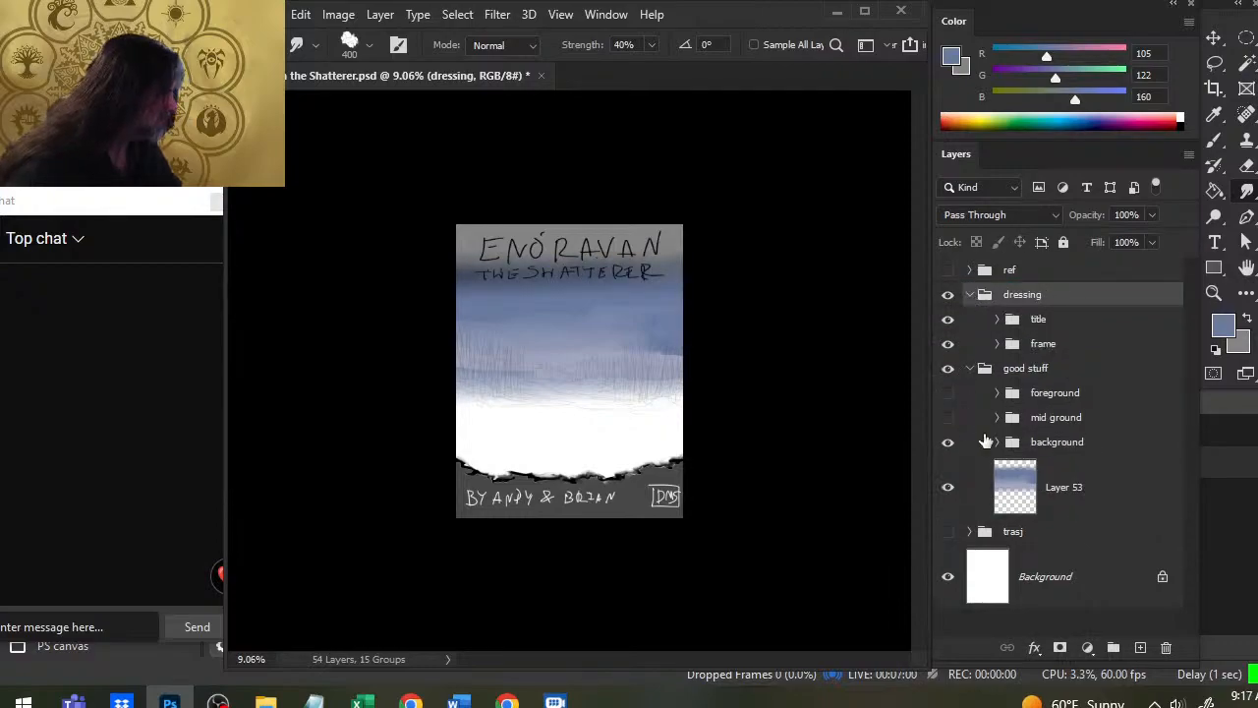
click(998, 344)
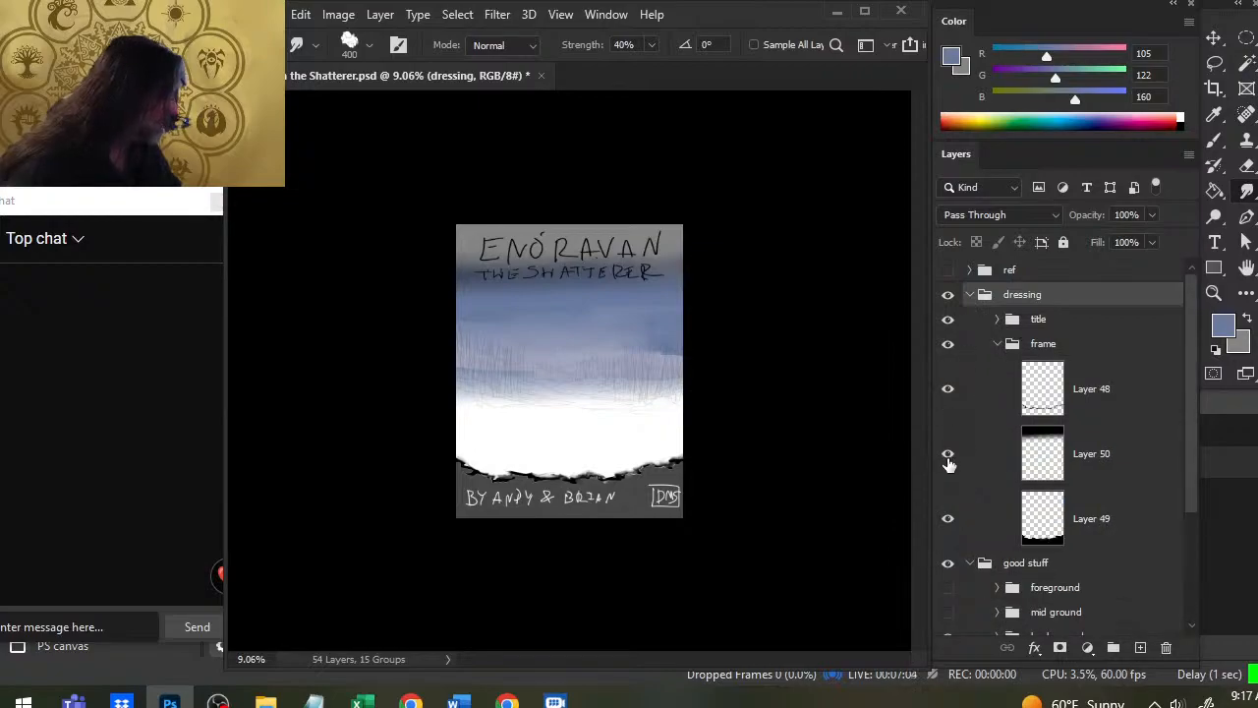
click(998, 344)
drag(1061, 352, 1099, 509)
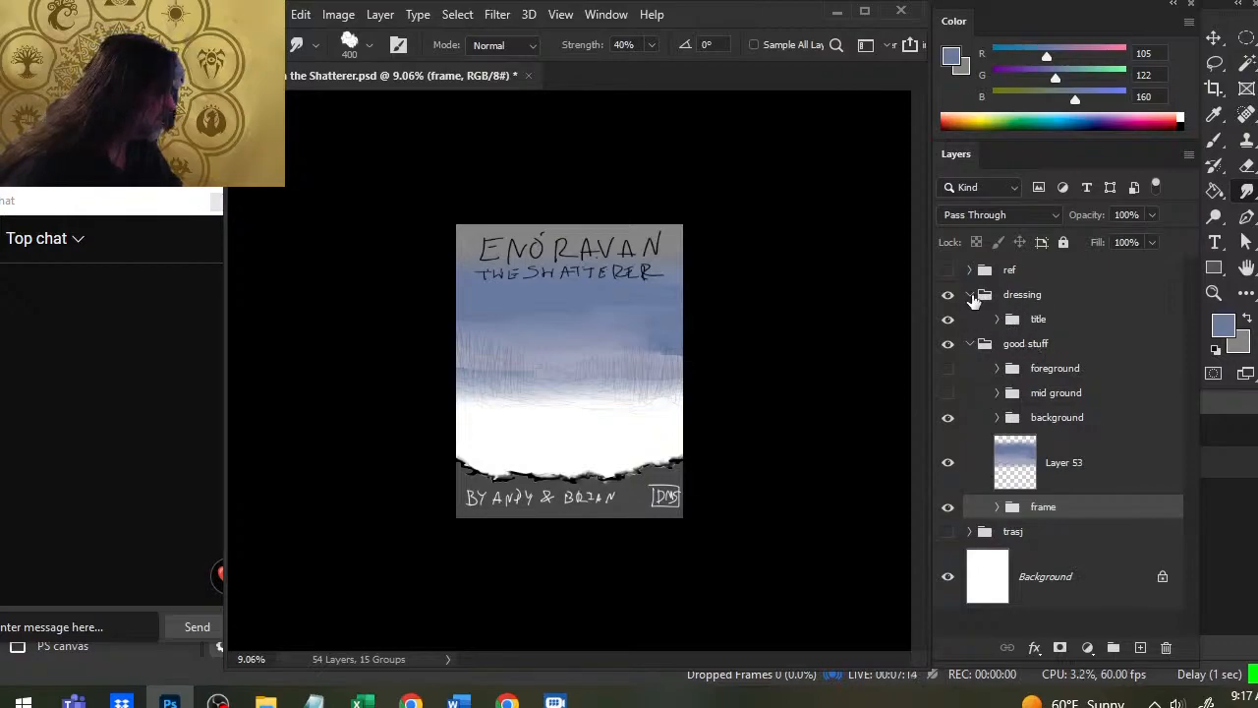
Step: Move the title group out of the dressing group and delete the emptied dressing group
drag(1051, 327, 1046, 283)
click(1057, 326)
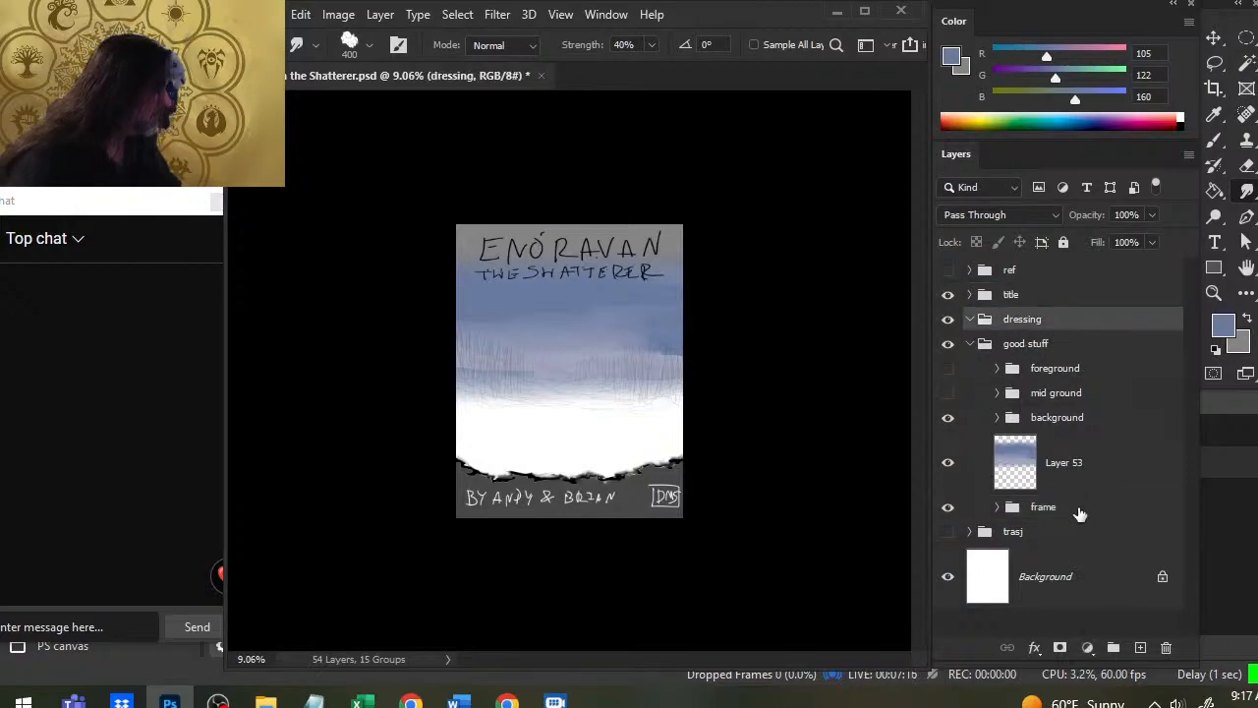
key(Delete)
Step: Lock the title group and the frame group completely
click(1033, 293)
click(1063, 241)
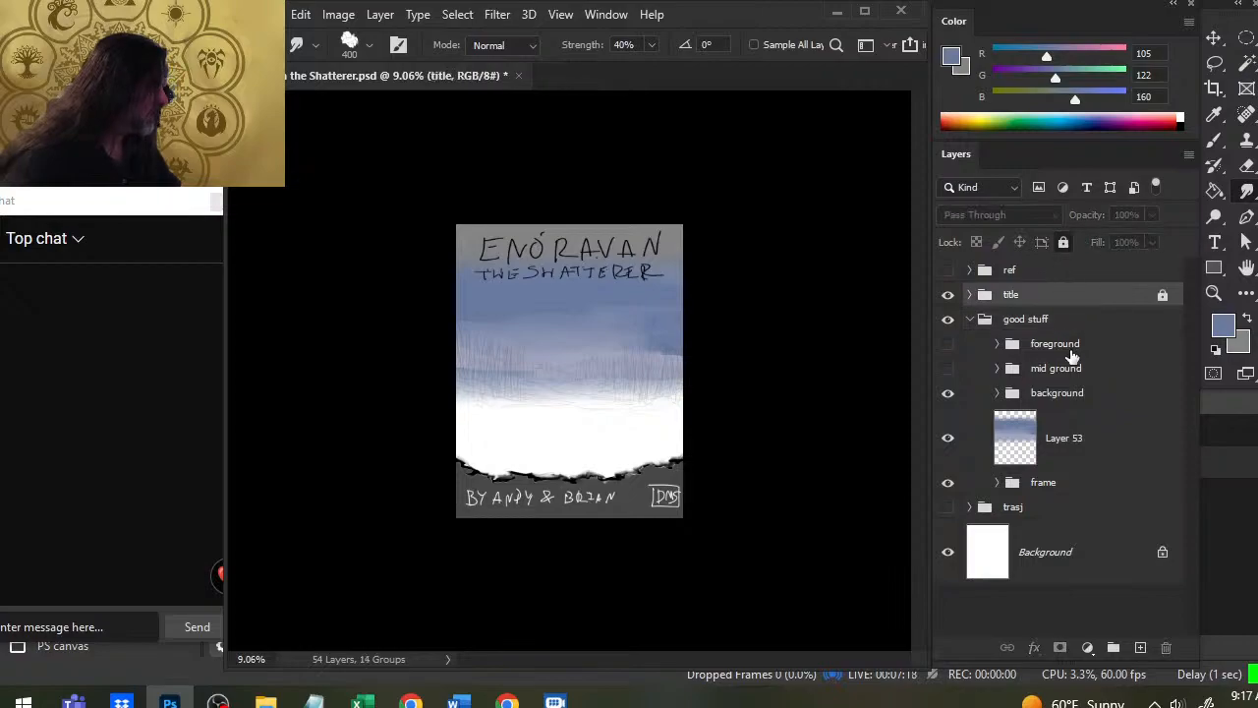
click(1082, 487)
click(1064, 242)
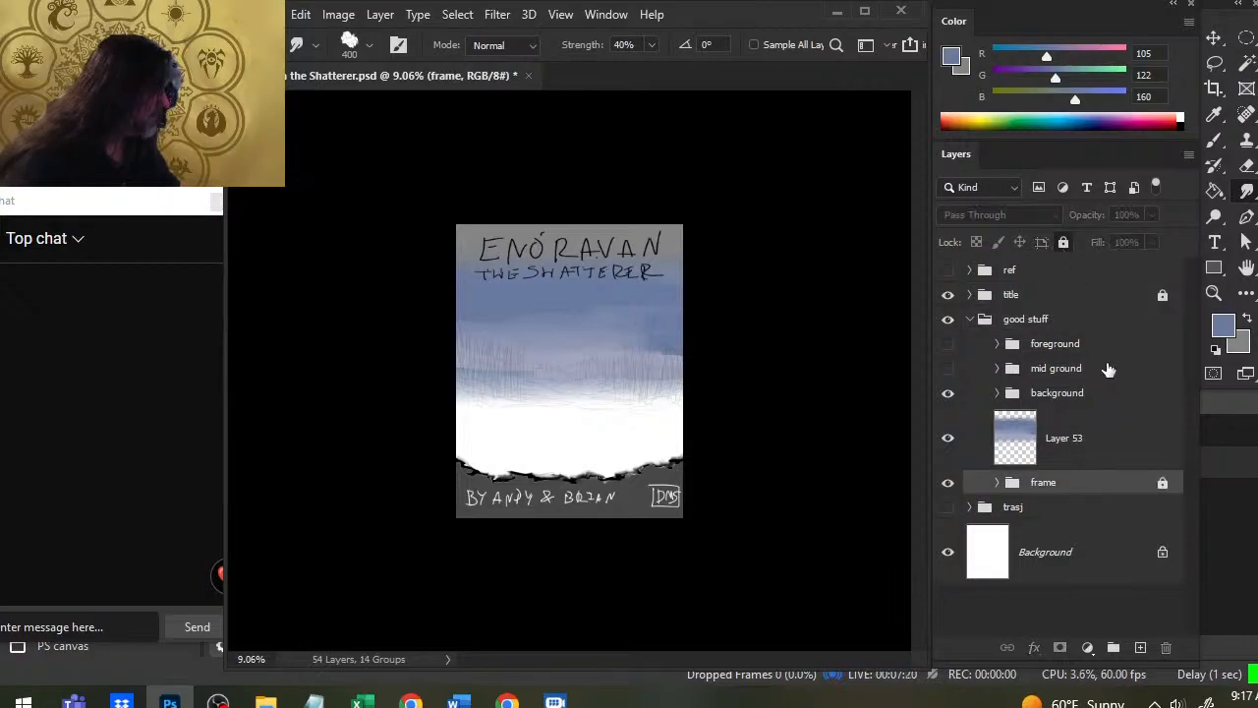
Step: Smudge the sky on Layer 53 into a smooth blue-to-white gradient and add an empty layer above it
click(1076, 423)
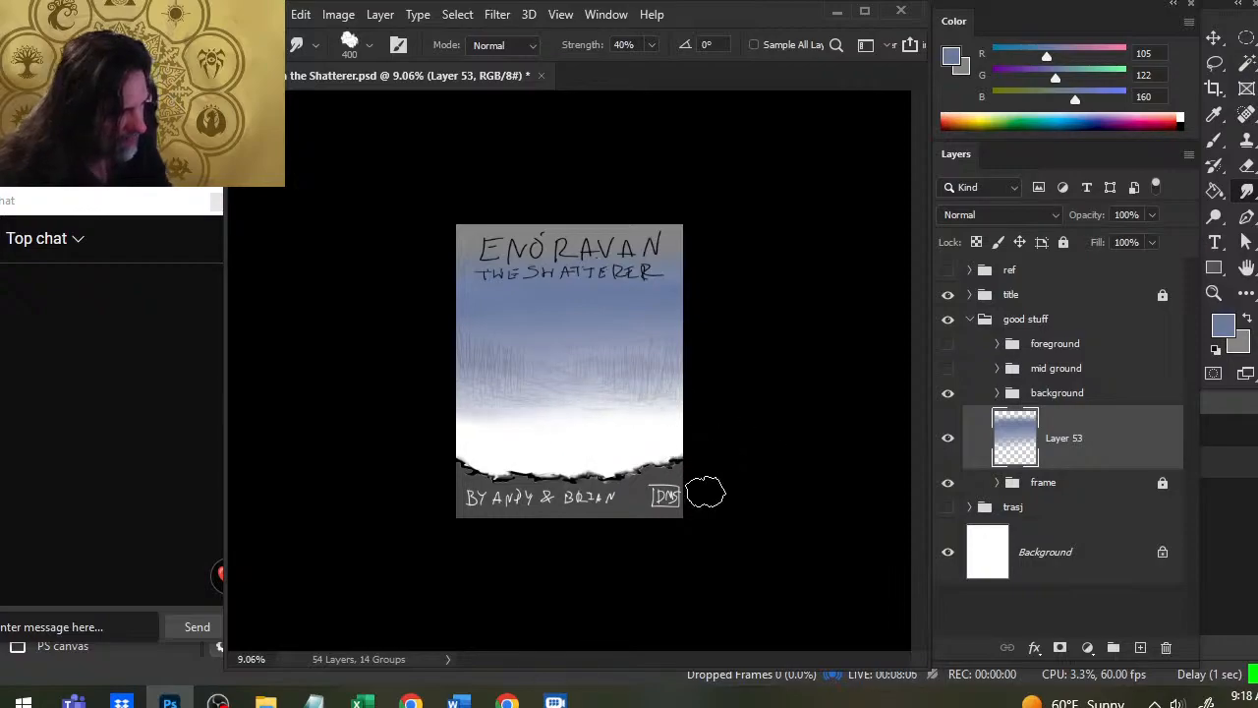
click(1133, 646)
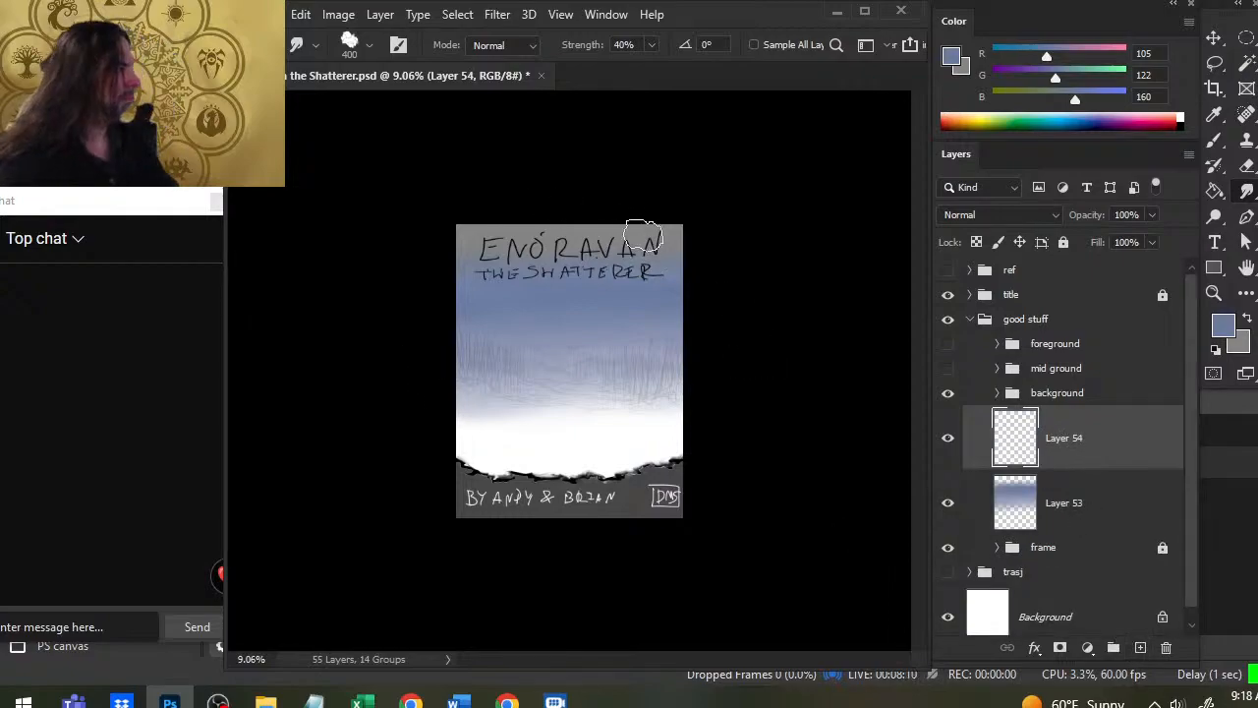
Step: Show the ref group, sample a muted purple (RGB 127, 115, 135) from the mountain painting, and hide the group again
click(948, 269)
key(z)
drag(629, 248, 746, 278)
drag(387, 295, 494, 289)
key(b)
mouse_move(489, 228)
mouse_down()
mouse_move(429, 275)
mouse_move(398, 271)
mouse_move(481, 285)
mouse_move(560, 266)
mouse_move(540, 280)
mouse_move(521, 258)
mouse_move(556, 253)
mouse_up()
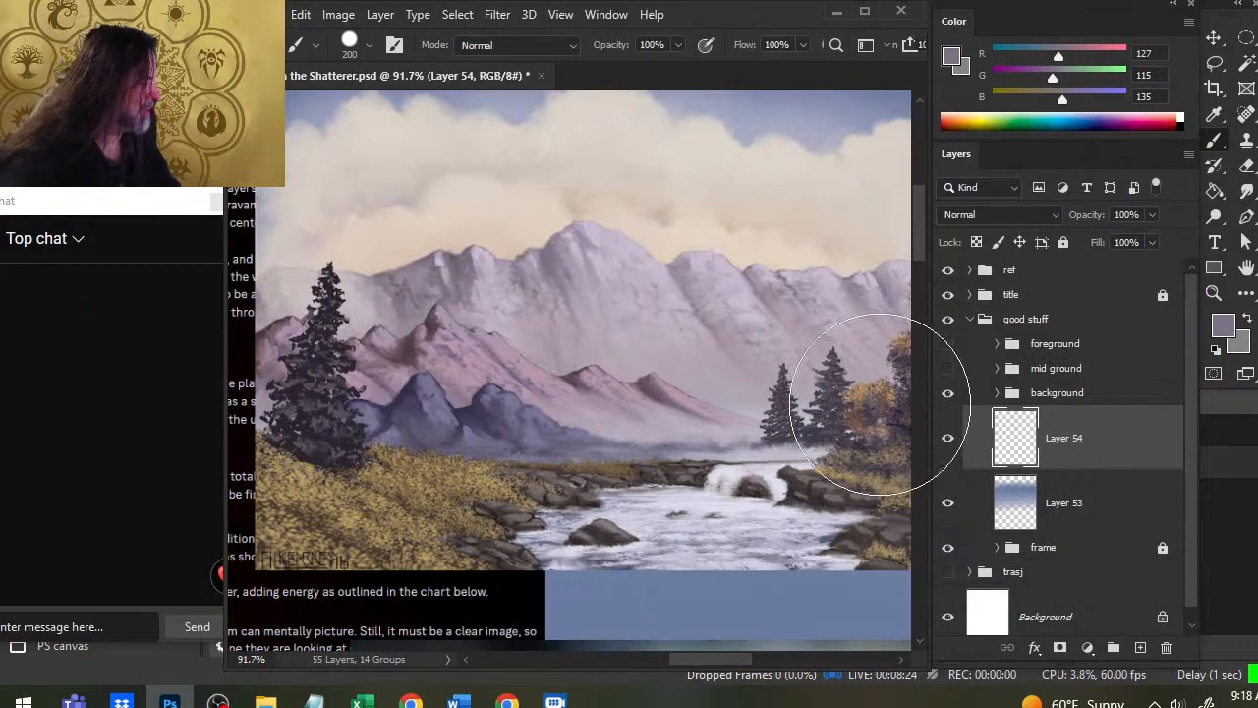
click(948, 272)
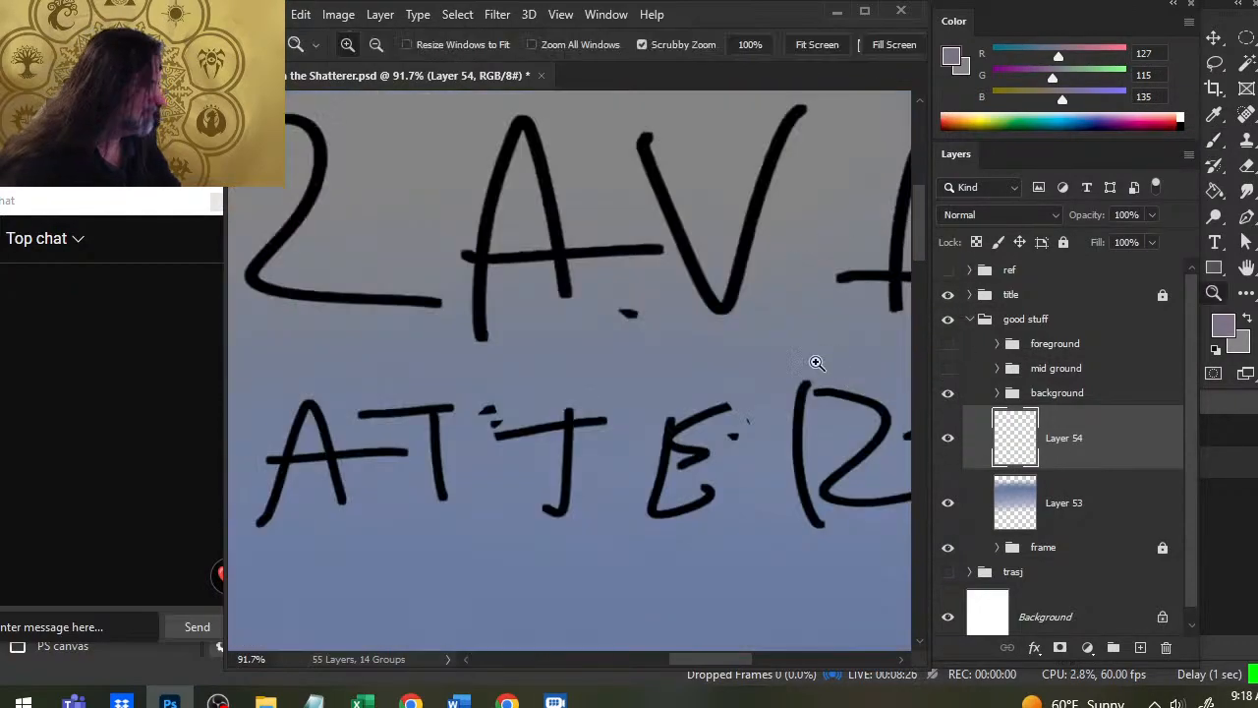
Step: Paint the left mountain ridge on Layer 54 with a 60 px brush, following the sketched line down into the central valley
key(z)
drag(823, 351, 520, 331)
drag(472, 416, 546, 412)
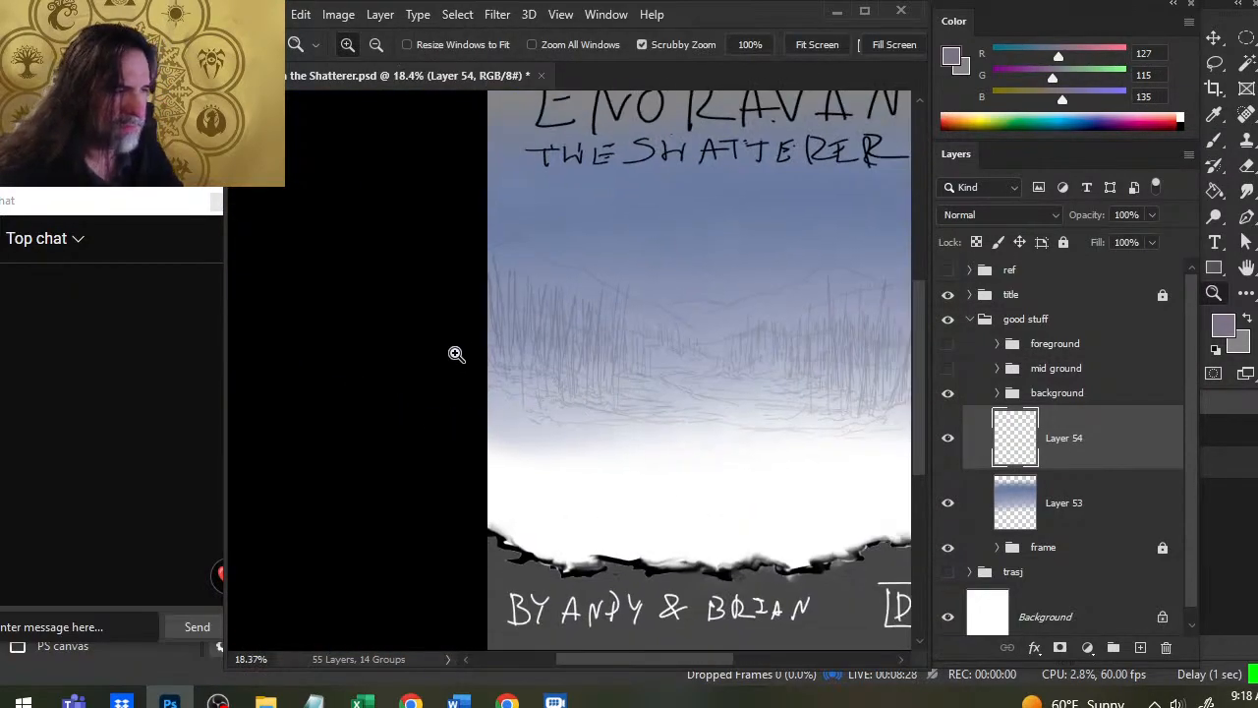
drag(531, 300, 546, 282)
key(b)
key(bracketleft)
key(bracketleft)
key(bracketleft)
key(bracketleft)
key(bracketleft)
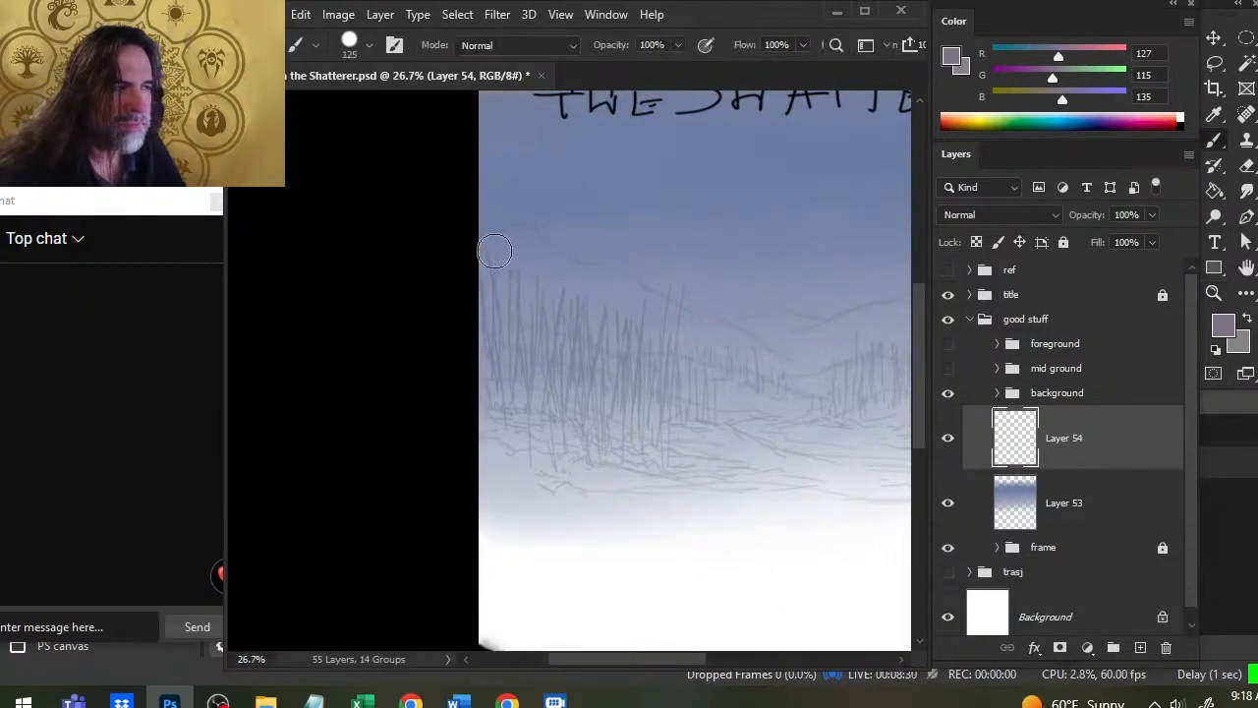
drag(518, 235, 520, 232)
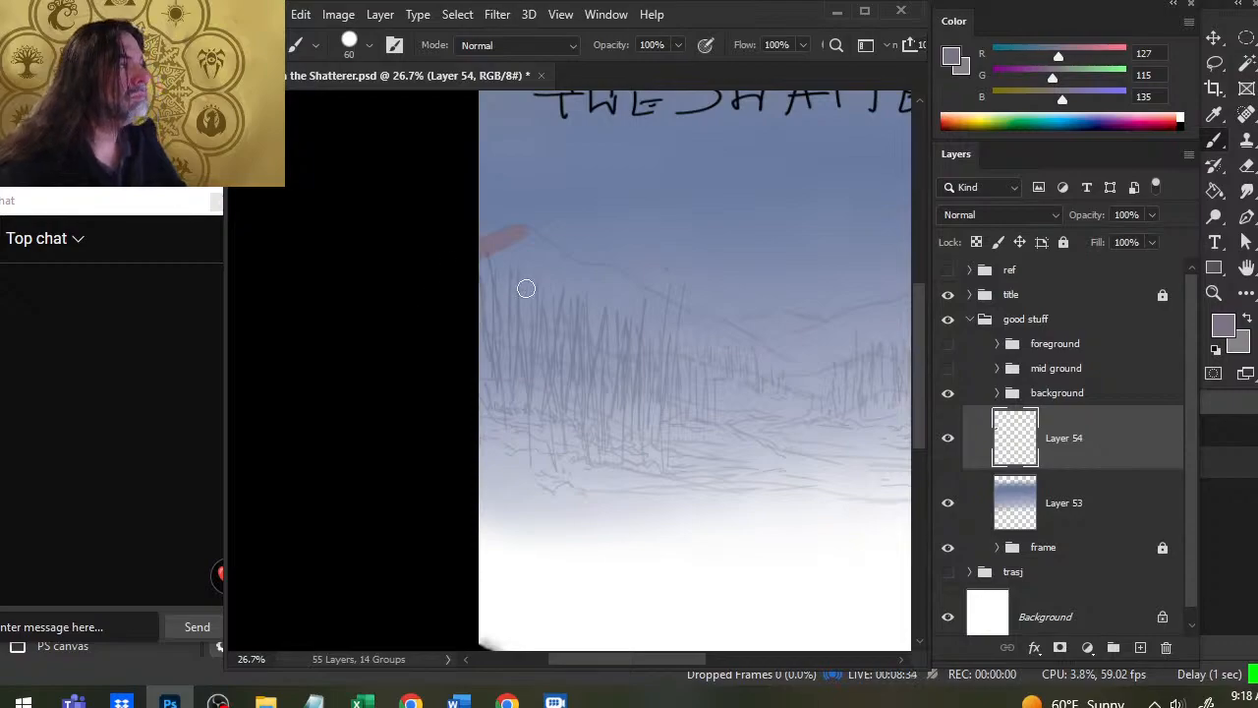
mouse_move(524, 240)
mouse_down()
mouse_move(589, 286)
mouse_move(757, 358)
mouse_up()
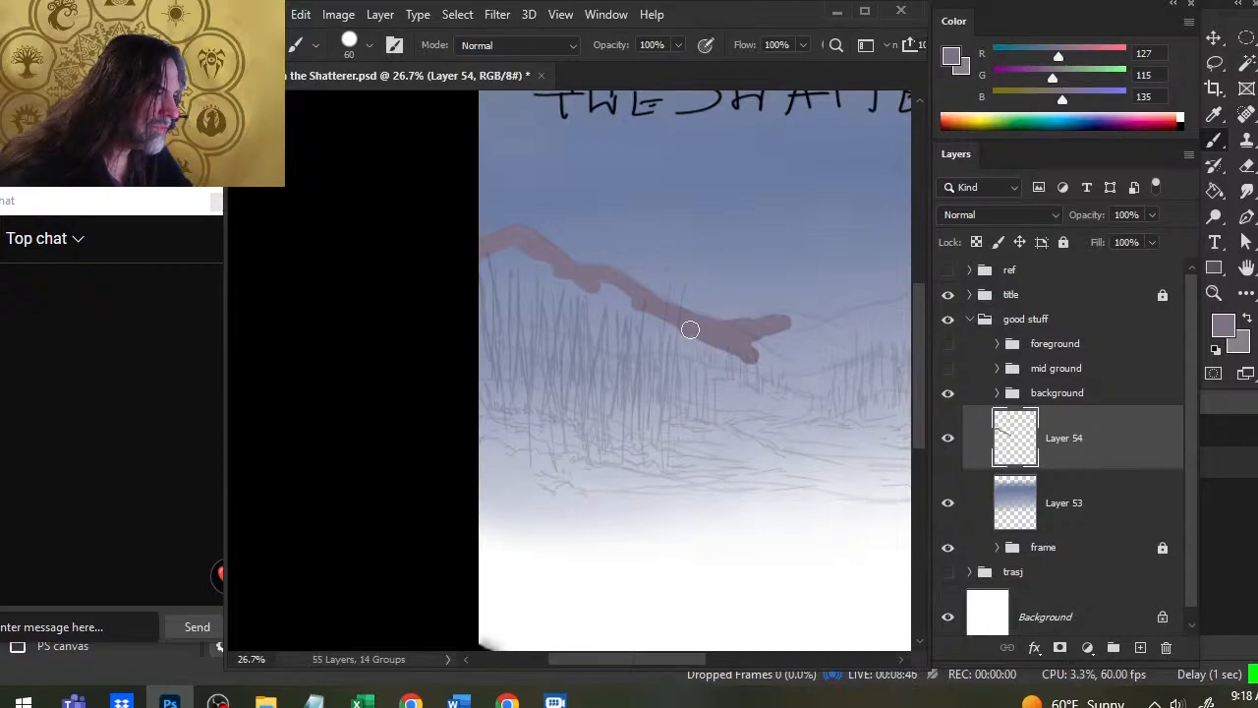
mouse_move(791, 322)
mouse_down()
mouse_move(819, 326)
mouse_move(765, 345)
mouse_move(824, 350)
mouse_move(564, 418)
mouse_move(626, 361)
mouse_up()
key(e)
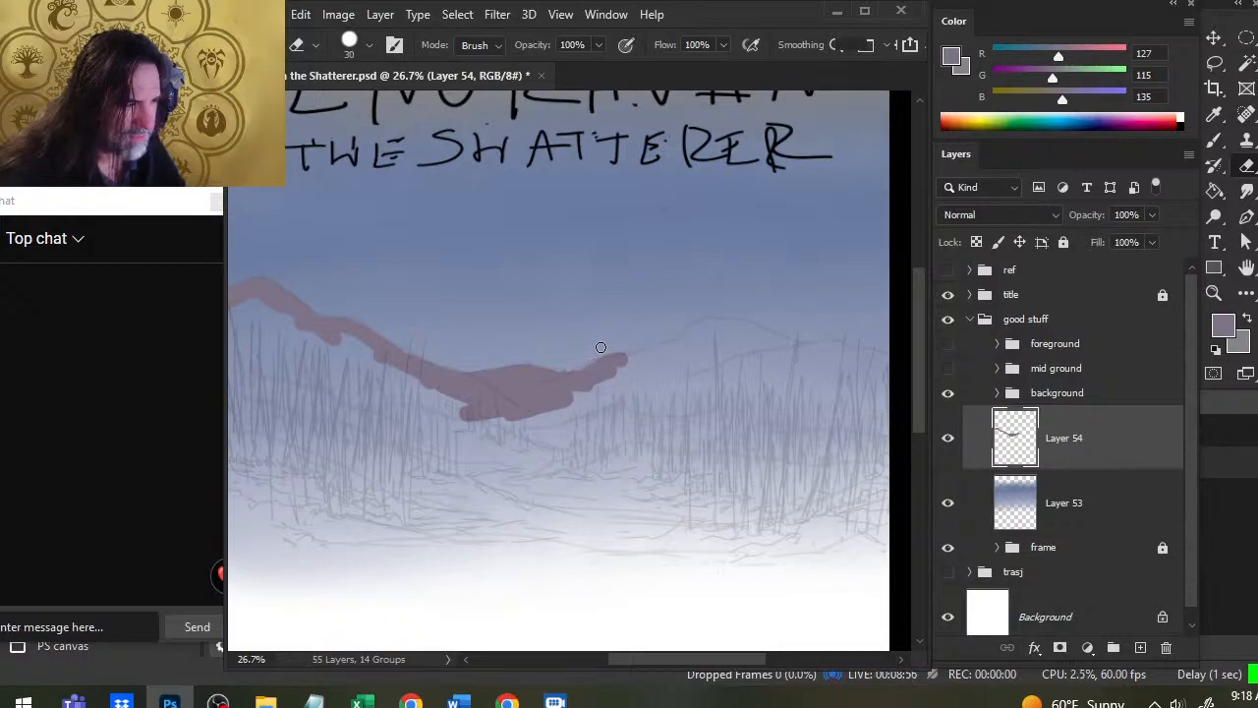
Step: Paint the right mountain ridge up from the central valley, over the peak and out to the right edge of the canvas
key(b)
drag(618, 368, 647, 355)
key(e)
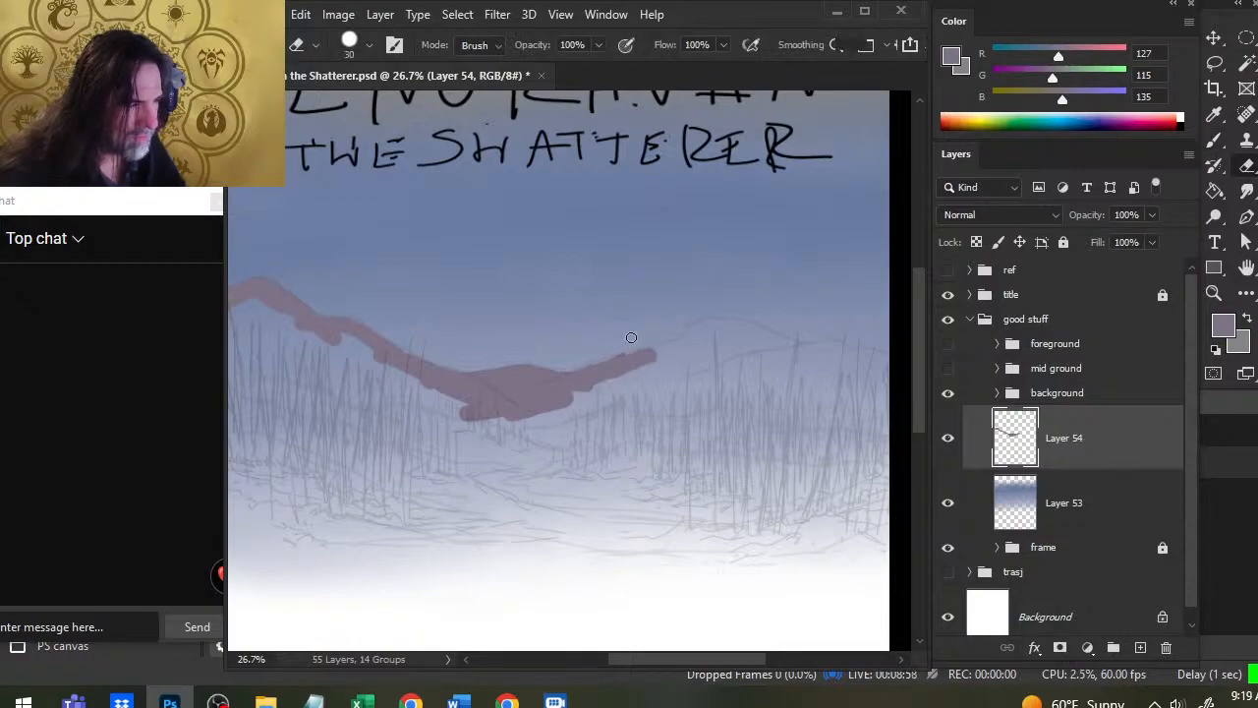
key(b)
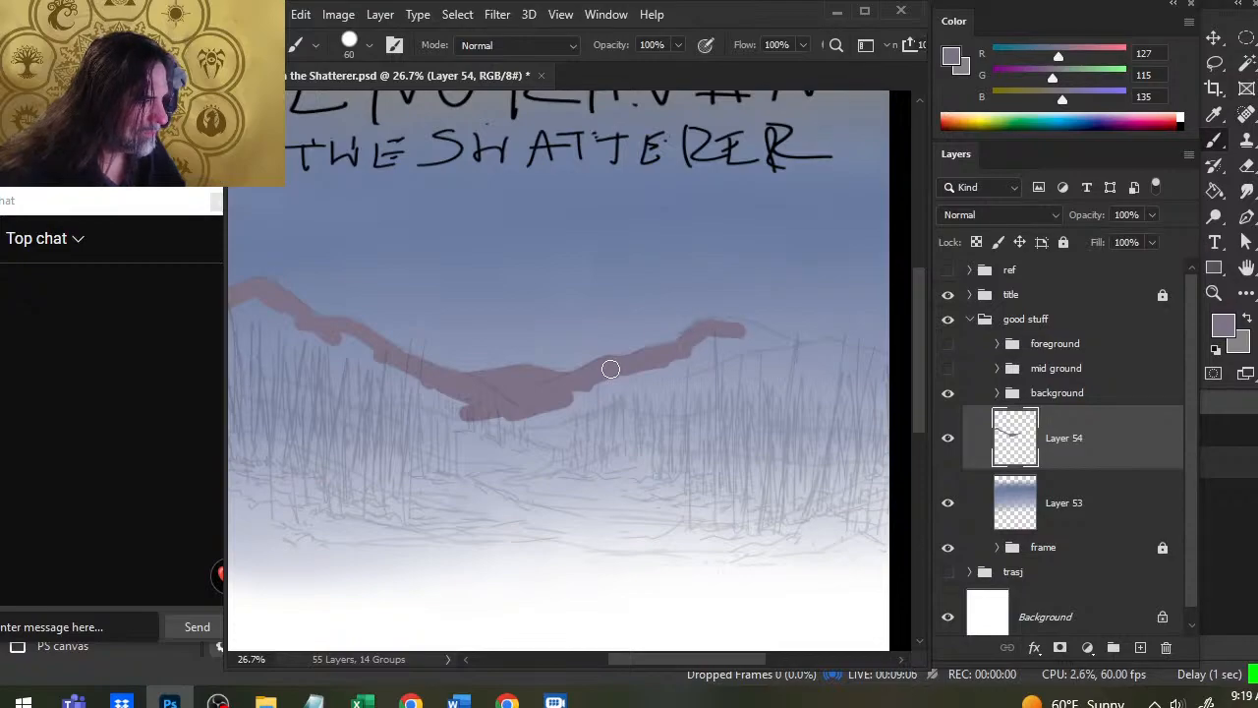
drag(739, 330, 806, 358)
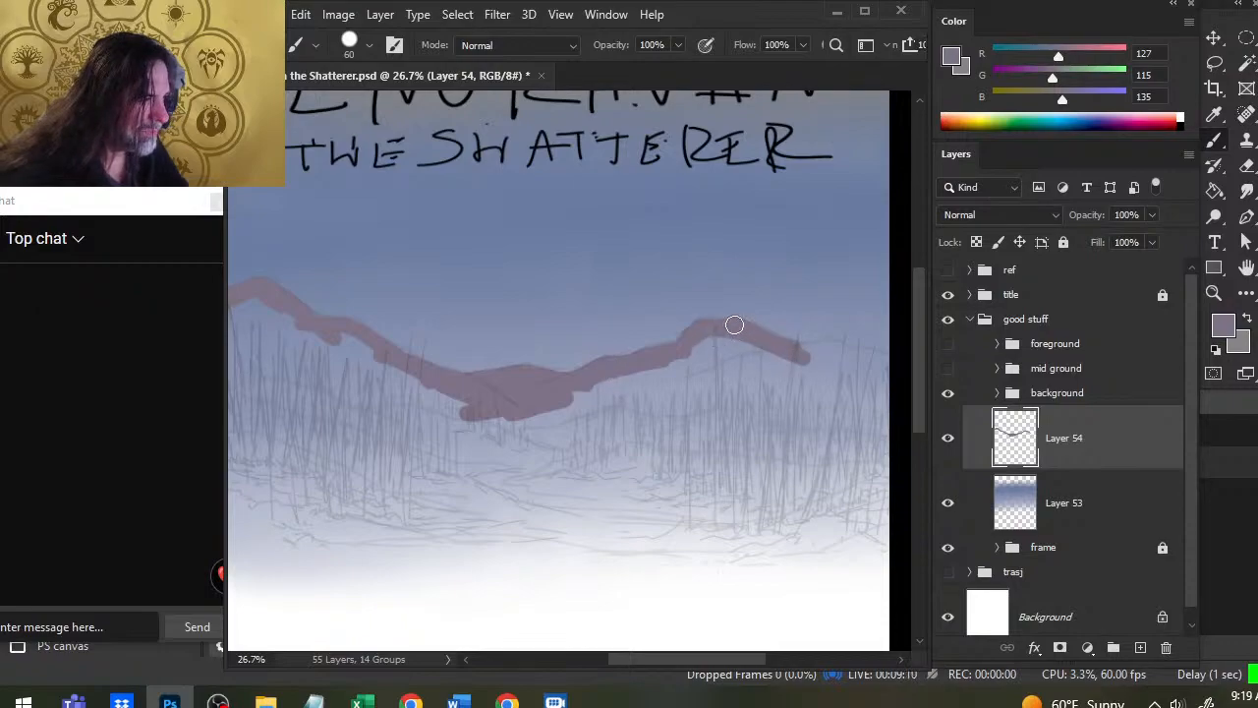
drag(732, 328, 705, 335)
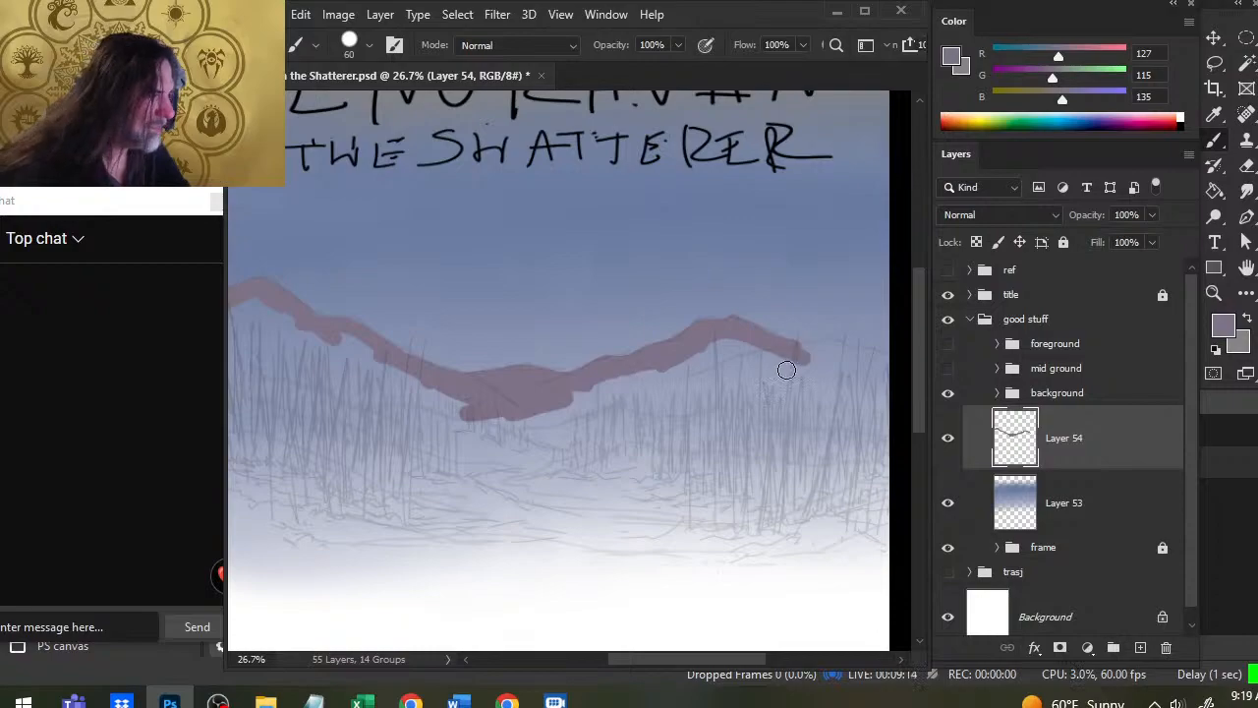
drag(825, 345, 860, 353)
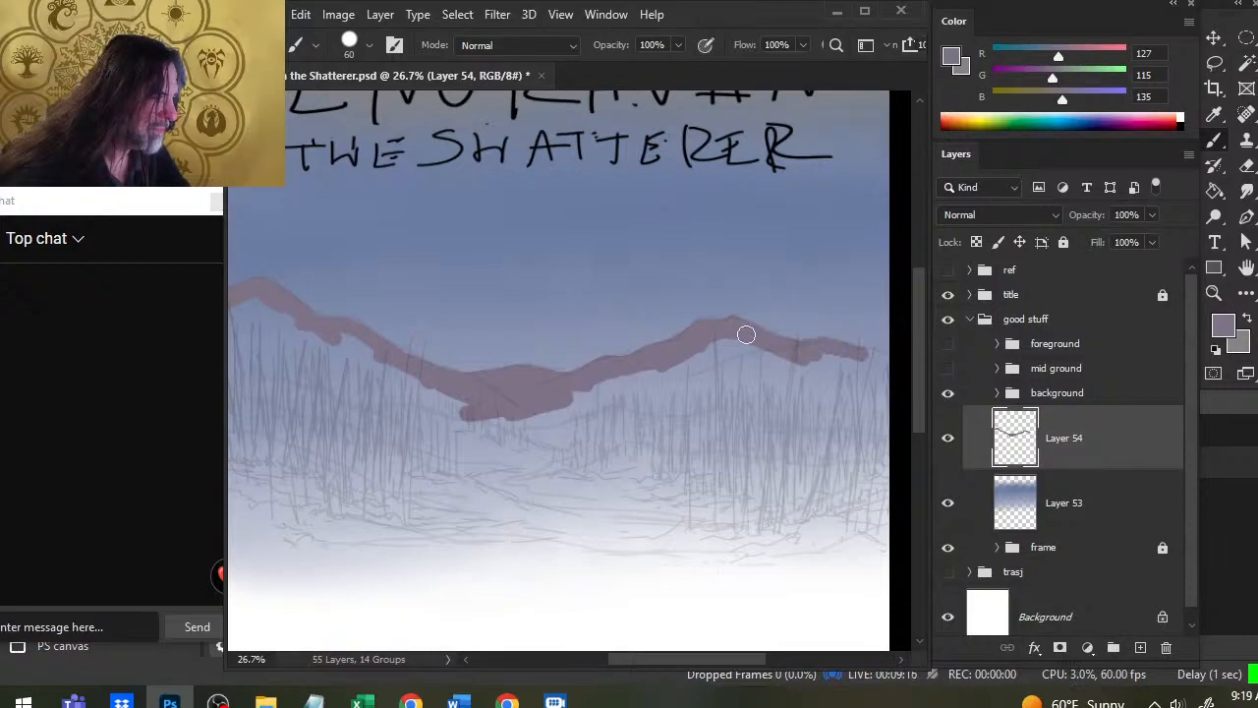
key(e)
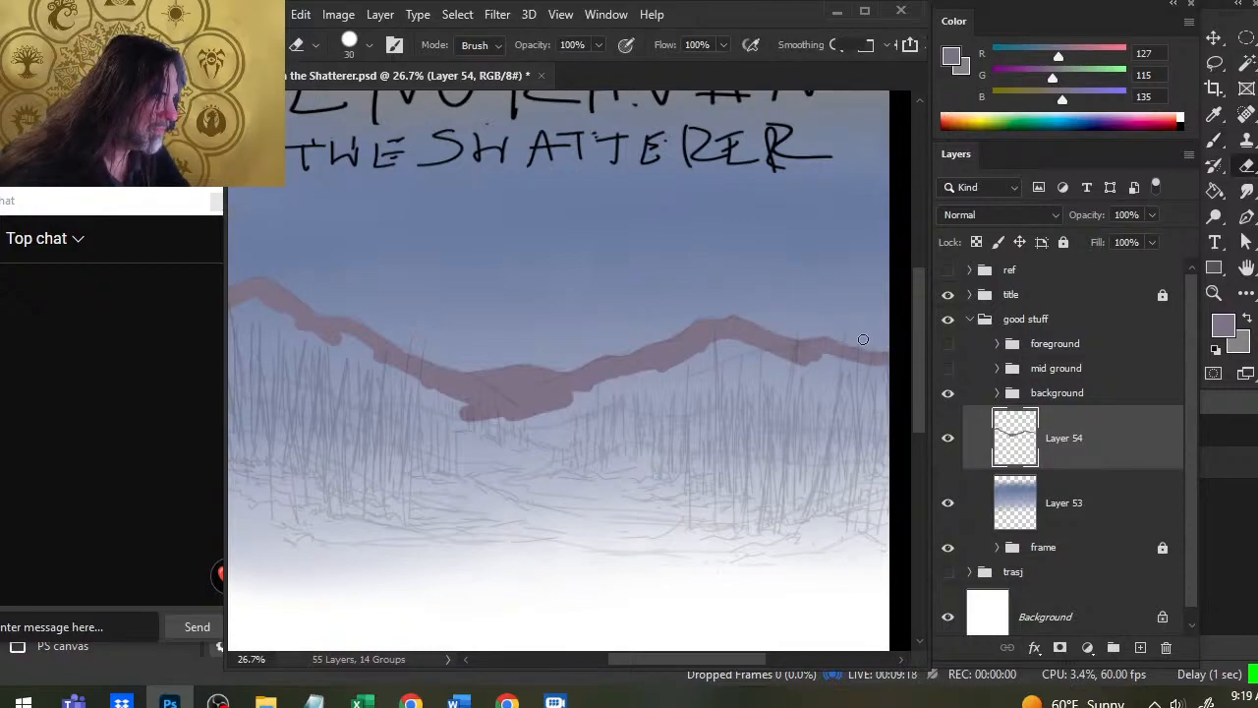
key(b)
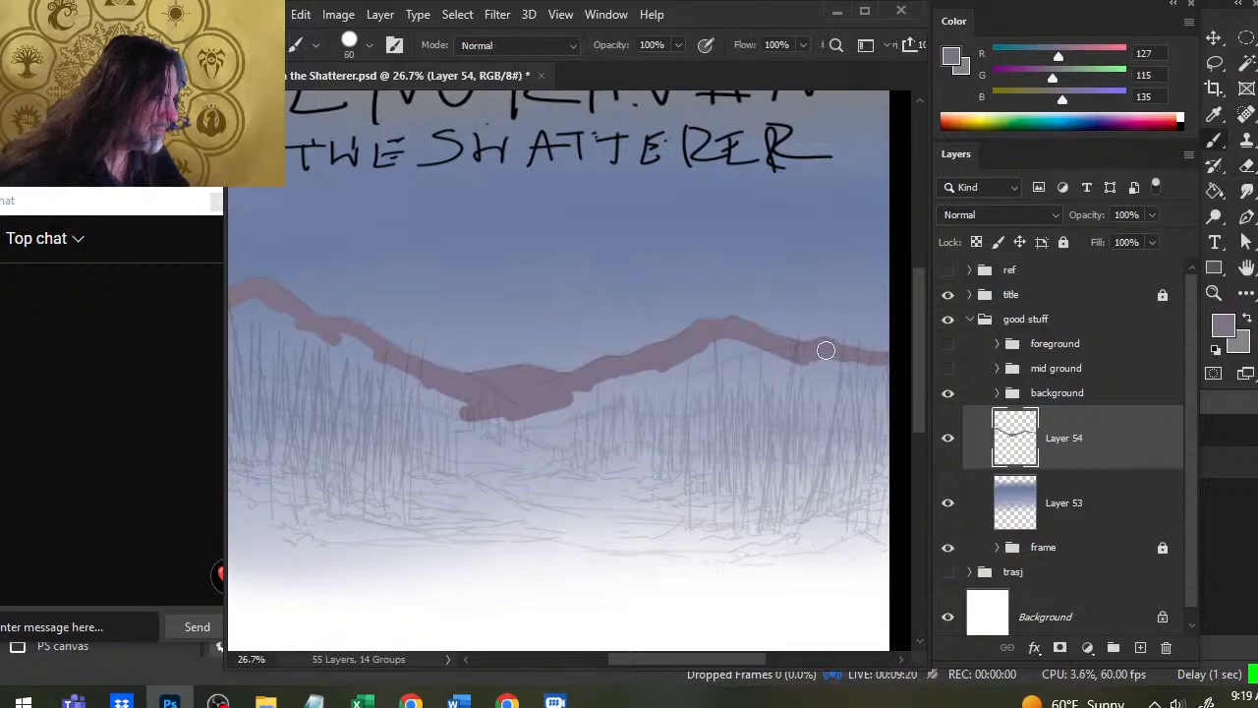
Step: Thicken both mountain slopes and the valley below the ridge line with the same muted purple
mouse_move(389, 405)
mouse_down()
mouse_move(598, 412)
mouse_move(576, 410)
mouse_up()
mouse_move(455, 310)
mouse_down()
mouse_move(550, 352)
mouse_move(455, 311)
mouse_up()
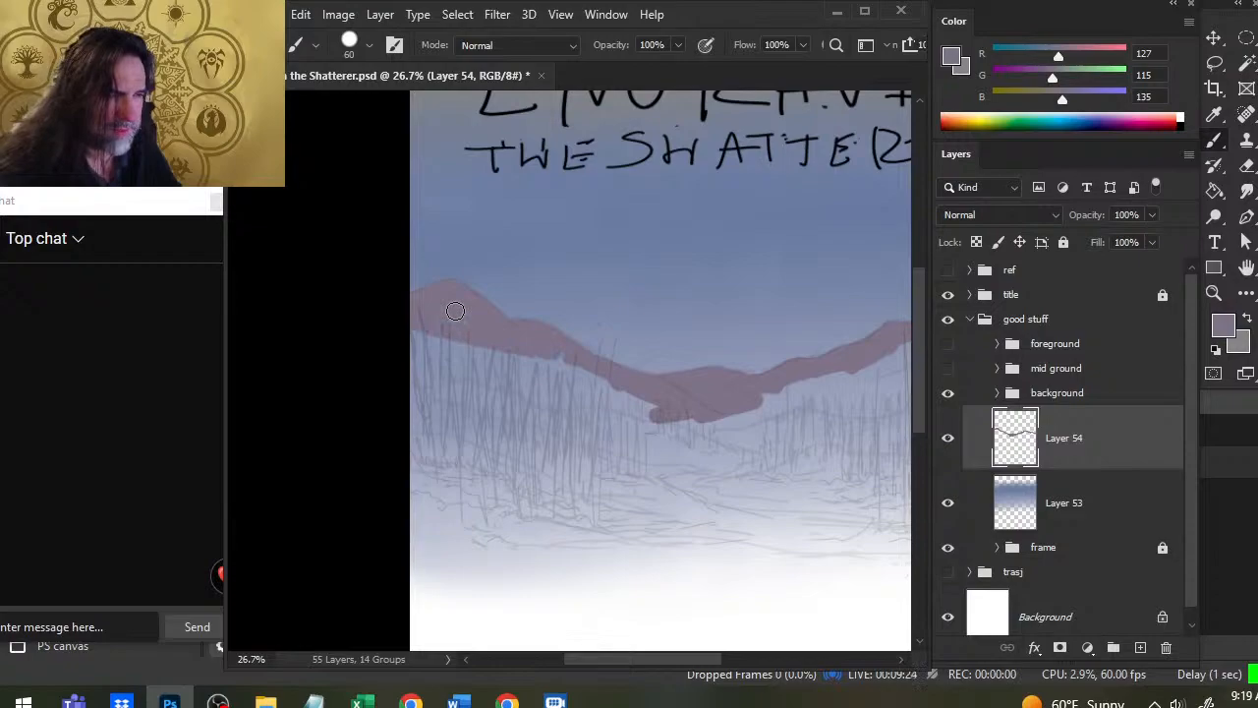
drag(584, 372, 448, 352)
drag(576, 374, 645, 400)
drag(741, 401, 834, 381)
drag(797, 426, 642, 438)
mouse_move(701, 377)
mouse_down()
mouse_move(773, 365)
mouse_move(693, 384)
mouse_move(899, 386)
mouse_up()
drag(793, 413, 694, 393)
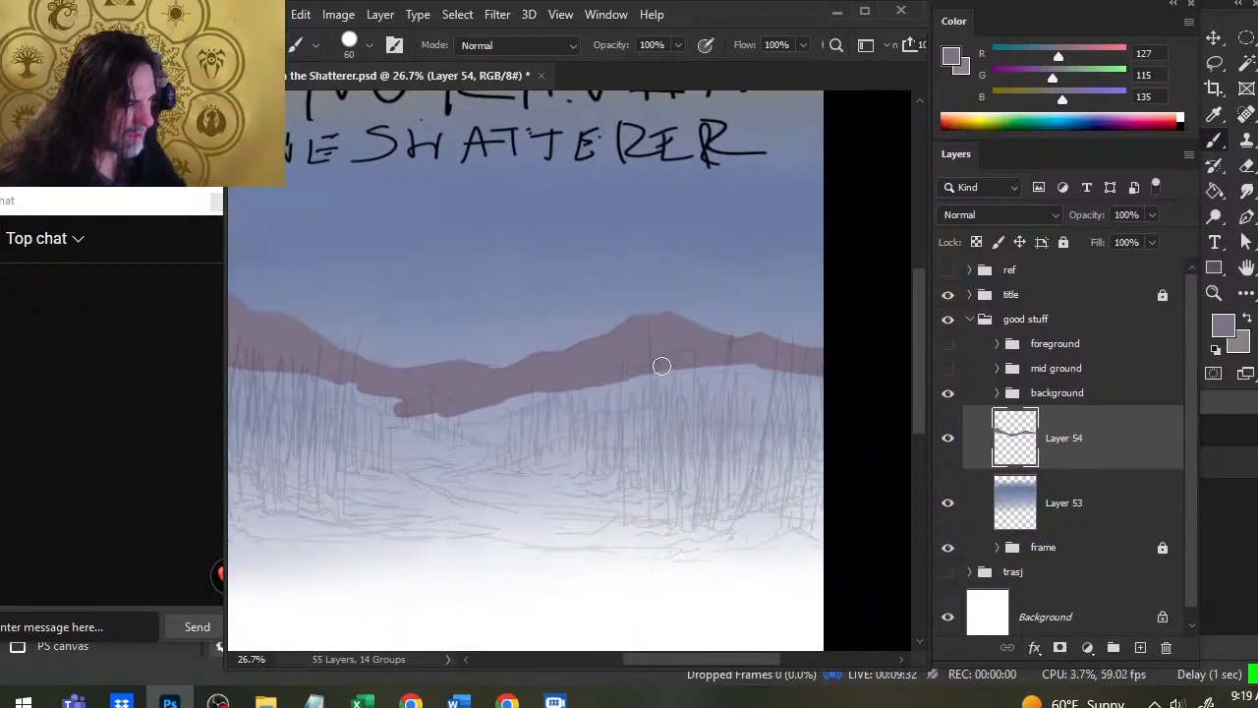
Step: Smudge the lower edge of the mountains down into the pale haze, reducing the smudge brush to 90 px
key(r)
key(bracketleft)
key(bracketleft)
key(bracketleft)
key(bracketleft)
key(bracketleft)
key(bracketleft)
mouse_move(675, 365)
mouse_down()
mouse_move(690, 378)
mouse_move(677, 360)
mouse_move(776, 360)
mouse_move(753, 364)
mouse_move(806, 390)
mouse_move(761, 384)
mouse_move(783, 368)
mouse_move(805, 380)
mouse_up()
mouse_move(655, 369)
mouse_down()
mouse_move(670, 361)
mouse_move(603, 384)
mouse_move(686, 373)
mouse_move(559, 388)
mouse_move(463, 410)
mouse_move(447, 429)
mouse_move(689, 408)
mouse_up()
mouse_move(415, 350)
mouse_down()
mouse_move(496, 342)
mouse_move(479, 404)
mouse_move(518, 357)
mouse_move(538, 355)
mouse_move(547, 386)
mouse_move(554, 350)
mouse_move(602, 383)
mouse_move(533, 358)
mouse_move(580, 371)
mouse_move(586, 424)
mouse_up()
key(bracketleft)
key(bracketleft)
key(bracketleft)
mouse_move(560, 369)
mouse_down()
mouse_move(599, 376)
mouse_move(536, 346)
mouse_up()
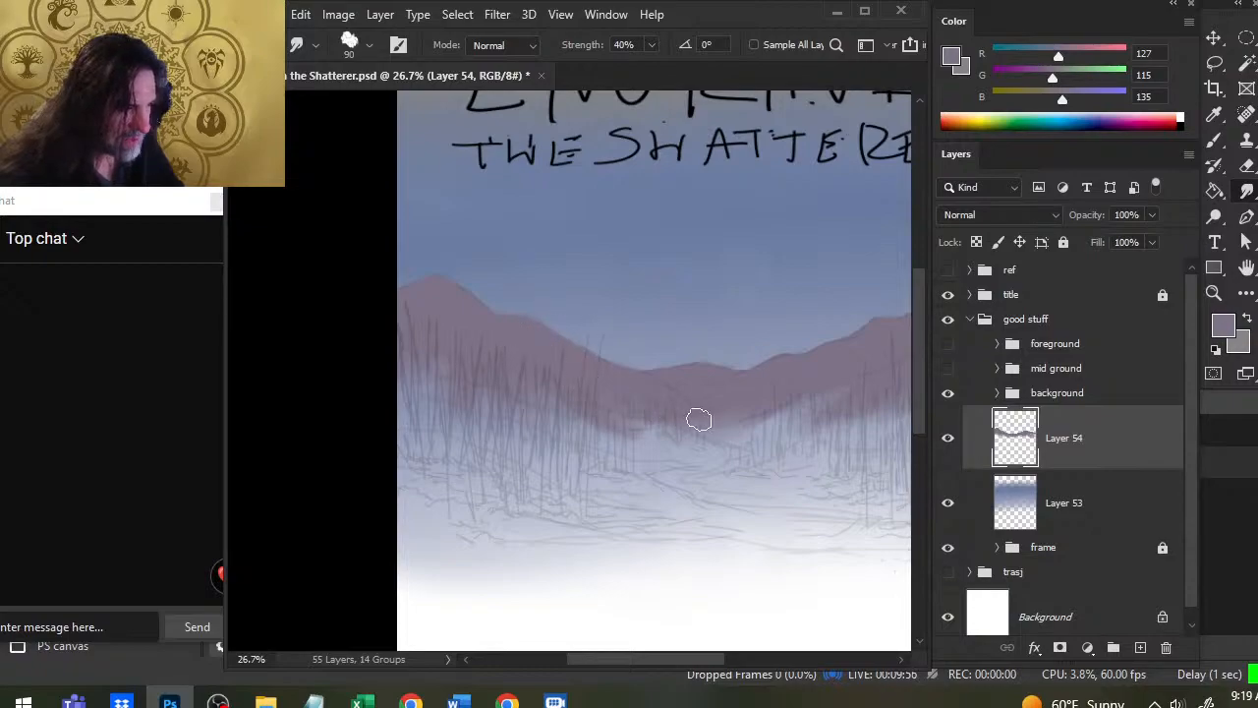
Step: Fade the base of the whole mountain range into the mist with 125 px and 175 px smudge strokes
key(bracketright)
key(bracketright)
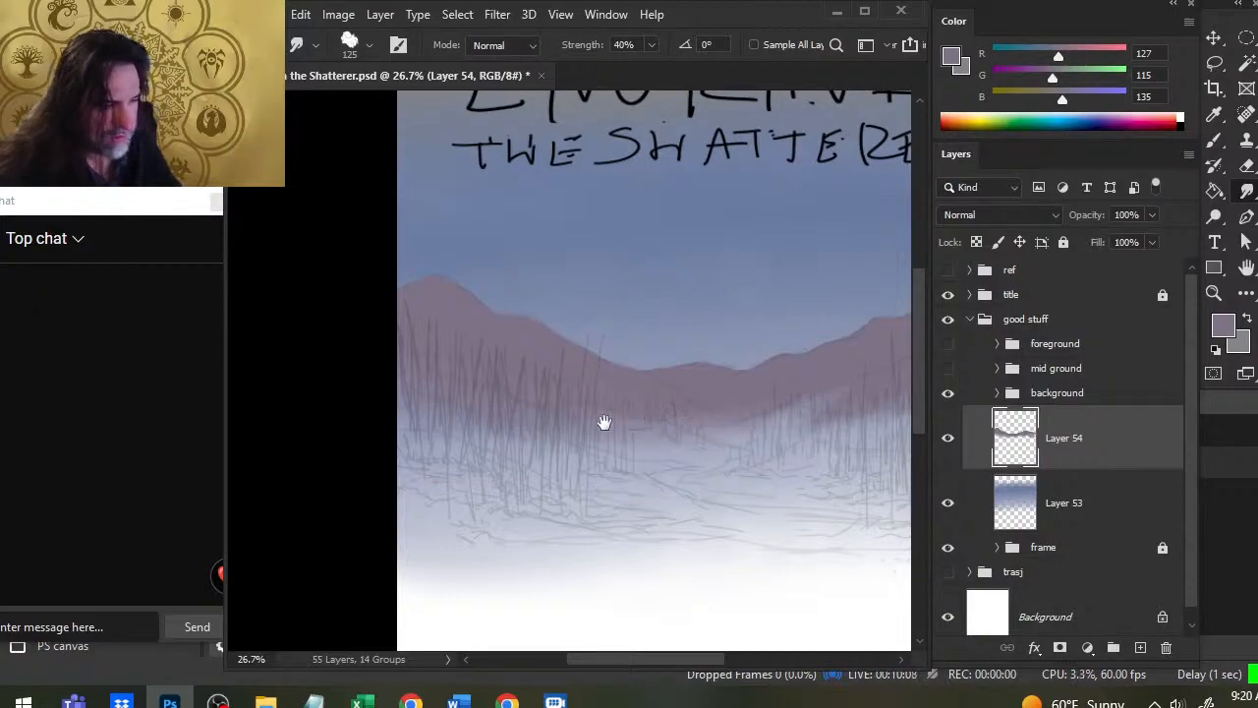
drag(637, 429, 490, 385)
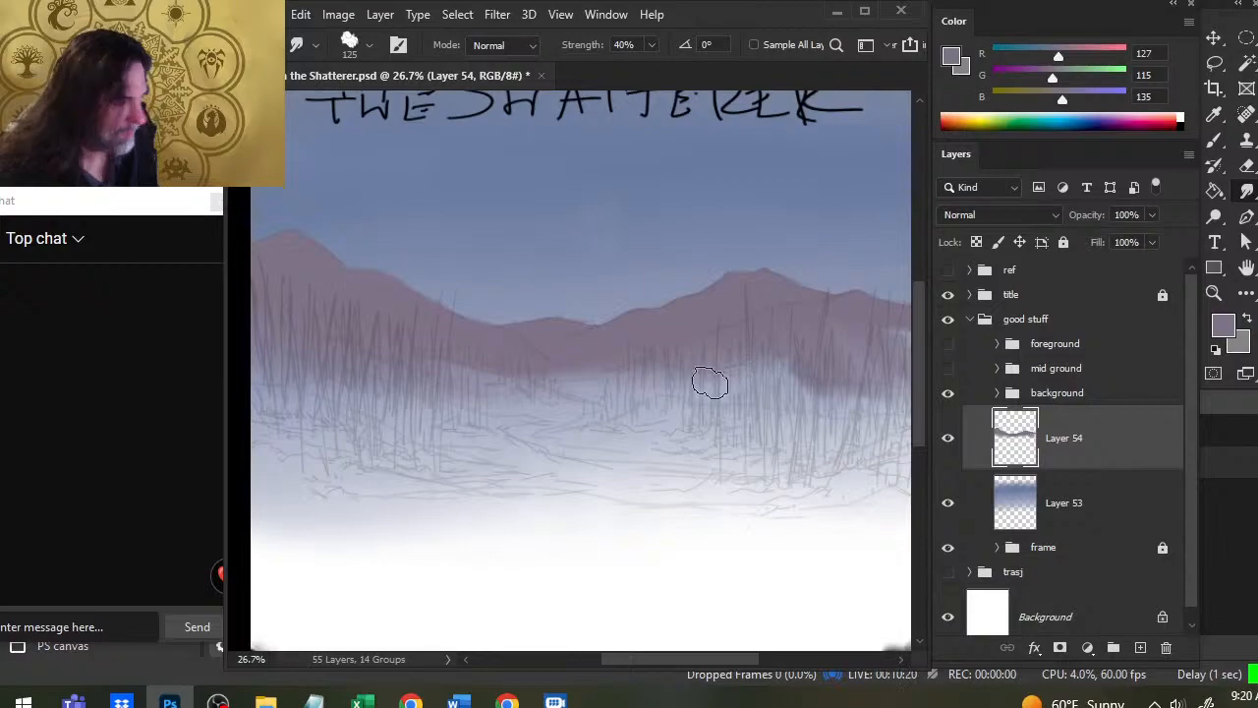
drag(792, 422, 696, 369)
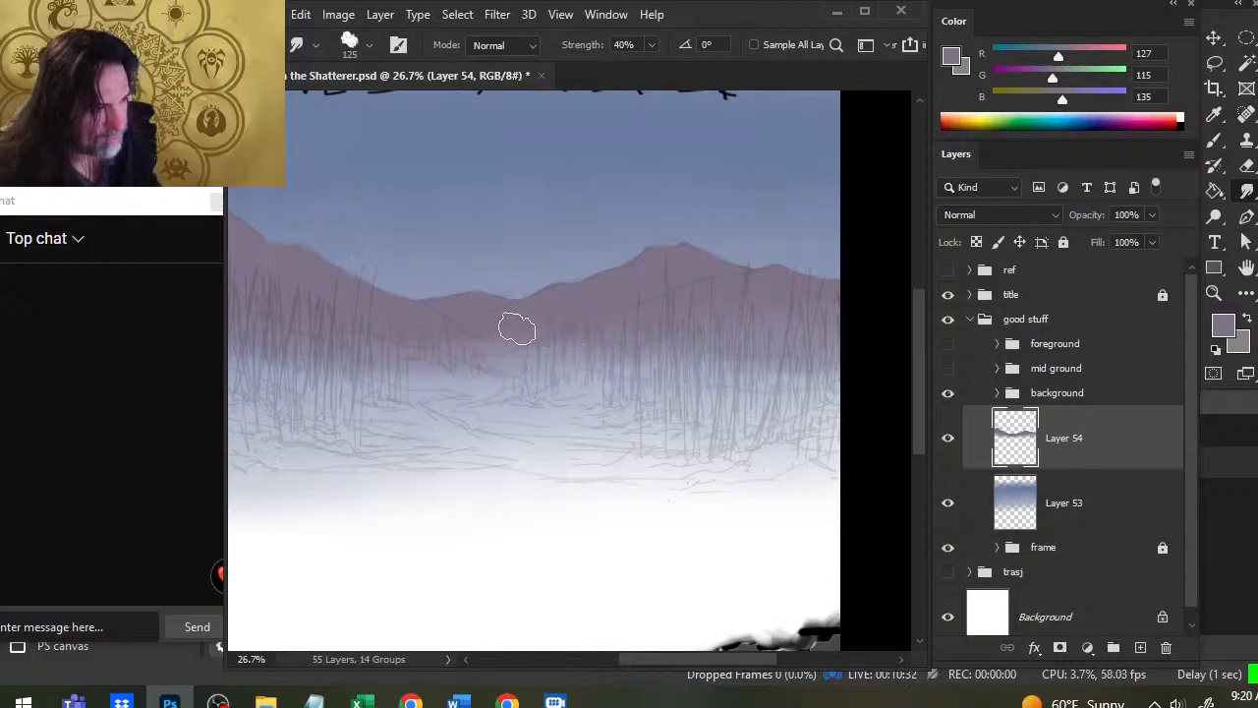
mouse_move(452, 441)
mouse_down()
mouse_move(586, 443)
mouse_move(551, 440)
mouse_up()
key(bracketright)
key(bracketright)
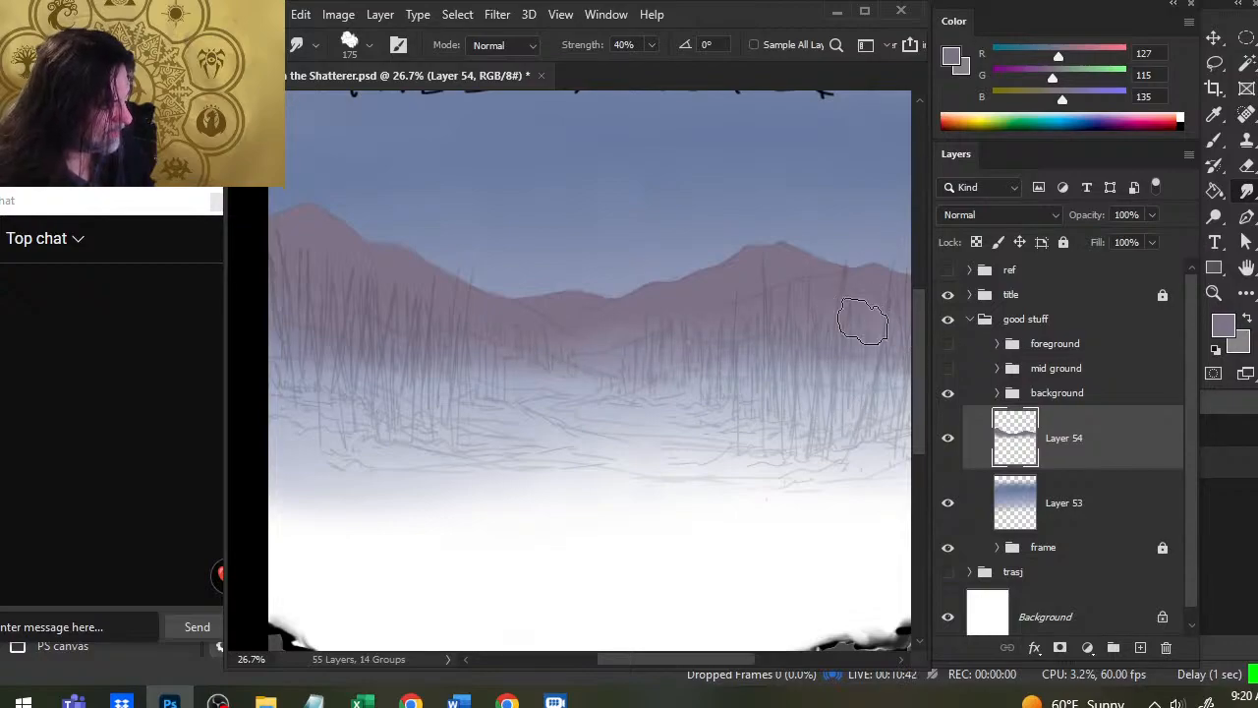
drag(756, 410, 652, 389)
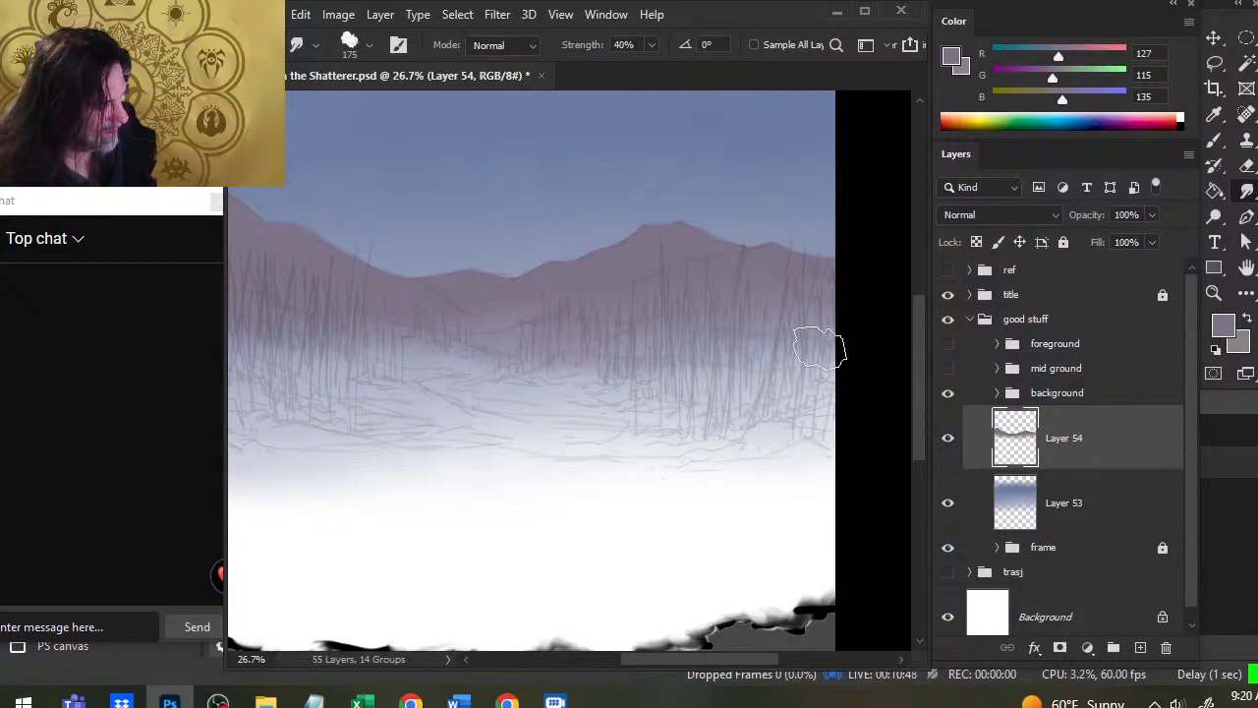
drag(430, 422, 578, 427)
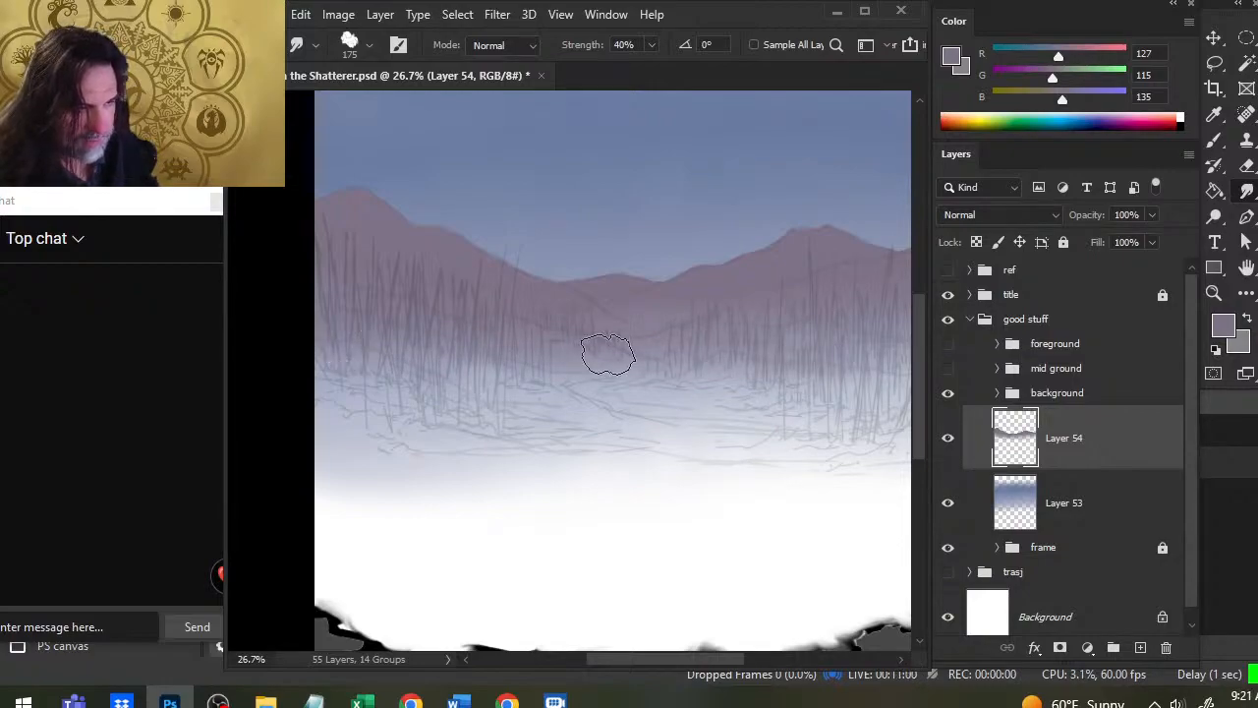
drag(650, 450, 485, 433)
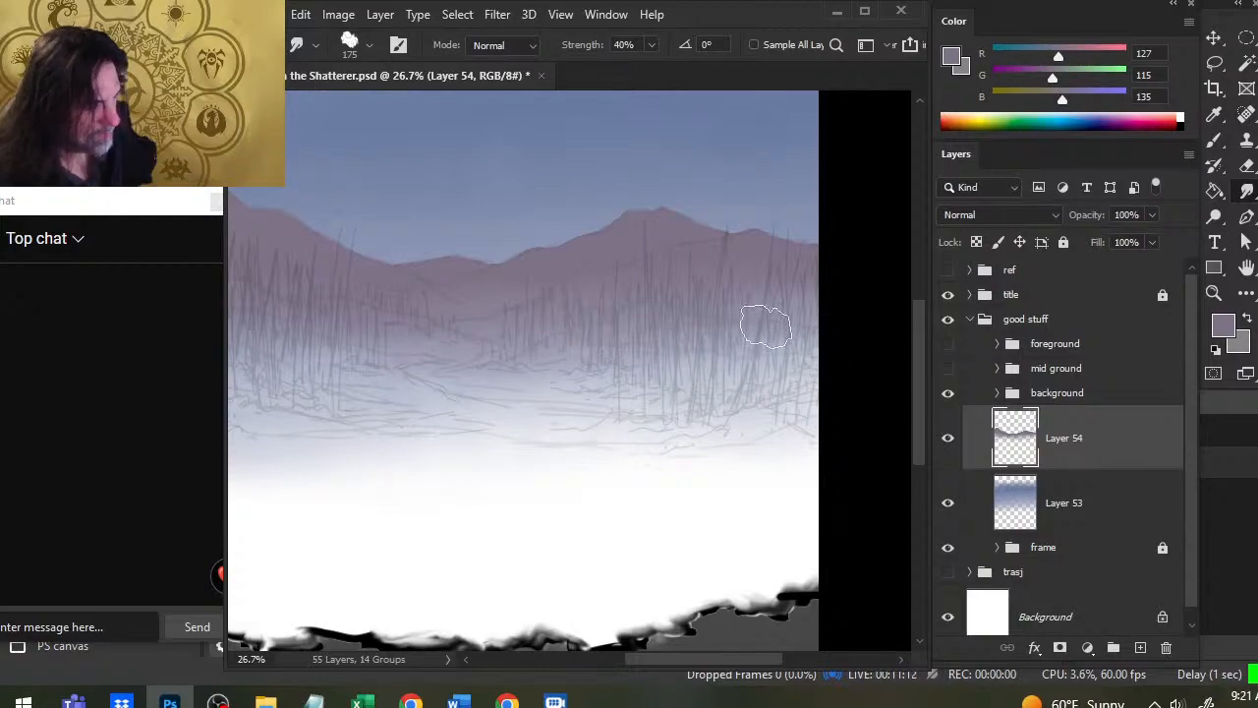
drag(494, 439, 591, 458)
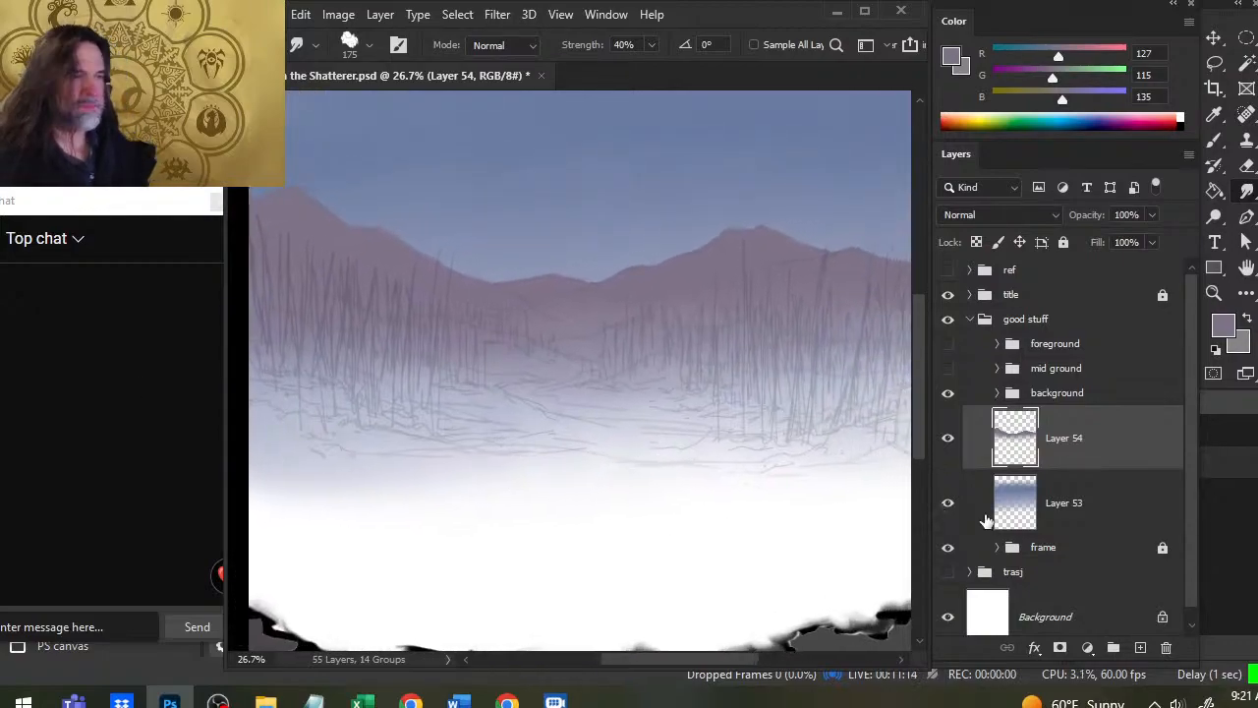
Step: Add an empty layer above Layer 54 and sample a pale mauve (RGB 186, 173, 193) from the ref group's mountain painting
click(1142, 650)
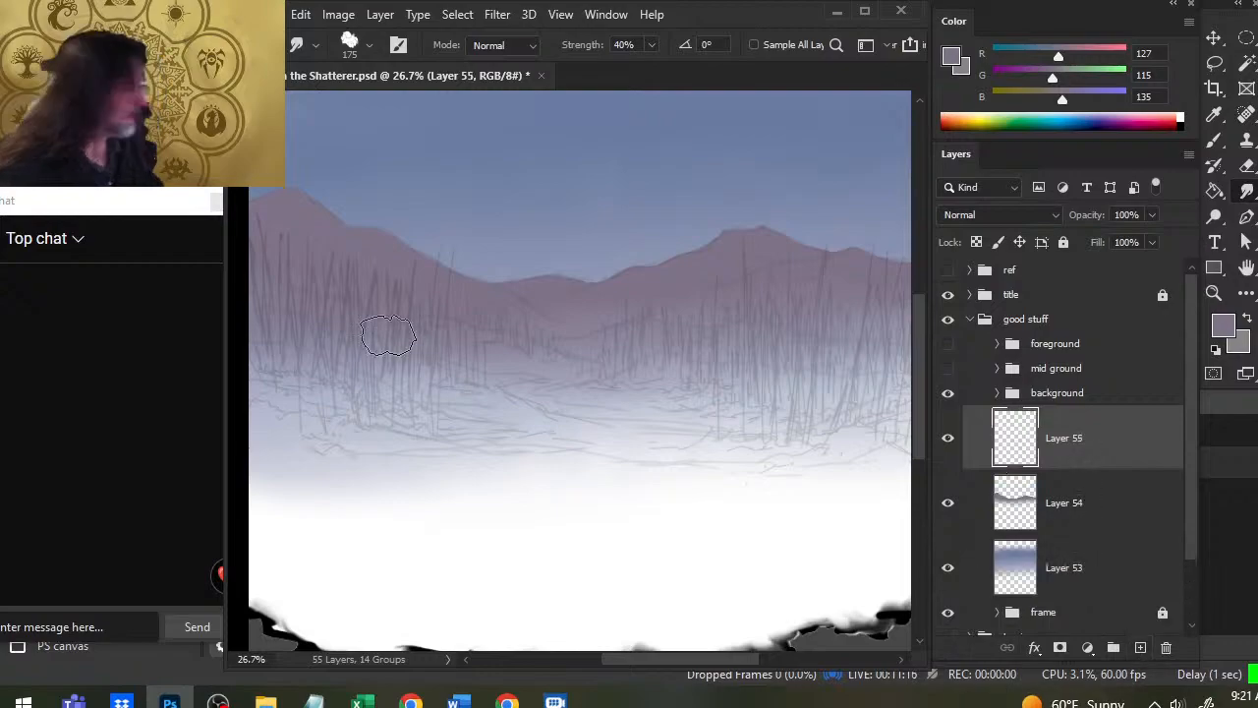
click(947, 269)
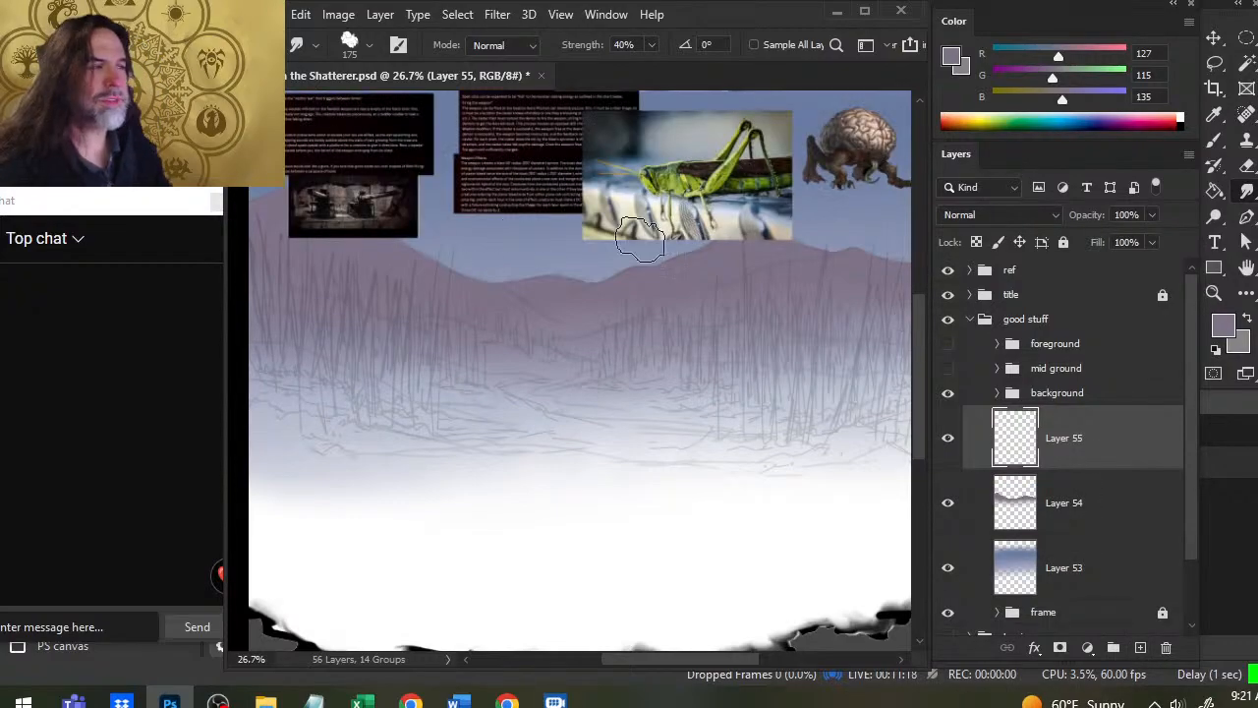
drag(664, 236, 683, 472)
key(ctrl+space)
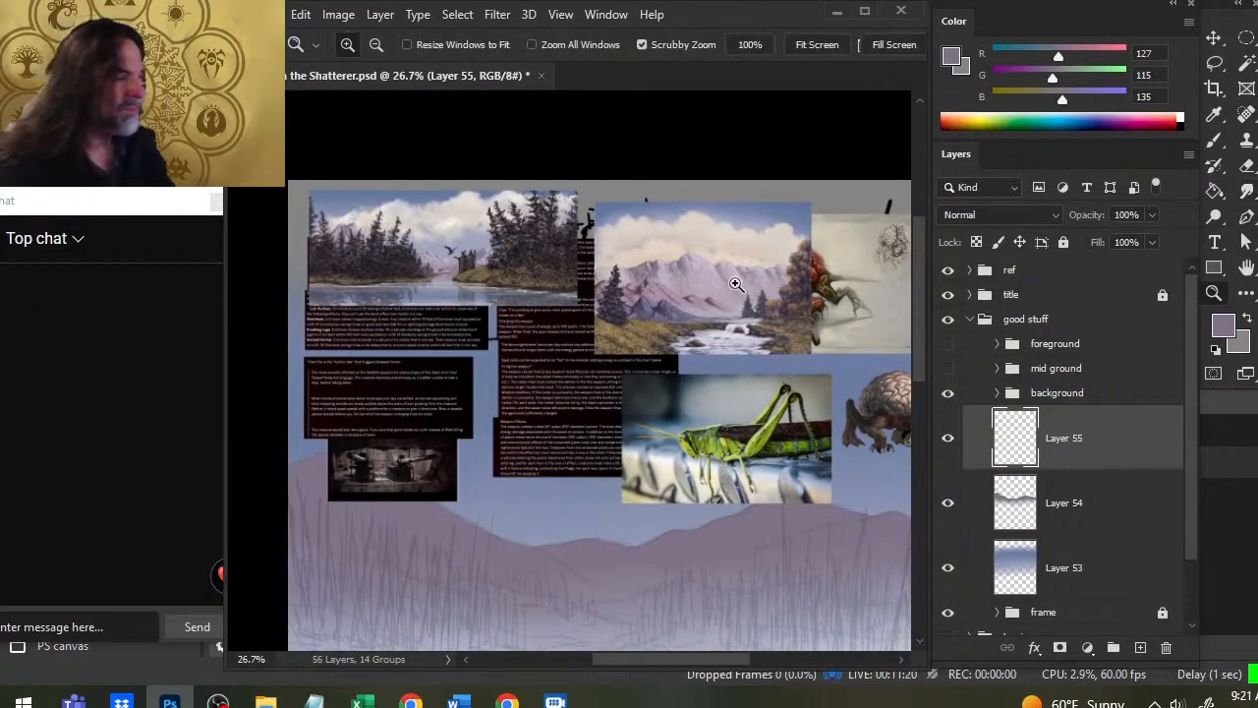
drag(673, 295, 756, 337)
alt+click(629, 133)
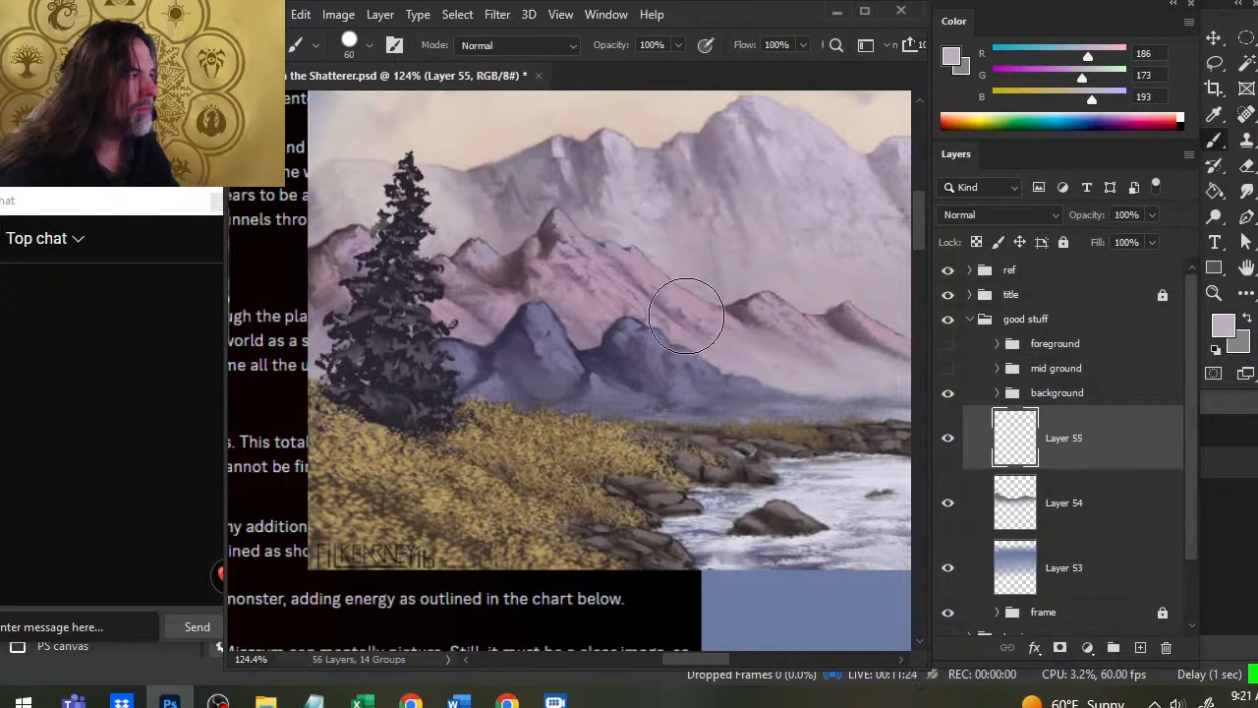
key(space)
drag(789, 266, 657, 366)
key(ctrl+space)
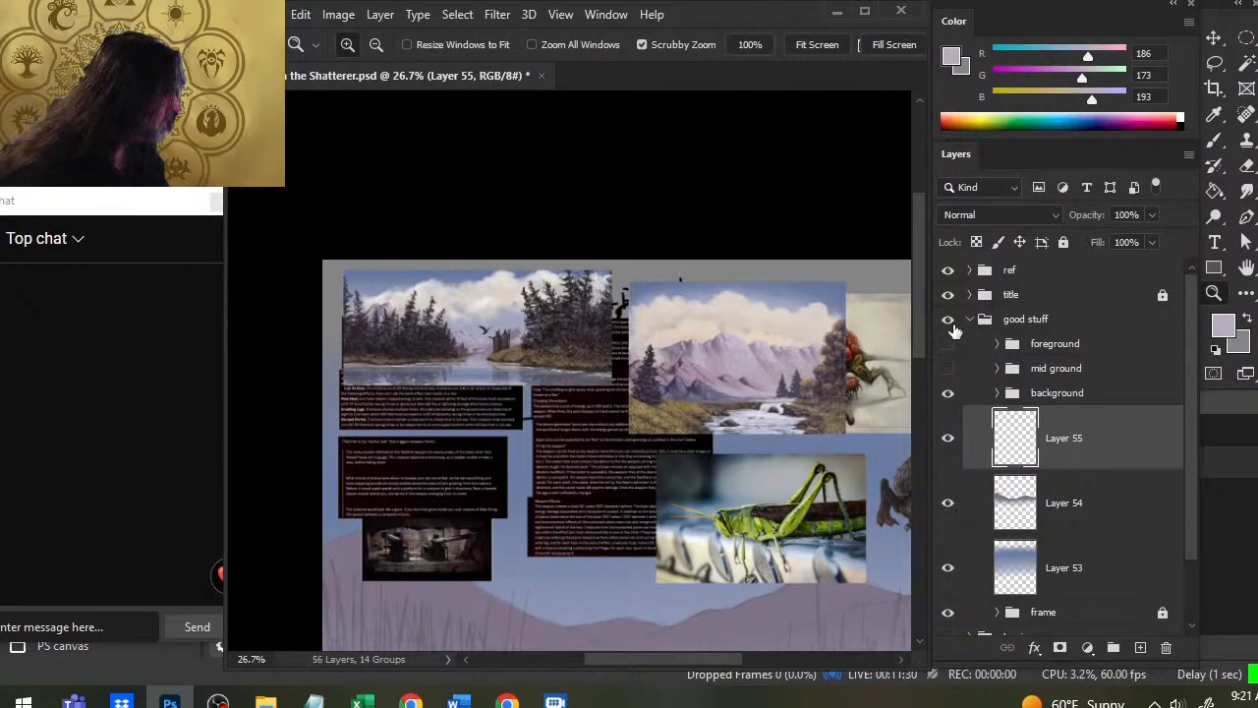
click(948, 269)
Step: Bring the whole cover into view and choose the "mountain chsel hi..." brush preset for painting
drag(595, 528, 515, 372)
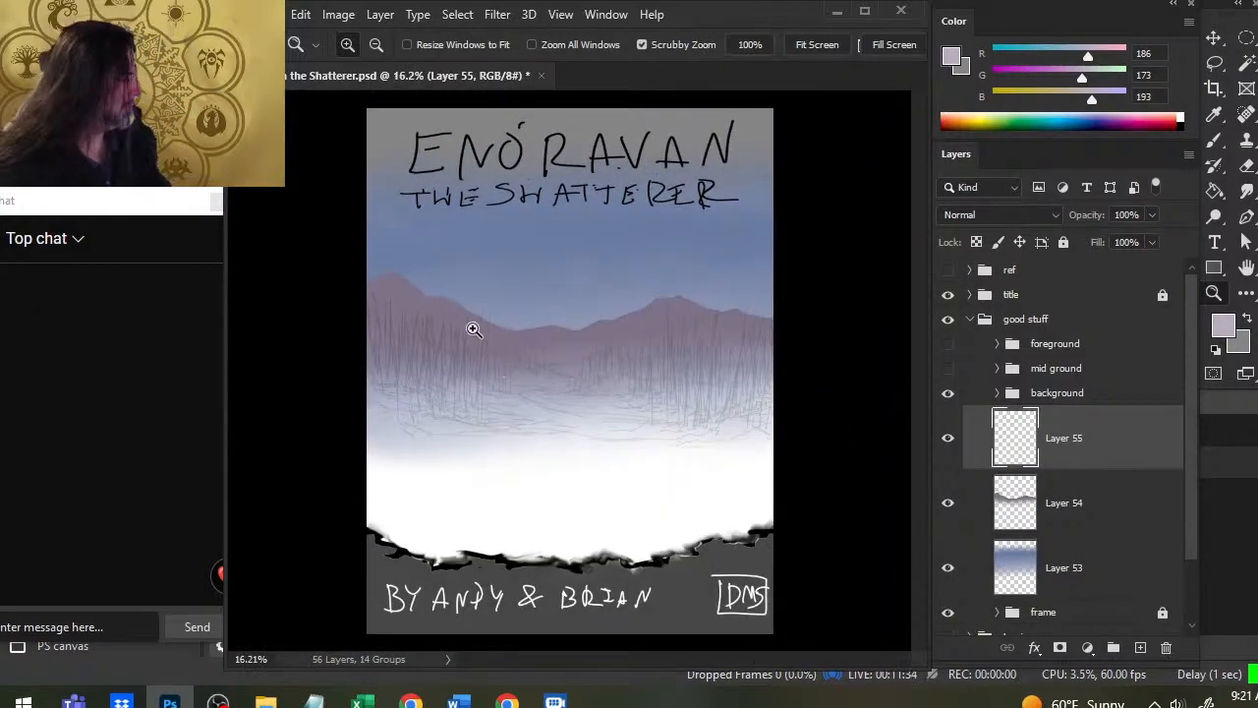
key(b)
right_click(543, 324)
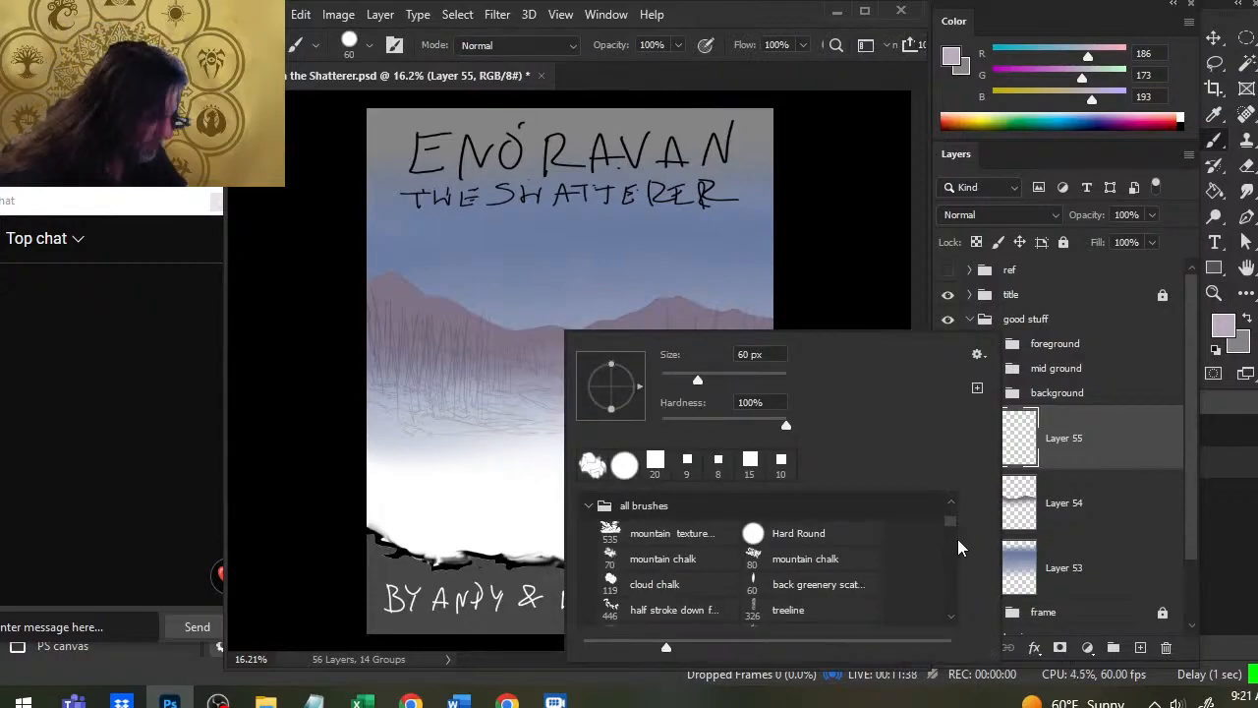
scroll(962, 541, down, 3)
scroll(961, 565, down, 15)
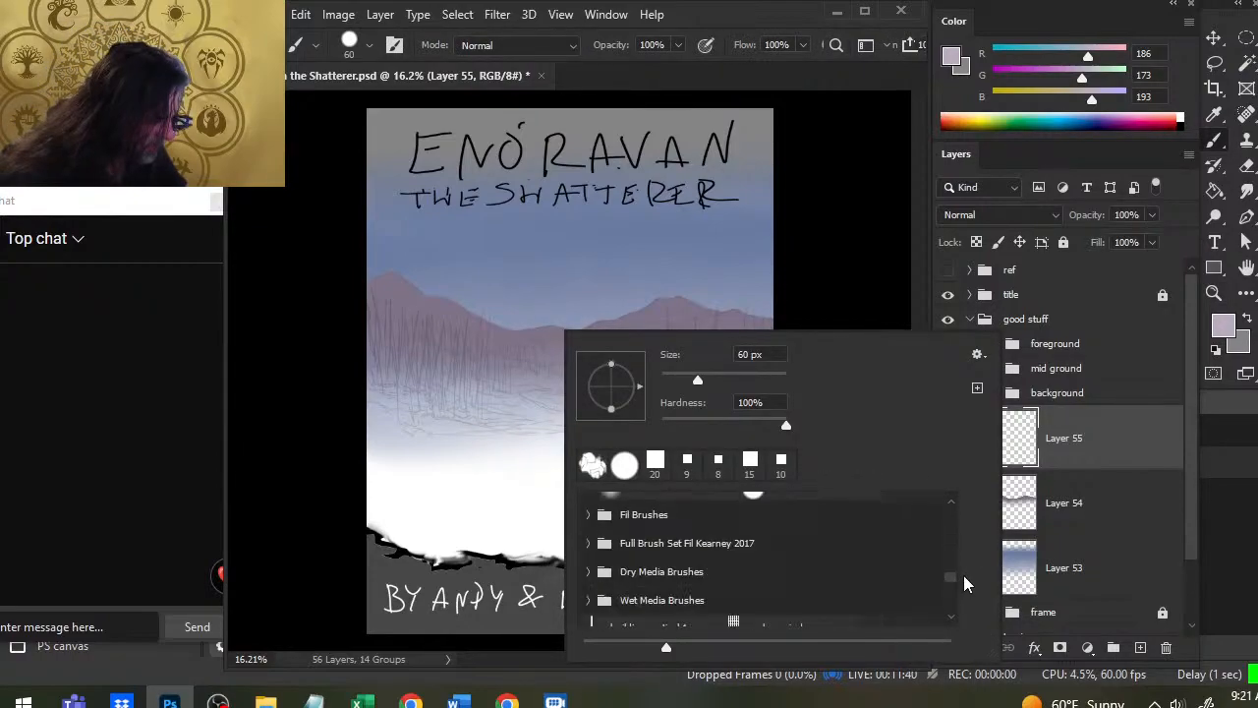
scroll(963, 589, down, 5)
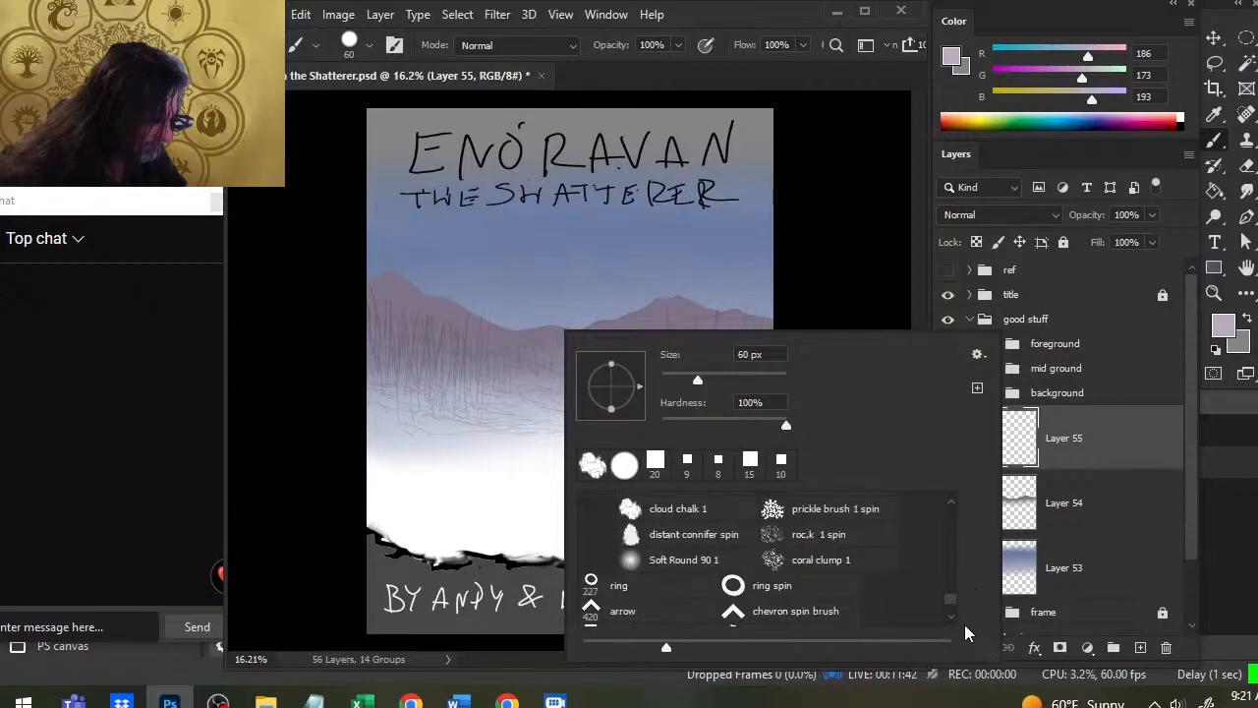
scroll(964, 615, up, 2)
scroll(965, 604, down, 3)
scroll(966, 607, up, 1)
scroll(965, 604, up, 10)
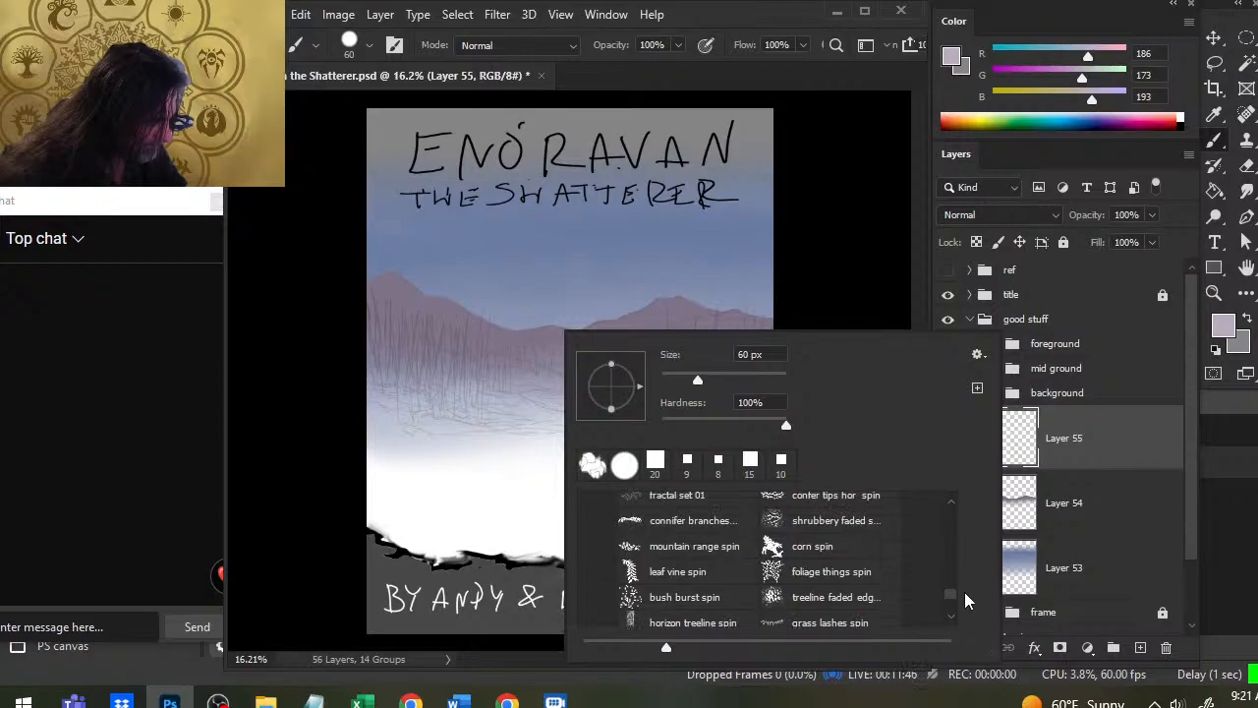
scroll(967, 601, down, 2)
scroll(958, 504, up, 4)
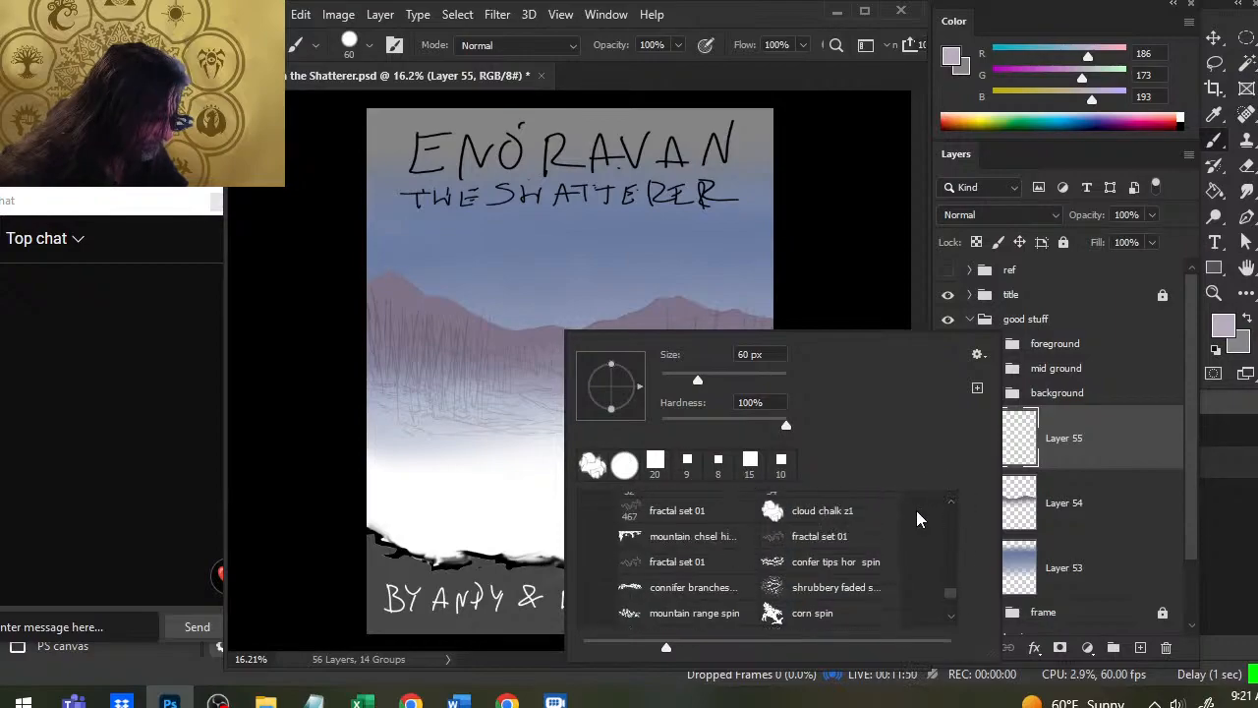
click(700, 538)
click(252, 459)
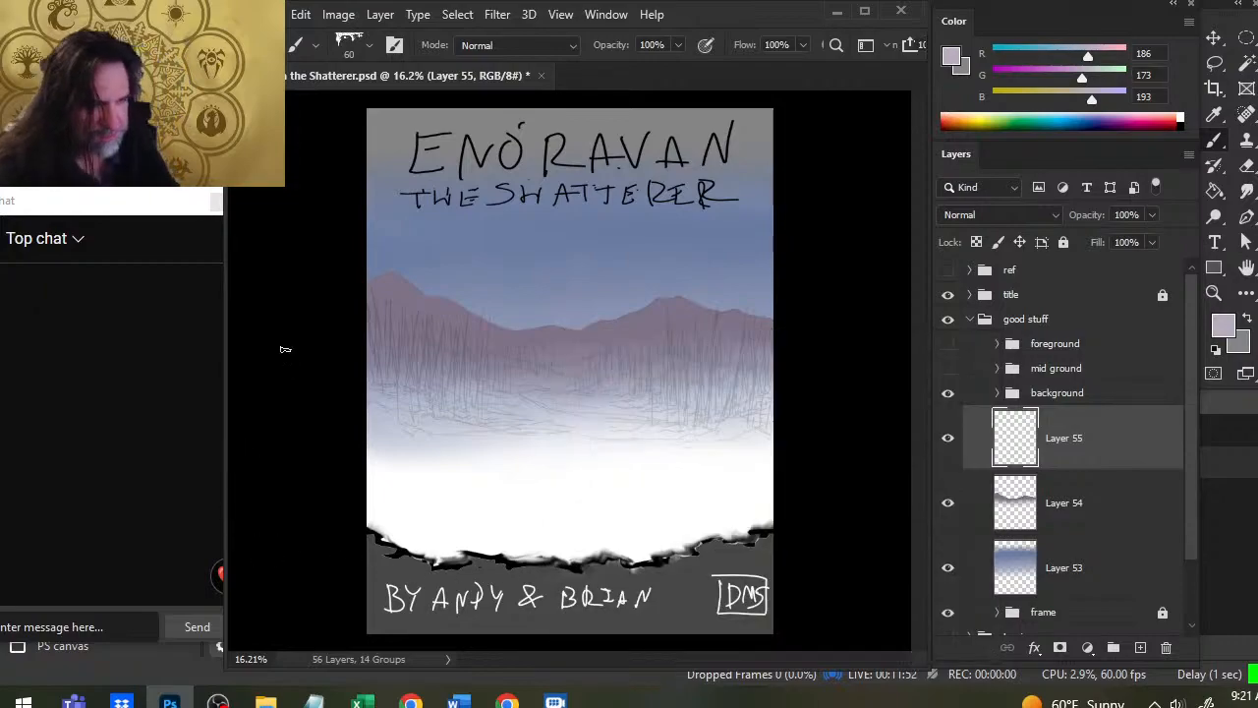
Step: Paint a pale mauve highlight down the sunlit slope of the tall left peak on Layer 55, reducing the brush to 40 px
key(z)
click(402, 292)
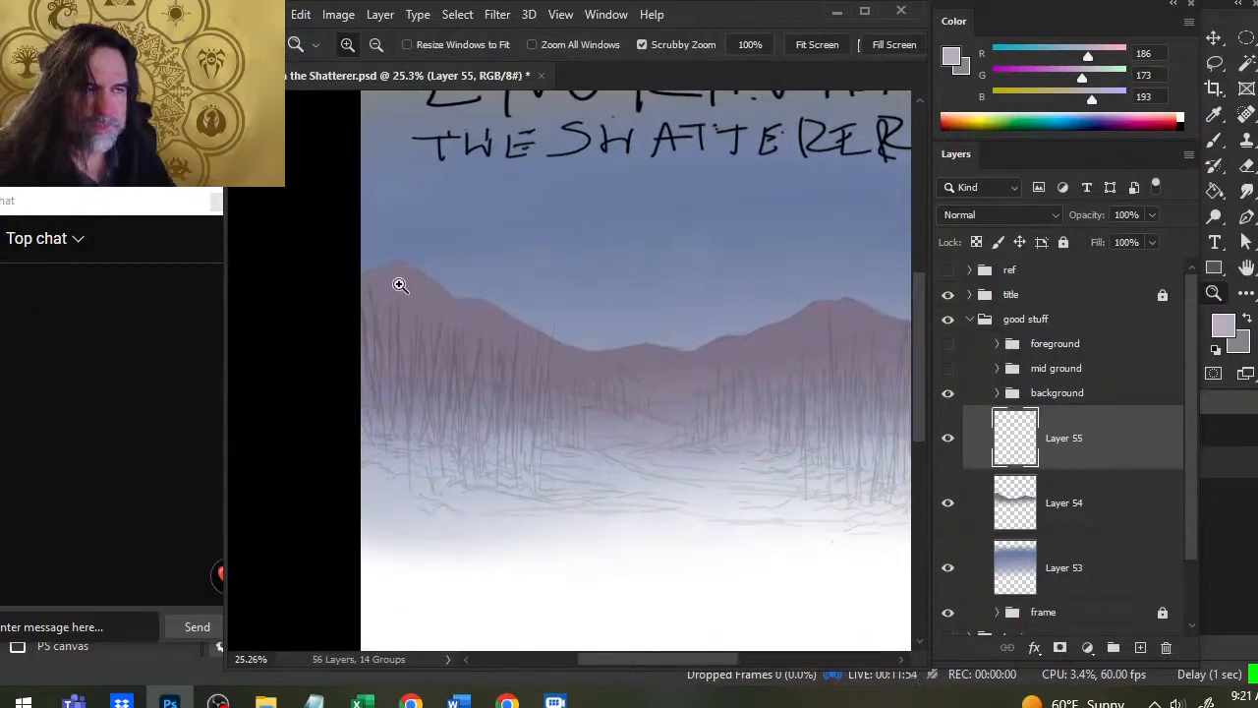
click(397, 284)
key(b)
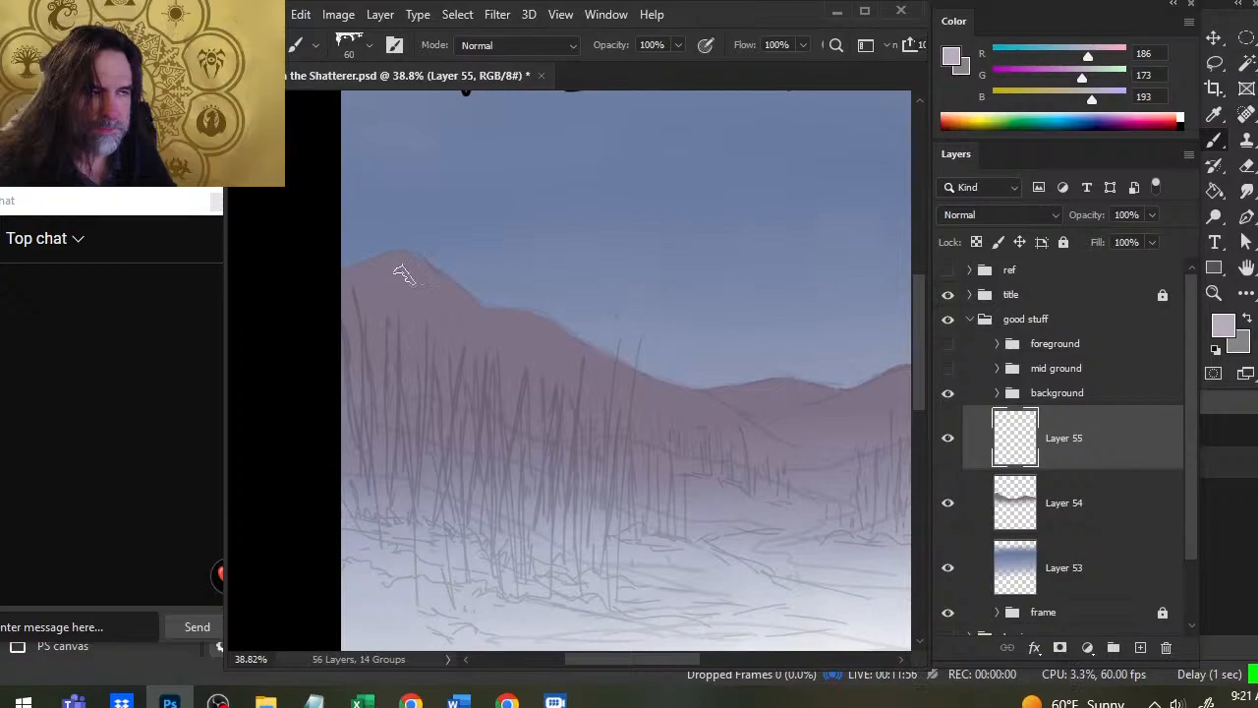
mouse_move(409, 266)
mouse_down()
mouse_move(443, 291)
mouse_move(422, 287)
mouse_move(441, 298)
mouse_move(436, 278)
mouse_move(448, 291)
mouse_move(423, 265)
mouse_move(475, 313)
mouse_up()
key(bracketleft)
key(bracketleft)
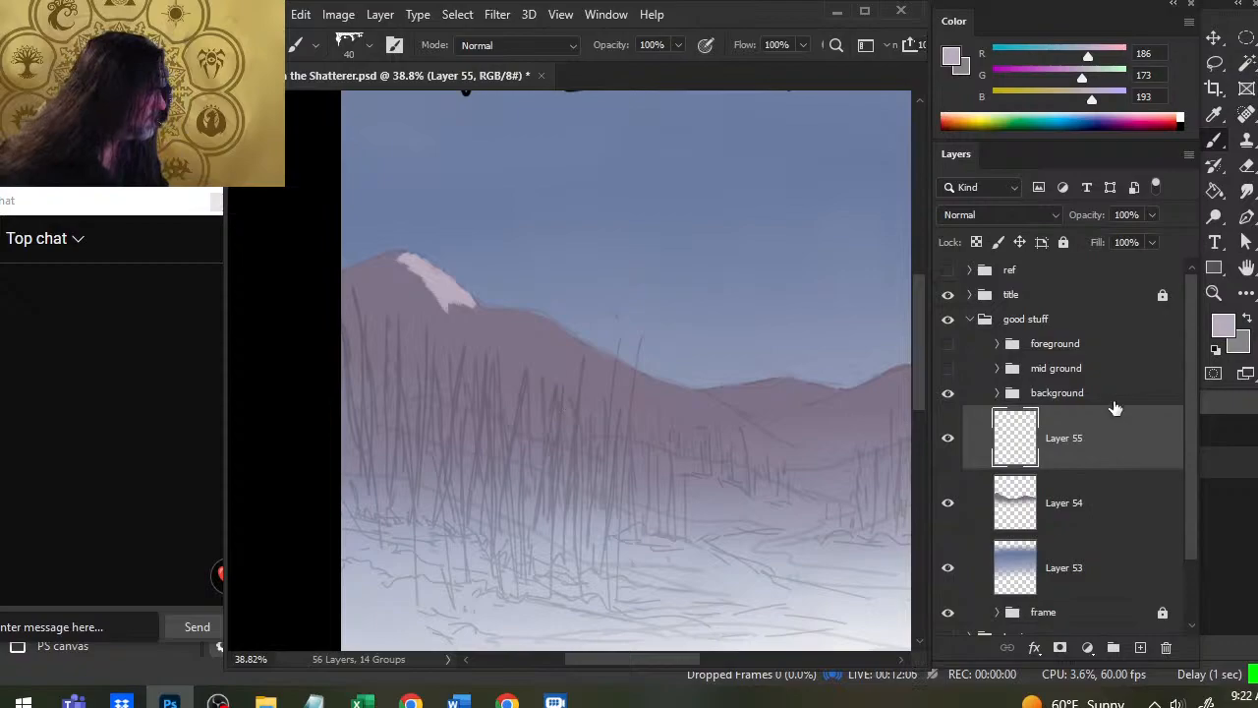
Step: Set the background sketch group's opacity to 25% and hide Layers 28, 31, 30 and 29 inside it
click(1077, 394)
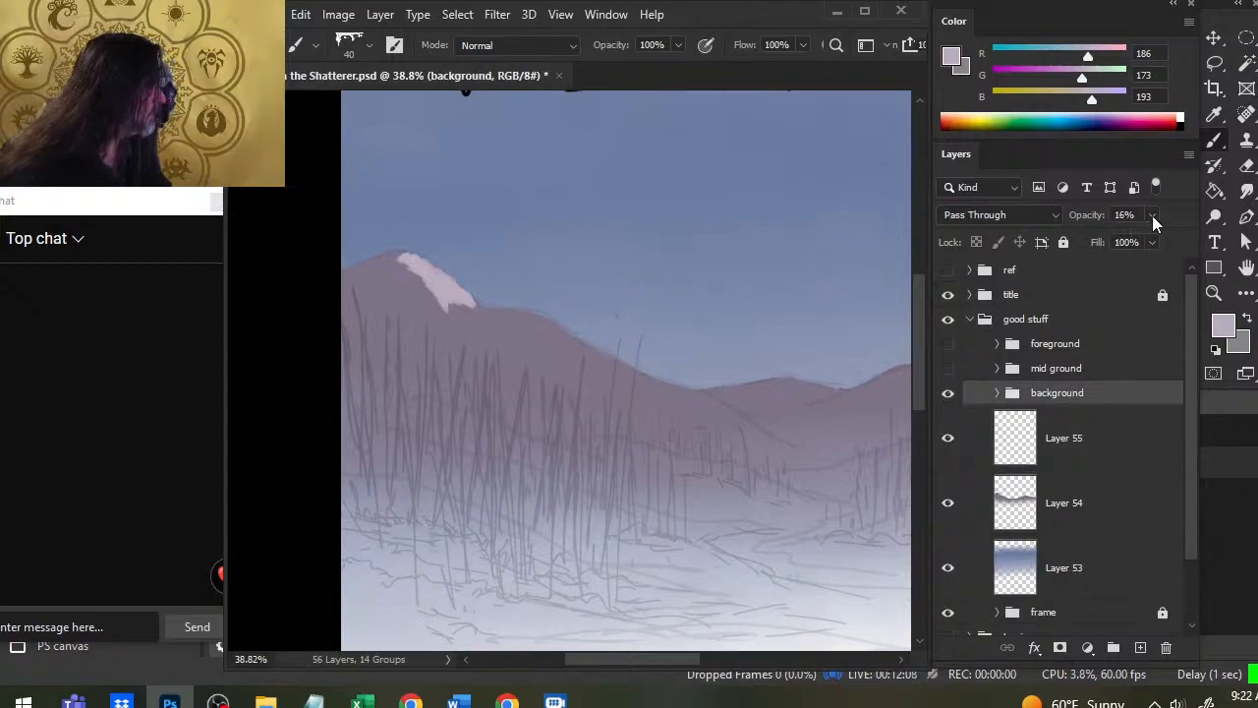
drag(1125, 245, 1118, 246)
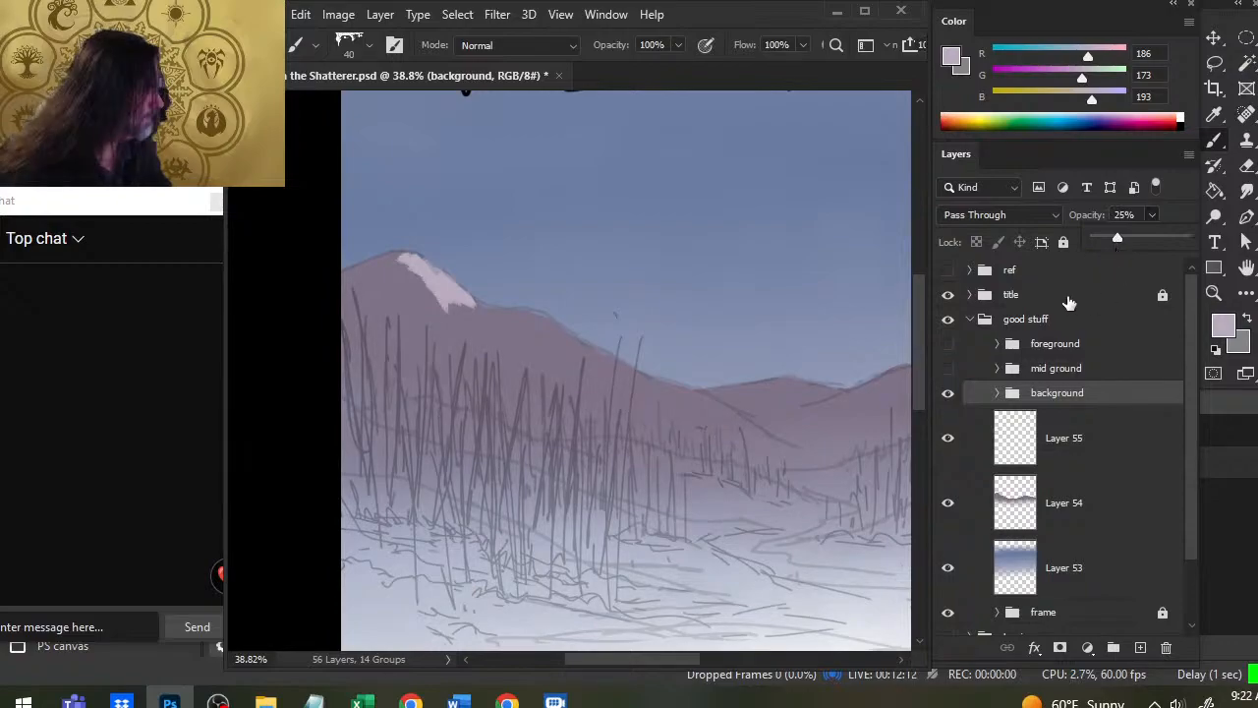
click(996, 392)
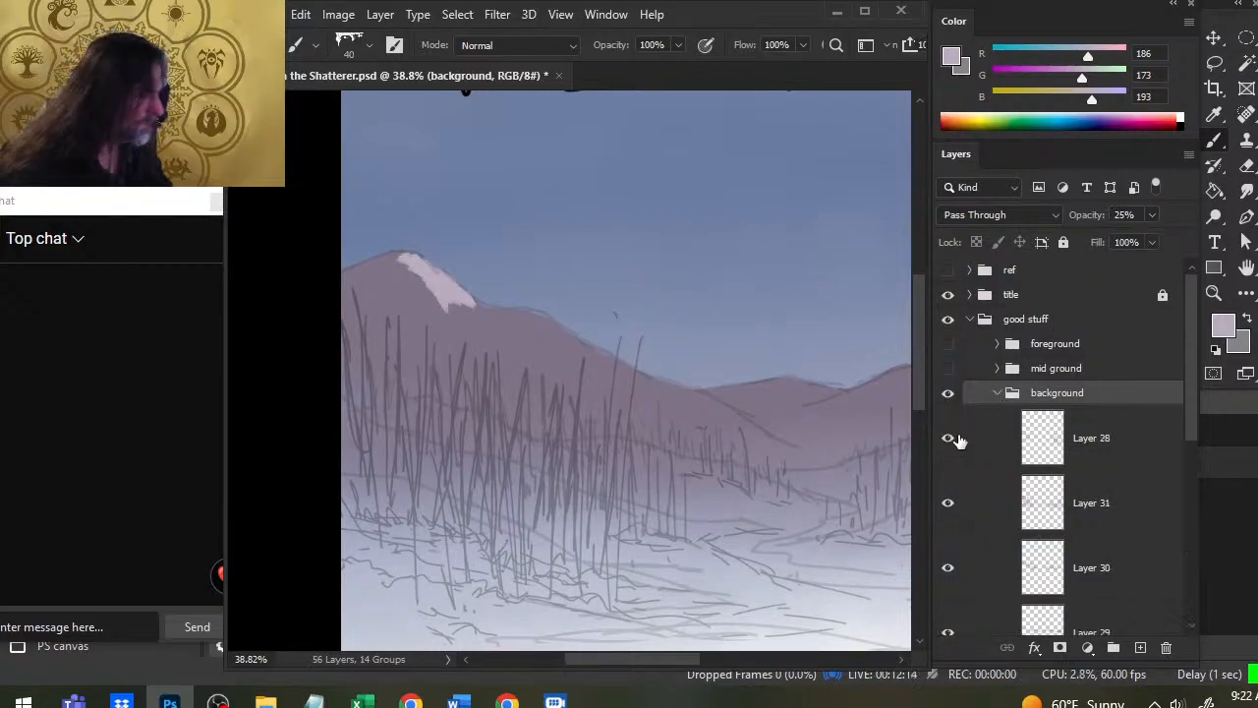
click(948, 439)
click(949, 505)
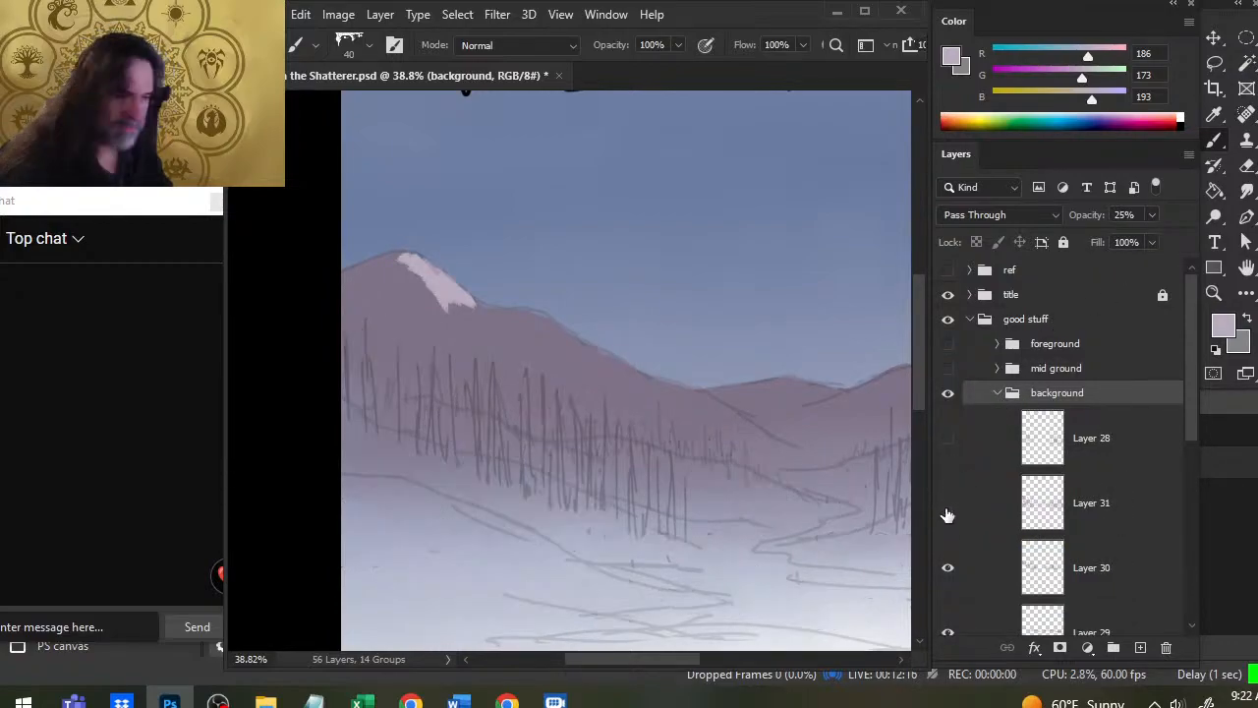
click(950, 570)
click(949, 630)
Step: Collapse the background group and extend the 40 px highlights down the left mountain's ridge towards the valley on Layer 55
mouse_move(739, 567)
mouse_down()
mouse_move(587, 503)
mouse_move(563, 523)
mouse_up()
key(z)
drag(709, 485, 633, 507)
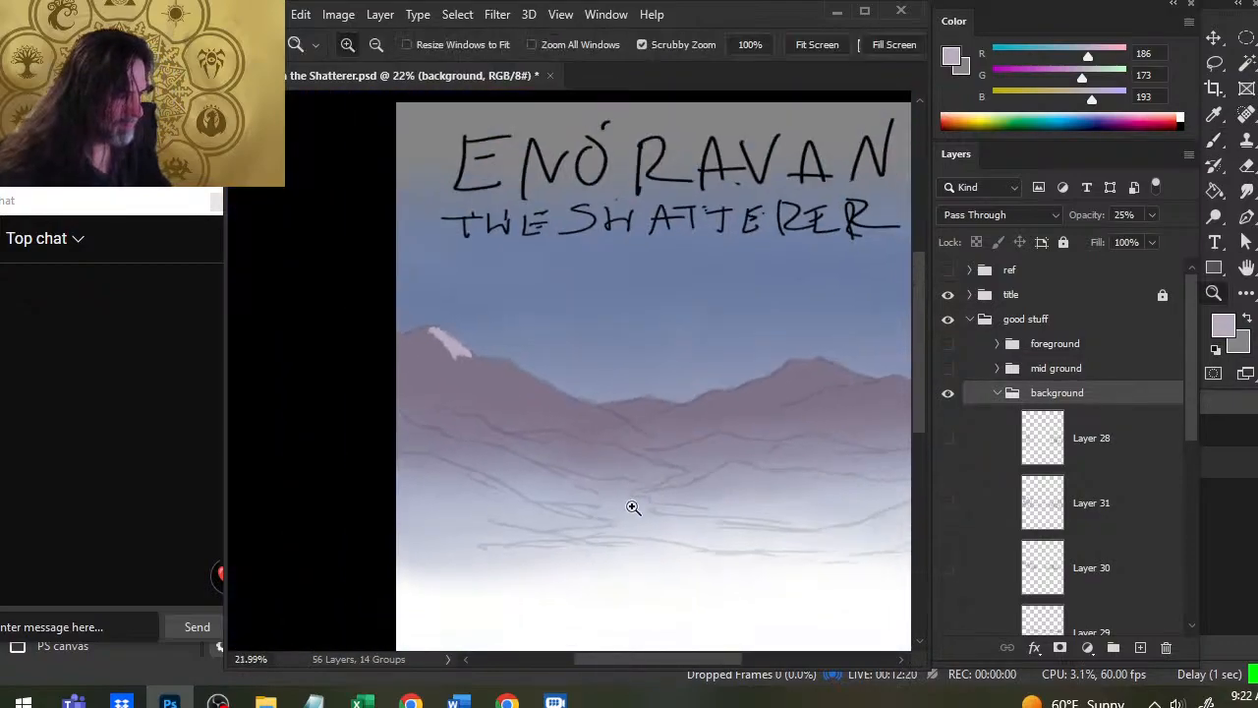
drag(454, 394, 483, 416)
key(b)
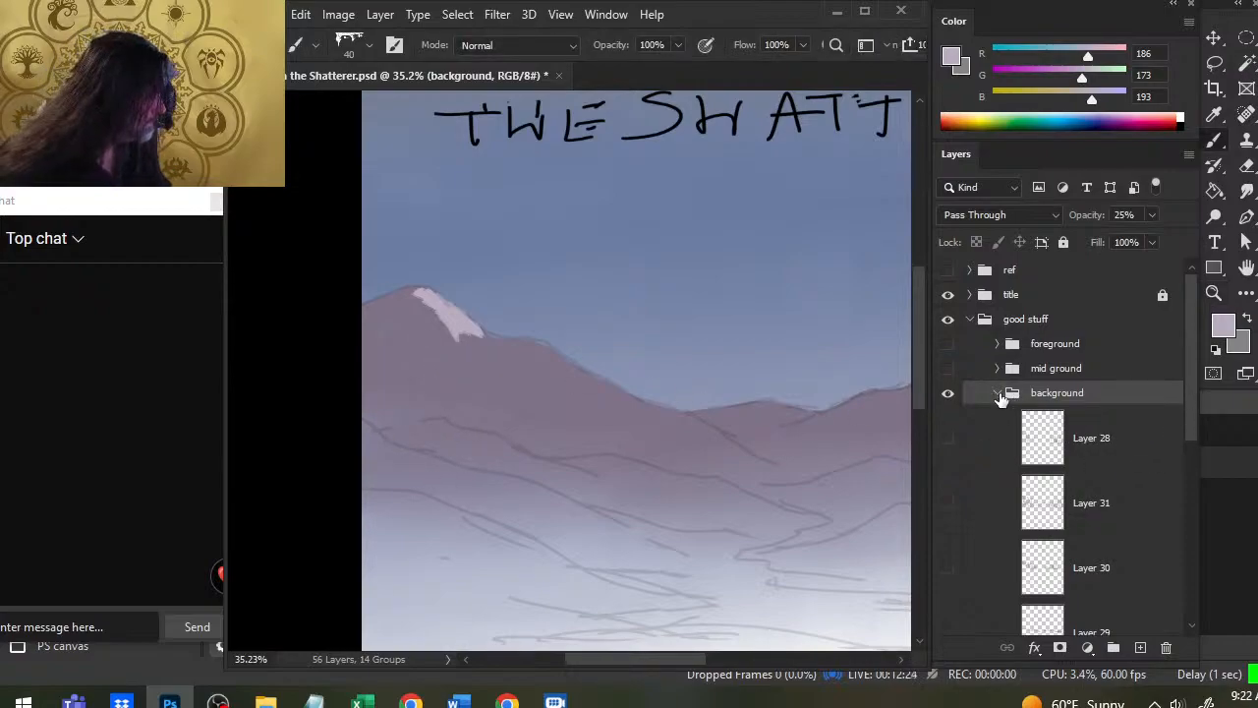
drag(1185, 411, 1182, 491)
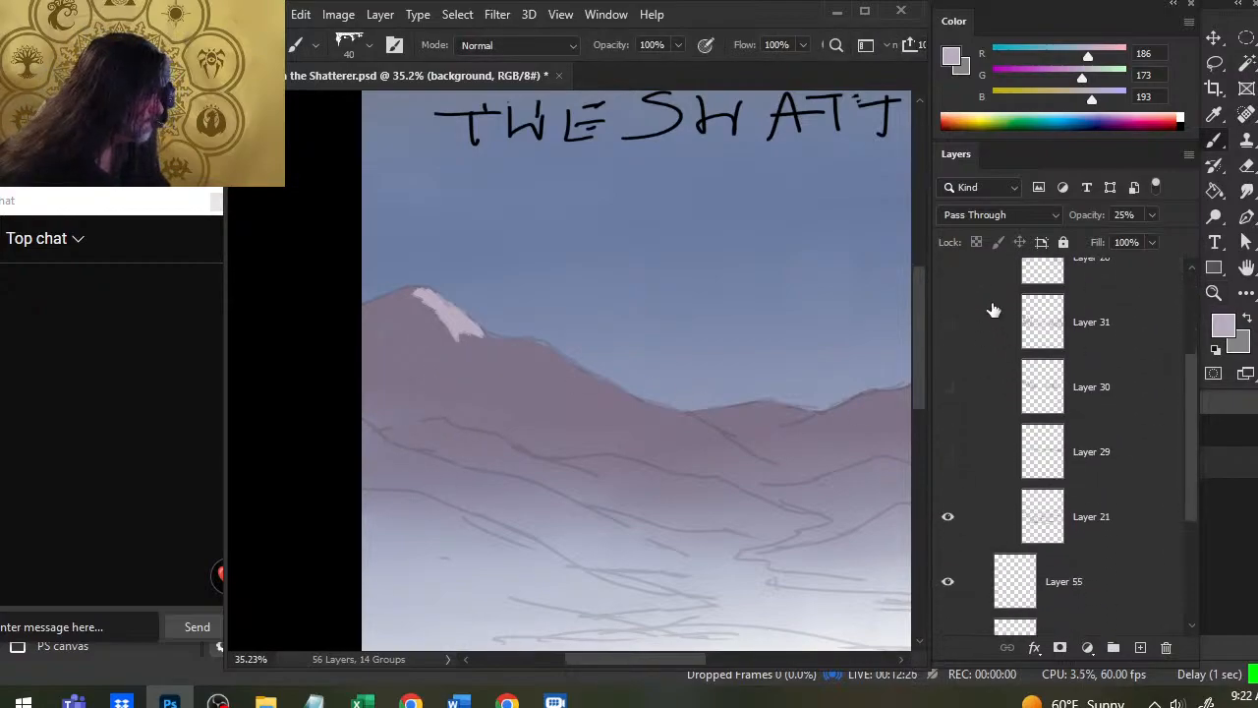
scroll(1191, 462, up, 2)
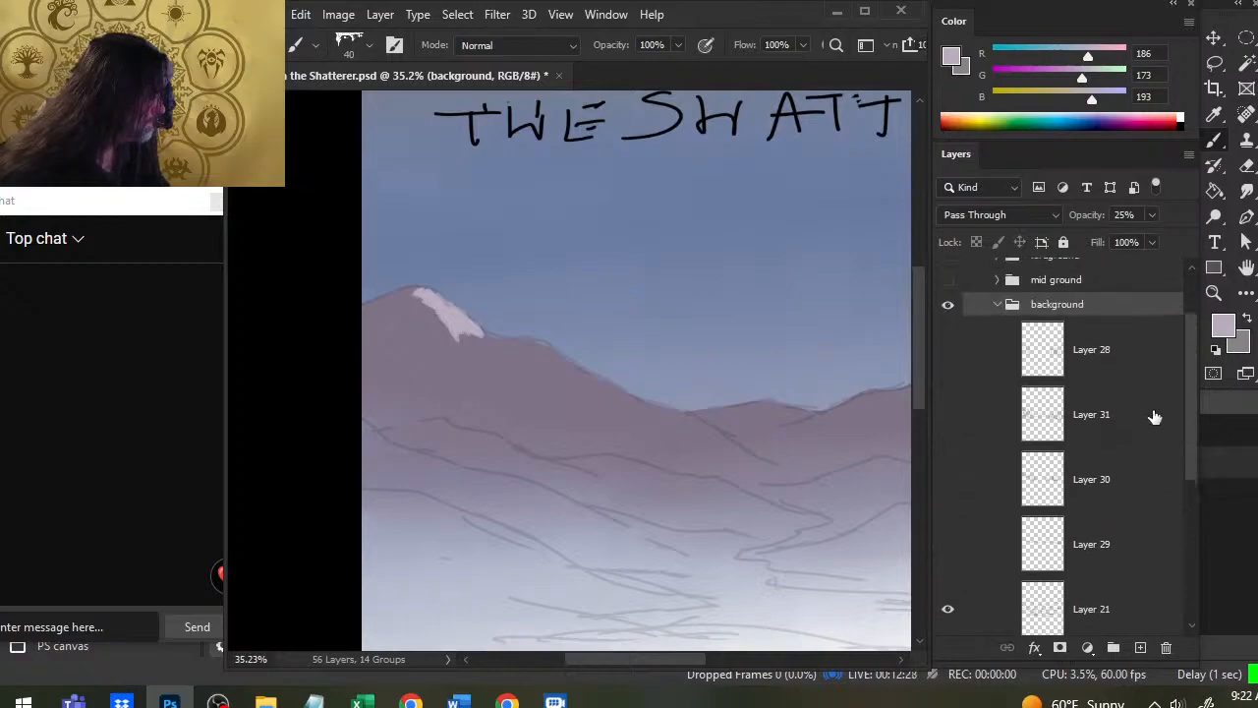
click(999, 307)
click(1099, 362)
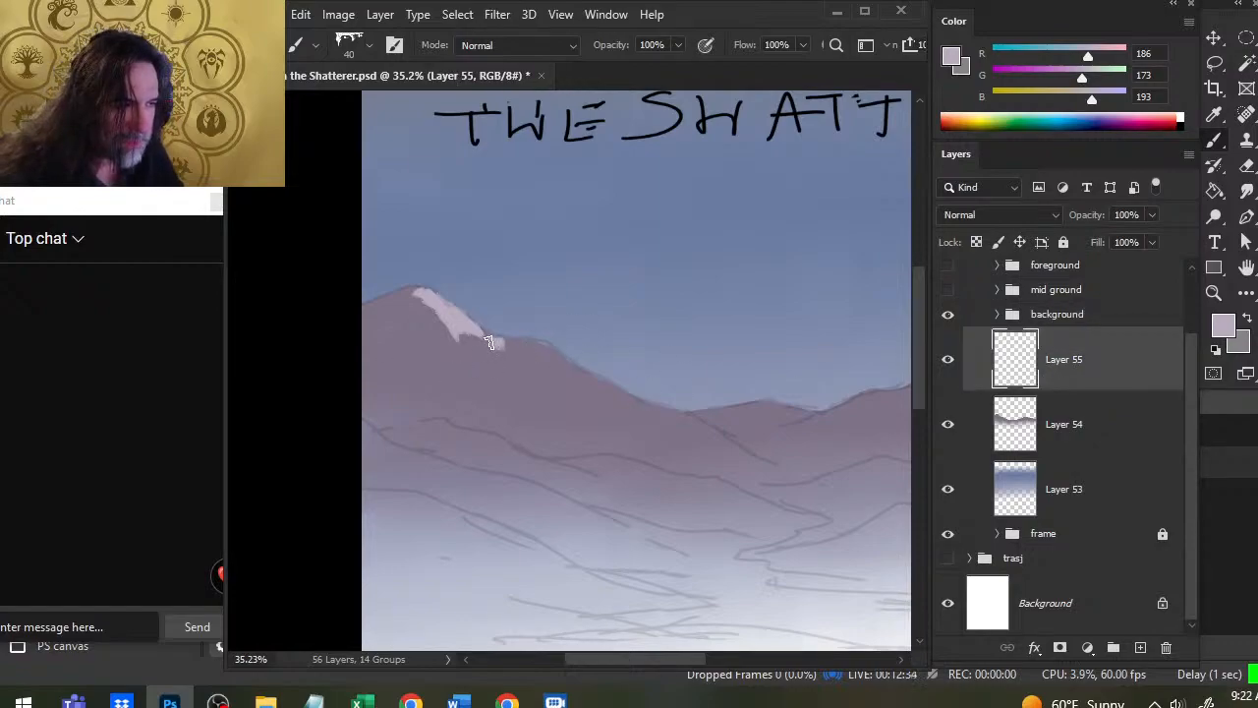
mouse_move(495, 343)
mouse_down()
mouse_move(546, 362)
mouse_move(537, 351)
mouse_up()
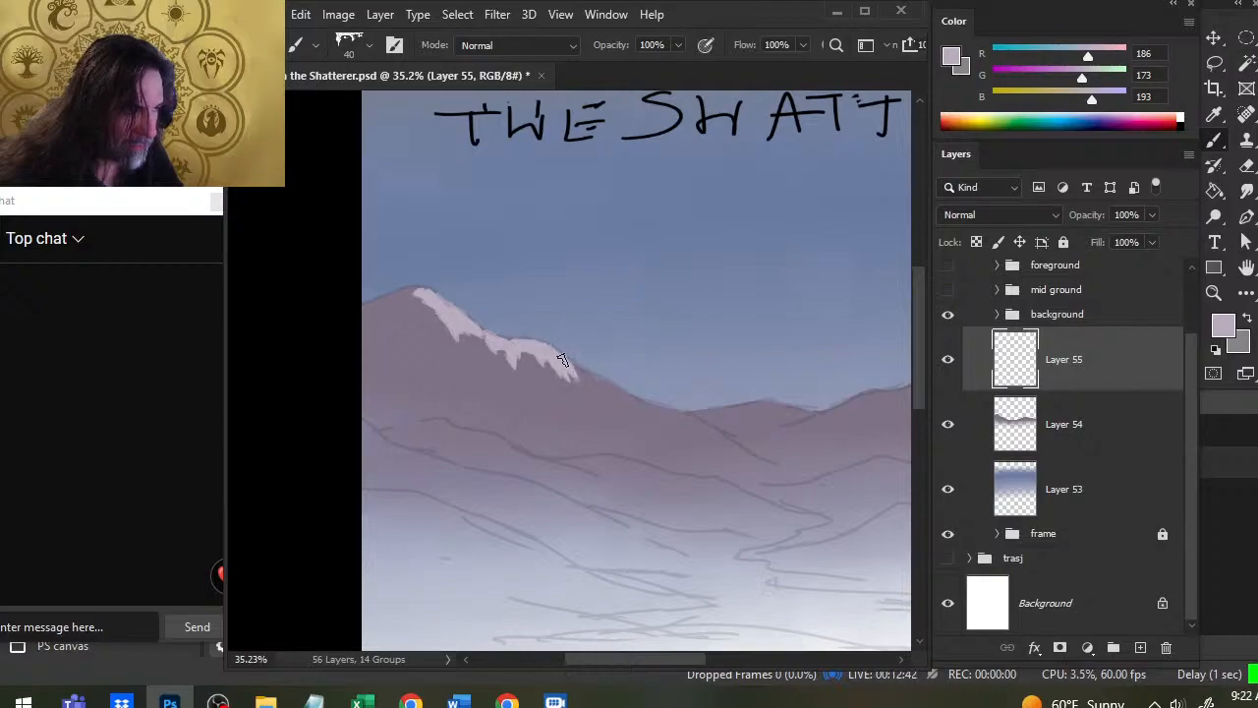
drag(578, 375, 615, 395)
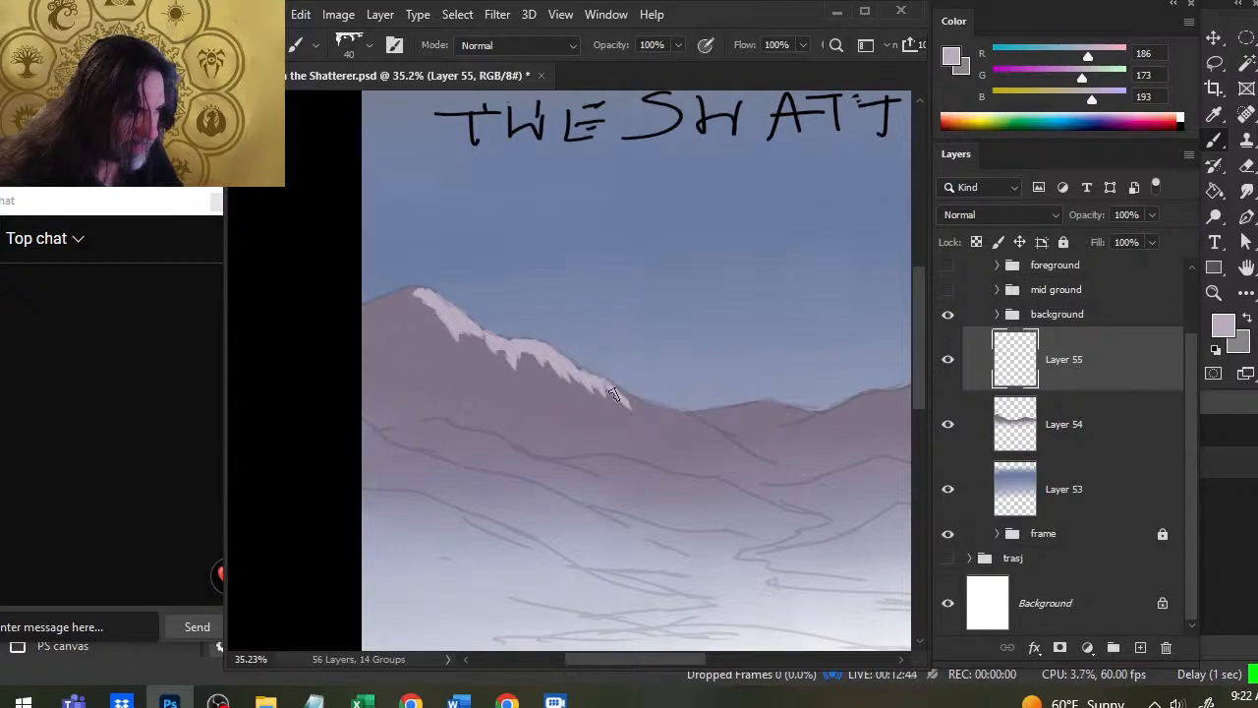
Step: Lower the background sketch group's opacity to 13% and paint mauve highlights on the right mountain's peak on Layer 55
drag(682, 427, 354, 415)
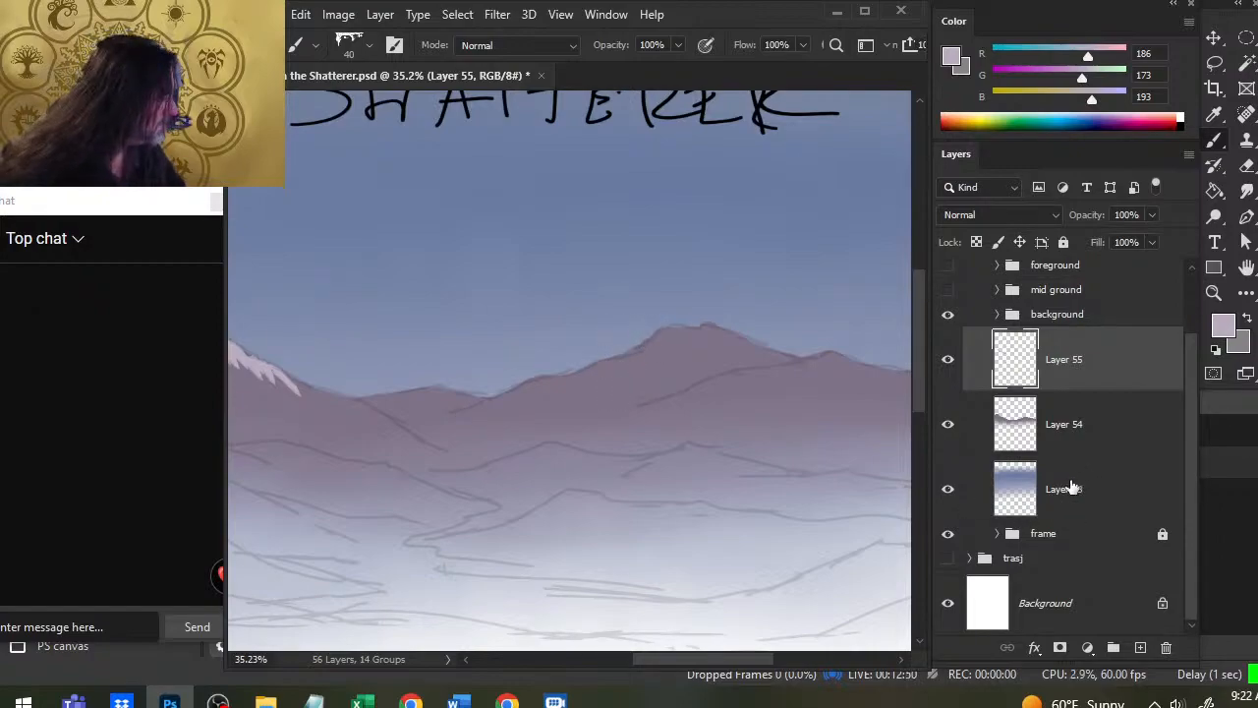
click(1069, 315)
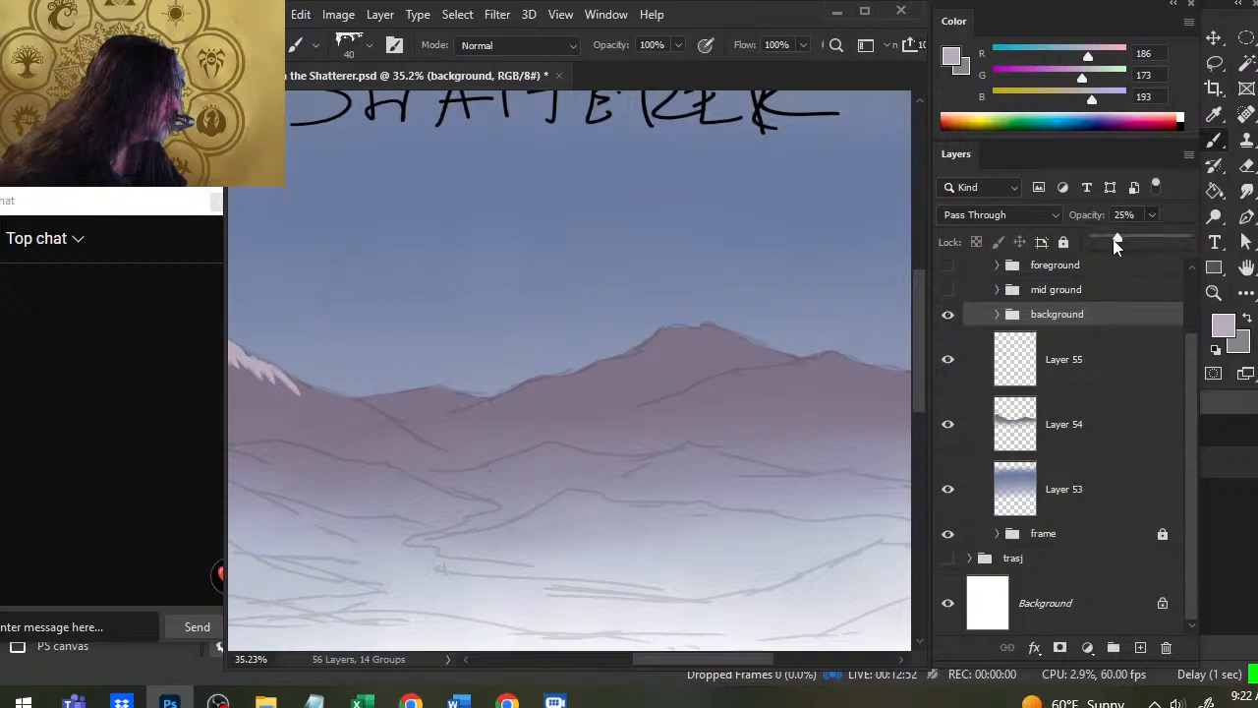
drag(1110, 242, 1108, 243)
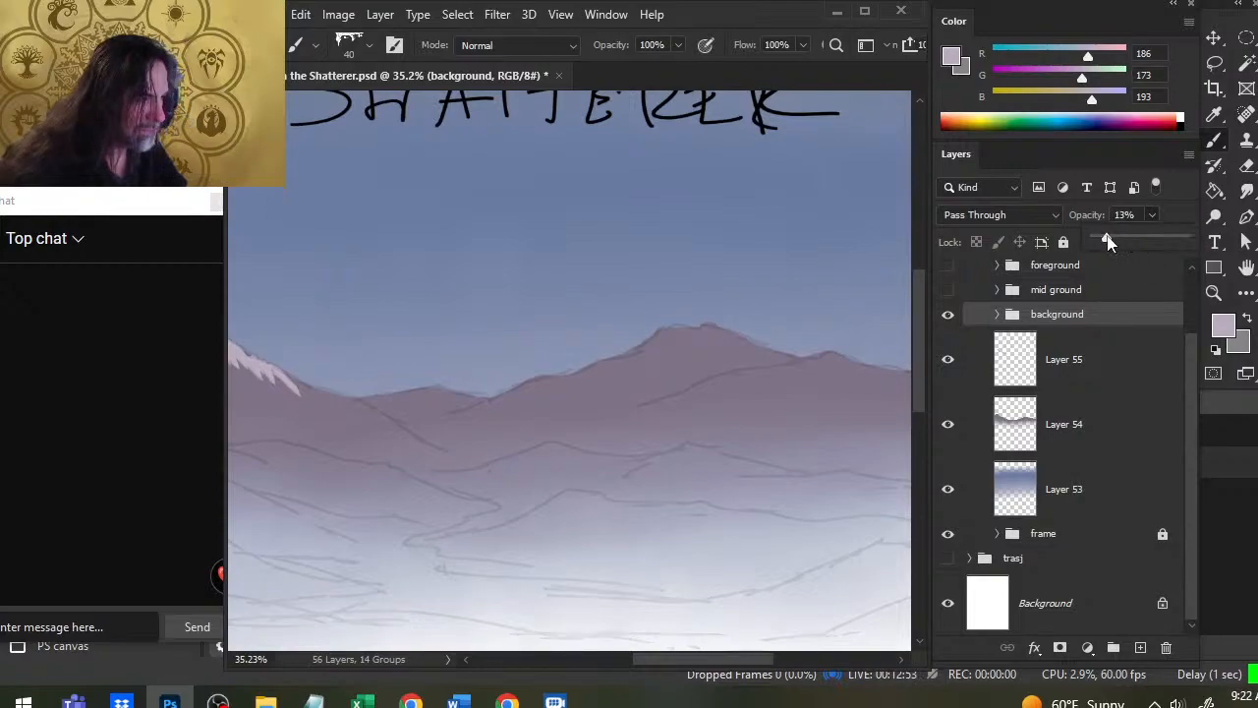
click(1101, 371)
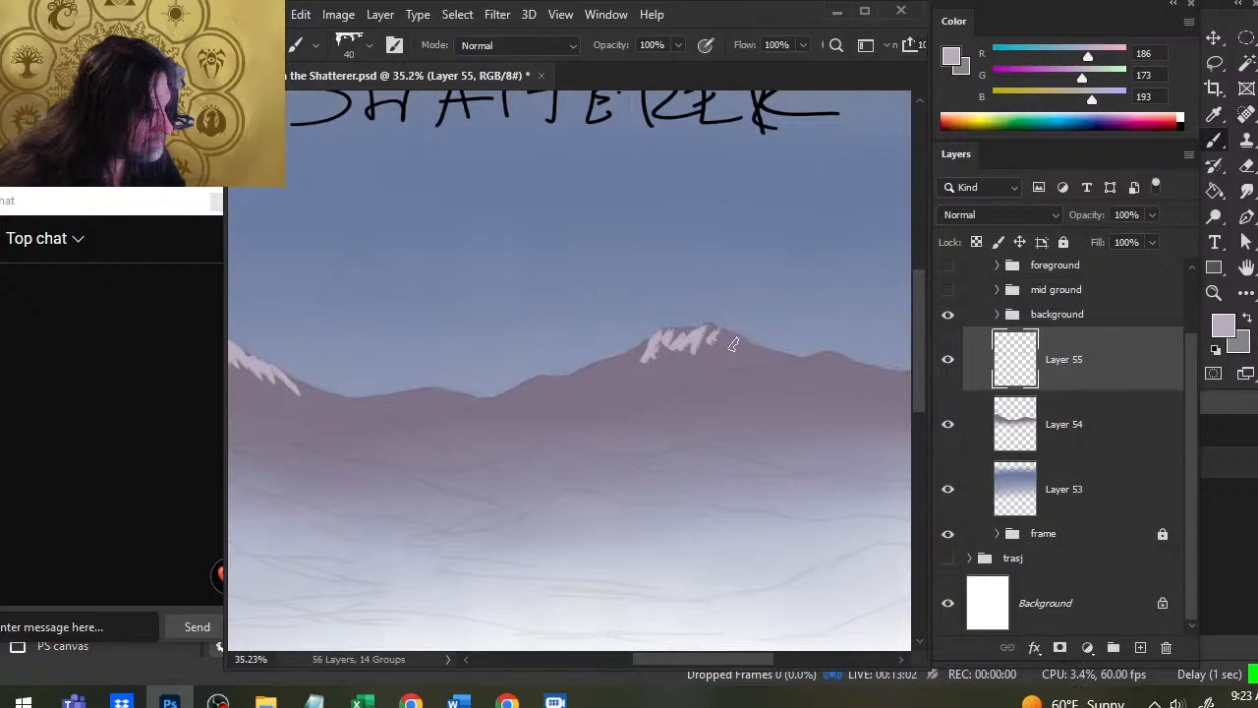
Step: Smudge the left mountain's highlights with the "mountain chsel hi..." preset at 50 px and 80% strength
drag(533, 447, 683, 478)
key(r)
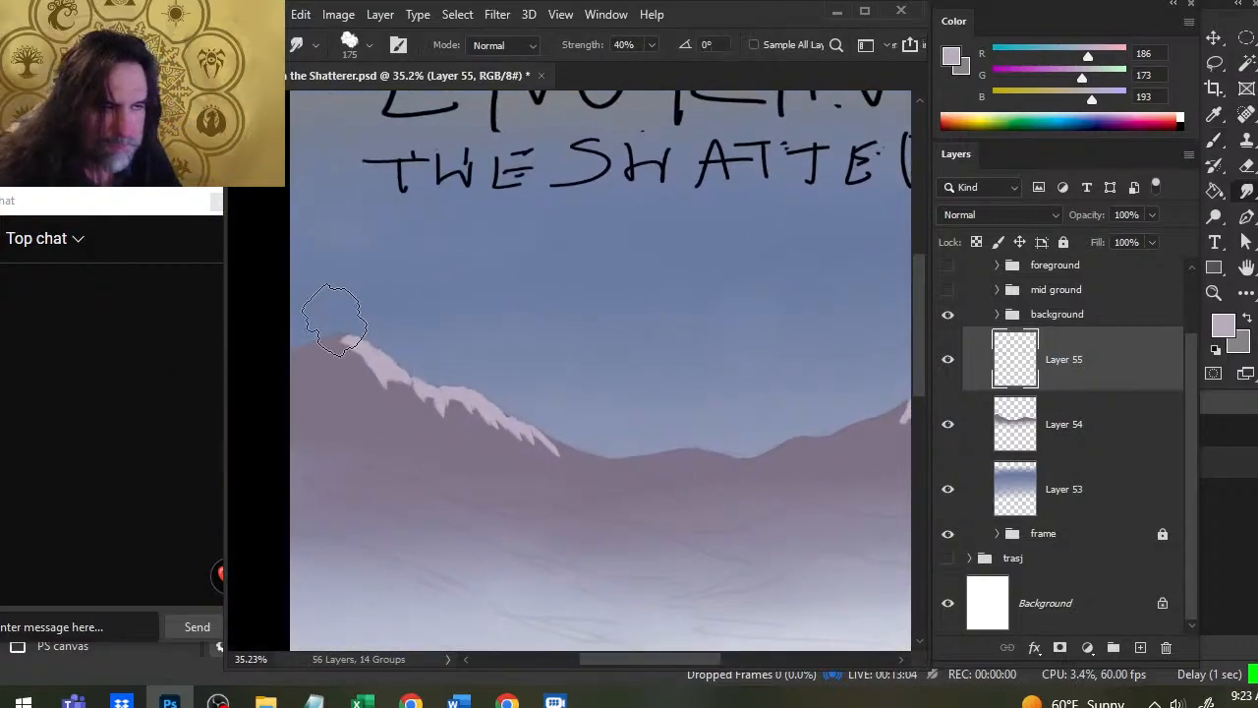
right_click(383, 433)
click(422, 490)
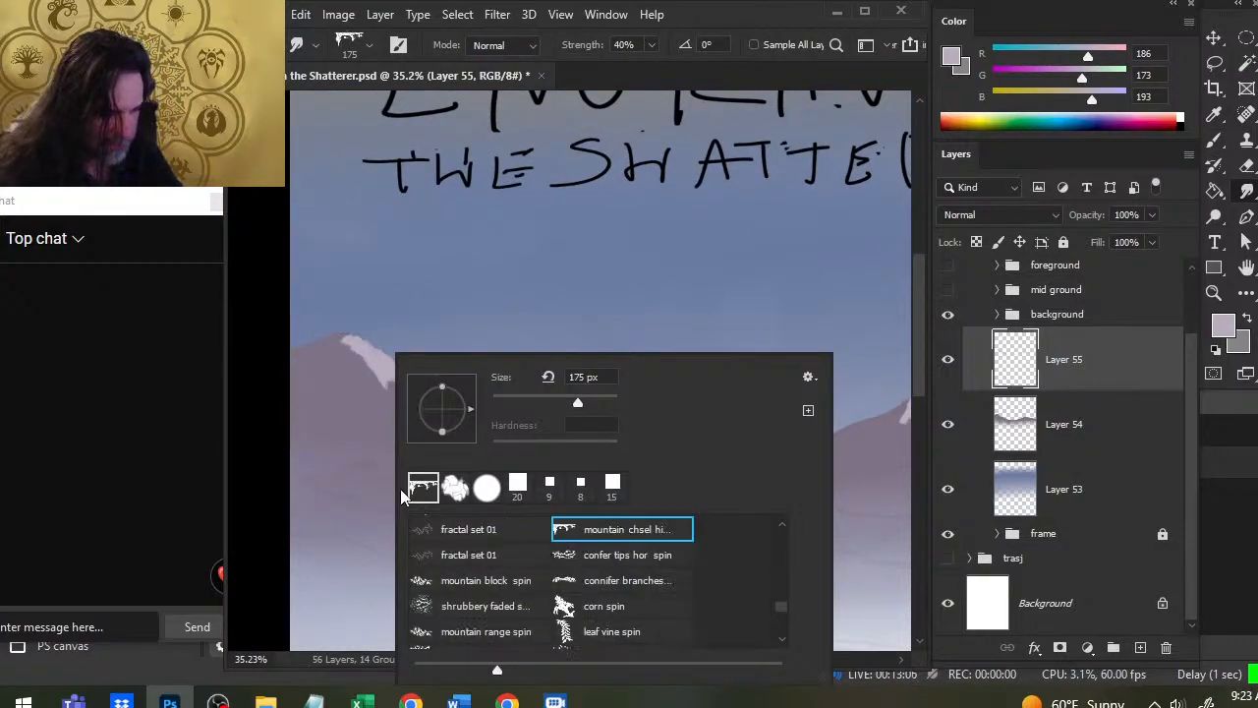
click(285, 448)
key(bracketleft)
key(bracketleft)
key(bracketleft)
key(bracketleft)
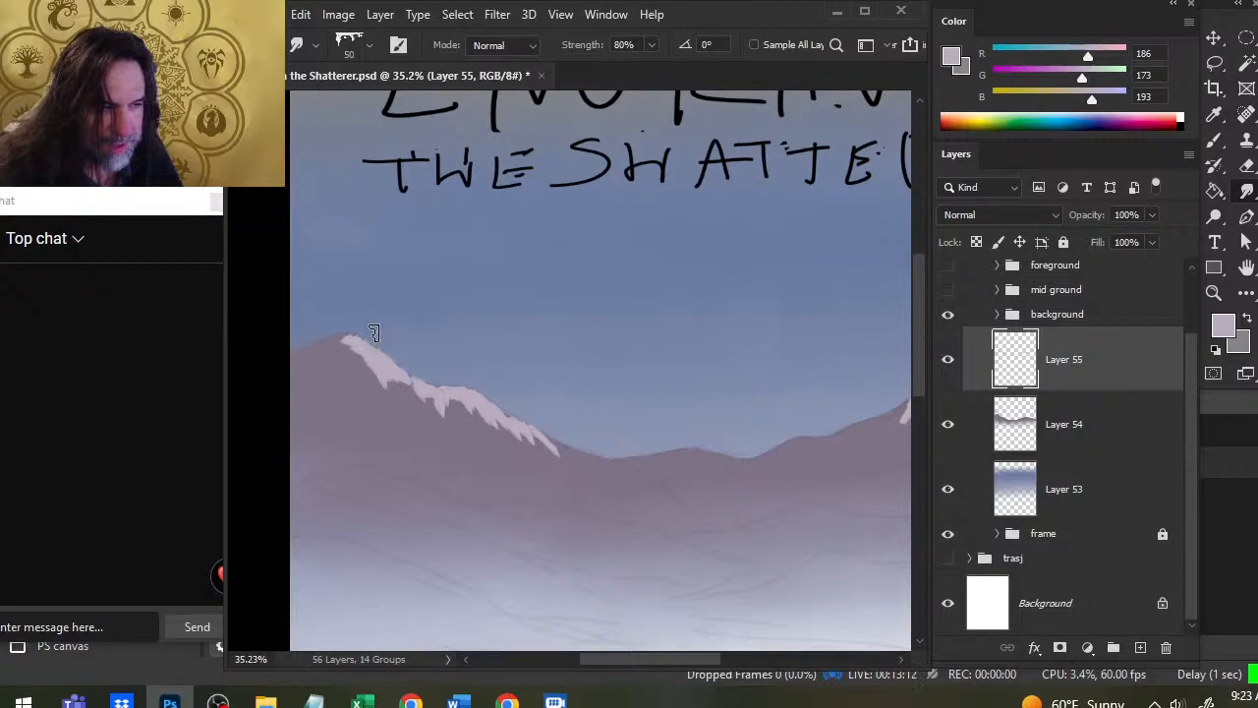
mouse_move(387, 363)
mouse_down()
mouse_move(411, 388)
mouse_move(408, 366)
mouse_move(455, 421)
mouse_move(454, 390)
mouse_move(502, 432)
mouse_move(471, 390)
mouse_move(499, 423)
mouse_move(484, 392)
mouse_move(553, 464)
mouse_up()
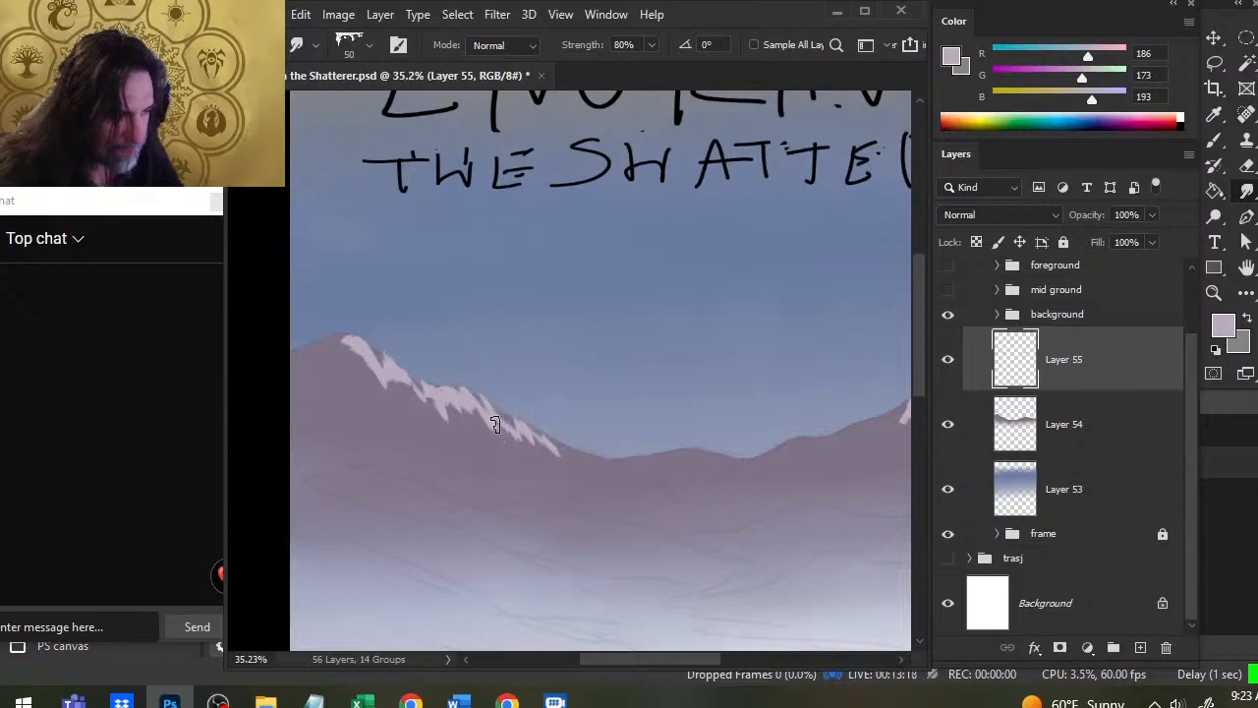
Step: Paint additional 40 px highlights beneath the left peak and along its ridge down to the valley
key(b)
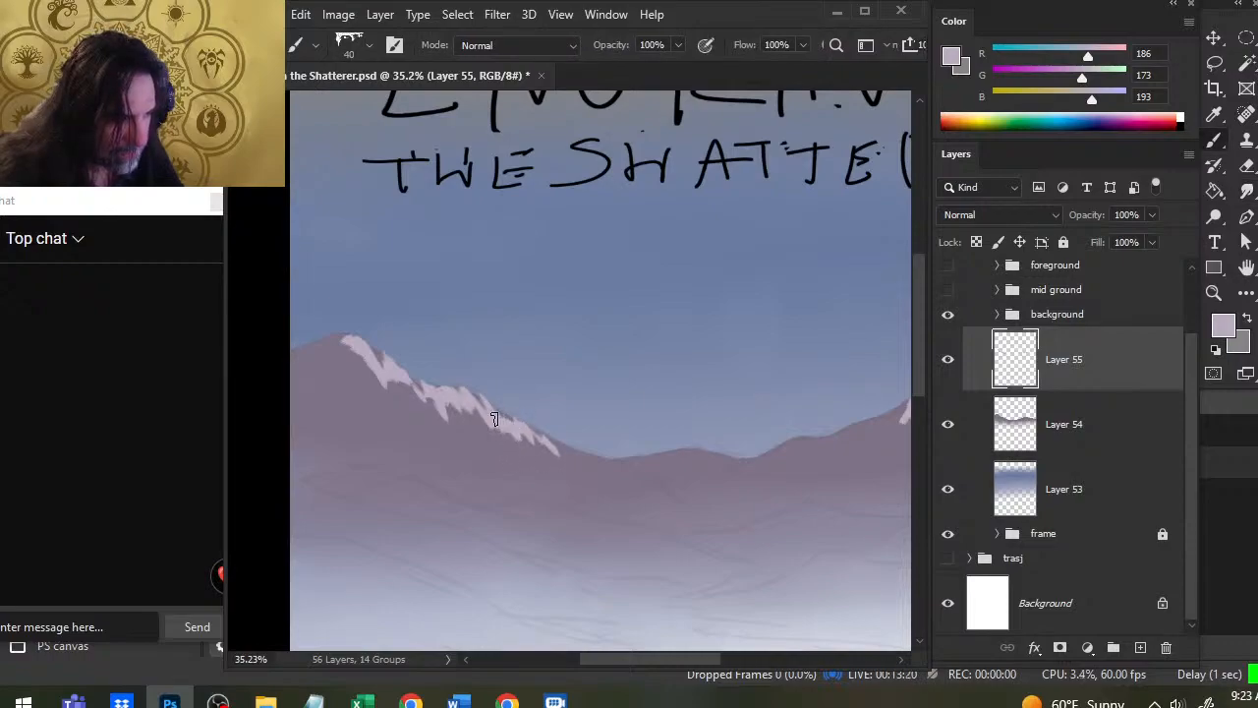
drag(525, 432, 541, 443)
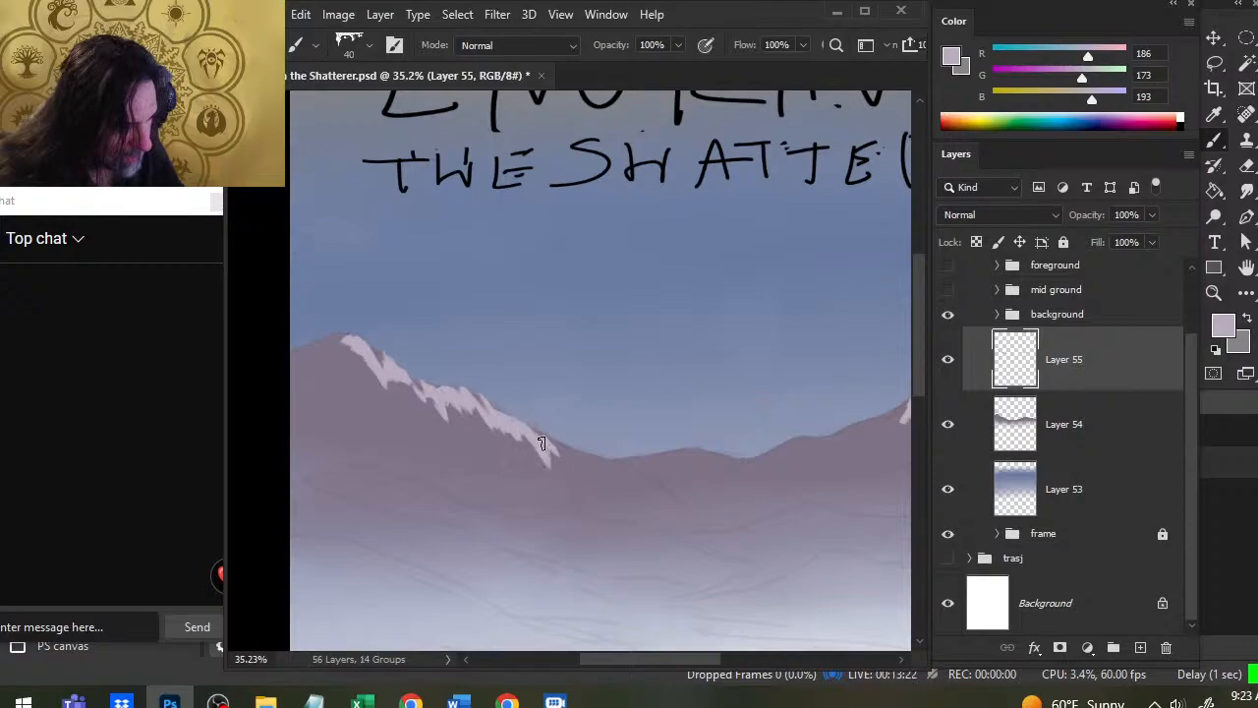
mouse_move(332, 351)
mouse_down()
mouse_move(376, 388)
mouse_move(373, 375)
mouse_move(393, 416)
mouse_move(395, 377)
mouse_move(380, 379)
mouse_move(465, 429)
mouse_move(454, 398)
mouse_move(480, 426)
mouse_up()
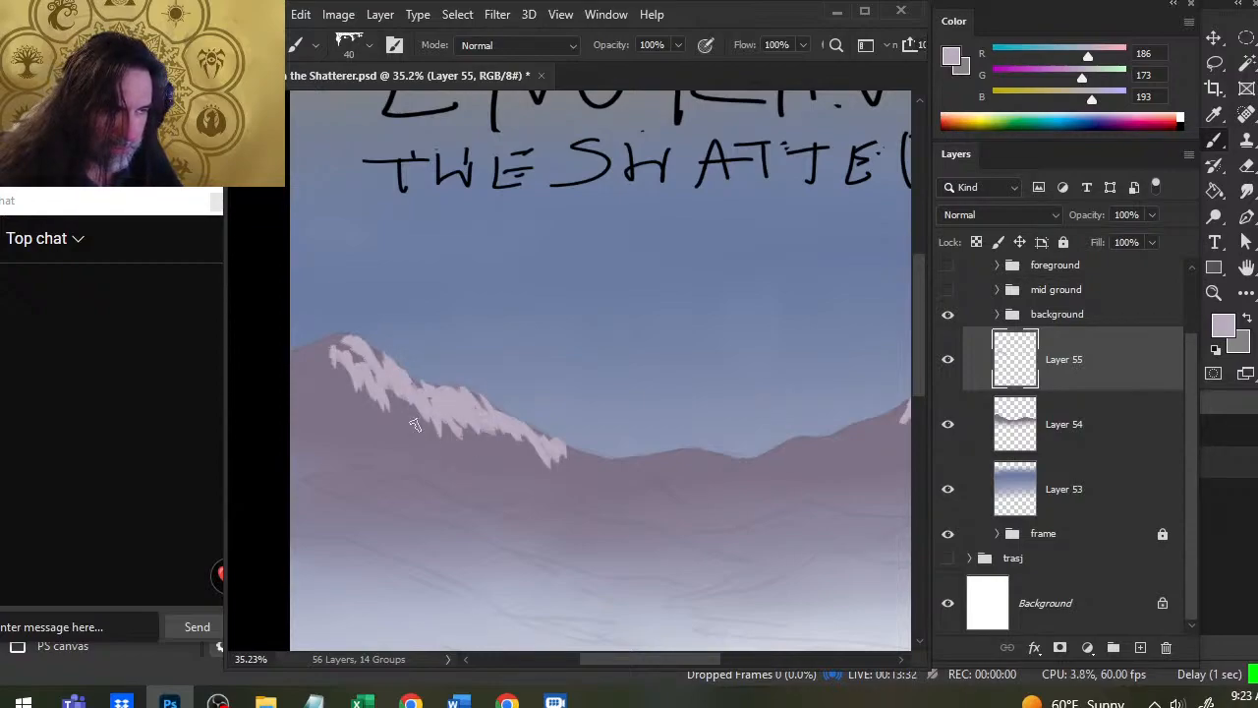
Step: Paint highlights on the shoulder beside the right mountain and on the low central ridge, reducing the brush to 35 px
drag(662, 501, 522, 469)
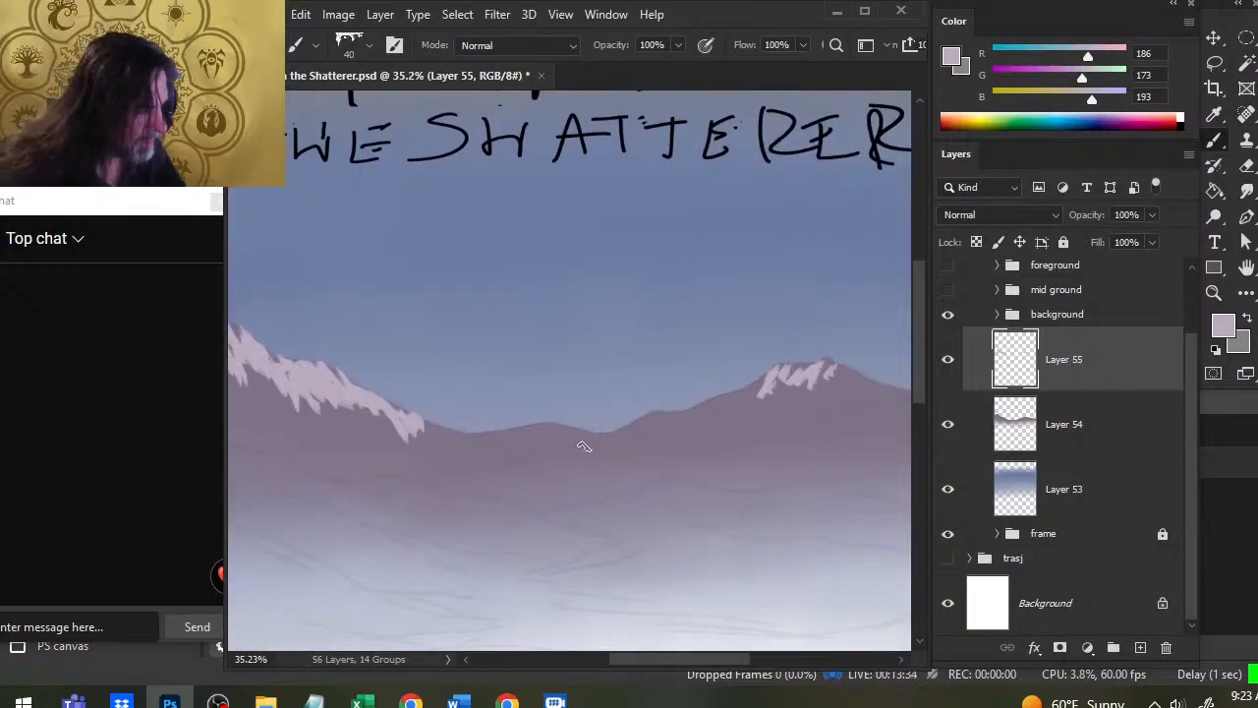
mouse_move(651, 417)
mouse_down()
mouse_move(634, 432)
mouse_move(660, 427)
mouse_up()
key(bracketleft)
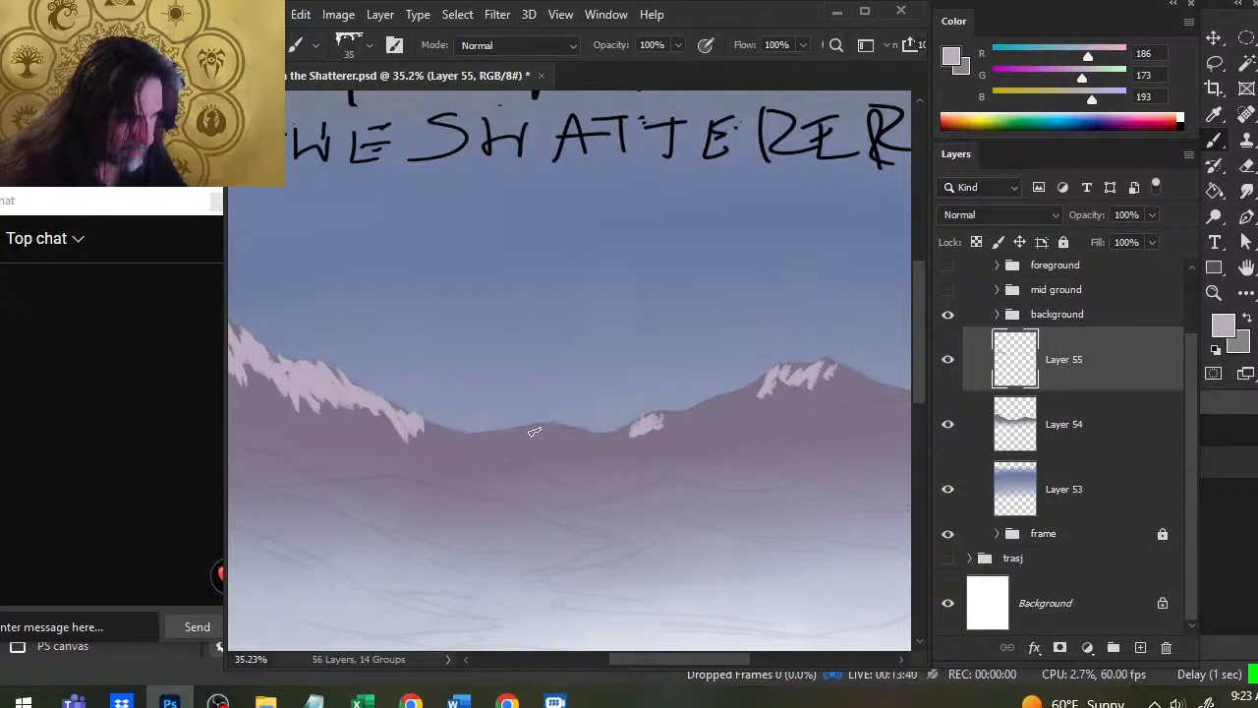
drag(530, 428, 552, 436)
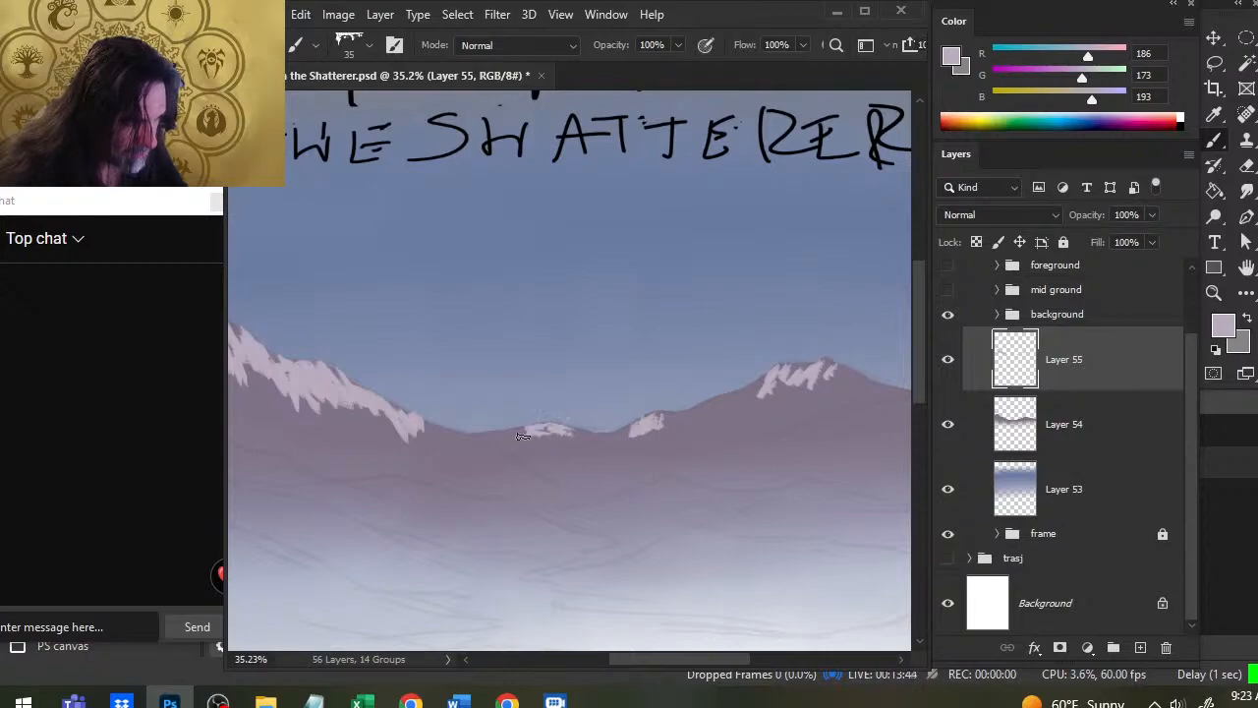
Step: Smudge the low central ridge's highlight along its slopes, reducing the smudge brush to 40 px
key(r)
key(bracketleft)
mouse_move(539, 436)
mouse_down()
mouse_move(489, 439)
mouse_move(548, 437)
mouse_move(553, 402)
mouse_move(562, 411)
mouse_up()
key(bracketleft)
Step: Move the central ridge's highlight onto a new layer and place that layer directly below Layer 55
key(l)
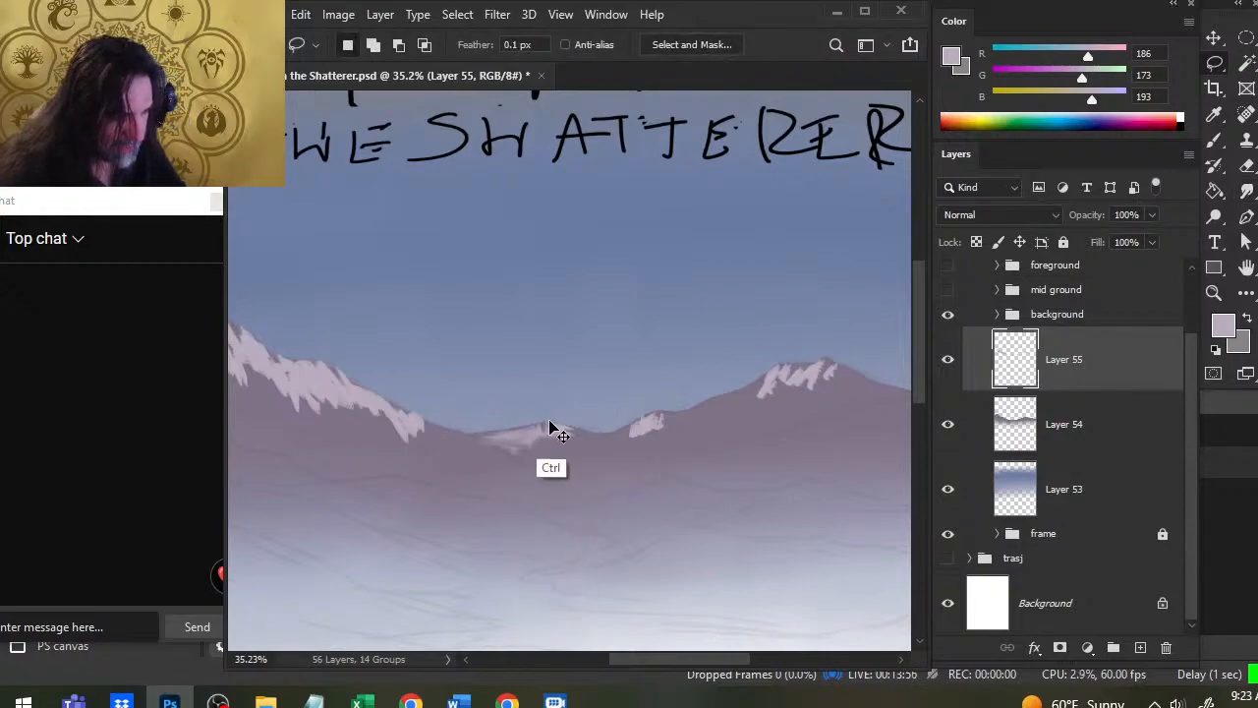
key(ctrl+shift+d)
key(ctrl+d)
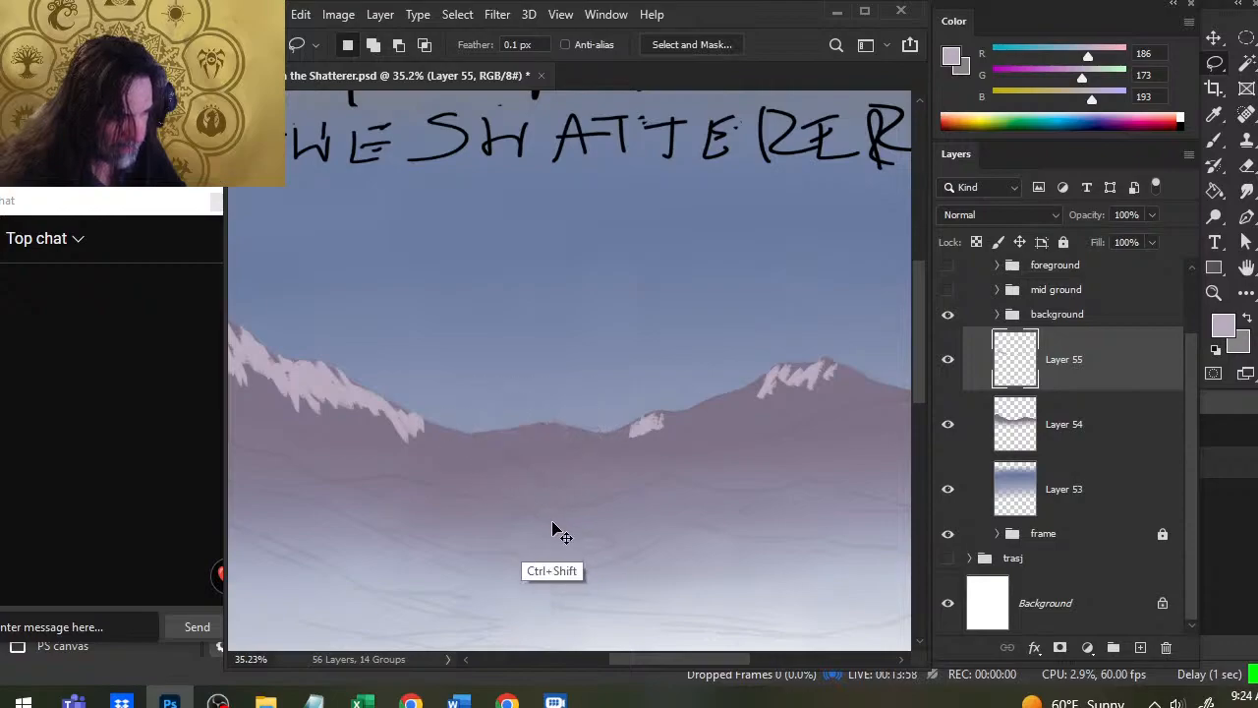
key(ctrl+alt+shift+n)
mouse_move(1067, 365)
mouse_down()
mouse_move(1087, 401)
mouse_move(1082, 432)
mouse_up()
Step: Smudge the central ridge's highlight on Layer 56 along its crest and slopes at 40 px and 80% strength
key(r)
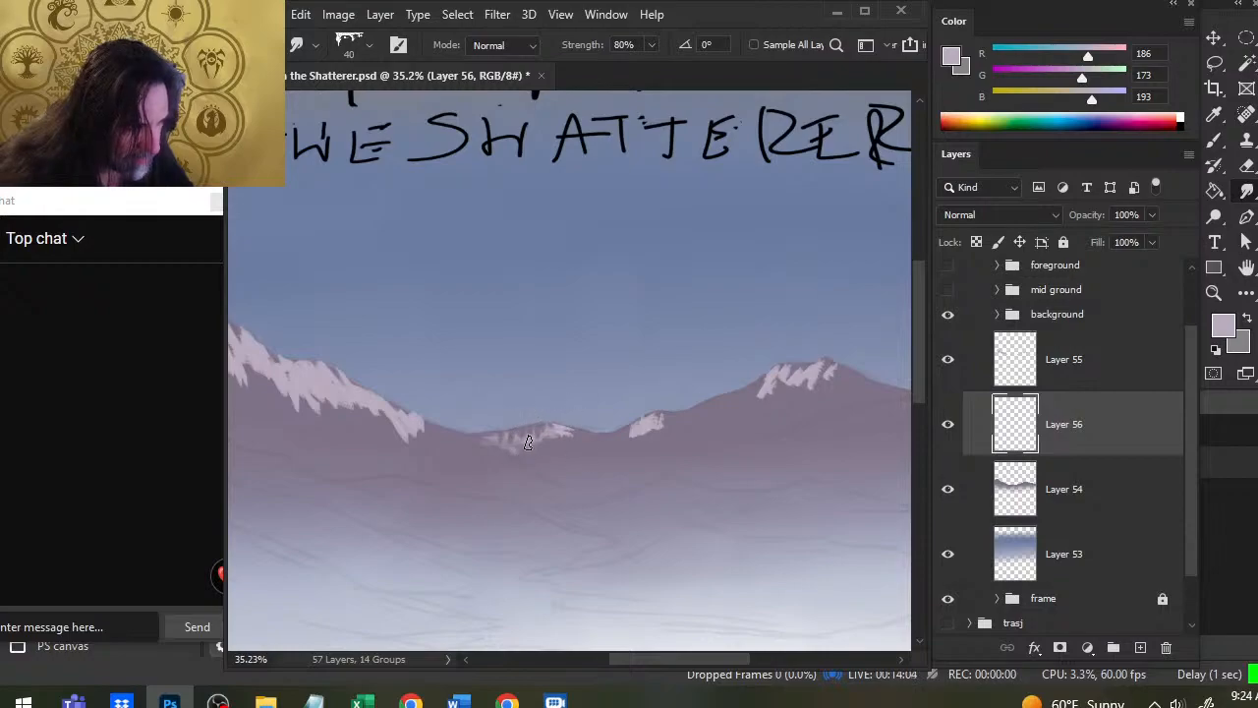
mouse_move(525, 438)
mouse_down()
mouse_move(572, 407)
mouse_move(546, 442)
mouse_move(488, 441)
mouse_move(513, 465)
mouse_move(494, 457)
mouse_move(540, 466)
mouse_move(520, 432)
mouse_move(478, 438)
mouse_up()
drag(555, 424, 564, 419)
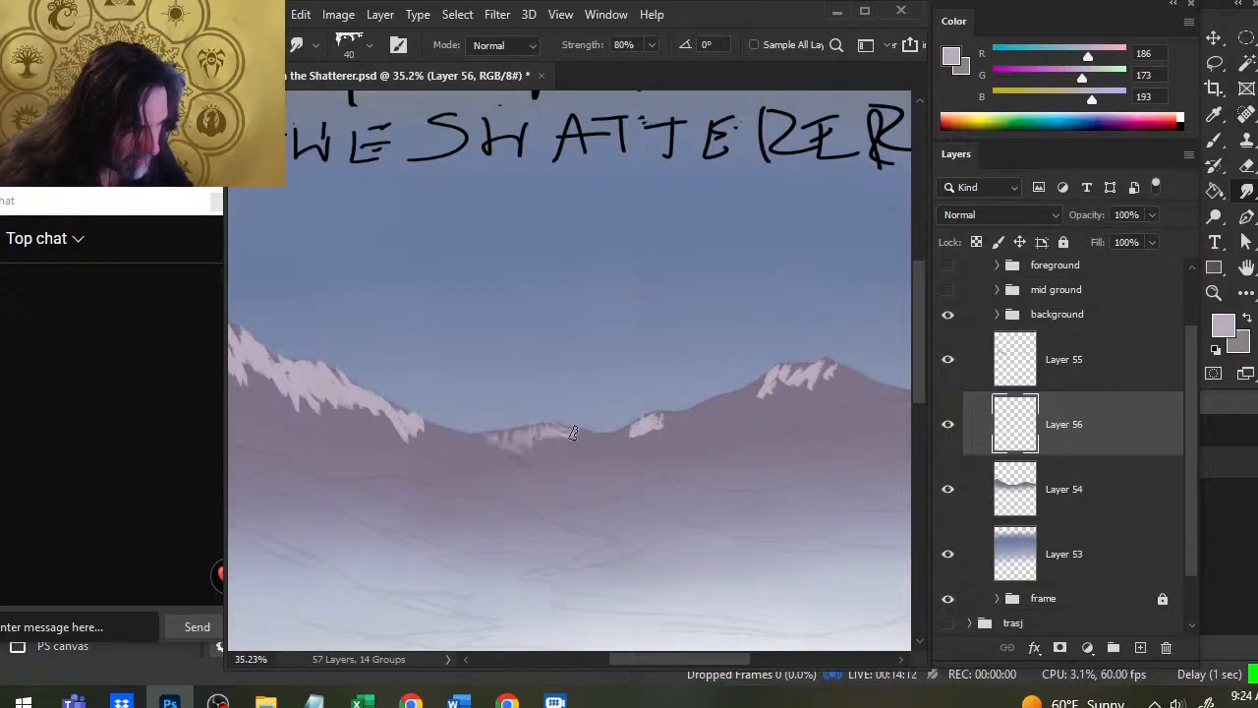
drag(567, 417, 559, 409)
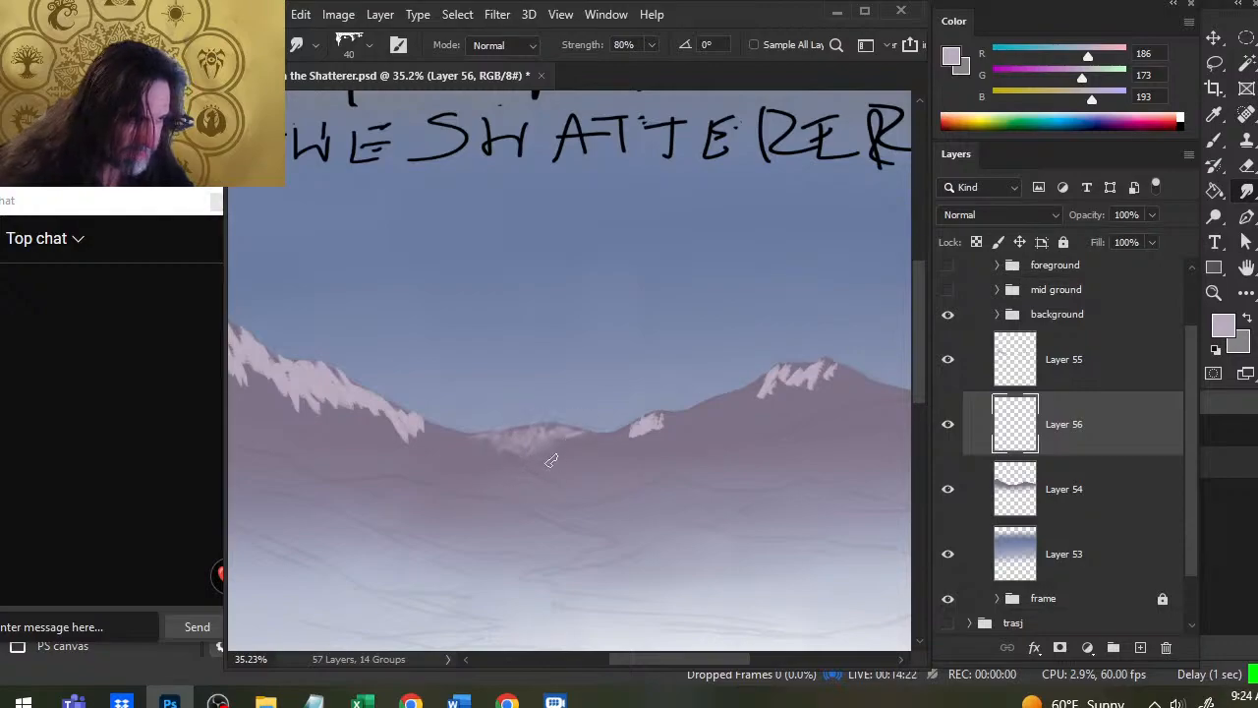
Step: Soften the lower edge of the central ridge's highlight with a 40 px eraser at 20% opacity, returning to the Smudge tool
key(e)
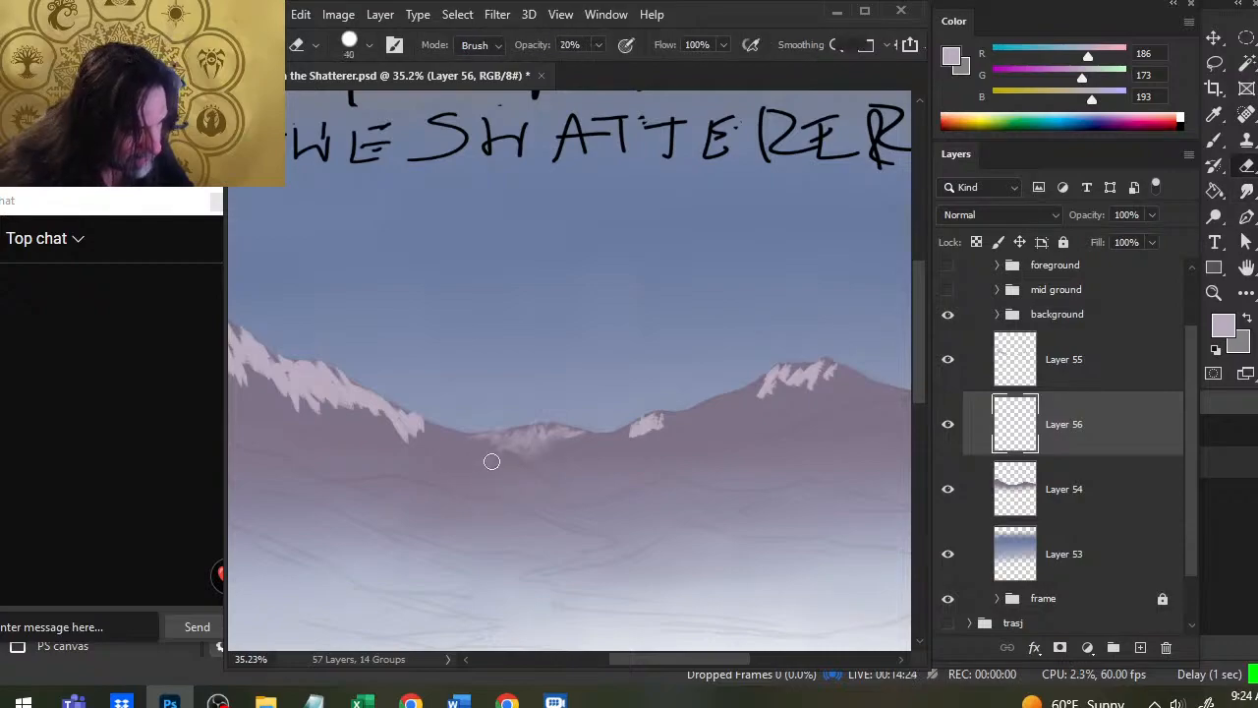
mouse_move(493, 447)
mouse_down()
mouse_move(562, 471)
mouse_move(496, 445)
mouse_move(534, 490)
mouse_up()
key(r)
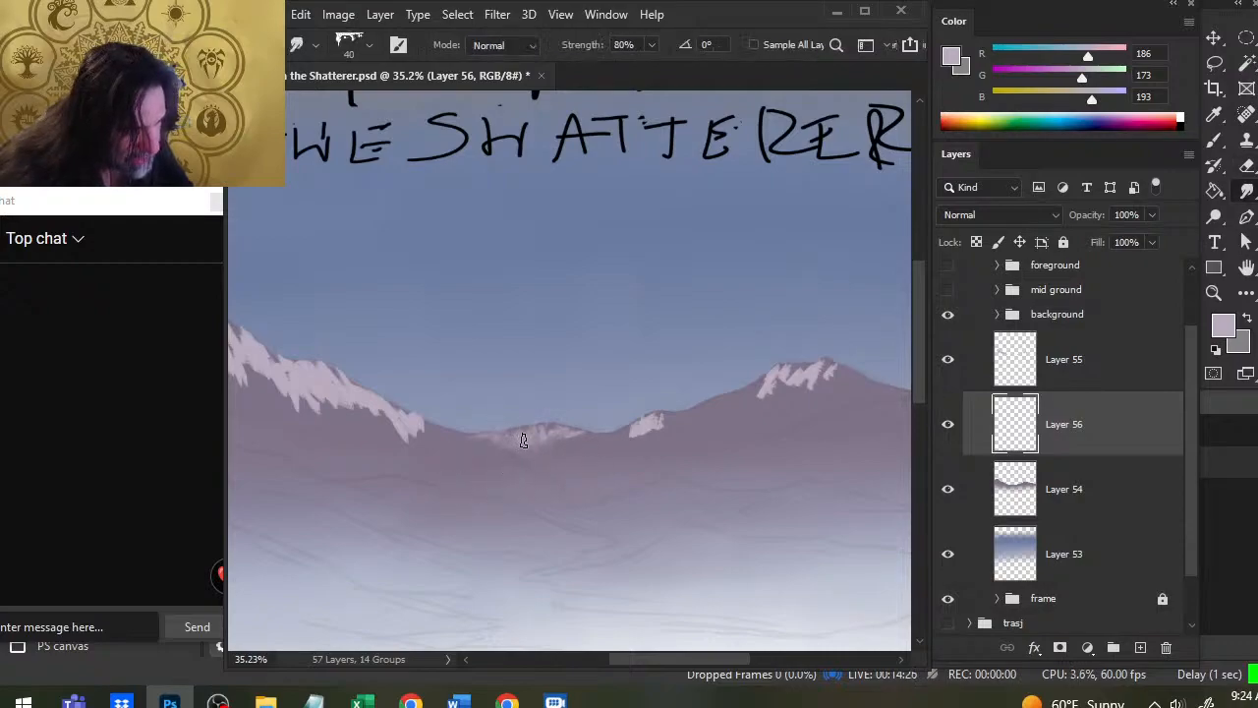
Step: Smudge the central ridge's highlight along its crest and trim the spill above the ridge line with the eraser at 100% opacity
mouse_move(524, 438)
mouse_down()
mouse_move(494, 443)
mouse_move(529, 462)
mouse_move(505, 446)
mouse_move(516, 477)
mouse_move(494, 463)
mouse_move(517, 477)
mouse_move(525, 449)
mouse_move(569, 450)
mouse_move(558, 440)
mouse_move(544, 447)
mouse_move(578, 450)
mouse_move(543, 453)
mouse_move(579, 430)
mouse_up()
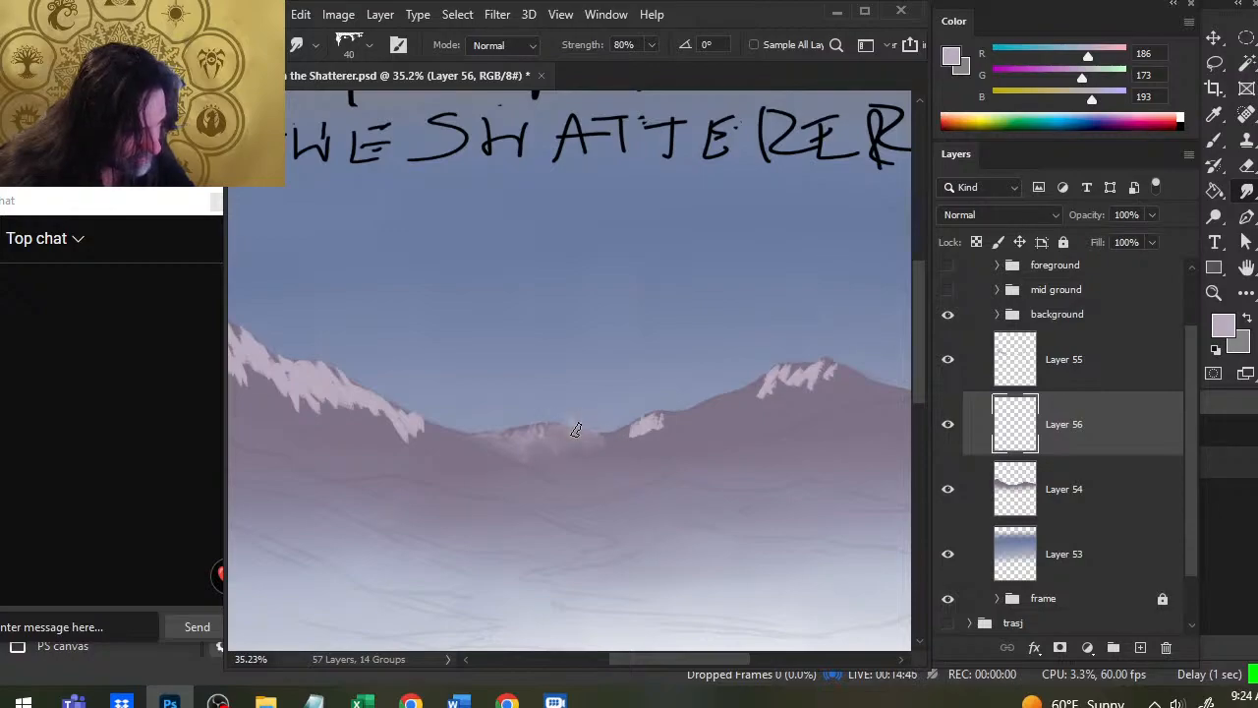
key(e)
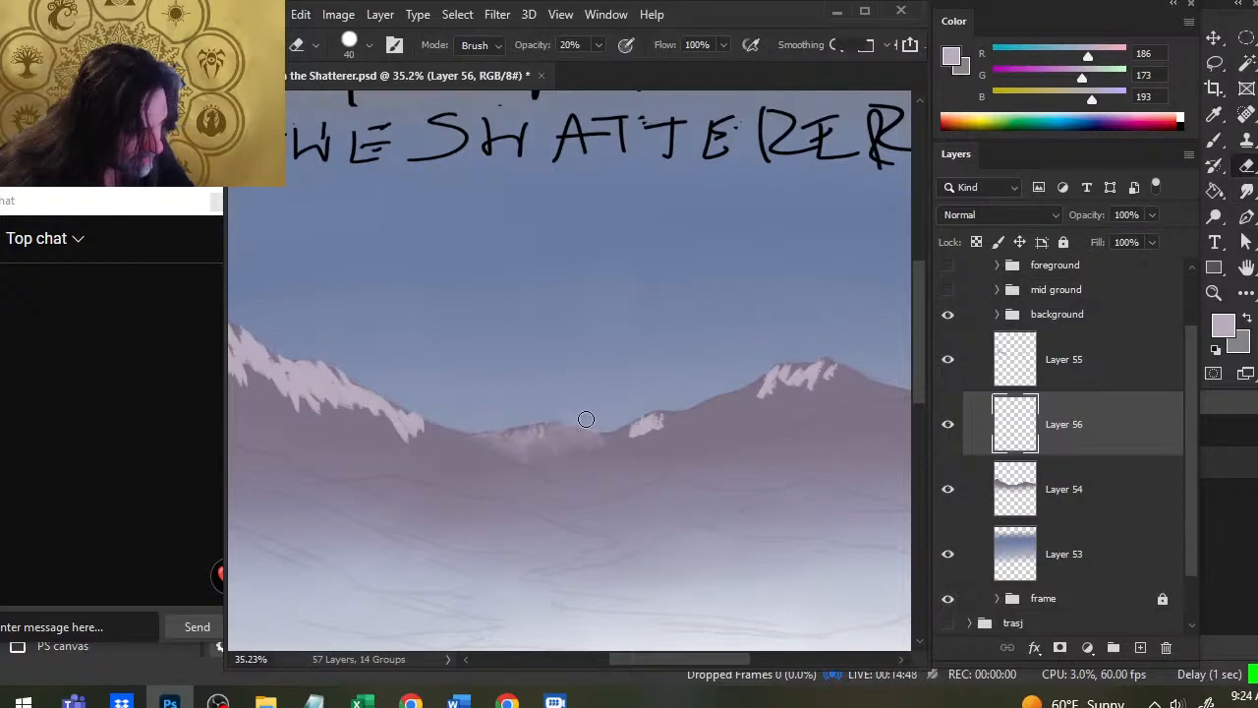
key(0)
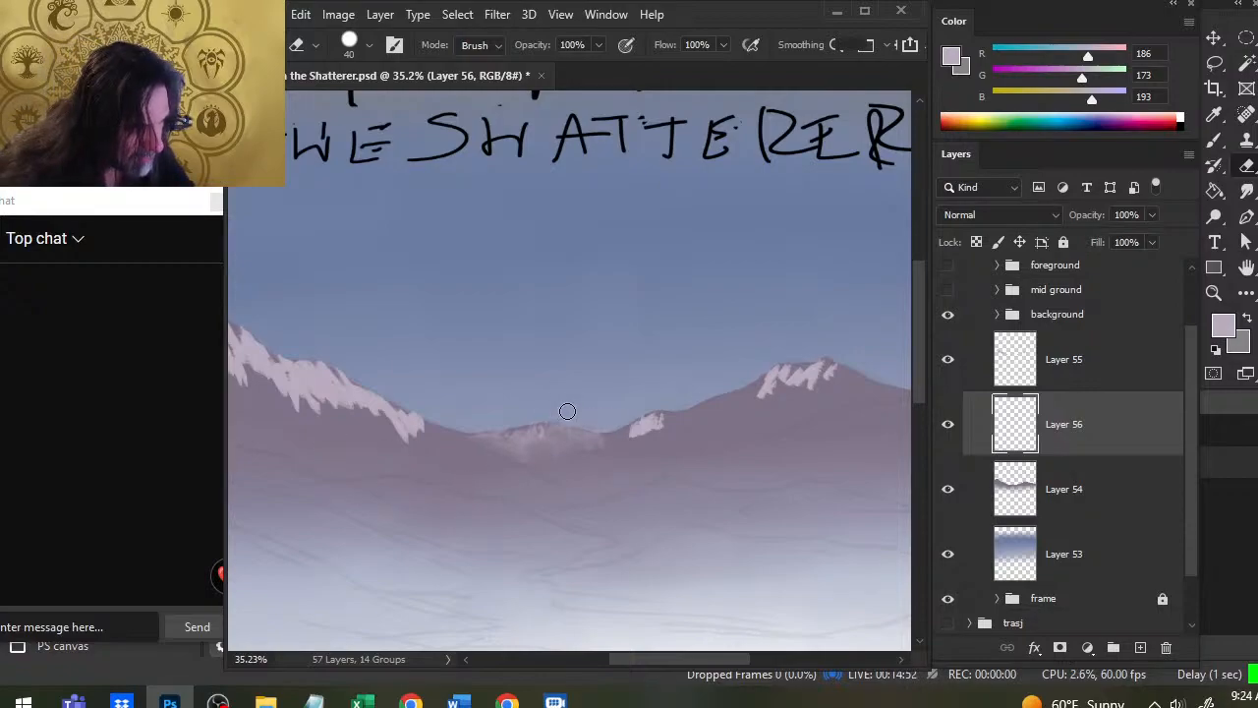
key(r)
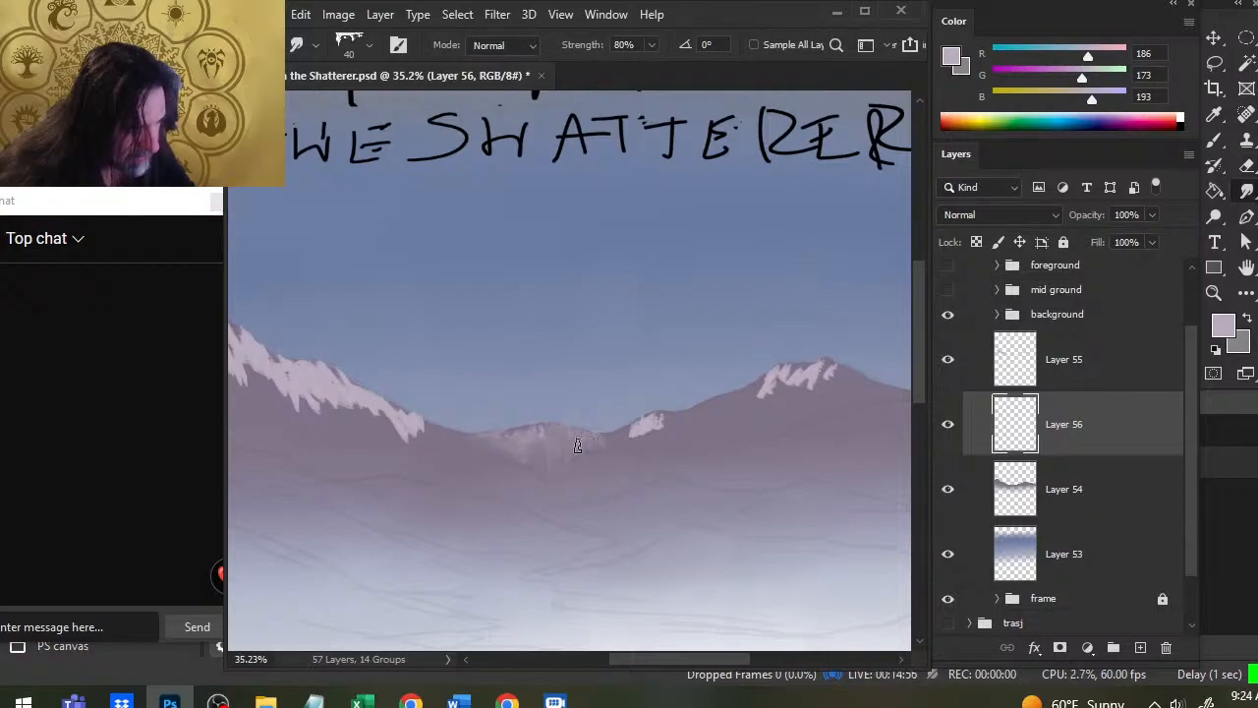
Step: Smudge the central ridge's highlight down its slopes at 40 px and erase its lower edge into a shallow V shape
mouse_move(530, 450)
mouse_down()
mouse_move(587, 470)
mouse_move(529, 484)
mouse_up()
key(e)
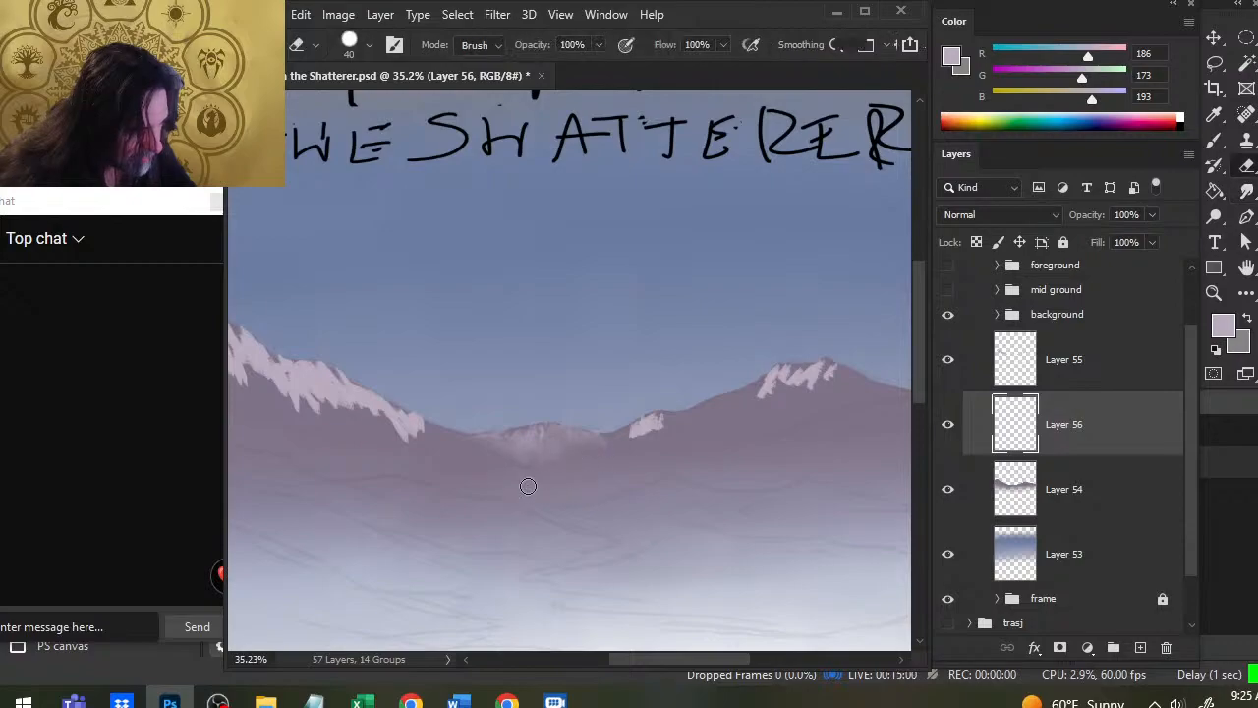
key(r)
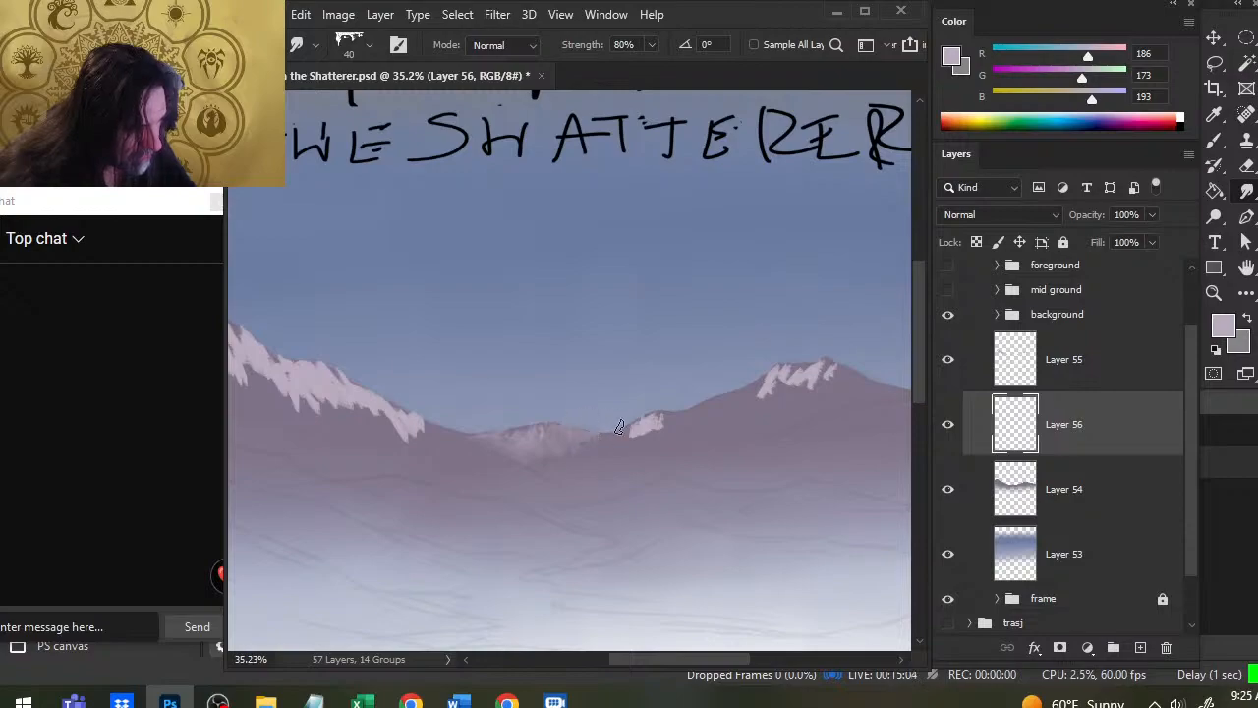
mouse_move(544, 458)
mouse_down()
mouse_move(536, 470)
mouse_move(513, 462)
mouse_up()
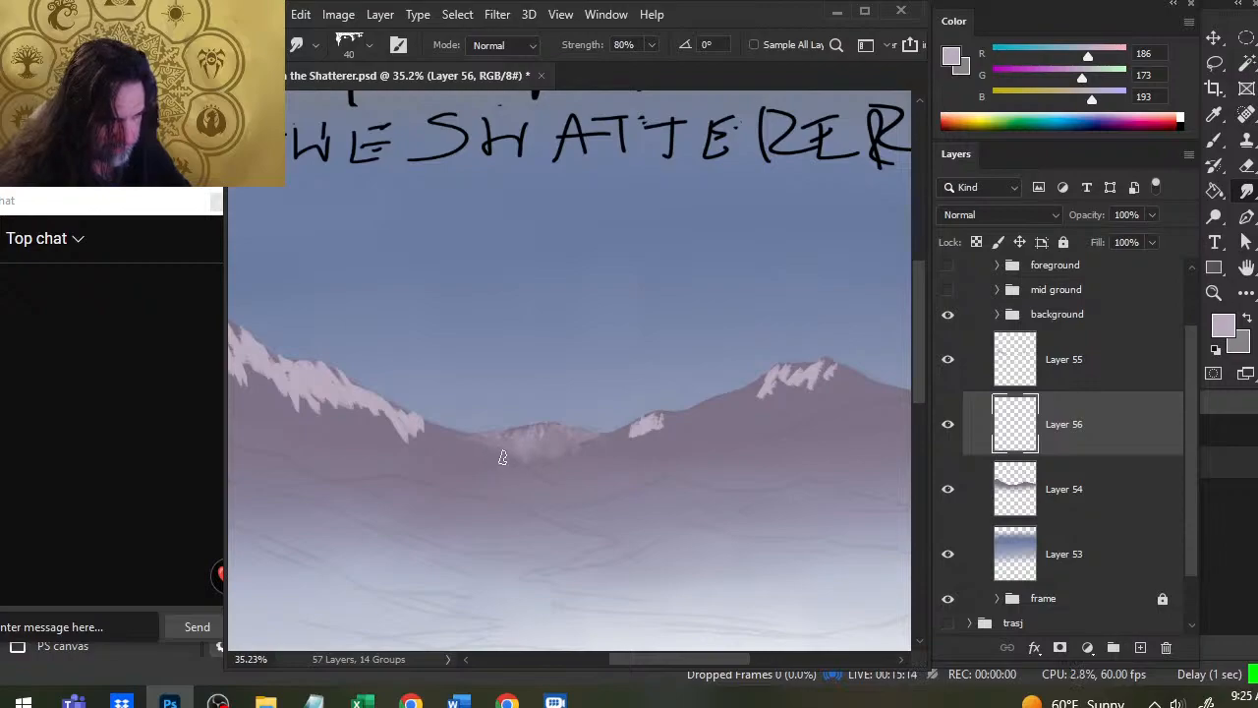
key(e)
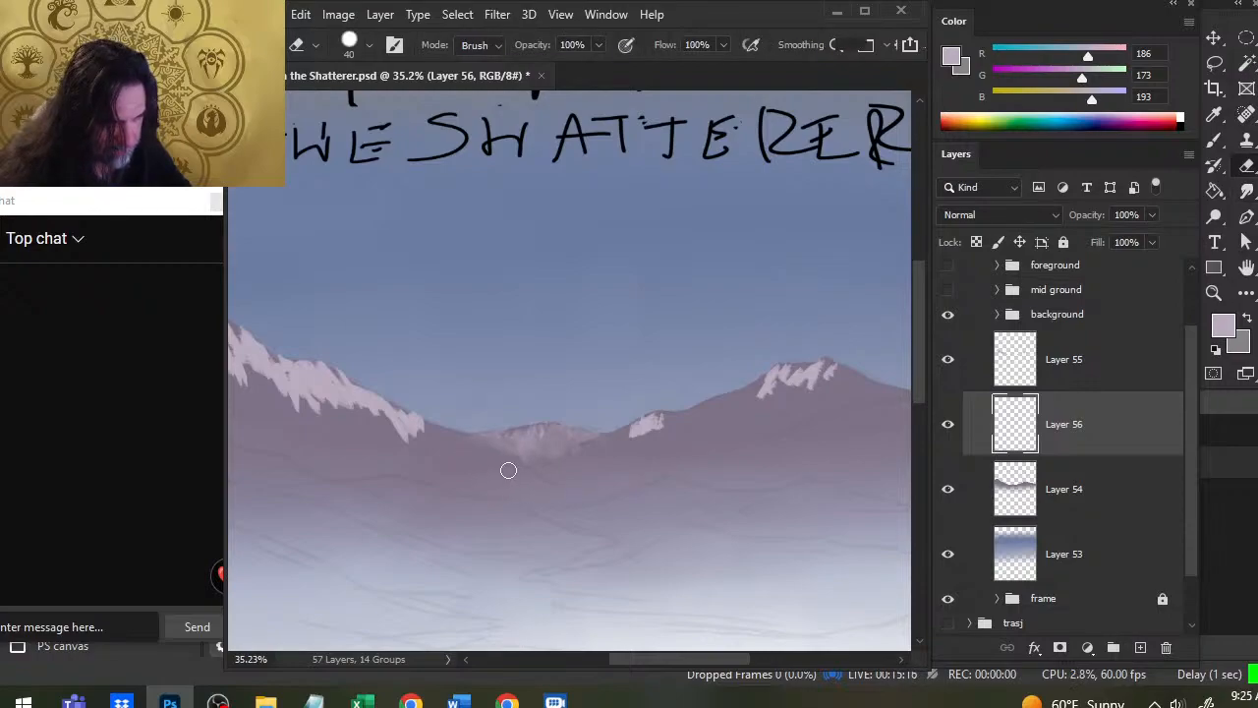
key(r)
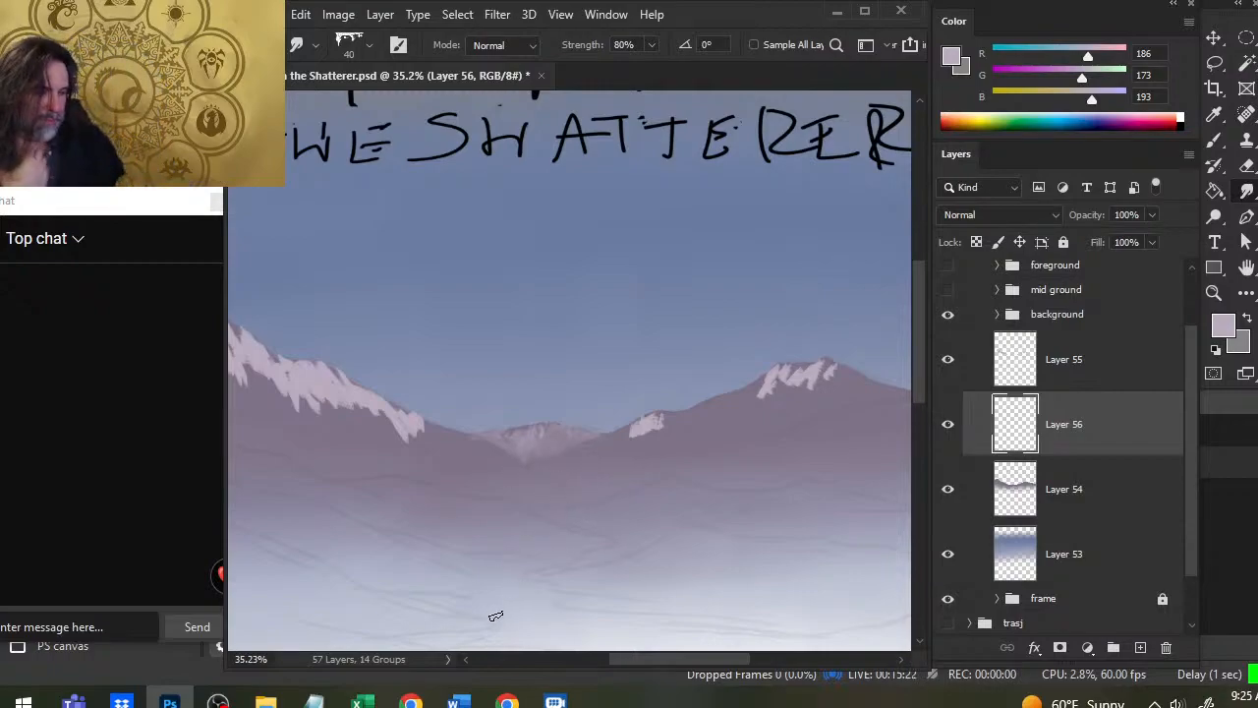
Step: Brighten the central ridge's snow with a 25 px brush at 30% opacity, blending it at 35 px and erasing the excess along the crest
key(b)
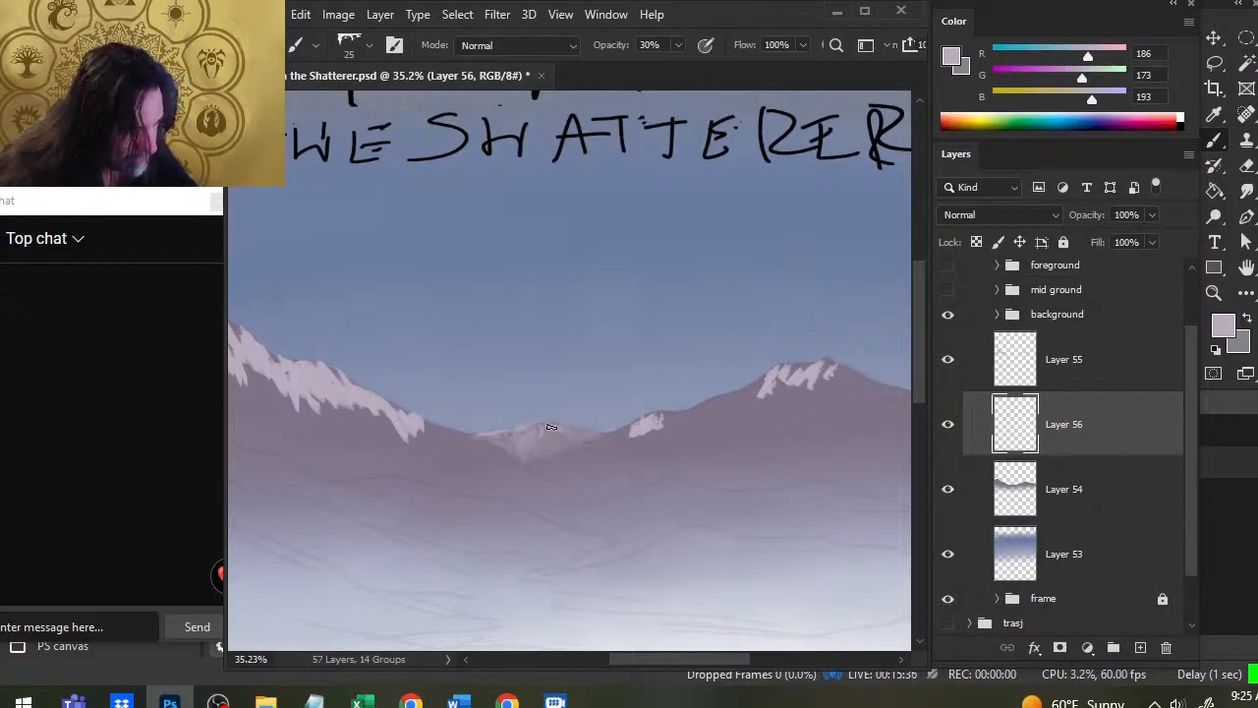
key(r)
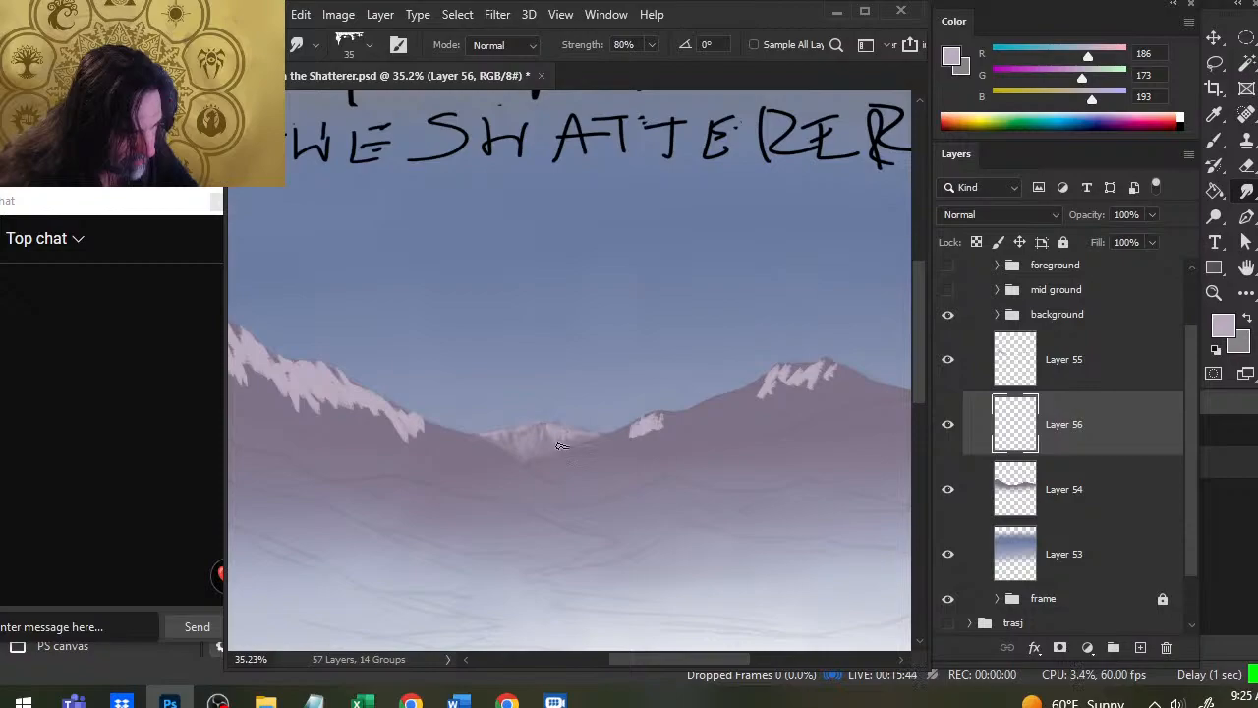
drag(594, 440, 574, 463)
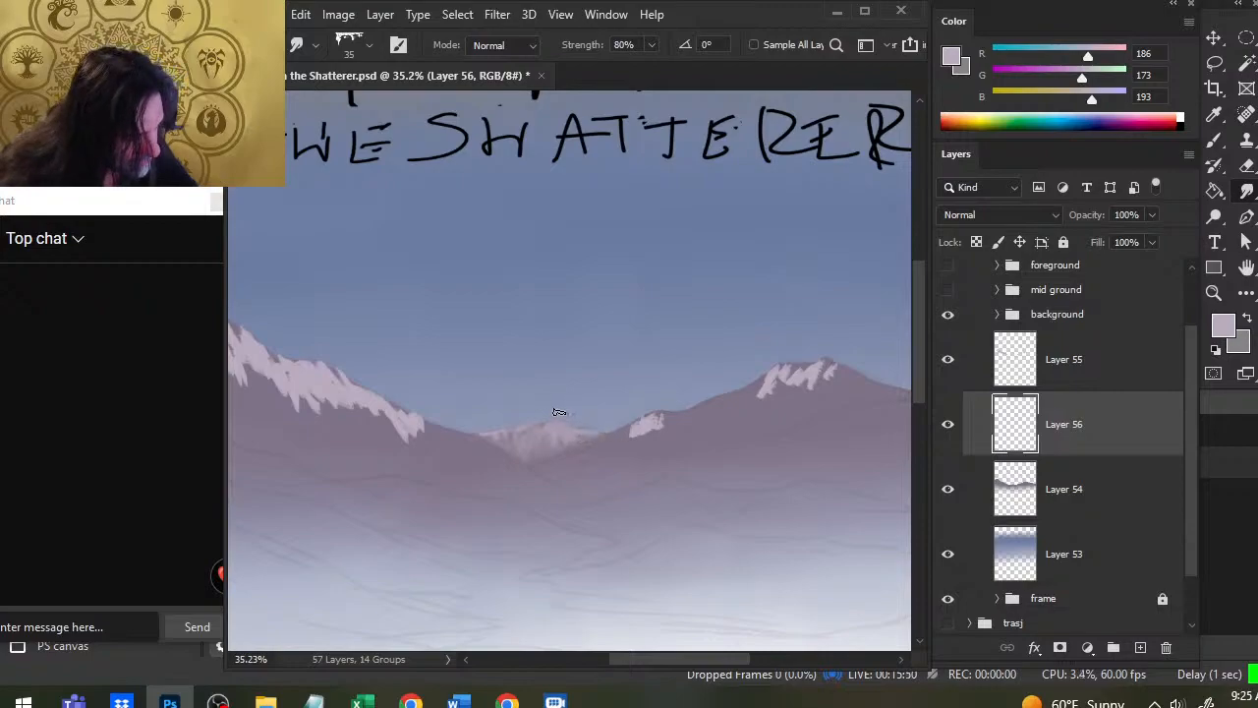
drag(484, 440, 485, 451)
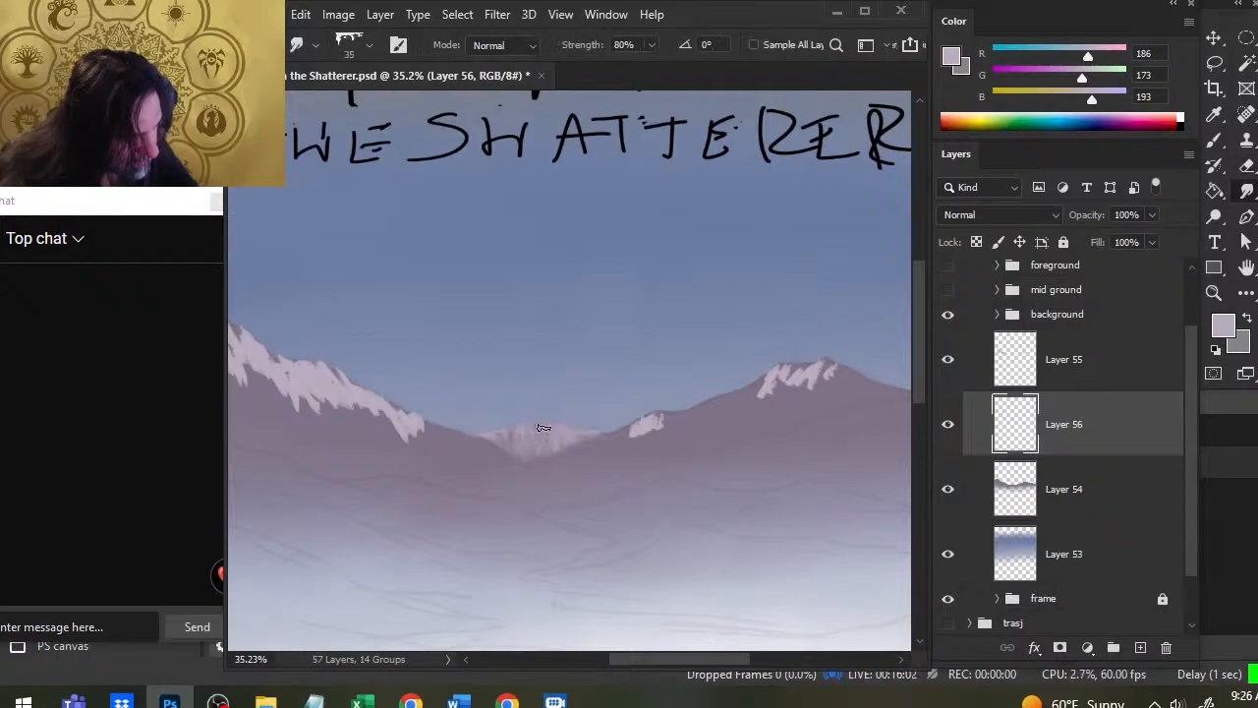
key(e)
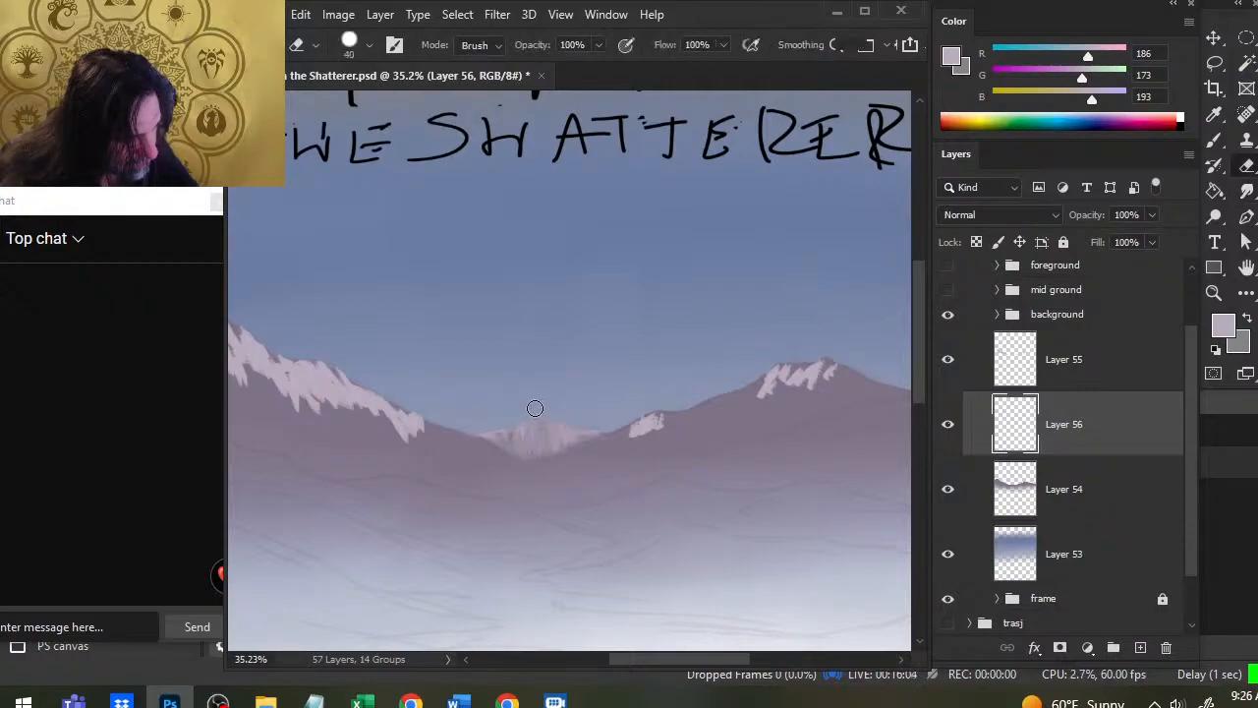
key(r)
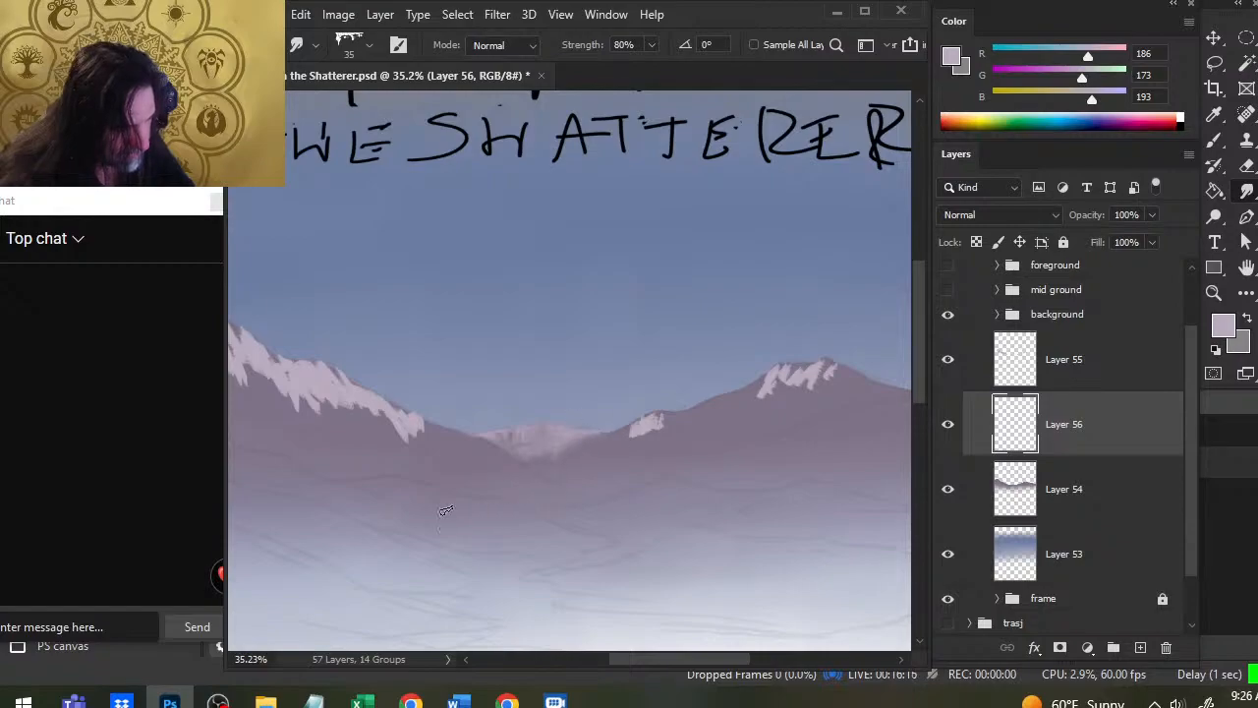
Step: On Layer 55, paint extra snow streaks below the left mountain's highlight with a 25 px brush at 100% opacity
click(1075, 372)
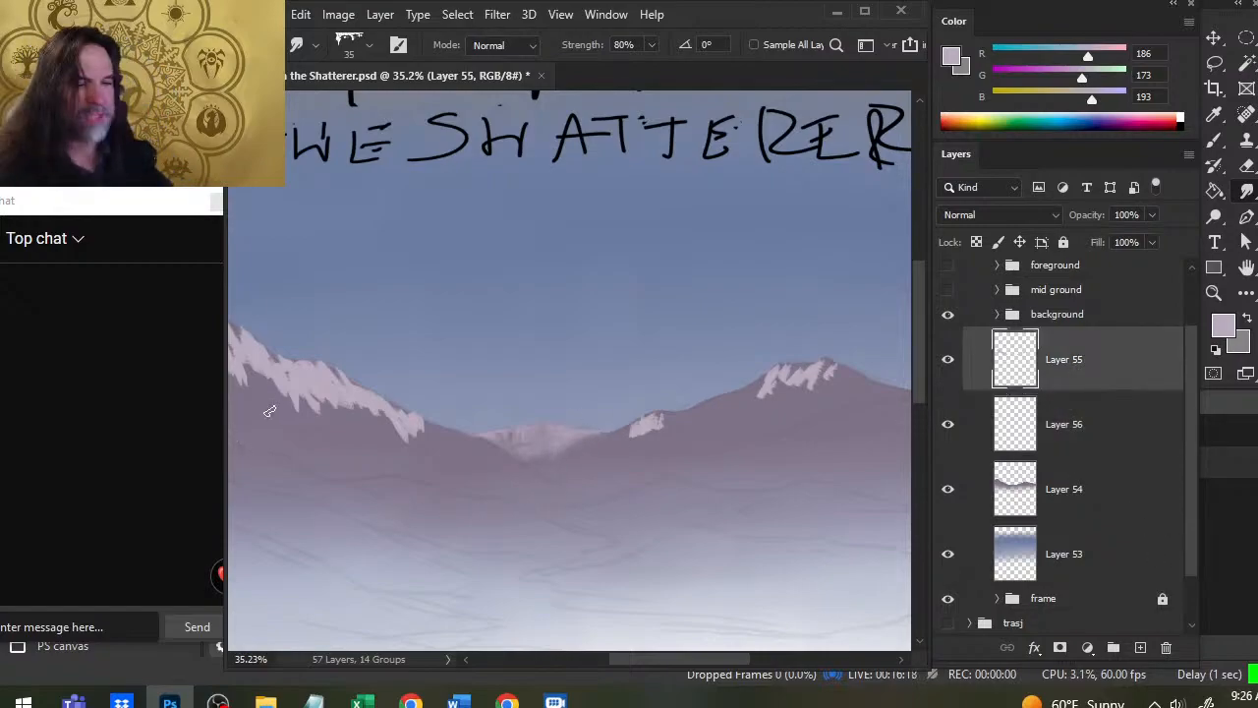
key(b)
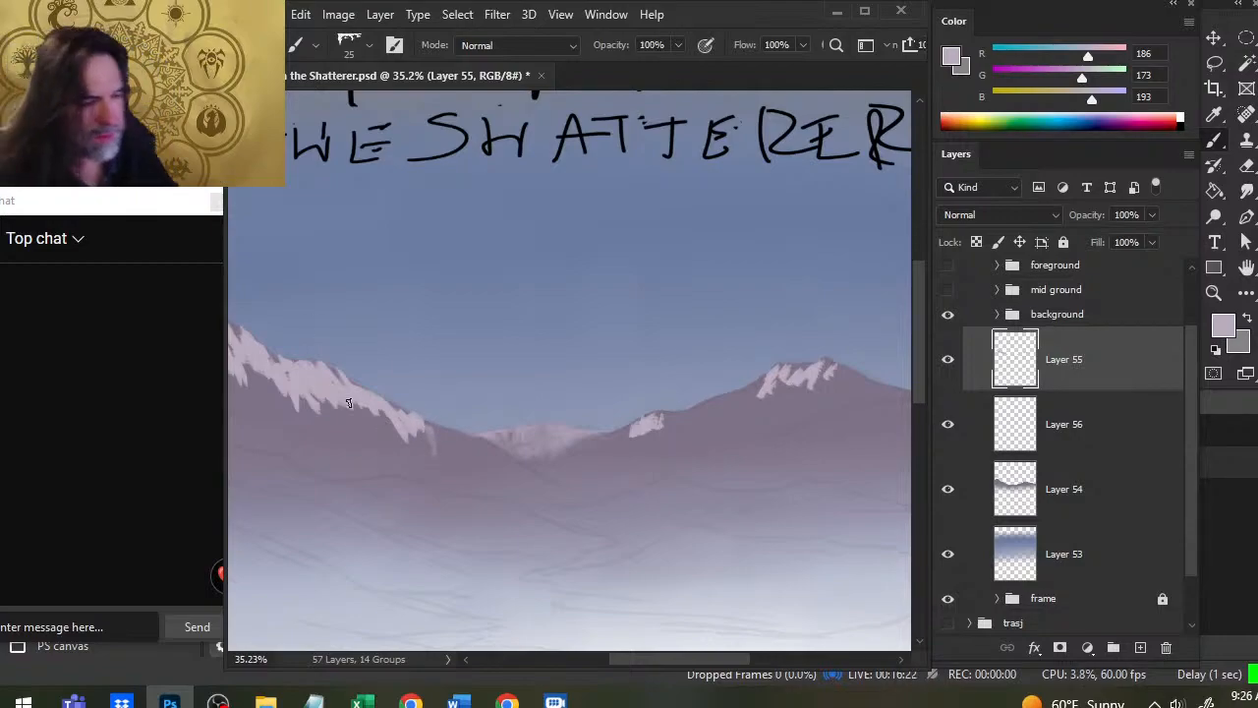
drag(425, 426, 515, 495)
Step: Smudge the left peak's highlight downhill into soft streaks with a 45 px smudge brush at 100% strength
key(r)
key(b)
key(r)
key(7)
key(8)
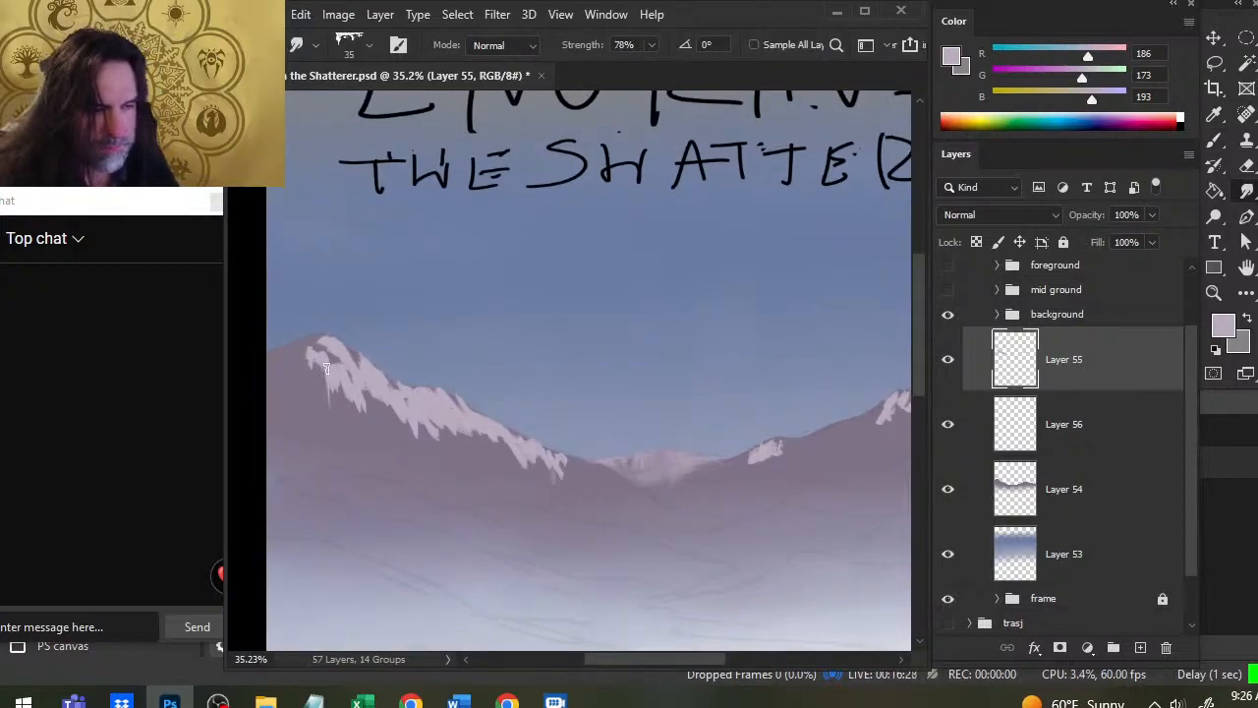
key(bracketright)
key(bracketright)
mouse_move(339, 374)
mouse_down()
mouse_move(350, 407)
mouse_move(364, 379)
mouse_move(358, 409)
mouse_move(354, 380)
mouse_move(349, 388)
mouse_up()
key(8)
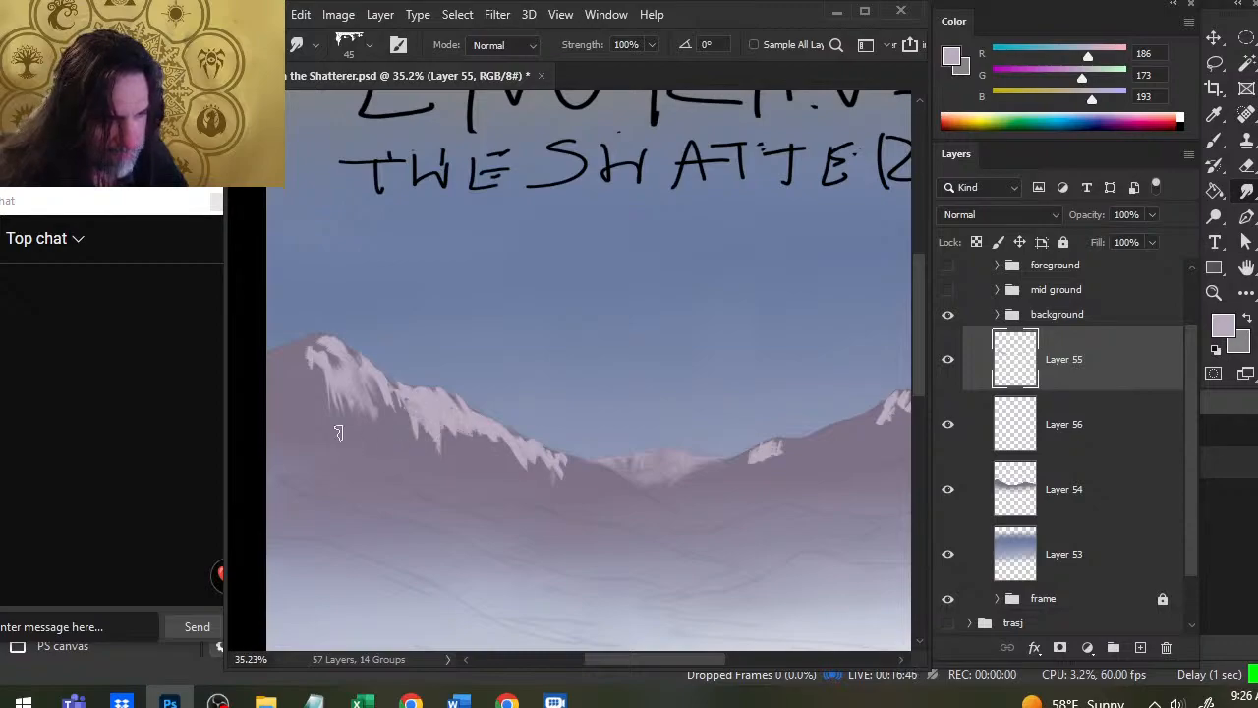
mouse_move(365, 381)
mouse_down()
mouse_move(744, 259)
mouse_move(792, 266)
mouse_up()
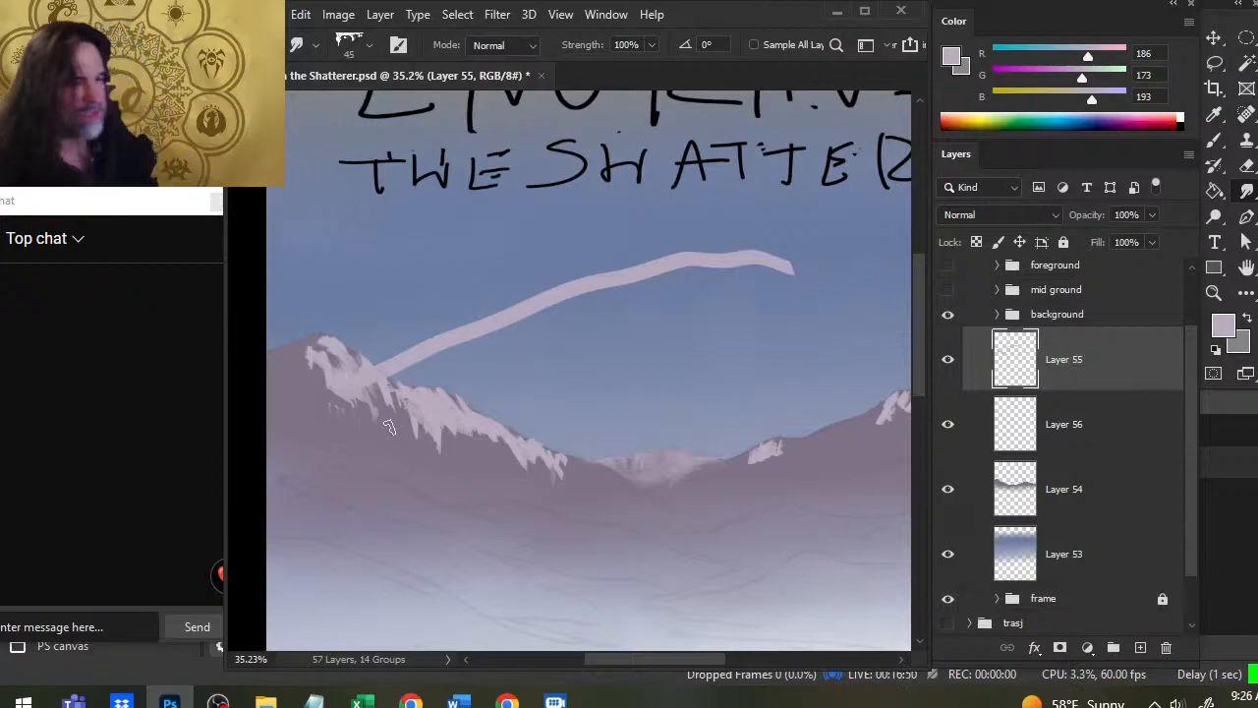
key(ctrl+z)
drag(392, 295, 674, 285)
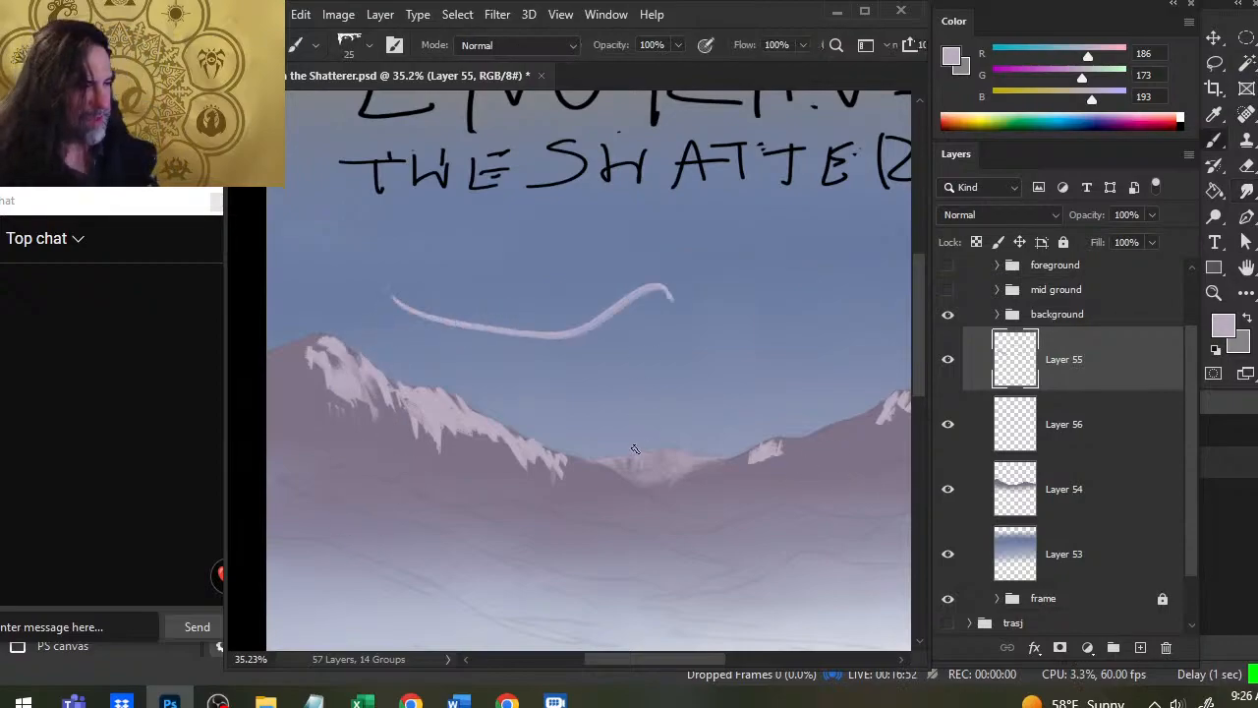
key(ctrl+z)
key(r)
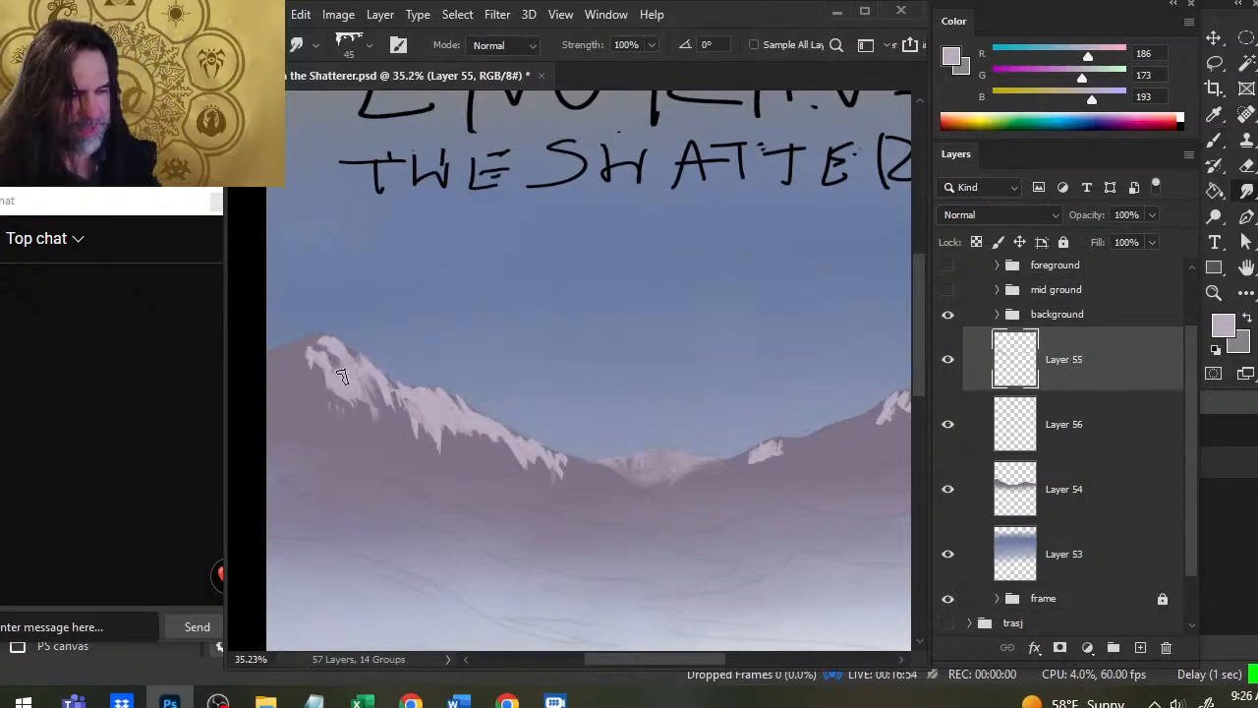
drag(346, 365, 890, 293)
key(ctrl+z)
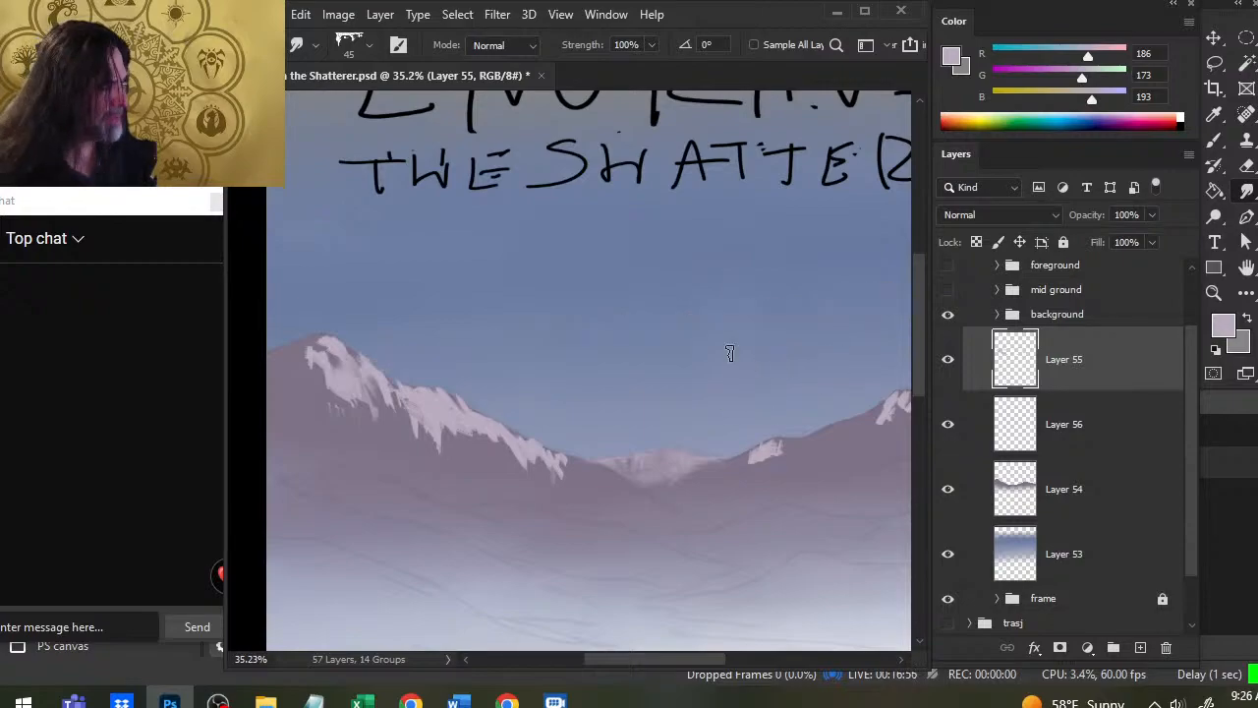
Step: Pull the left peak's highlight into separate streaks down its slope with the Smudge tool, and enlarge the smudge brush to 100 px
mouse_move(345, 383)
mouse_down()
mouse_move(344, 414)
mouse_move(363, 399)
mouse_move(375, 427)
mouse_move(413, 385)
mouse_move(385, 405)
mouse_move(379, 391)
mouse_move(387, 437)
mouse_up()
drag(389, 393, 413, 425)
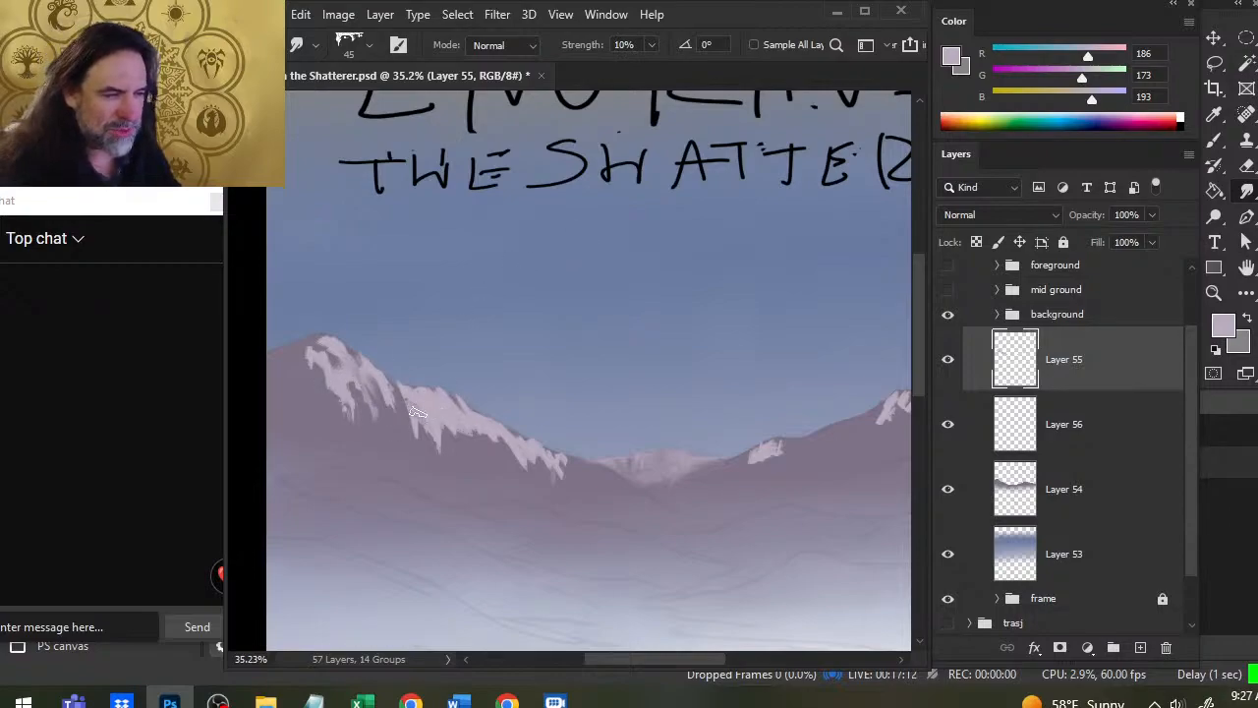
key(bracketright)
key(bracketright)
key(bracketright)
key(bracketright)
key(bracketright)
key(bracketright)
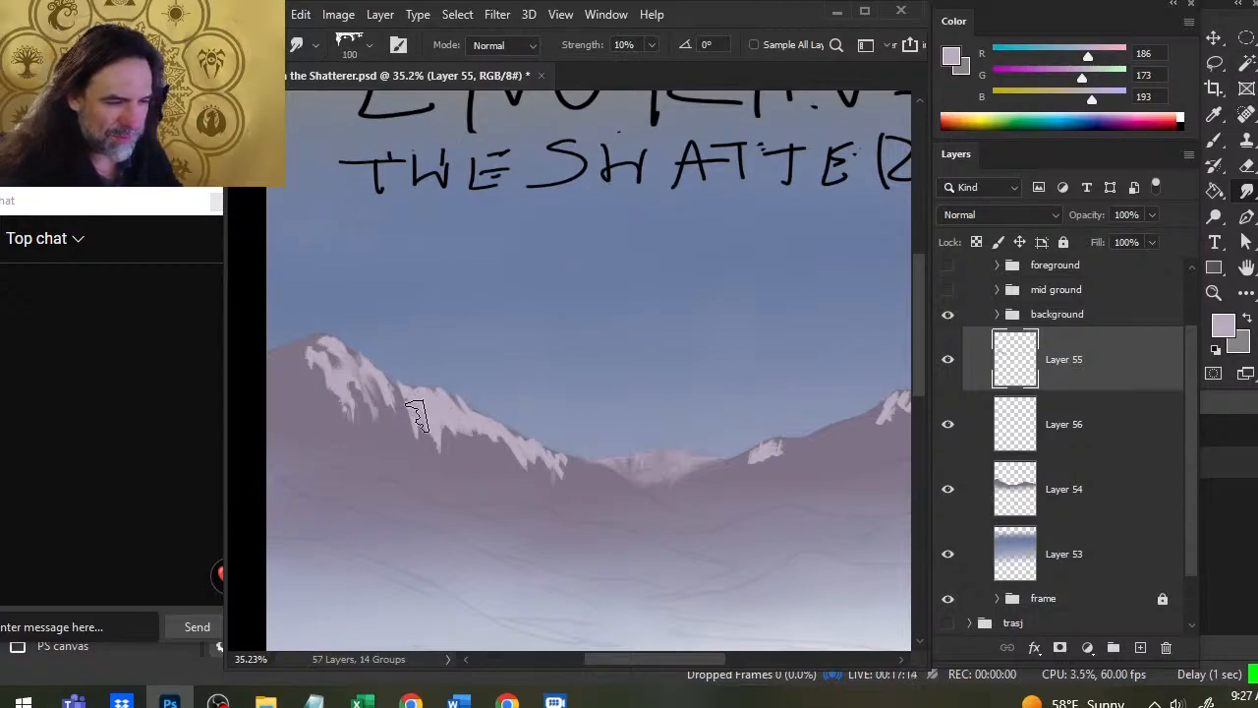
key(7)
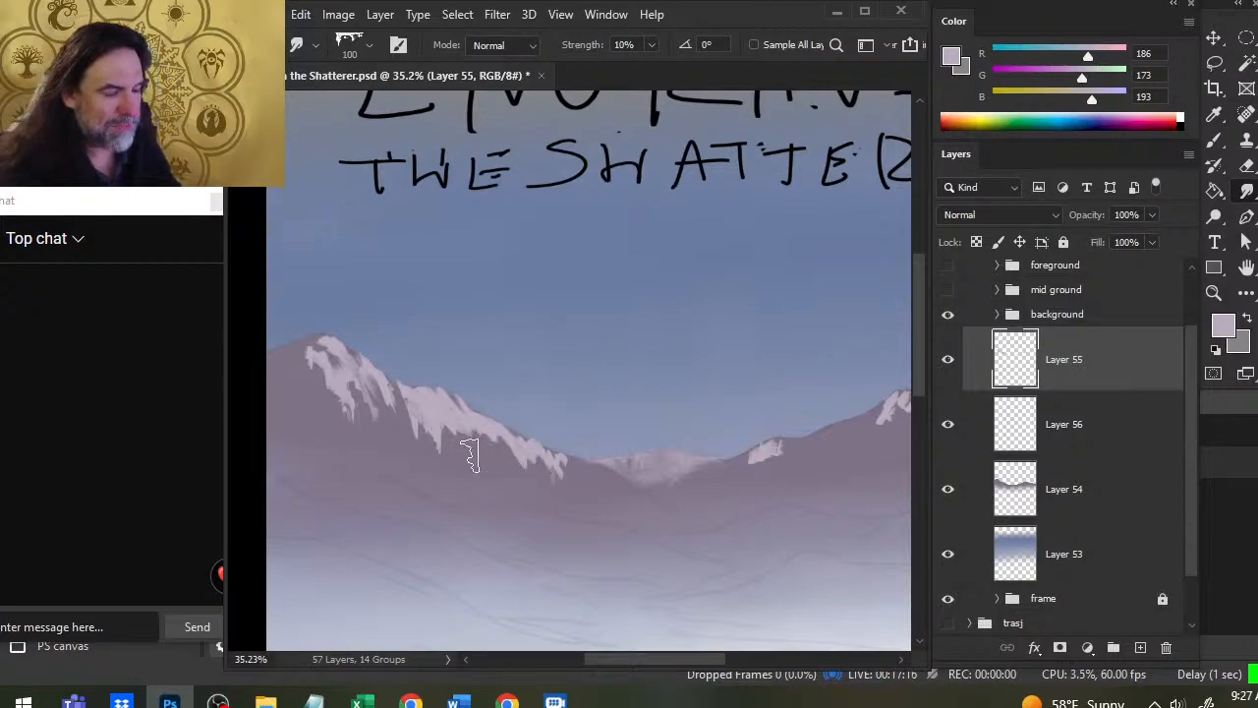
key(7)
key(5)
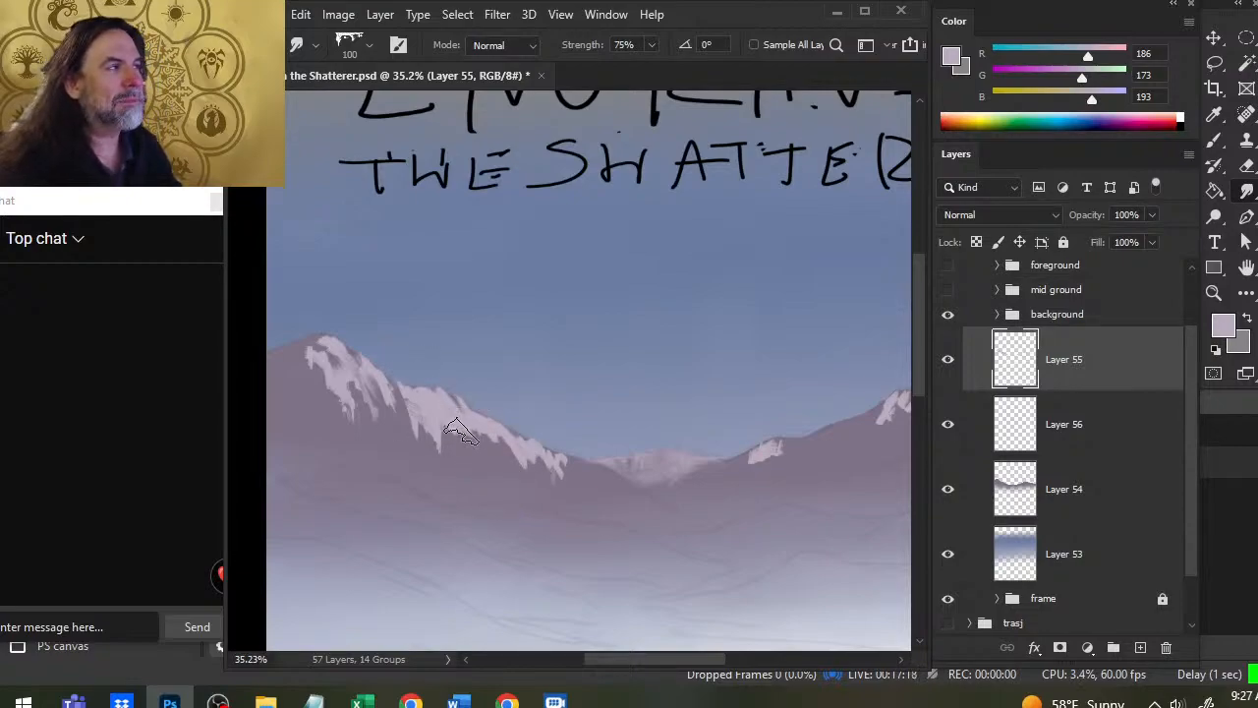
key(5)
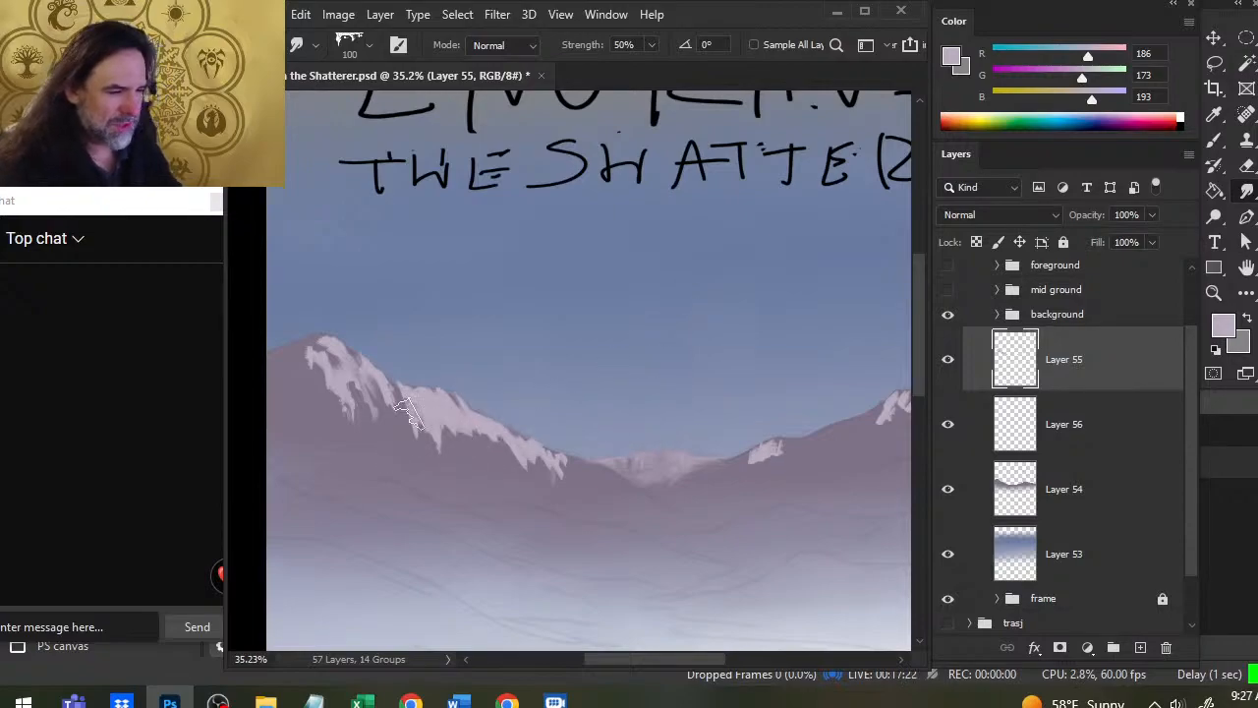
key(8)
drag(420, 411, 496, 372)
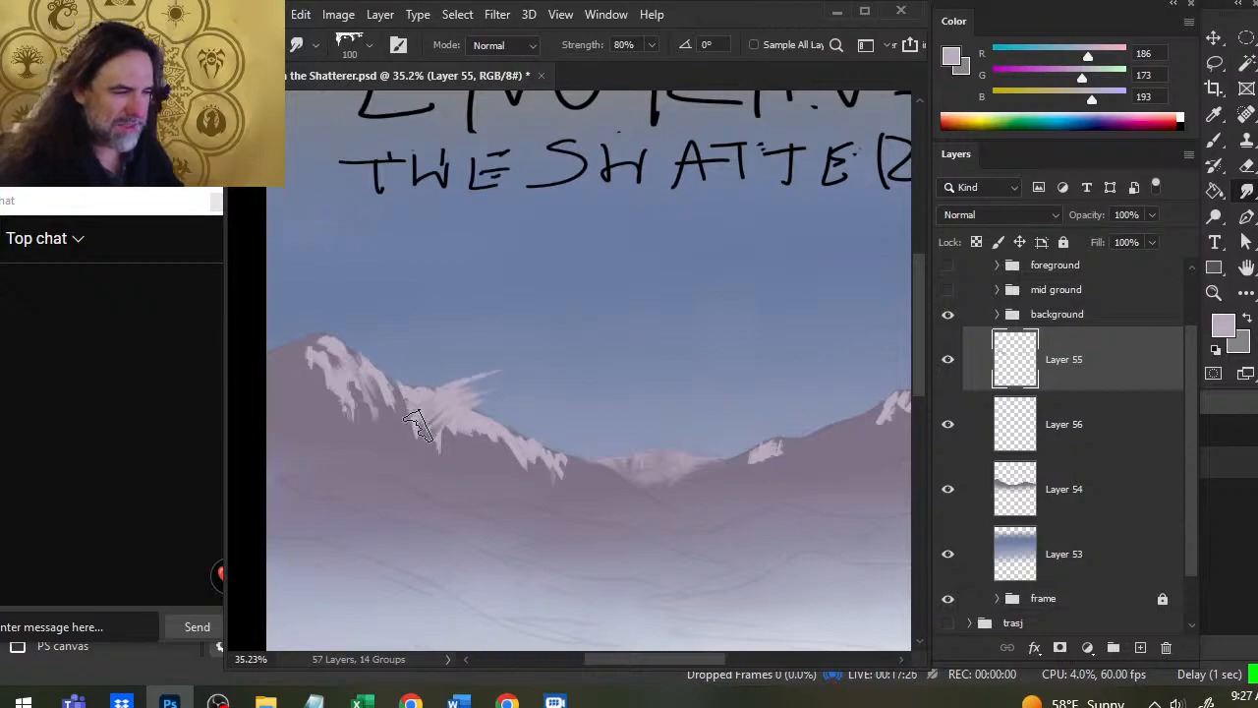
key(ctrl+z)
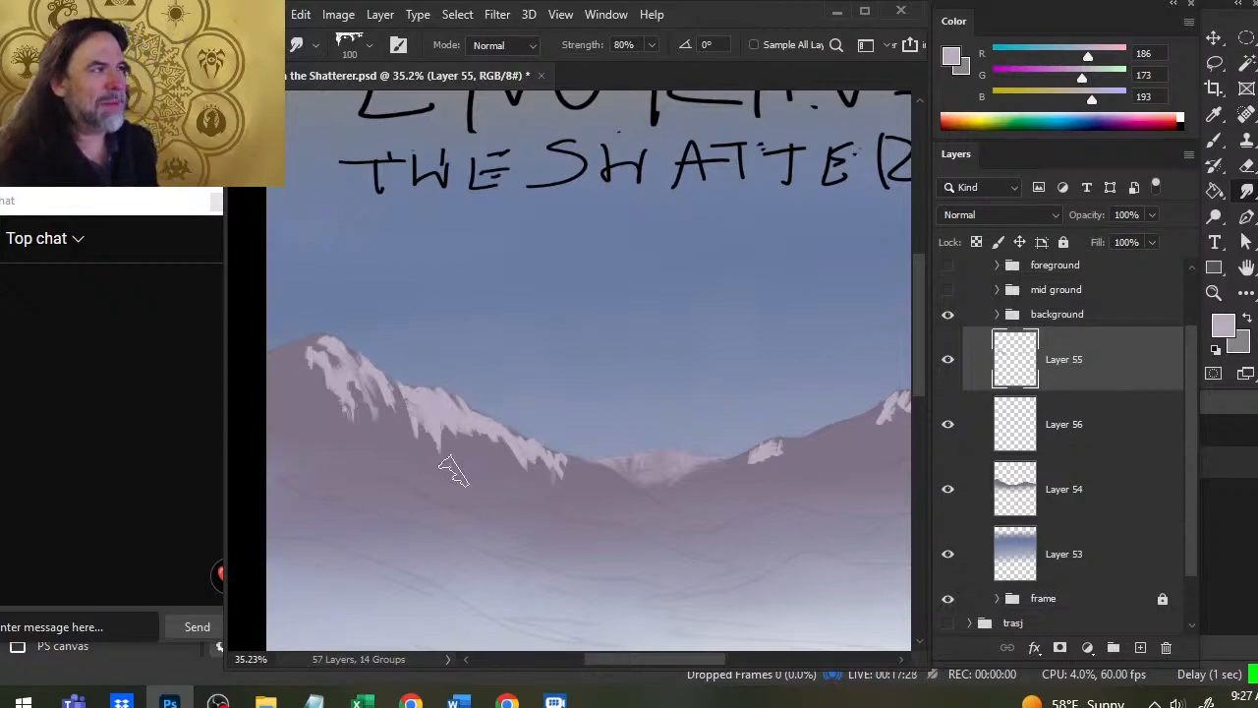
drag(429, 413, 826, 225)
key(ctrl+z)
Step: Cut gaps into the left mountain's highlight with a textured 40 px eraser and smudge its lower streaks at 100 px and 100% strength
mouse_move(441, 421)
mouse_down()
mouse_move(514, 362)
mouse_move(497, 364)
mouse_up()
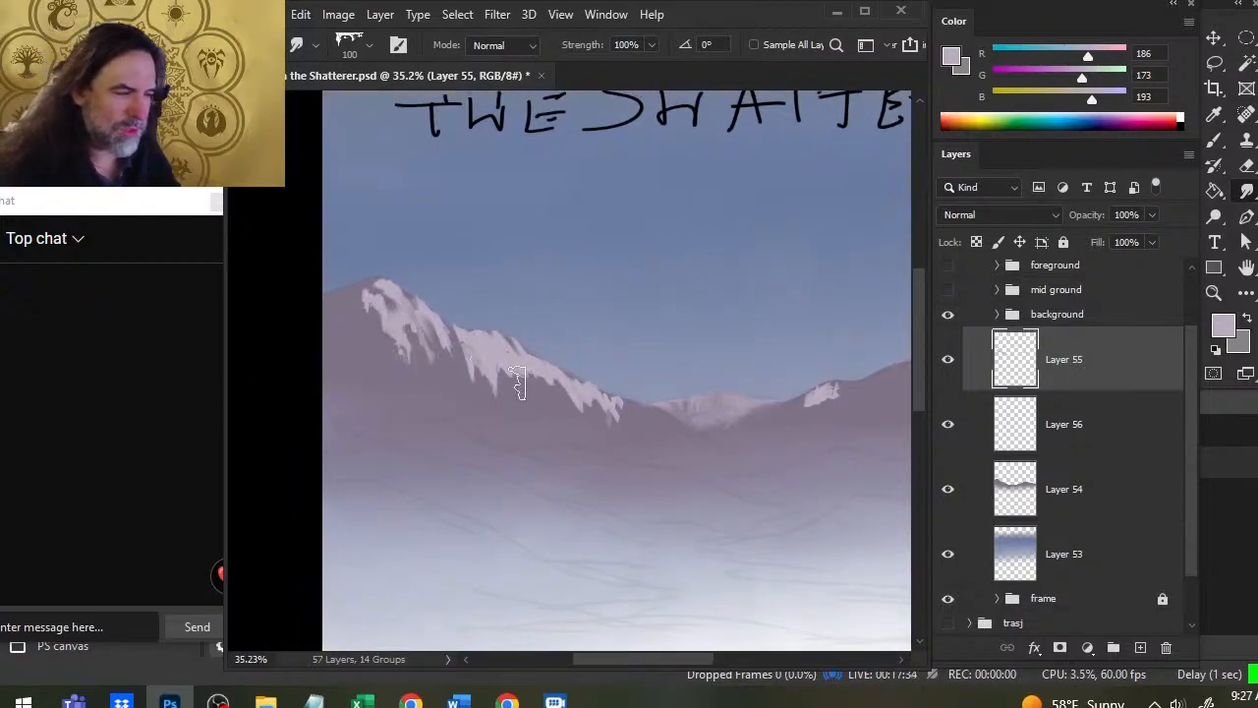
key(e)
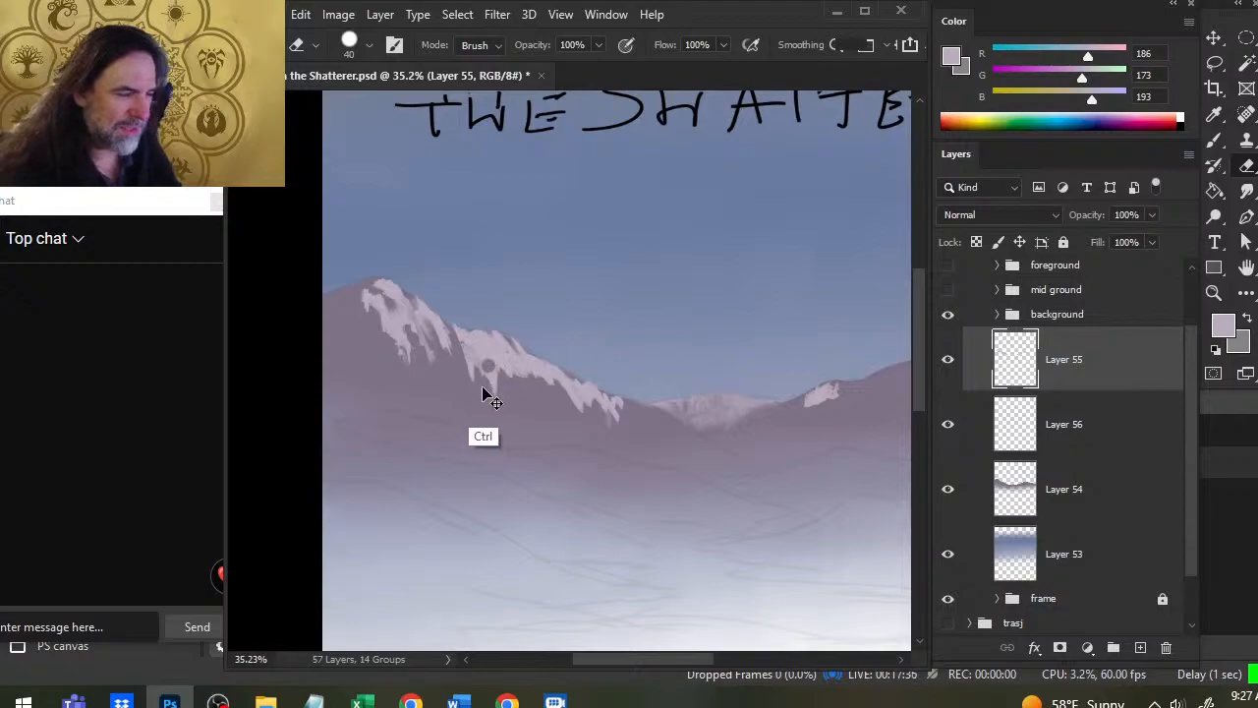
right_click(485, 373)
click(449, 480)
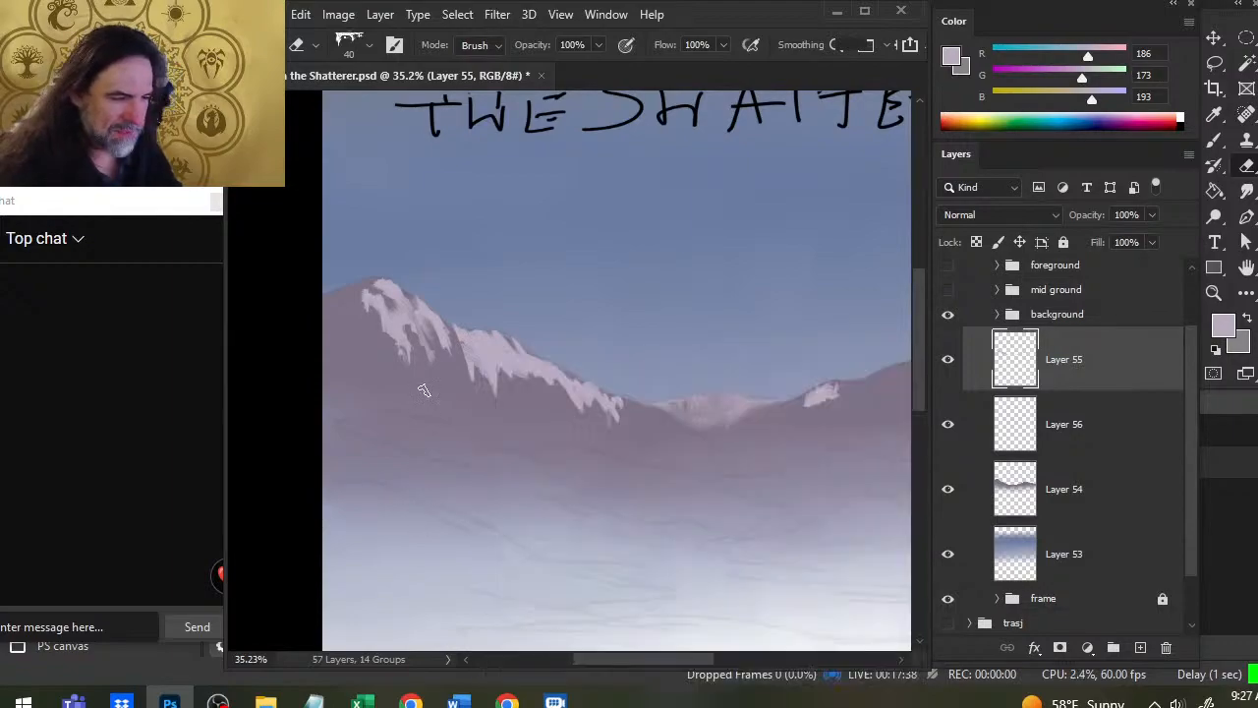
mouse_move(476, 348)
mouse_down()
mouse_move(520, 373)
mouse_move(557, 378)
mouse_up()
drag(397, 324, 403, 354)
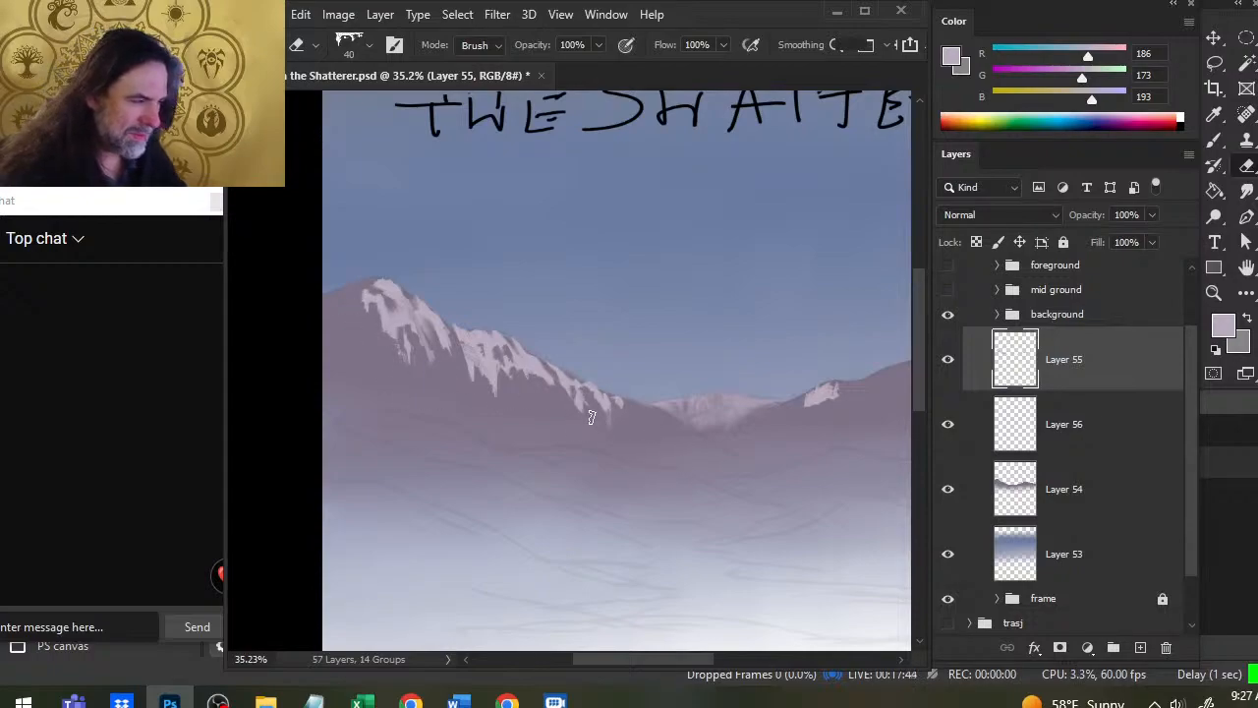
key(r)
mouse_move(507, 373)
mouse_down()
mouse_move(530, 411)
mouse_move(504, 390)
mouse_move(522, 394)
mouse_move(528, 377)
mouse_move(557, 404)
mouse_up()
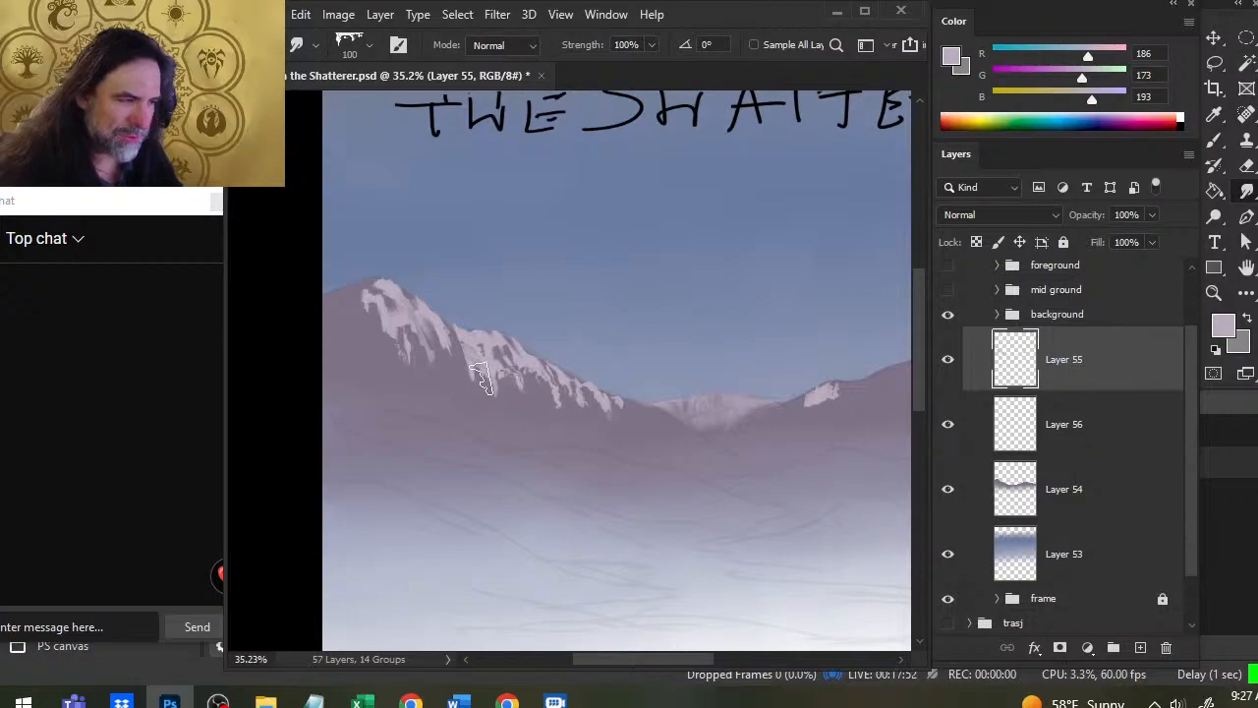
Step: Smudge the left mountain's snow into streaks down the lower ridge and across its peak, reducing the brush to 80 px at 100% strength
key(bracketleft)
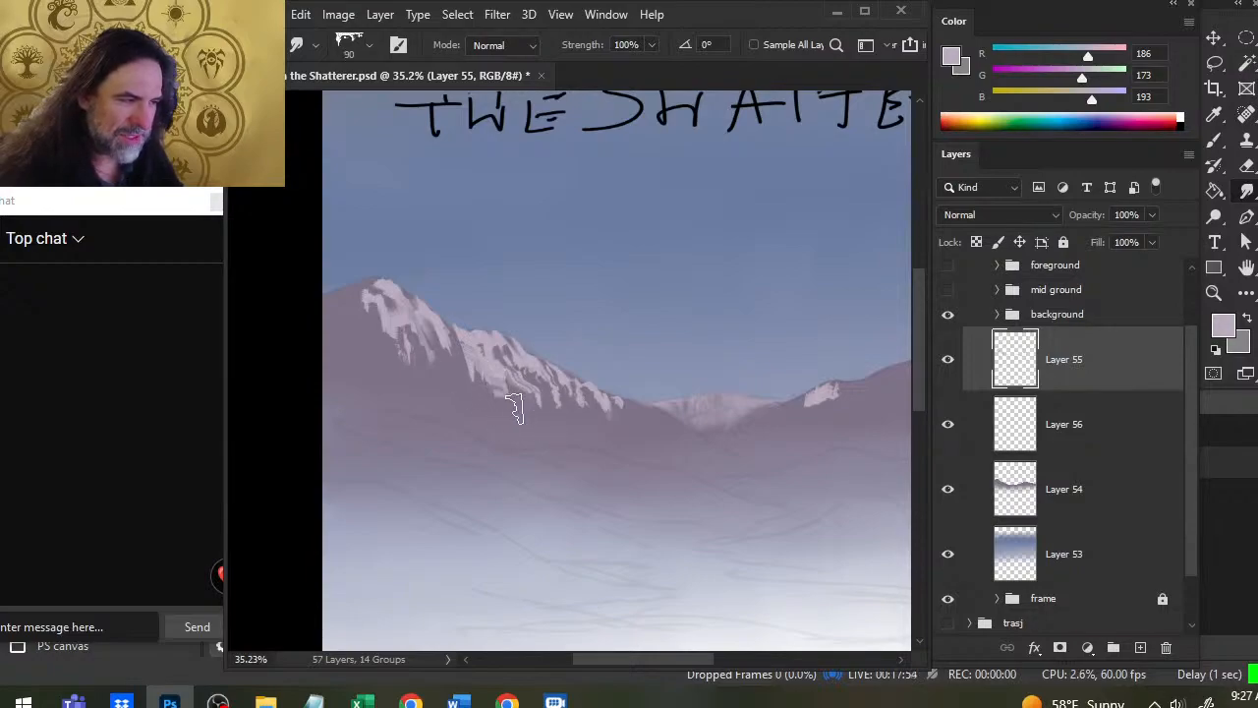
key(bracketleft)
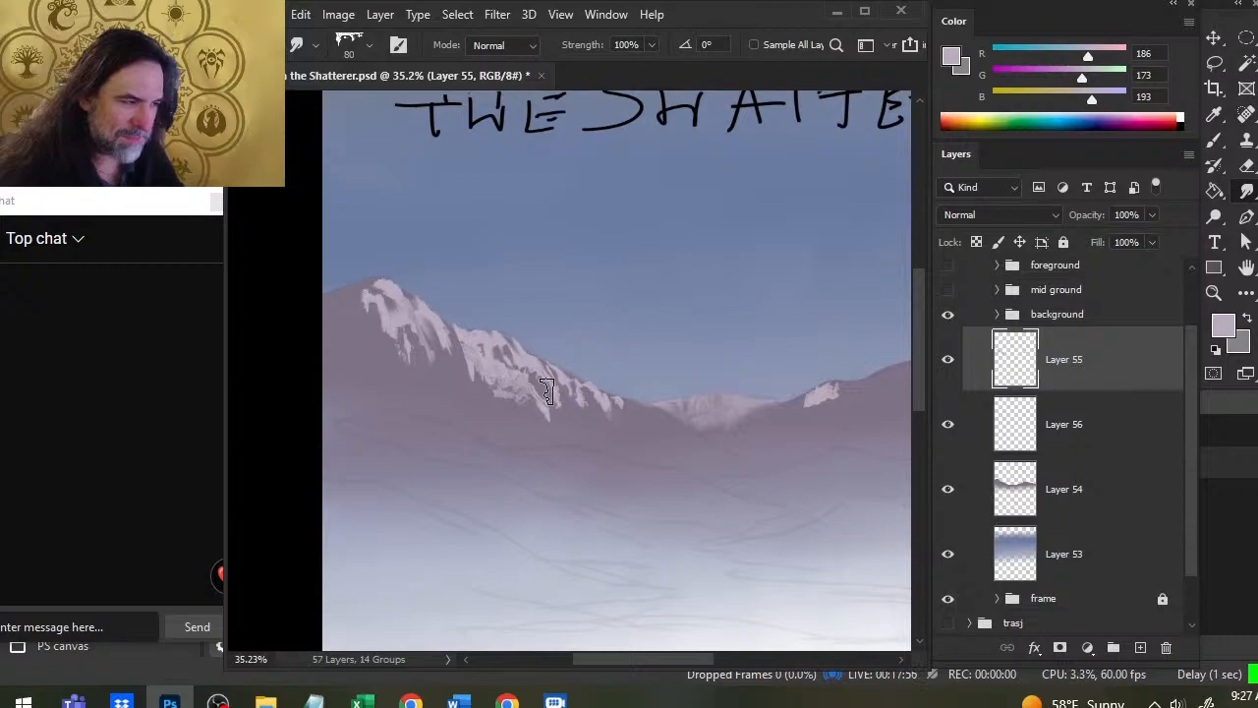
drag(589, 404, 600, 422)
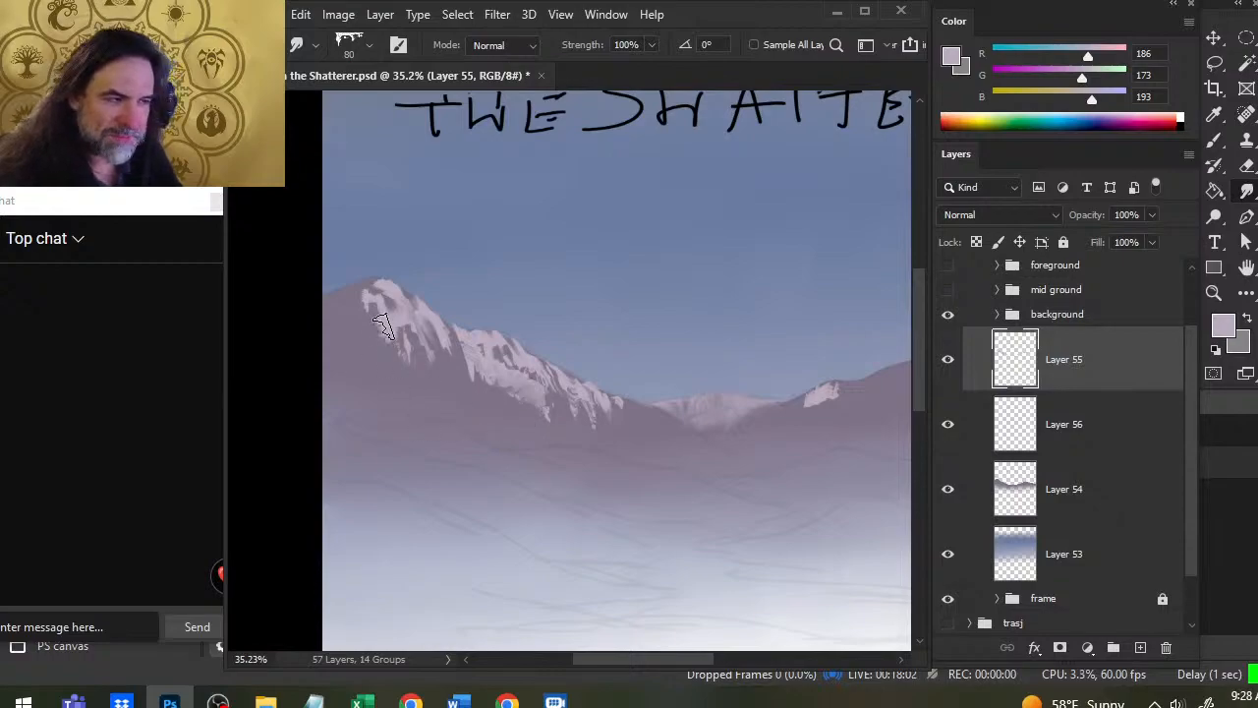
mouse_move(381, 339)
mouse_down()
mouse_move(371, 374)
mouse_move(356, 367)
mouse_move(434, 369)
mouse_move(429, 337)
mouse_move(421, 389)
mouse_move(398, 336)
mouse_move(407, 370)
mouse_move(423, 375)
mouse_move(414, 339)
mouse_move(437, 350)
mouse_move(450, 373)
mouse_move(390, 366)
mouse_move(417, 344)
mouse_up()
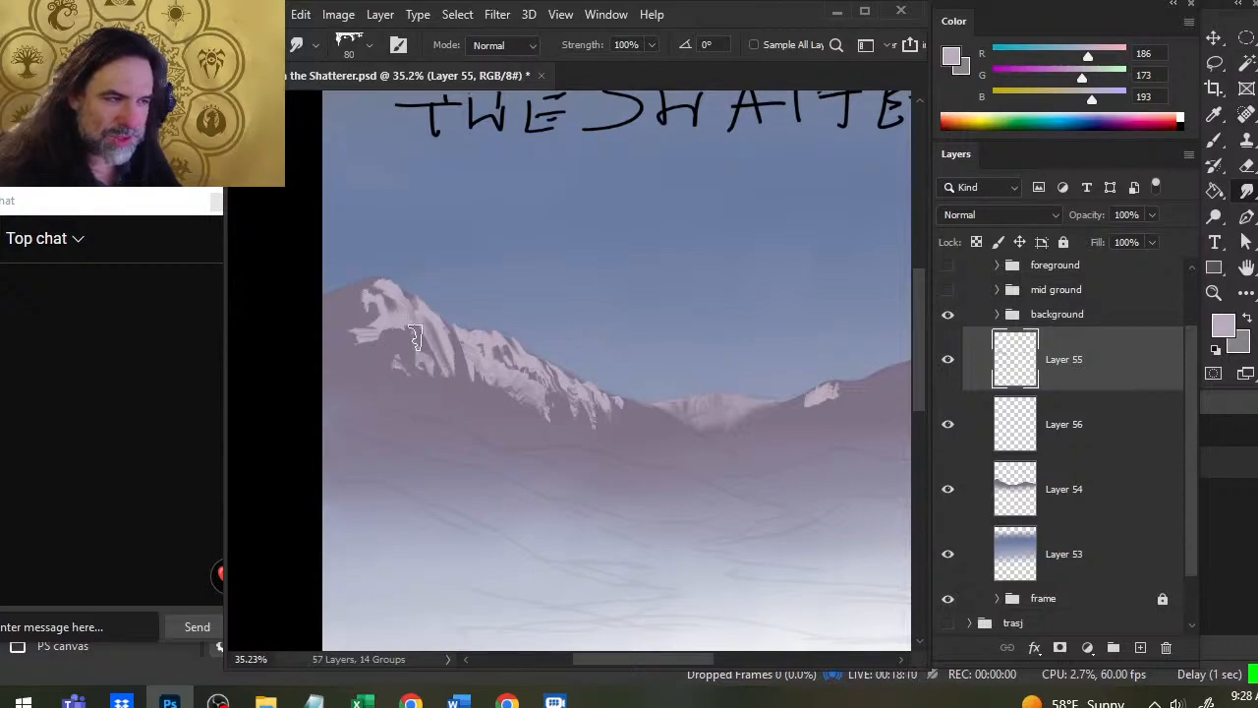
Step: Erase thin gaps between the snow streaks below the left peak and smudge them with a 35 px brush
key(bracketleft)
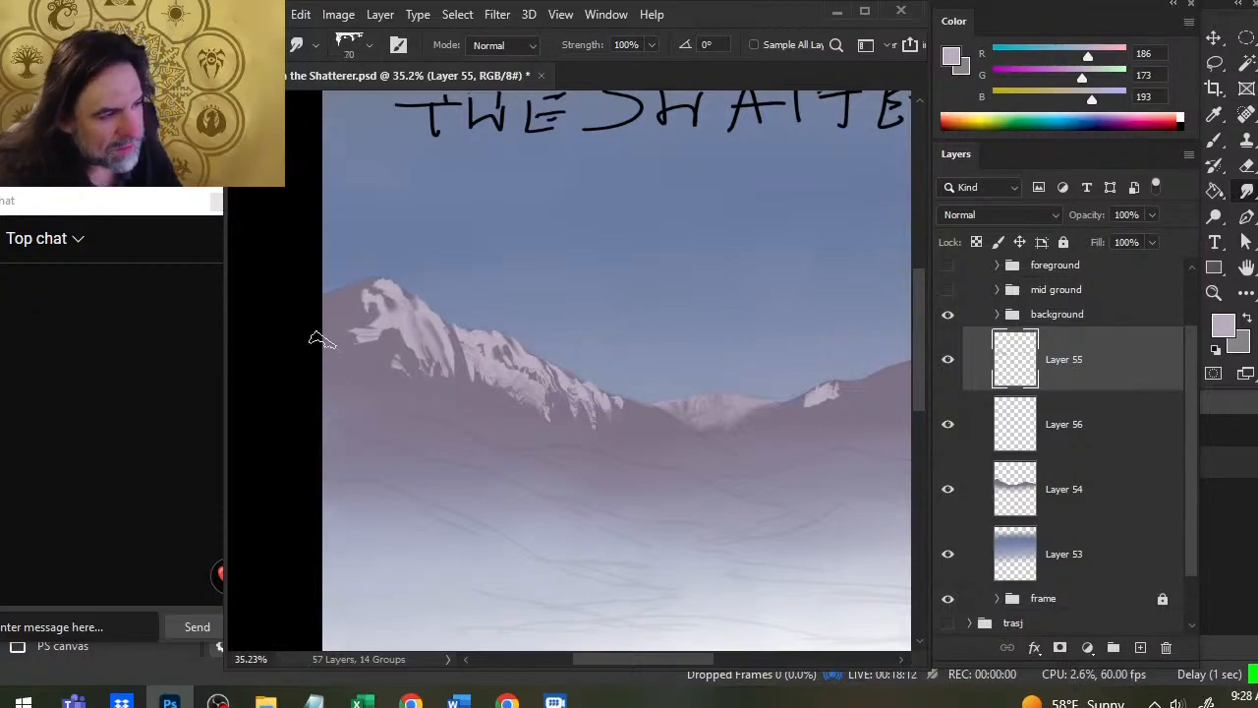
key(e)
drag(420, 333, 453, 384)
key(r)
key(e)
key(r)
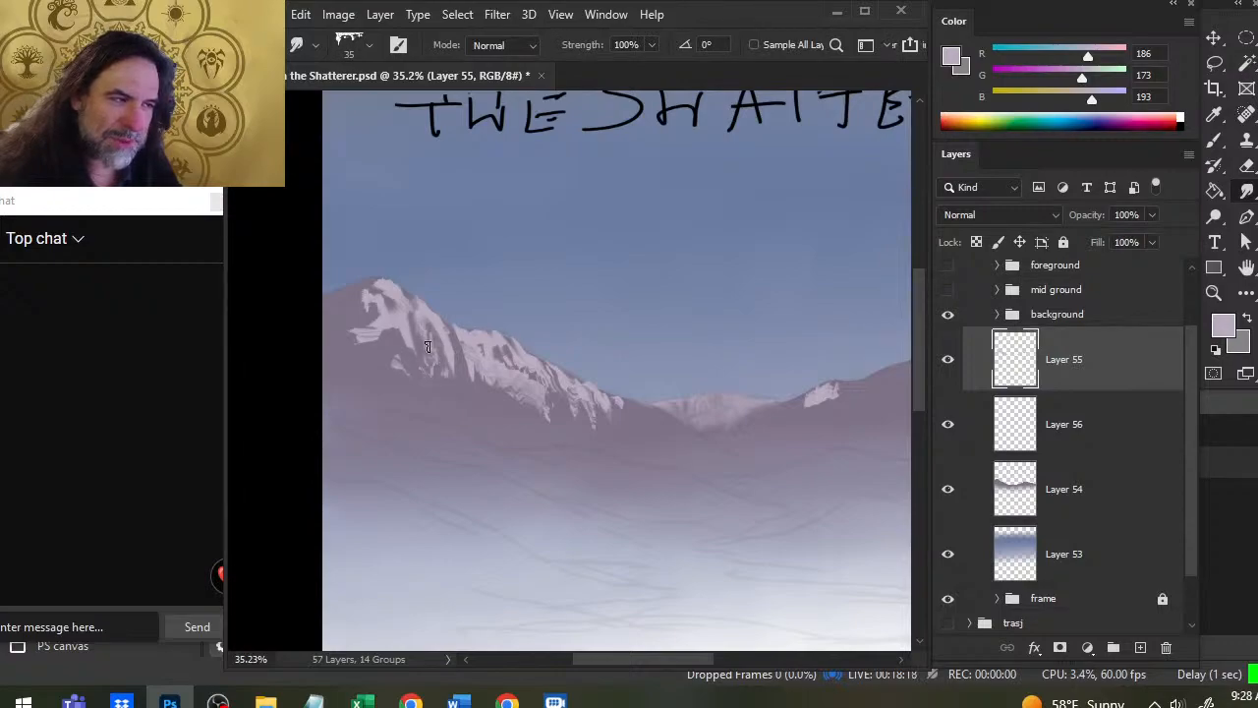
Step: Smudge the left mountain's middle streaks downhill at 35 px and extend the snow along the lower ridge to the valley
mouse_move(436, 341)
mouse_down()
mouse_move(450, 369)
mouse_move(458, 349)
mouse_move(471, 355)
mouse_up()
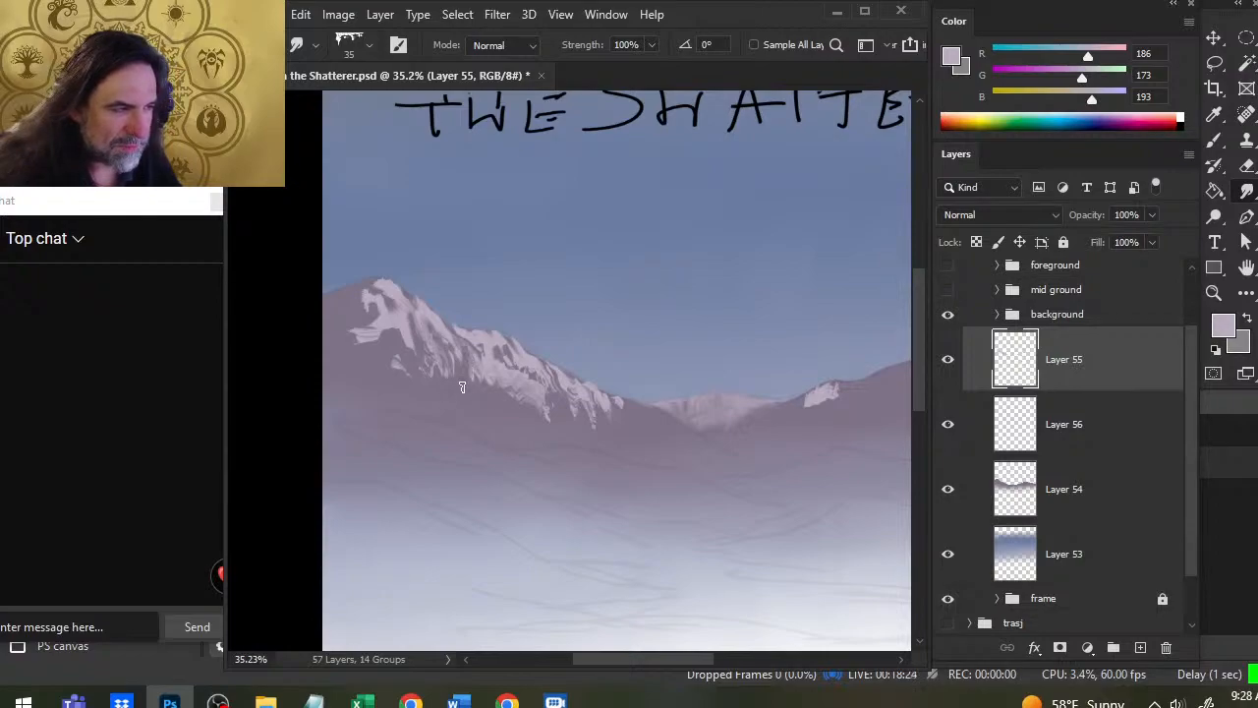
drag(475, 343, 515, 379)
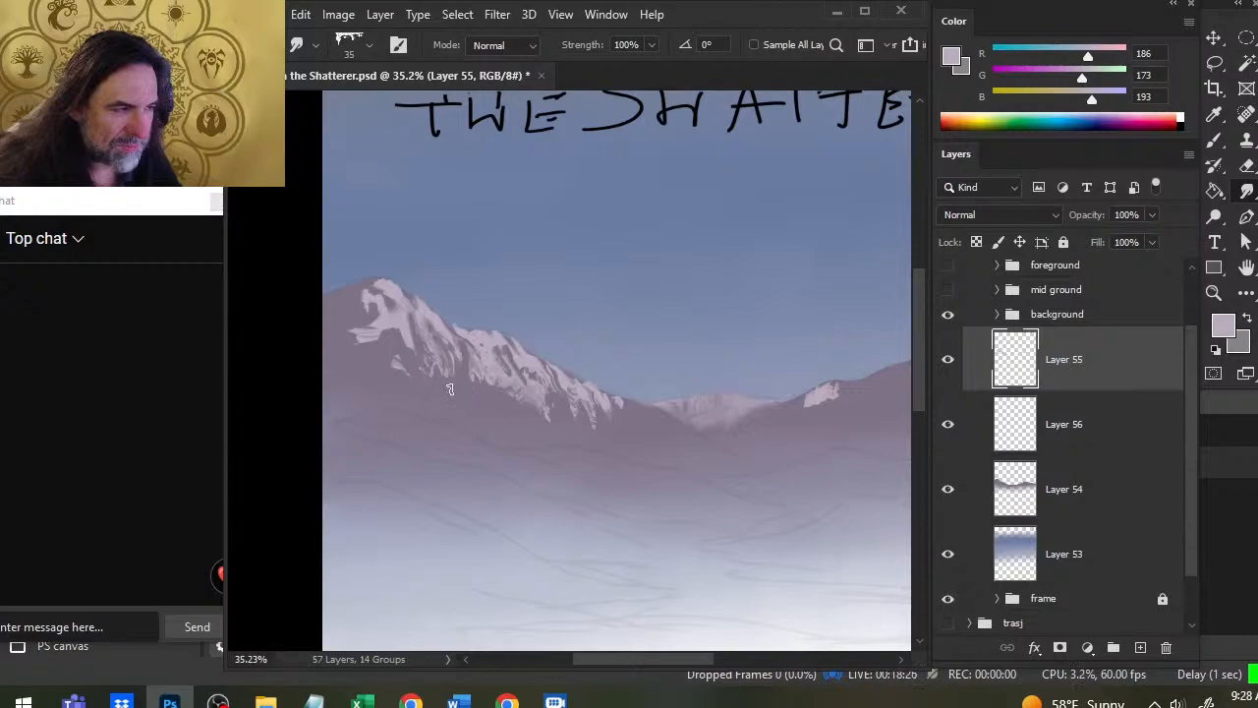
mouse_move(430, 340)
mouse_down()
mouse_move(466, 381)
mouse_move(434, 373)
mouse_move(486, 380)
mouse_up()
key(b)
key(r)
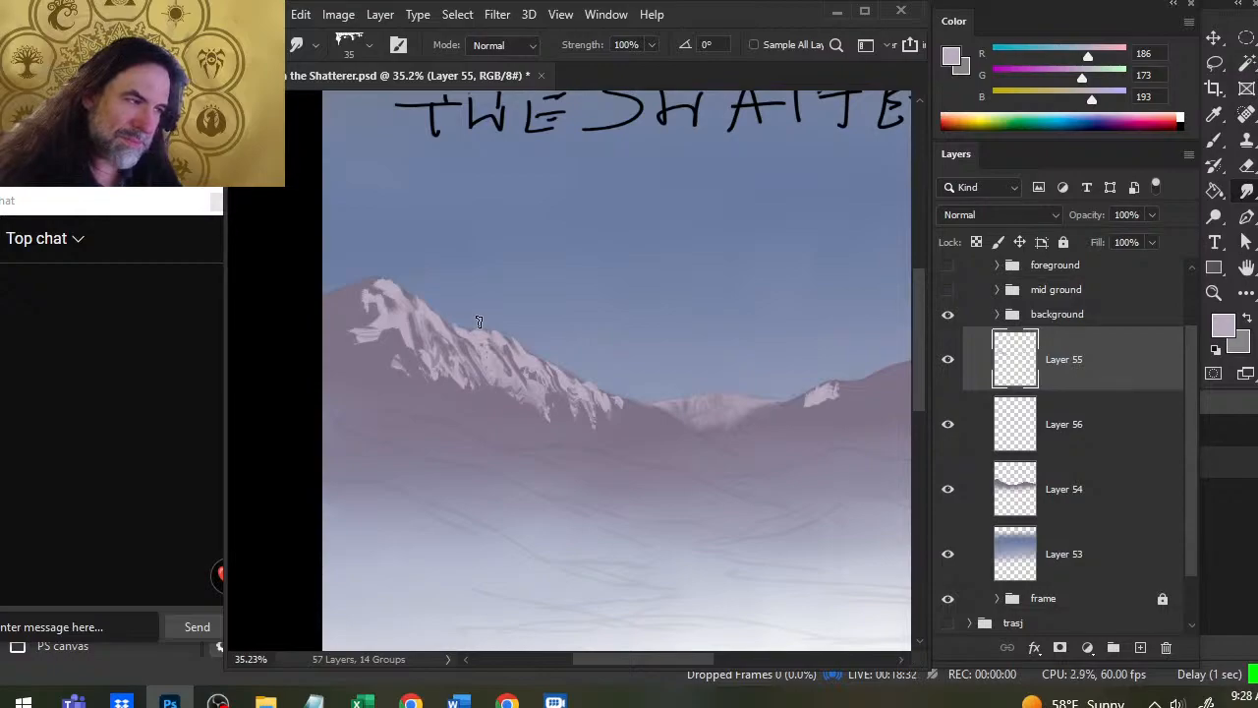
mouse_move(541, 382)
mouse_down()
mouse_move(557, 420)
mouse_move(545, 401)
mouse_move(602, 417)
mouse_move(604, 403)
mouse_move(678, 439)
mouse_up()
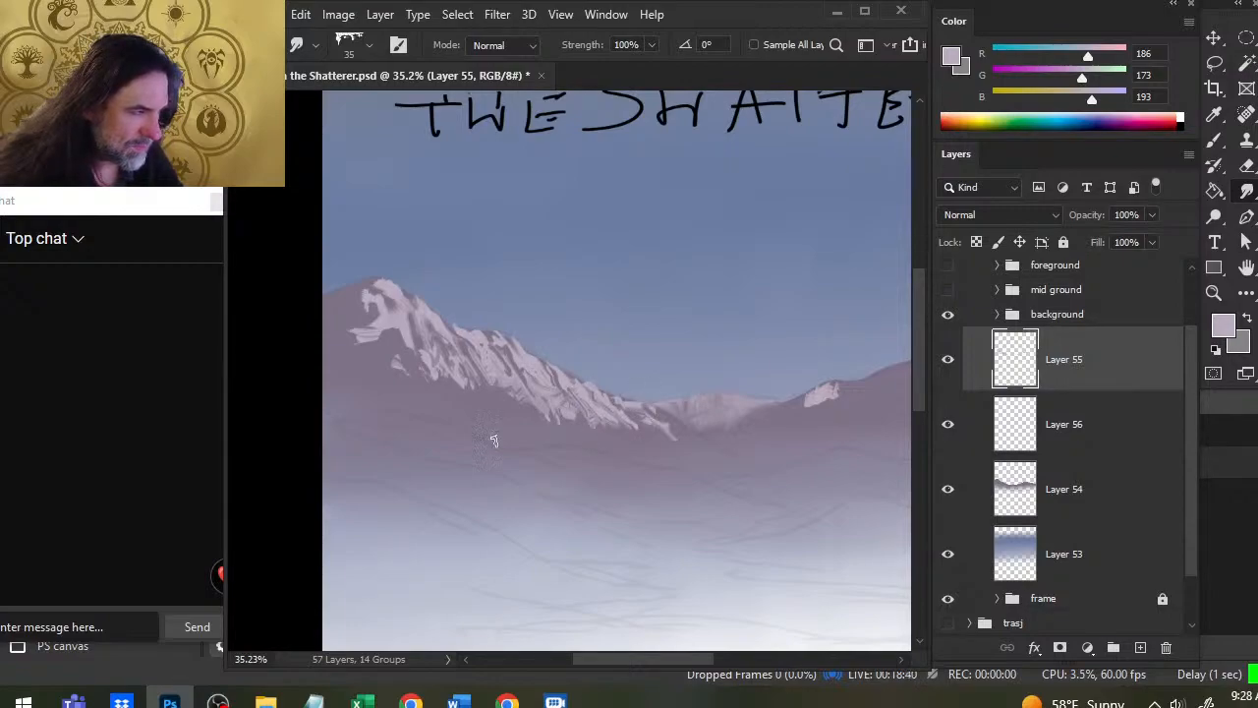
Step: Smudge the snow on the left peak's face into longer broken streaks, enlarging the smudge brush to 50 px
mouse_move(368, 332)
mouse_down()
mouse_move(402, 367)
mouse_move(377, 357)
mouse_move(381, 380)
mouse_up()
key(bracketright)
key(bracketright)
key(bracketright)
drag(387, 332, 399, 392)
mouse_move(355, 344)
mouse_down()
mouse_move(379, 351)
mouse_move(400, 382)
mouse_up()
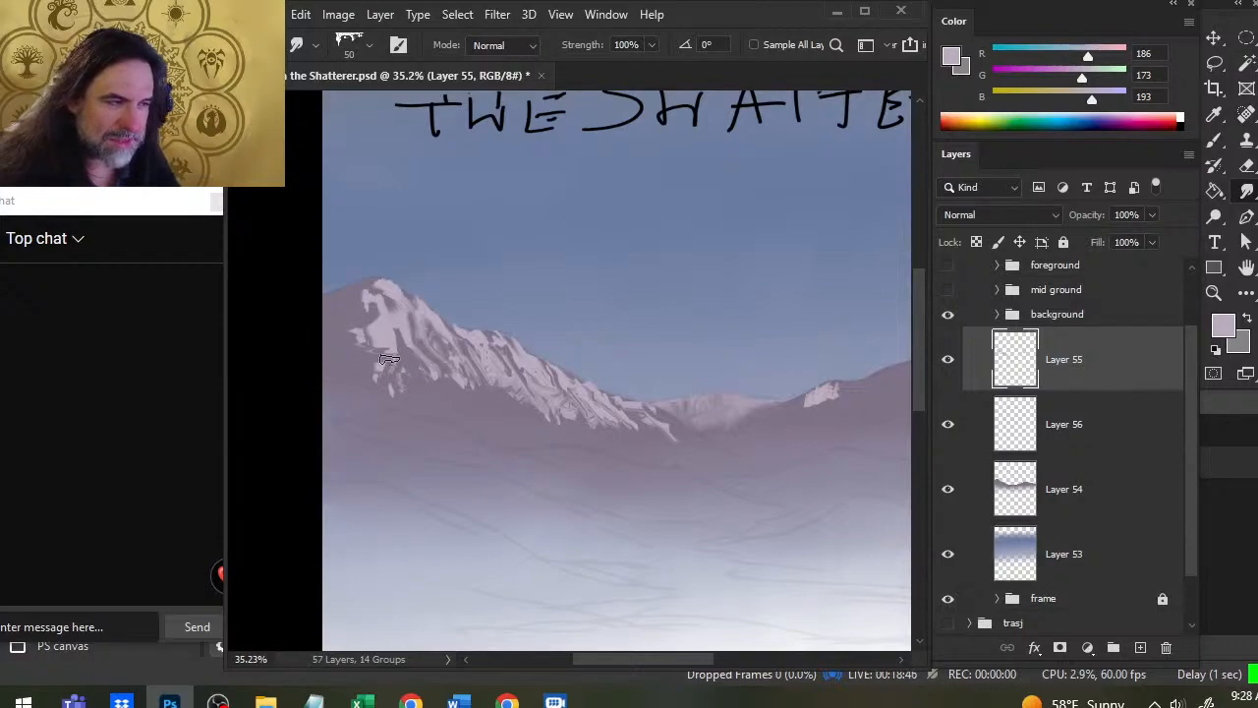
mouse_move(427, 320)
mouse_down()
mouse_move(440, 373)
mouse_move(499, 381)
mouse_up()
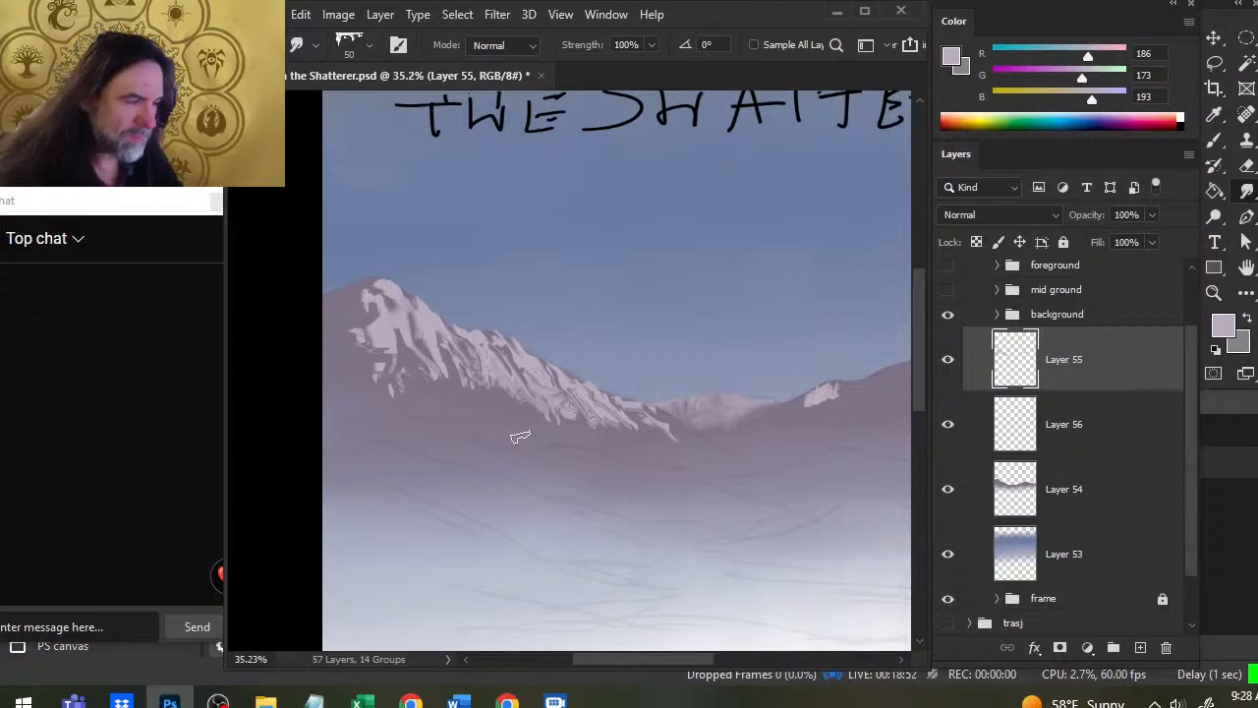
key(3)
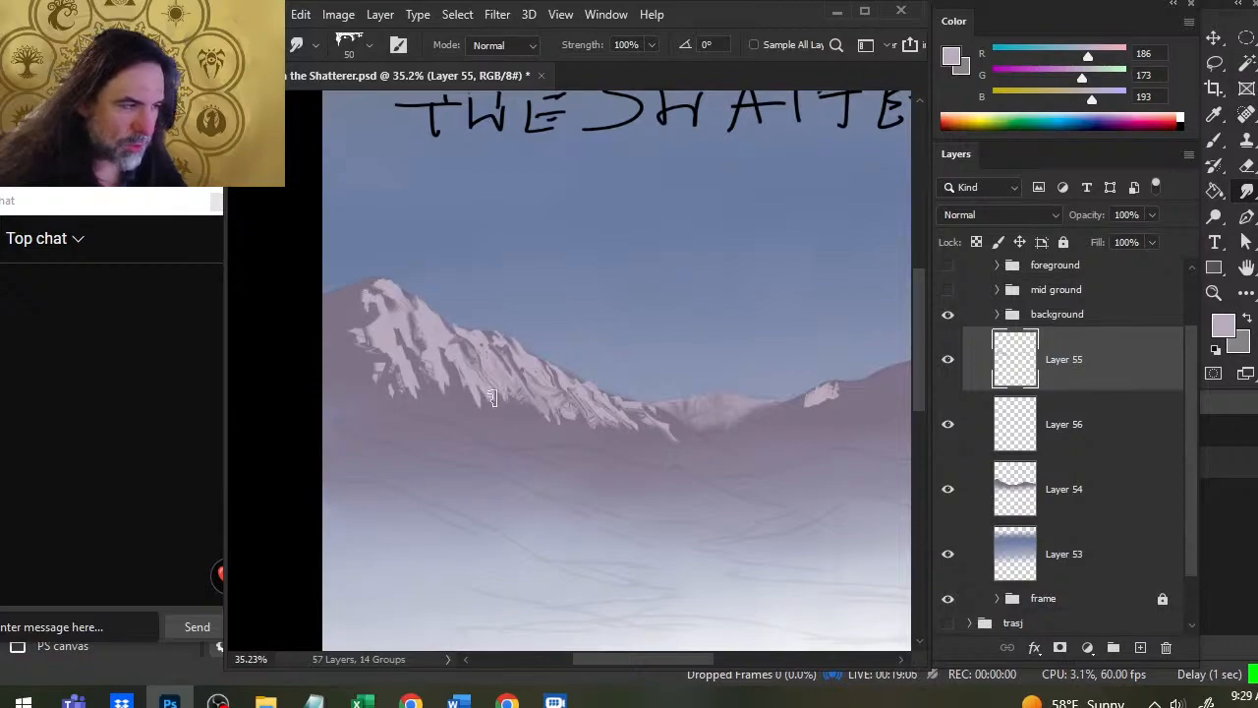
Step: Break up the lower ridge's snow with the eraser and smudge it into diagonal streaks at 35 px
key(bracketleft)
key(bracketleft)
key(bracketleft)
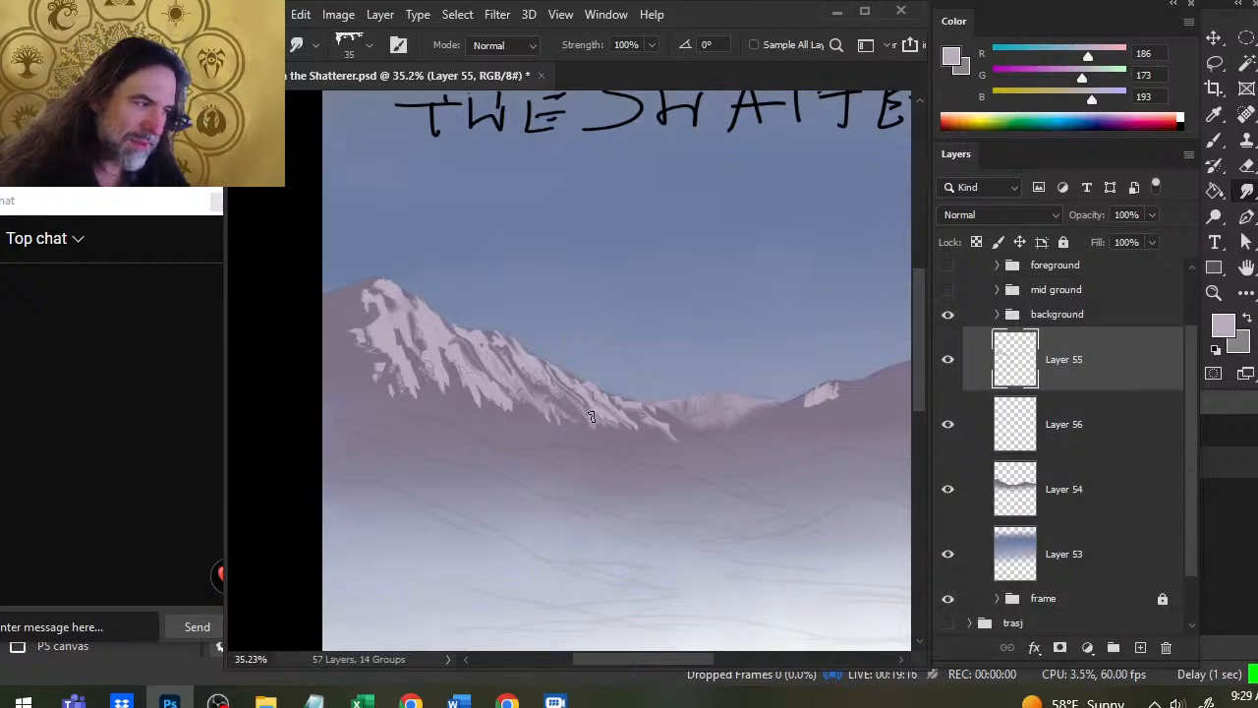
key(e)
drag(561, 387, 610, 425)
key(r)
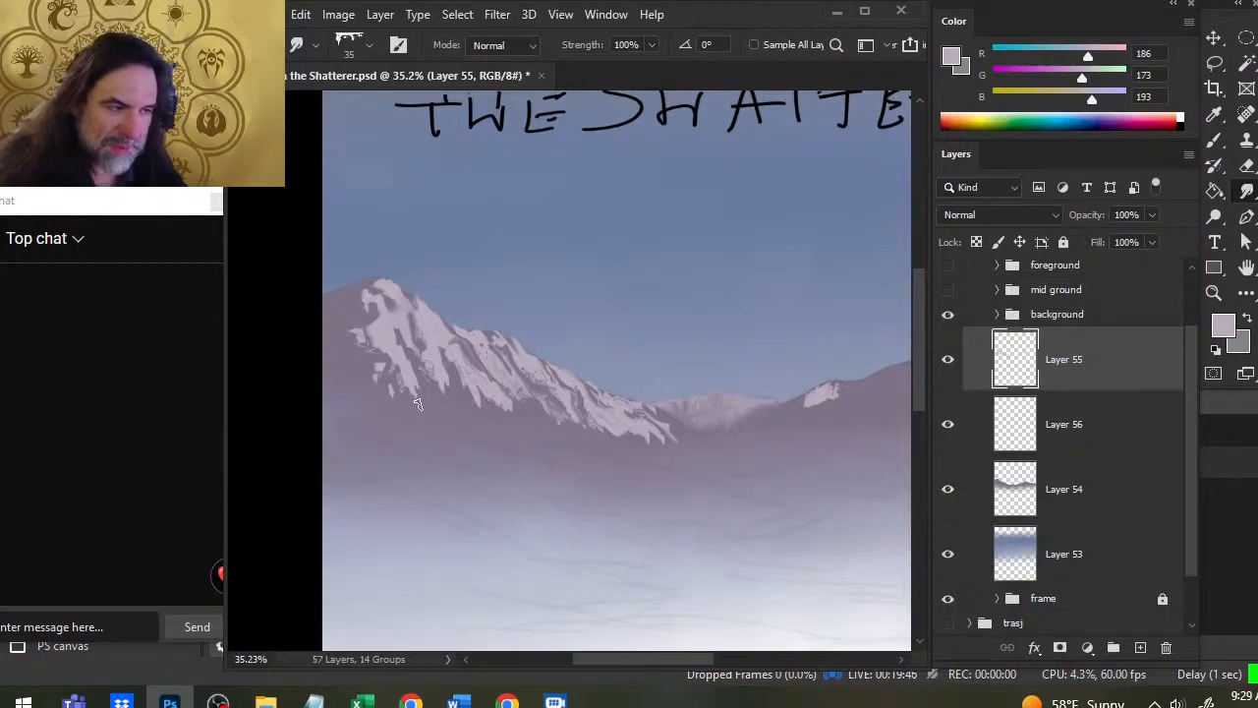
Step: Smudge the tail of the left mountain's snow further down toward the valley at 35 px and 100% strength
mouse_move(477, 468)
mouse_down()
mouse_move(374, 421)
mouse_move(410, 429)
mouse_move(447, 462)
mouse_up()
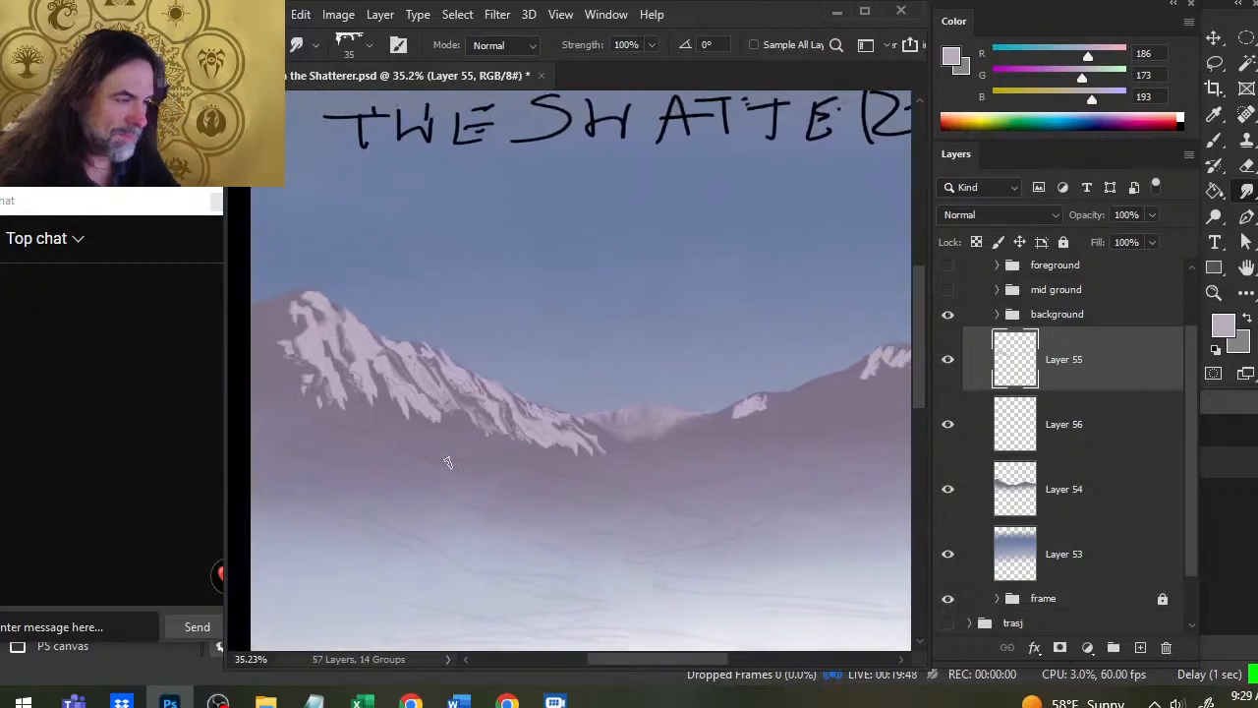
drag(559, 434, 614, 450)
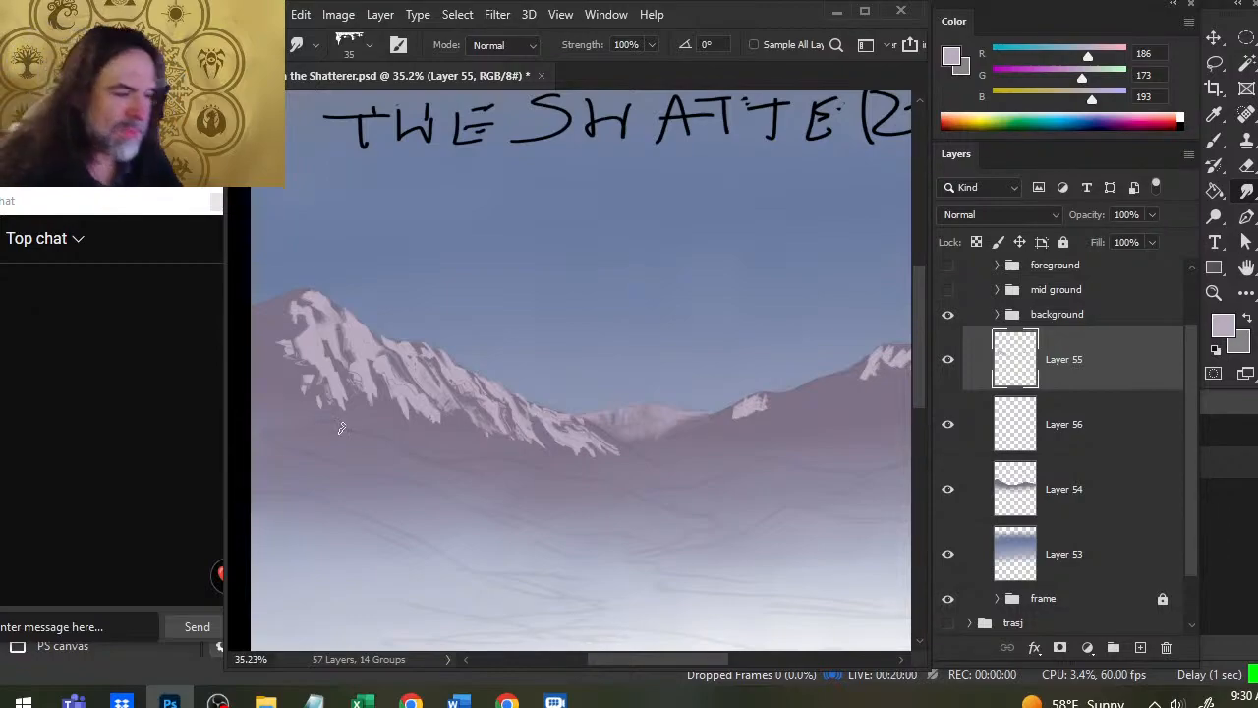
mouse_move(582, 432)
mouse_down()
mouse_move(619, 449)
mouse_move(604, 461)
mouse_move(577, 435)
mouse_up()
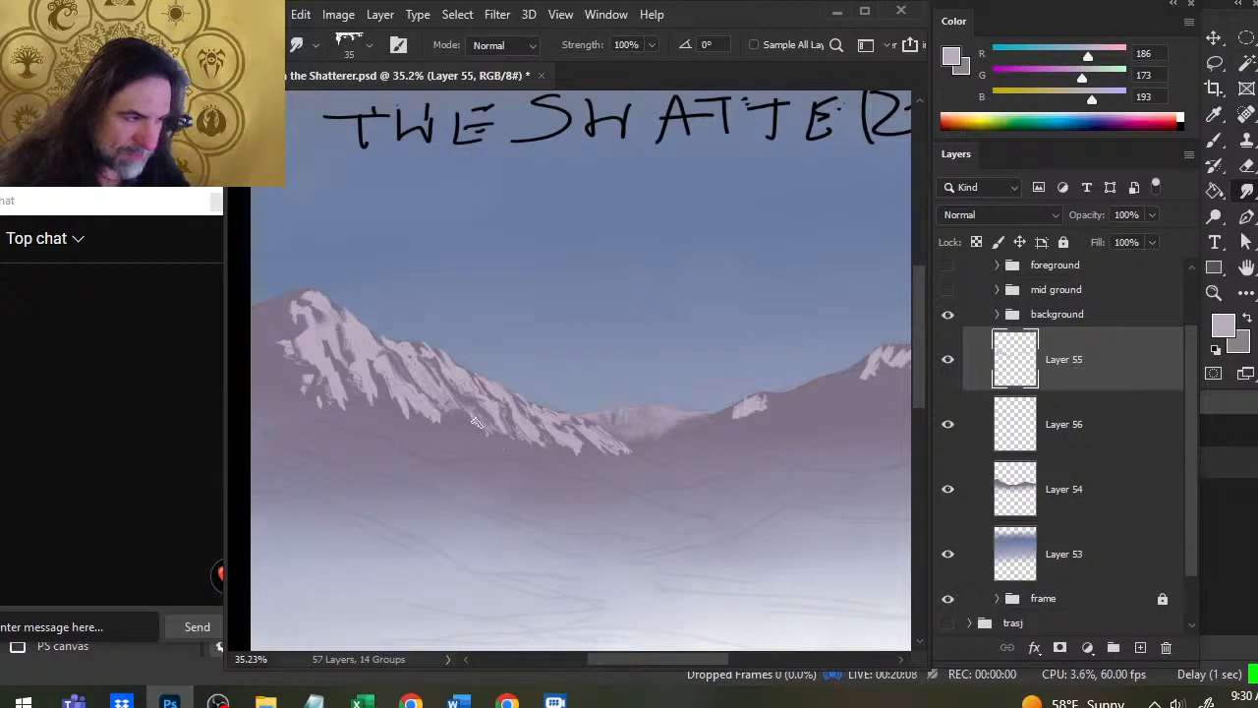
key(b)
key(r)
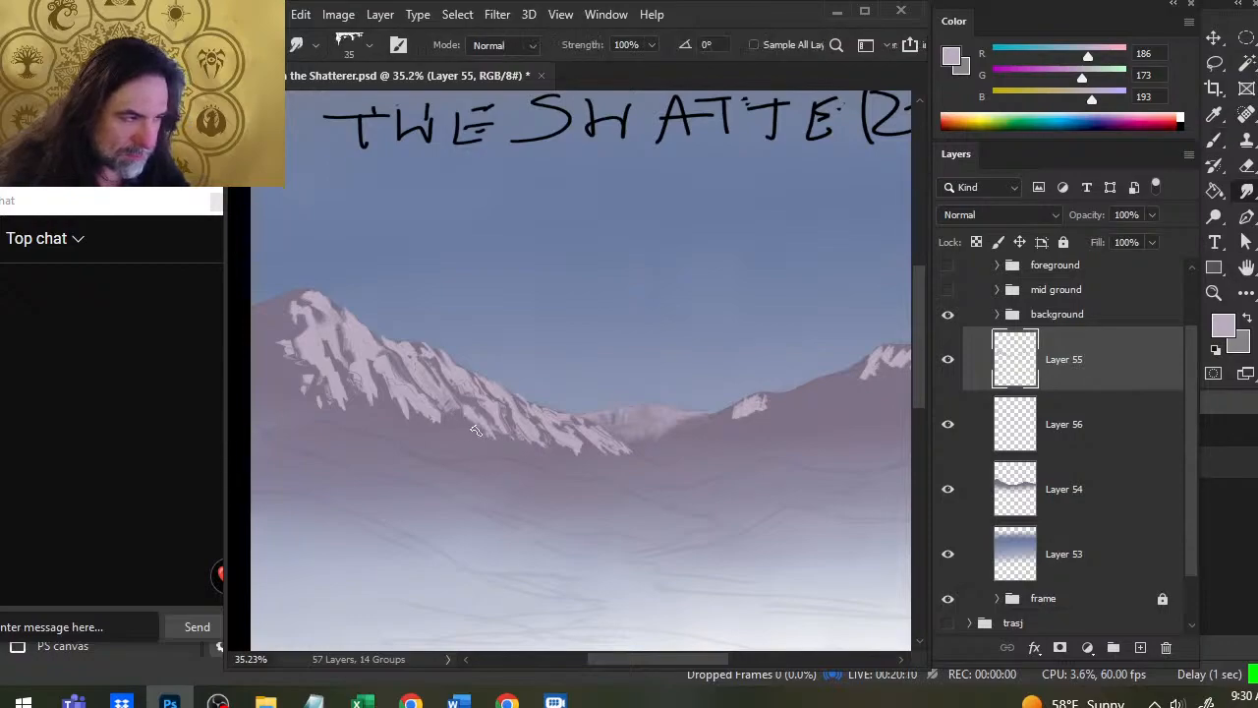
Step: Carve fine dark gaps into the upper ridge's snow with a 15 px eraser and smudge the streaks below at 35 px
key(e)
key(bracketleft)
key(bracketleft)
key(bracketleft)
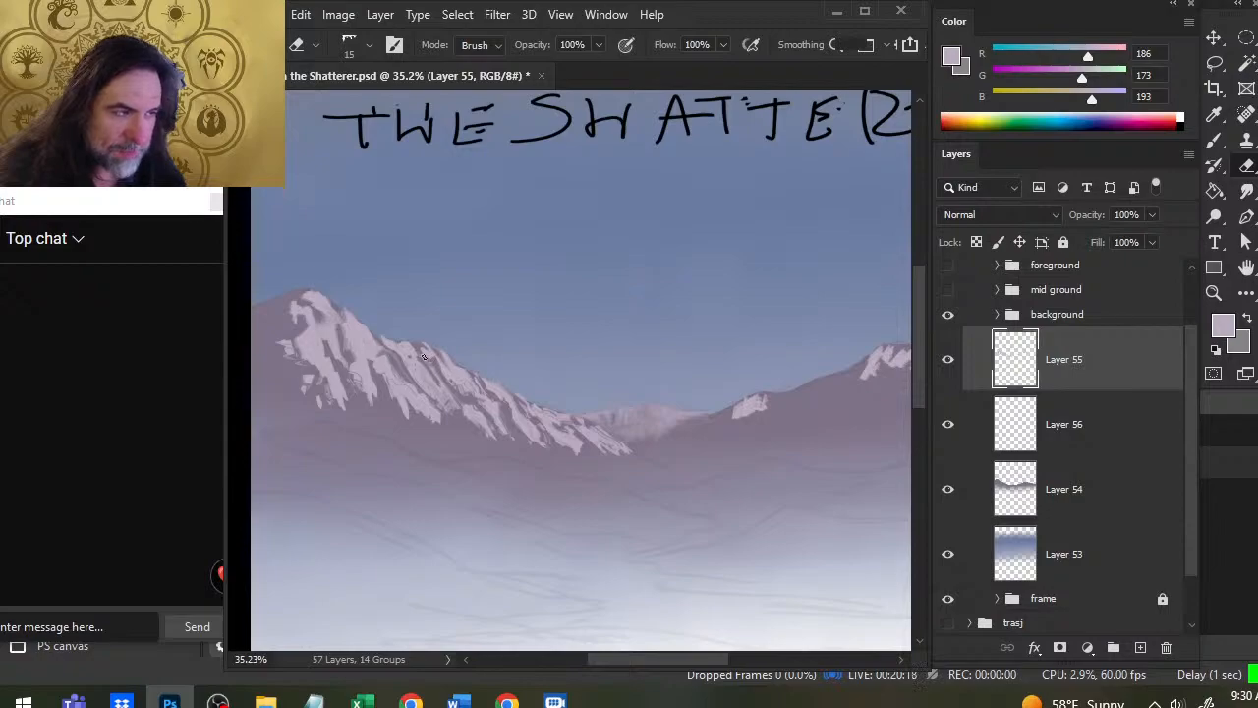
key(r)
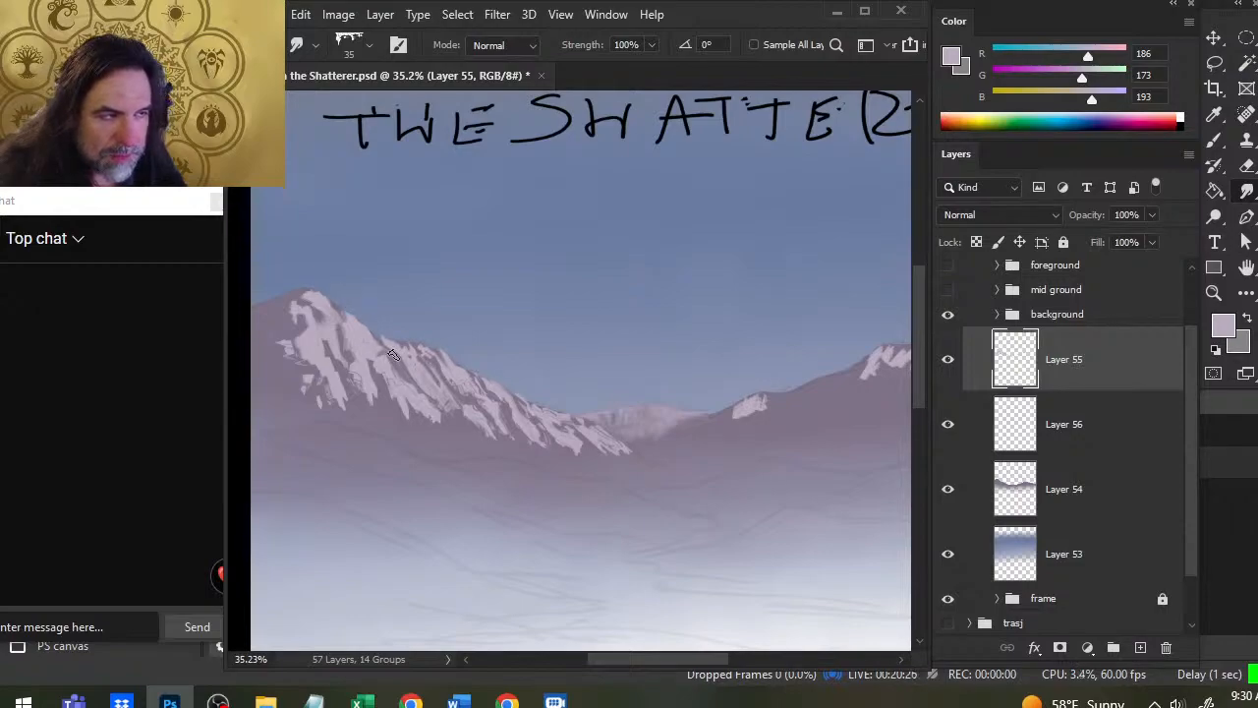
key(e)
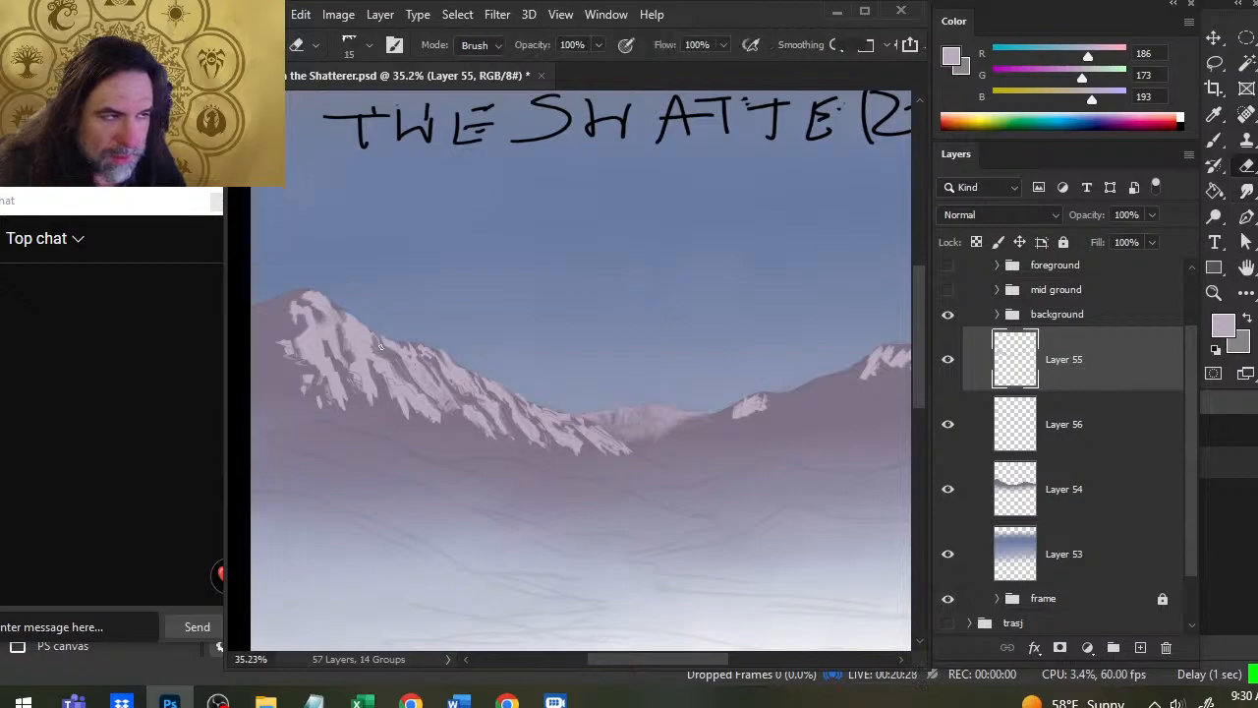
key(r)
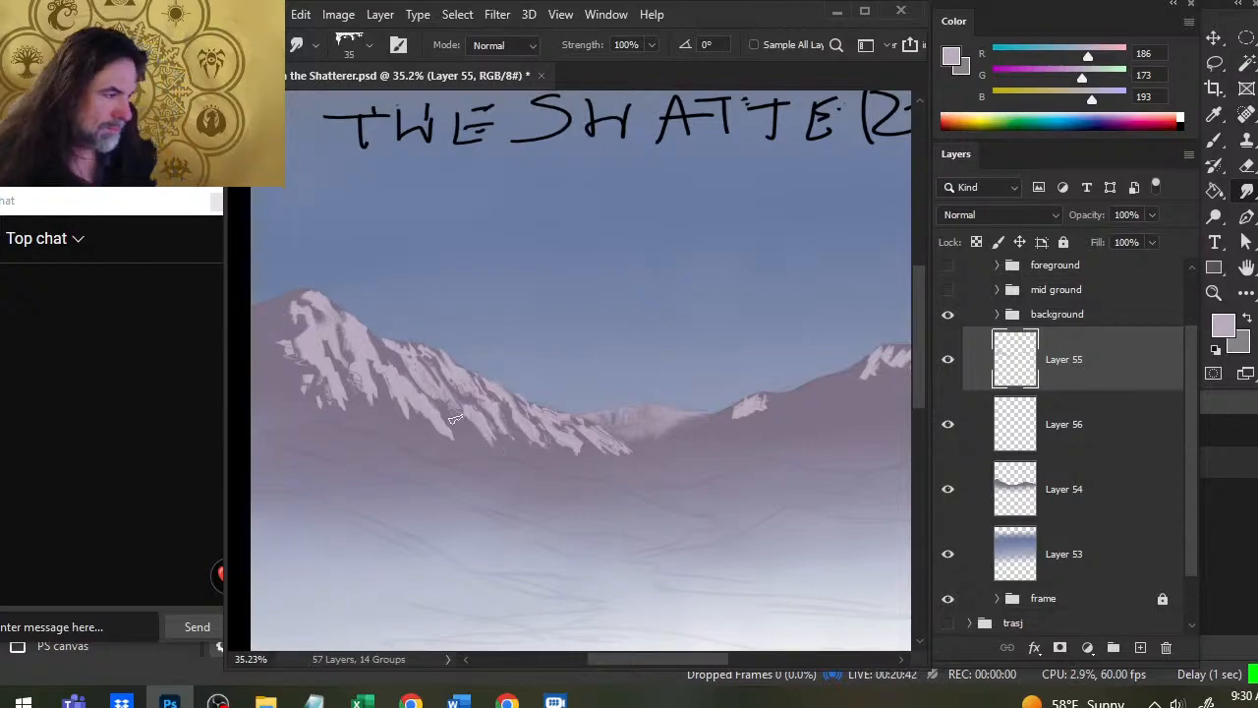
Step: Give the Smudge tool and Eraser a soft cloud-shaped tip, and fade the snow's lower edges with a 60 px eraser at 20% opacity
right_click(480, 420)
double_click(570, 529)
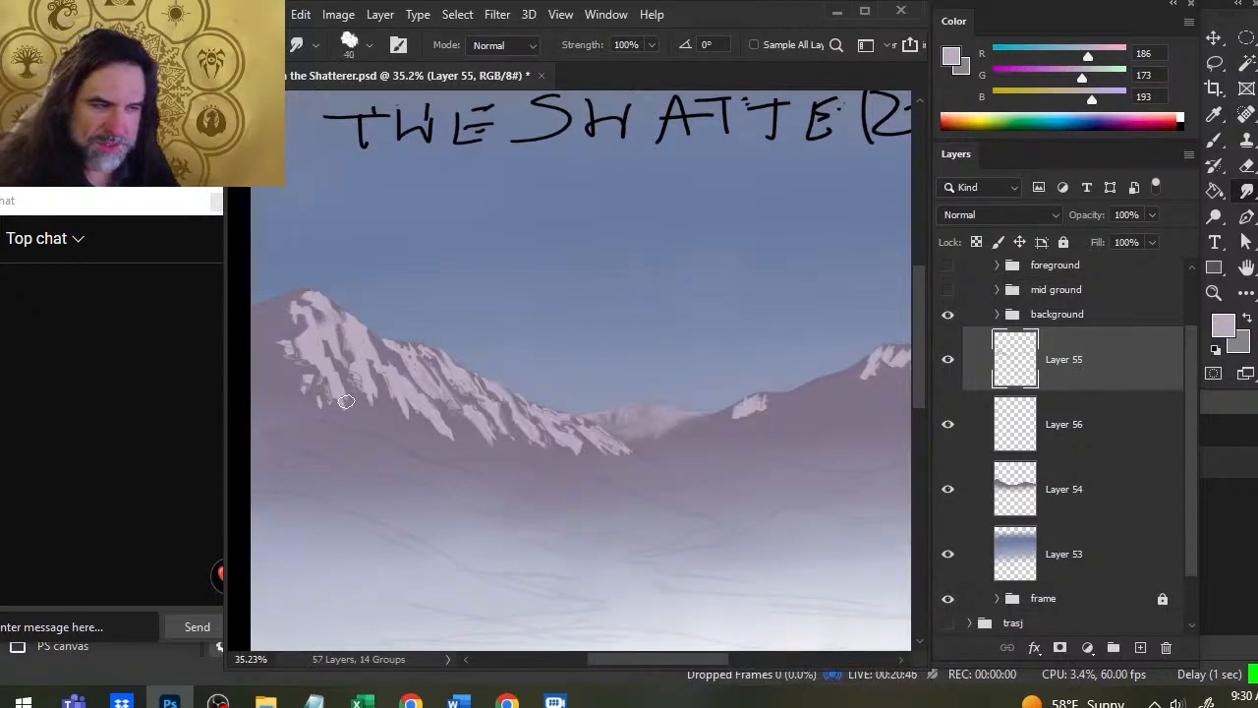
key(e)
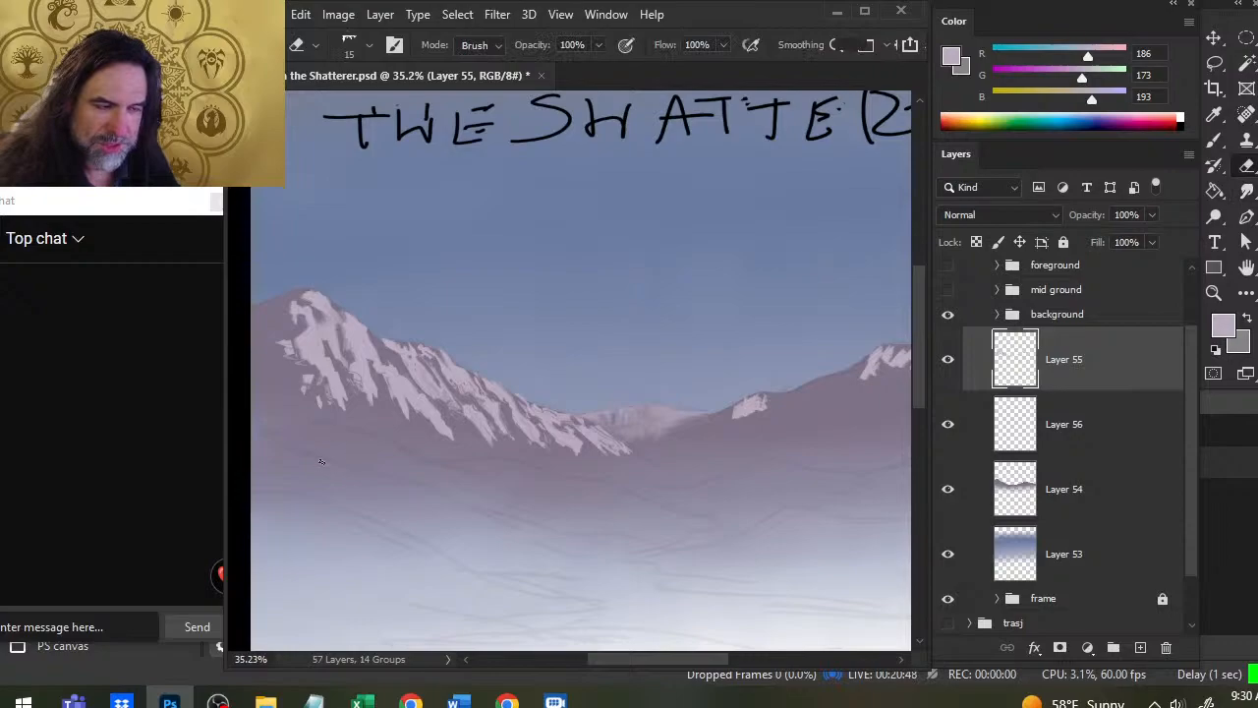
right_click(342, 468)
double_click(375, 488)
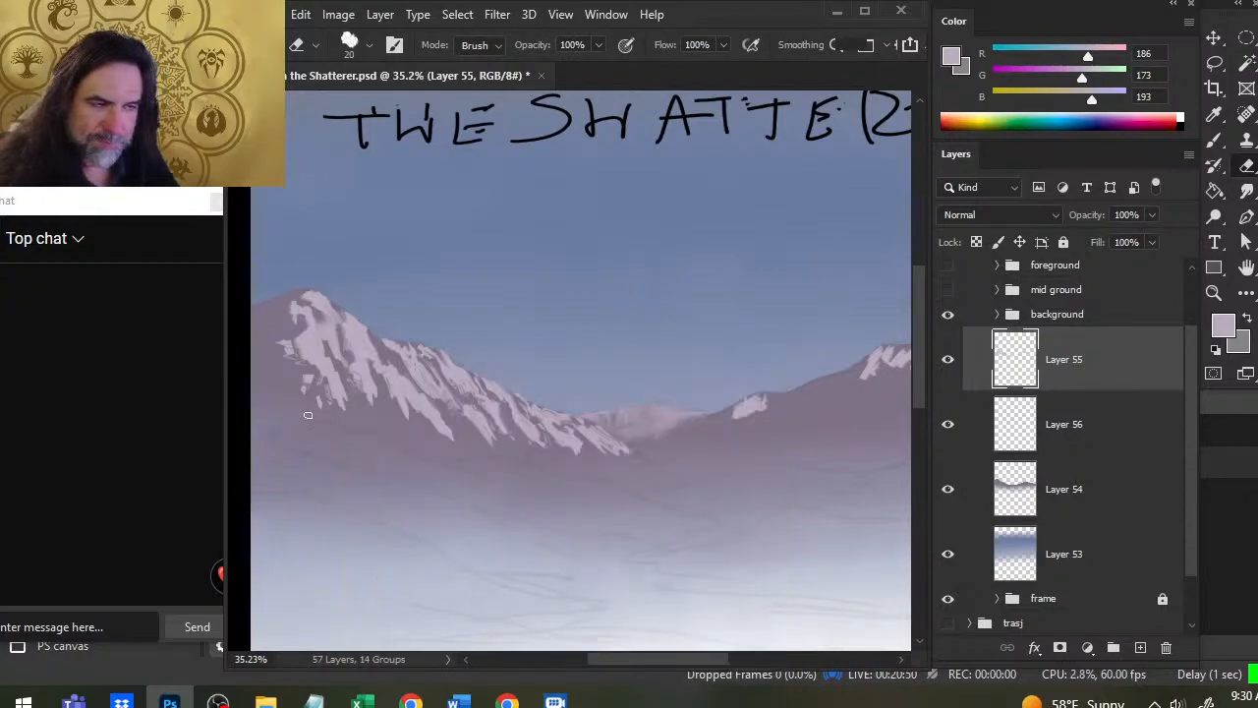
key(bracketright)
key(2)
mouse_move(275, 378)
mouse_down()
mouse_move(408, 412)
mouse_move(462, 444)
mouse_up()
drag(329, 390, 495, 447)
mouse_move(308, 382)
mouse_down()
mouse_move(389, 413)
mouse_move(552, 442)
mouse_up()
drag(432, 427, 560, 452)
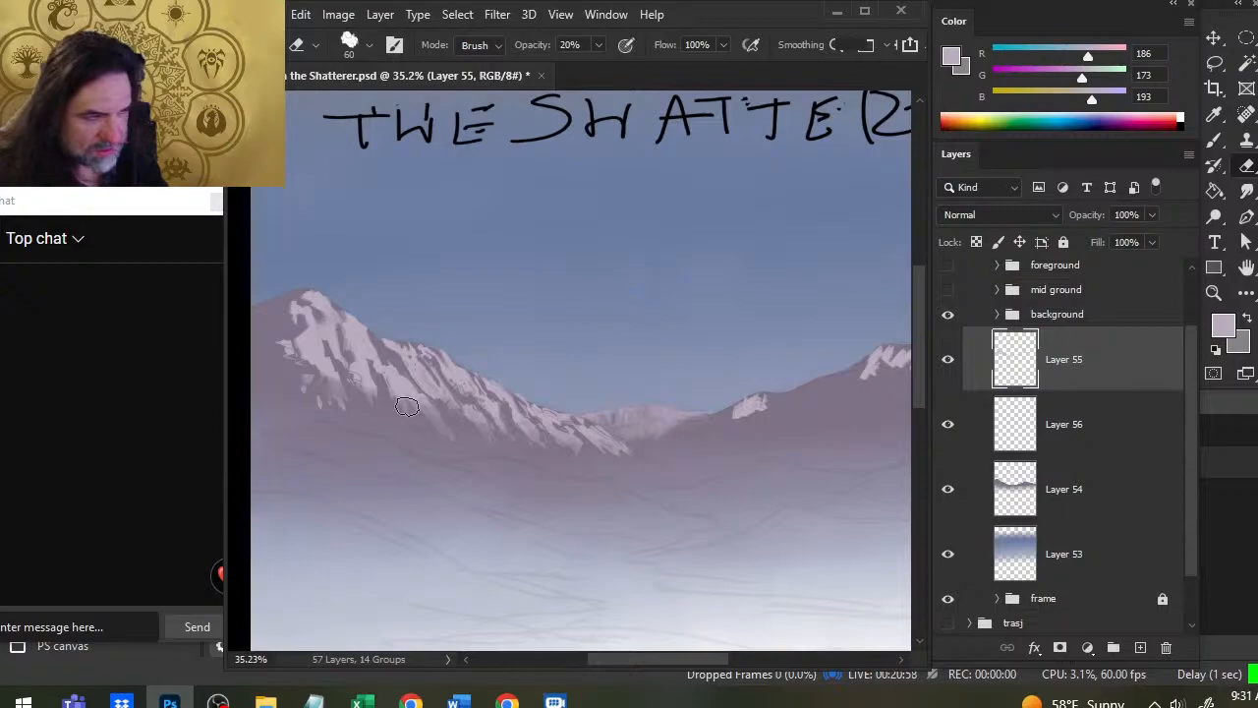
Step: Blend the left mountain's lower snow streaks softly into the misty slope with a 70 px smudge brush at 23% strength
key(r)
mouse_move(303, 368)
mouse_down()
mouse_move(335, 399)
mouse_move(308, 356)
mouse_move(323, 378)
mouse_move(324, 420)
mouse_move(331, 390)
mouse_move(309, 406)
mouse_move(277, 350)
mouse_move(353, 407)
mouse_move(340, 382)
mouse_move(363, 377)
mouse_move(399, 439)
mouse_move(407, 405)
mouse_move(428, 413)
mouse_move(428, 381)
mouse_move(494, 461)
mouse_up()
drag(465, 400, 498, 450)
drag(422, 381, 399, 450)
mouse_move(494, 422)
mouse_down()
mouse_move(496, 405)
mouse_move(508, 413)
mouse_up()
mouse_move(551, 455)
mouse_down()
mouse_move(554, 439)
mouse_move(603, 442)
mouse_move(599, 429)
mouse_move(606, 444)
mouse_up()
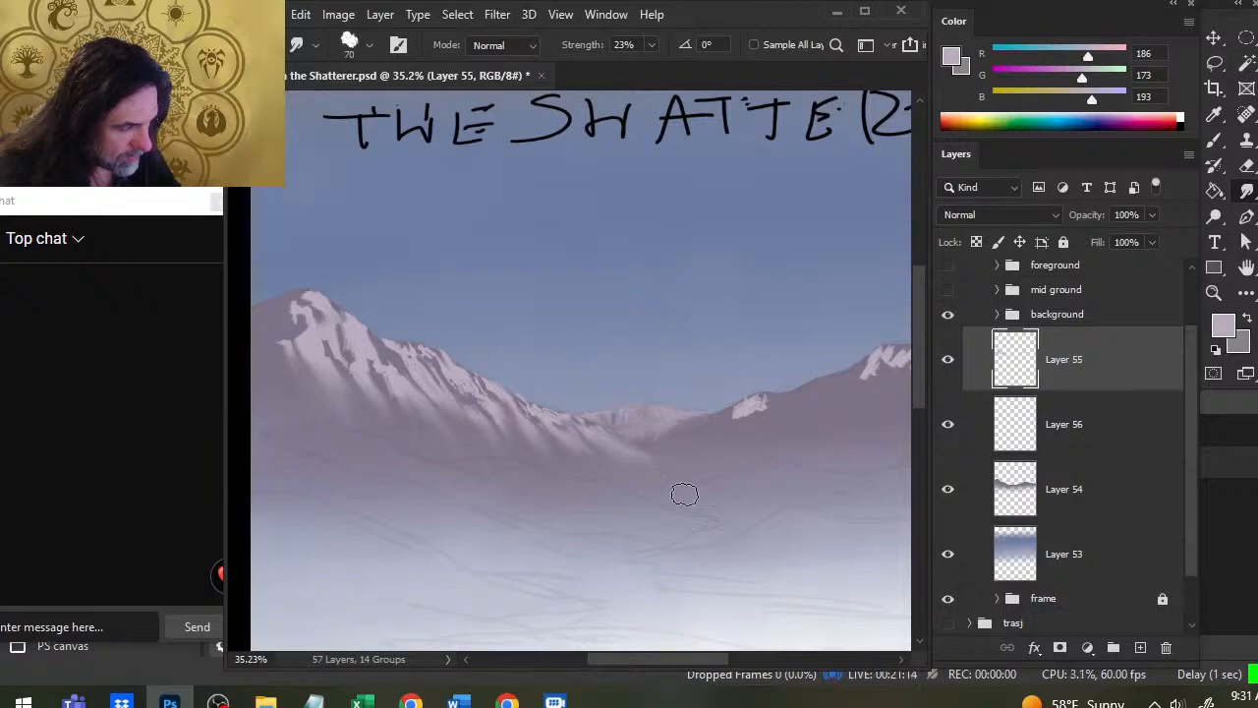
Step: Soften small snow details along the left mountain's lower ridge with the smudge brush reduced to 15 px
key(bracketleft)
key(bracketleft)
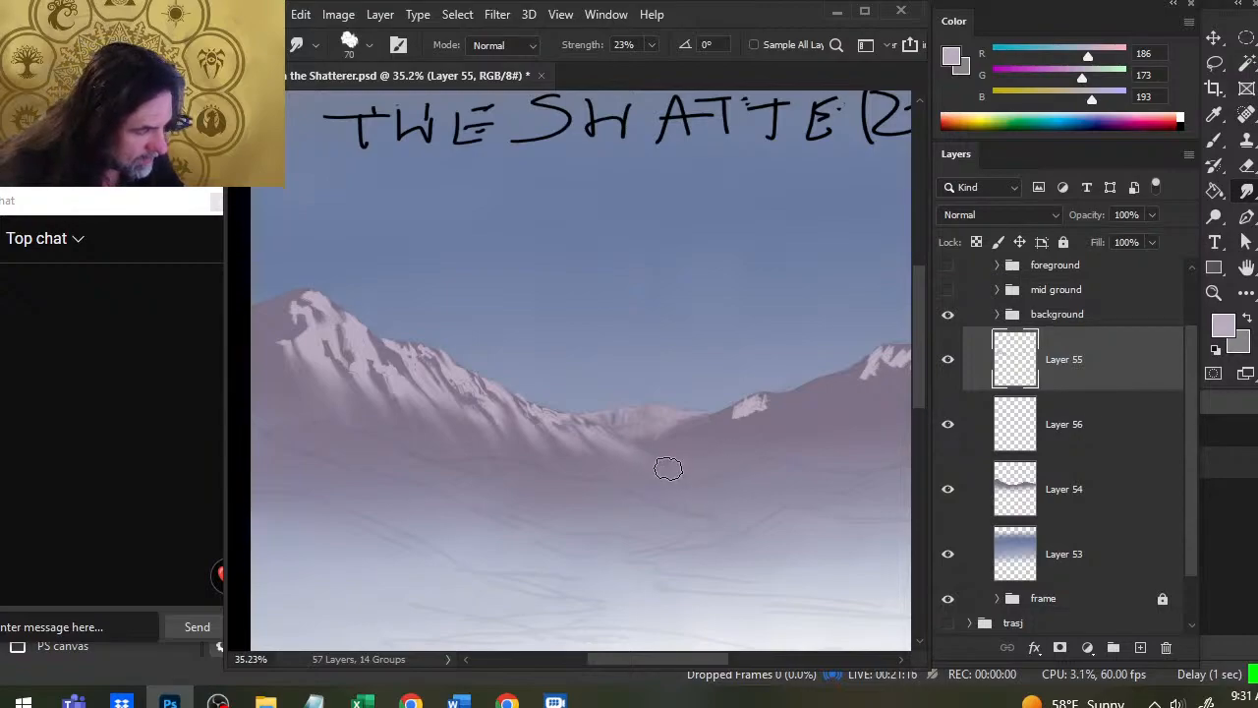
key(bracketleft)
key(bracketleft)
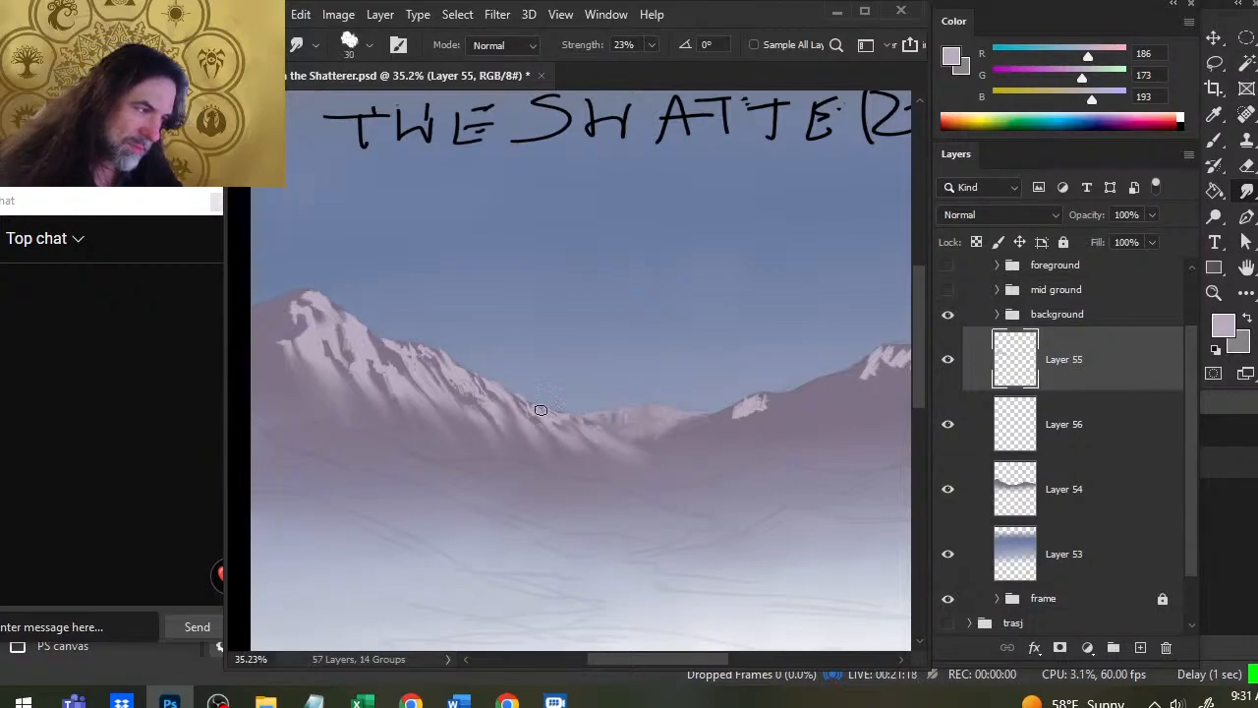
key(bracketleft)
key(bracketleft)
key(bracketleft)
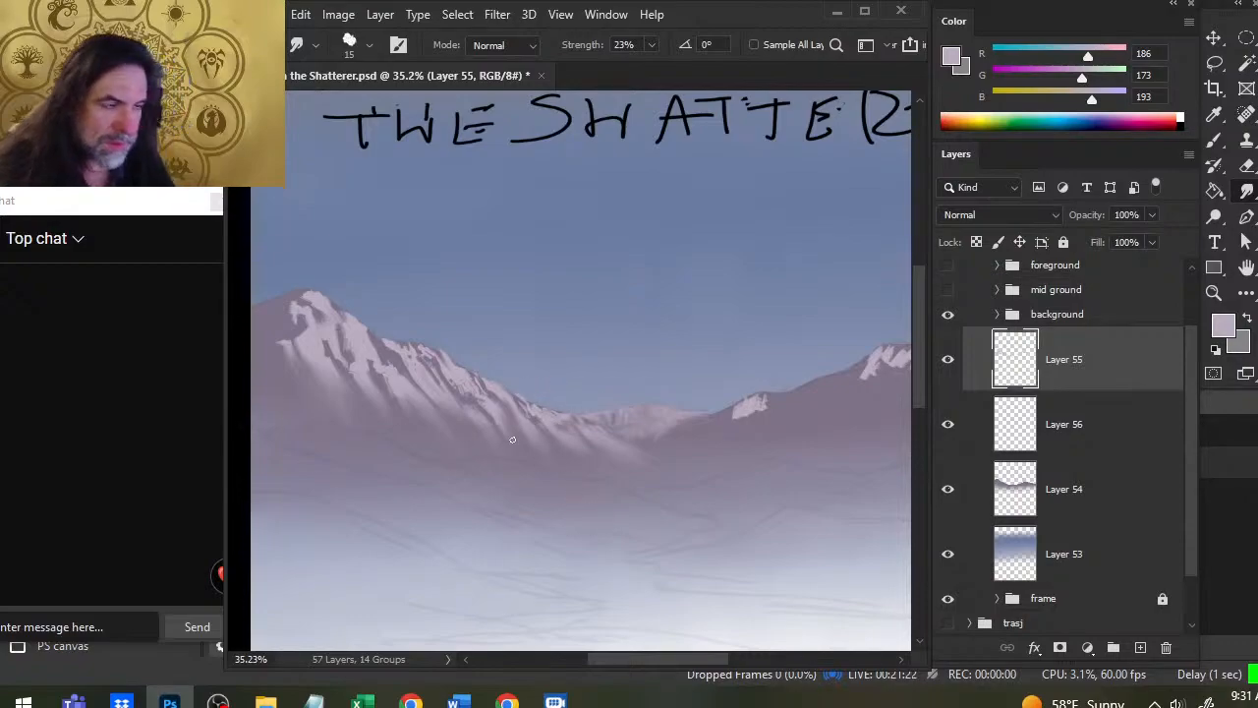
Step: Cut crisp shadow gaps into the snow below the left peak with a 40 px mountain chisel eraser at 100% opacity, and return to smudging
key(e)
right_click(491, 468)
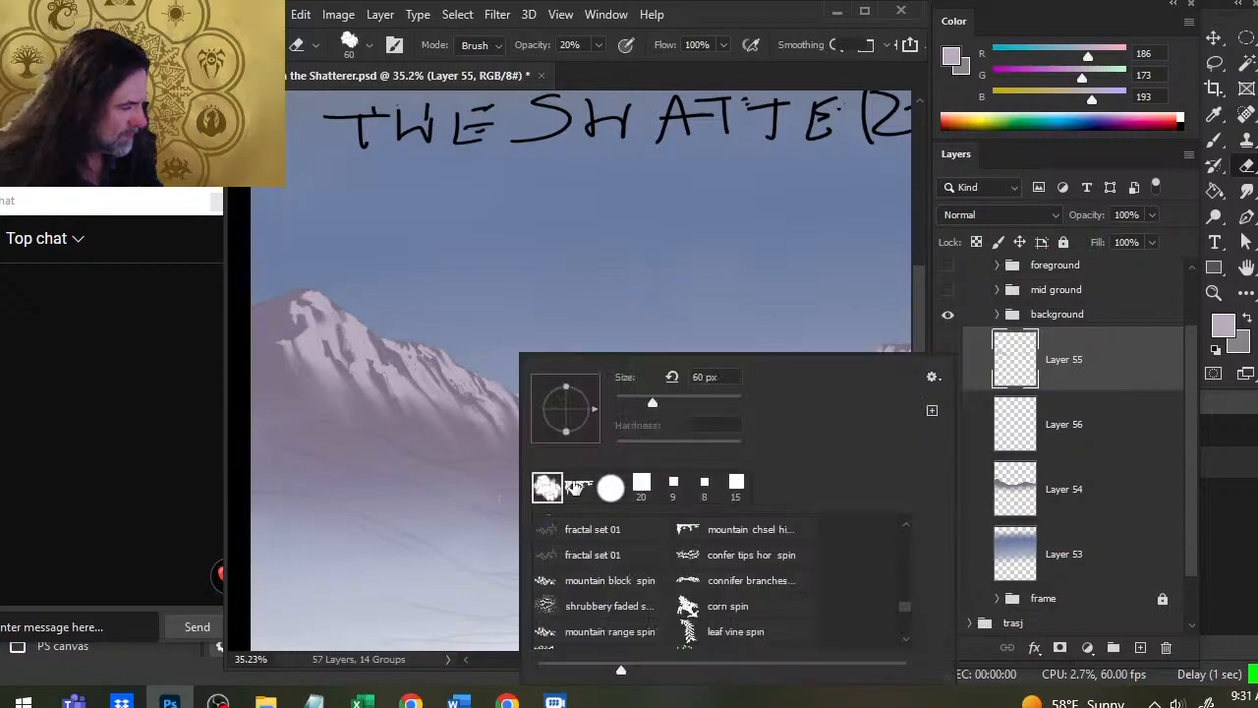
click(578, 487)
click(727, 202)
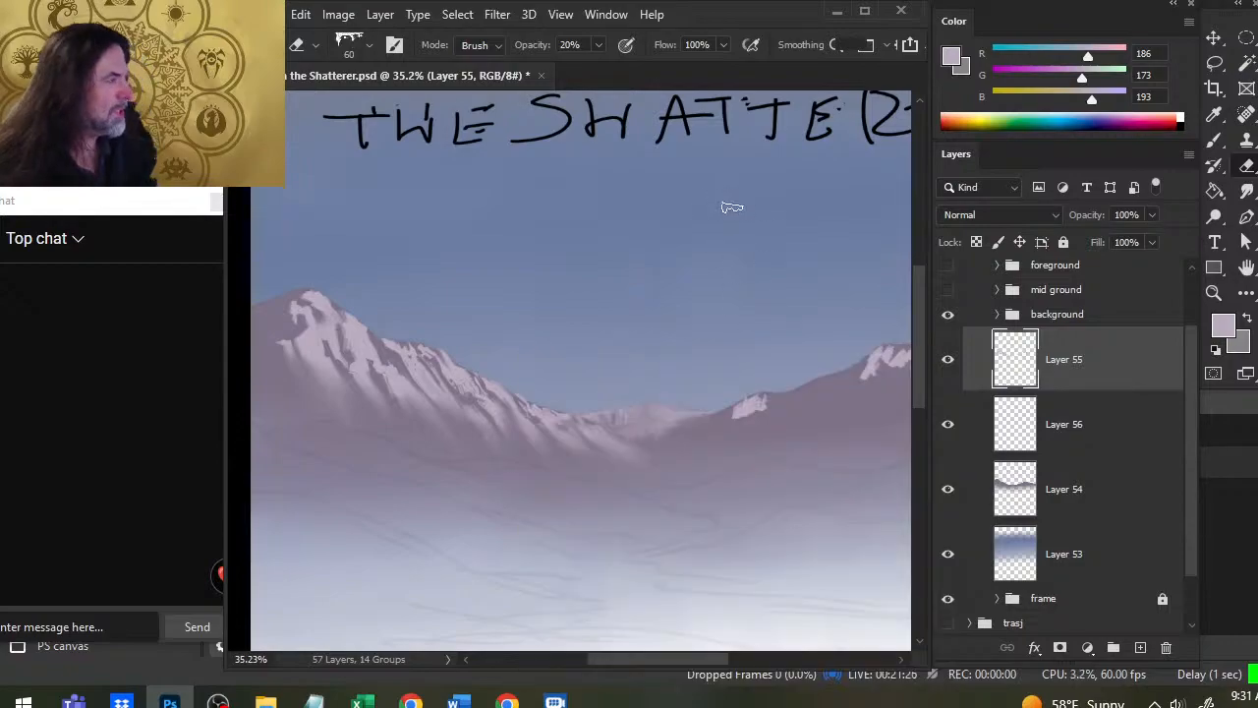
key(bracketleft)
key(bracketleft)
key(bracketleft)
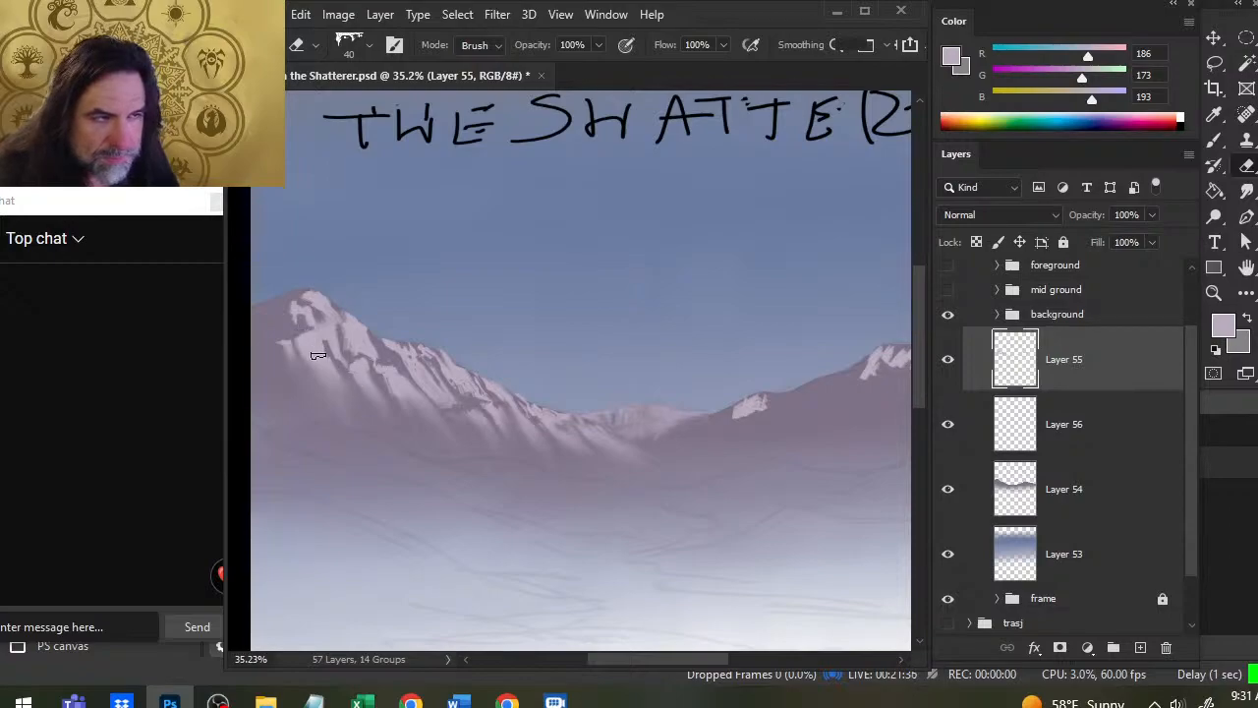
key(r)
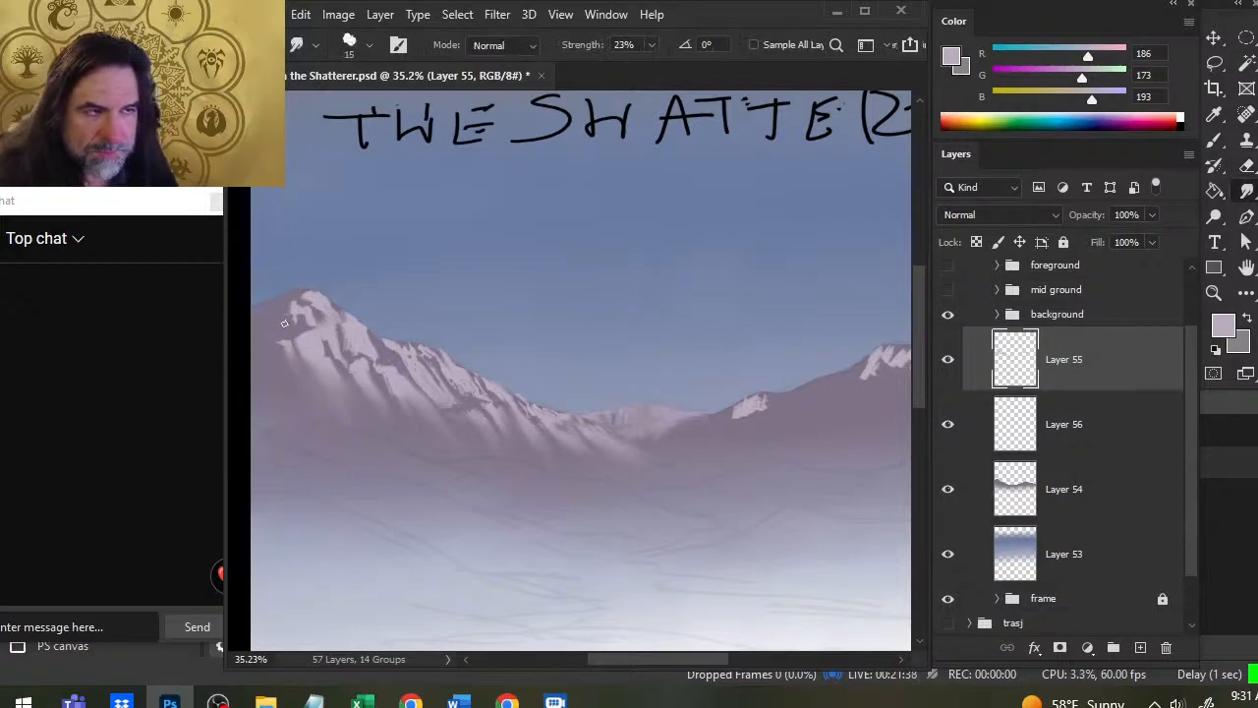
Step: Give the Smudge tool the mountain chisel tip and pull jagged snow edges below the left peak at 70 px and 100% strength
right_click(305, 347)
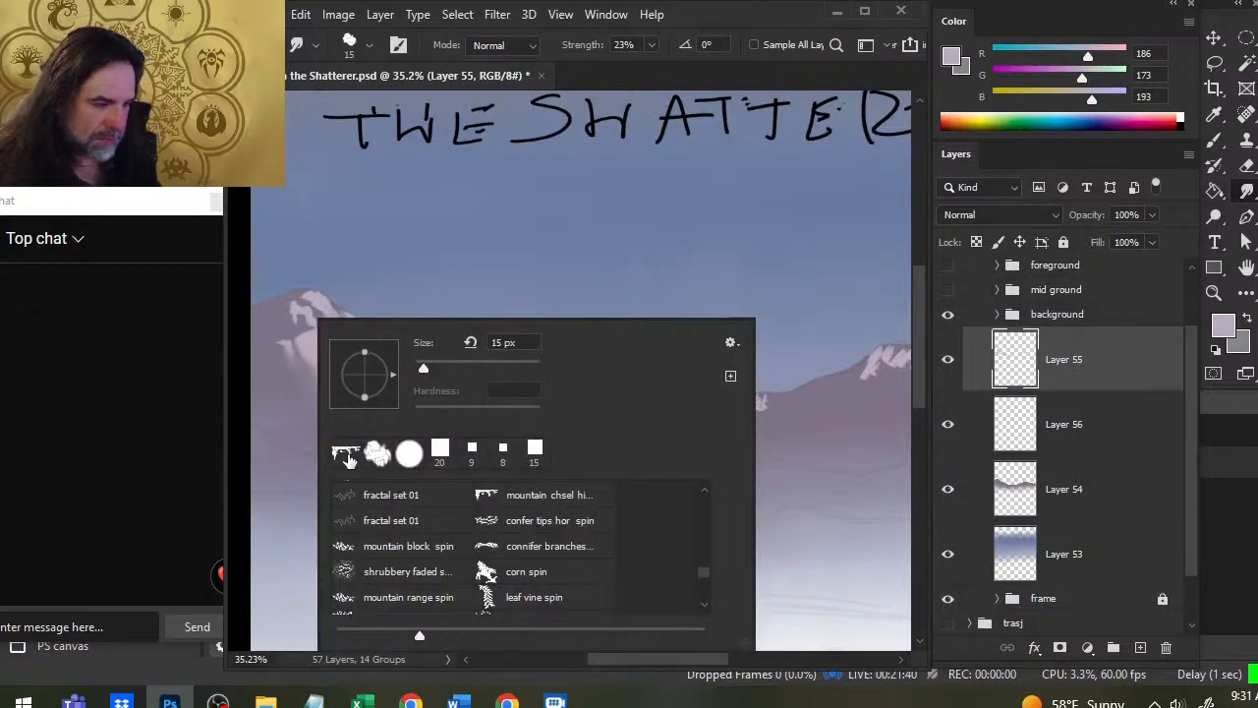
click(348, 456)
click(485, 248)
key(bracketright)
key(bracketright)
key(bracketright)
key(bracketright)
key(bracketright)
key(bracketright)
key(bracketright)
key(bracketright)
key(bracketright)
key(bracketright)
key(bracketright)
key(bracketright)
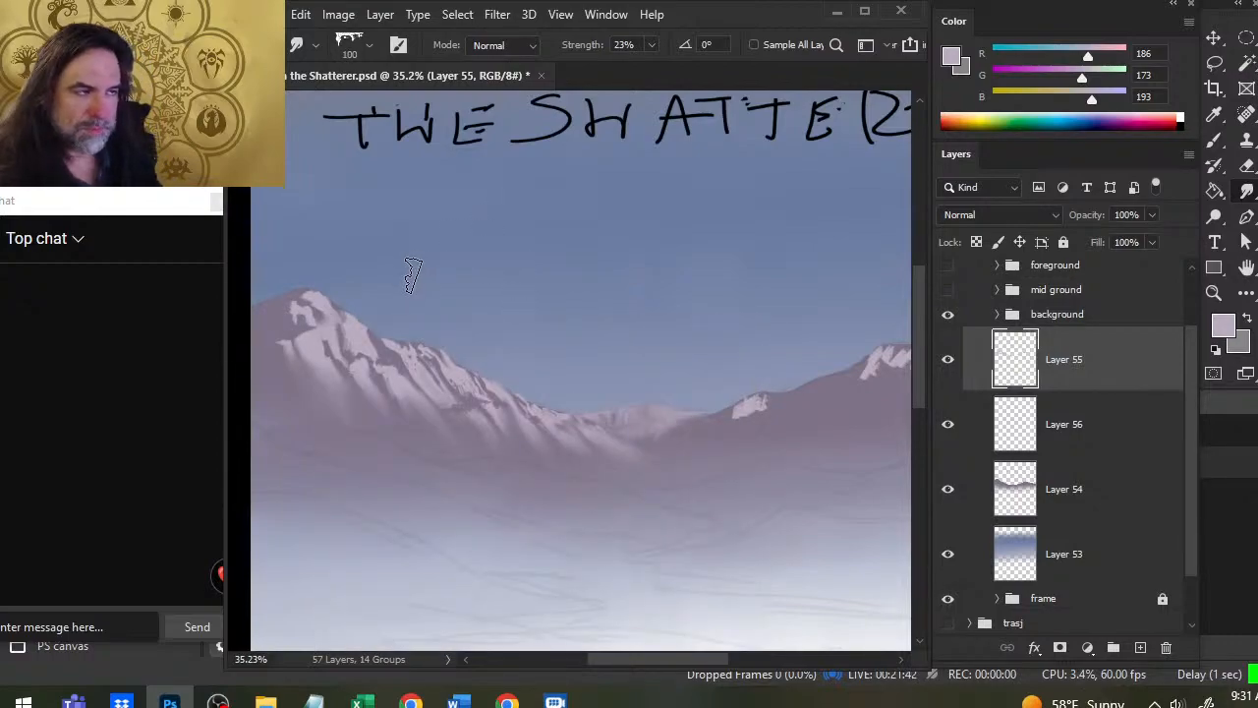
key(bracketleft)
key(bracketleft)
key(bracketleft)
key(bracketleft)
key(bracketleft)
key(bracketleft)
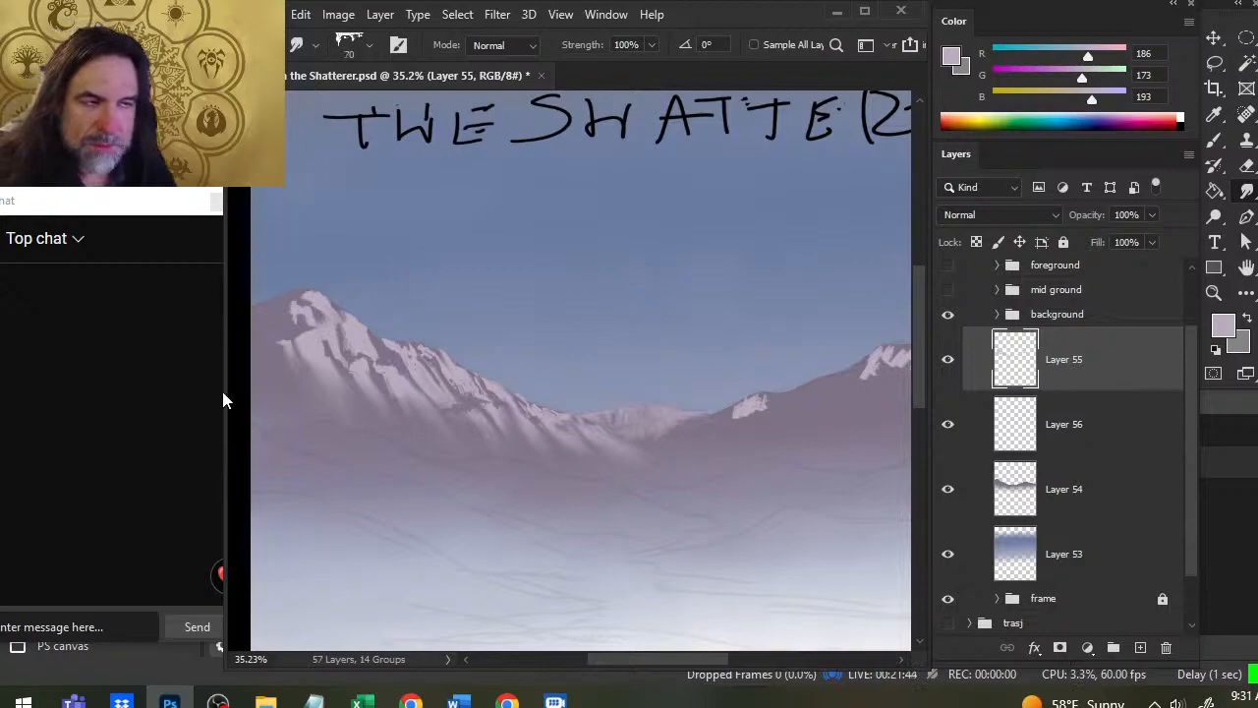
mouse_move(297, 307)
mouse_down()
mouse_move(295, 340)
mouse_move(294, 312)
mouse_move(294, 339)
mouse_move(316, 338)
mouse_move(305, 326)
mouse_move(326, 348)
mouse_move(308, 341)
mouse_move(334, 380)
mouse_move(306, 349)
mouse_move(316, 395)
mouse_move(347, 411)
mouse_move(323, 394)
mouse_move(334, 390)
mouse_move(346, 410)
mouse_move(393, 425)
mouse_move(384, 385)
mouse_move(358, 366)
mouse_move(392, 367)
mouse_up()
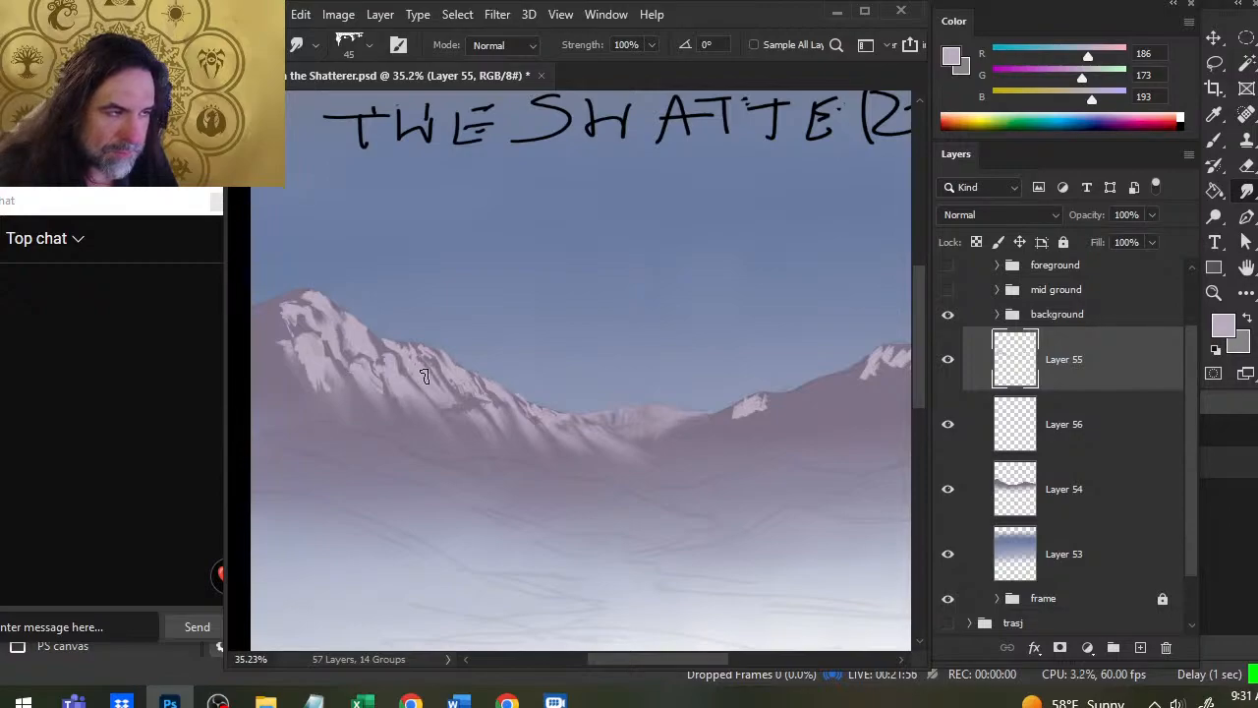
Step: Smudge finer snow ridges along the left mountain's middle slope, reducing the chisel tip from 45 px to 25 px
key(bracketleft)
key(bracketleft)
key(bracketleft)
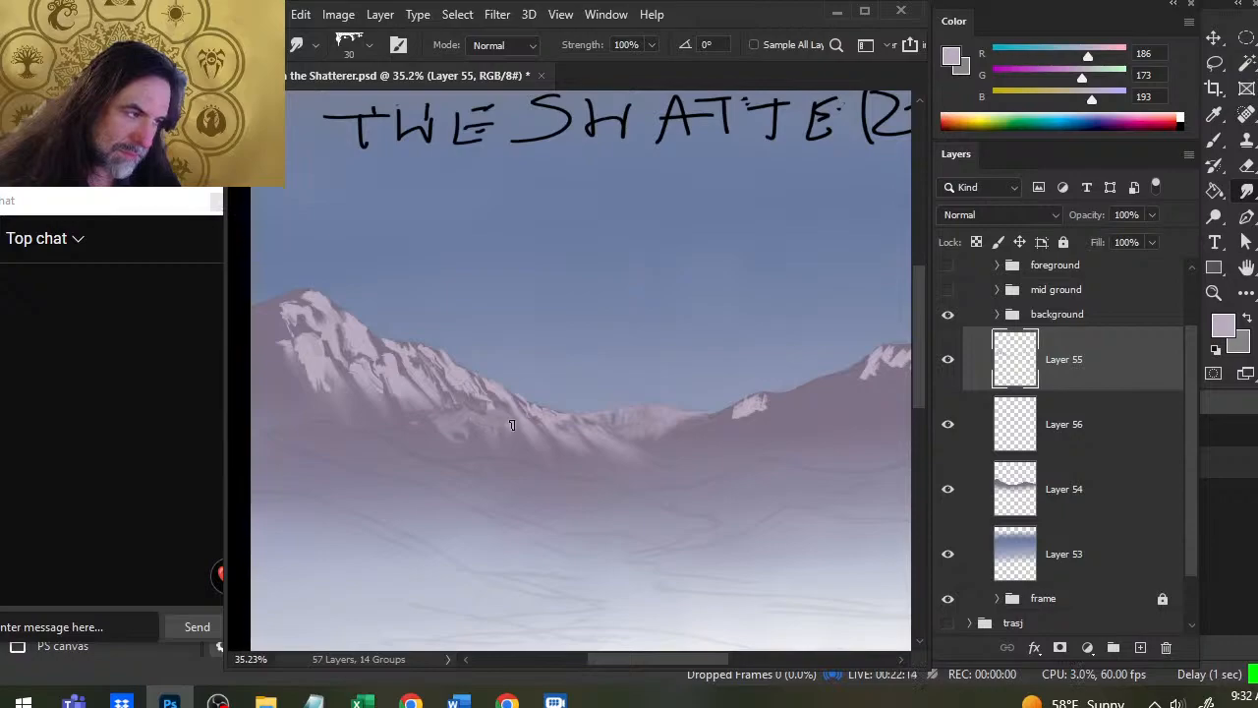
key(bracketleft)
key(bracketleft)
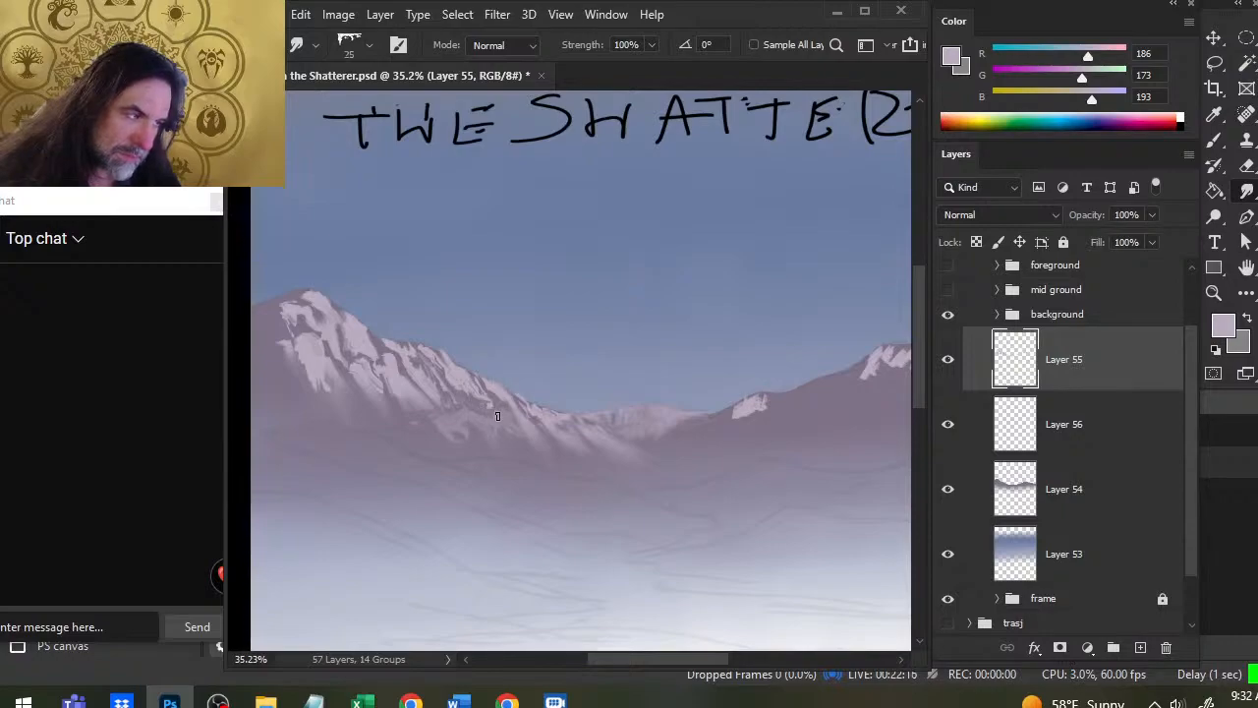
Step: Erase stray snow on the lower middle ridge, then sample the pale mauve (184, 171, 191) and refine the snow with 25 px brush and 10 px smudge strokes
key(e)
drag(493, 408, 480, 406)
key(r)
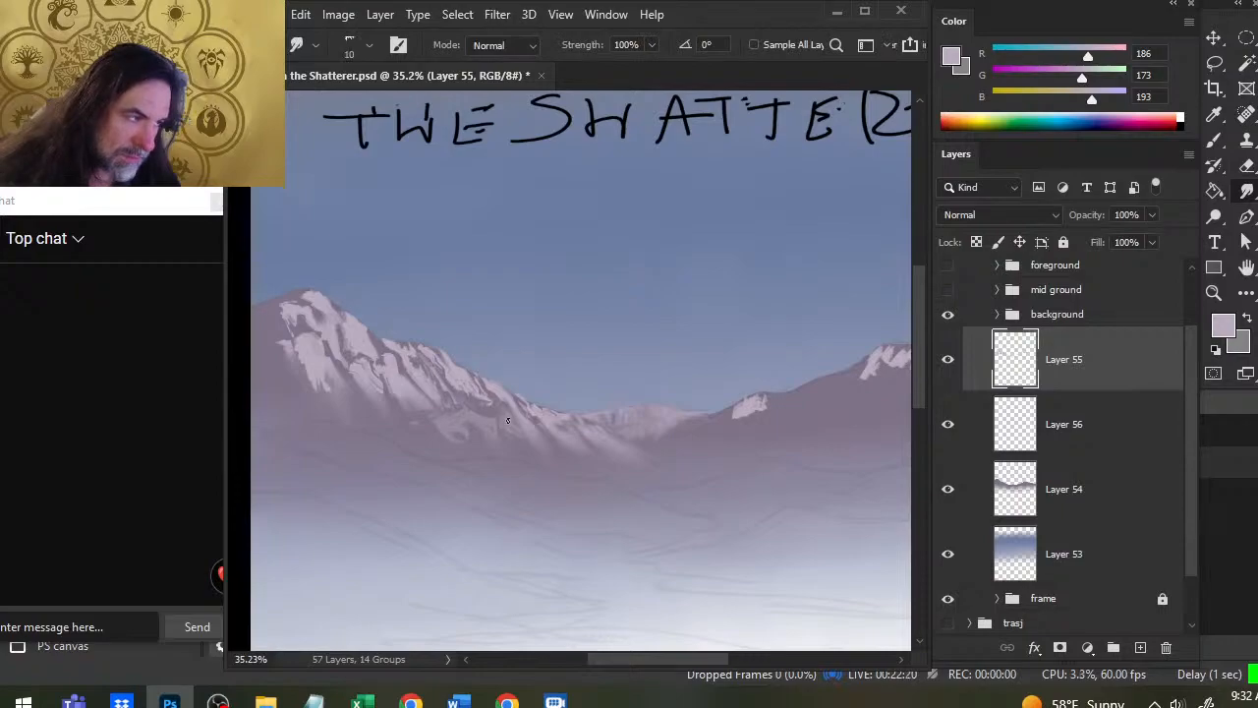
key(b)
alt+click(466, 379)
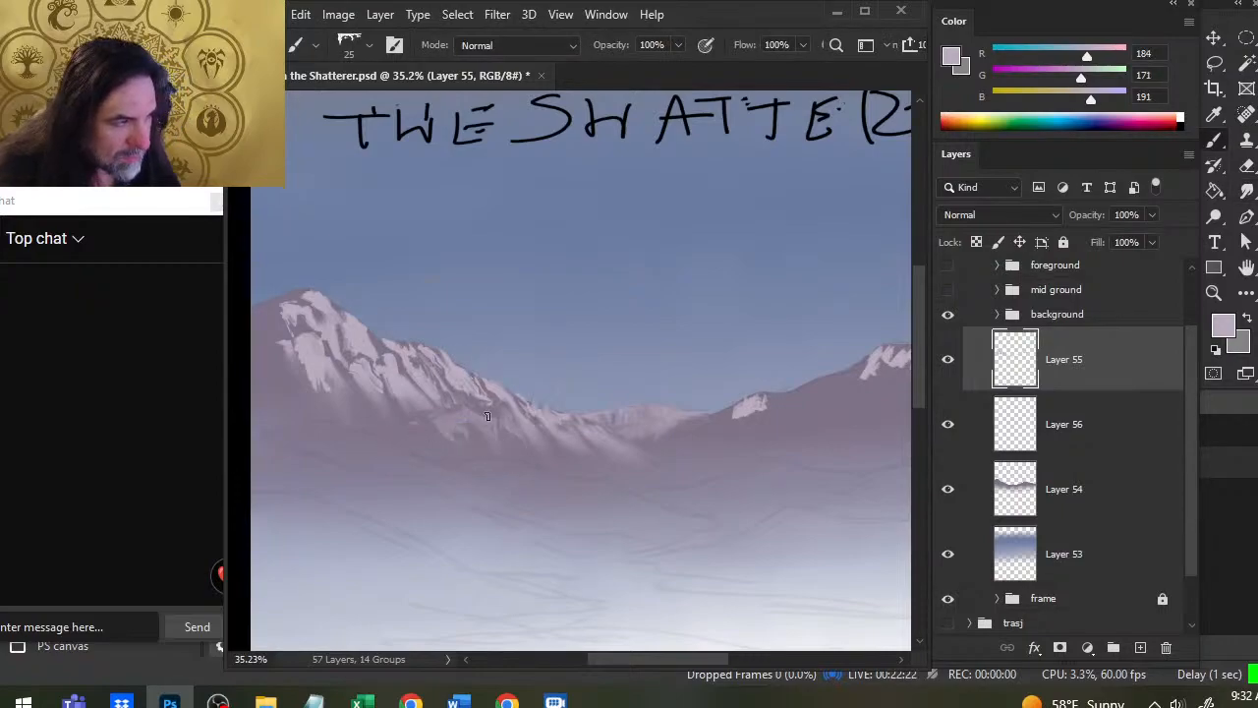
key(r)
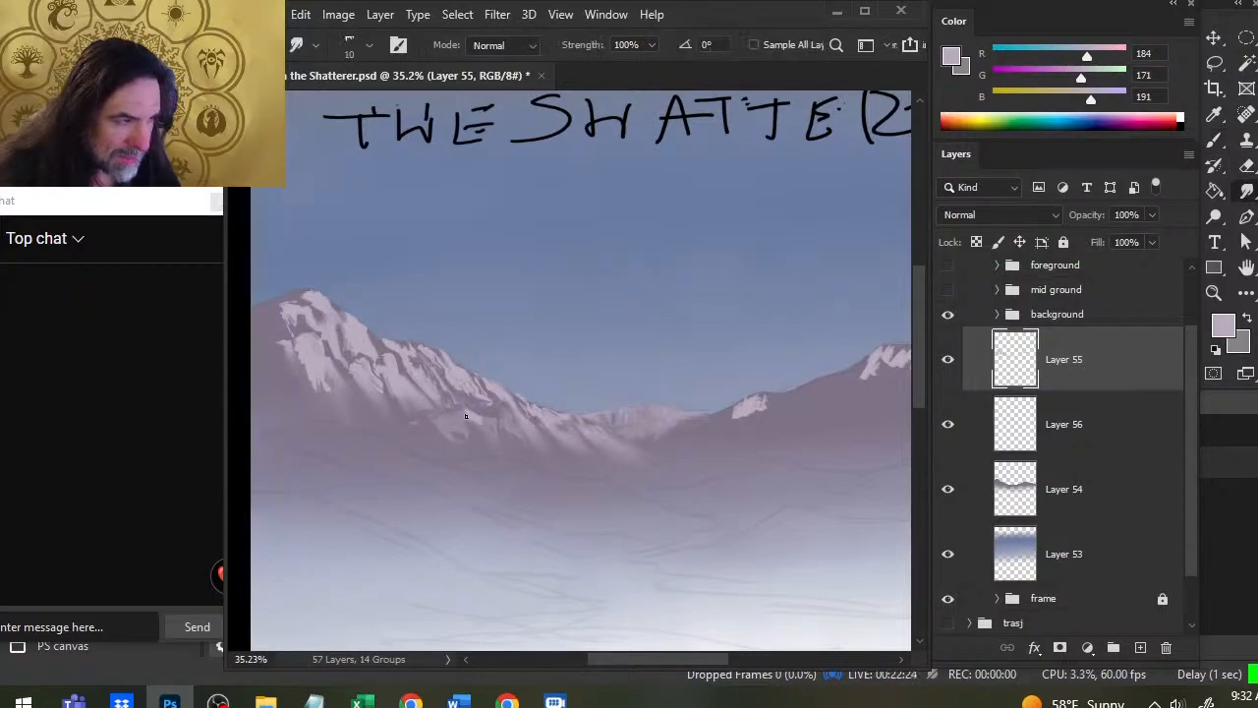
key(b)
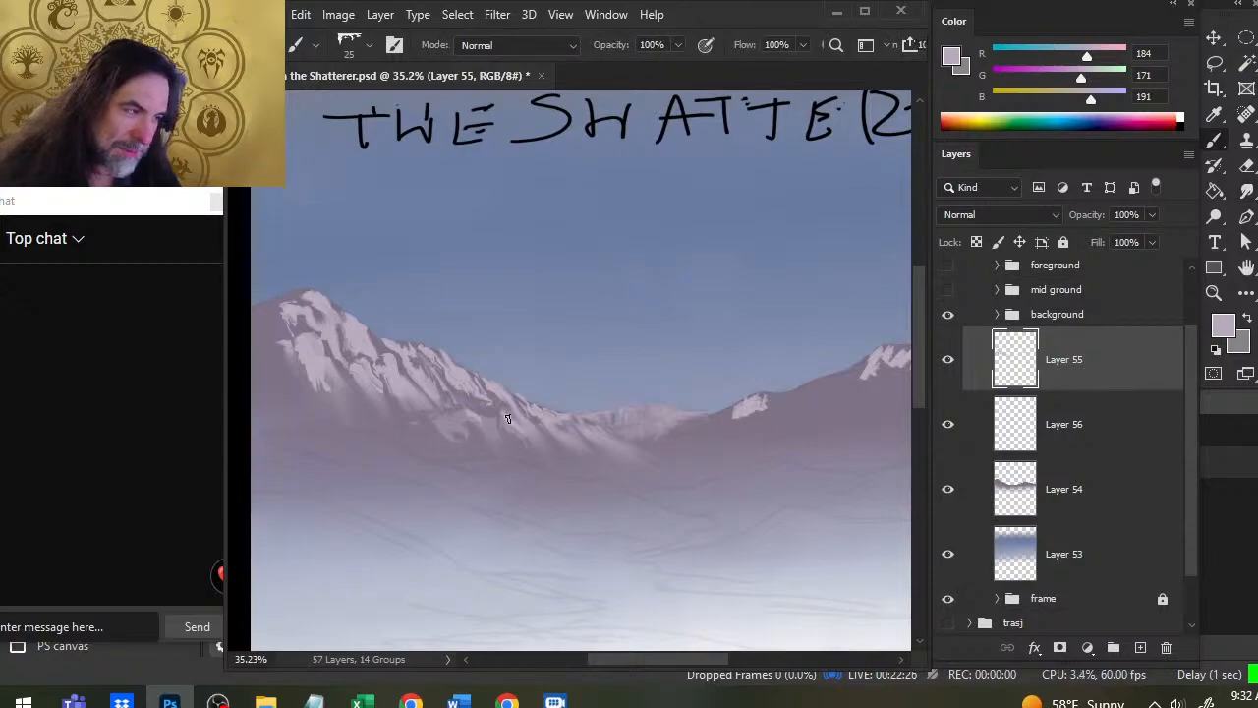
key(r)
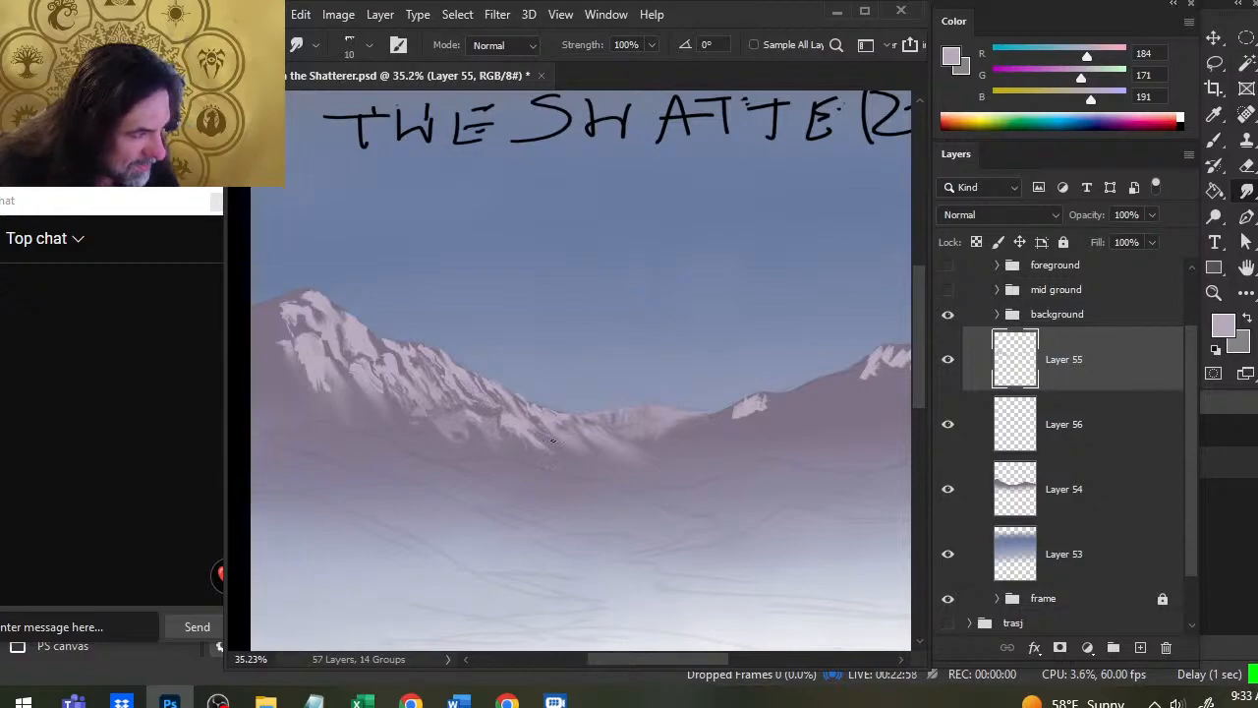
Step: Break up the snow streaks near the valley with a 25 px smudge at 100% strength, and soften them at 30 px and 50%
key(bracketright)
key(bracketright)
key(bracketright)
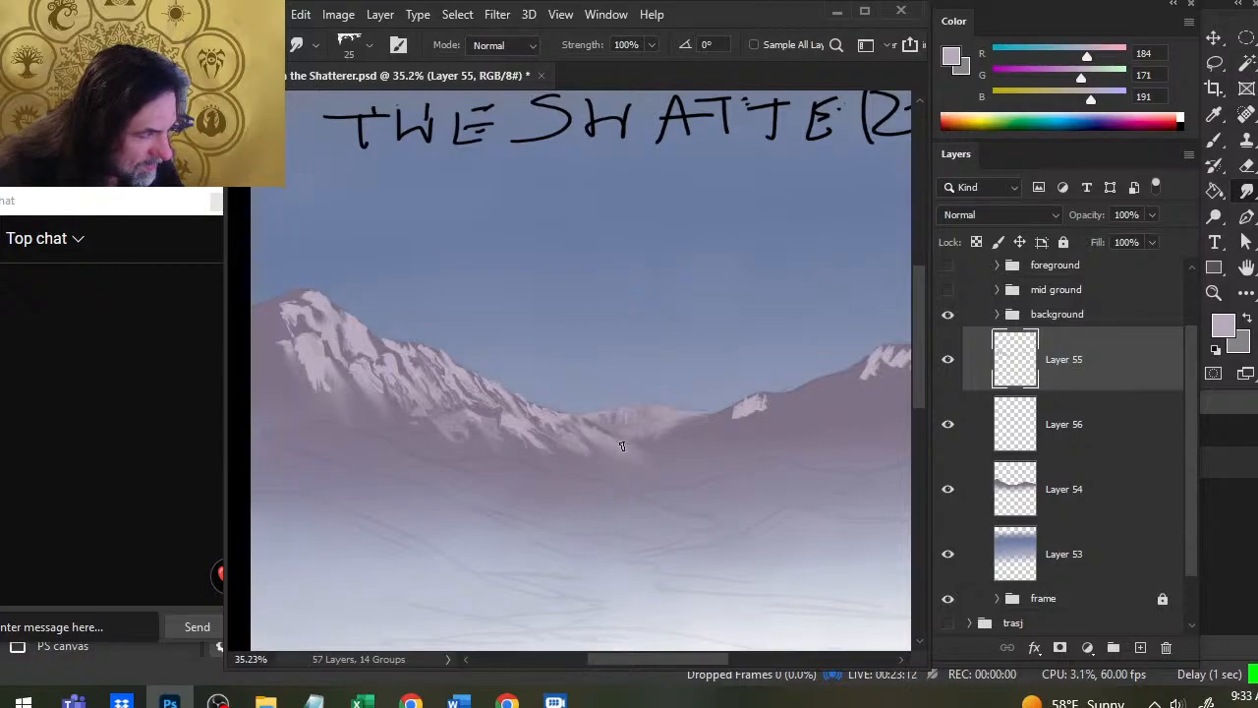
mouse_move(595, 429)
mouse_down()
mouse_move(589, 442)
mouse_move(623, 449)
mouse_up()
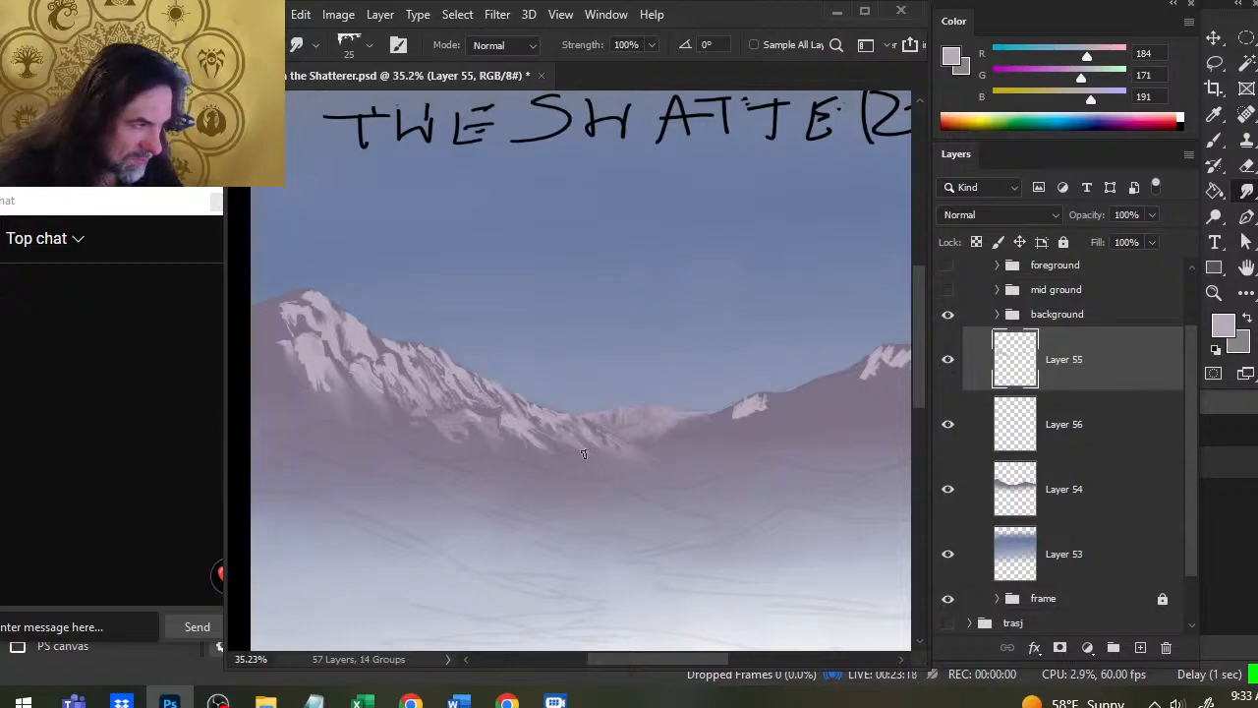
key(4)
key(bracketright)
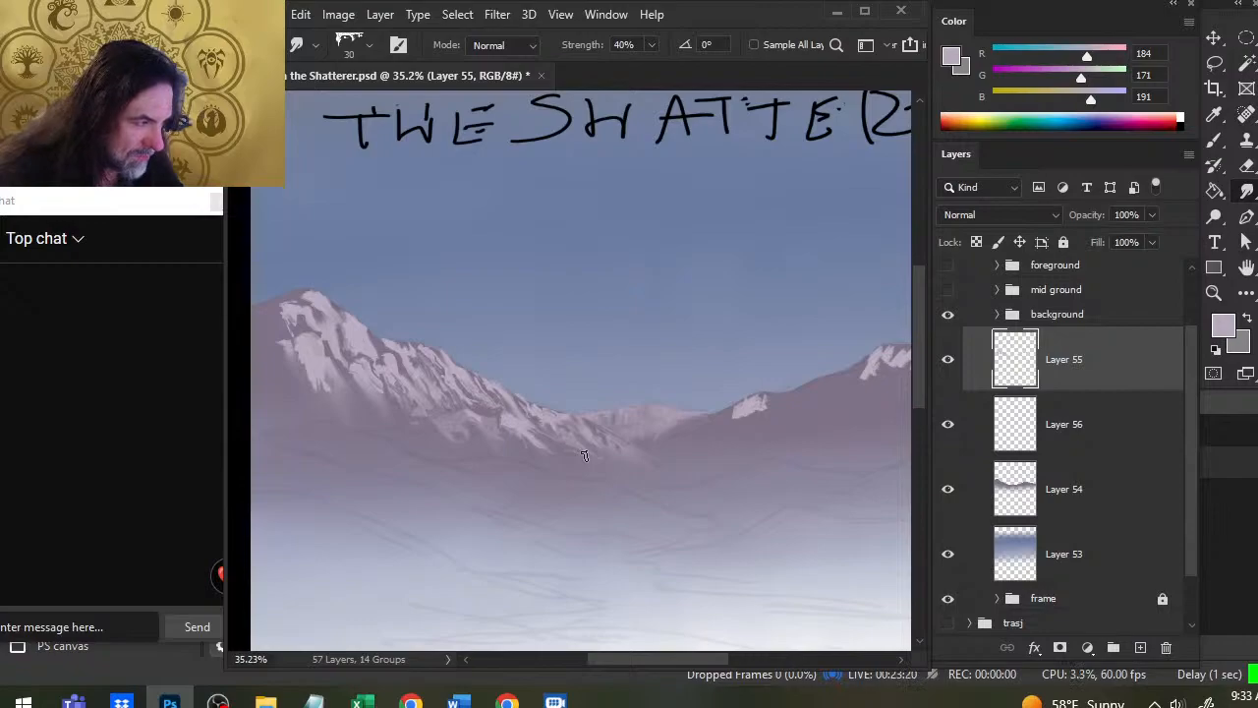
key(5)
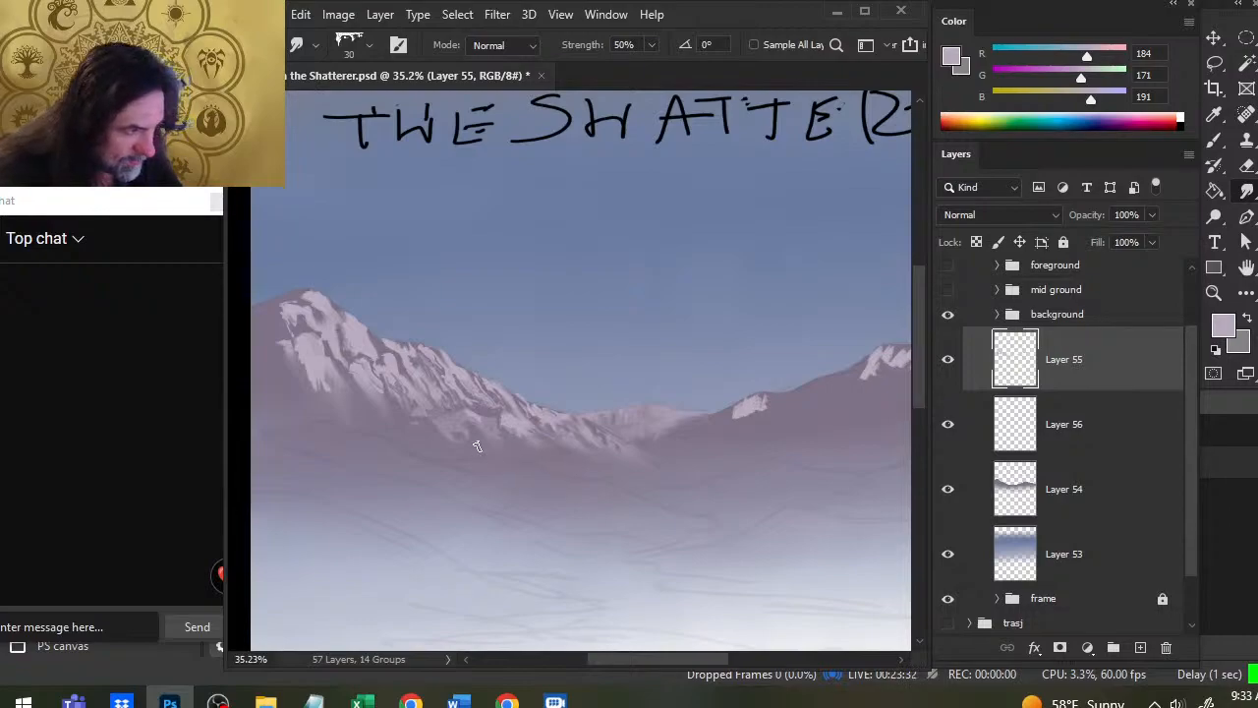
Step: Paint a bright snow patch on the left mountain's lower ridge and blend it with the 30 px smudge brush
key(b)
drag(444, 424, 453, 435)
key(r)
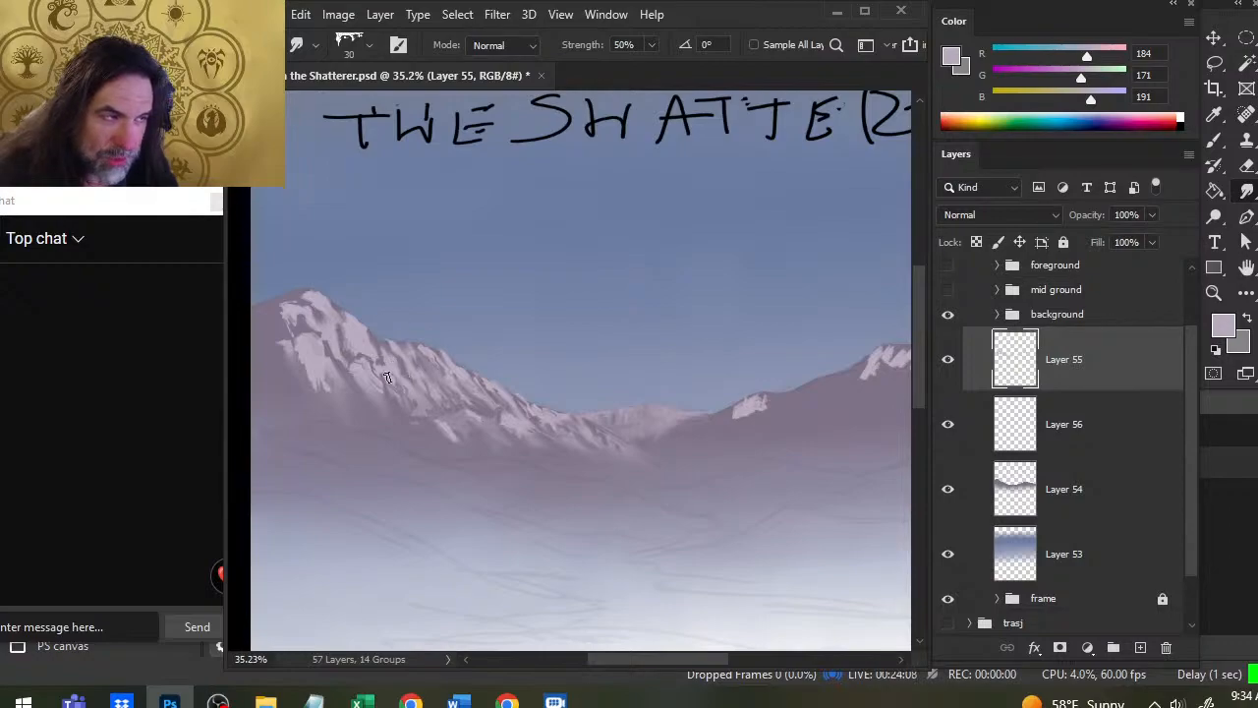
key(e)
key(r)
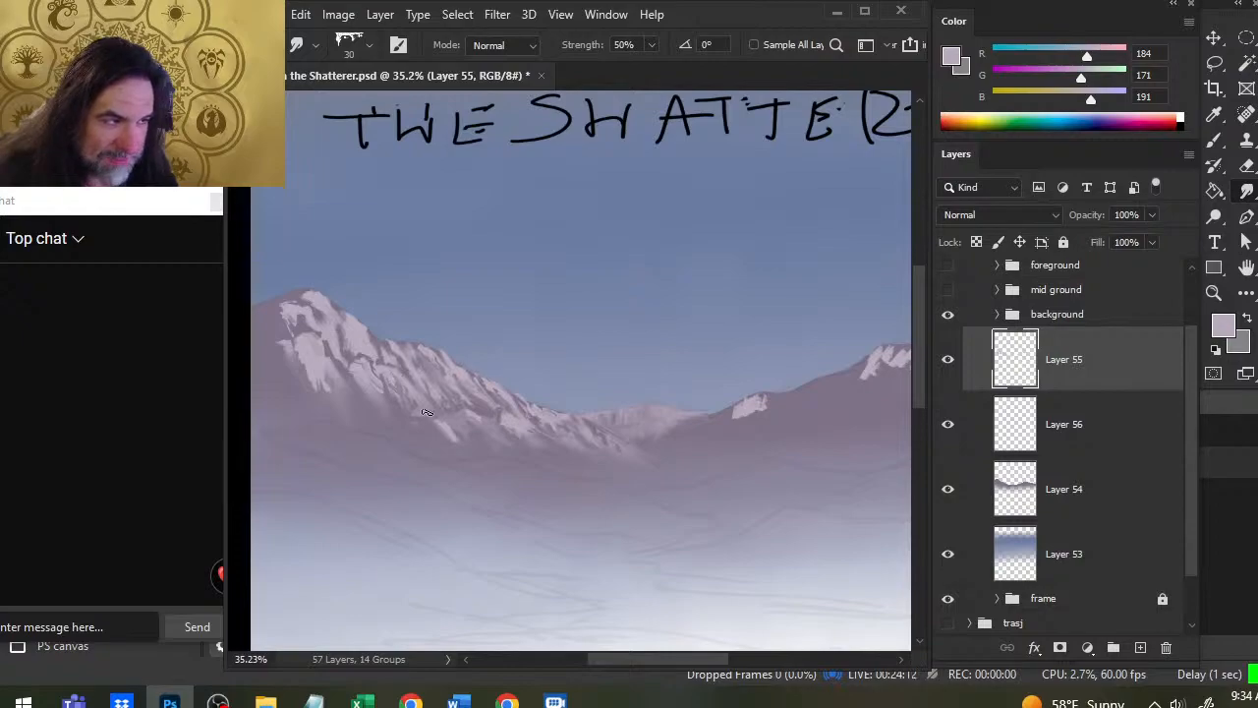
Step: Build up snow facets on the left mountain's middle slope, alternating 25 px brush dabs with 30 px smudging at 50% strength
key(b)
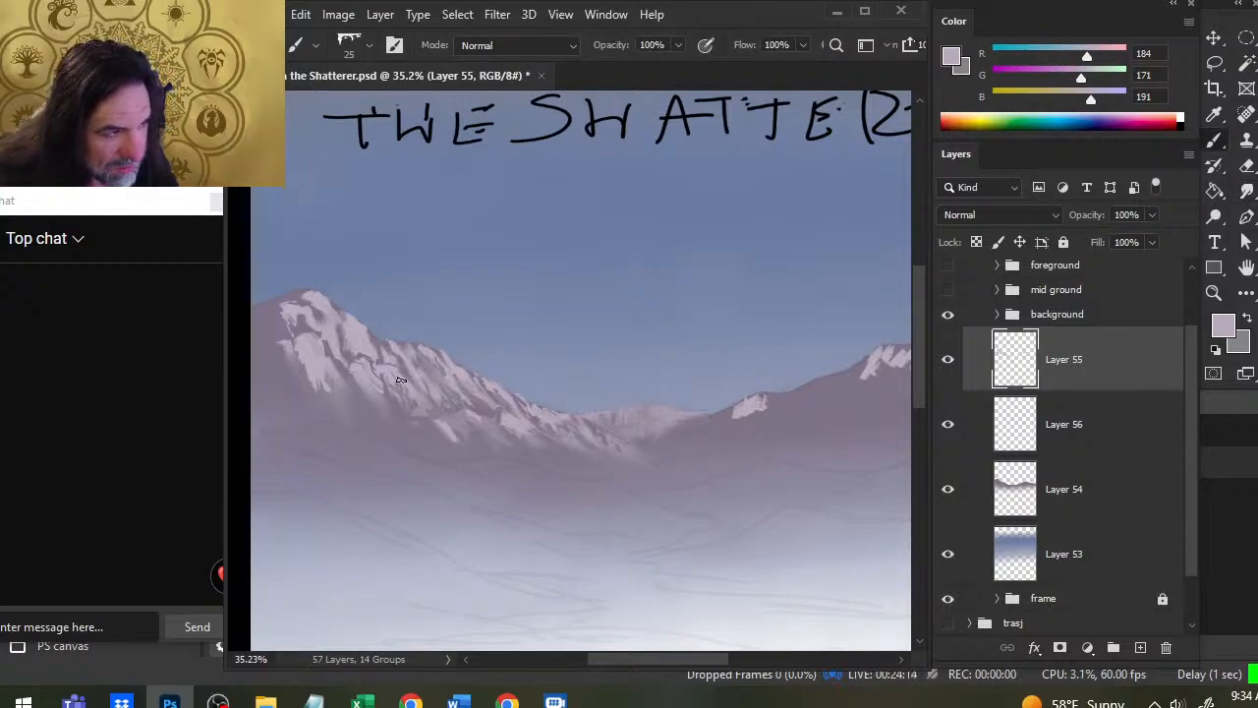
key(r)
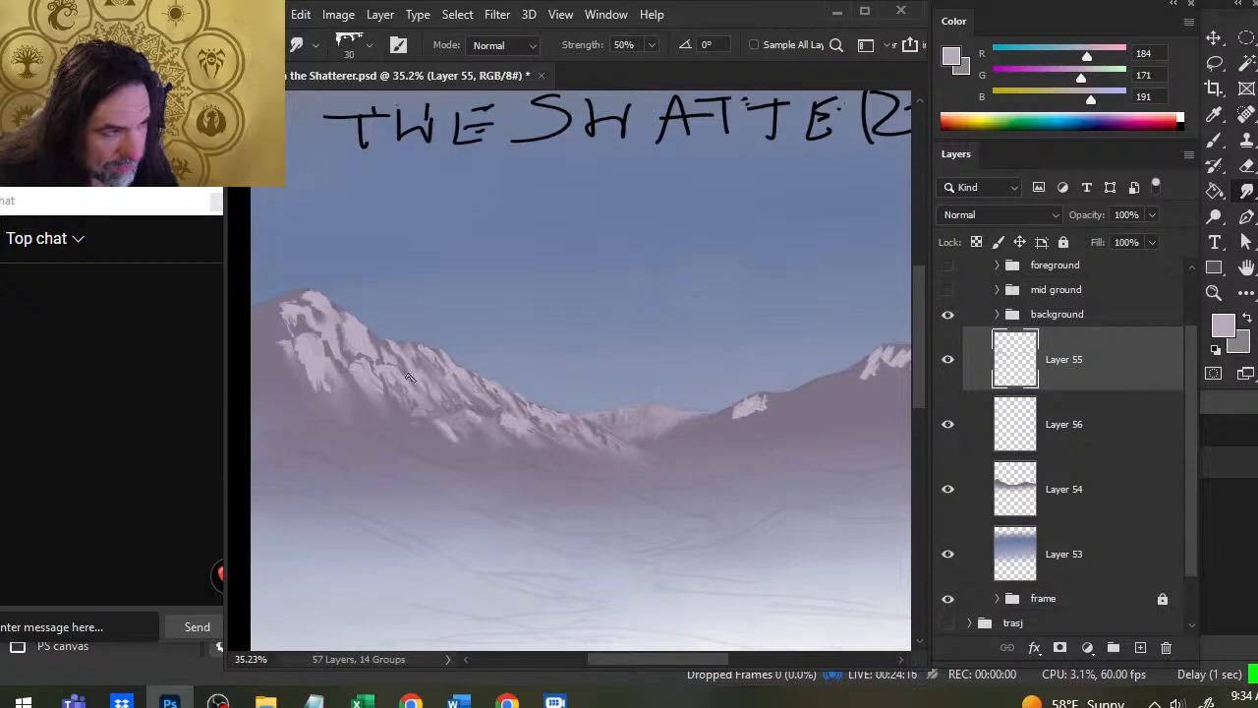
key(b)
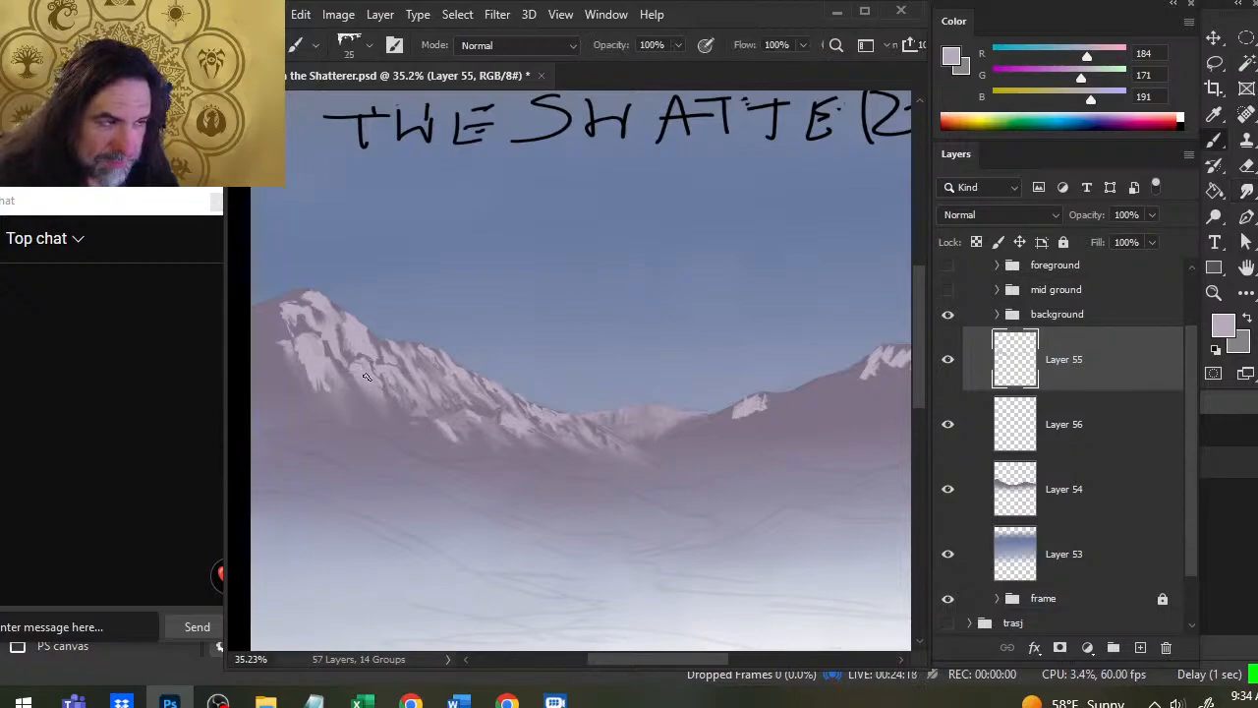
key(r)
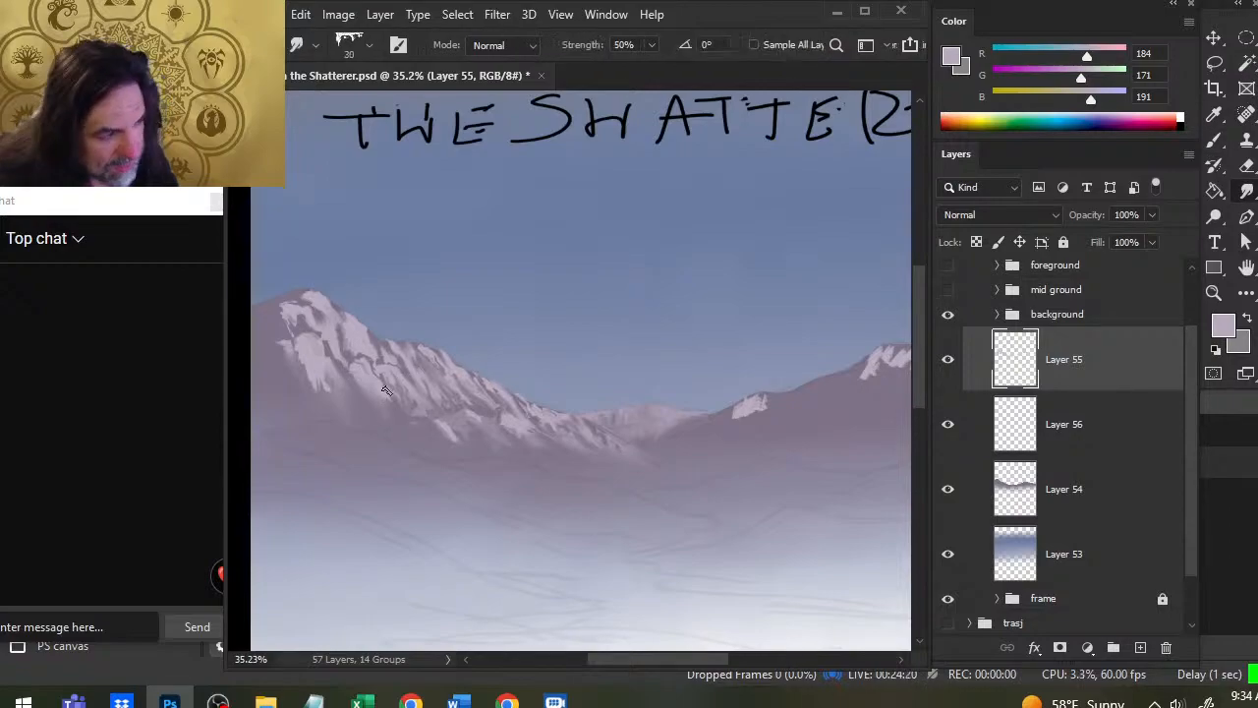
key(b)
key(r)
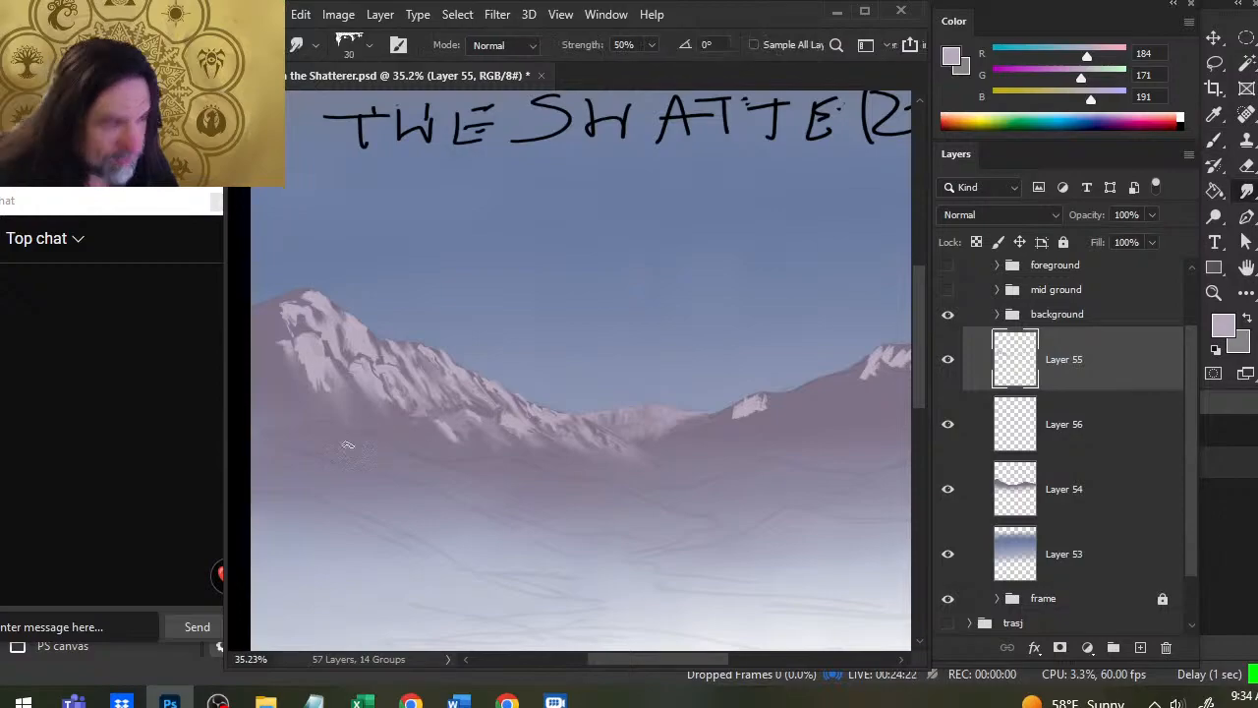
key(b)
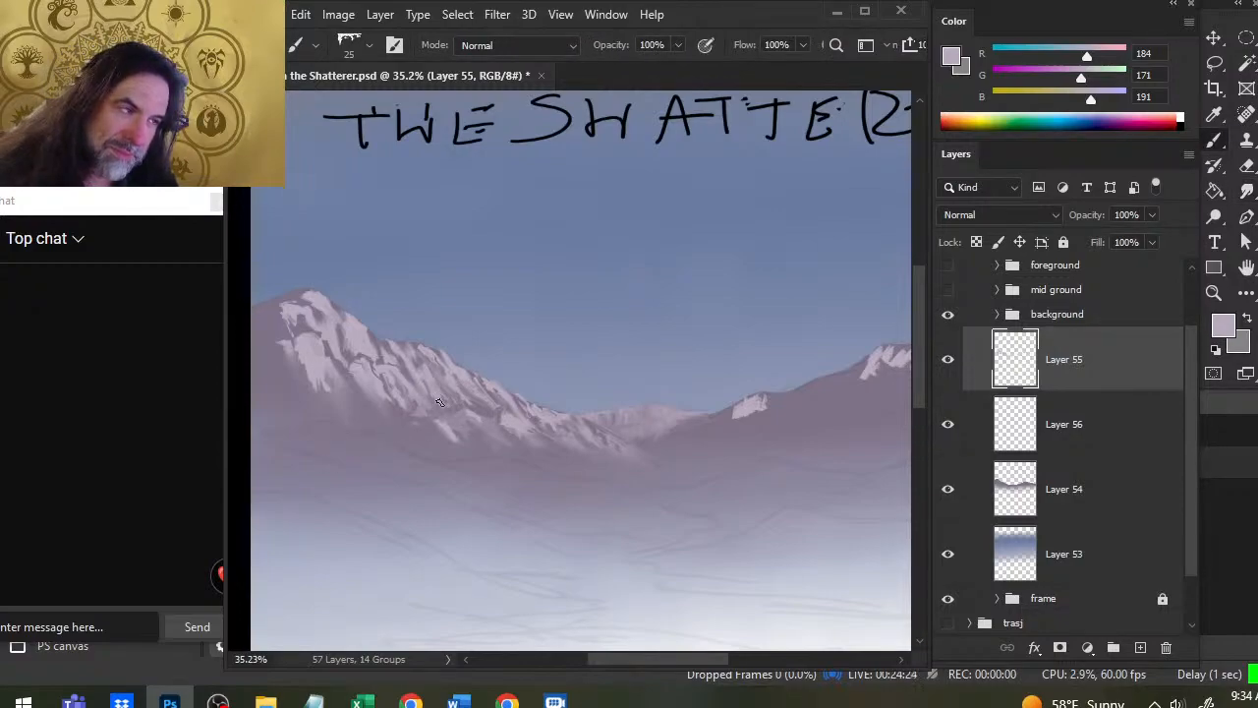
key(r)
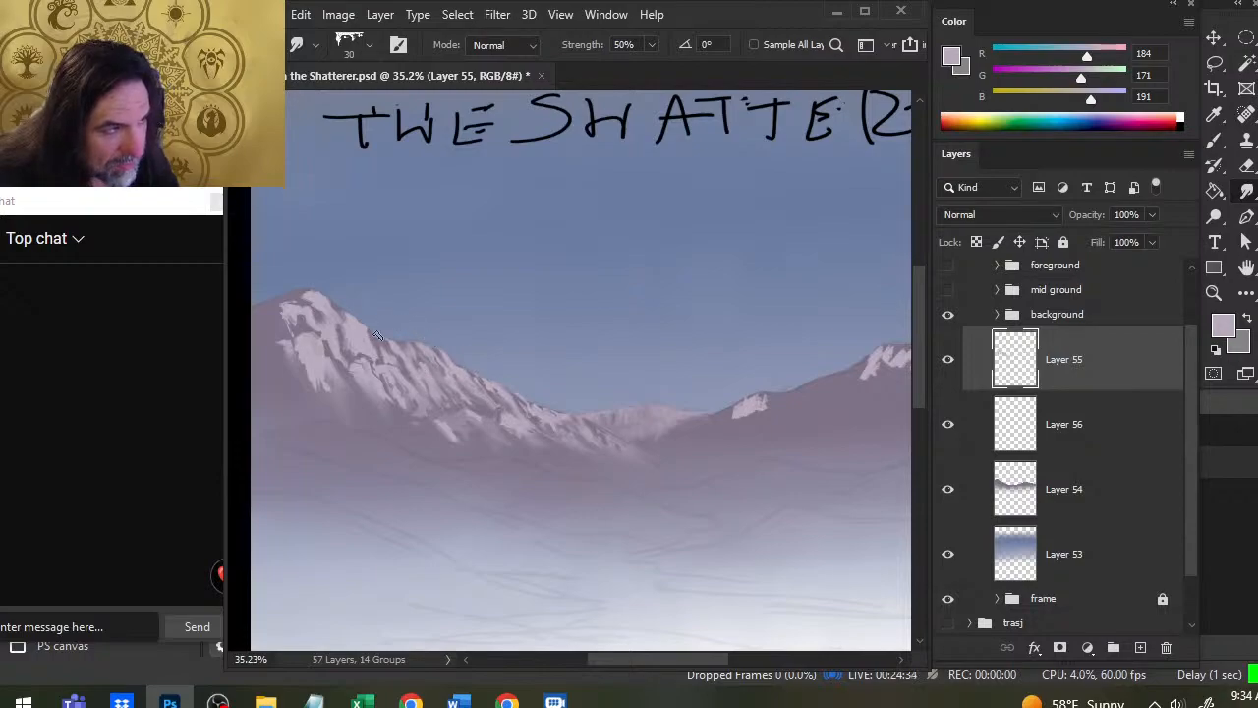
Step: Refine the snow along the ridge just right of the left peak with small brush, smudge and 30 px eraser touches
key(b)
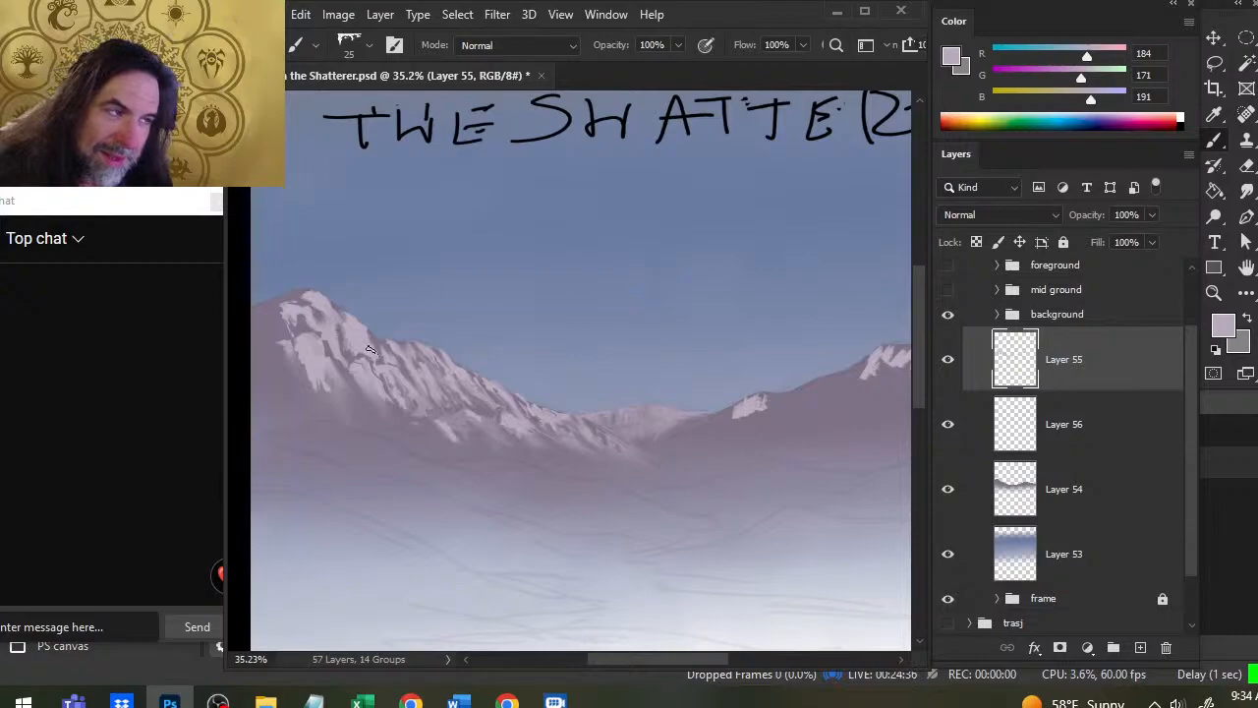
key(r)
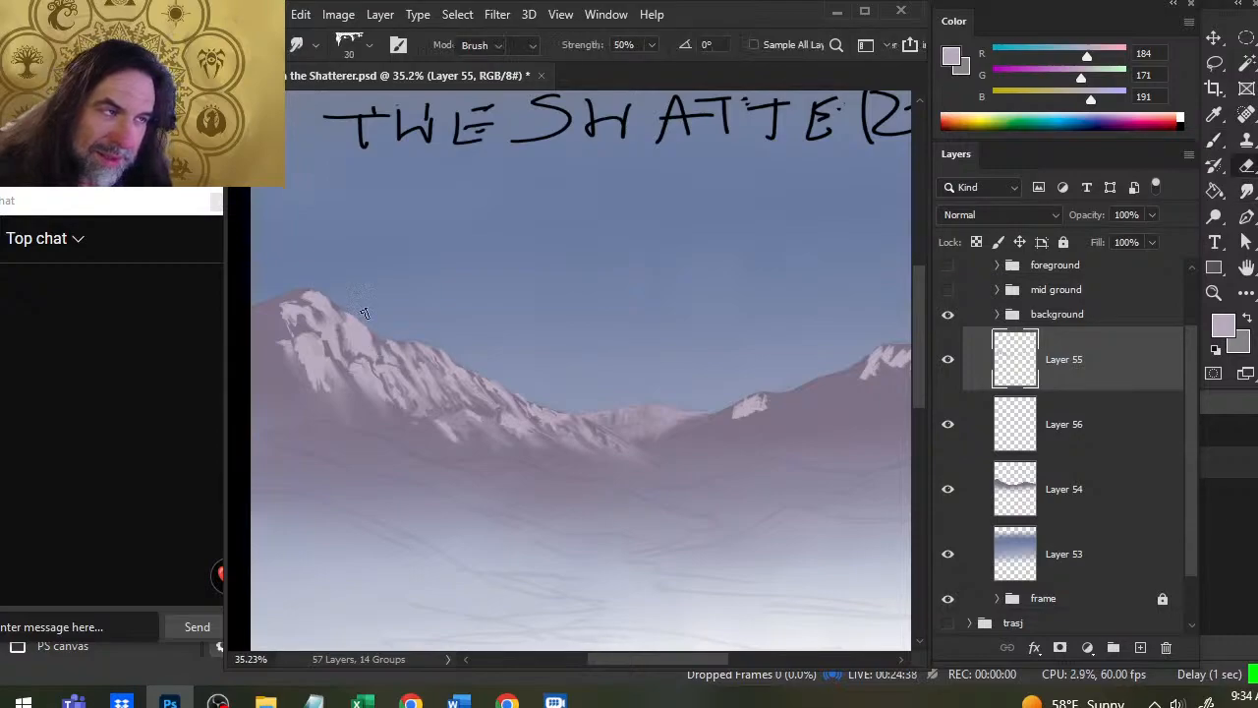
key(e)
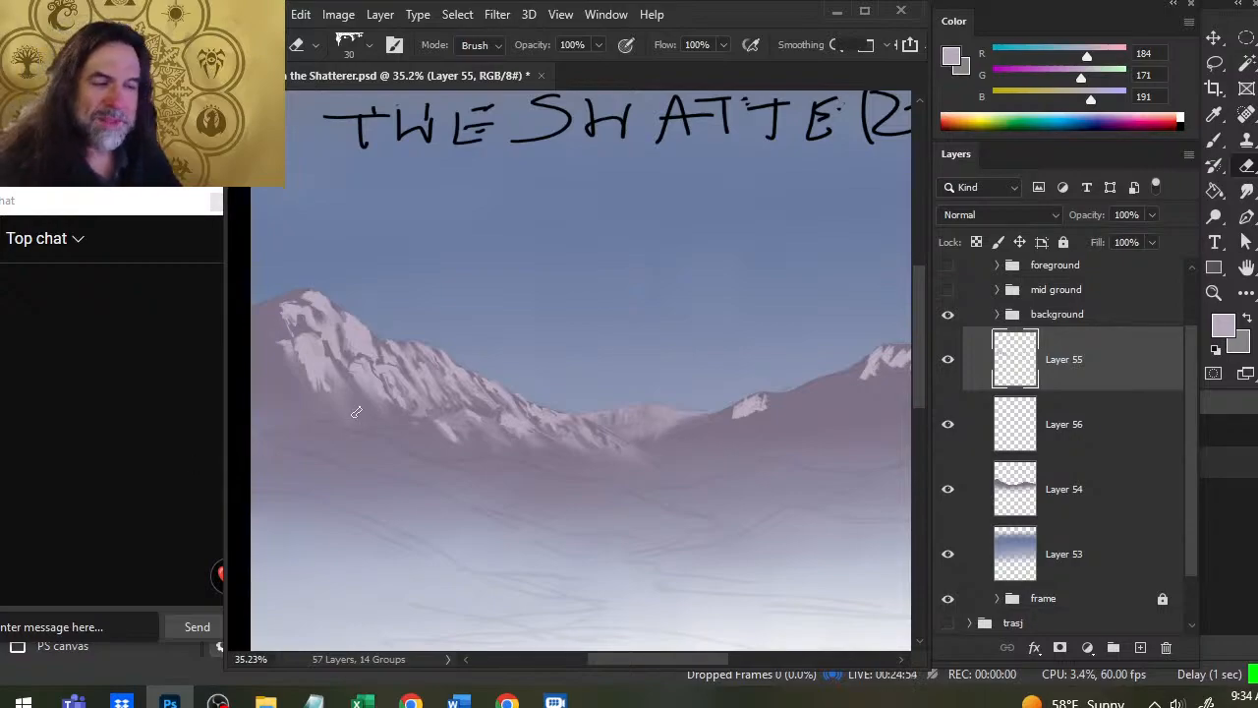
key(r)
key(b)
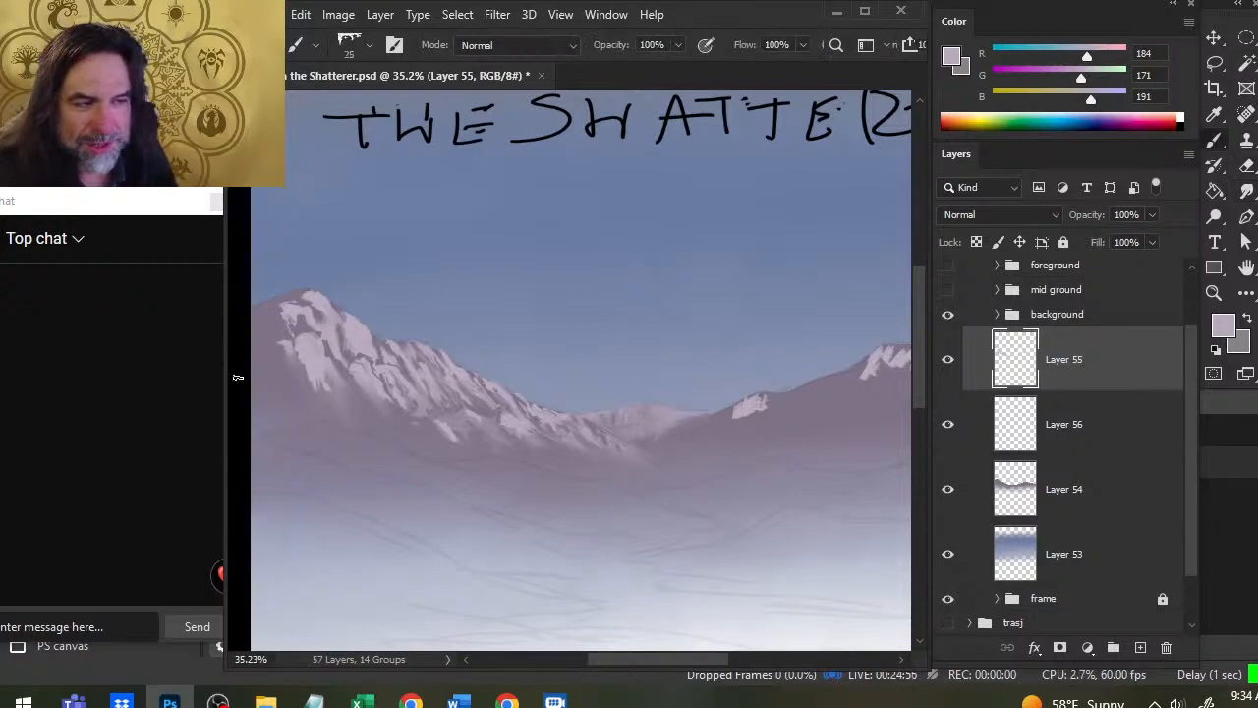
Step: Paint snow over the left peak's summit and down its right edge, smudging the strokes at 30 px and 50% strength
key(r)
mouse_move(293, 309)
mouse_down()
mouse_move(304, 294)
mouse_move(324, 308)
mouse_up()
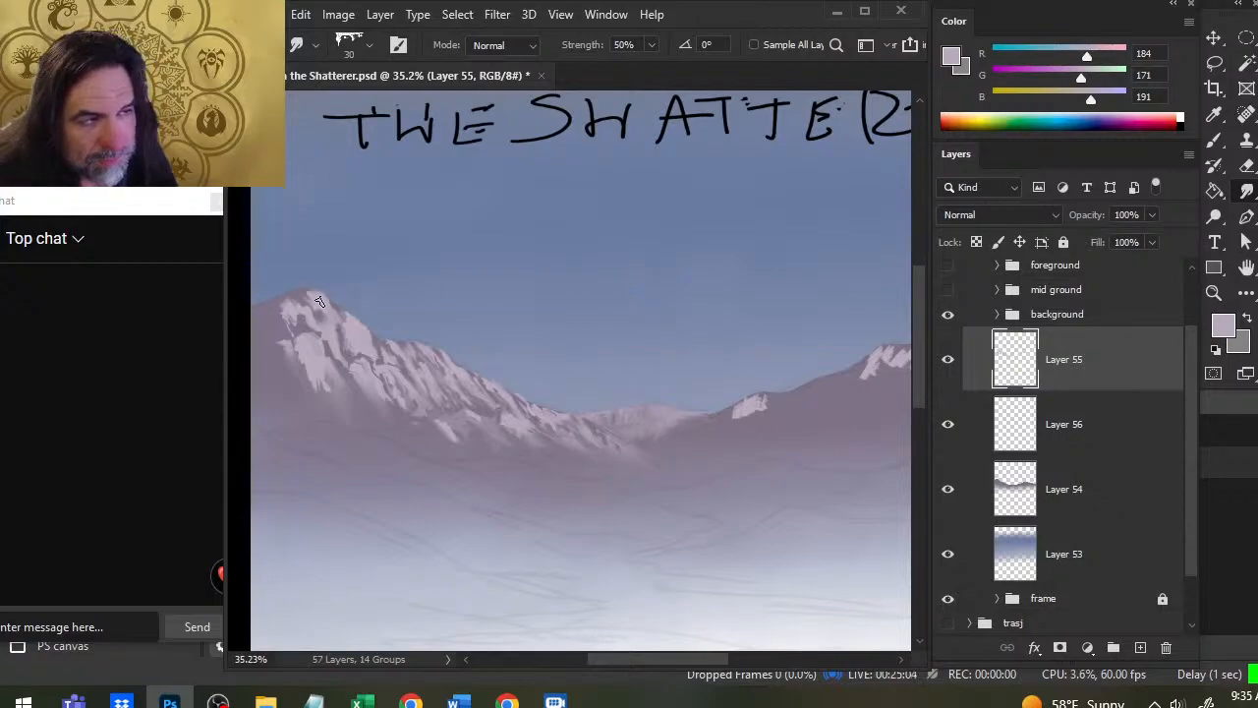
key(b)
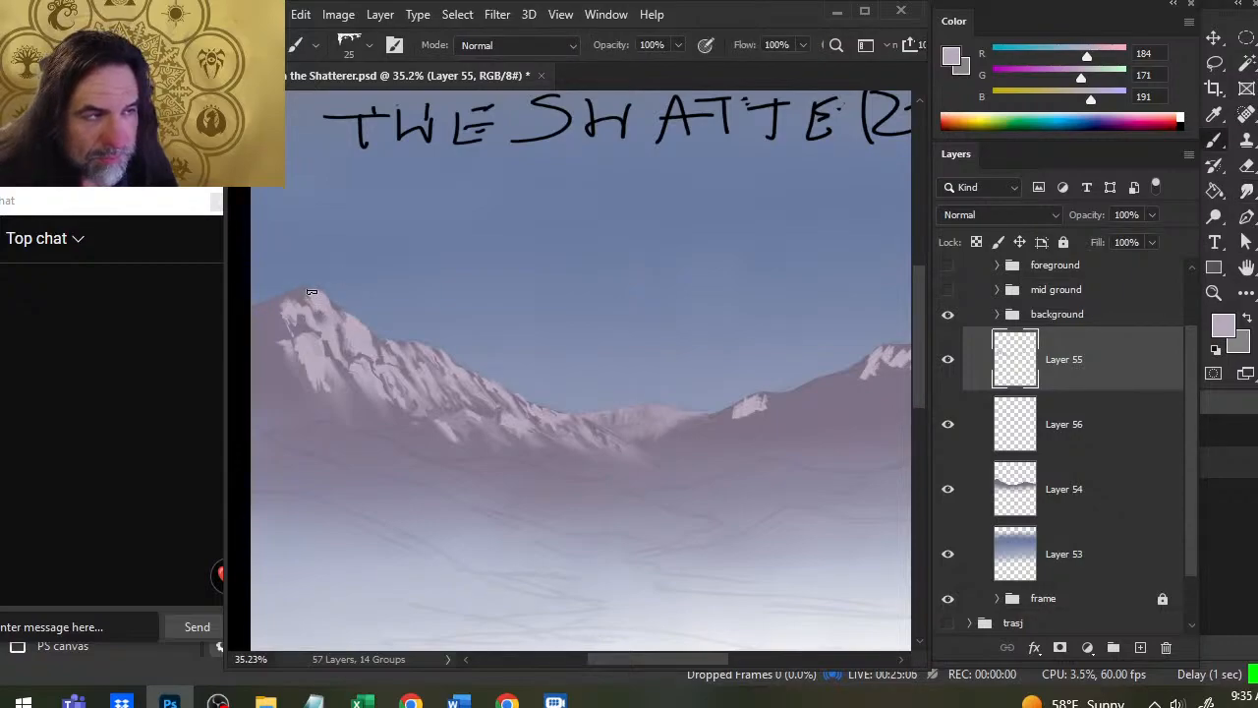
drag(315, 293, 336, 308)
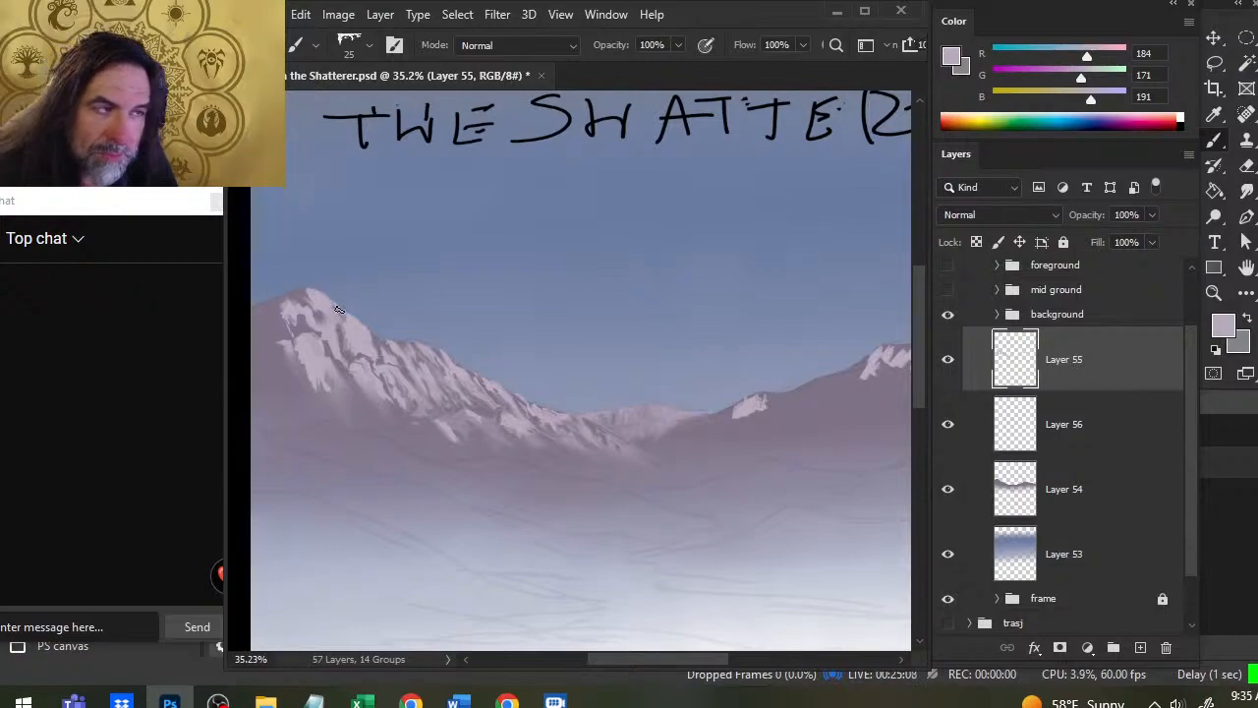
key(r)
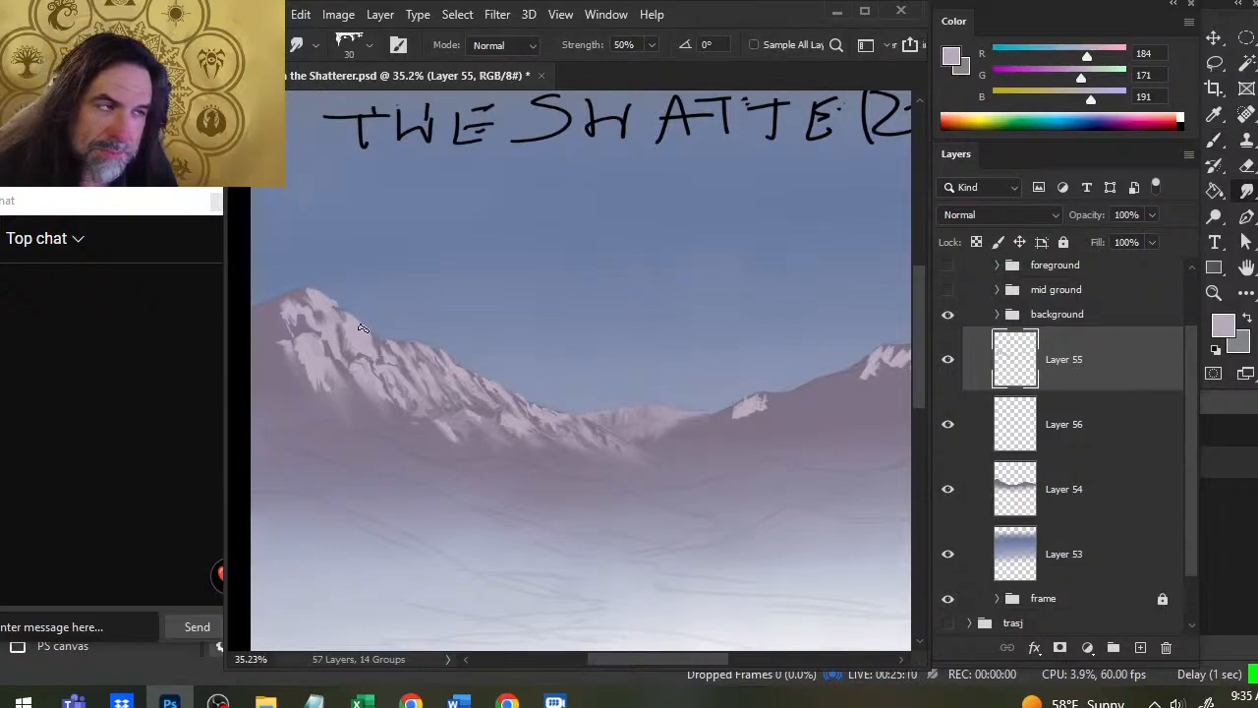
key(b)
drag(346, 310, 370, 332)
key(r)
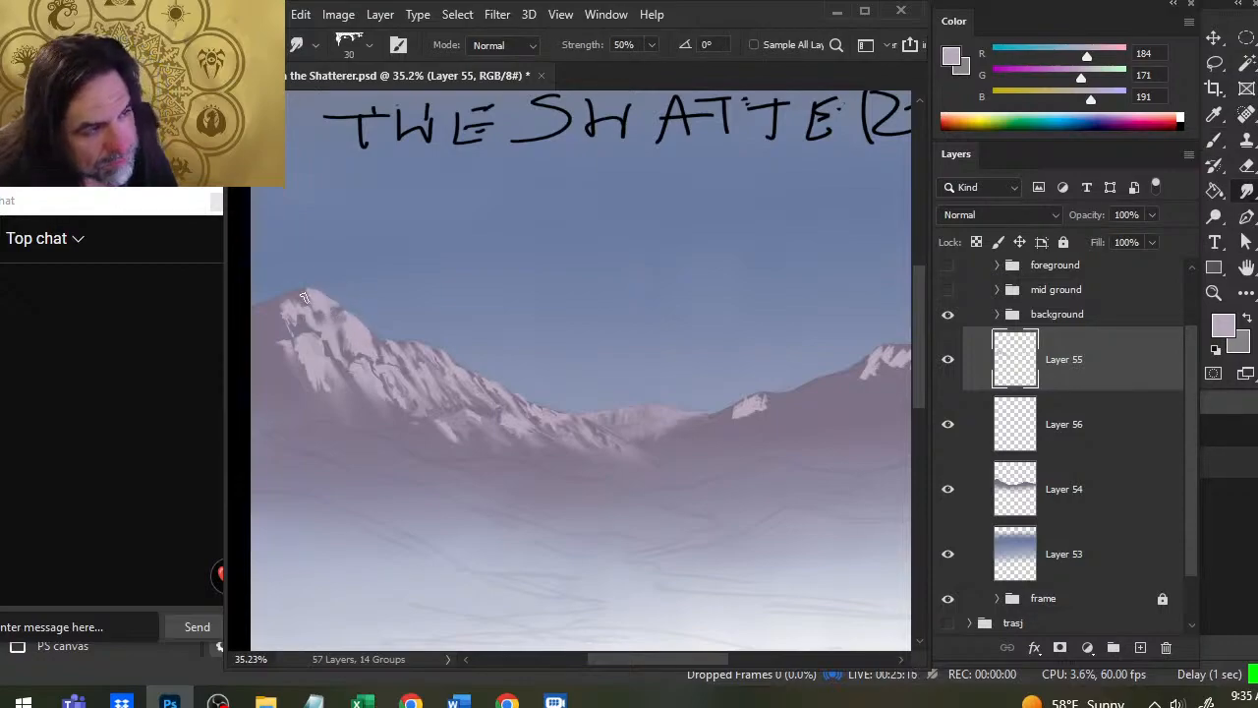
Step: Extend snow over the left peak's left shoulder with the 25 px brush, and pick a darker mauve (150, 139, 158)
key(b)
key(r)
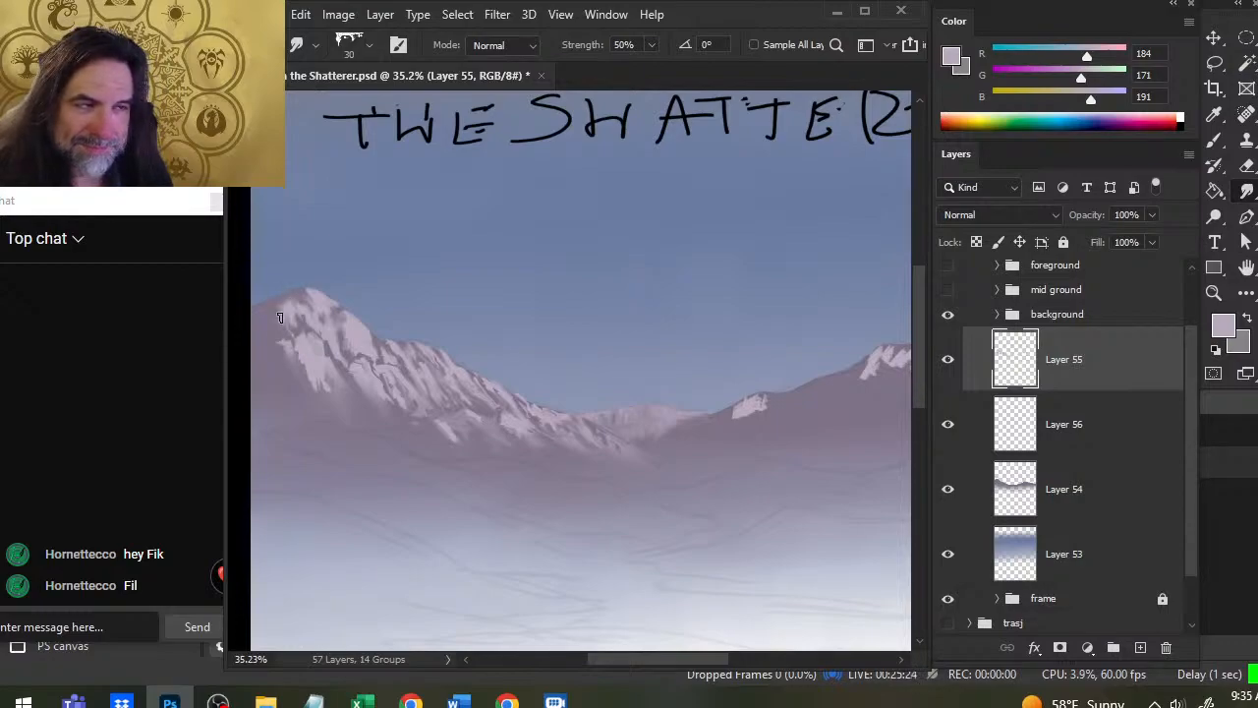
key(b)
drag(510, 433, 466, 415)
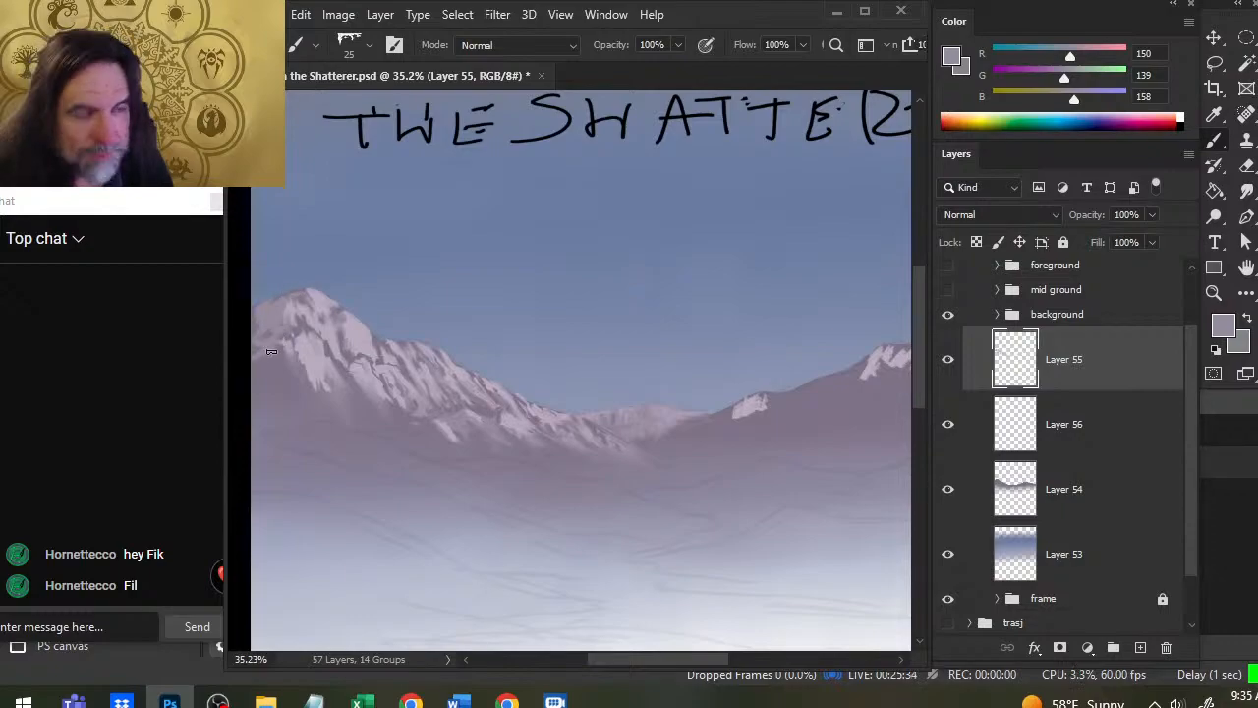
Step: Work the darker mauve into the snow on the left peak's left shoulder, smudging the edges at 30 px and 50% strength
key(r)
key(e)
key(r)
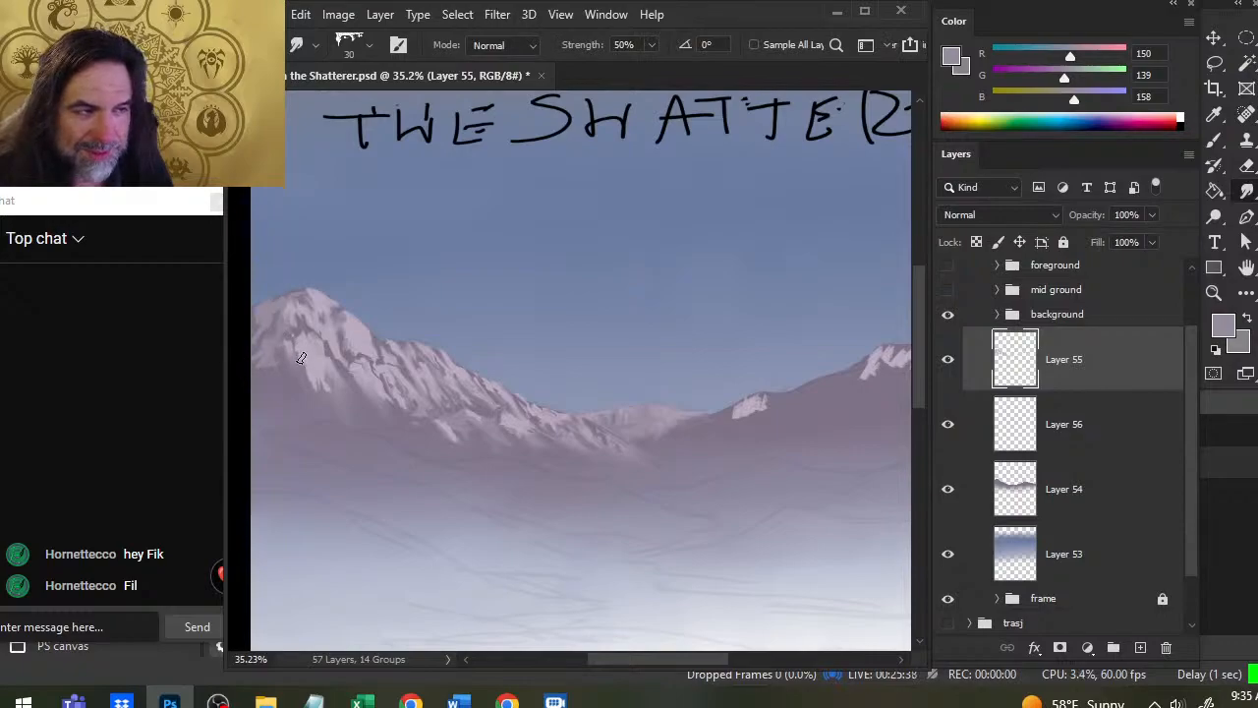
key(b)
key(r)
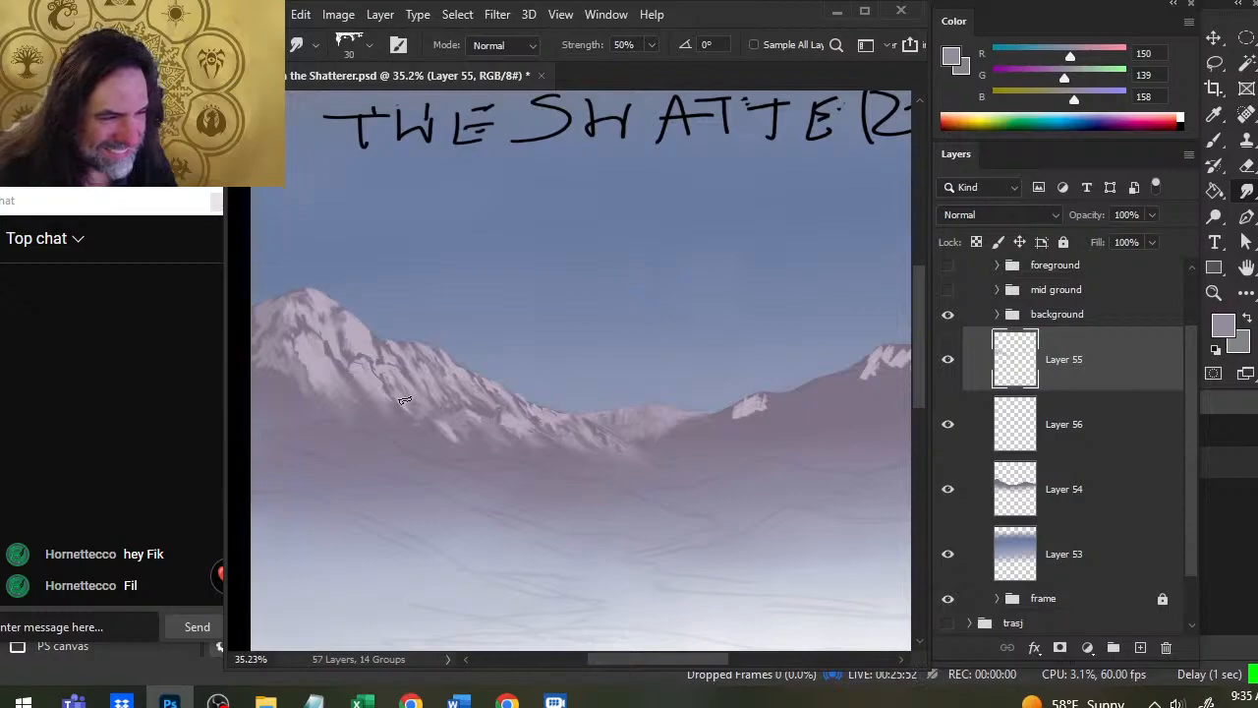
Step: Refine the shadow gaps beside the left peak's summit and on its left shoulder with 20 px smudge and eraser touches
key(bracketleft)
key(bracketleft)
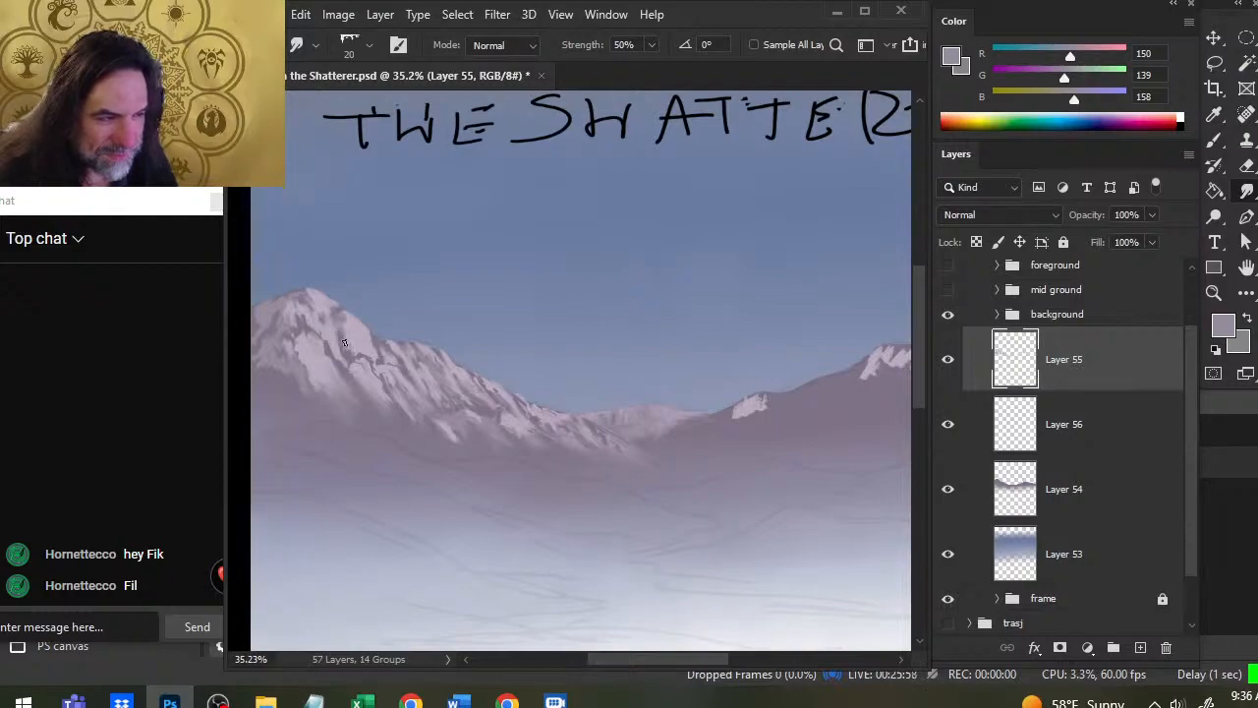
key(e)
drag(344, 326, 354, 346)
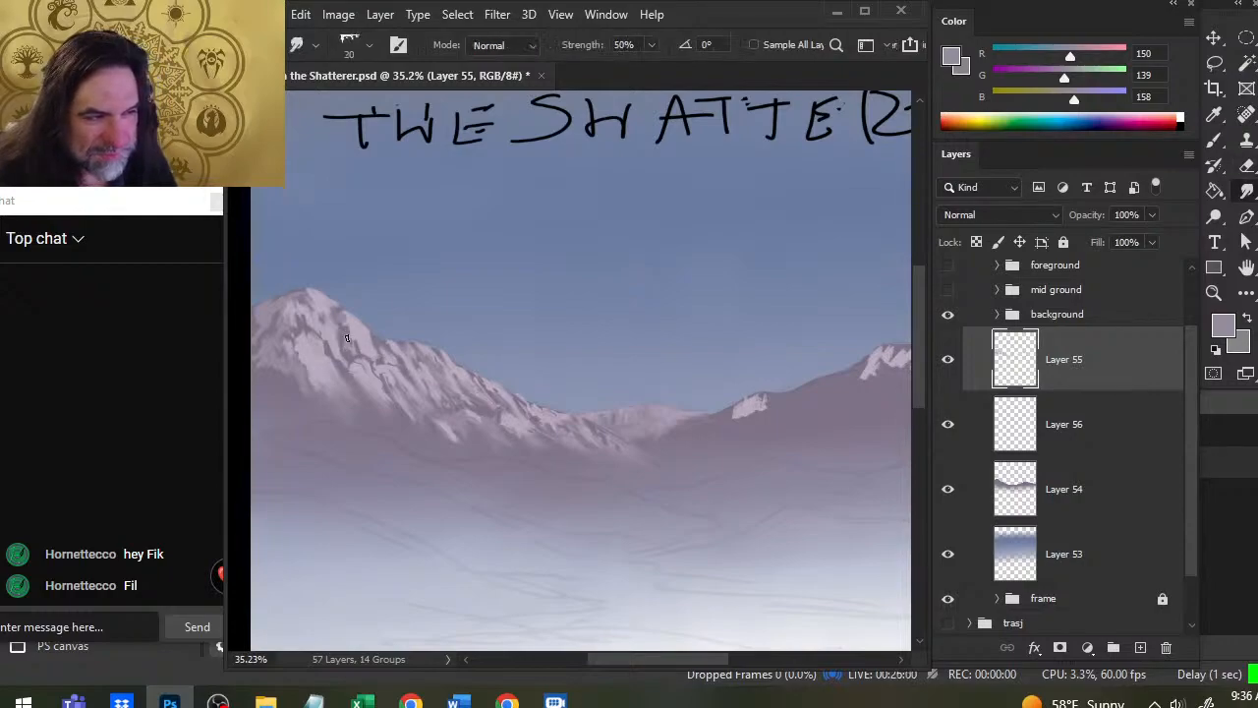
key(e)
drag(282, 330, 264, 349)
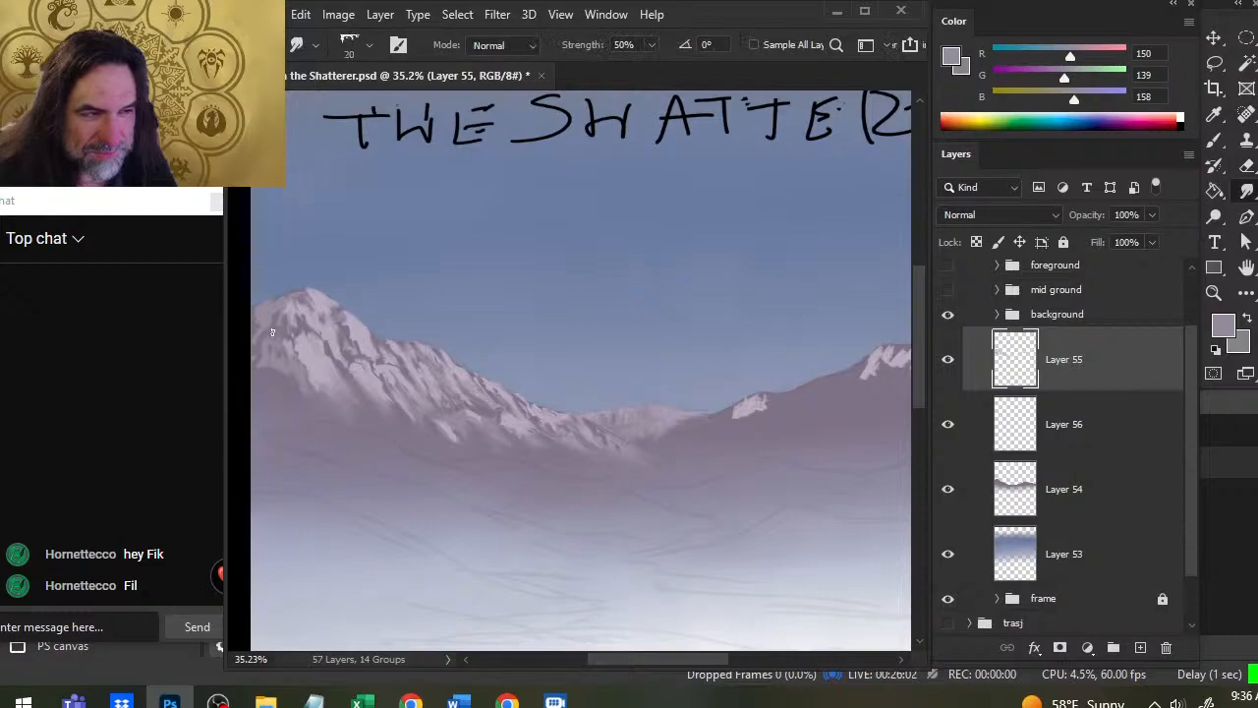
Step: Soften the snow down the left peak's left flank with the Smudge tool at 50 px and 60% strength
key(bracketright)
key(6)
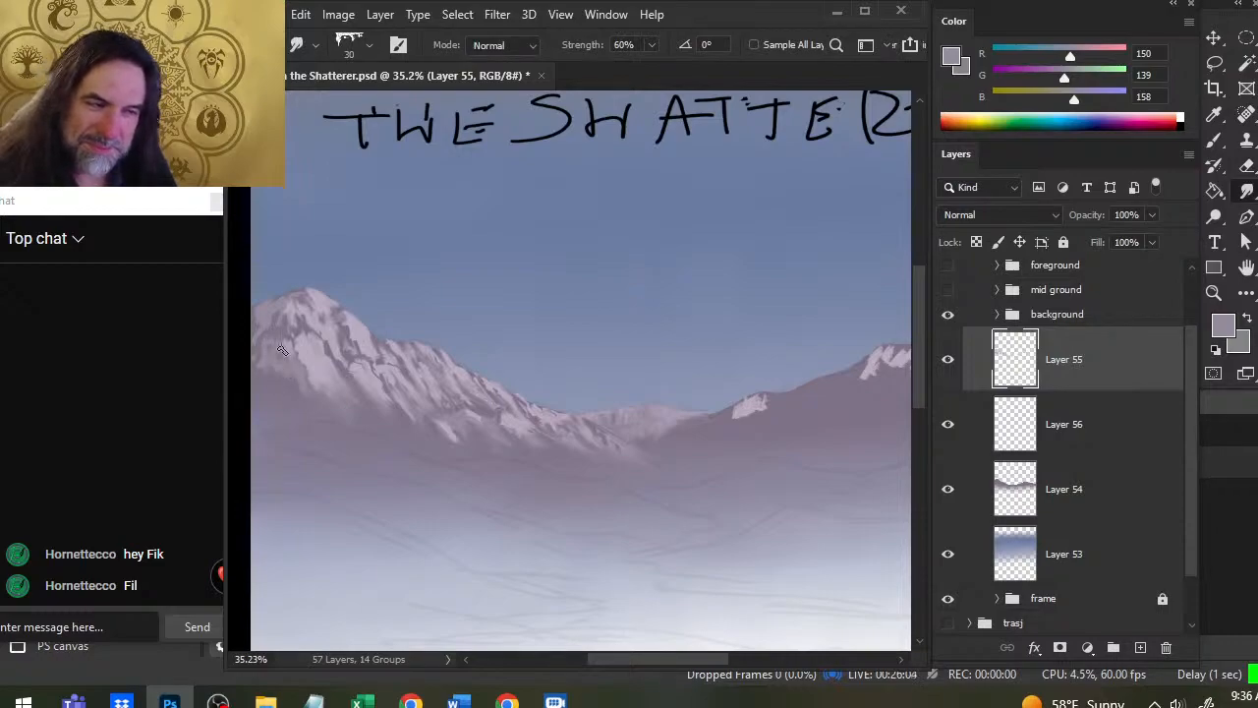
key(bracketright)
key(bracketright)
key(bracketright)
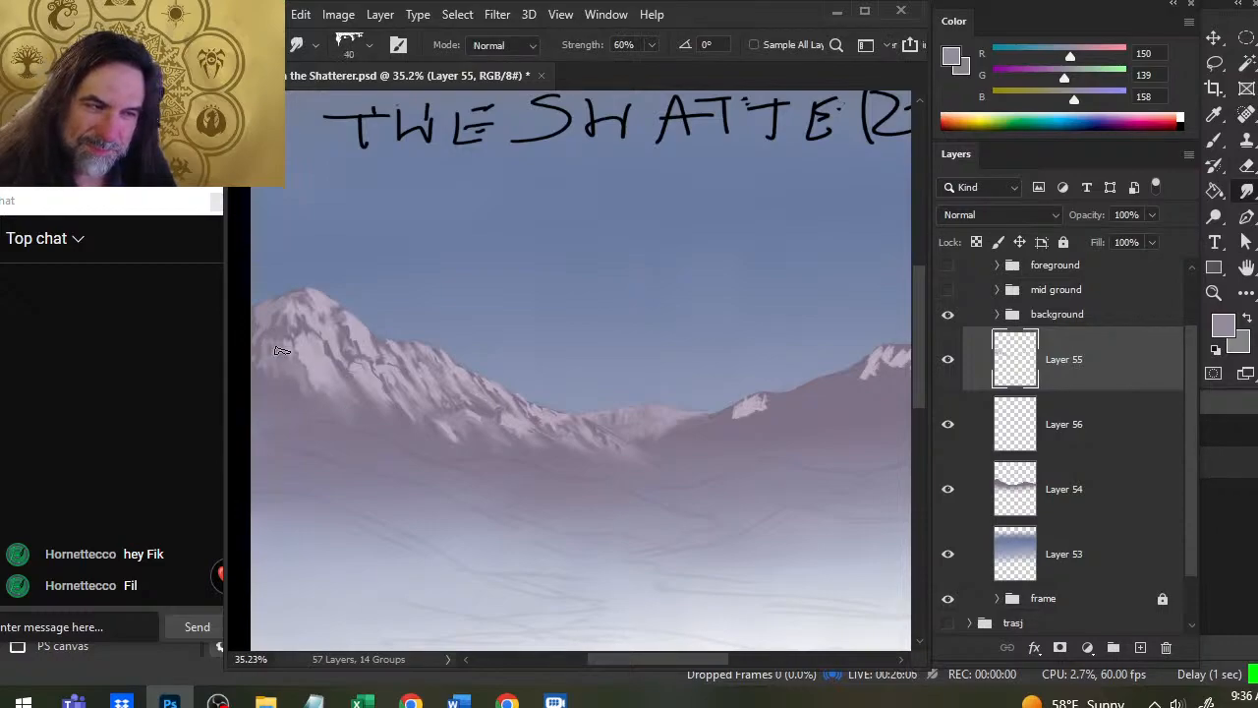
key(bracketright)
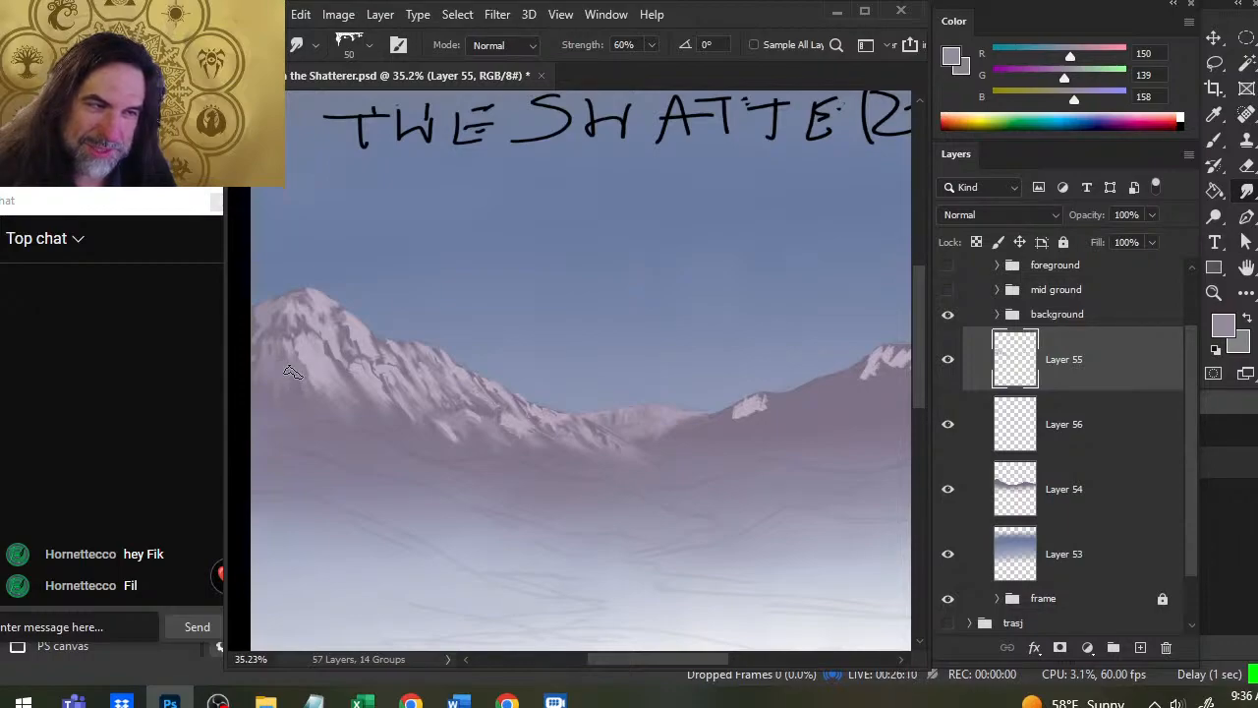
mouse_move(294, 334)
mouse_down()
mouse_move(273, 397)
mouse_move(279, 360)
mouse_move(272, 374)
mouse_up()
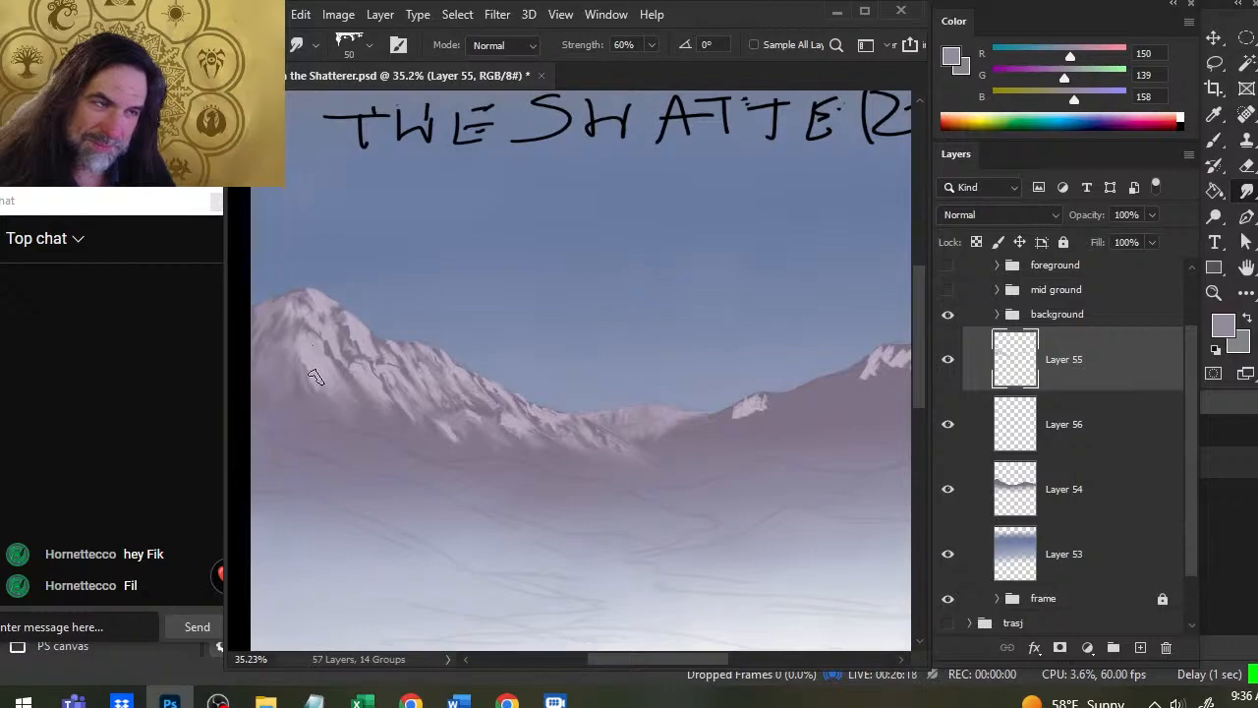
Step: Erase and repaint snow streaks below the left peak's summit using a sampled pale mauve (176, 165, 184), and smudge them at 60% strength
key(e)
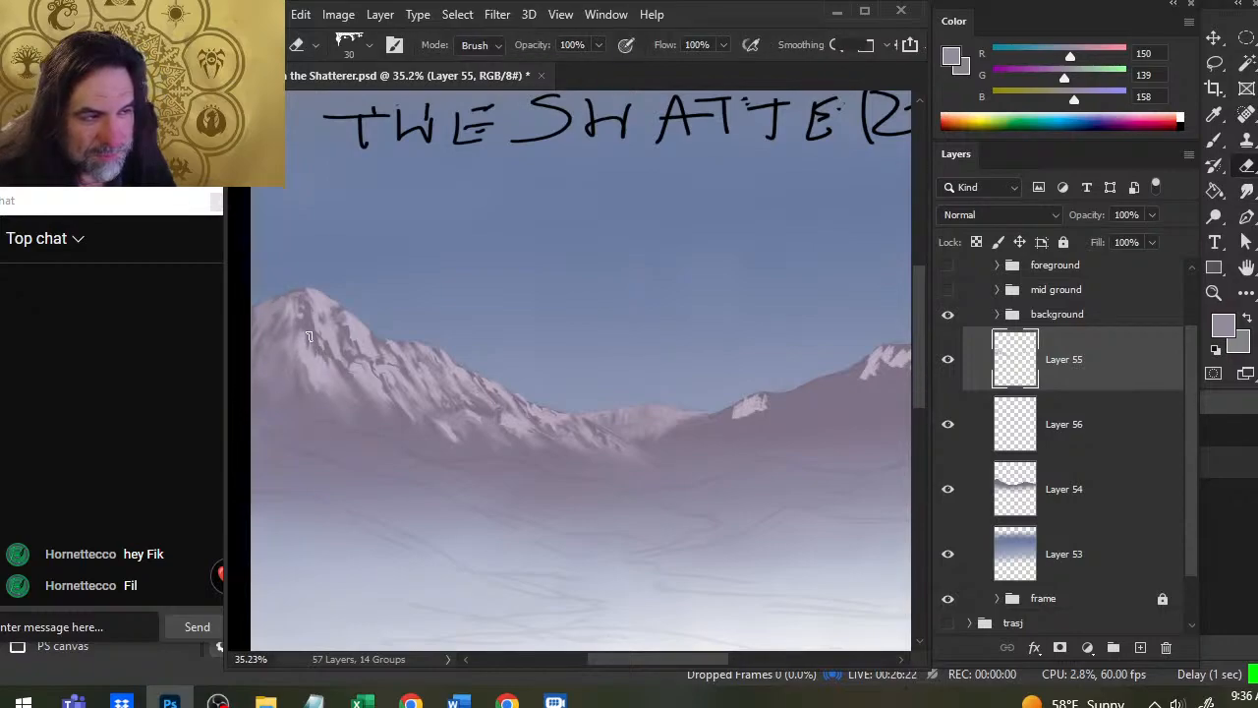
key(r)
key(b)
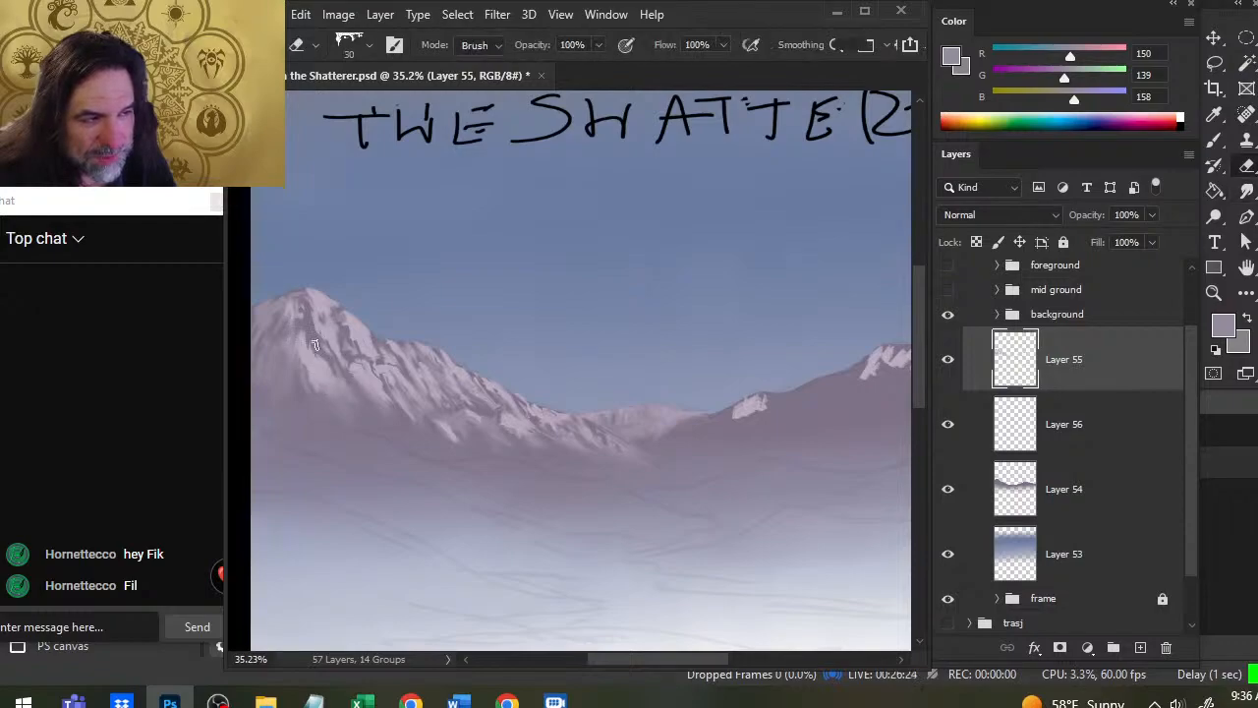
alt+click(354, 342)
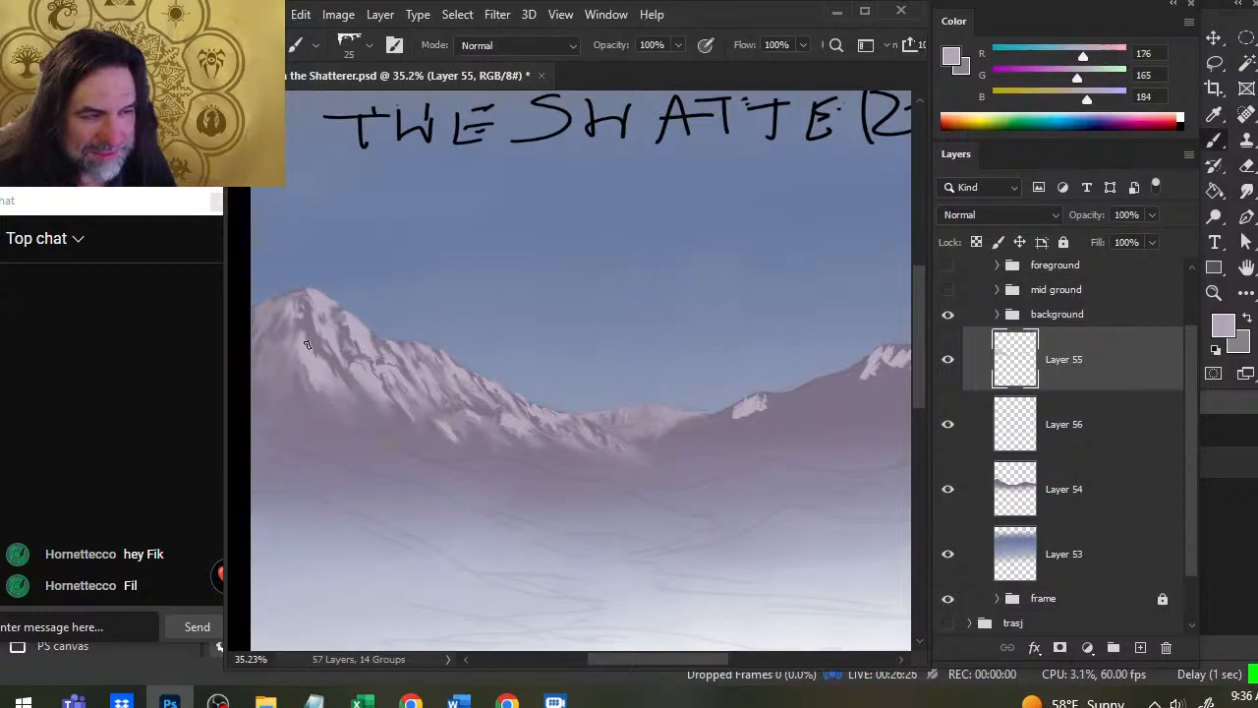
key(r)
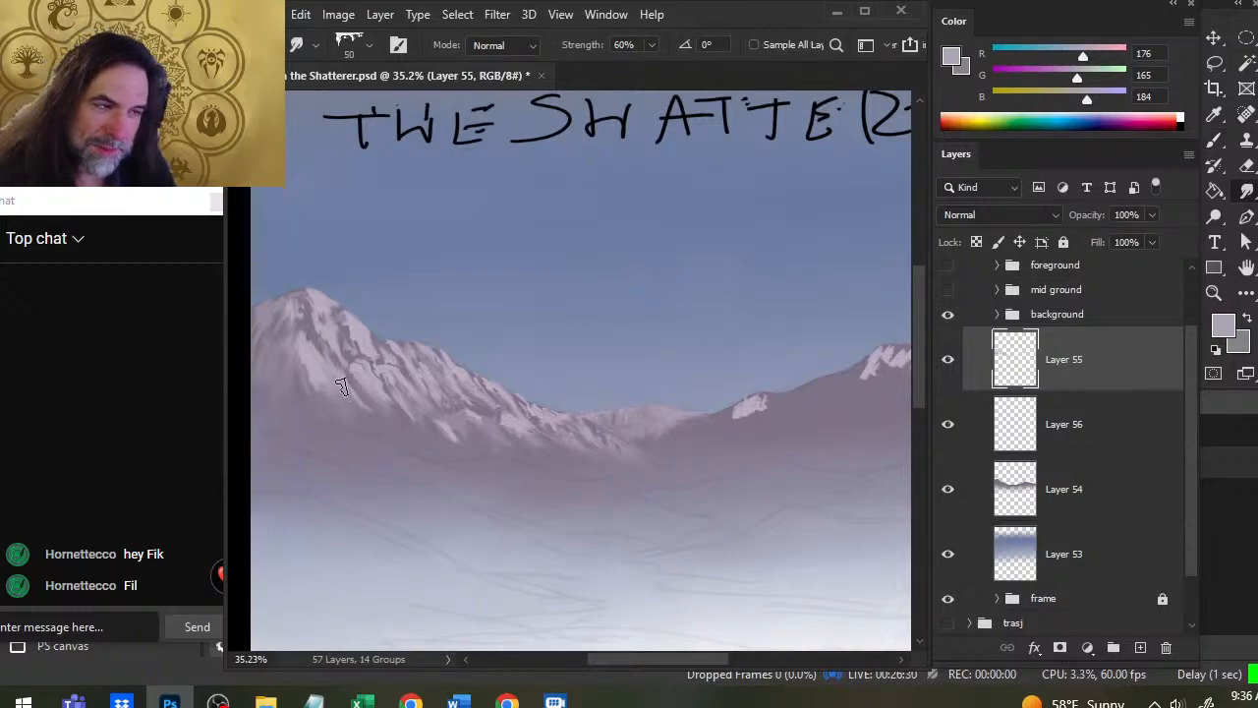
Step: Carve shadow gaps into the snow on the left peak's left face with the eraser, blending them at 60% smudge strength, down to 40 px
key(e)
drag(299, 336, 297, 368)
key(r)
key(e)
key(r)
key(bracketleft)
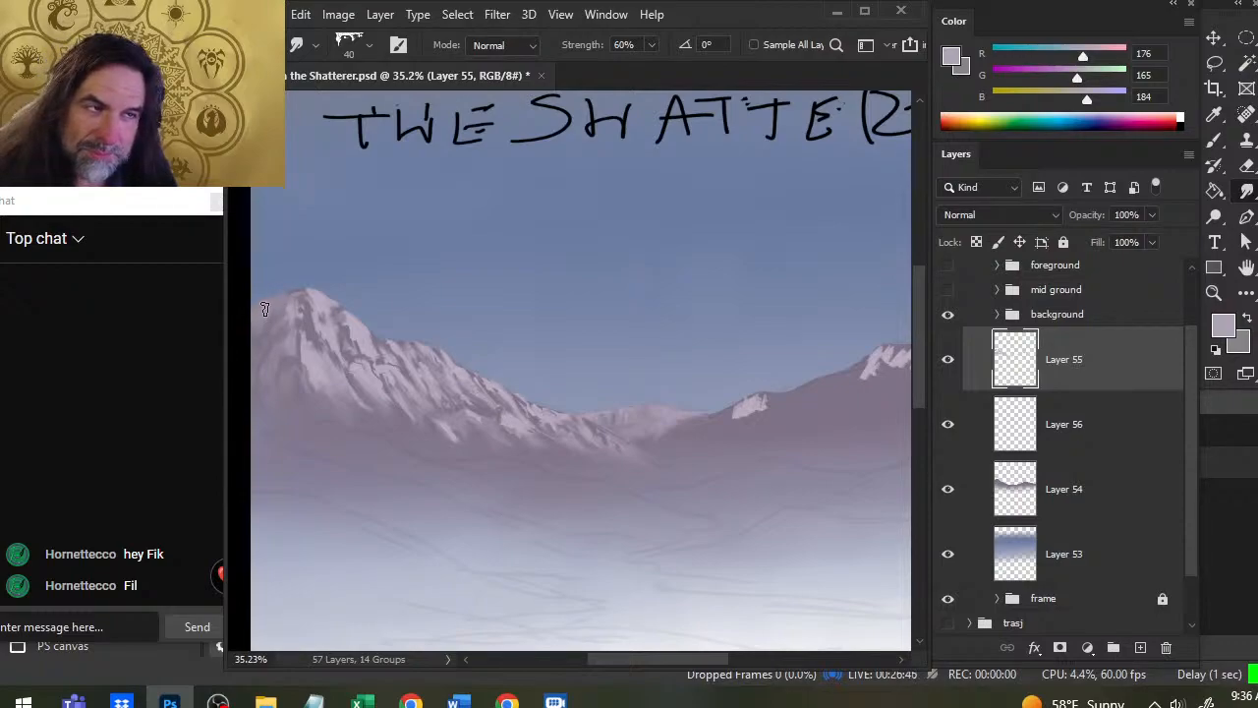
drag(288, 361, 352, 355)
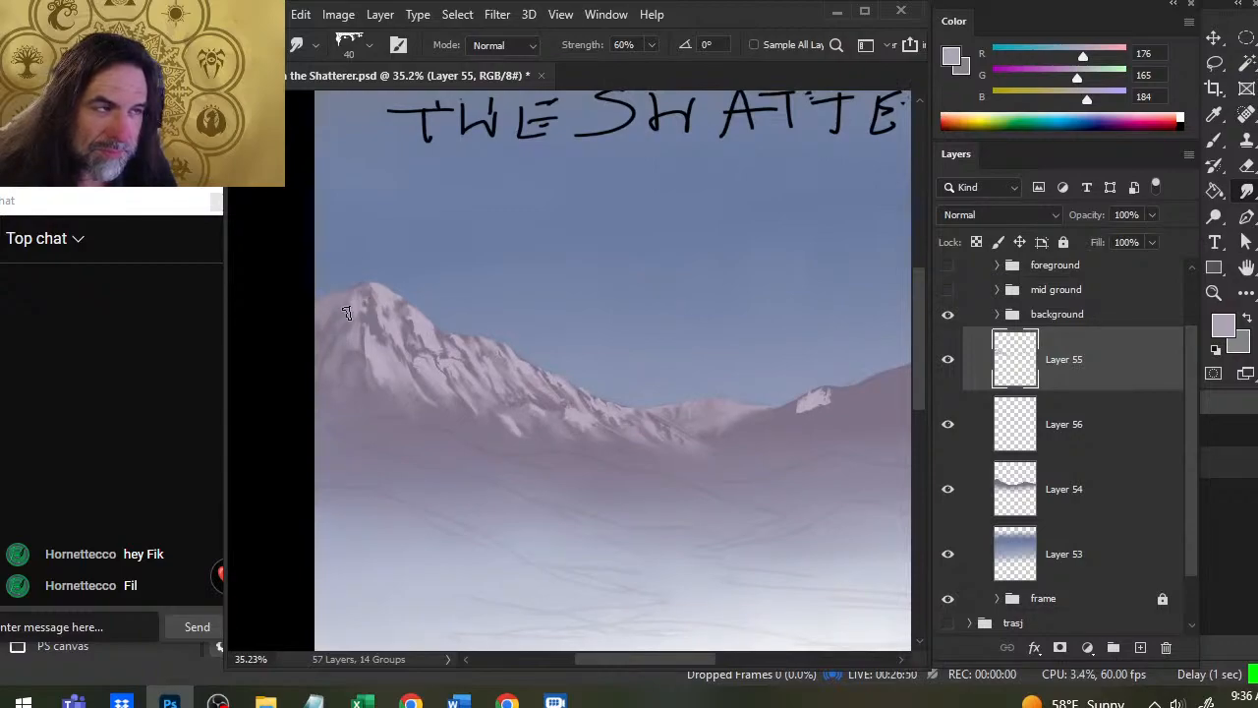
Step: Sharpen the snow facets down the left mountain's right slope, alternating the eraser with 40 px smudging at 60% strength
key(e)
key(r)
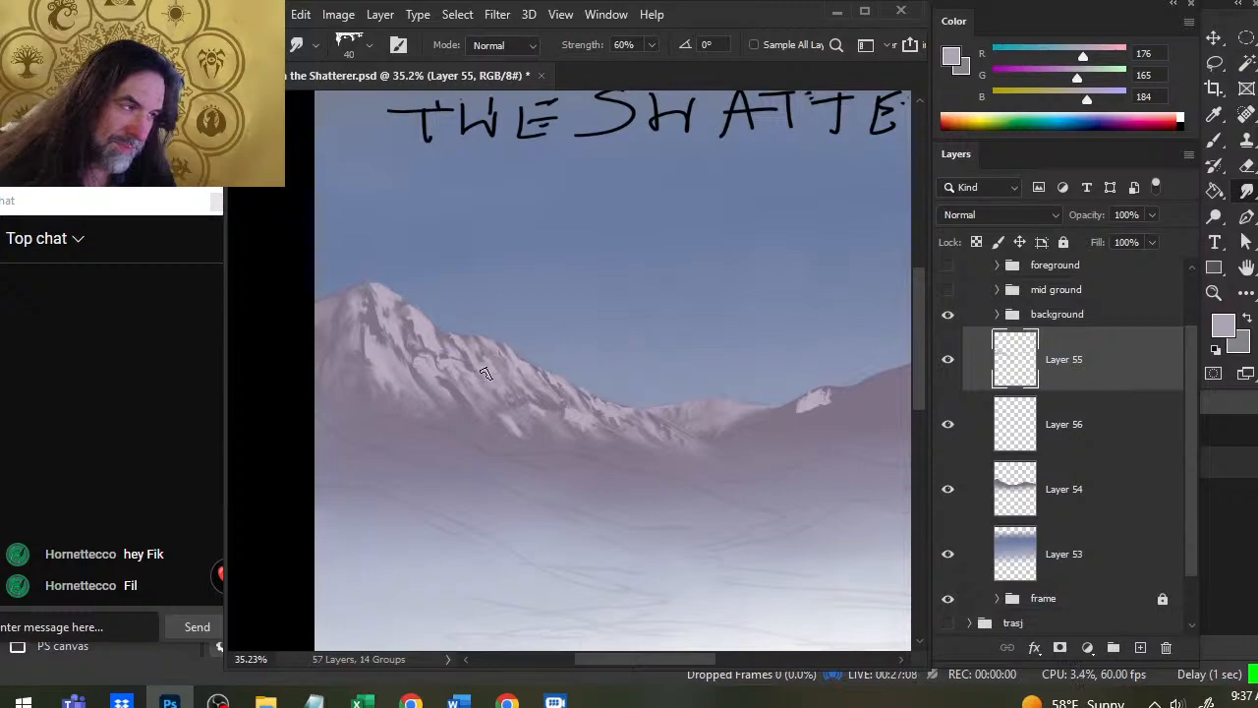
key(e)
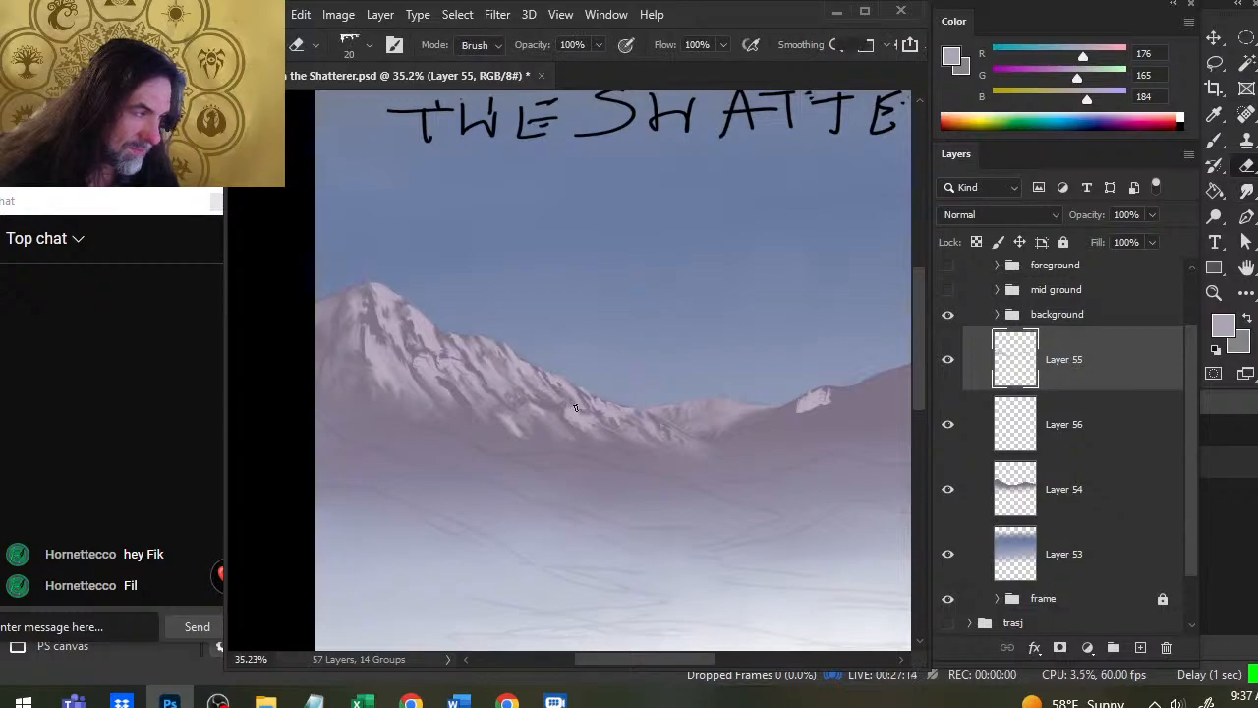
key(r)
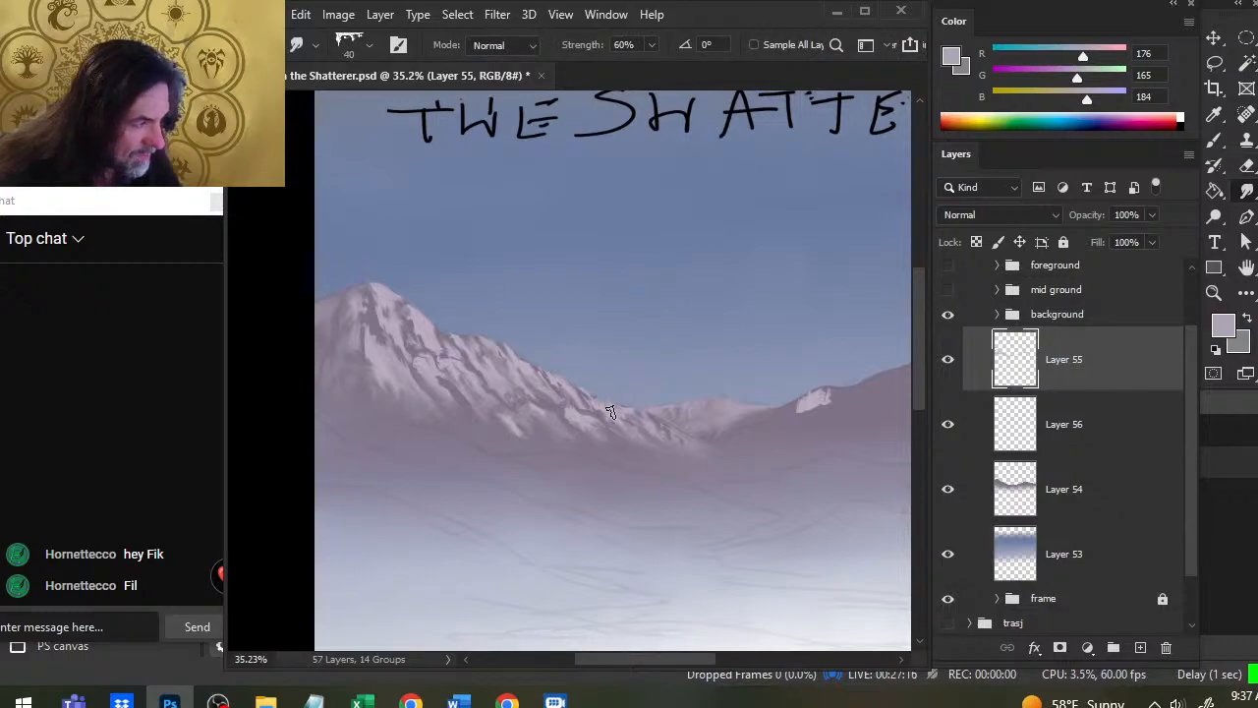
key(e)
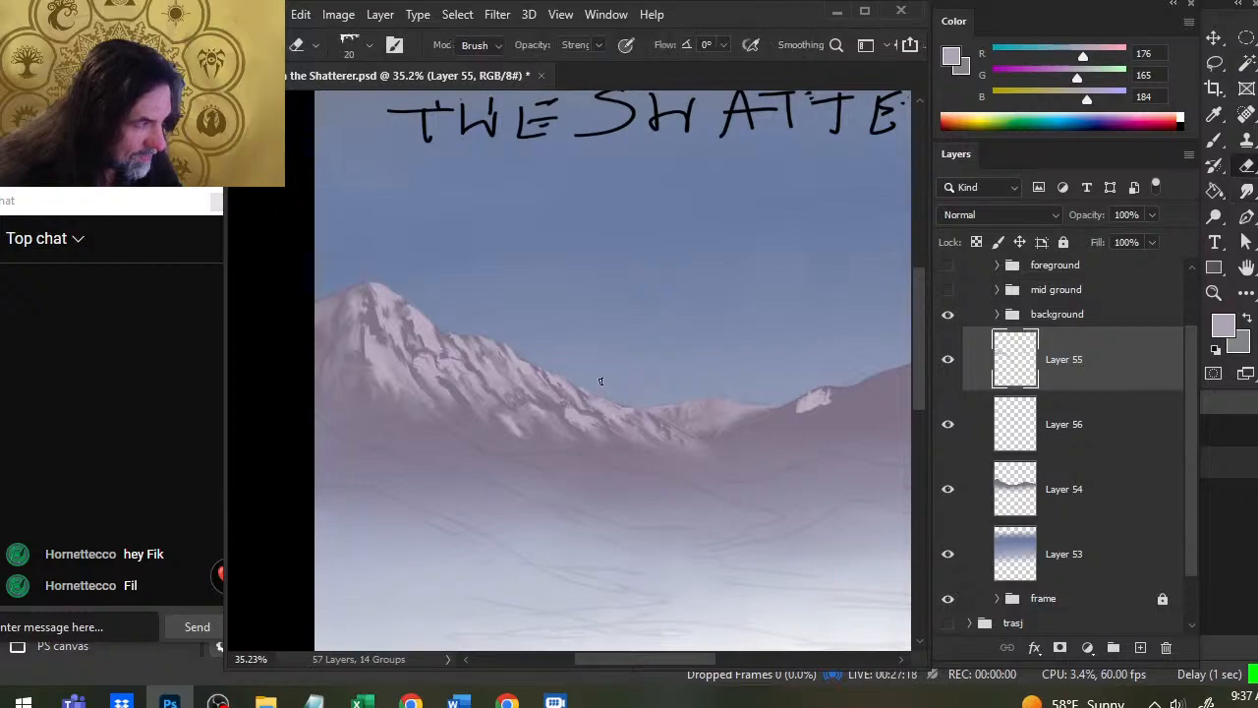
key(r)
Step: Add 25 px snow dabs along the lower end of the left mountain's ridge, smudging each at 40 px and 60% strength
key(b)
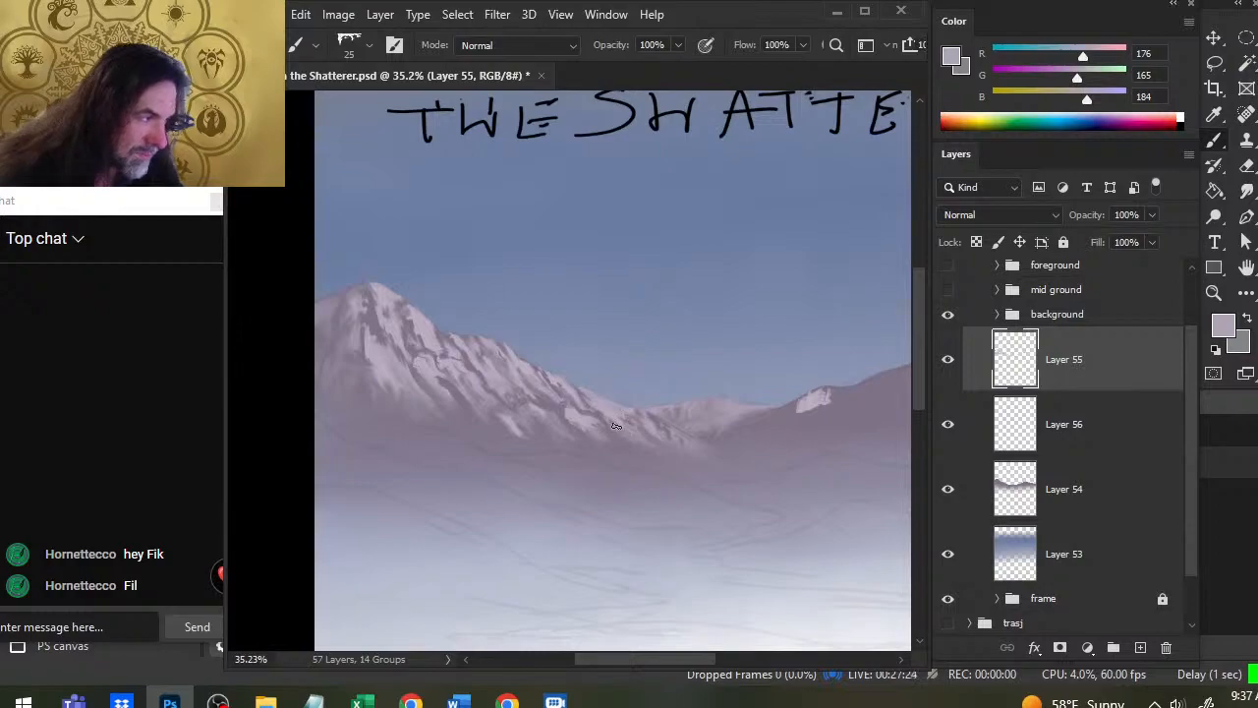
key(r)
key(b)
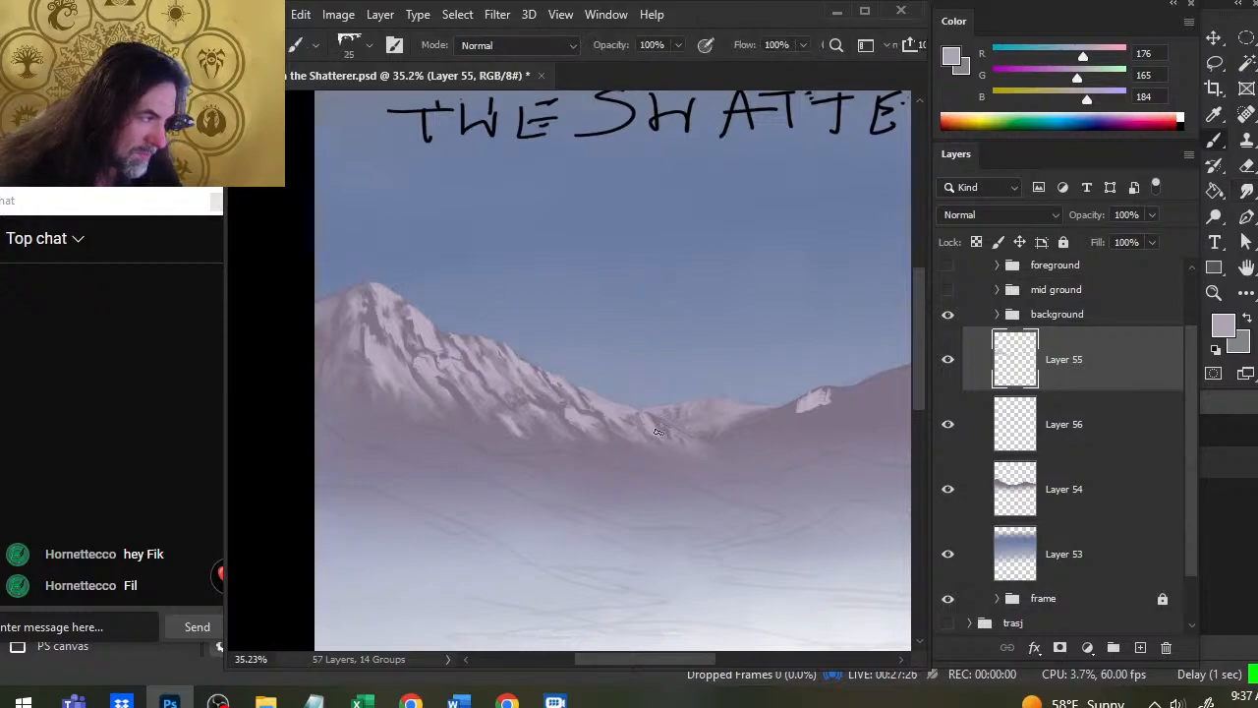
key(r)
key(b)
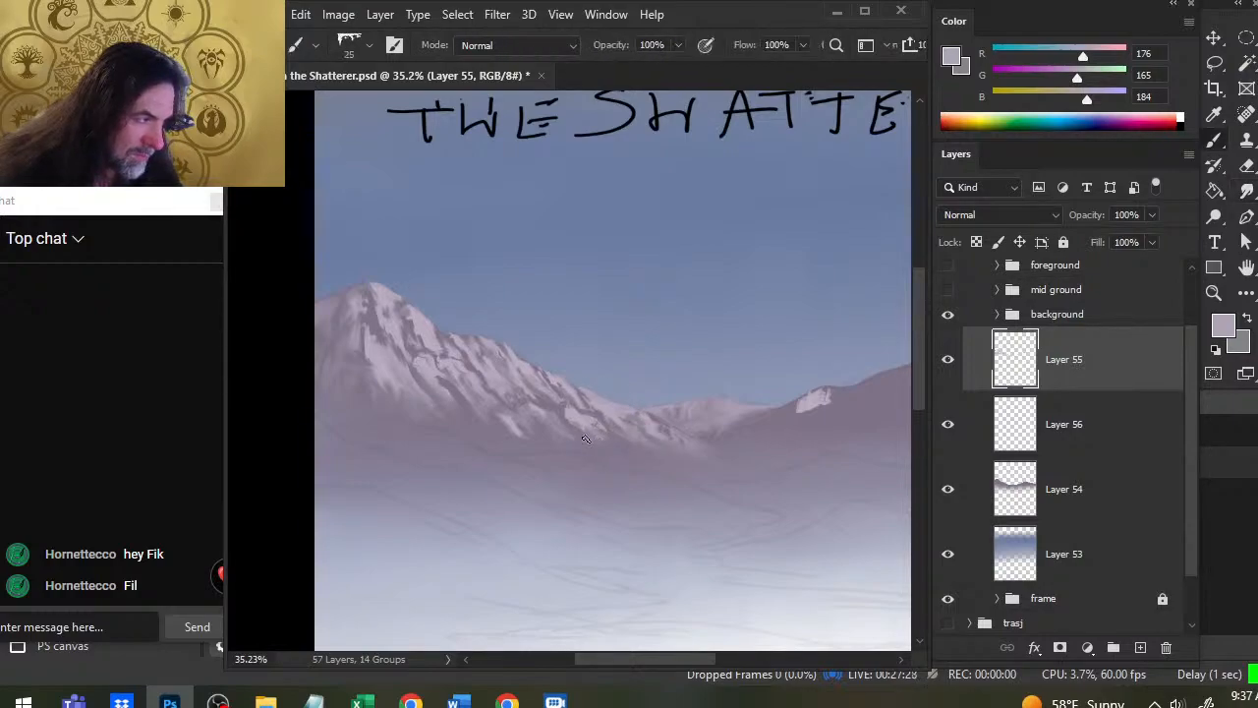
key(r)
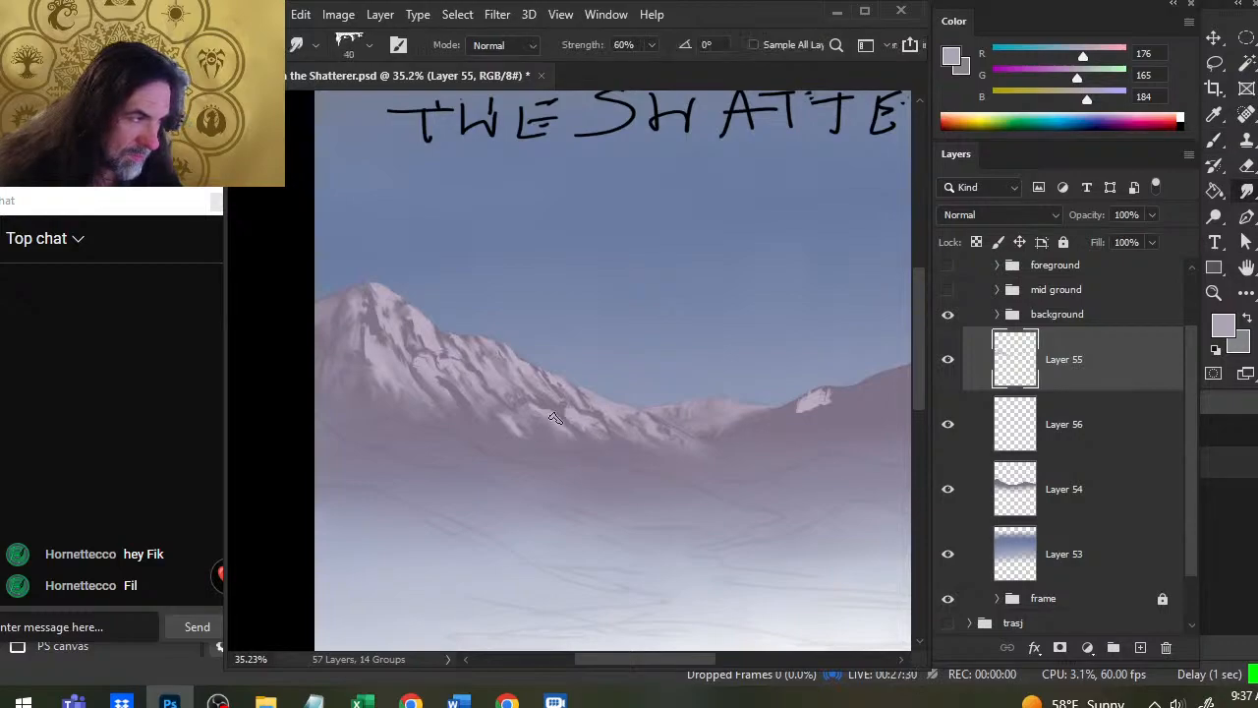
key(b)
key(r)
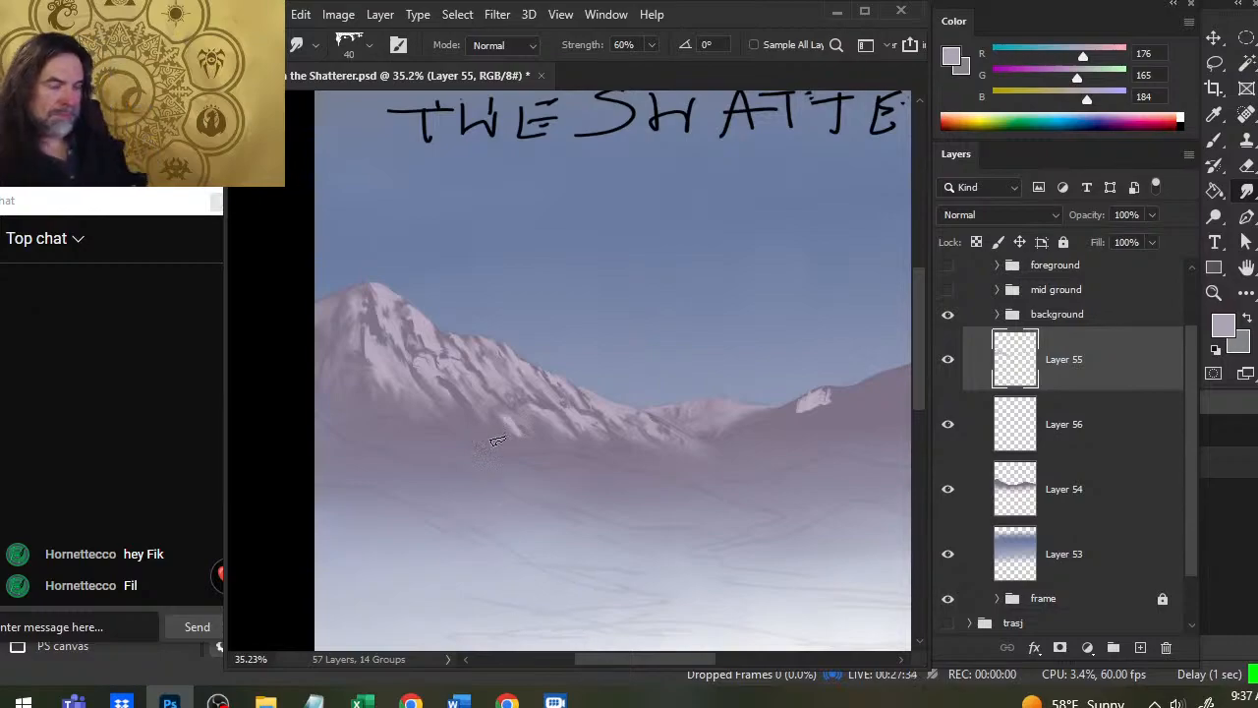
Step: Raise the smudge strength to 90% and pull out the snow beside the left peak and along the slope's lower edge
key(b)
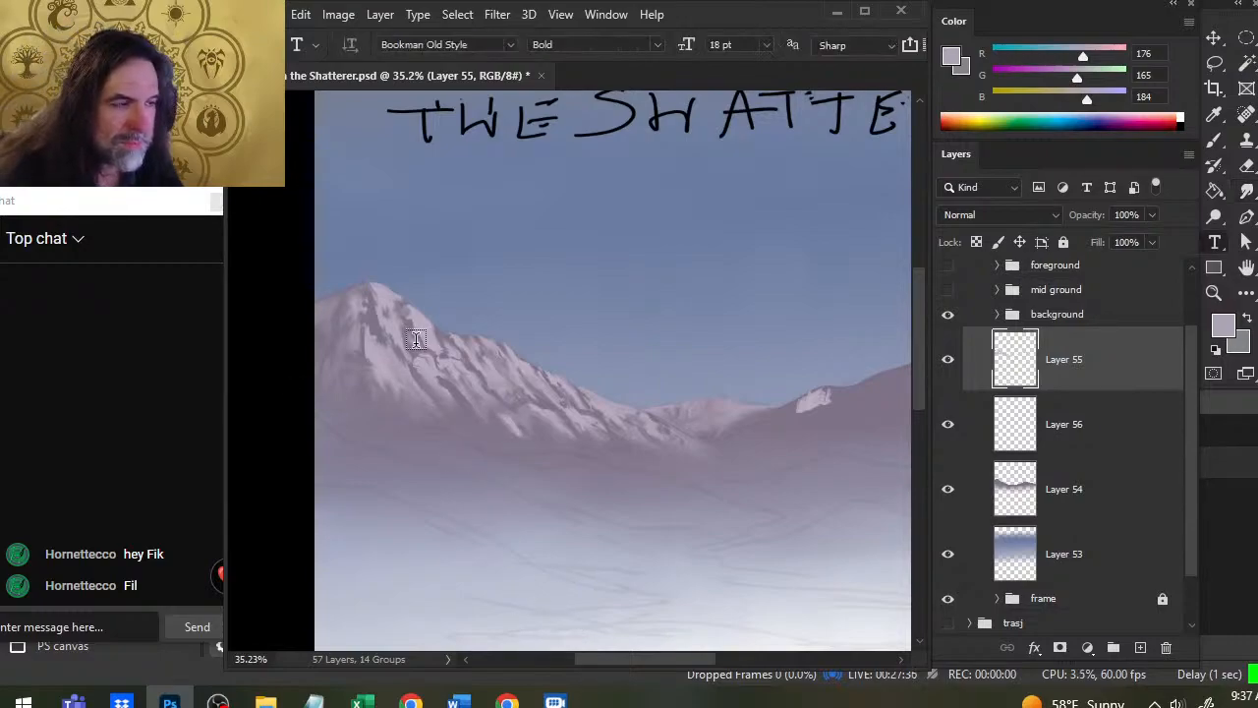
key(r)
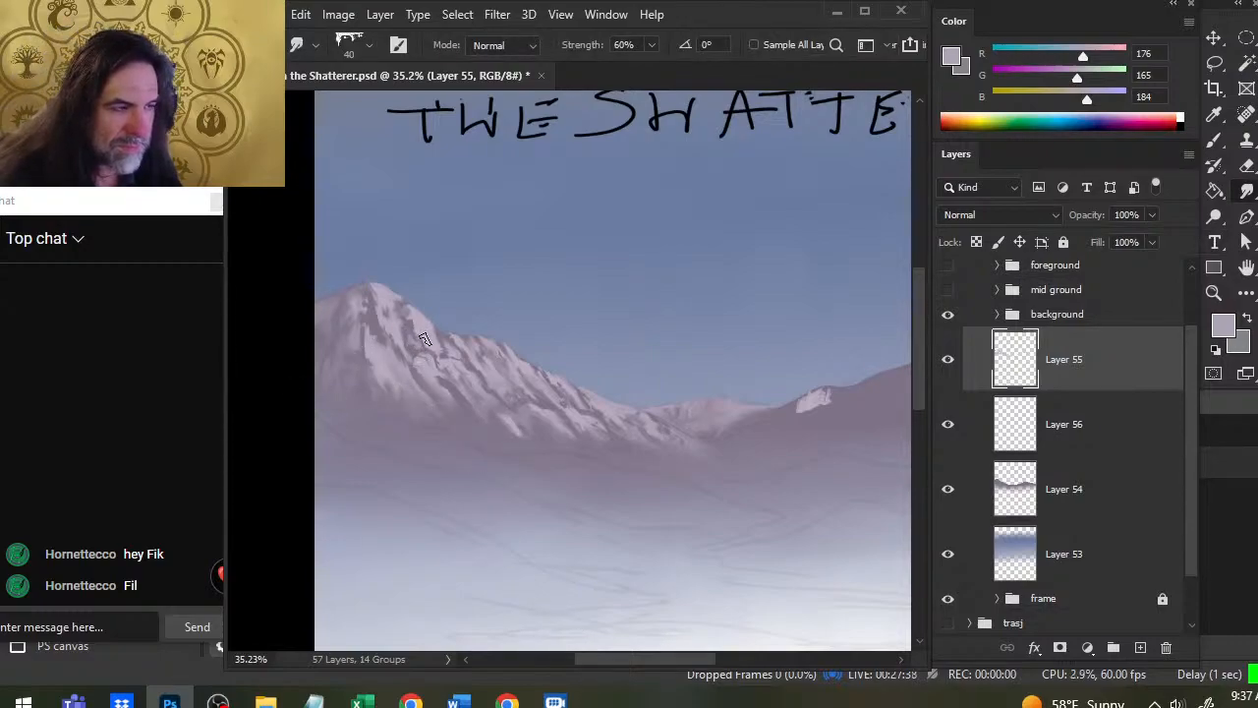
key(9)
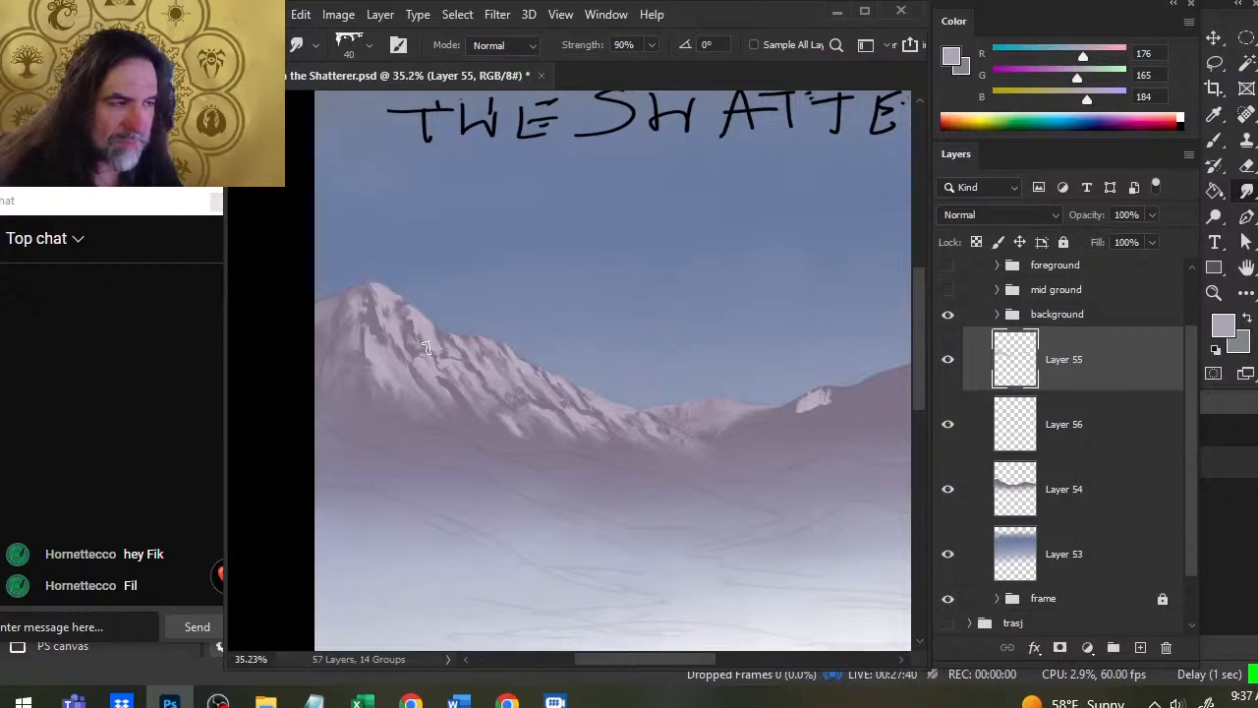
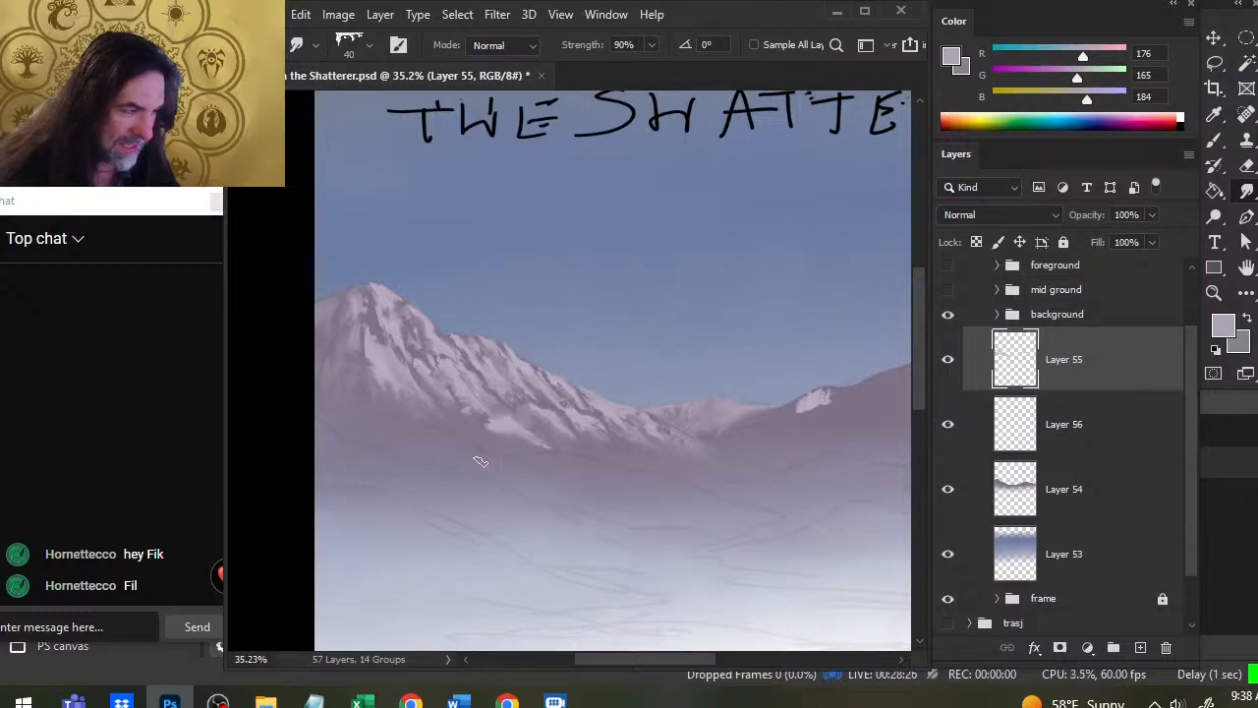
Step: Fade the snow patch at the left mountain's base with a 30 px eraser at 30% opacity and 40 px smudging at 40% strength
key(e)
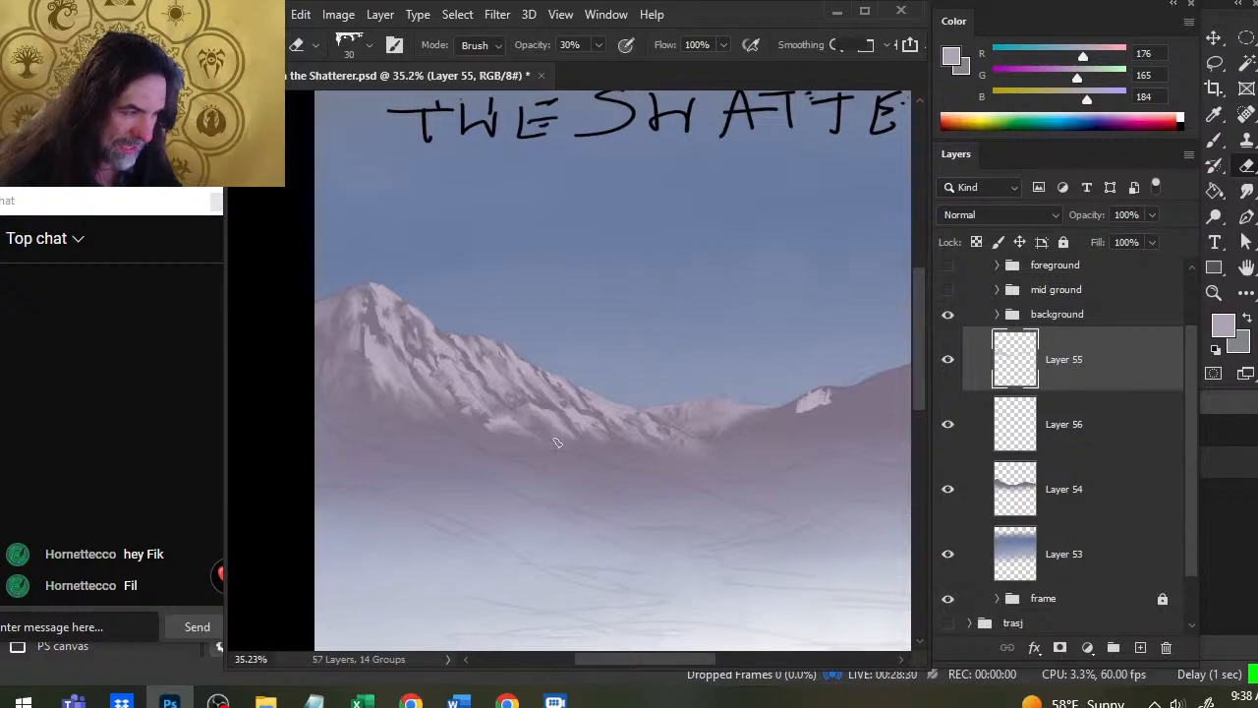
key(r)
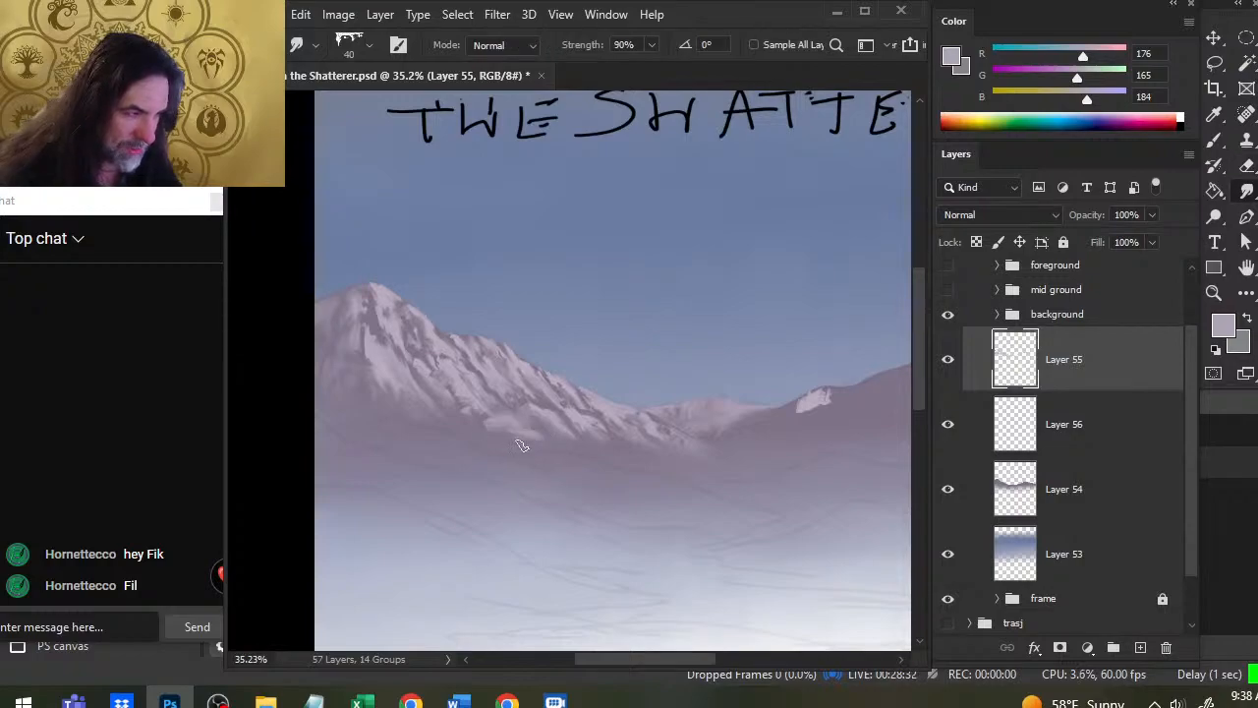
key(4)
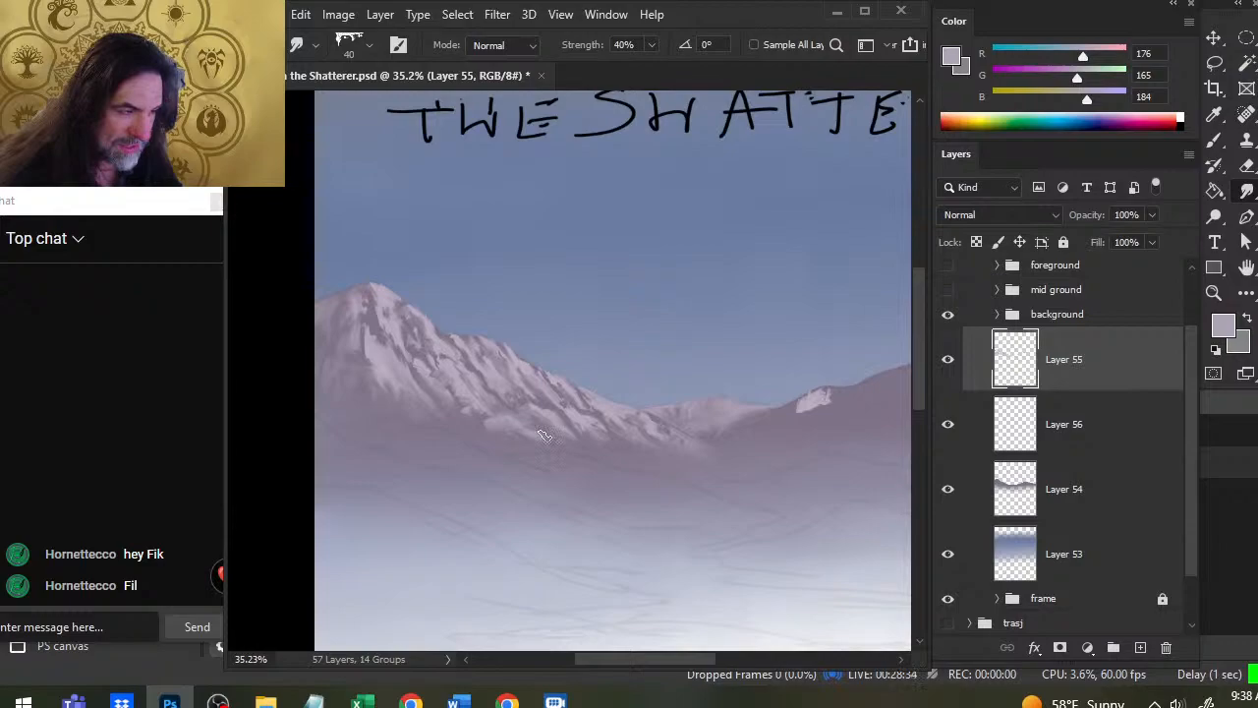
key(e)
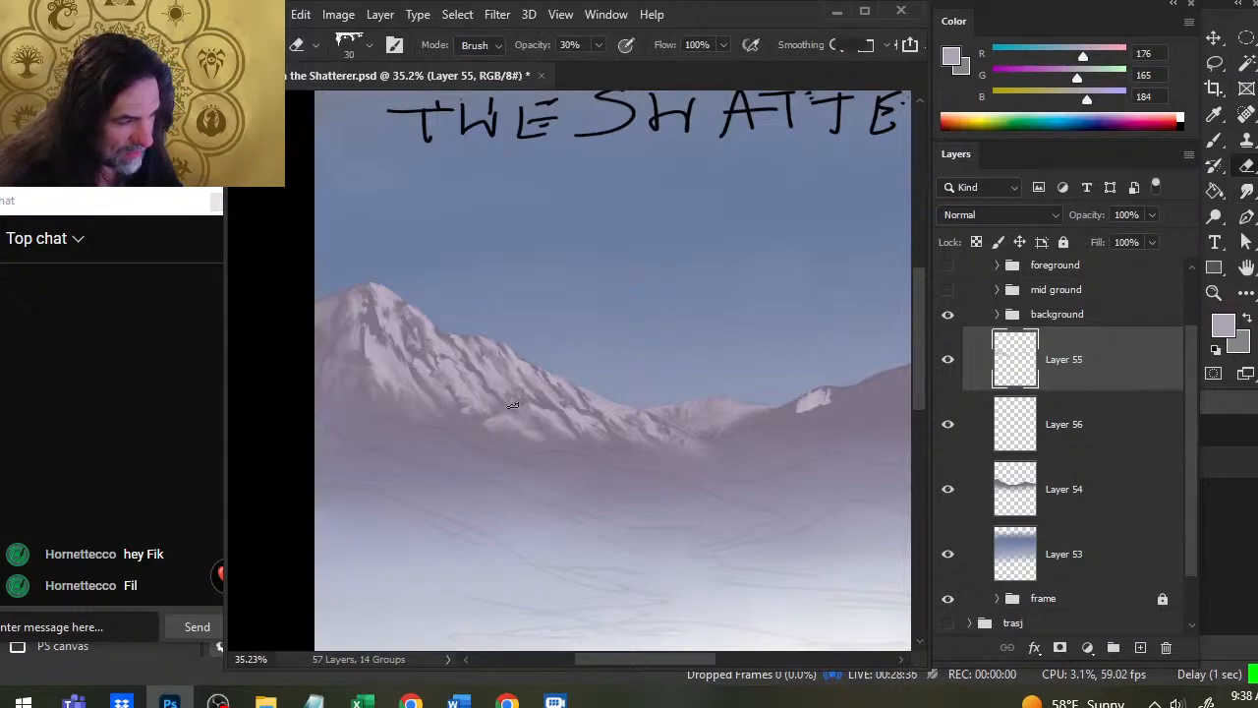
Step: Refine snow streaks midway down the left mountain's slope with sampled mauve RGB 180, 166, 187, a 30% opacity eraser and 40 px smudging at 40% strength
key(b)
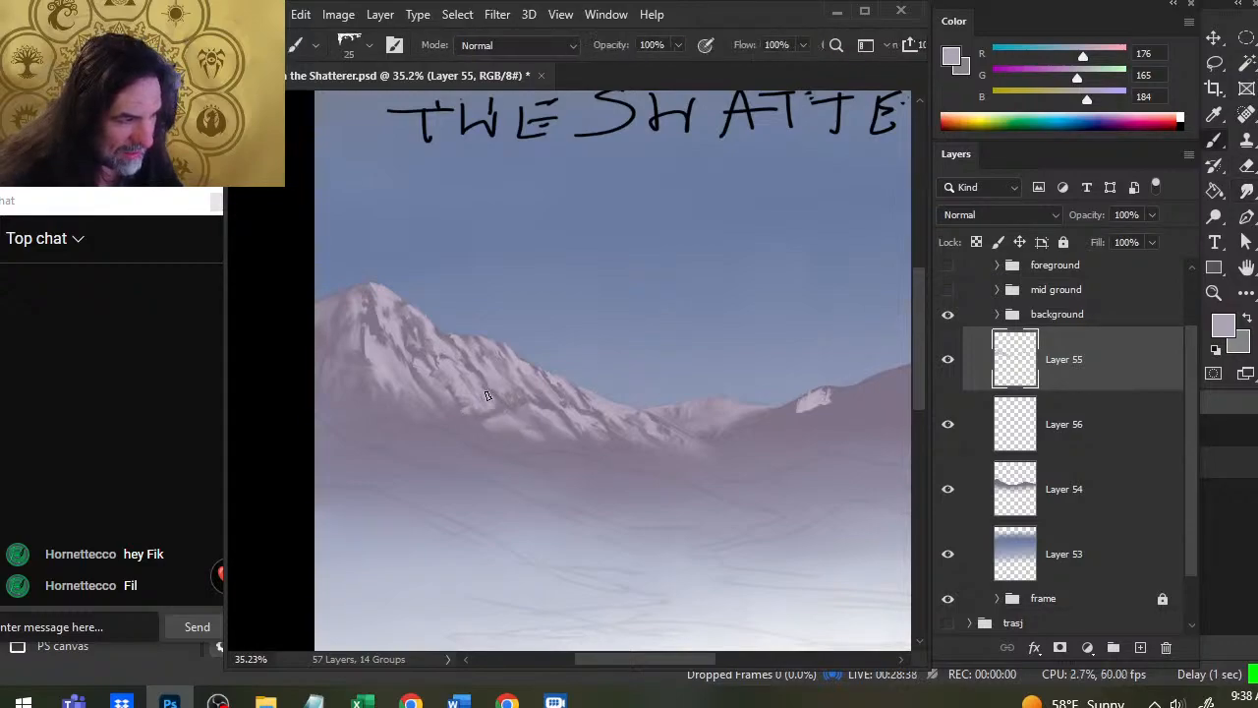
alt+click(497, 404)
key(r)
key(e)
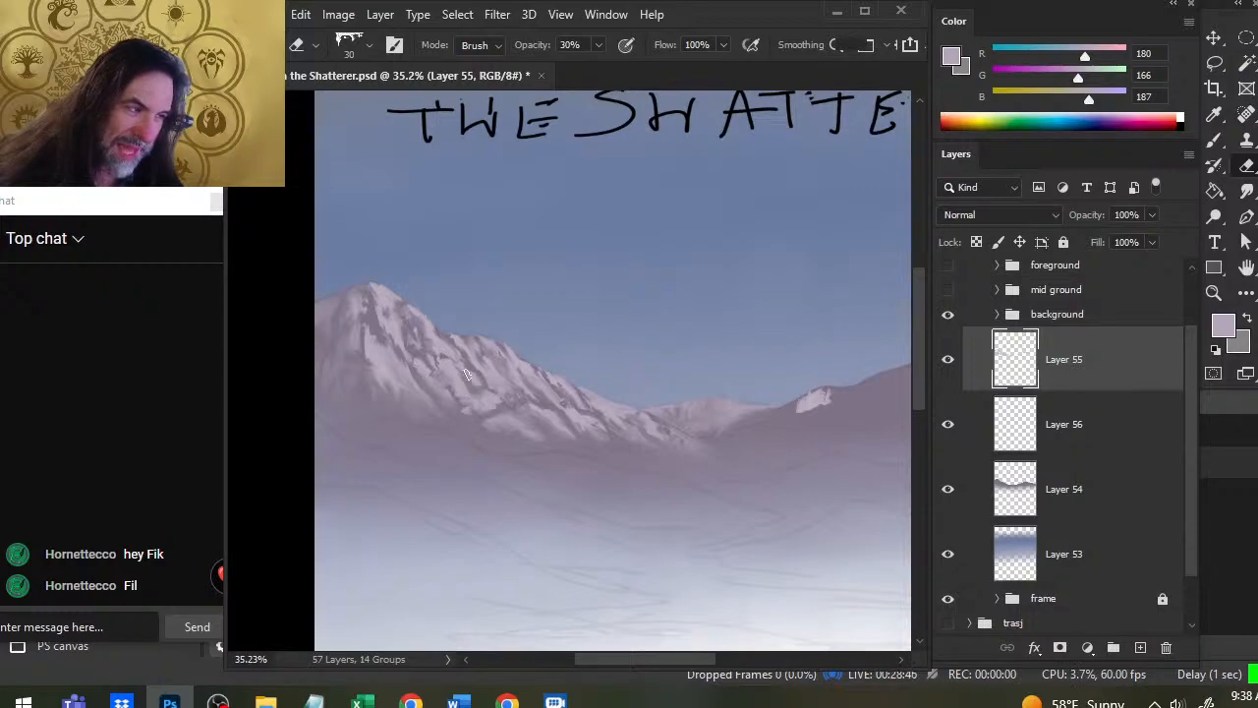
key(r)
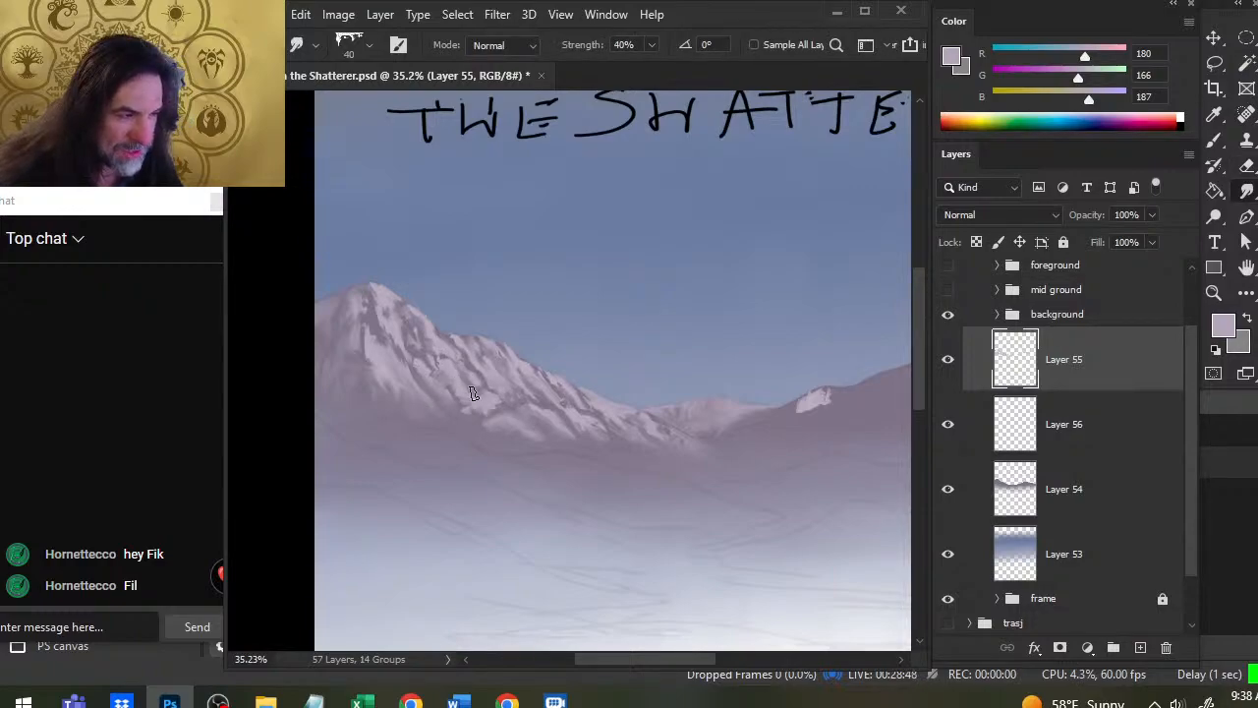
key(e)
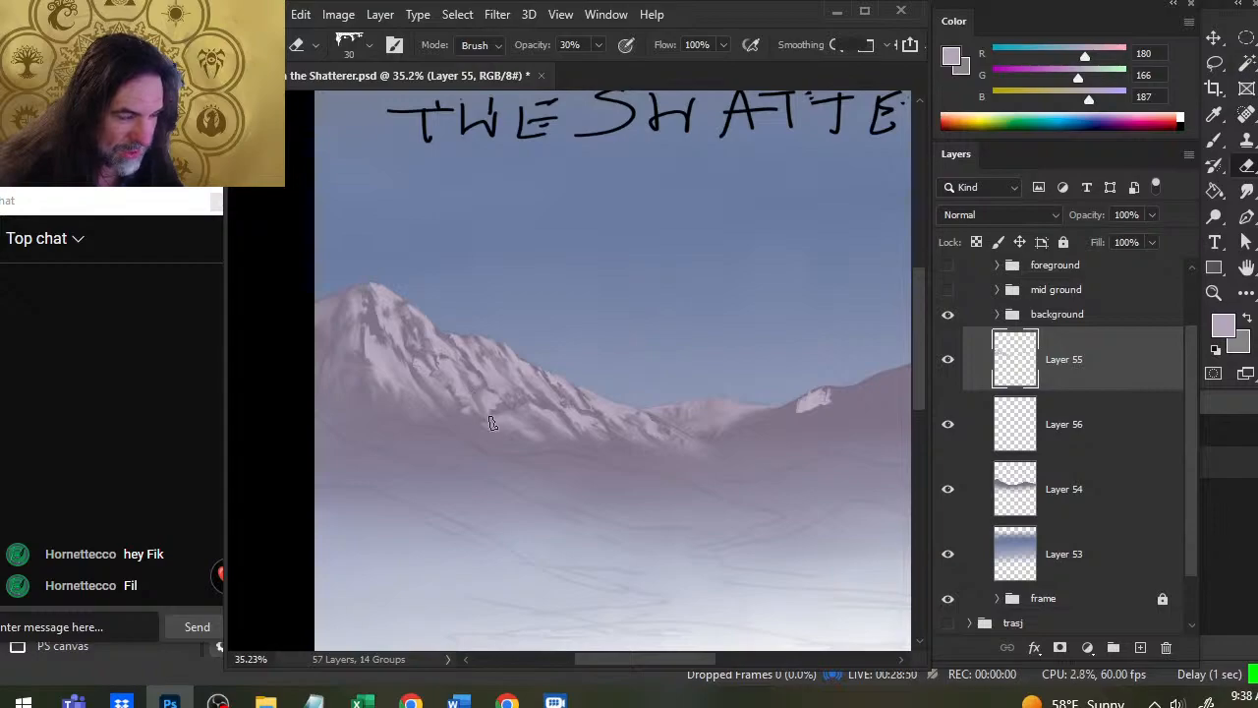
key(r)
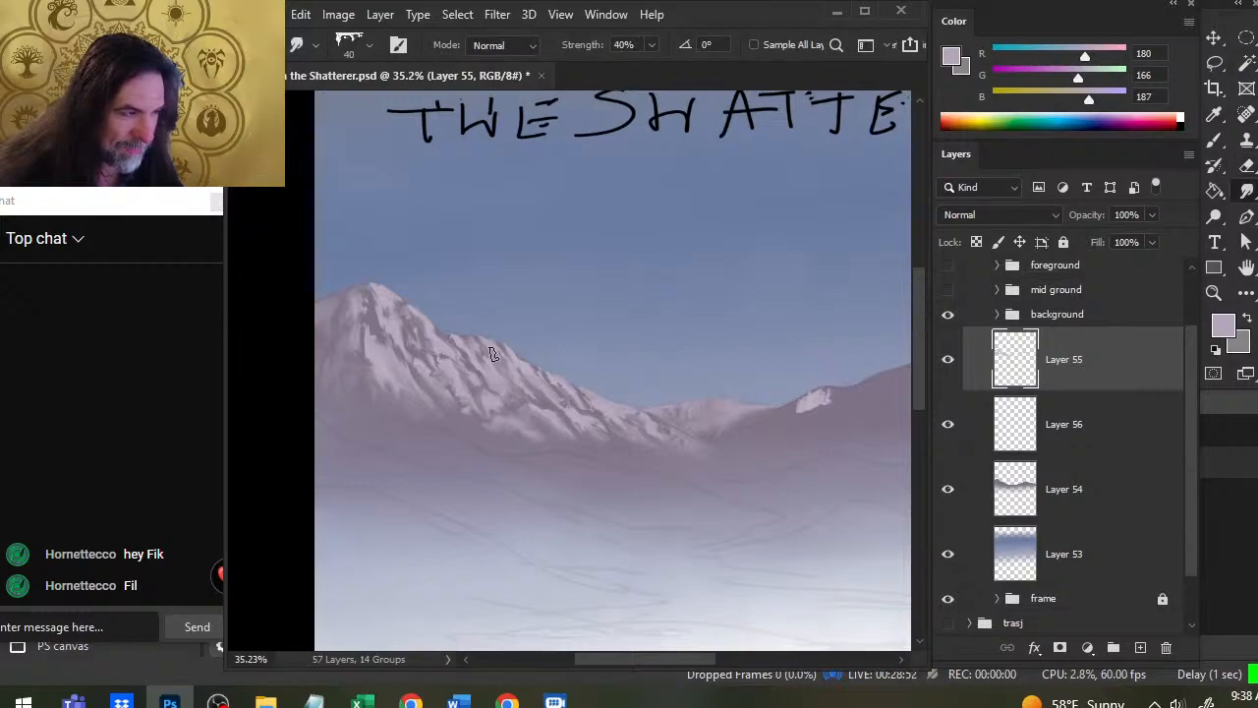
key(e)
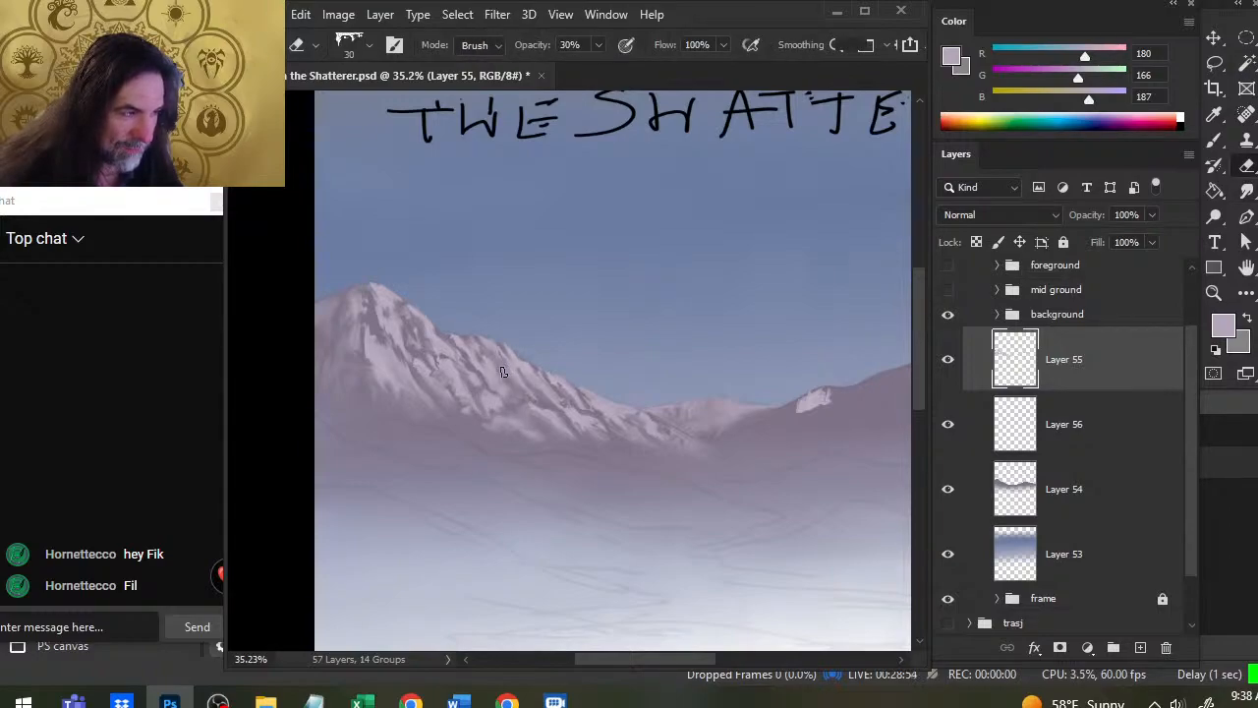
key(r)
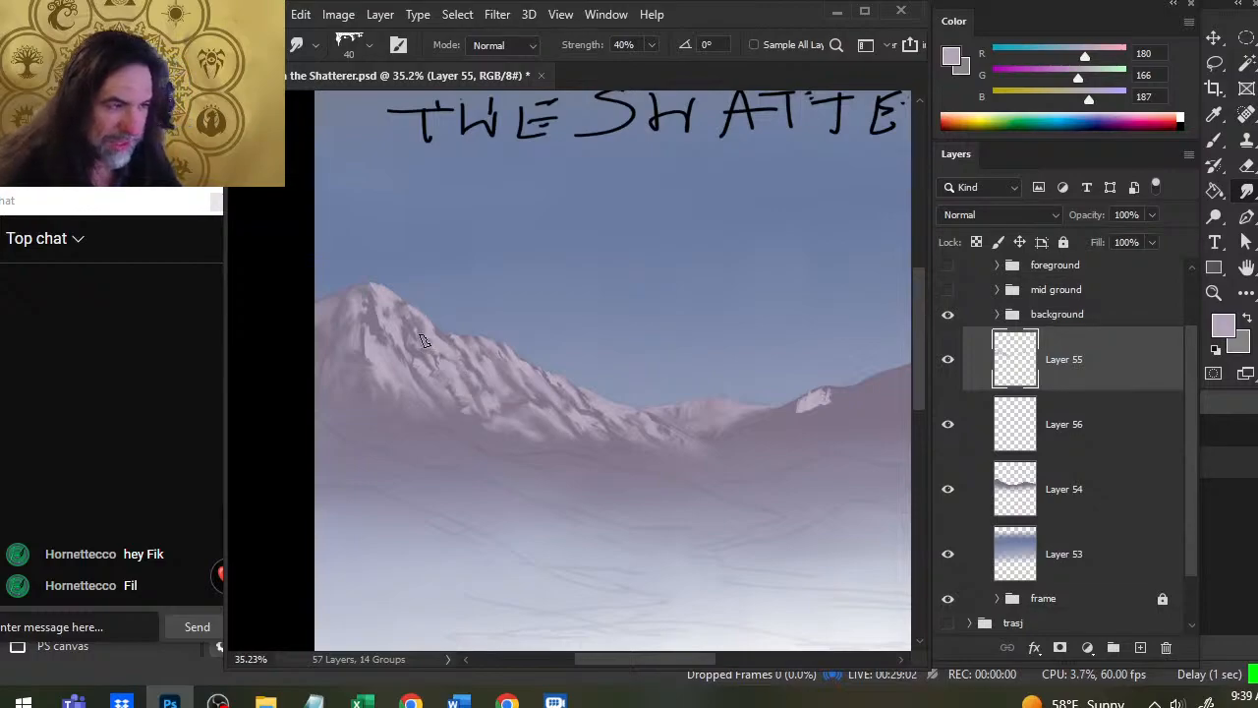
Step: Sample mauve RGB 174, 162, 181 and touch up the snow along the ridge below the left peak, smudging it at 40% strength
key(b)
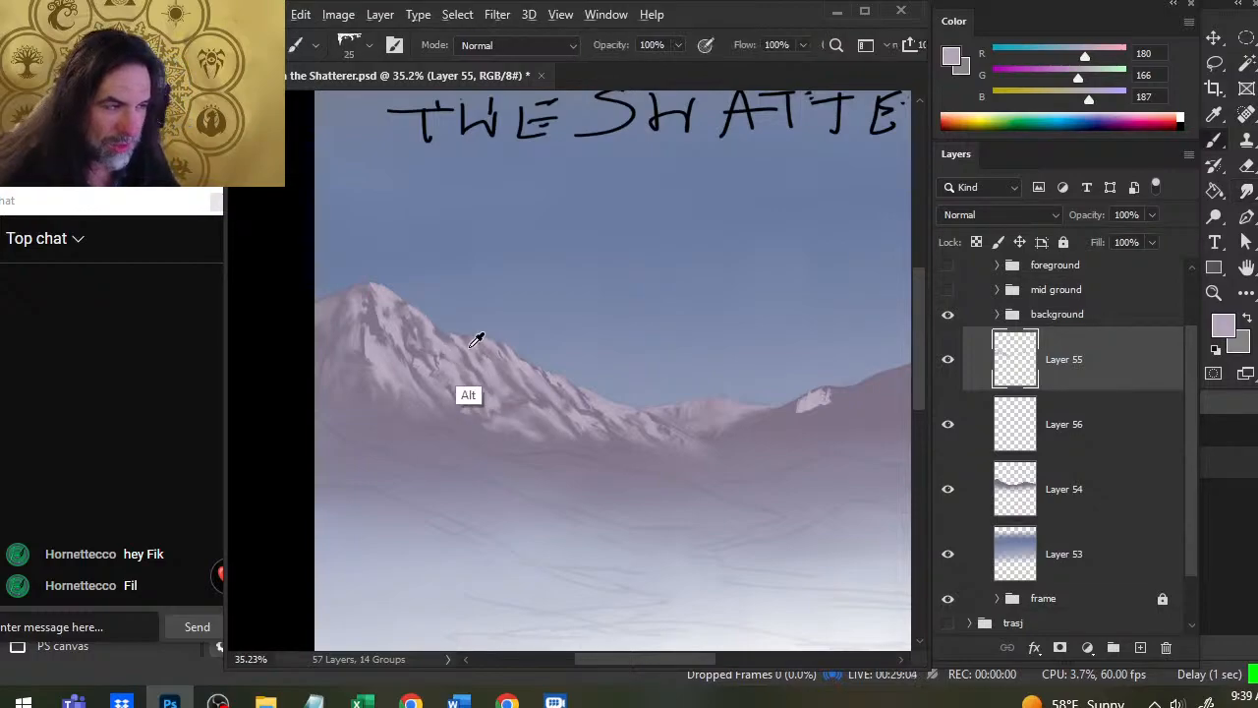
alt+click(530, 372)
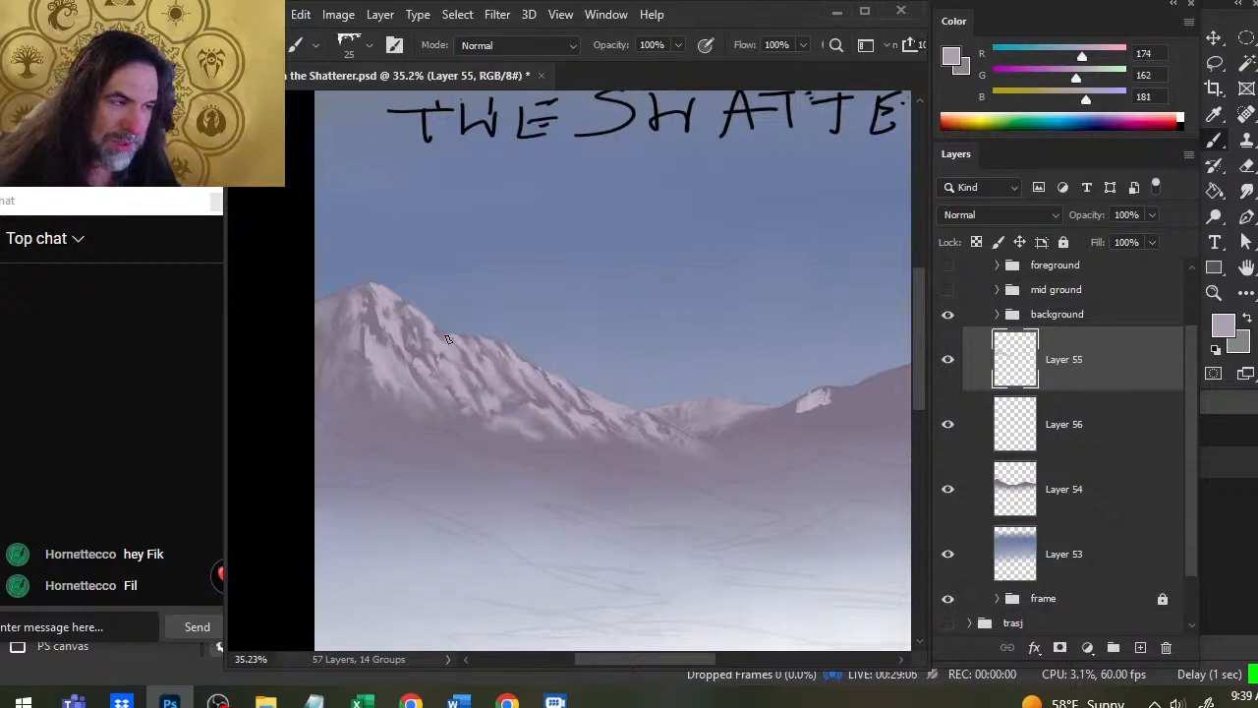
key(r)
key(b)
key(r)
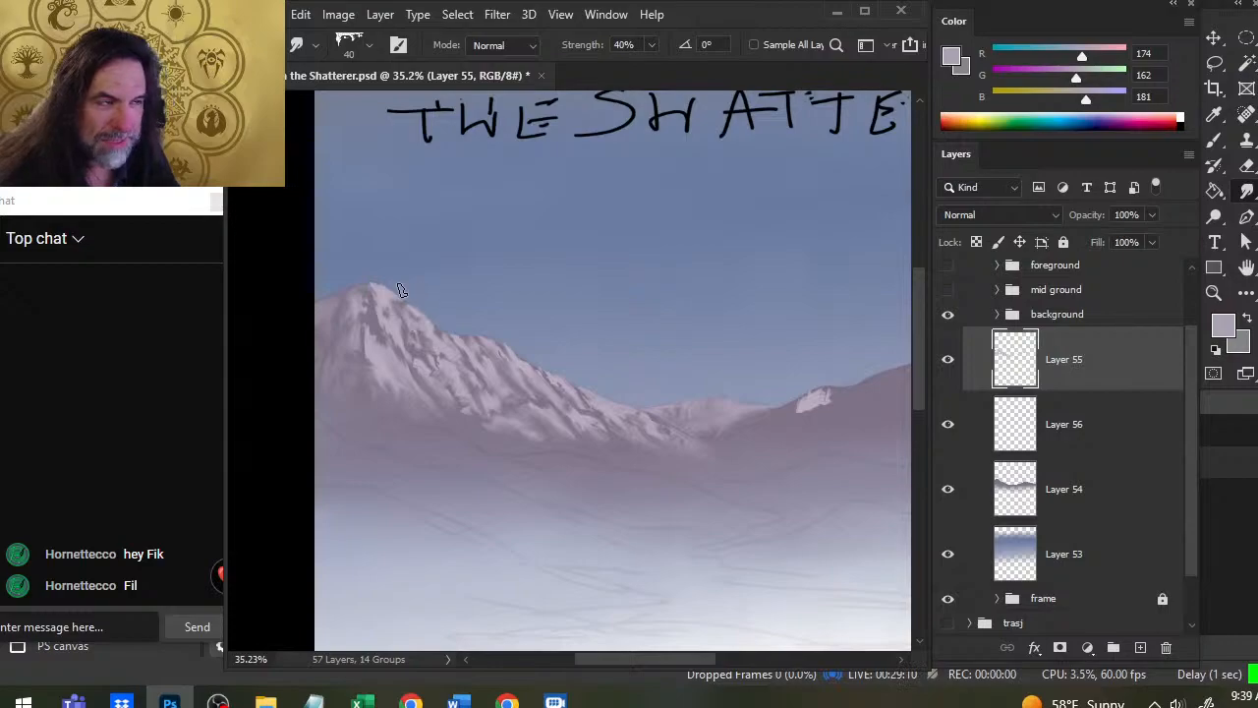
Step: Break up the snow facets on the left mountain's lower face with 25 px dabs, a 30 px eraser and 40 px smudging
key(b)
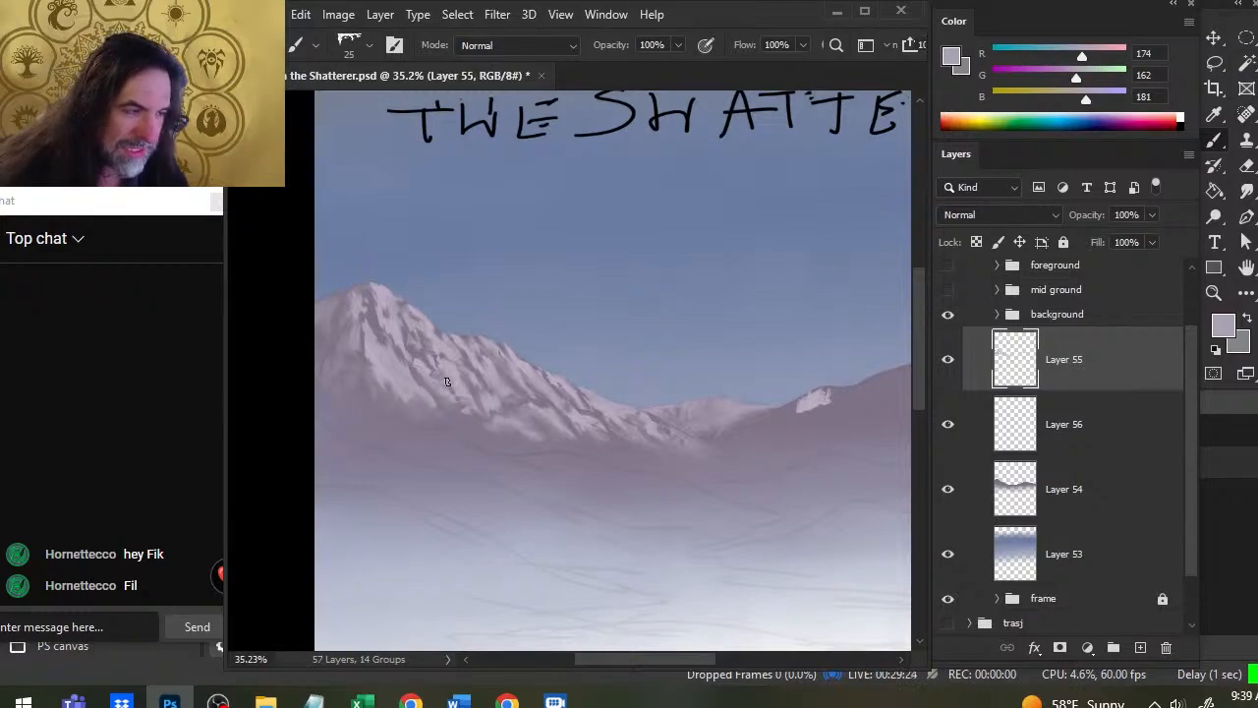
key(e)
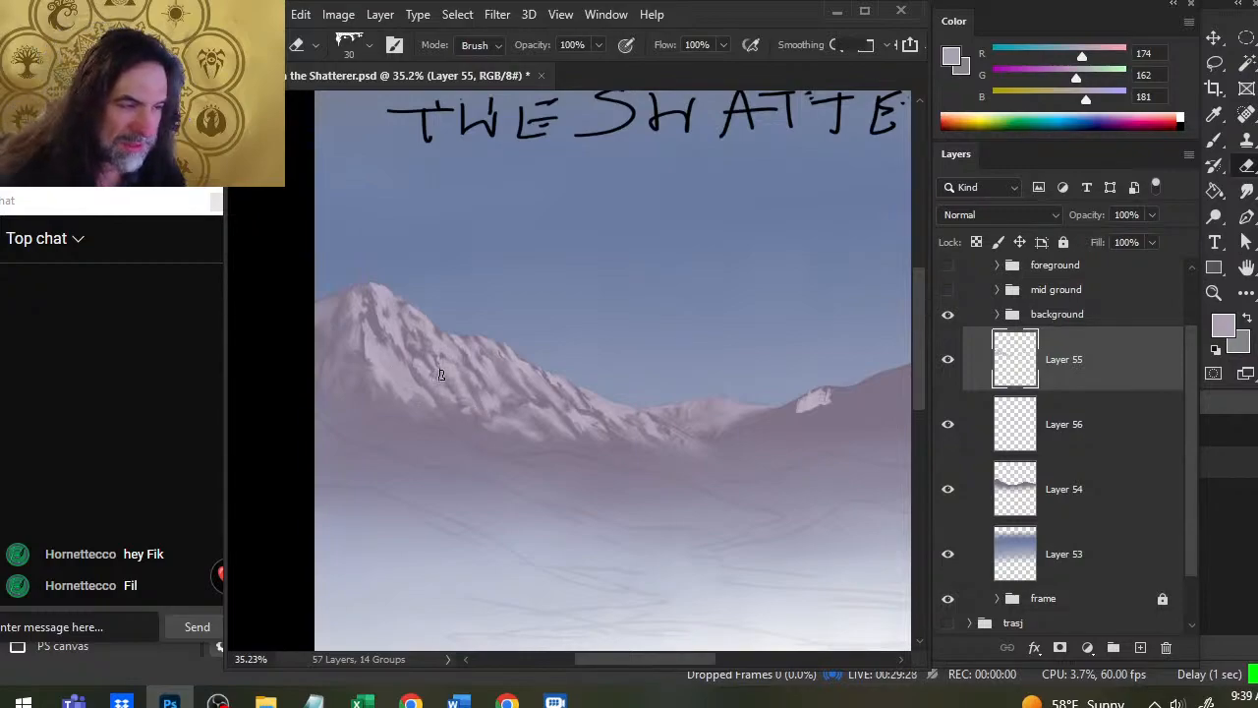
key(r)
key(e)
mouse_move(456, 389)
mouse_down()
mouse_move(480, 423)
mouse_move(472, 417)
mouse_up()
key(r)
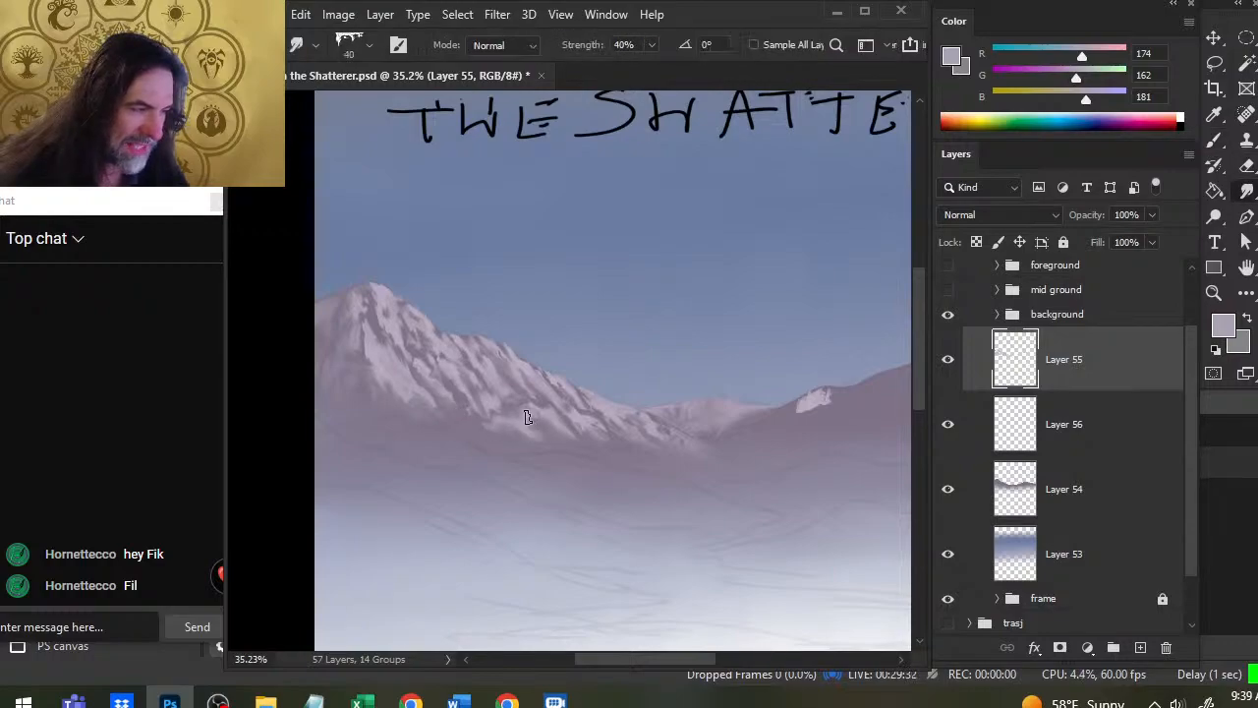
Step: Extend the snow patch along the left mountain's base, smudging it at 60% strength and fading its lower edge with the 30% opacity eraser
key(b)
key(r)
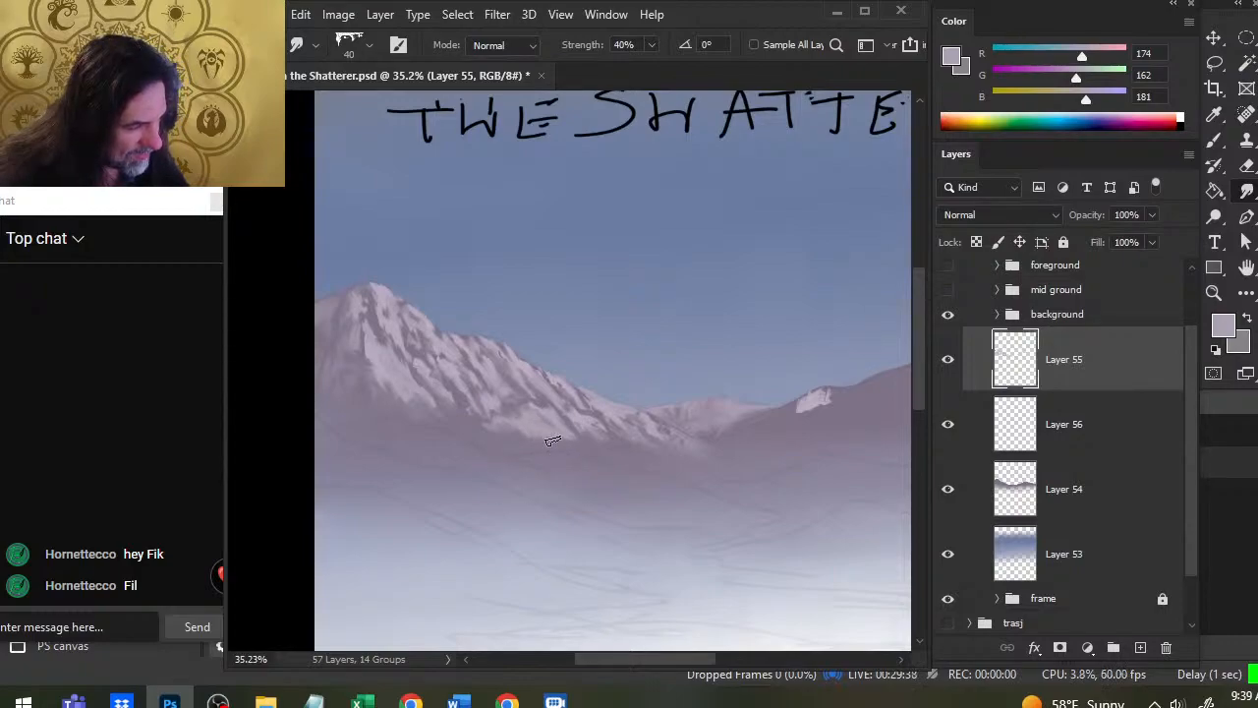
key(6)
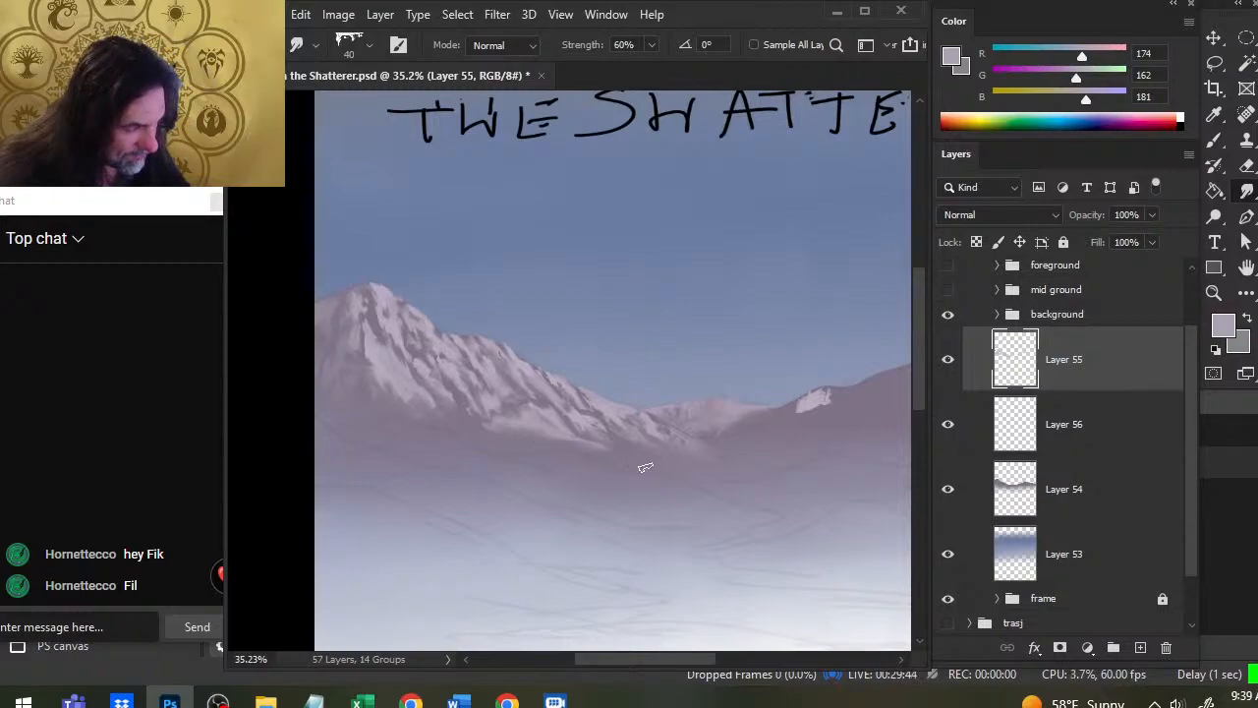
key(e)
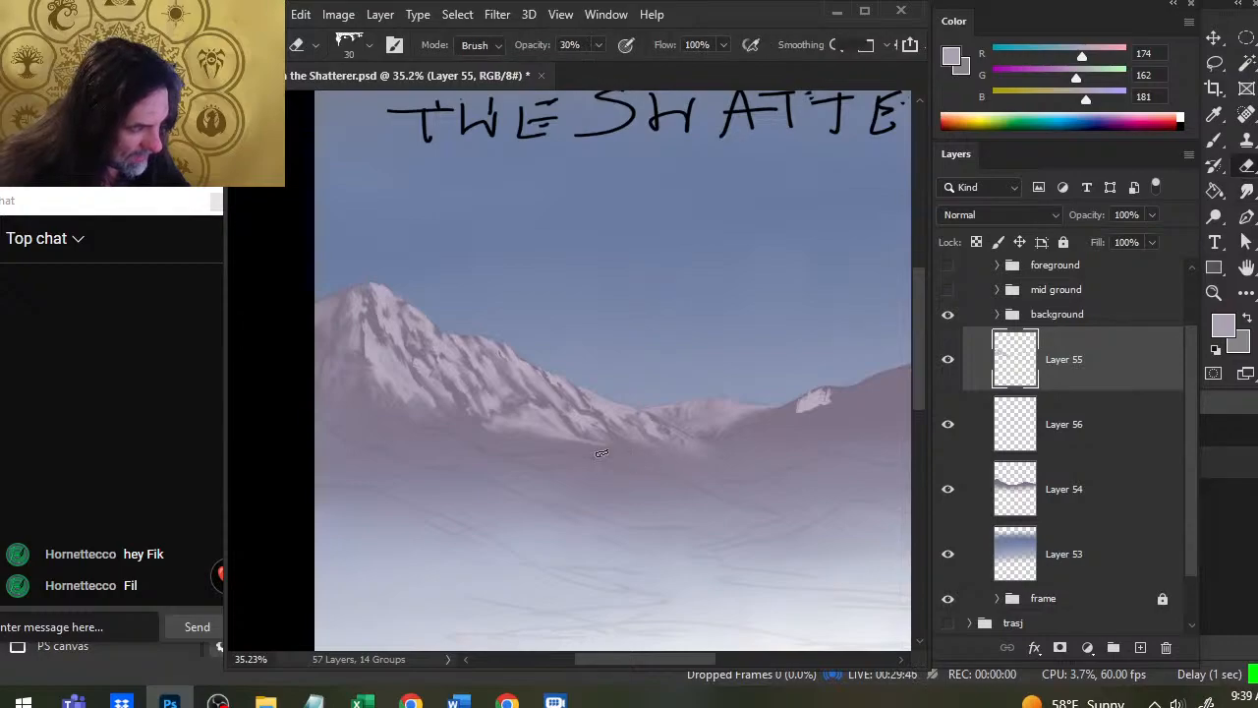
key(r)
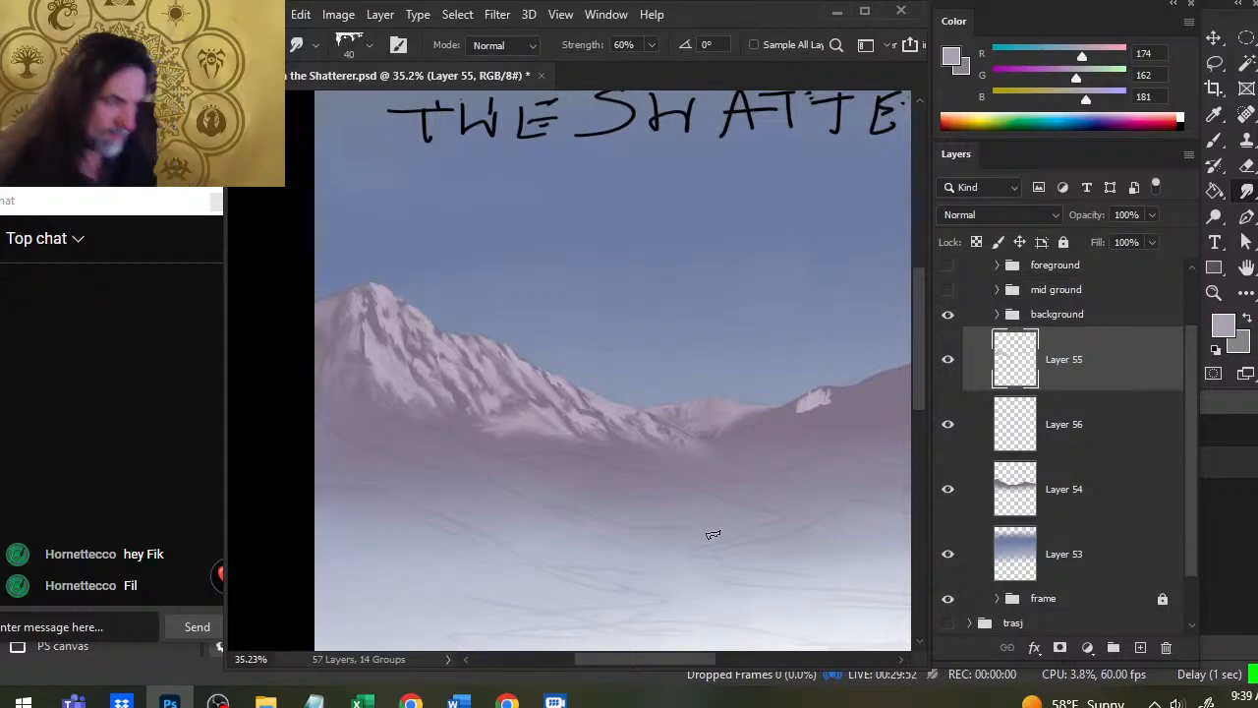
Step: Sample mauve RGB 168, 158, 179 and paint over the distant hill between the mountains on Layer 56 with the 25 px brush
key(z)
drag(663, 343, 654, 367)
drag(799, 341, 749, 344)
drag(610, 379, 681, 381)
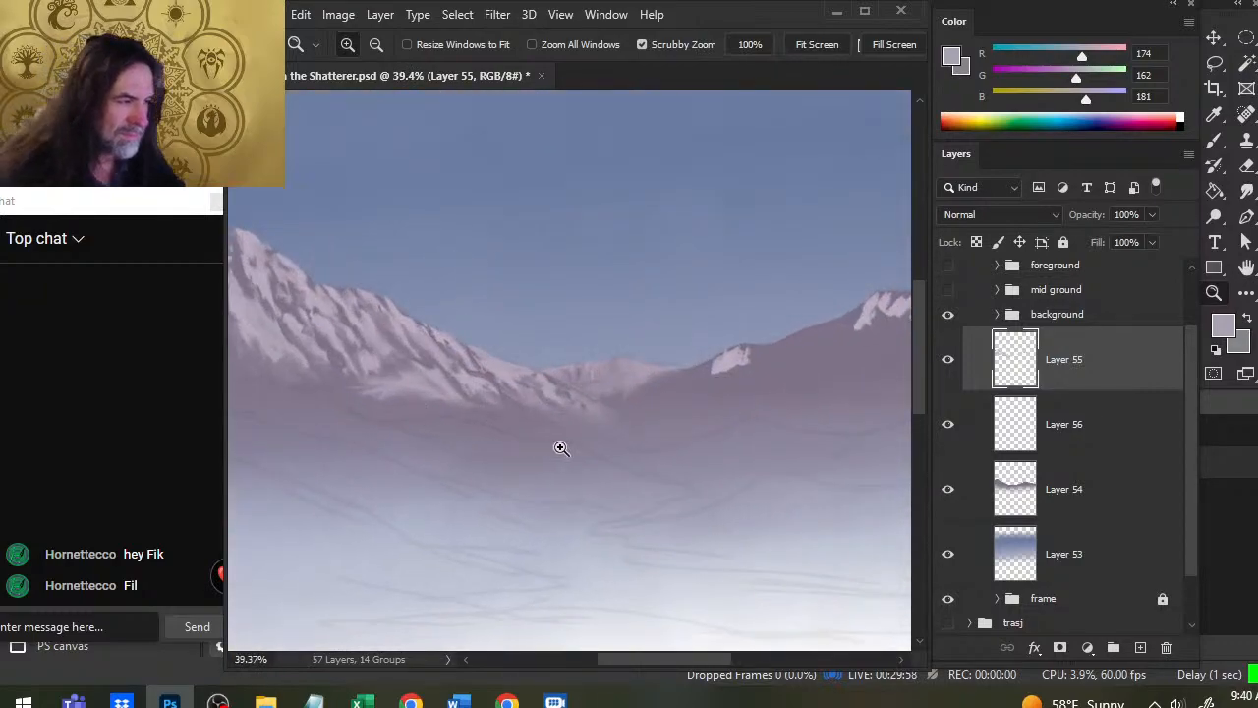
key(b)
alt+click(643, 390)
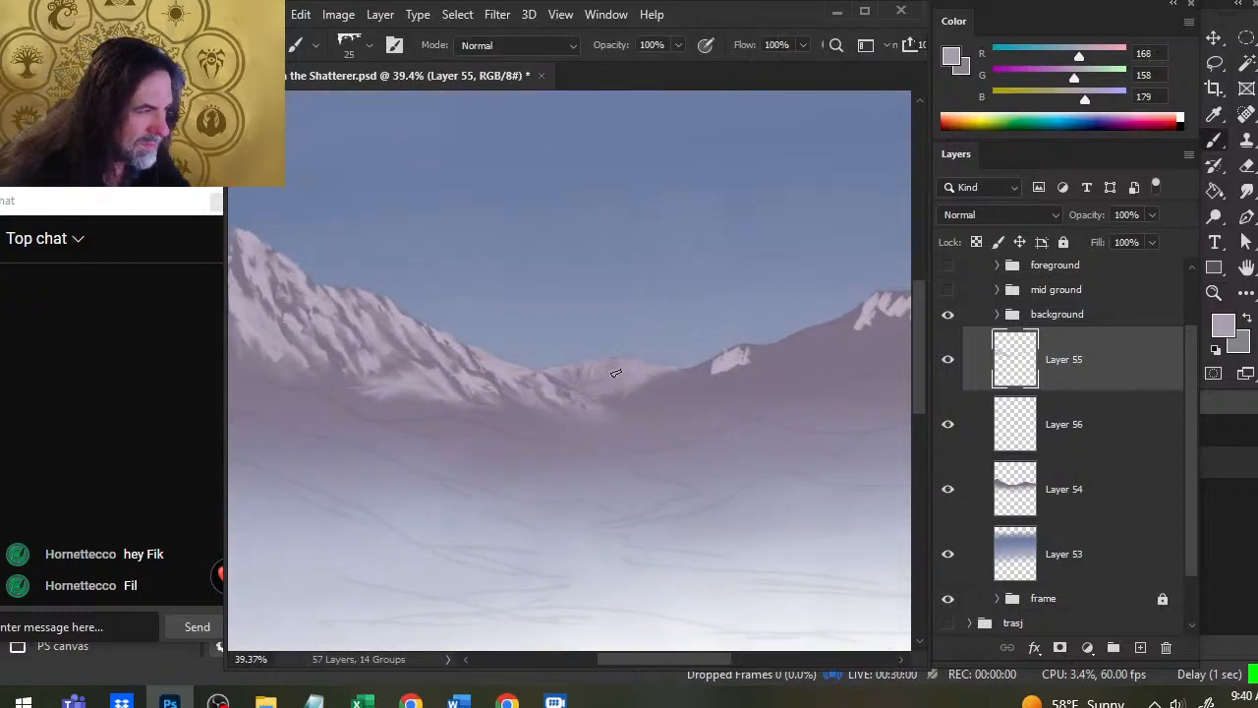
click(1106, 428)
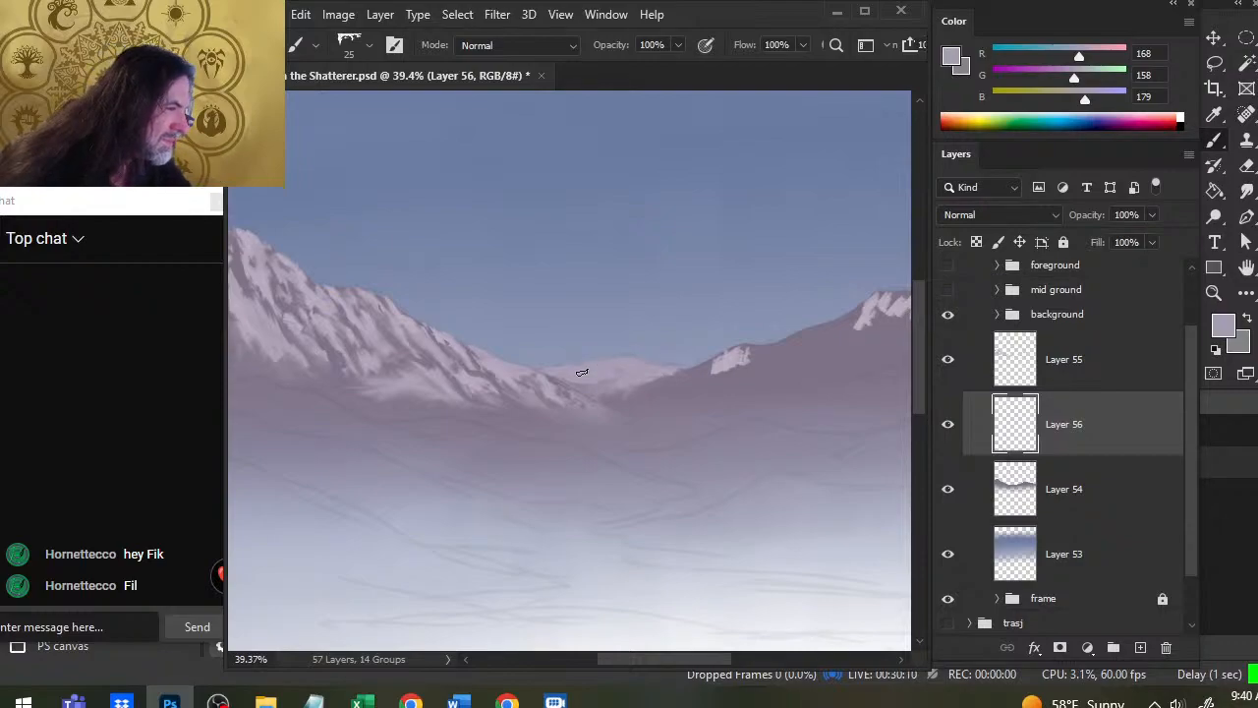
Step: Switch the Smudge tool to a rounder 40 px tip and blend the distant hill's snow at 60%, lowering the strength to 43%
key(r)
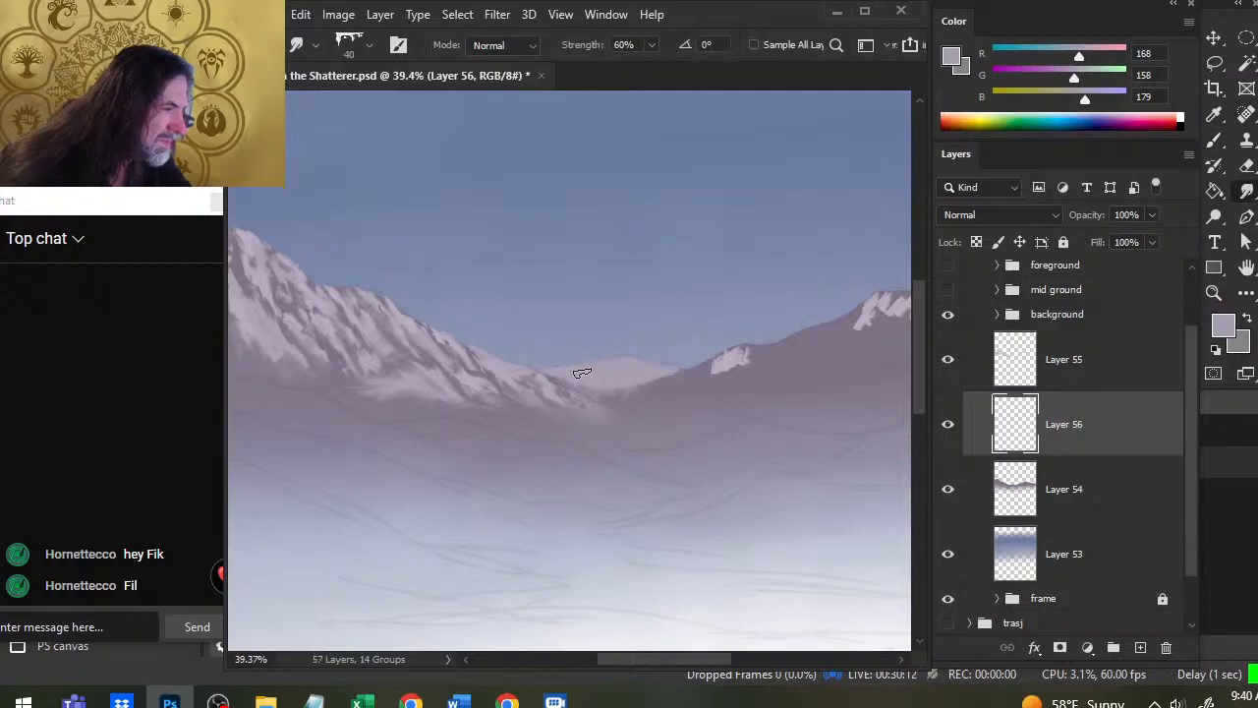
right_click(632, 427)
click(702, 488)
click(533, 451)
drag(639, 396, 591, 394)
drag(681, 388, 604, 398)
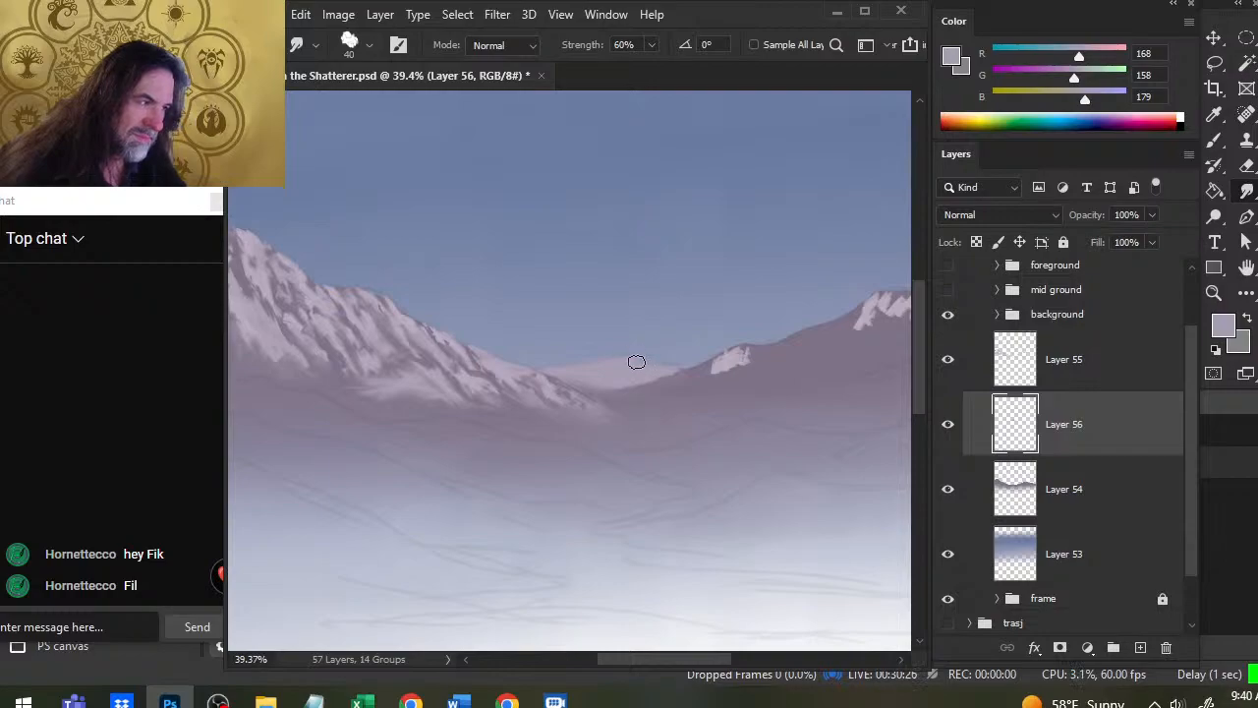
key(4)
key(3)
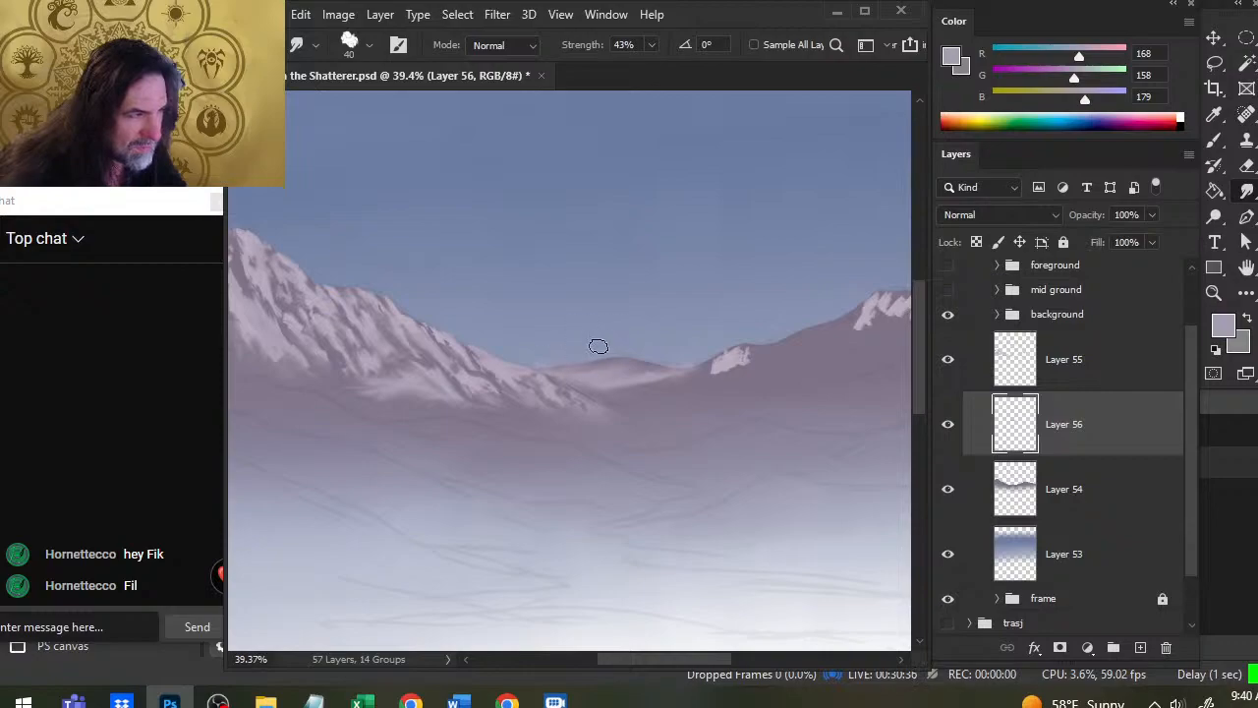
Step: Clean up the distant hill's edges with a 30 px eraser at 100% opacity and blend its slopes with 40 px smudging at 43% strength
key(e)
key(0)
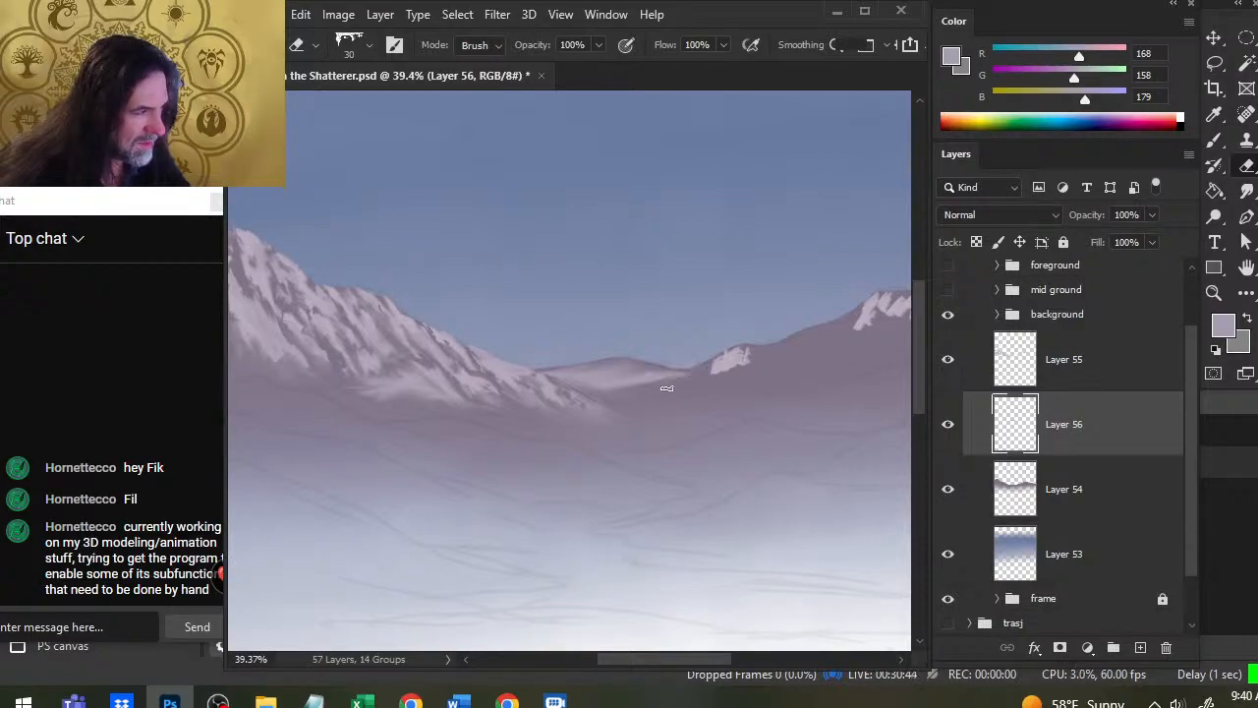
key(r)
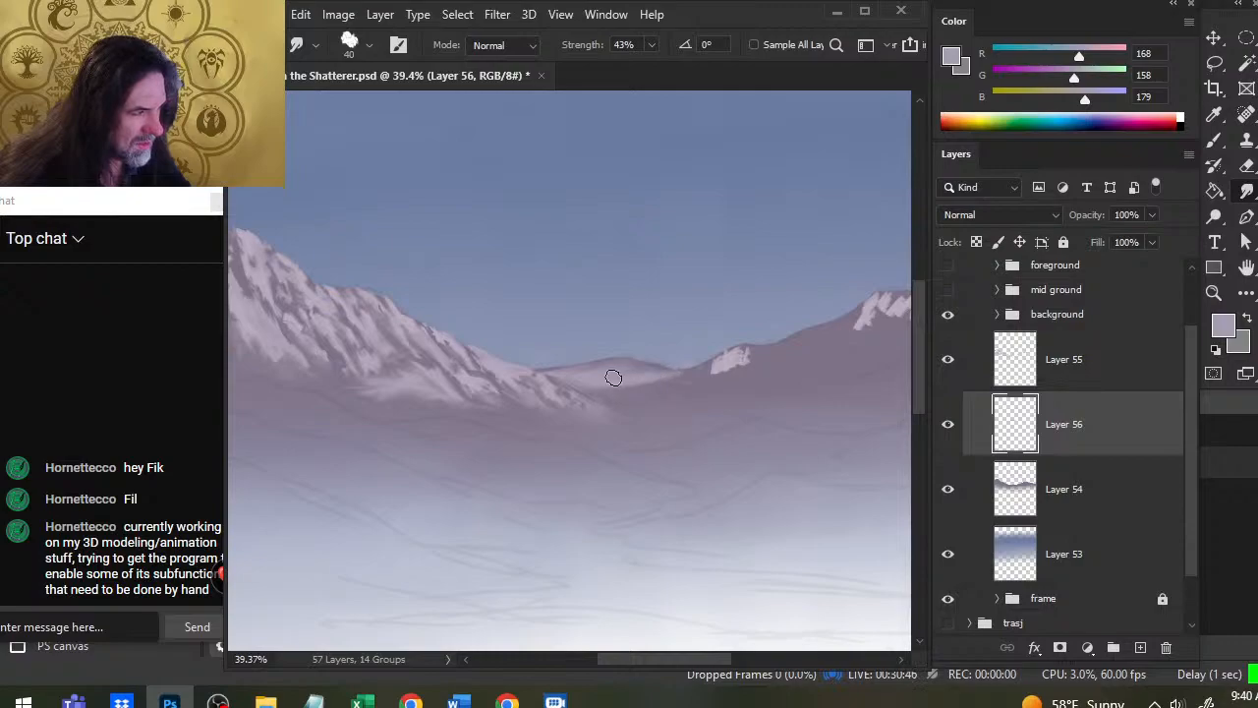
mouse_move(609, 362)
mouse_down()
mouse_move(558, 361)
mouse_move(622, 355)
mouse_move(648, 387)
mouse_move(577, 383)
mouse_move(650, 400)
mouse_move(594, 401)
mouse_up()
mouse_move(678, 380)
mouse_down()
mouse_move(623, 364)
mouse_move(662, 372)
mouse_move(635, 376)
mouse_up()
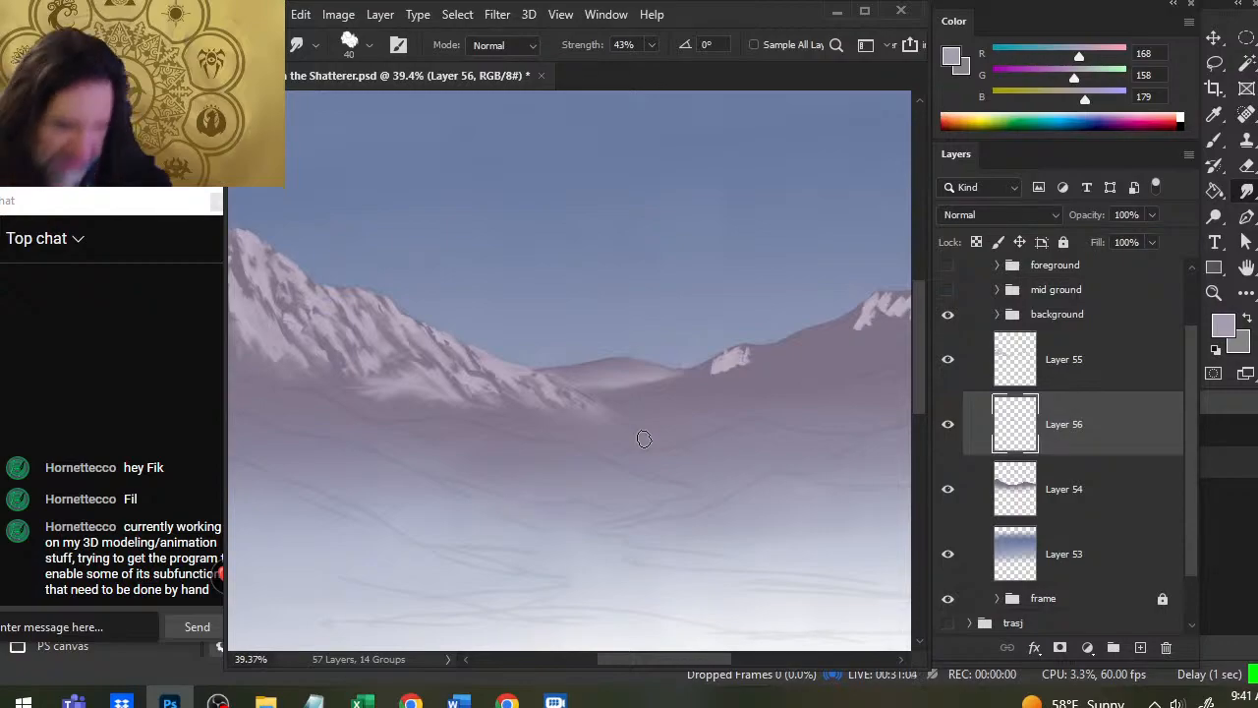
key(e)
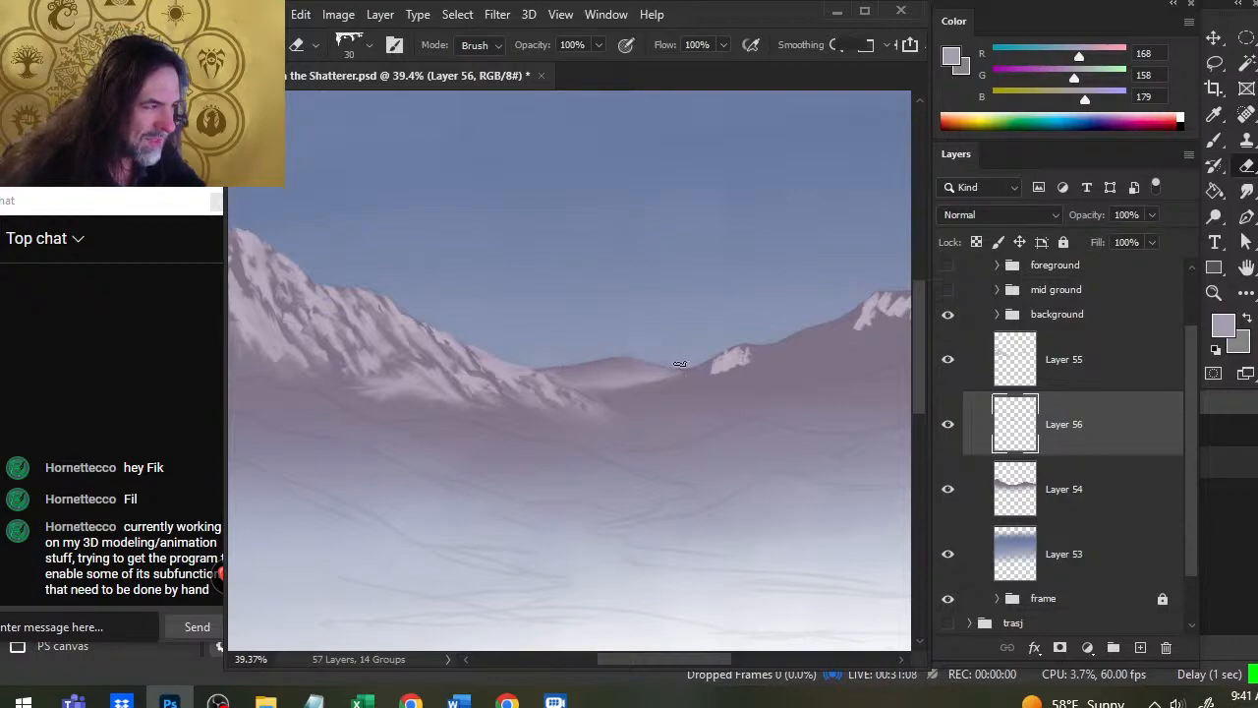
key(r)
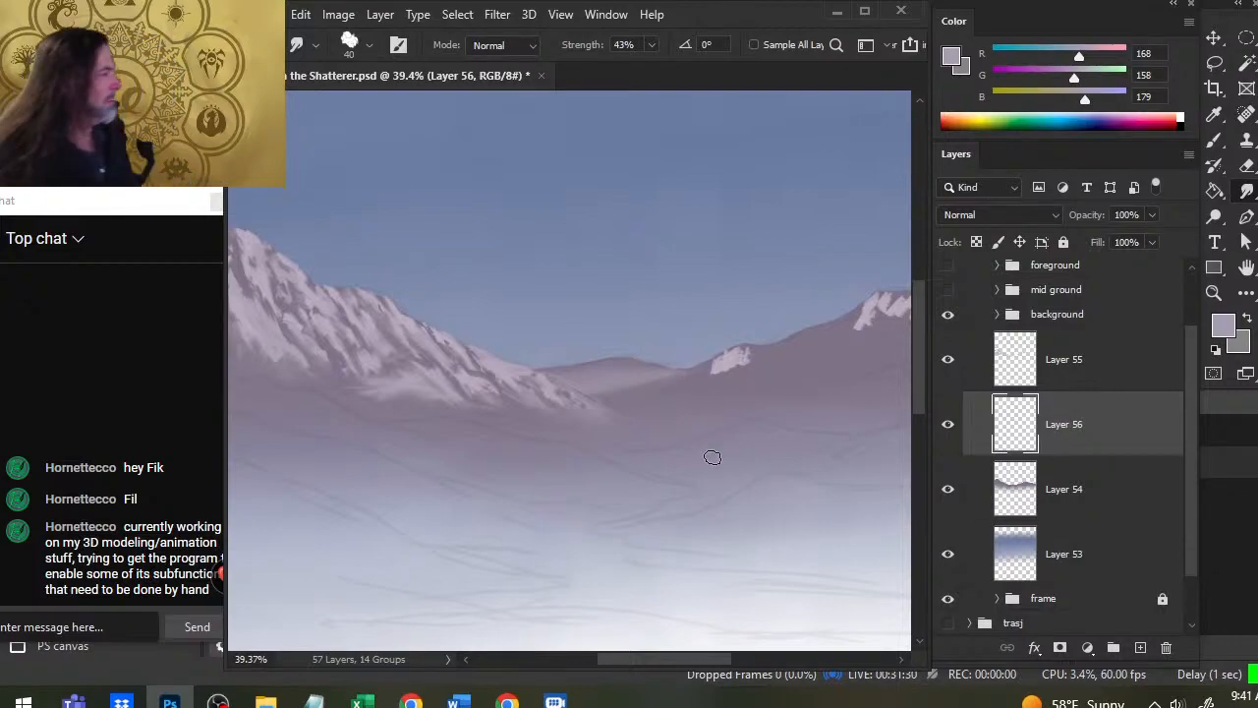
Step: Sample a pale tone from the landscape painting in the ref group, hide the group again and set the foreground colour to RGB 216, 209, 205
drag(1191, 456, 1192, 386)
click(948, 270)
drag(585, 318, 686, 657)
mouse_move(735, 453)
mouse_down()
mouse_move(653, 513)
mouse_move(737, 563)
mouse_move(731, 577)
mouse_up()
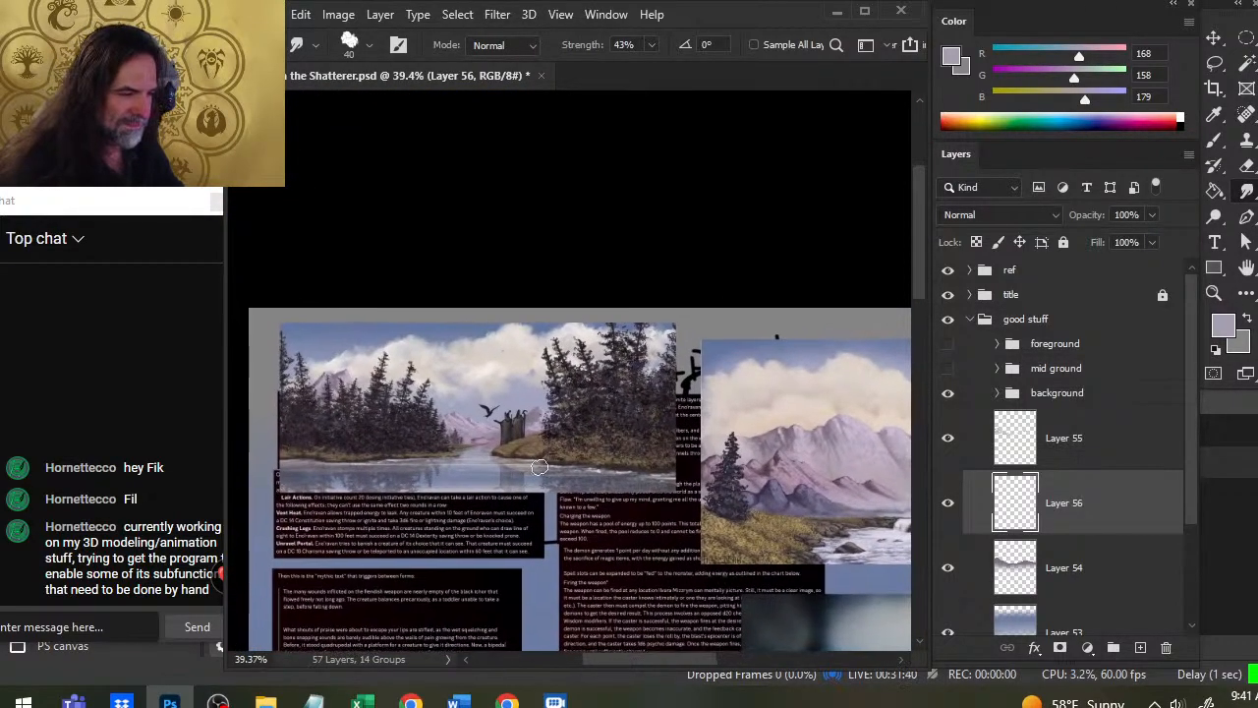
drag(457, 396, 528, 433)
key(b)
drag(609, 465, 581, 403)
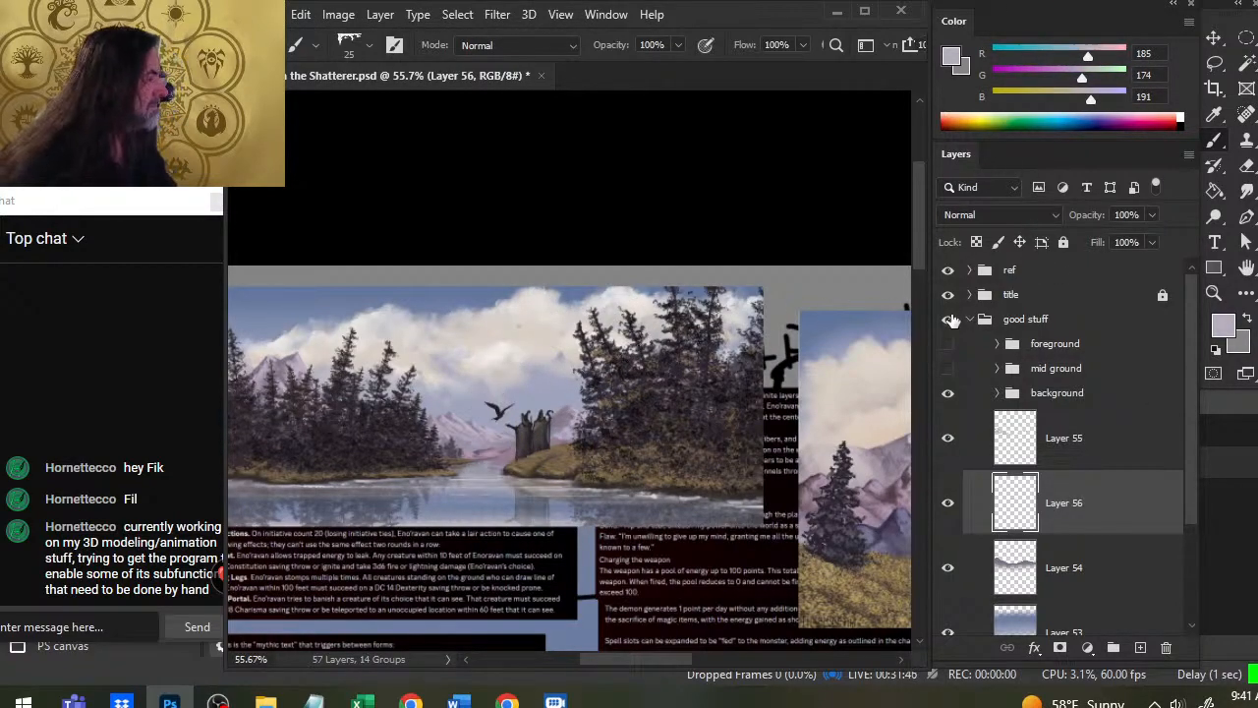
click(947, 269)
drag(1089, 57, 1099, 100)
click(1090, 99)
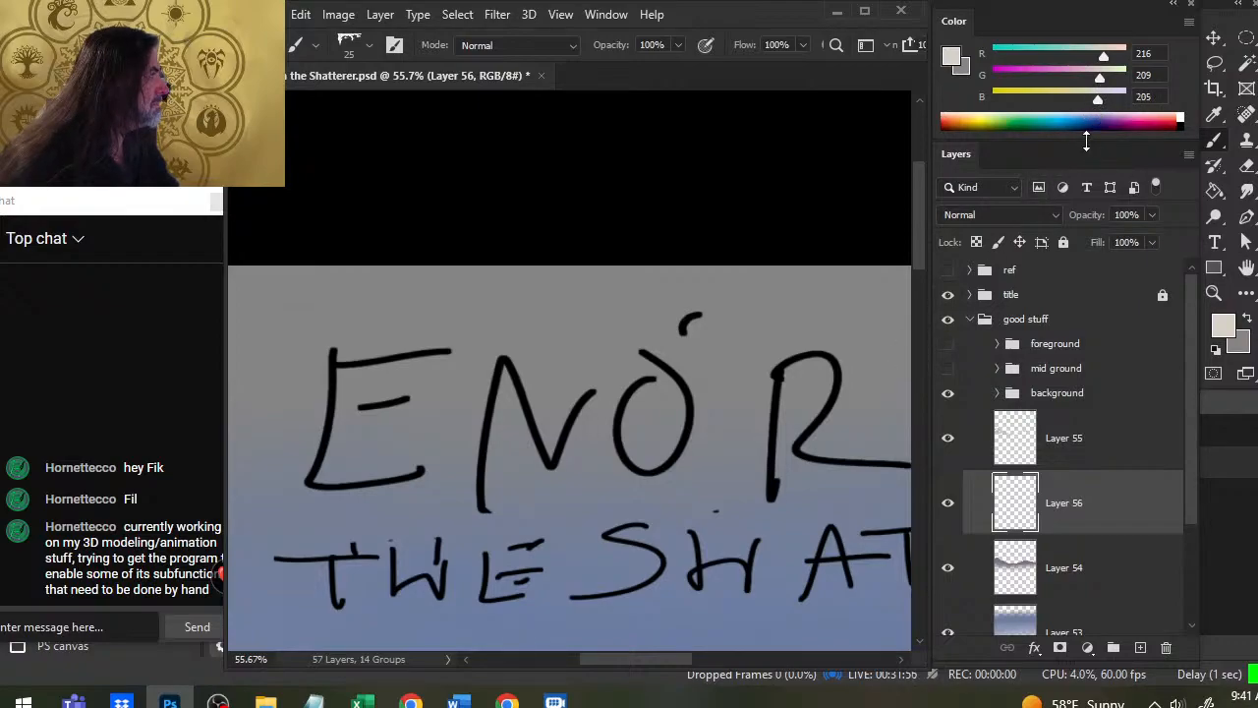
Step: Group Layer 56, add a new layer above it inside the group and rename the group "backest"
key(z)
drag(816, 487, 745, 495)
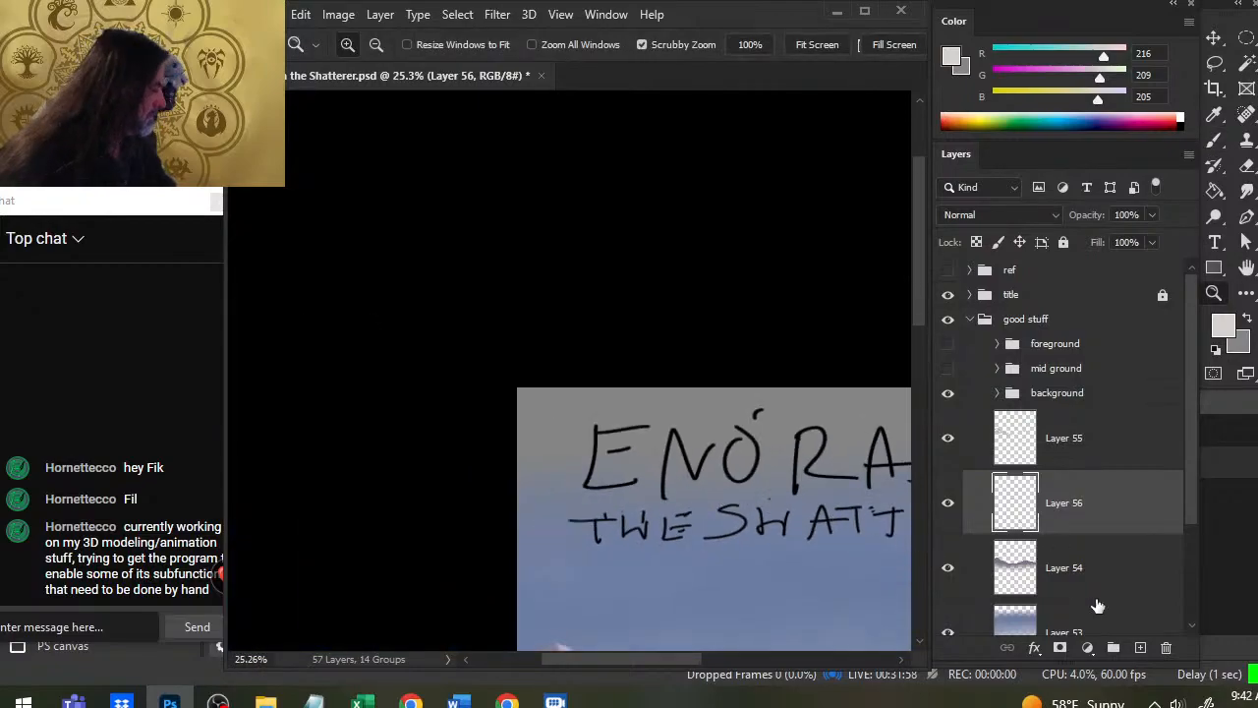
key(ctrl+g)
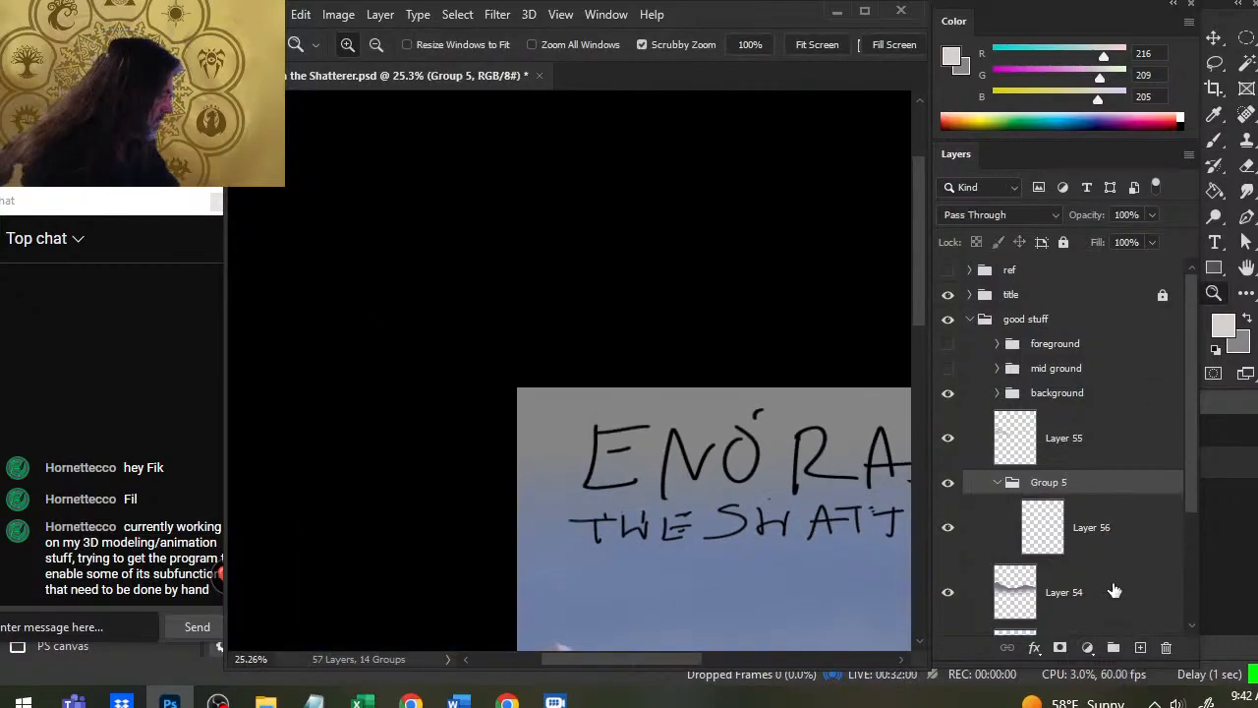
click(1093, 539)
click(1141, 647)
double_click(1048, 482)
text(backest)
key(Return)
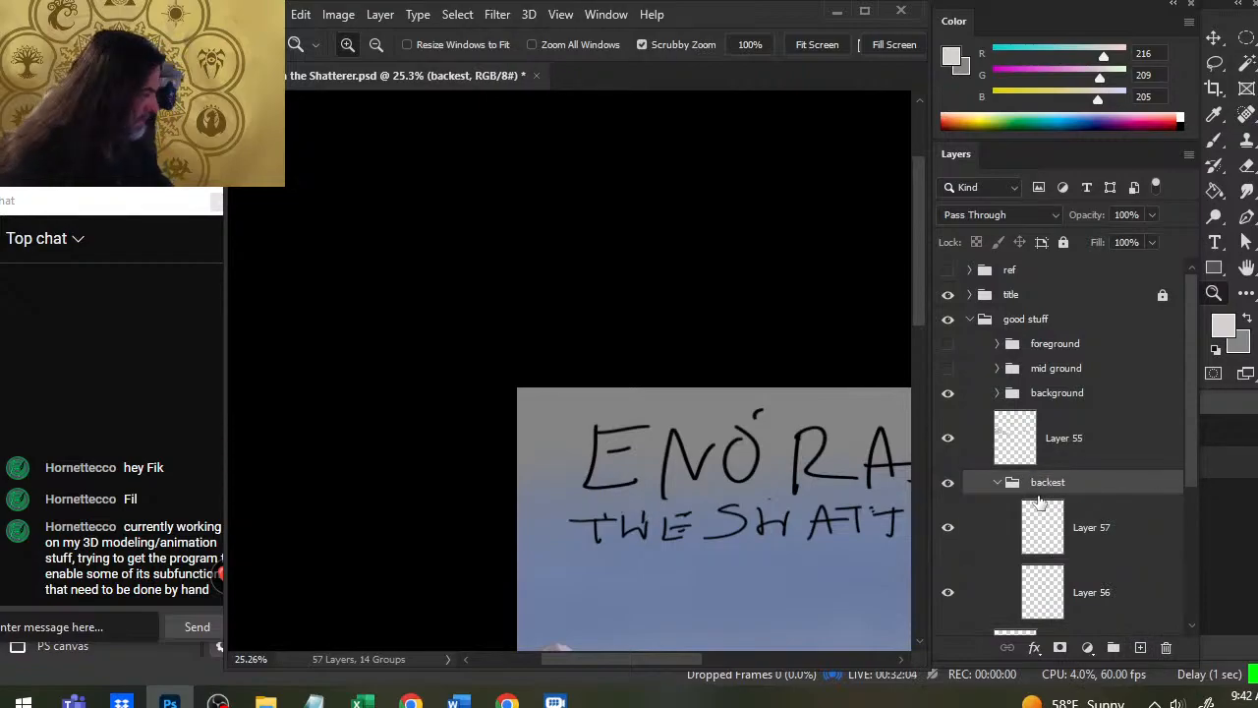
drag(708, 481, 536, 153)
drag(583, 412, 657, 411)
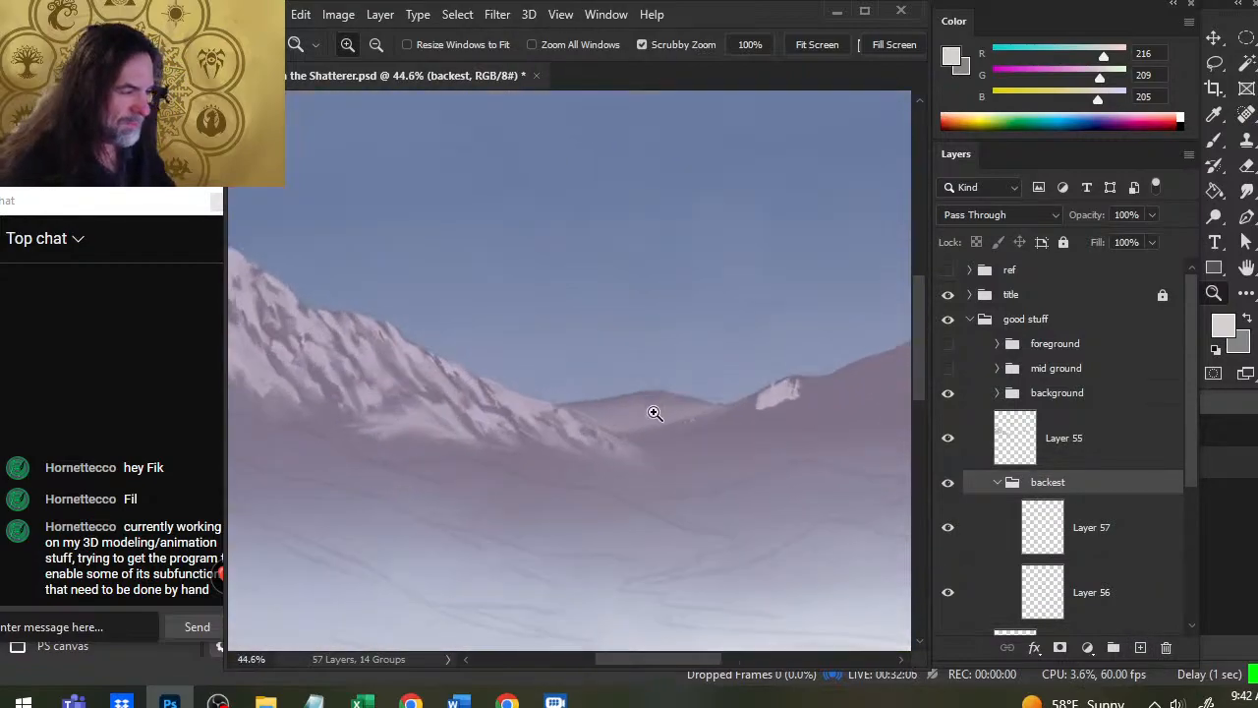
Step: Paint pale snow highlights along the distant hill's crest on Layer 57 with a 15 px brush
key(b)
click(1086, 529)
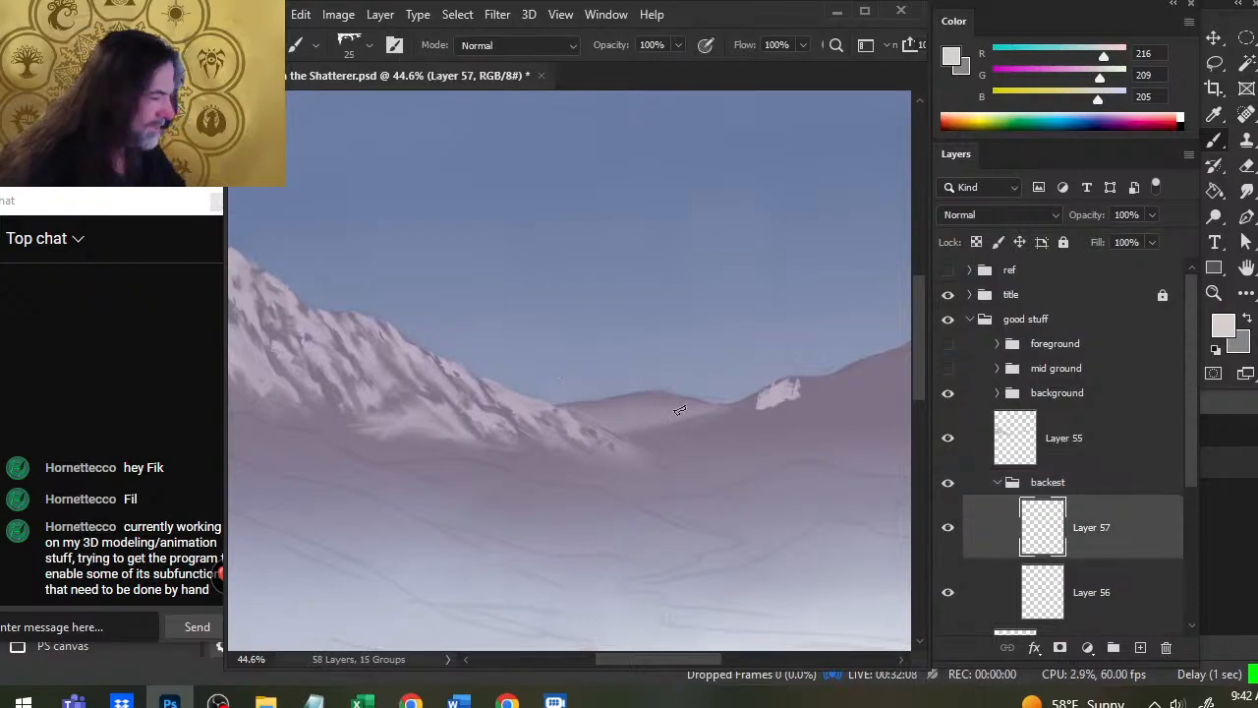
key(bracketleft)
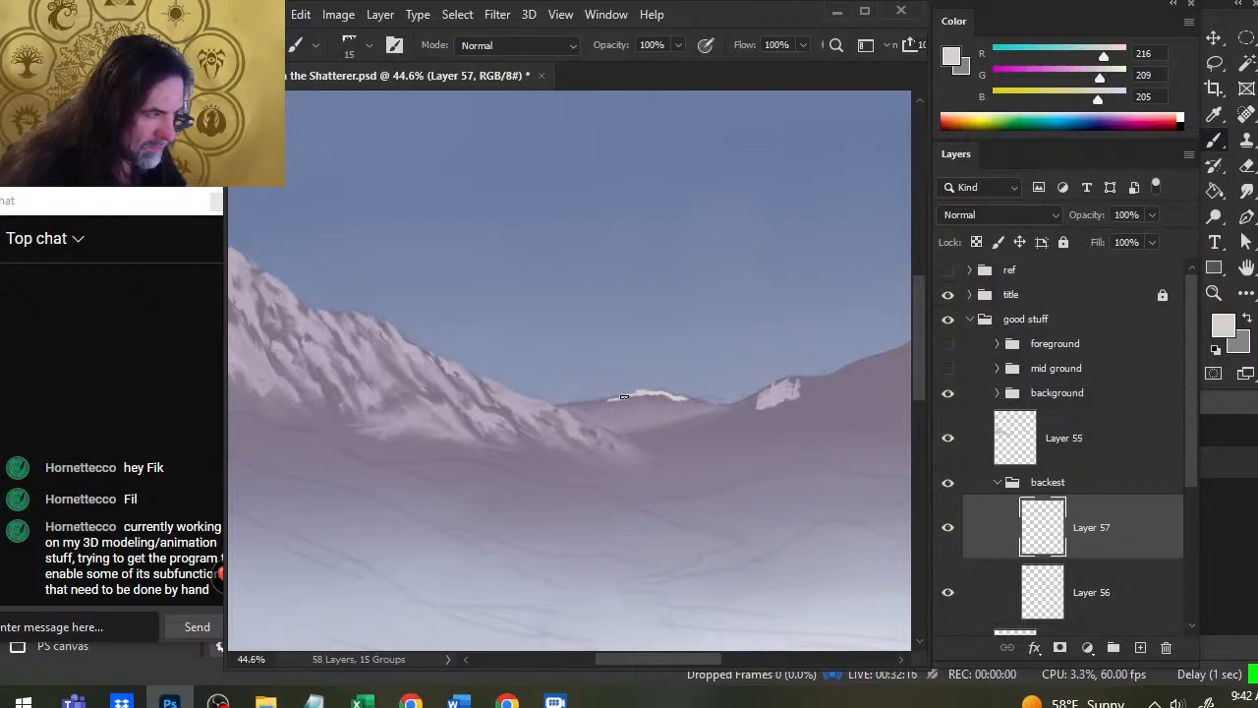
Step: Soften the distant hill's crest snow with a 30 px Smudge tip at 40% strength, extending the snow with 15 px brush strokes
key(r)
right_click(618, 422)
double_click(655, 487)
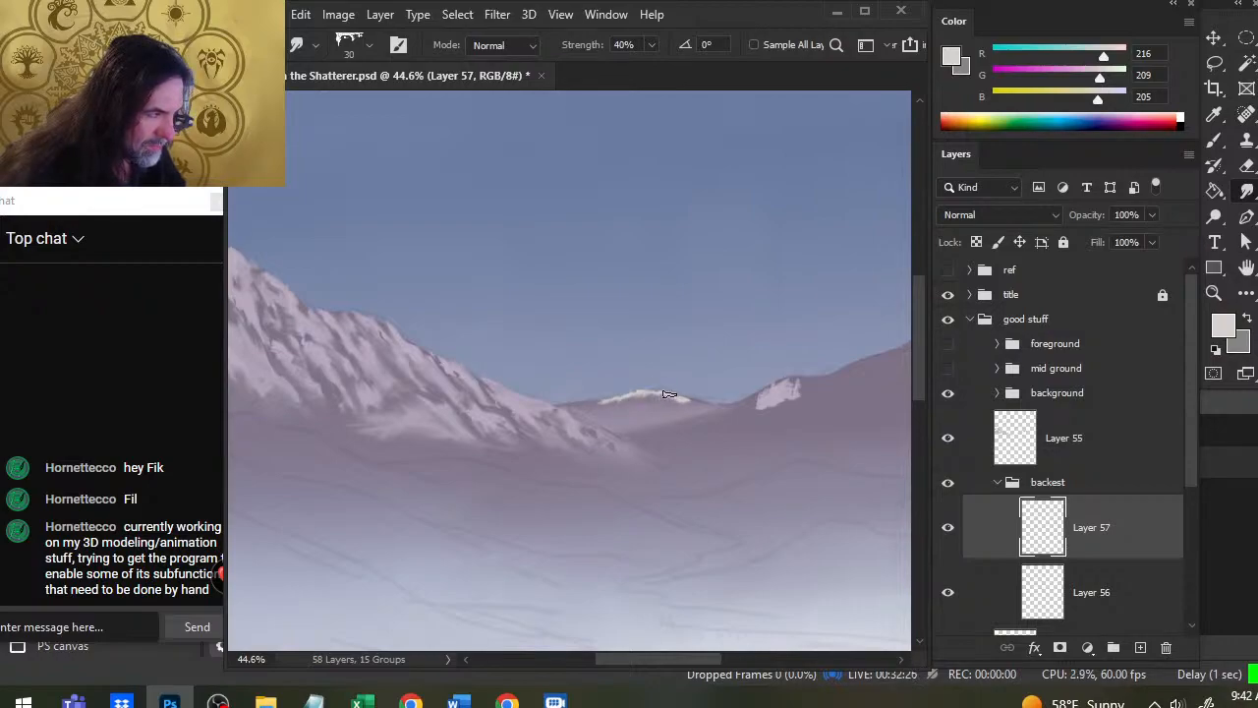
key(b)
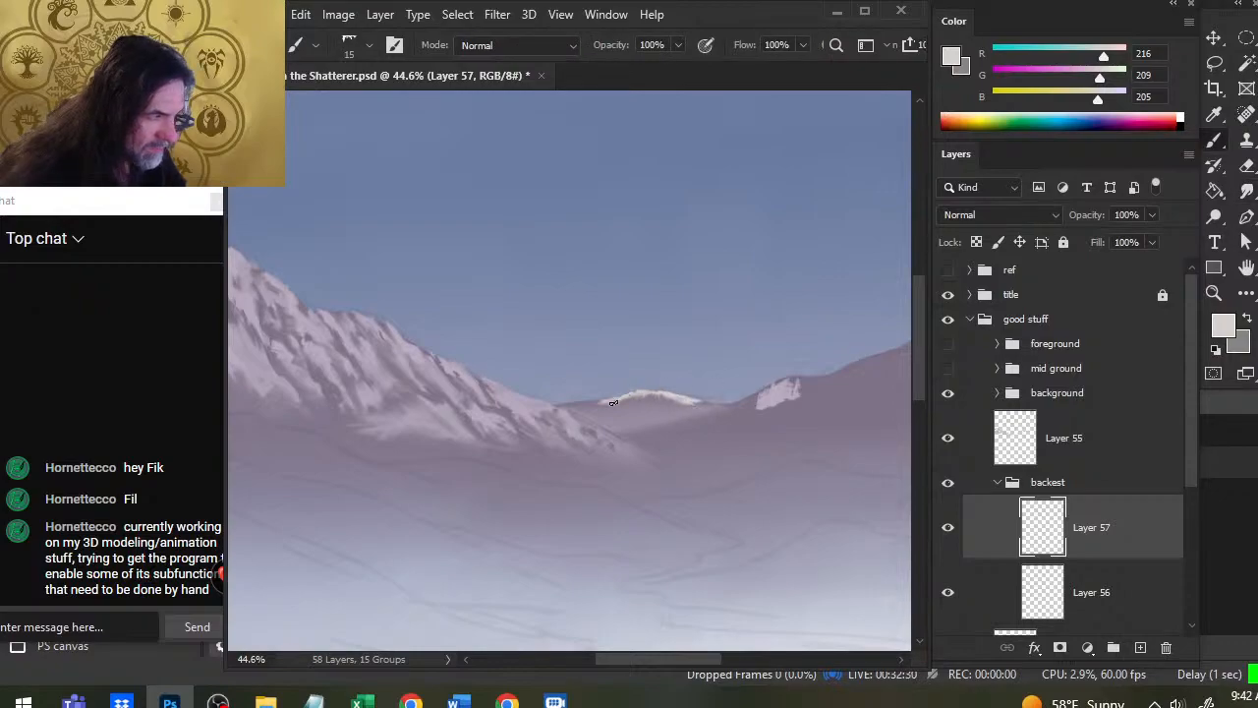
key(r)
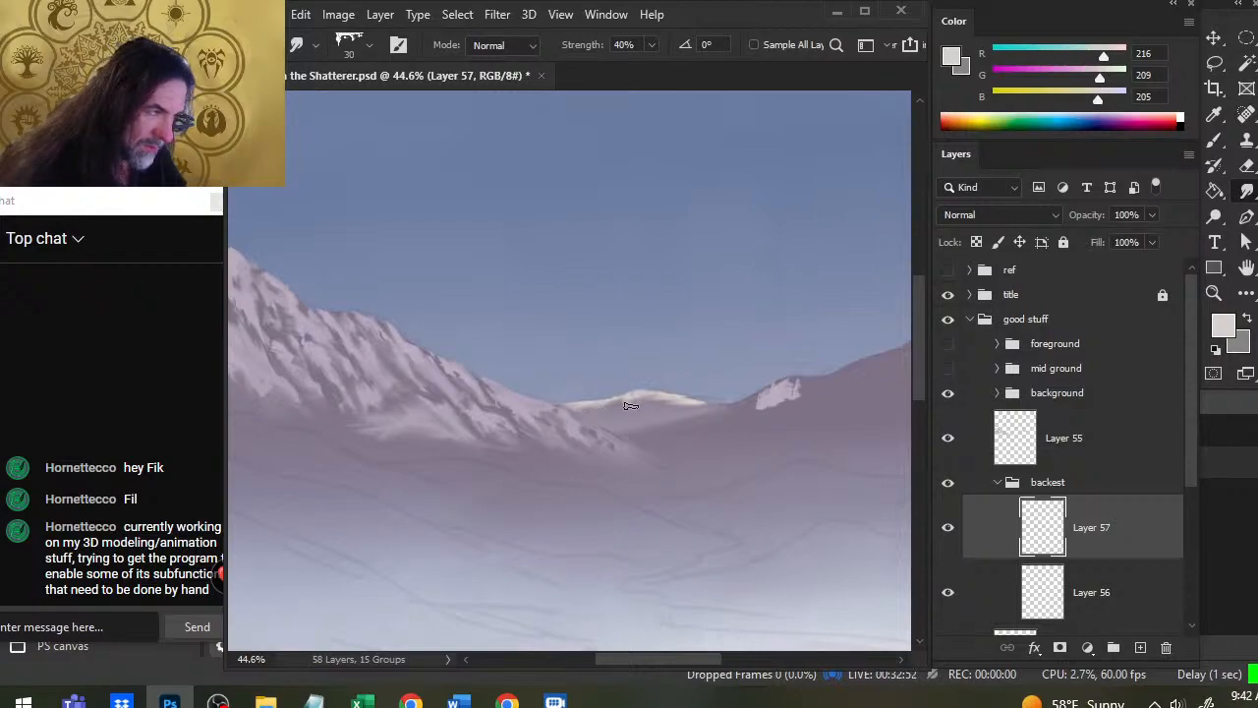
key(b)
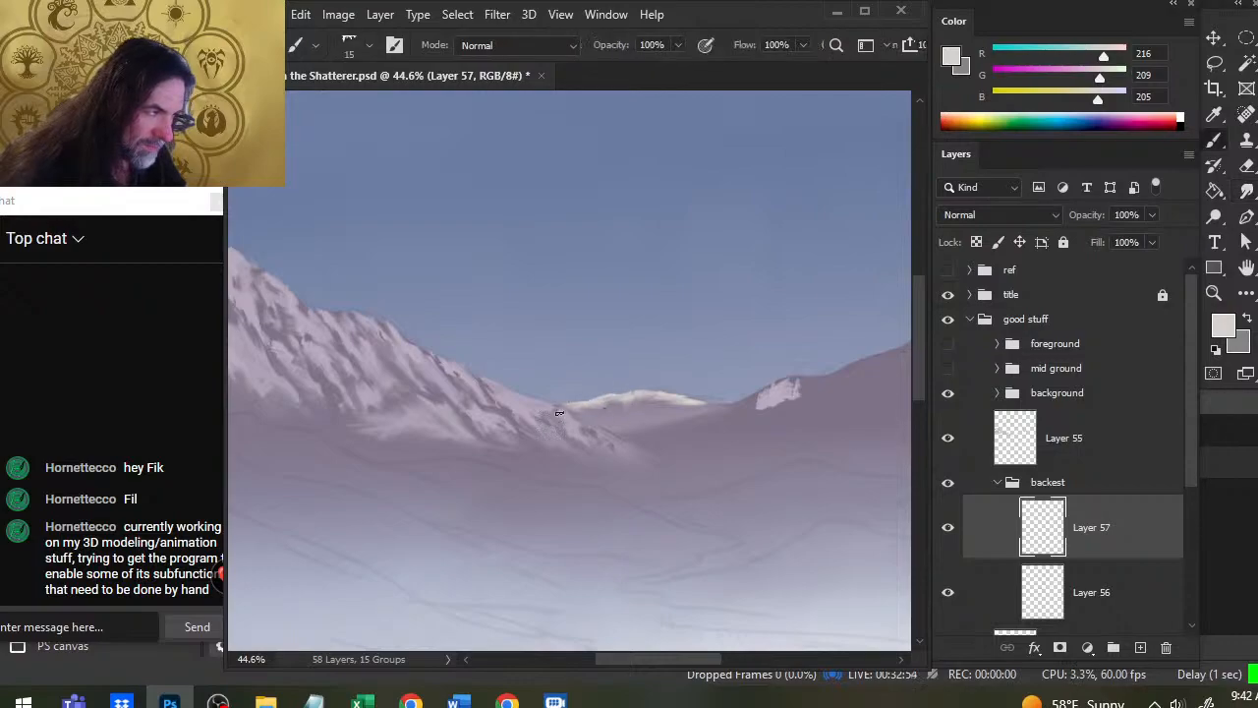
key(e)
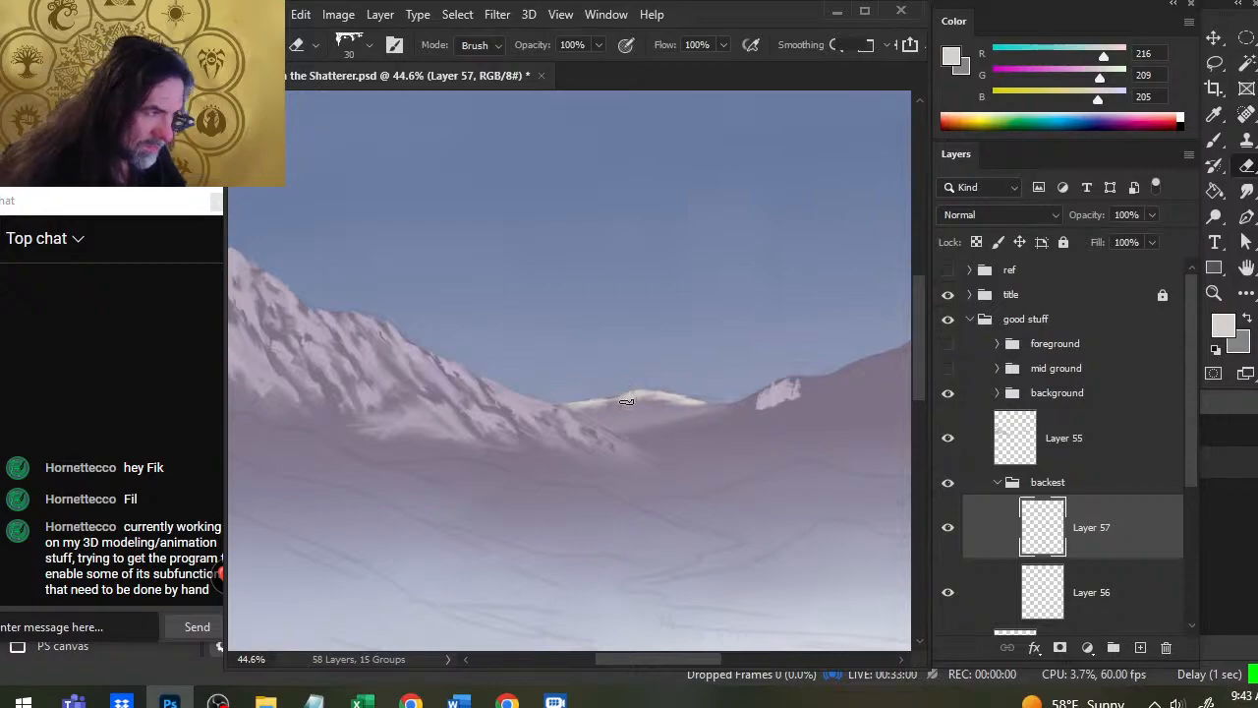
Step: Add more snow to the distant hill and pull it down the slopes with 20 px smudging at 60% strength
key(b)
key(r)
key(6)
key(bracketleft)
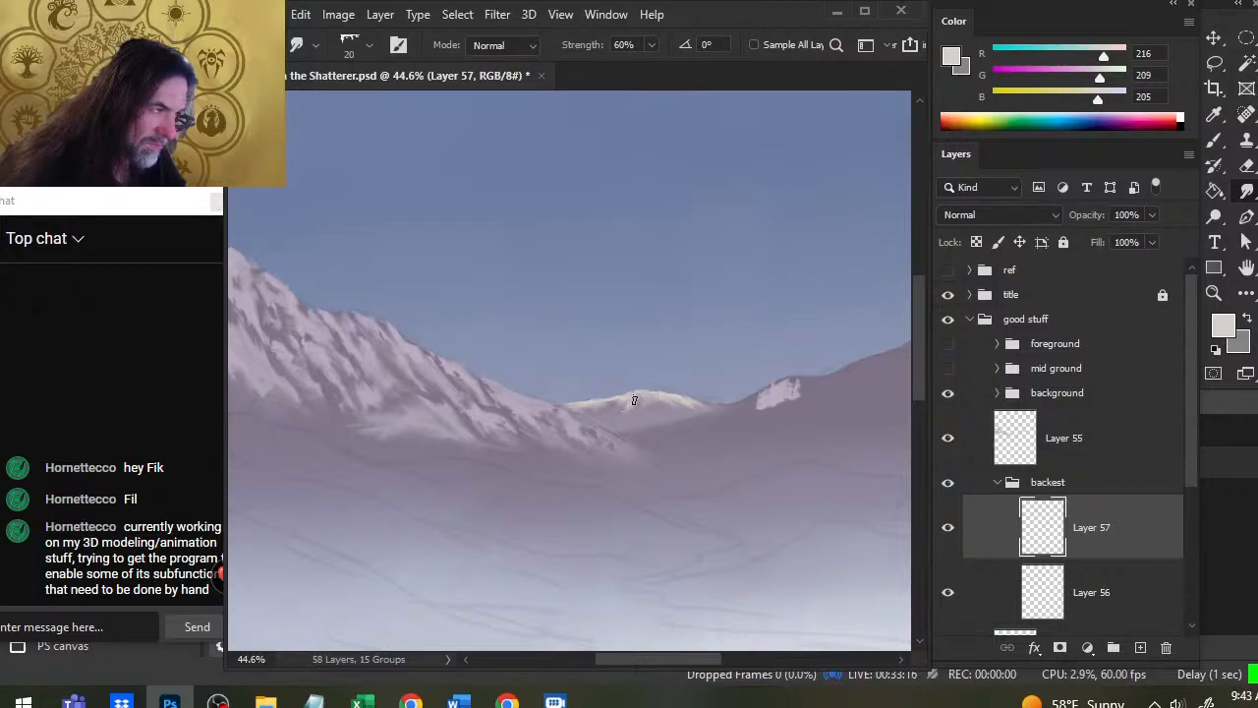
key(b)
key(r)
mouse_move(651, 398)
mouse_down()
mouse_move(605, 408)
mouse_move(664, 405)
mouse_move(651, 393)
mouse_move(678, 416)
mouse_up()
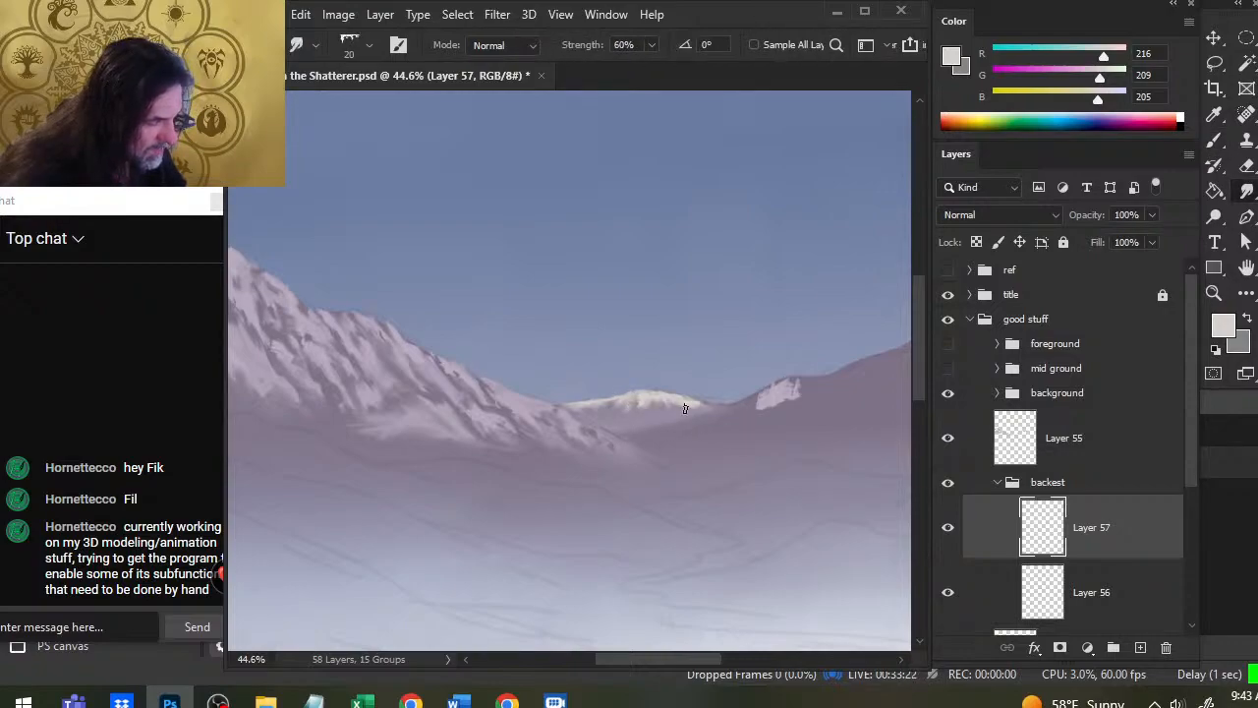
Step: Trim the distant hill's snow with a 30 px eraser at 100% opacity, clearing its left end and smudging the edges
key(e)
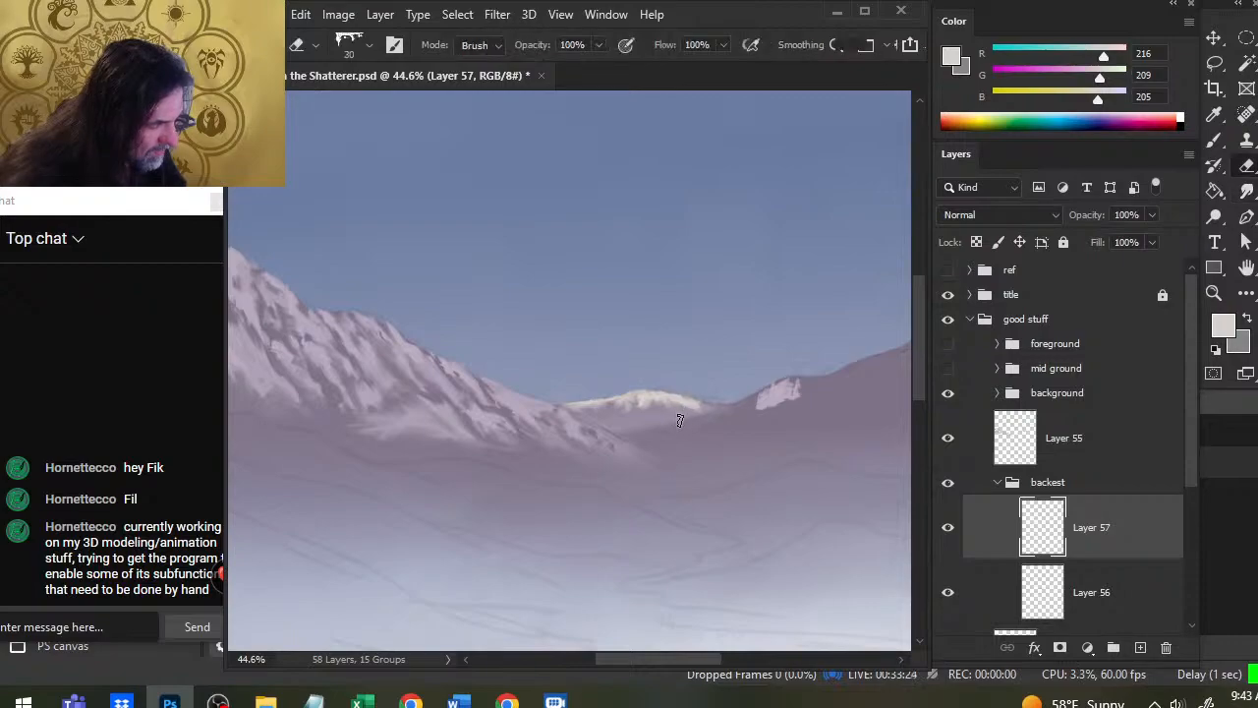
key(r)
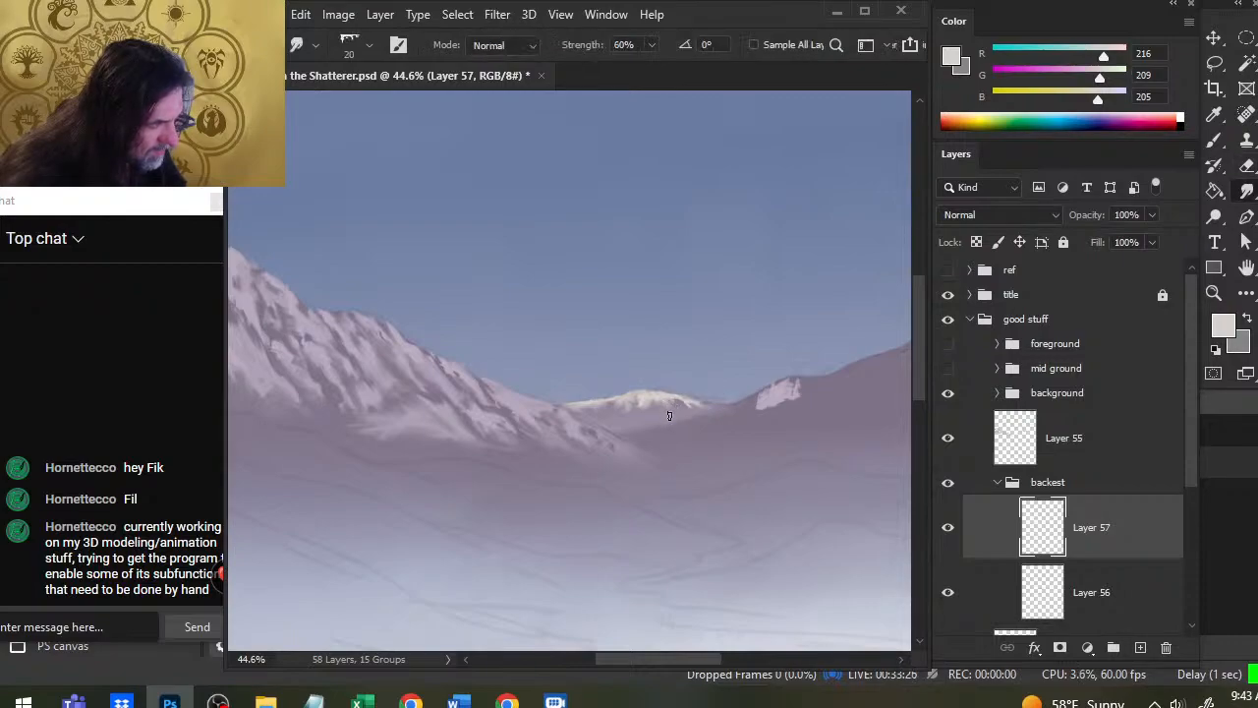
key(e)
drag(567, 404, 591, 398)
key(r)
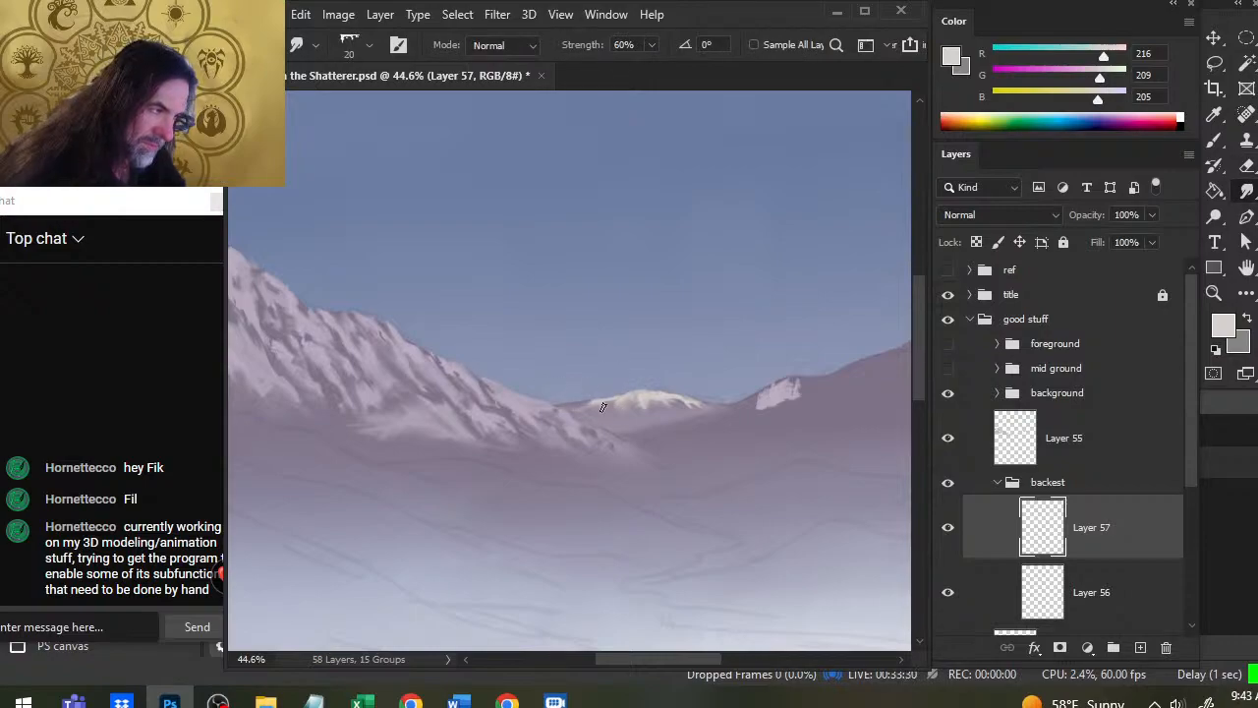
key(e)
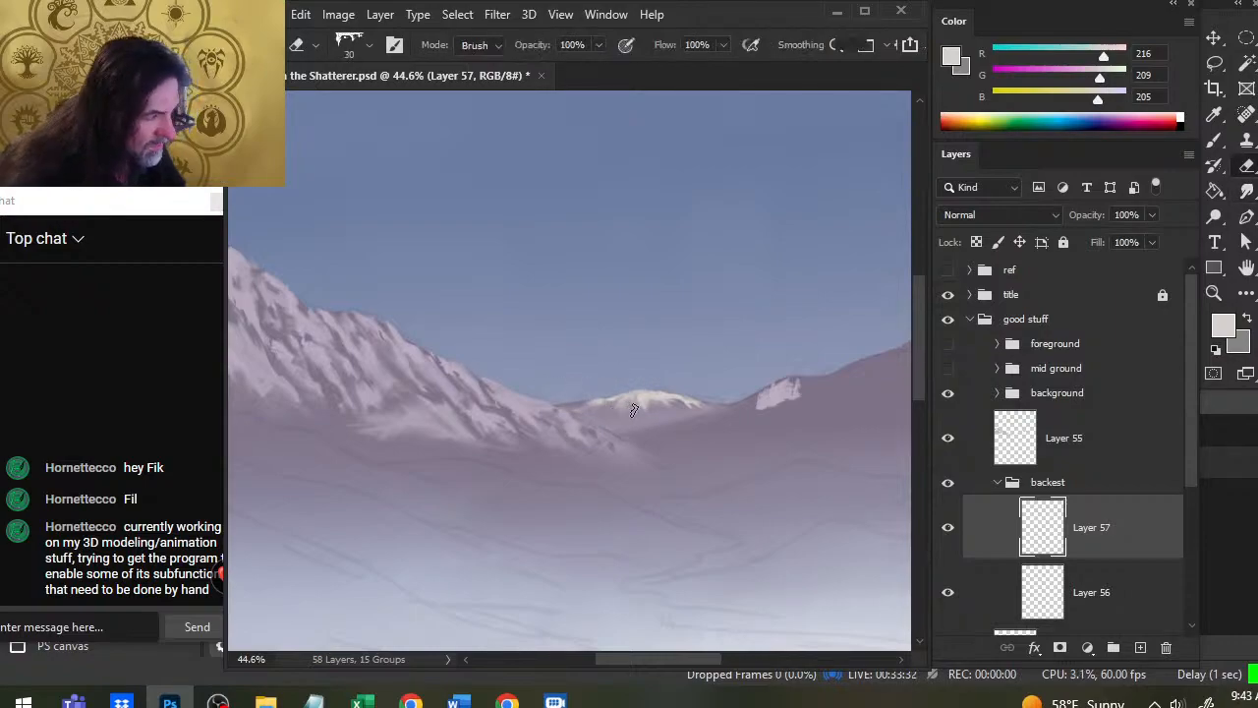
Step: Paint finer snow patches along the distant hill's left slope with a 9 px brush and blend them at 60% smudge strength
key(b)
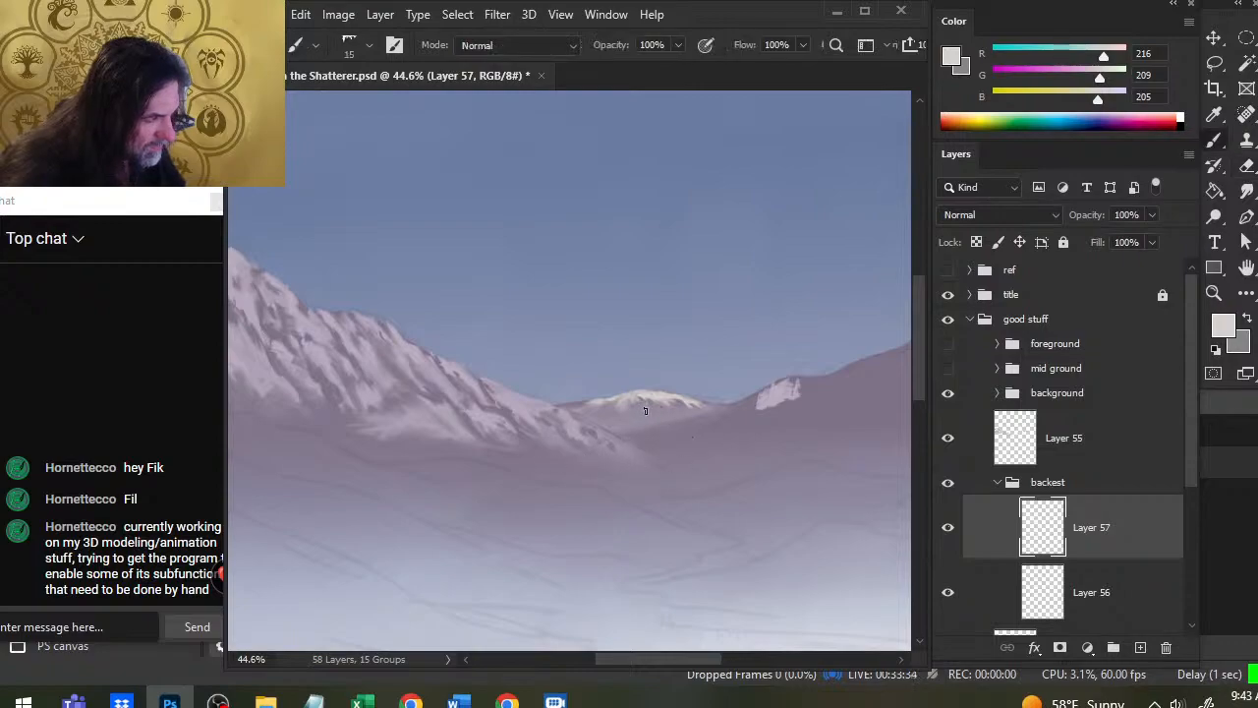
key(r)
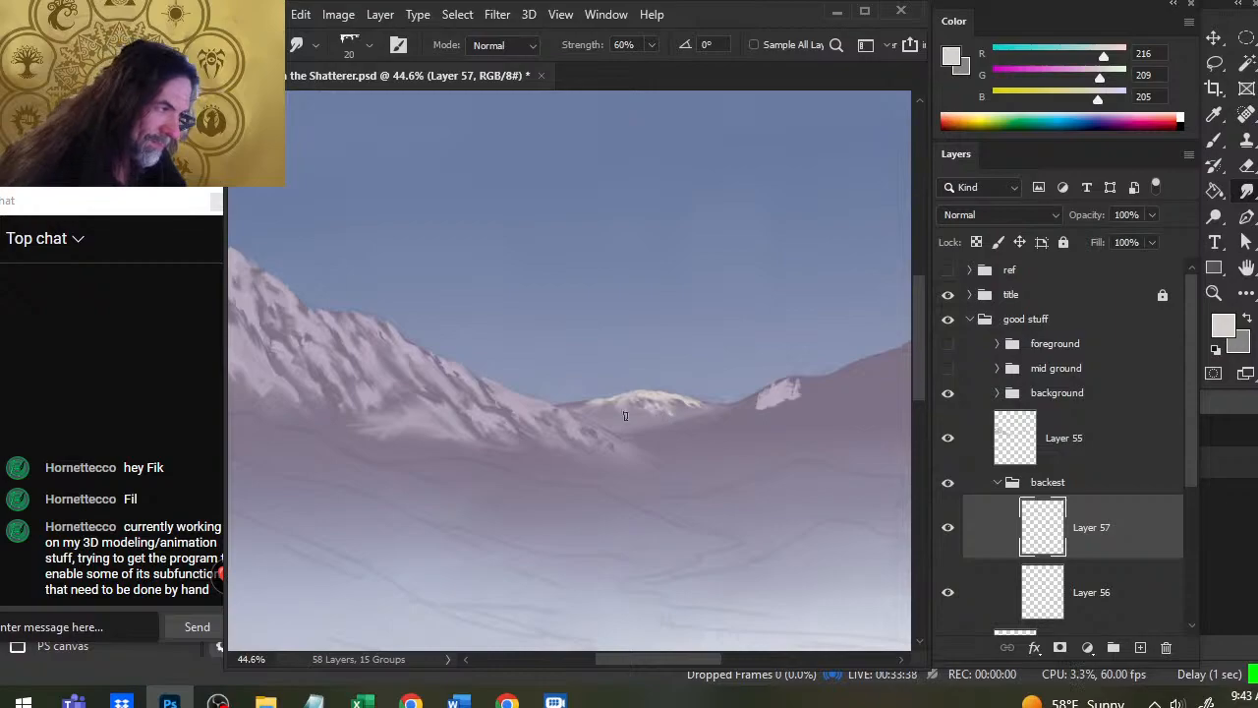
key(b)
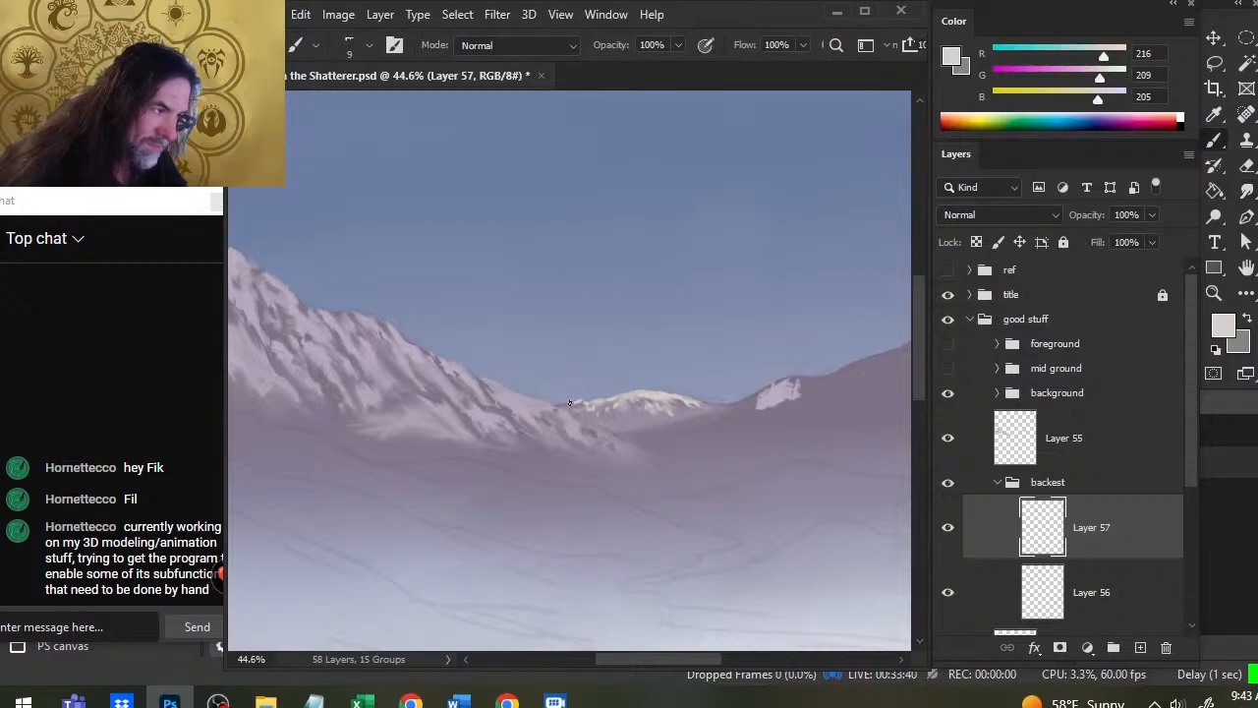
key(r)
drag(588, 401, 559, 408)
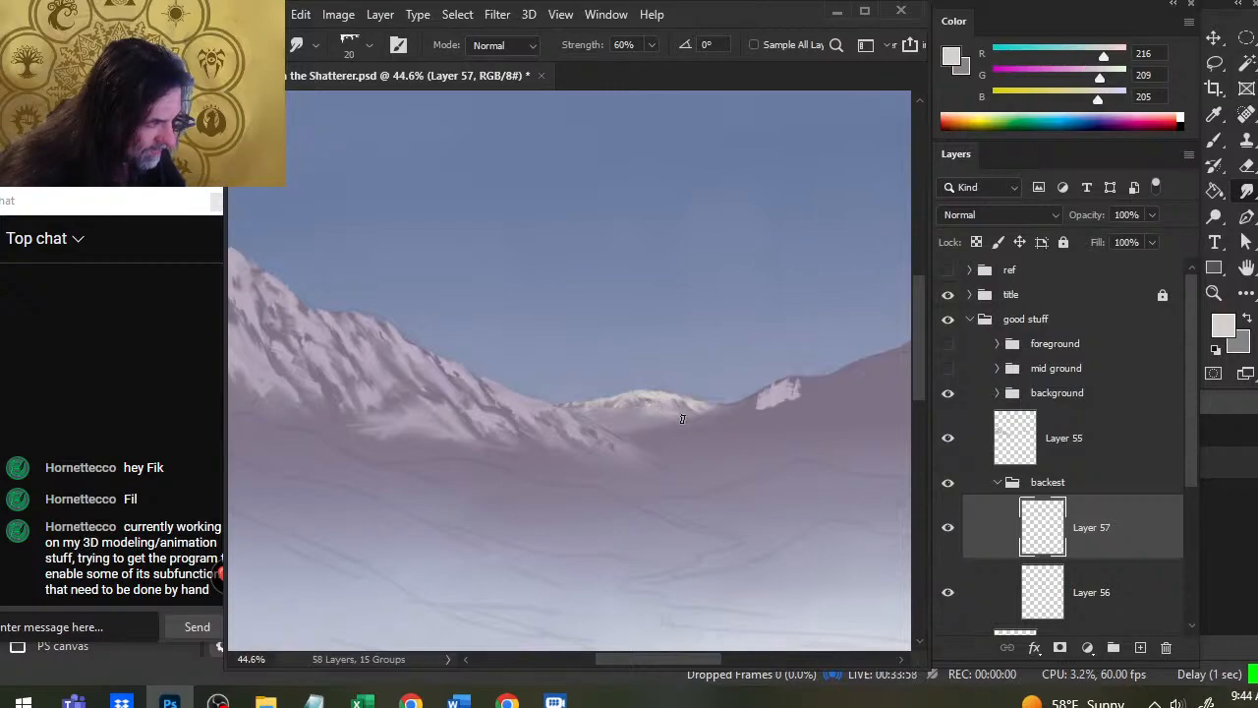
Step: Break up the hill's lower snow with the eraser, adding 9 px snow strokes down the slopes and smudging them at 60% strength
key(e)
drag(644, 413, 656, 407)
key(b)
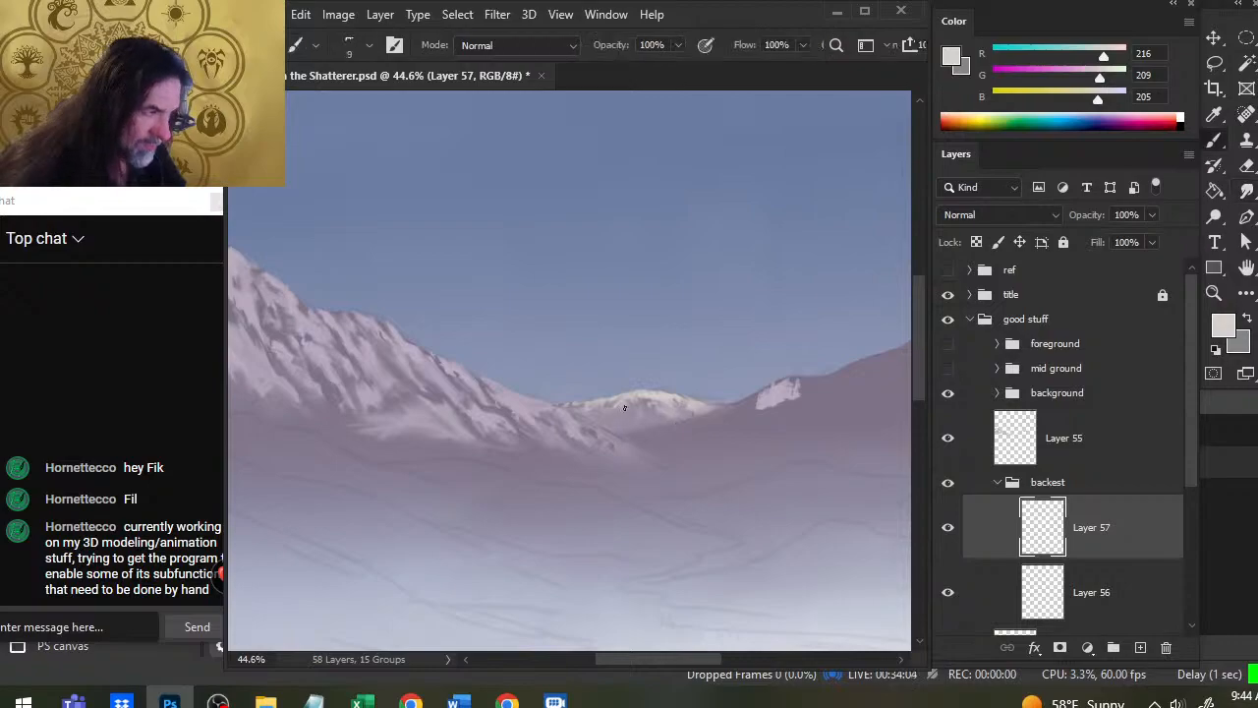
key(r)
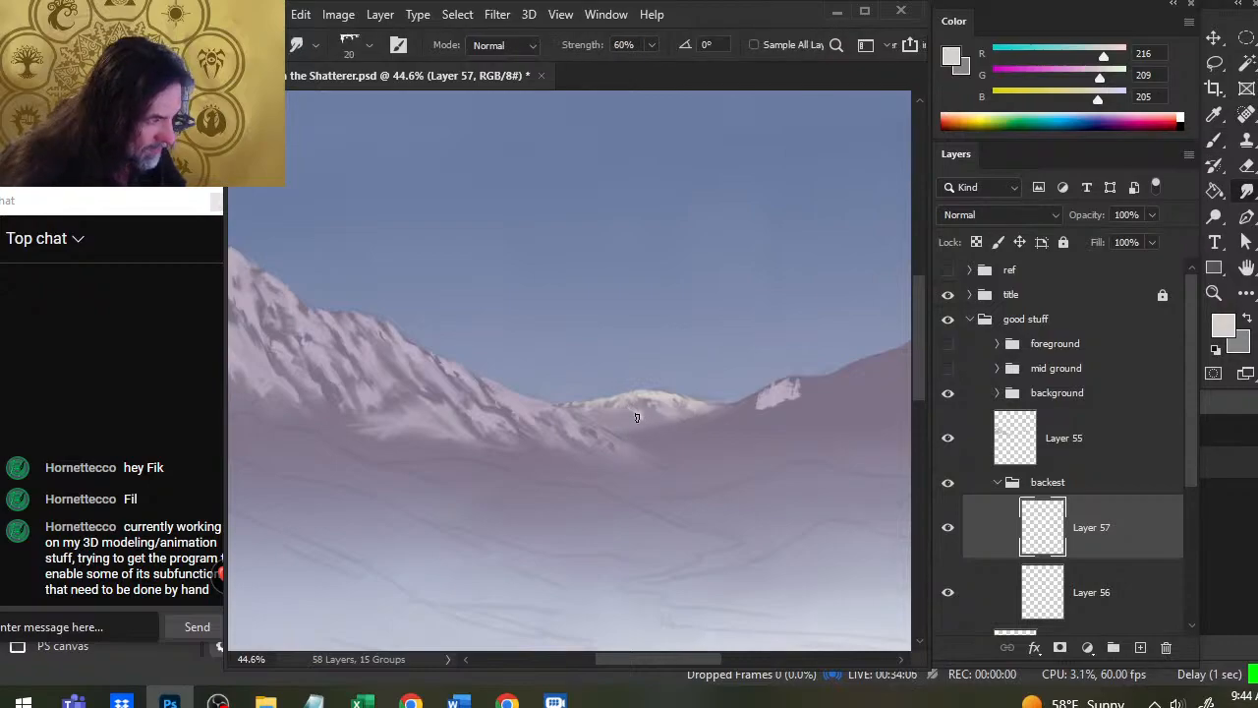
key(b)
drag(606, 409, 612, 419)
key(r)
key(b)
key(r)
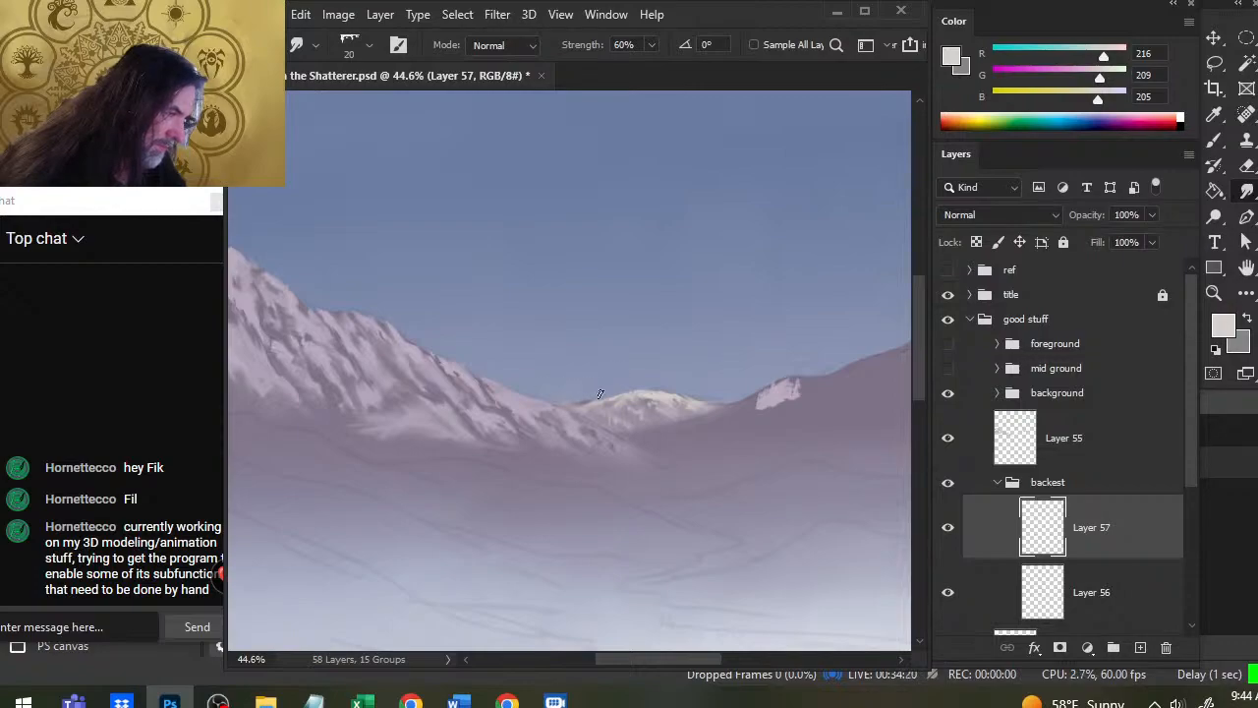
Step: Refine the distant hill's snow and ridge line across Layers 57, 56 and 54 with a 45 px eraser, raising its opacity to 100%
key(e)
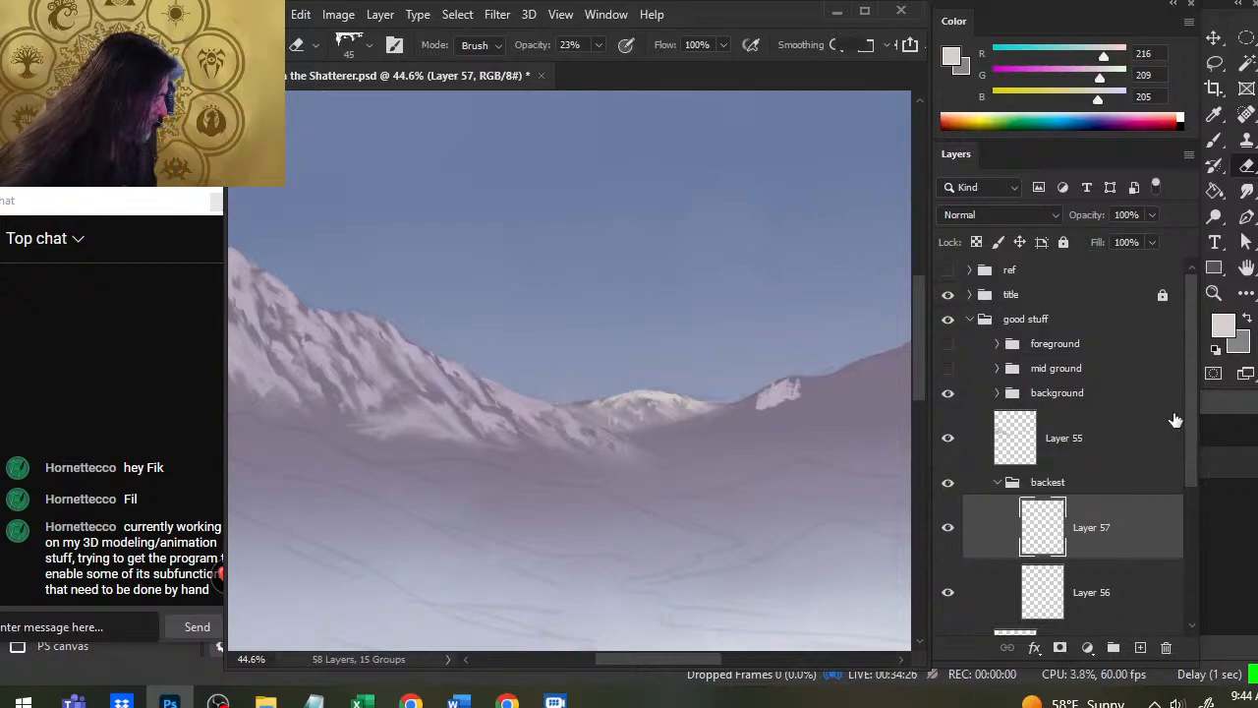
drag(1189, 428, 1188, 502)
click(1105, 546)
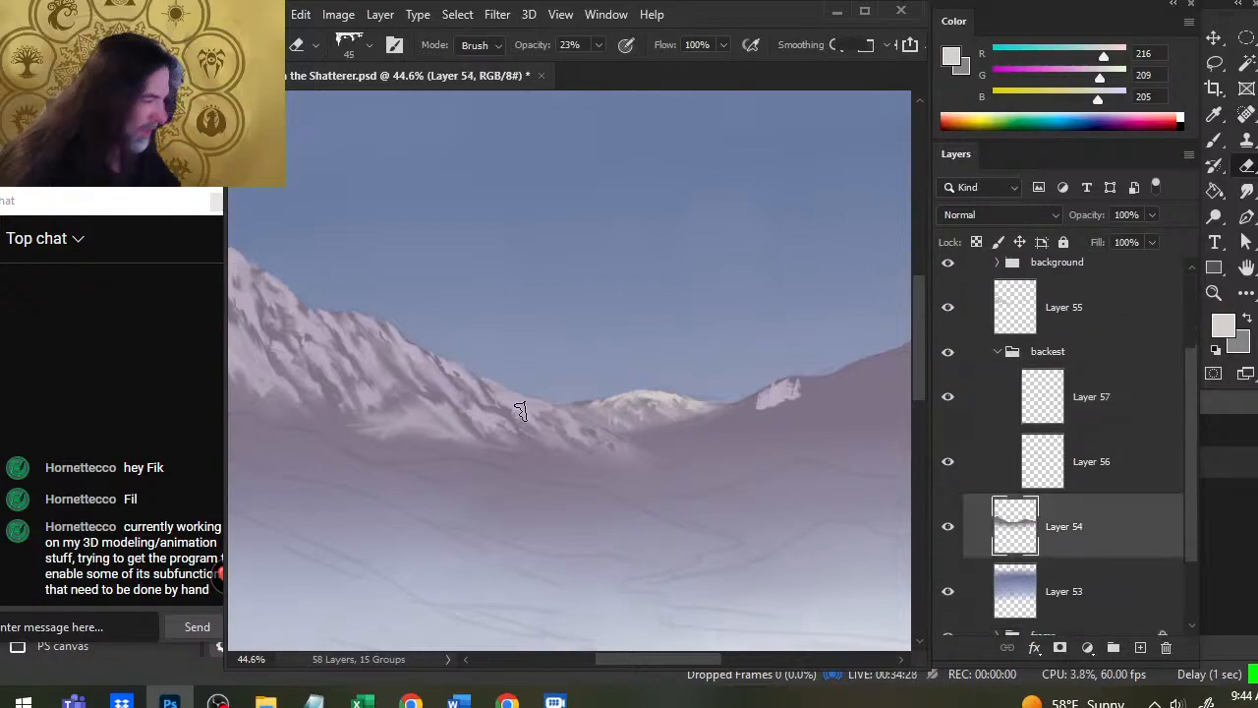
click(1093, 479)
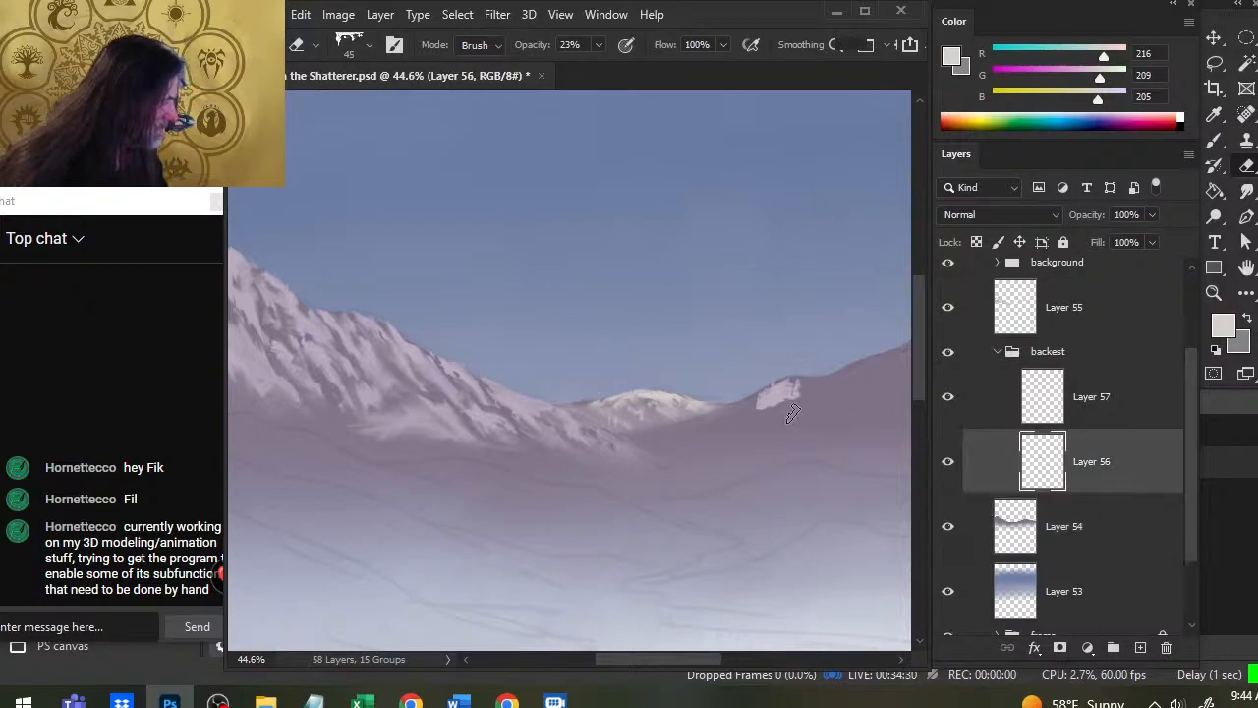
key(0)
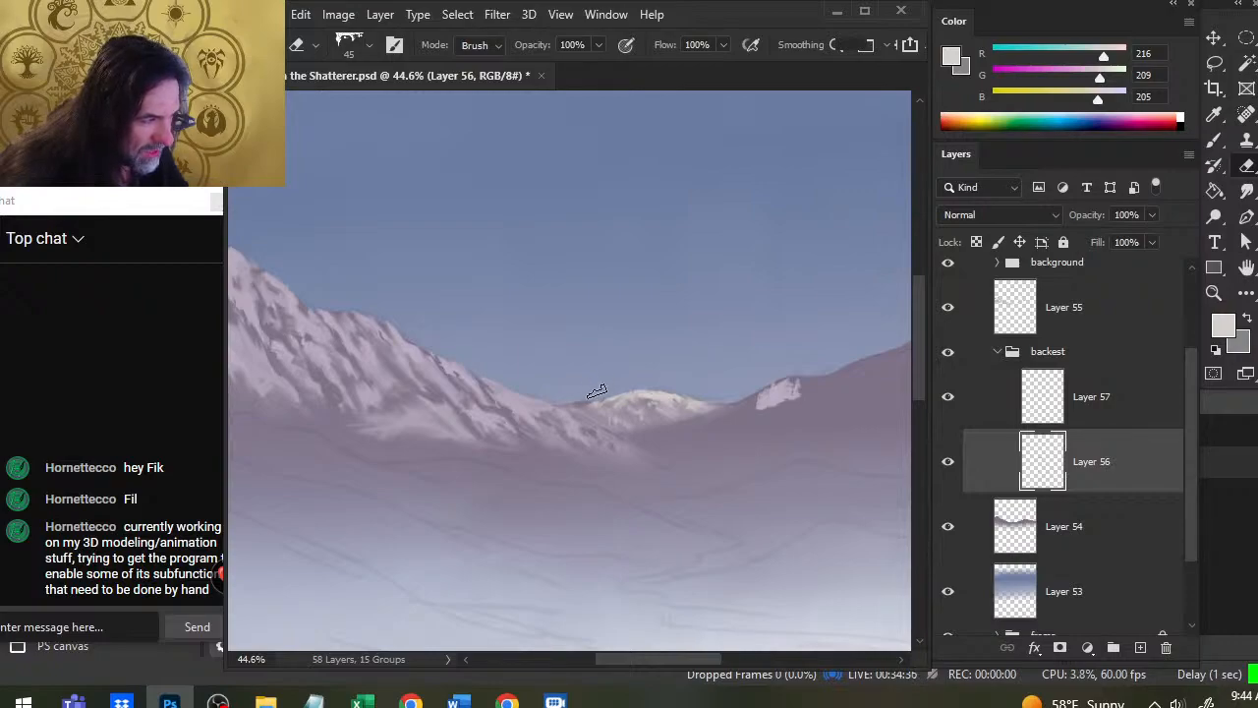
click(1078, 524)
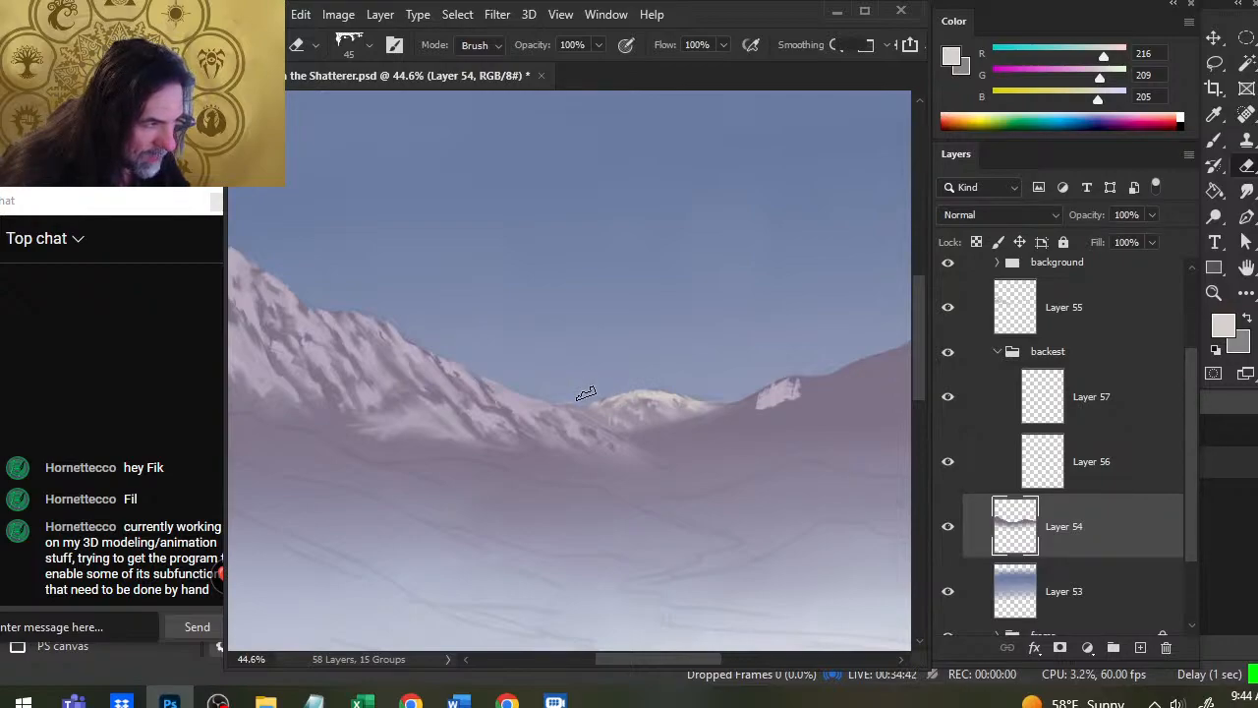
click(1064, 472)
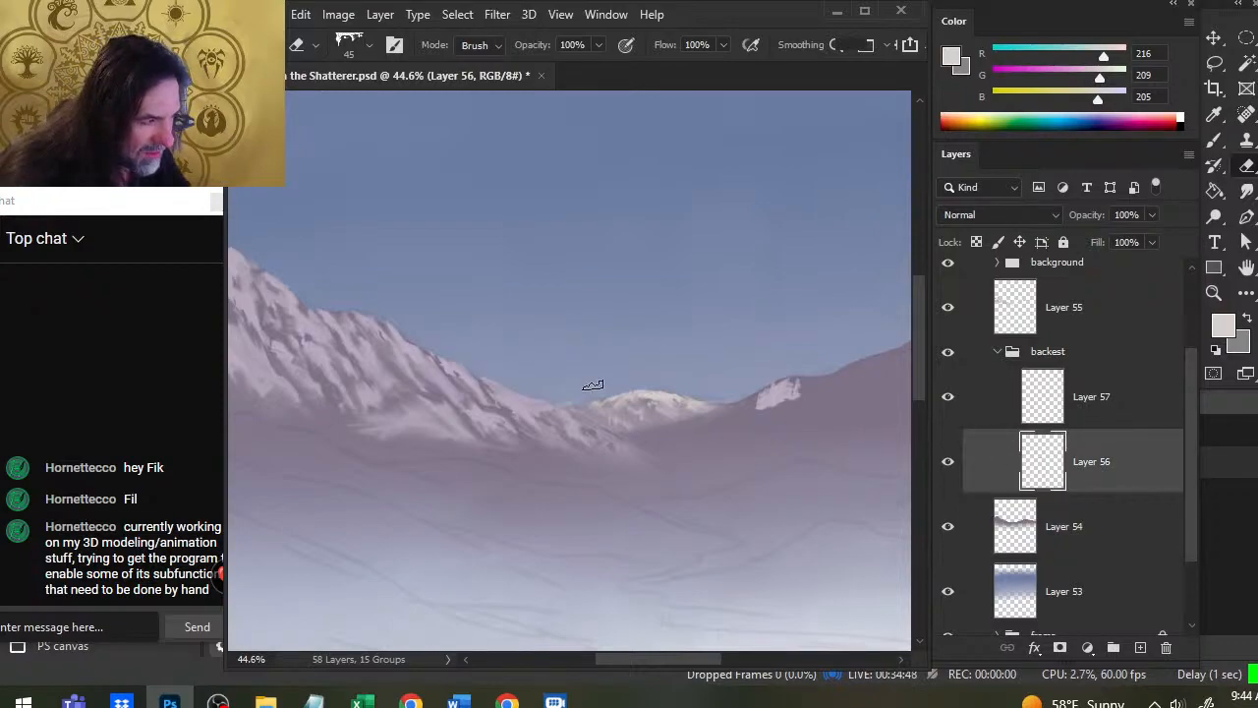
click(1081, 388)
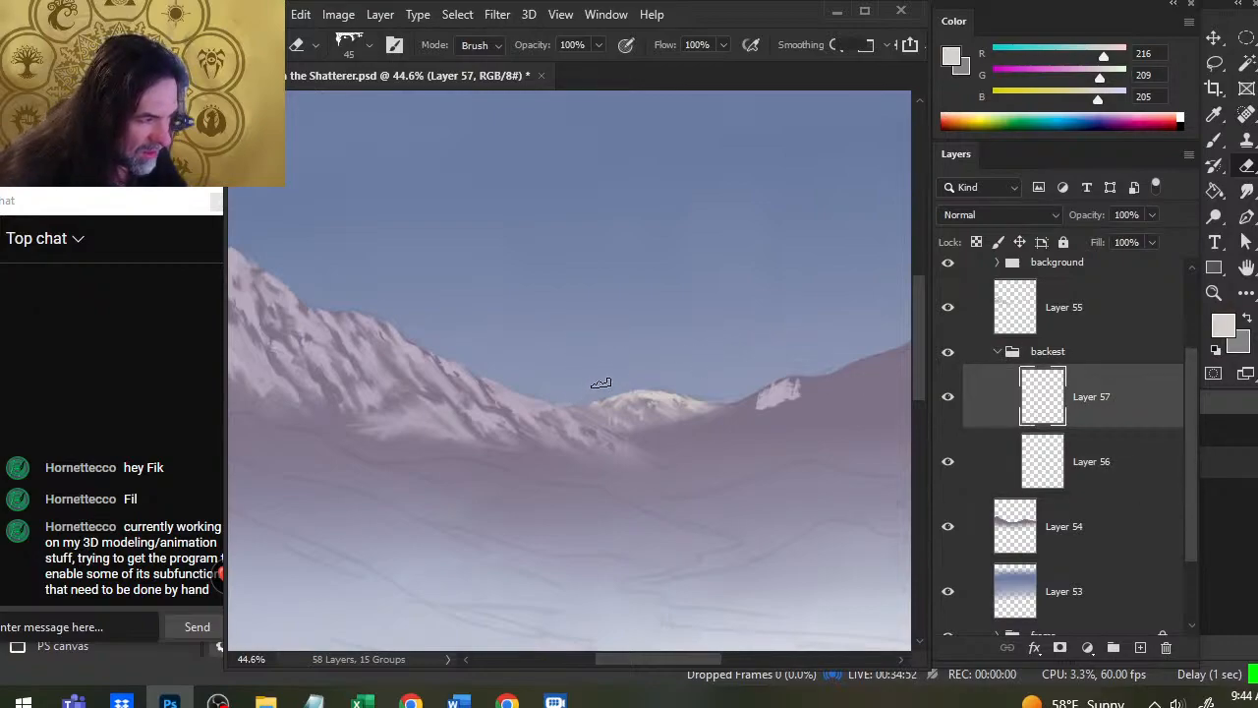
Step: Collapse the backest group, place Layer 55 in its own group and rename that group "left"
key(z)
mouse_move(762, 519)
mouse_down()
mouse_move(717, 510)
mouse_move(713, 536)
mouse_move(654, 390)
mouse_up()
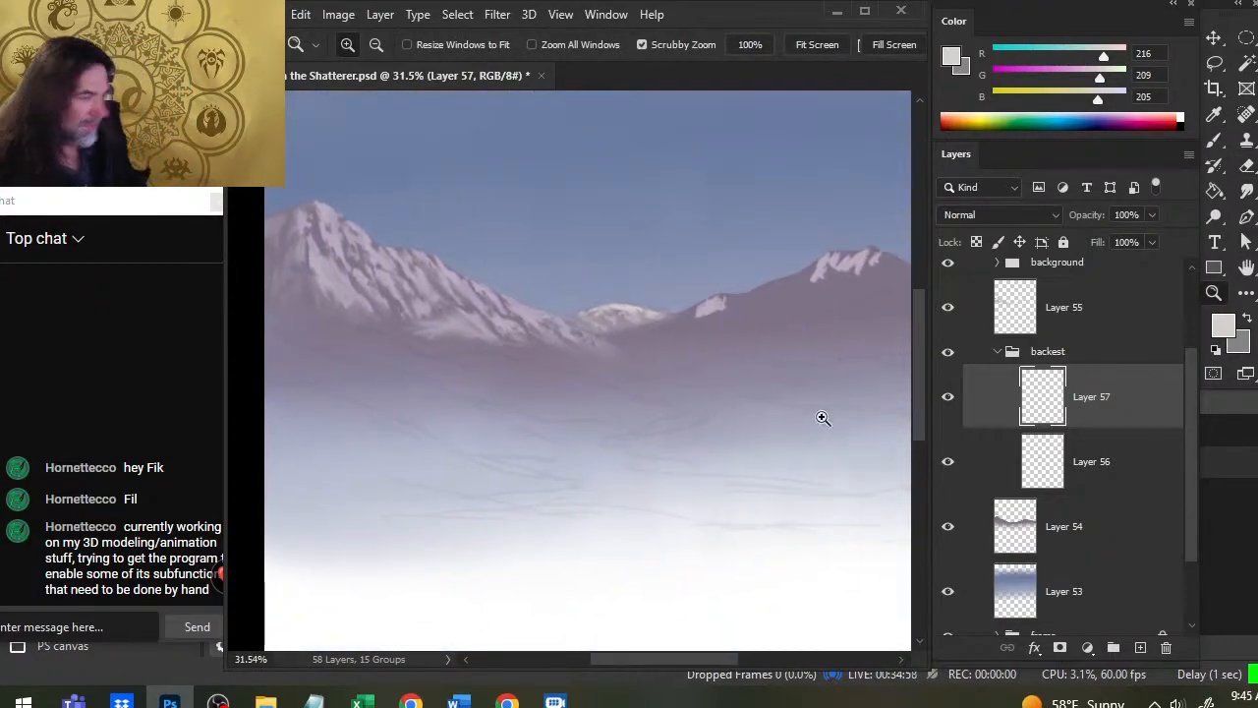
click(997, 351)
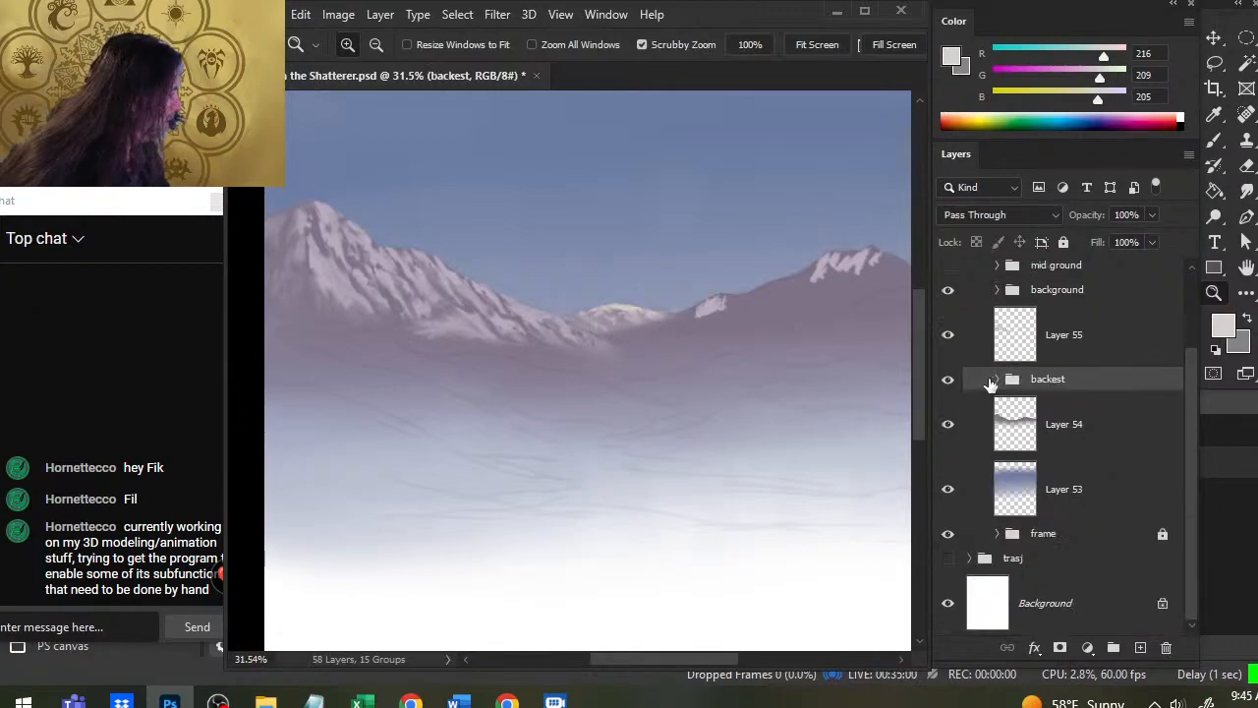
click(1068, 334)
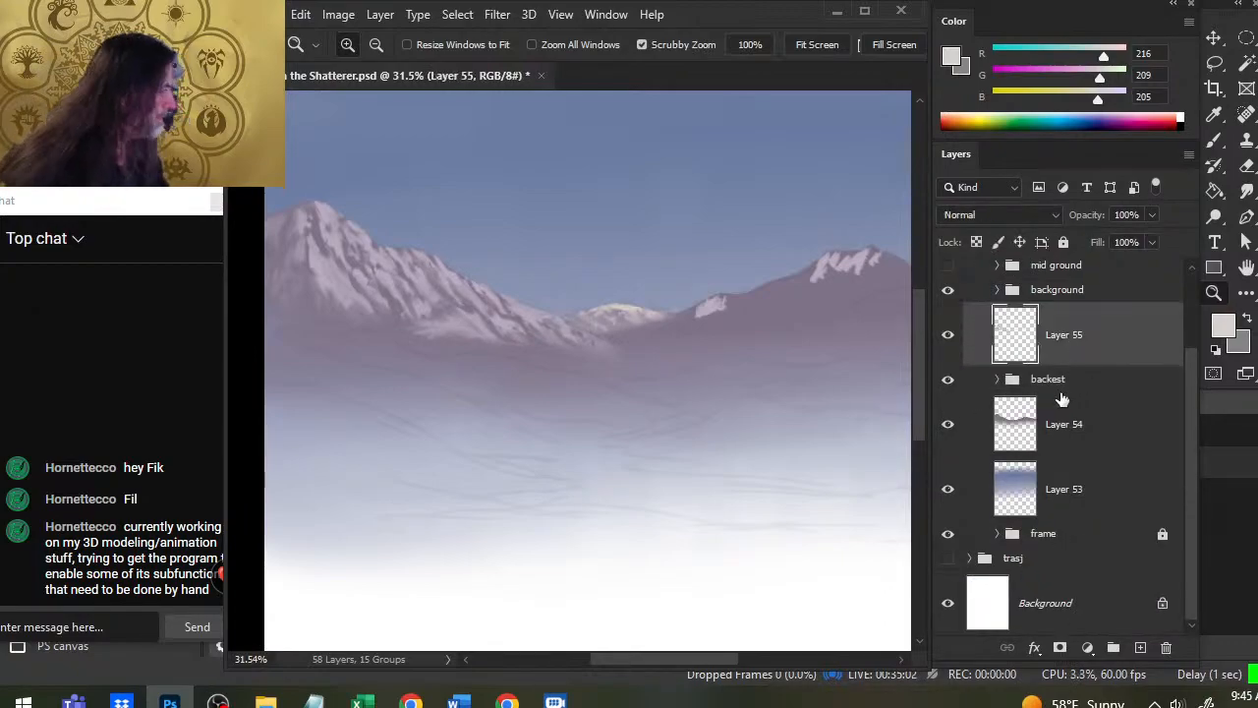
key(ctrl+g)
double_click(1049, 314)
text(left)
key(Return)
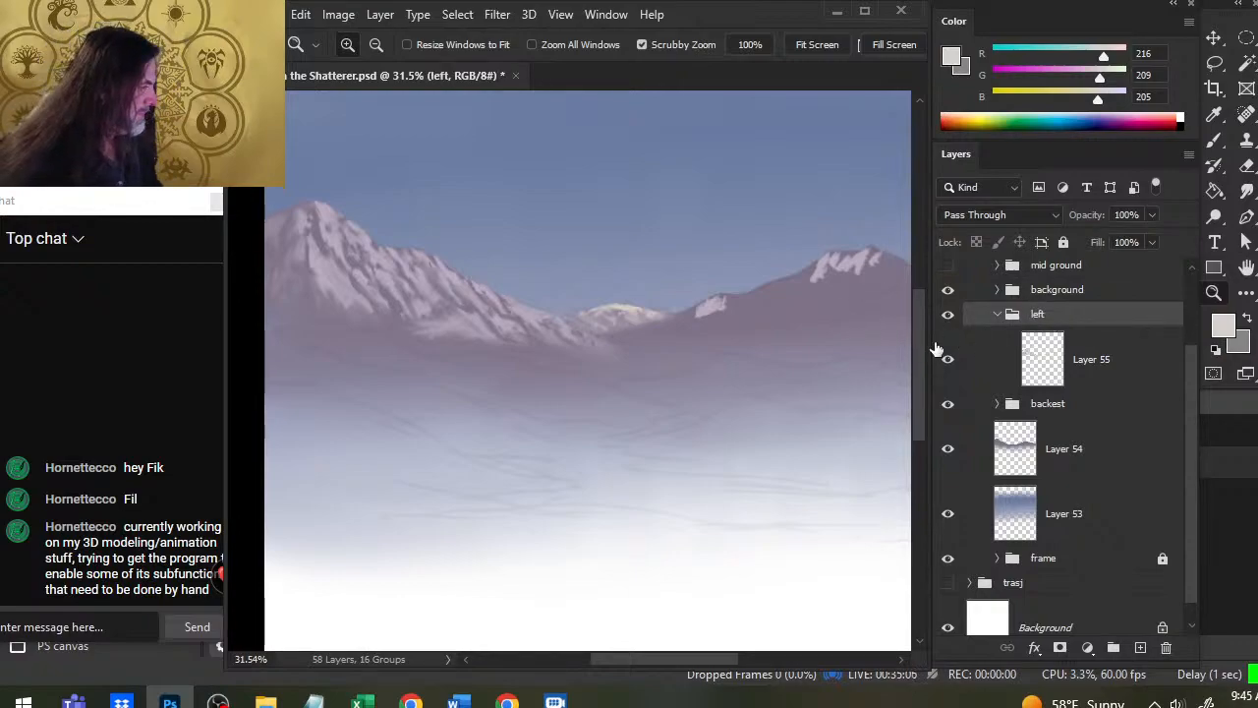
Step: Lasso the right mountain's snow on Layer 55 and cut it out of the layer
click(948, 359)
click(948, 360)
click(1069, 365)
key(l)
mouse_move(806, 219)
mouse_down()
mouse_move(686, 340)
mouse_move(807, 216)
mouse_up()
mouse_move(807, 352)
mouse_down()
mouse_move(610, 320)
mouse_move(605, 330)
mouse_up()
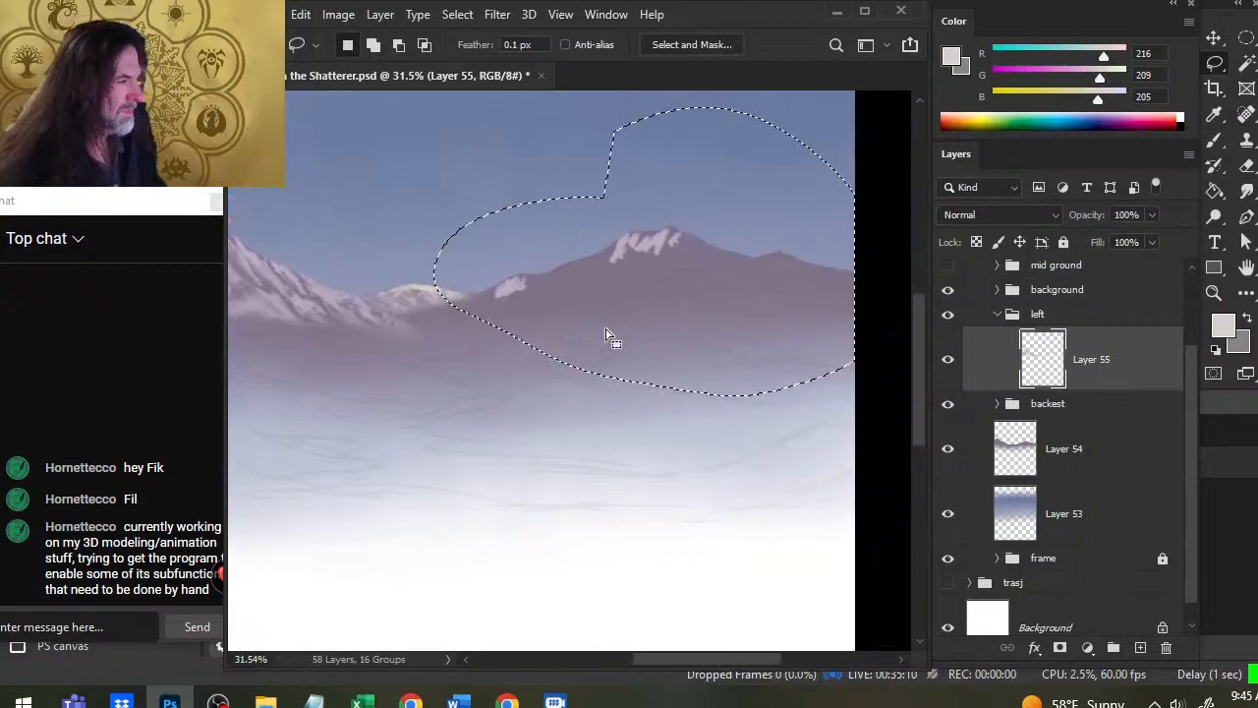
key(ctrl+x)
Step: Paste the cut snow above the collapsed left group, put it in a new group and rename the group "right"
click(1019, 319)
click(998, 315)
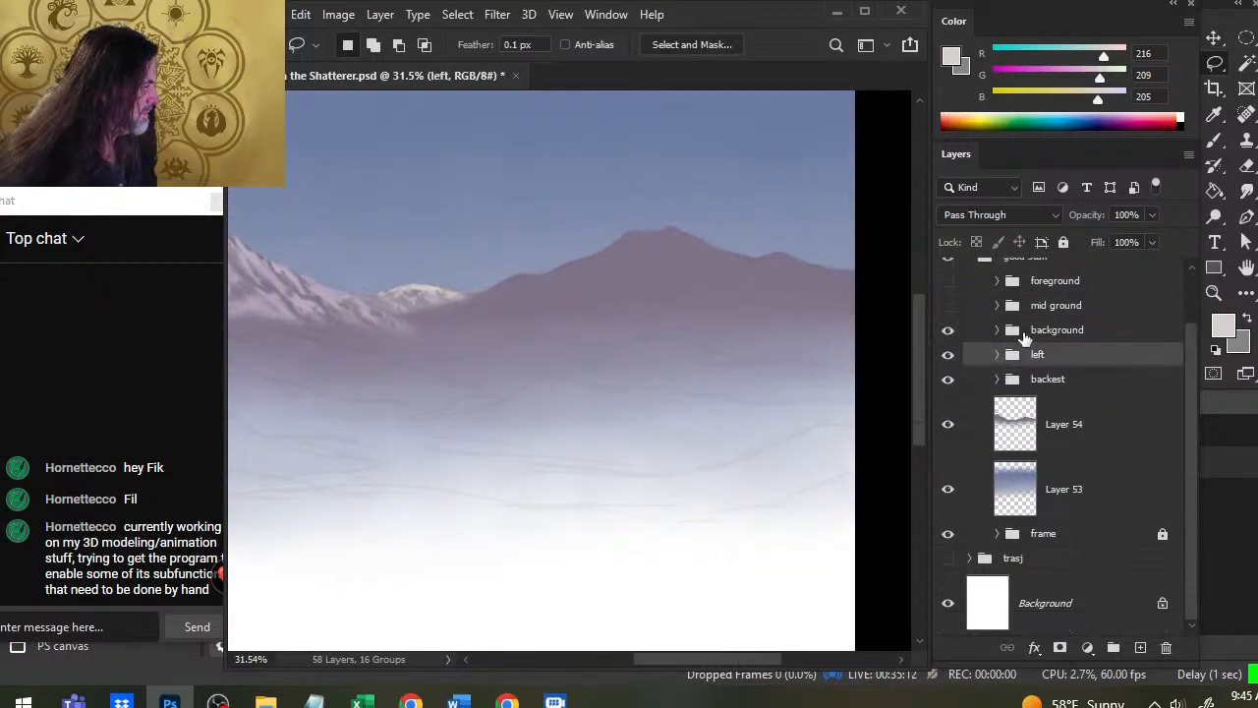
key(ctrl+v)
key(ctrl+g)
double_click(1046, 360)
text(right)
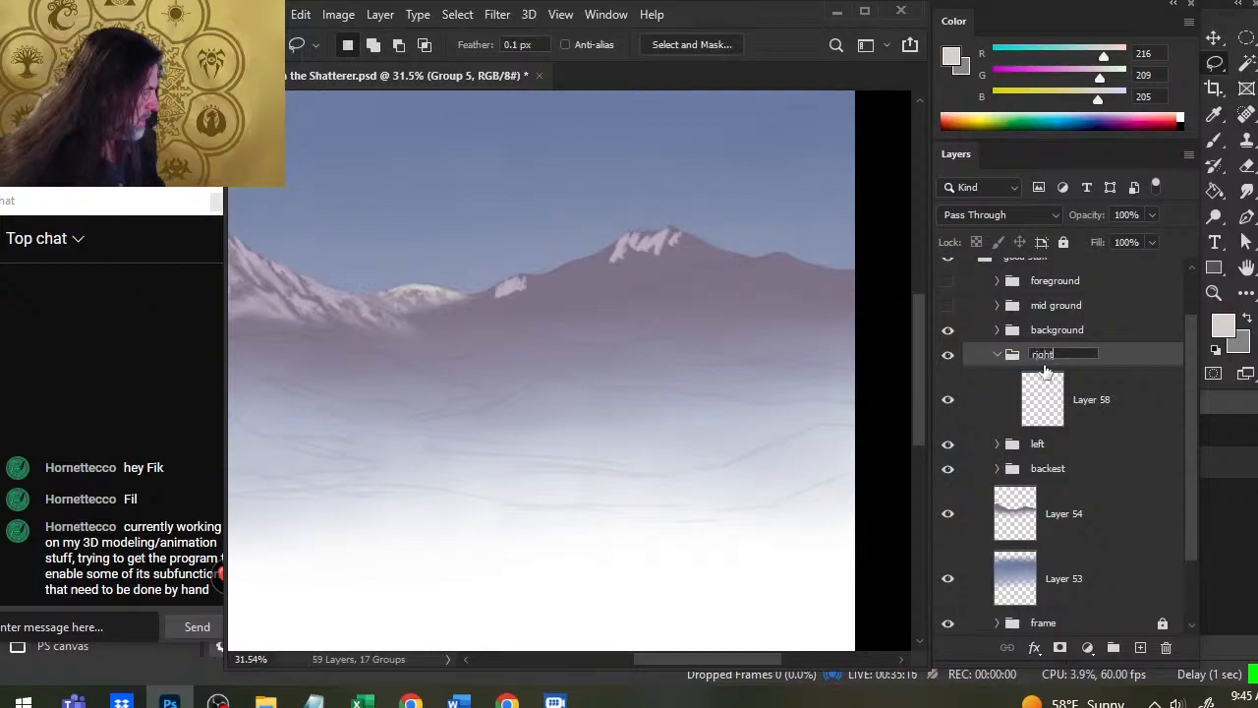
key(Return)
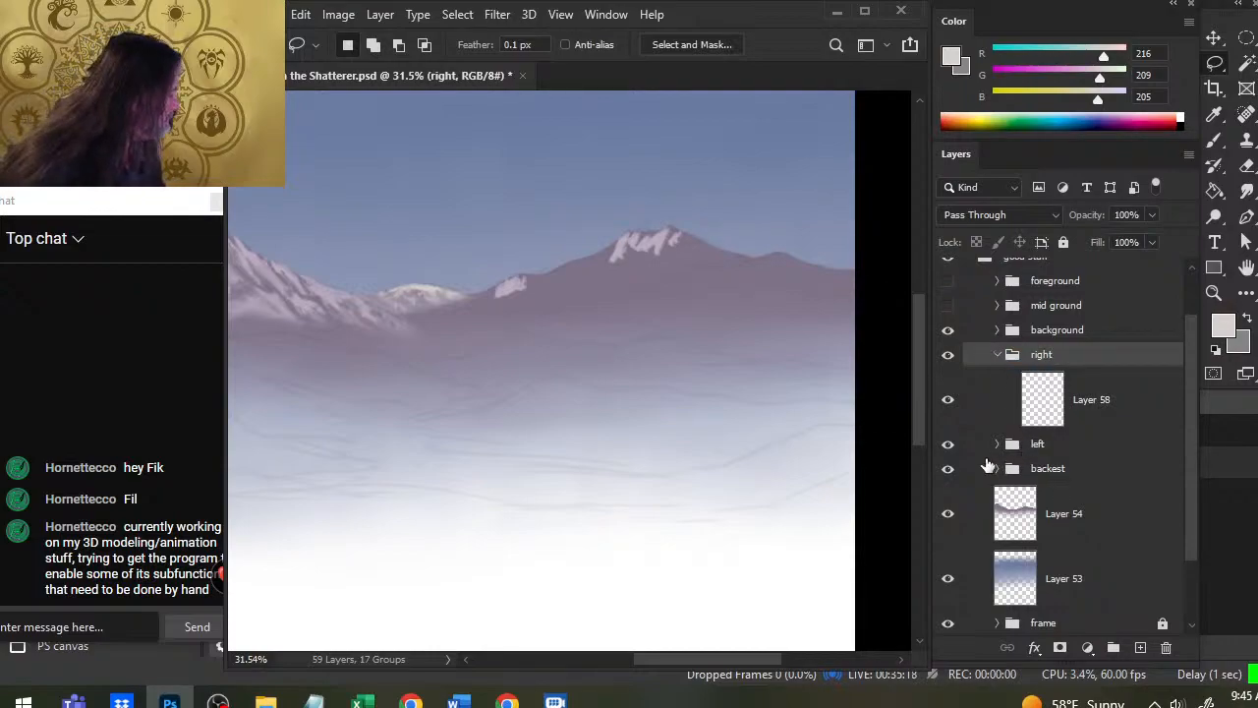
Step: Select Layer 55 in the left group, sample the left mountain's snow colour for the brush, and lower the layer's opacity to 61%
click(1002, 455)
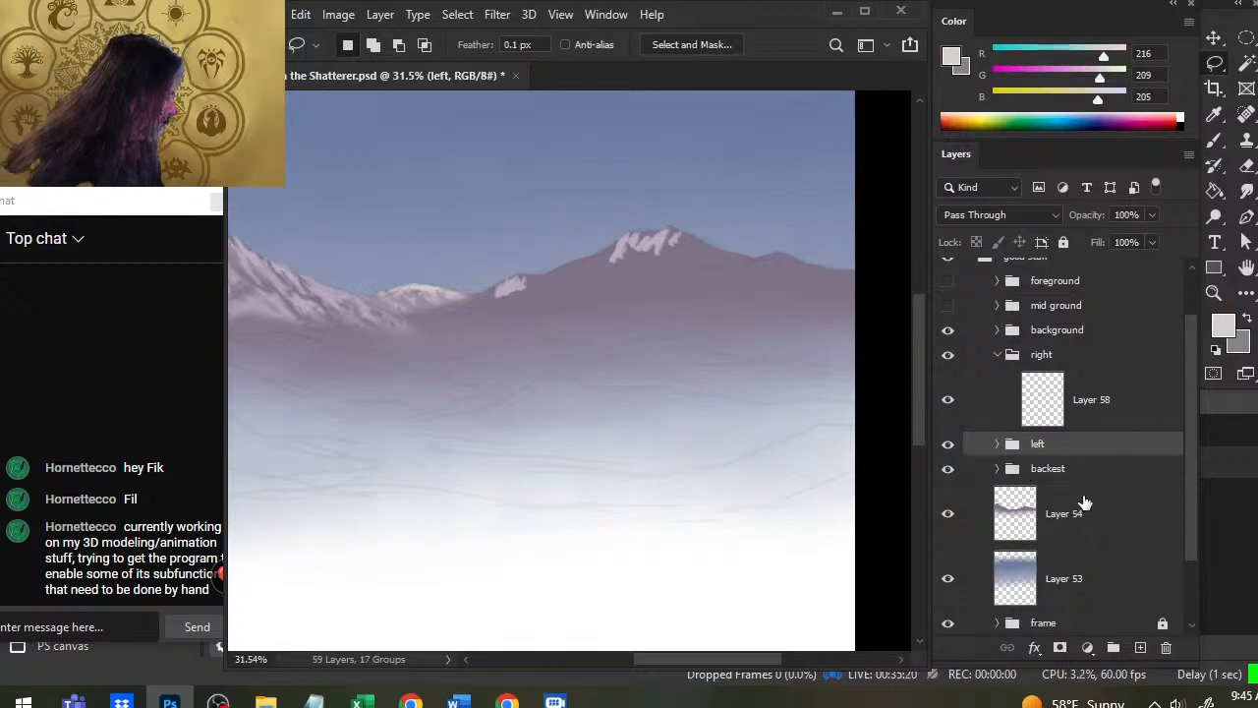
click(997, 446)
click(1095, 491)
drag(1192, 475, 1191, 493)
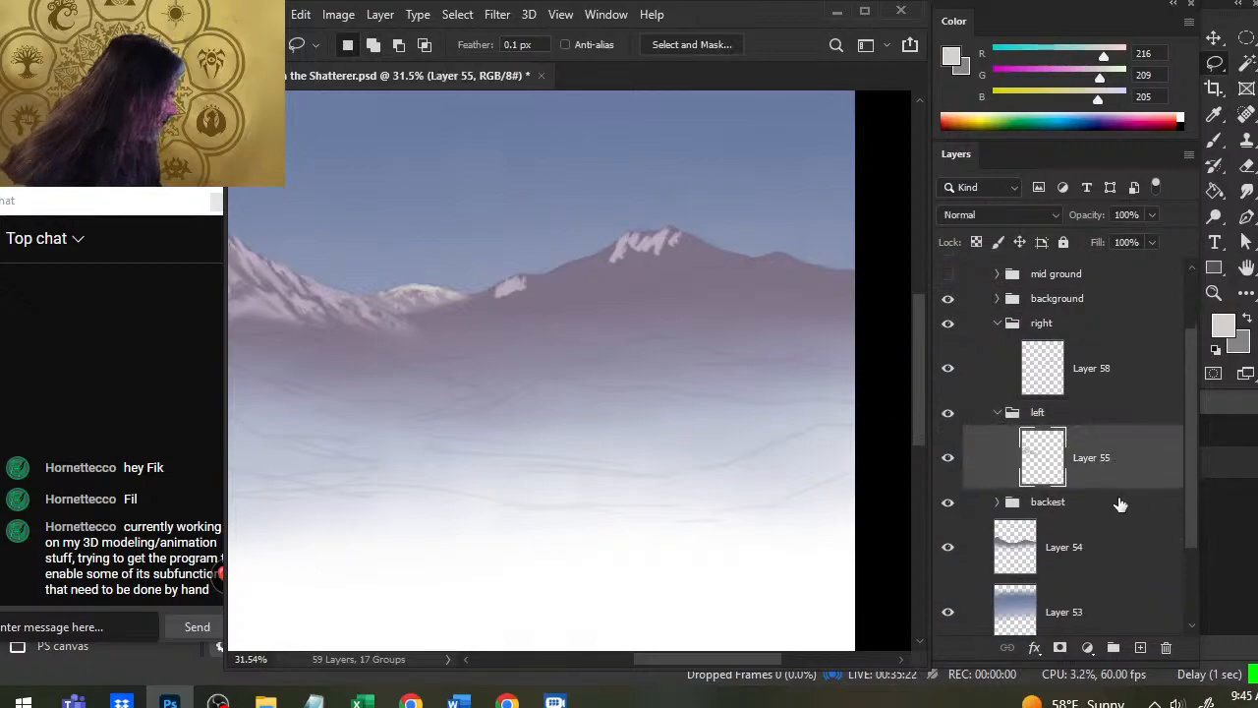
drag(629, 340, 713, 393)
drag(483, 322, 691, 360)
drag(429, 367, 453, 364)
key(b)
alt+click(418, 319)
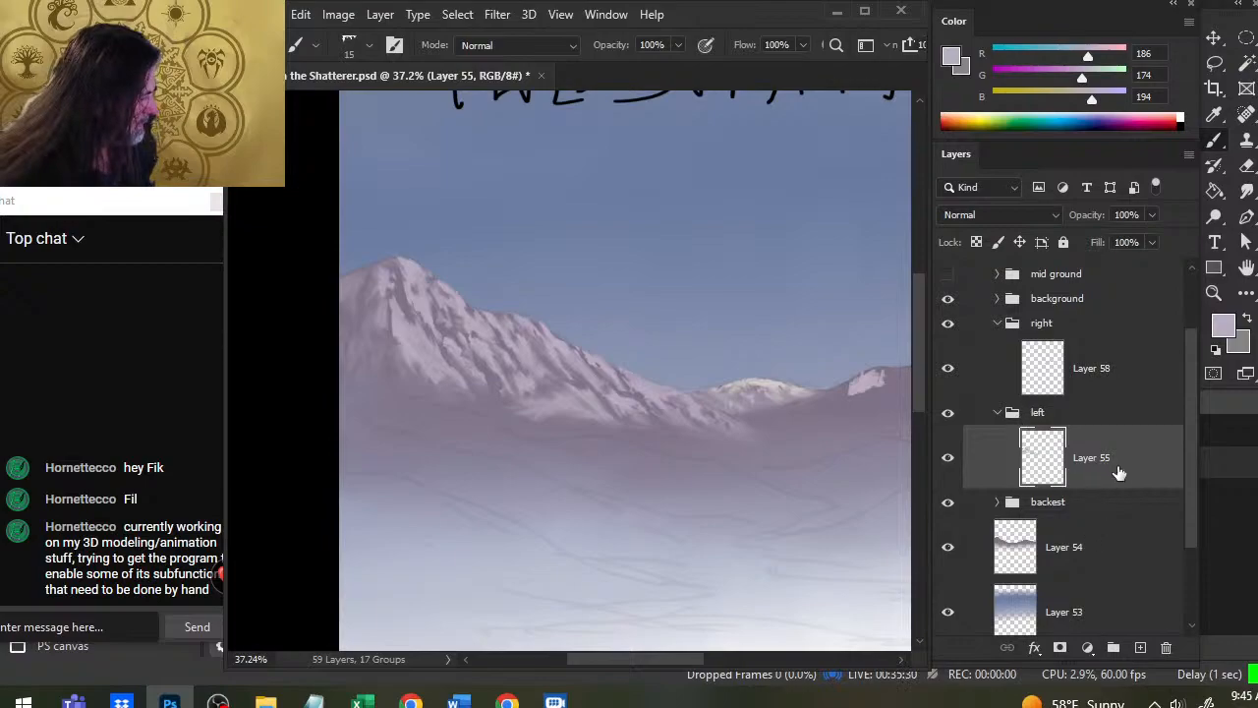
drag(1152, 217, 1123, 249)
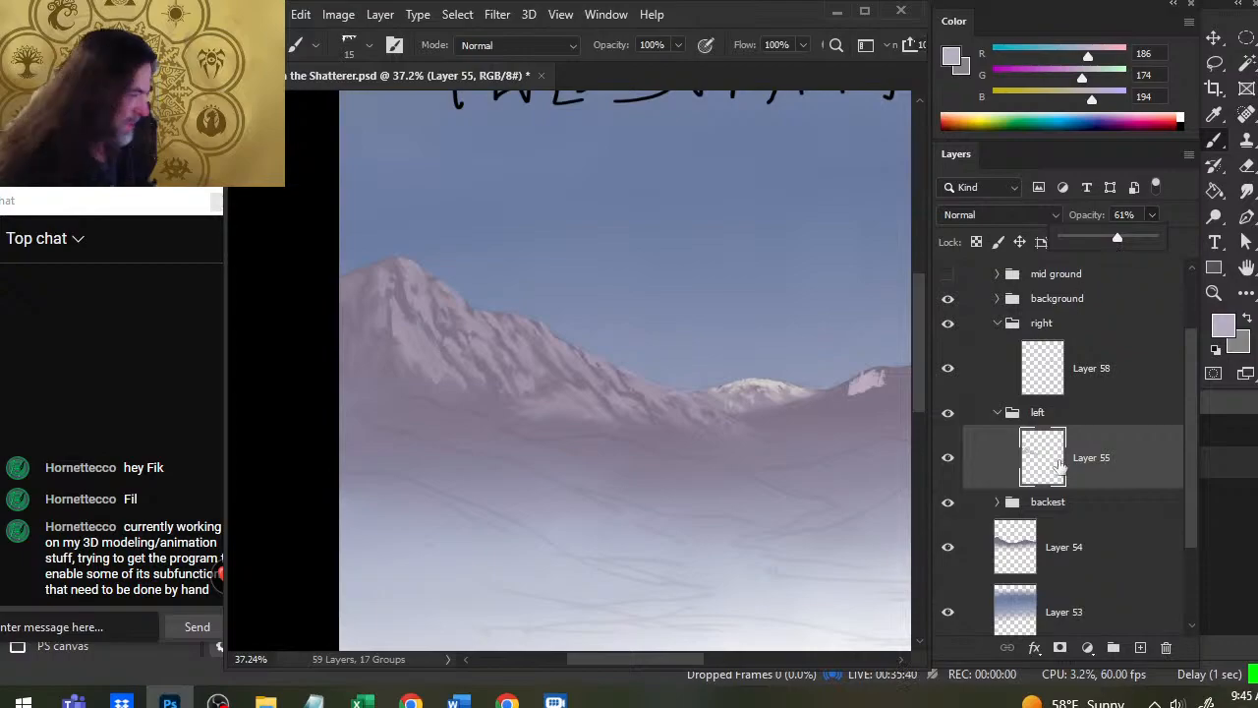
Step: Add a new layer above Layer 55 and paint snow highlights down the left mountain's peak and ridge in a colour sampled from the right mountain's snow
click(1140, 646)
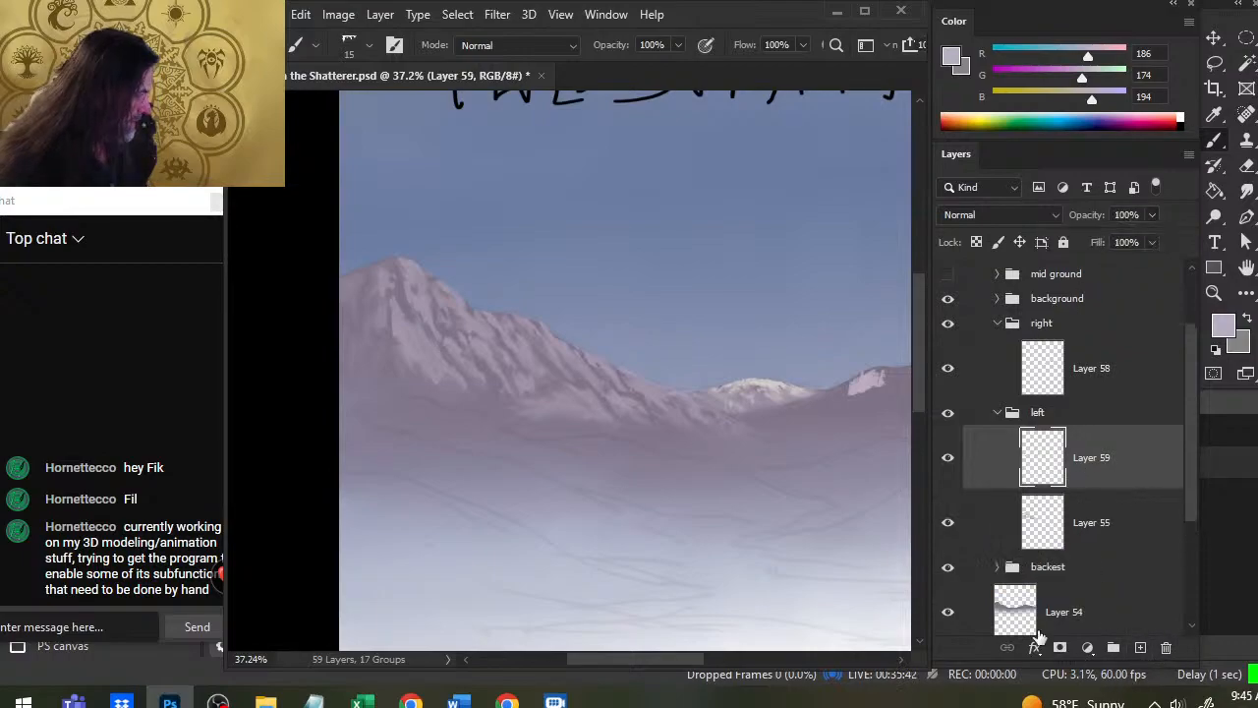
alt+click(873, 380)
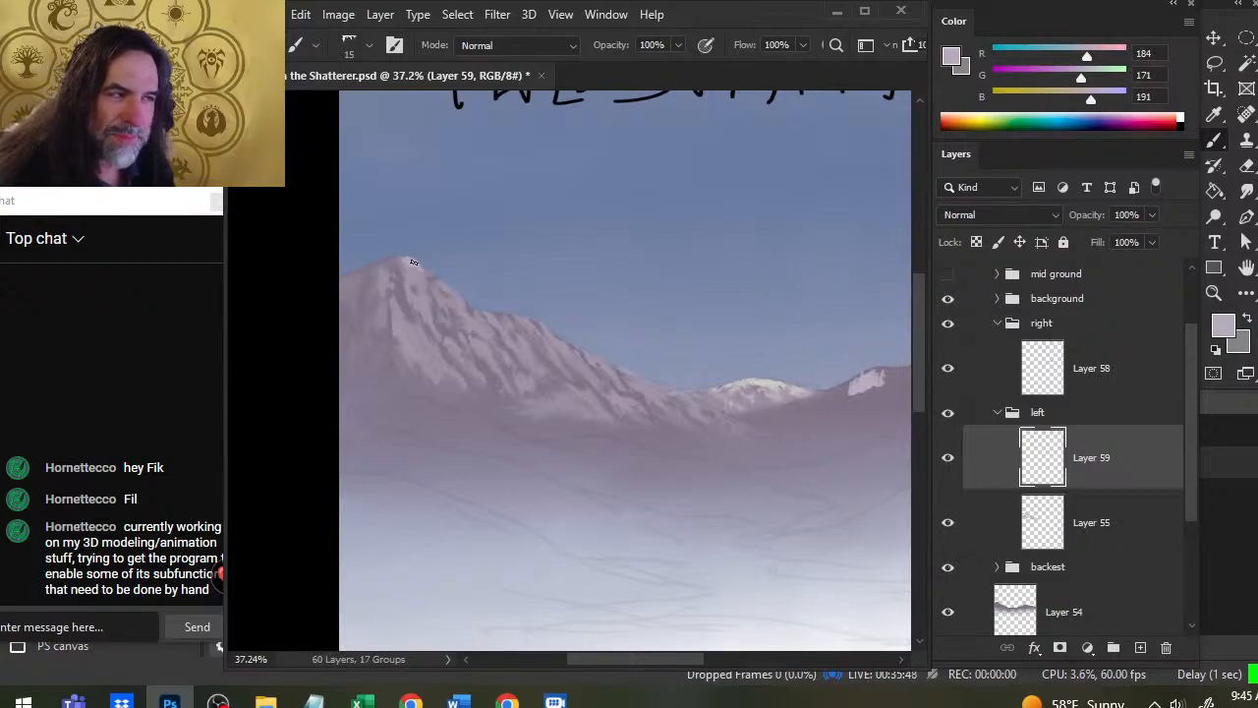
mouse_move(414, 262)
mouse_down()
mouse_move(422, 297)
mouse_move(404, 327)
mouse_move(442, 364)
mouse_up()
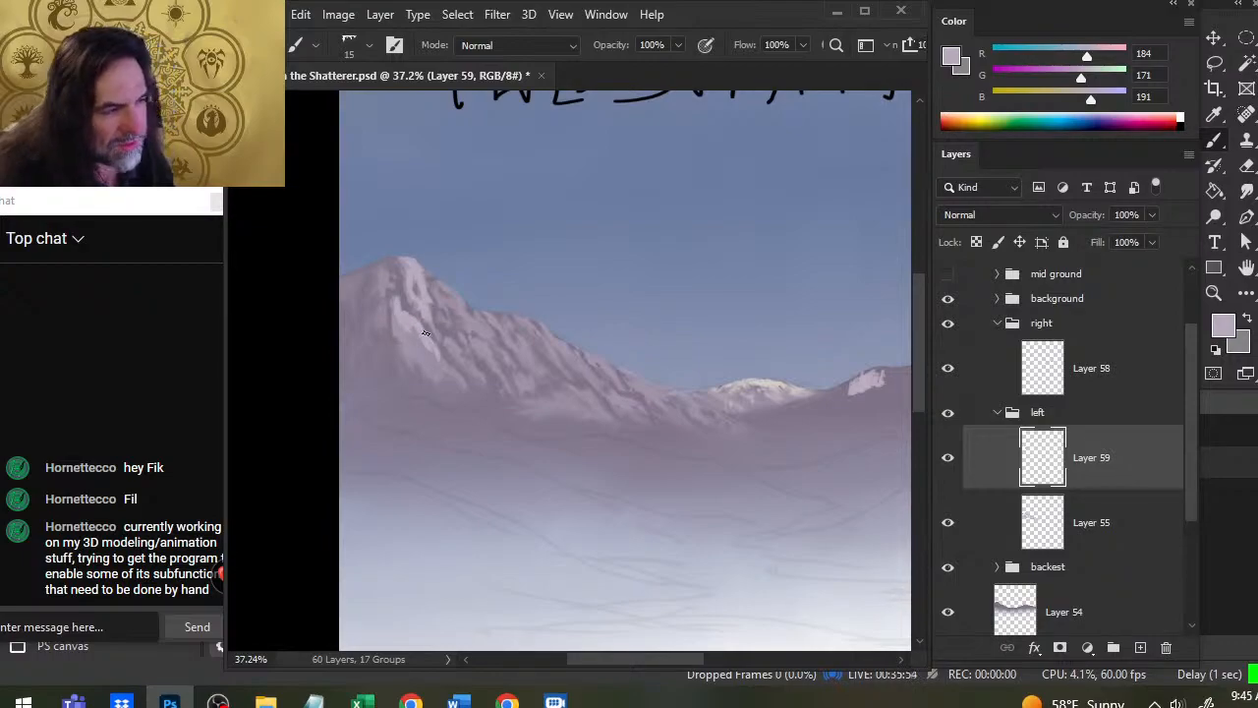
mouse_move(403, 317)
mouse_down()
mouse_move(442, 363)
mouse_move(440, 285)
mouse_move(463, 312)
mouse_up()
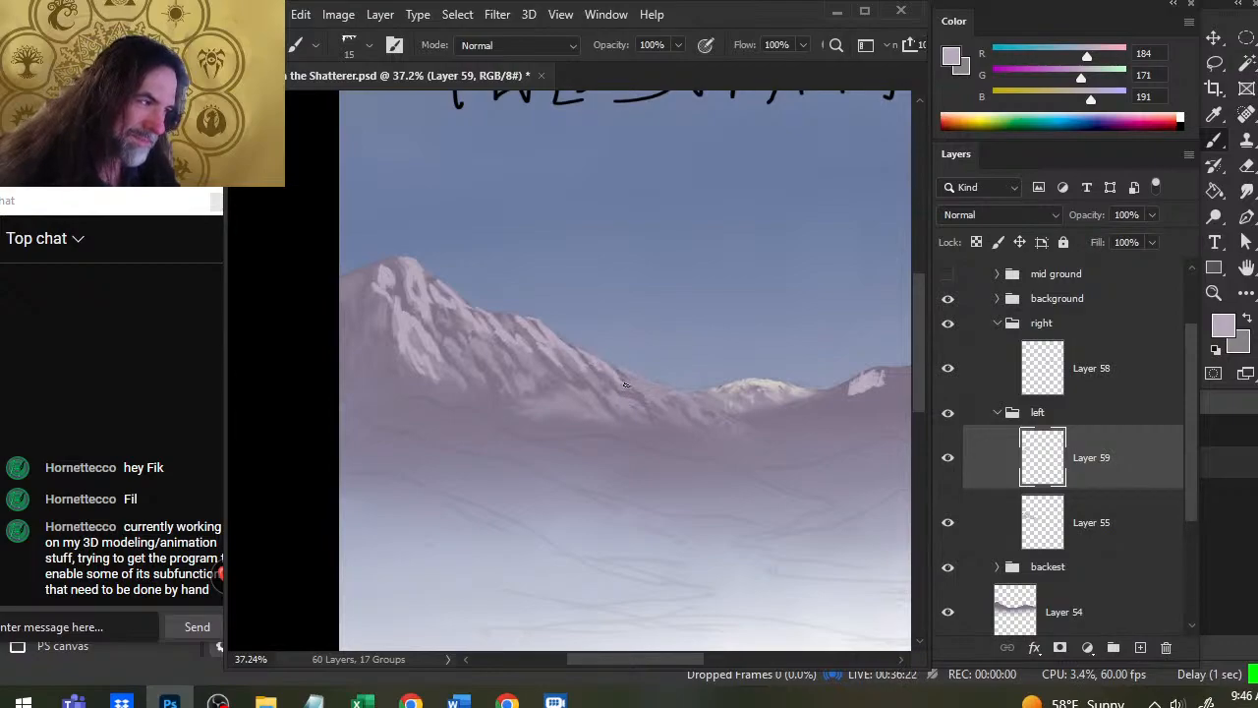
Step: Smudge the new snow highlights on the left mountain with a 20 px Smudge tool at 60% strength
key(r)
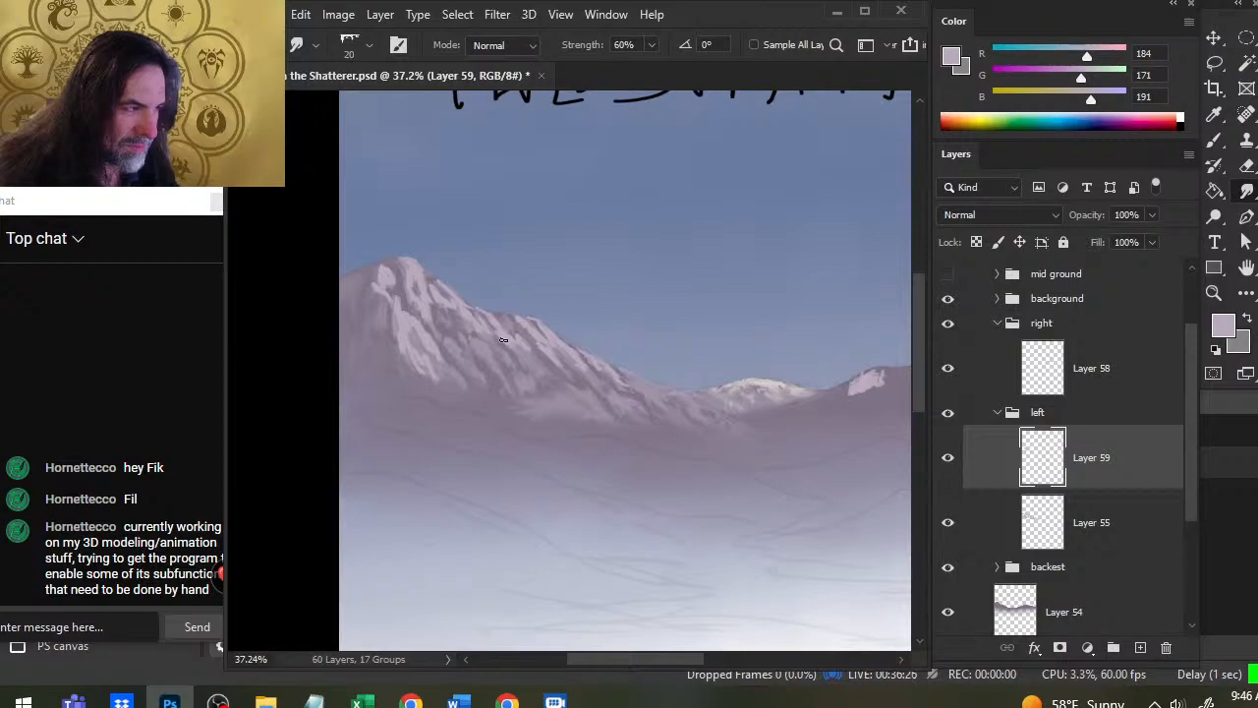
Step: Set the Smudge tool to the blotchy round recent brush tip at 30 px and 40% strength for blending the left mountain's snow
key(bracketright)
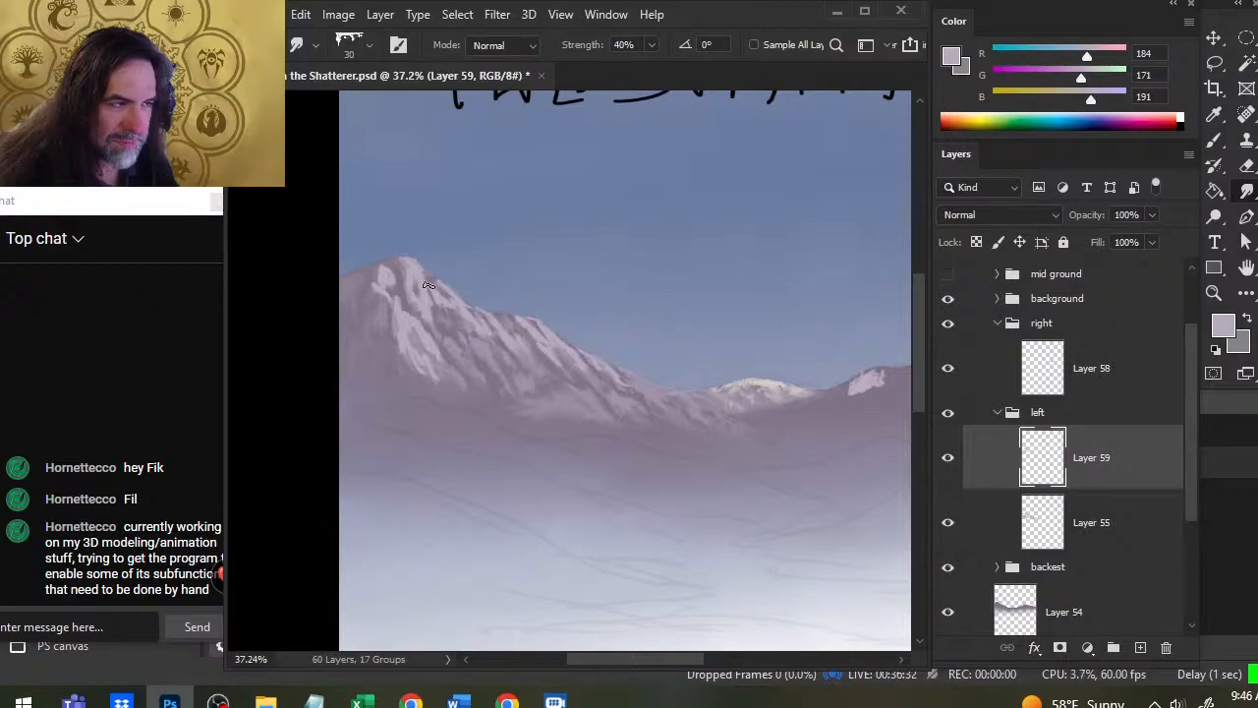
right_click(567, 316)
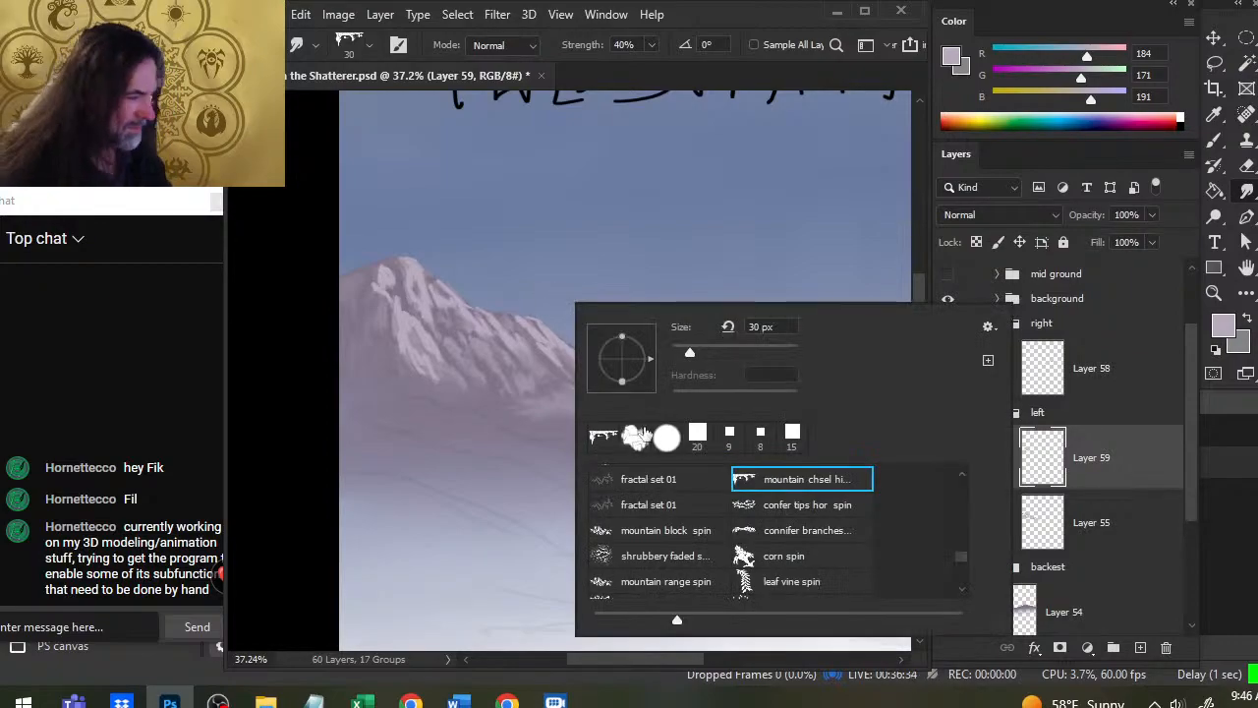
double_click(635, 437)
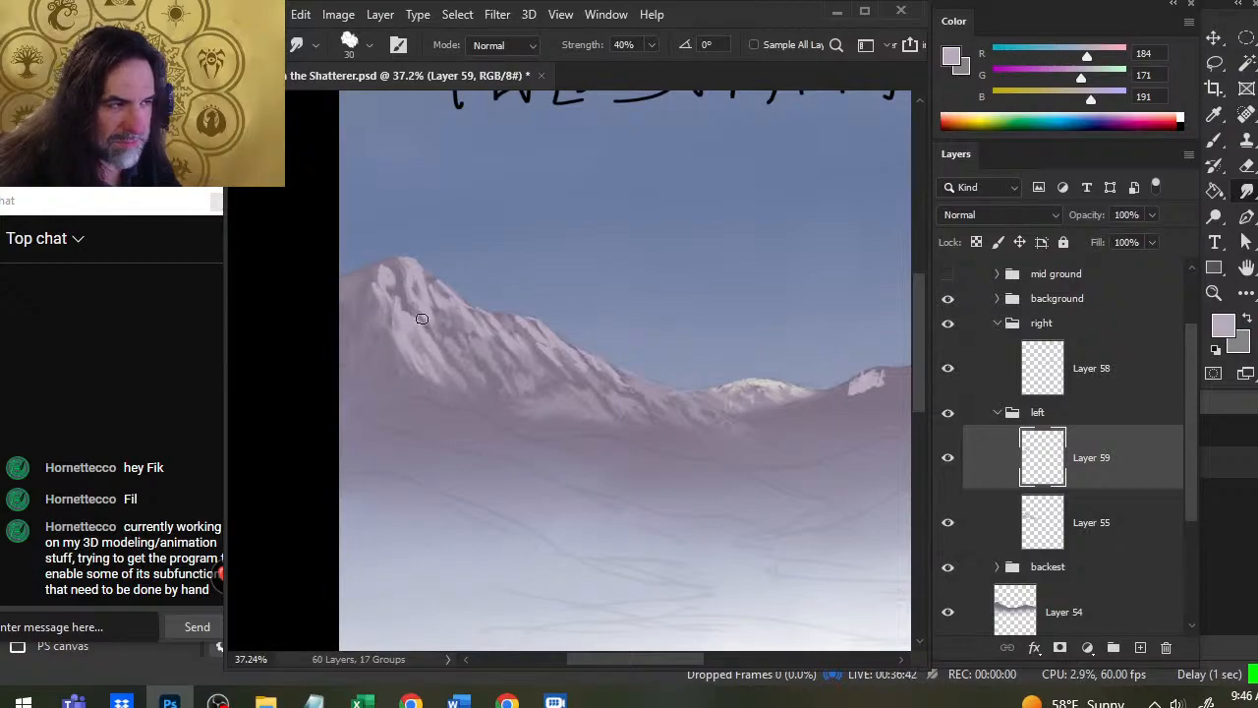
Step: Paint light mauve snow strokes with the 15 px brush on the left mountain's upper and middle slopes and smudge them into the rock
key(e)
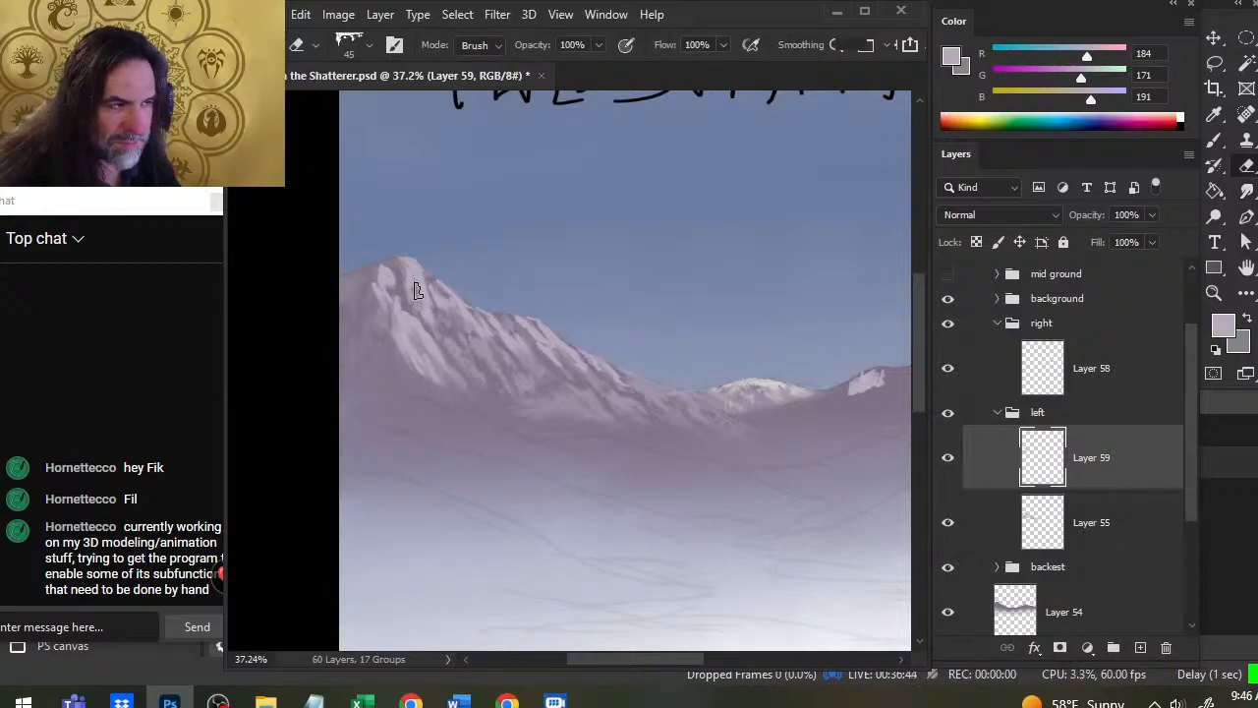
key(b)
key(r)
key(b)
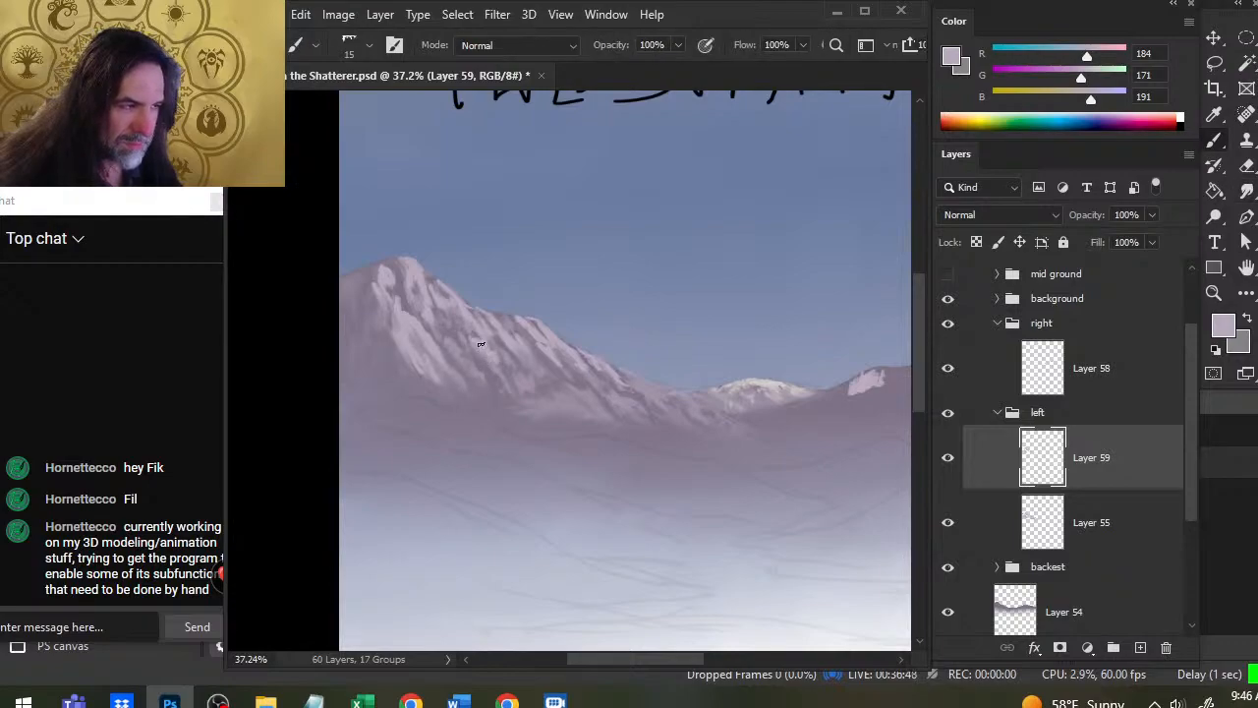
key(r)
key(b)
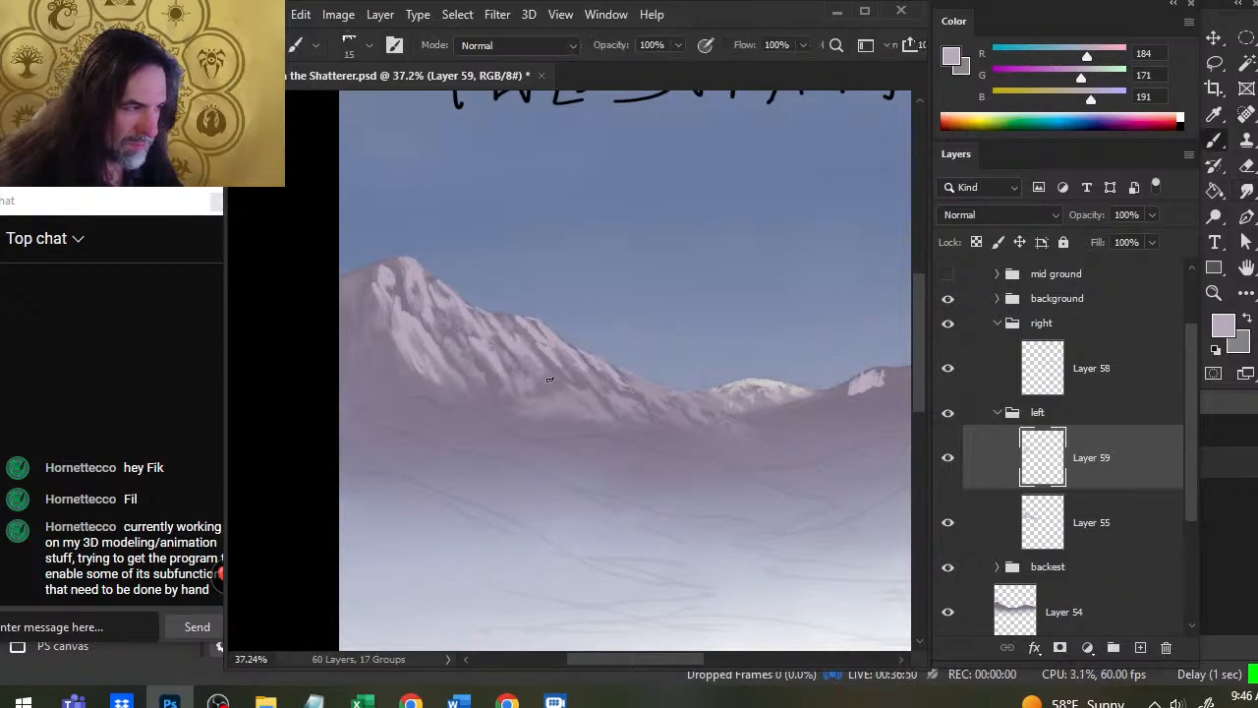
key(r)
key(b)
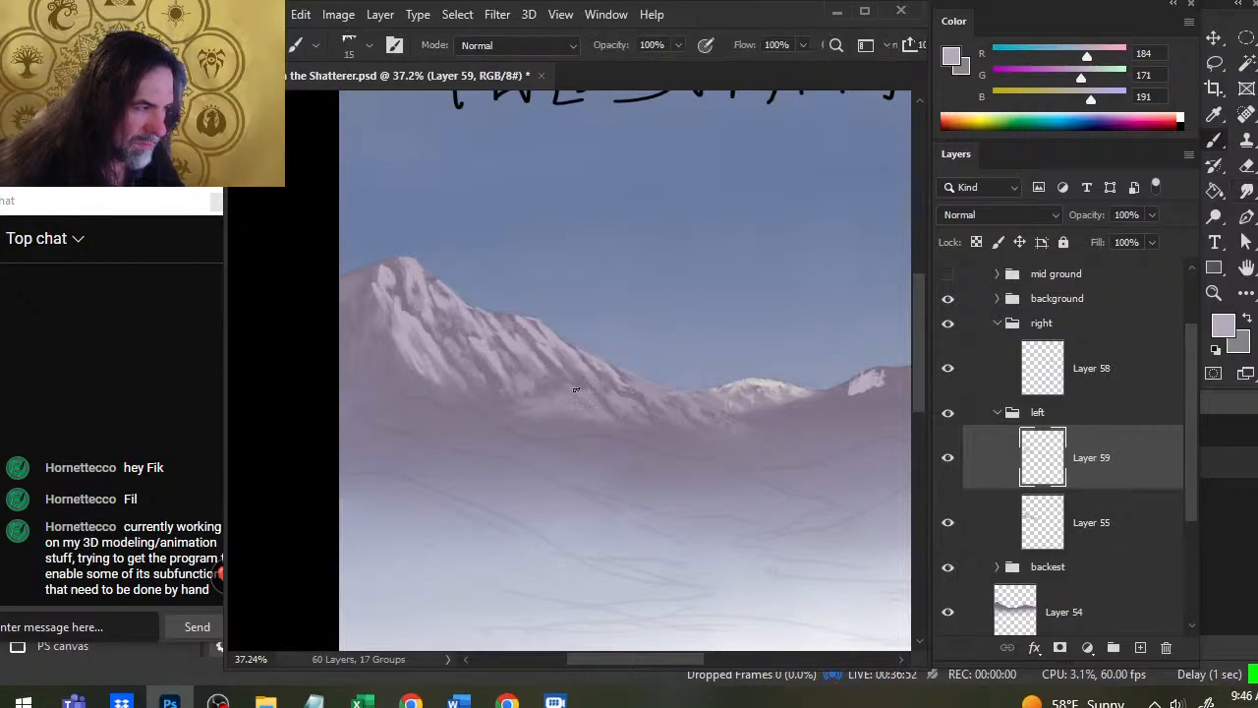
Step: Paint brighter diagonal snow streaks on the lower right slope of the left mountain and smudge their edges soft
key(r)
drag(586, 386, 611, 411)
key(b)
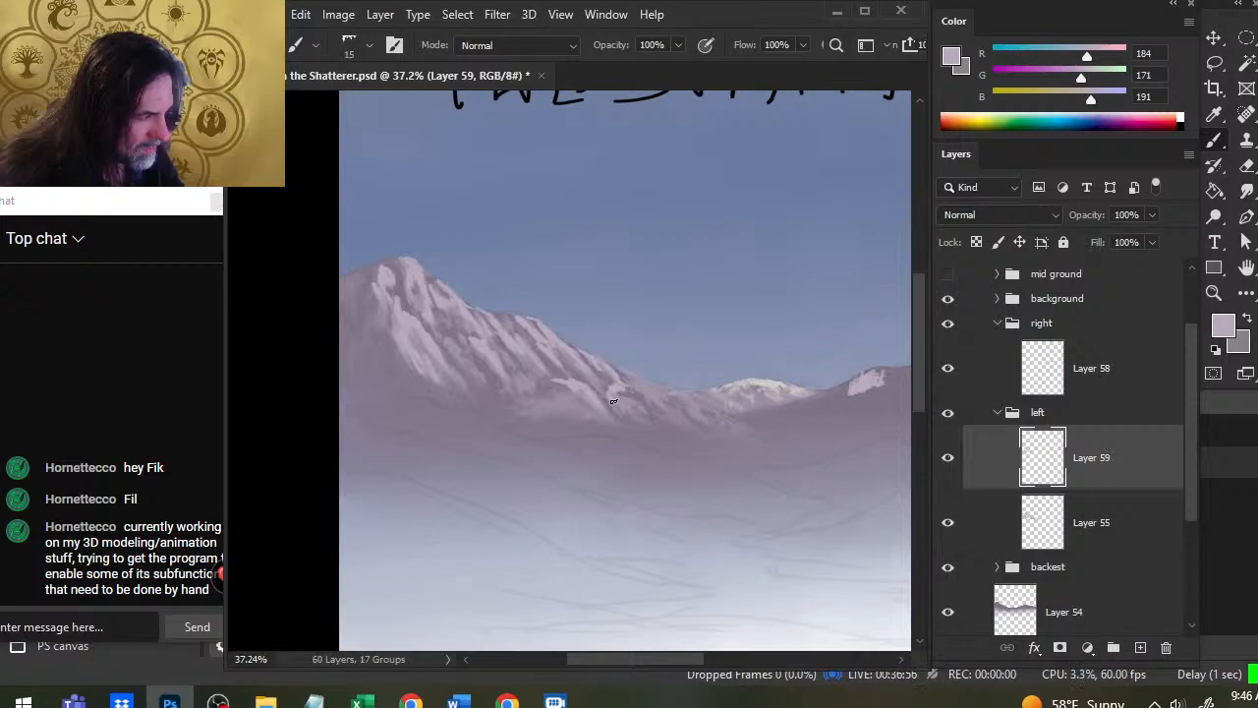
key(r)
key(b)
key(r)
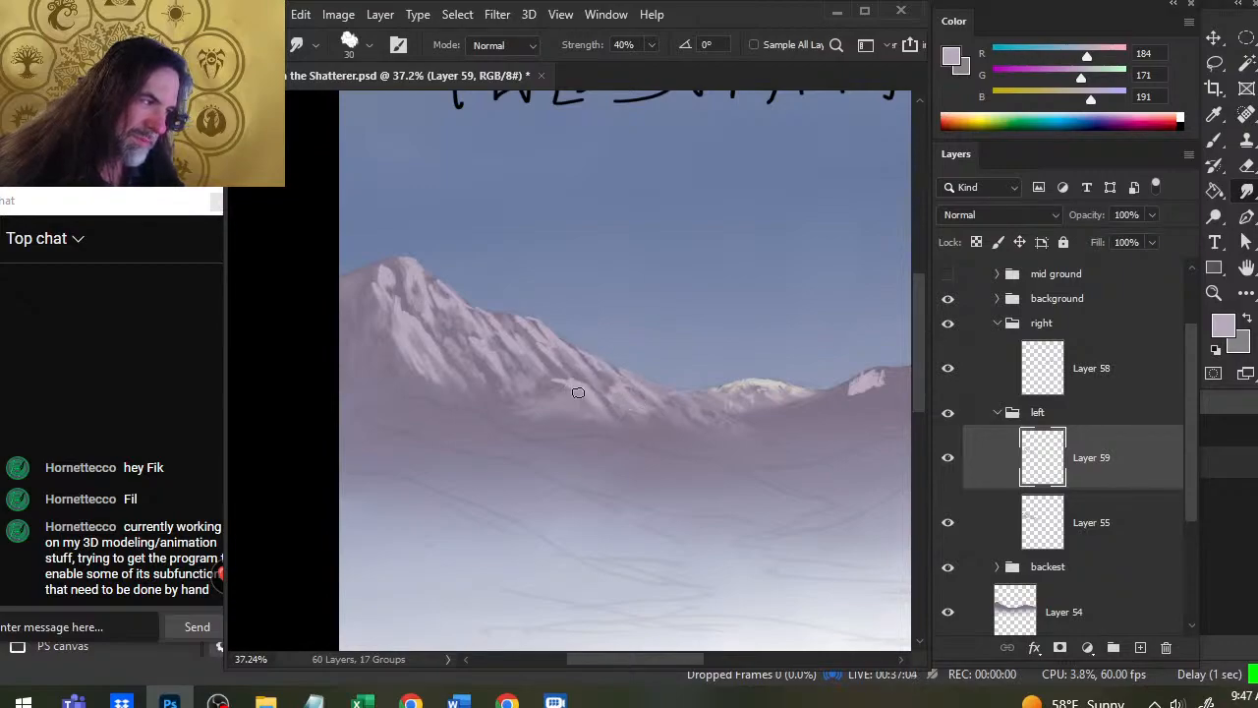
key(b)
key(r)
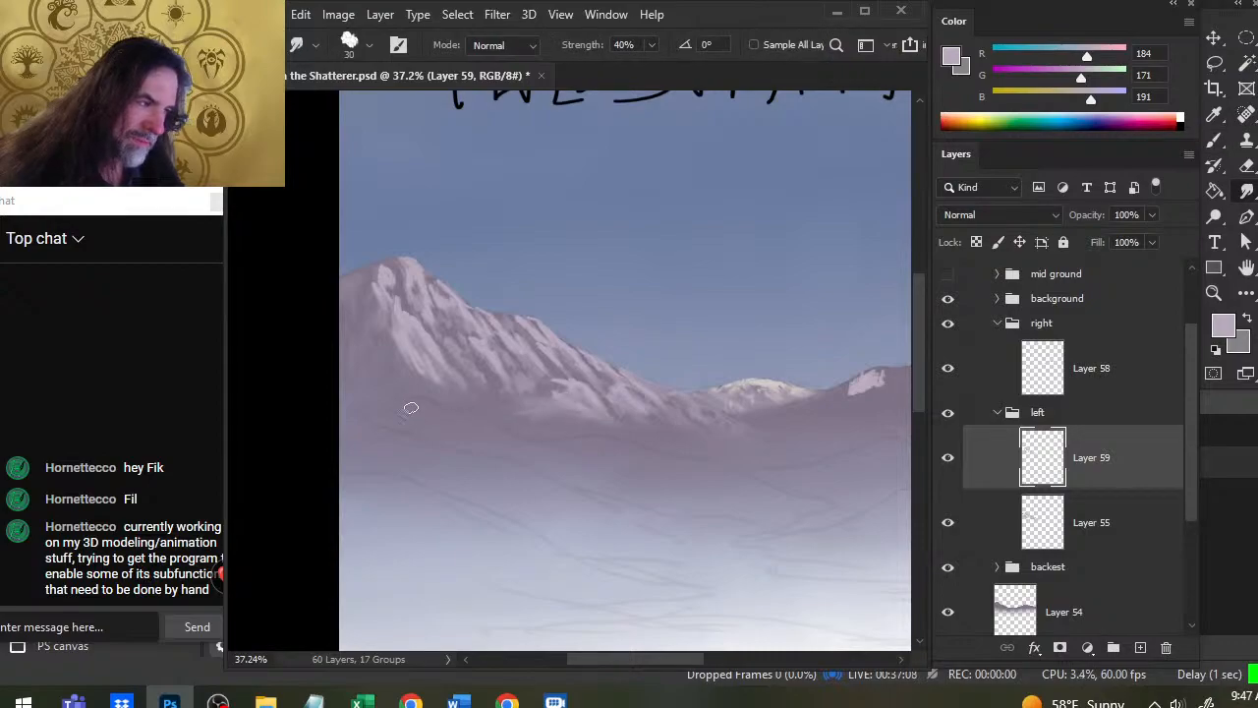
Step: Add small snow patches across the middle of the left mountain's face and blend them with the Smudge tool
key(b)
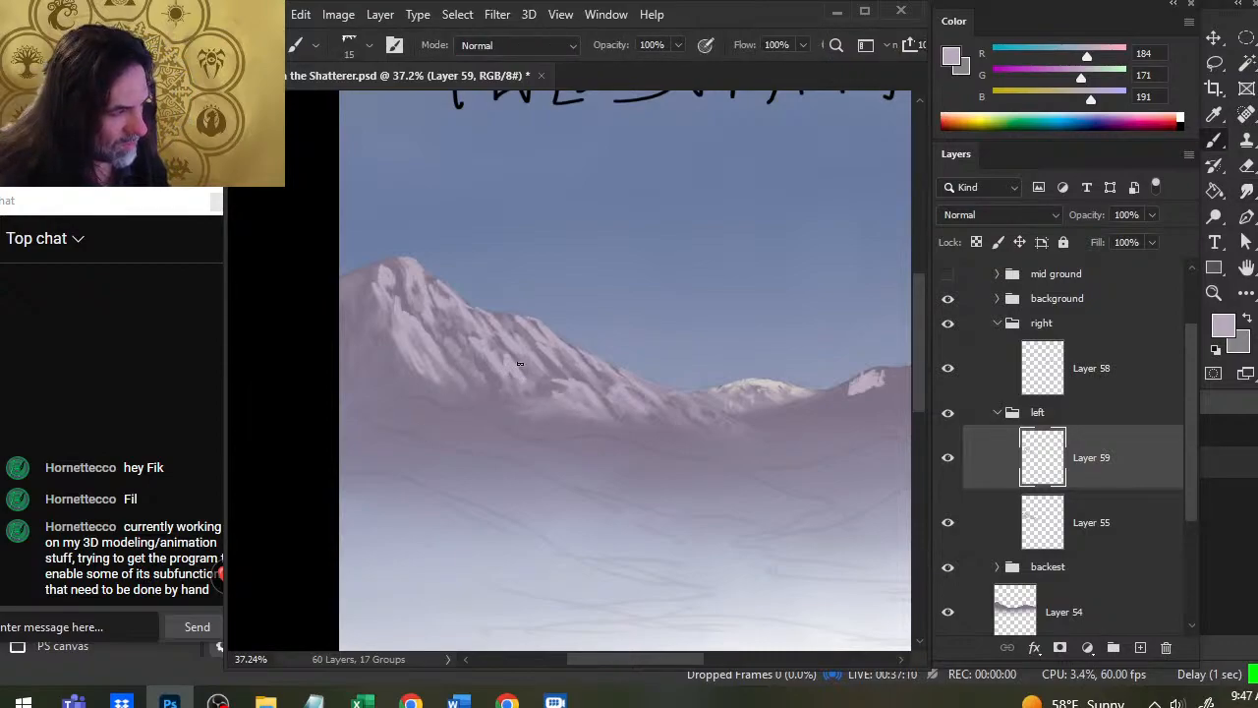
key(r)
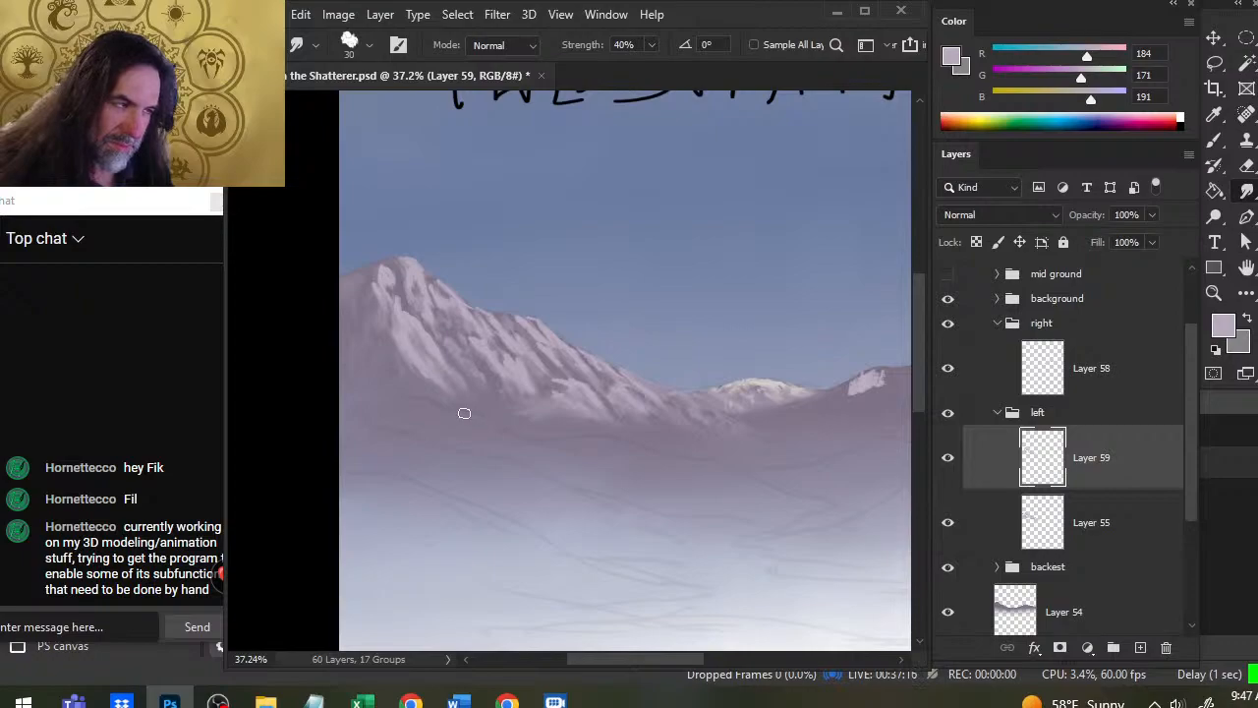
key(b)
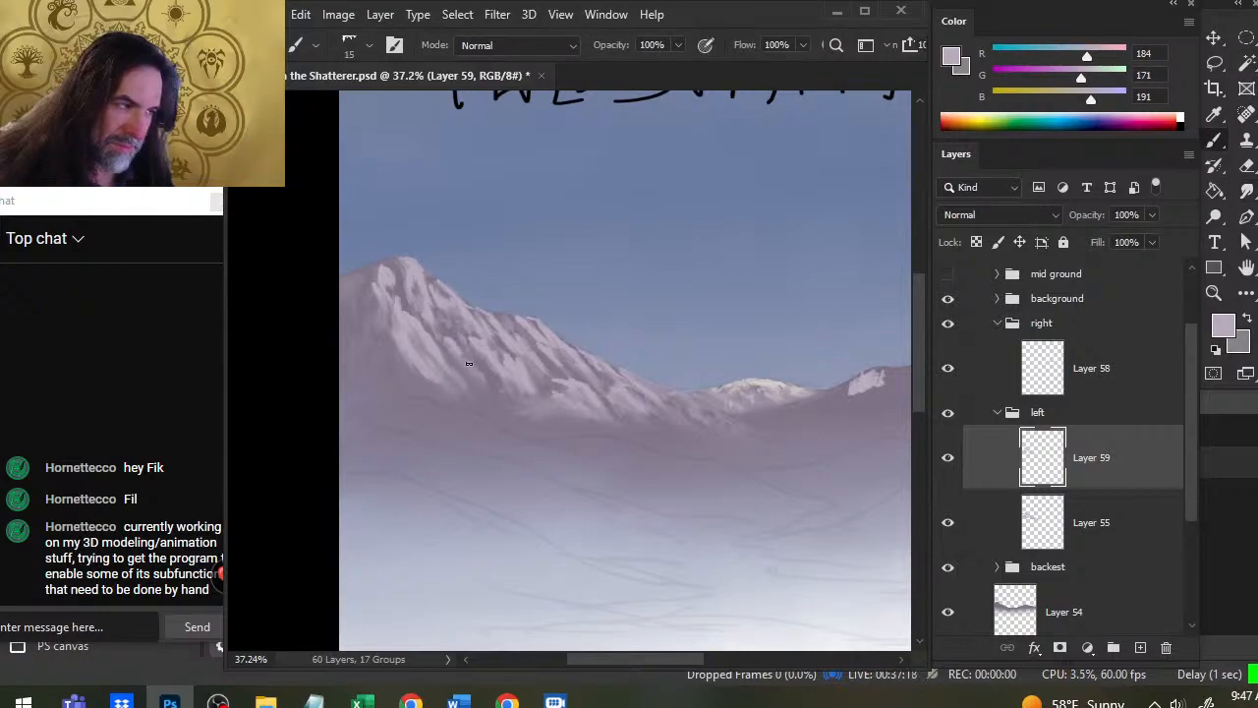
key(r)
key(b)
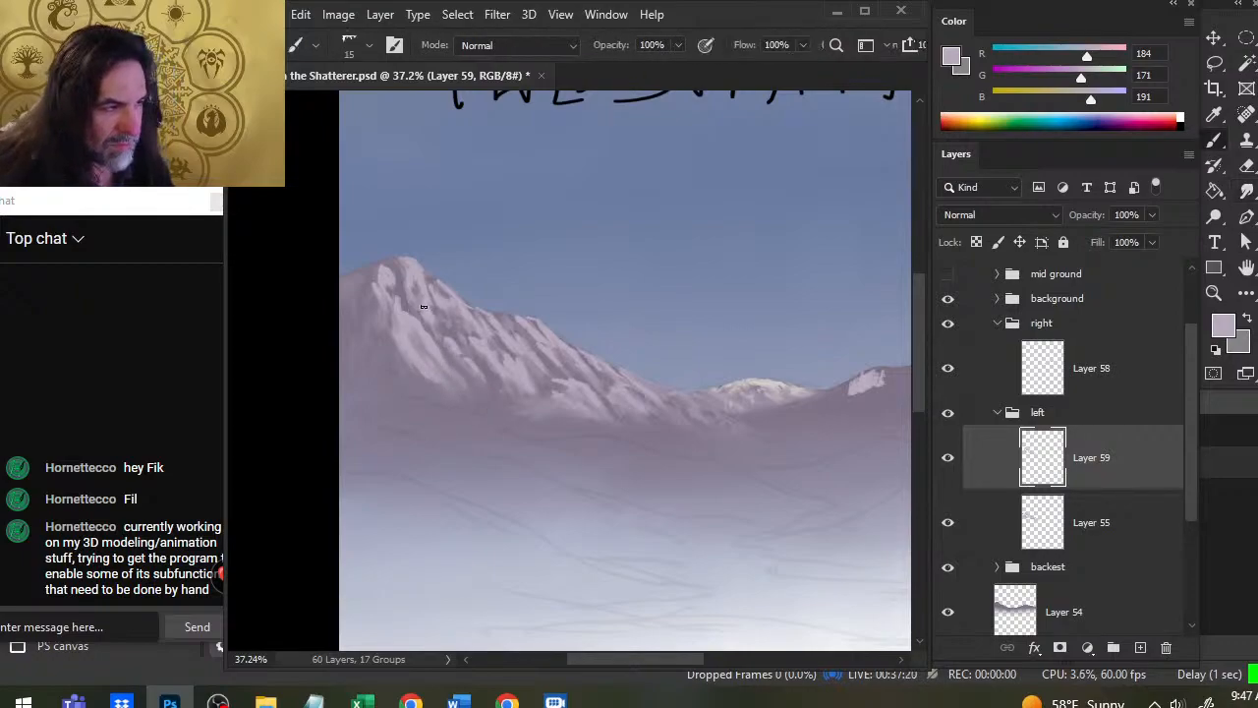
Step: Refine the snow along the ridge below the left mountain's summit, blending with the Smudge tool at 15 px
key(r)
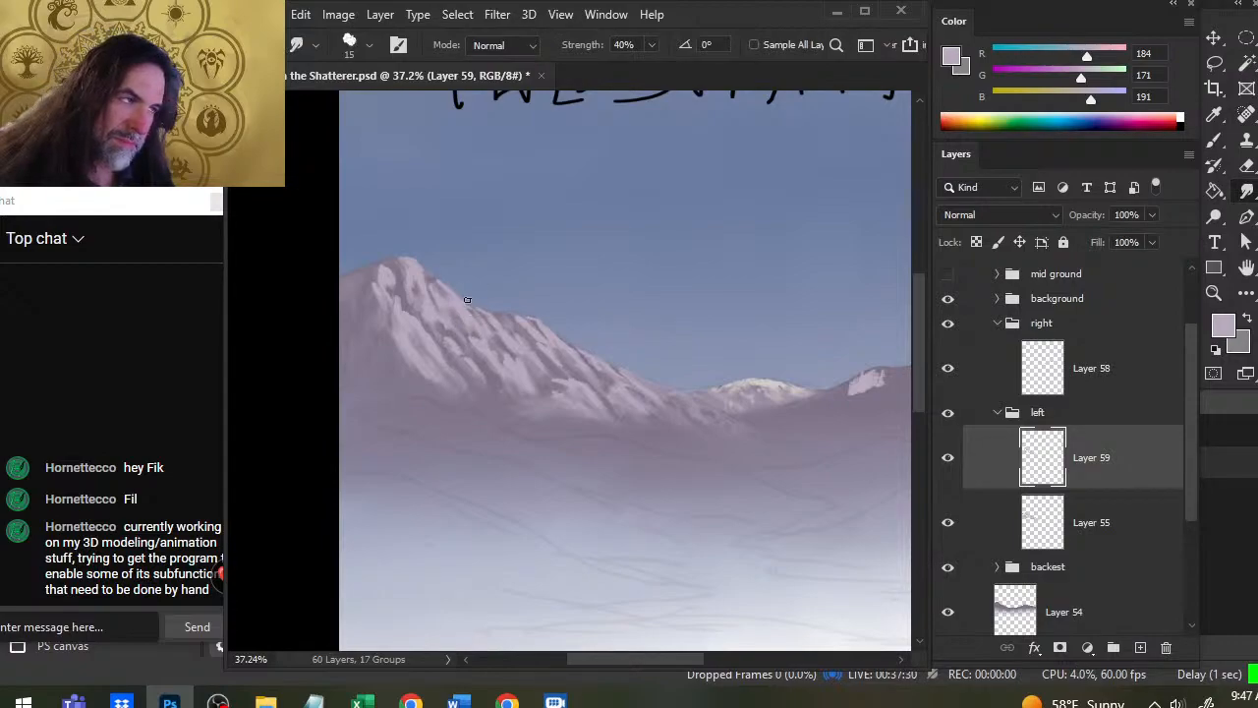
key(b)
key(r)
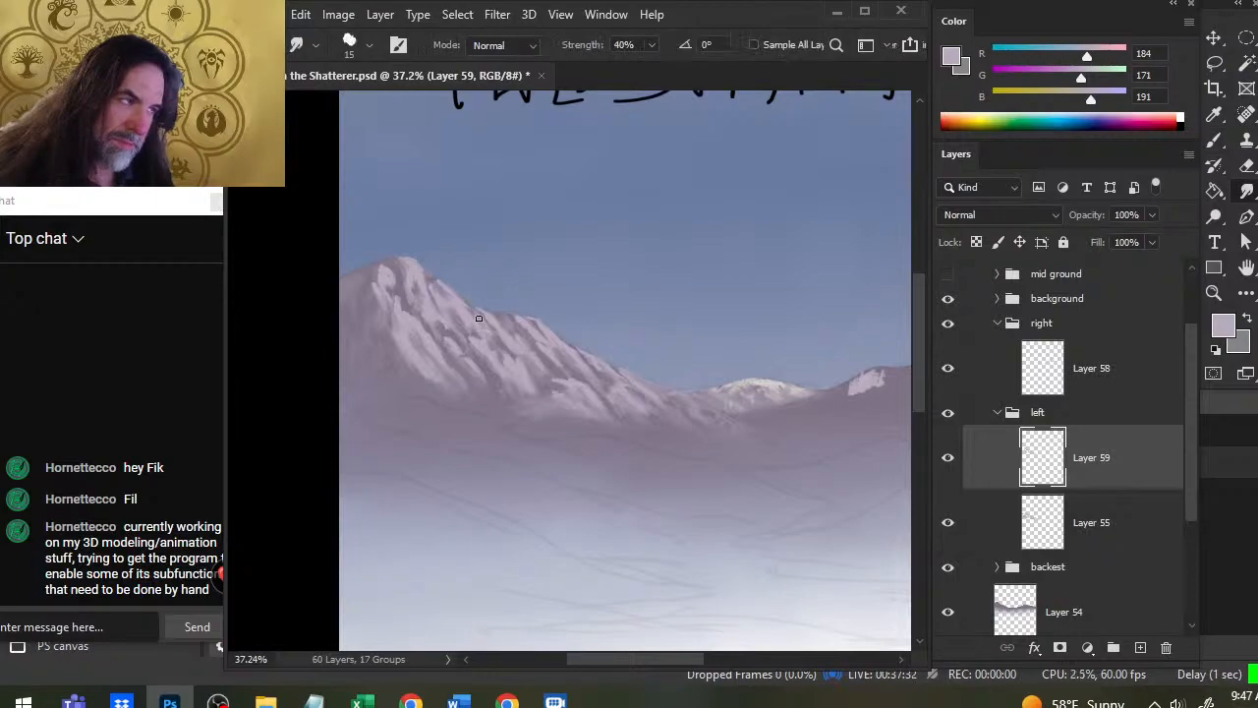
key(e)
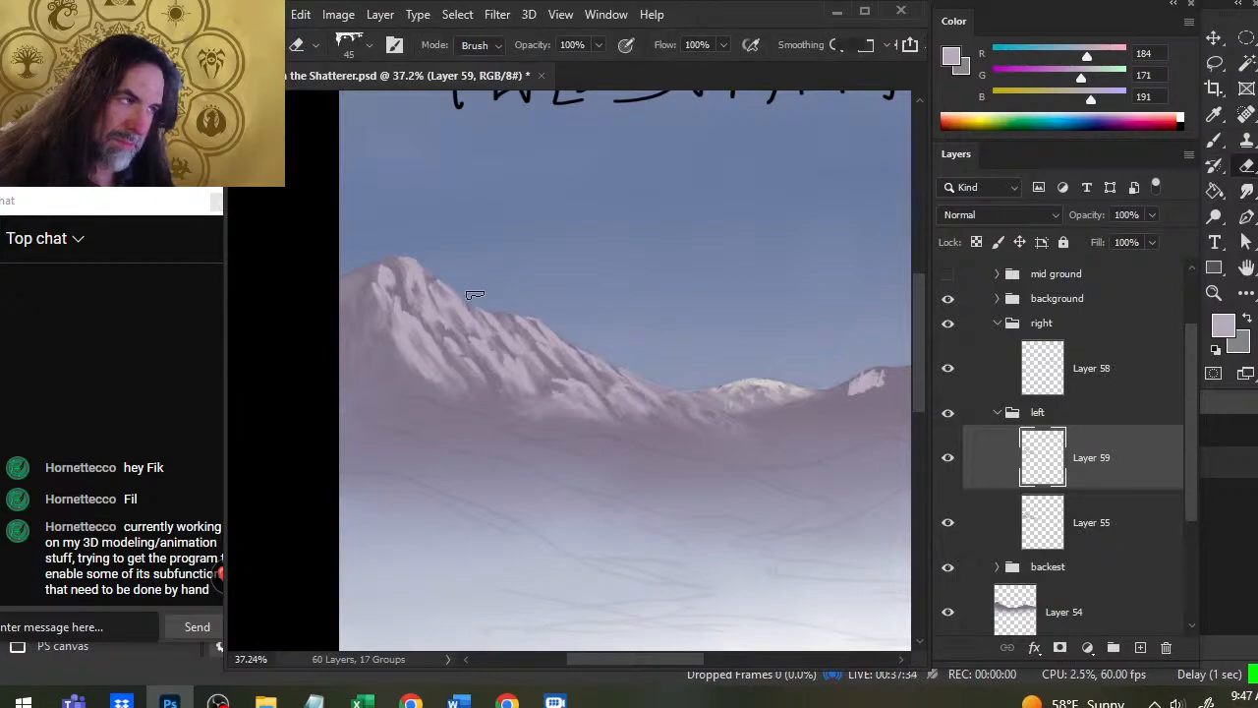
Step: Fill in snow on the left mountain's central and lower slopes with the 15 px brush and smudge the strokes downhill
key(z)
drag(553, 399, 463, 548)
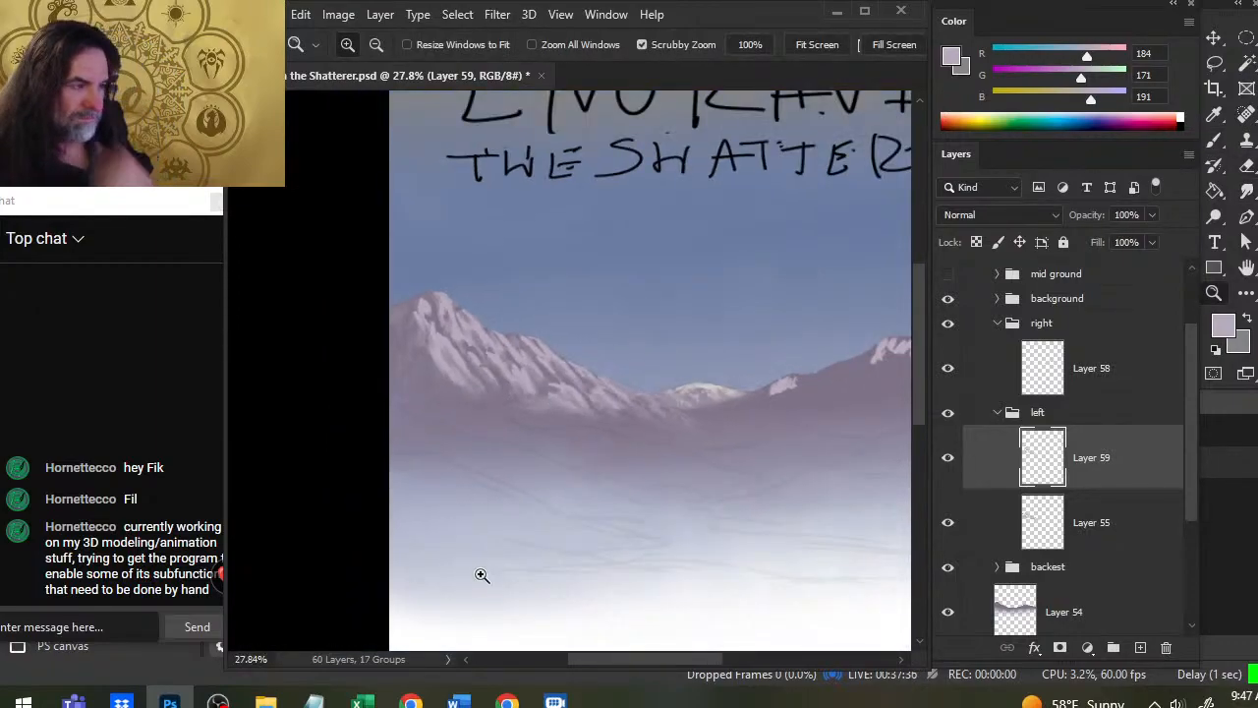
key(b)
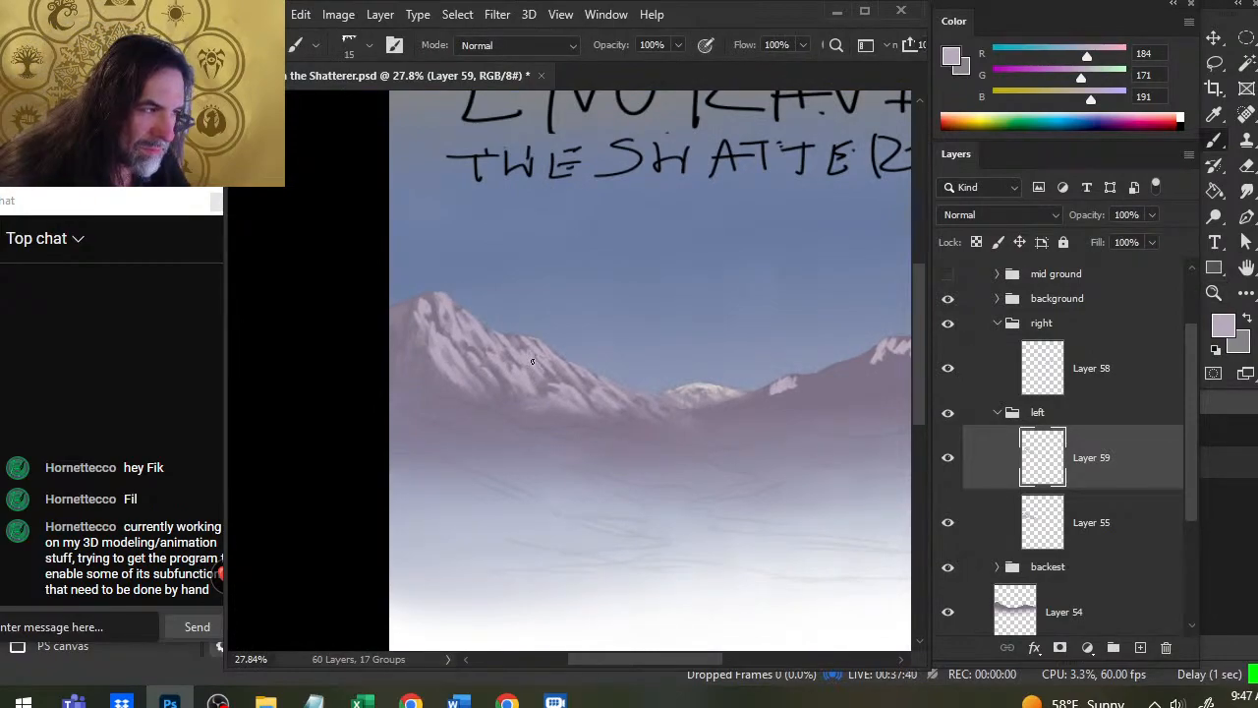
key(r)
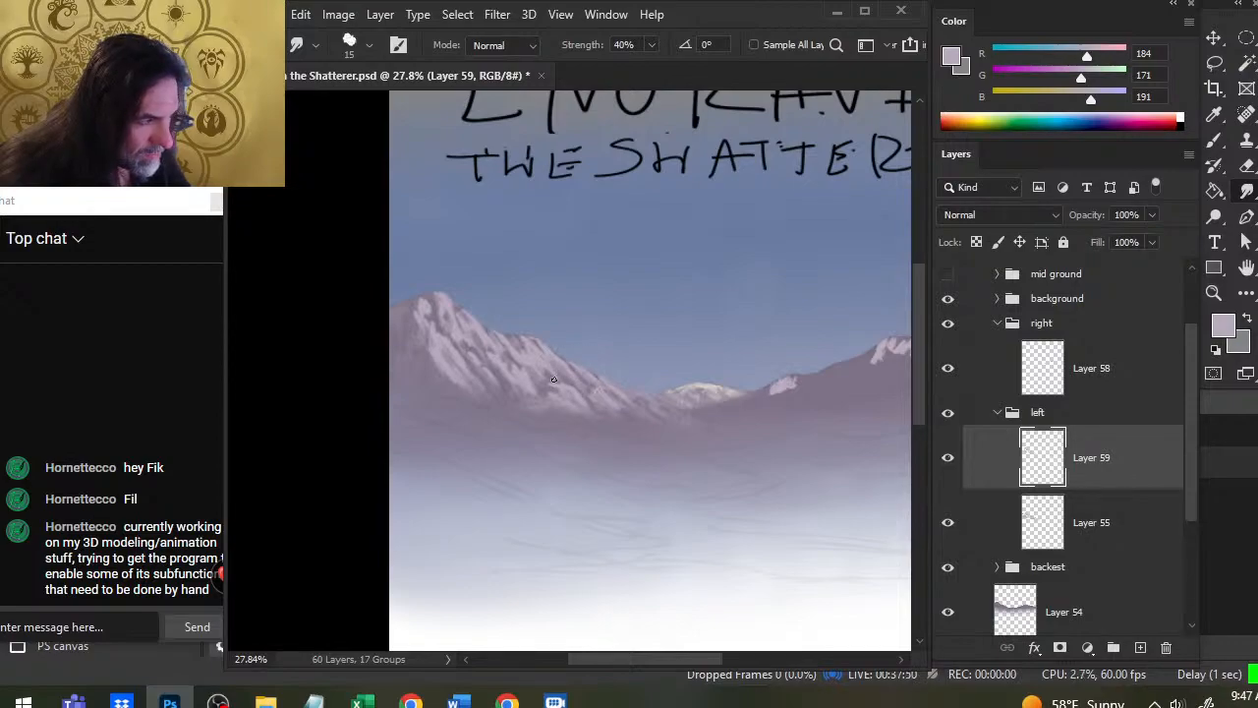
key(e)
key(b)
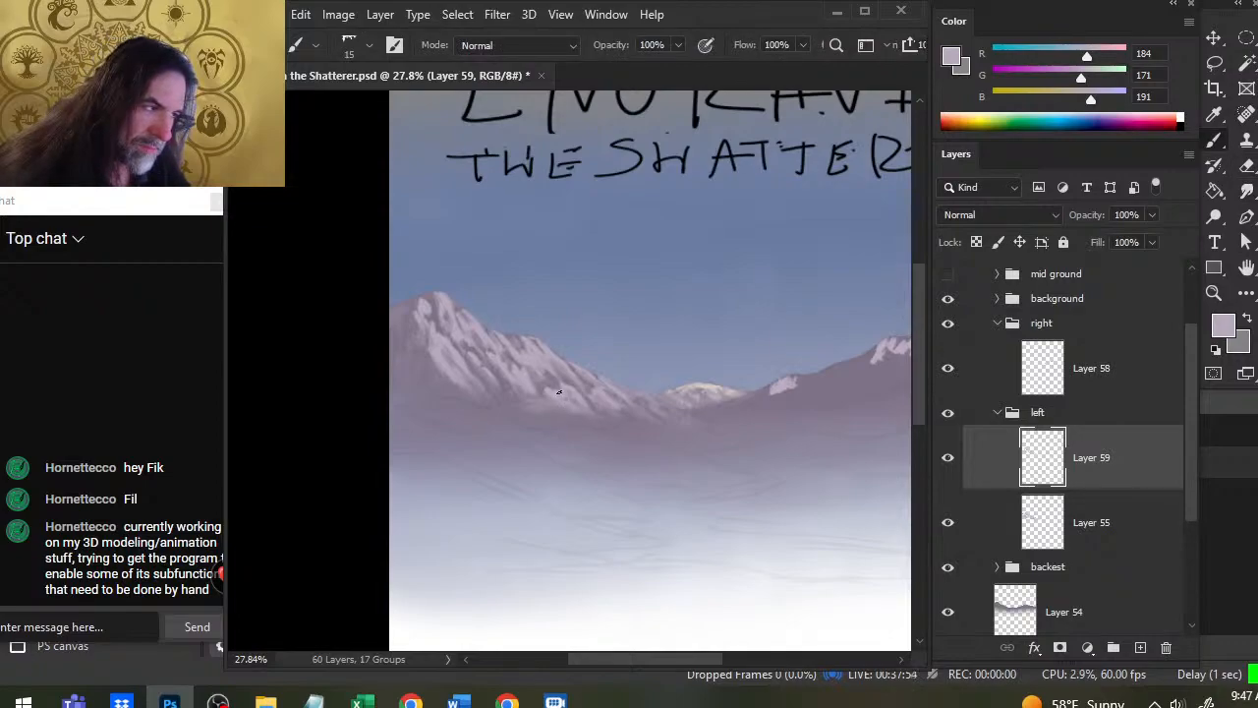
key(r)
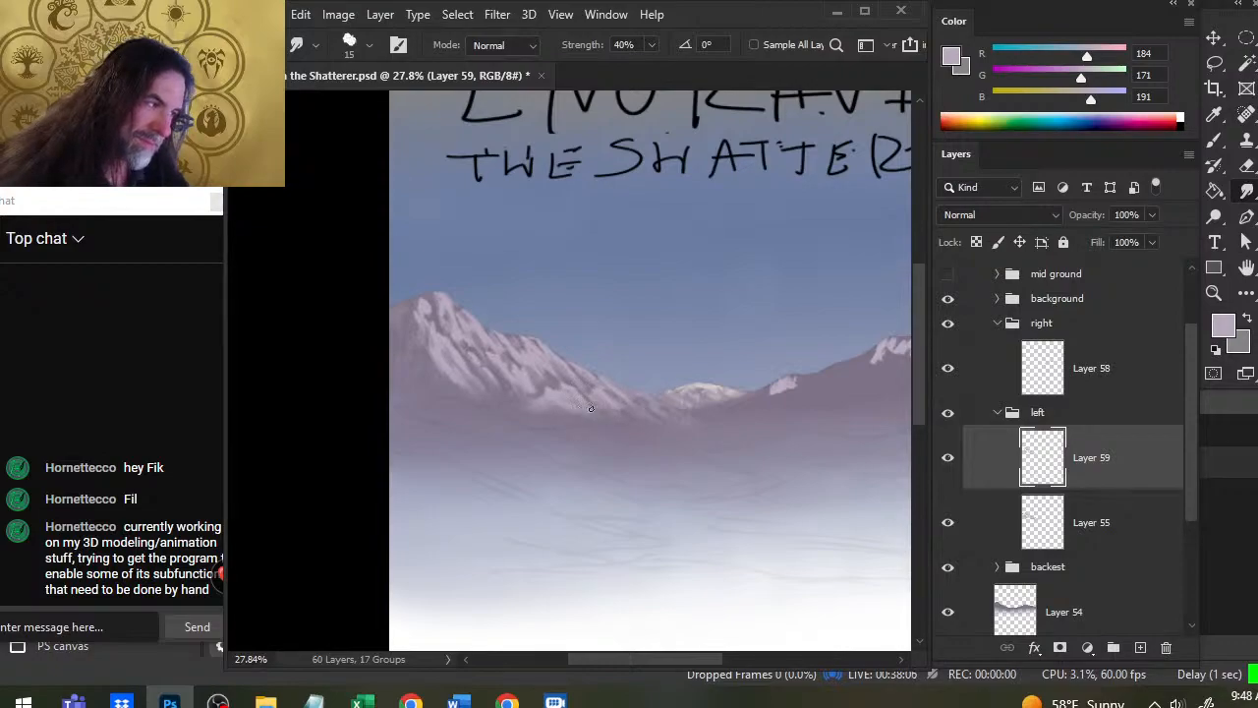
Step: Extend the snow down to the left mountain's foot near the small distant peak, blending with the Smudge tool at 25 and 35 px
key(b)
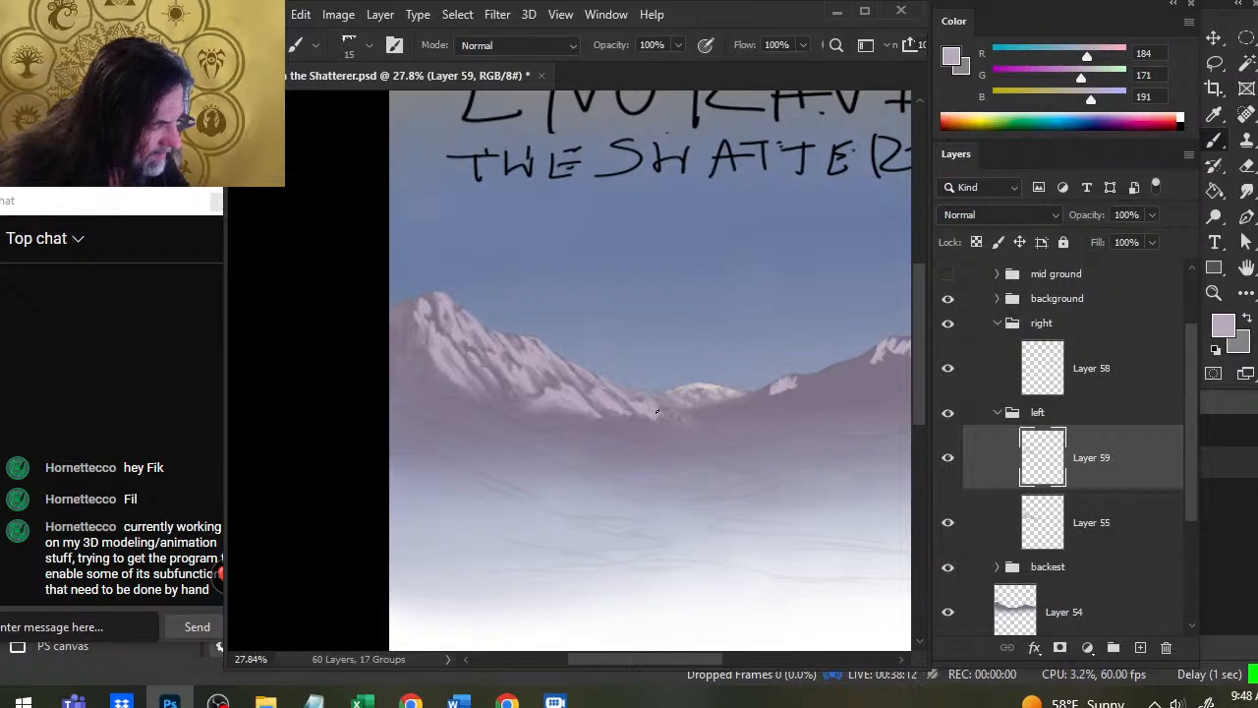
key(r)
key(bracketright)
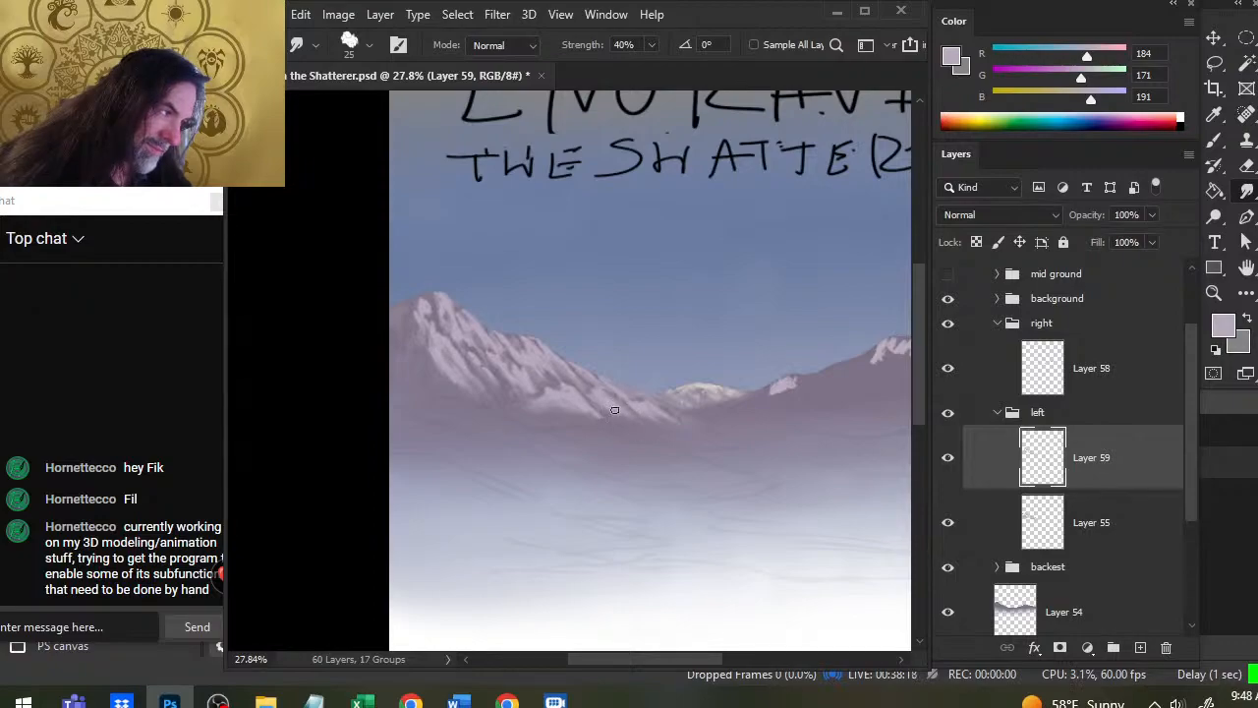
key(b)
key(r)
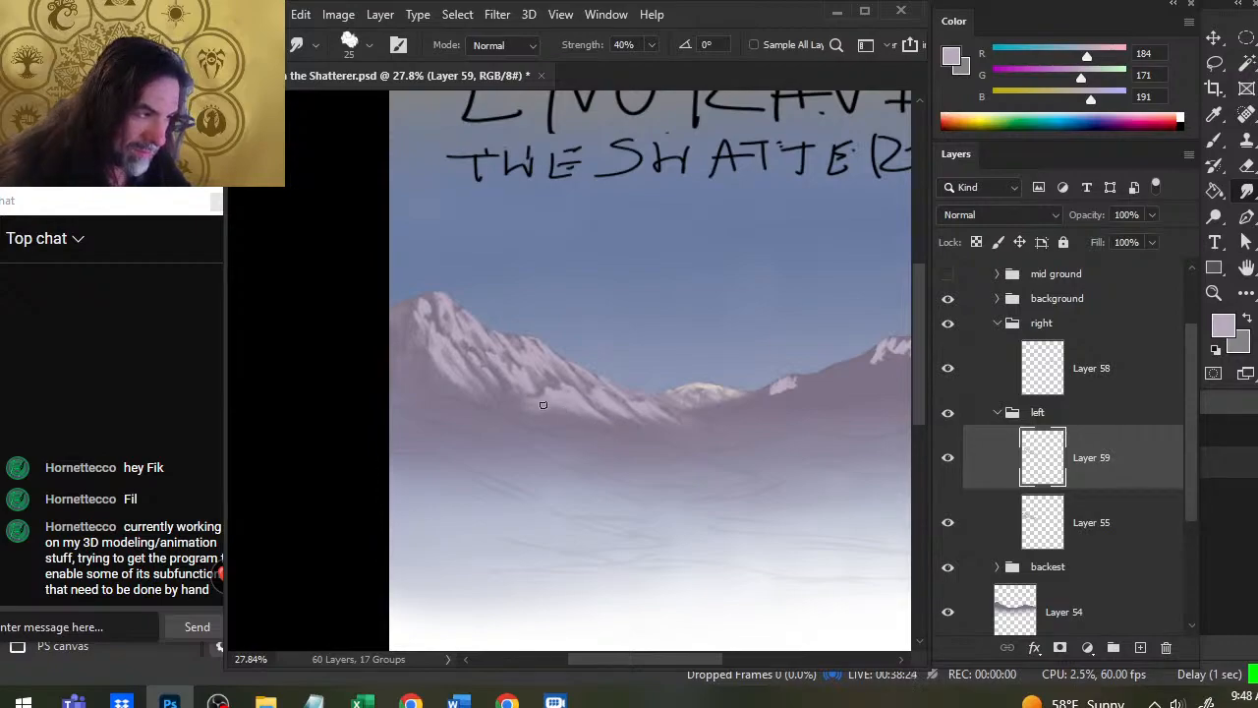
key(bracketright)
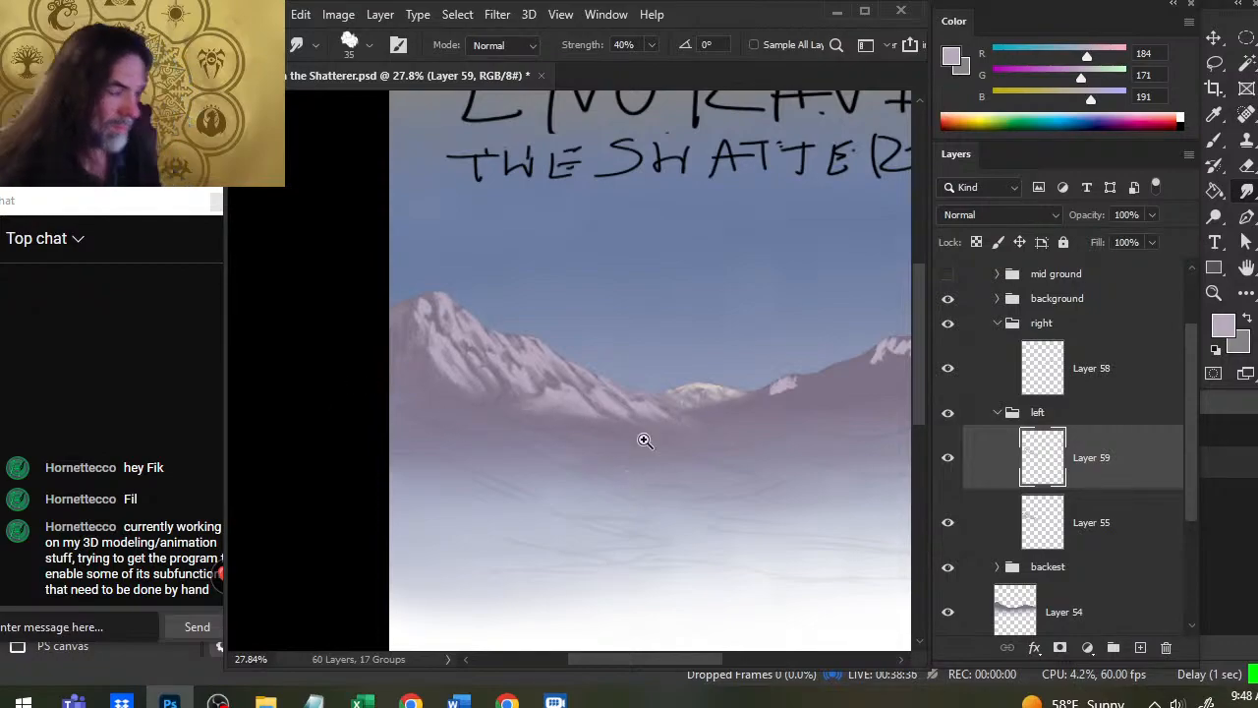
Step: Collapse the left group, select Layer 58 in the right group and smudge the lower edge of the right mountain's snow cap
key(z)
key(ctrl+0)
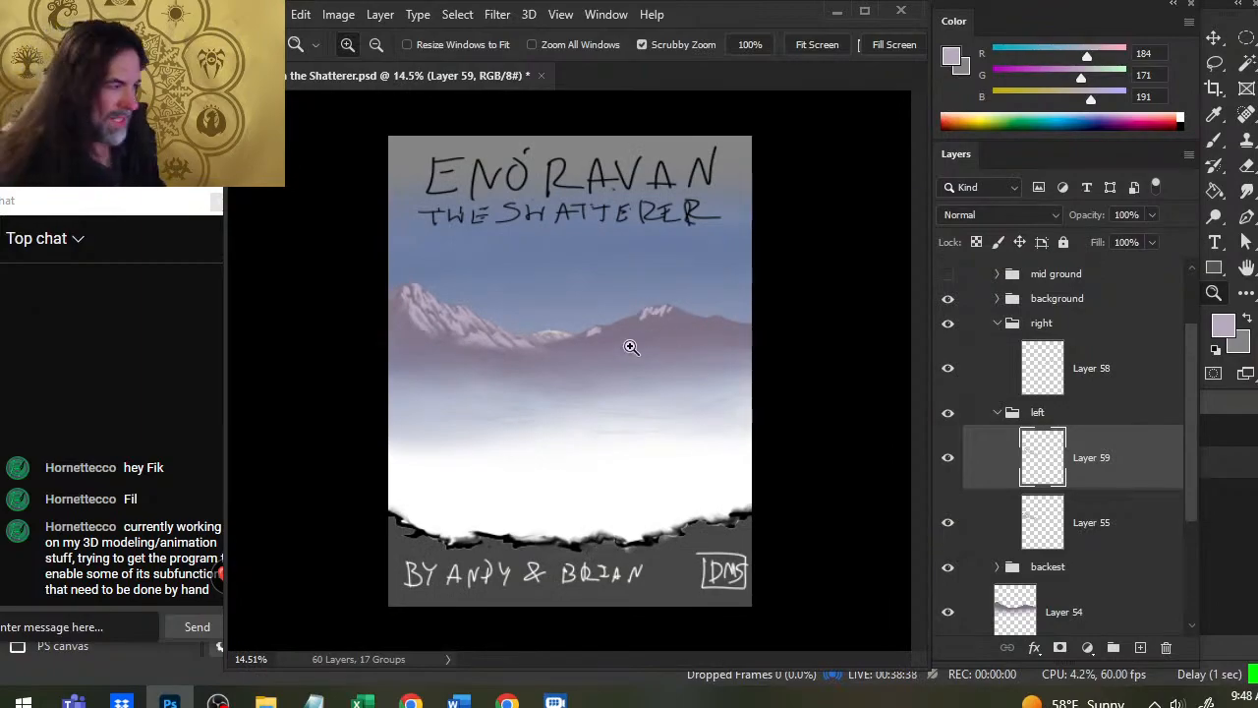
drag(634, 349, 704, 365)
click(997, 413)
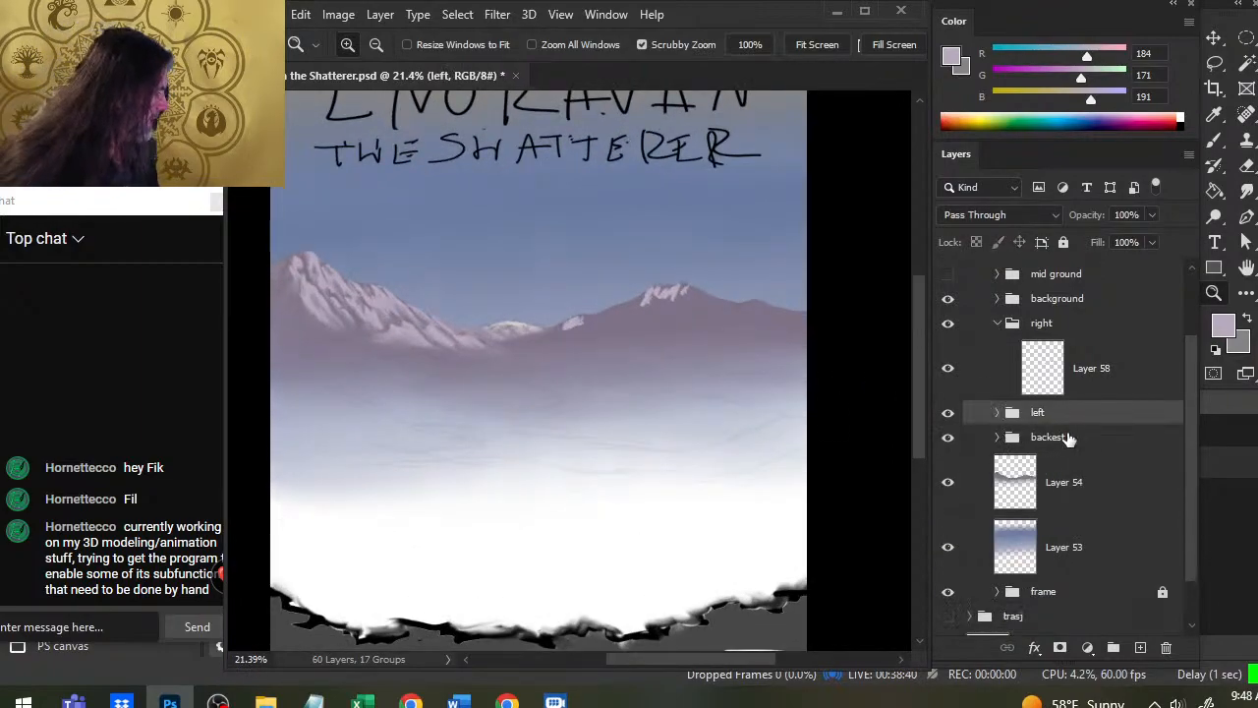
click(1040, 371)
key(r)
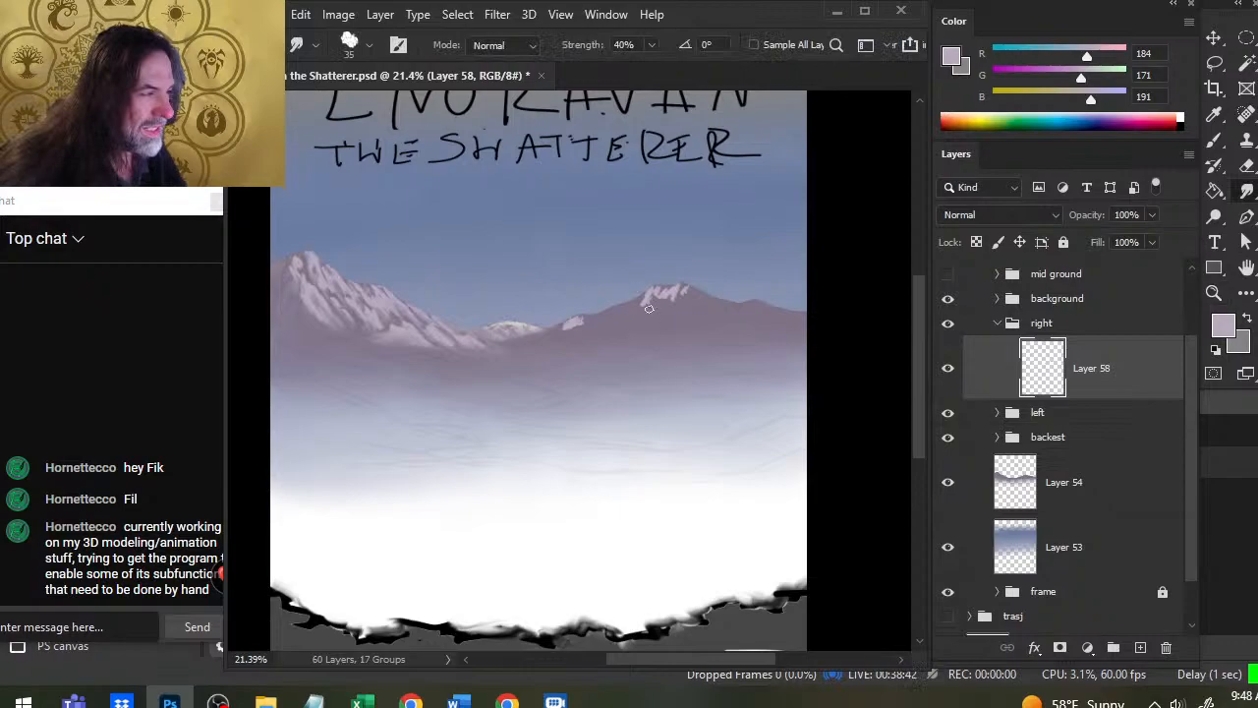
drag(653, 295, 646, 299)
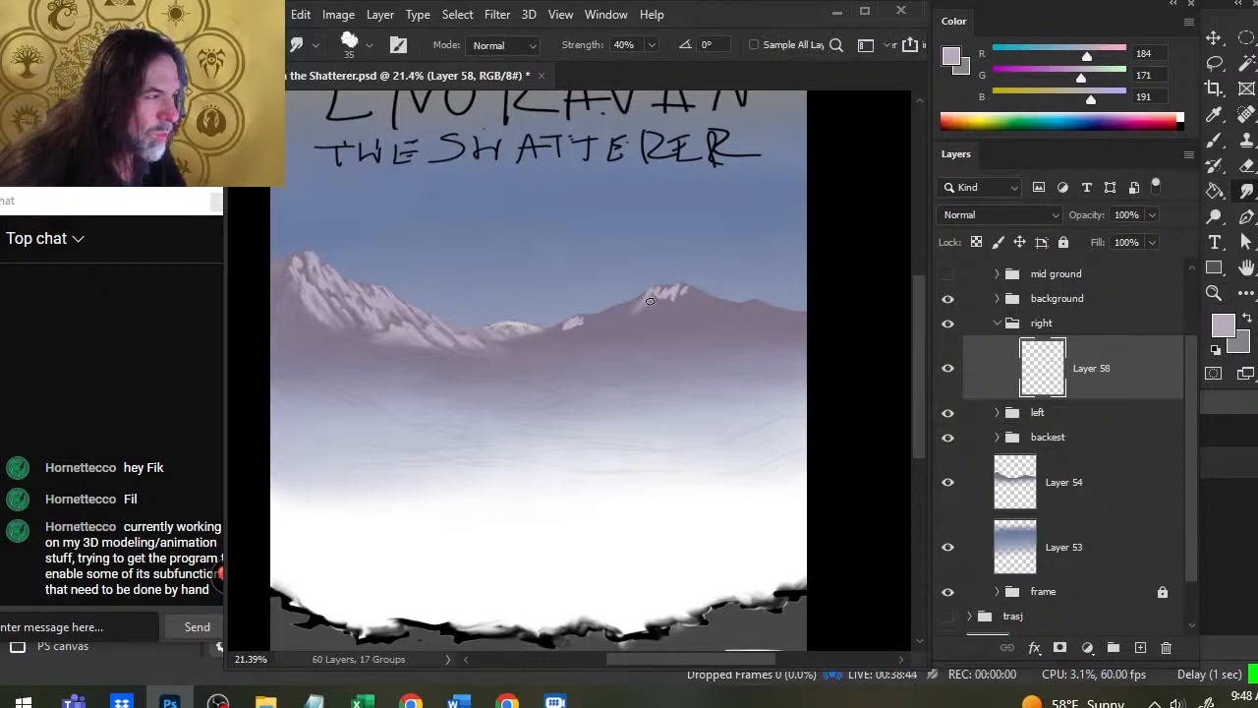
Step: Reshape the low snow patch on the right mountain and paint and smudge snow streaks up the ridge towards its summit
key(b)
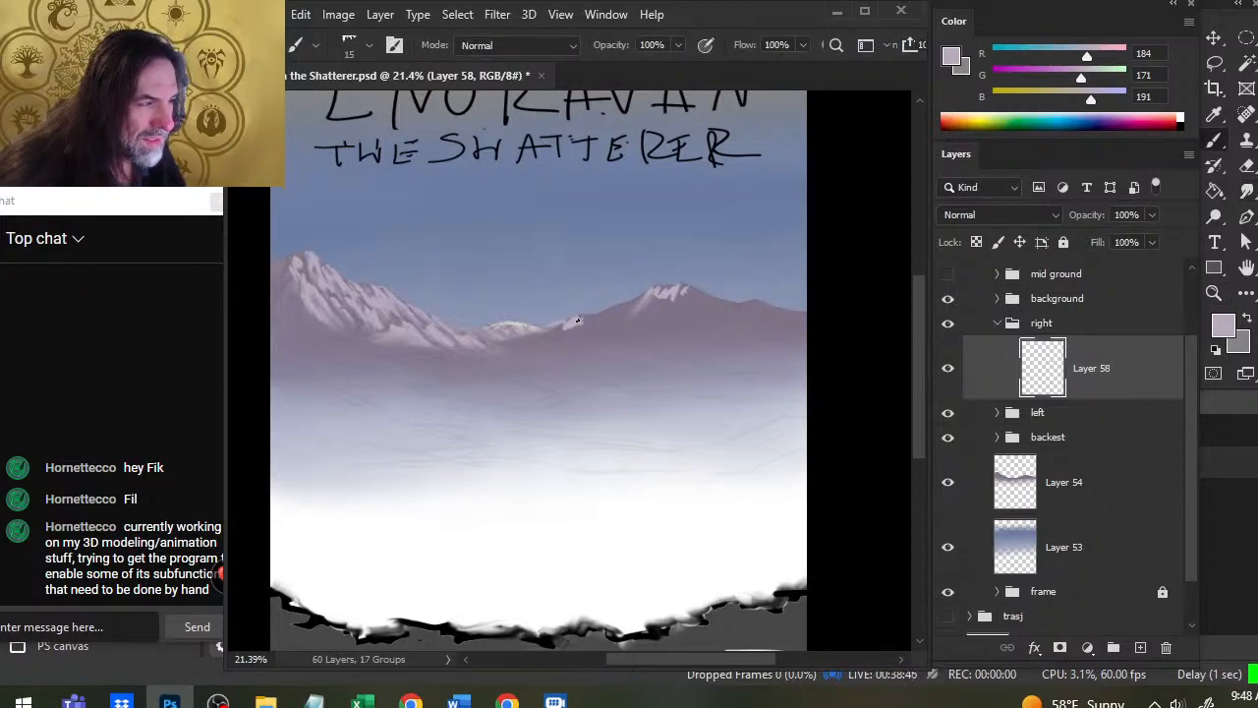
key(e)
drag(564, 309, 573, 314)
key(b)
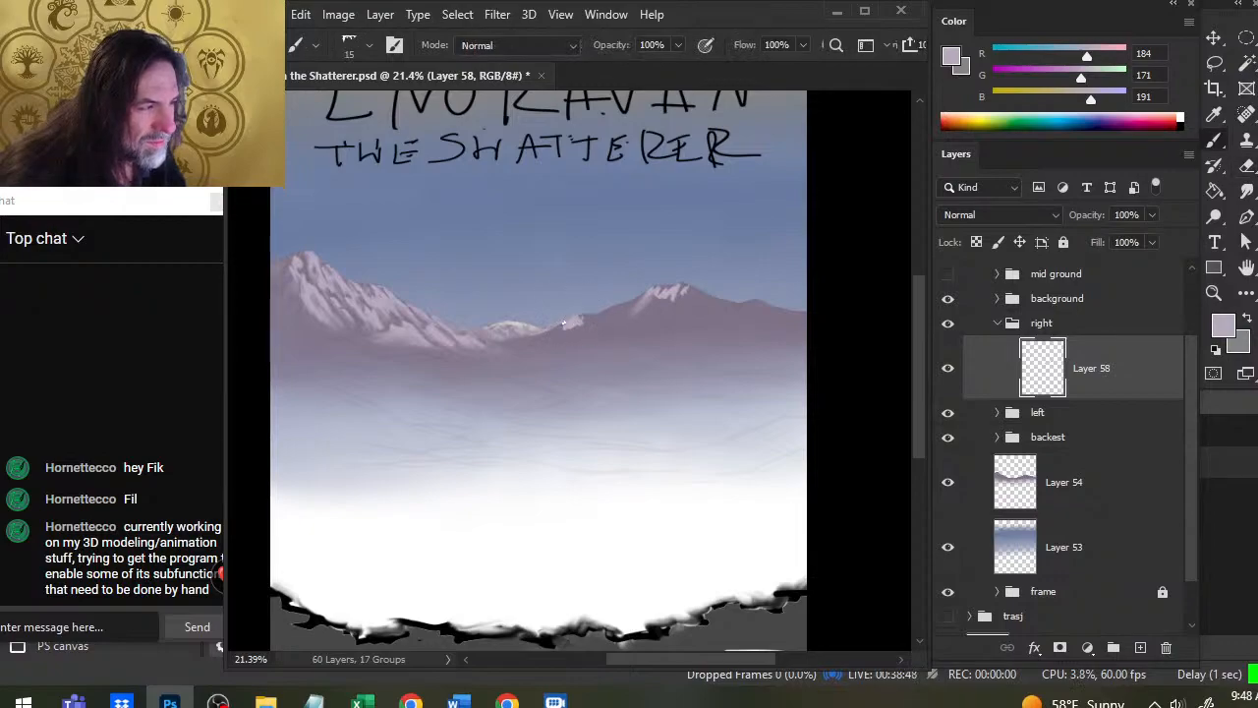
key(r)
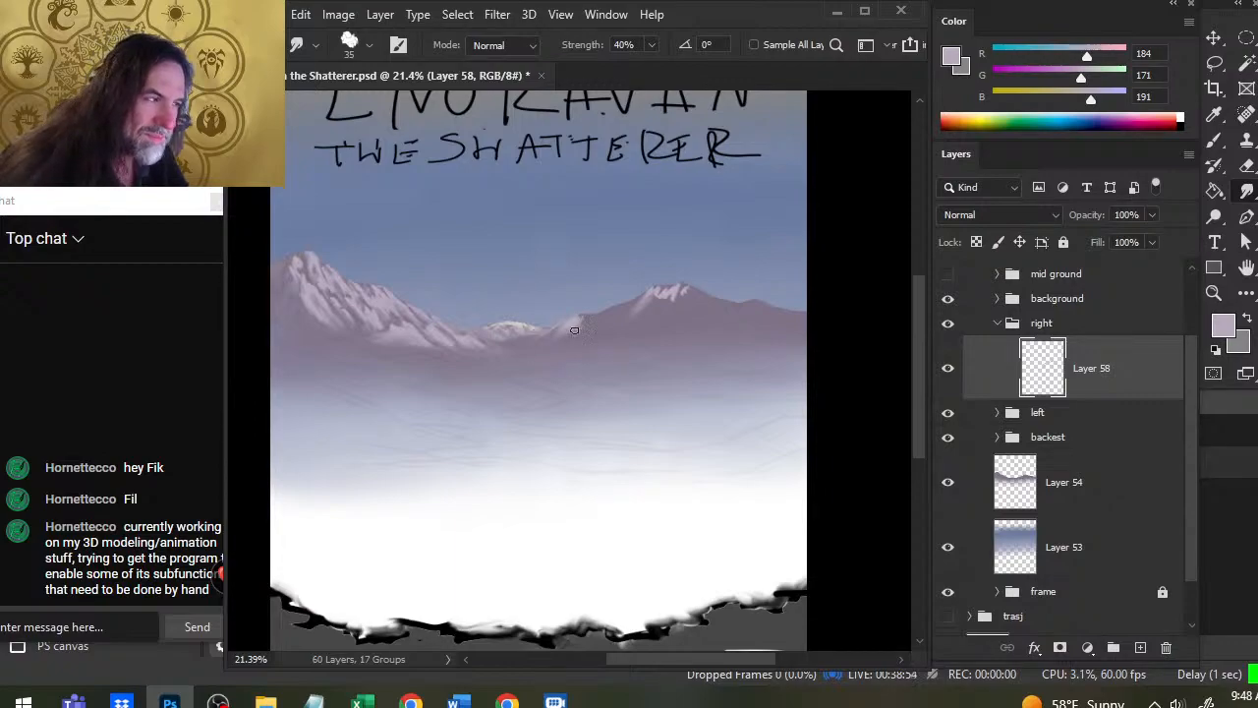
key(b)
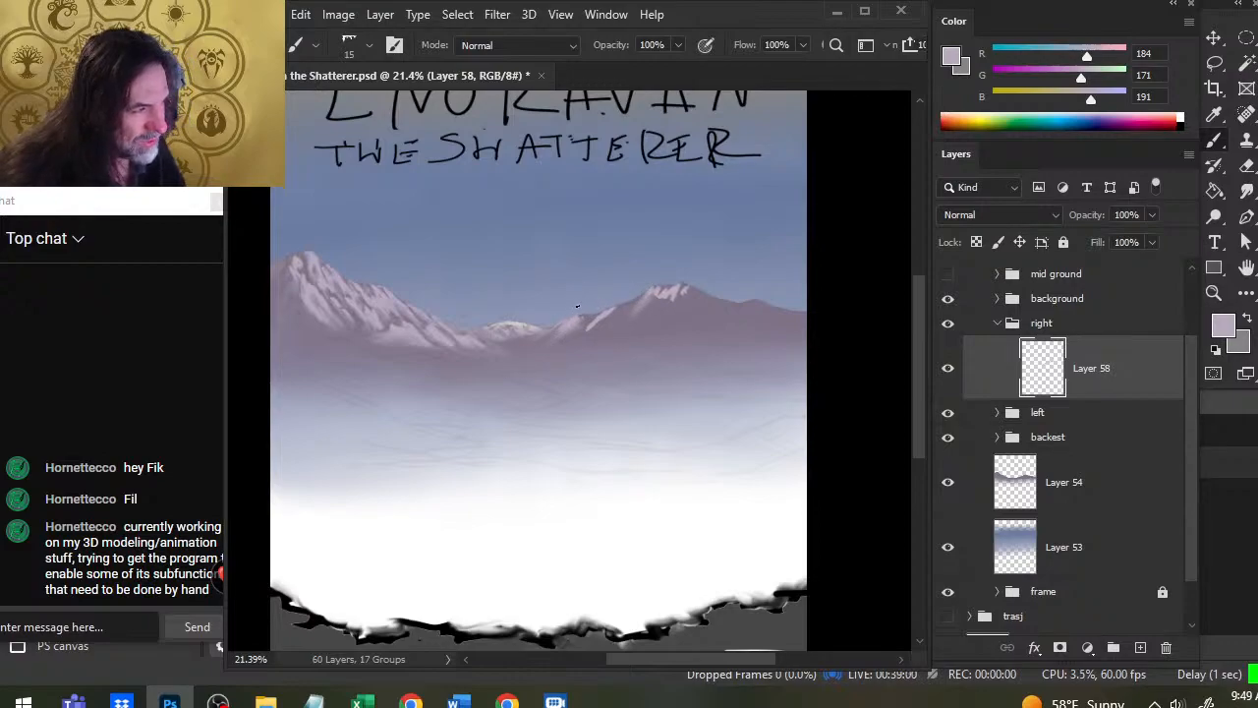
key(r)
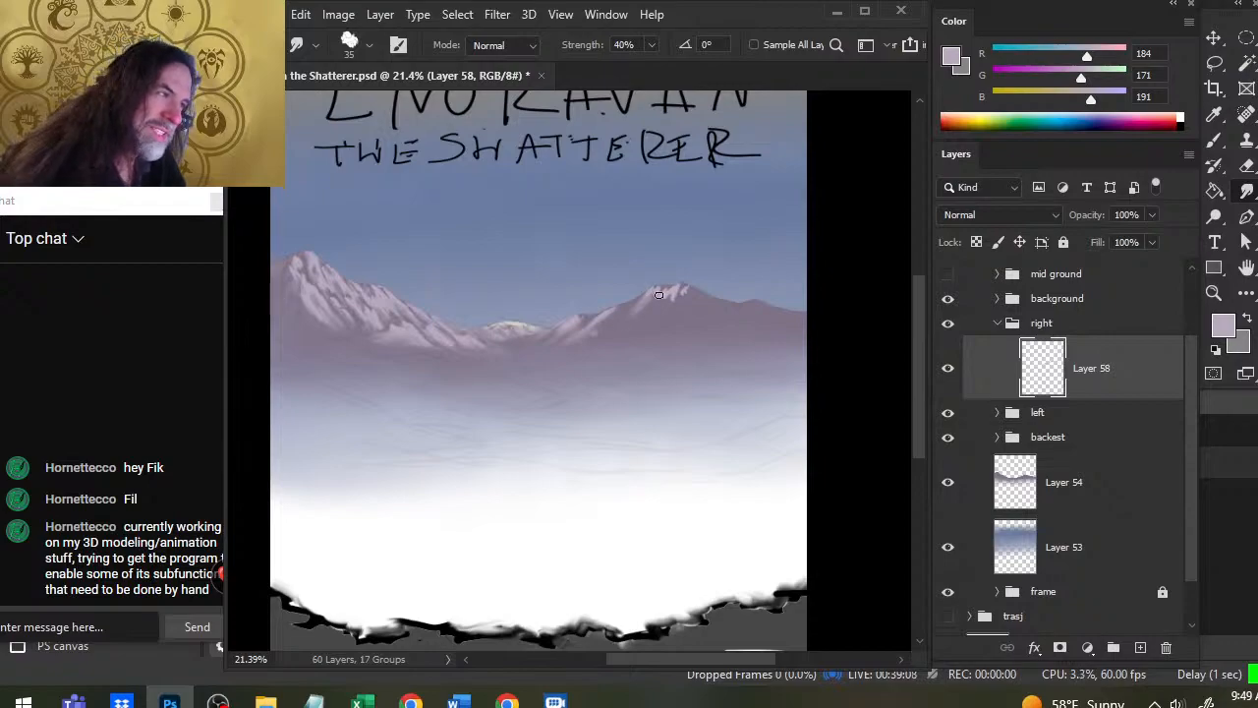
Step: Add snow at the right mountain's summit with the 15 px brush and blend it into the ridge with the Smudge tool at 40% strength
key(b)
key(r)
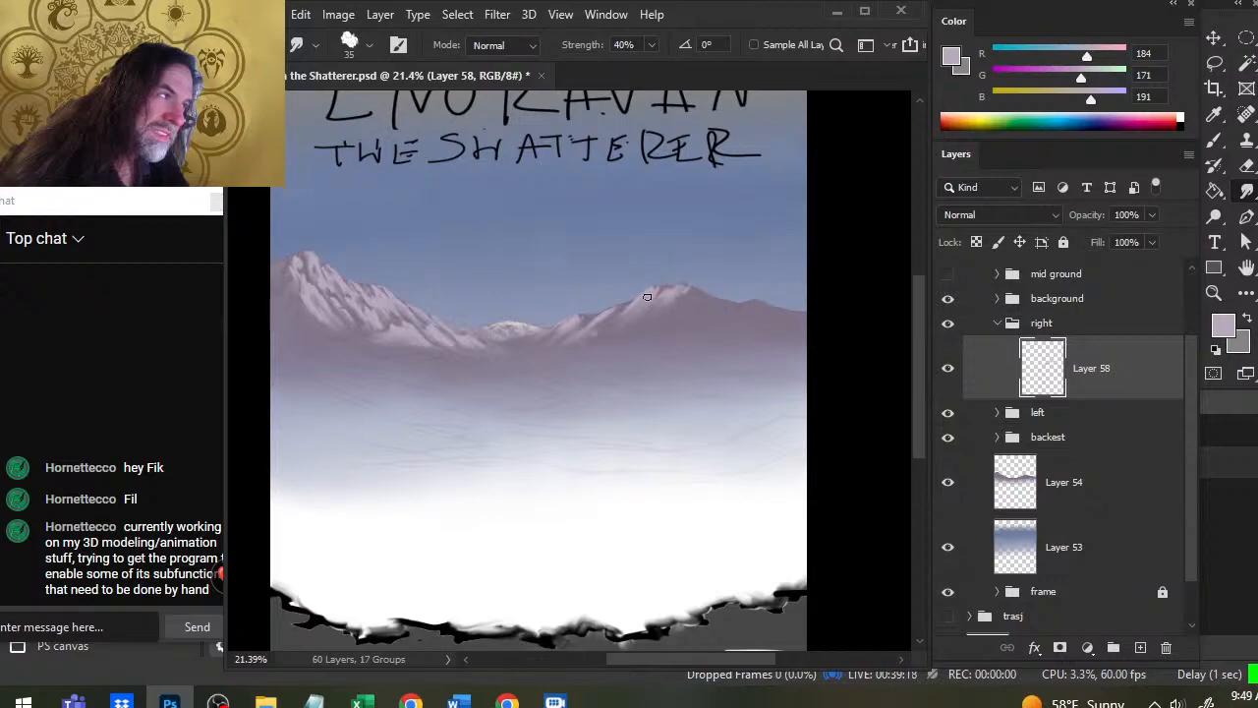
key(b)
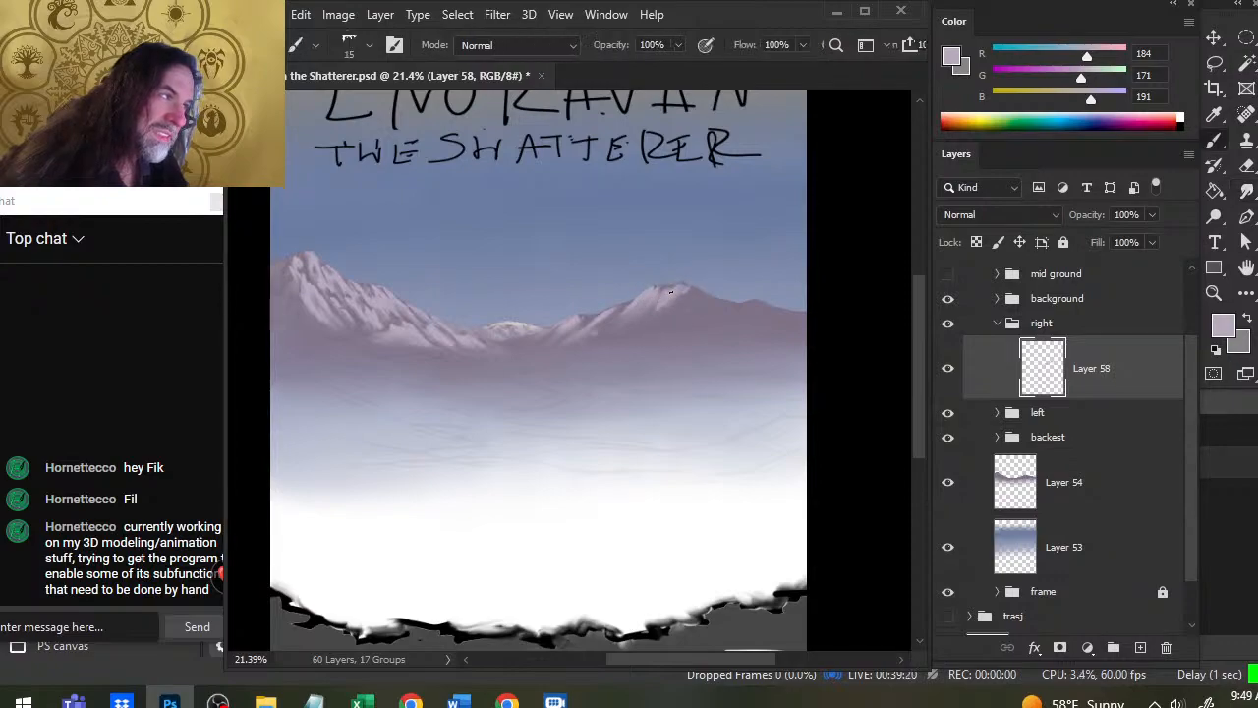
key(r)
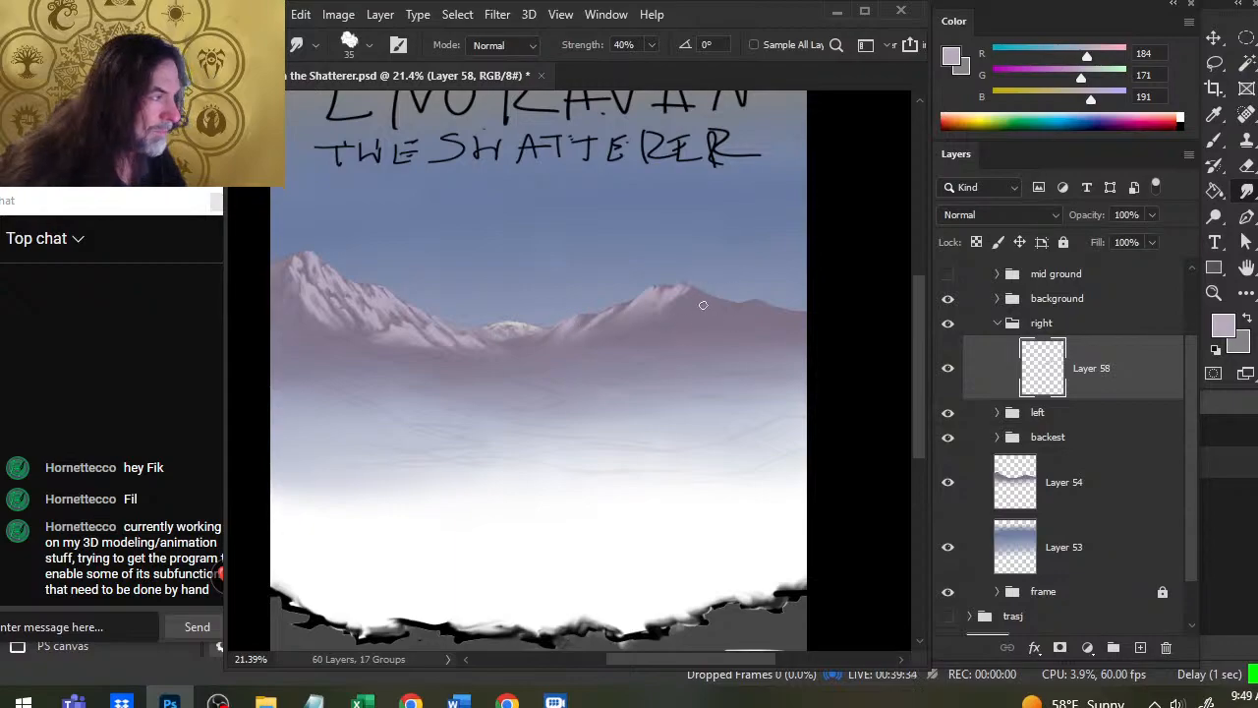
Step: Paint a diagonal snow streak down the slope below the right mountain's summit and smudge it at 45 px and 50% strength
key(b)
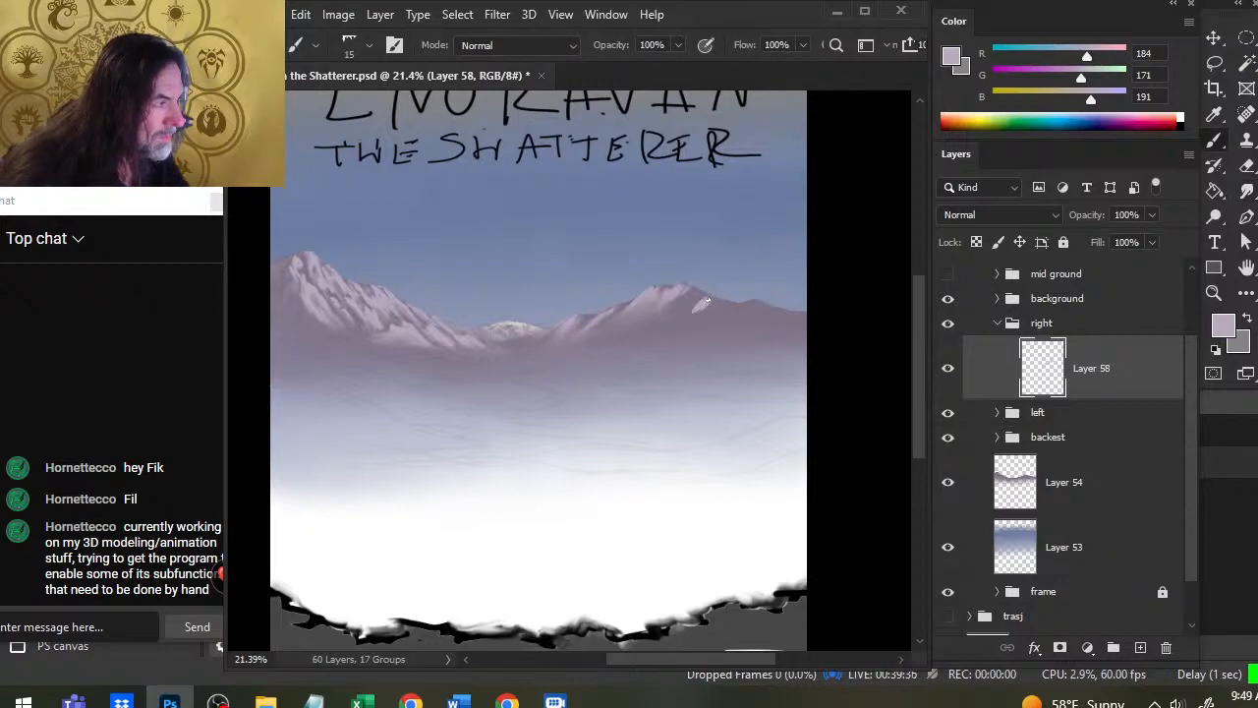
drag(670, 326, 703, 303)
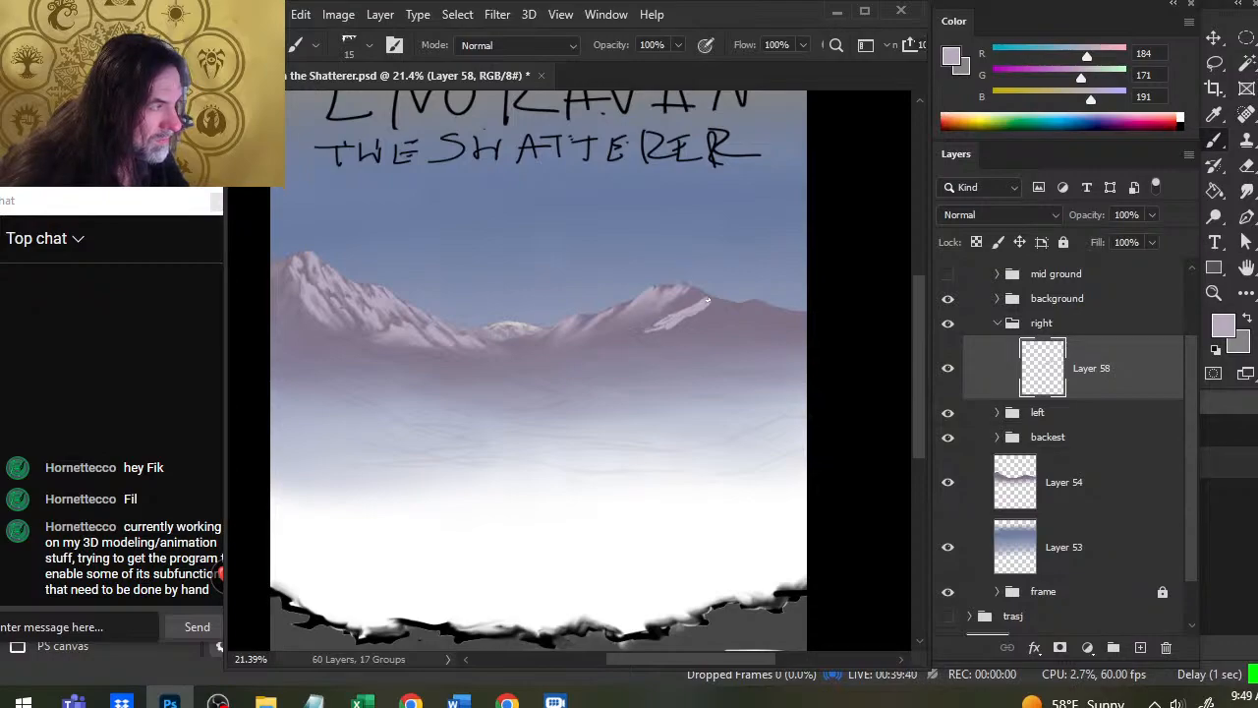
key(r)
key(5)
key(bracketright)
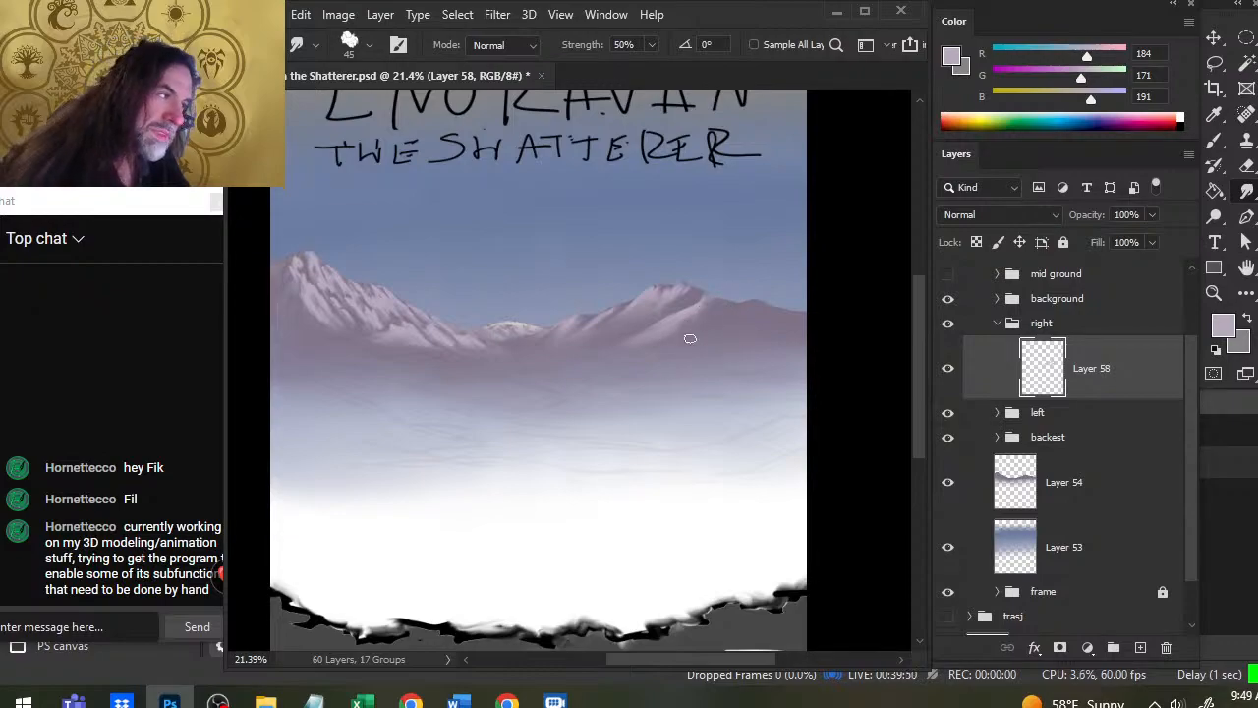
key(e)
key(r)
mouse_move(691, 322)
mouse_down()
mouse_move(657, 337)
mouse_move(662, 350)
mouse_up()
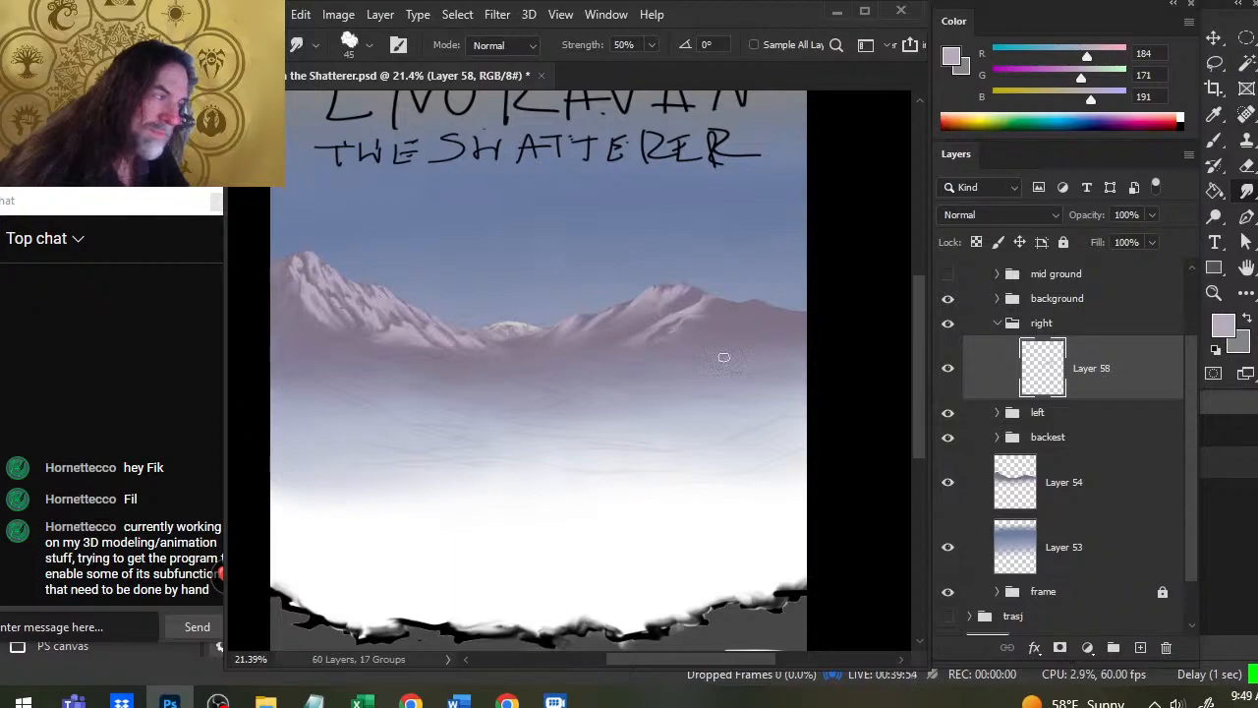
Step: Paint small snow touches on the right mountain's lower slope and its right-hand shoulder, smudging them downhill
key(b)
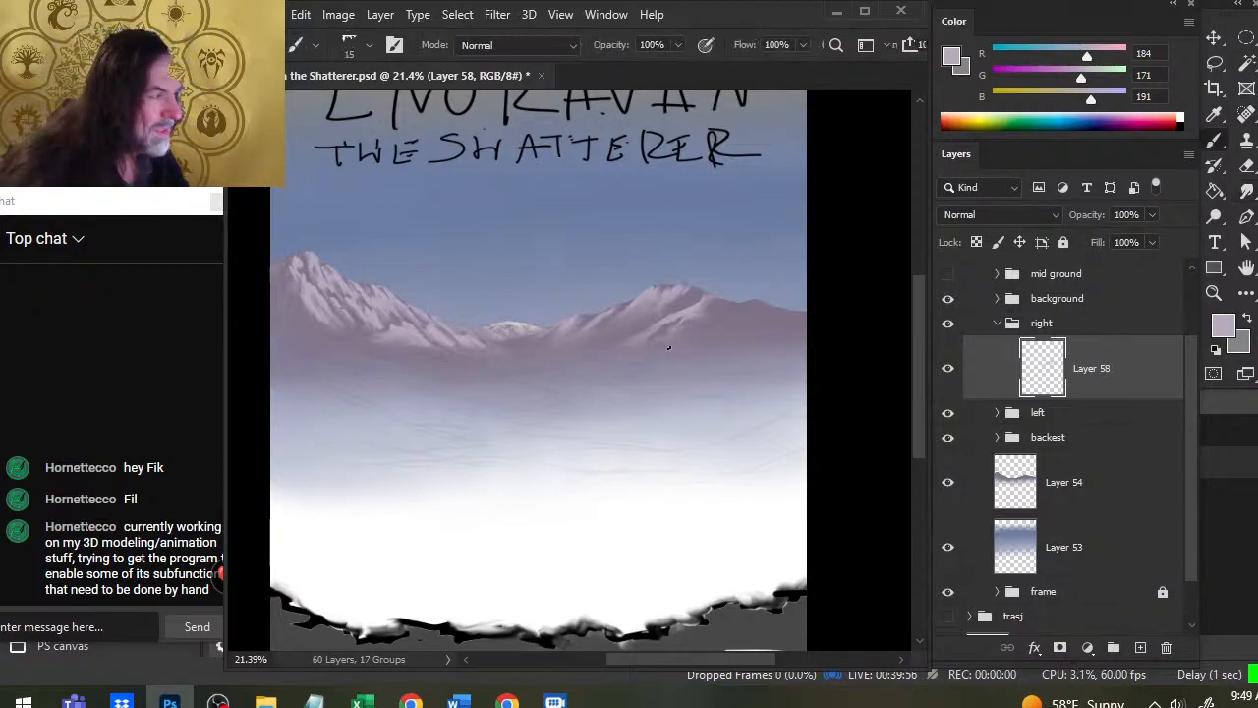
key(r)
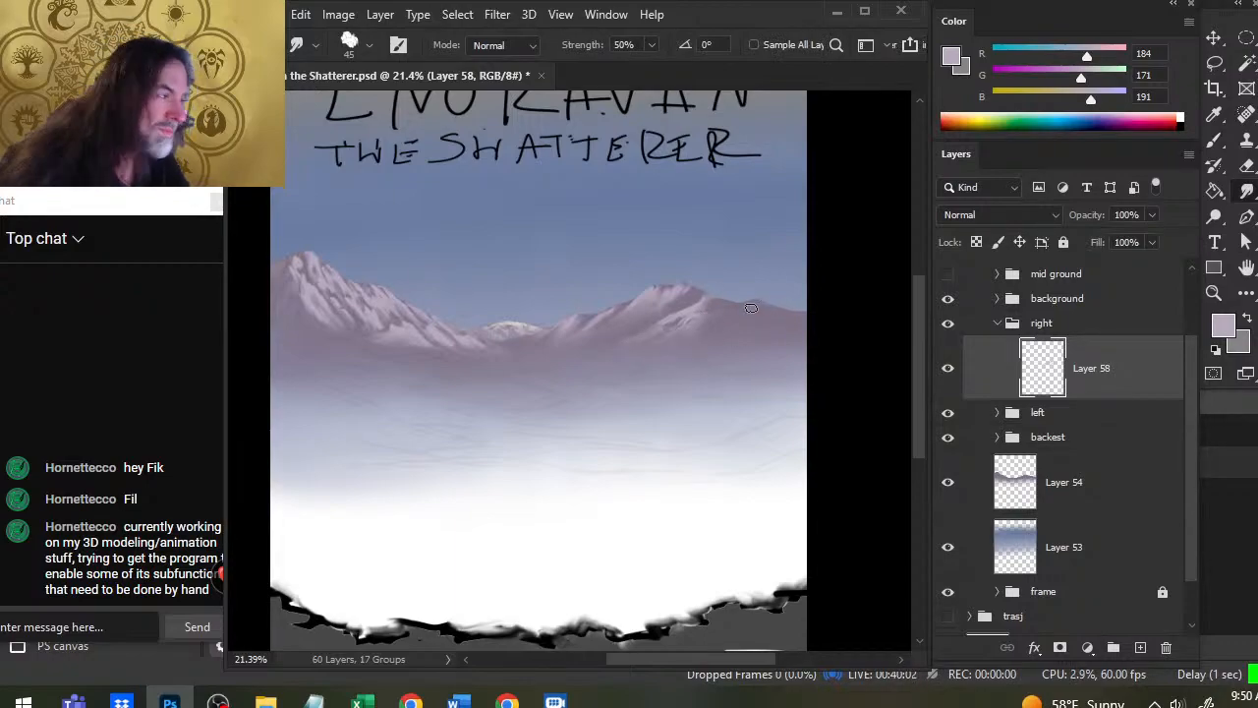
key(b)
key(r)
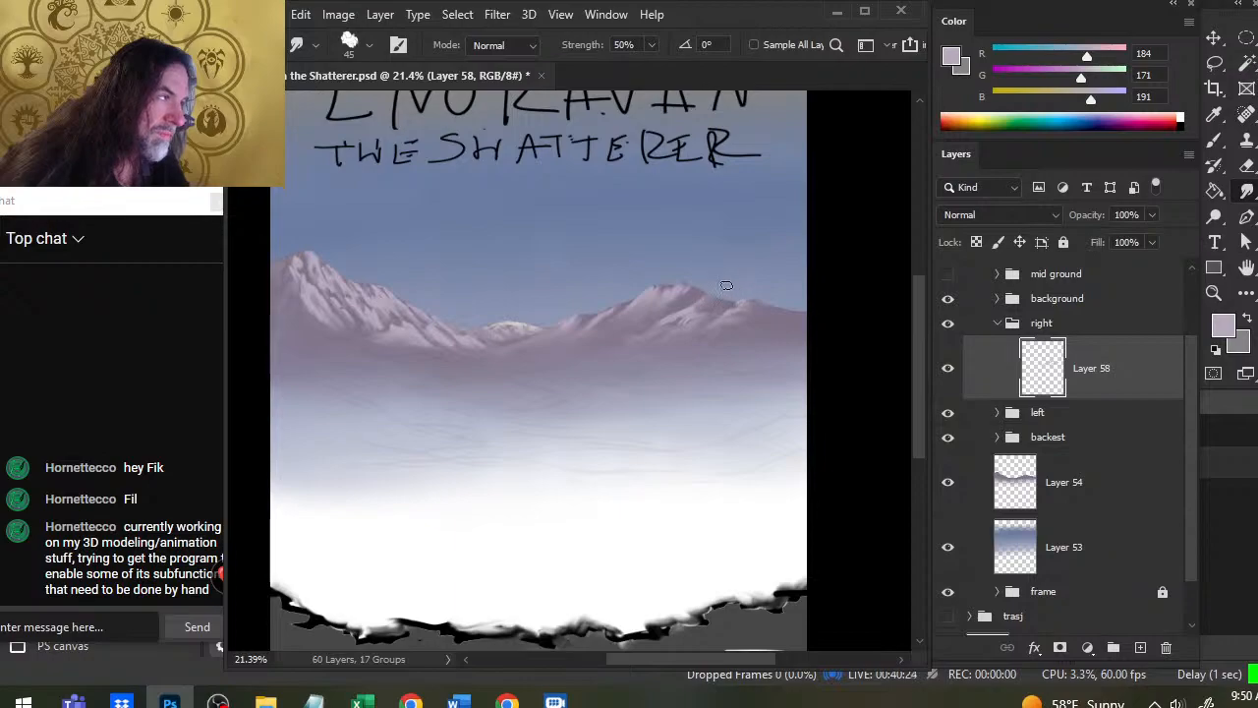
key(b)
key(r)
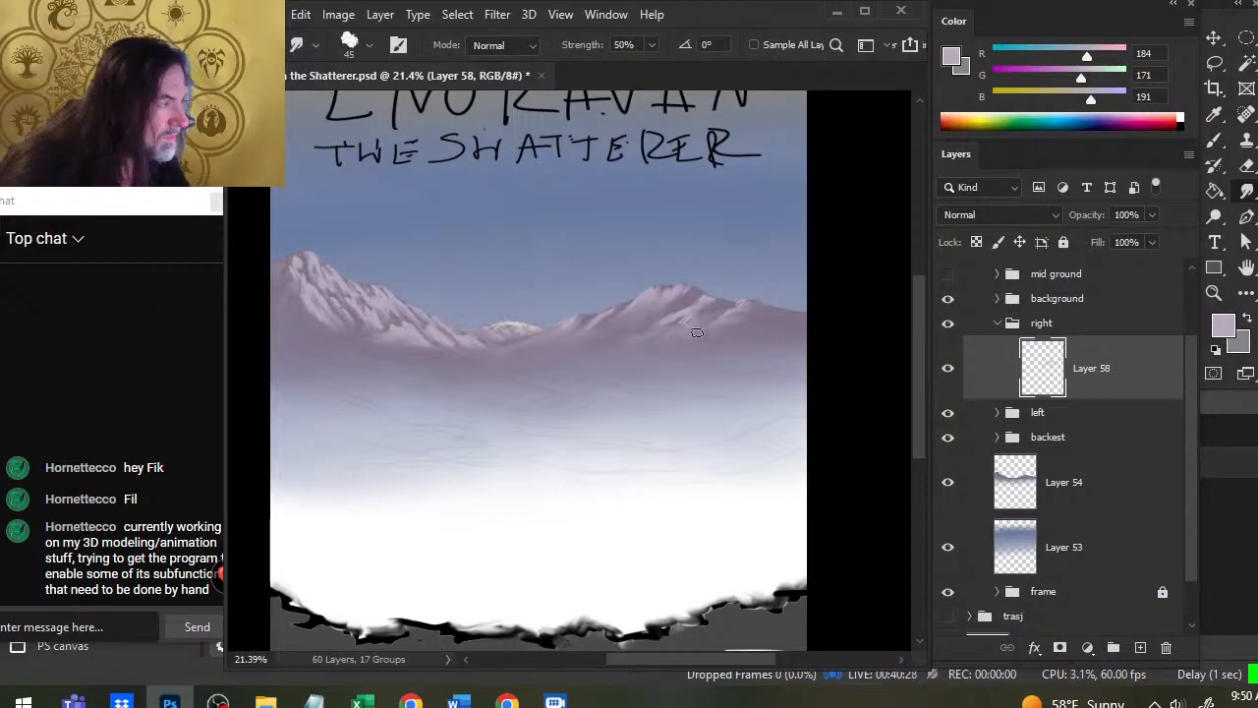
Step: Extend the right mountain's snow across the shoulder slopes to the canvas edge, painting thin streaks and smudging them
key(b)
key(r)
key(b)
key(r)
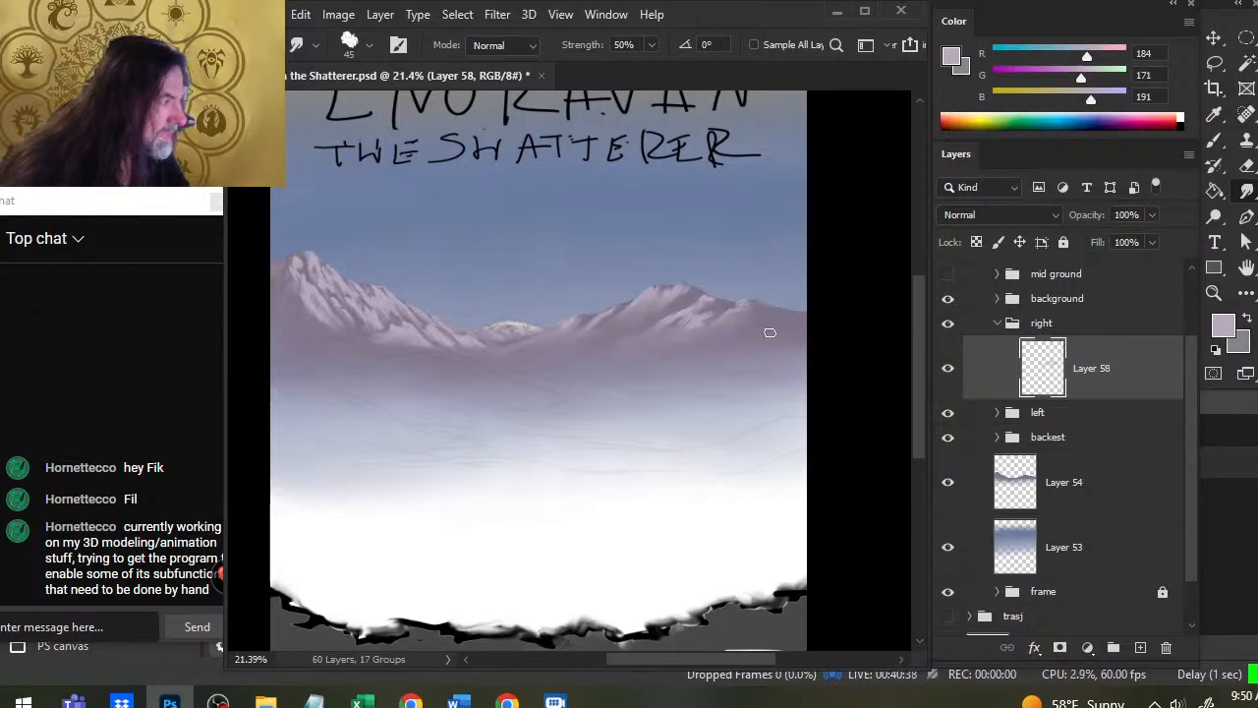
key(b)
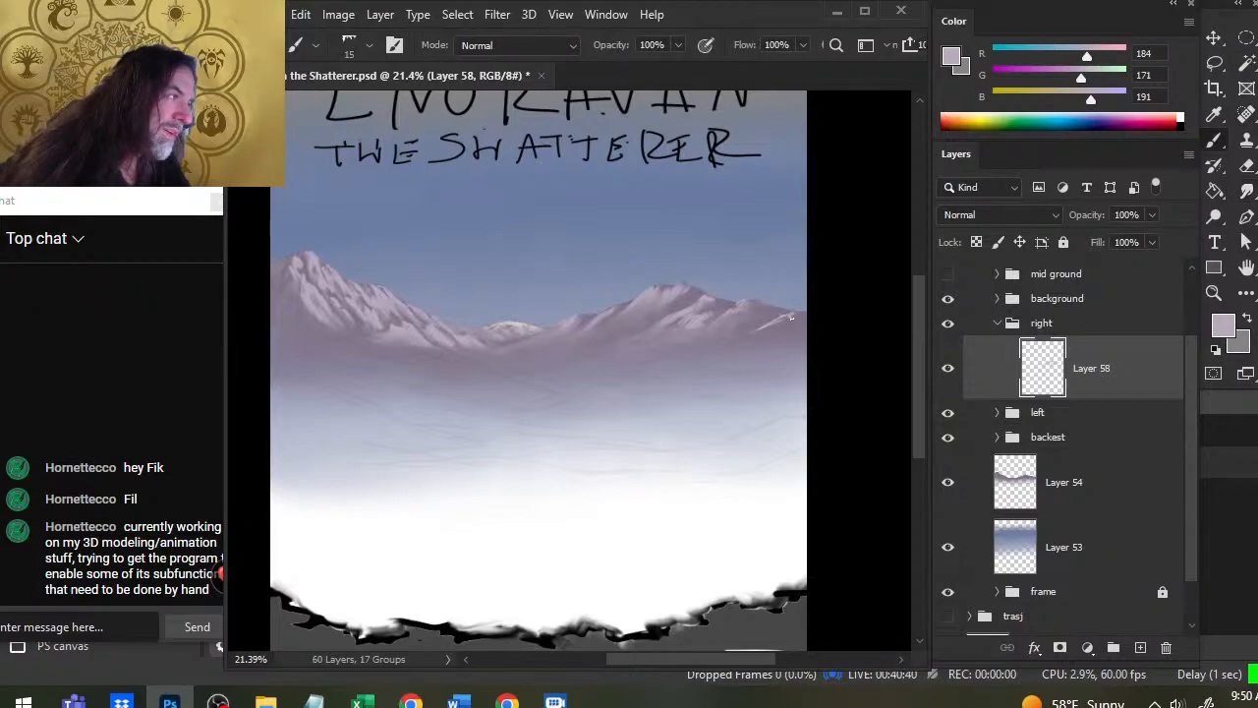
key(r)
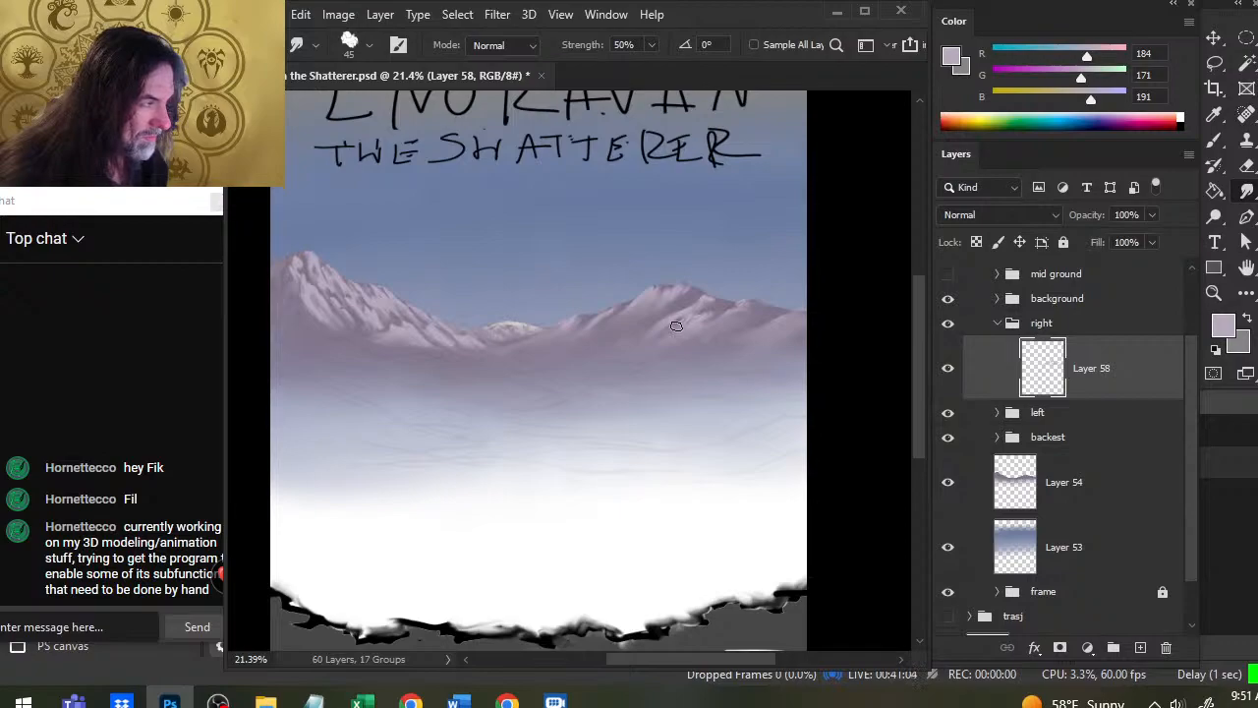
Step: Expand the left group and hide its Layer 59 and Layer 55
drag(461, 416, 609, 452)
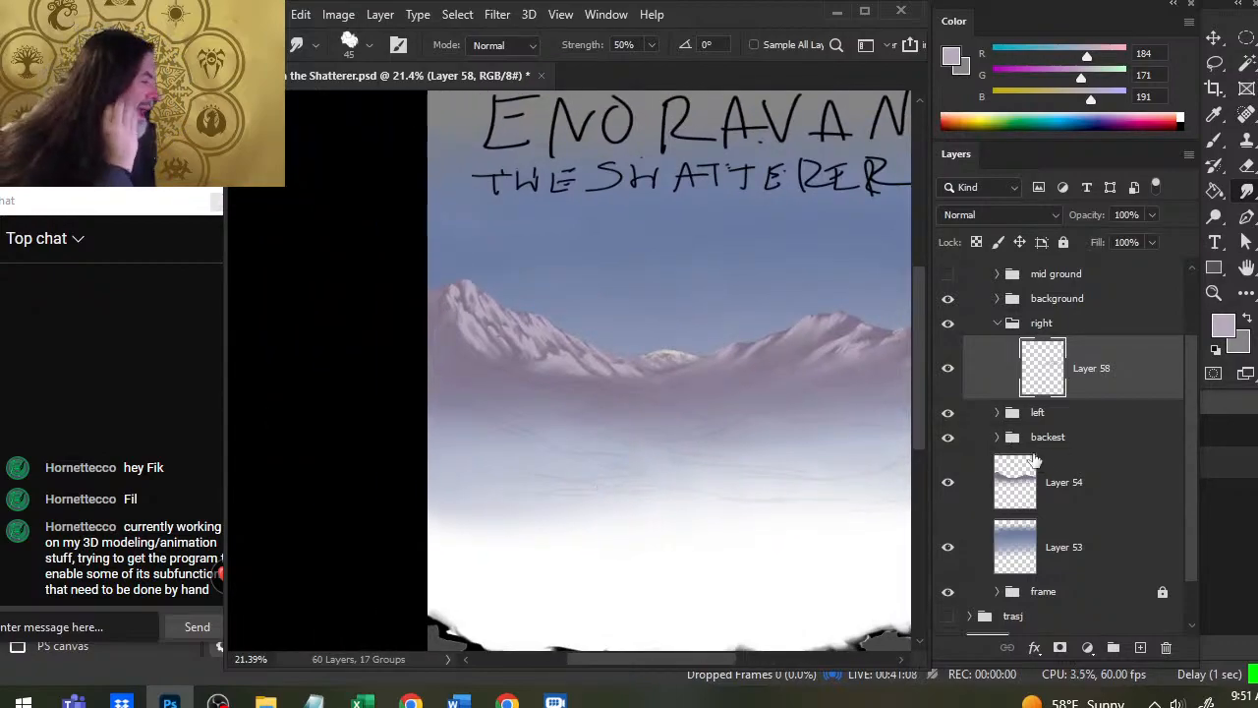
click(997, 413)
drag(948, 457, 947, 522)
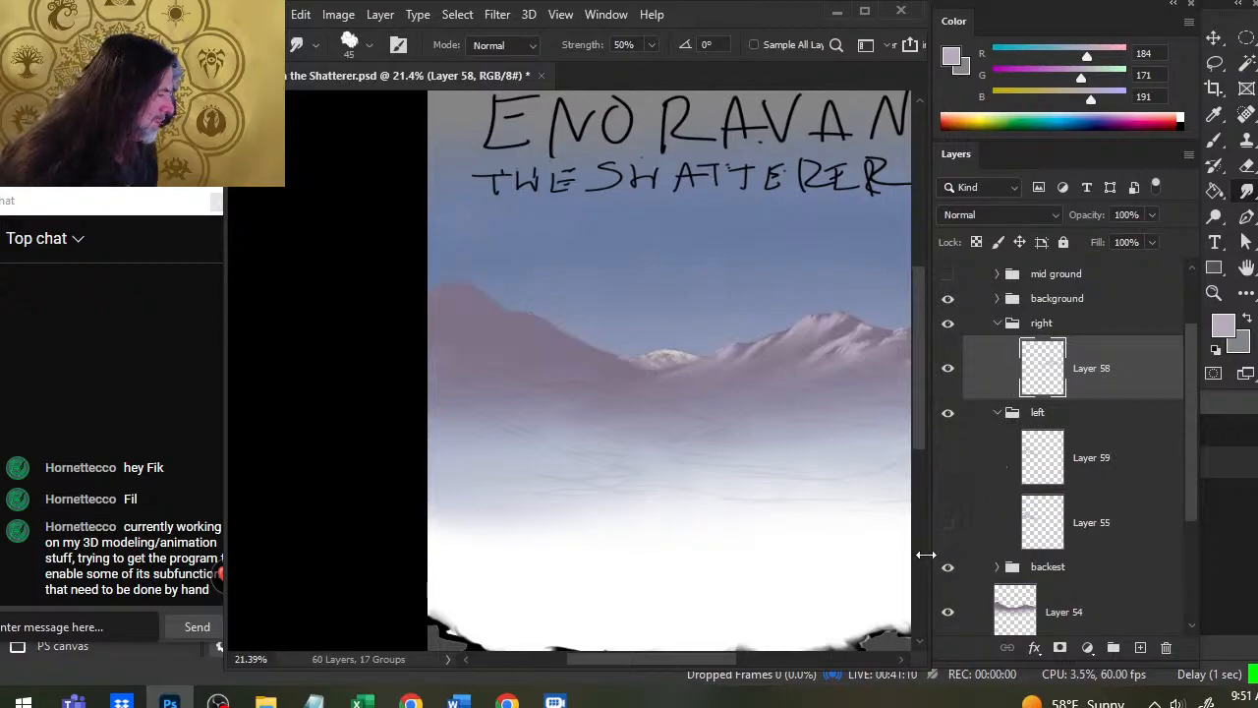
Step: Repaint snow along the left mountain's ridge on Layer 58 with the 15 px brush and smudge it downhill at 45 px
key(b)
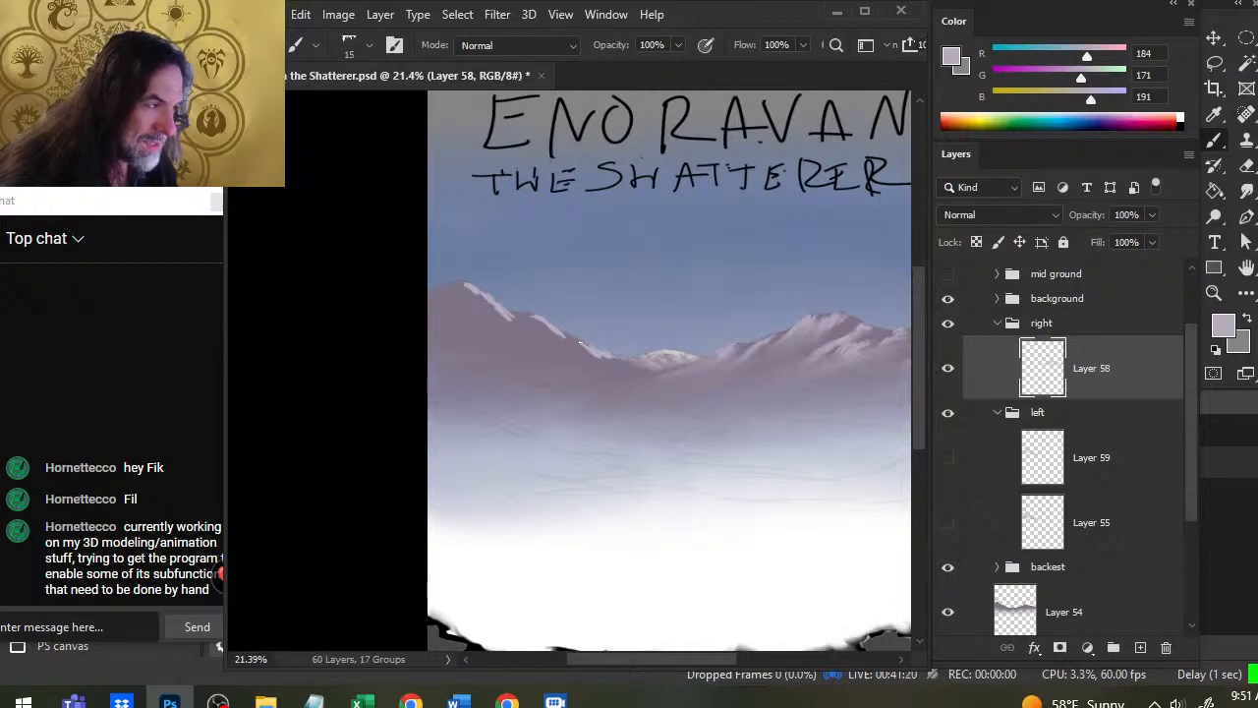
key(r)
mouse_move(597, 352)
mouse_down()
mouse_move(644, 380)
mouse_move(623, 362)
mouse_move(637, 367)
mouse_move(628, 351)
mouse_move(648, 382)
mouse_up()
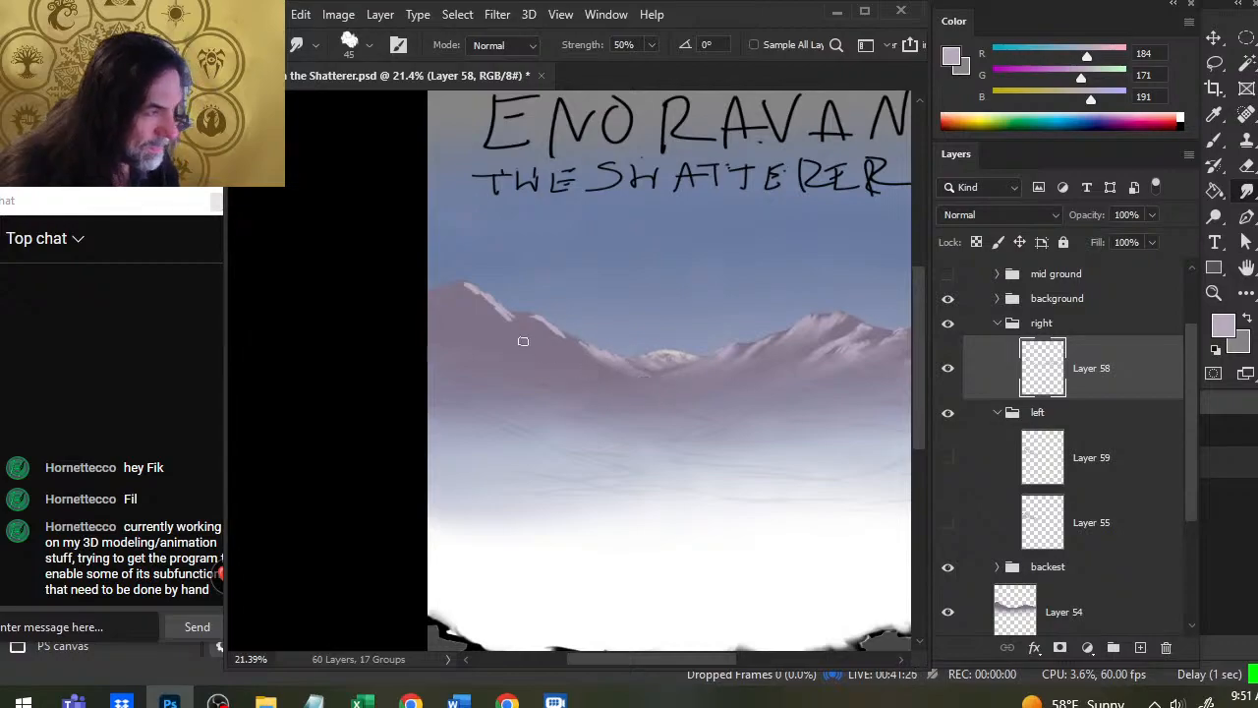
drag(543, 325, 578, 351)
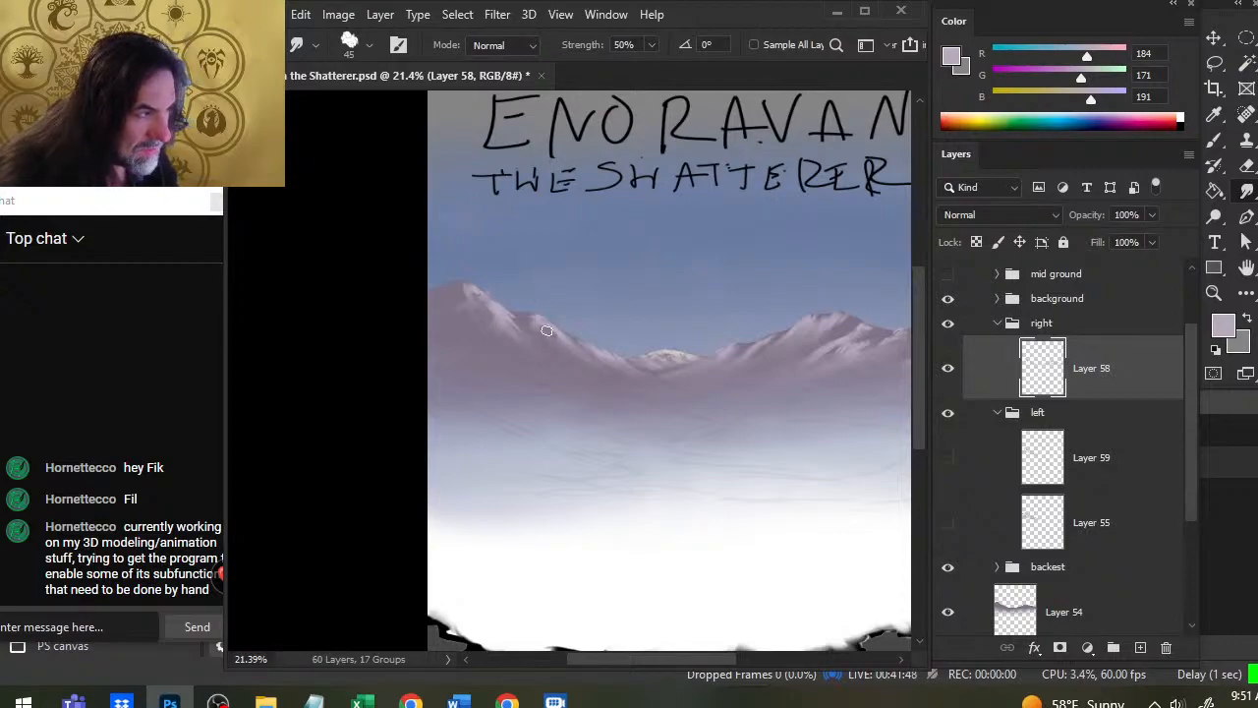
Step: Paint snow streaks below the left mountain's secondary peak and smudge them down the slope
key(b)
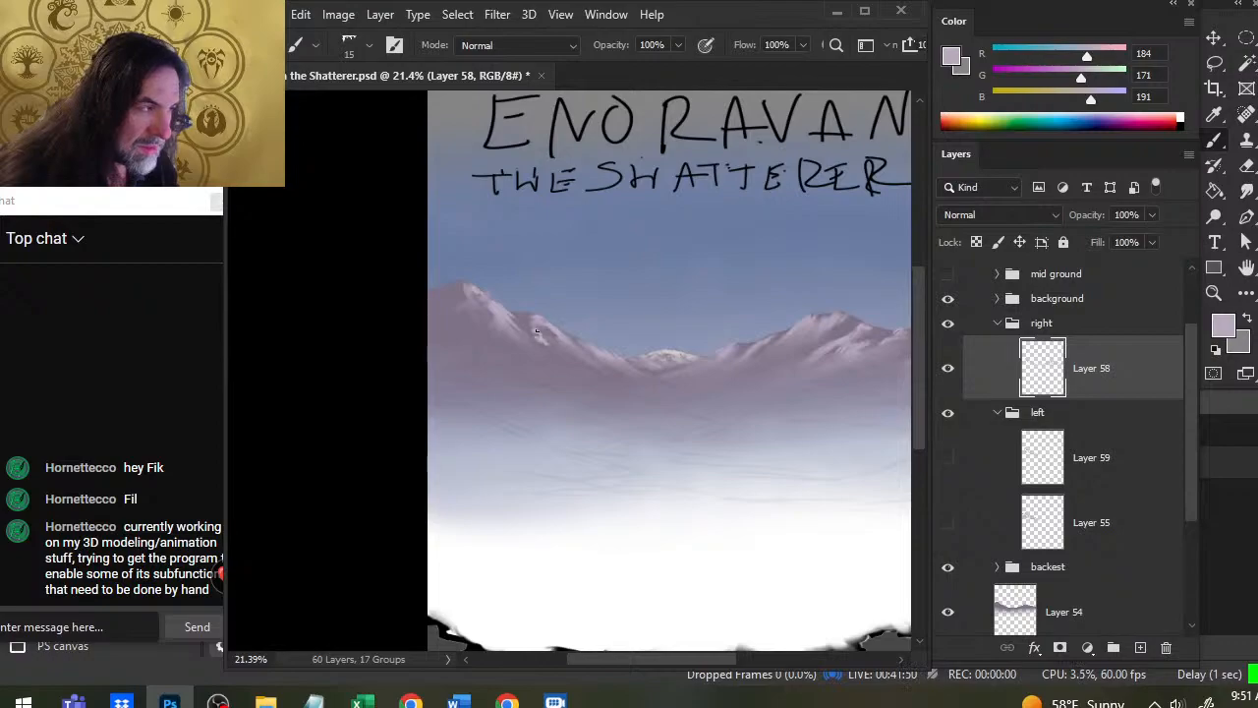
key(r)
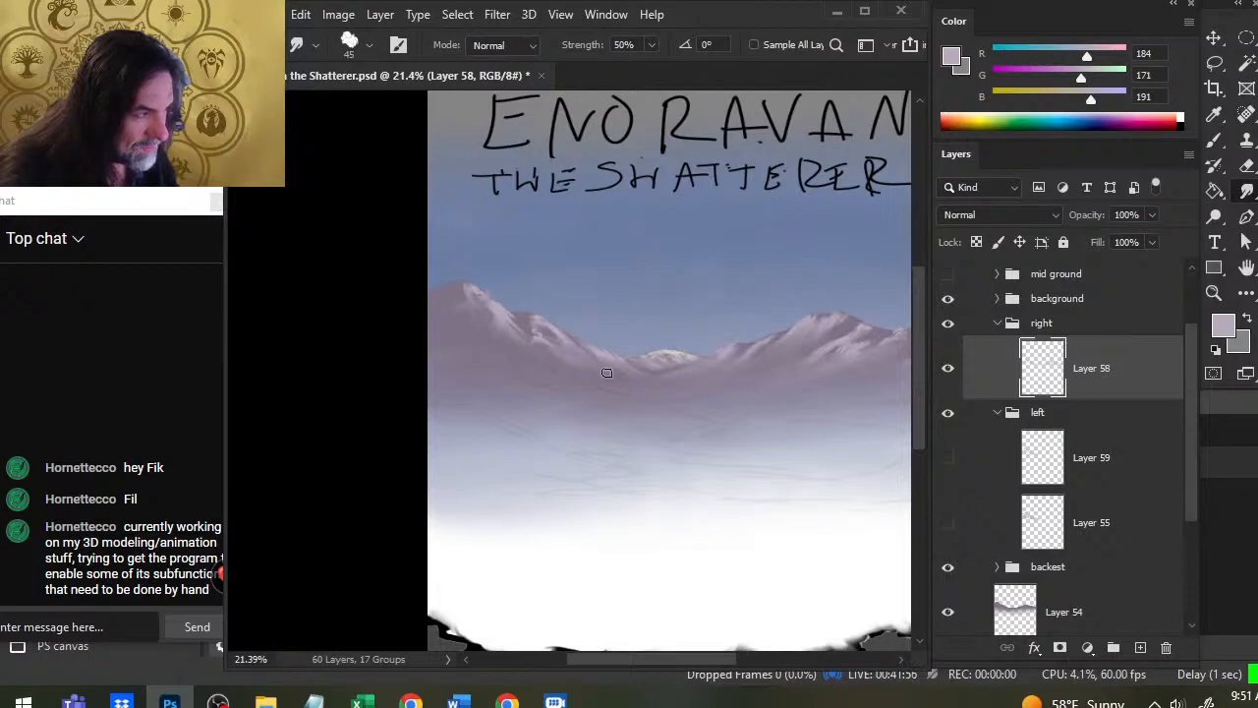
key(b)
key(r)
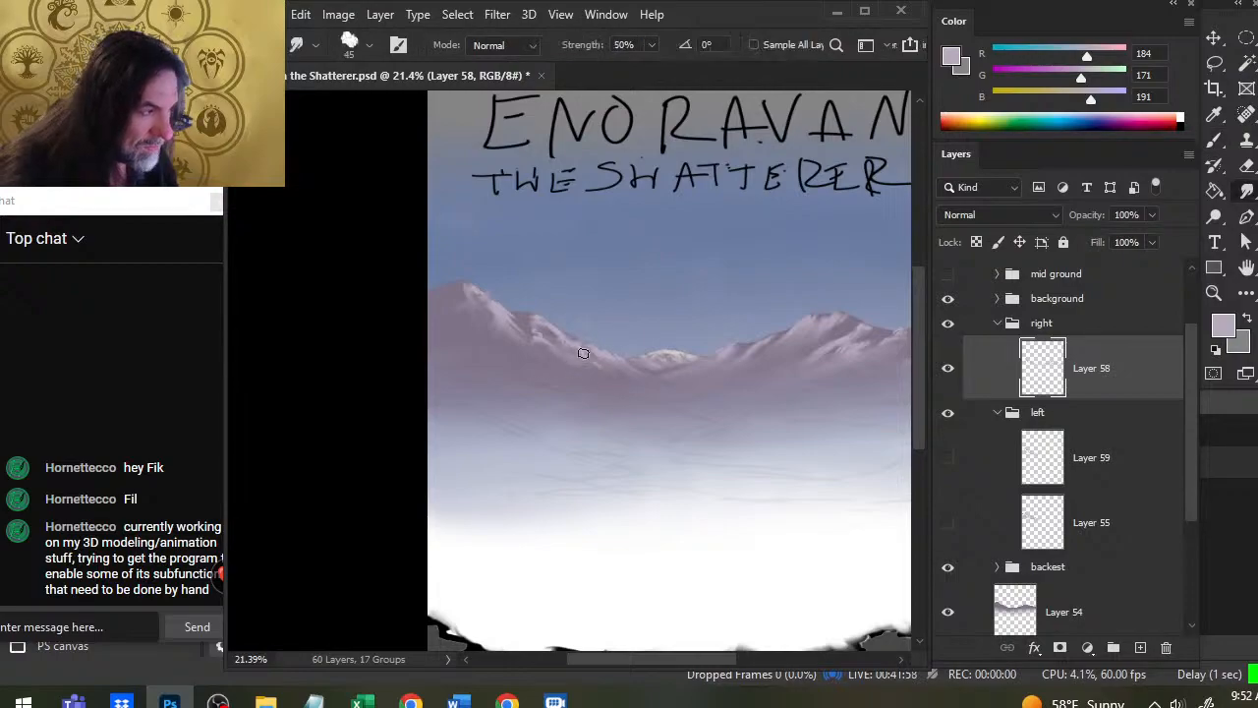
Step: Touch up the snow on the left mountain's lower ridge, trimming it with the 30 px Eraser and smudging the edges
key(b)
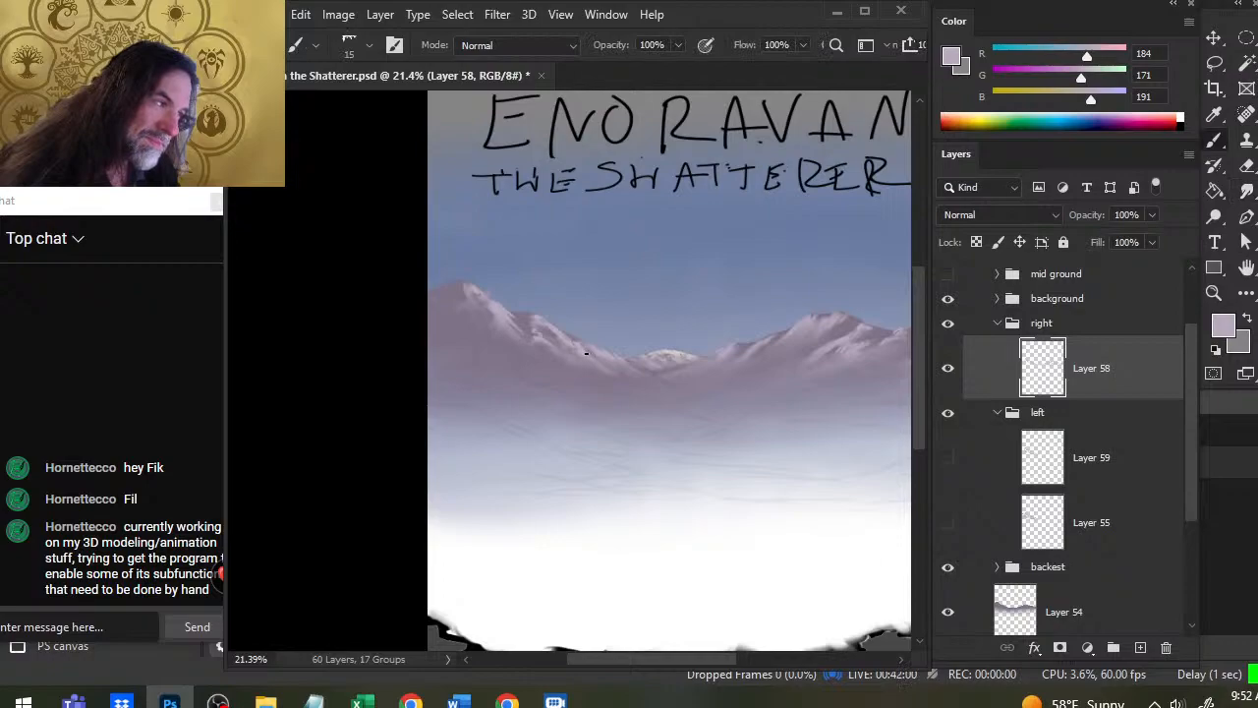
key(e)
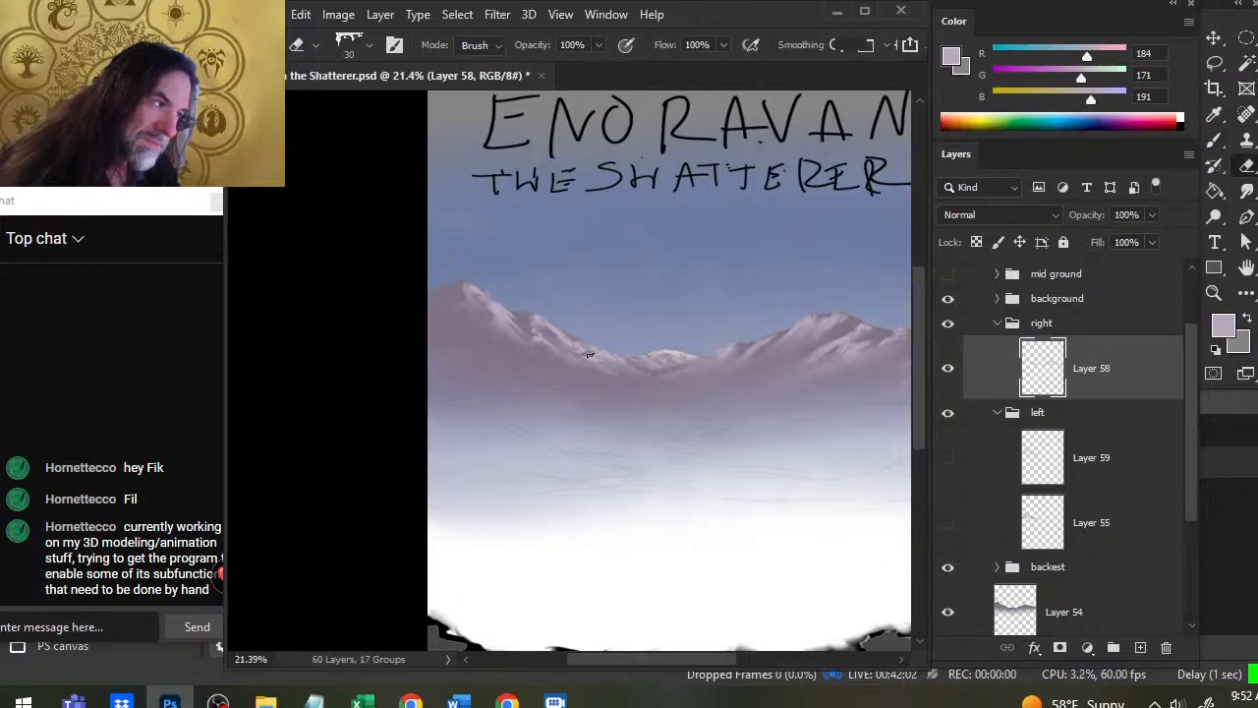
key(r)
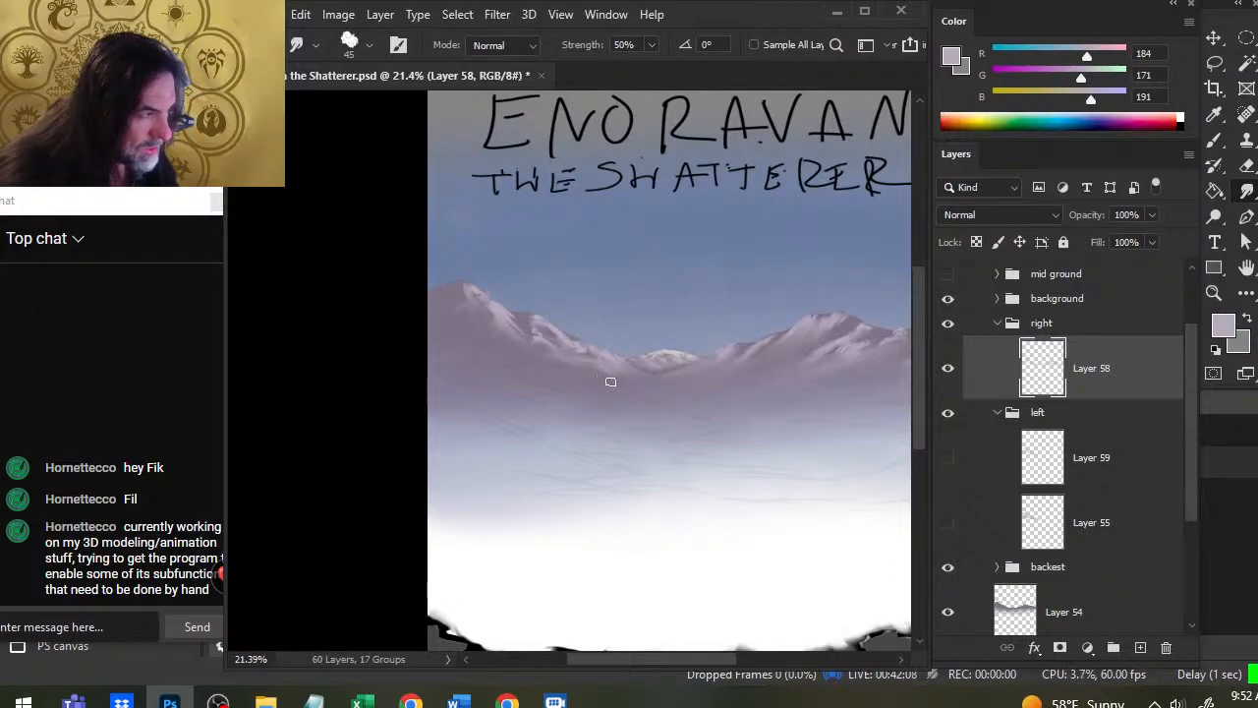
key(b)
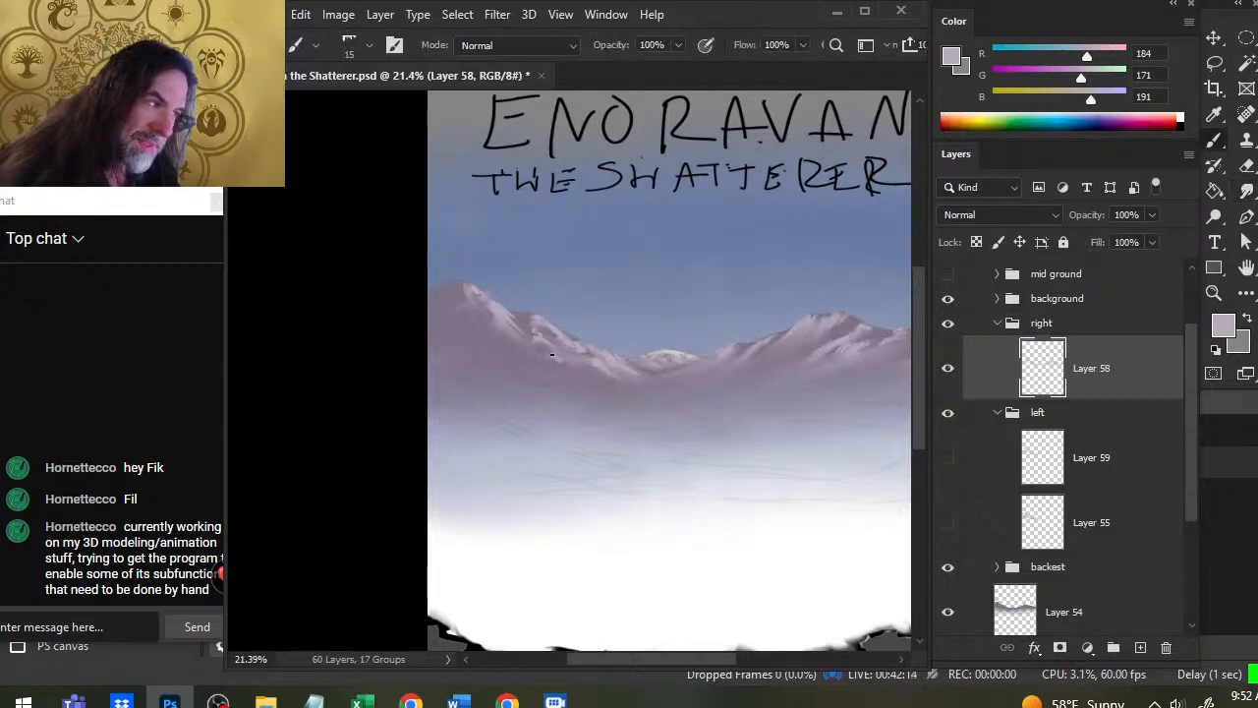
key(r)
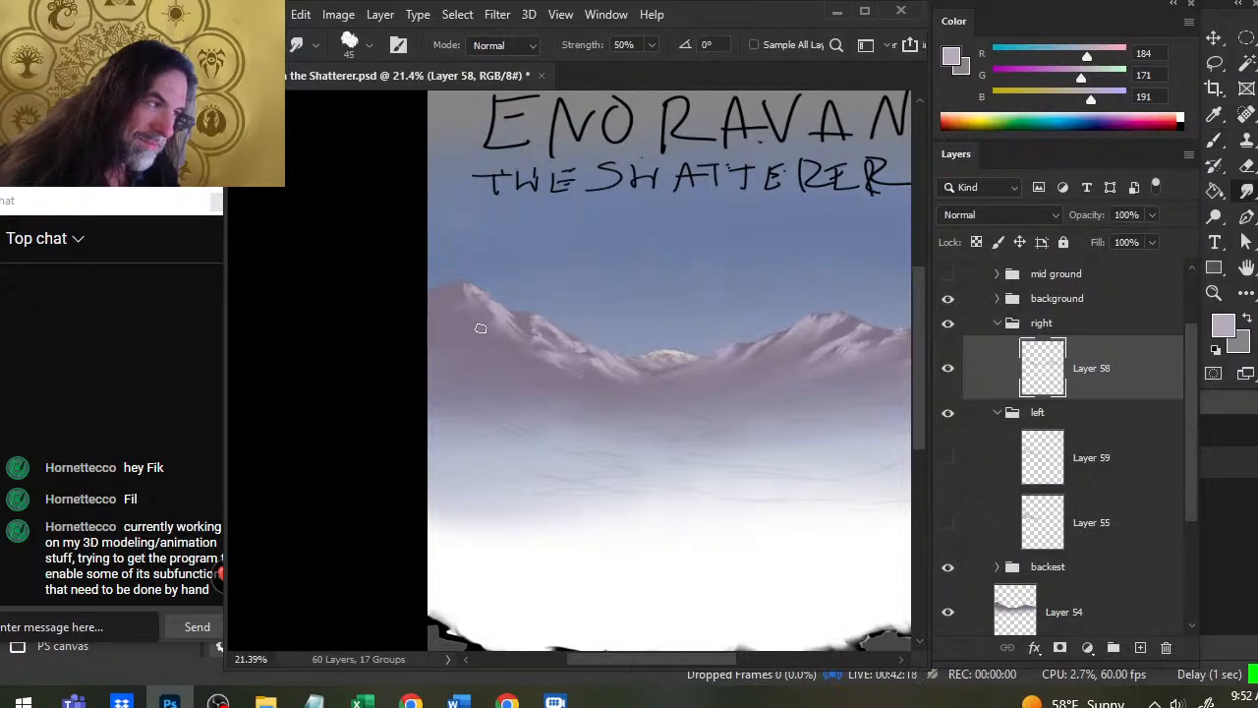
Step: Paint a diagonal snow streak below the left mountain's summit, add snow at the peak and smudge both
key(b)
mouse_move(462, 313)
mouse_down()
mouse_move(445, 293)
mouse_move(487, 332)
mouse_up()
key(r)
key(b)
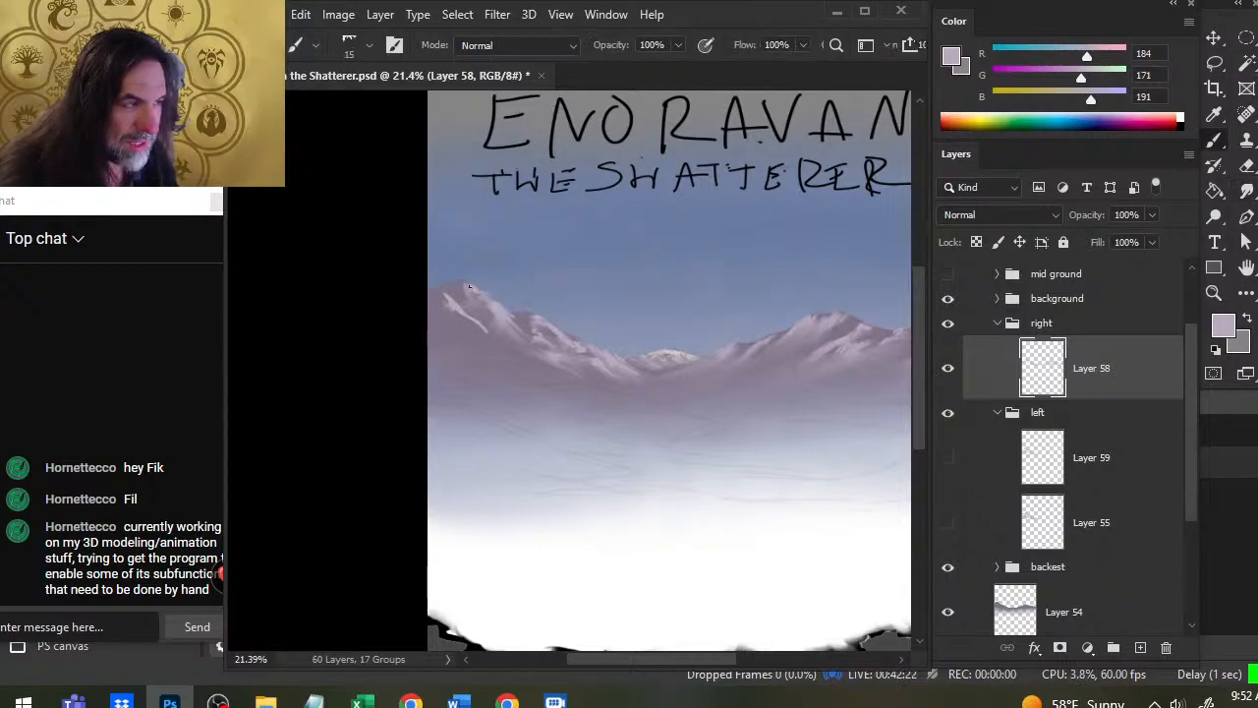
key(r)
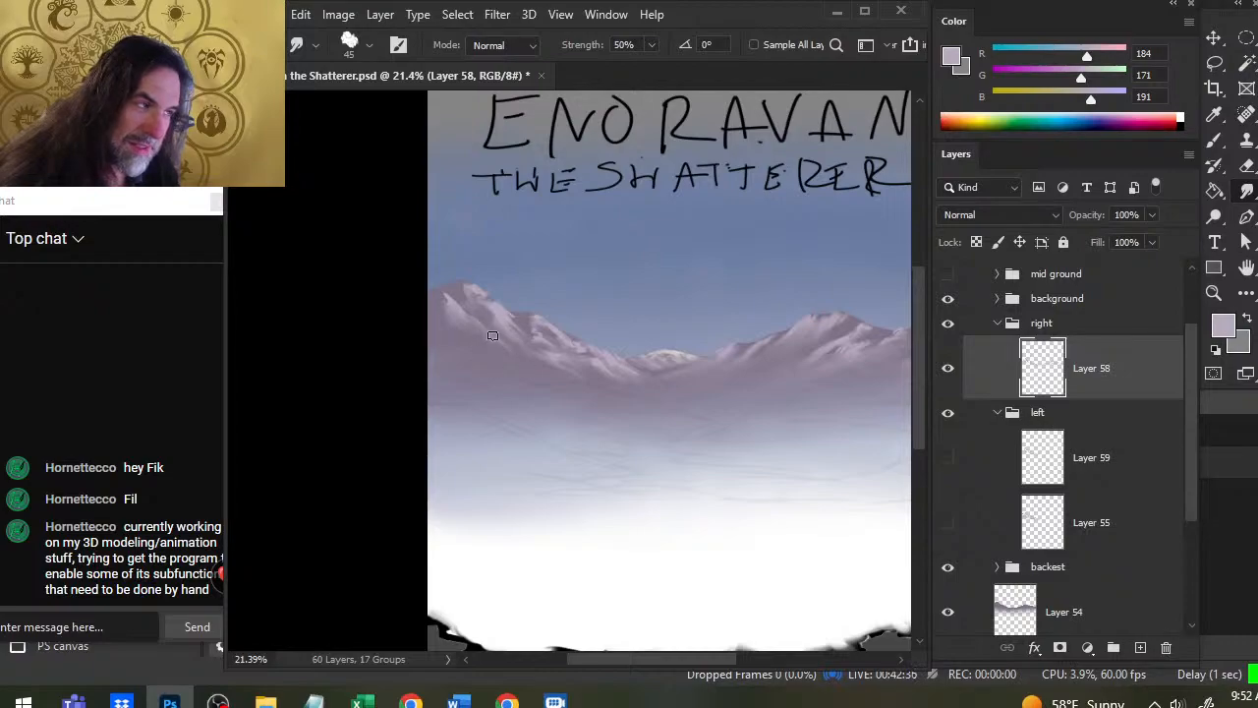
Step: Paint a snow streak down the left mountain's central slope, smudge it and trim the snow above with the 30 px Eraser
key(b)
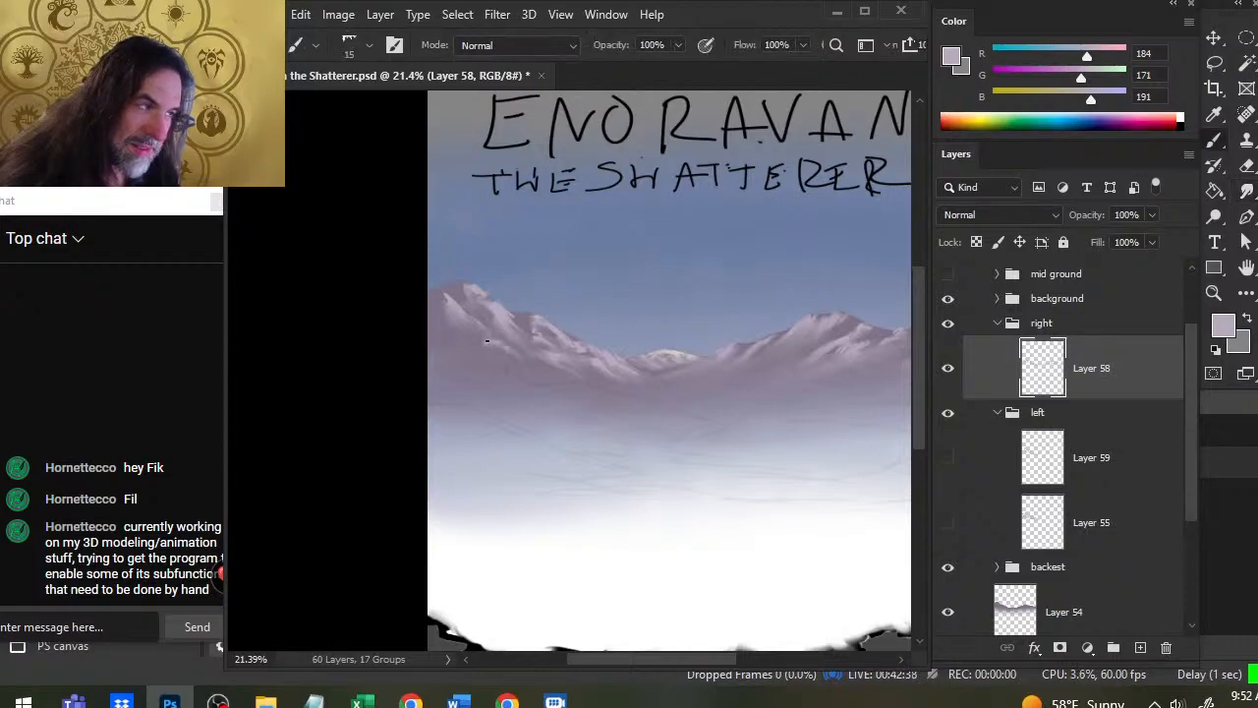
drag(486, 342, 522, 362)
key(r)
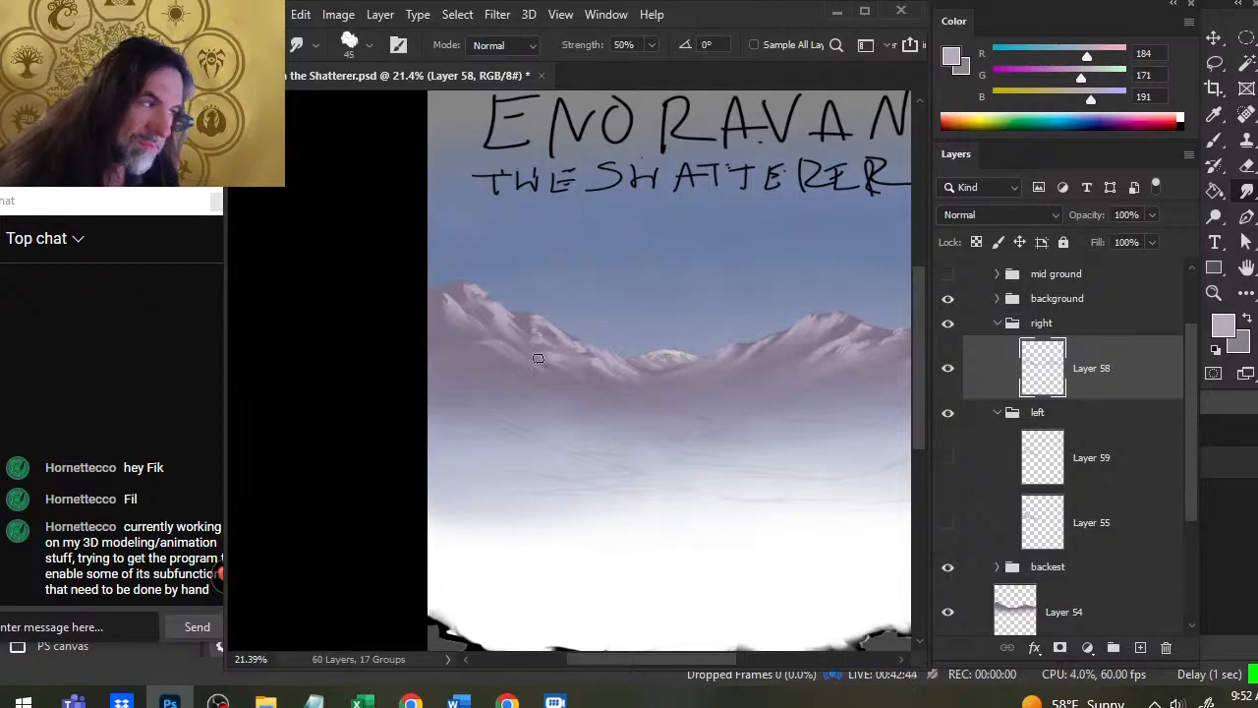
key(e)
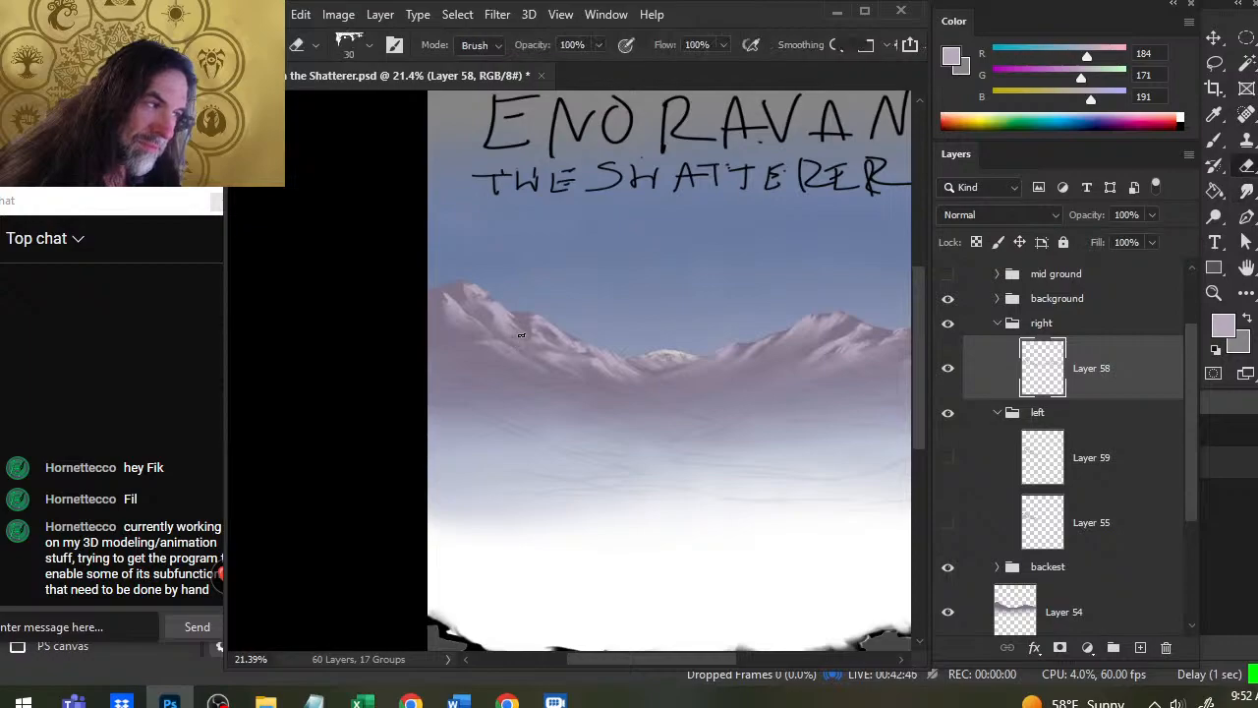
key(r)
Step: Build up snow on the left mountain's central and lower slopes, alternating 15 px brush strokes with 45 px smudging
key(b)
key(r)
key(b)
key(r)
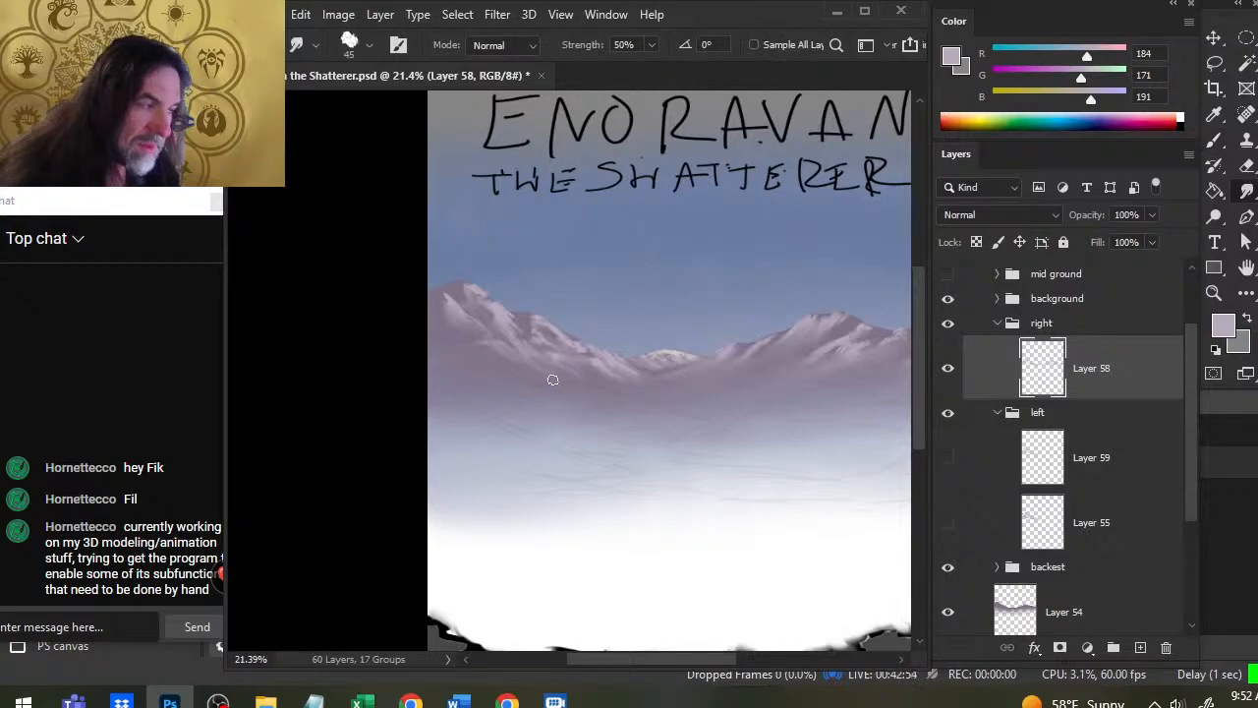
key(b)
key(r)
key(b)
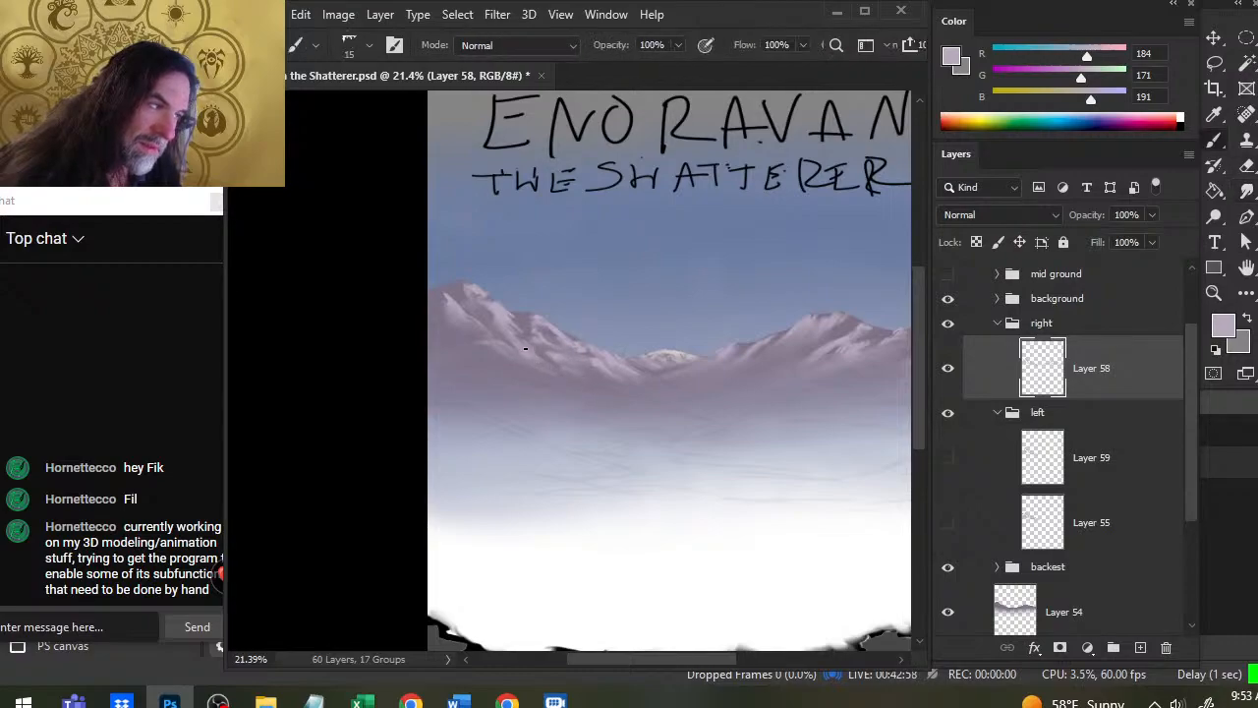
key(r)
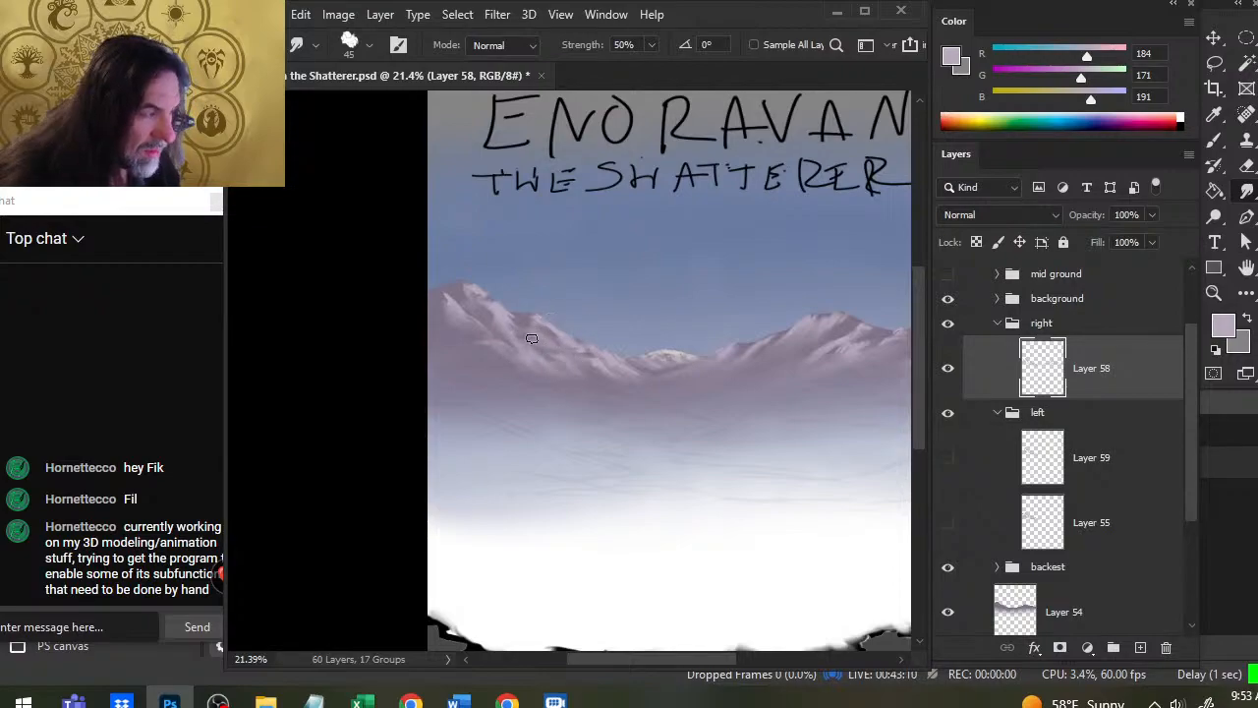
Step: Touch up and smudge the left mountain's snow, fading its lower part with a 100 px Eraser at 20% opacity
key(b)
key(r)
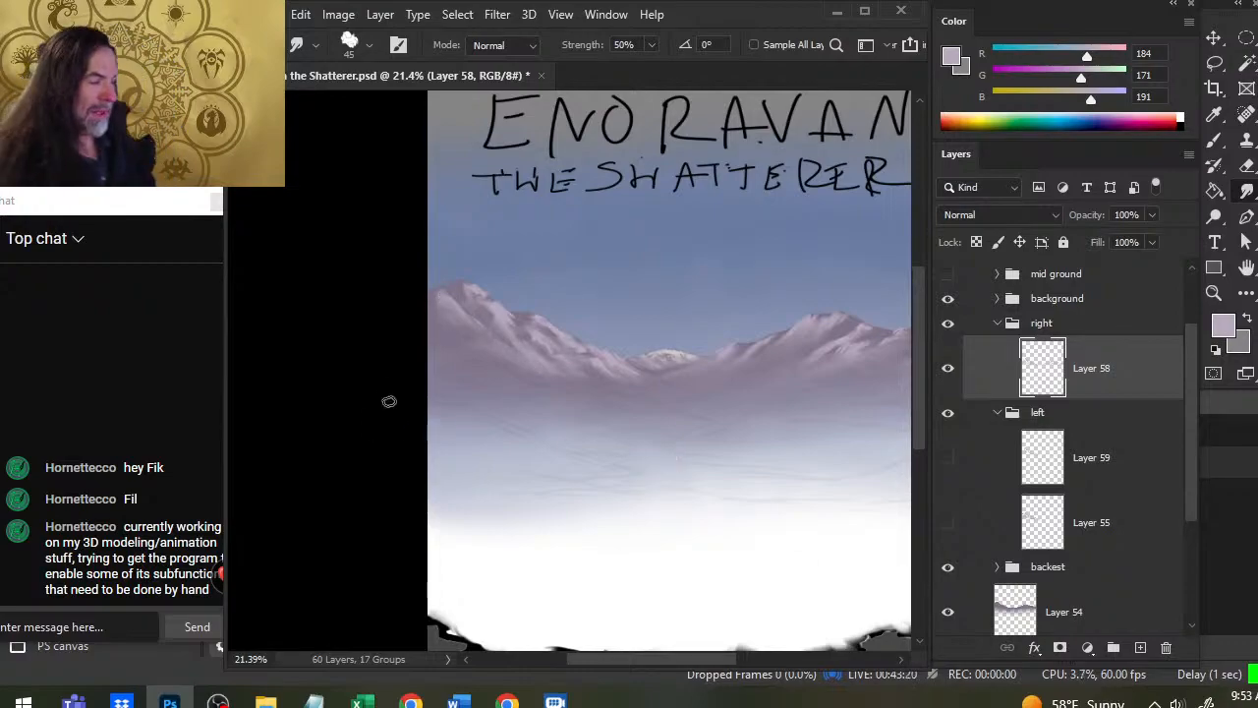
key(e)
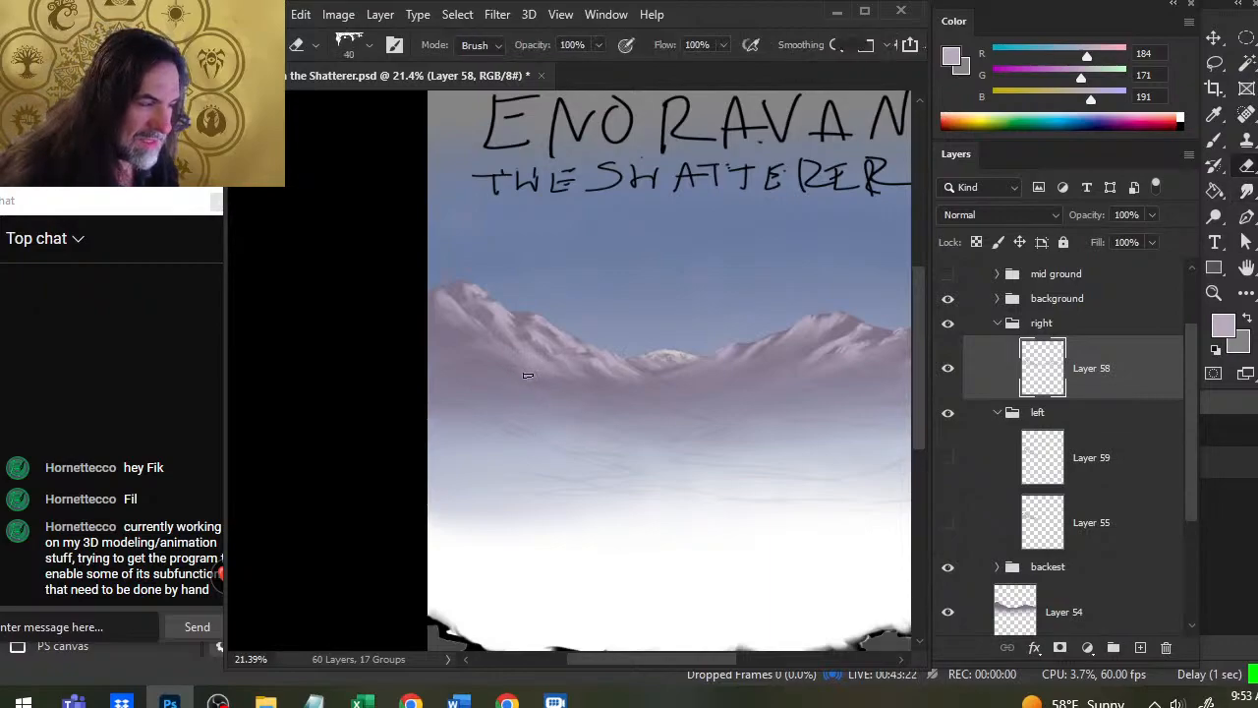
key(bracketright)
key(bracketright)
key(bracketright)
key(bracketright)
key(bracketright)
key(2)
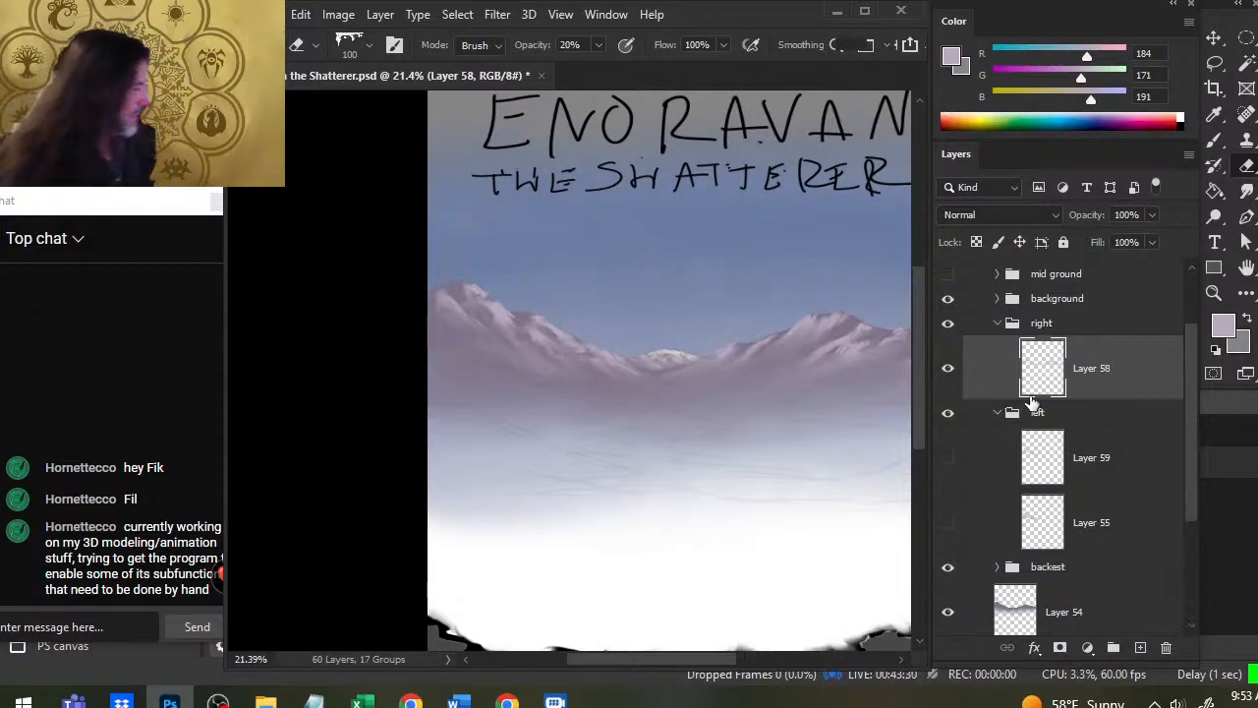
Step: Move the left mountain's snow from Layer 58 to its own layer in the "left" group, in place, and add an empty layer above it
click(948, 369)
click(948, 369)
key(l)
mouse_move(428, 202)
mouse_down()
mouse_move(591, 230)
mouse_move(649, 444)
mouse_move(665, 388)
mouse_move(433, 285)
mouse_up()
key(Delete)
key(ctrl+d)
click(1146, 468)
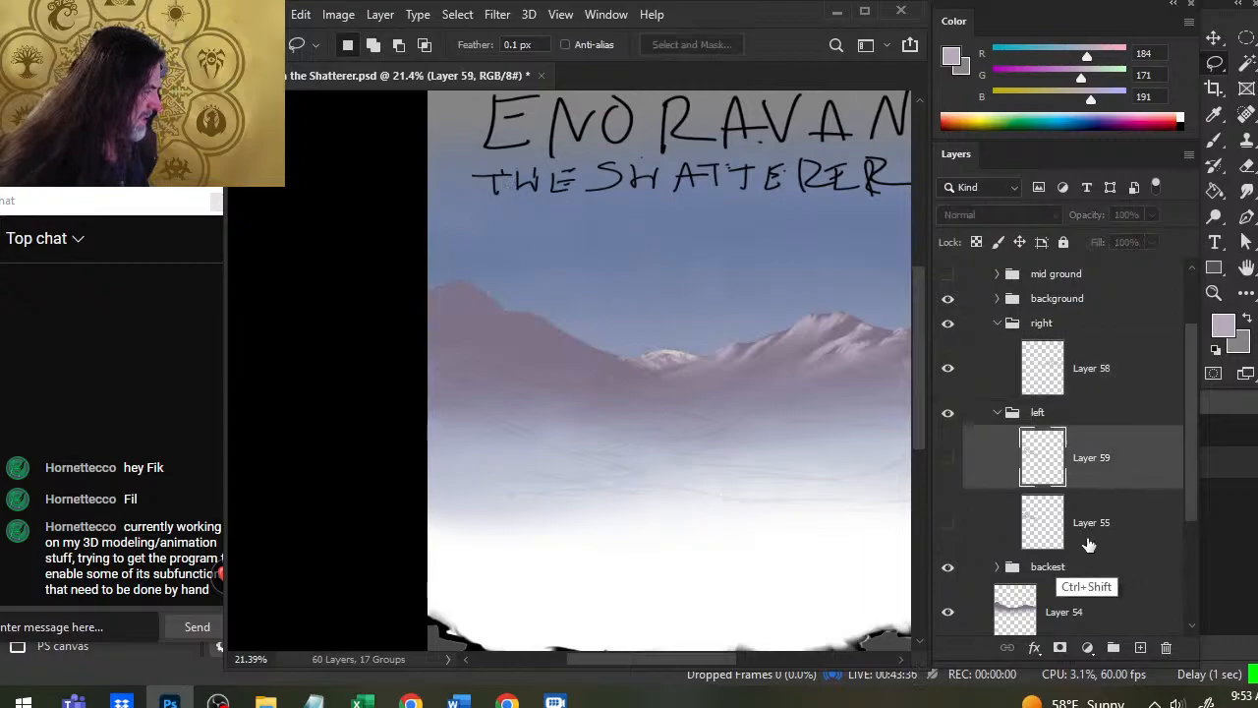
key(ctrl+shift+v)
click(1140, 648)
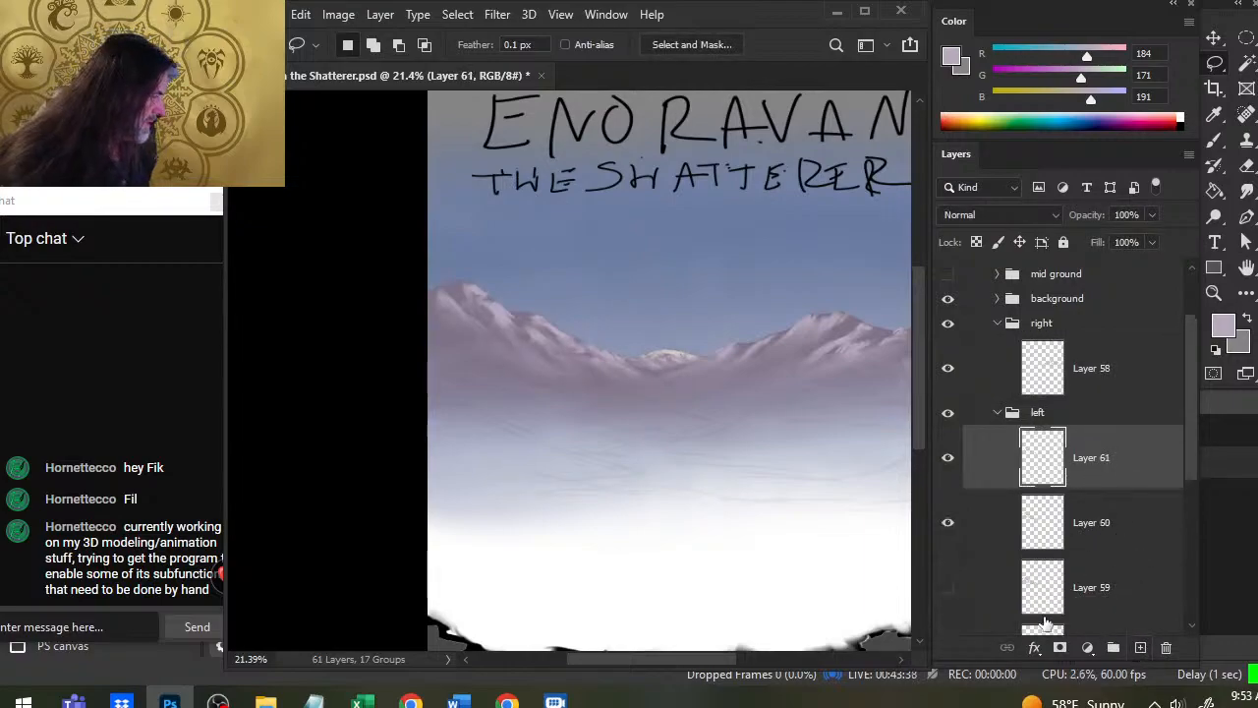
Step: Paint fine snow streaks down the left mountain's upper slopes with the 15 px brush and smudge them at 45 px
key(b)
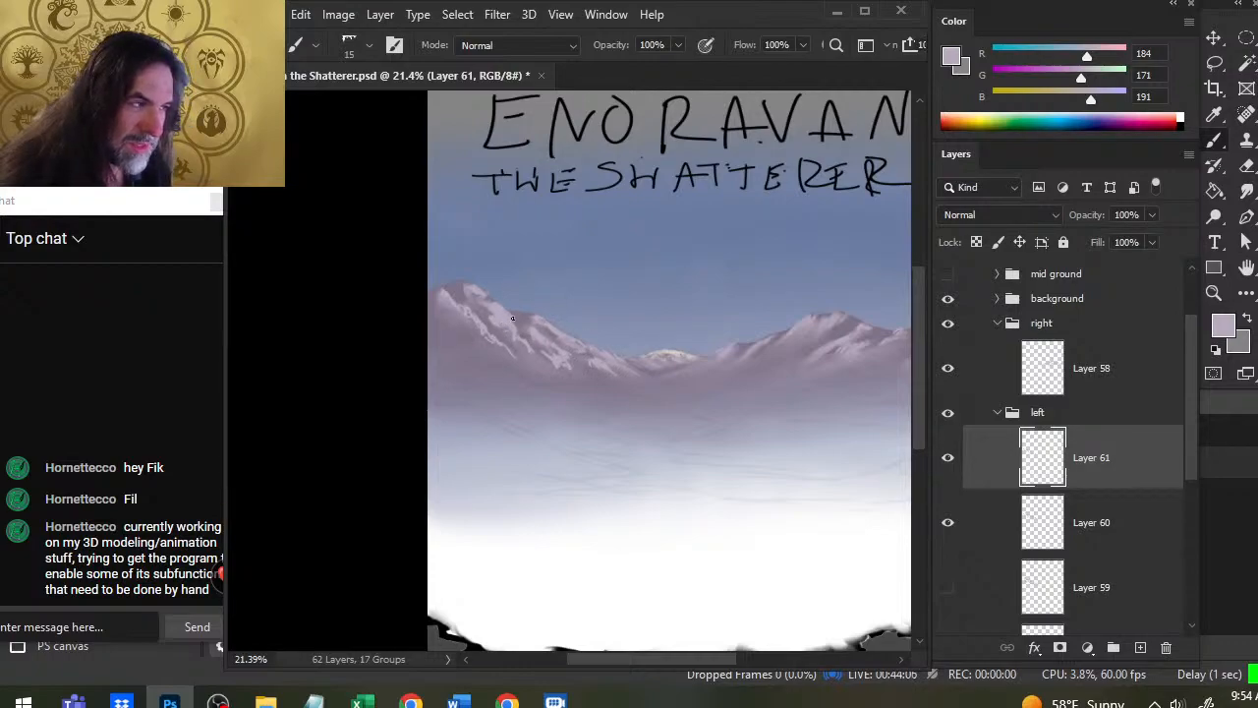
key(r)
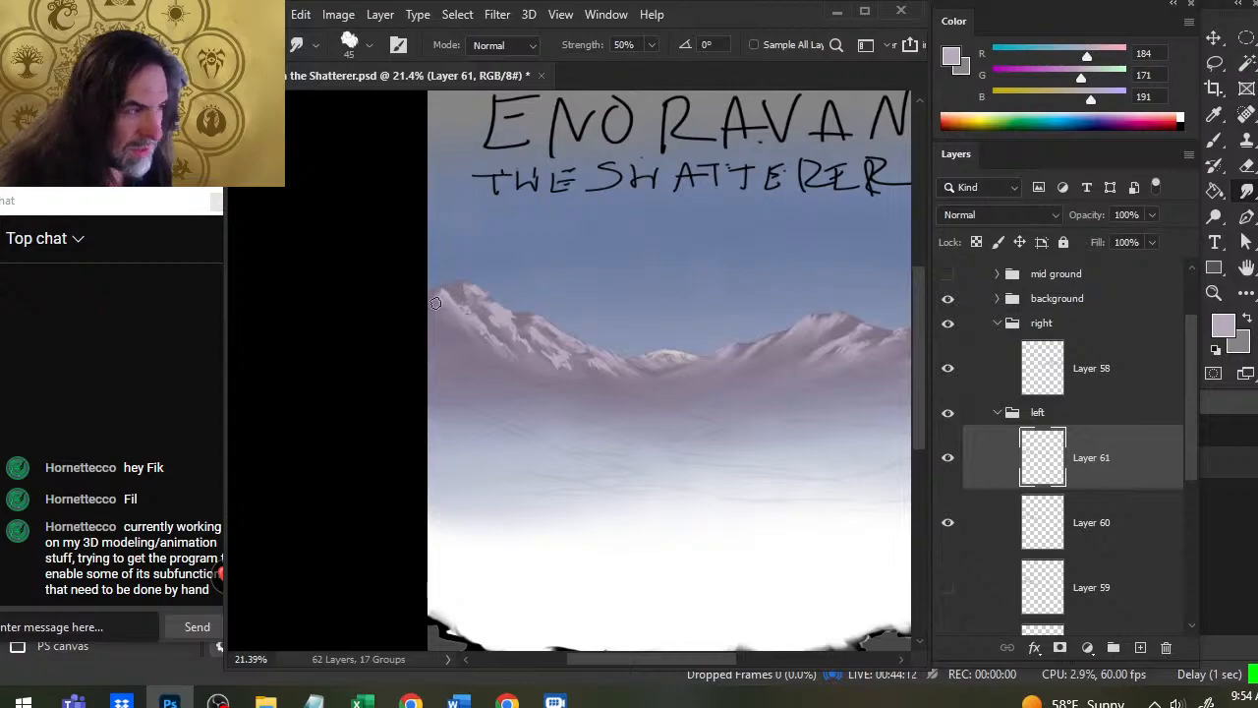
key(b)
drag(439, 299, 471, 347)
Step: Enlarge the brush to 30 px and build up snow on the left mountain's far-left slope, smudging it at 45 px
key(bracketright)
key(bracketright)
key(bracketright)
key(r)
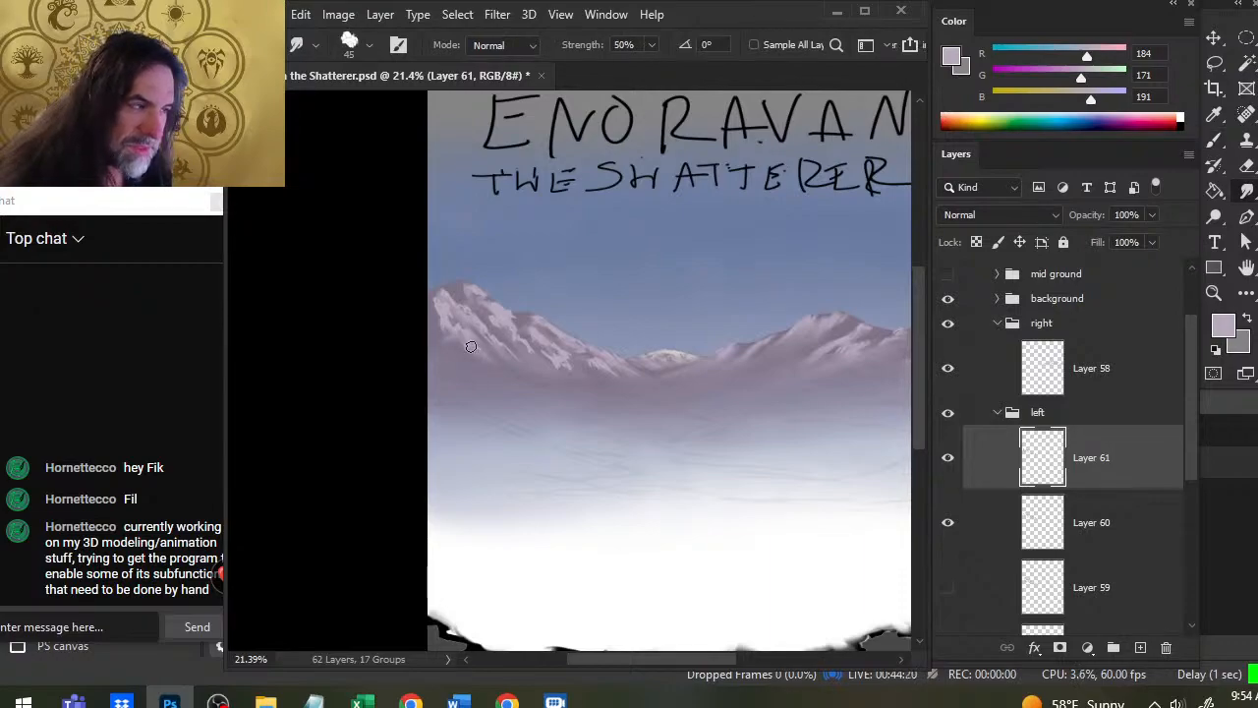
key(b)
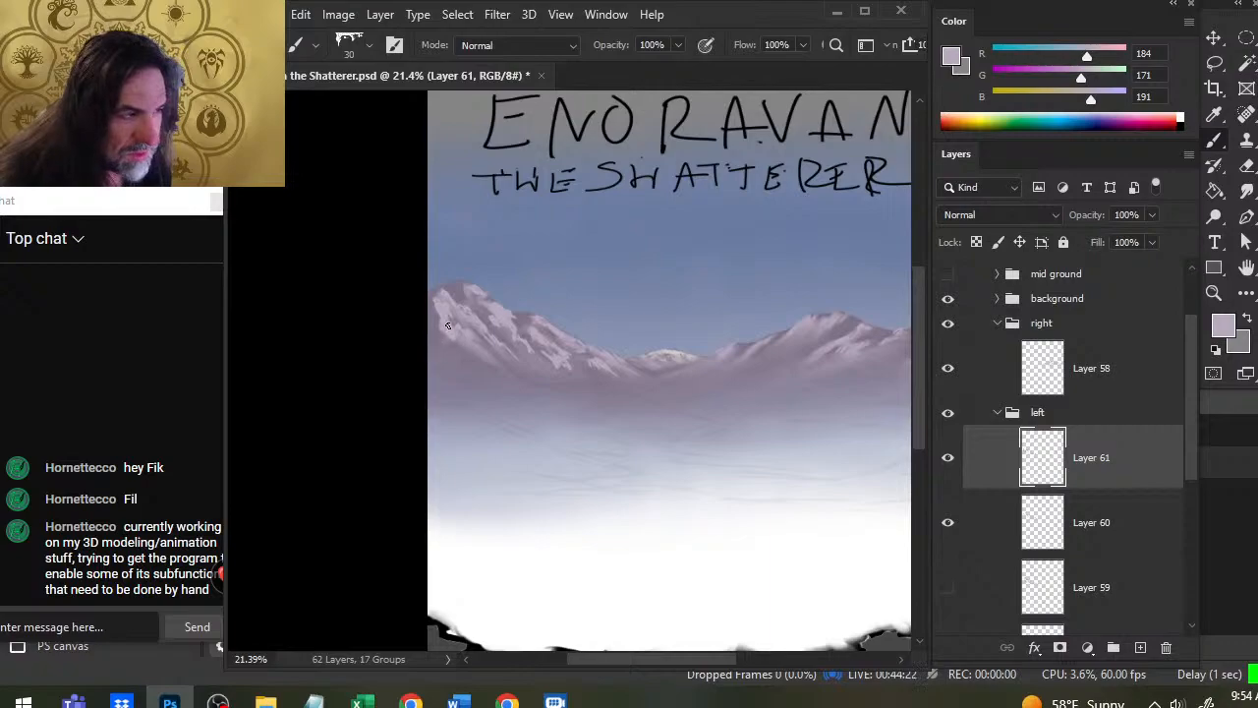
key(r)
drag(451, 334, 467, 354)
key(b)
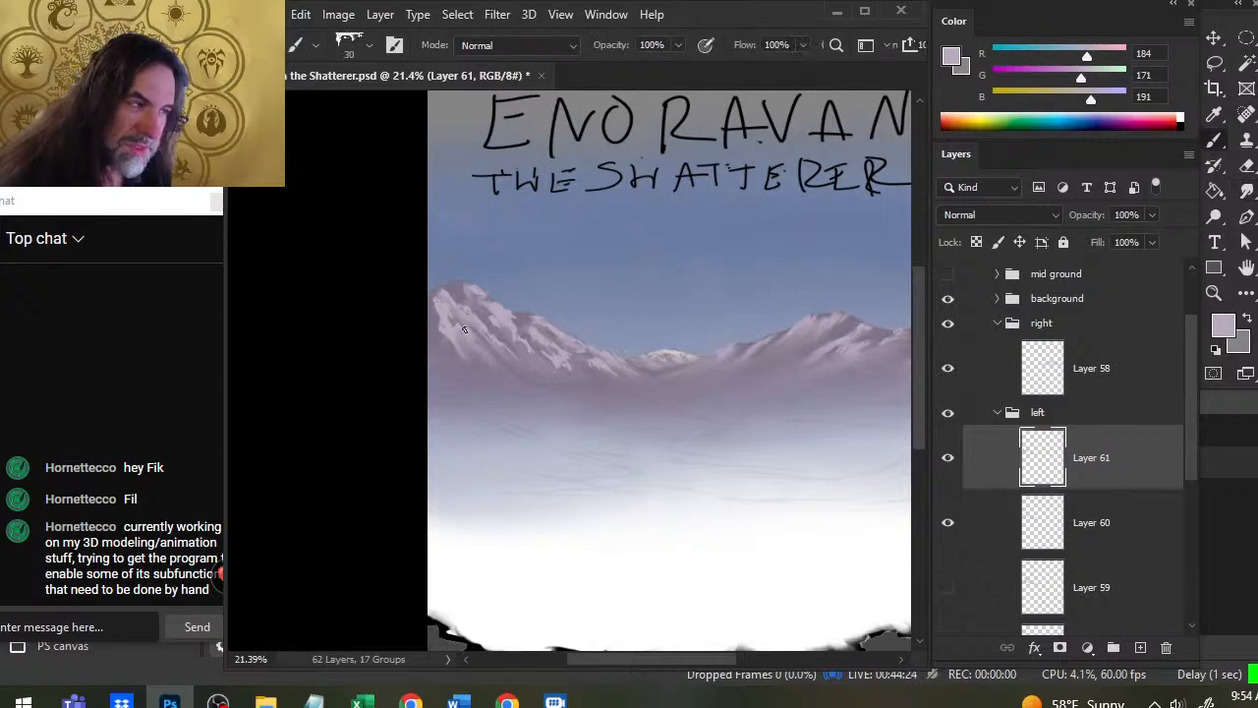
key(r)
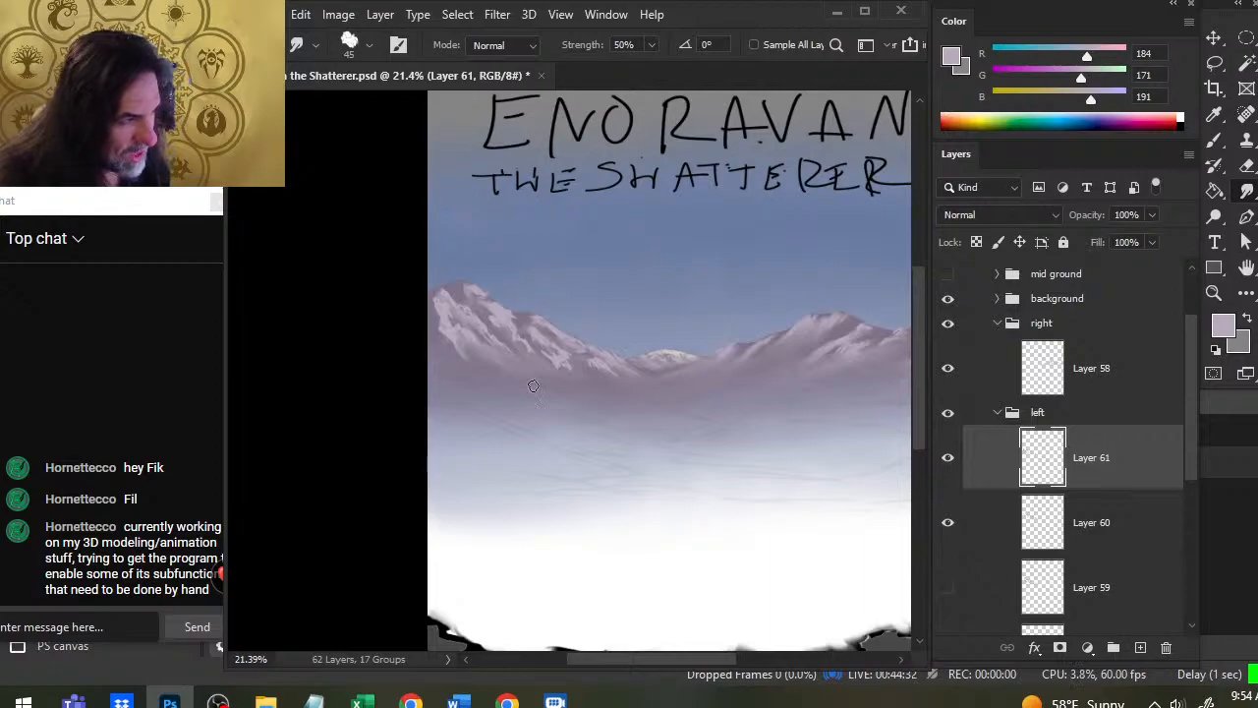
Step: Extend the snow down the left mountain's lower slope, alternating 30 px brush strokes with 45 px smudging
key(b)
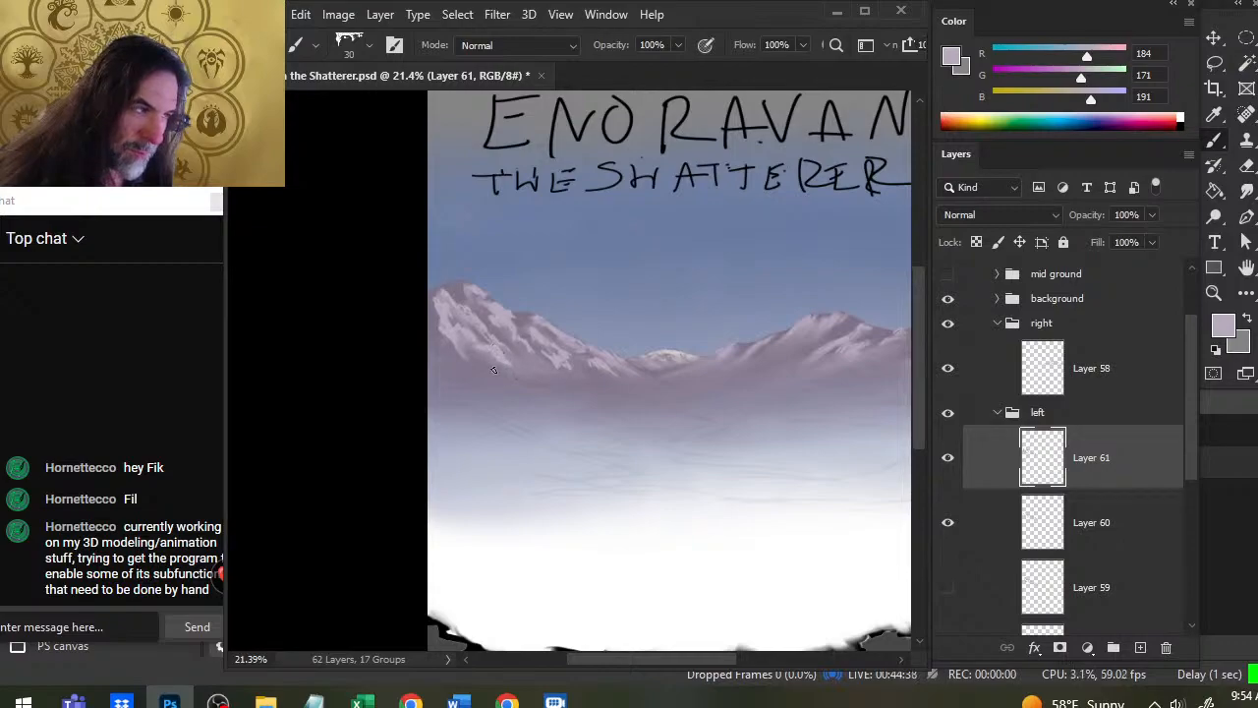
key(r)
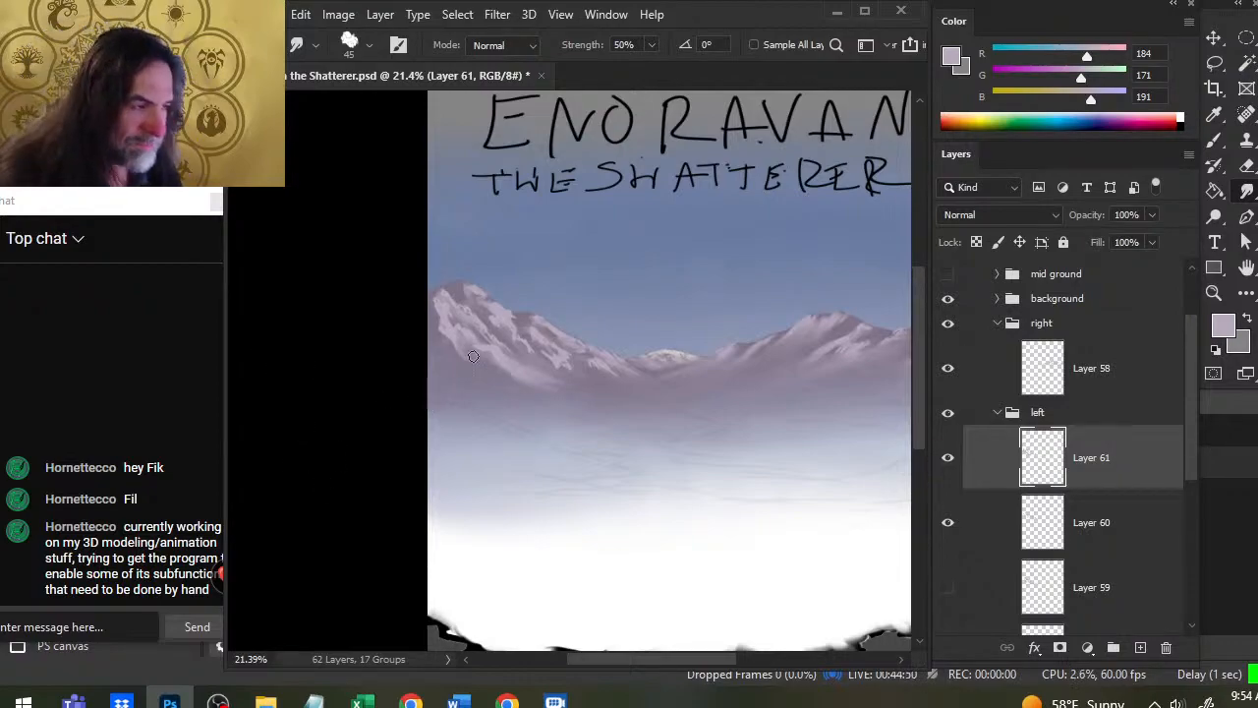
key(b)
key(r)
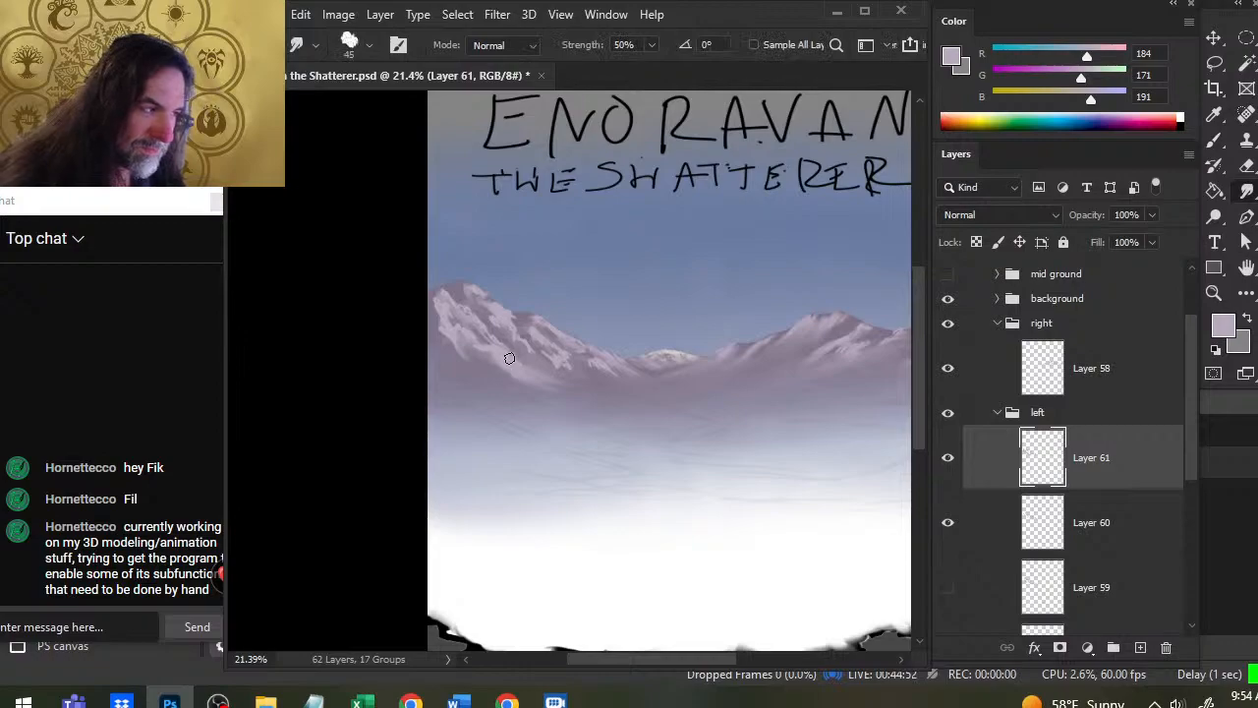
key(b)
Step: Reduce the Smudge tool to 30 px and refine the painted snow along the left mountain's descending right ridge
key(r)
key(bracketleft)
key(bracketleft)
key(bracketleft)
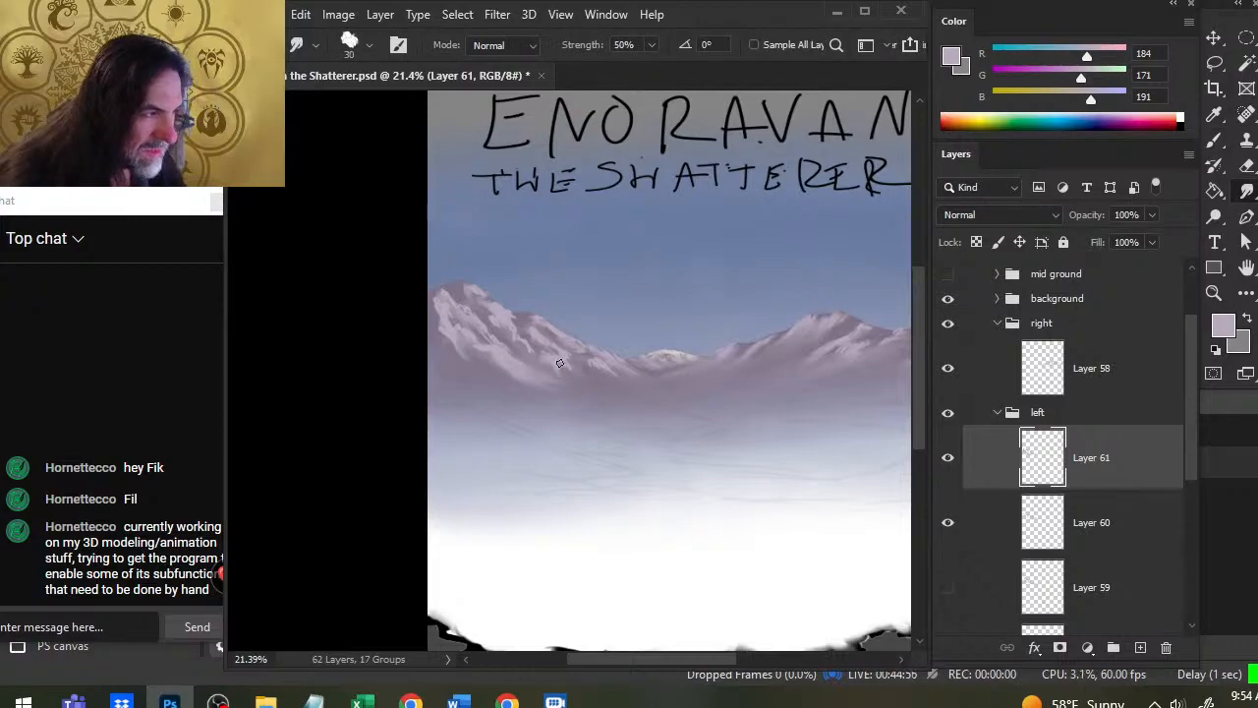
key(b)
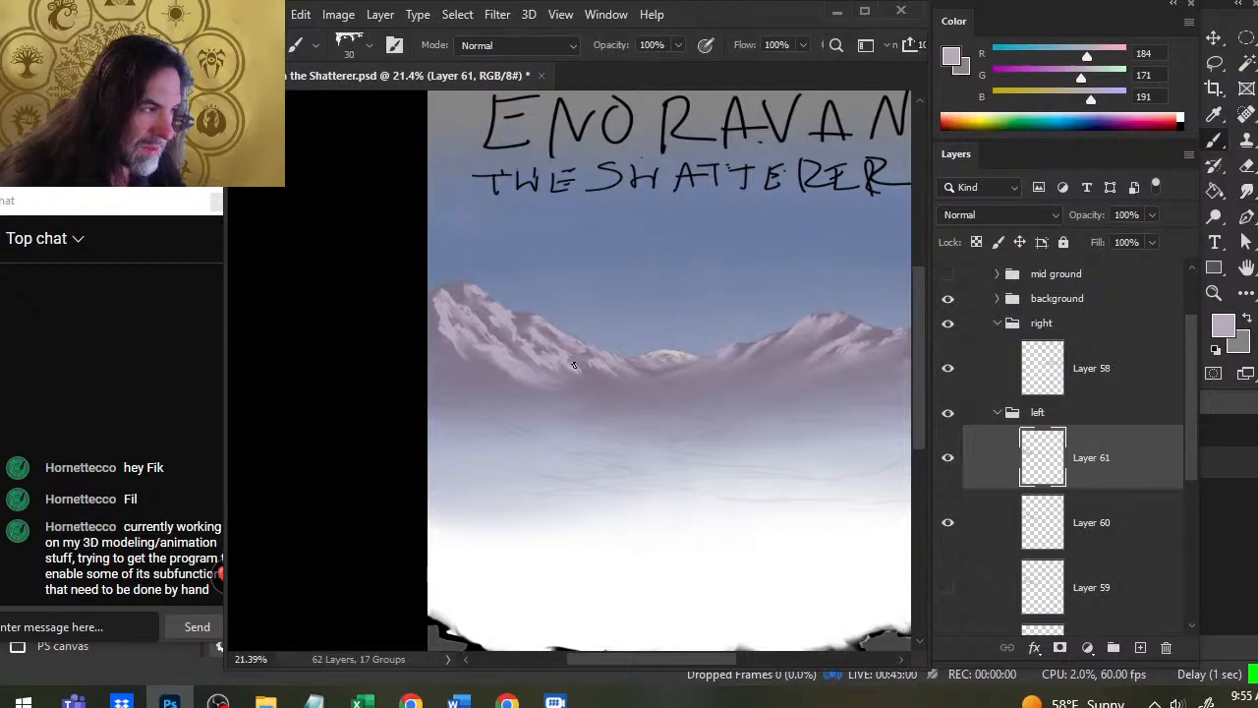
key(s)
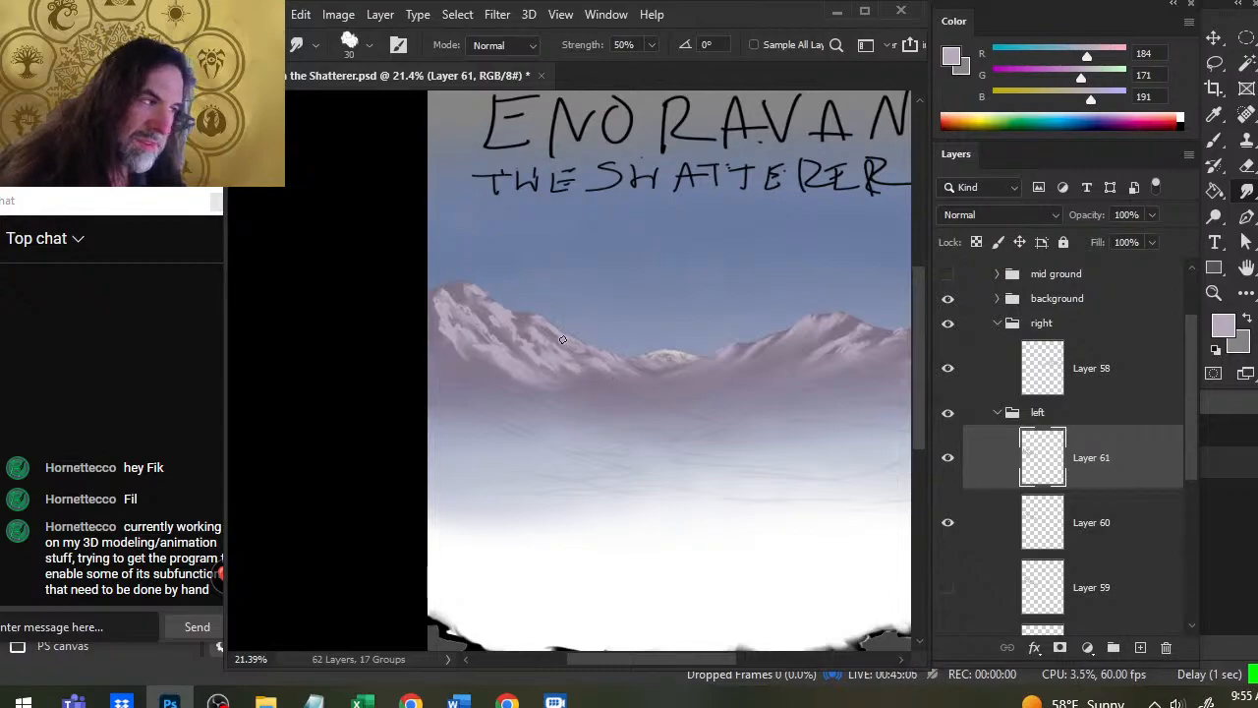
key(b)
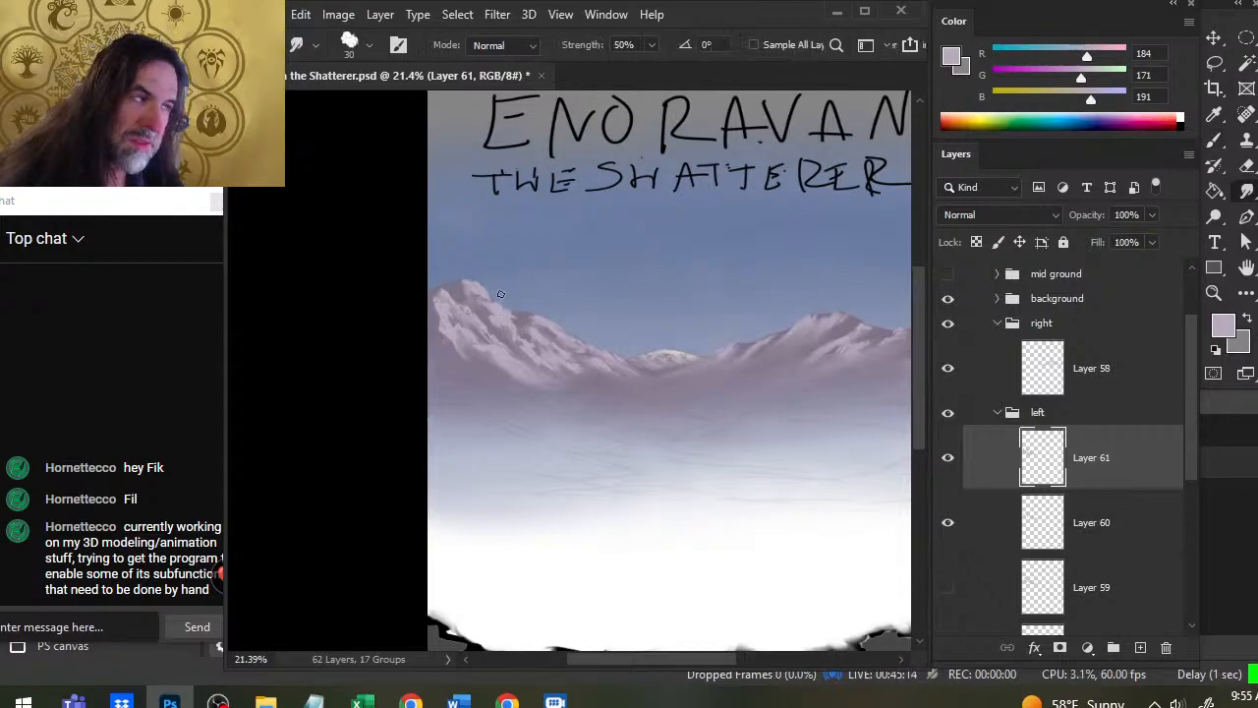
Step: Trim the snow around the left mountain's summit with the Eraser at 100% opacity, then repaint and smudge the streak at its left edge
key(e)
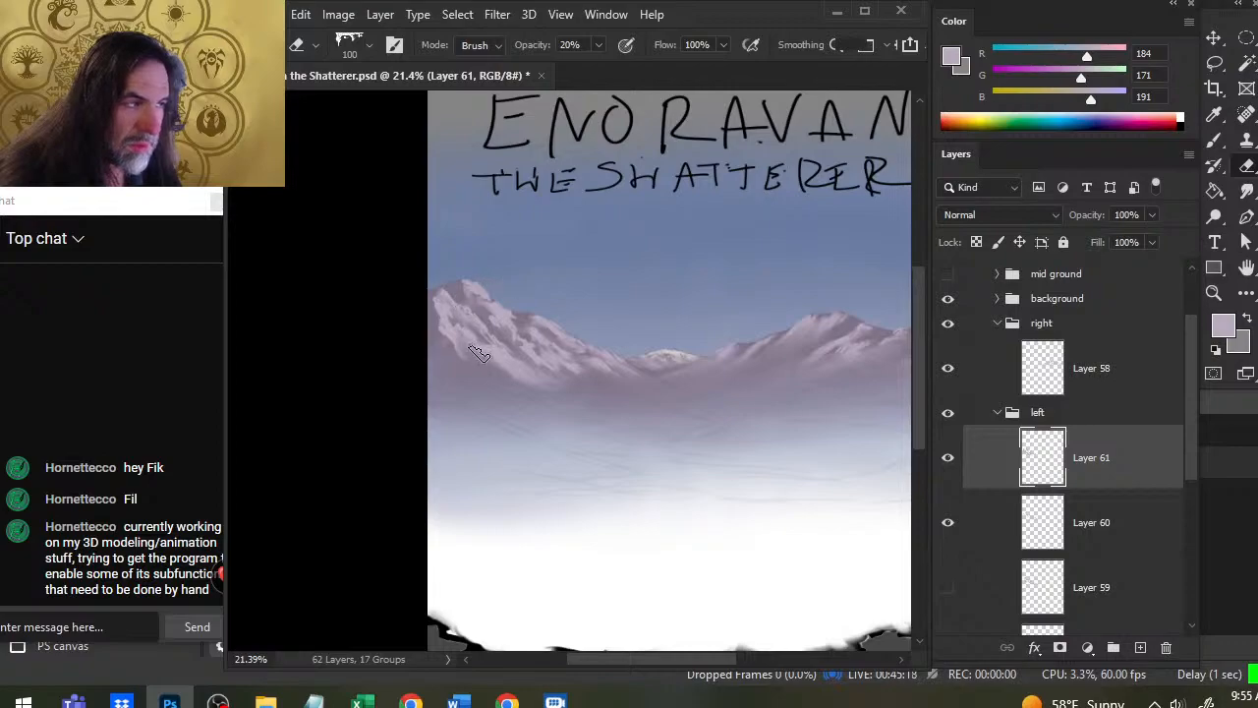
key(0)
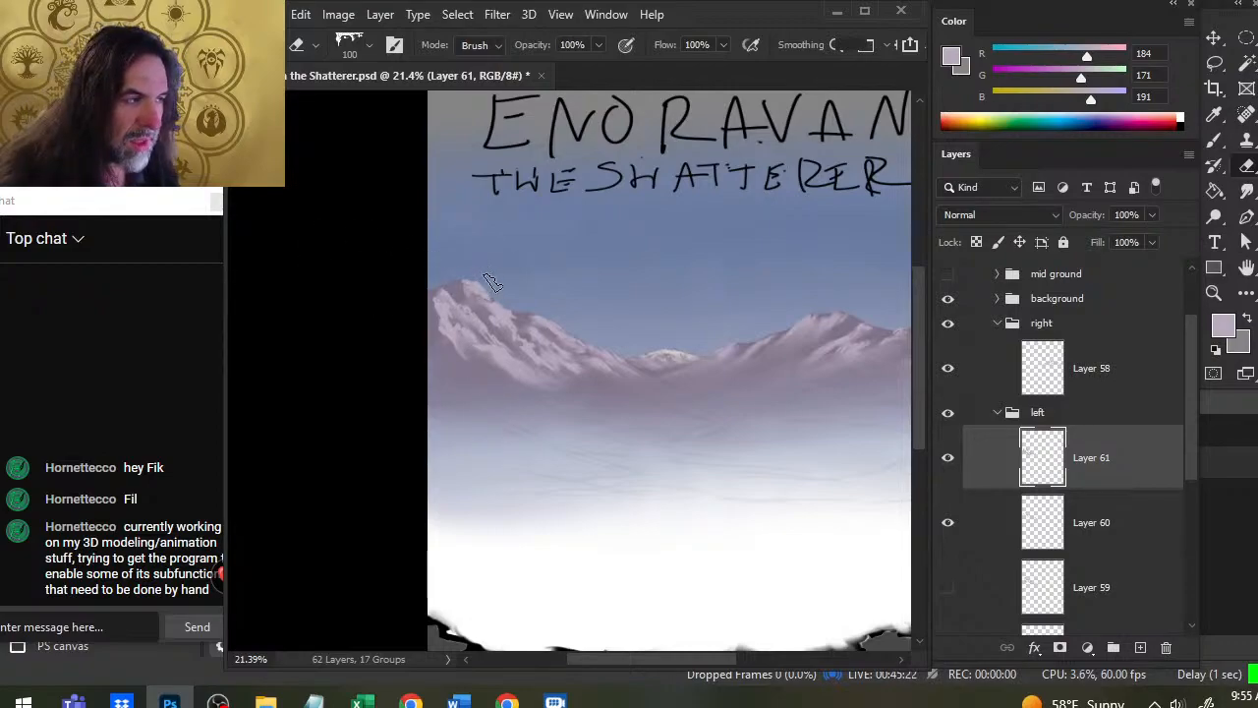
key(b)
key(e)
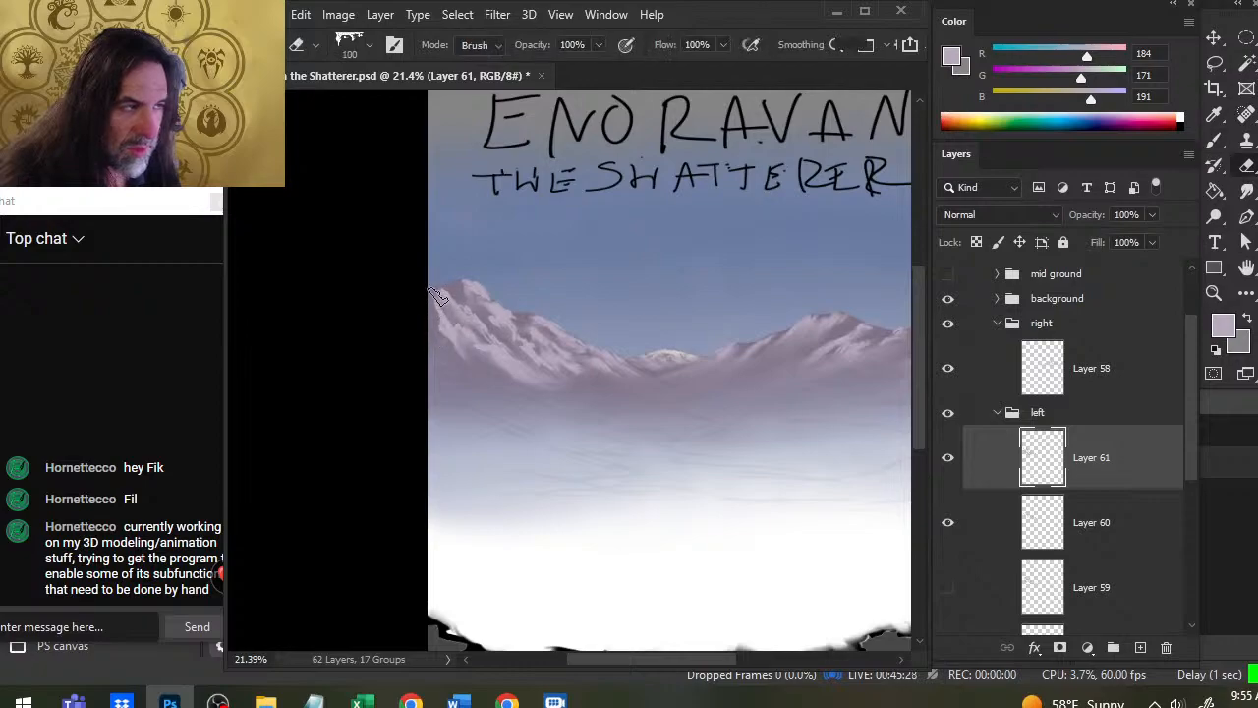
key(b)
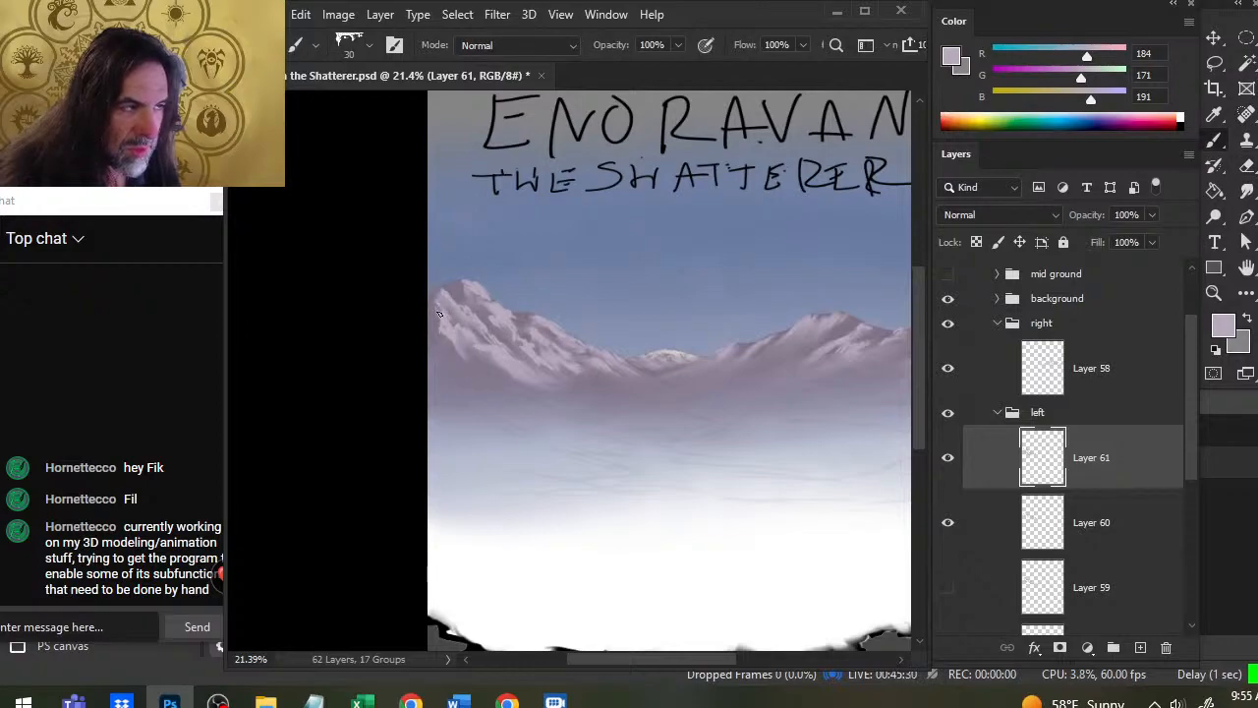
drag(436, 308, 456, 352)
key(r)
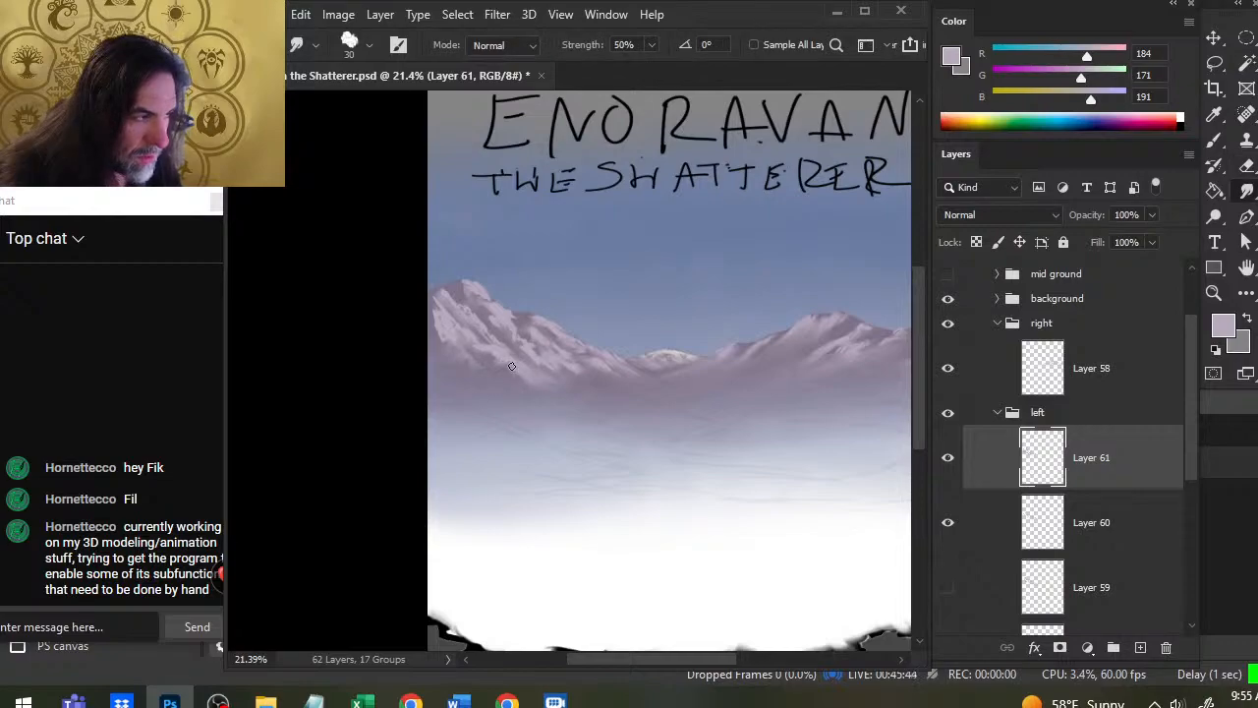
Step: Add snow patches to the left mountain's lower central slope, trimming with the Eraser reduced to 50 px and smudging at 30 px
key(e)
key(bracketleft)
key(bracketleft)
key(b)
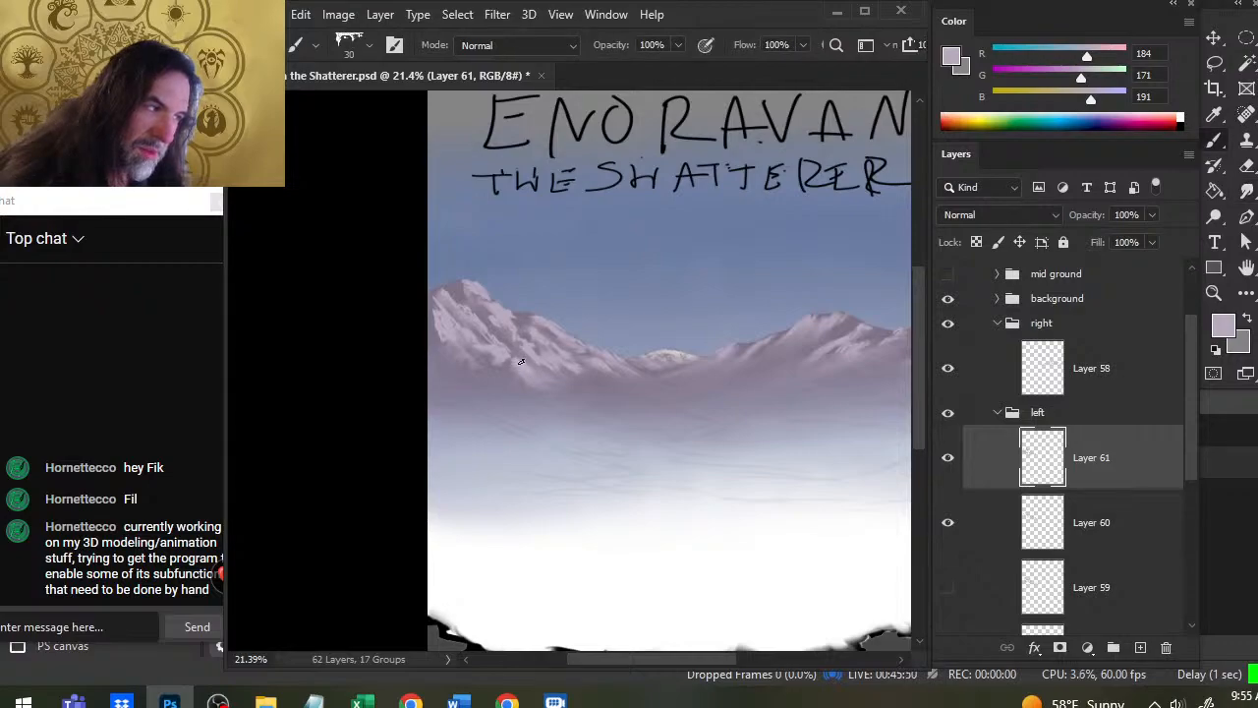
key(r)
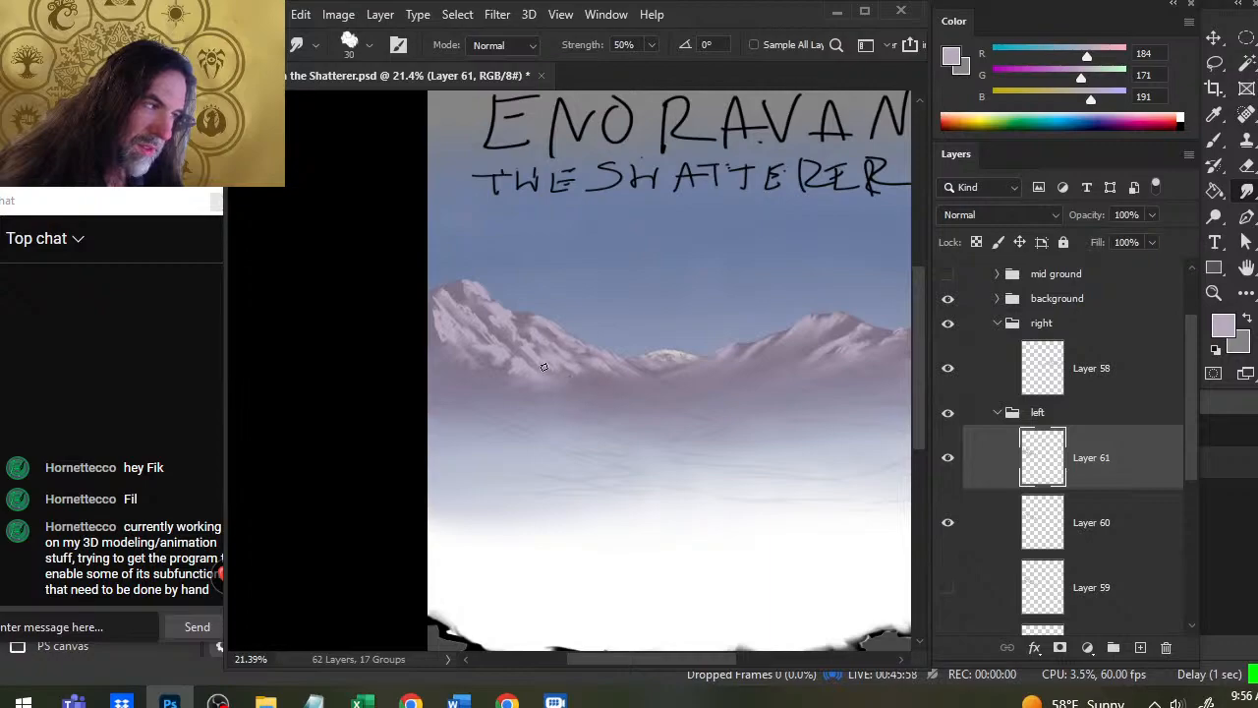
key(e)
key(bracketleft)
key(r)
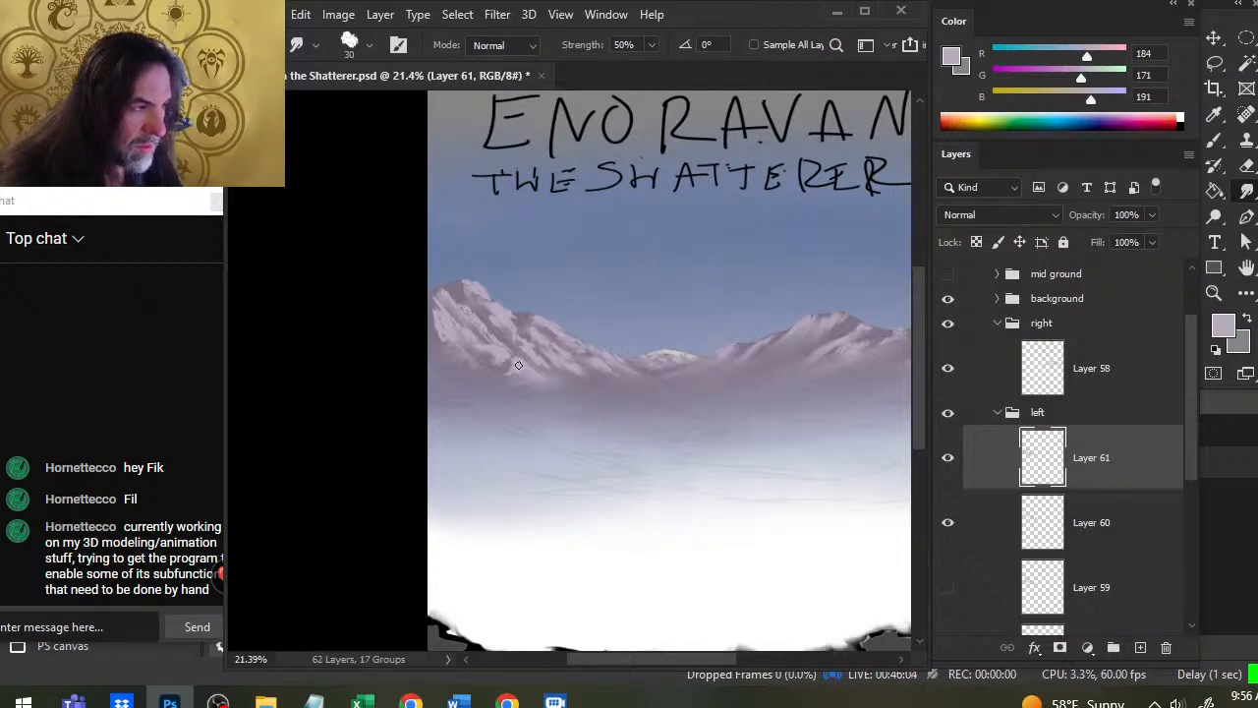
Step: Refine the snow below the left mountain's summit with the 30 px brush, 50 px Eraser and 30 px Smudge tool
key(b)
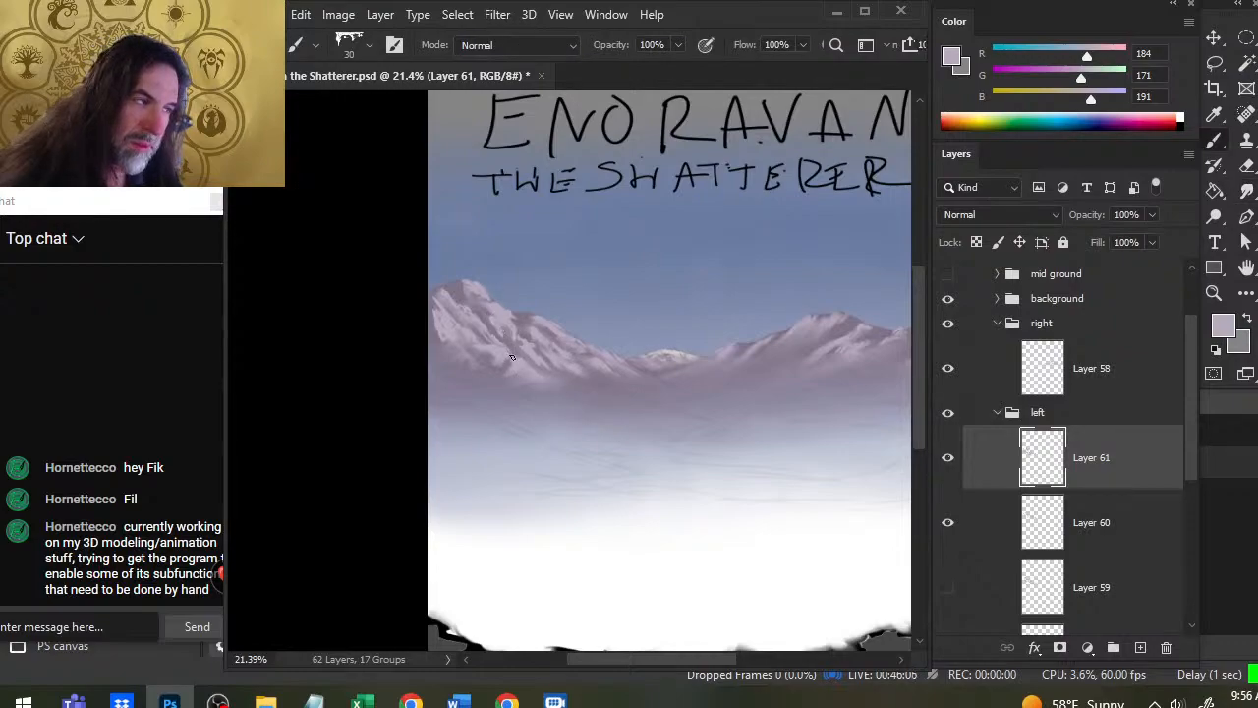
key(r)
key(e)
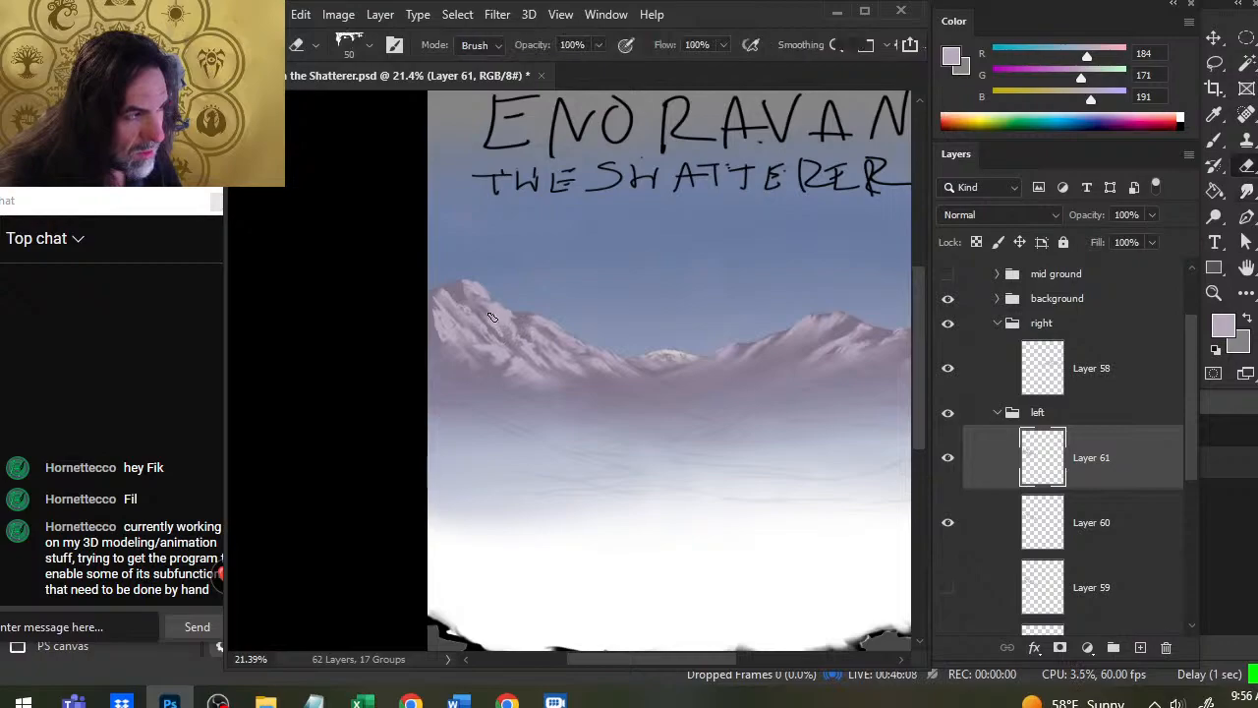
key(r)
key(b)
key(r)
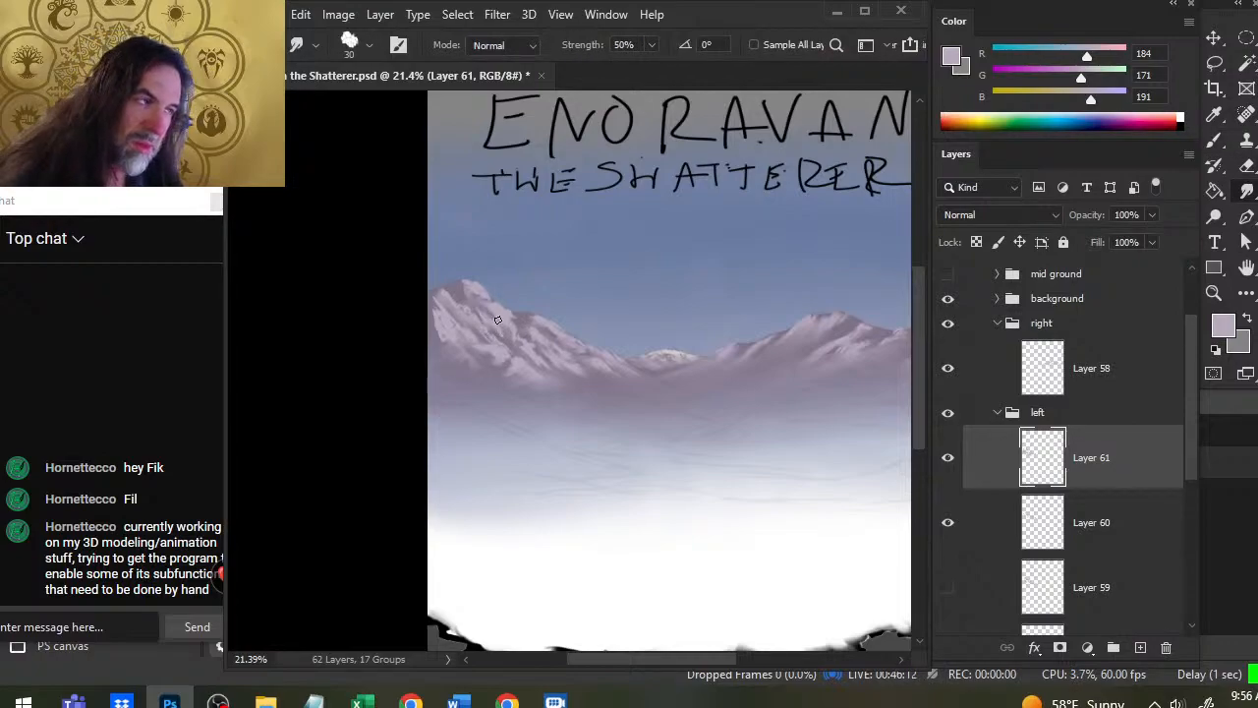
key(e)
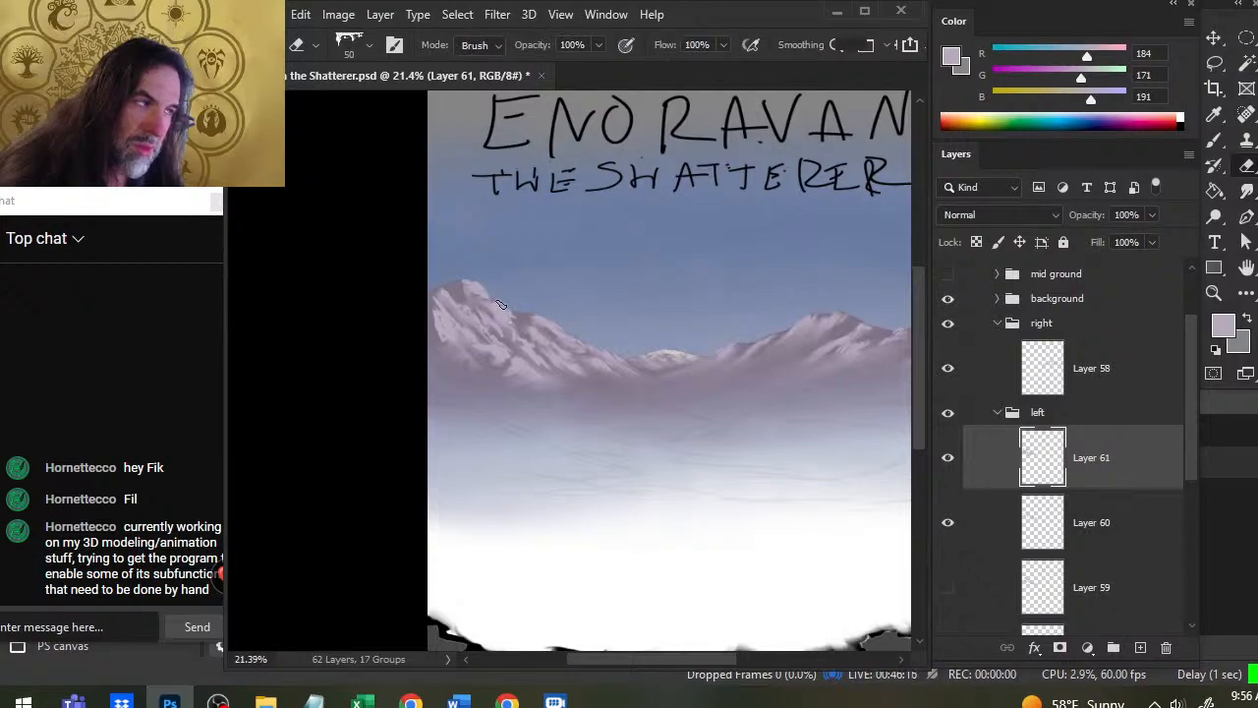
key(r)
Step: Trim the left mountain's snow on Layer 60 with the 50 px Eraser and smudge it at 30 px
click(1048, 513)
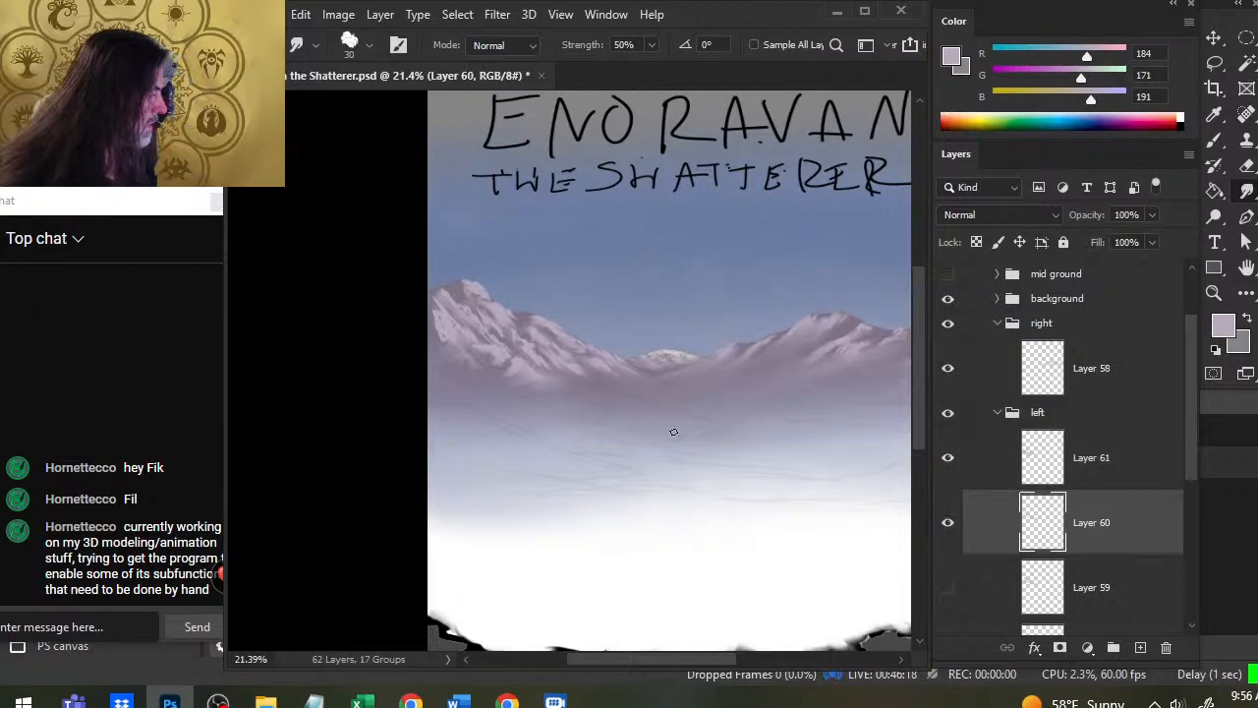
key(e)
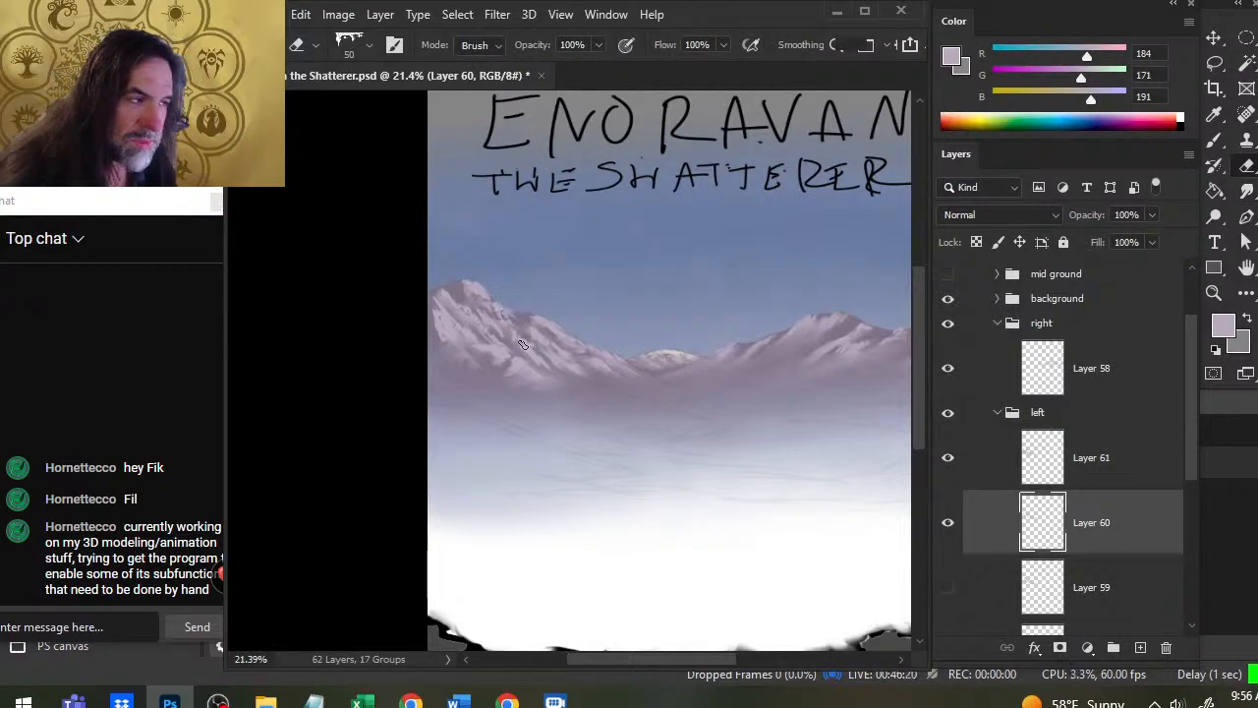
key(r)
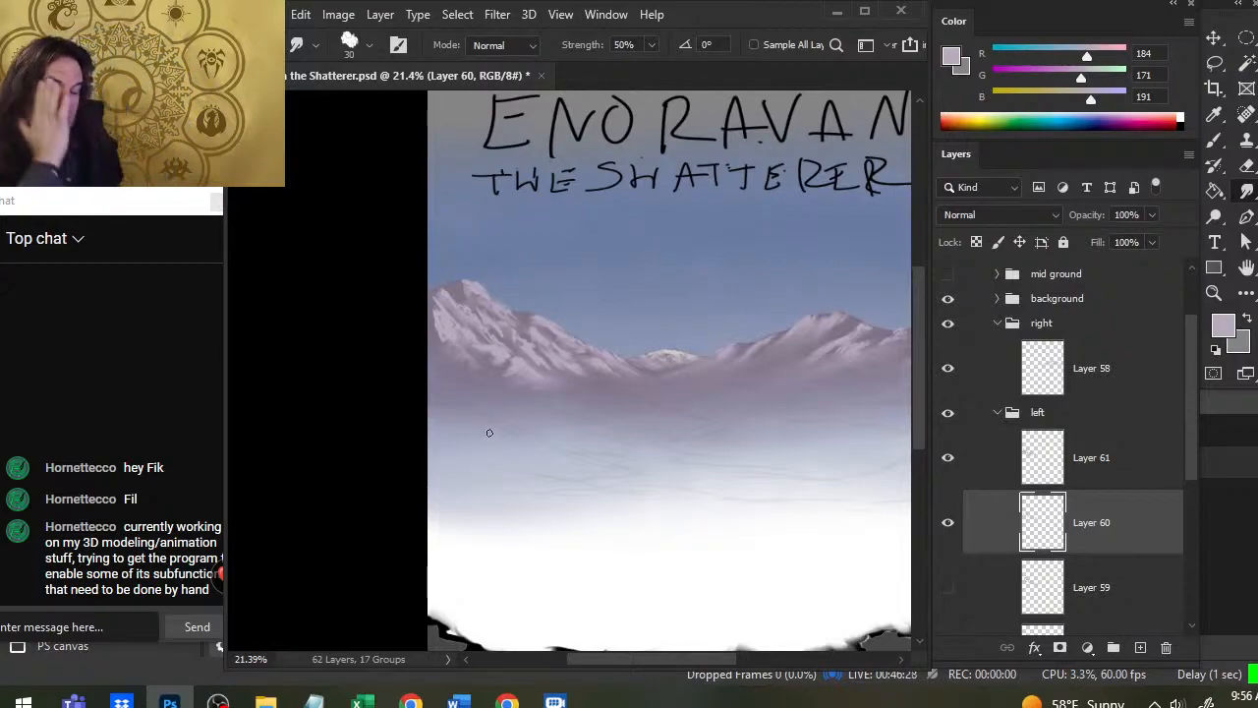
Step: Merge Layer 61 down into Layer 60, then trim and smudge the snow along the left mountain's upper right ridge
right_click(1147, 451)
click(961, 558)
key(e)
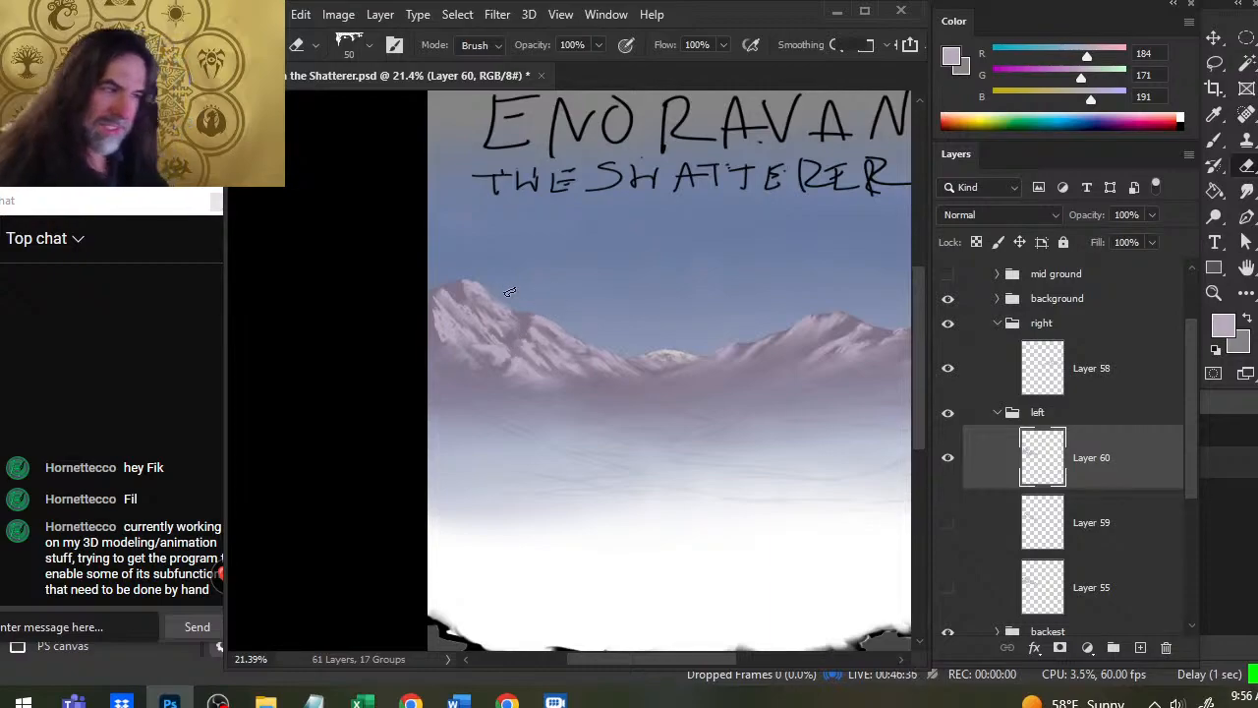
key(r)
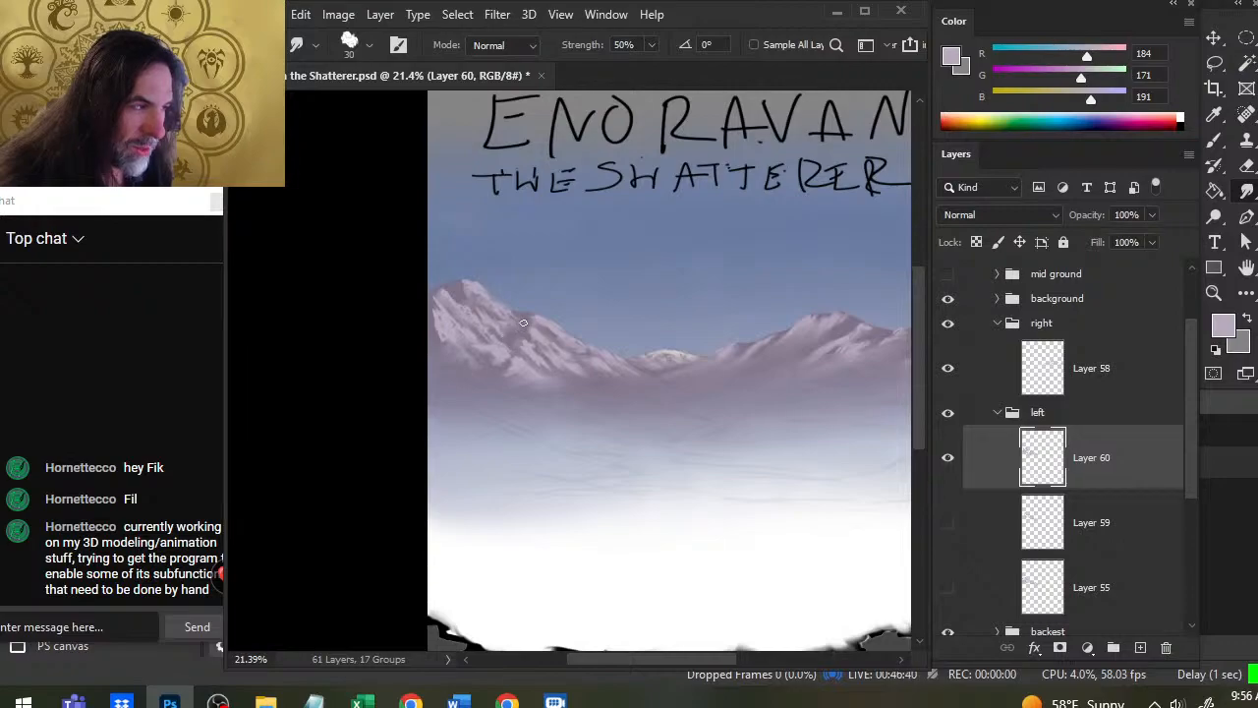
Step: Trim the left mountain's upper right ridge outline on Layer 54 with the 50 px Eraser
scroll(1193, 468, down, 2)
scroll(1193, 466, down, 2)
click(1117, 567)
key(e)
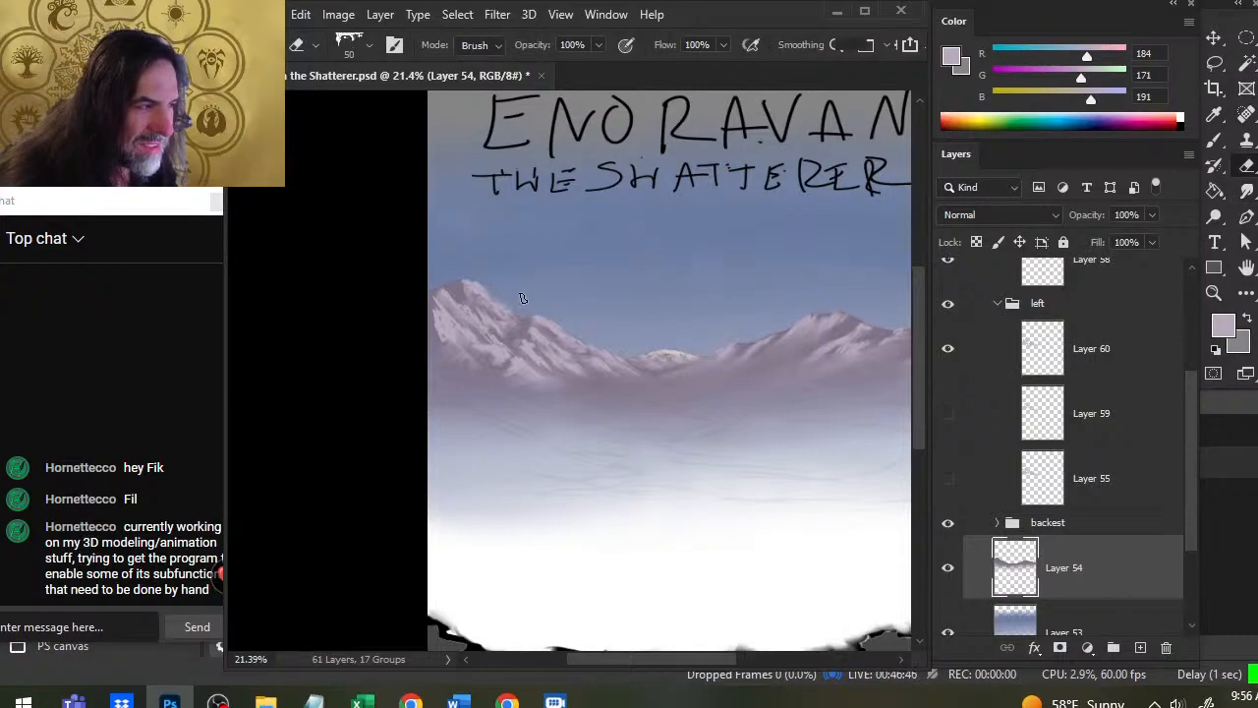
key(z)
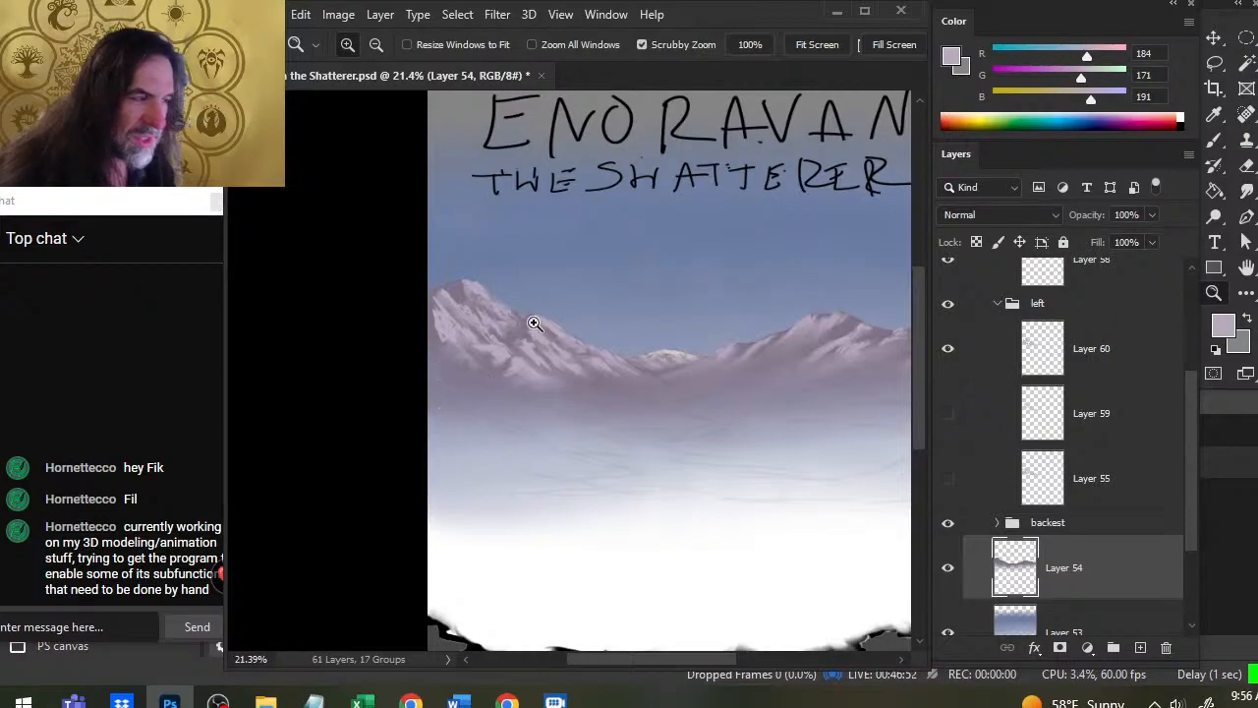
drag(505, 320, 573, 348)
key(e)
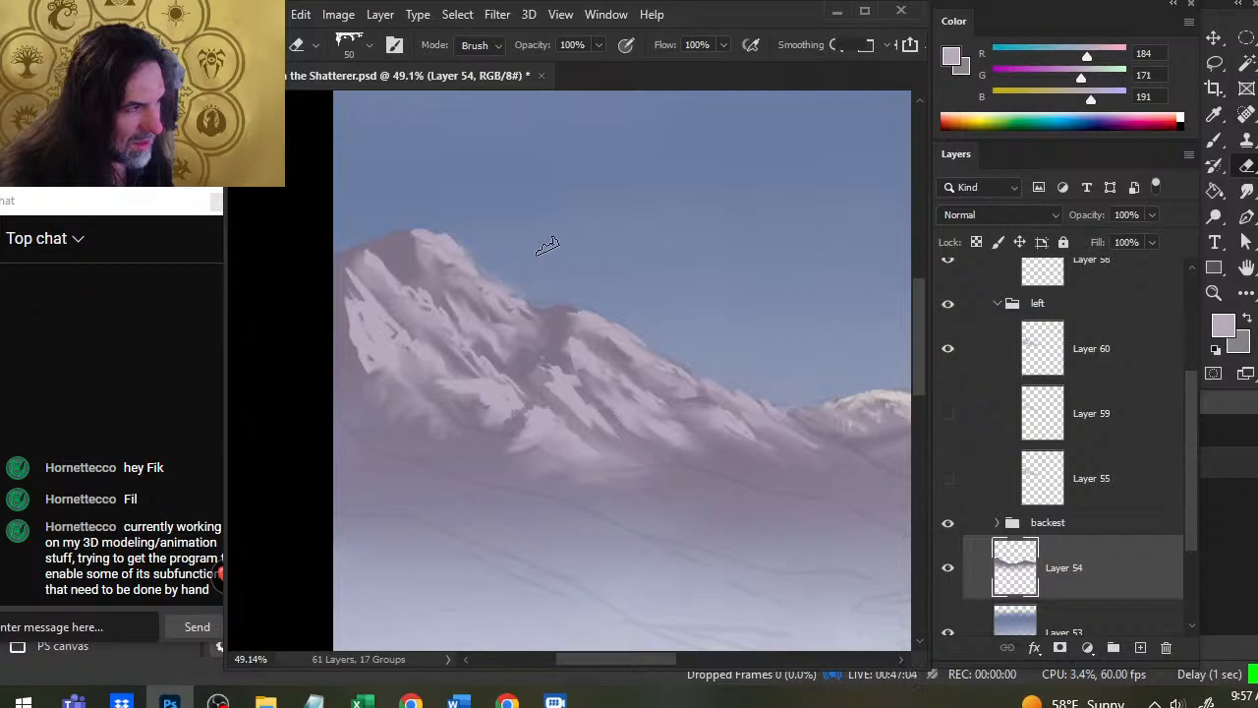
Step: Switch the Smudge tool to a textured brush tip at 25 px and 100% strength, and smudge the left mountain's snow on Layer 60
click(1085, 358)
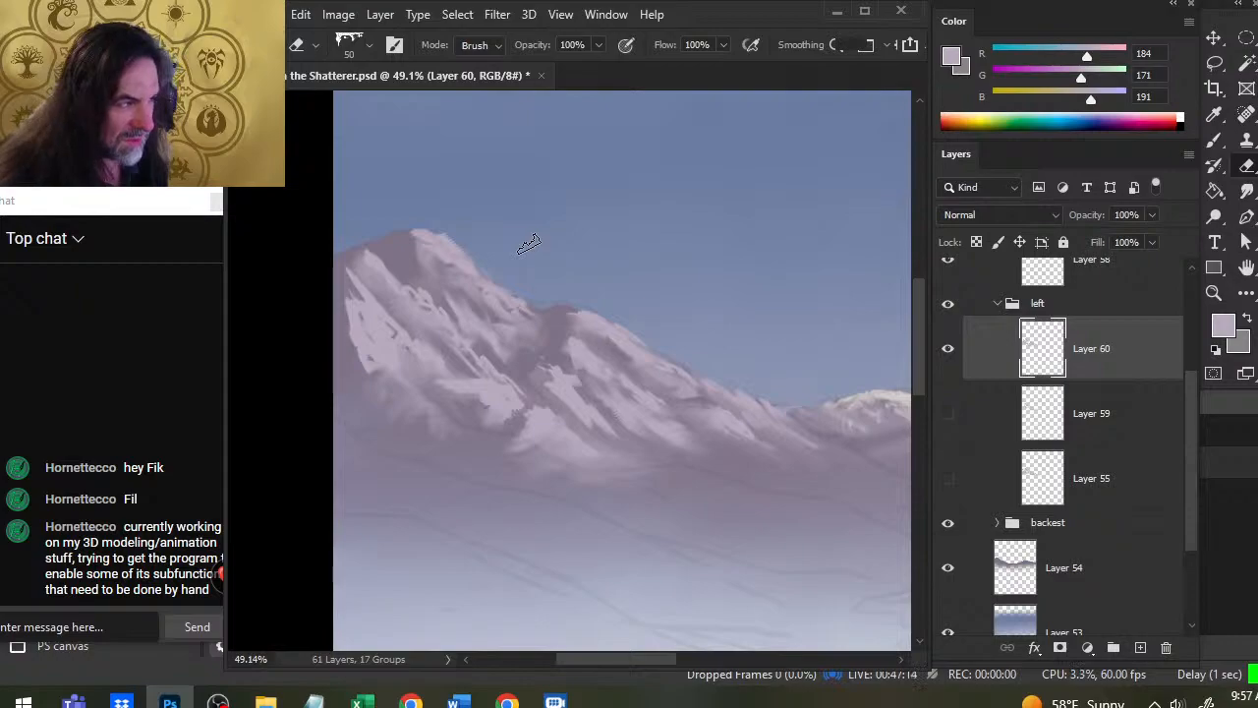
key(z)
scroll(621, 292, down, 3)
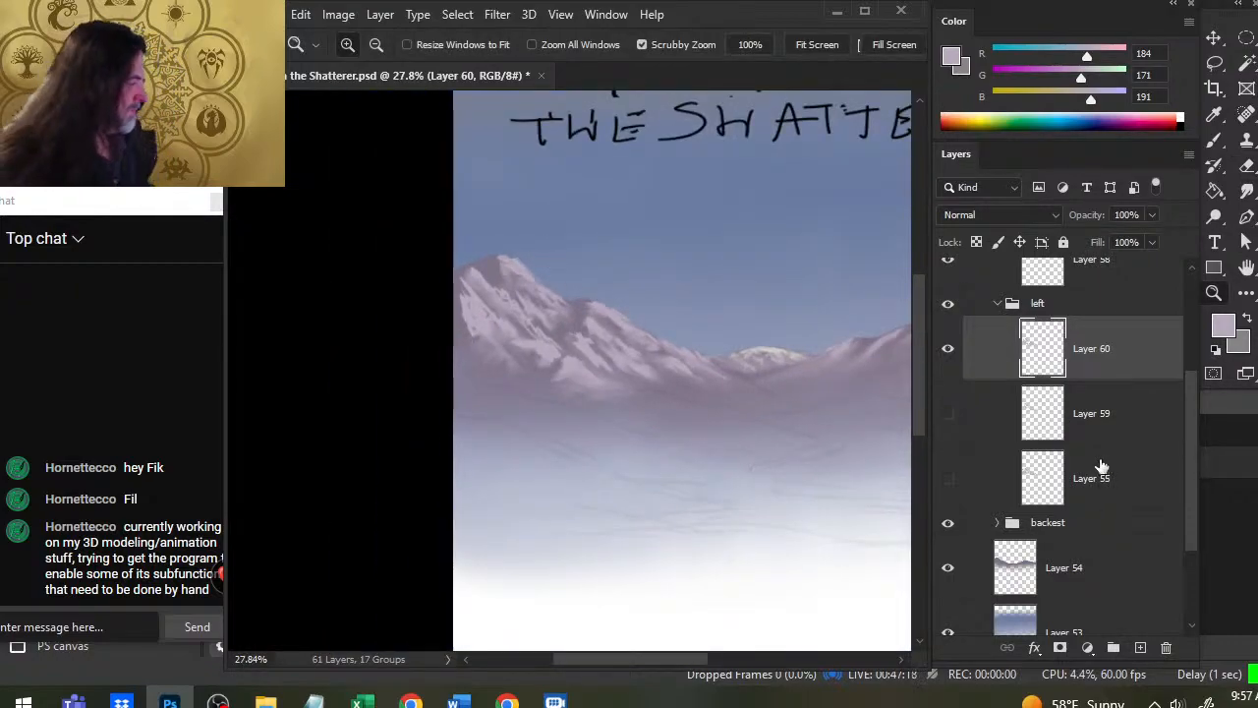
key(r)
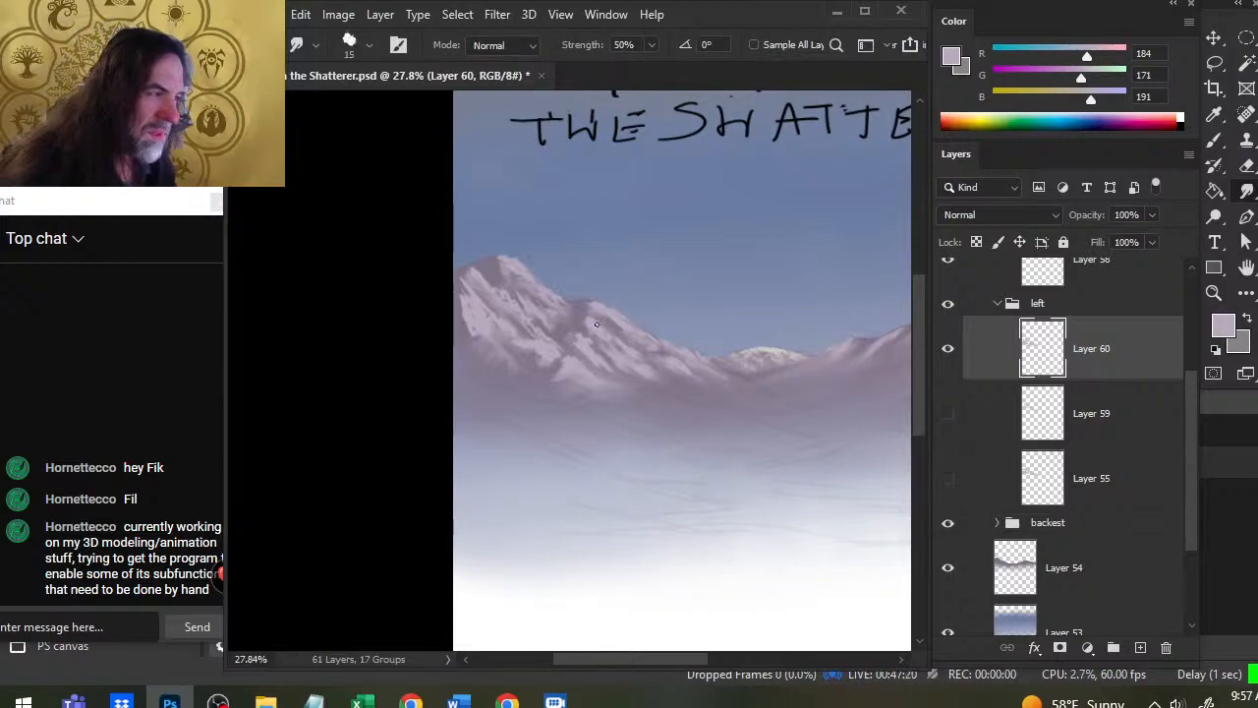
right_click(607, 334)
click(621, 478)
click(510, 489)
key(0)
key(bracketright)
key(bracketright)
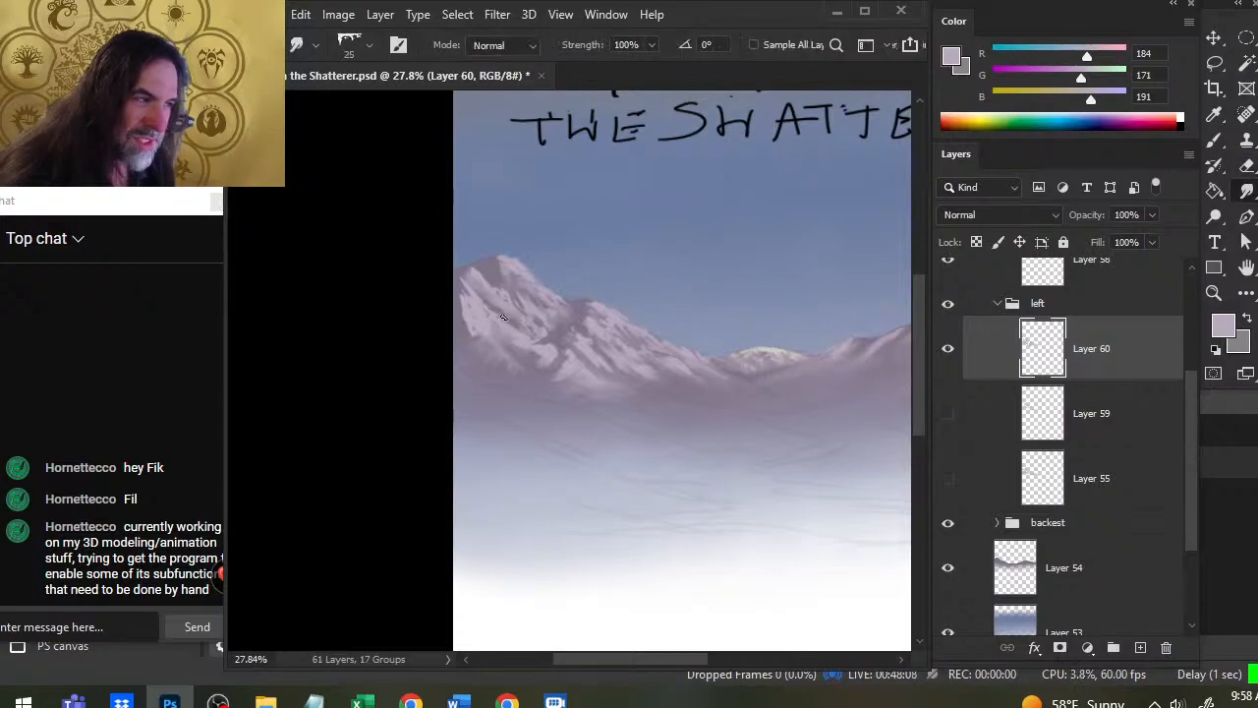
Step: Break up the snow on the left mountain's summit and upper slopes, alternating the 50 px Eraser with the 25 px Smudge tool
key(e)
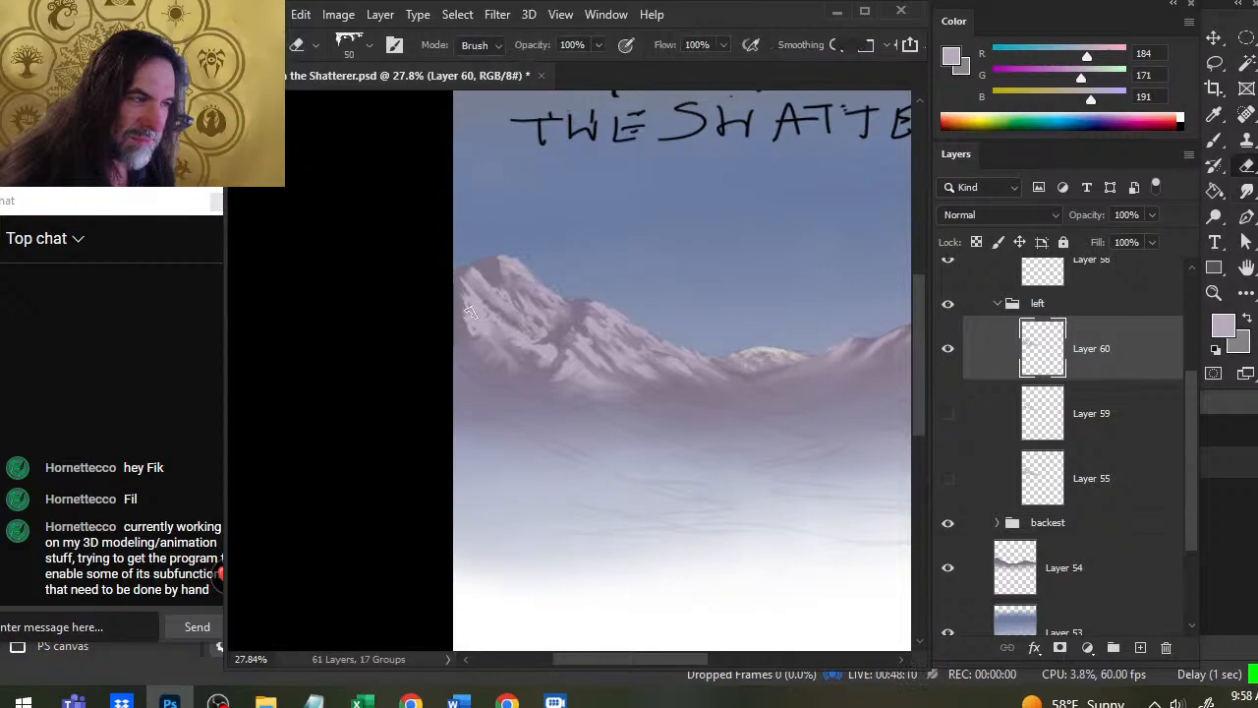
key(e)
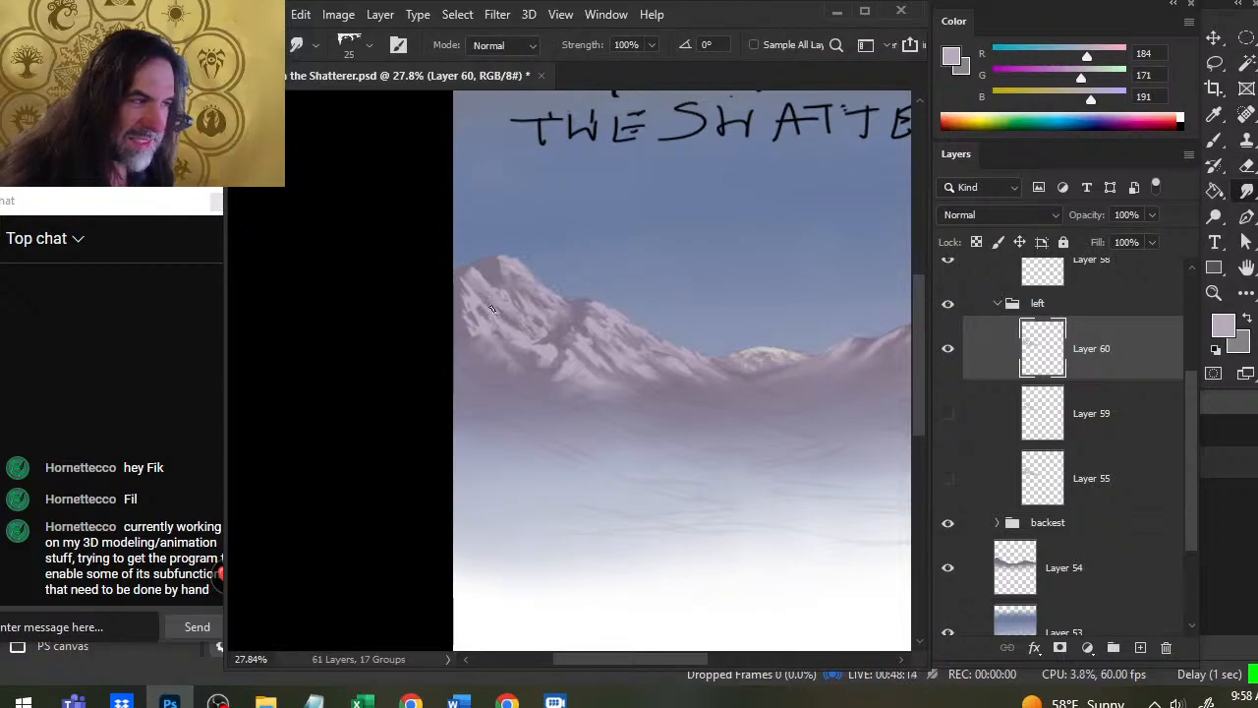
key(e)
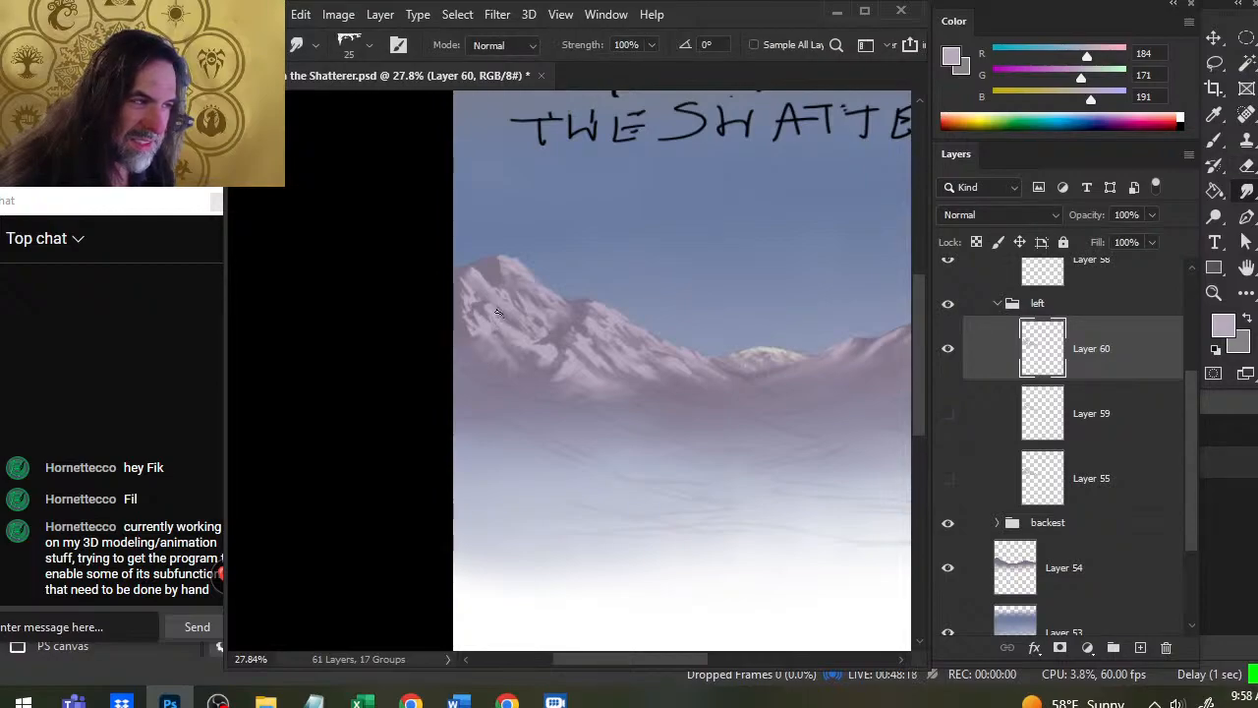
key(e)
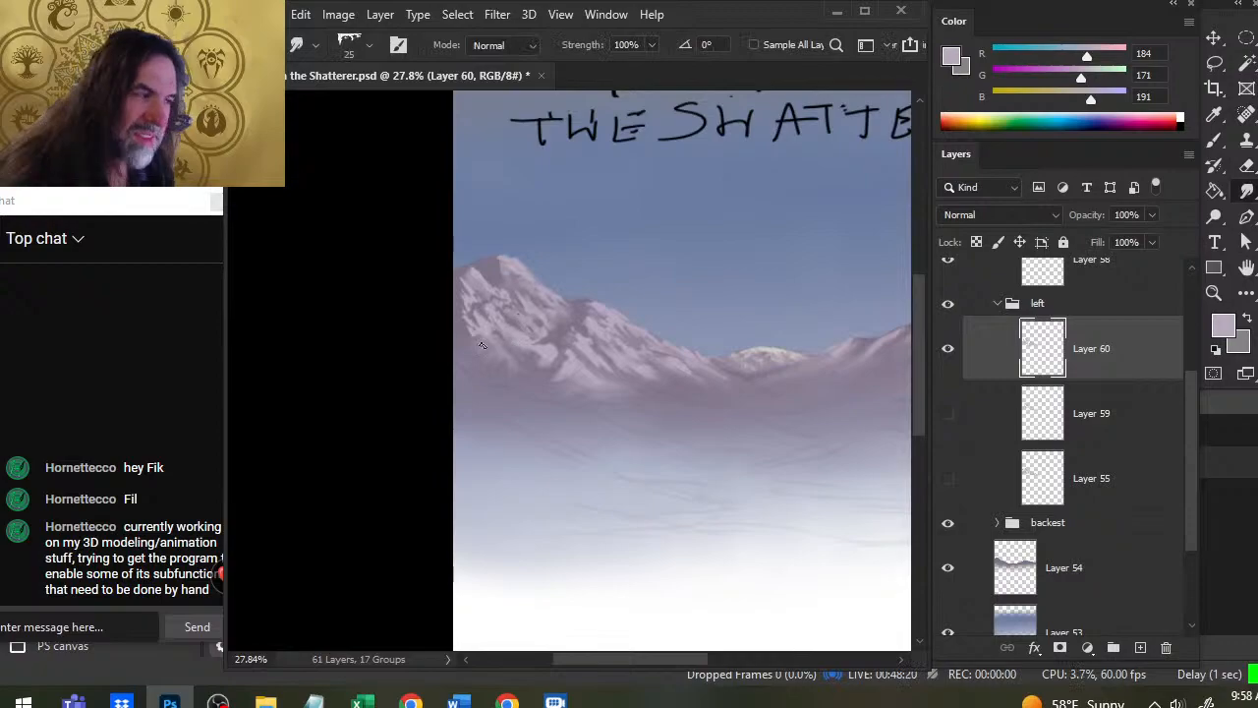
key(e)
key(e)
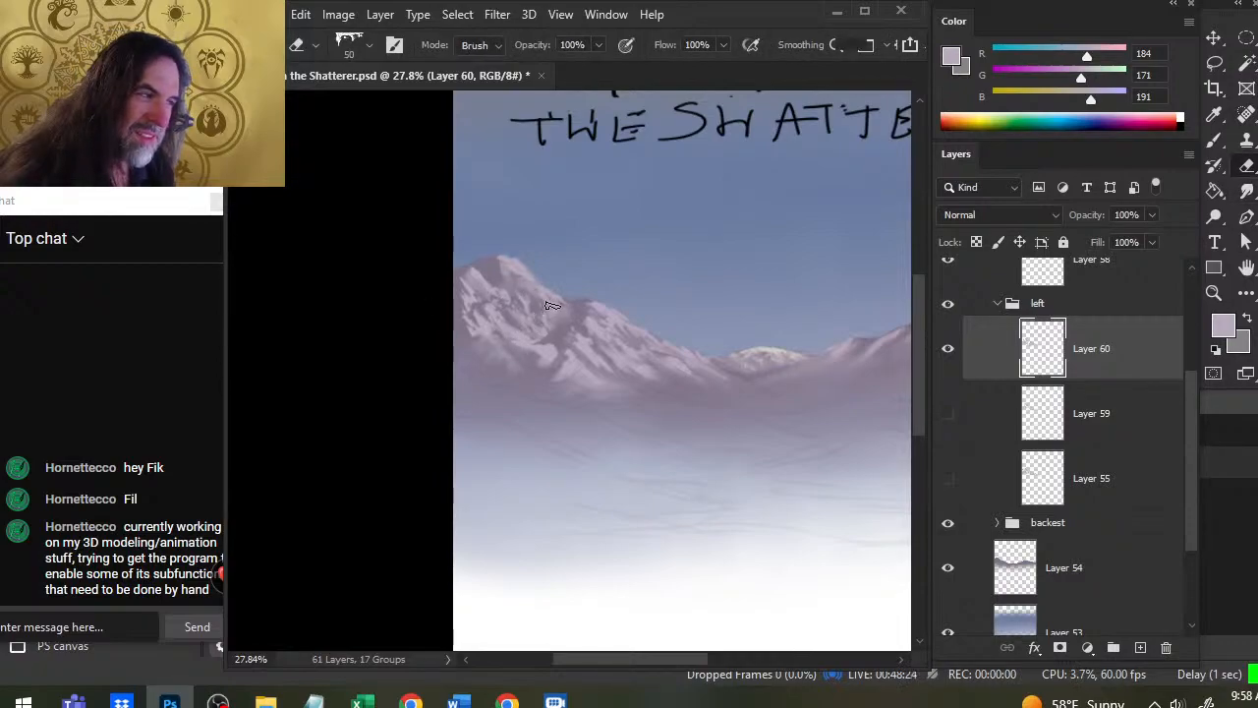
key(e)
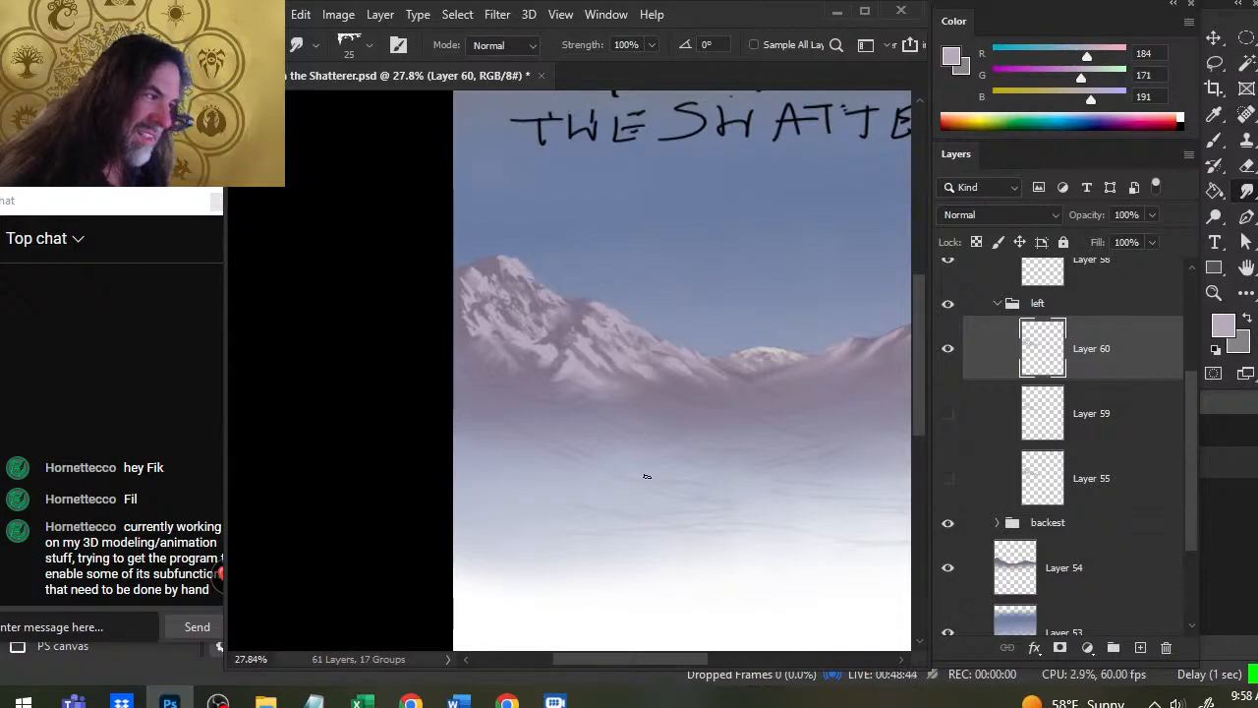
Step: Collapse the left group and add a new layer above Layer 58 in the right group
key(z)
drag(731, 556, 660, 598)
key(space)
drag(754, 502, 558, 403)
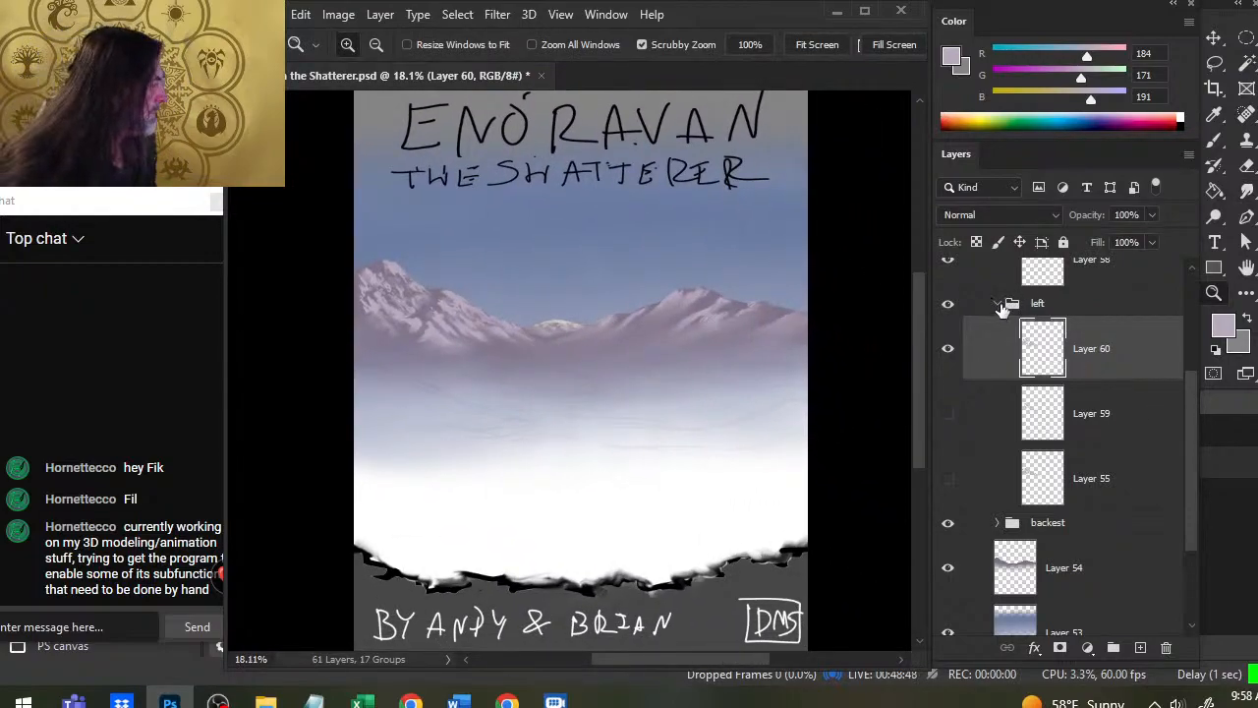
click(999, 304)
click(1081, 452)
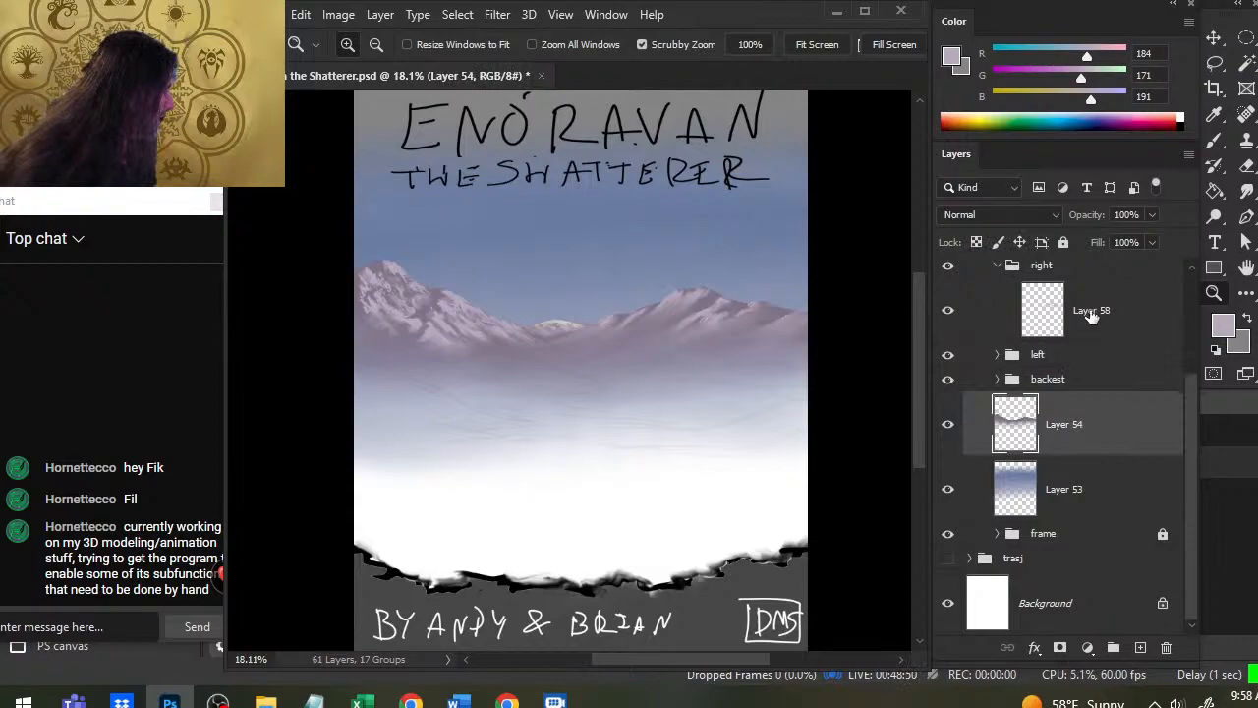
click(1086, 317)
click(1140, 646)
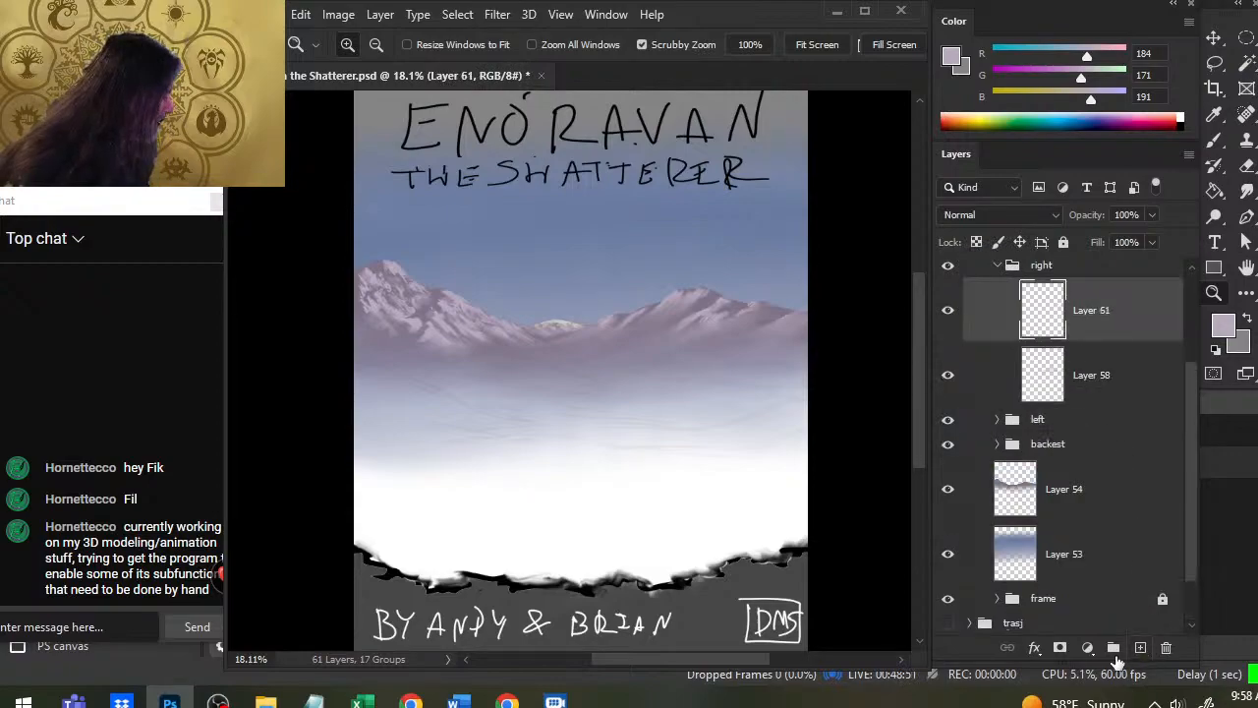
Step: Paint snow along the right mountain's left ridge on Layer 61 with the 30 px brush, blending with the Smudge tool at 25 px
click(686, 323)
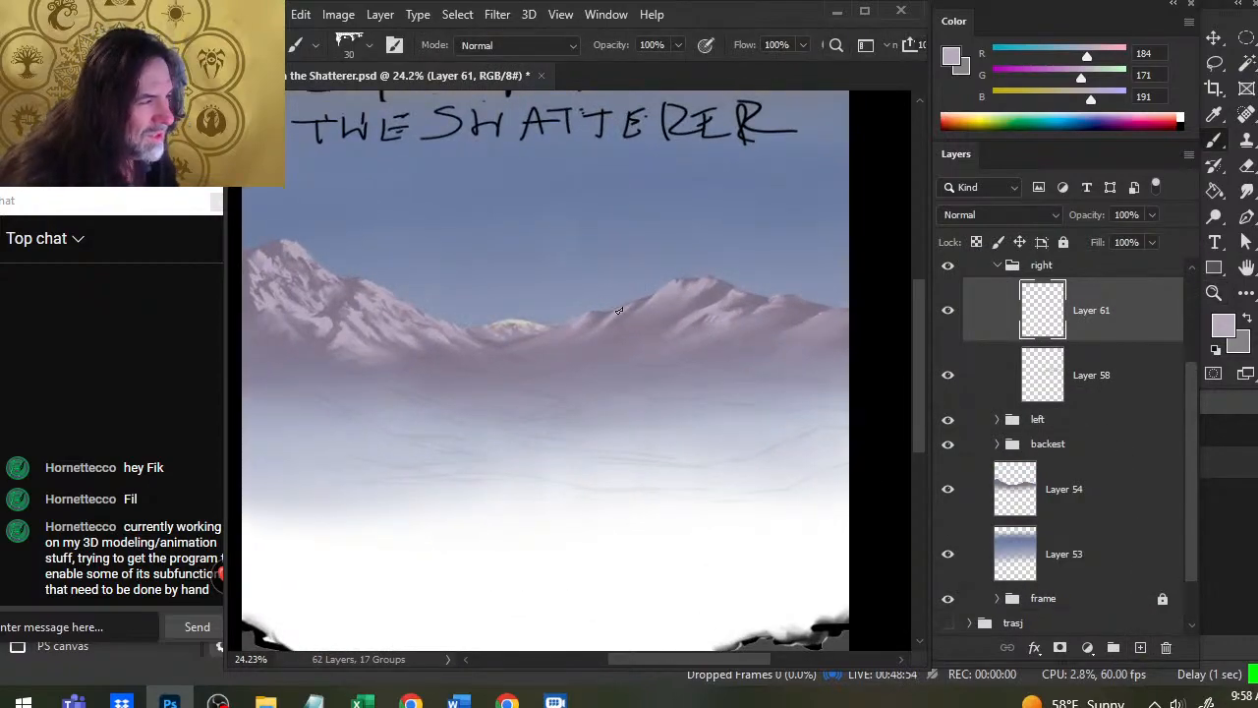
mouse_move(622, 311)
mouse_down()
mouse_move(631, 304)
mouse_move(603, 321)
mouse_up()
key(r)
key(b)
key(r)
key(b)
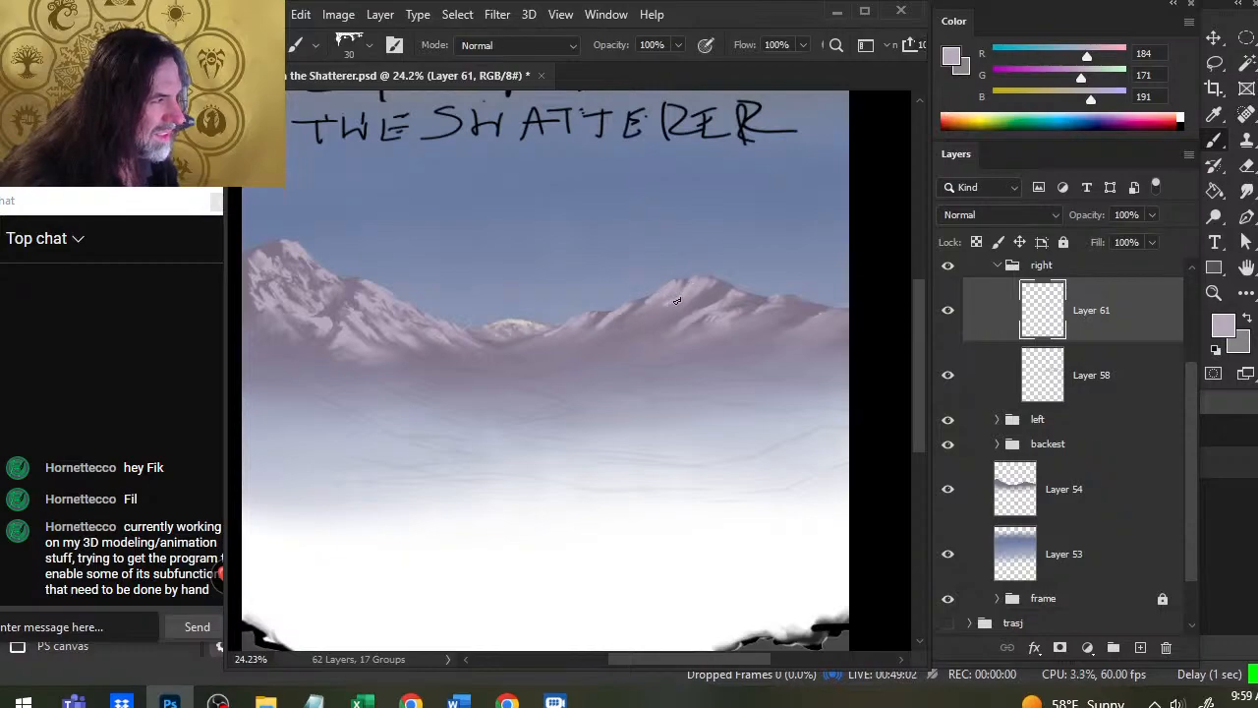
key(r)
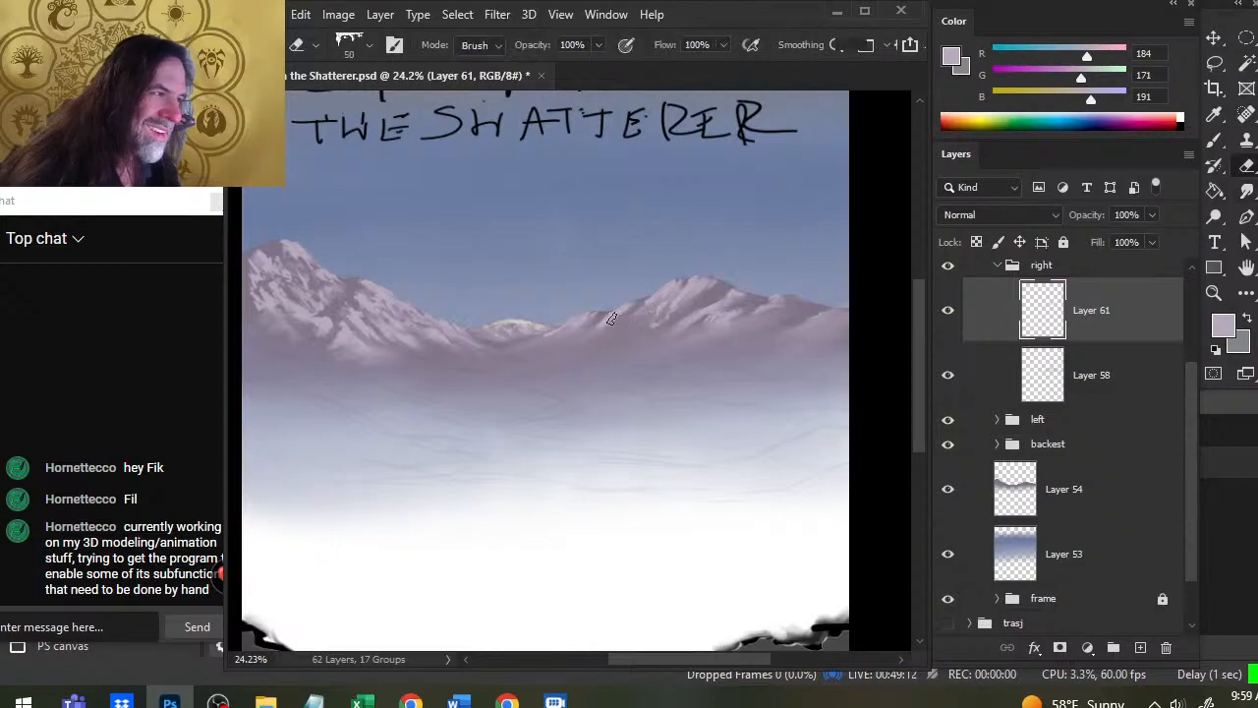
key(b)
key(r)
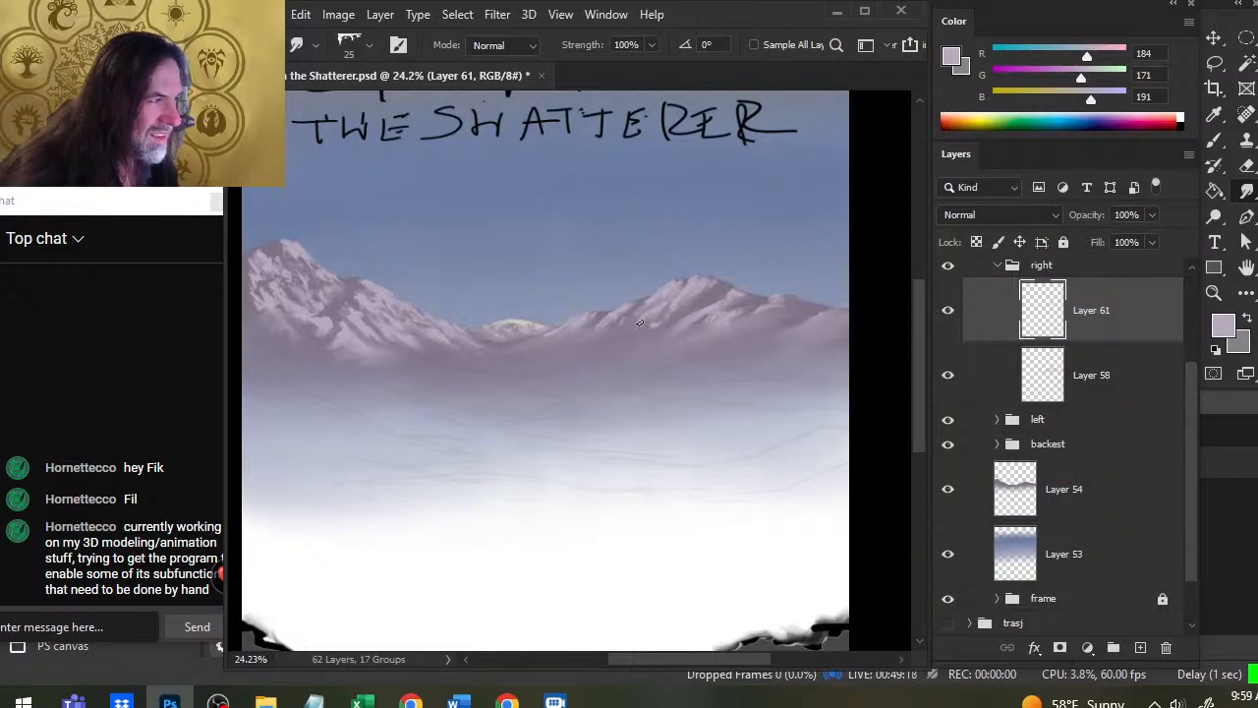
Step: Soften and extend the right mountain's snow using 40% Smudge strength, the 70 px Eraser at 20% opacity, and the 30 px brush
key(4)
key(e)
key(2)
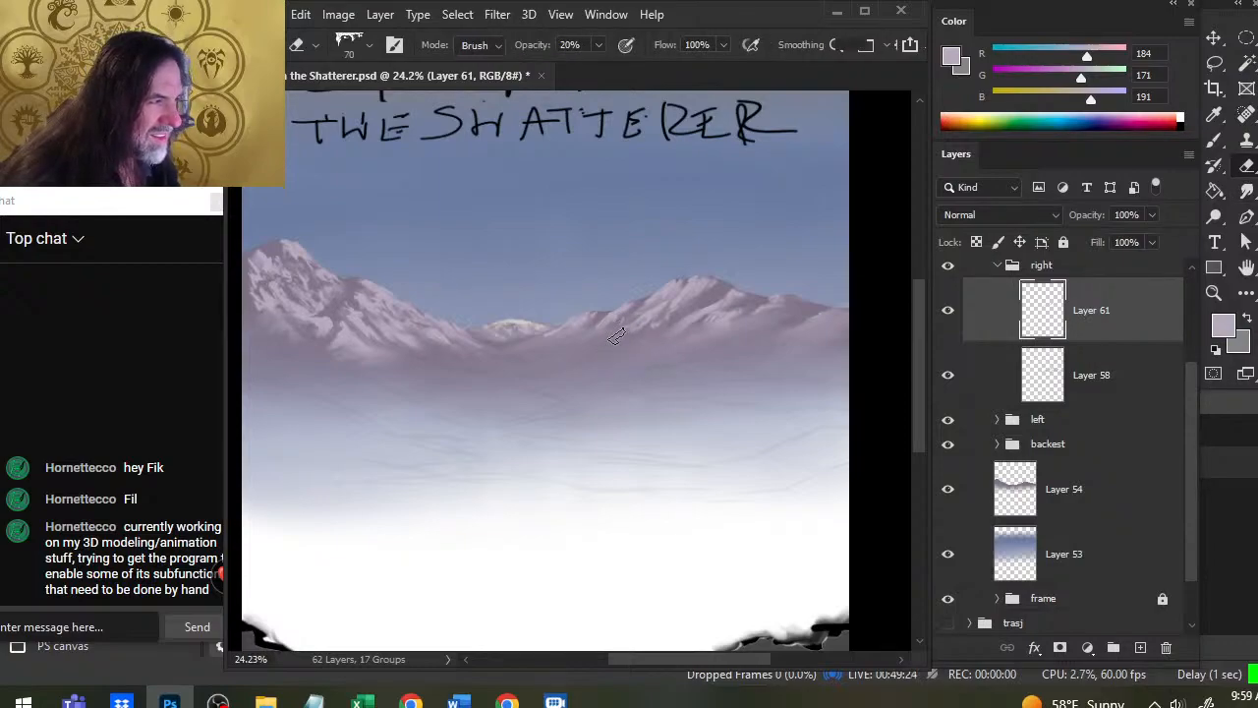
key(b)
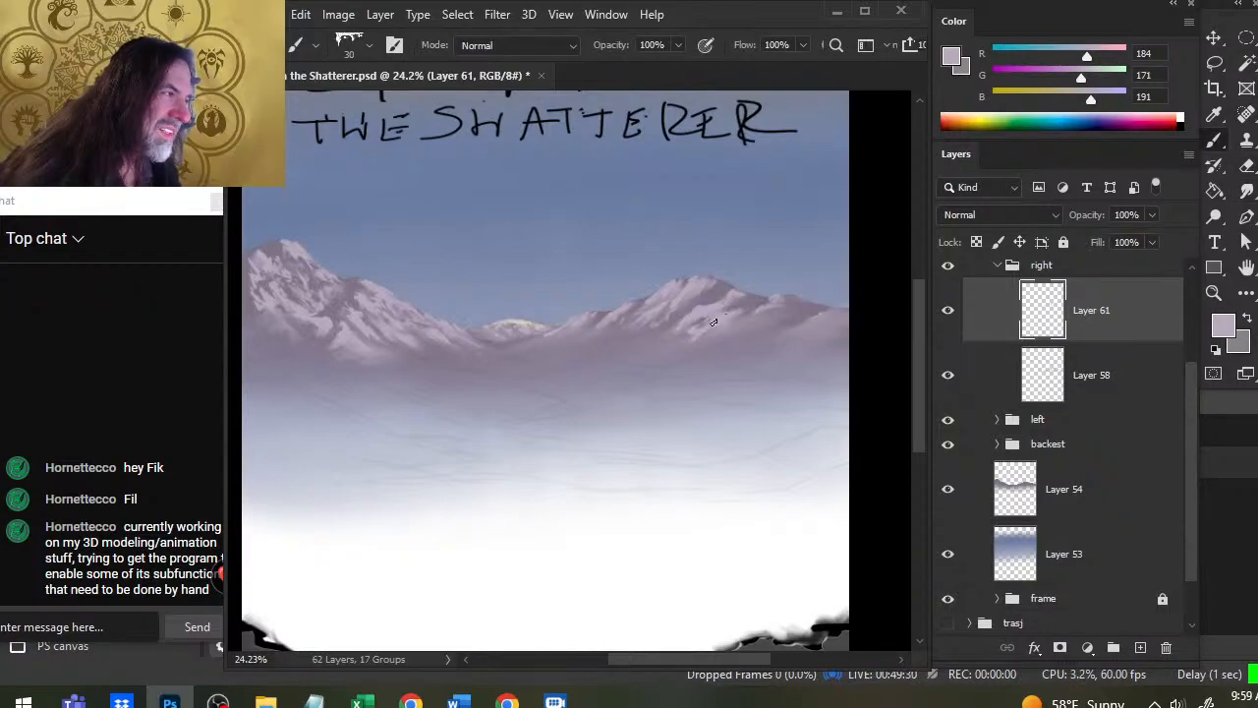
key(r)
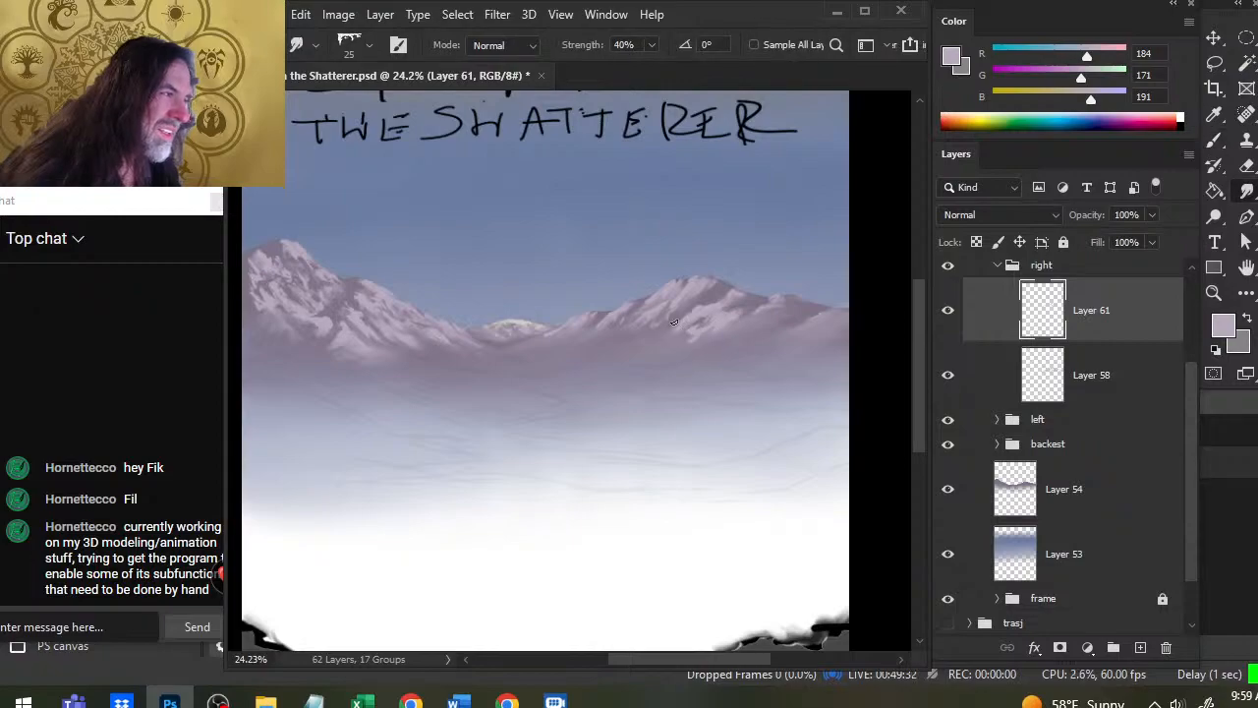
Step: Refine the right mountain's lower left ridge and central snow with 70% Smudge strength, the 30 px brush and the Eraser reset to 100% opacity
key(7)
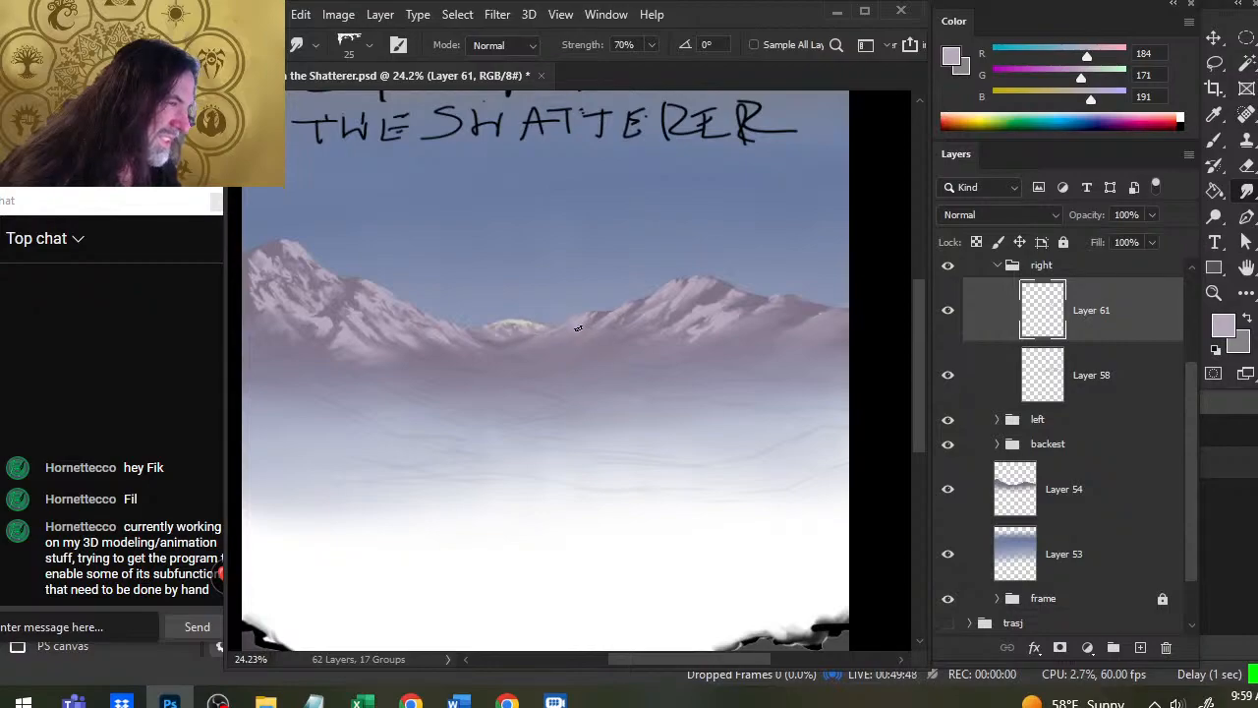
key(b)
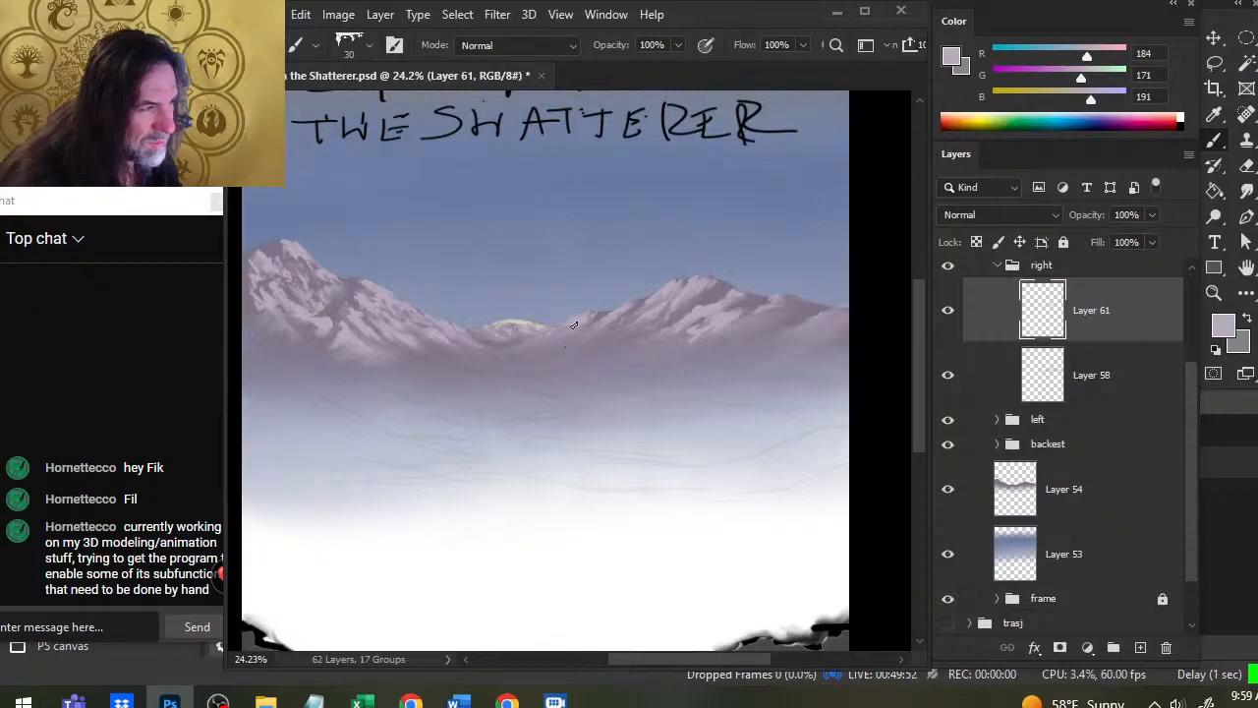
key(r)
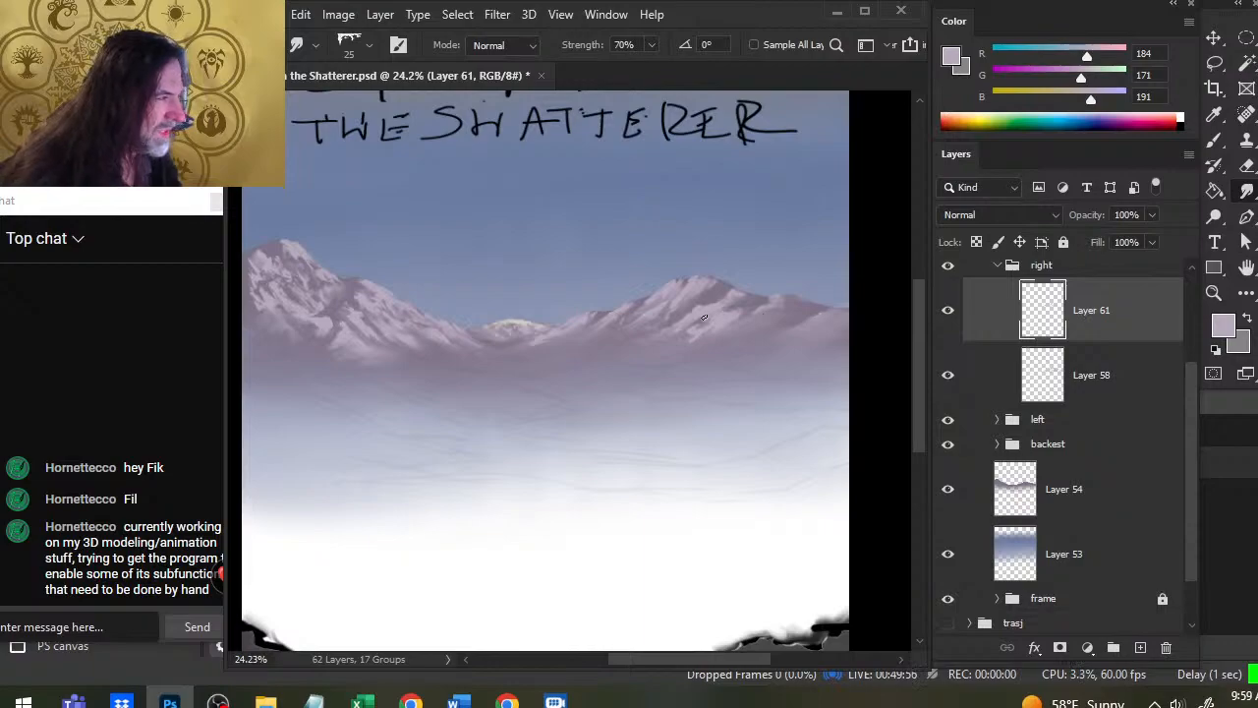
key(e)
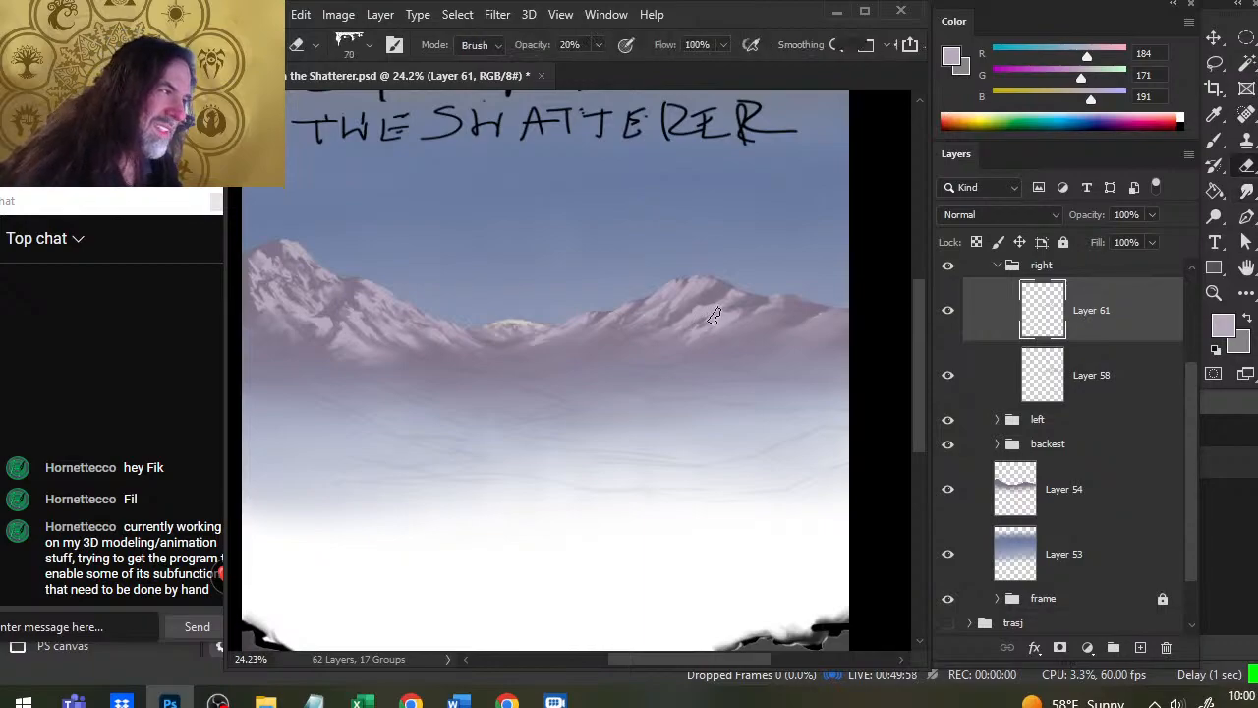
key(0)
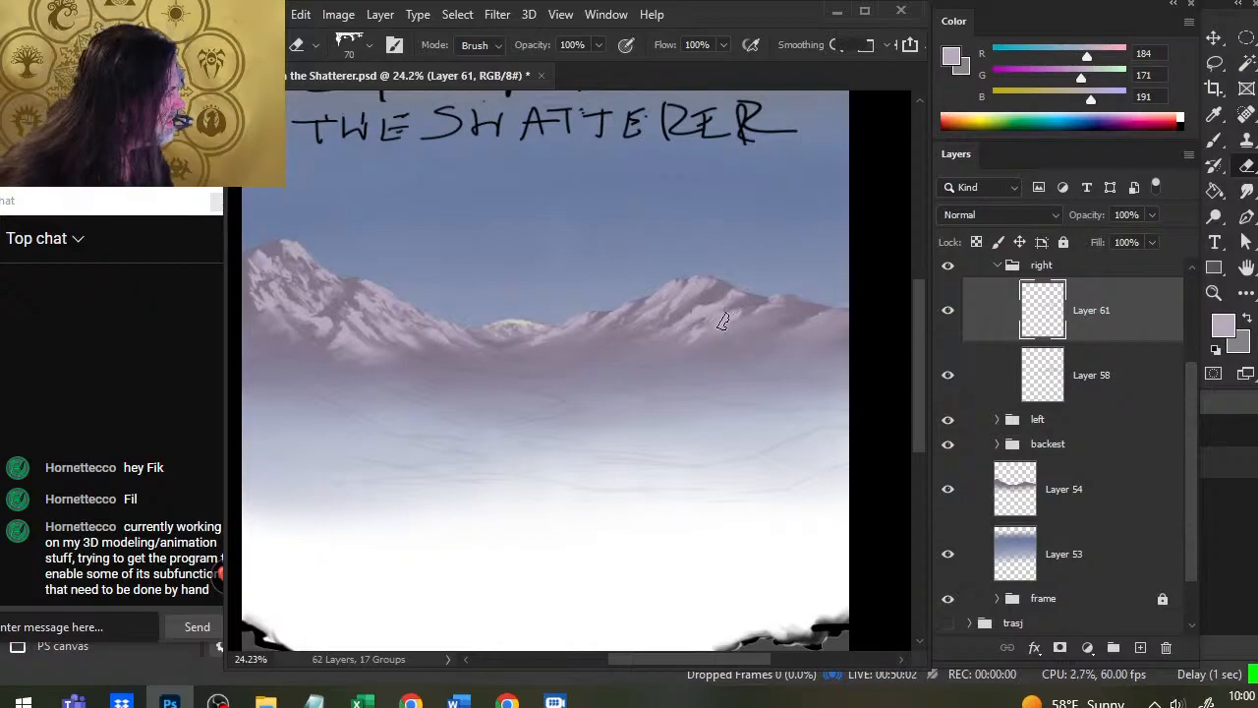
Step: Trim and smudge the right mountain's central snow on Layer 58 at 35 px, then merge Layer 61 down into it
click(1086, 386)
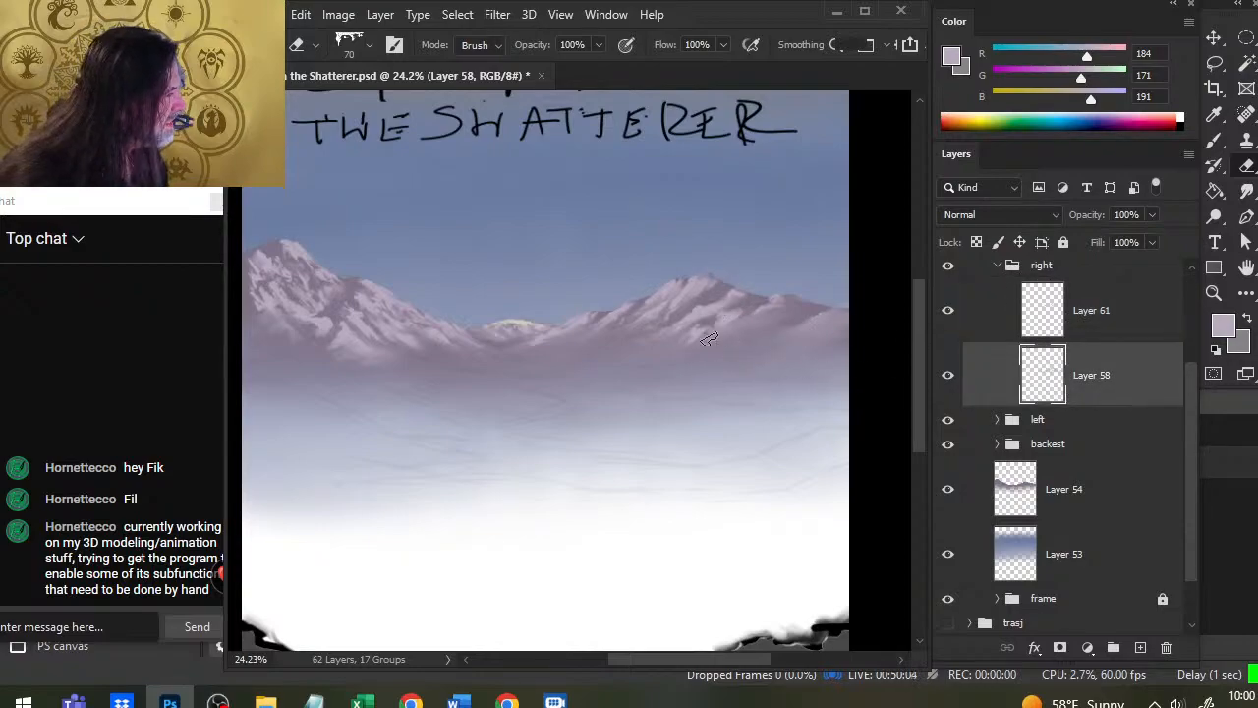
key(r)
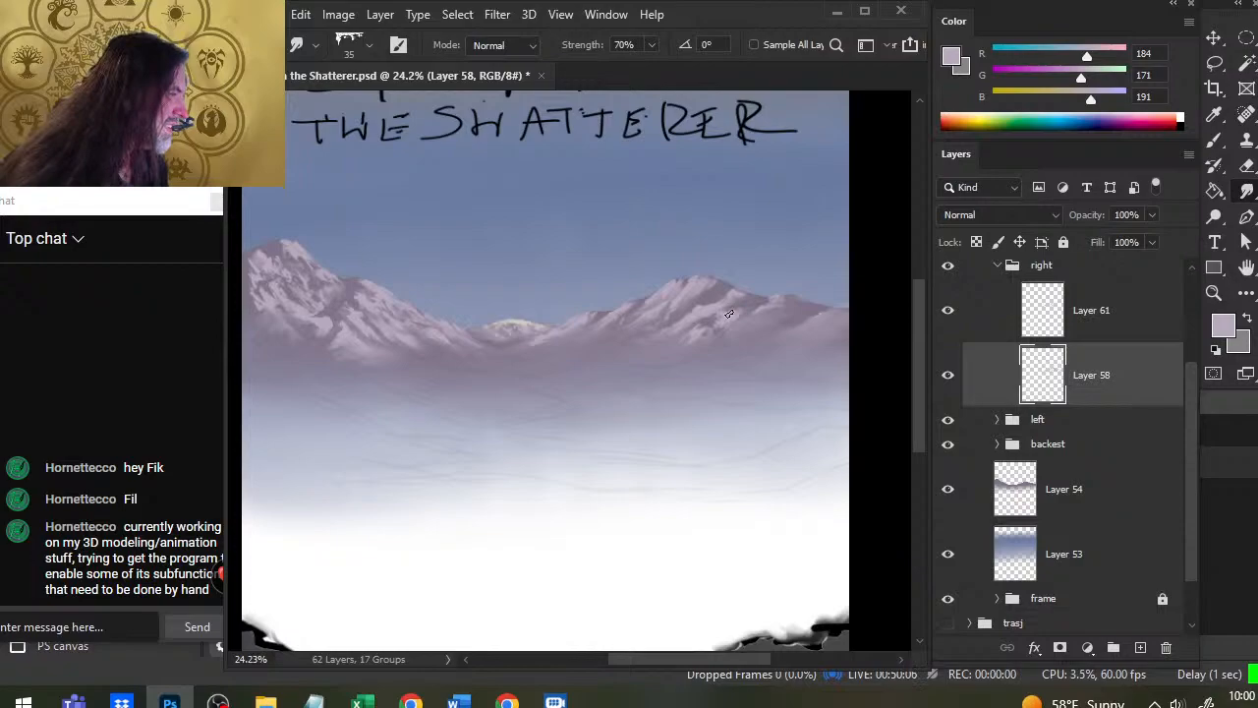
right_click(1066, 331)
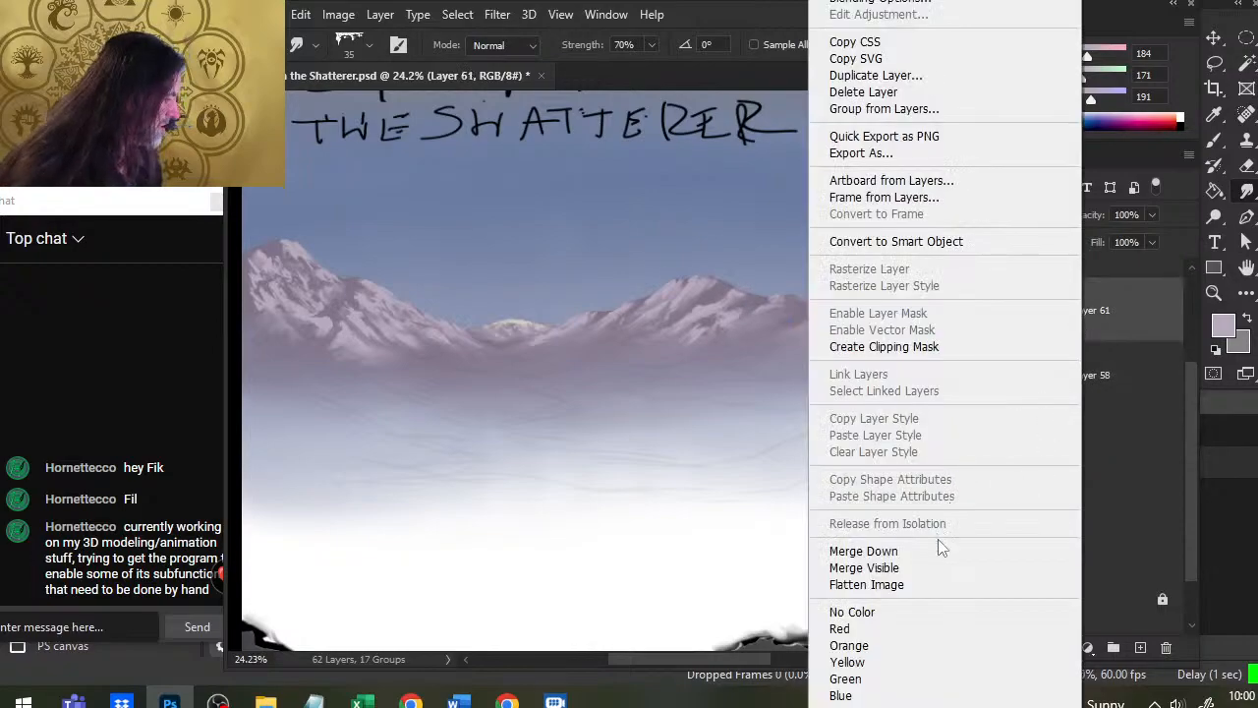
click(865, 549)
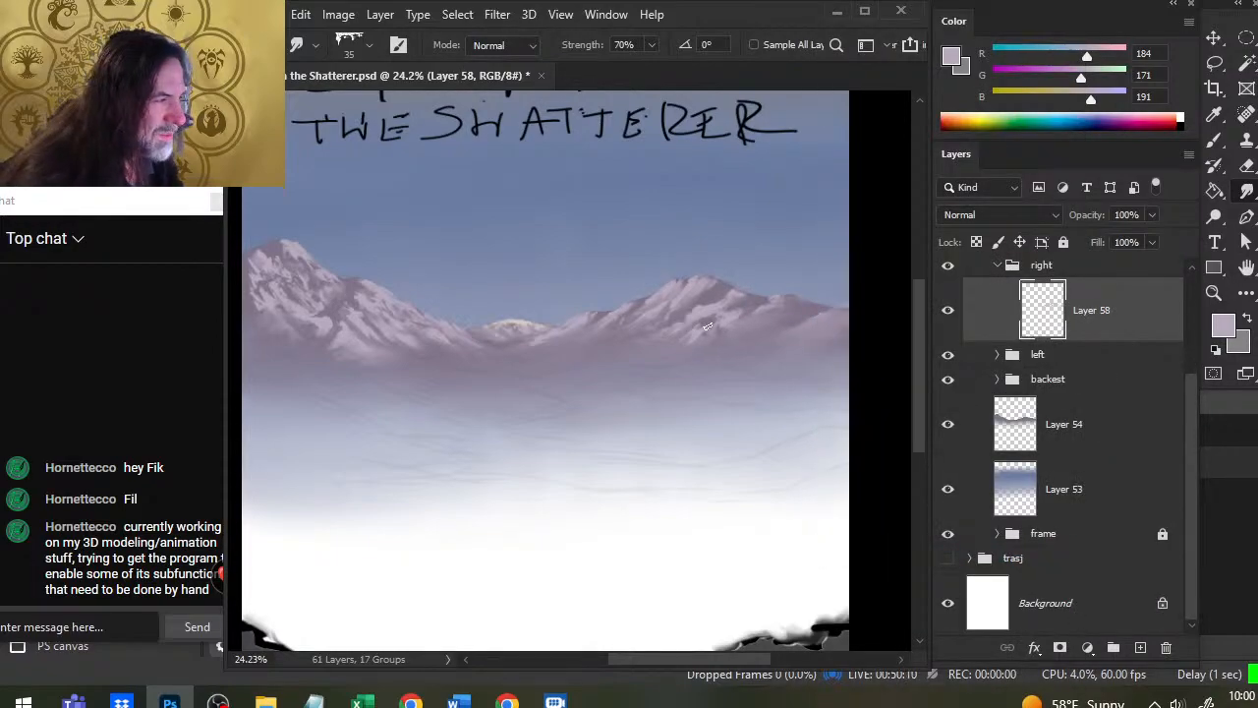
Step: Add snow to the right mountain's central slope on Layer 58 with the 30 px brush and smudge it at 40 px
key(e)
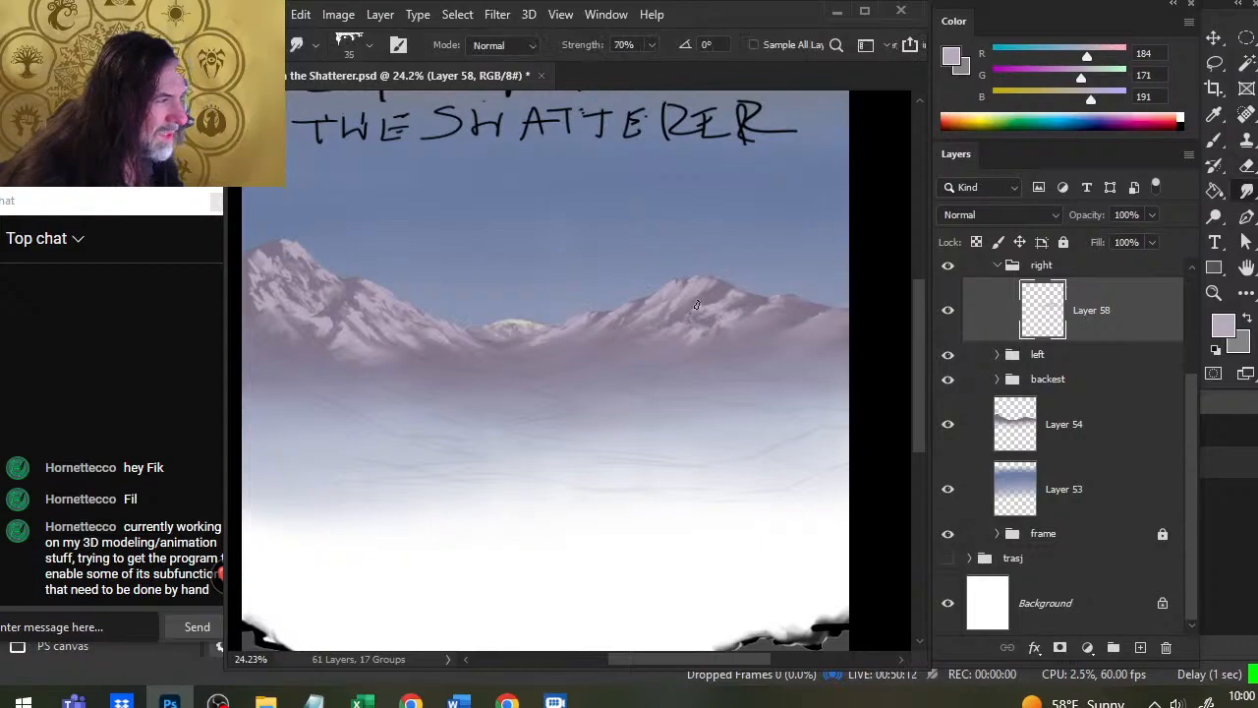
key(b)
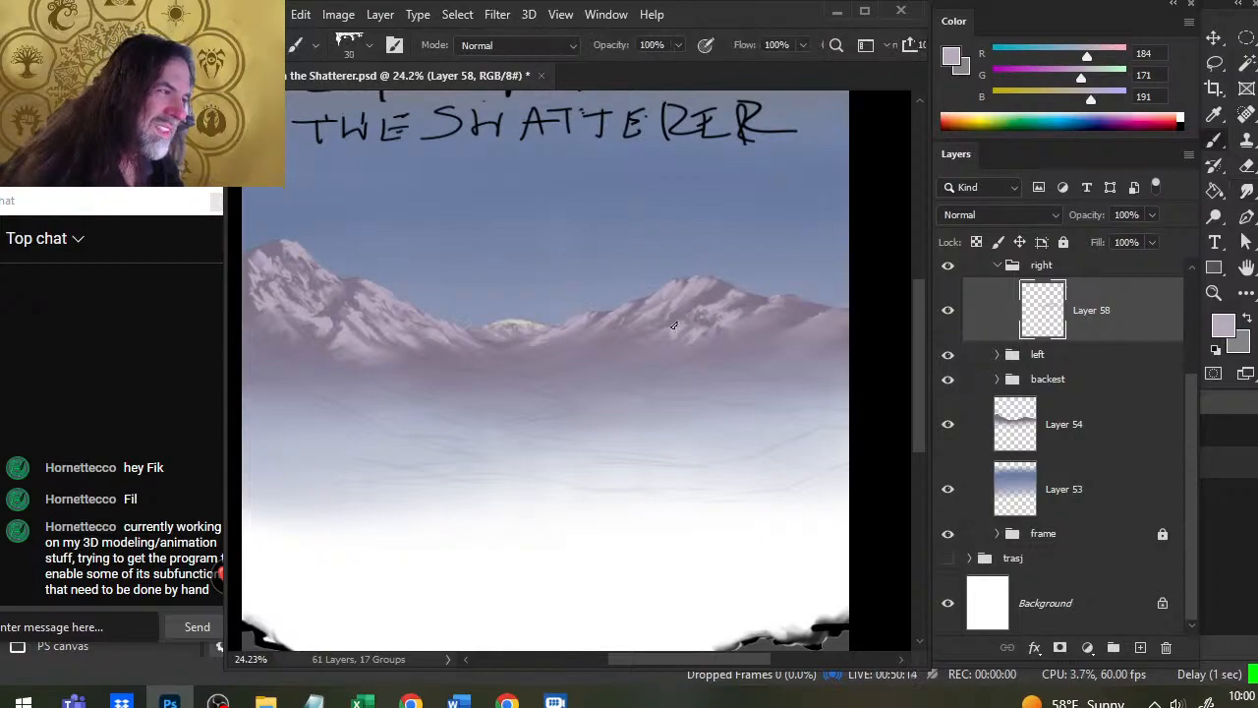
key(r)
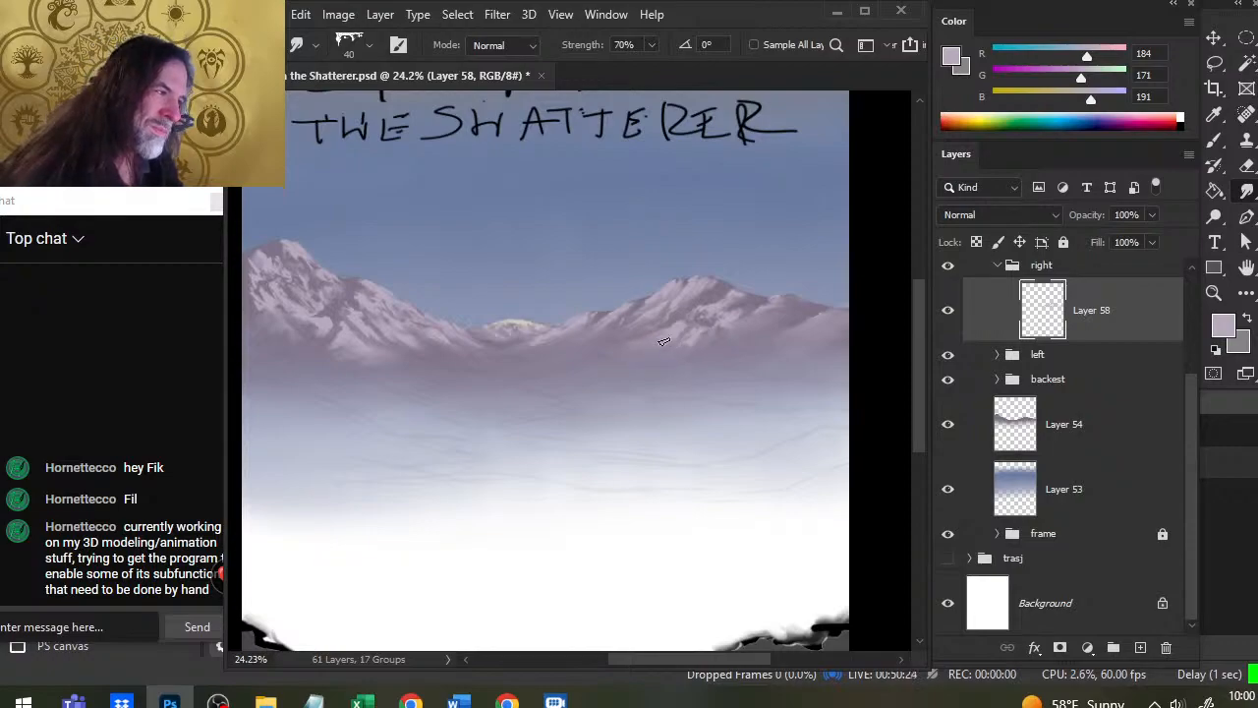
Step: Trim and smudge the snow on the right mountain's lower central slope with the 70 px Eraser and 40 px Smudge tool
key(e)
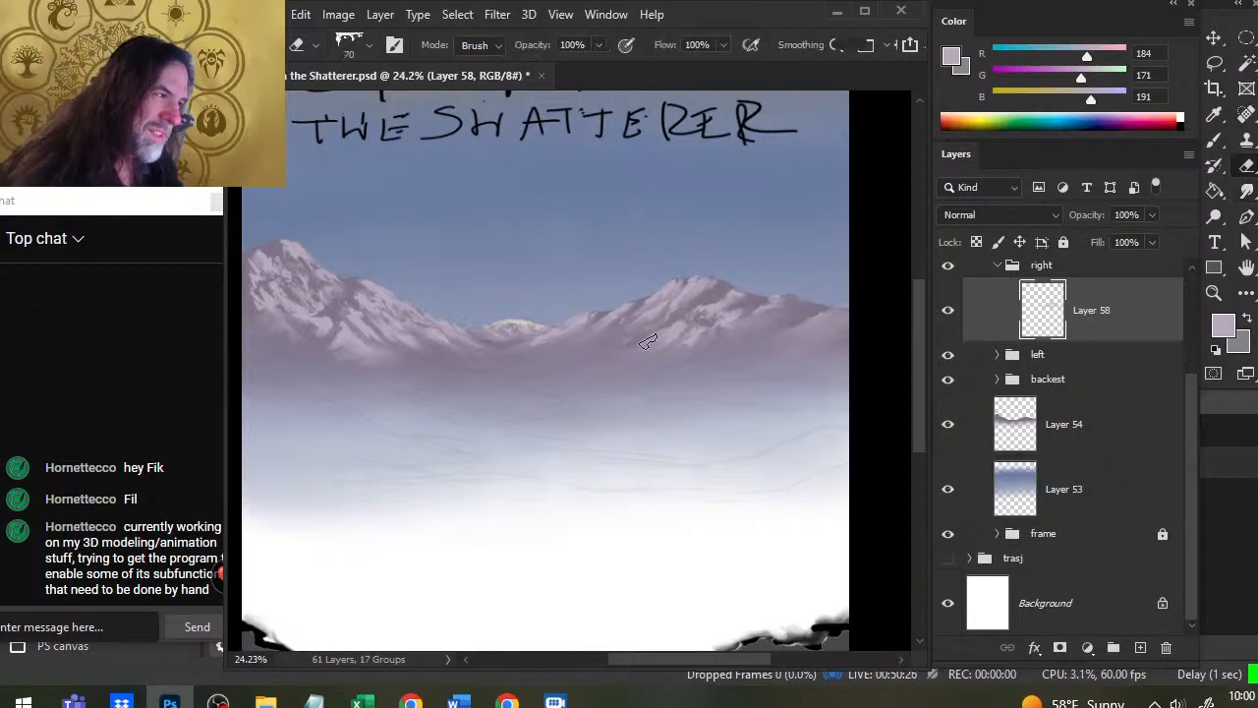
key(r)
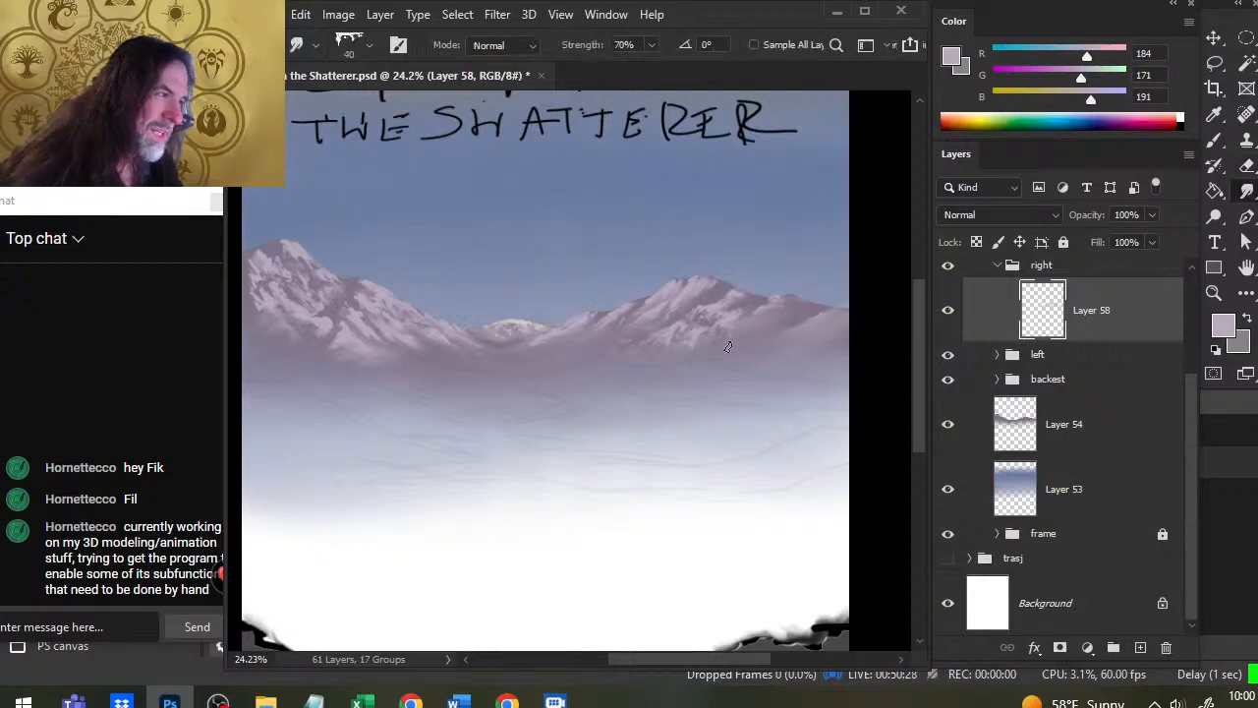
key(e)
key(r)
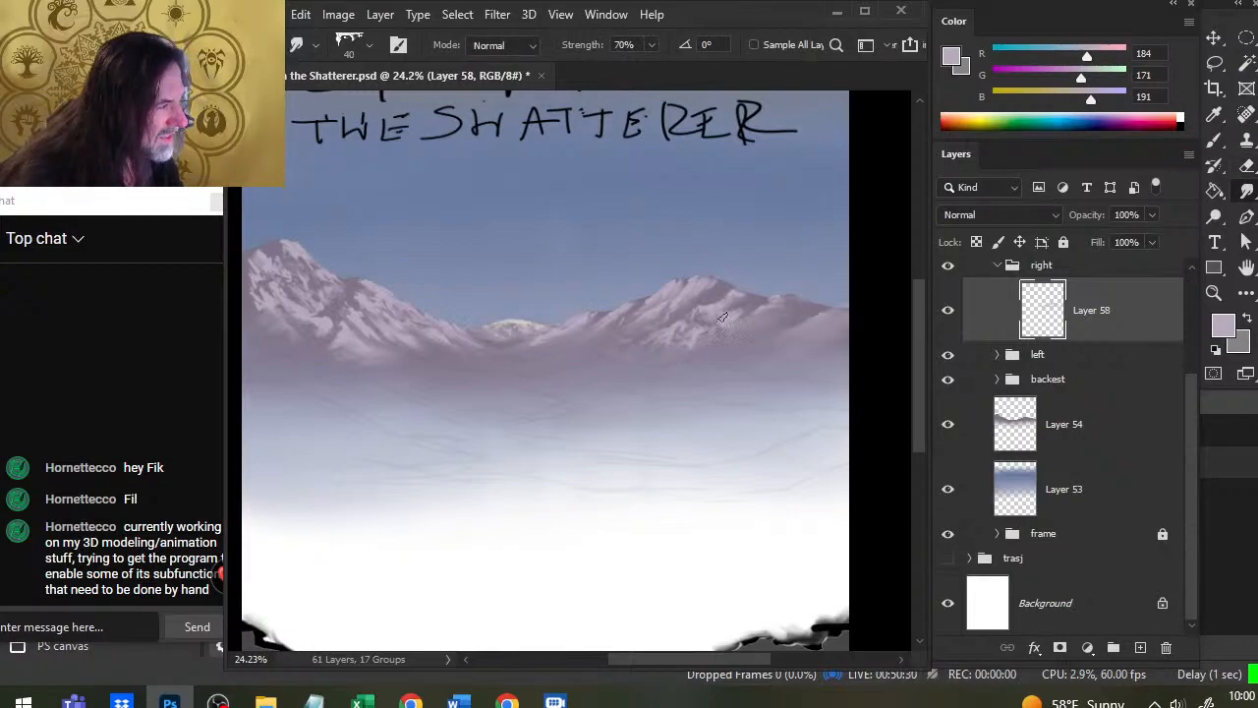
Step: Paint snow on the right mountain's right-hand slope with the 30 px brush and smudge it at 40 px
key(b)
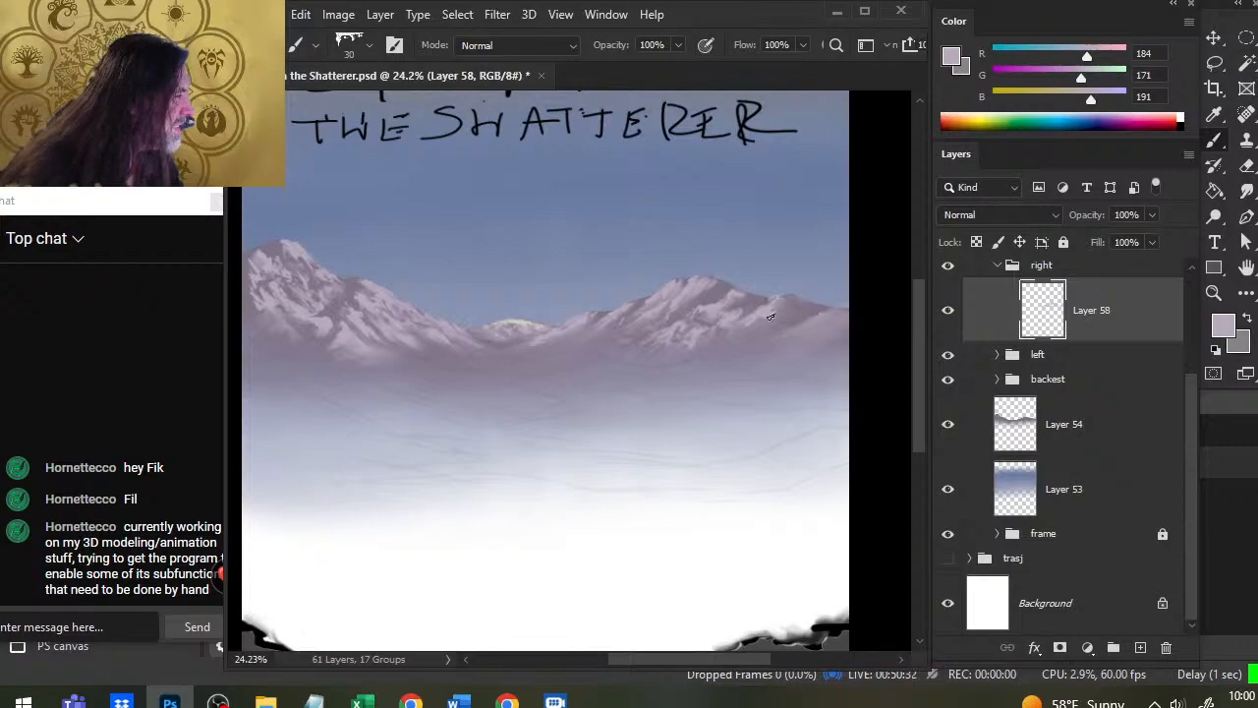
key(r)
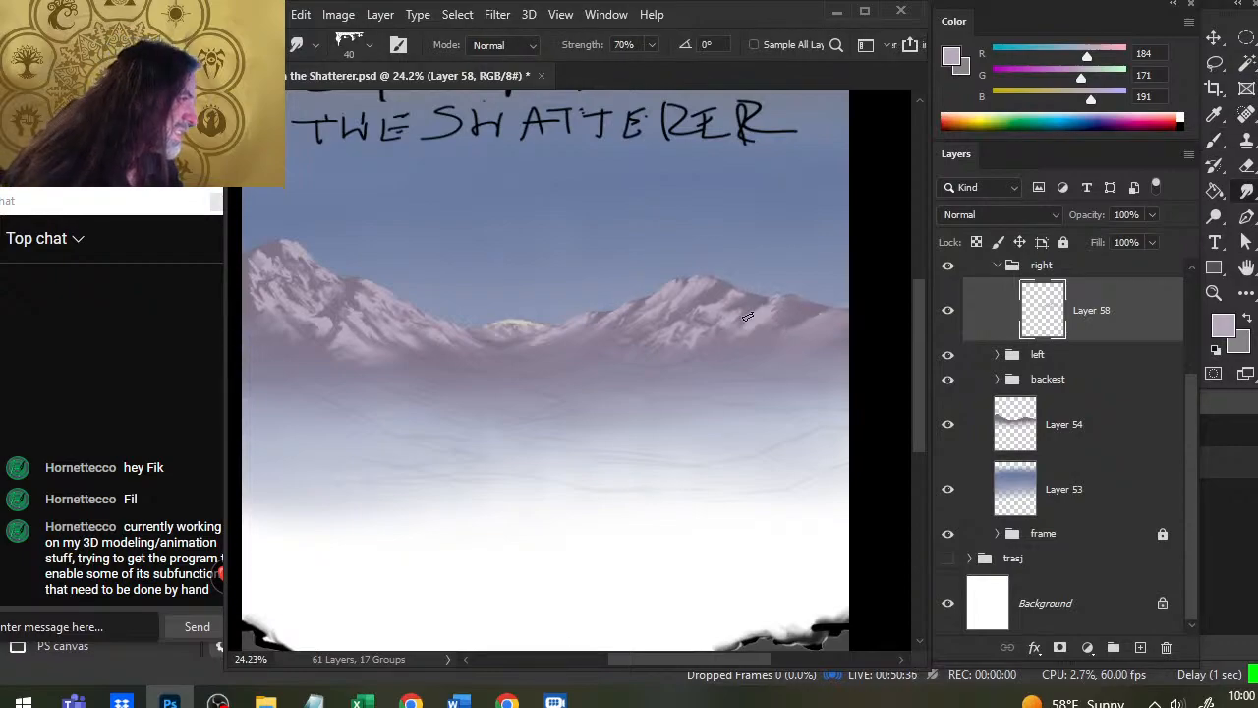
key(b)
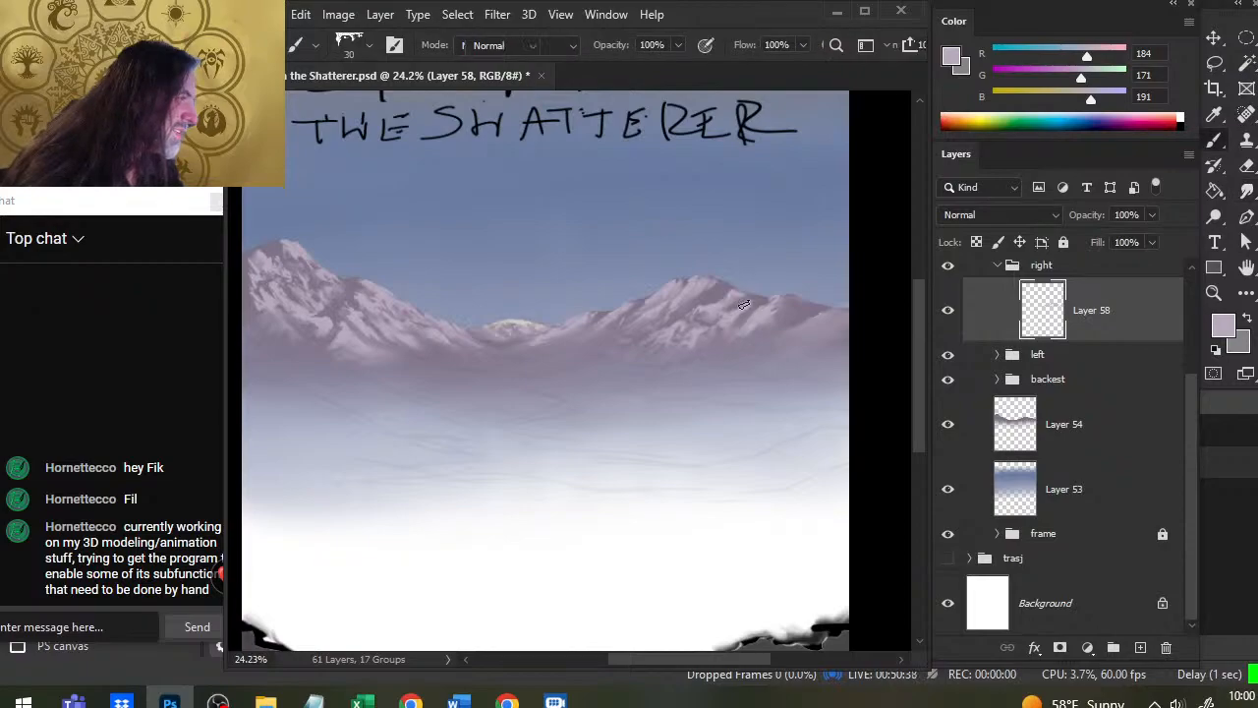
key(r)
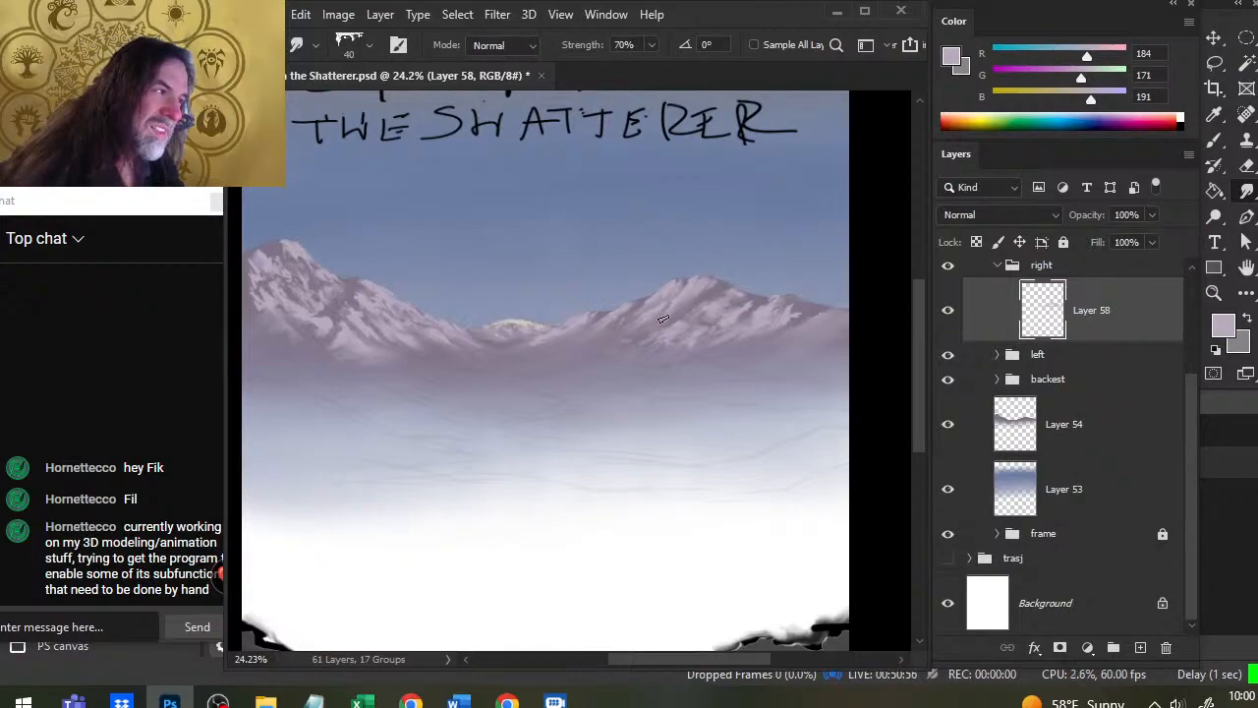
Step: Thin the snow below the right mountain's peak with the Eraser at 45 px and 34% opacity
key(e)
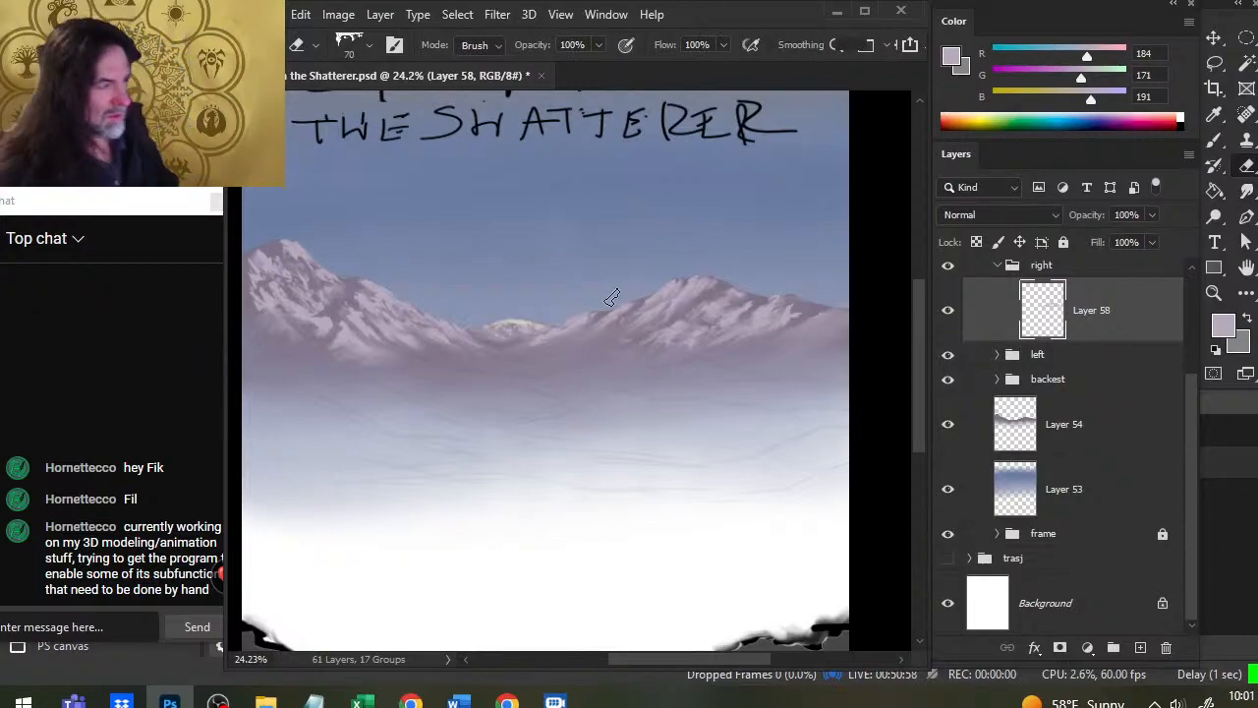
key(bracketleft)
key(bracketleft)
key(bracketleft)
key(3)
key(4)
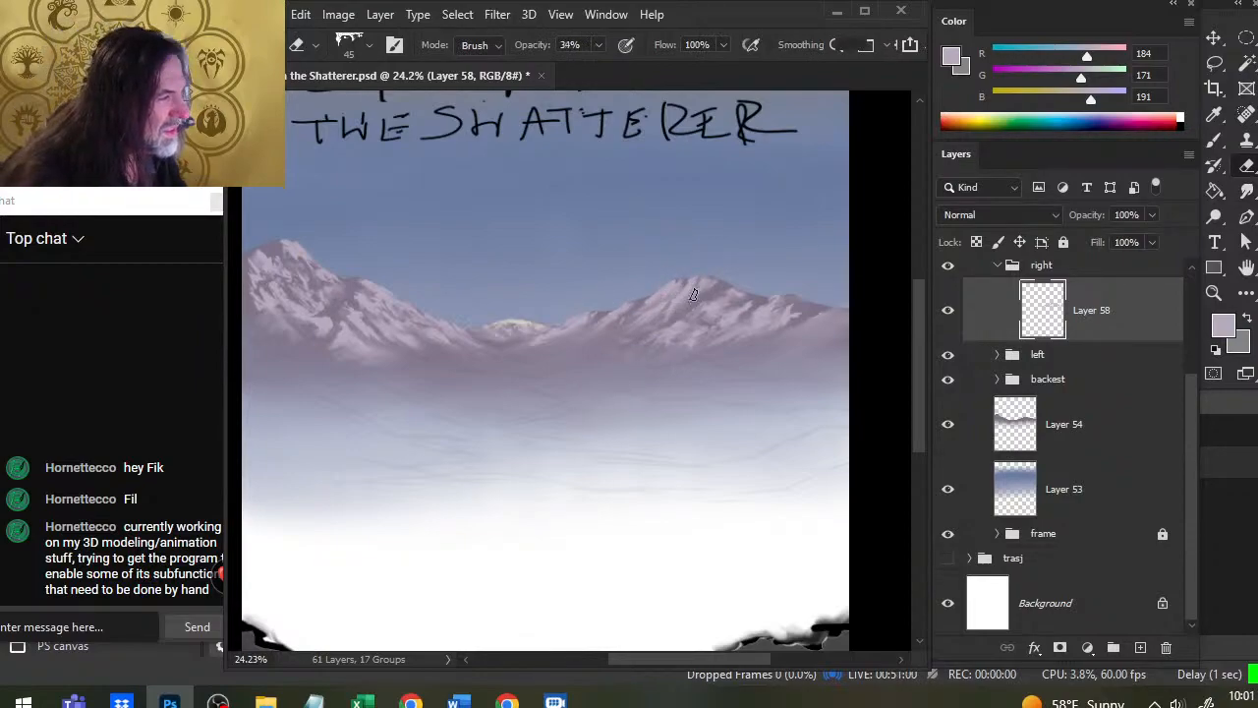
Step: Fill in the right mountain's central slope with 30 px snow strokes and blend them at 70% Smudge strength
key(b)
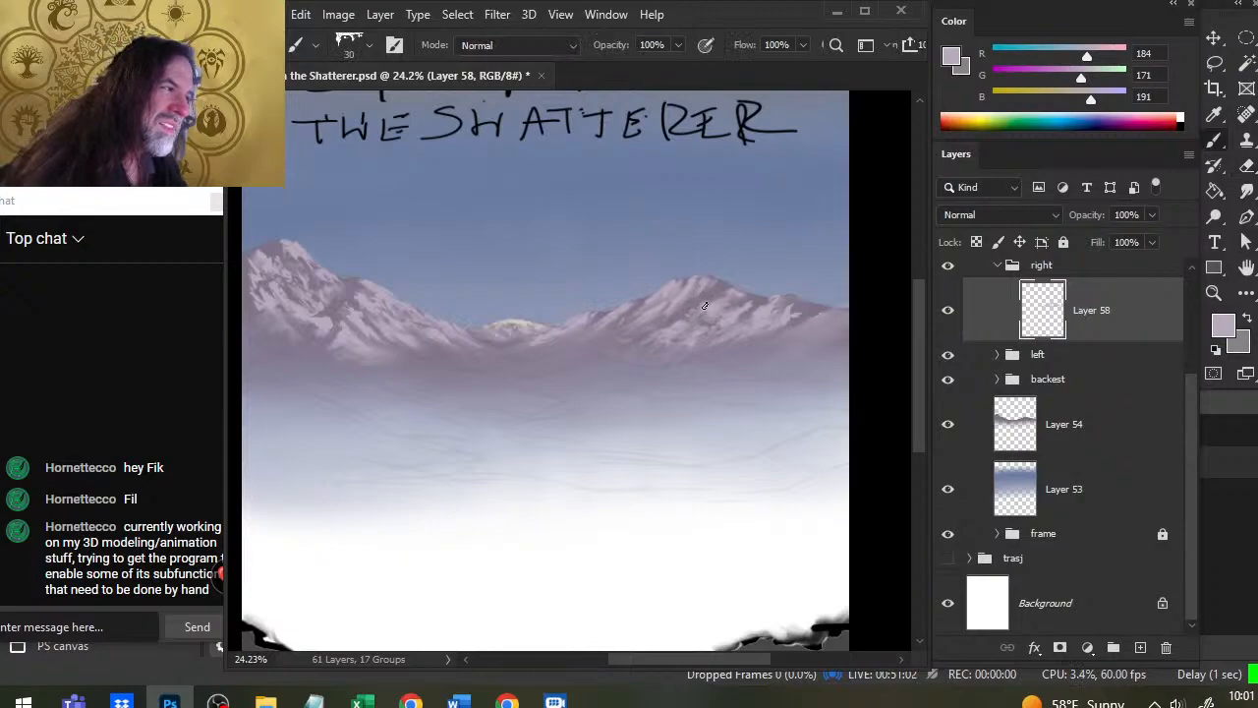
key(r)
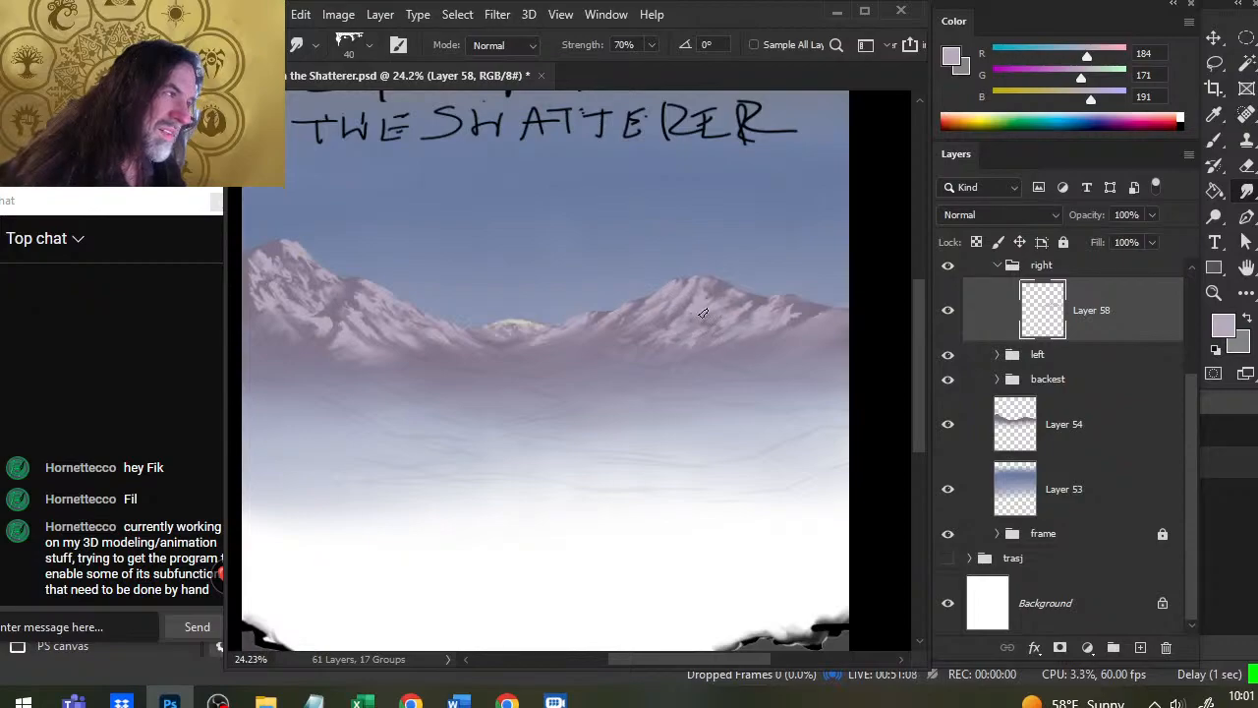
key(b)
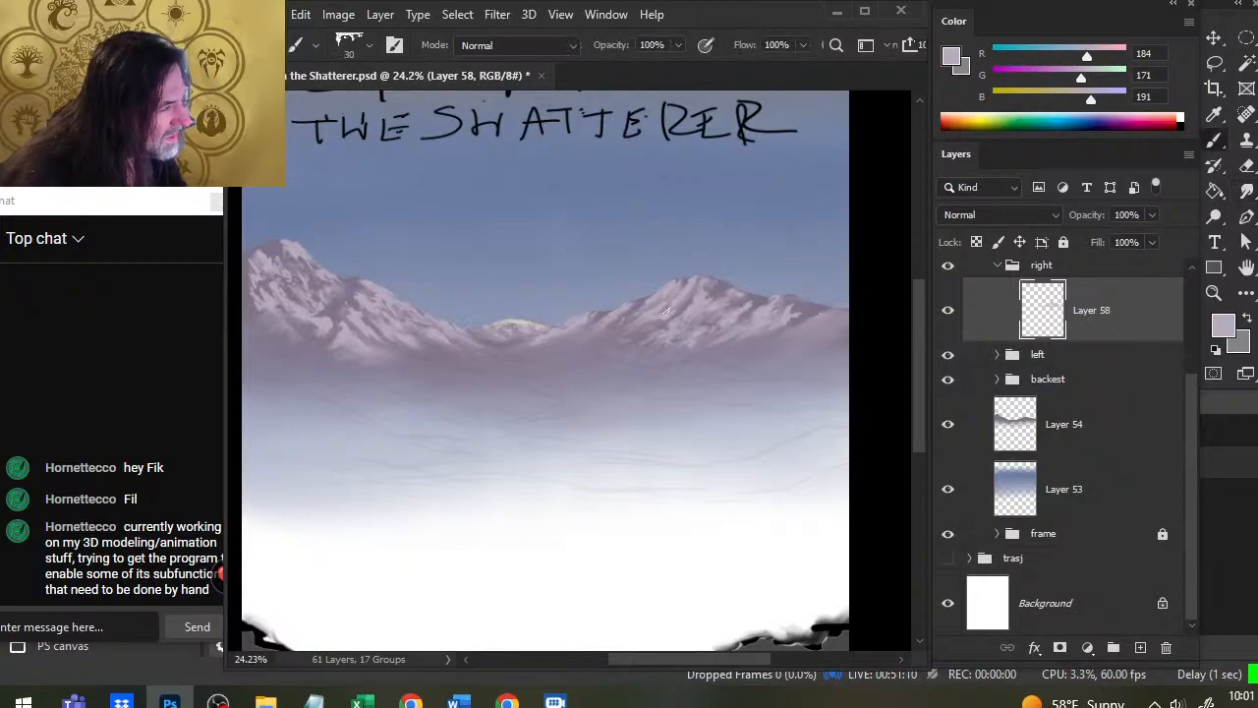
key(r)
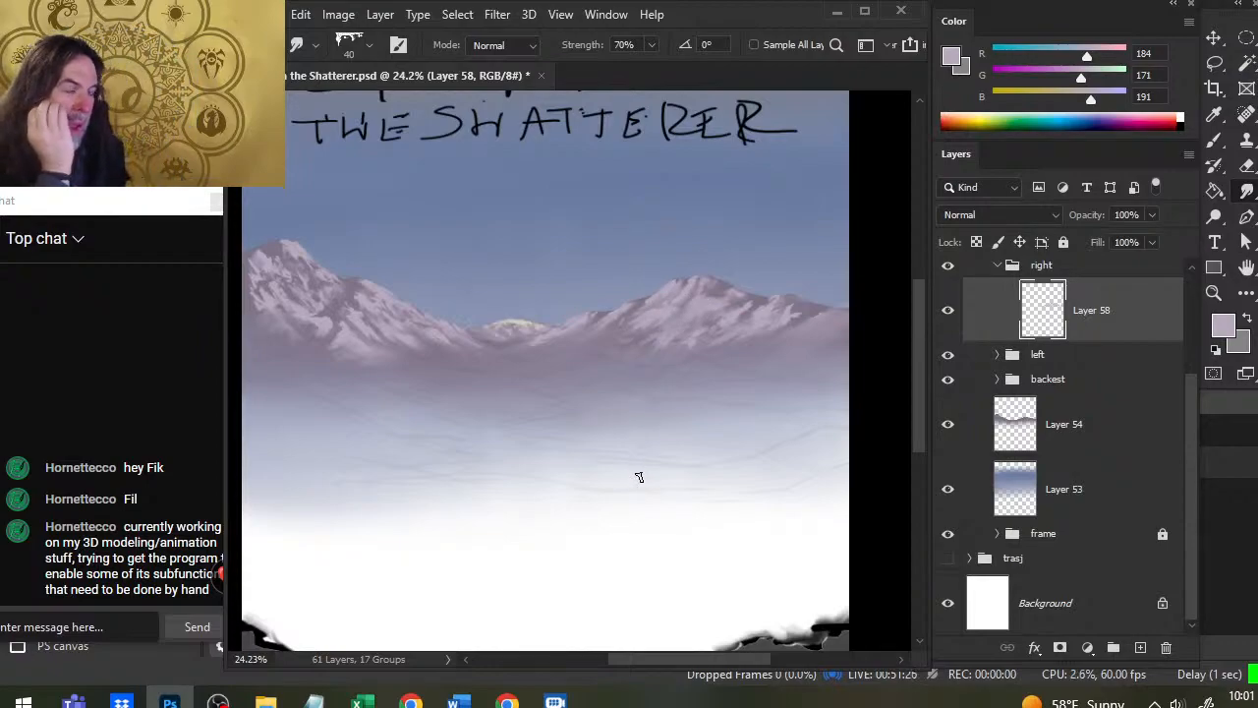
Step: Soften the right mountain's lower snow with the Smudge tool at 50 px and the Eraser at 70 px and 23% opacity
key(bracketright)
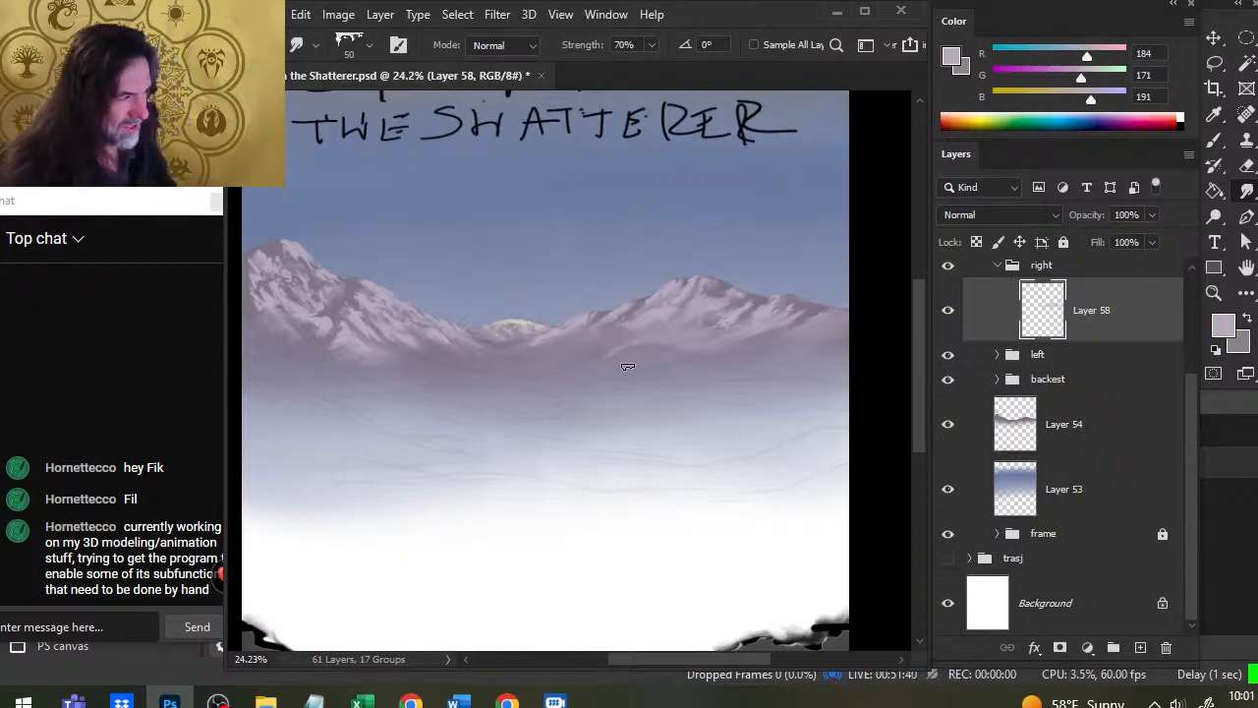
key(e)
key(bracketright)
key(bracketright)
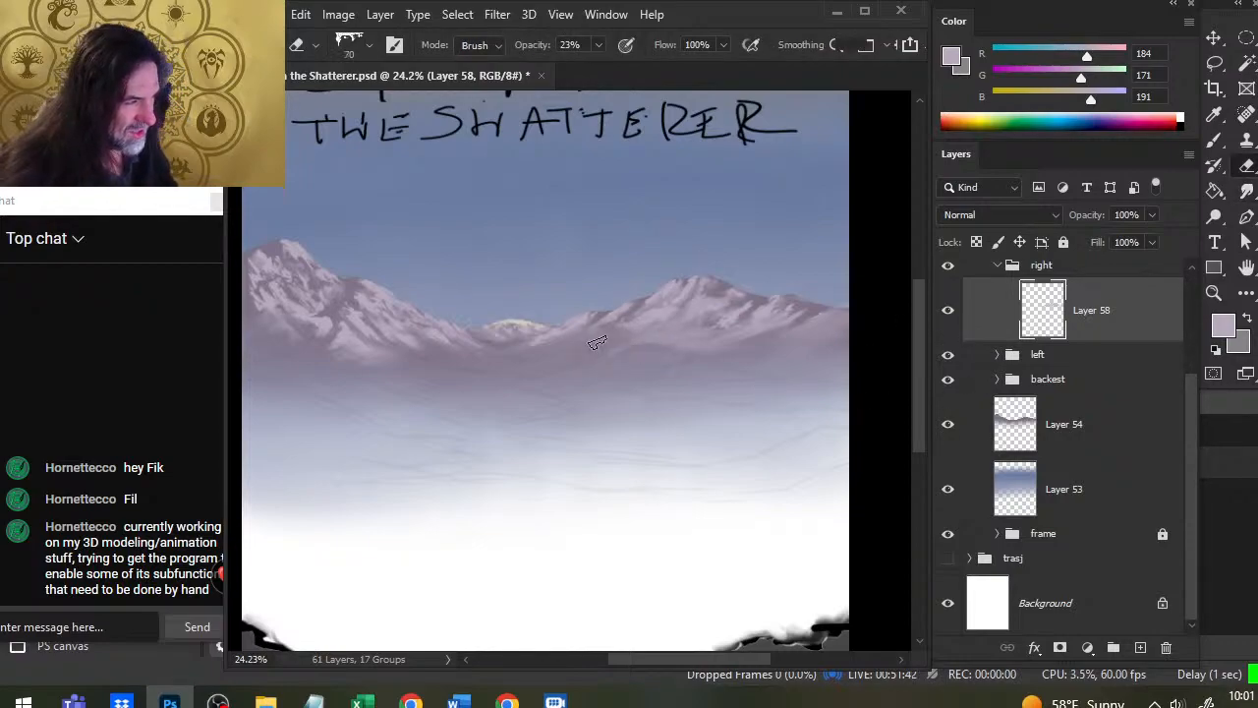
key(r)
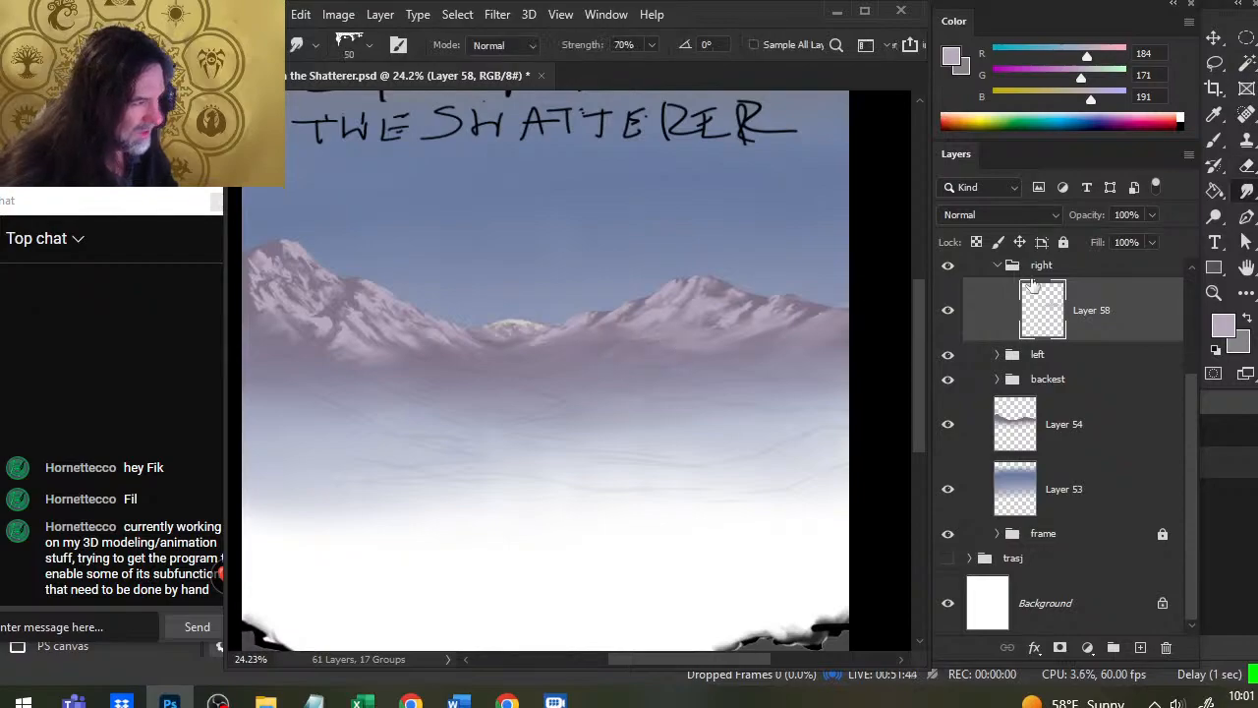
Step: Lower Layer 58's opacity to 58% and add a new layer above it for painting brighter snow
drag(1153, 214, 1117, 244)
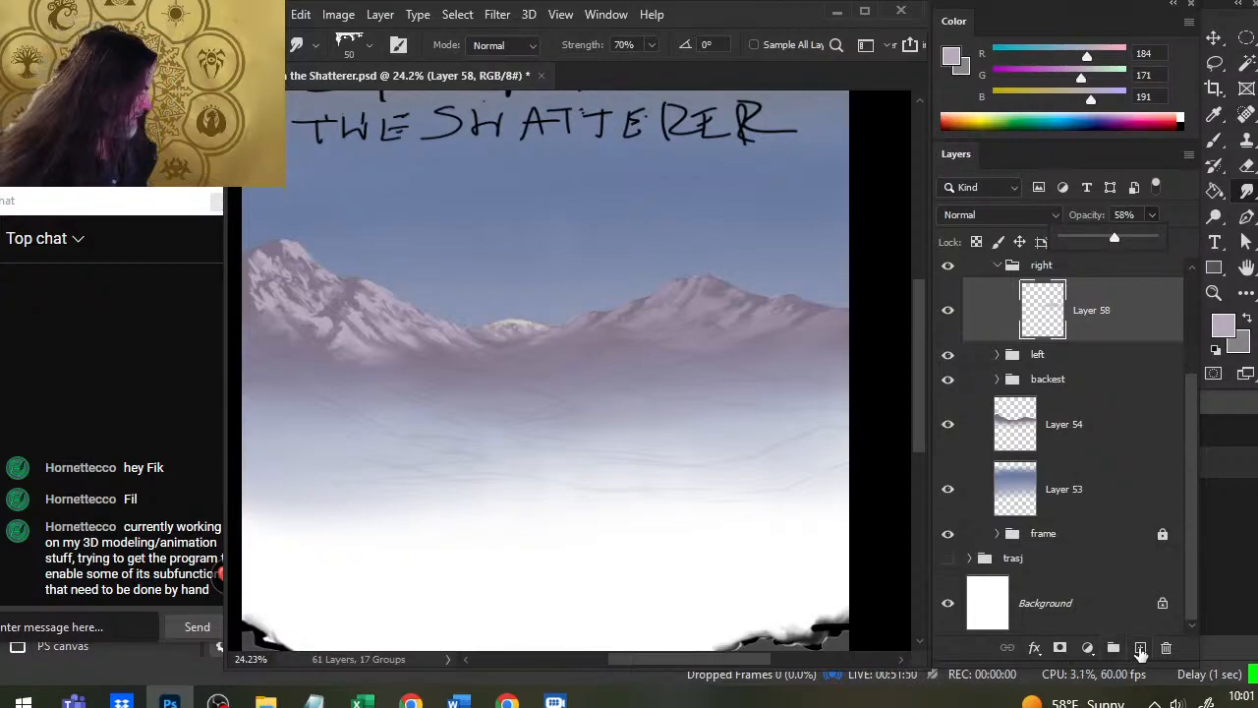
click(1141, 646)
key(b)
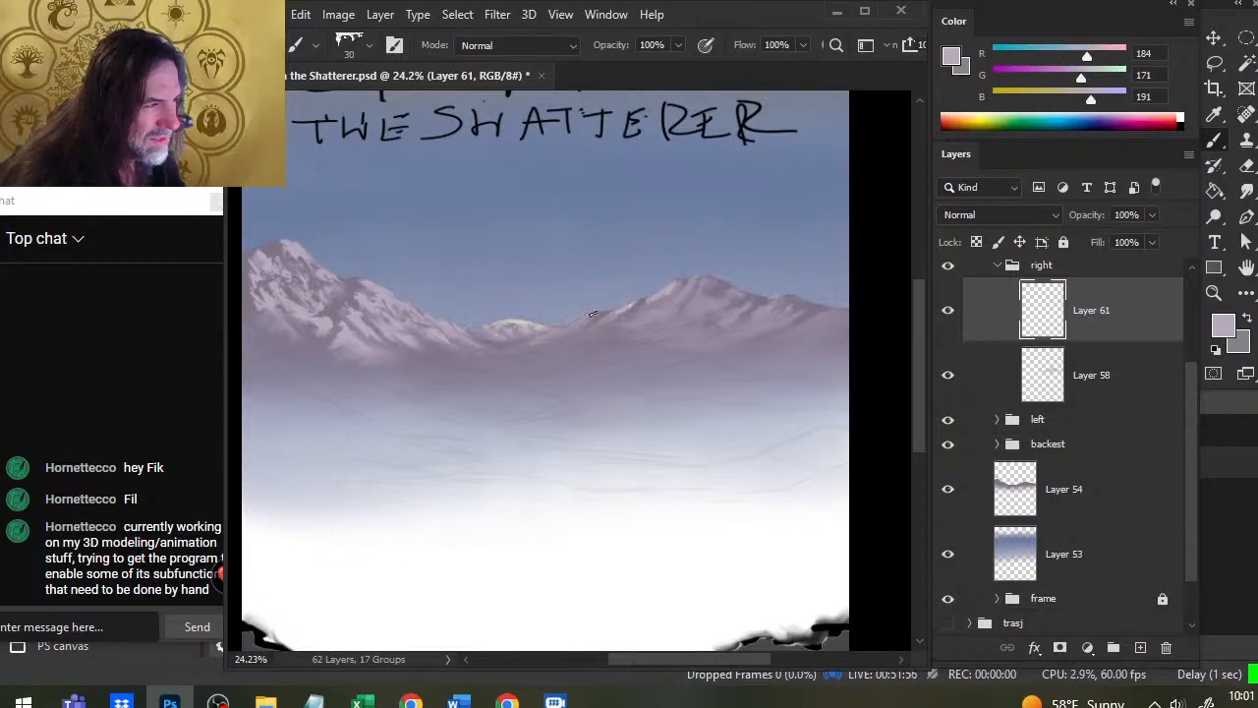
Step: Switch the Smudge tool to the cloud-shaped brush tip at 50 px and set its strength to 30%
key(r)
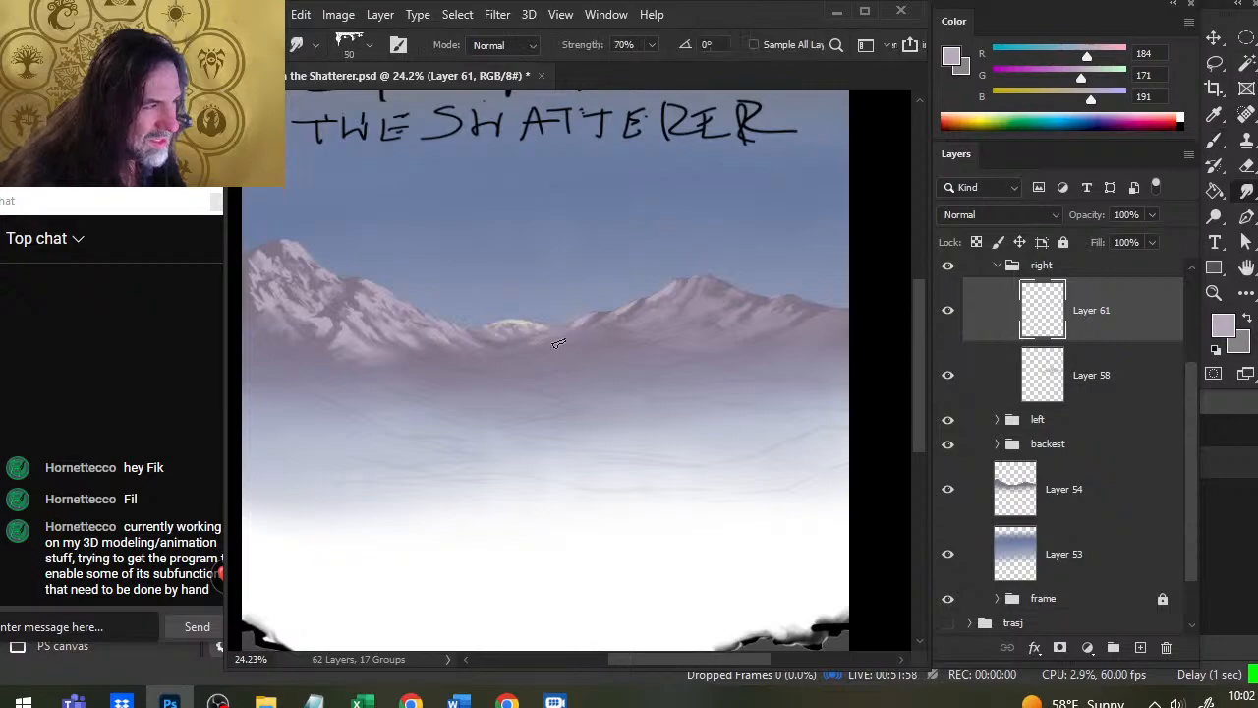
right_click(603, 386)
click(566, 438)
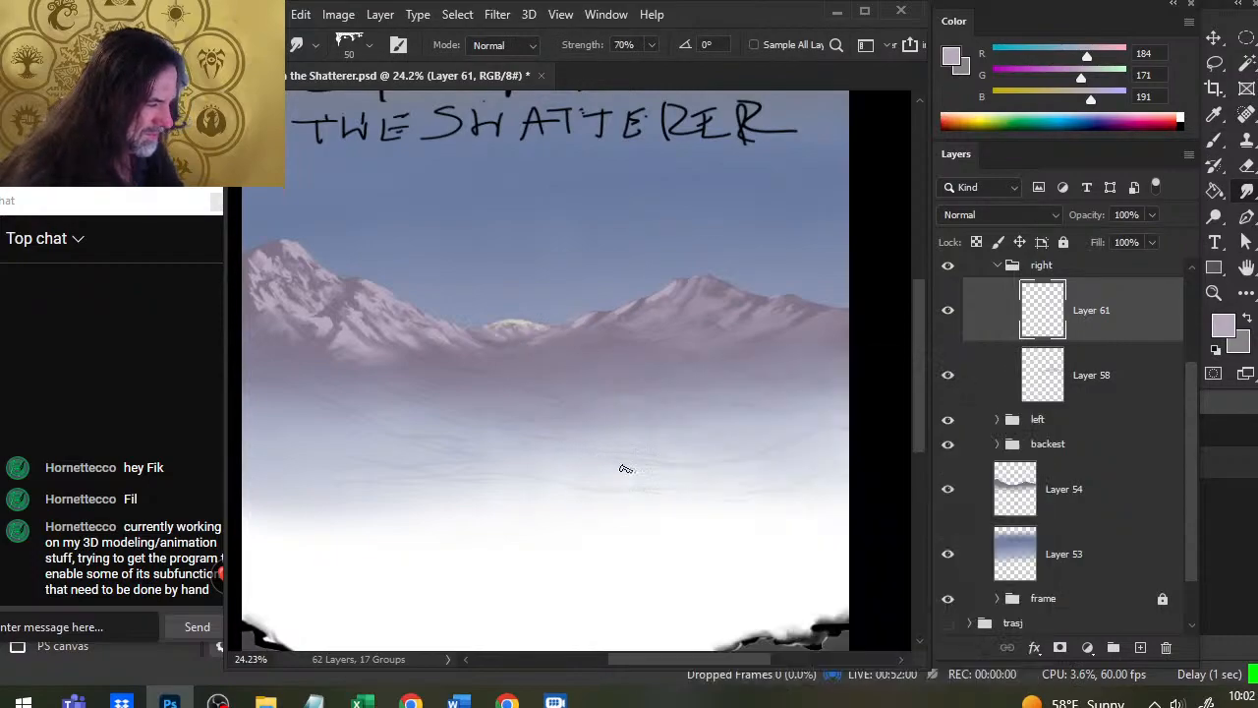
right_click(618, 447)
click(609, 452)
right_click(622, 451)
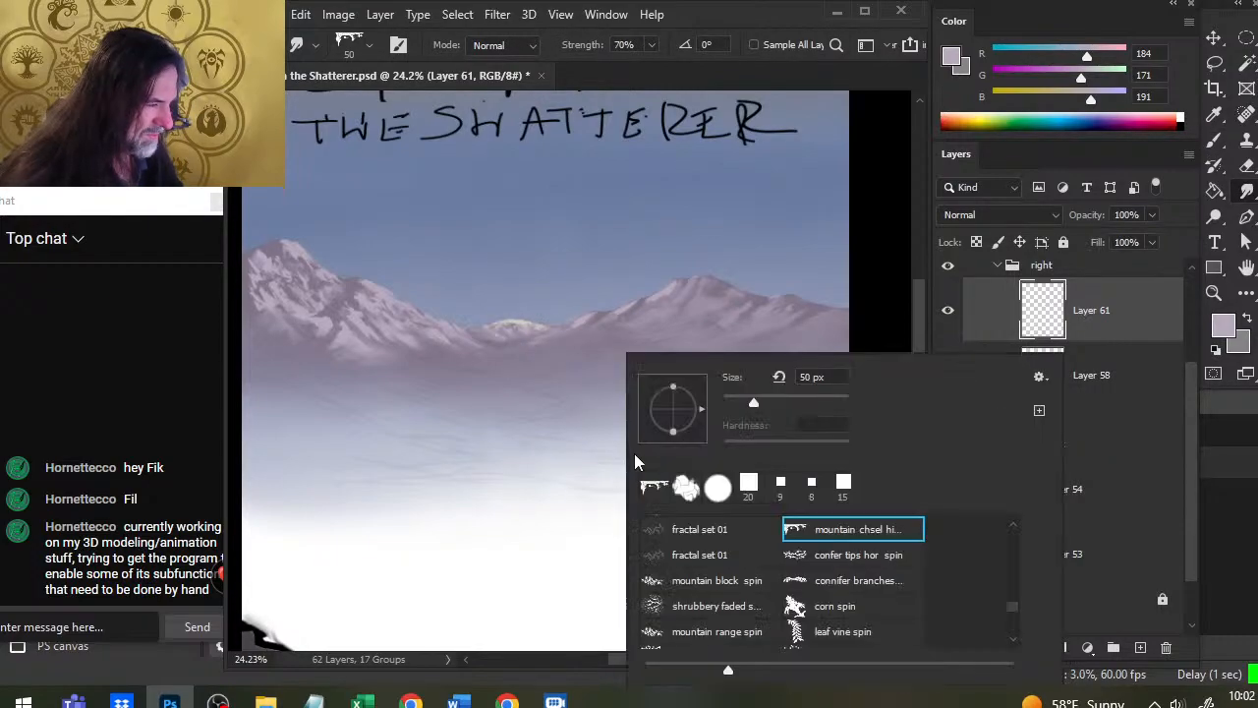
click(686, 487)
click(565, 384)
key(3)
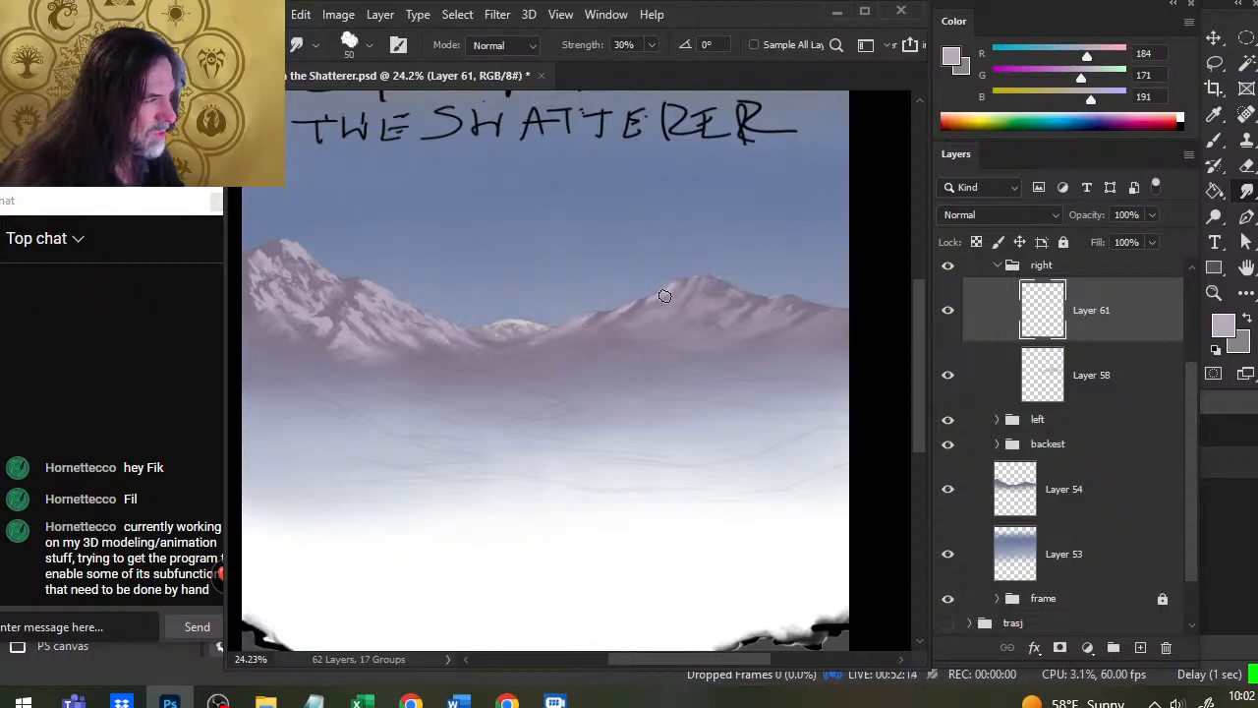
Step: Paint brighter snow on the right mountain's peak and upper left slope on Layer 61, blending it at 30% Smudge strength
key(b)
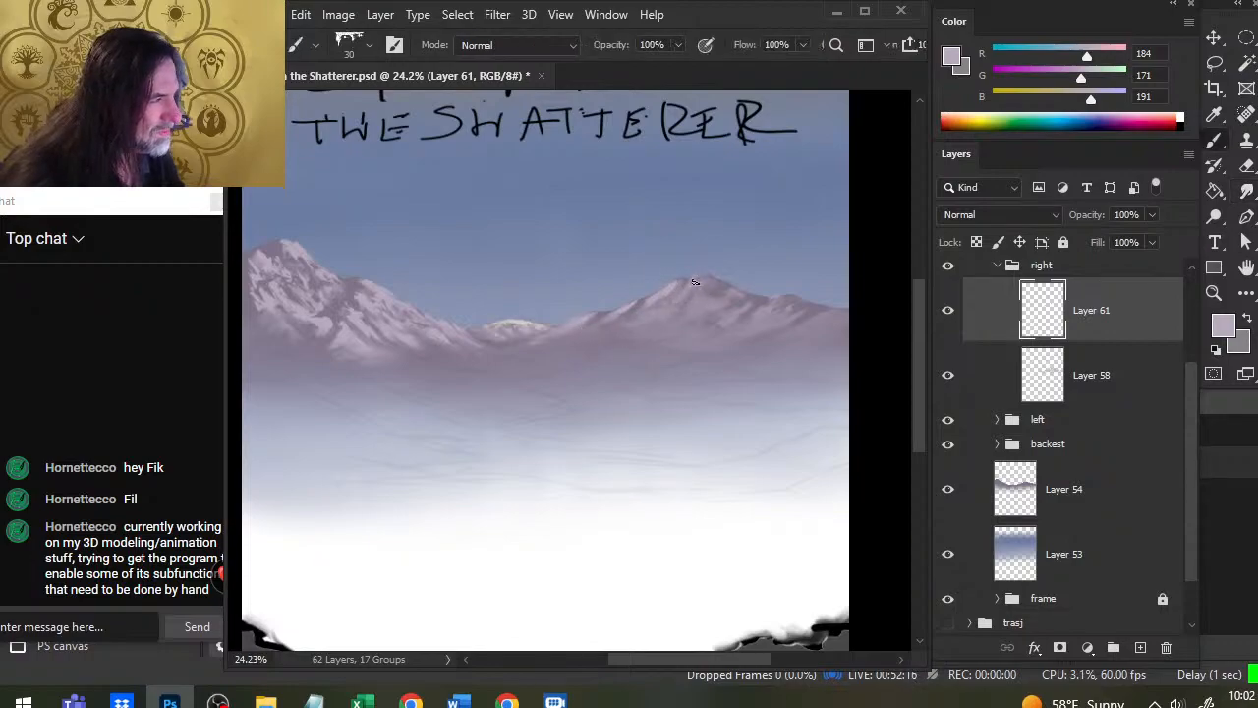
drag(695, 283, 668, 307)
key(r)
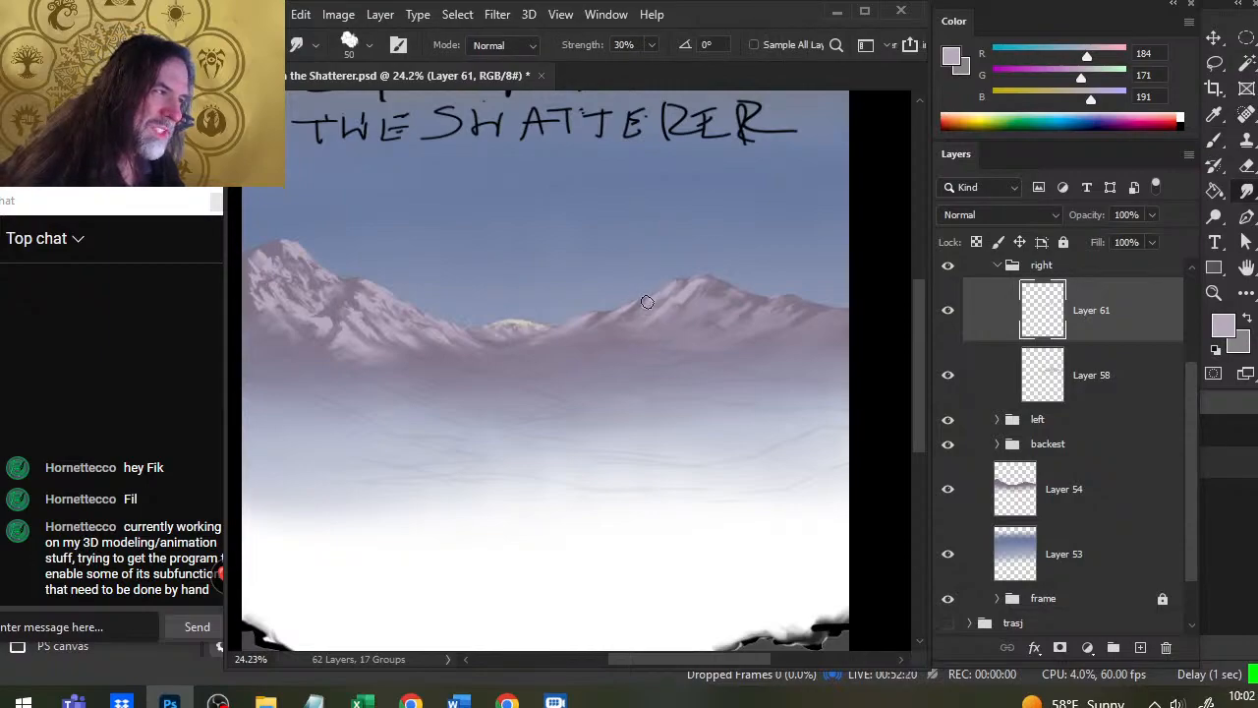
key(b)
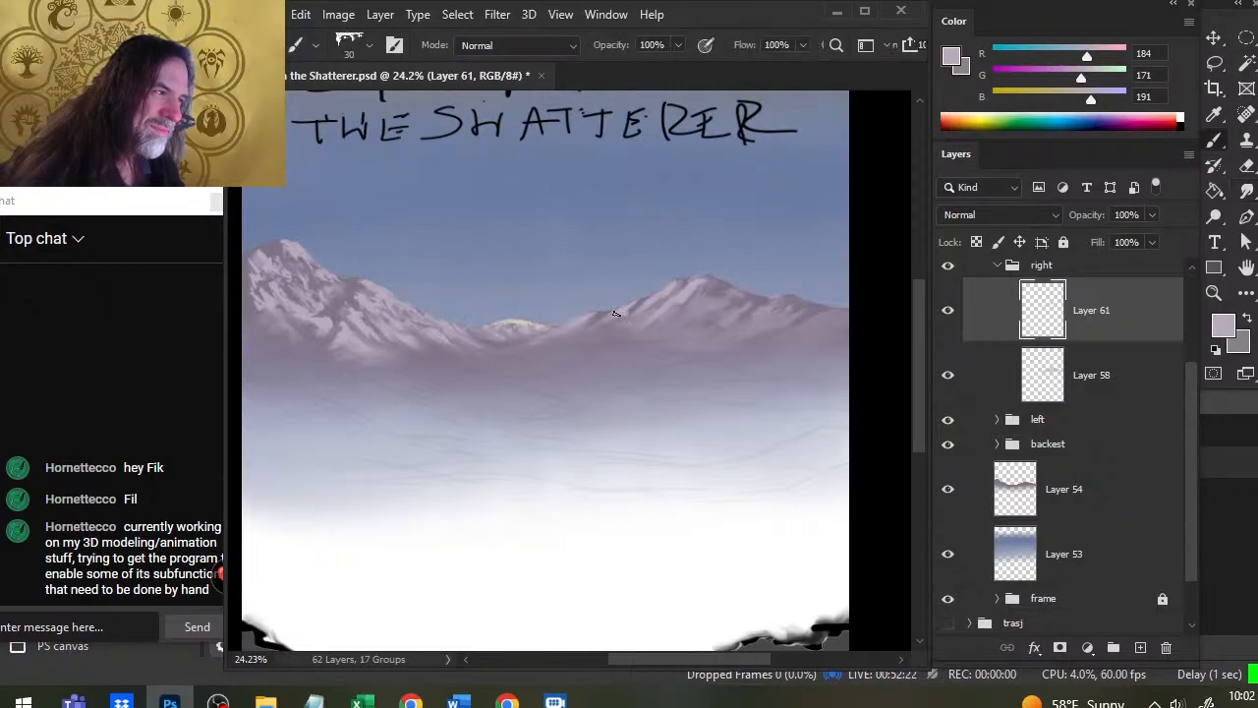
key(r)
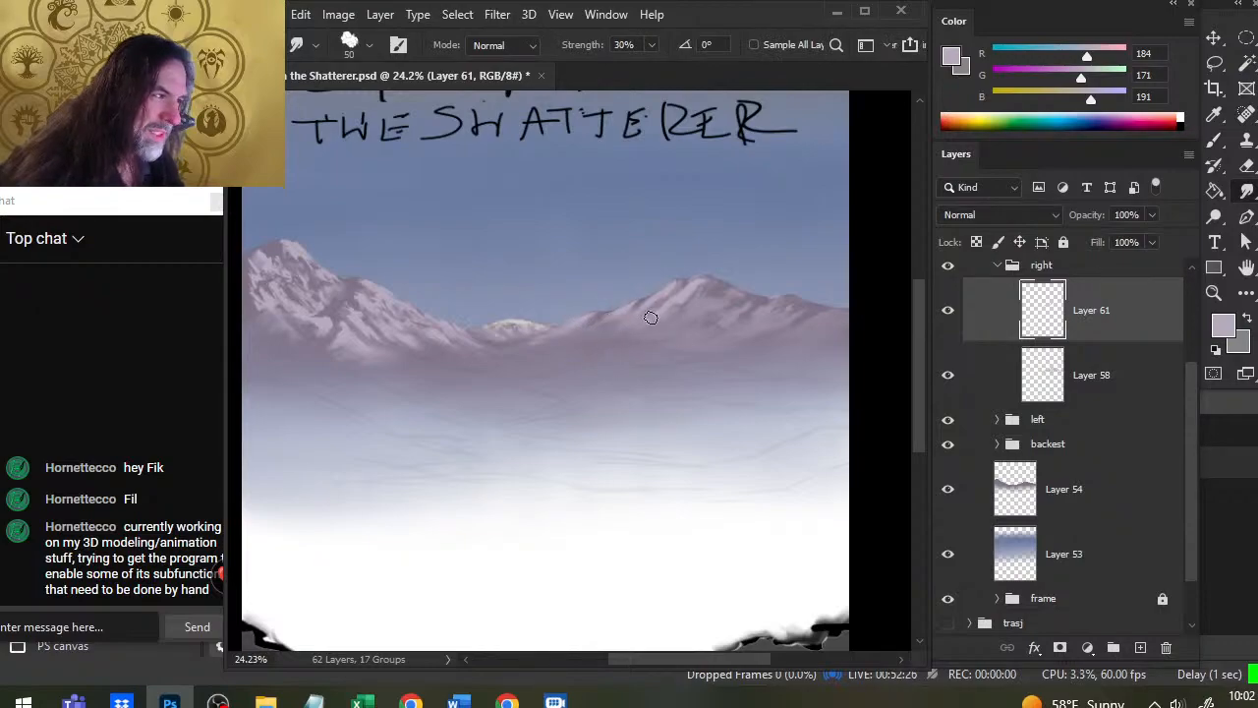
key(b)
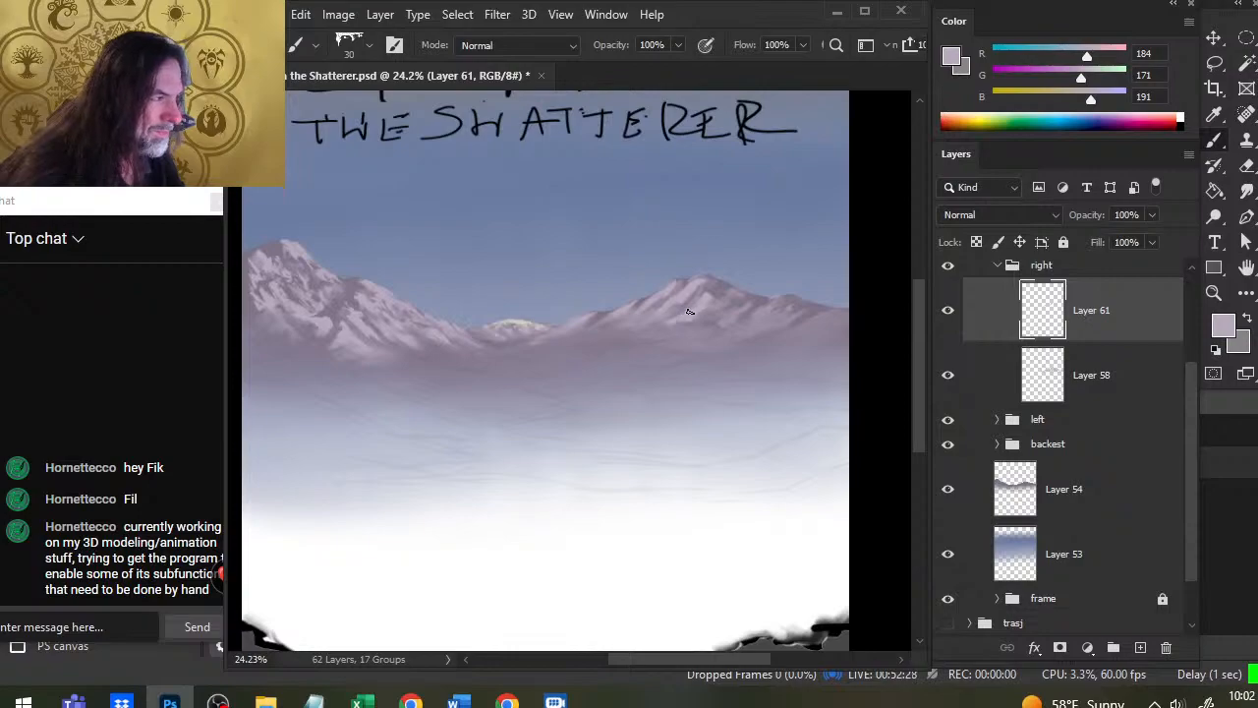
key(r)
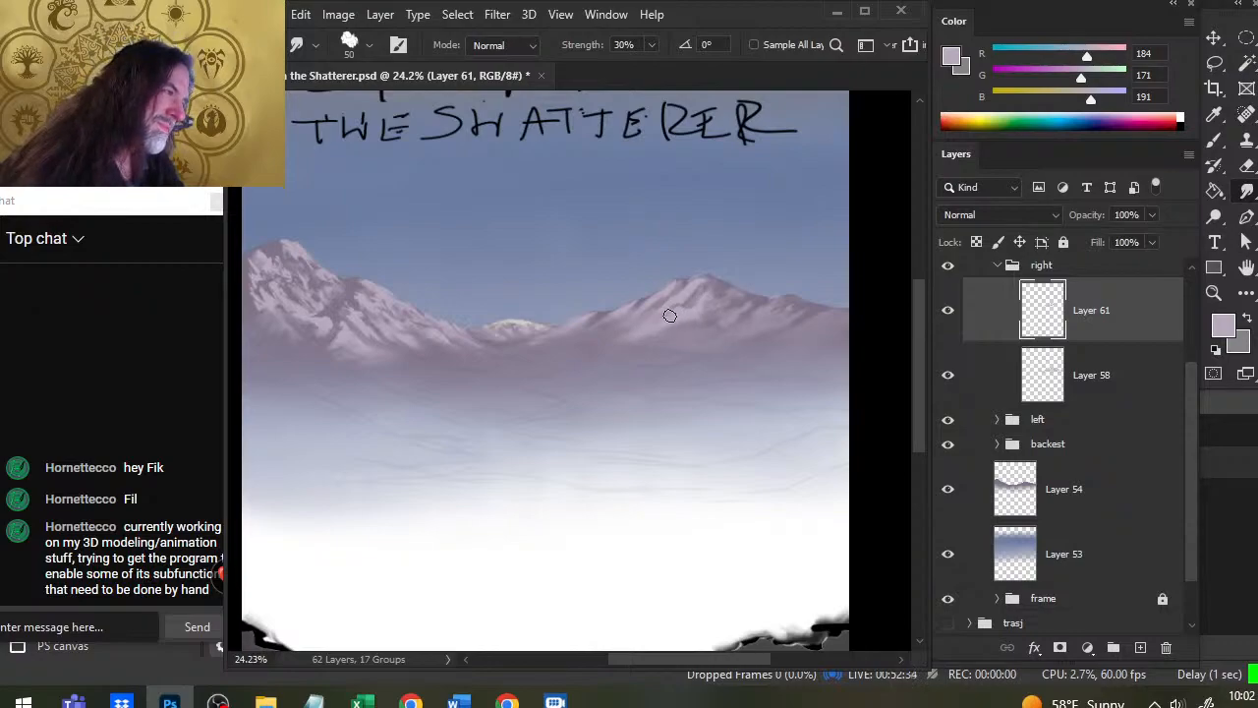
Step: Refine the right mountain's central snow on Layer 61 using the Eraser at 23% opacity, the 30 px brush and the 50 px Smudge tool
key(e)
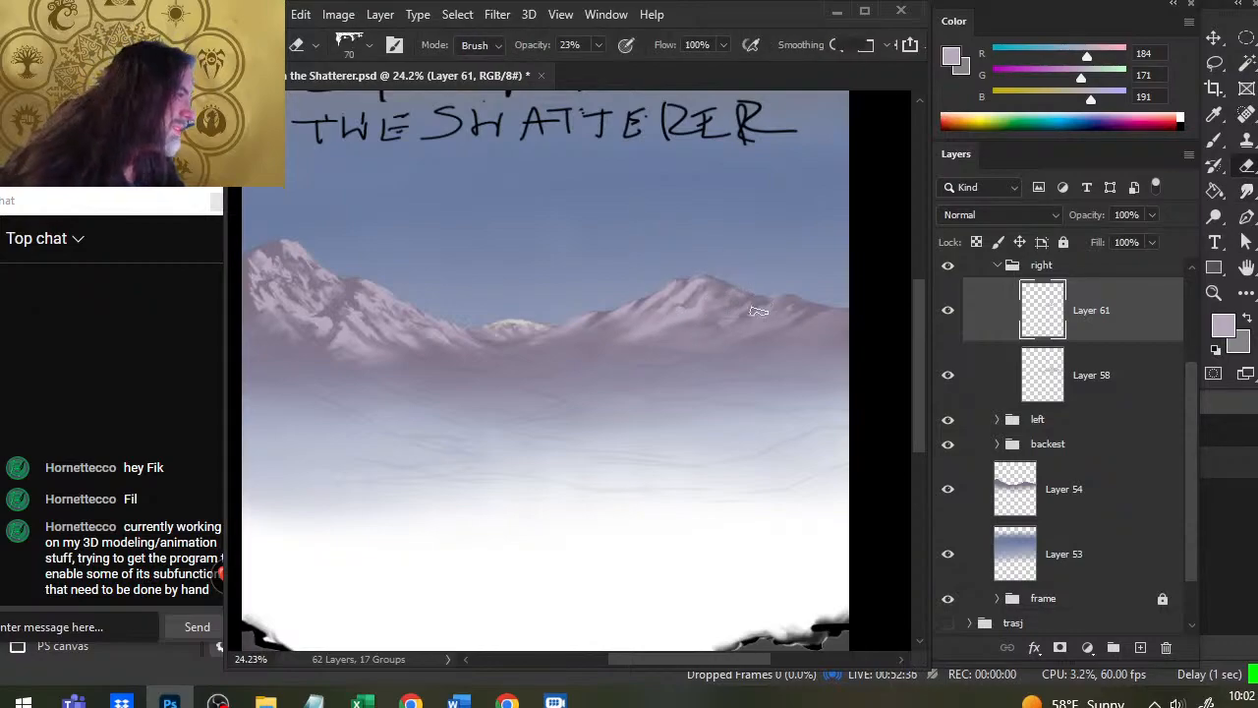
key(b)
key(r)
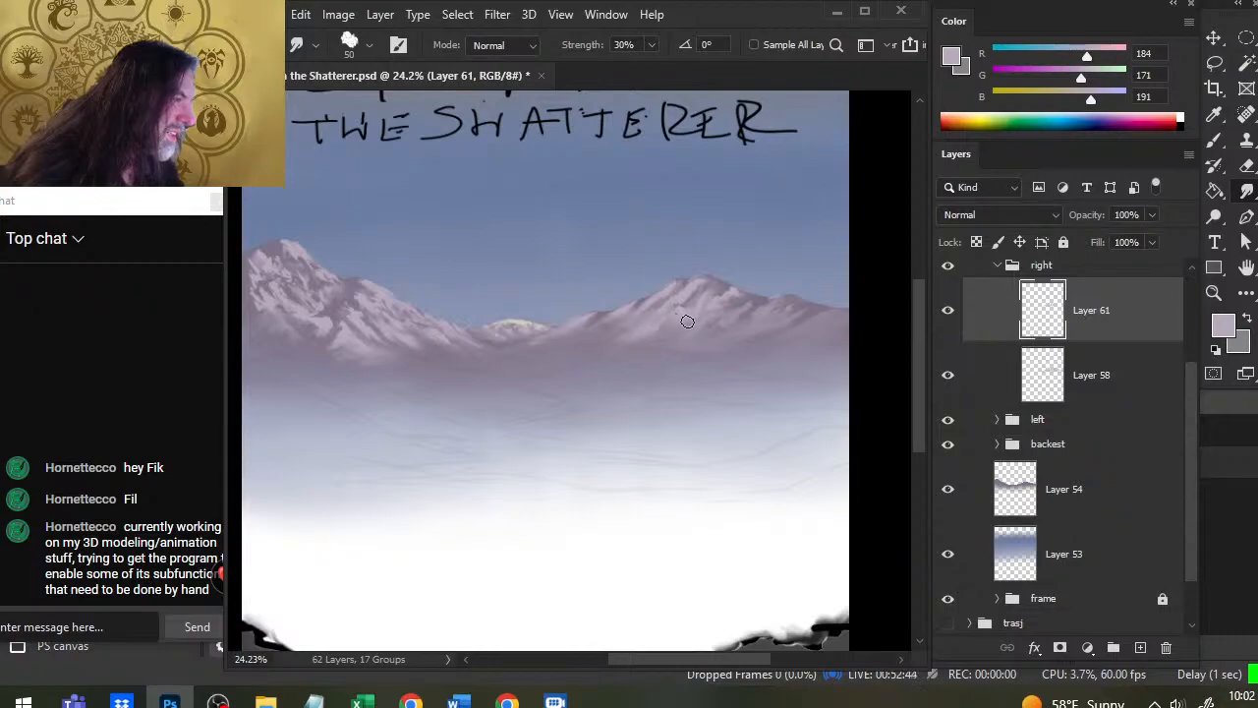
key(b)
key(r)
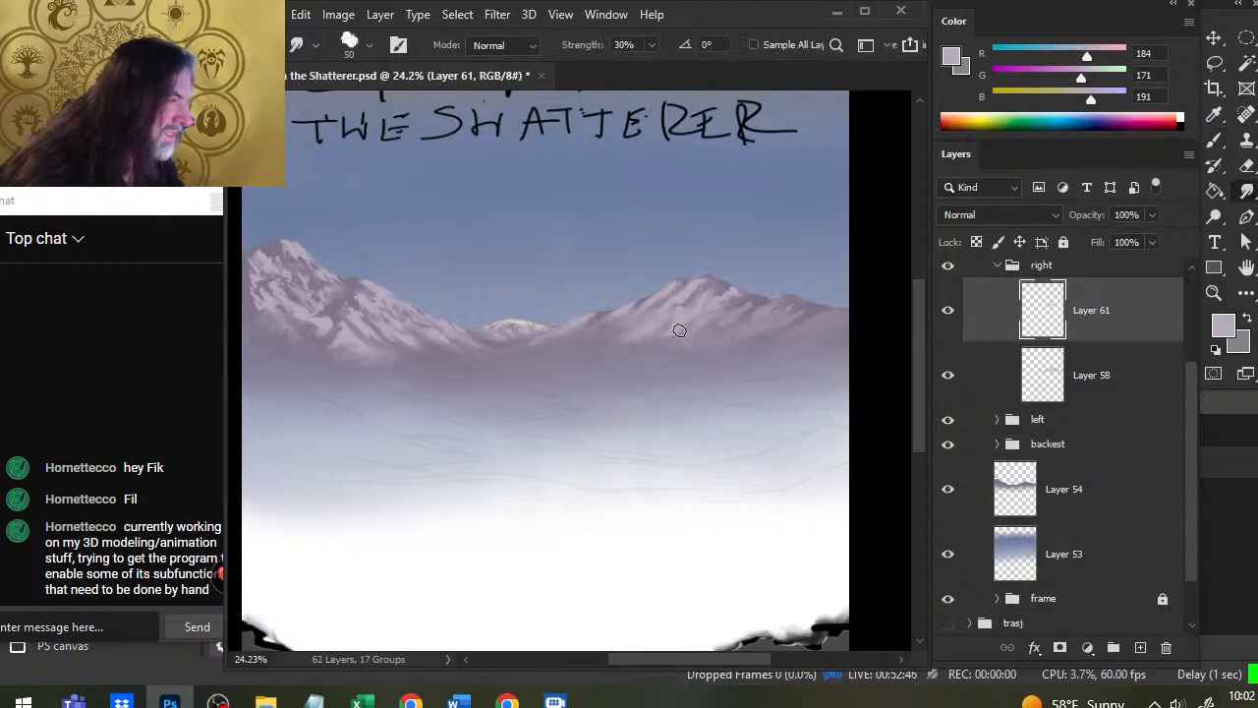
Step: Carve the peak's snow with the Eraser at 45 px and 100% opacity, then paint and smudge snow along the right-hand slope
key(e)
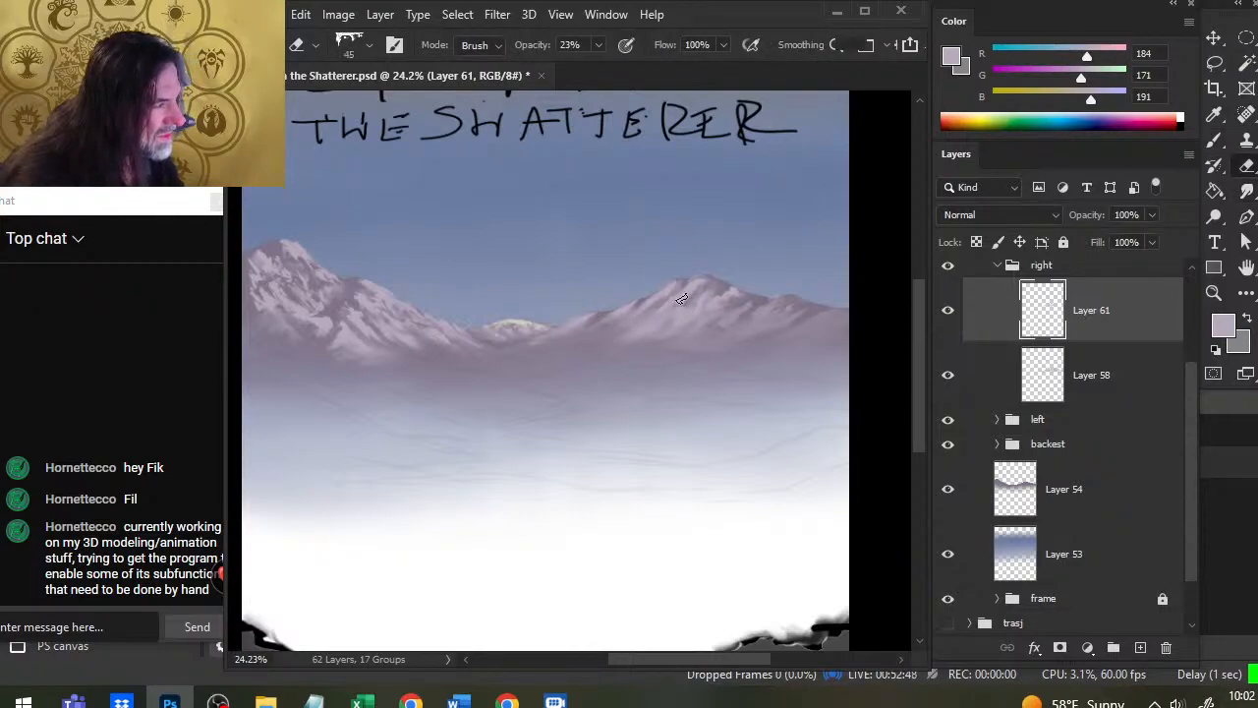
key(0)
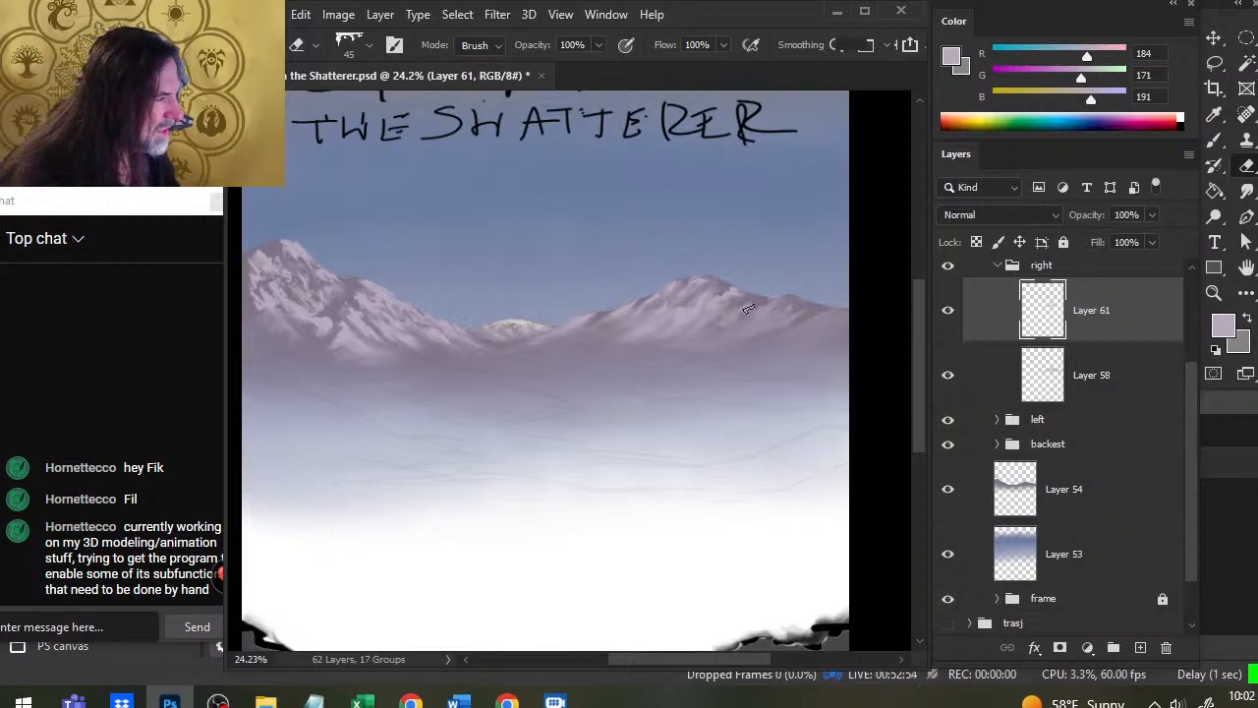
key(b)
key(r)
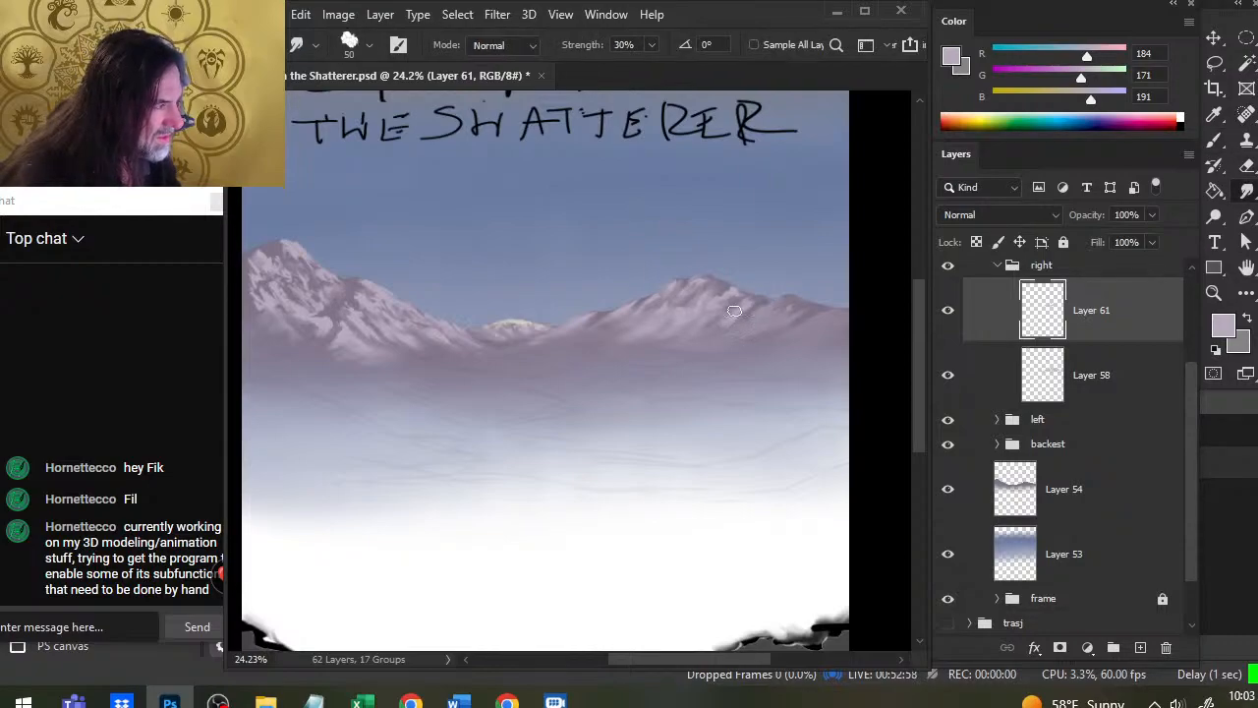
key(b)
key(r)
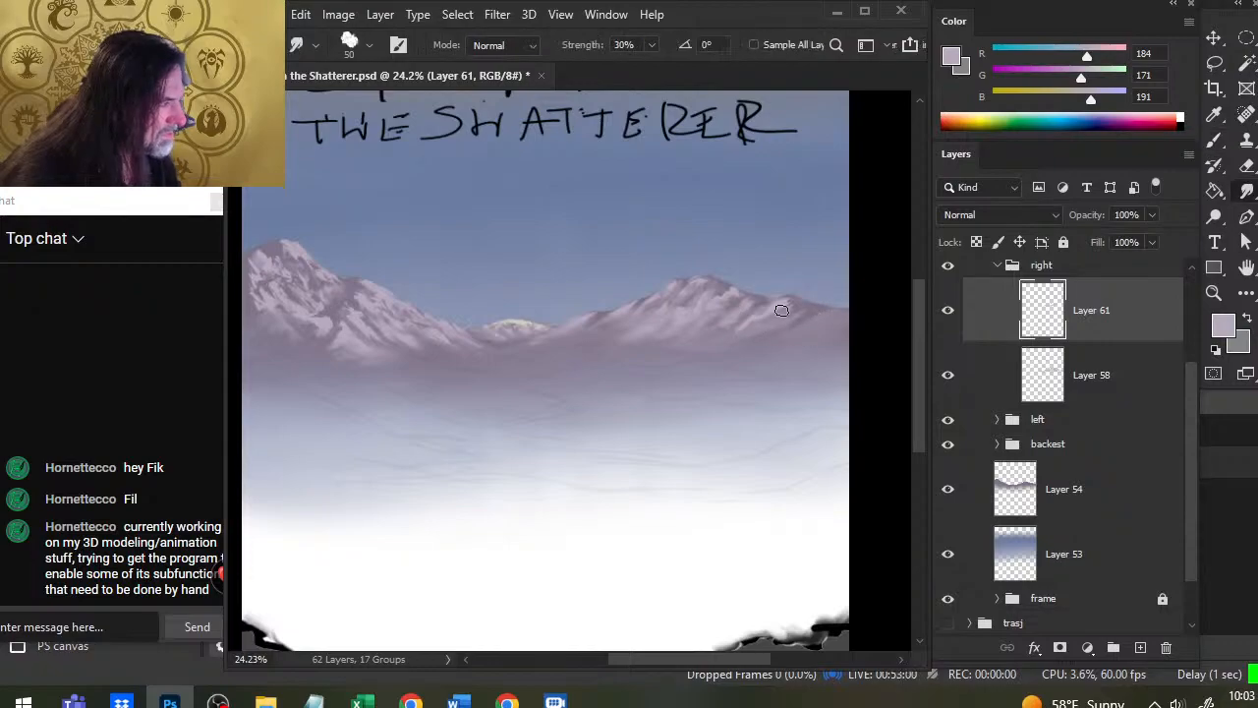
Step: Finish painting and smudging snow on the right mountain's right-hand slope, and merge Layer 61 down into Layer 58
key(b)
key(r)
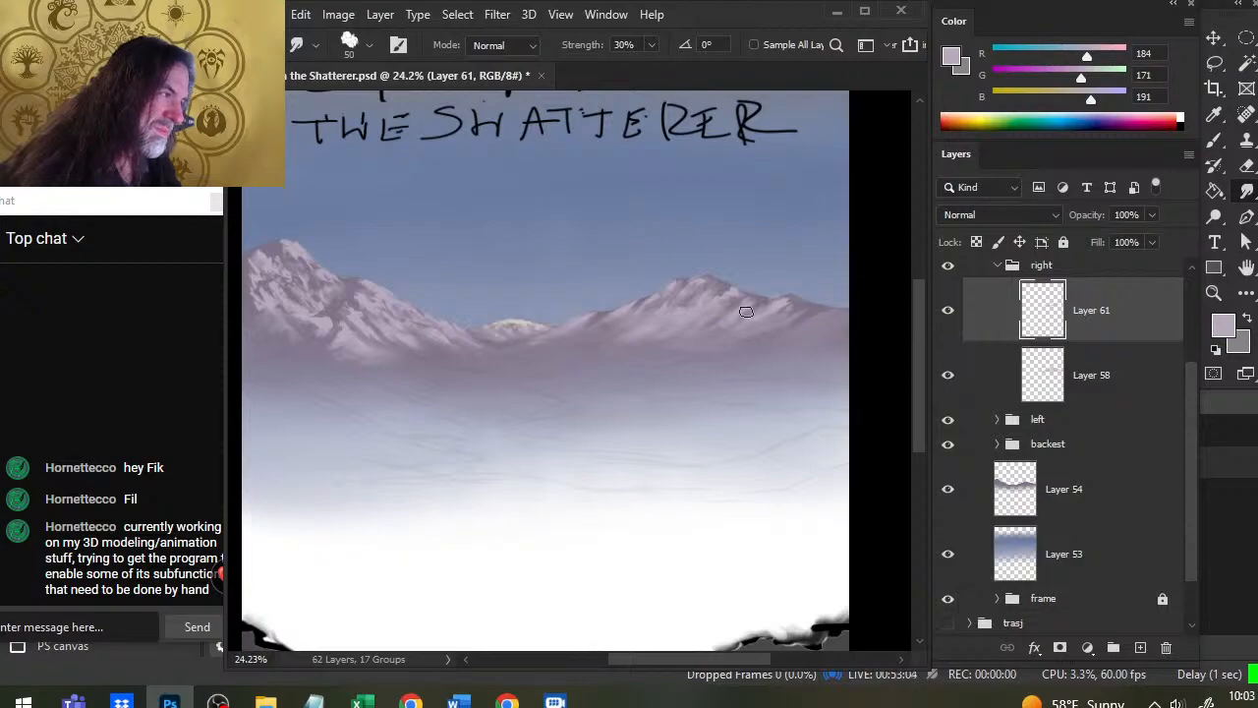
right_click(1079, 326)
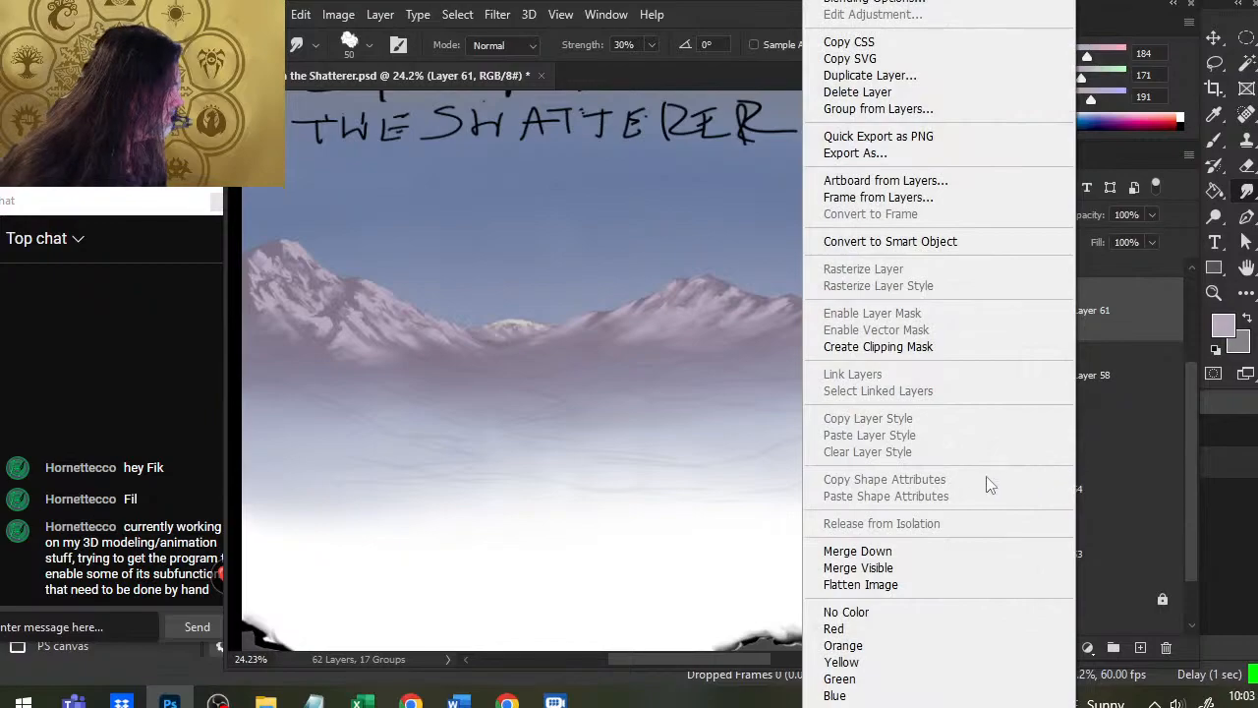
click(909, 550)
Step: Refine the snow around the right mountain's peak on Layer 58 with the Eraser and the Smudge tool at 35 px
key(e)
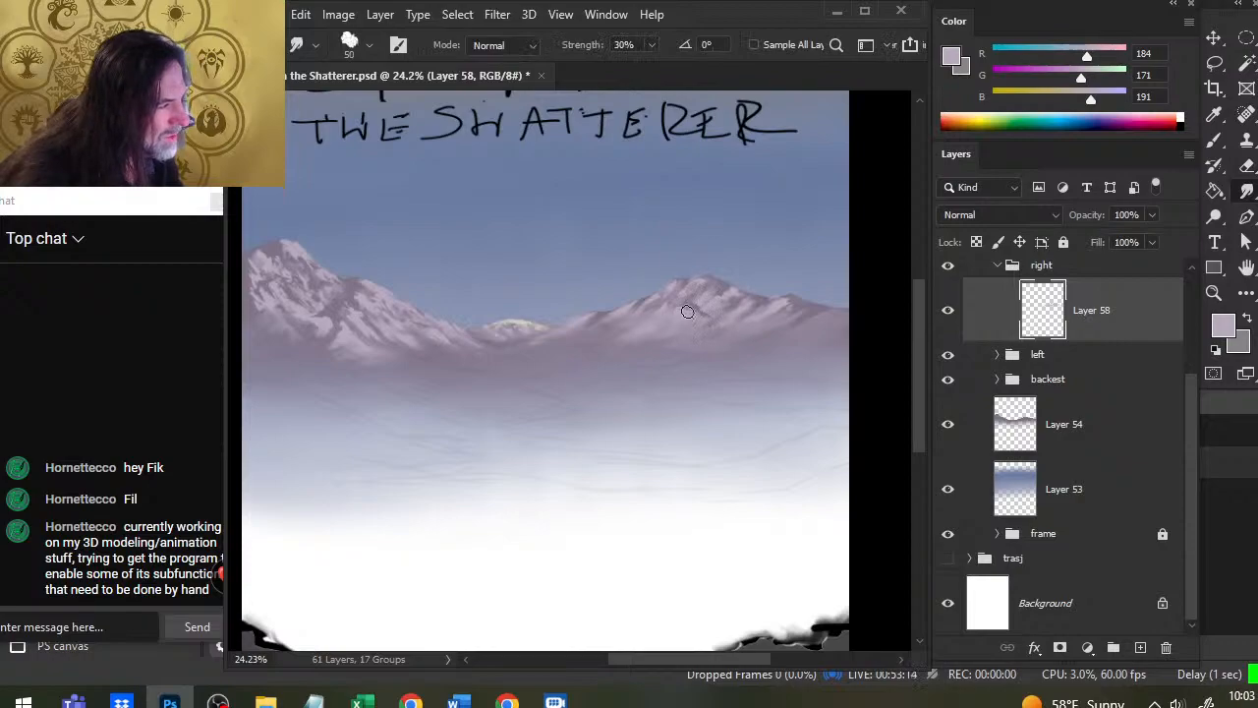
key(r)
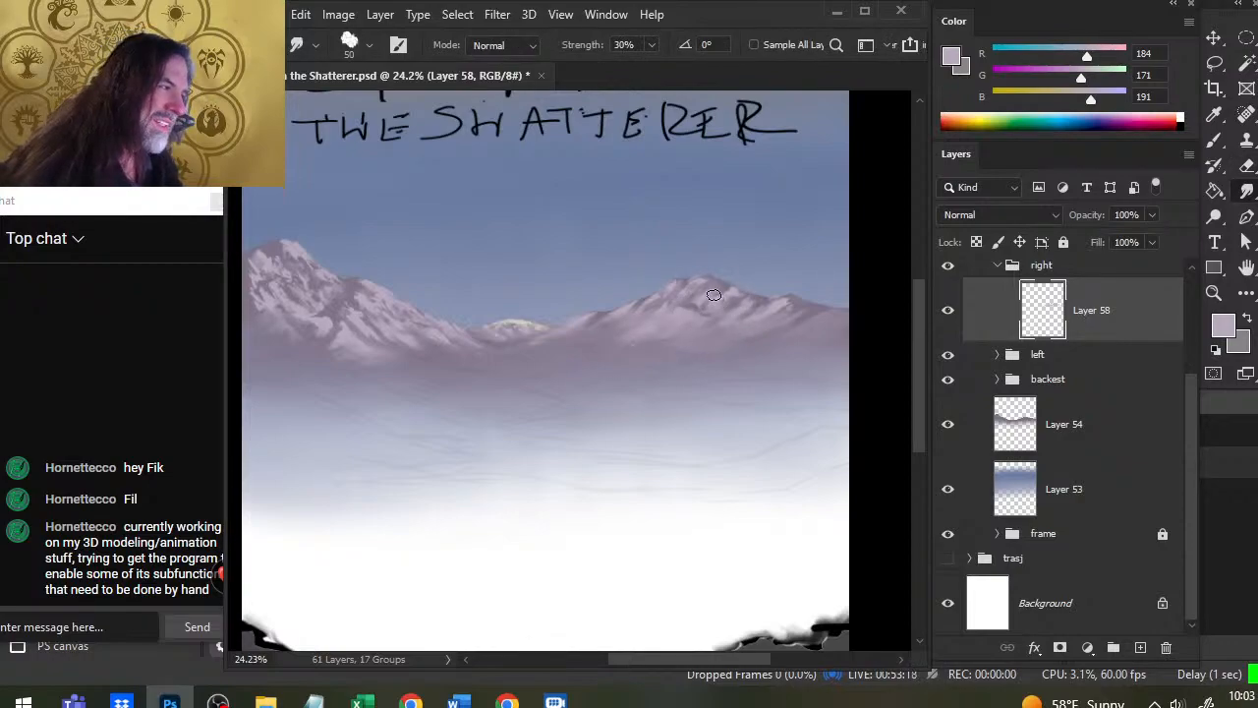
key(bracketleft)
key(bracketleft)
key(bracketleft)
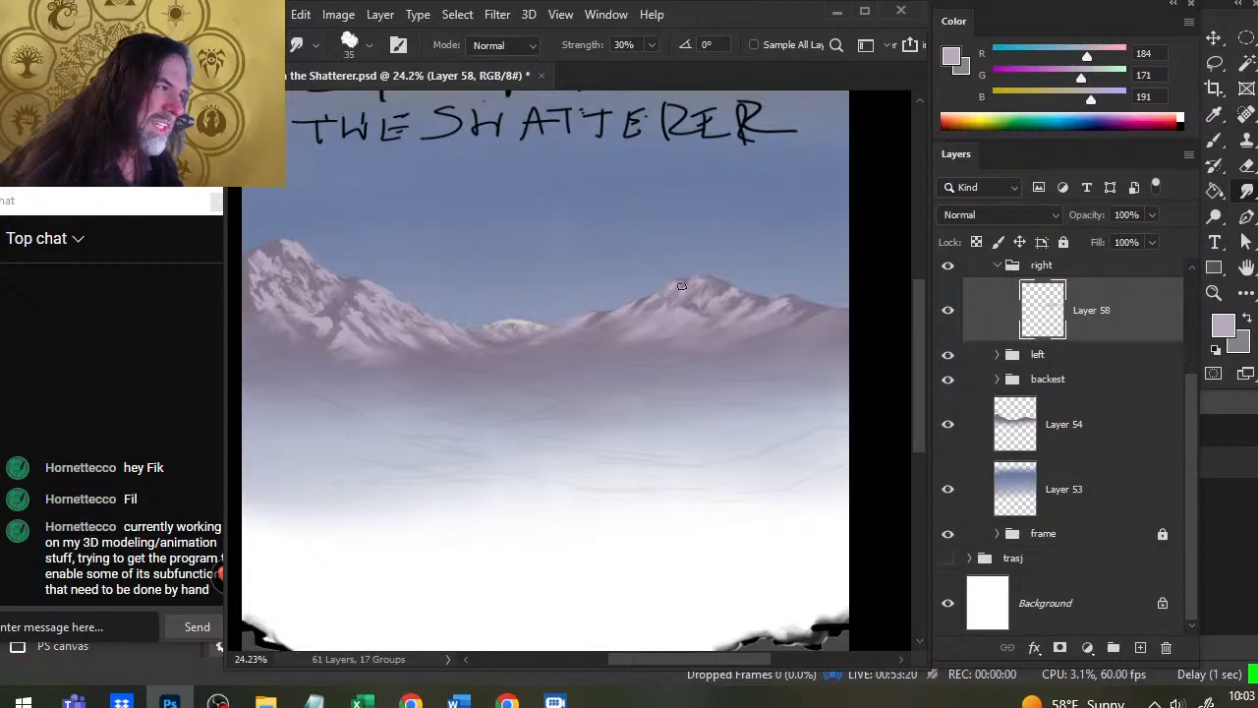
Step: Smudge the right mountain's central snow with the mountain chsel brush tip at 35 px and 100% strength
key(b)
right_click(685, 394)
key(Escape)
key(r)
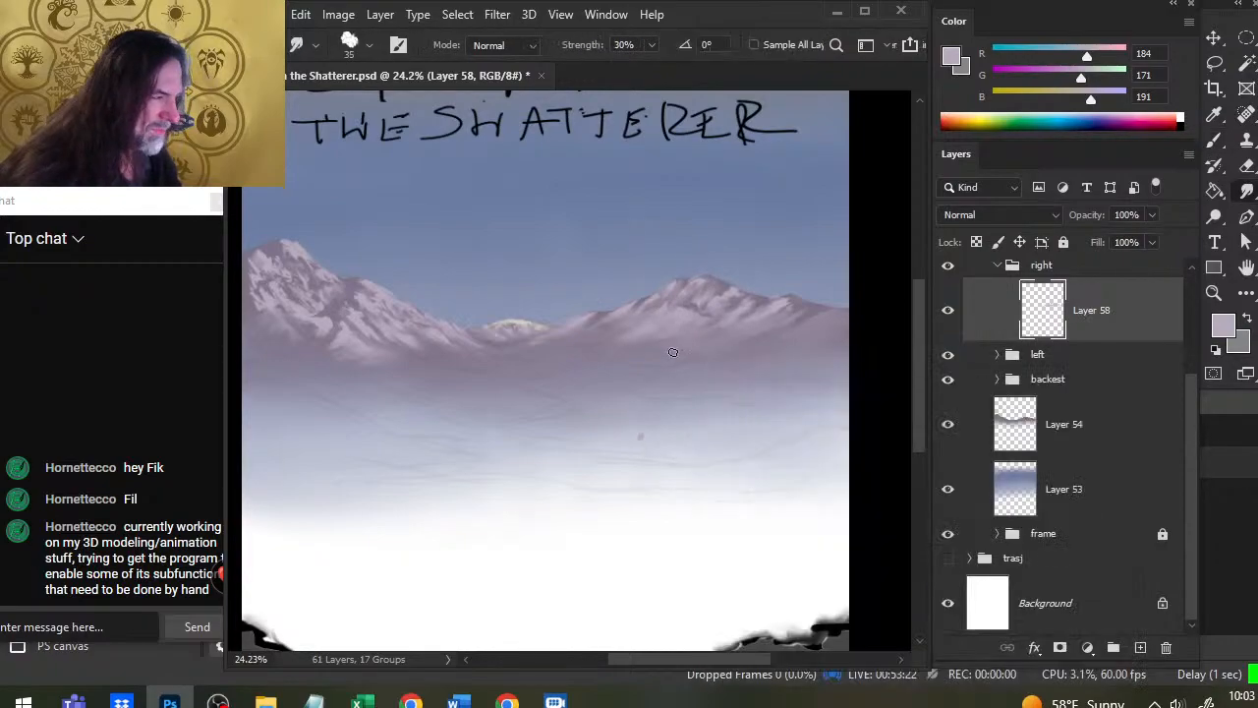
right_click(687, 360)
double_click(738, 479)
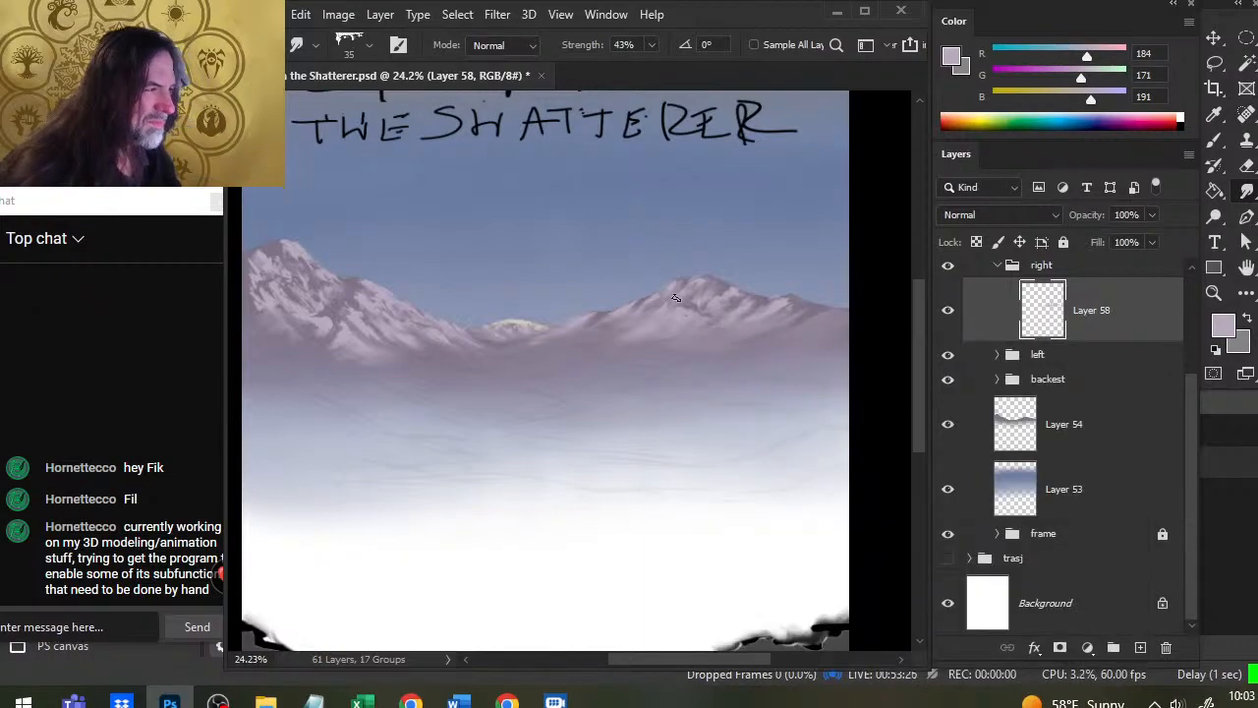
key(0)
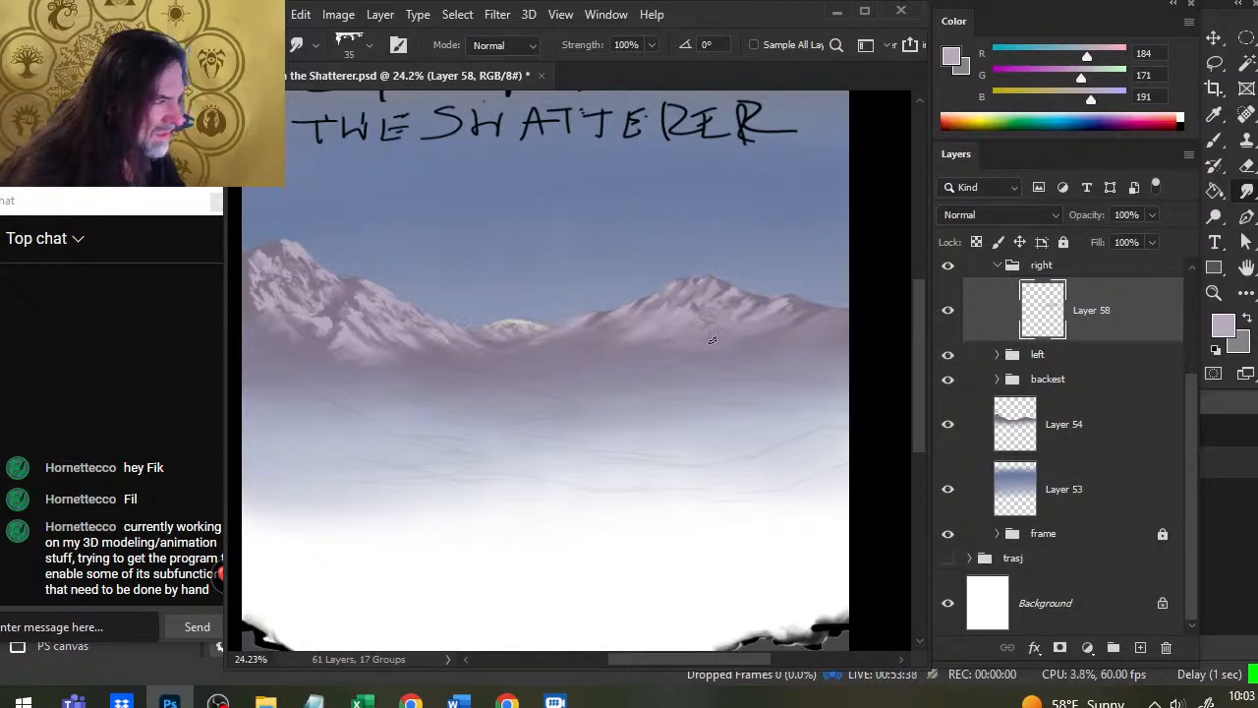
Step: Carve shadow gaps into the right mountain's central snow and paint a 30 px snow streak on its far right slope
key(e)
mouse_move(695, 308)
mouse_down()
mouse_move(709, 316)
mouse_move(701, 334)
mouse_up()
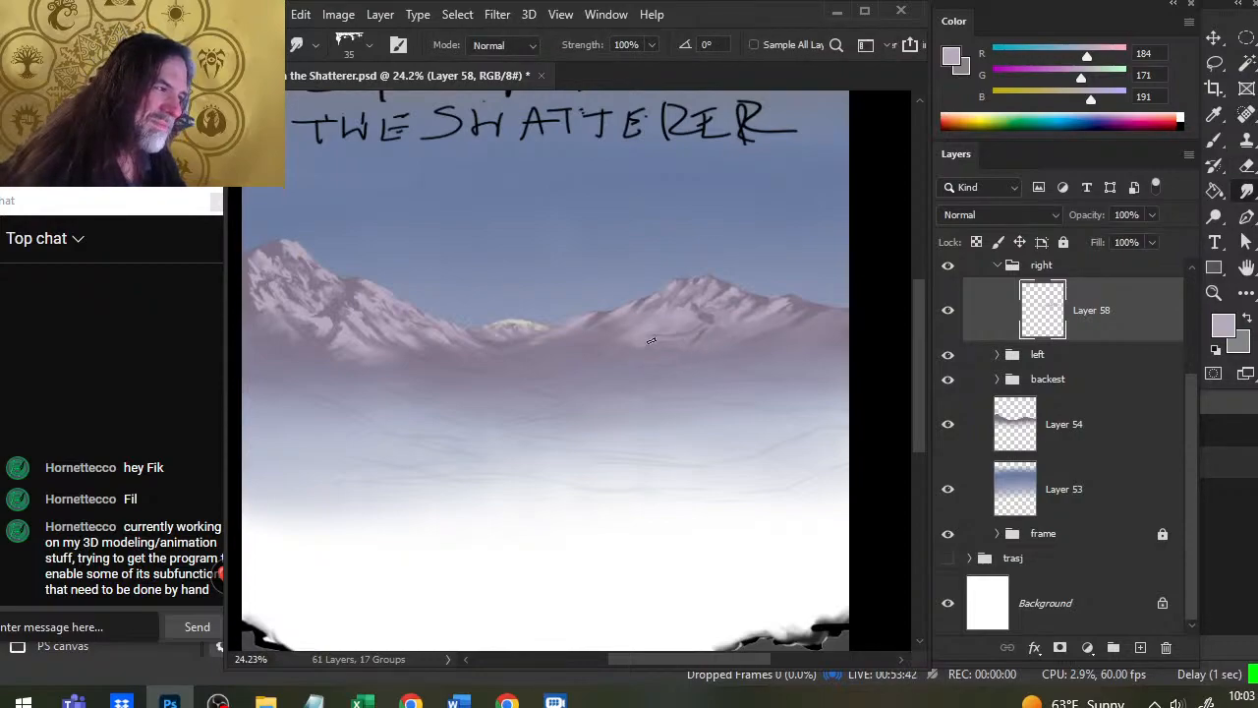
key(b)
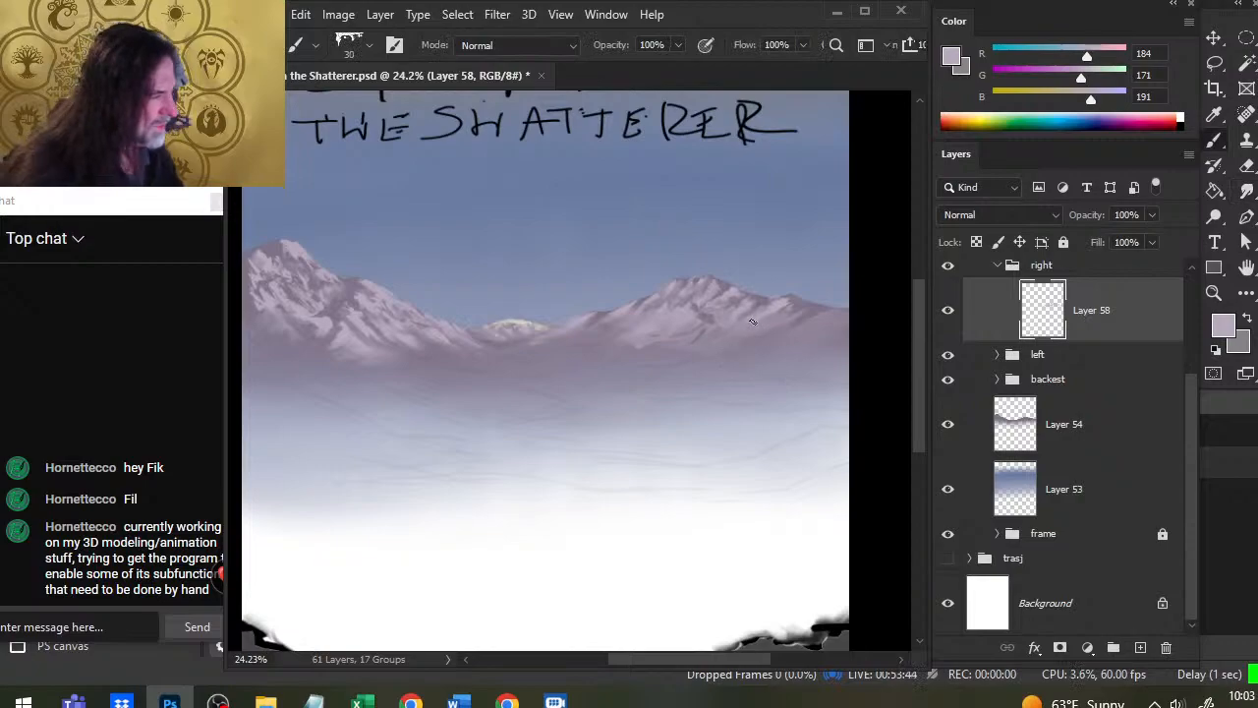
key(r)
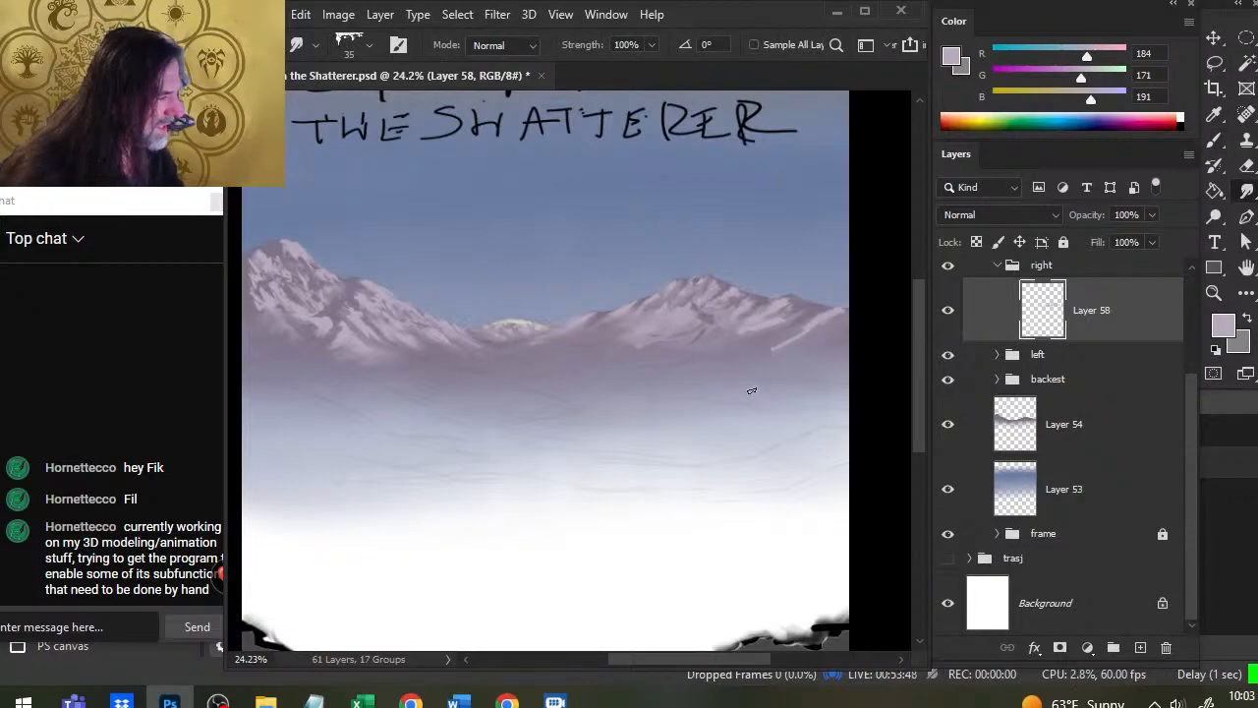
Step: Blend the far right slope's snow using the Smudge tool with the cloud-shaped tip at 45 px and 25% strength
right_click(739, 448)
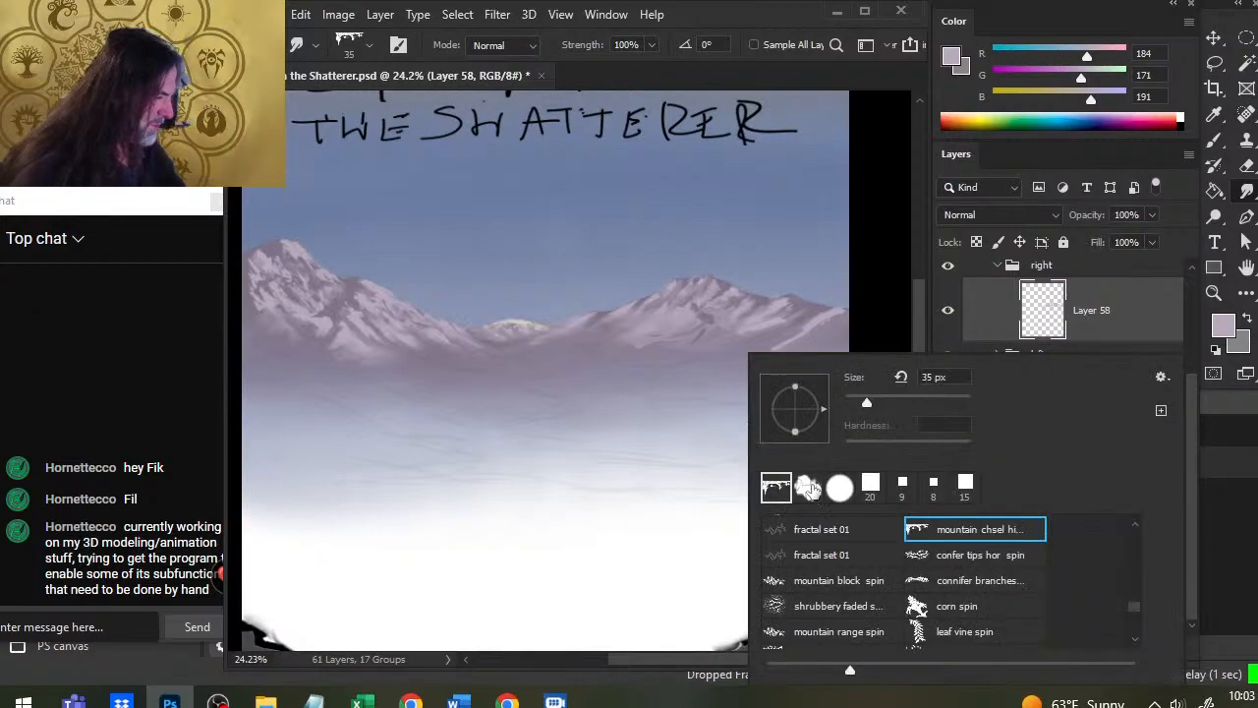
click(809, 488)
click(746, 436)
key(2)
key(5)
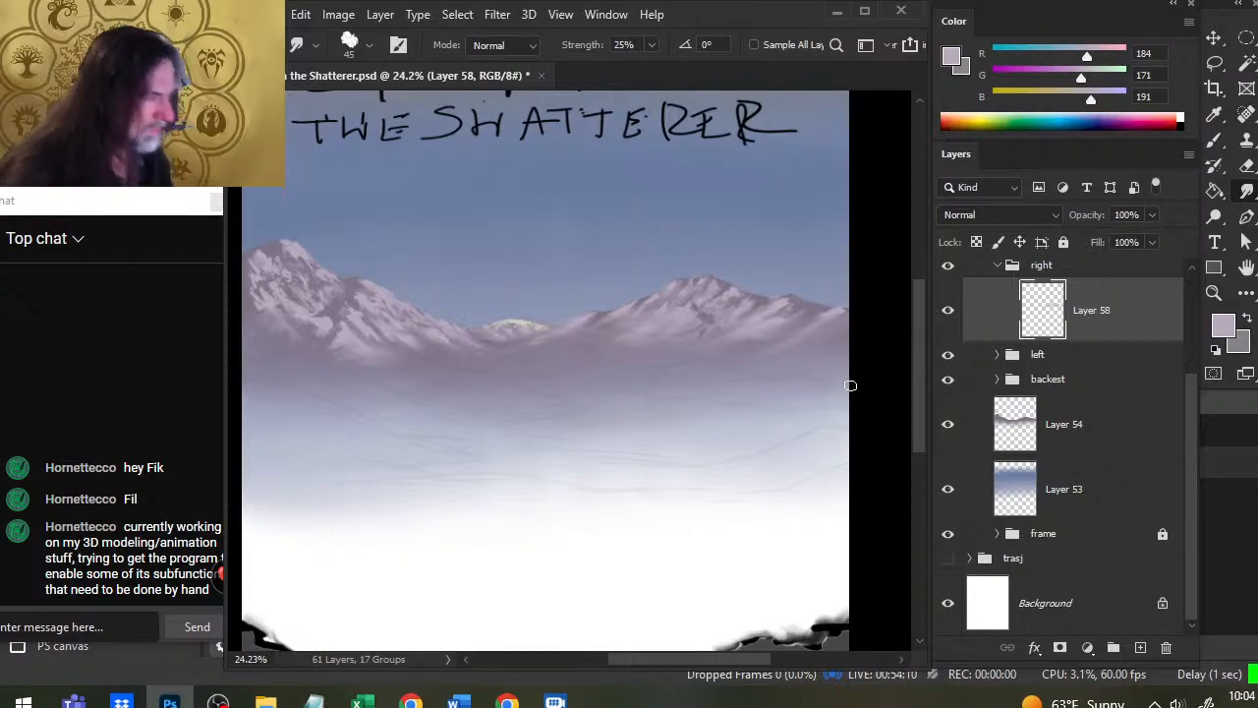
Step: Add a new layer above Layer 58 and paint and smudge snow along the right mountain's lower central slopes
key(z)
scroll(719, 409, down, 2)
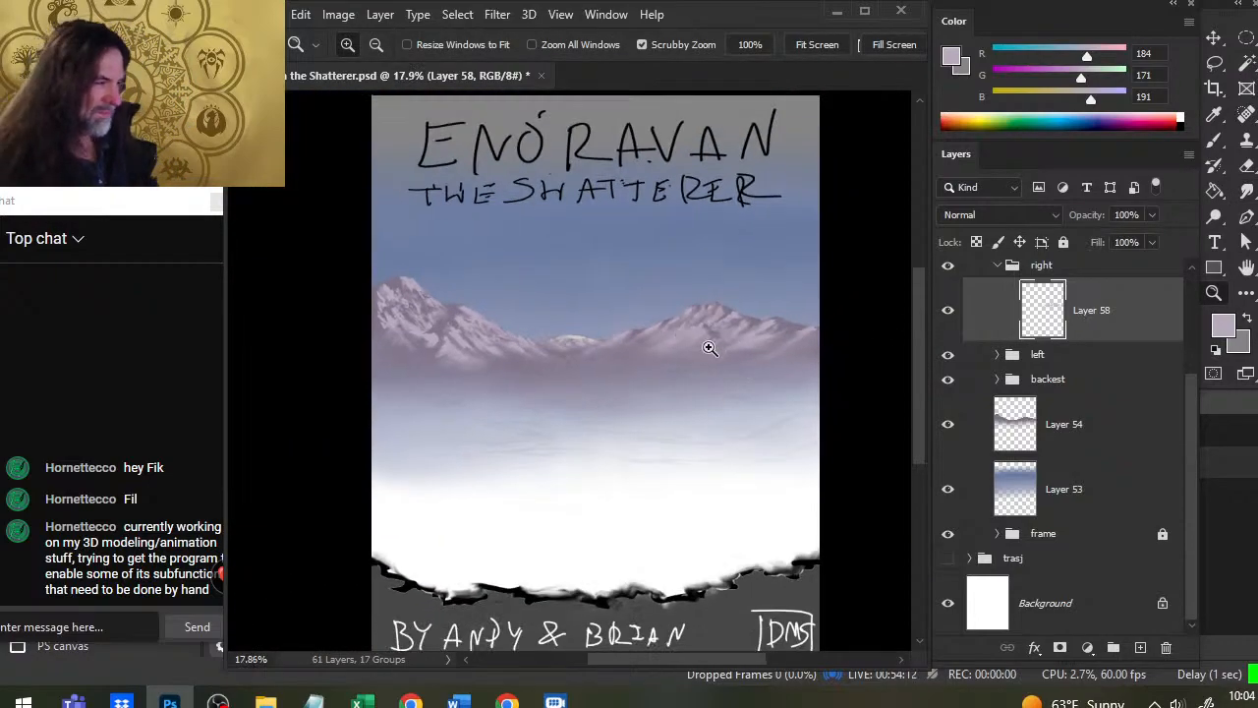
scroll(708, 337, up, 2)
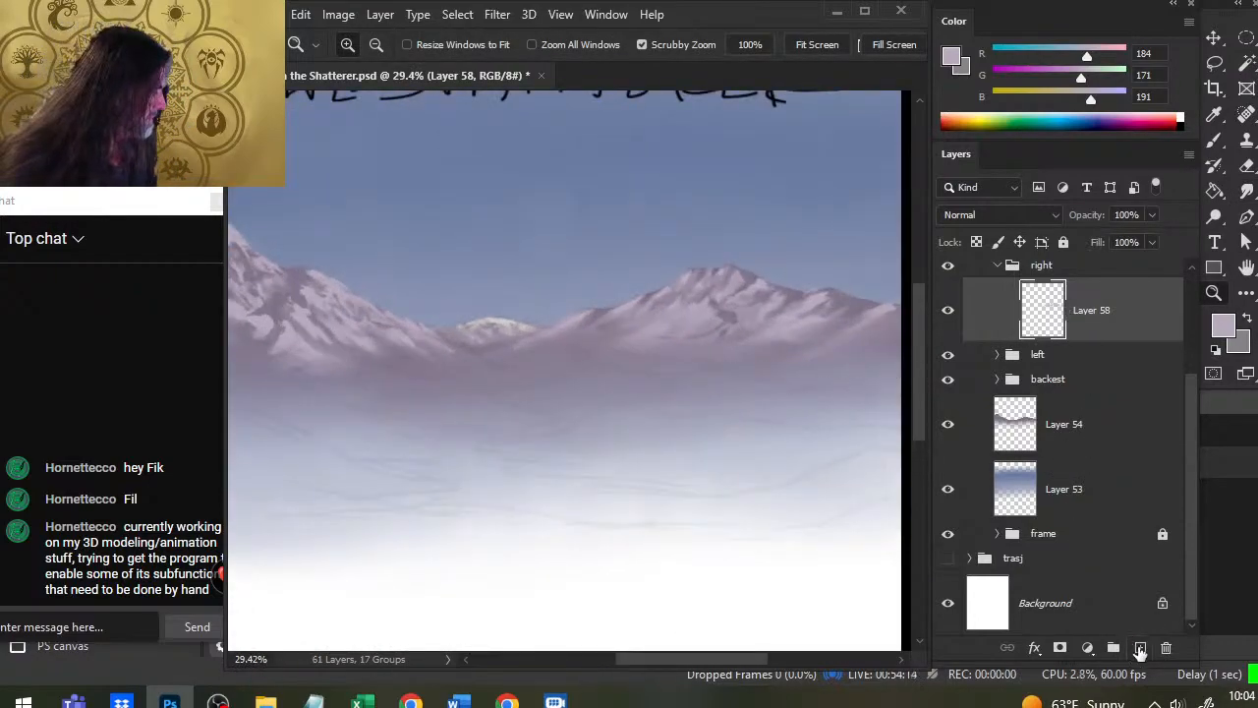
click(1140, 647)
key(b)
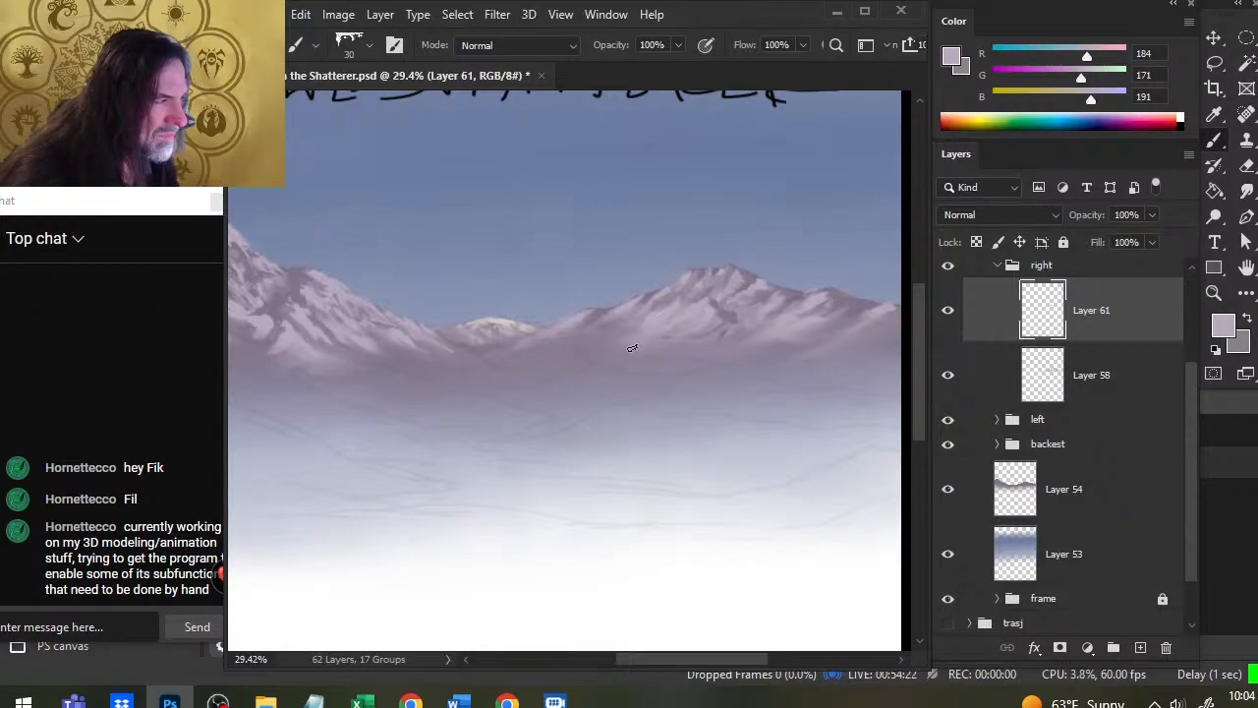
key(r)
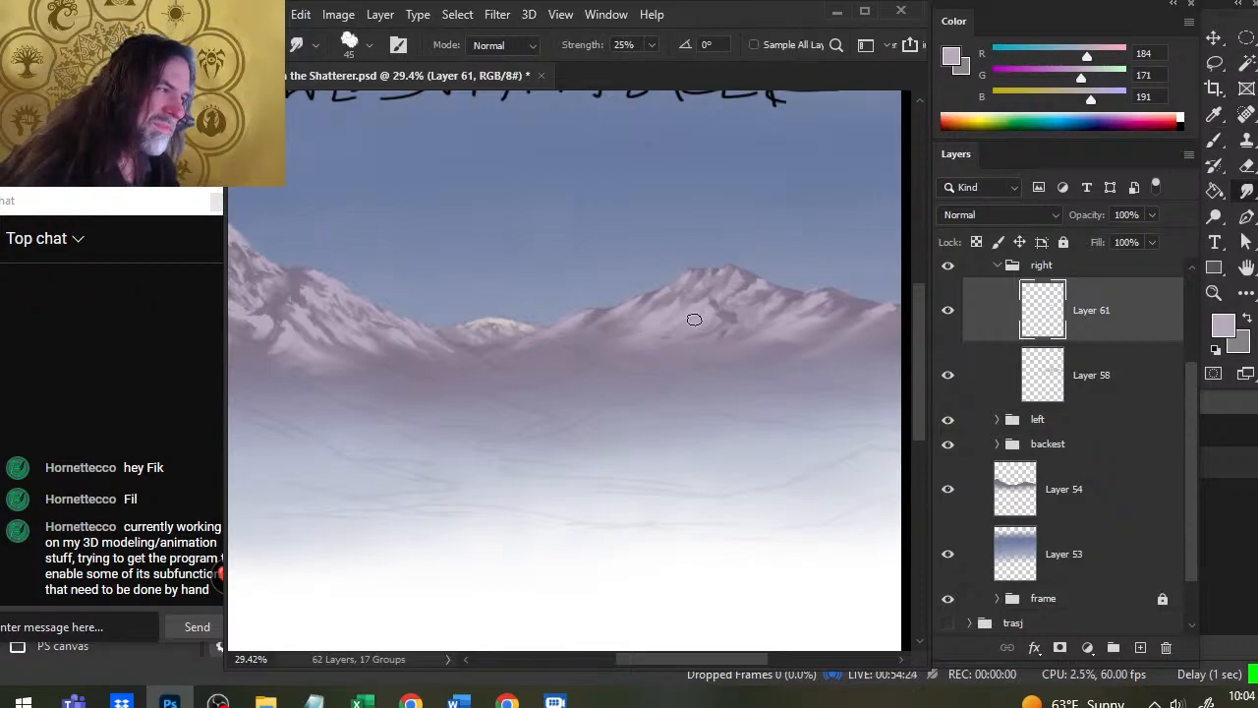
key(b)
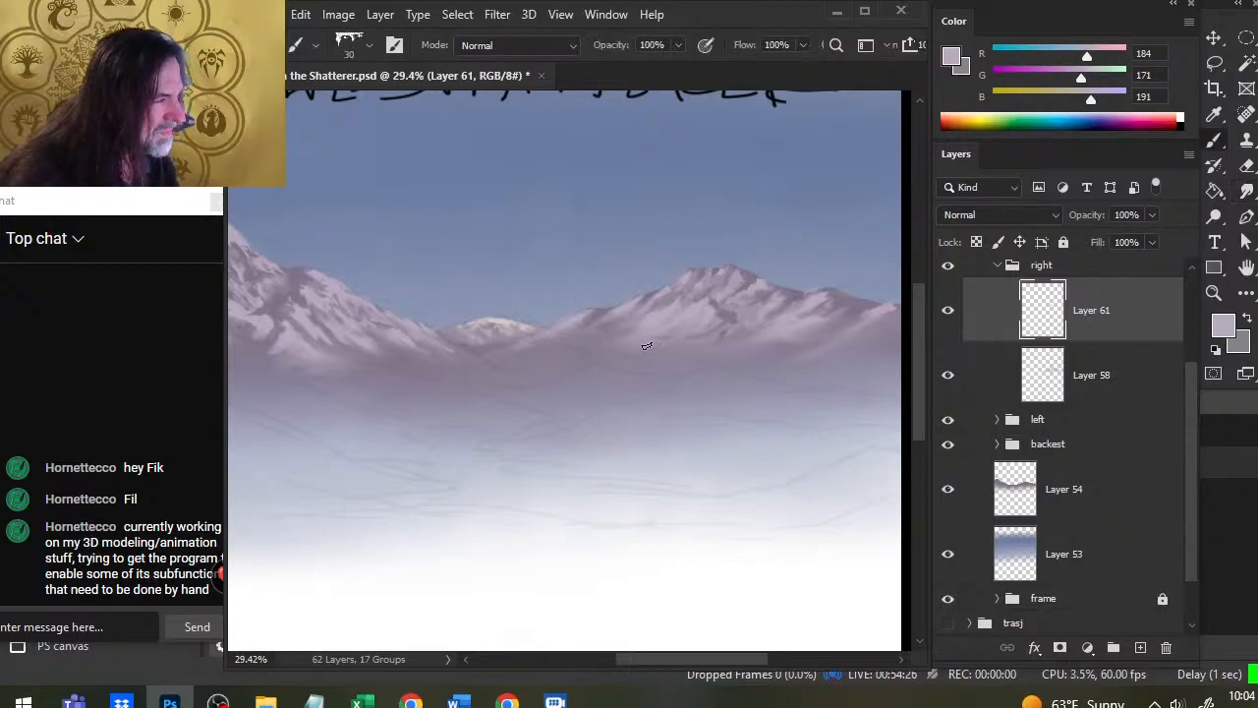
key(r)
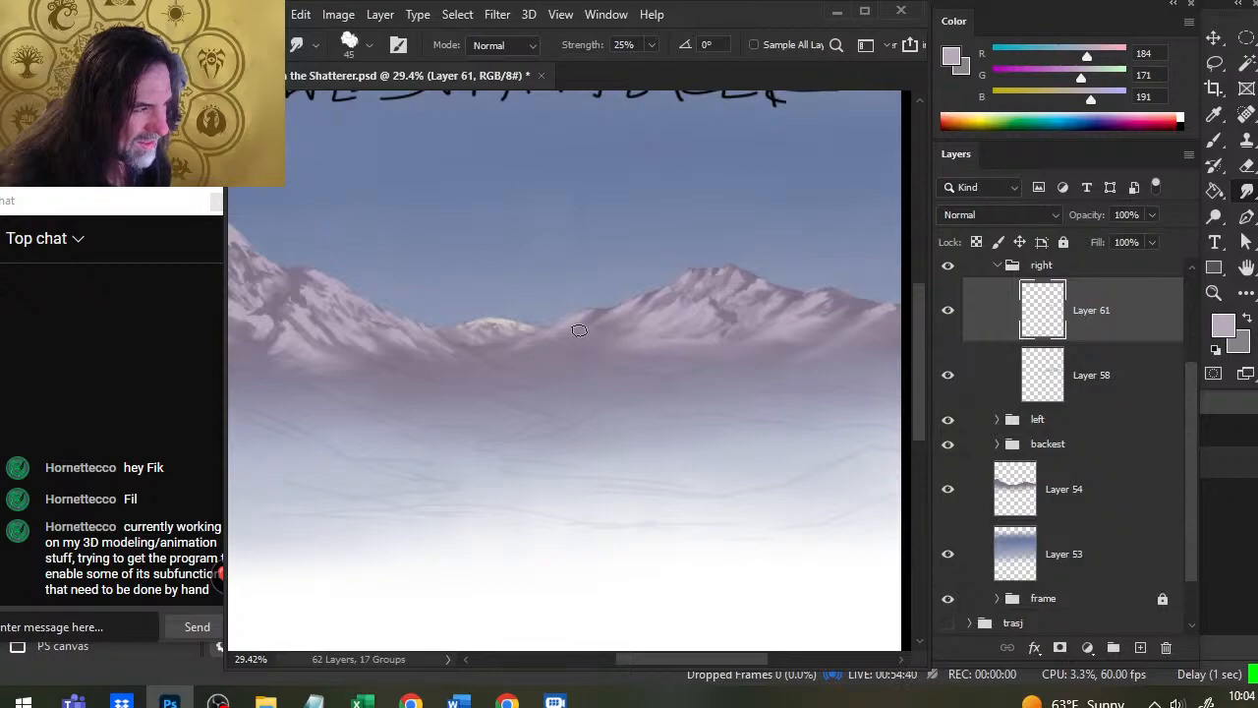
Step: Merge Layer 61 down into Layer 58 and collapse the right group
right_click(1092, 309)
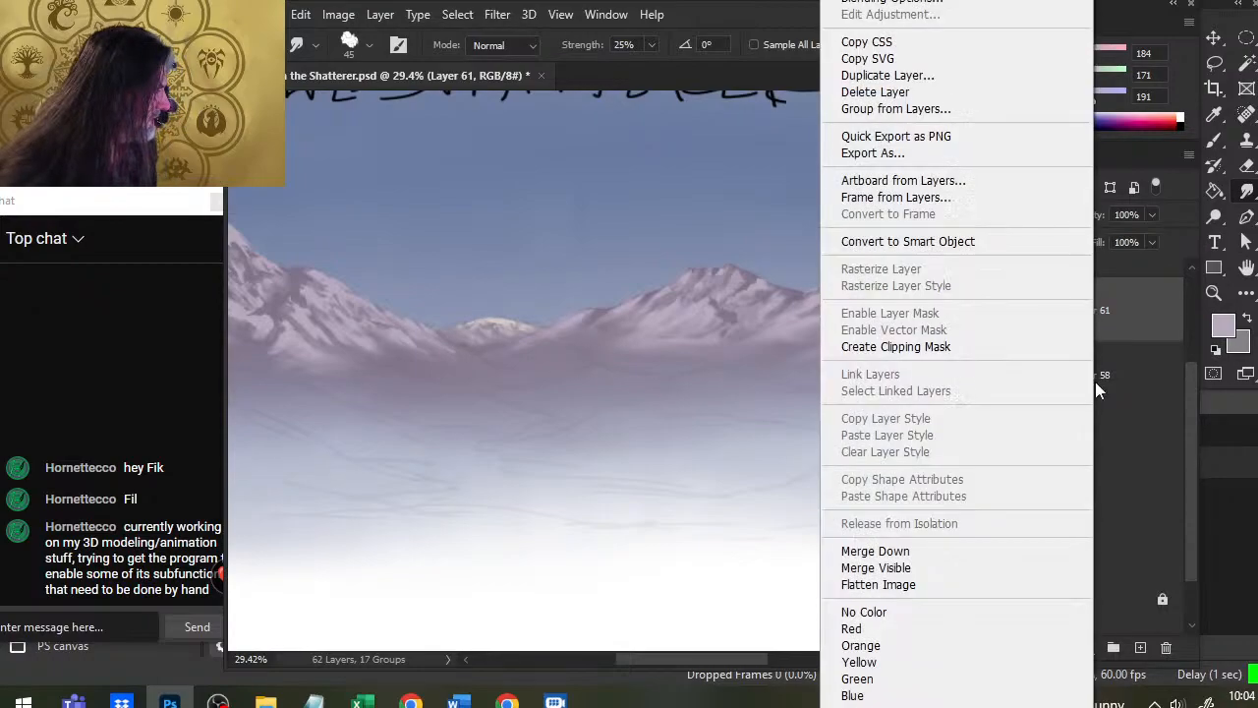
click(934, 554)
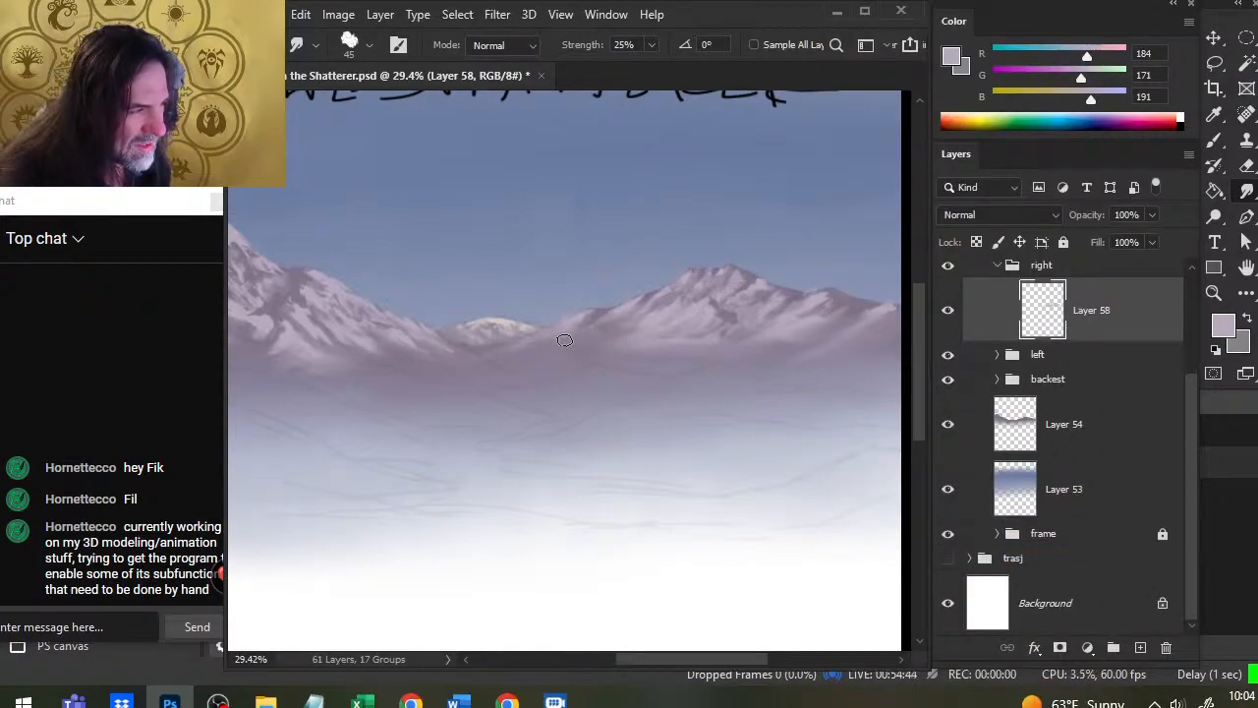
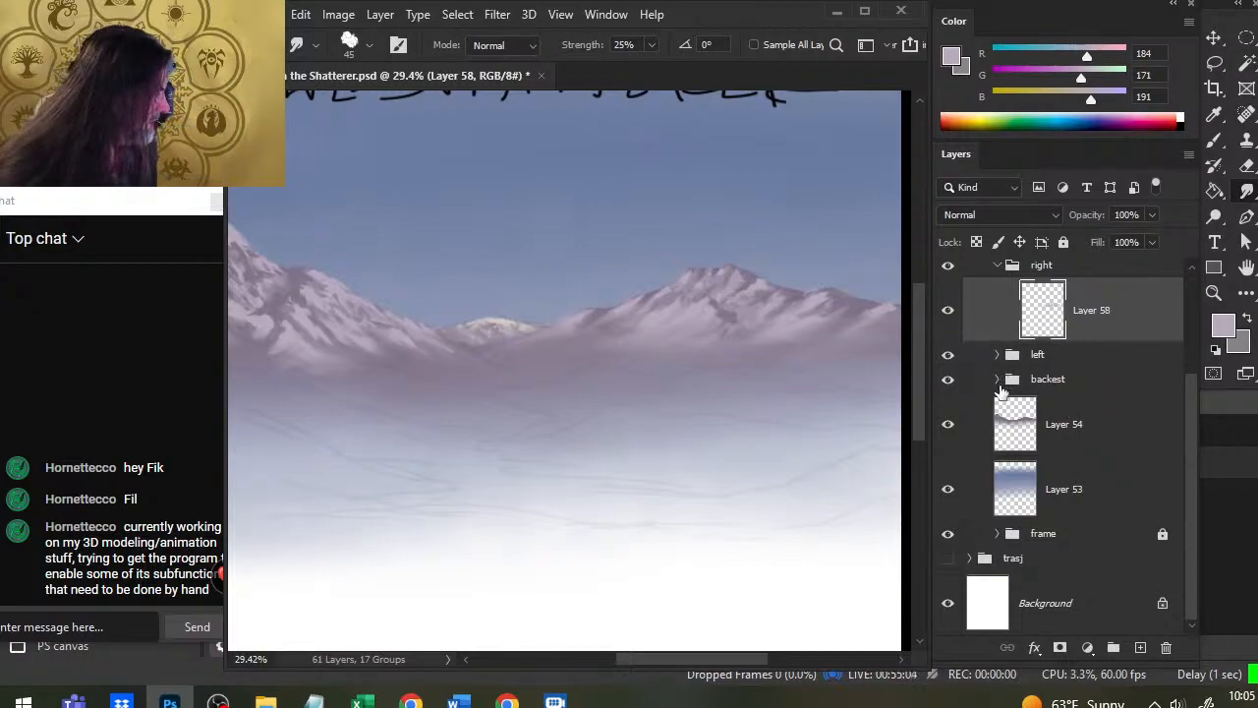
click(987, 275)
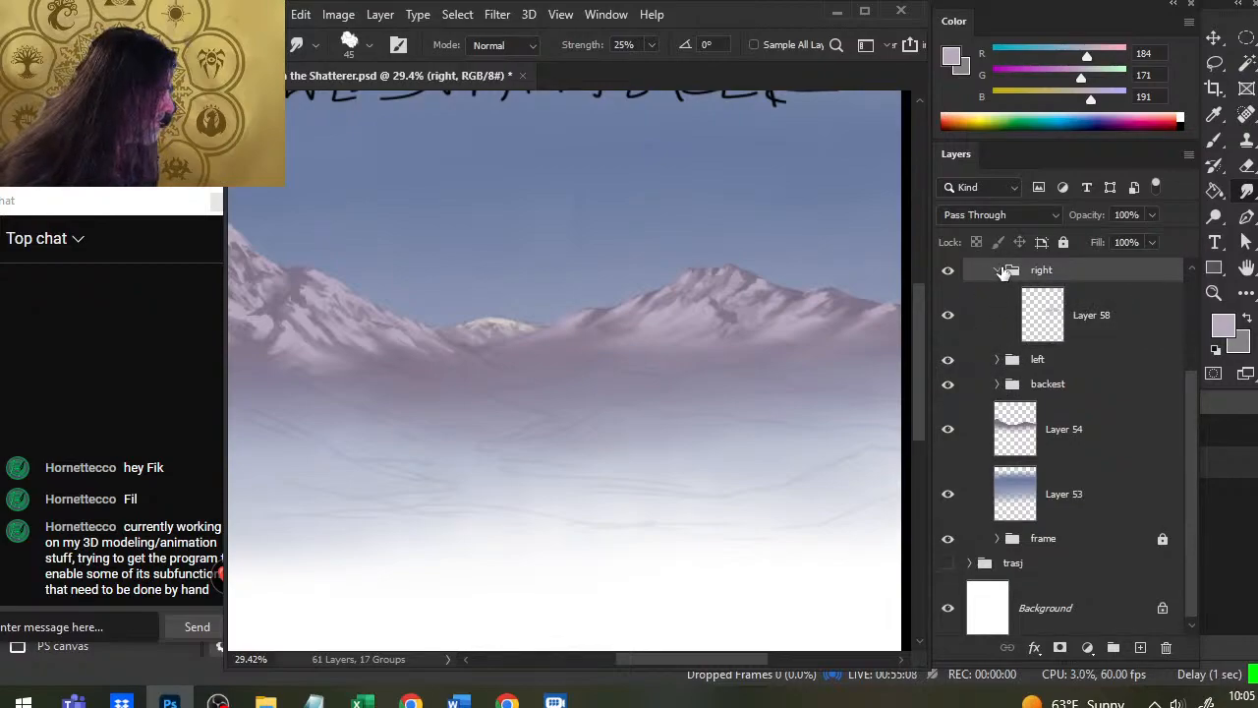
click(1000, 270)
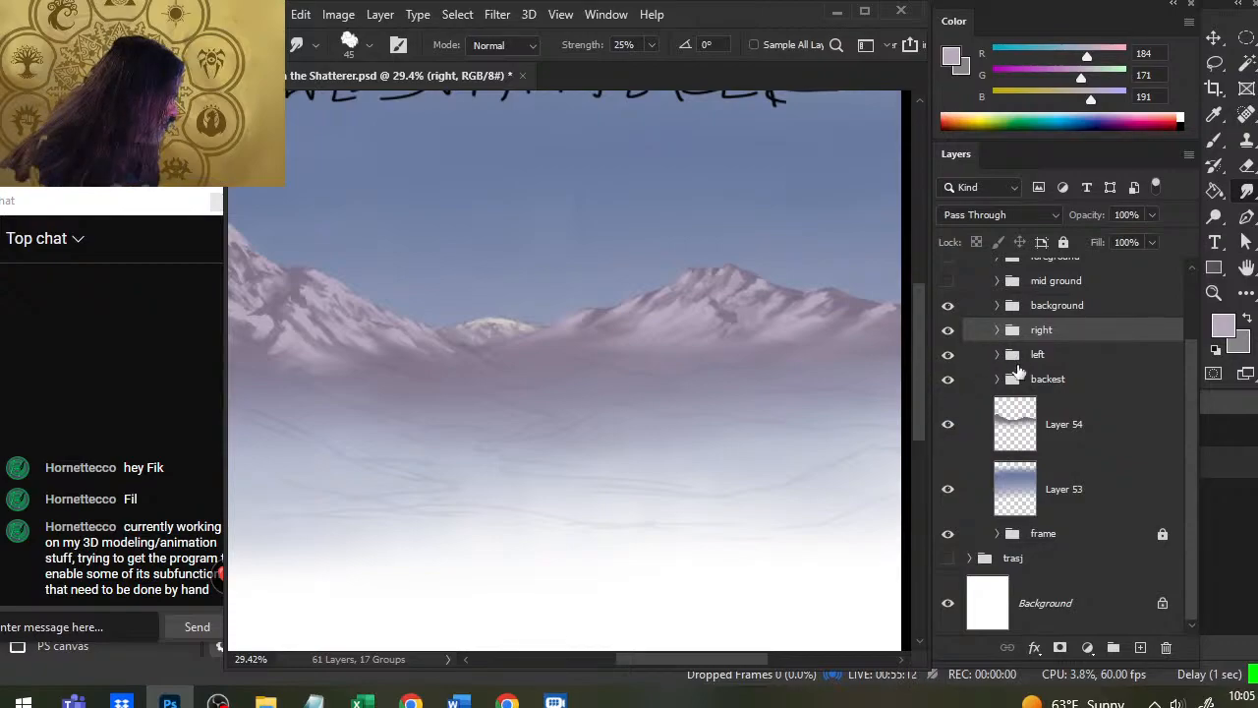
Step: Examine the left mountain's Layer 60 and the whole cover composition, checking the backest group by toggling its visibility
click(998, 354)
click(998, 403)
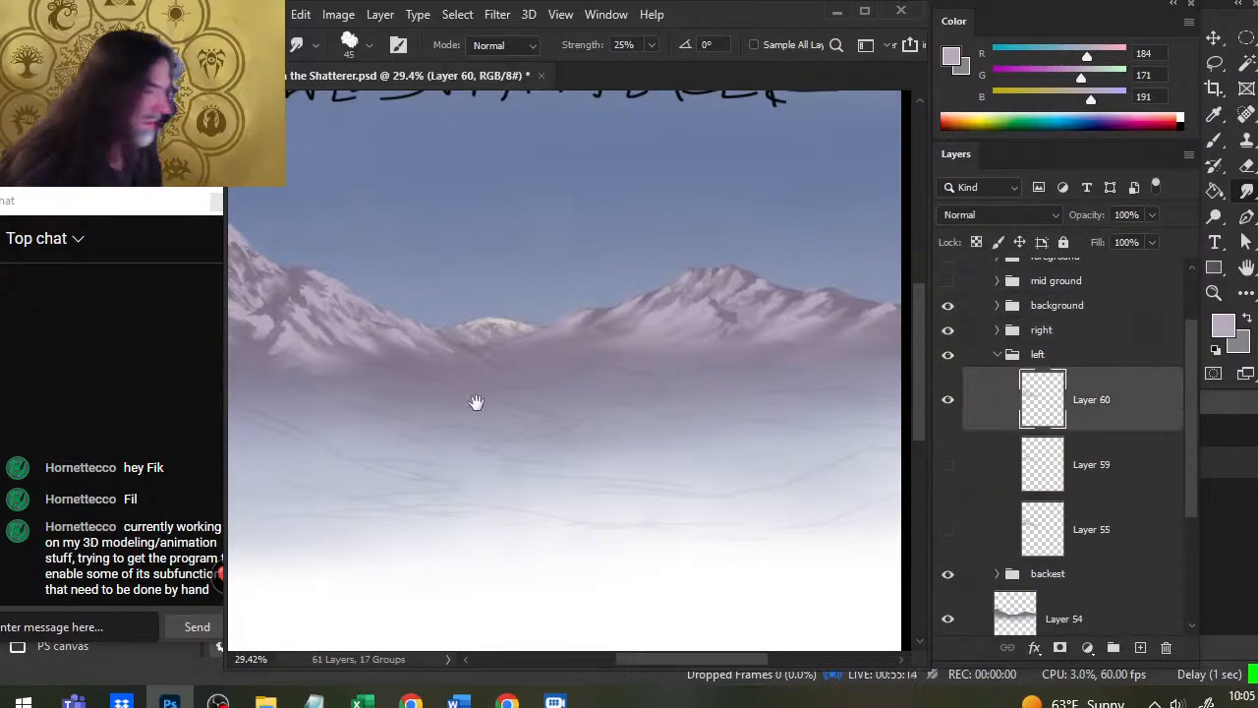
drag(662, 394, 763, 403)
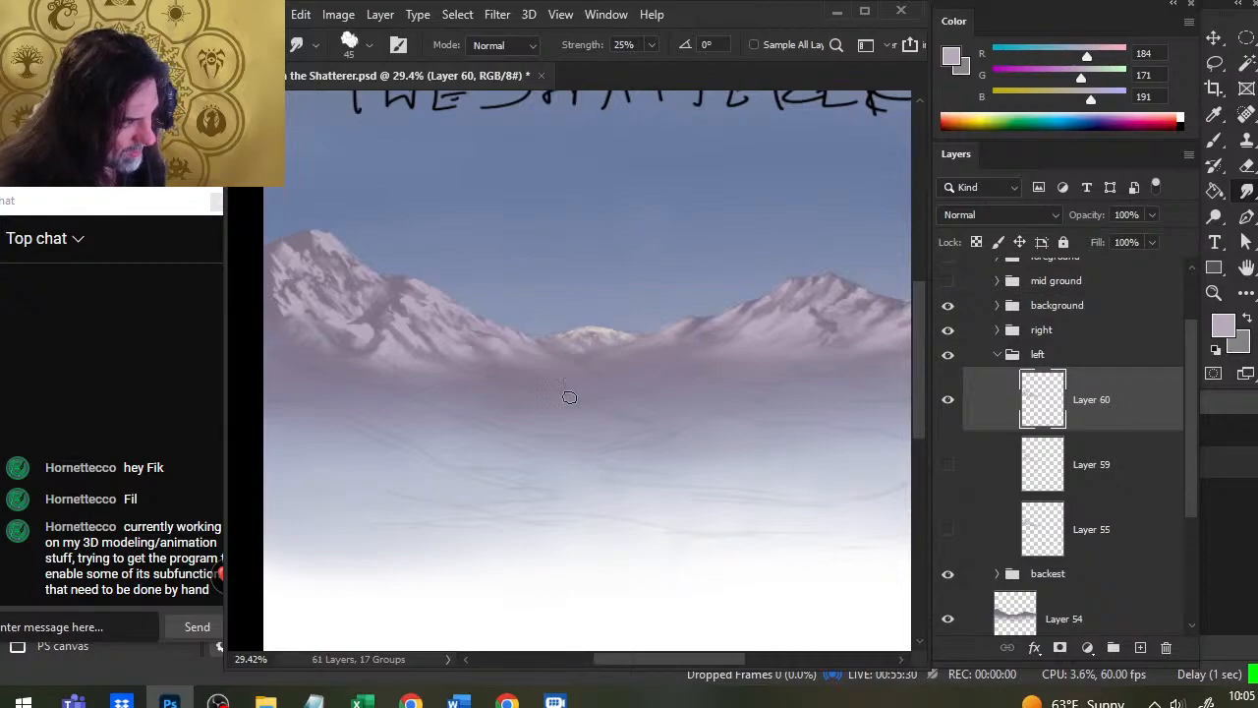
key(z)
drag(519, 400, 500, 426)
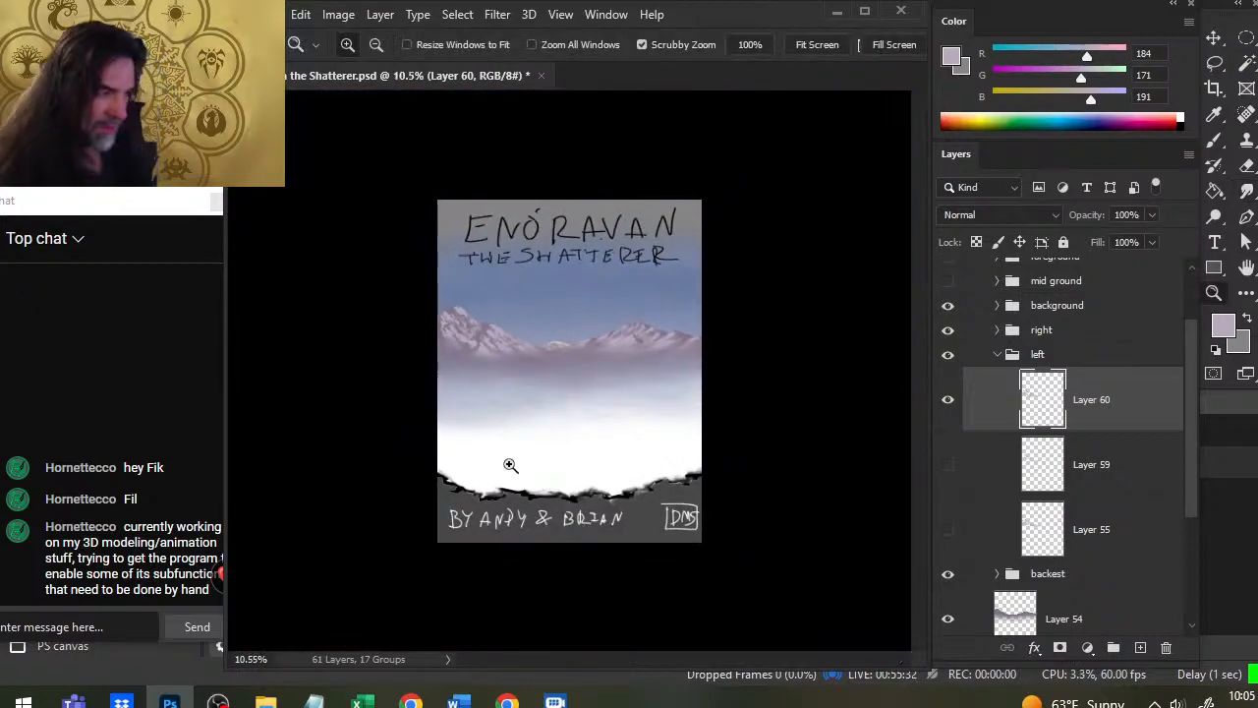
drag(526, 369, 575, 411)
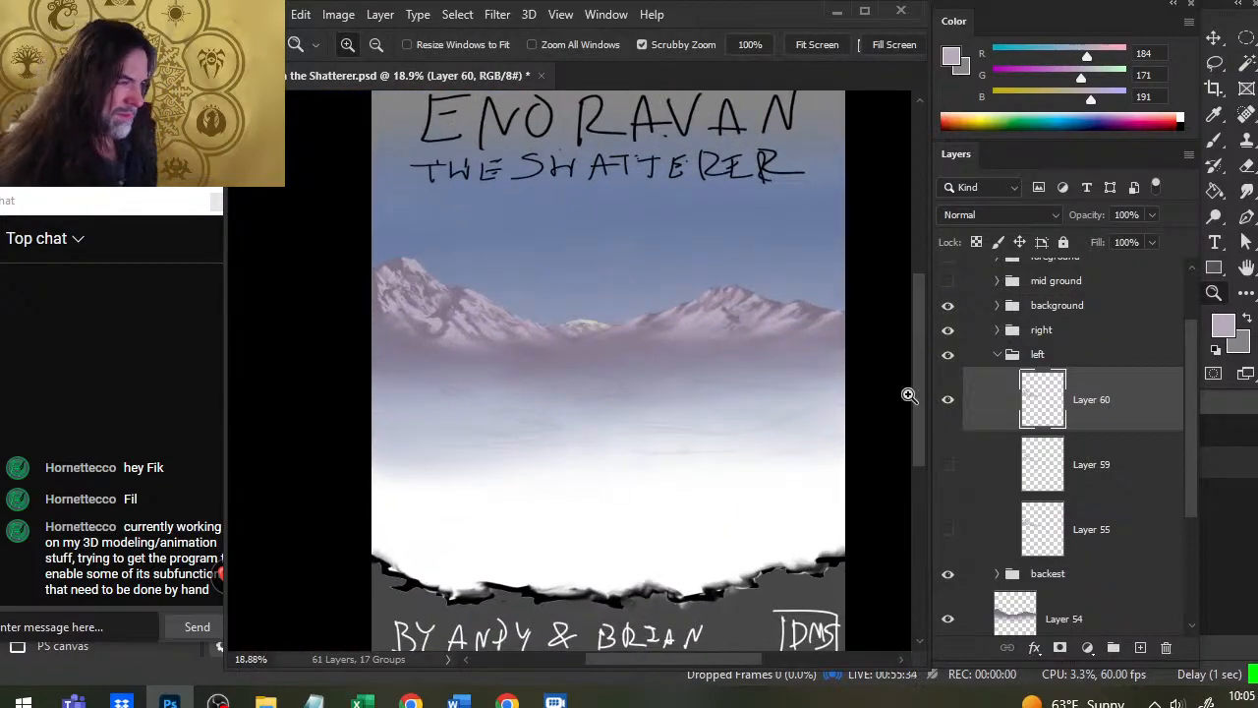
click(998, 354)
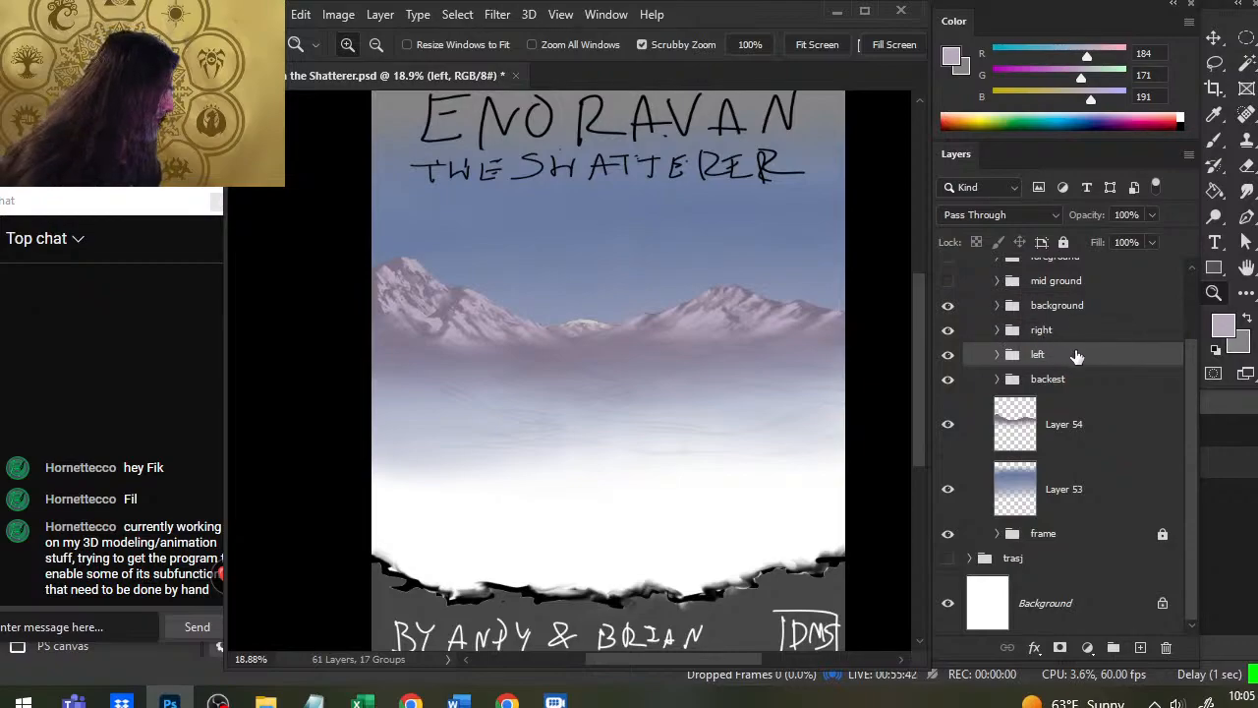
click(950, 382)
click(950, 382)
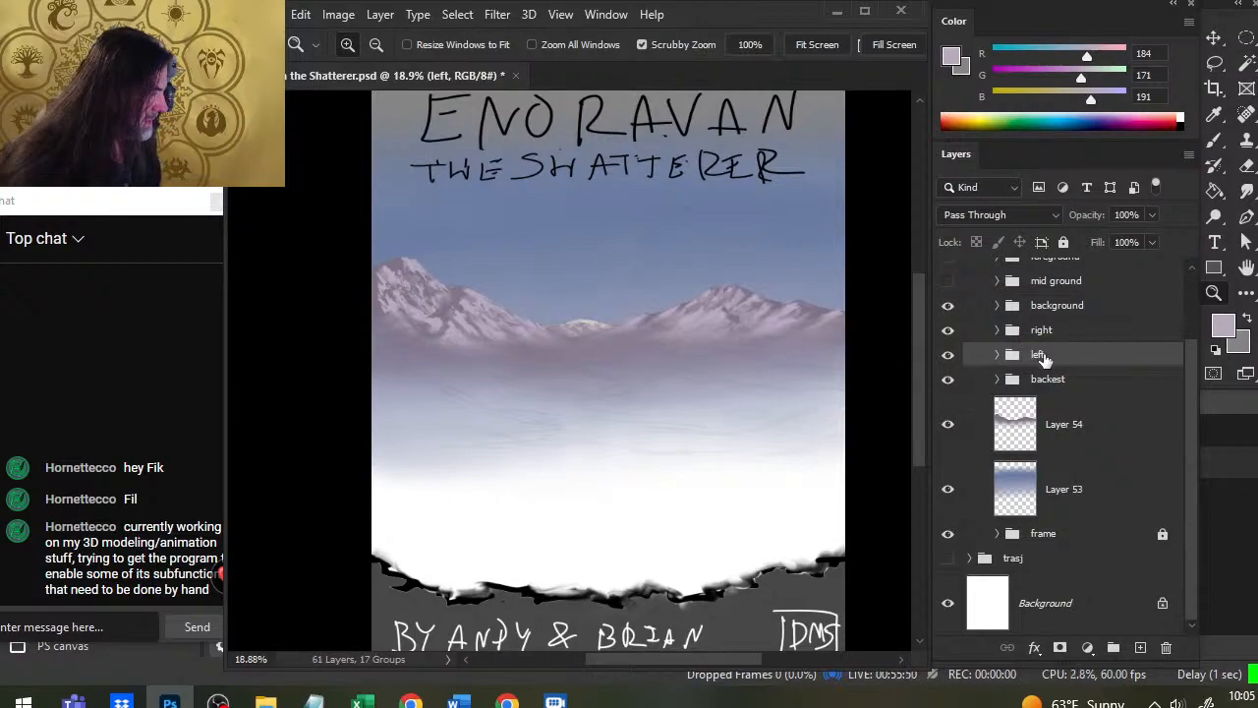
Step: Add a new layer above Layer 60 in the left group and sample the pale snow color from the small middle peak
click(999, 359)
click(1111, 398)
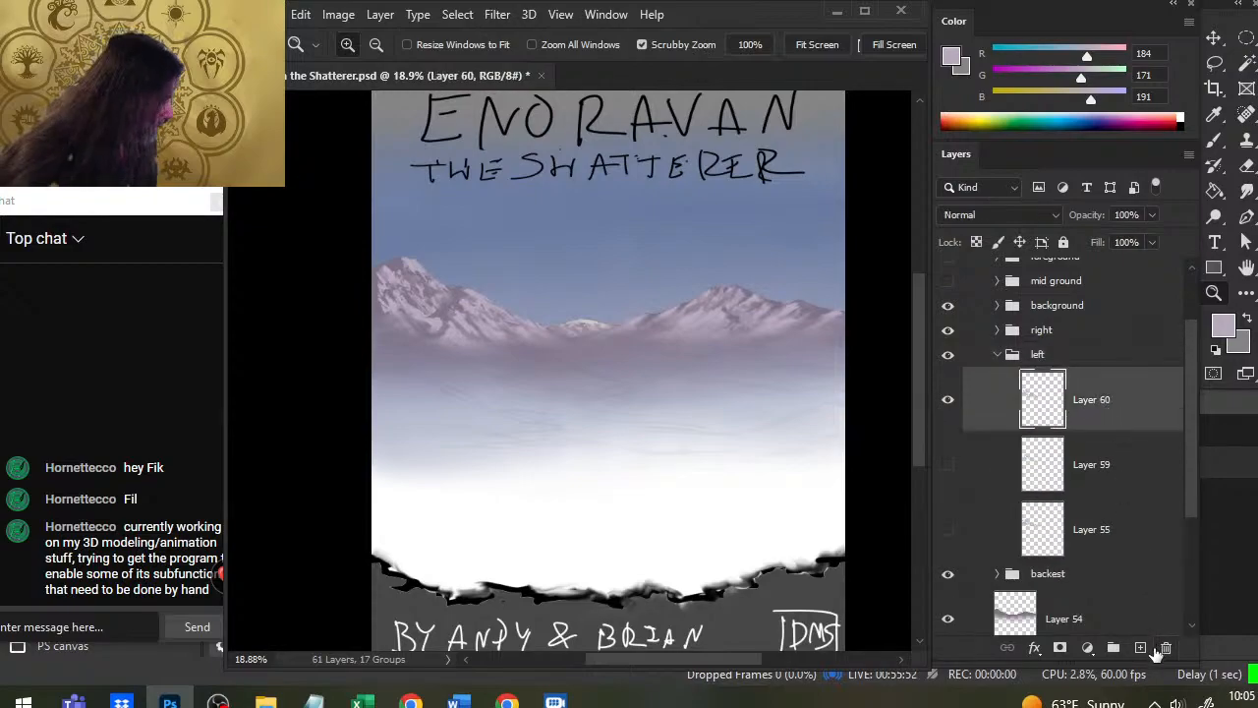
drag(606, 327, 699, 366)
key(b)
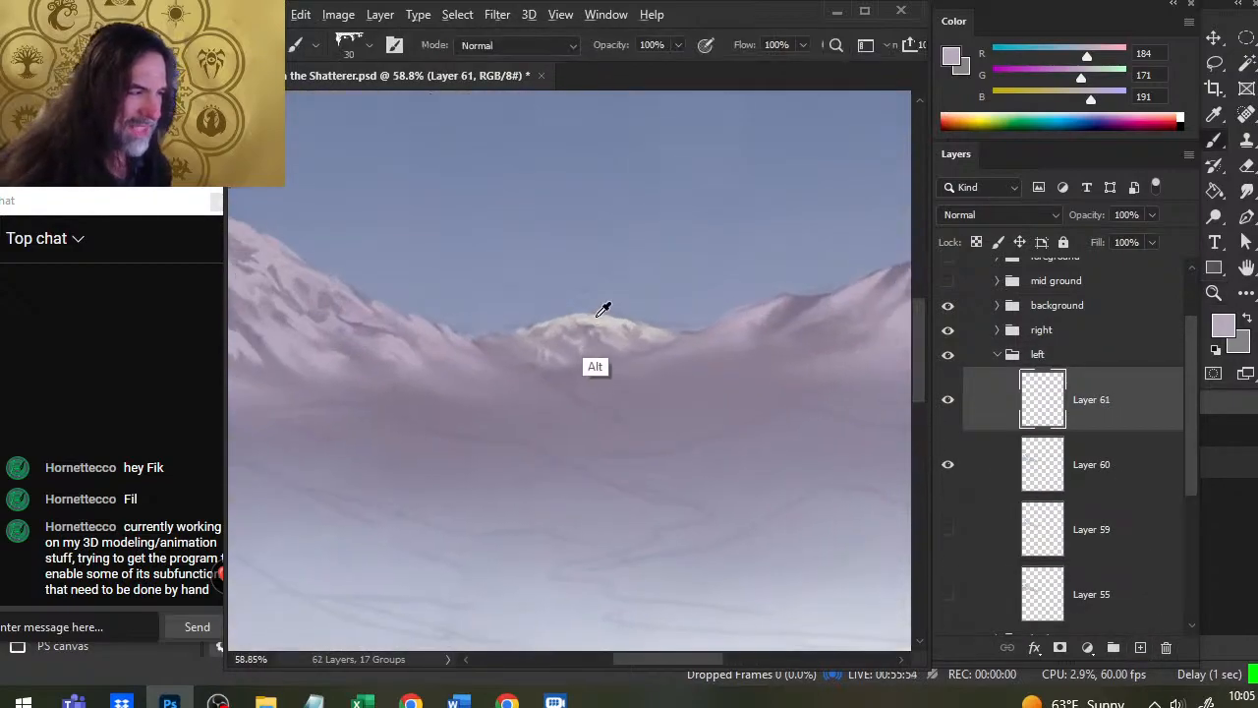
alt+click(597, 322)
key(z)
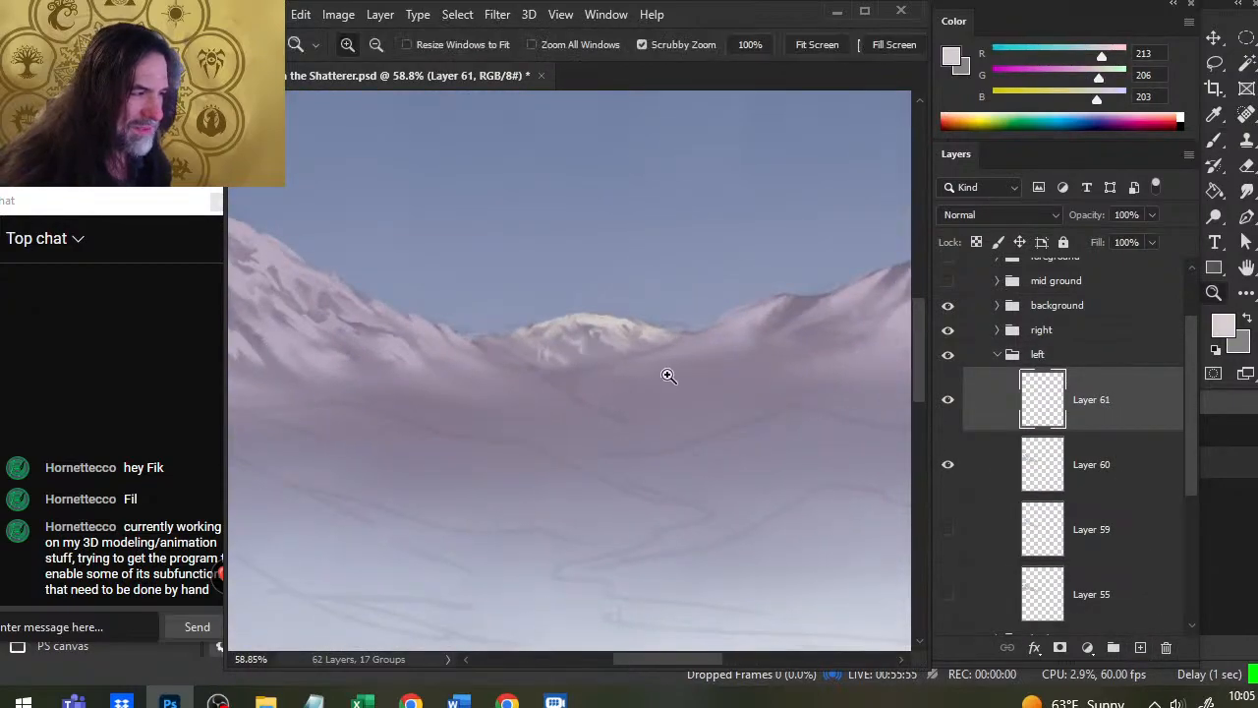
Step: Select Layer 57 in the backest group and carve the small middle peak's snow with the Eraser at 20 px
click(1005, 353)
click(998, 354)
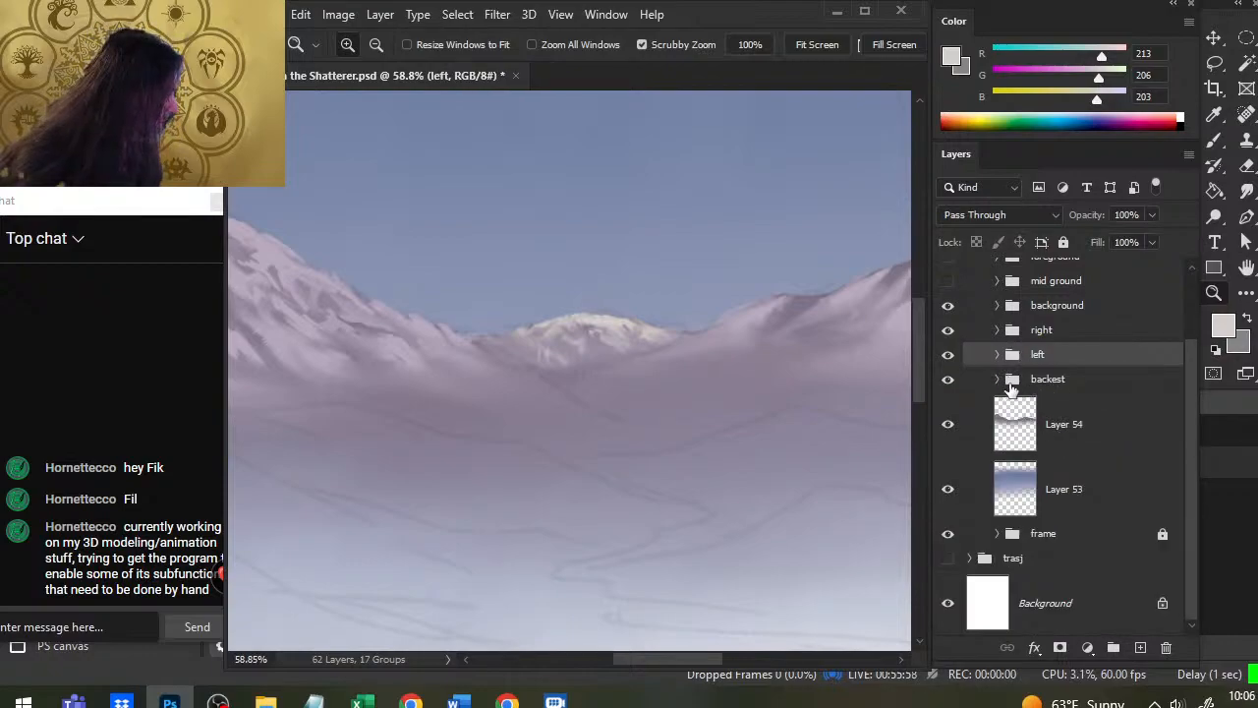
click(998, 379)
click(1028, 423)
key(e)
key(bracketleft)
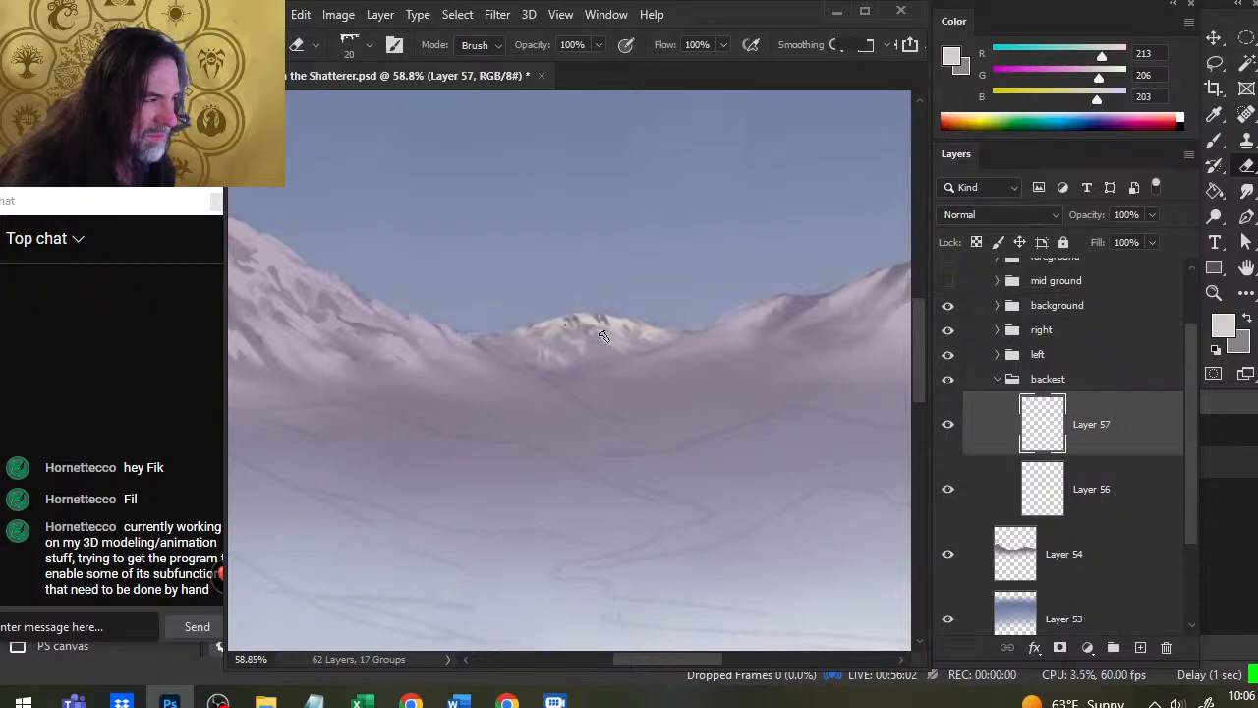
Step: Collapse the backest group, expand the left group and select Layer 61
key(z)
drag(613, 383, 561, 399)
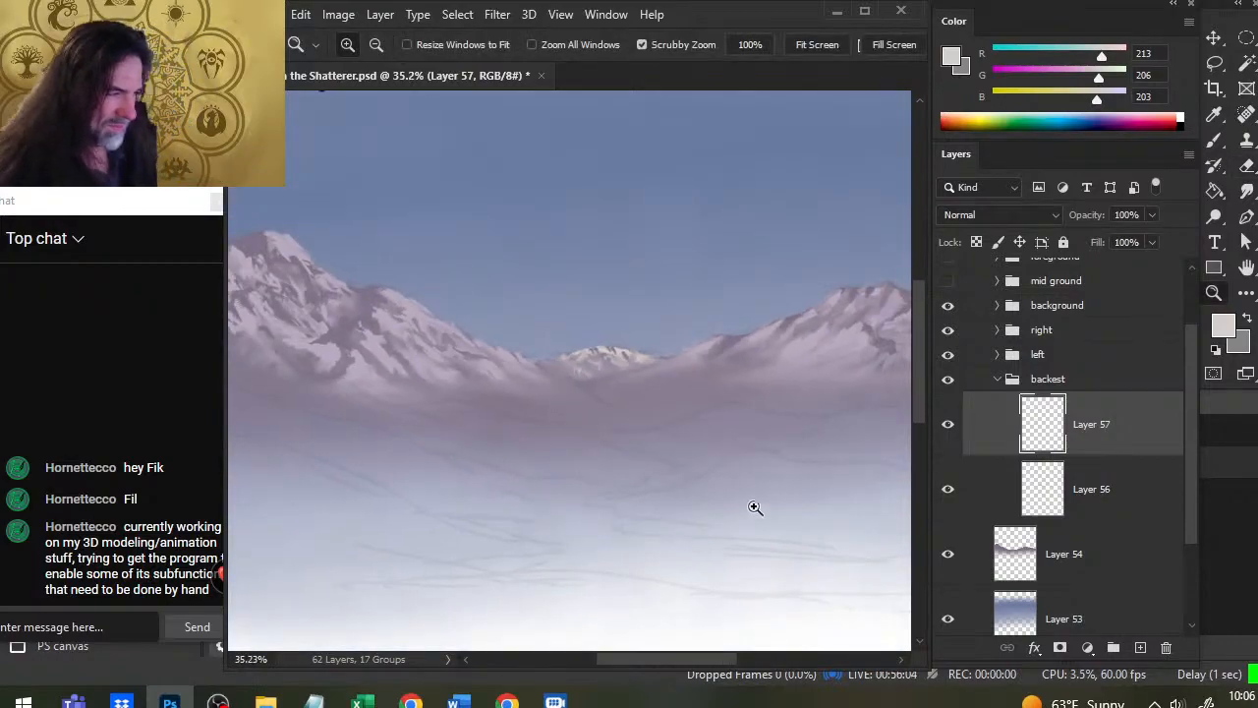
click(997, 380)
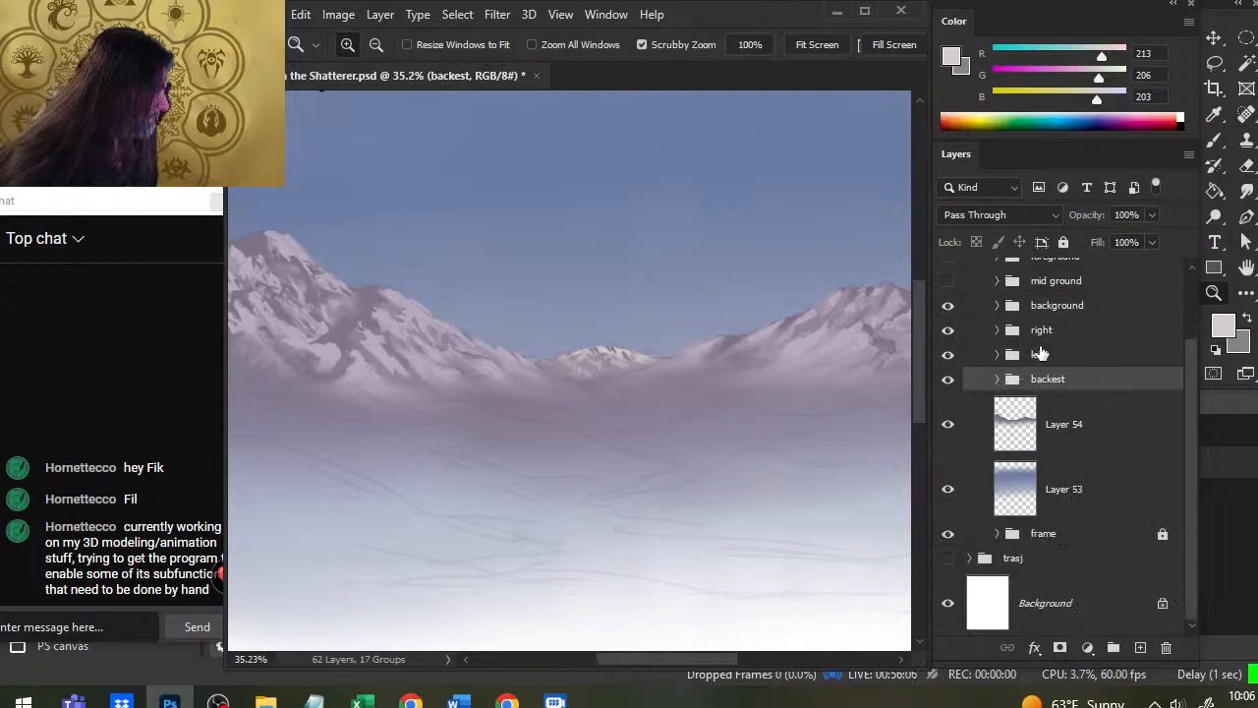
click(998, 354)
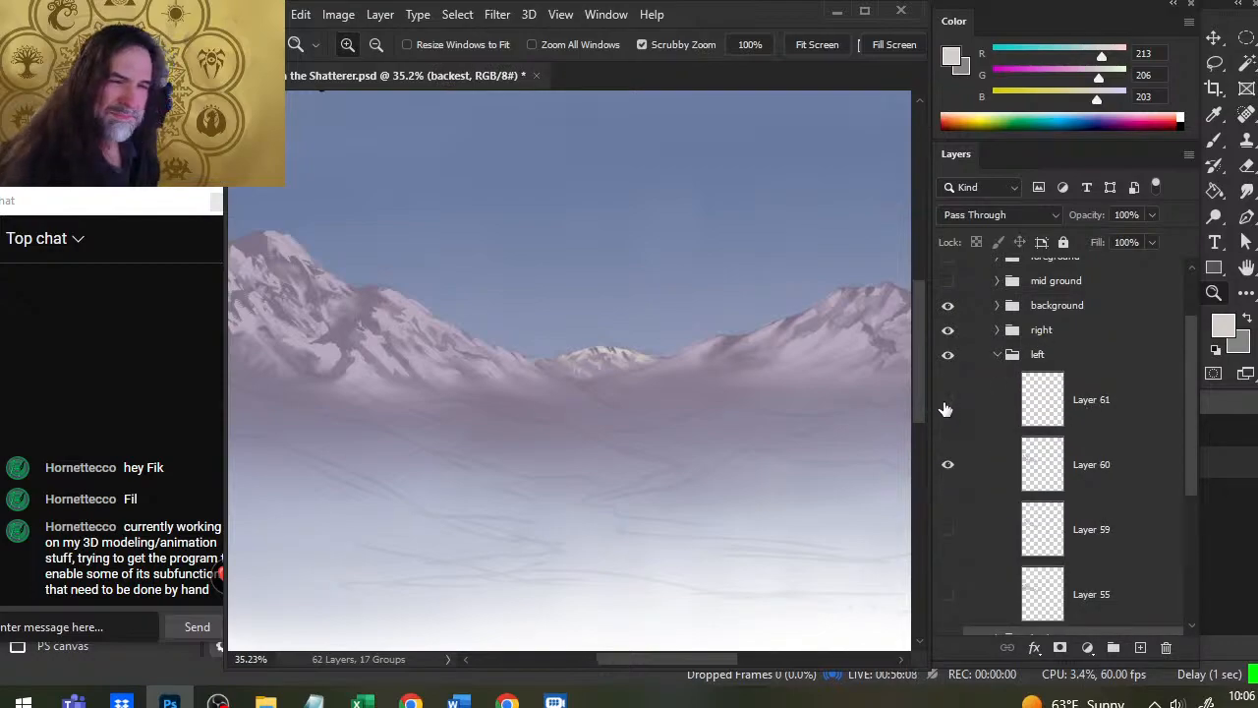
click(1035, 423)
Step: Paint pale snow highlights on the left mountain's summit with the 30 px brush and blend them with the Smudge tool at 25% strength
drag(535, 401, 730, 454)
key(b)
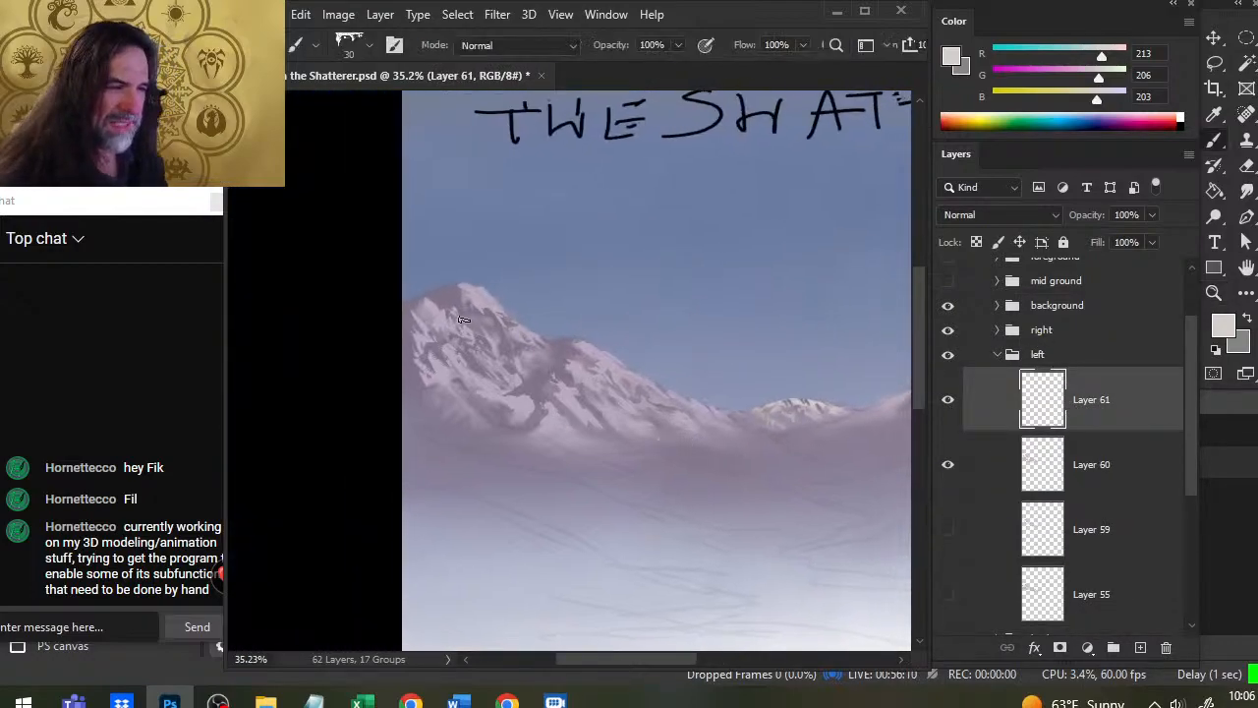
mouse_move(480, 291)
mouse_down()
mouse_move(494, 308)
mouse_move(449, 293)
mouse_move(442, 315)
mouse_move(440, 295)
mouse_move(455, 296)
mouse_up()
key(r)
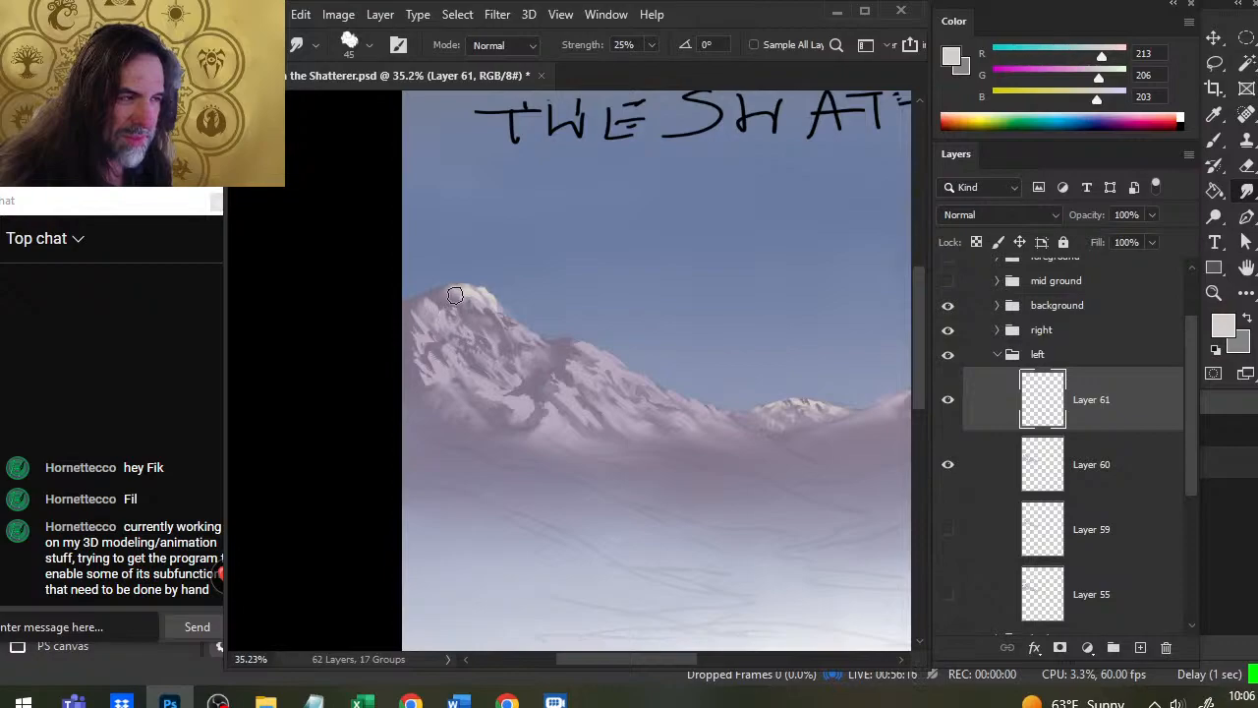
key(b)
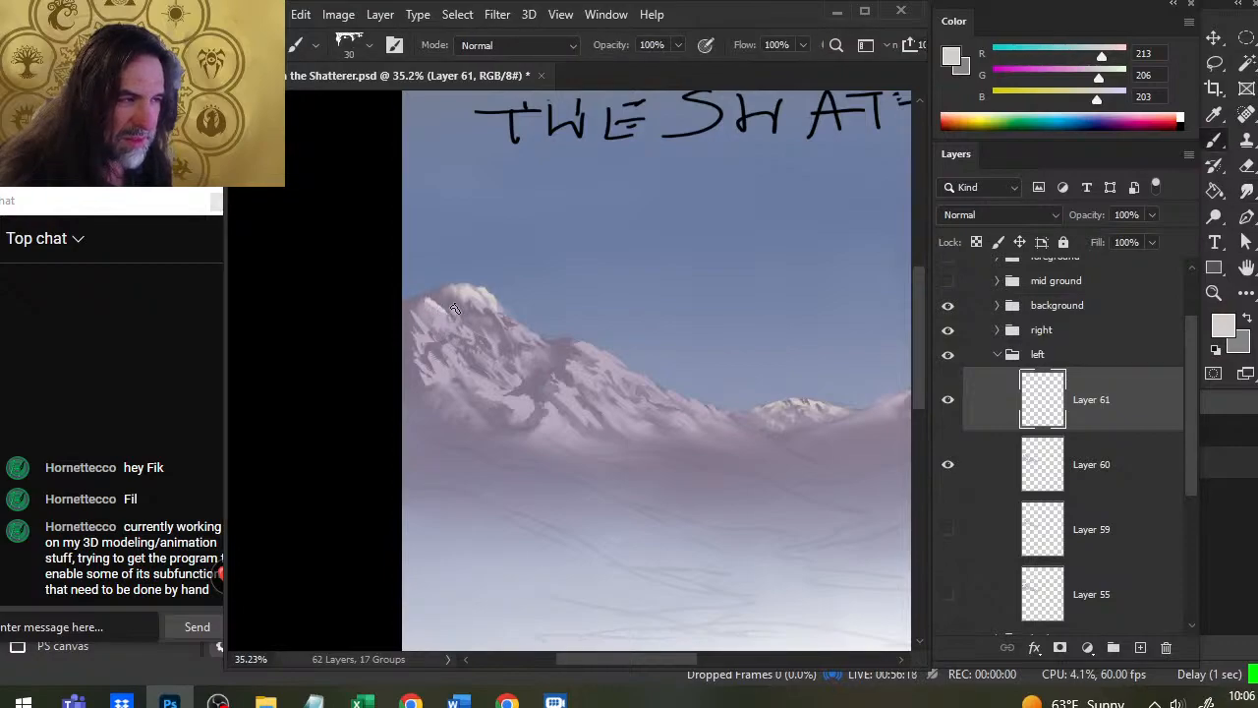
drag(479, 299, 504, 319)
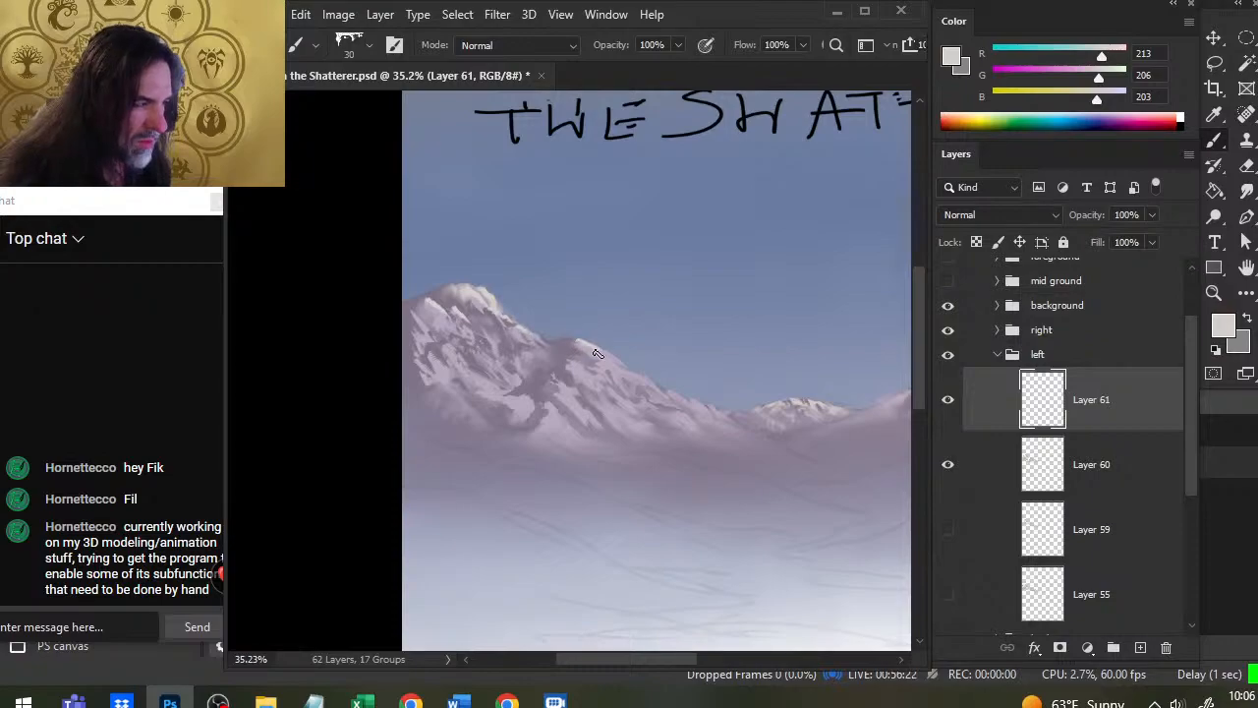
key(r)
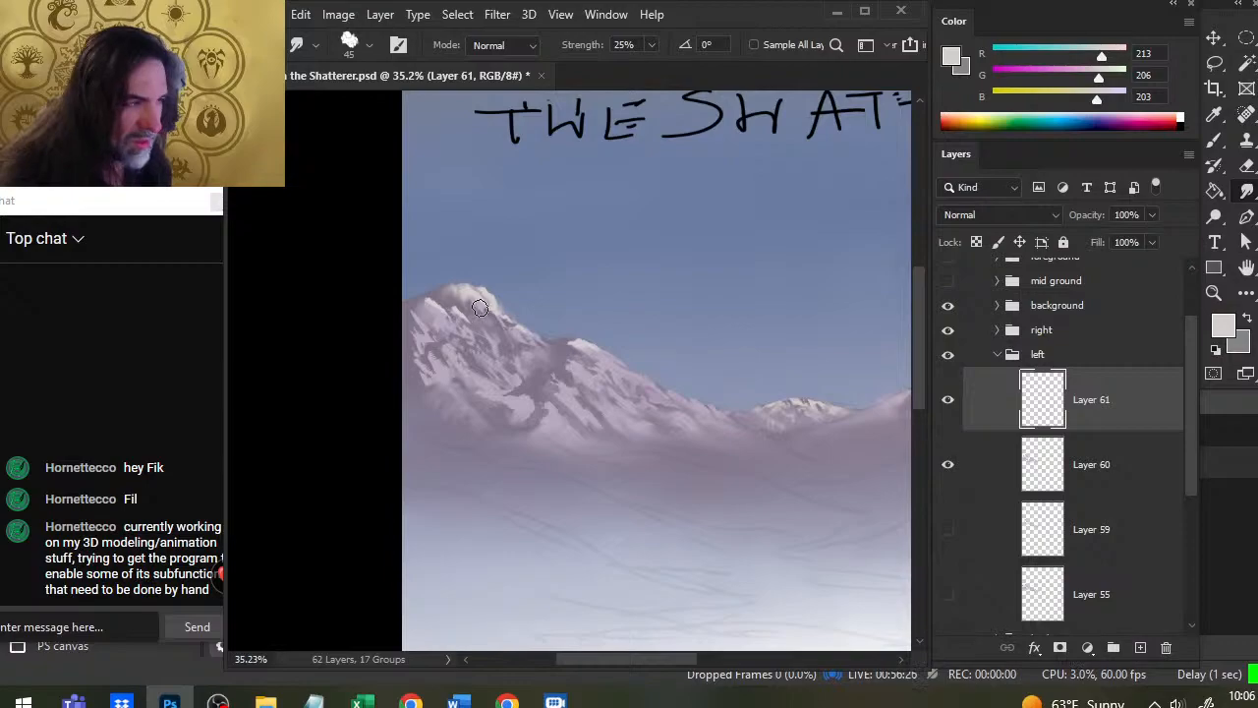
key(b)
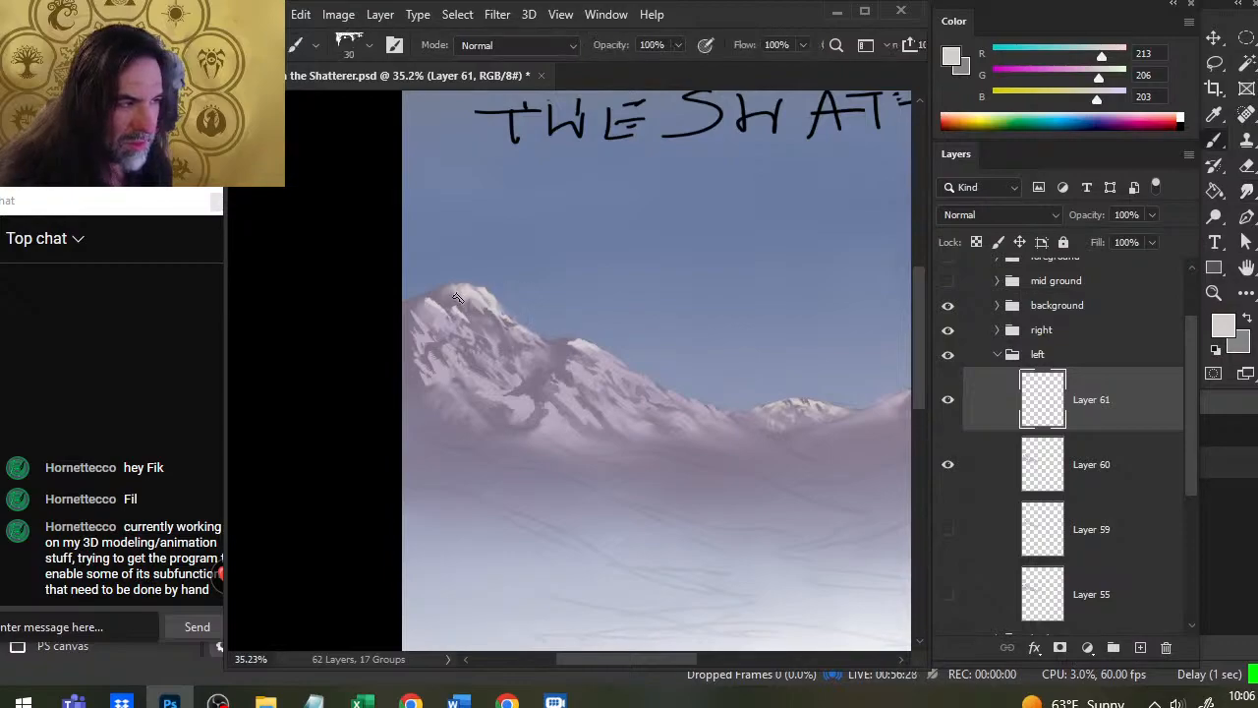
key(r)
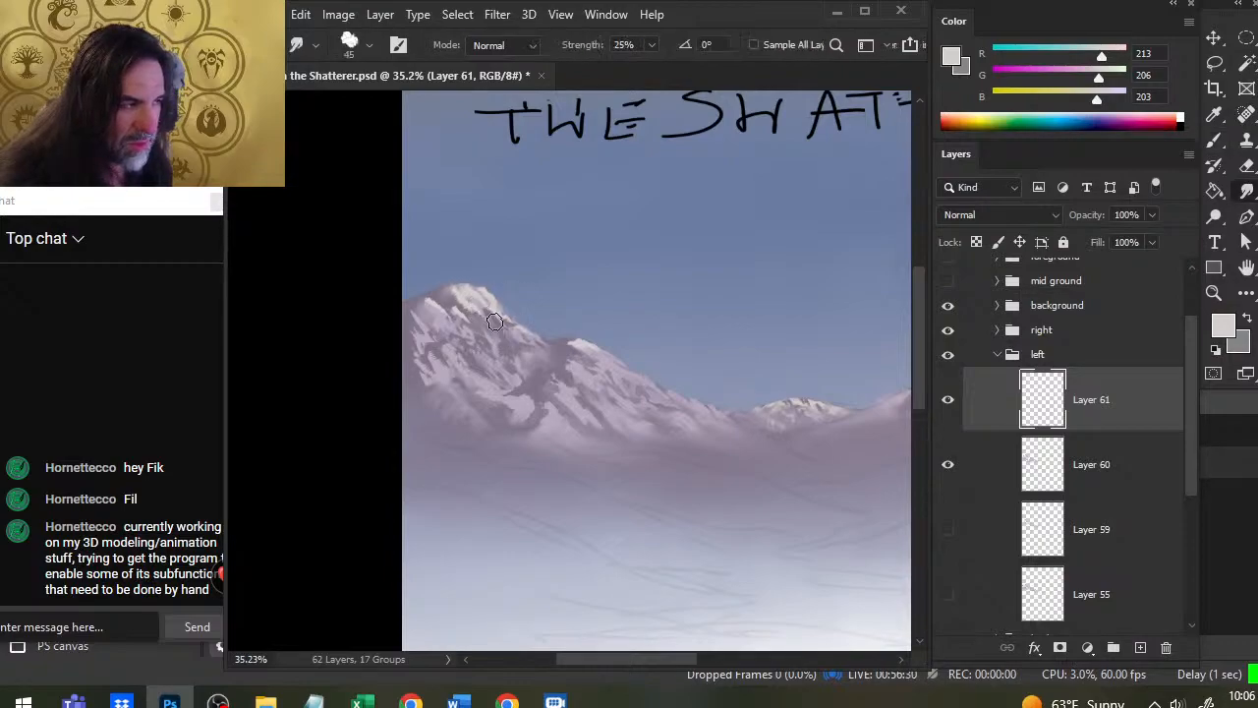
key(b)
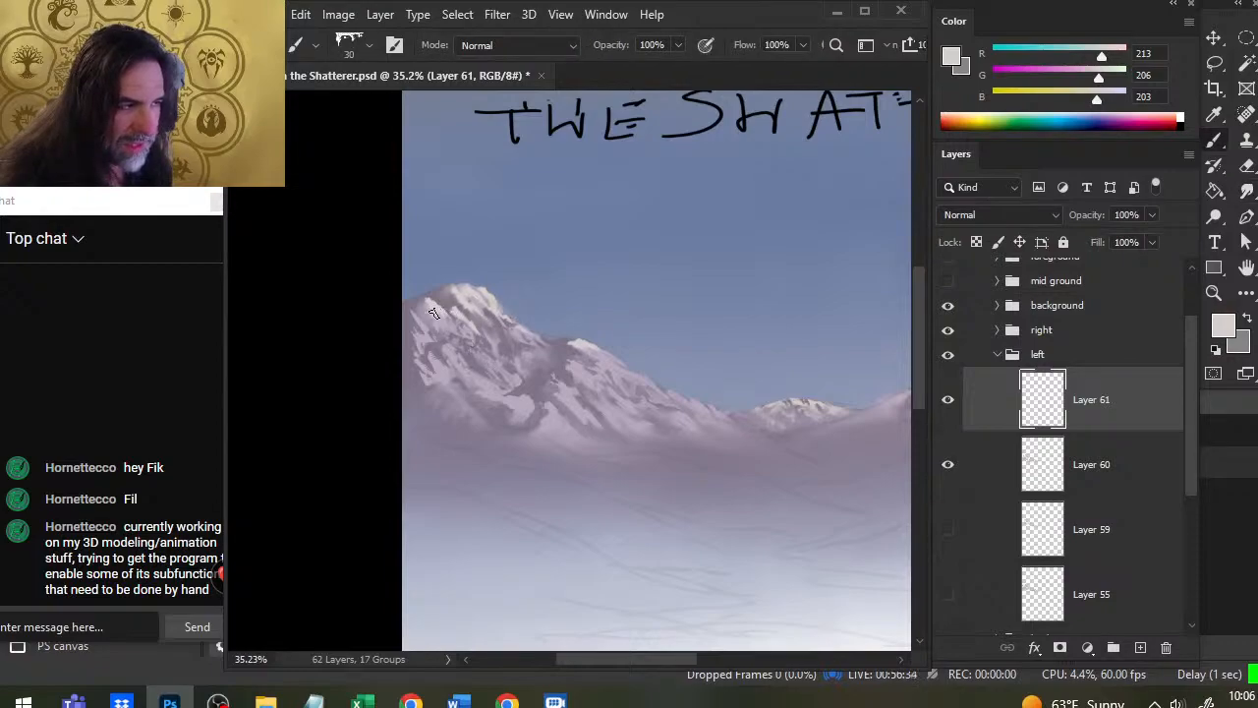
key(r)
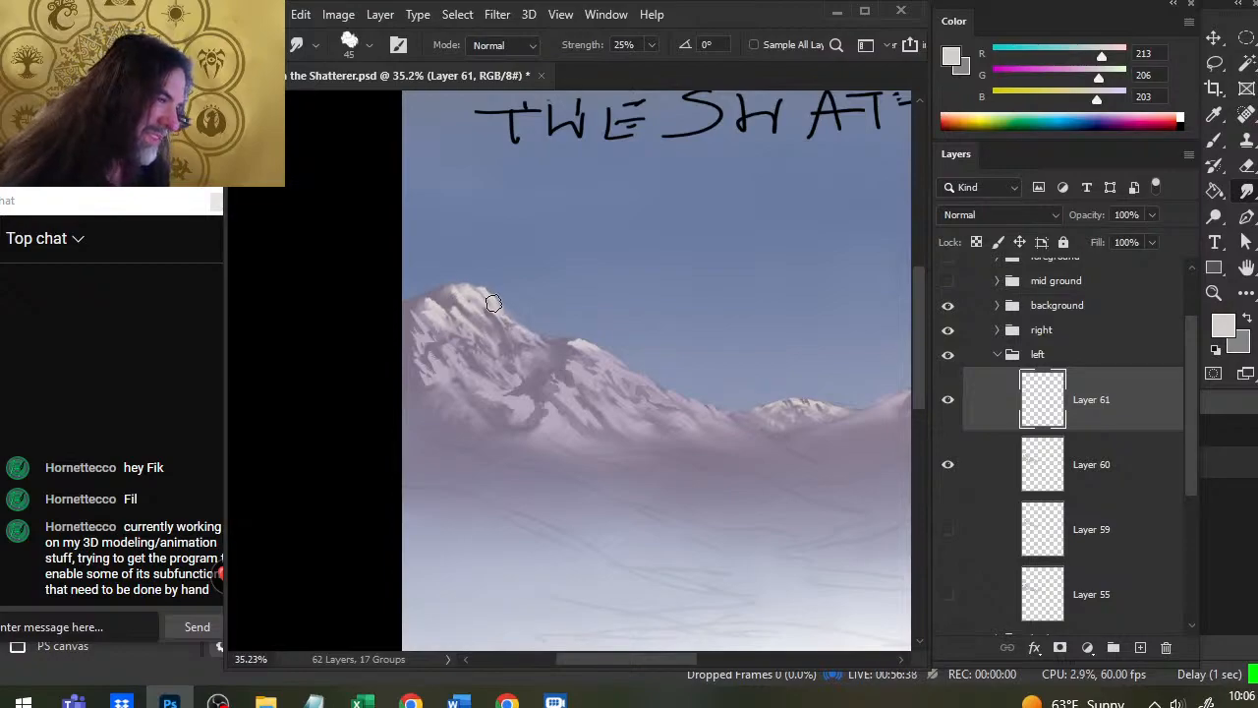
Step: Paint and smudge pale snow highlights on the left mountain's secondary peak and its slope descending toward the middle peak
drag(658, 436, 548, 390)
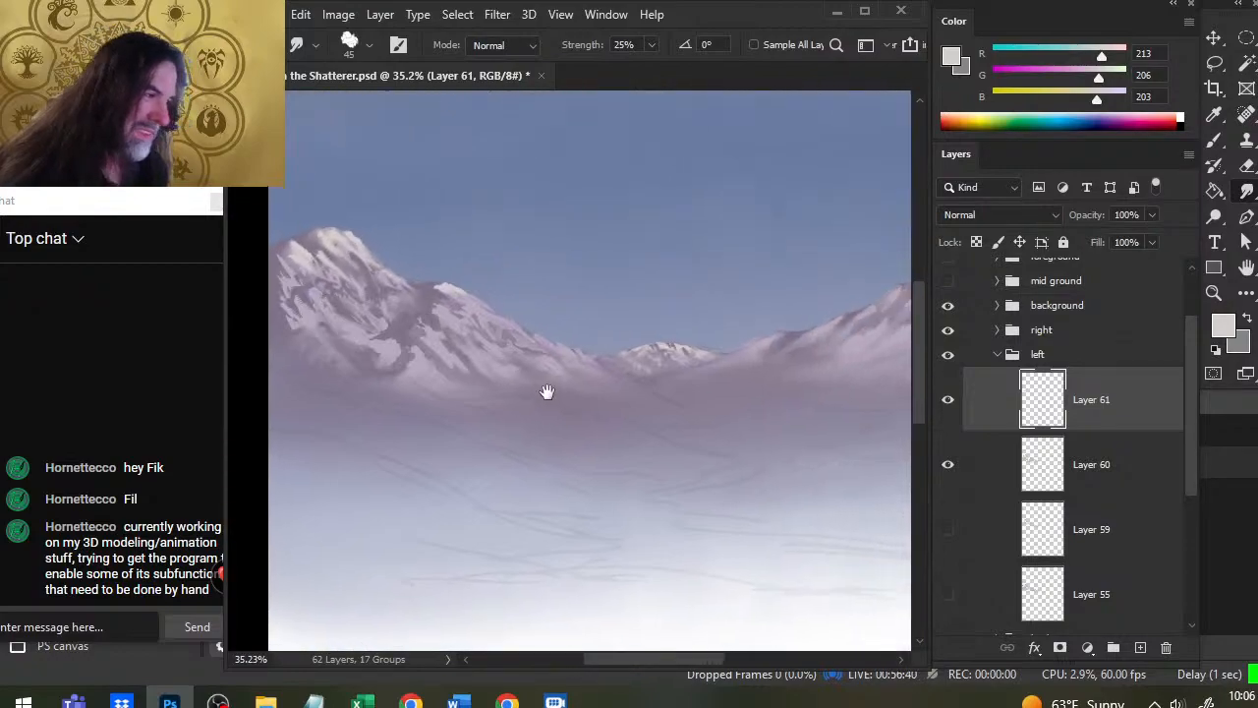
key(b)
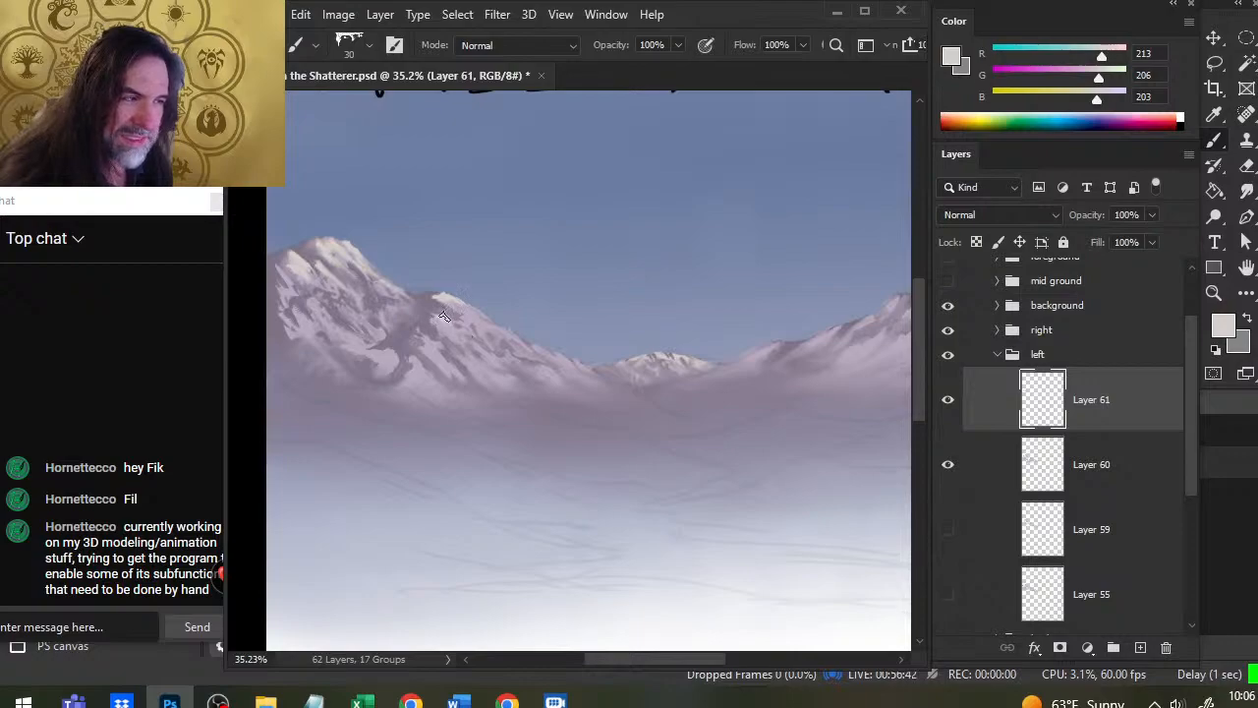
key(r)
key(b)
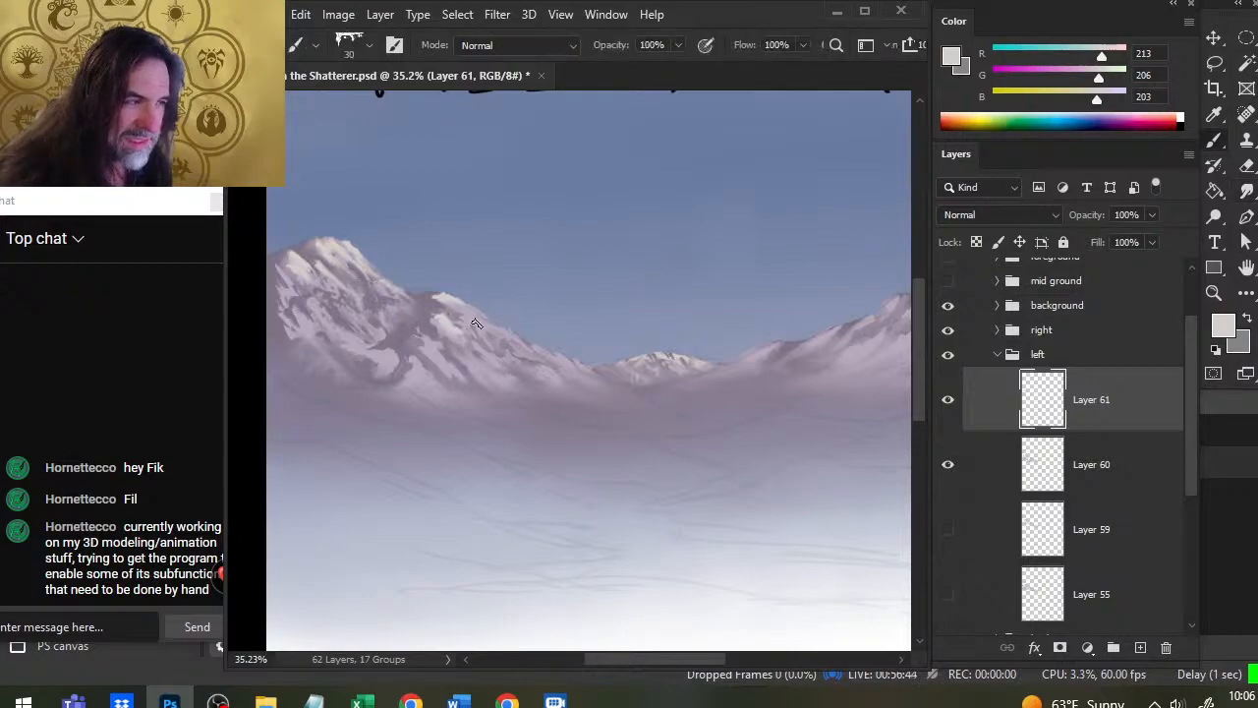
key(r)
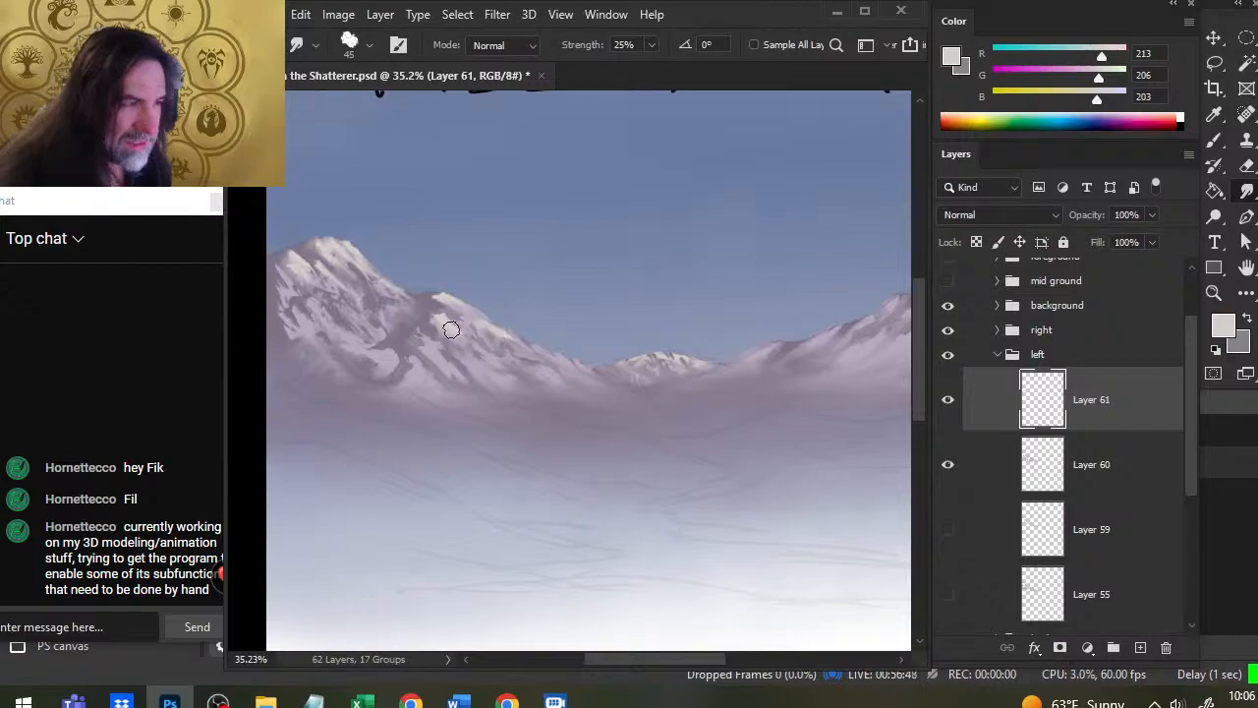
key(b)
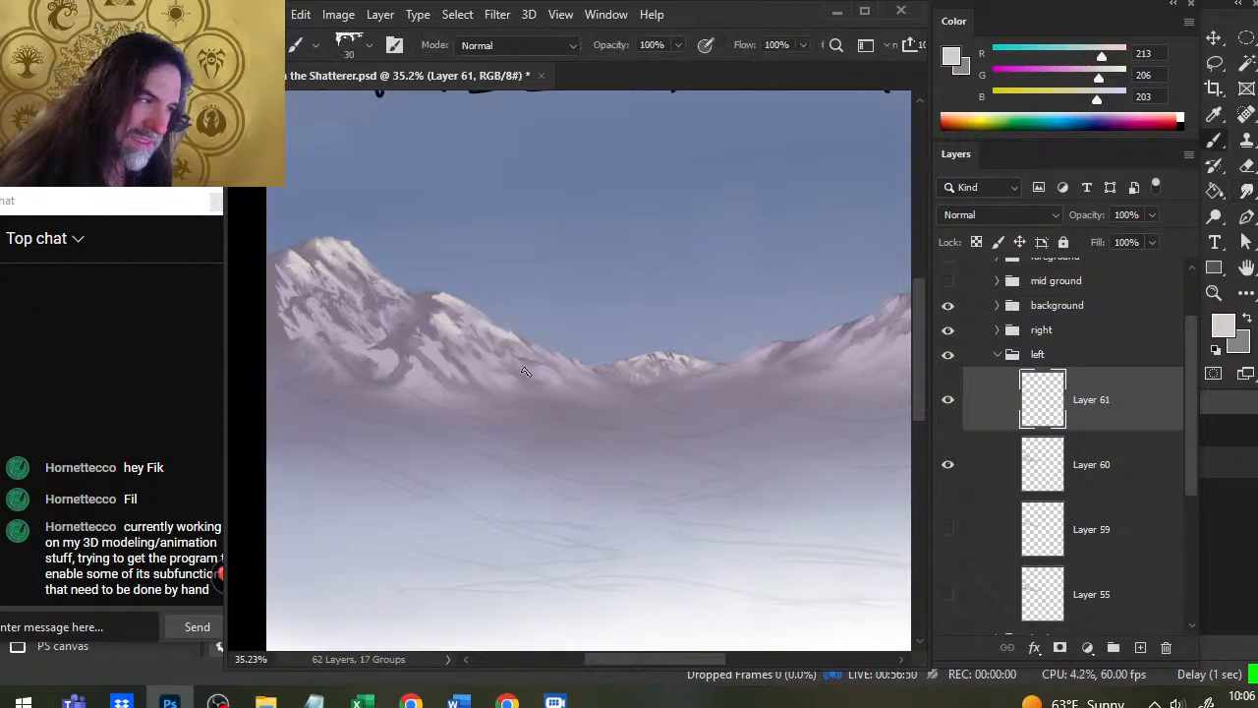
key(r)
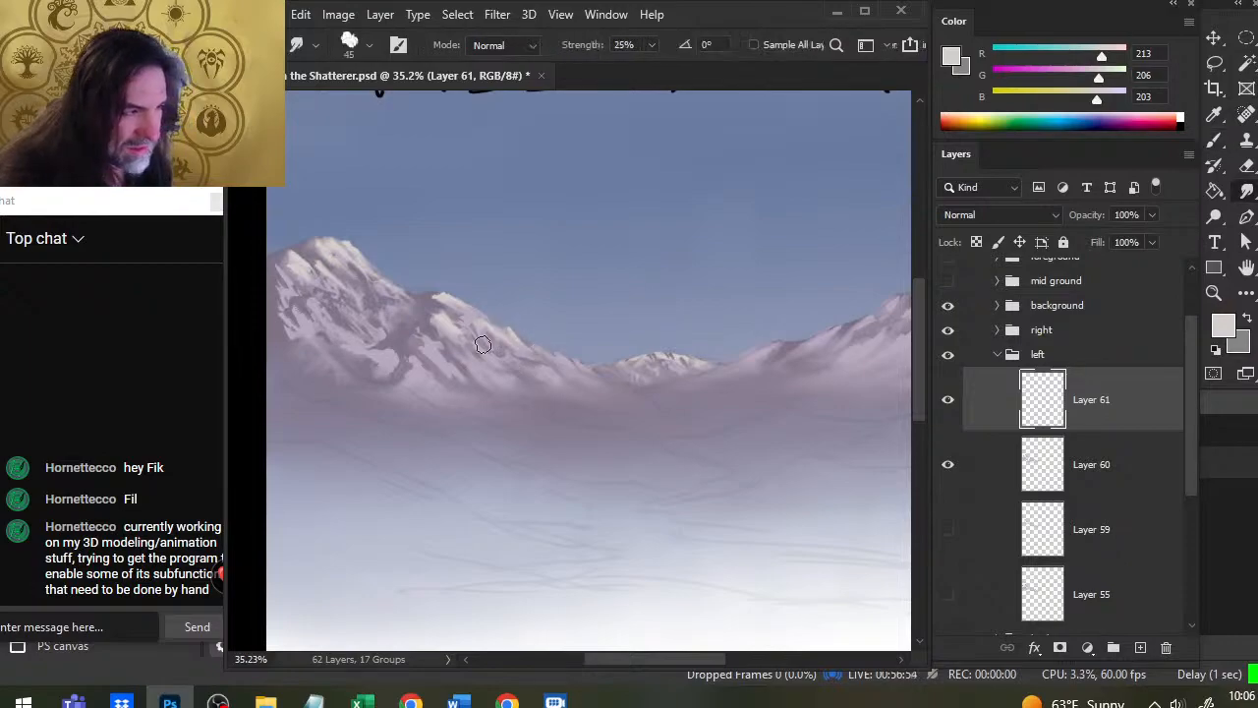
Step: Collapse the left group, expand the right group and add a new layer above Layer 58
key(z)
drag(494, 385, 421, 408)
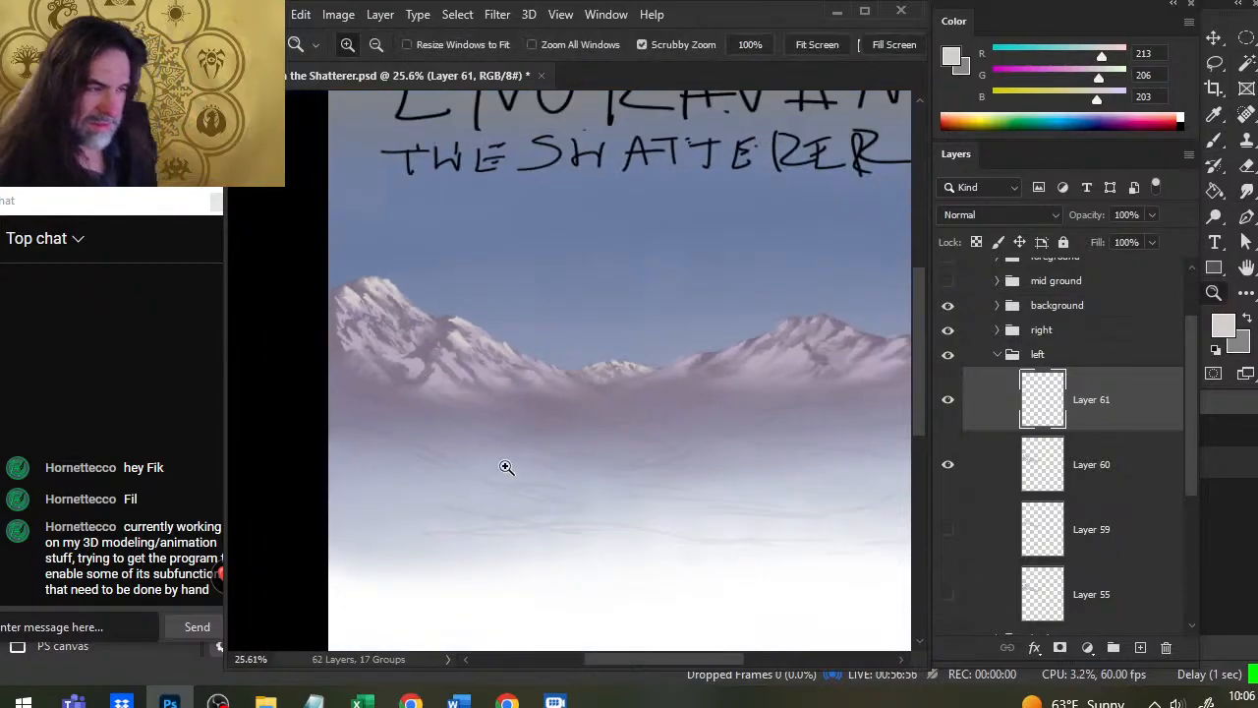
key(b)
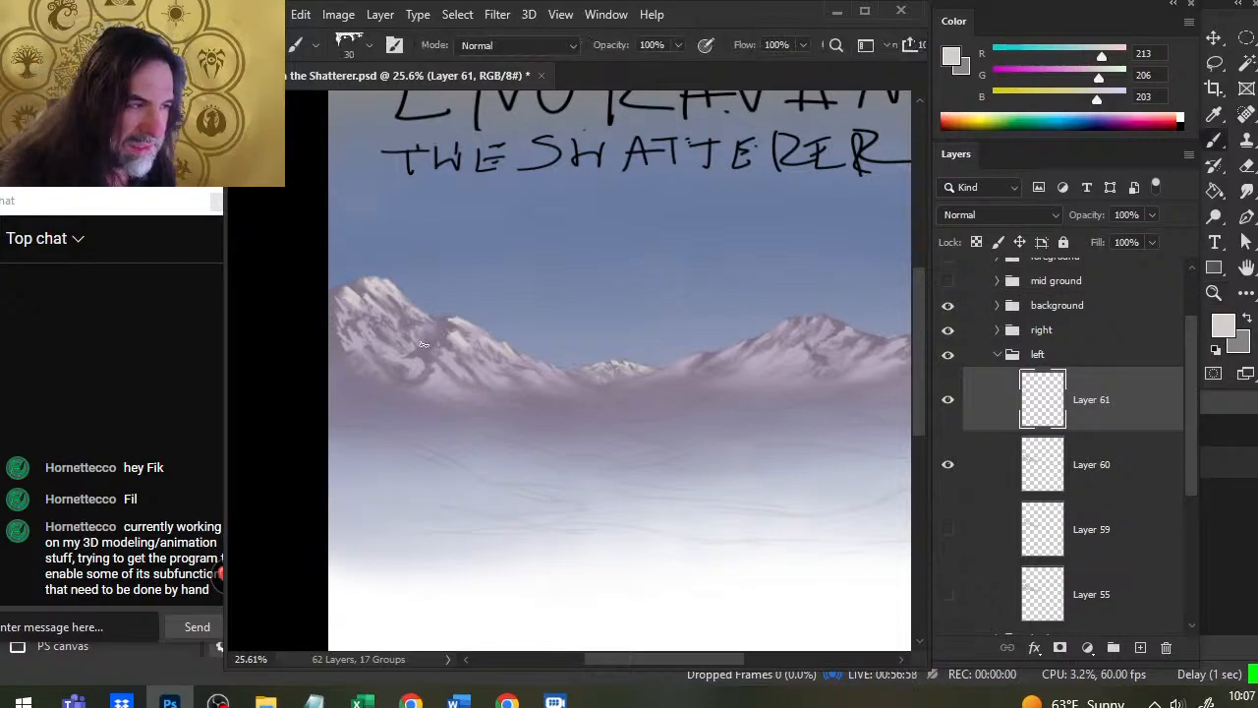
click(998, 354)
click(1003, 329)
click(997, 329)
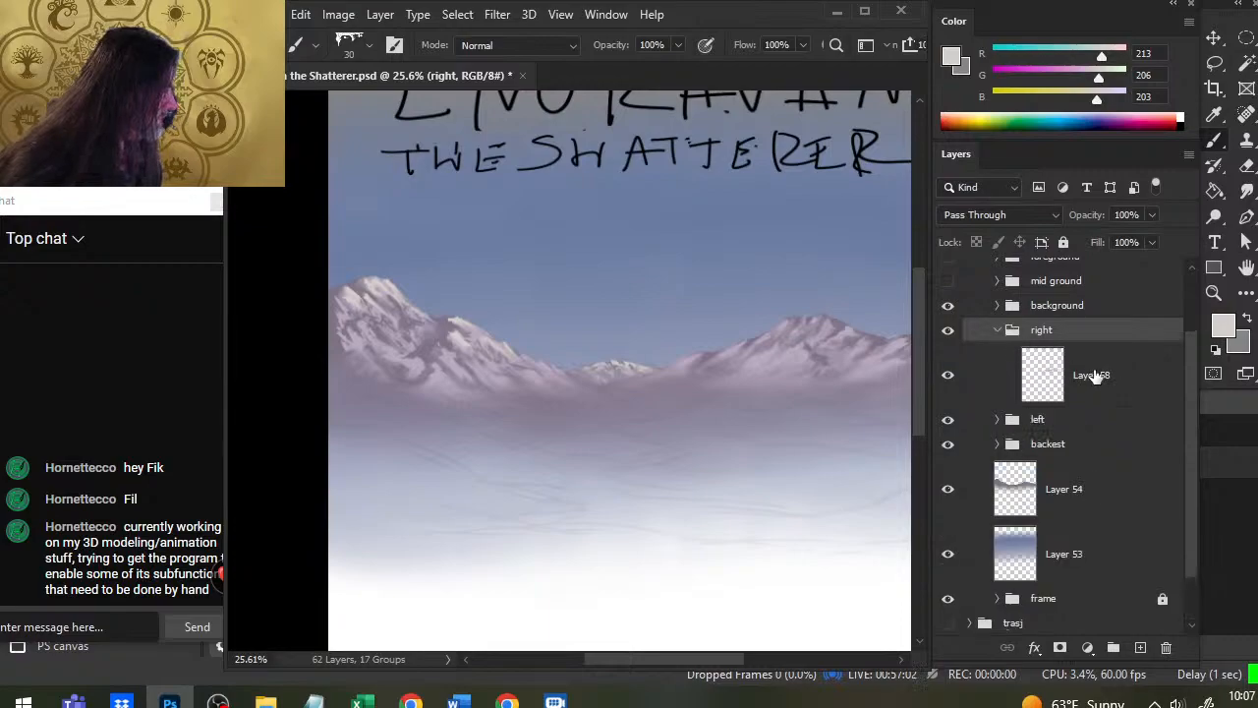
click(1140, 647)
Step: Paint and smudge pale snow highlights along the right mountain's inner ridge, from the shoulder down toward the middle peak
key(z)
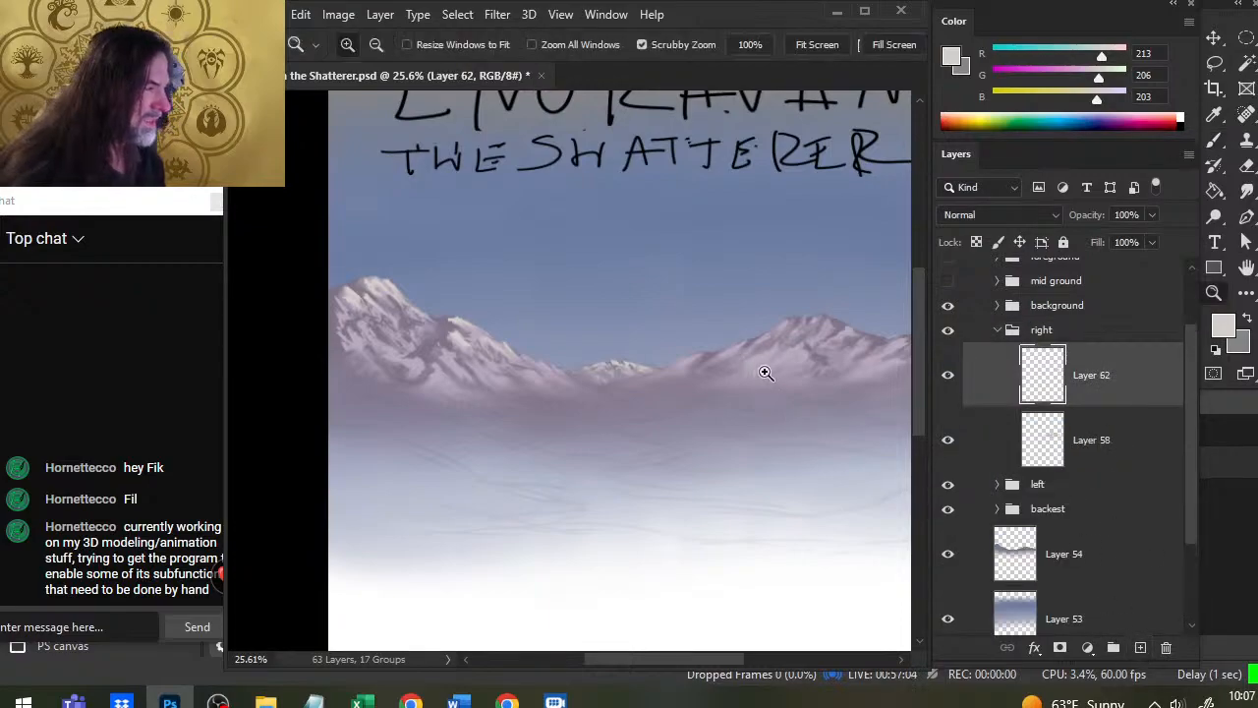
click(765, 372)
key(b)
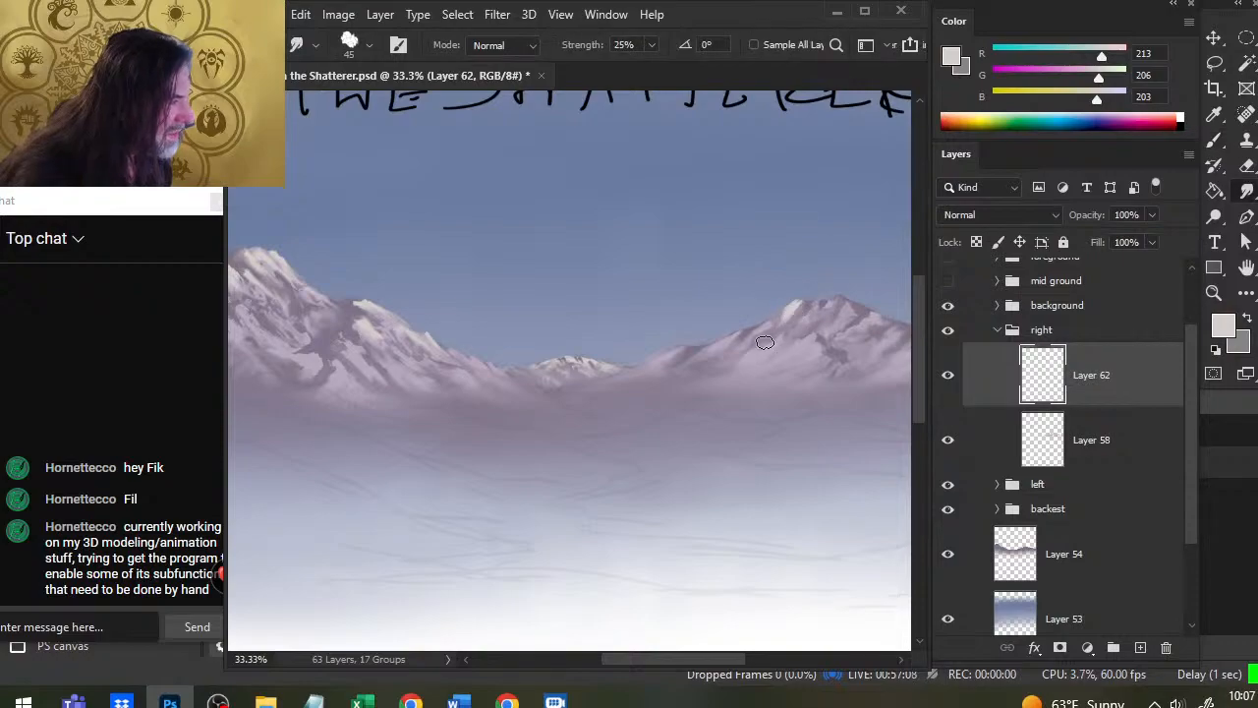
drag(735, 337, 729, 346)
key(r)
key(b)
mouse_move(659, 372)
mouse_down()
mouse_move(677, 362)
mouse_move(664, 369)
mouse_up()
key(r)
key(b)
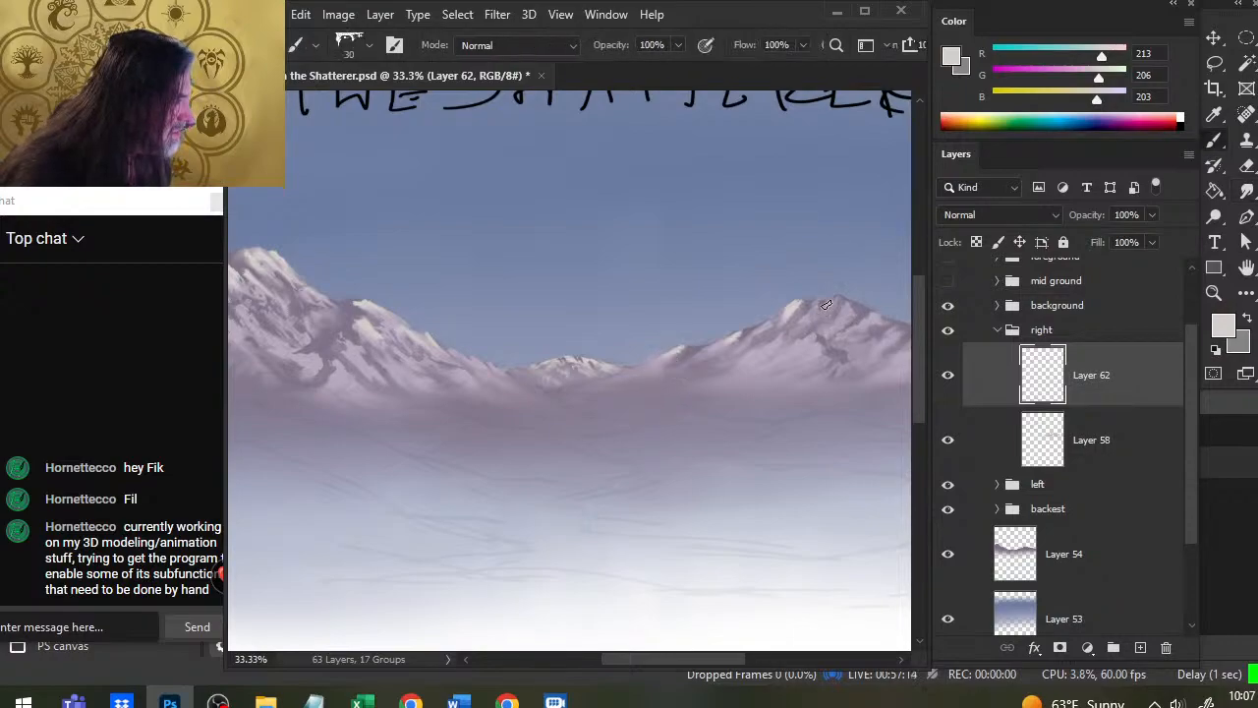
Step: Paint and smudge bright snow highlights on the right mountain's summit and its outer slope
key(r)
drag(829, 306, 817, 306)
key(b)
key(r)
key(b)
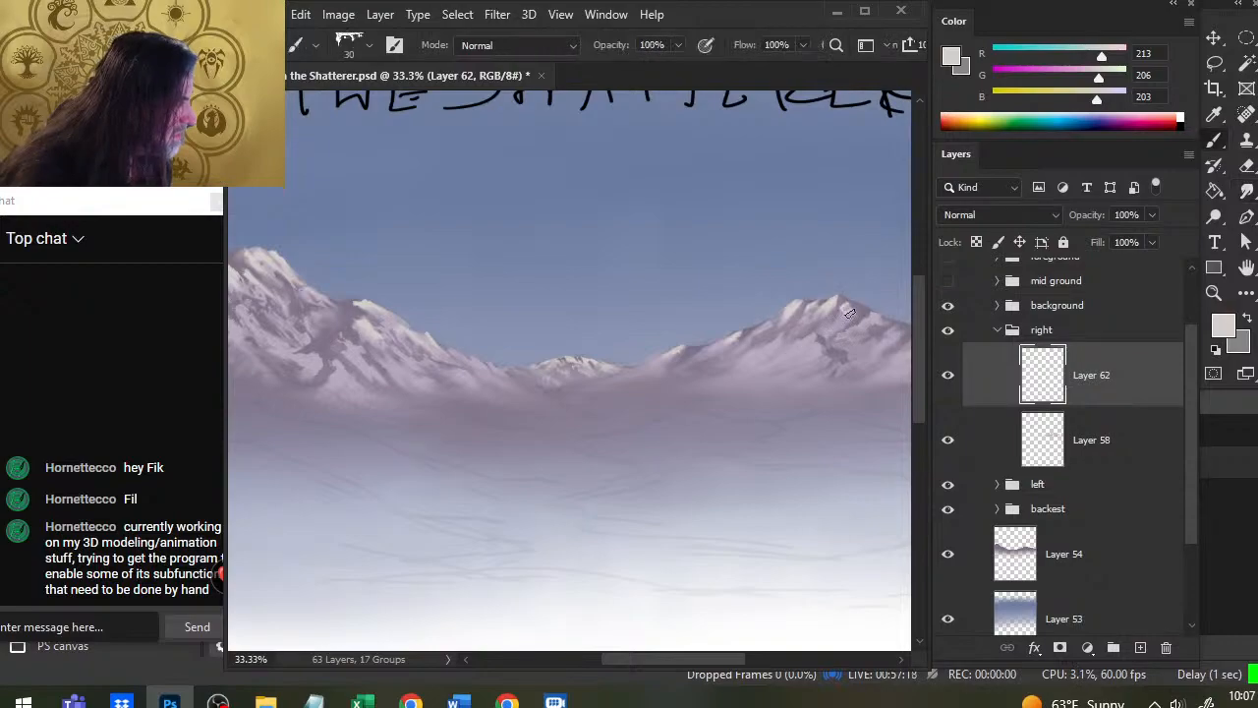
key(r)
drag(764, 393, 641, 390)
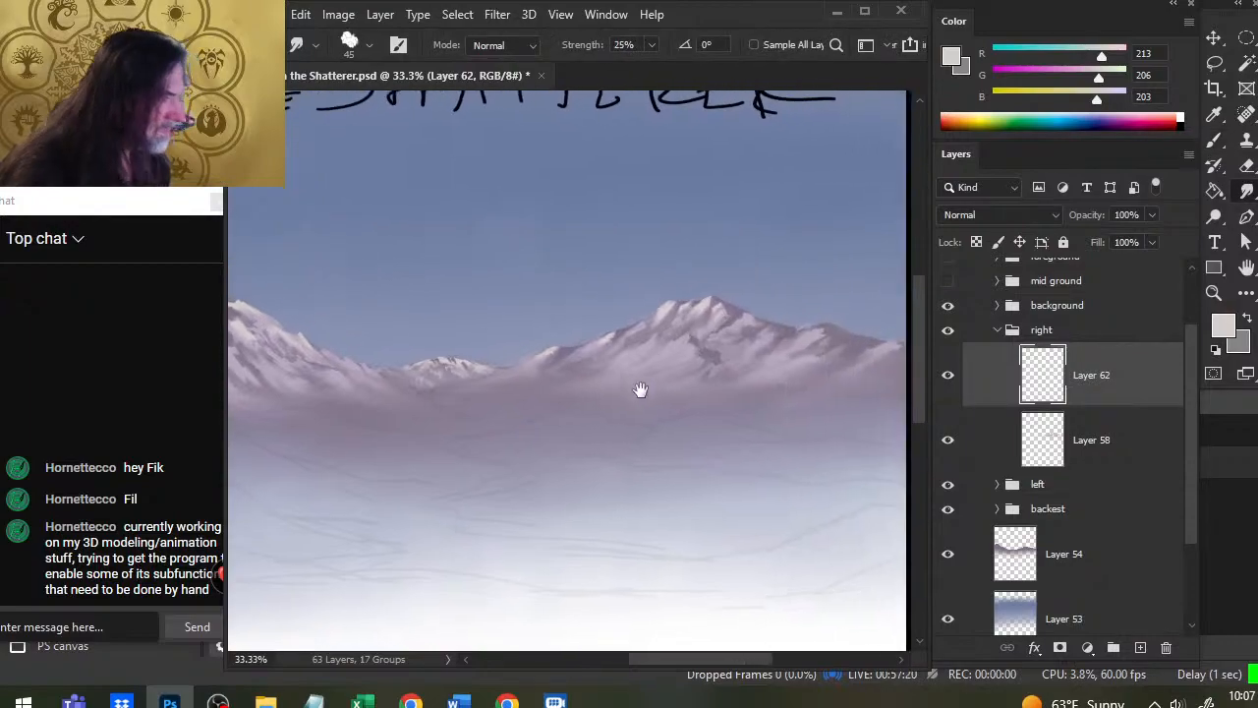
drag(777, 344, 749, 324)
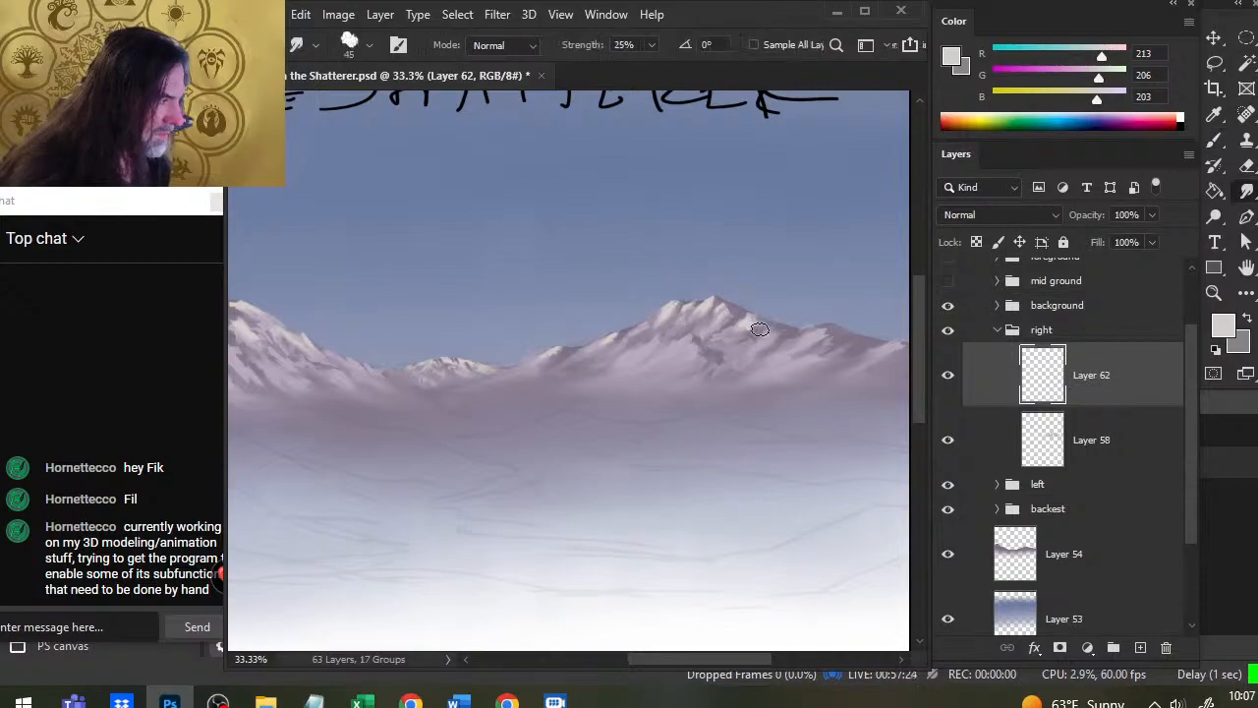
Step: Set the brush opacity to 23% and glaze faint snow over the right mountain's slopes
key(b)
key(2)
key(3)
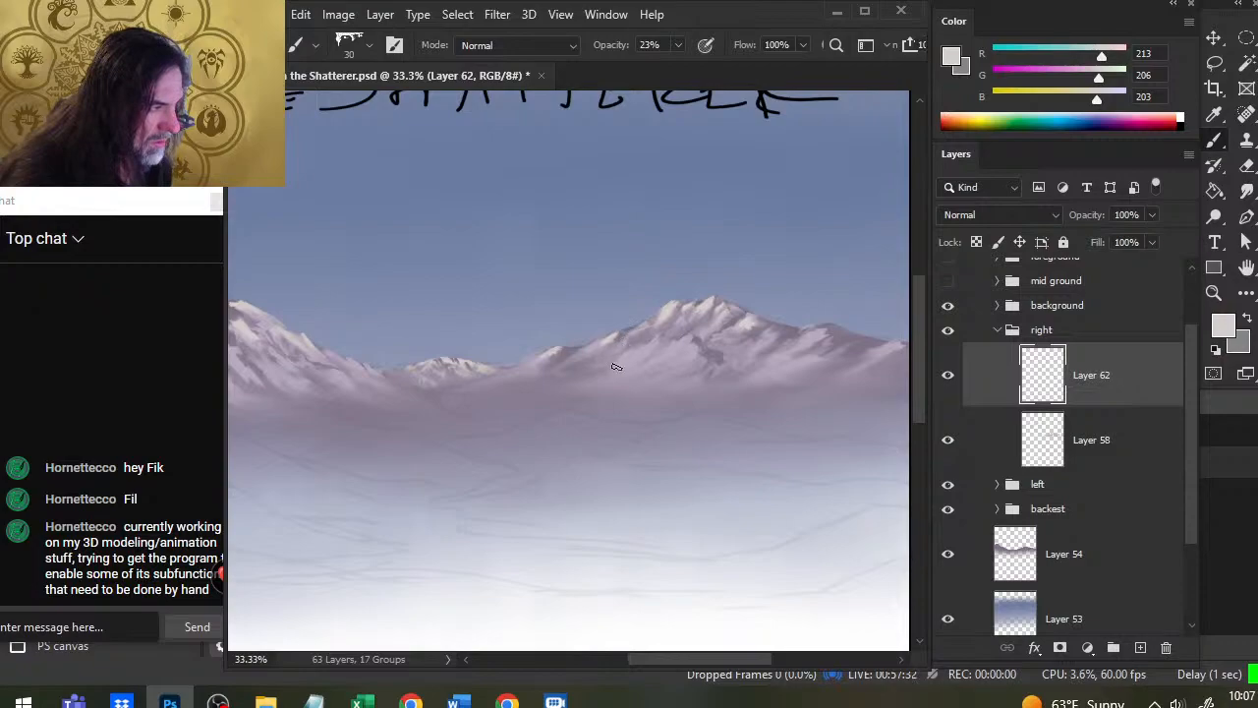
Step: Lower Layer 57's opacity to 82% in the backest group and collapse the group
click(997, 509)
click(1105, 553)
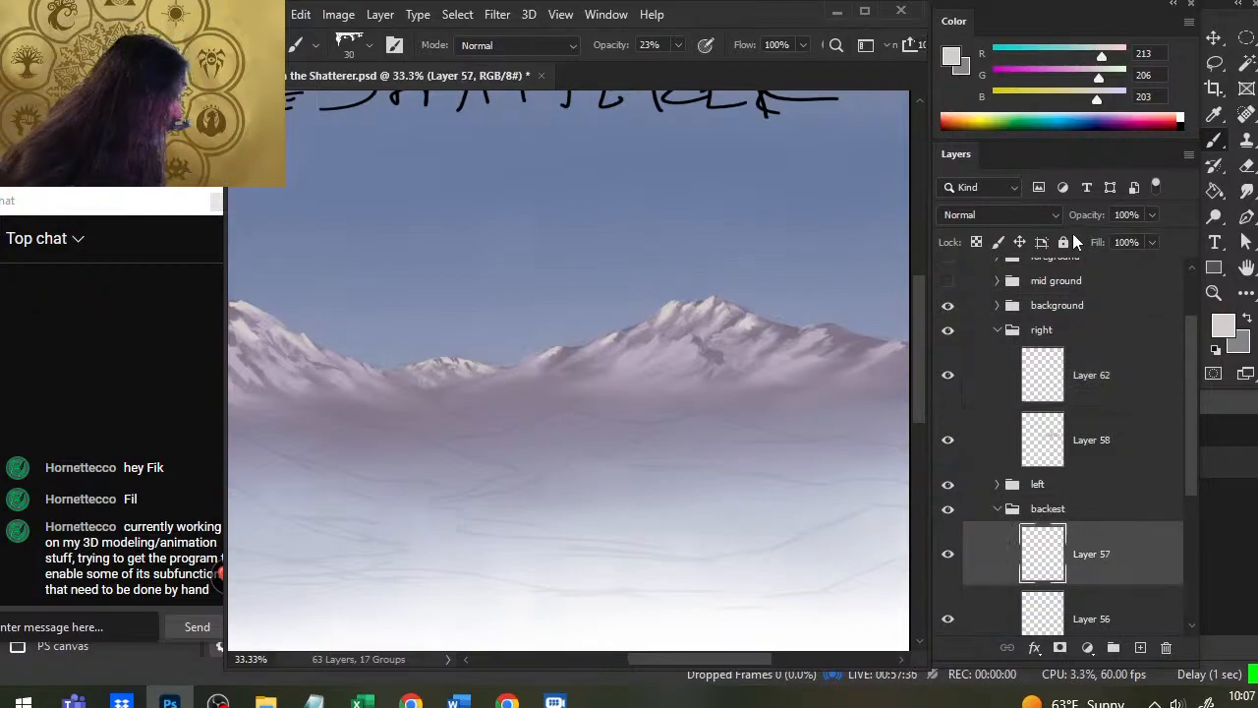
click(1152, 242)
drag(1153, 241, 1136, 241)
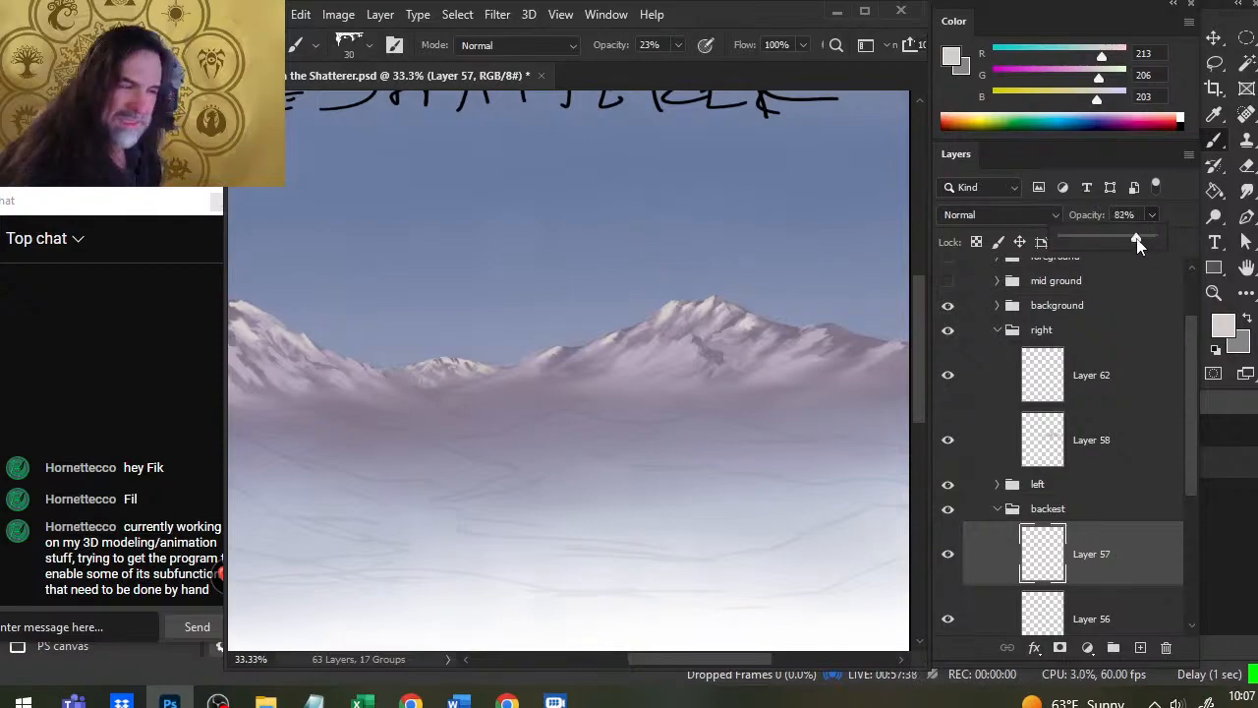
click(997, 509)
Step: Select Layer 62 and soften the right mountain's snow with the Eraser at 30 px and 20% opacity
key(z)
drag(737, 421, 702, 494)
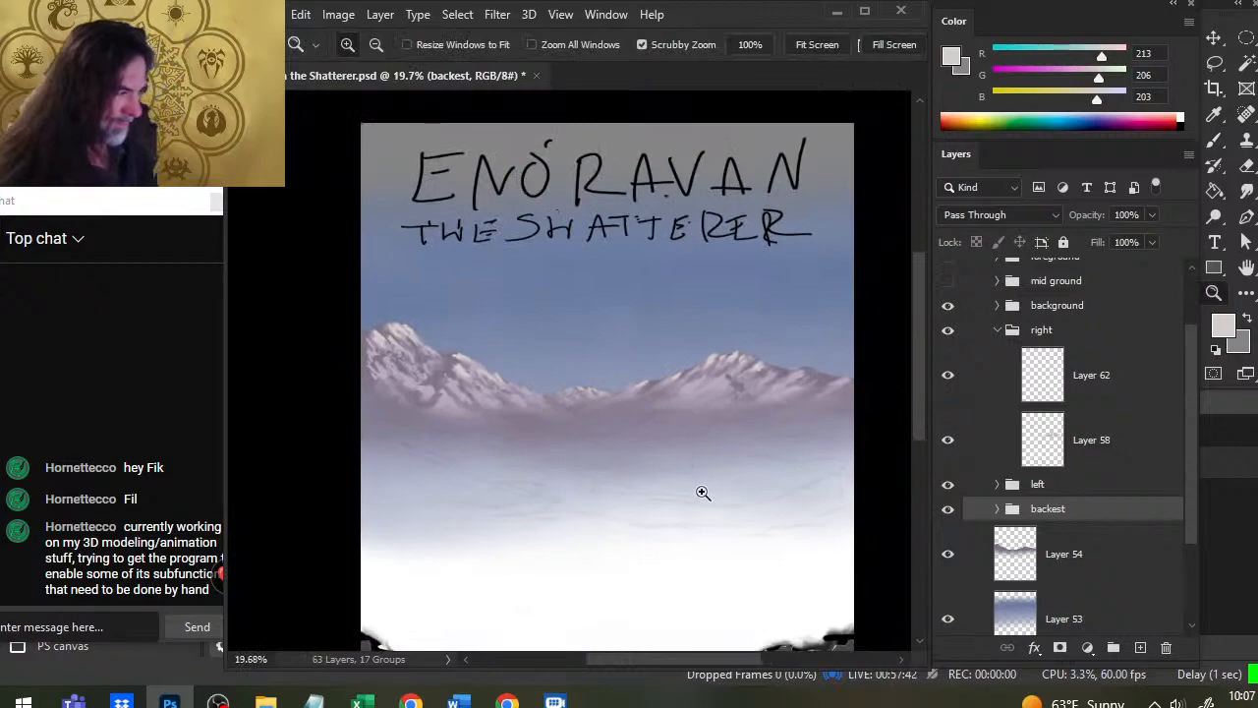
click(1097, 381)
click(1246, 190)
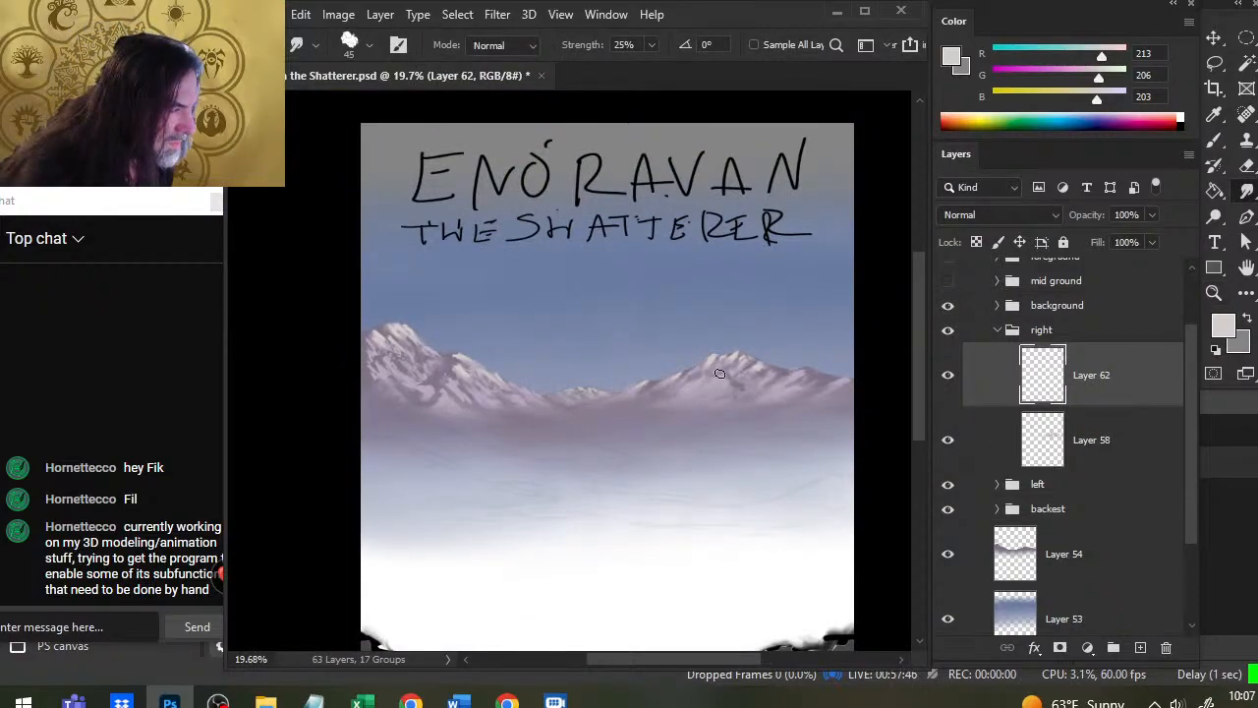
key(e)
key(bracketright)
key(2)
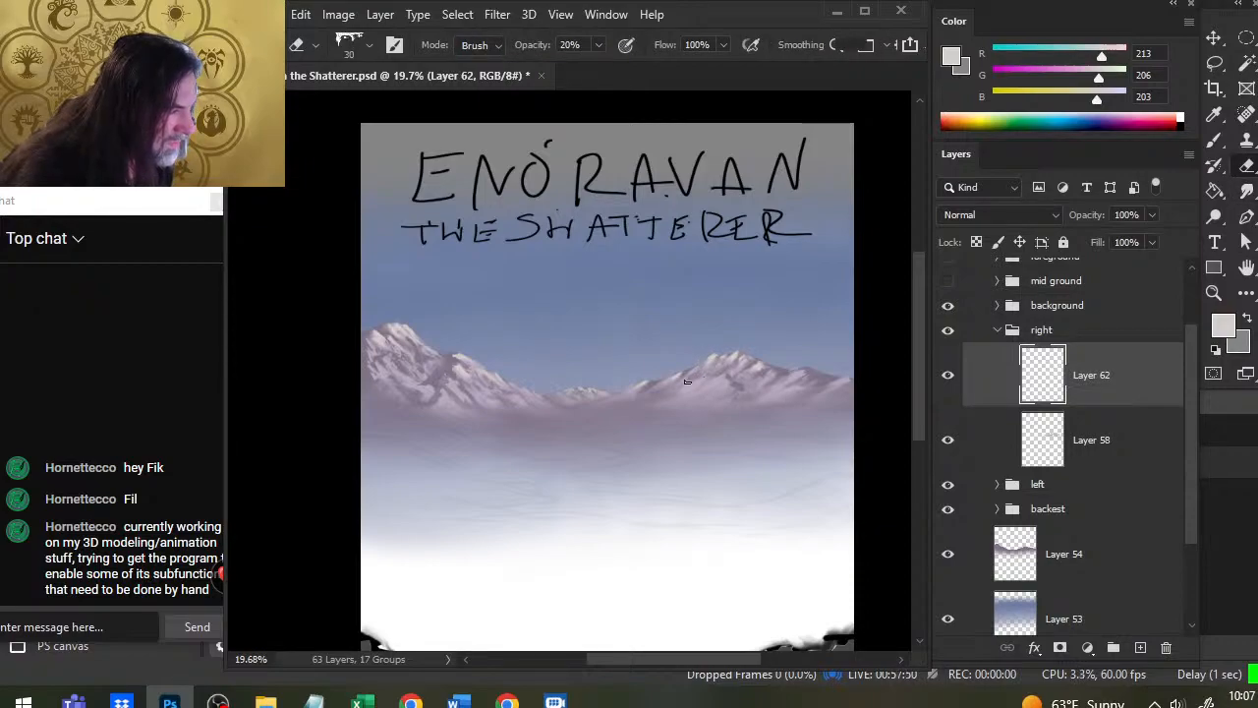
Step: Smudge and touch up the snow on the right mountain's outer slope, using the brush at 23% opacity
key(r)
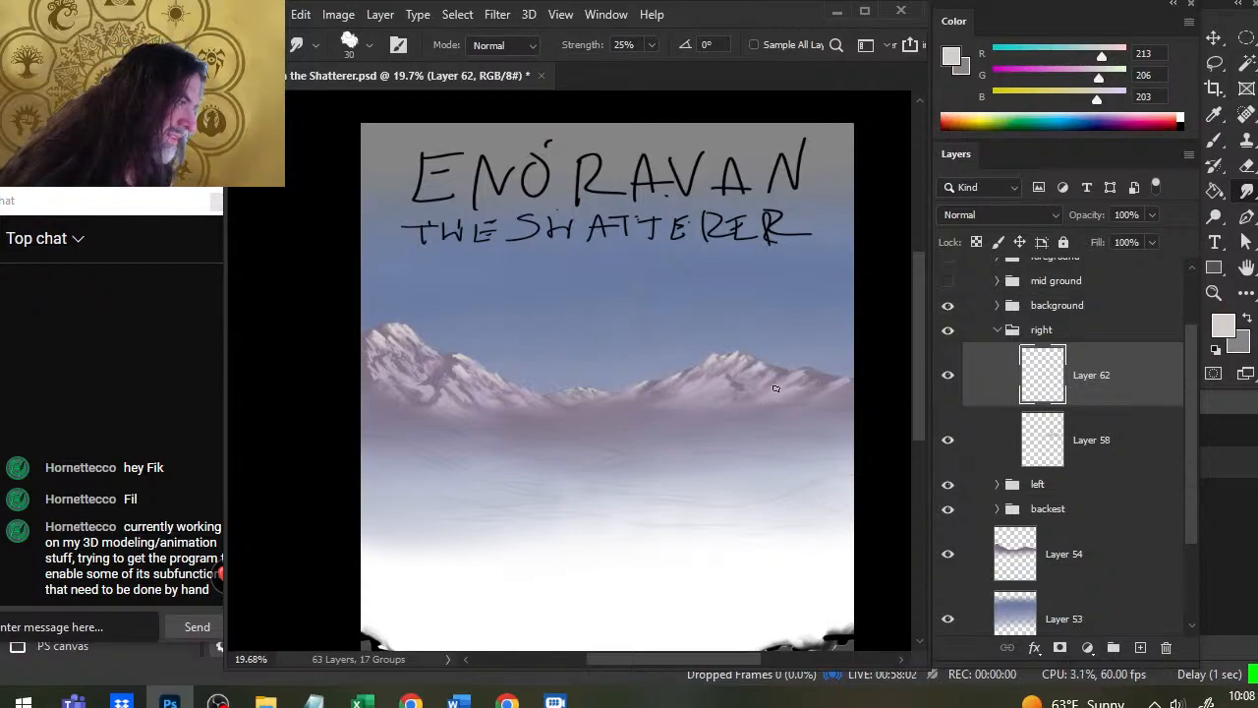
key(b)
key(r)
mouse_move(799, 373)
mouse_down()
mouse_move(787, 391)
mouse_move(795, 385)
mouse_up()
key(b)
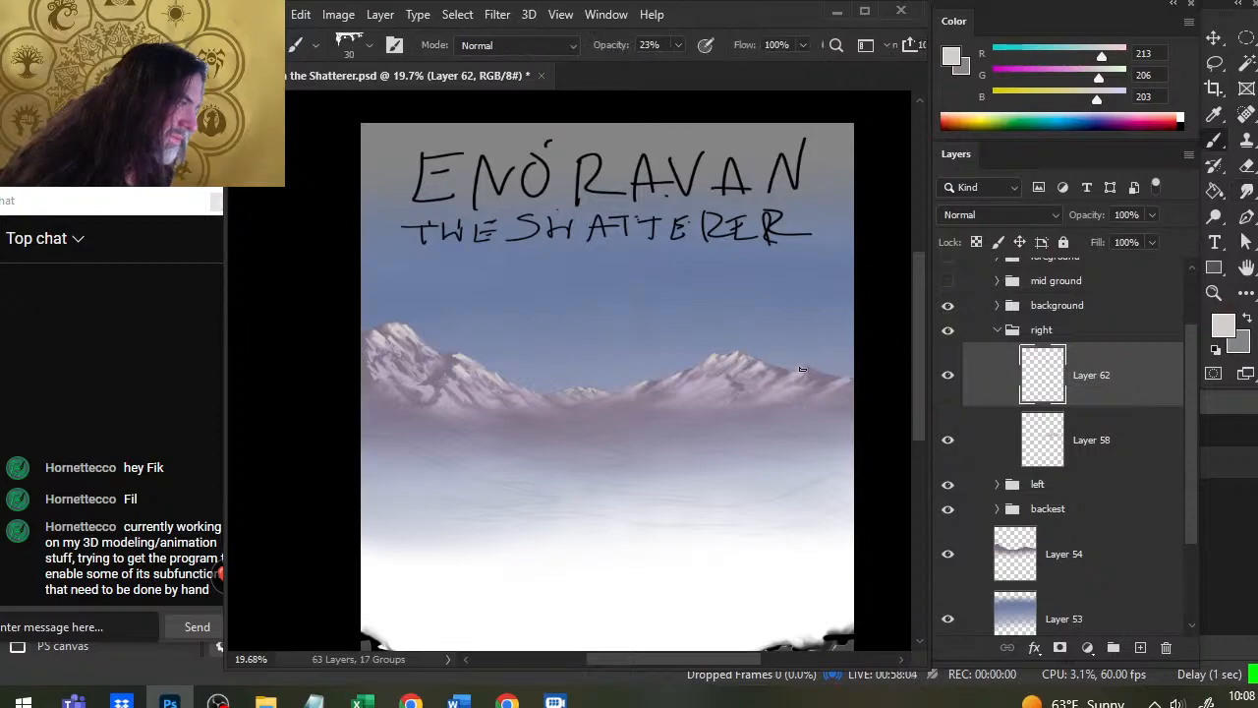
key(r)
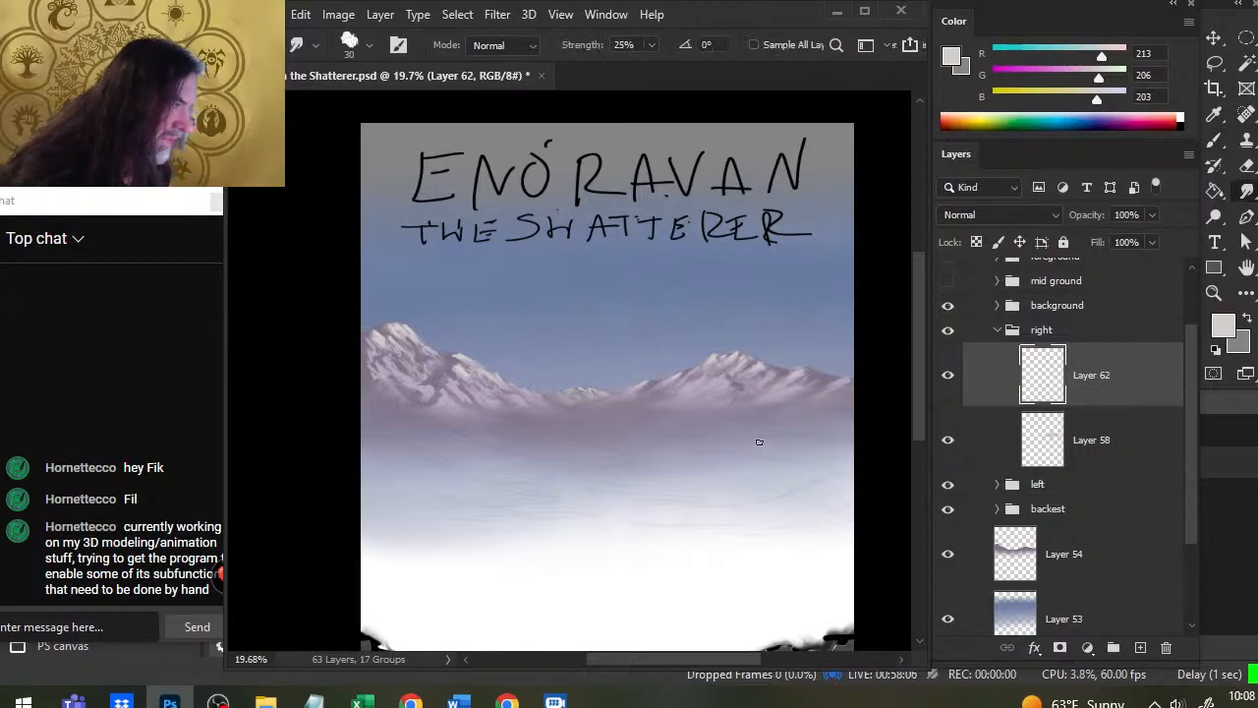
key(b)
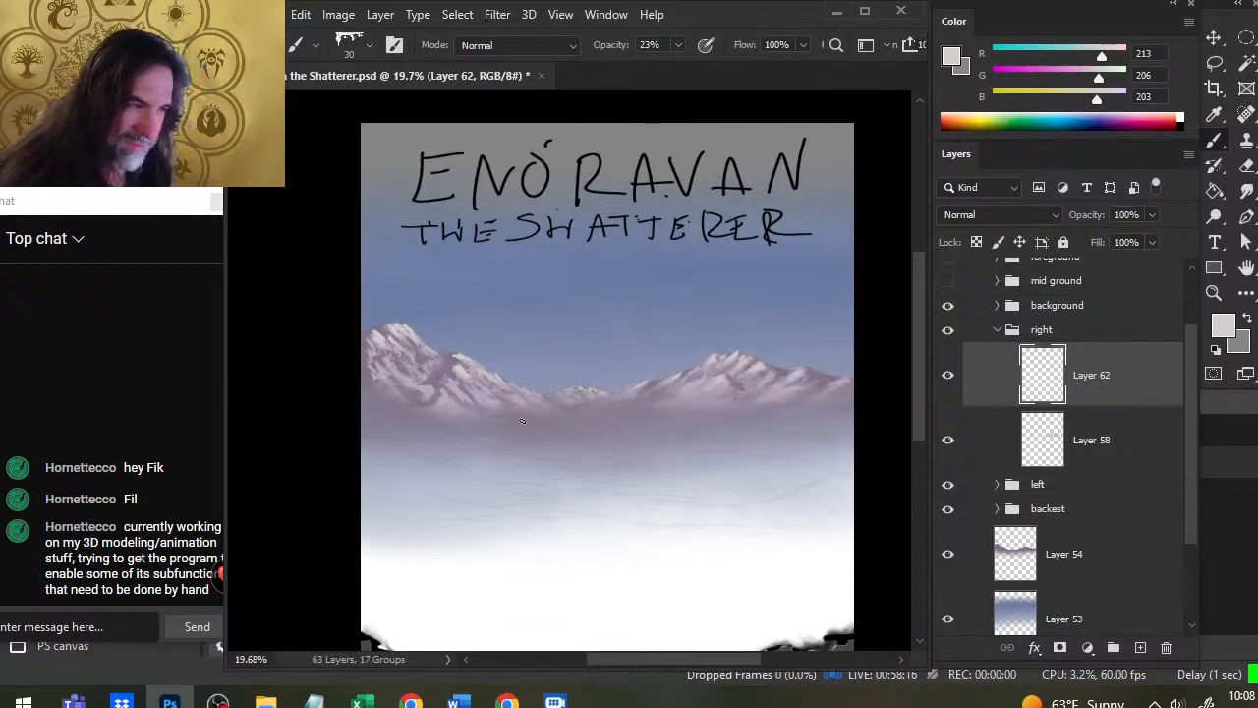
Step: Lower Layer 62's opacity to 89% in the right group and collapse the group
click(998, 329)
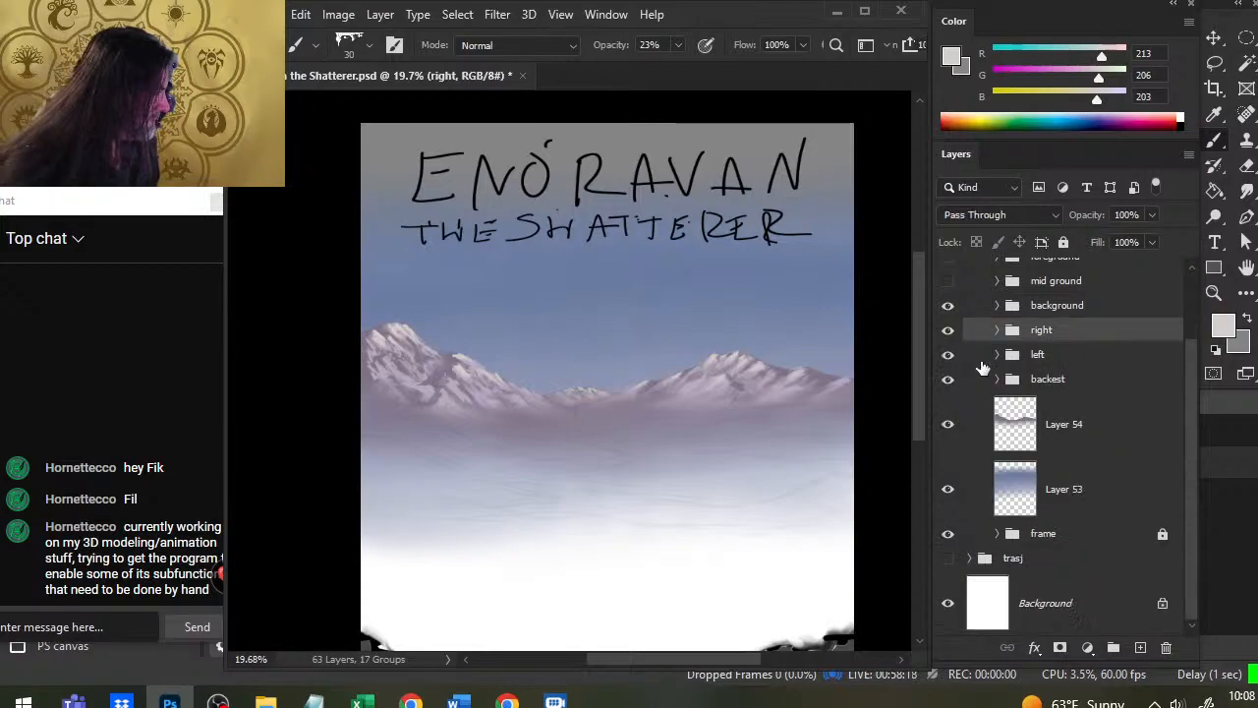
key(z)
drag(778, 456, 715, 451)
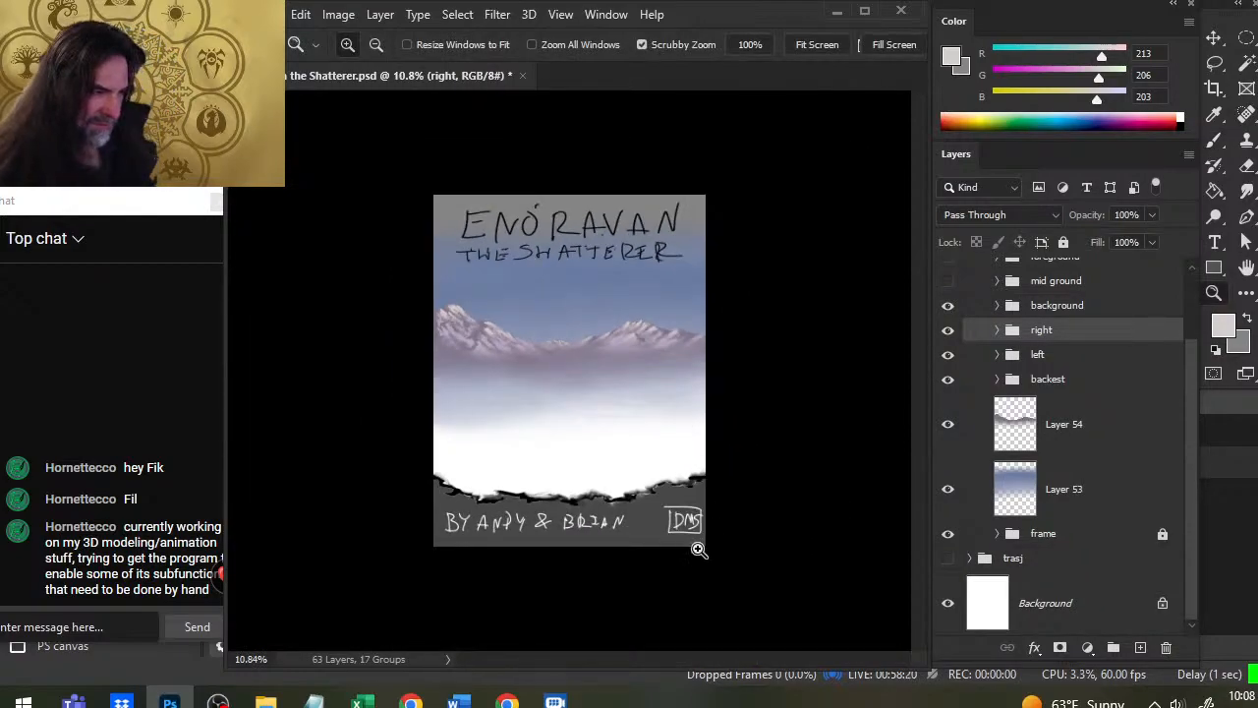
click(997, 329)
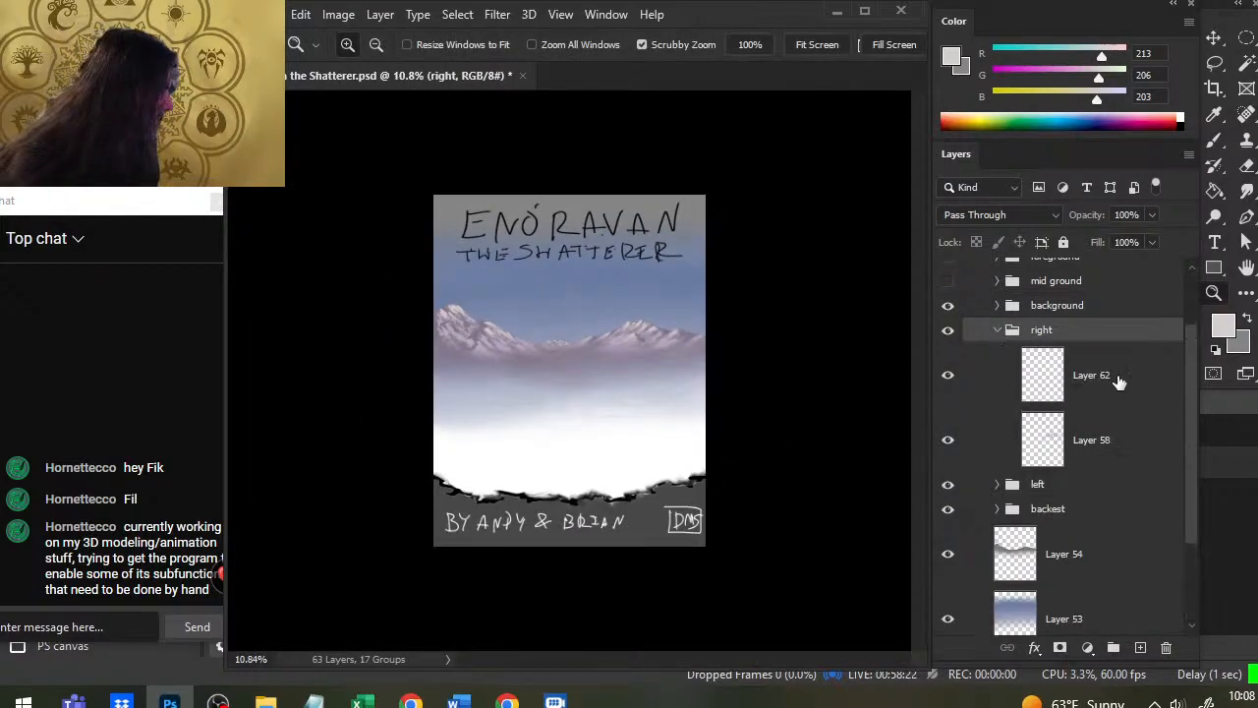
click(1010, 386)
click(1153, 215)
drag(1148, 242, 1143, 244)
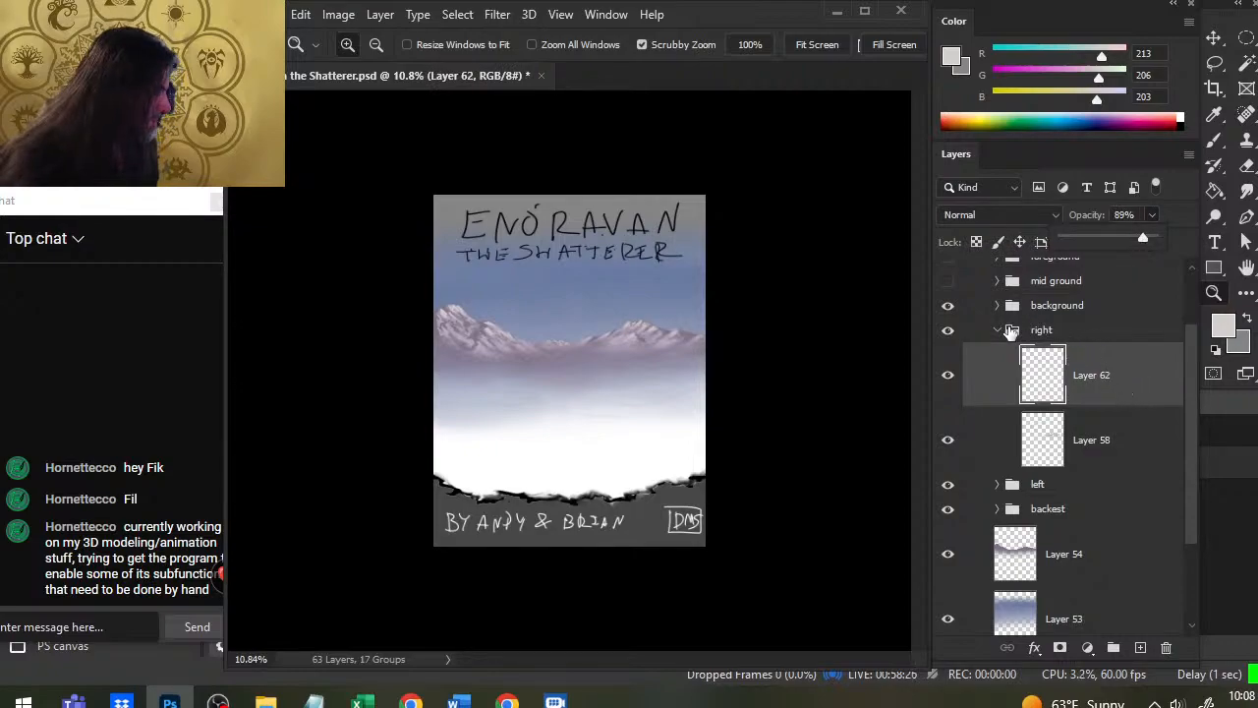
click(1000, 332)
Step: Expand the left group and lower Layer 61's opacity to 89%
click(999, 354)
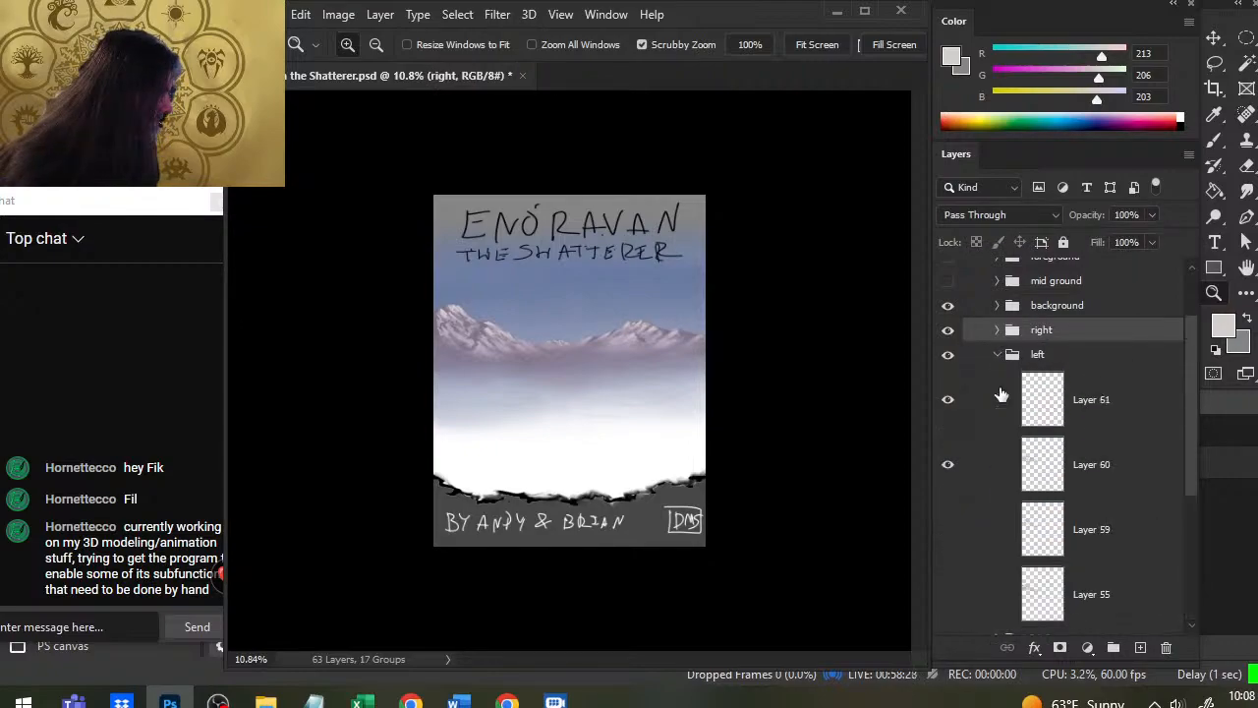
click(1109, 403)
click(1155, 216)
drag(1151, 241, 1145, 243)
click(1137, 420)
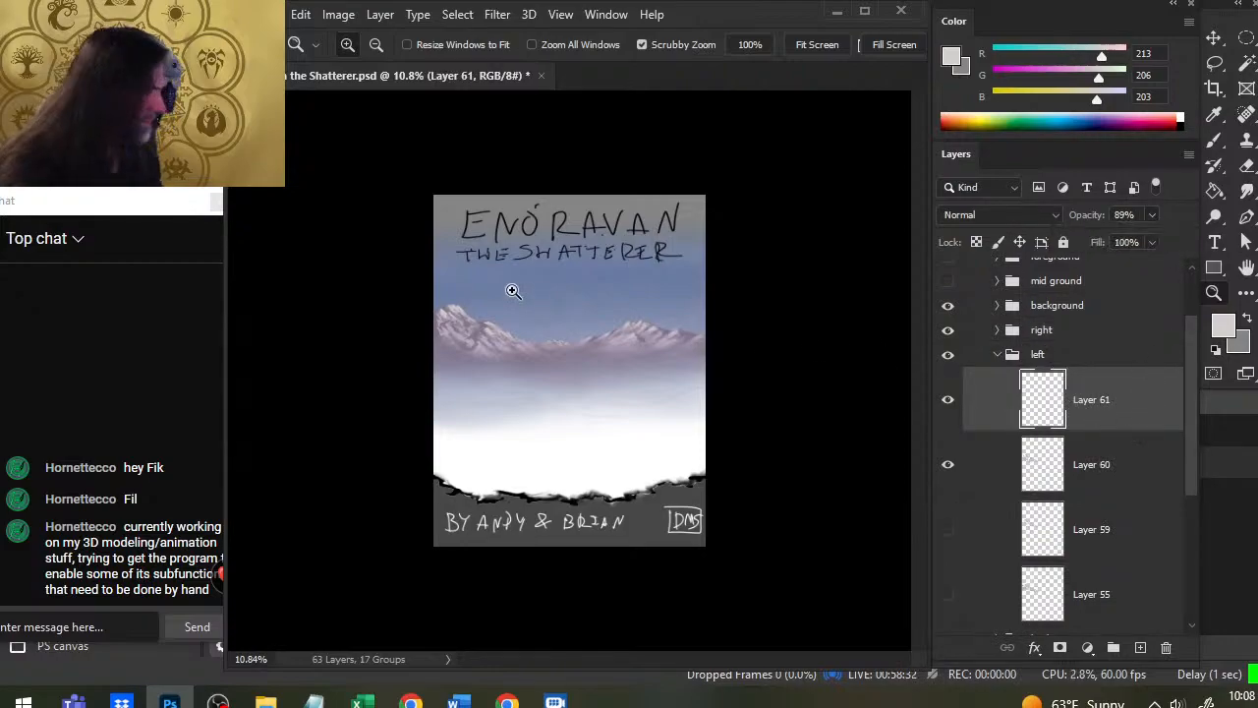
Step: Refine the left mountain's snow on Layer 61 with Smudge at 25% strength and the brush at 20% opacity
drag(470, 331, 519, 330)
key(r)
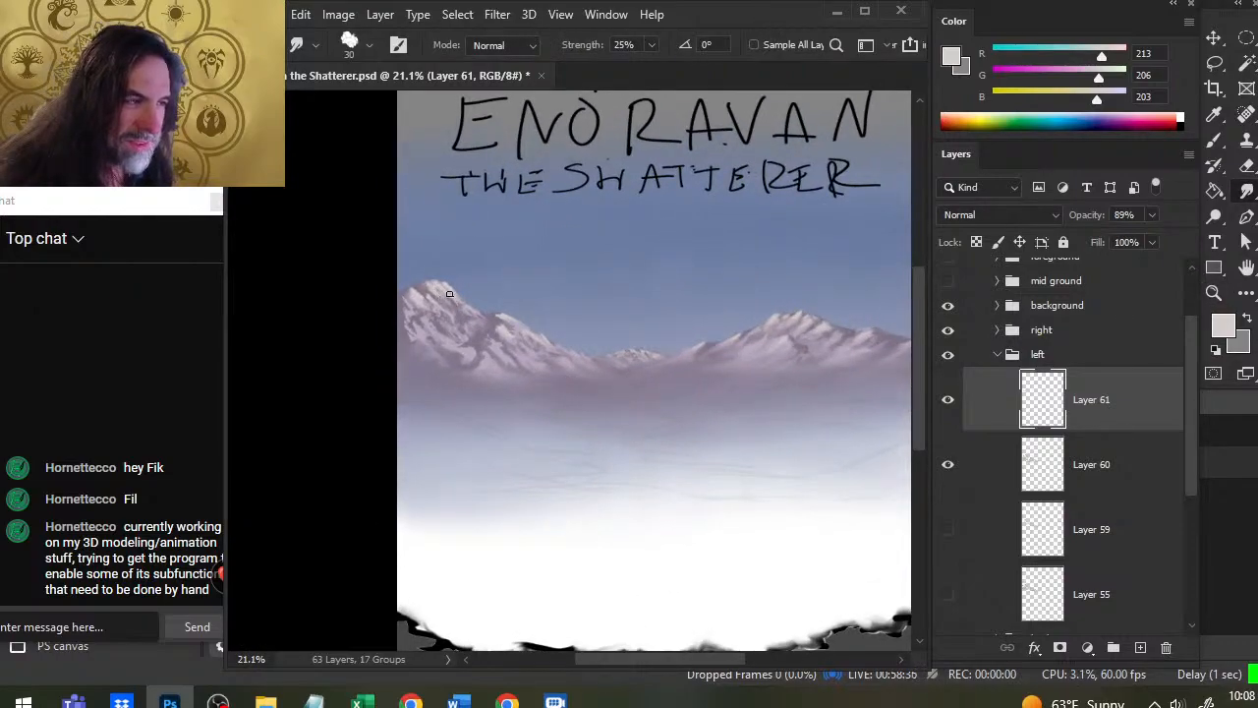
key(b)
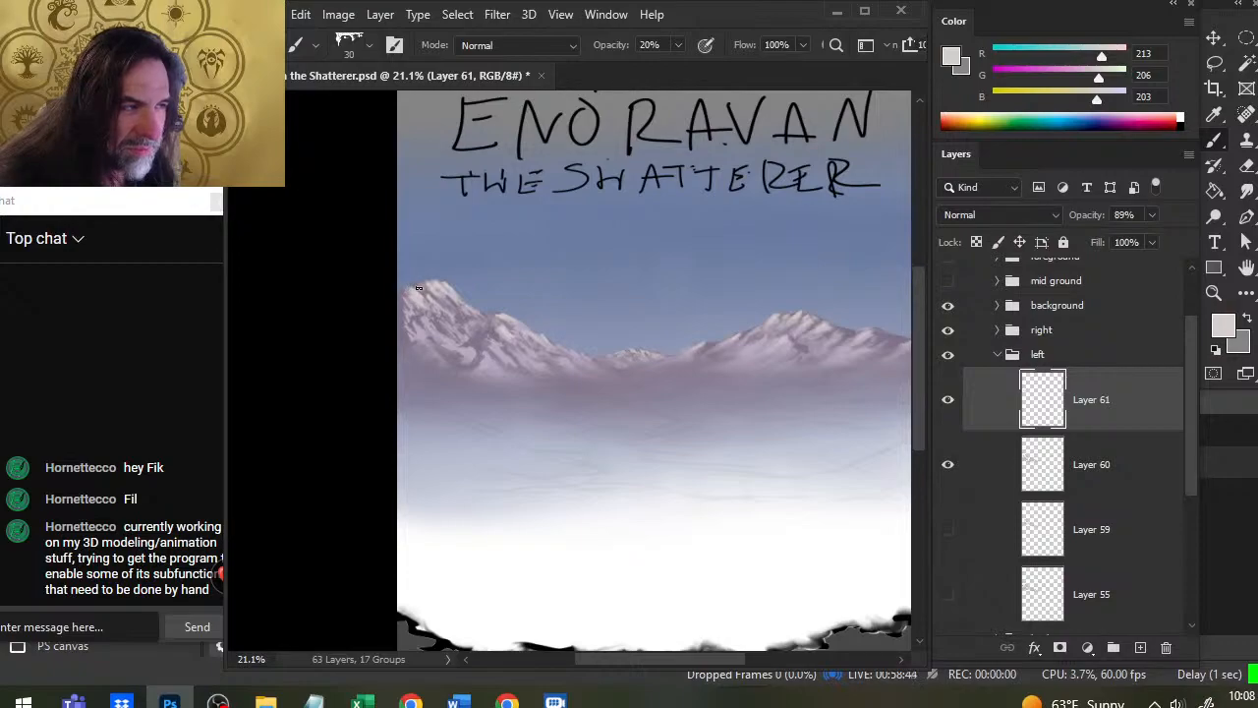
key(e)
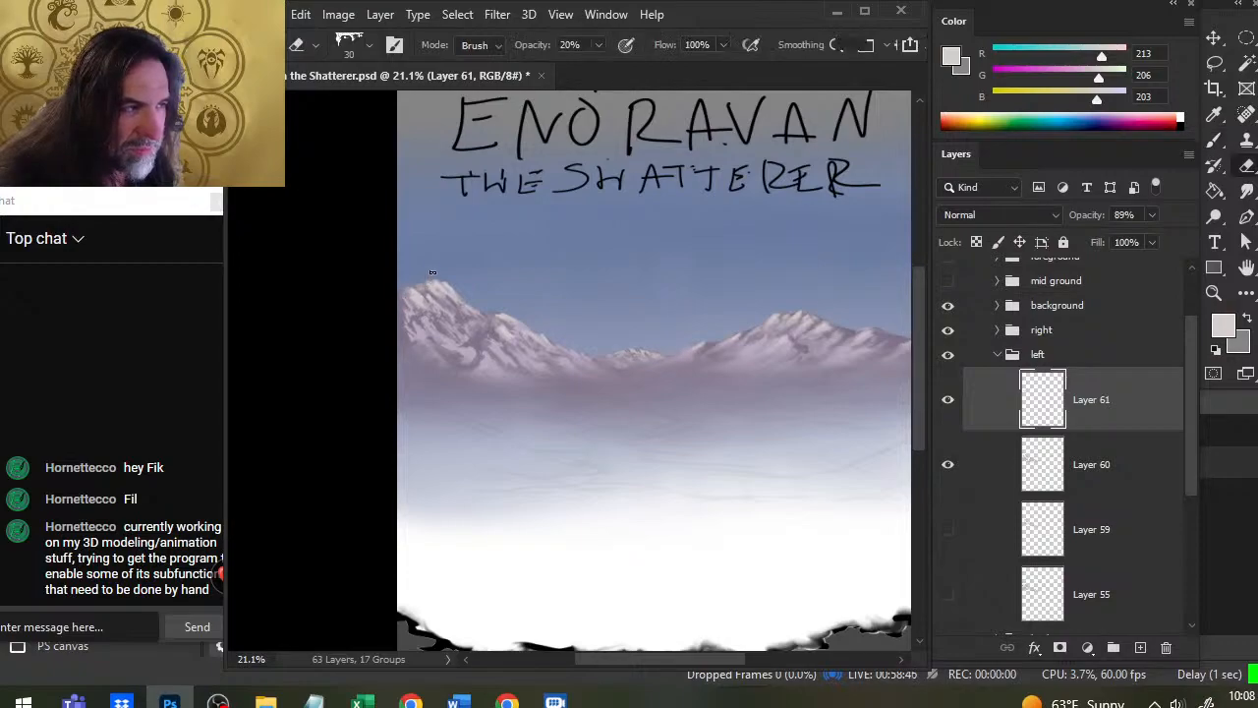
key(r)
key(b)
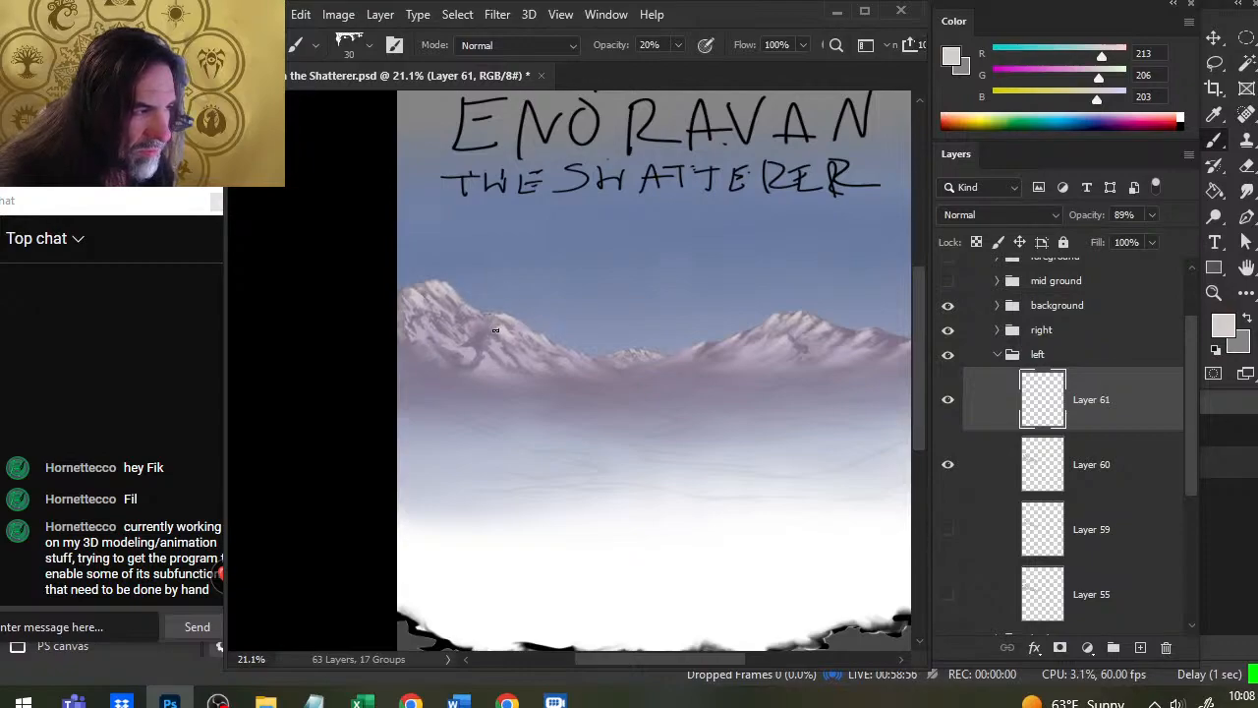
key(r)
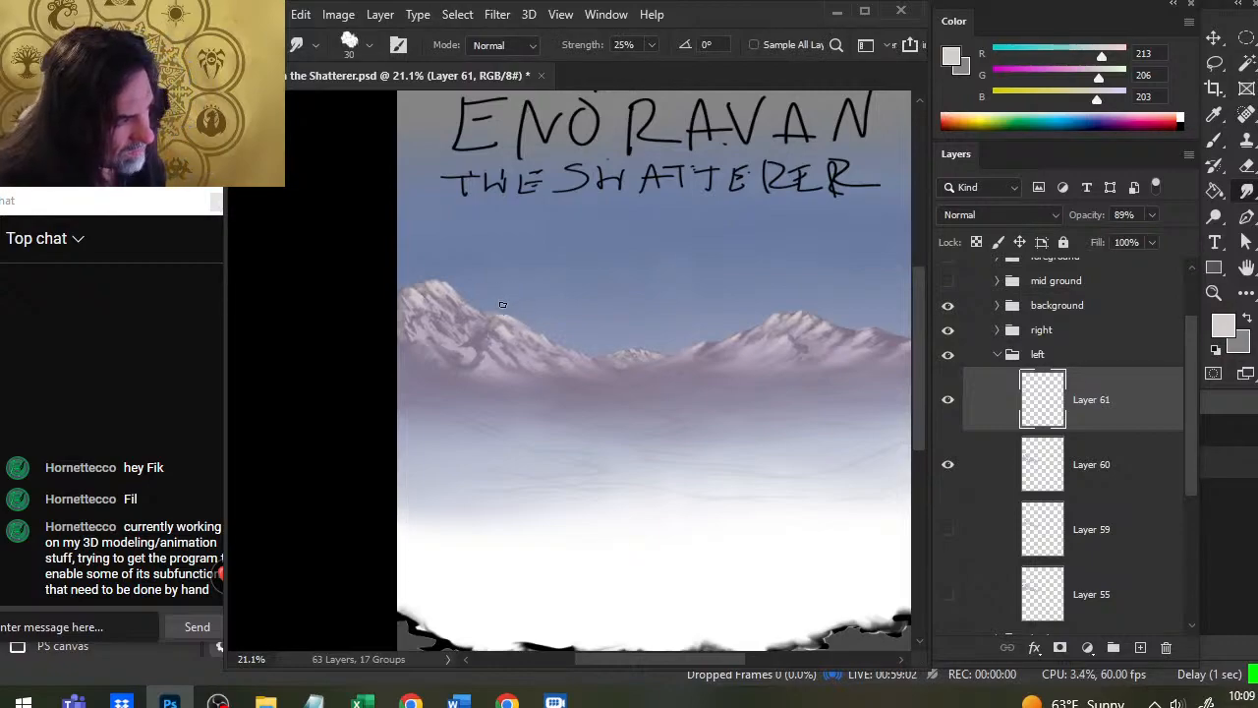
Step: Lower Layer 61's opacity to 52% and collapse the left group
key(z)
drag(646, 395, 590, 414)
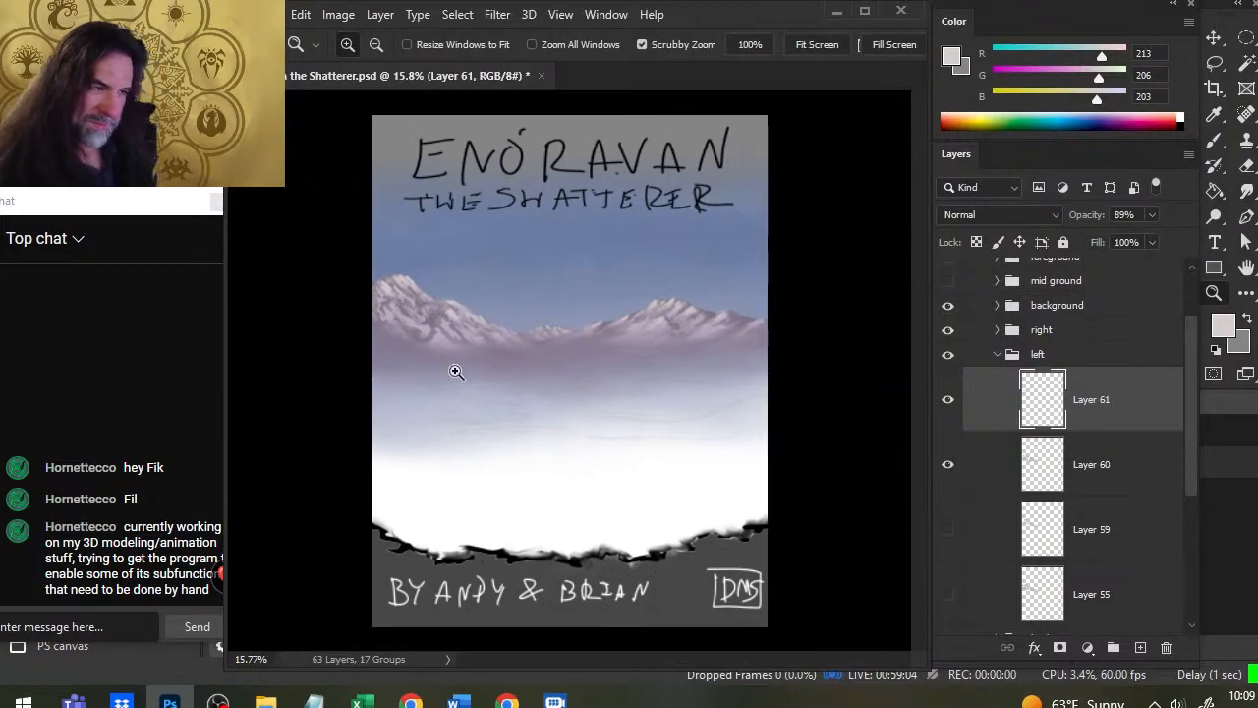
drag(432, 344, 531, 342)
key(b)
key(r)
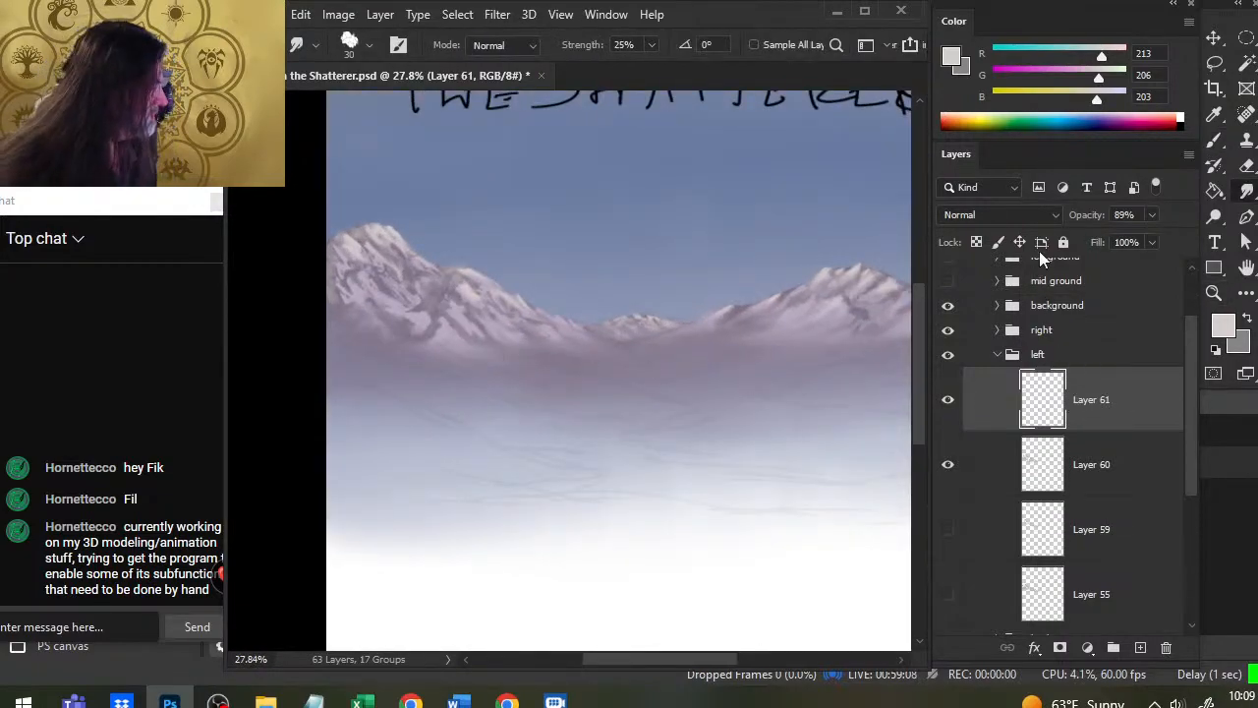
click(1153, 214)
drag(1150, 239, 1109, 245)
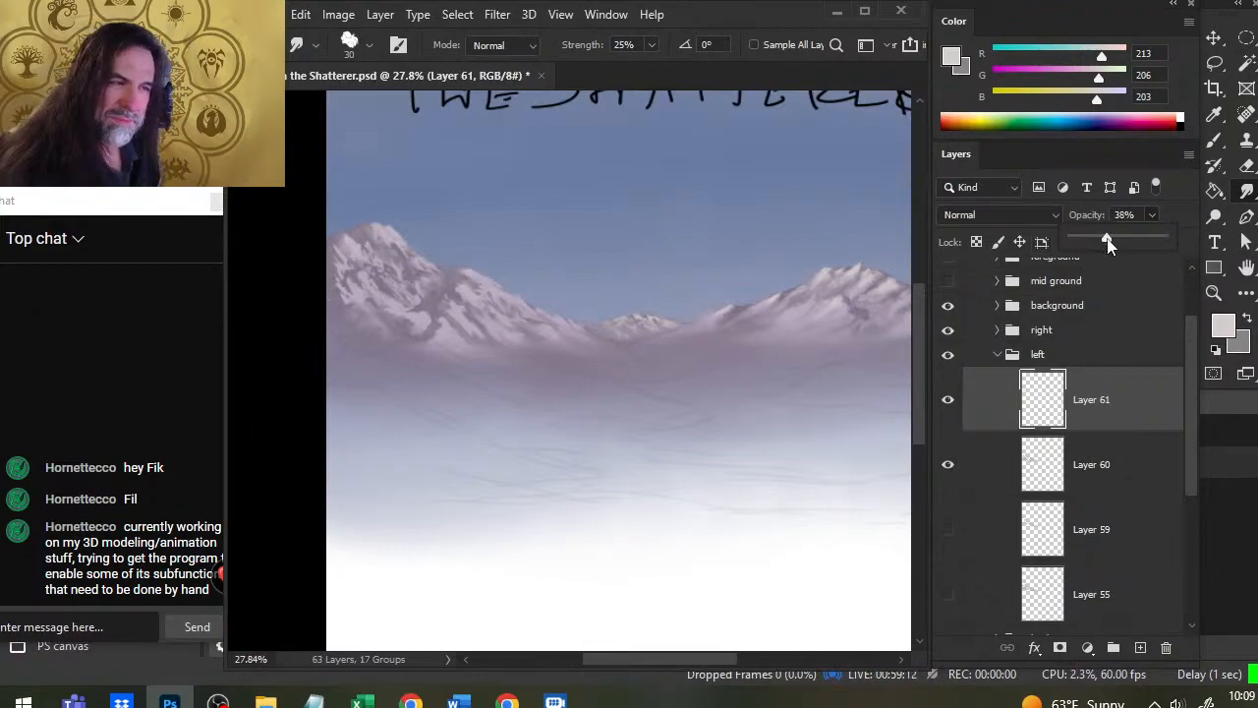
key(z)
drag(702, 393, 642, 424)
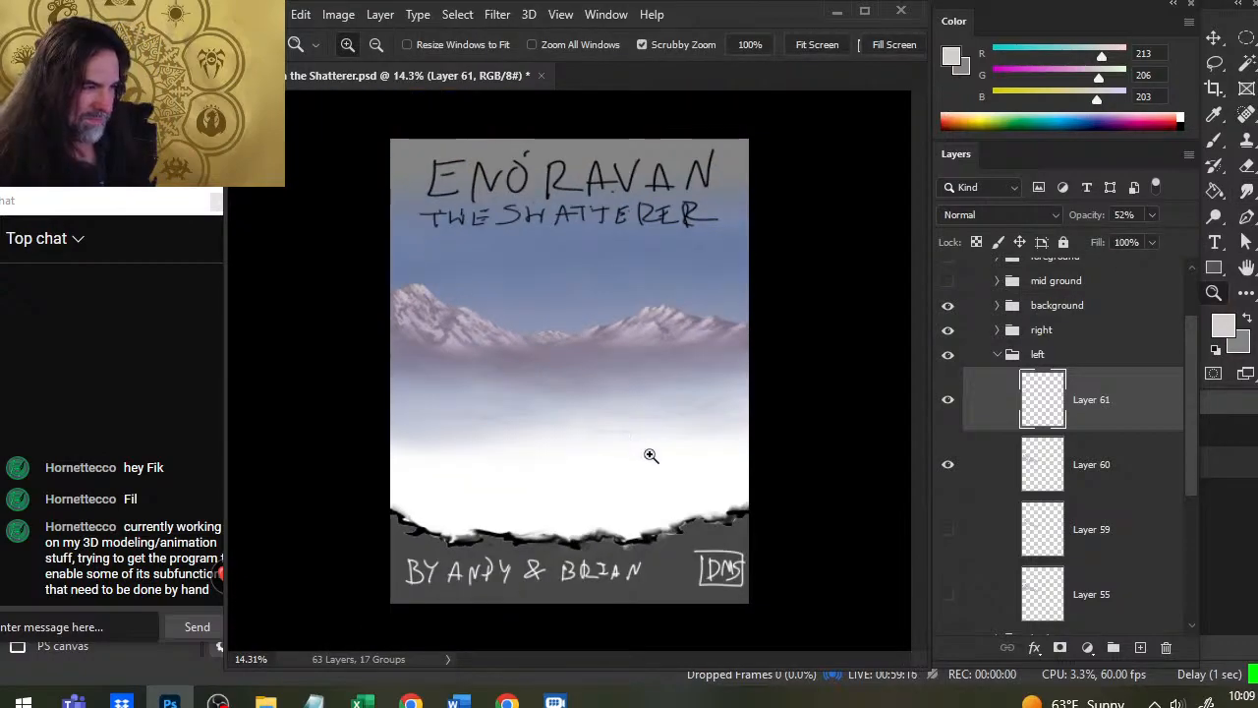
click(995, 359)
click(998, 355)
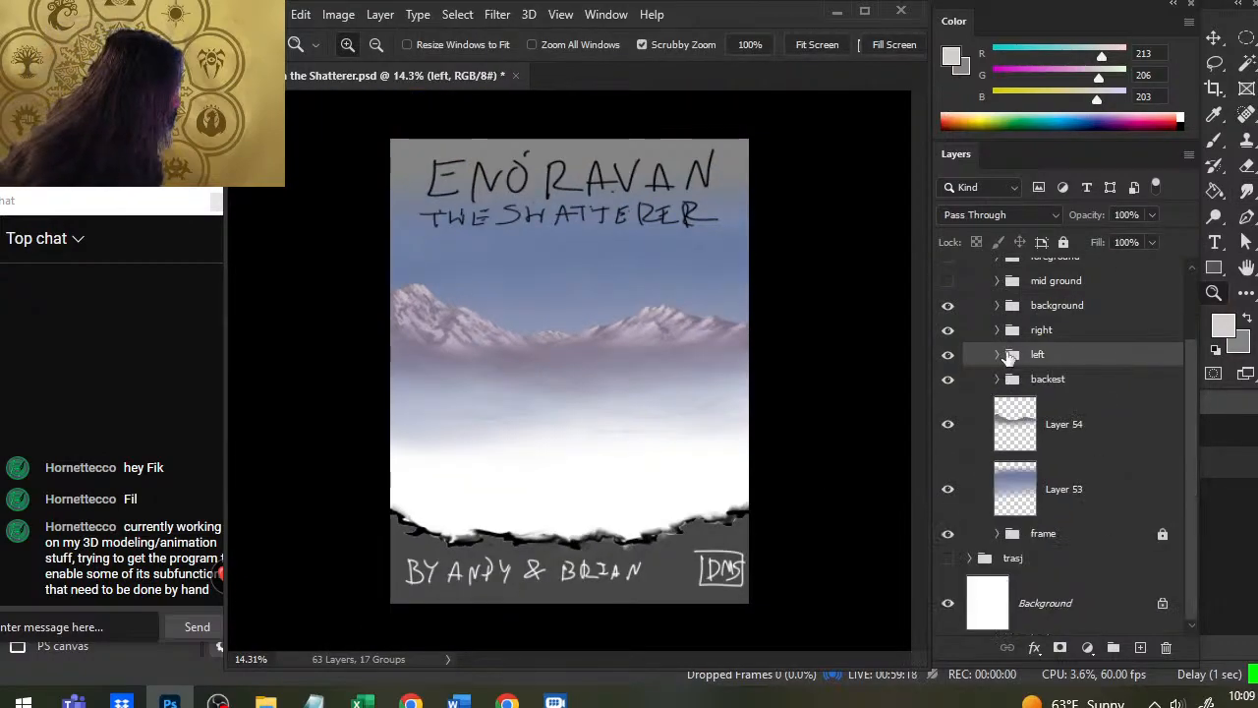
Step: Group the right, left and backest groups together and name the new group "mountains"
click(1075, 378)
shift+click(1073, 339)
key(ctrl+g)
double_click(1049, 382)
text(mountains)
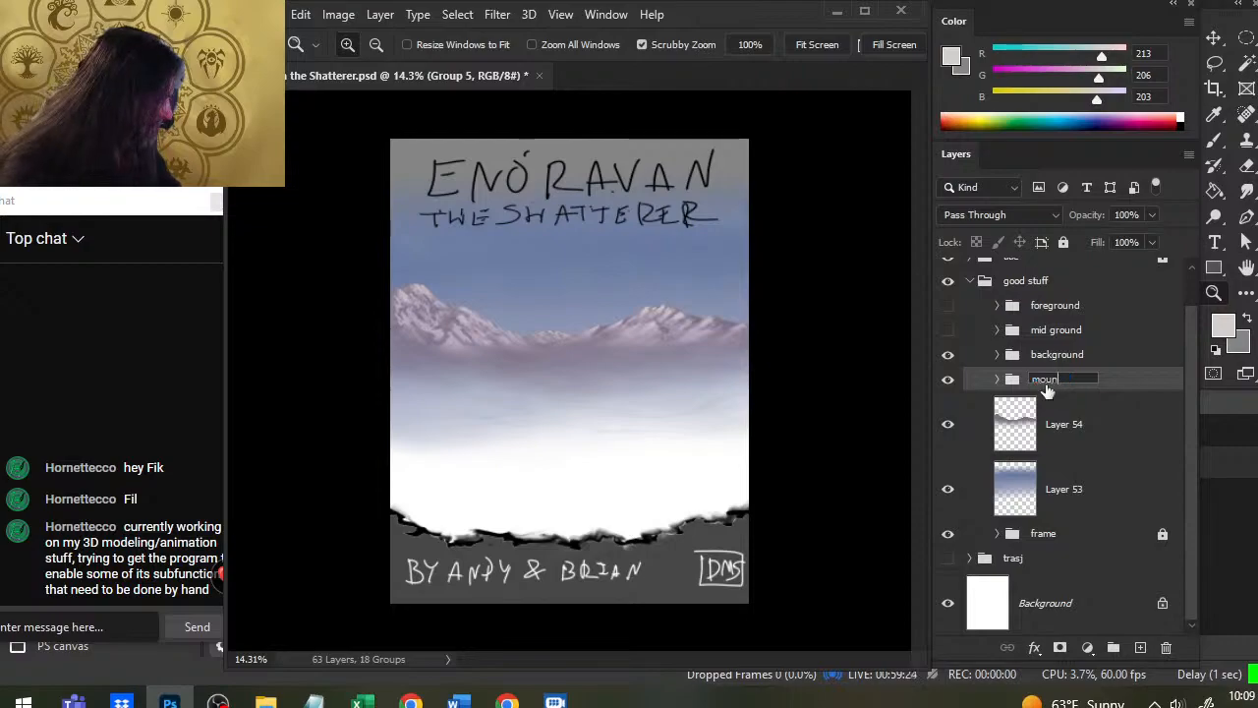
key(Return)
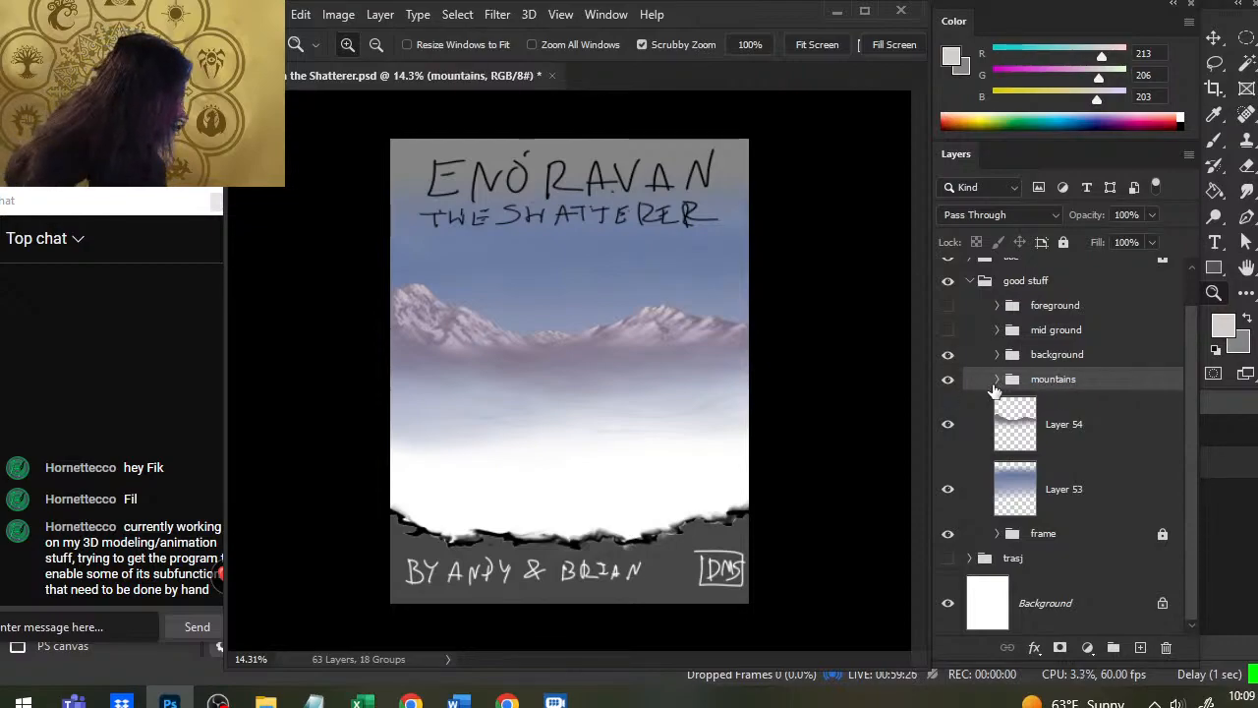
Step: Move Layer 54 into the mountains group beneath backest and collapse the group
click(998, 378)
drag(1111, 505, 1115, 480)
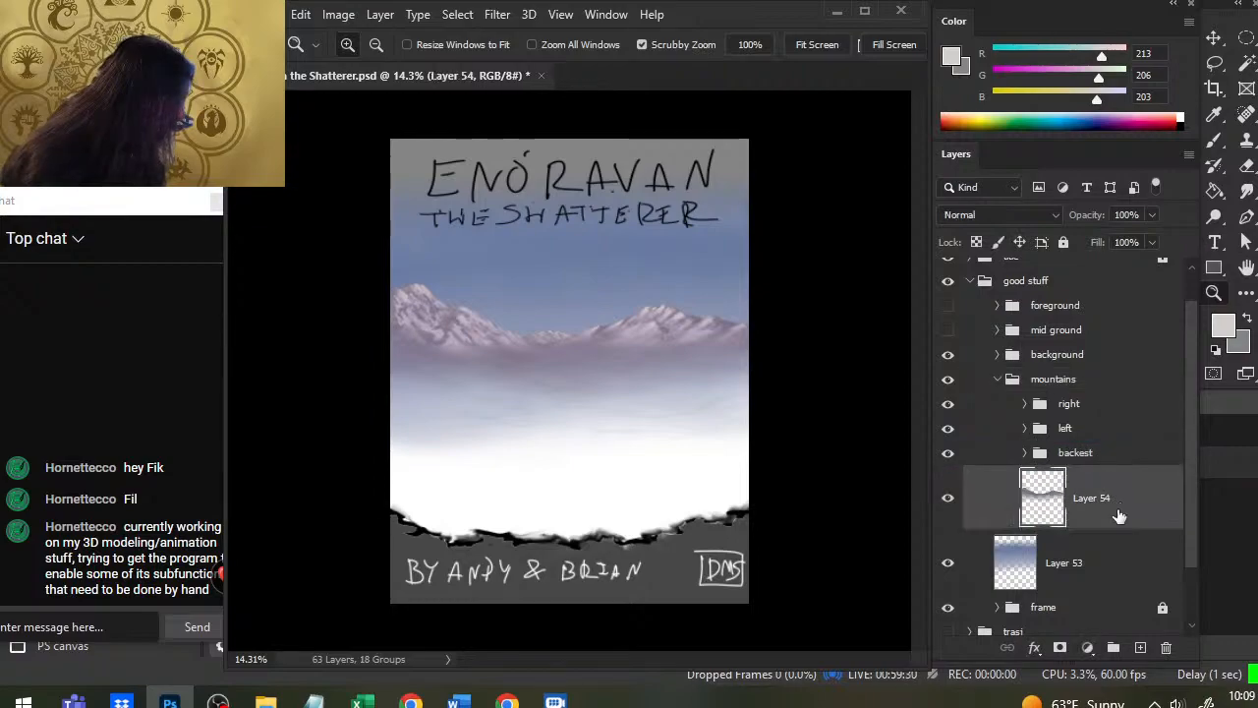
click(999, 379)
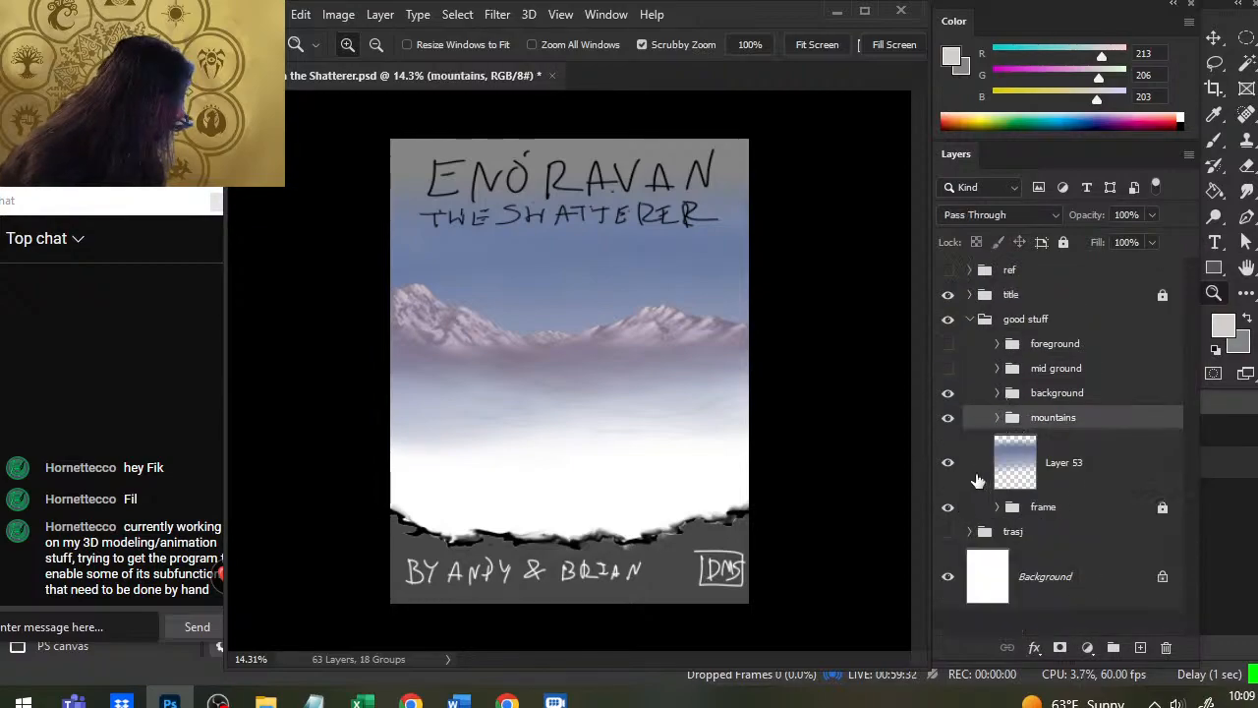
Step: Put Layer 53 in a new group named "sky" and collapse it
click(1078, 486)
key(ctrl+g)
double_click(1057, 441)
text(sky)
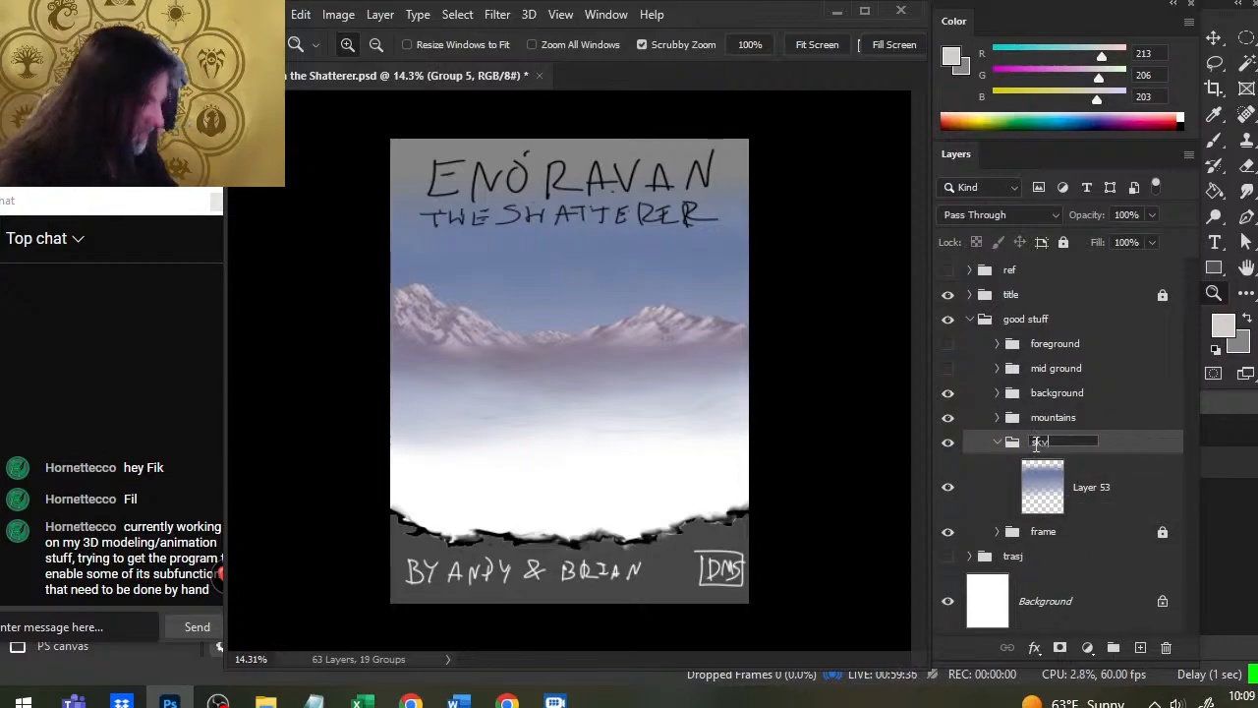
key(Return)
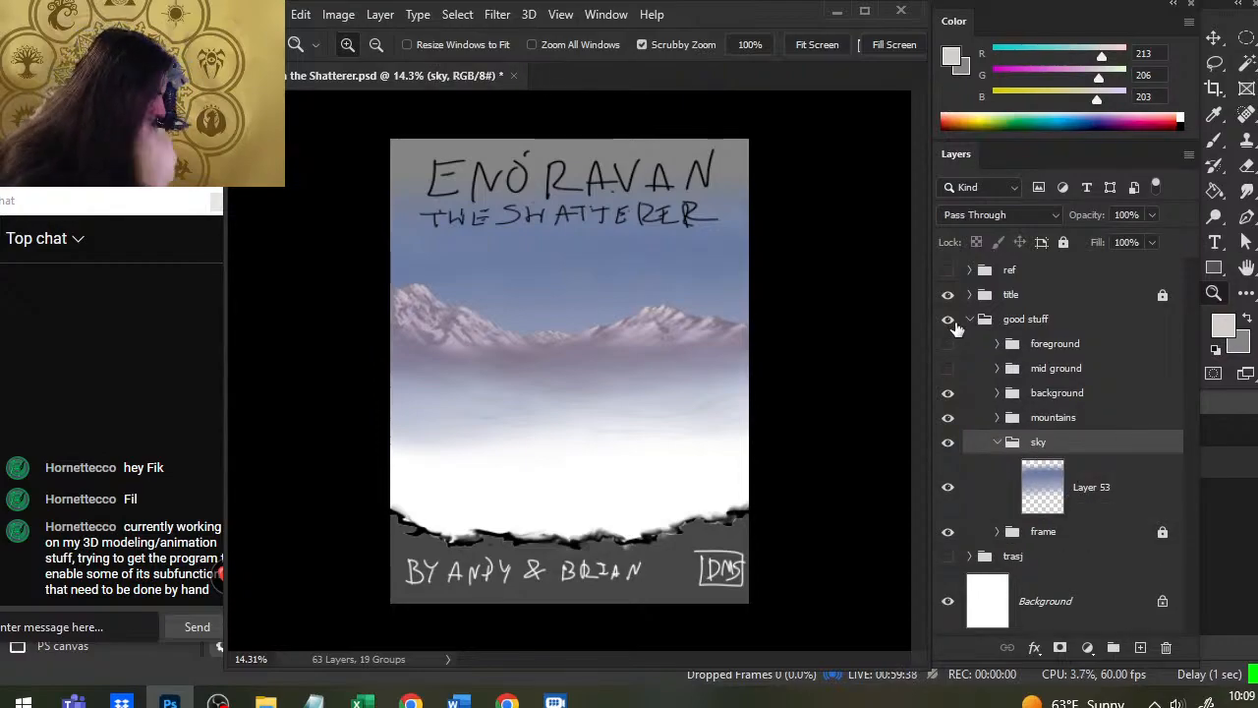
click(998, 442)
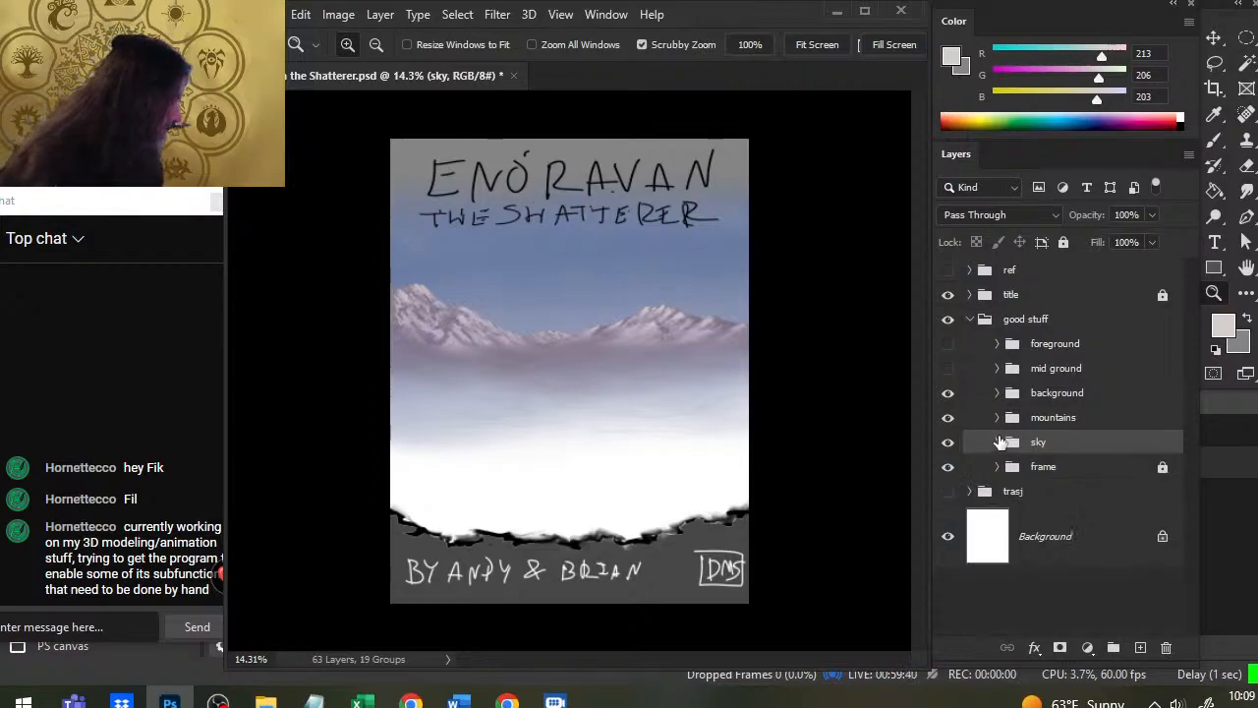
ctrl+click(1004, 444)
ctrl+click(1009, 445)
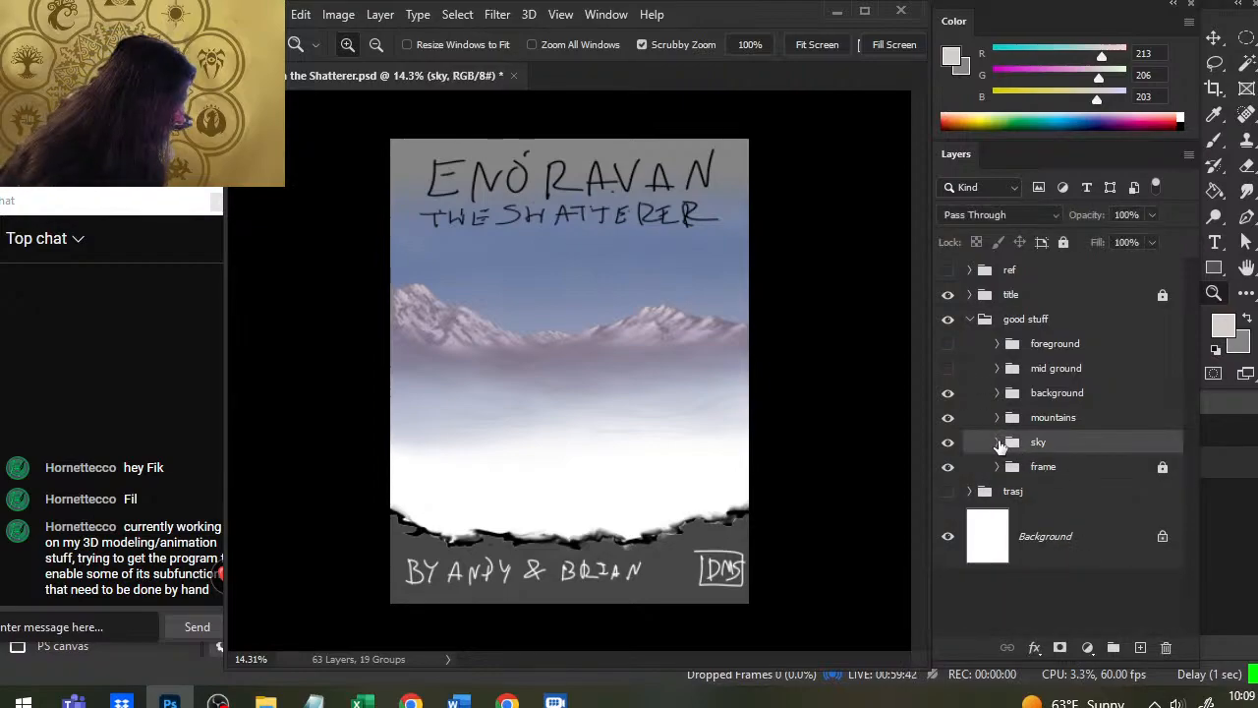
Step: Expand the sky group and add a new empty layer above Layer 53
click(998, 443)
click(1091, 488)
click(1142, 650)
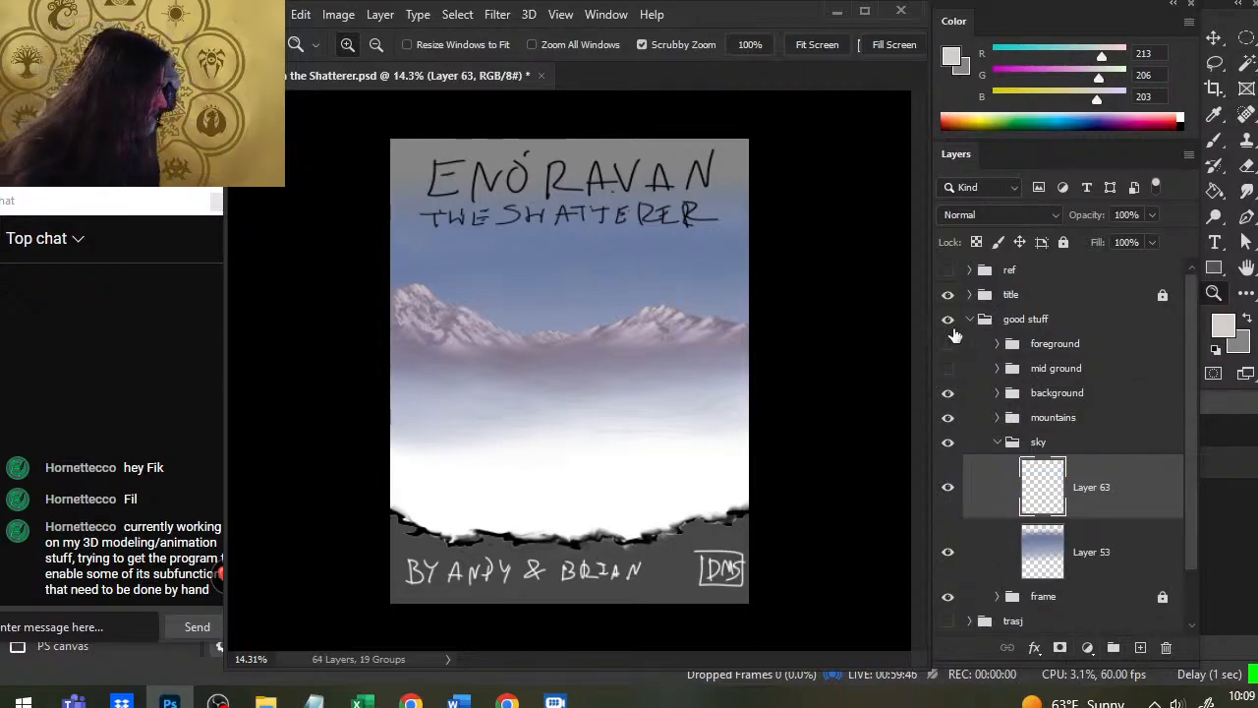
Step: Hide the title and frame groups
click(947, 294)
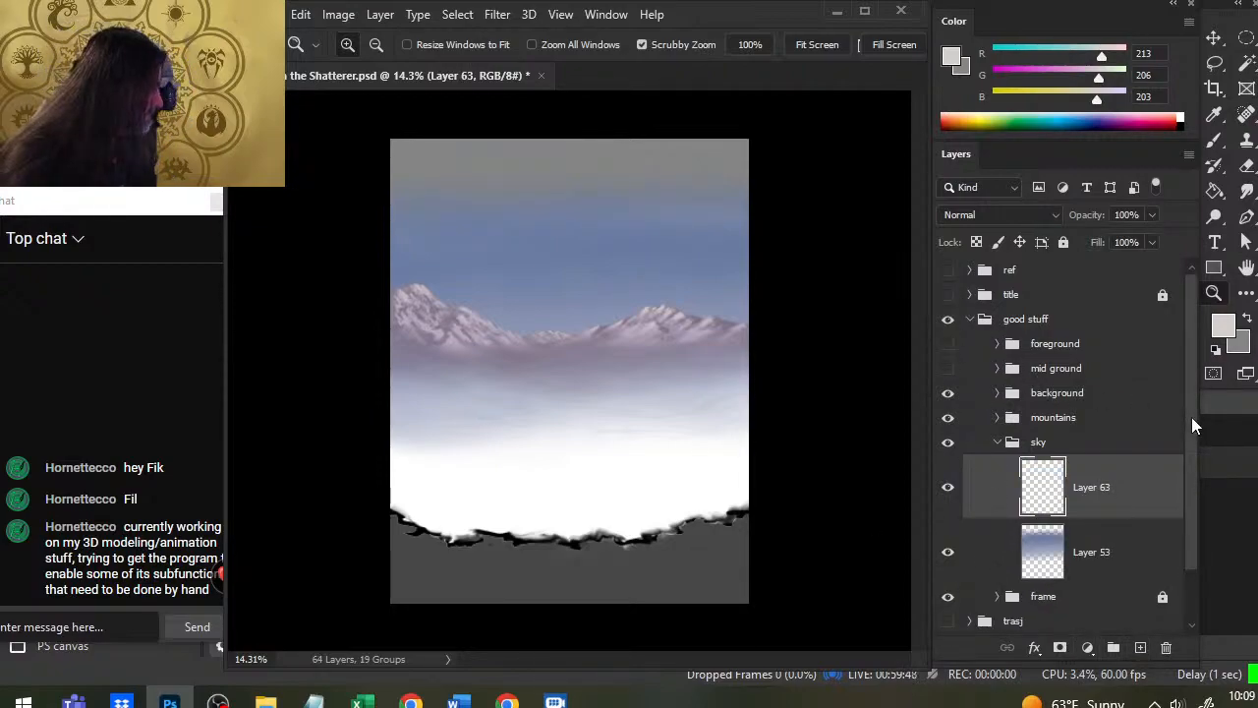
drag(1192, 416, 1186, 479)
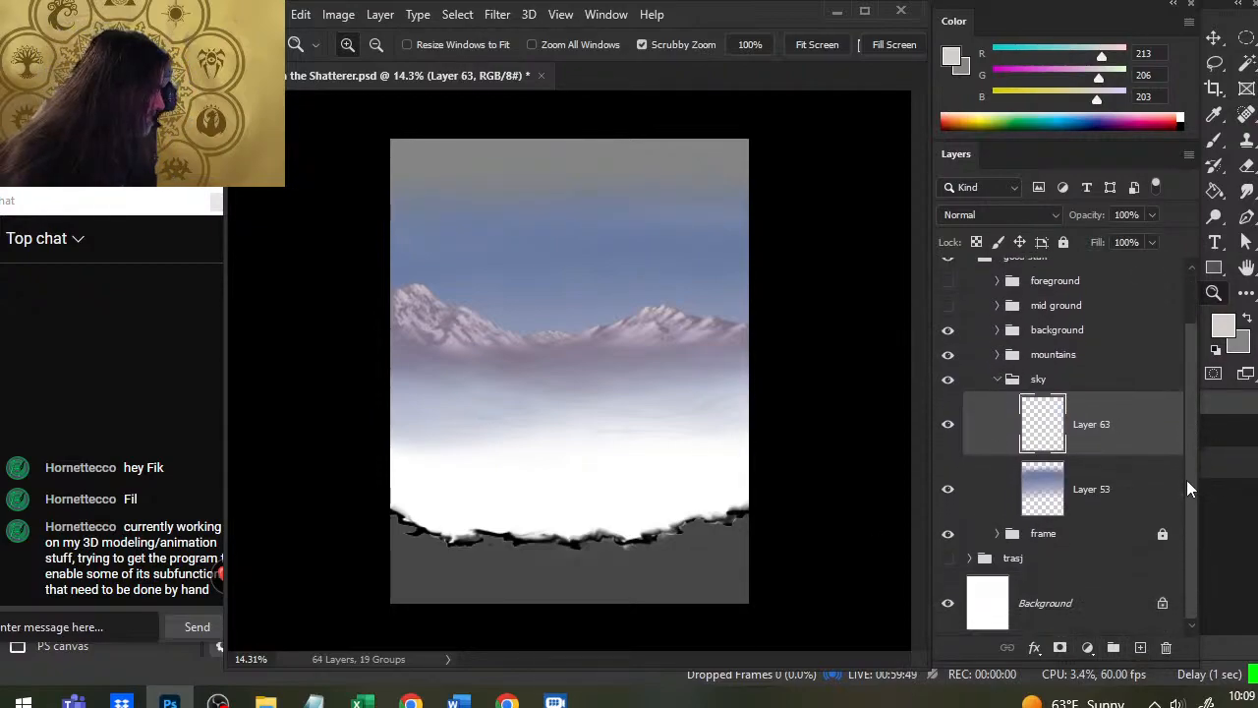
click(948, 535)
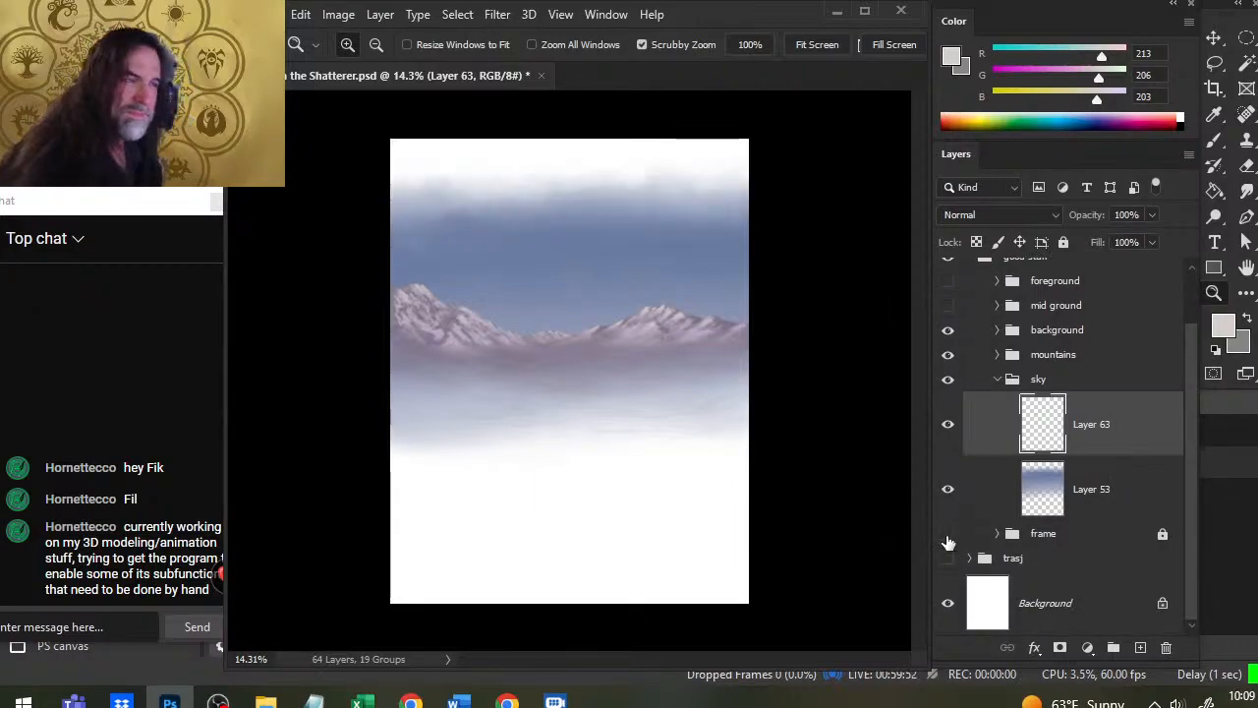
Step: Select Layer 53 and set the Eraser to the mountain chisel brush at 150 px with 100% opacity
click(1009, 478)
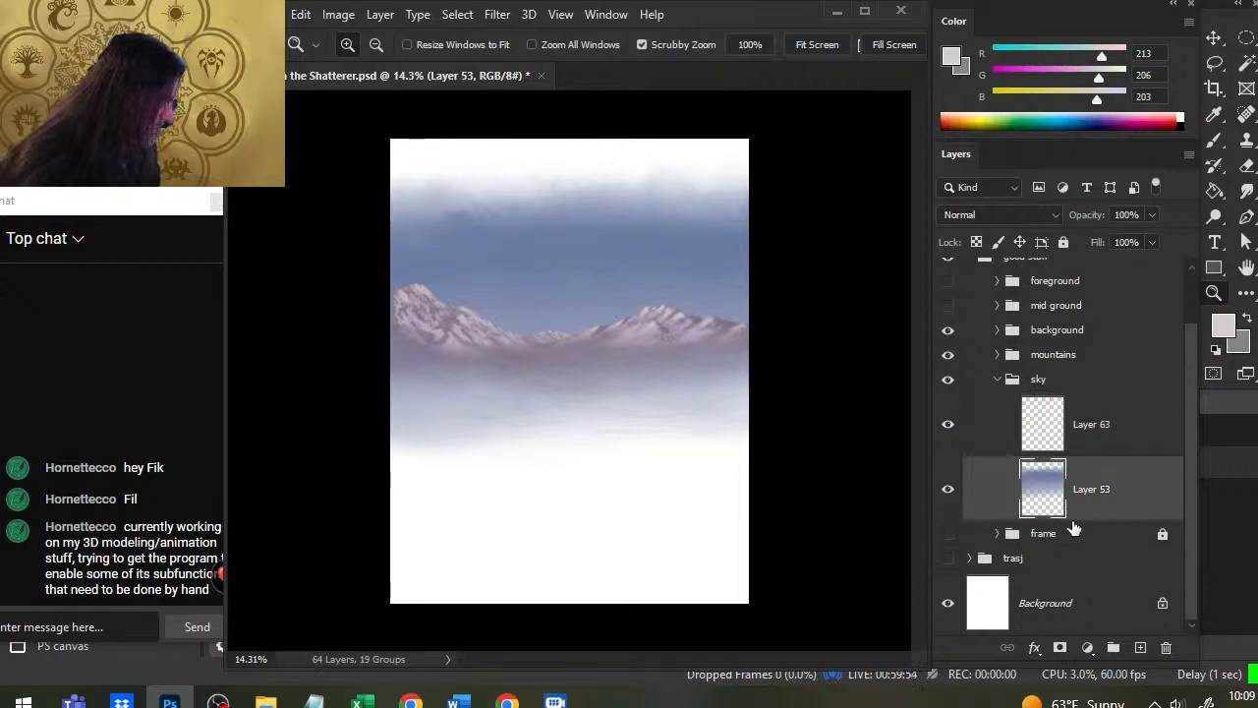
key(e)
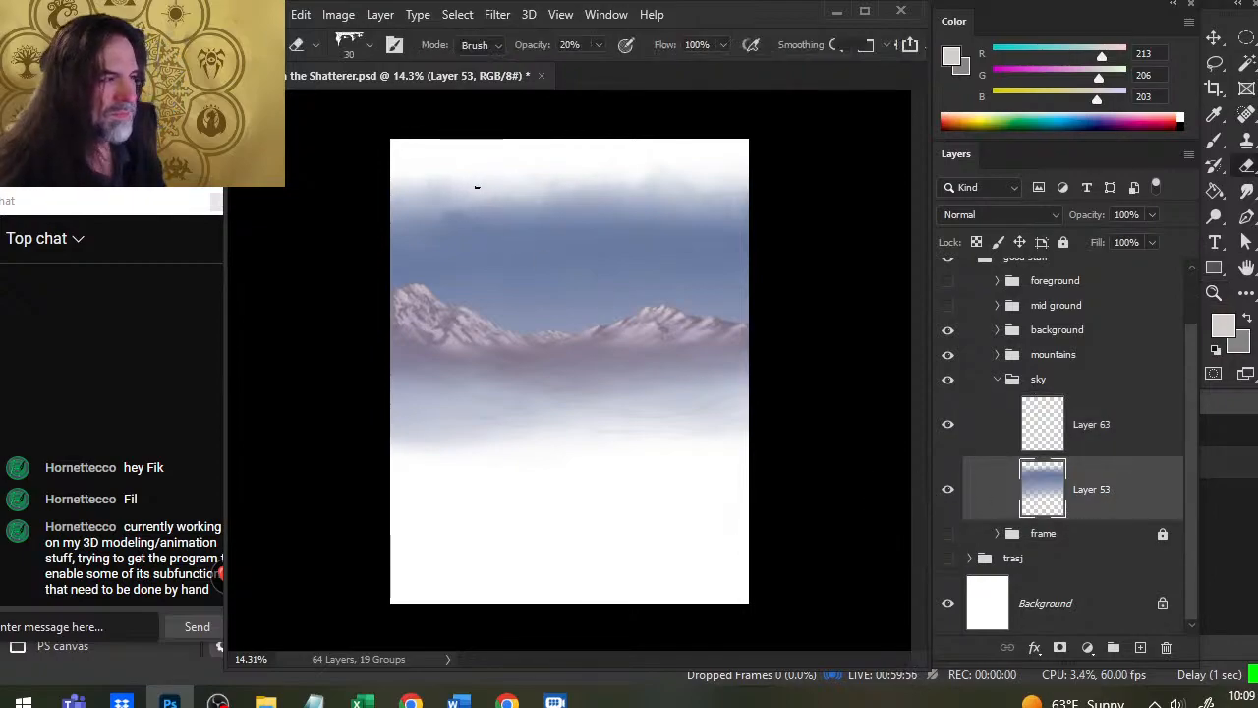
key(])
key(])
key(])
key(])
key(])
key(])
key(])
key(])
right_click(457, 125)
click(829, 199)
right_click(688, 246)
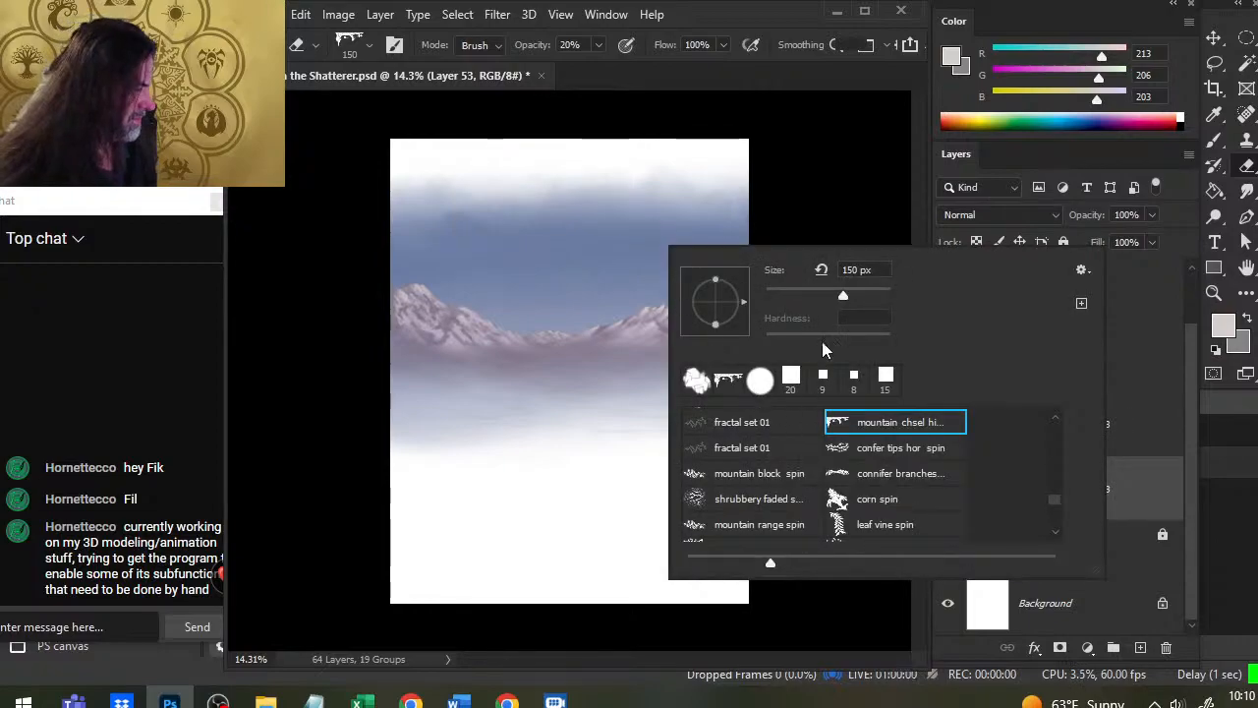
click(858, 137)
right_click(617, 236)
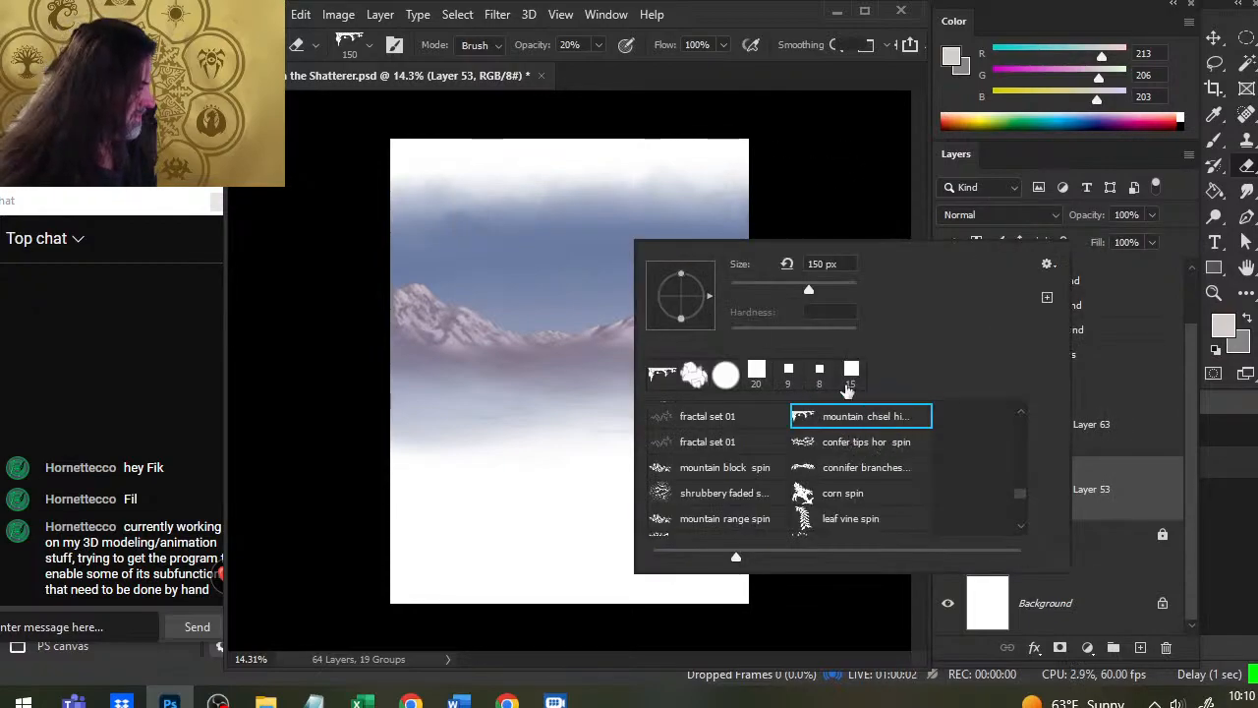
click(863, 151)
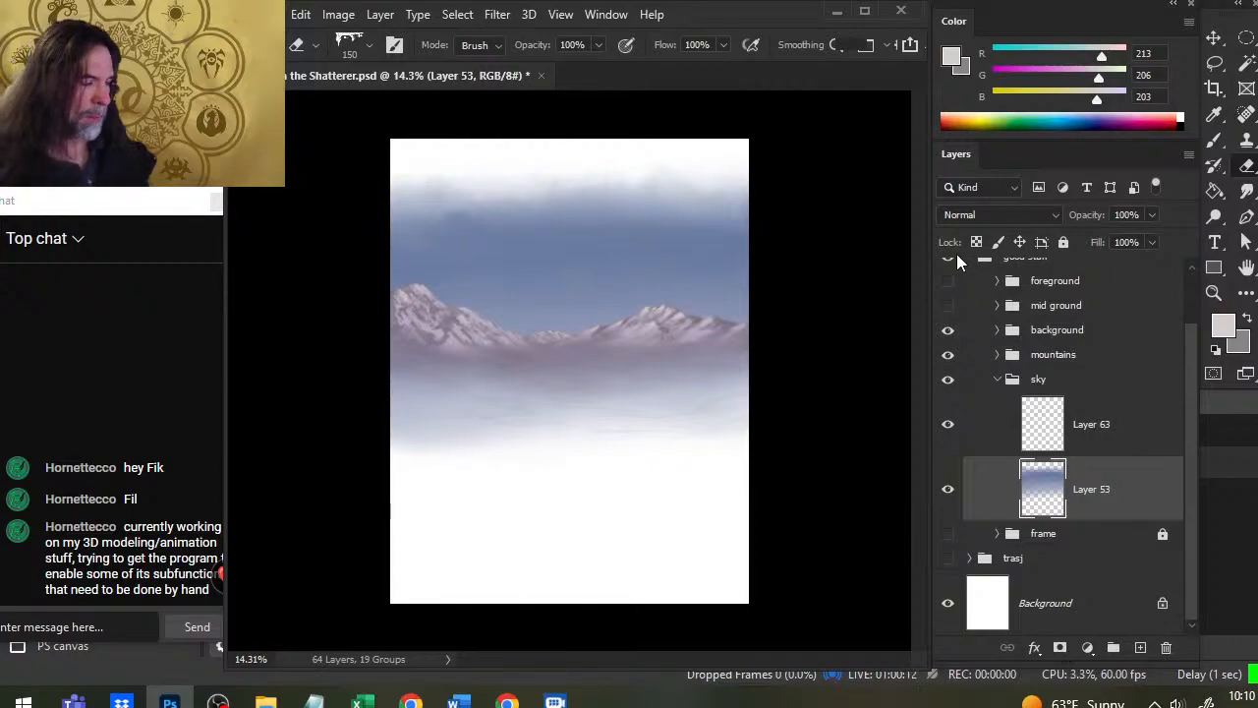
Step: Add a layer mask to Layer 53 and paint black across the sky's upper edge with a 250 px brush at 20% opacity
click(1060, 649)
key(b)
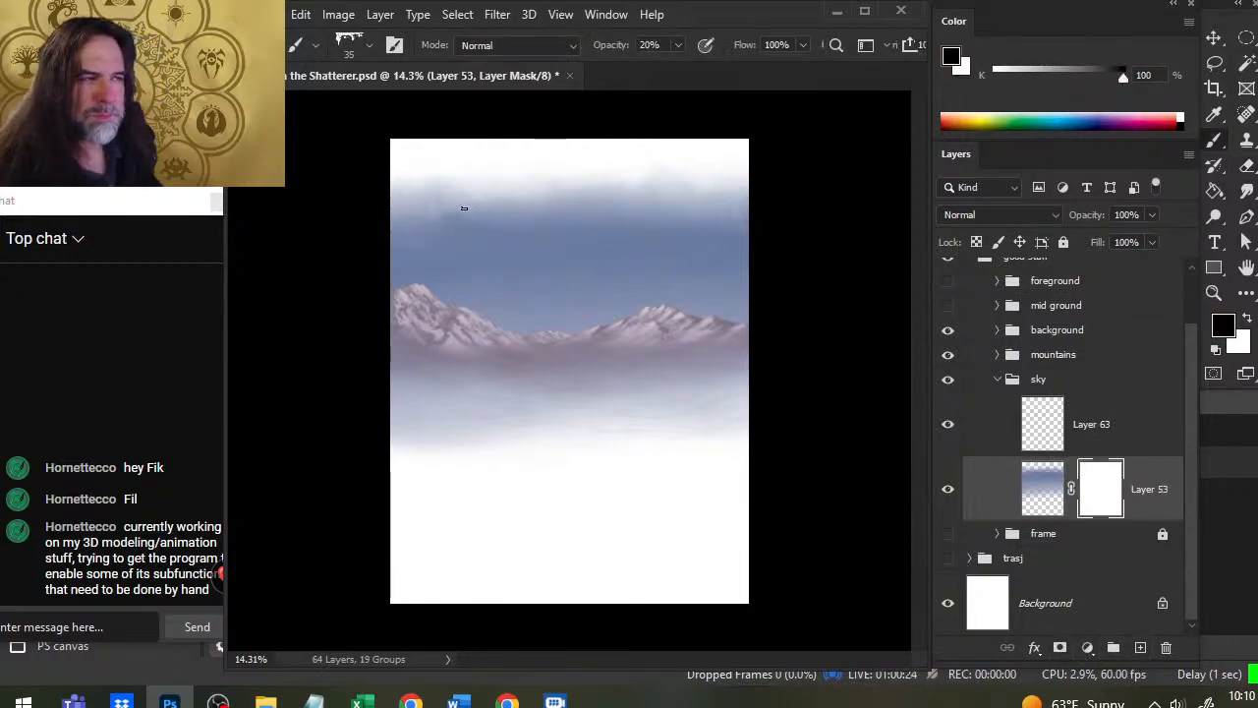
key(bracketright)
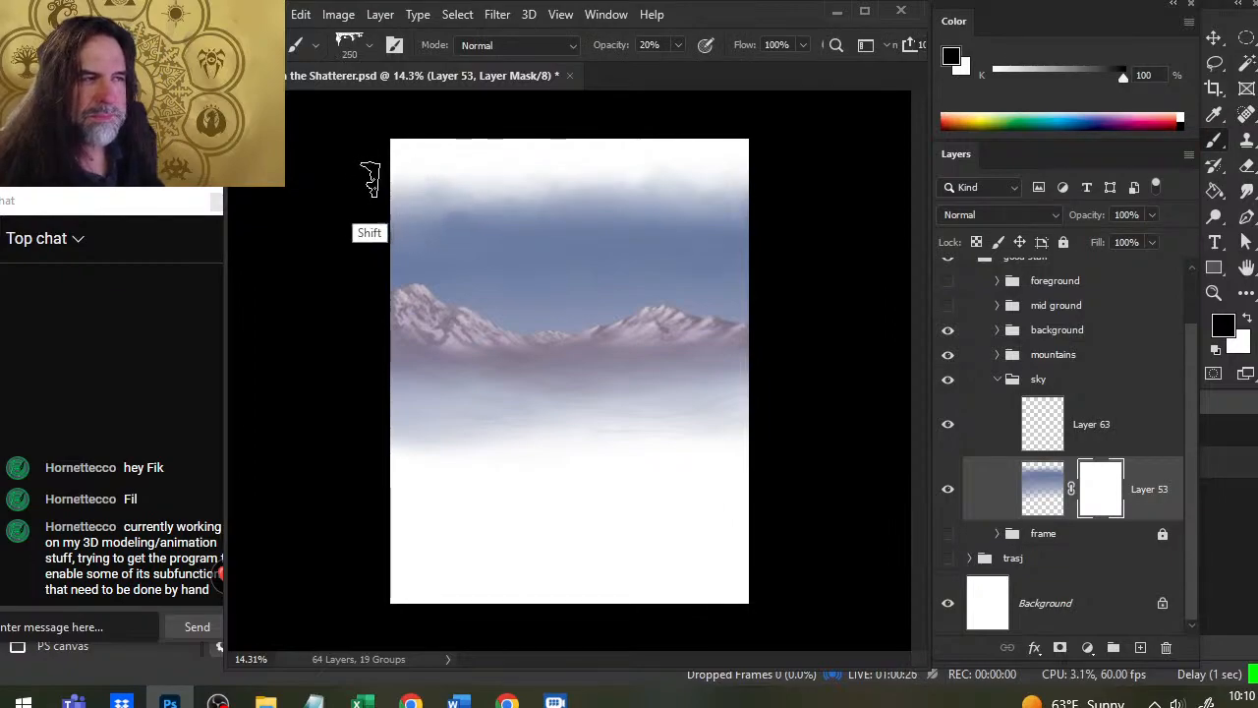
drag(722, 211, 398, 209)
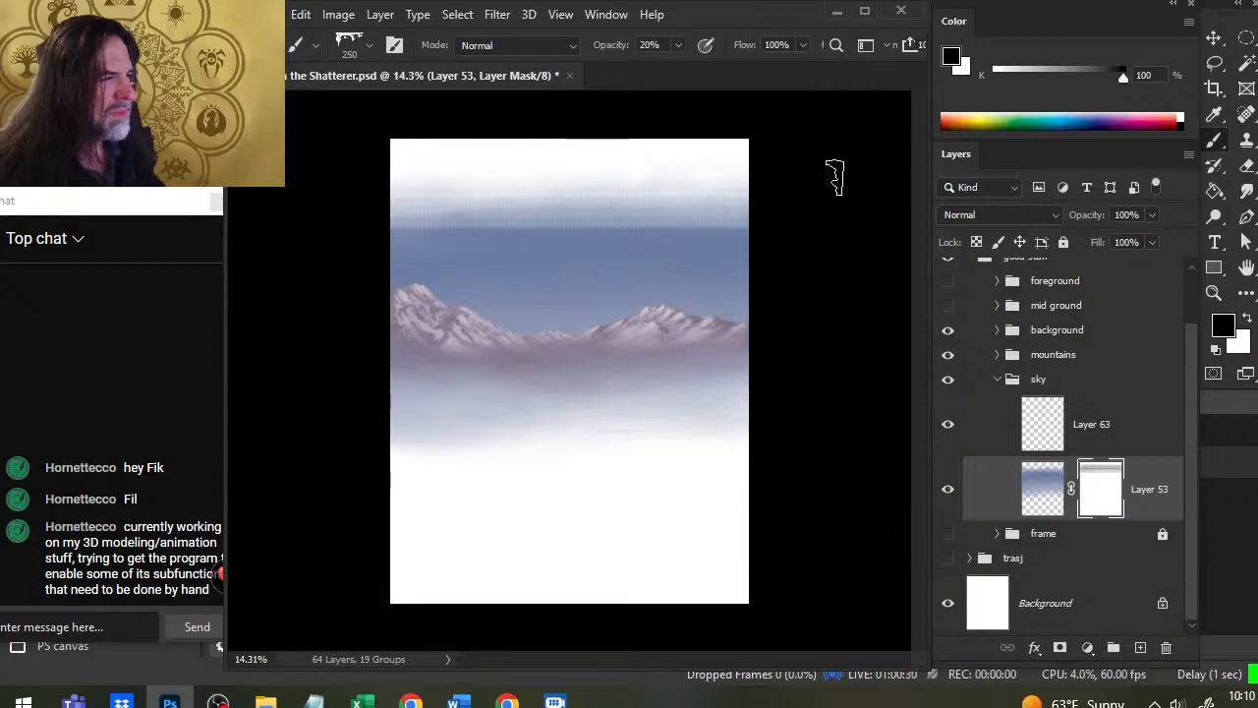
drag(406, 203, 751, 203)
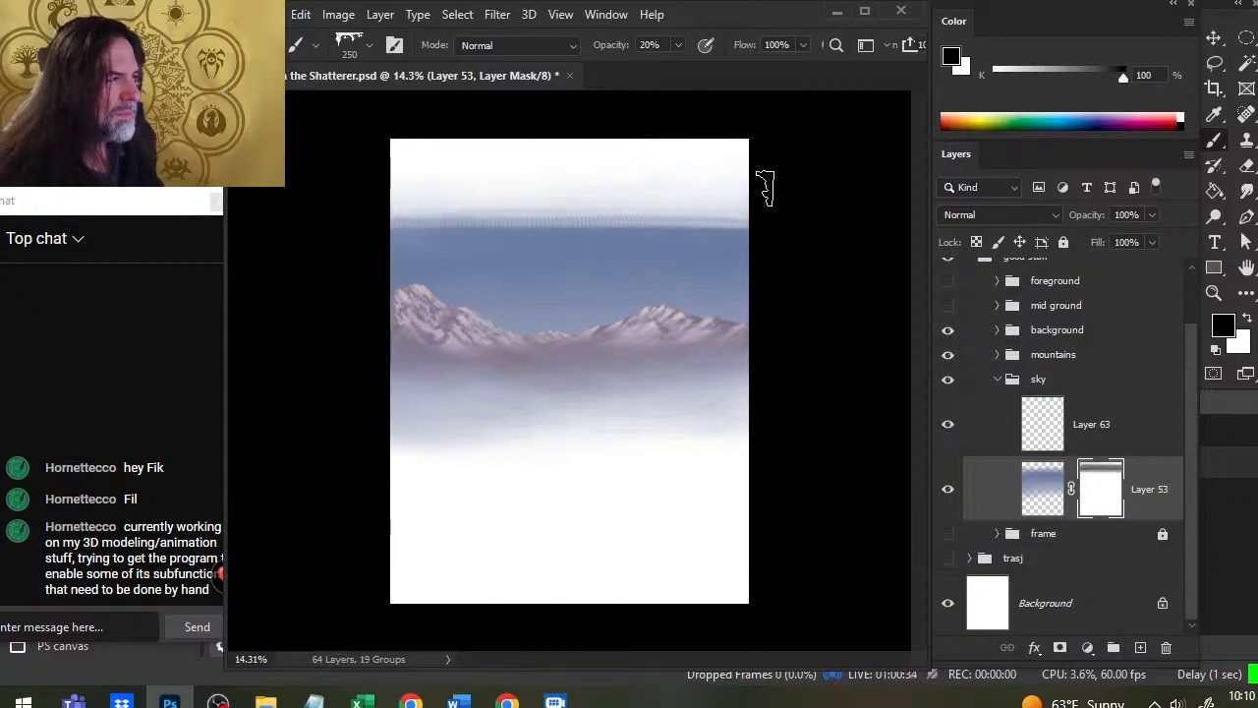
Step: Smudge the hard upper edge of the blue sky on Layer 53's mask at 25% strength, enlarging the brush to 500 px
key(r)
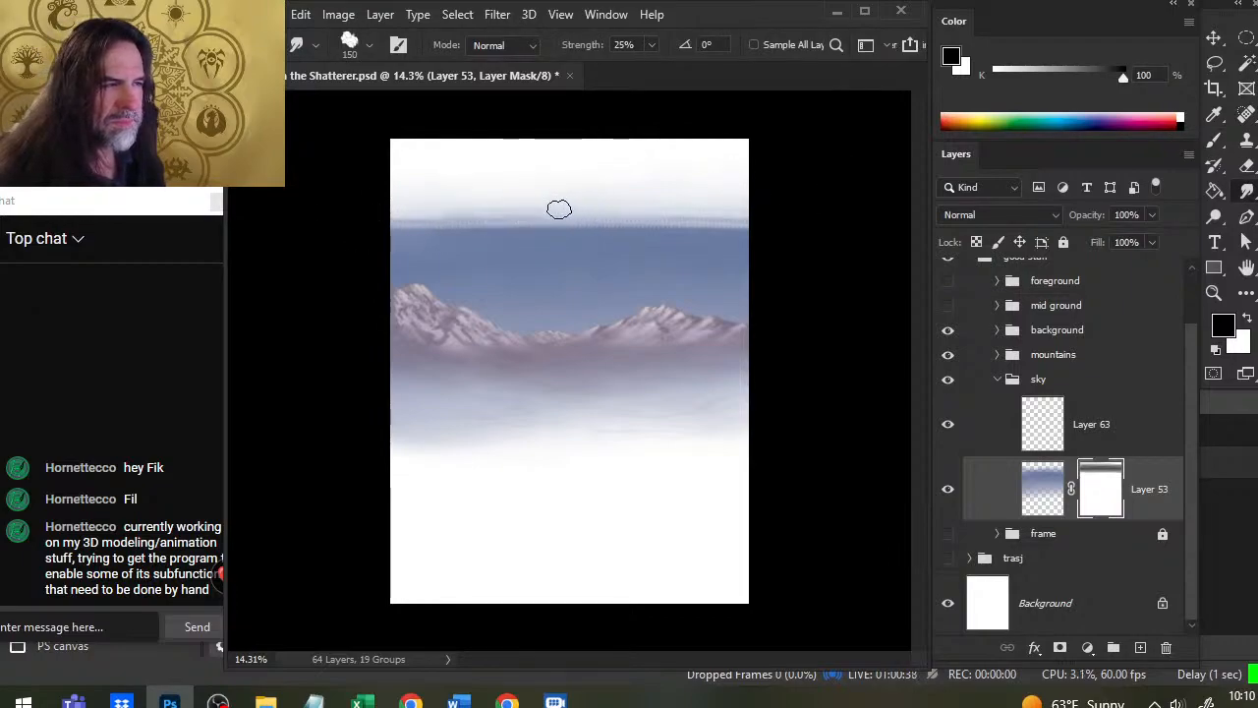
mouse_move(445, 209)
mouse_down()
mouse_move(583, 219)
mouse_move(506, 198)
mouse_move(480, 225)
mouse_move(534, 204)
mouse_up()
shift+click(418, 237)
shift+click(705, 242)
key(])
key(])
key(])
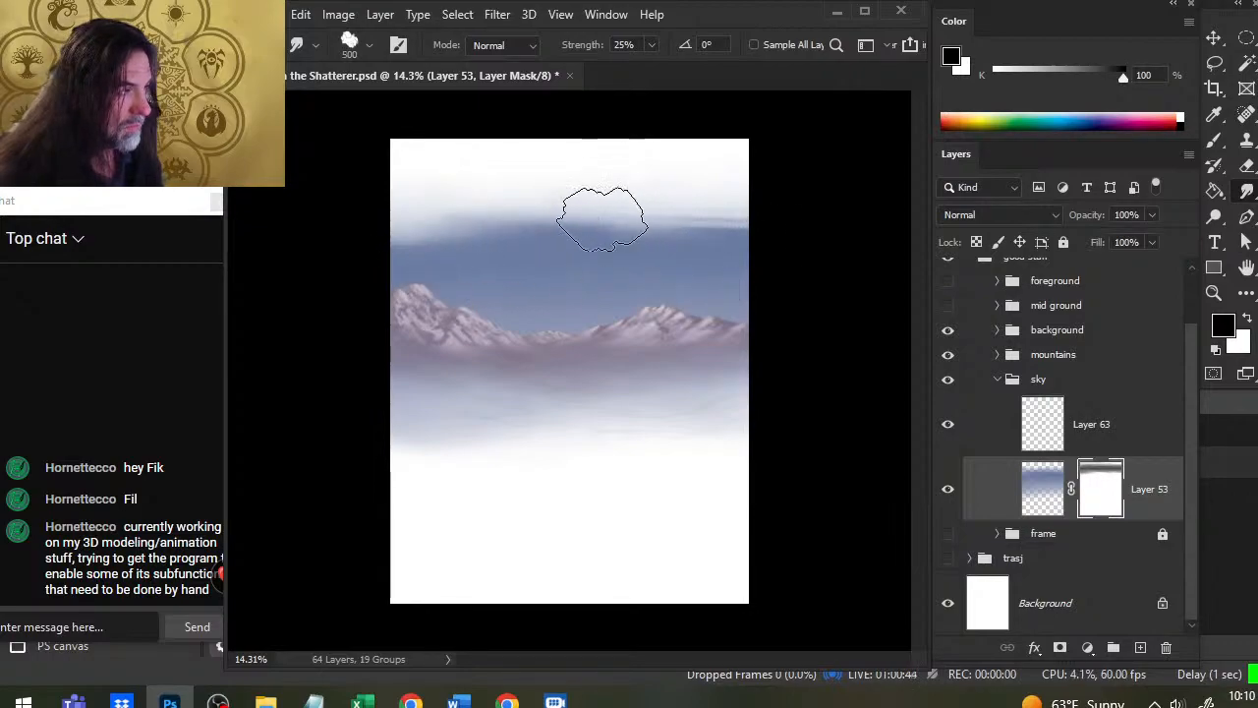
shift+click(745, 220)
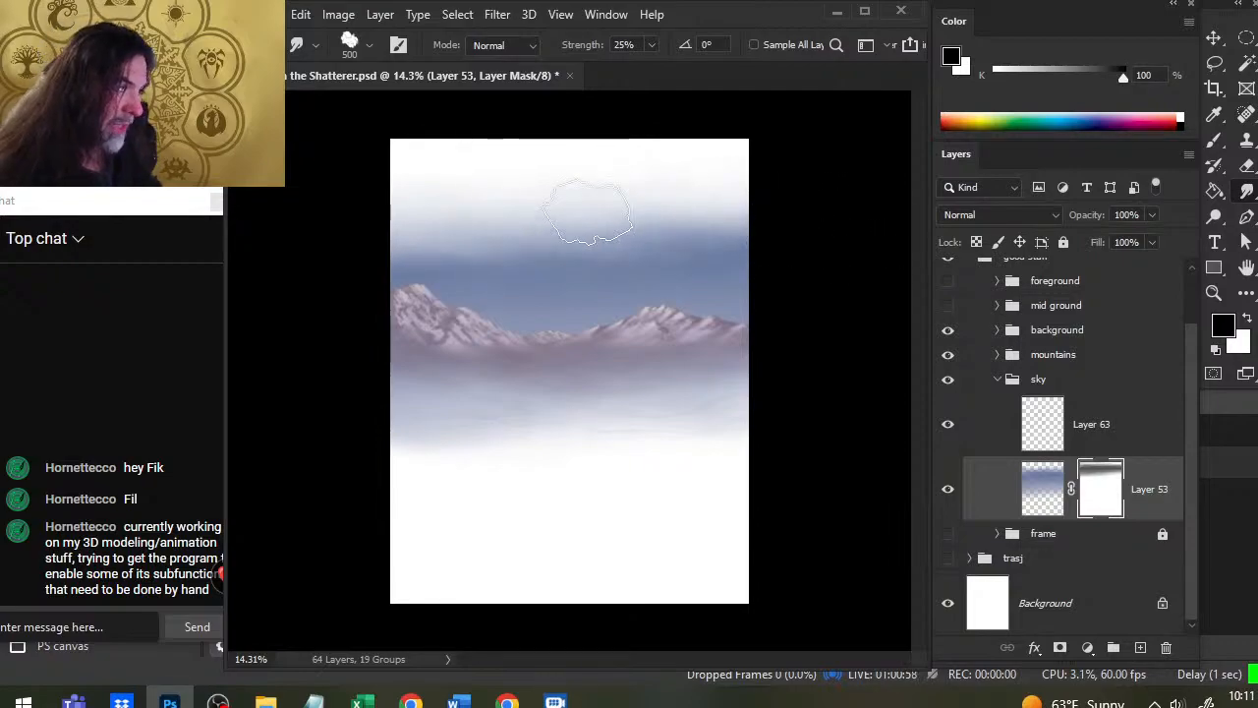
Step: Blend the mask's fade down into the blue sky with straight full-width smudge strokes at 500 px
shift+click(758, 246)
shift+click(385, 246)
shift+click(708, 263)
shift+click(378, 257)
shift+click(385, 256)
shift+click(684, 266)
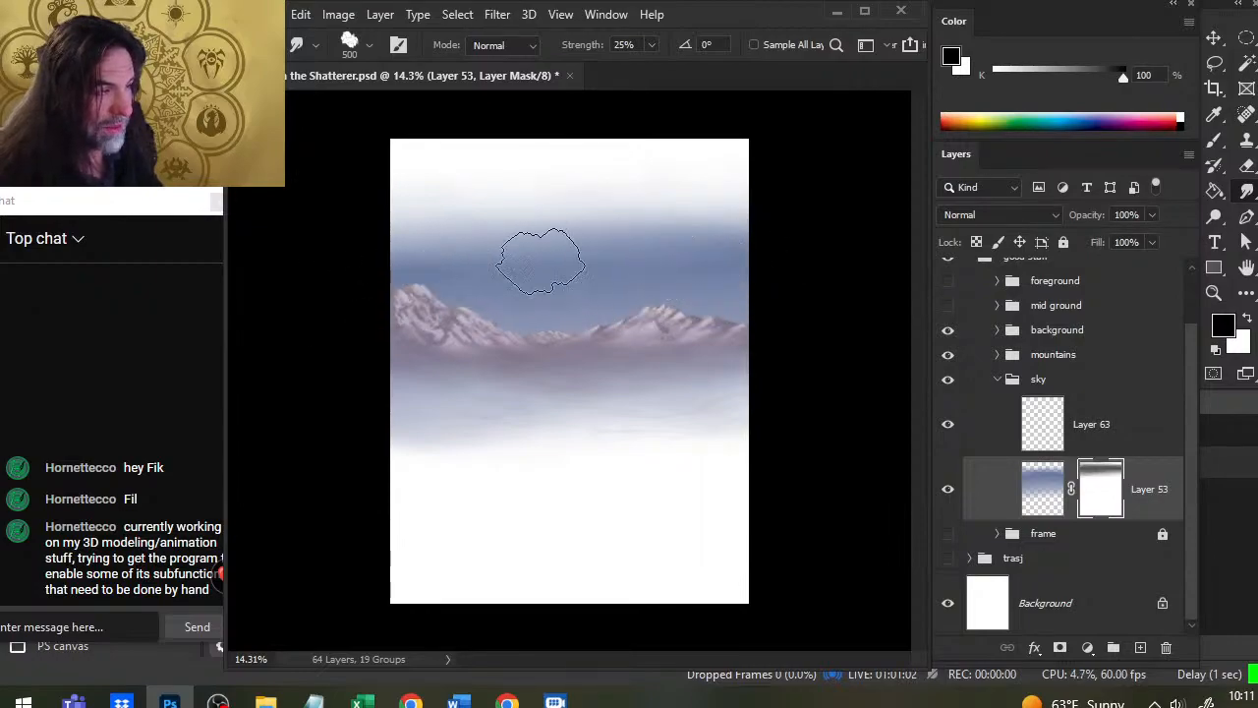
shift+click(598, 253)
shift+click(385, 269)
shift+click(786, 258)
shift+click(266, 288)
shift+click(448, 251)
shift+click(651, 261)
shift+click(601, 262)
shift+click(317, 263)
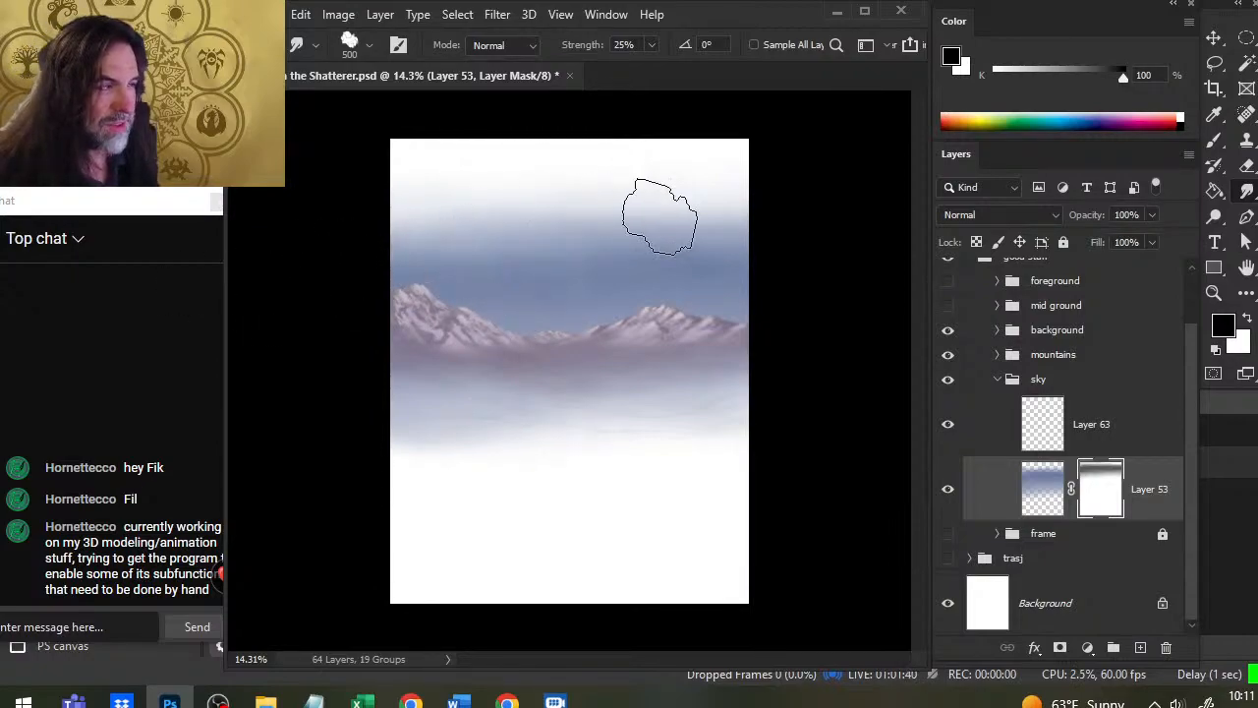
Step: Even out the white-to-blue gradient on the mask with further 500 px Smudge strokes across the upper sky
mouse_move(630, 270)
mouse_down()
mouse_move(757, 294)
mouse_move(786, 326)
mouse_move(575, 340)
mouse_up()
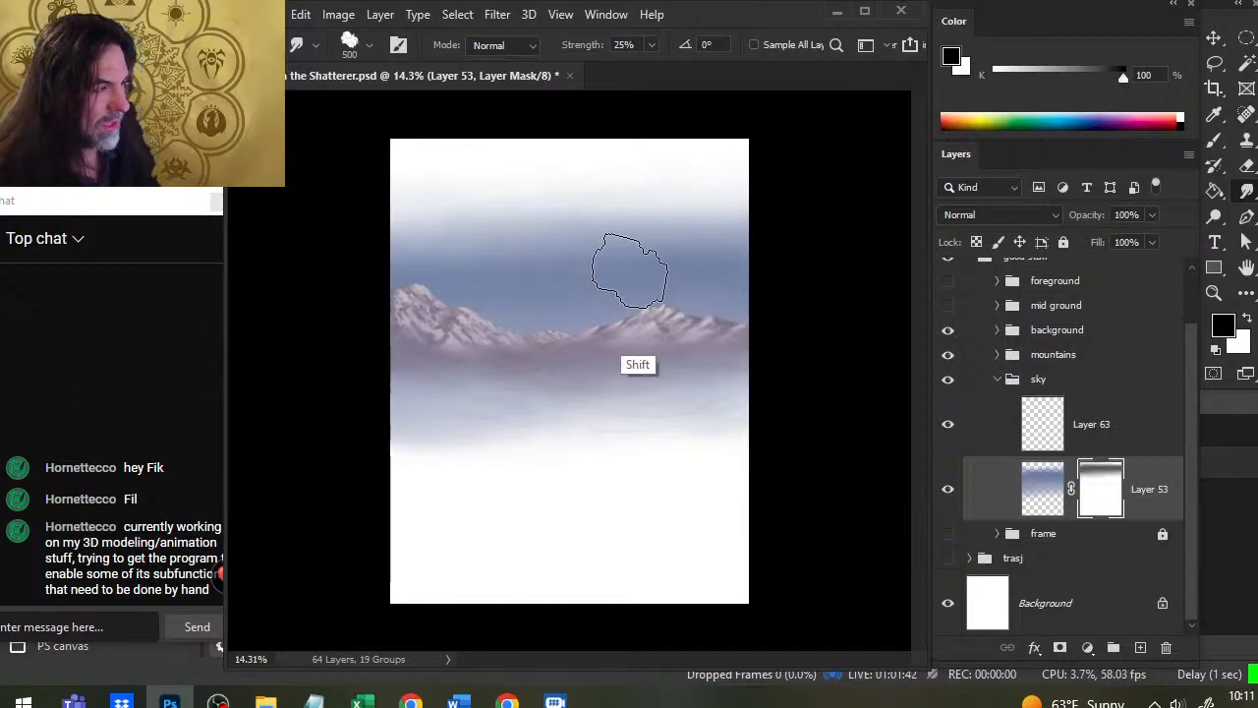
shift+click(351, 270)
shift+click(683, 239)
shift+click(410, 242)
shift+click(528, 265)
shift+click(524, 177)
shift+click(473, 207)
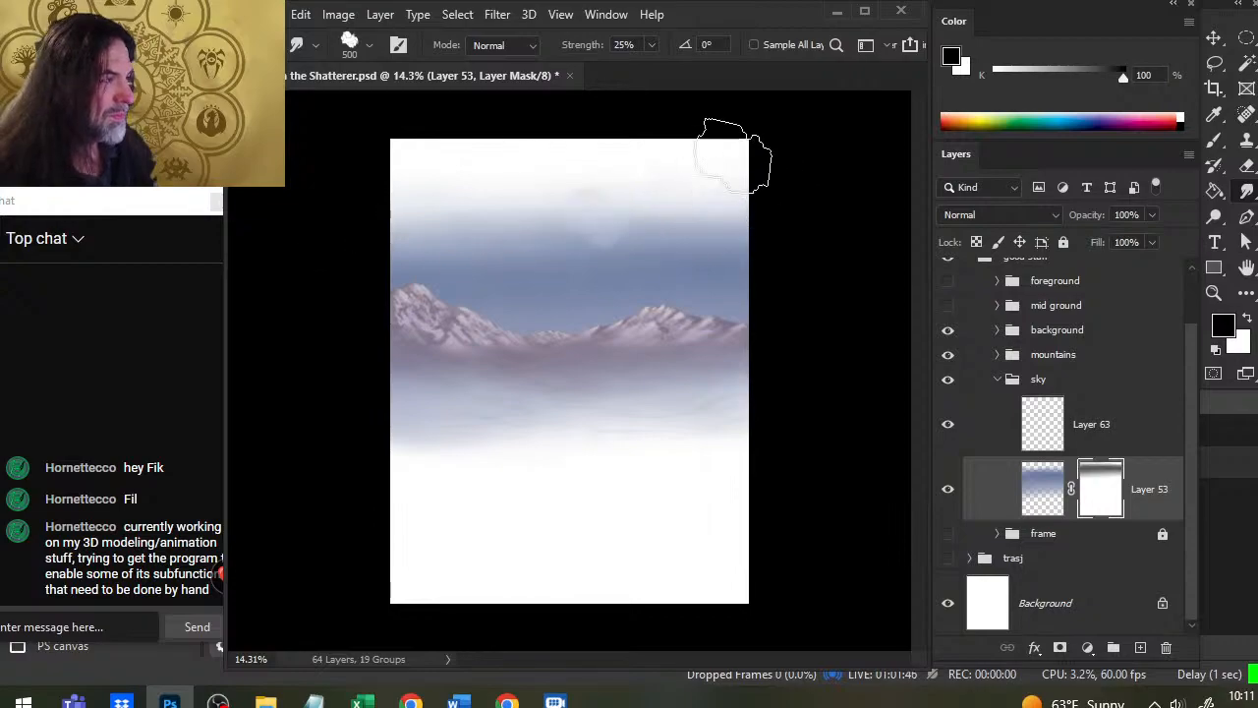
key(b)
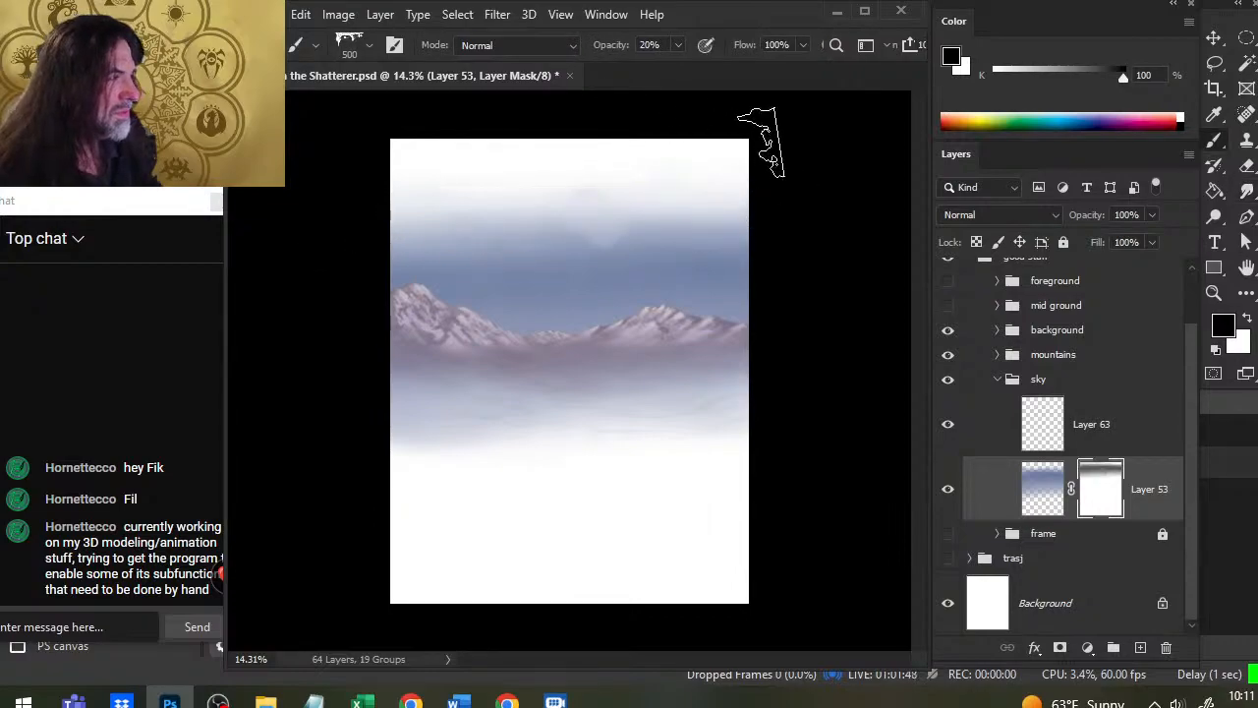
key(r)
mouse_move(734, 200)
mouse_down()
mouse_move(273, 263)
mouse_move(283, 278)
mouse_up()
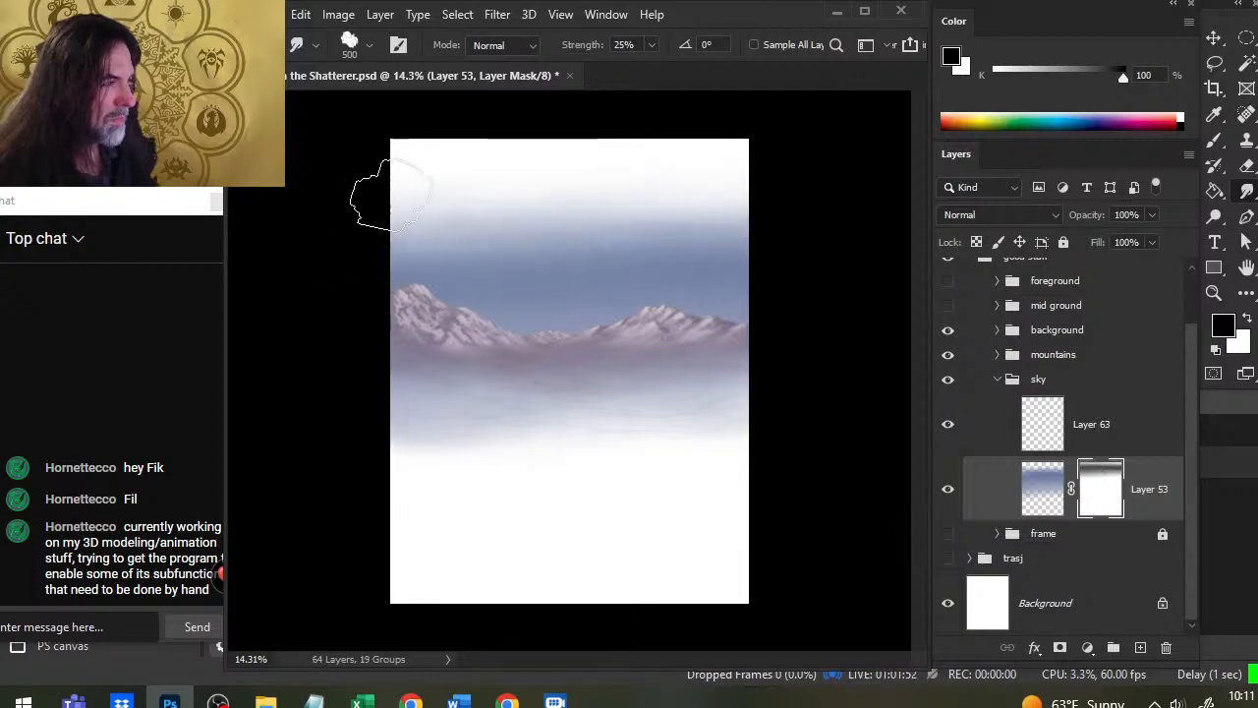
mouse_move(384, 233)
mouse_down()
mouse_move(660, 210)
mouse_move(435, 210)
mouse_move(706, 211)
mouse_move(507, 200)
mouse_move(720, 219)
mouse_move(566, 210)
mouse_move(753, 198)
mouse_move(473, 218)
mouse_move(439, 196)
mouse_up()
drag(726, 233, 328, 284)
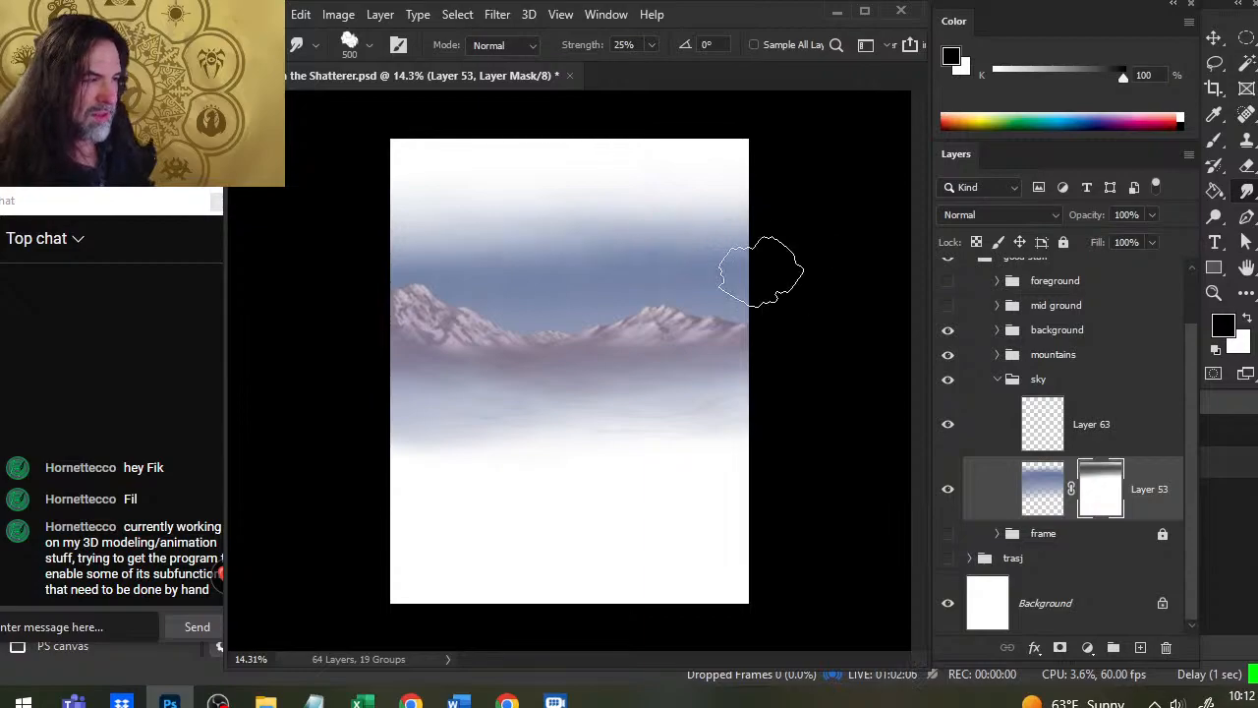
Step: Apply the layer mask of Layer 53
right_click(1120, 488)
click(1158, 502)
right_click(1099, 488)
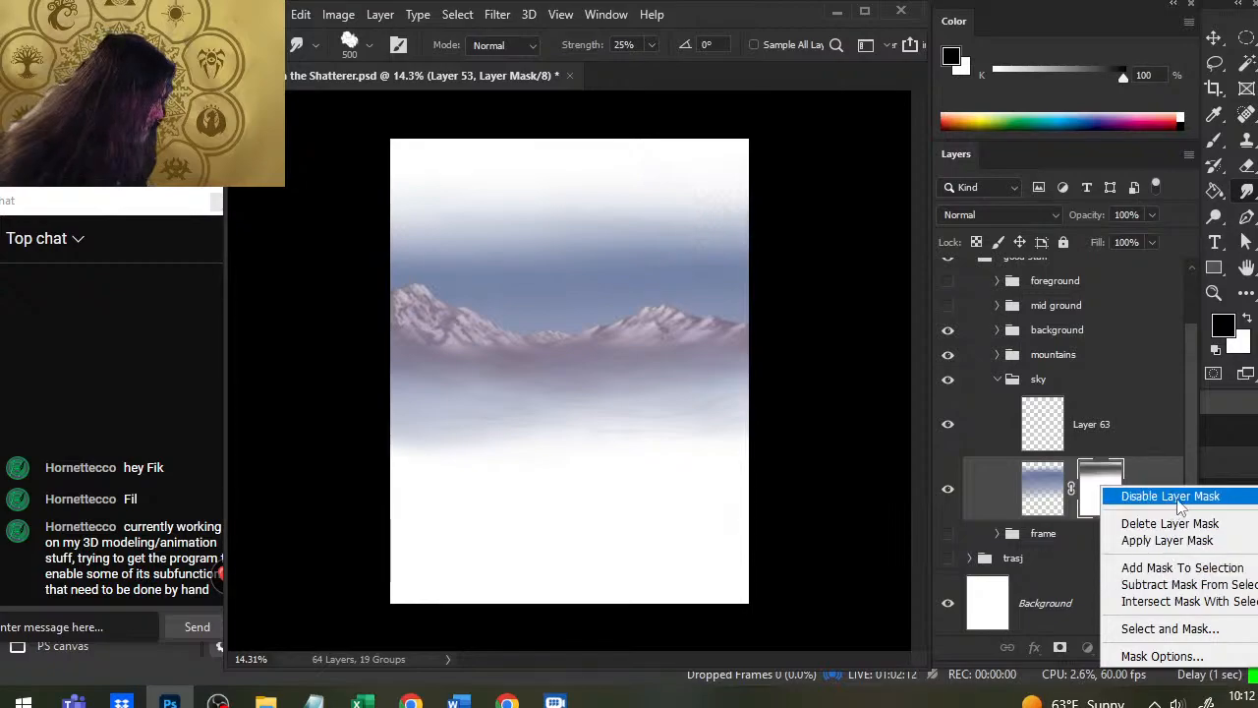
click(1175, 540)
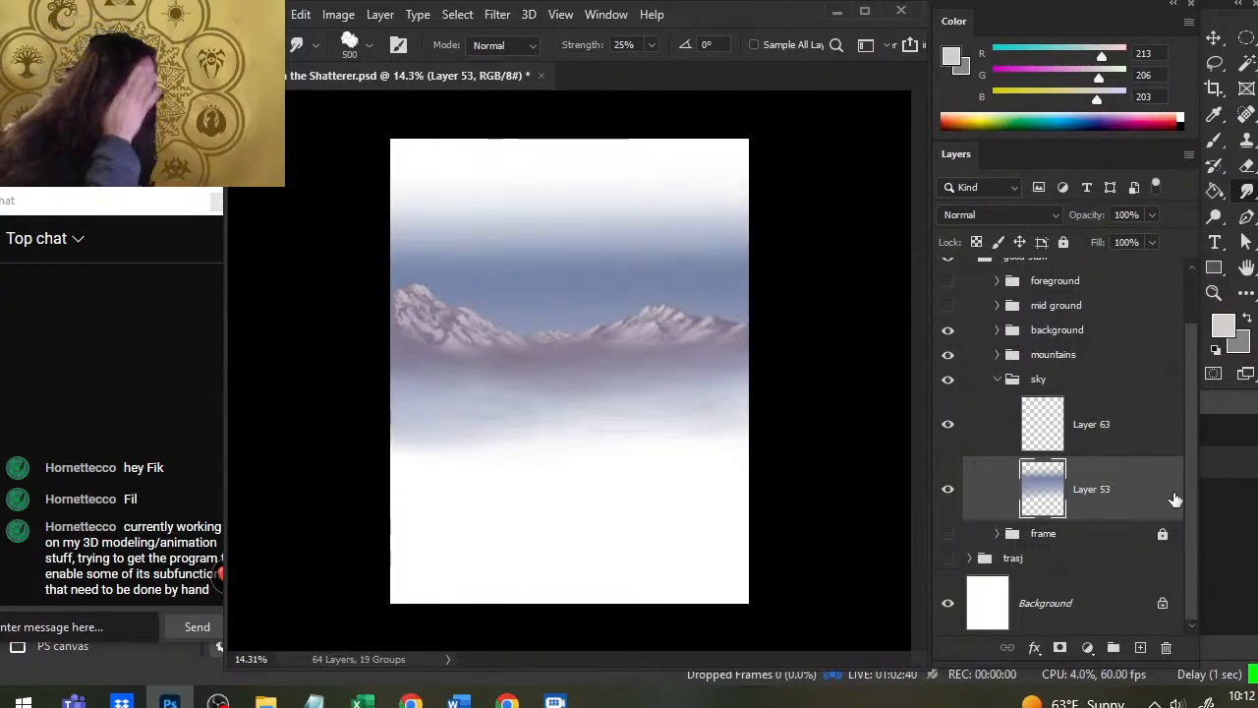
Step: With Layer 63 selected, temporarily show the ref group to sample the cloud color (RGB 224, 210, 201) from the mountain reference painting
click(1057, 442)
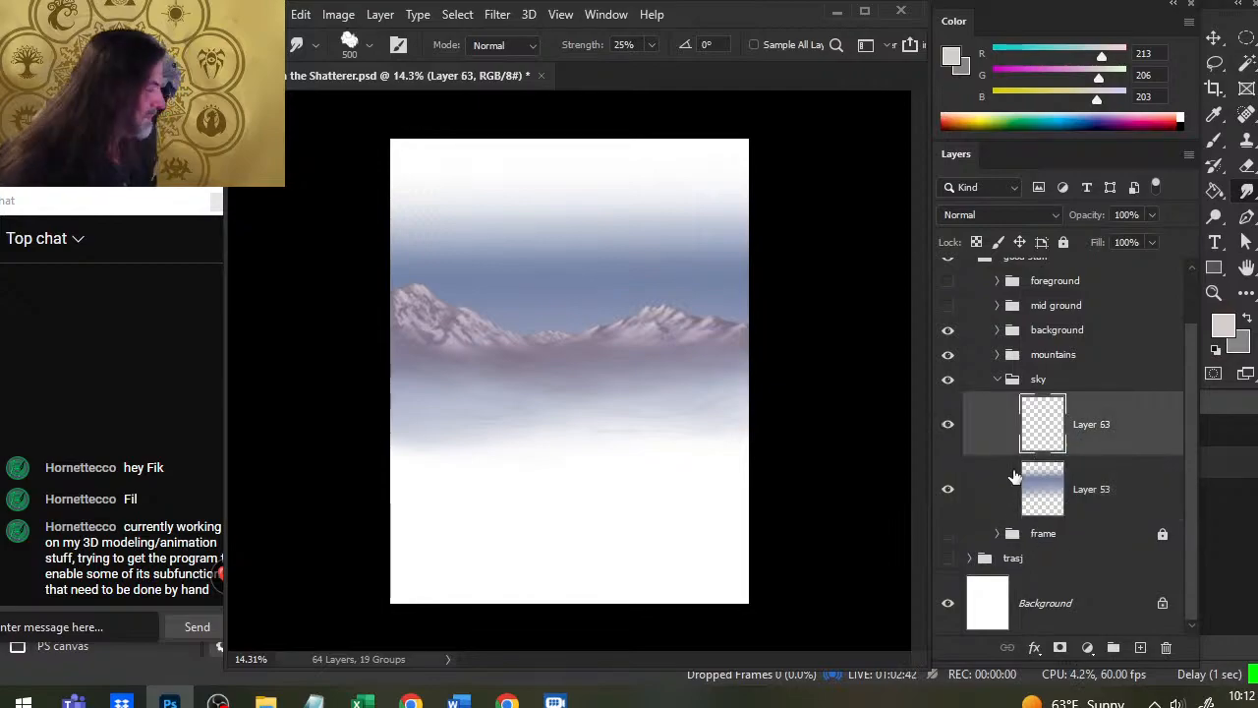
scroll(1194, 467, up, 2)
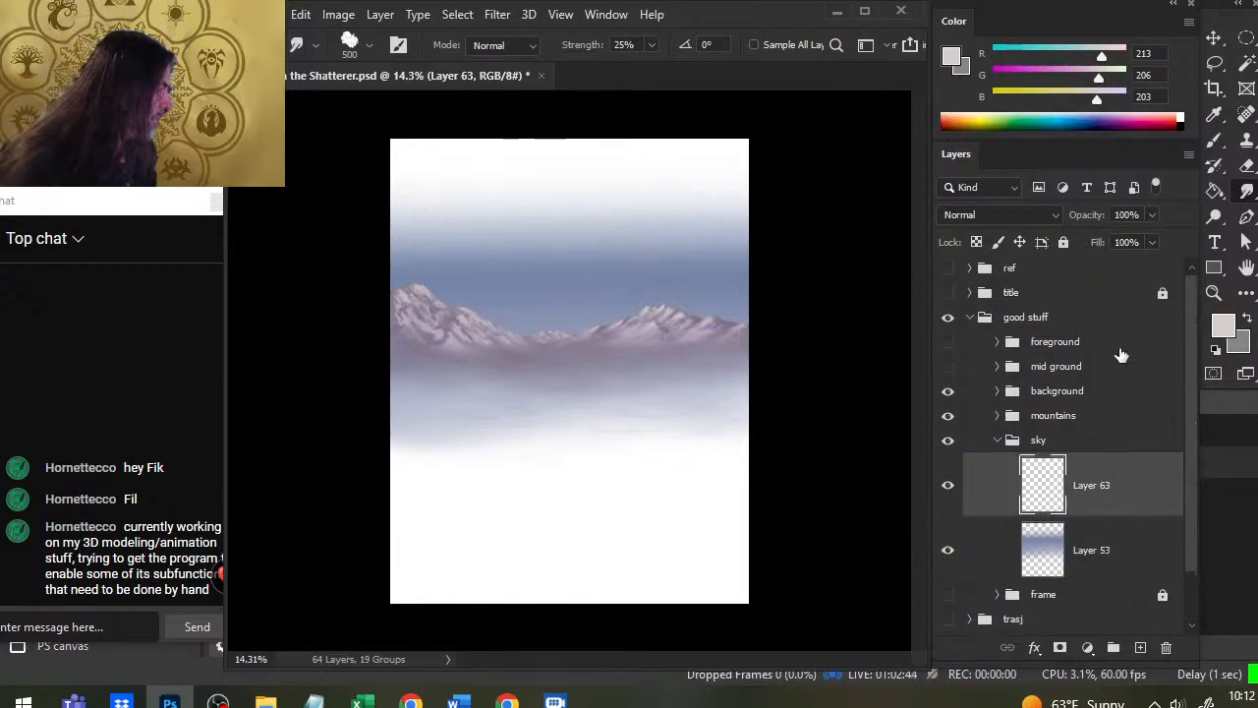
click(947, 268)
key(z)
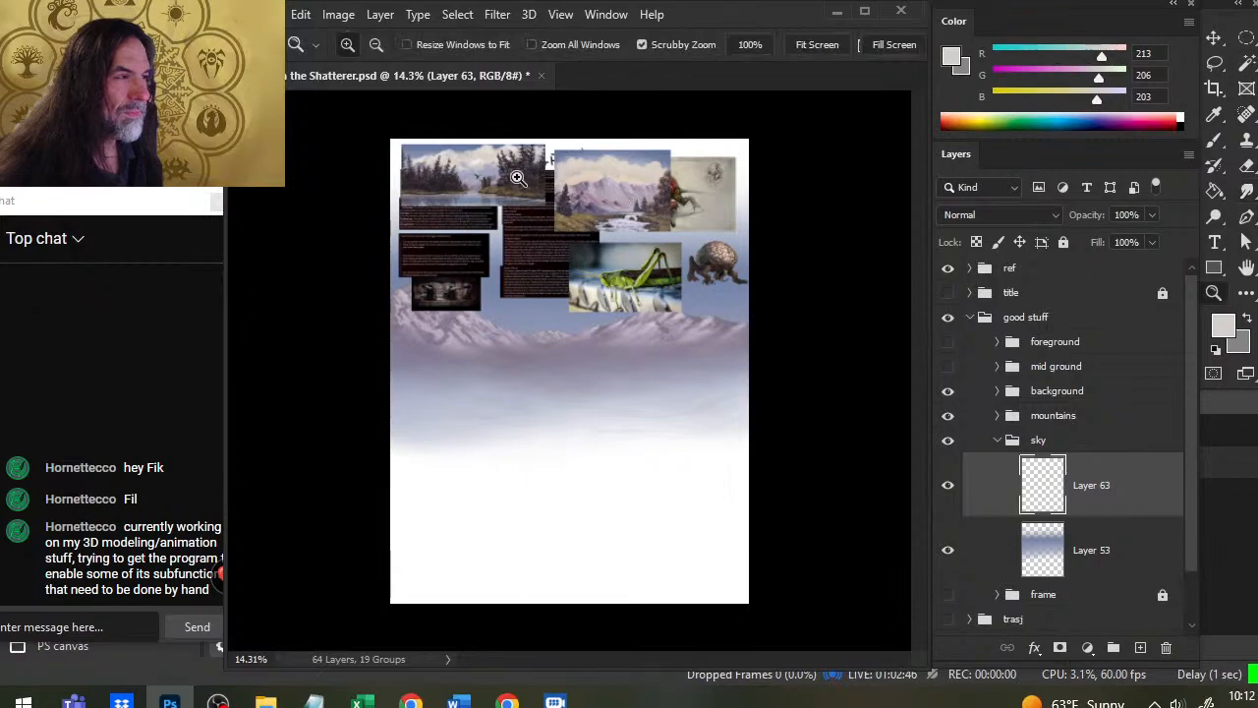
drag(470, 168, 587, 226)
key(b)
alt+click(794, 219)
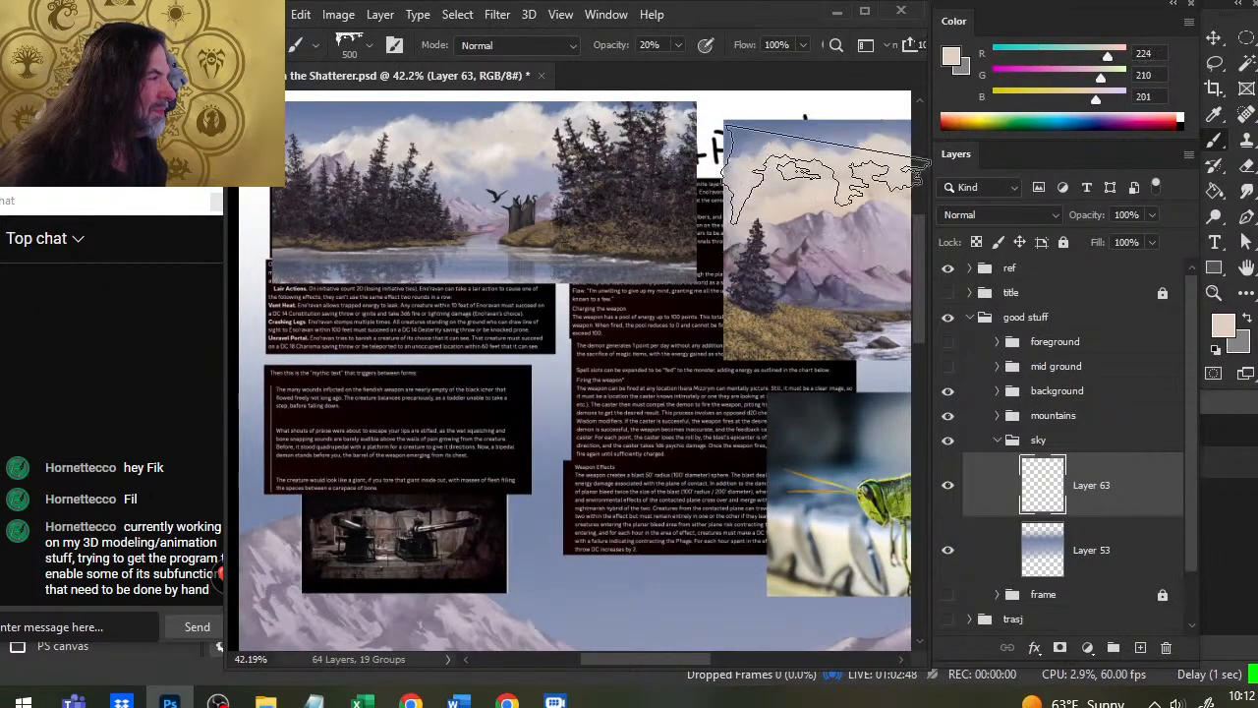
click(948, 269)
Step: Set the Brush, Smudge and Eraser tools to the cloud chalk tip
key(z)
drag(746, 429, 683, 447)
key(b)
right_click(718, 403)
click(755, 491)
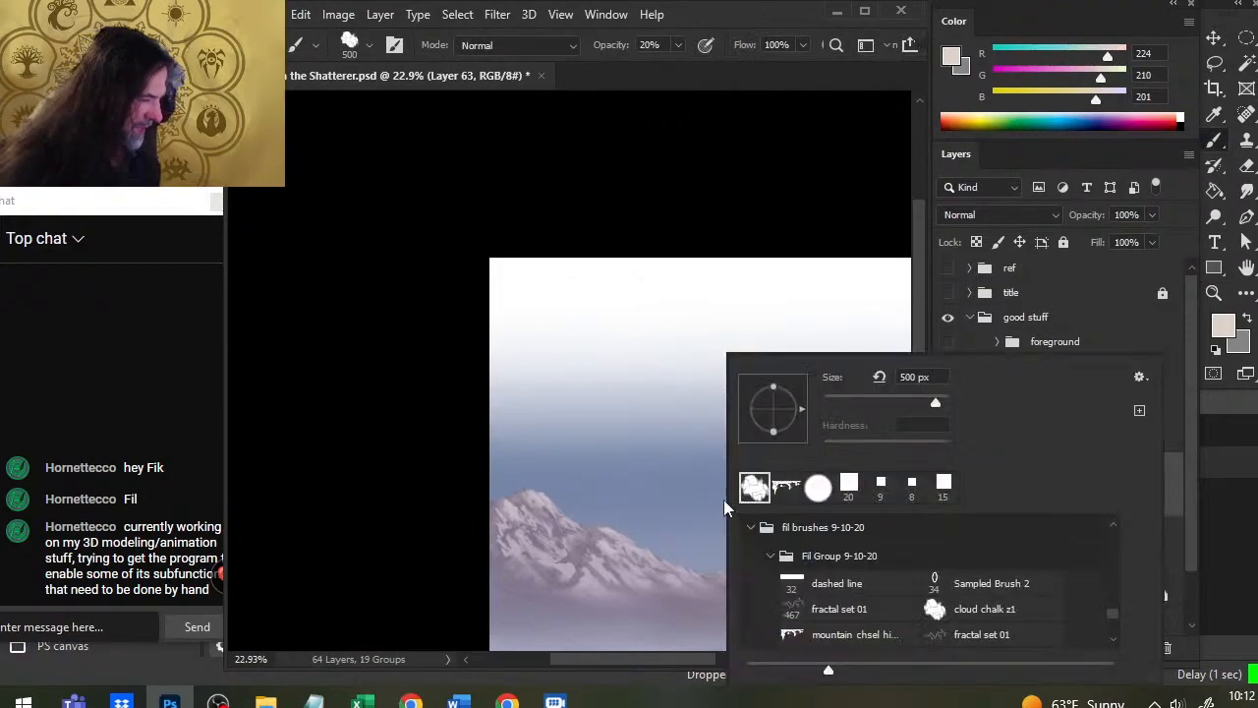
key(Return)
key(r)
right_click(584, 414)
click(329, 389)
key(e)
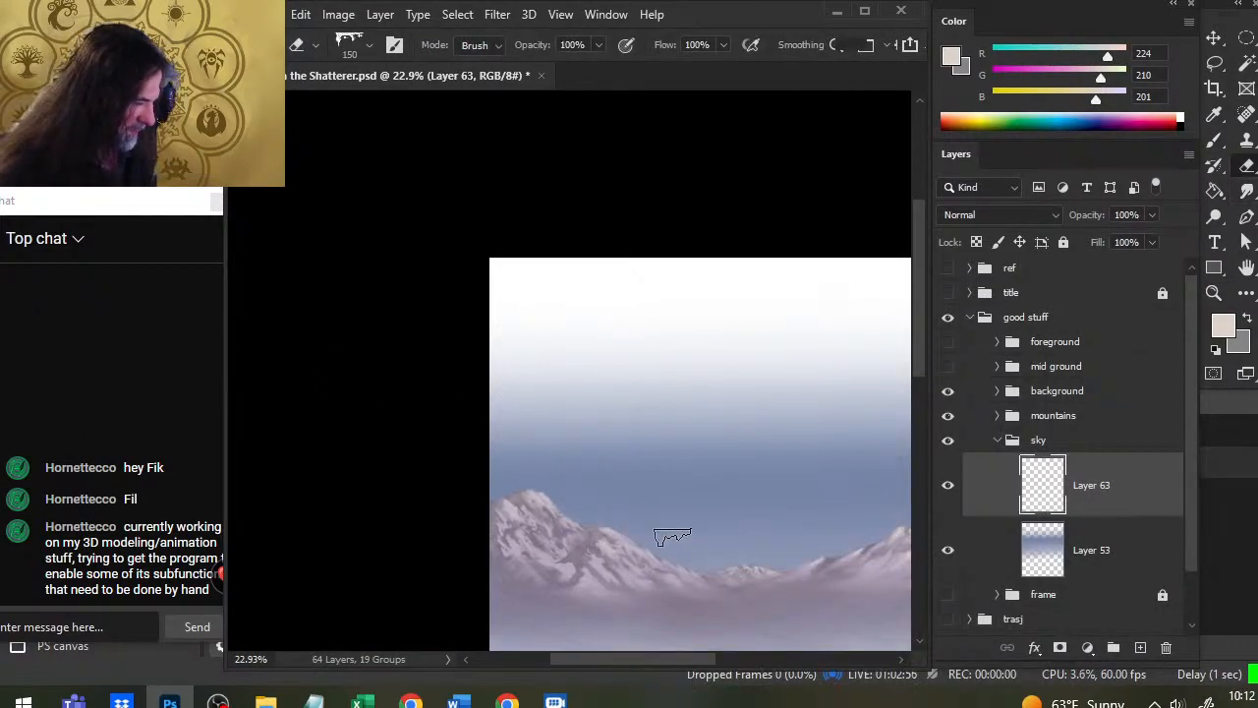
right_click(634, 491)
click(707, 489)
click(414, 487)
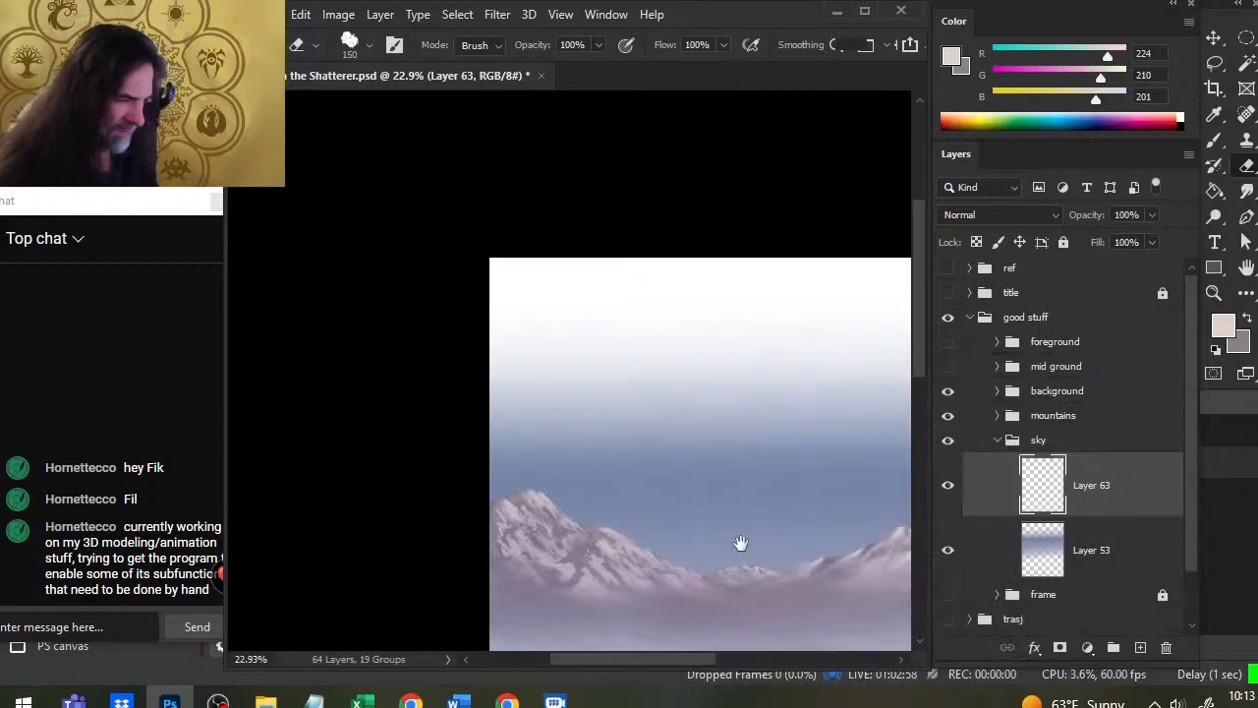
Step: Paint rough pale cloud shapes above the mountain peaks on Layer 63 with a 70 px brush at 100% opacity
drag(725, 544, 636, 424)
key(z)
alt+click(645, 457)
key(b)
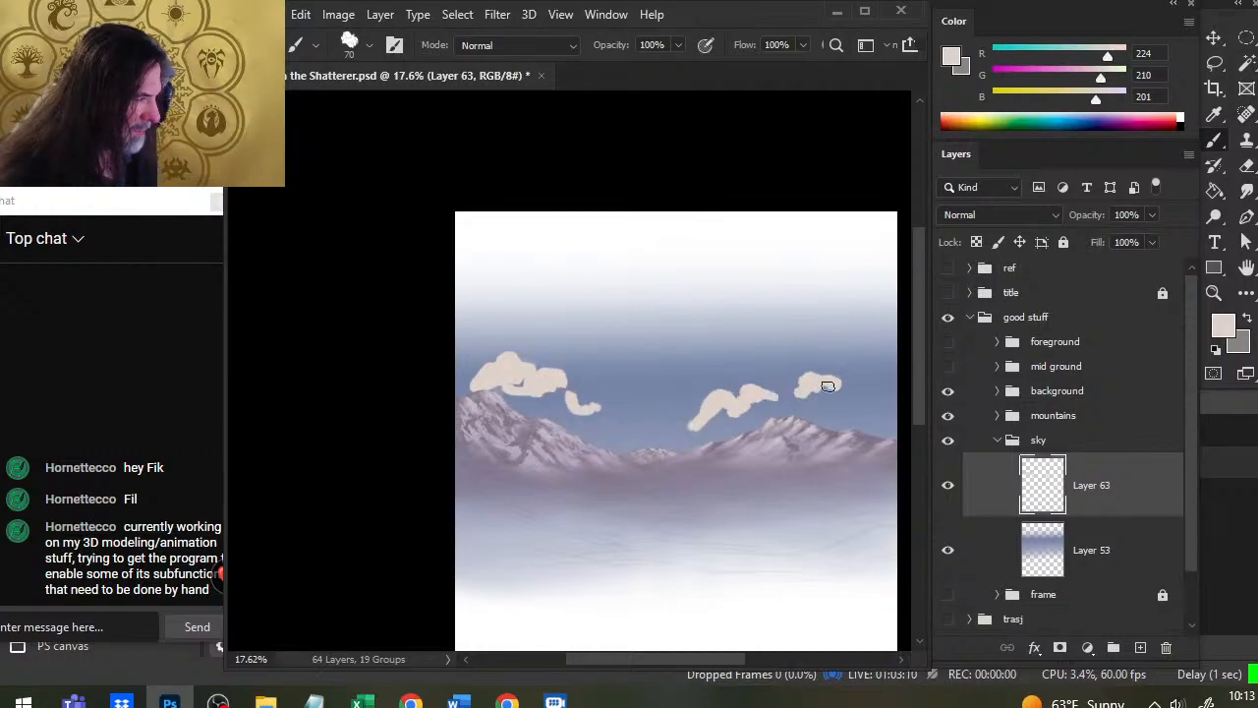
Step: Smudge the large cloud over the left peak into soft billows with a 90 px tip at 60% strength
drag(683, 496, 625, 407)
key(r)
key(bracketleft)
key(bracketleft)
key(bracketleft)
key(bracketleft)
key(bracketleft)
key(bracketleft)
key(bracketleft)
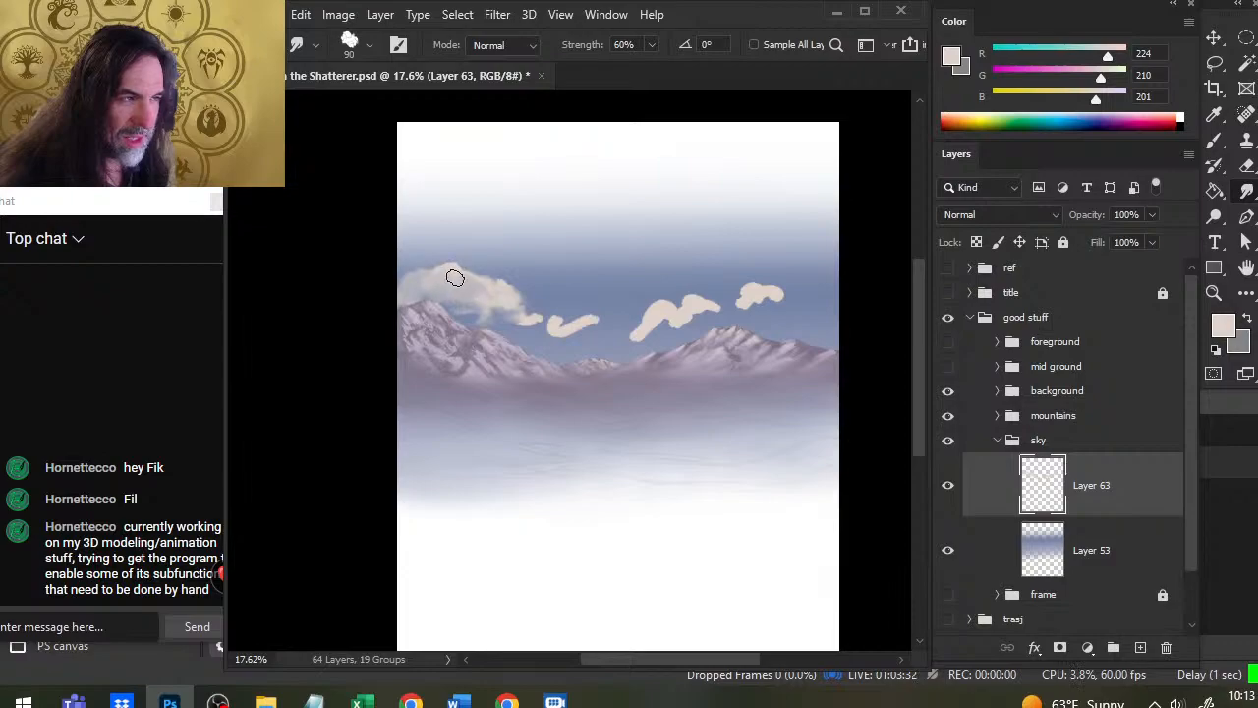
mouse_move(446, 276)
mouse_down()
mouse_move(506, 311)
mouse_move(482, 315)
mouse_move(499, 327)
mouse_move(492, 312)
mouse_up()
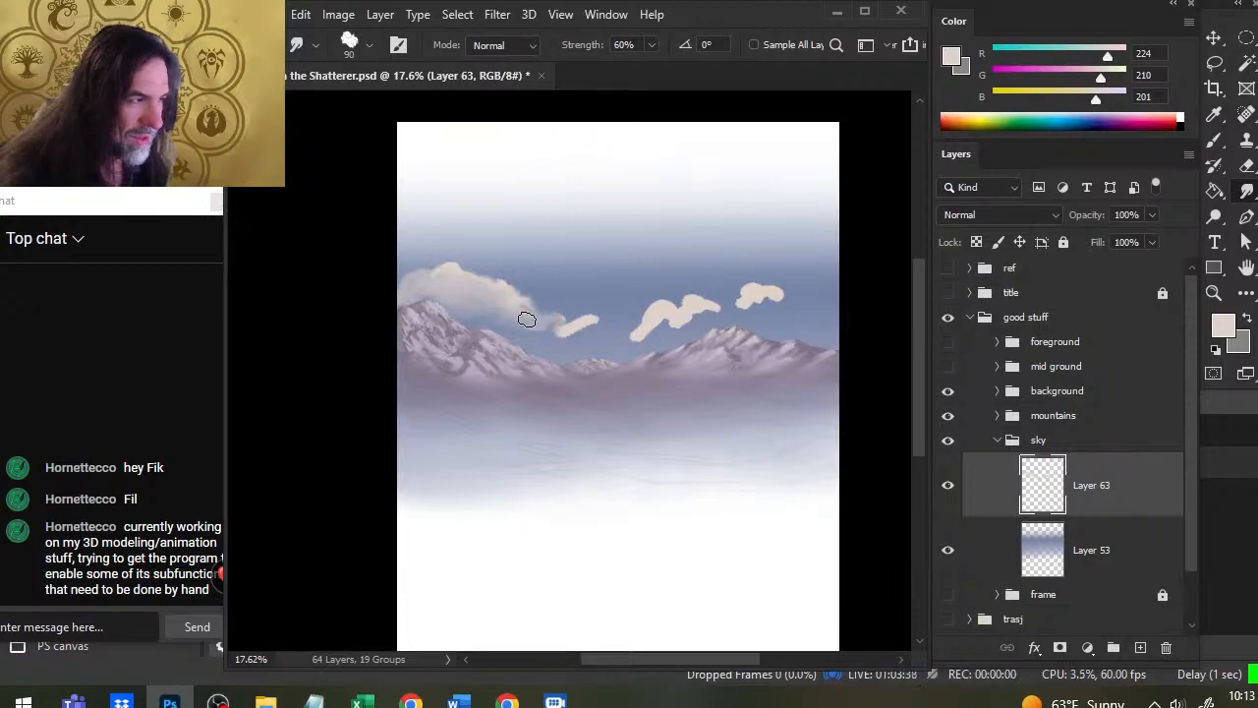
Step: Add more paint to the small cloud between the two peaks and smudge it toward its neighbors
key(b)
mouse_move(548, 325)
mouse_down()
mouse_move(582, 338)
mouse_move(557, 330)
mouse_move(589, 337)
mouse_move(545, 333)
mouse_move(620, 319)
mouse_move(641, 352)
mouse_move(665, 330)
mouse_move(616, 343)
mouse_move(584, 327)
mouse_up()
key(r)
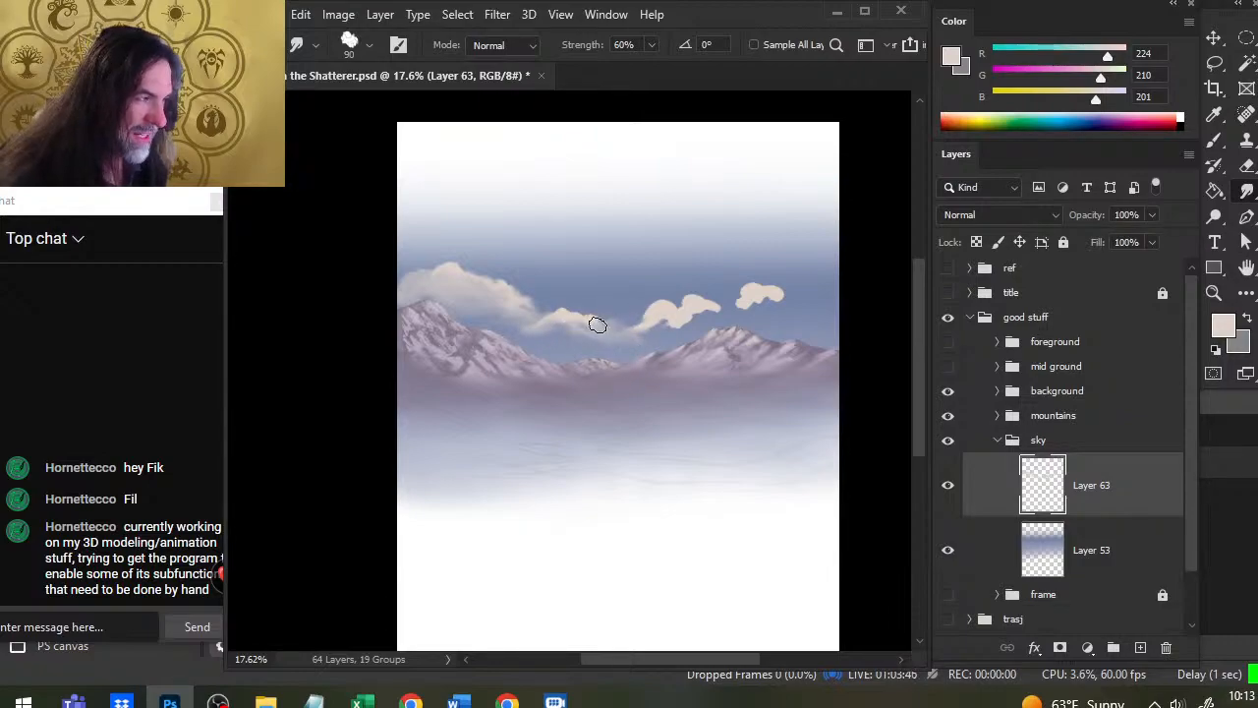
Step: Shape the cloud over the right mountain with small brush touches and smudge its underside, using smudge sizes of 50 and 70 px
mouse_move(682, 323)
mouse_down()
mouse_move(646, 329)
mouse_move(666, 321)
mouse_move(628, 305)
mouse_move(680, 291)
mouse_move(675, 337)
mouse_move(660, 315)
mouse_move(651, 320)
mouse_move(702, 312)
mouse_up()
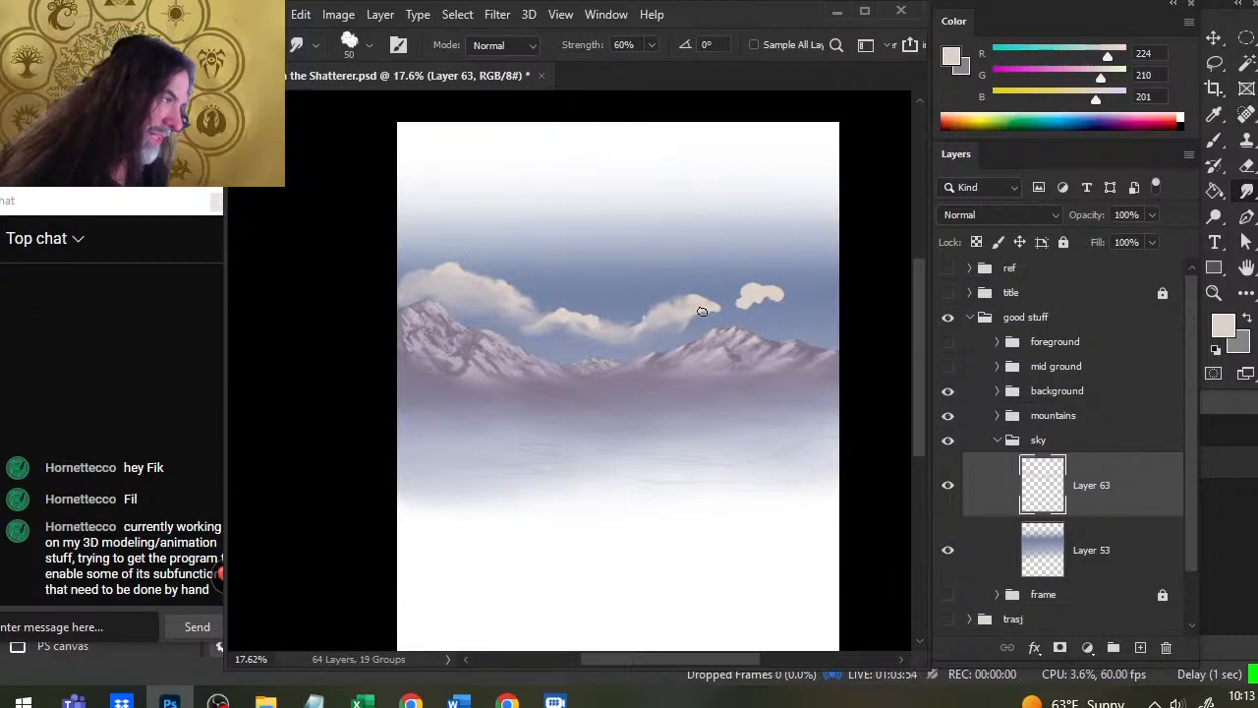
key(b)
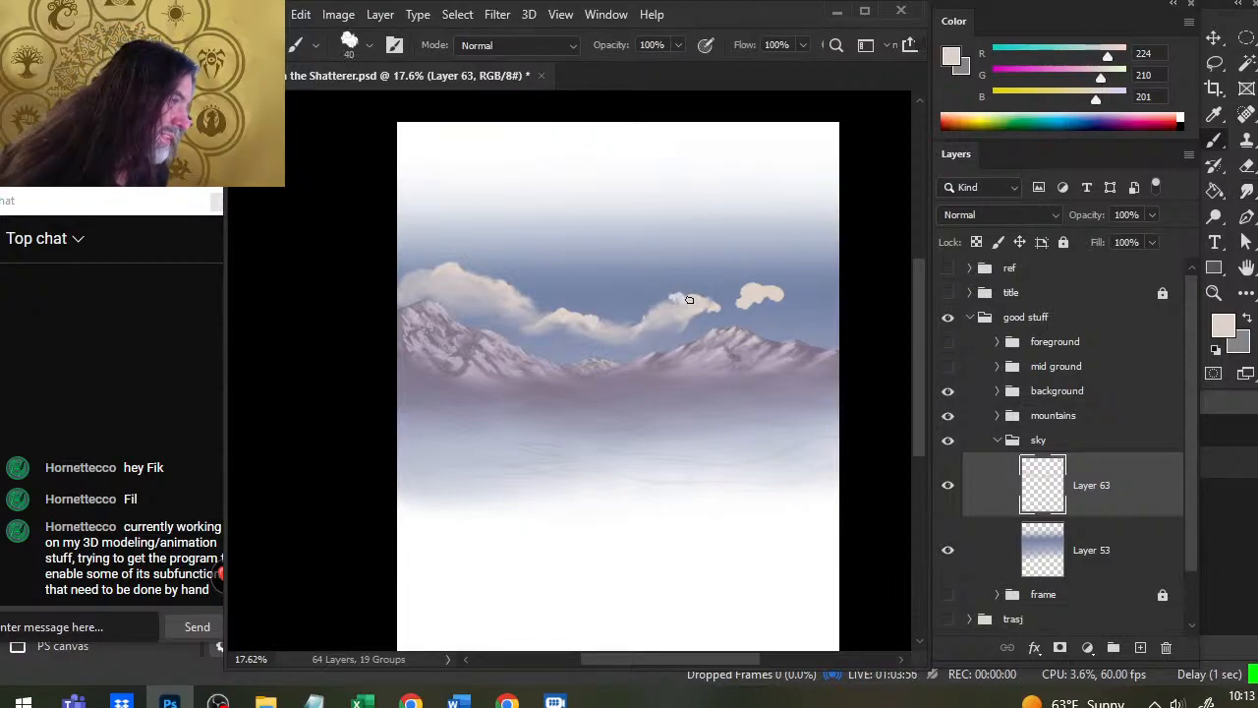
key(r)
drag(666, 308, 653, 334)
key(bracketright)
key(bracketright)
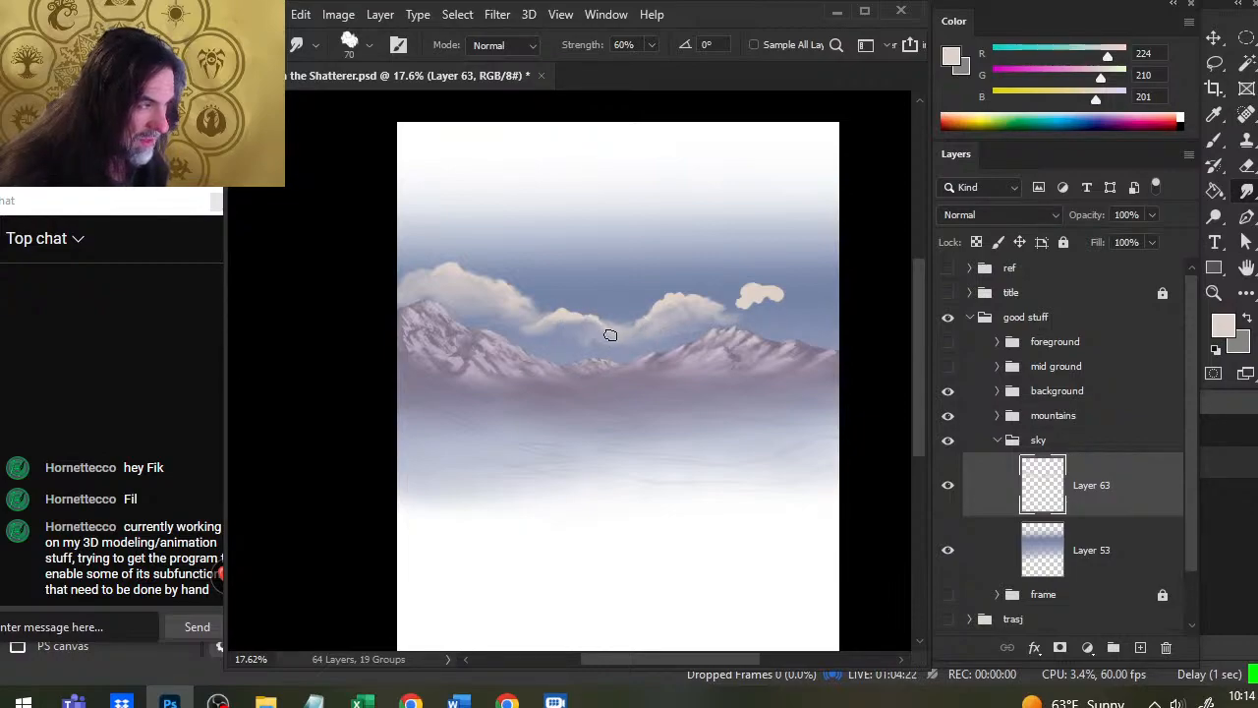
Step: Check the clouds against the mid ground sketch and work the far-right blob into a soft cloud joined to its neighbor, smudging at 70 px
click(945, 366)
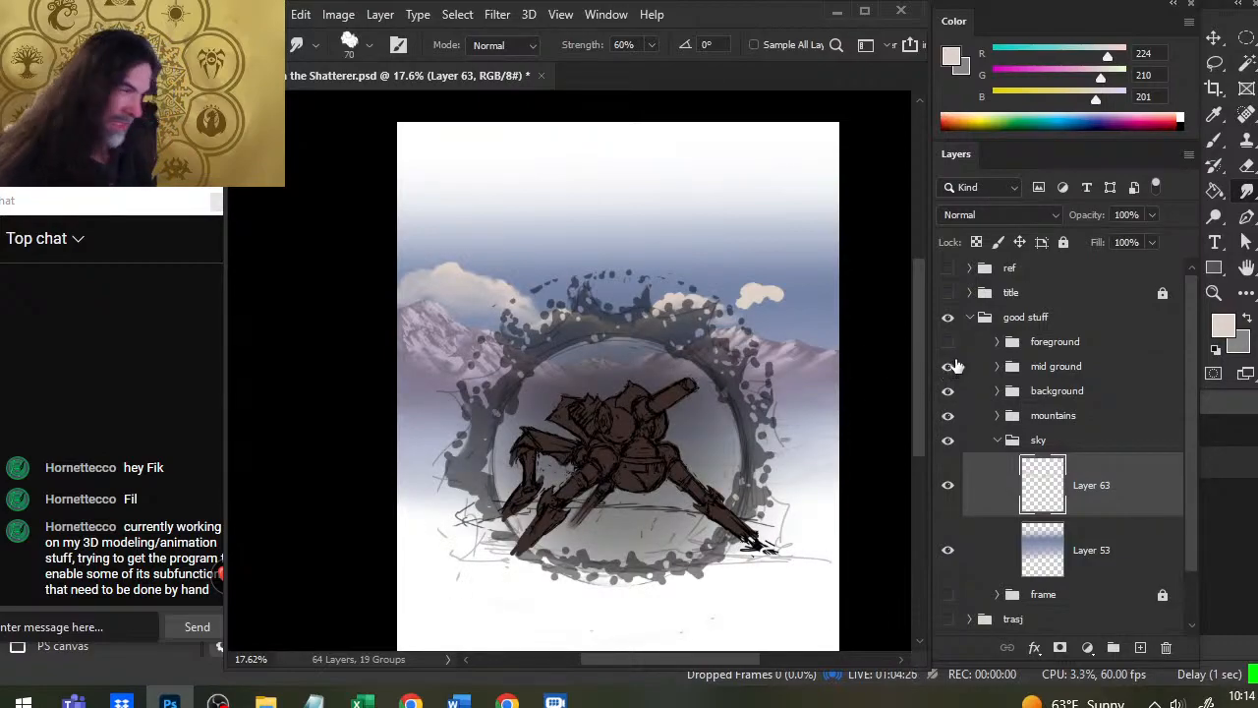
click(948, 365)
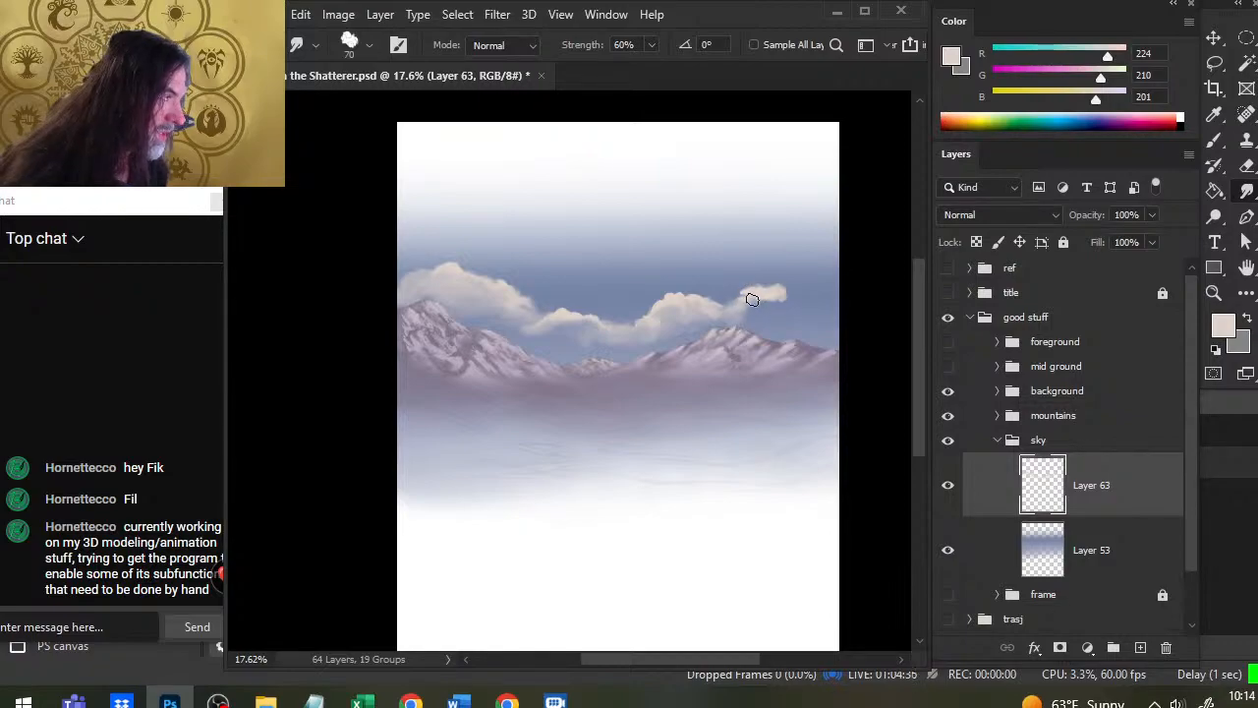
mouse_move(755, 295)
mouse_down()
mouse_move(771, 299)
mouse_move(765, 308)
mouse_move(699, 328)
mouse_move(717, 286)
mouse_up()
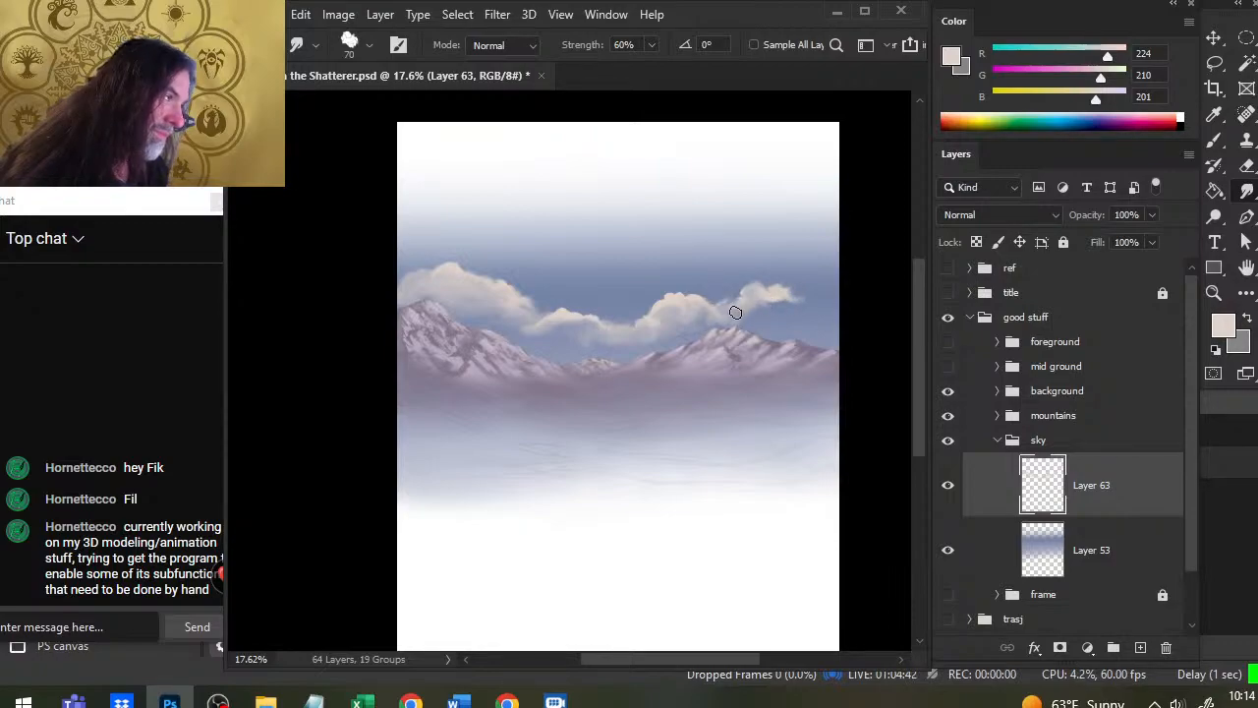
key(b)
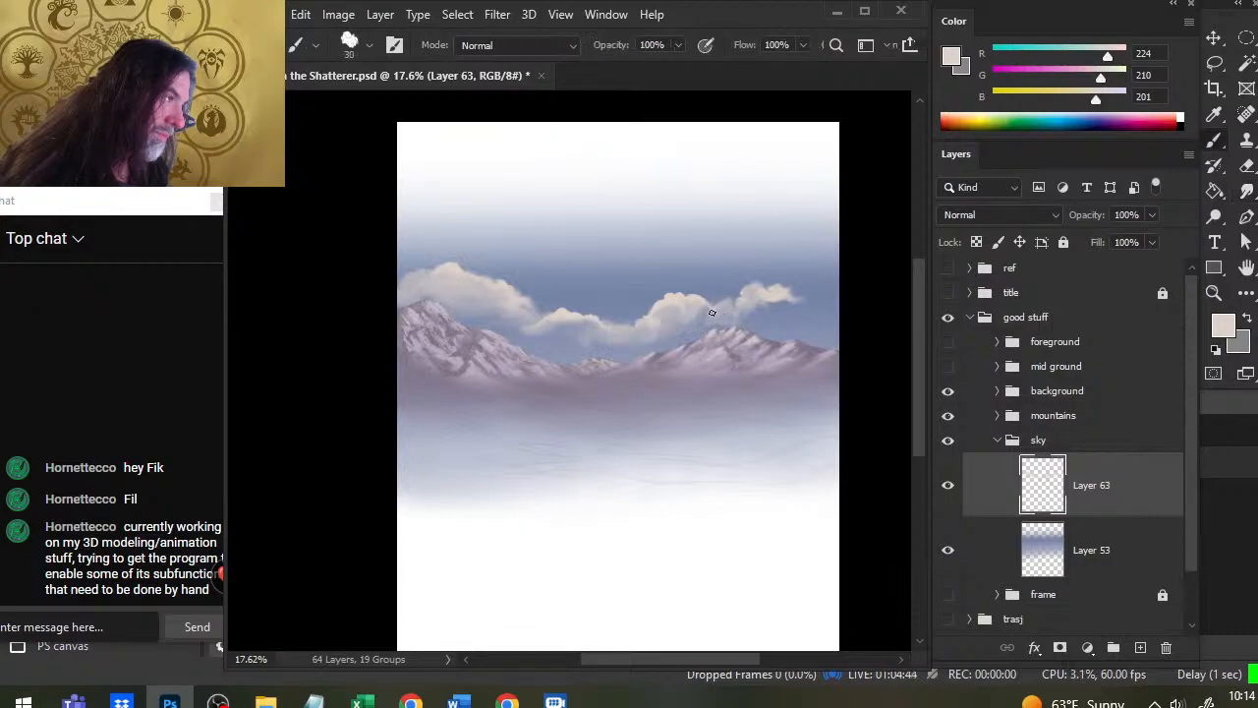
drag(713, 313, 728, 306)
key(r)
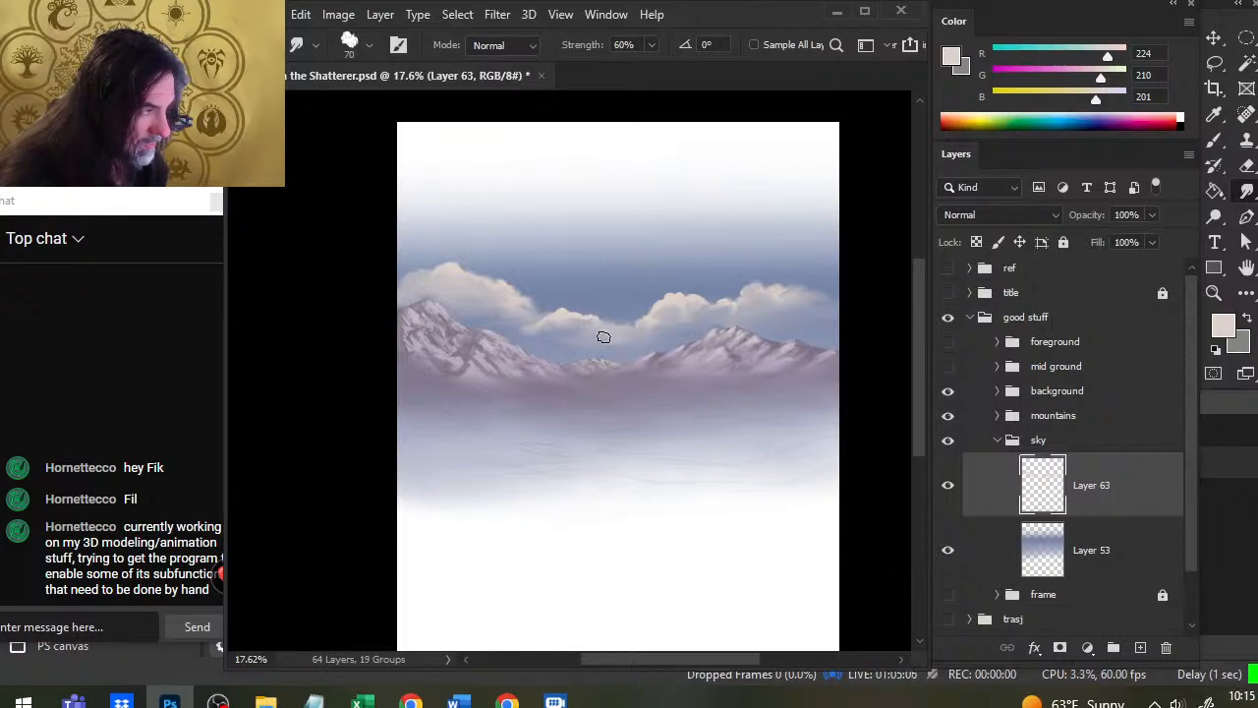
Step: Build up the low cloud between the two mountains with 30 px brush touches and smudge it into soft billows
key(b)
drag(618, 325, 632, 331)
key(r)
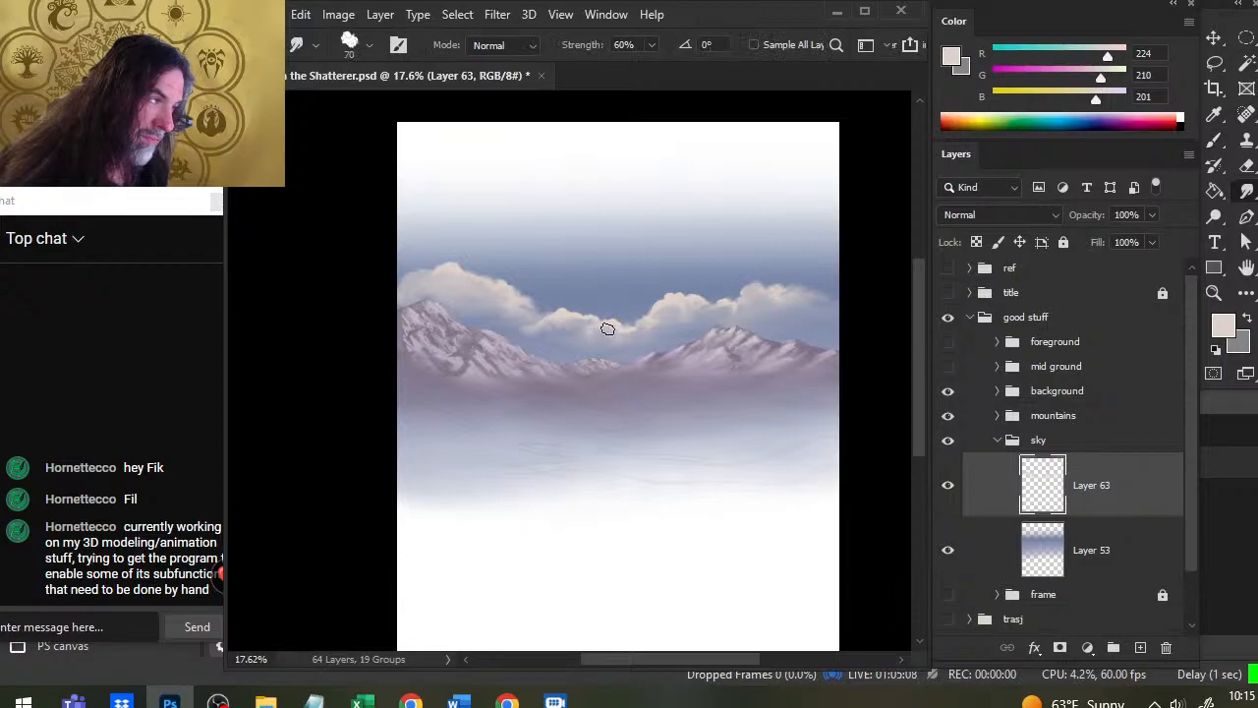
drag(624, 331, 636, 343)
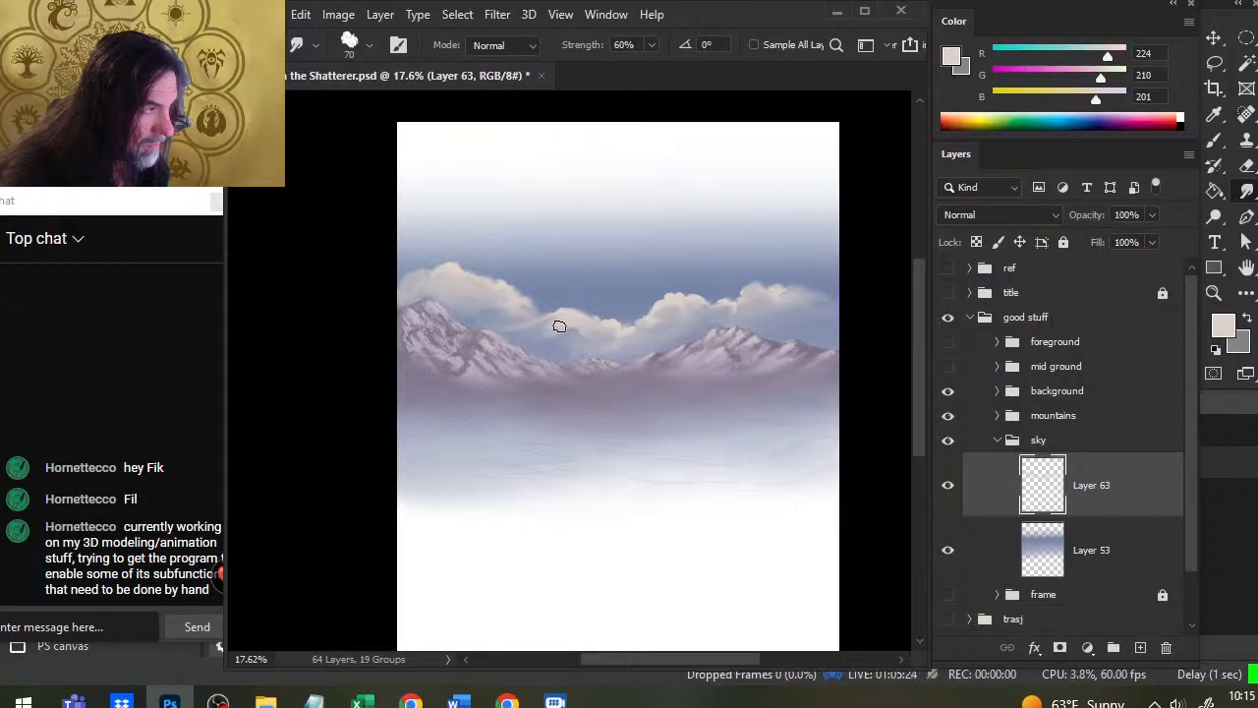
key(b)
key(r)
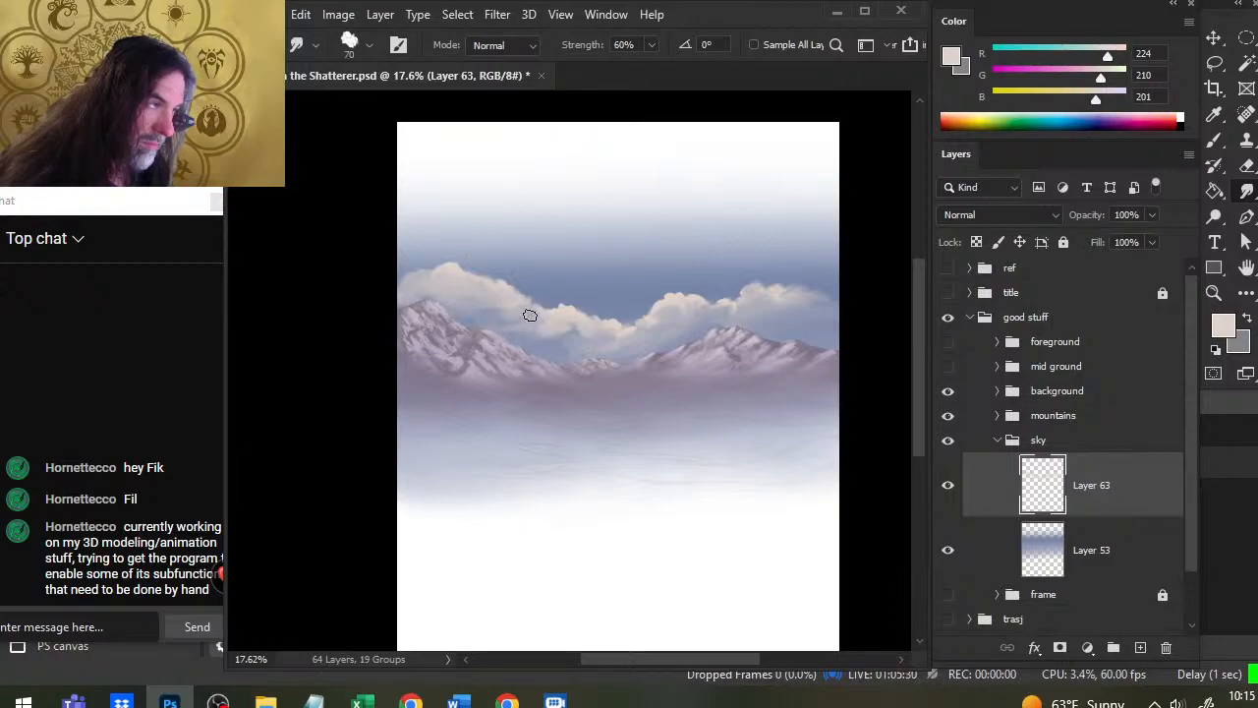
Step: Fill out the cloud slope descending from the left peak toward the valley, alternating 30 px paint touches with 70 px smudging at 60% strength
drag(508, 313, 485, 308)
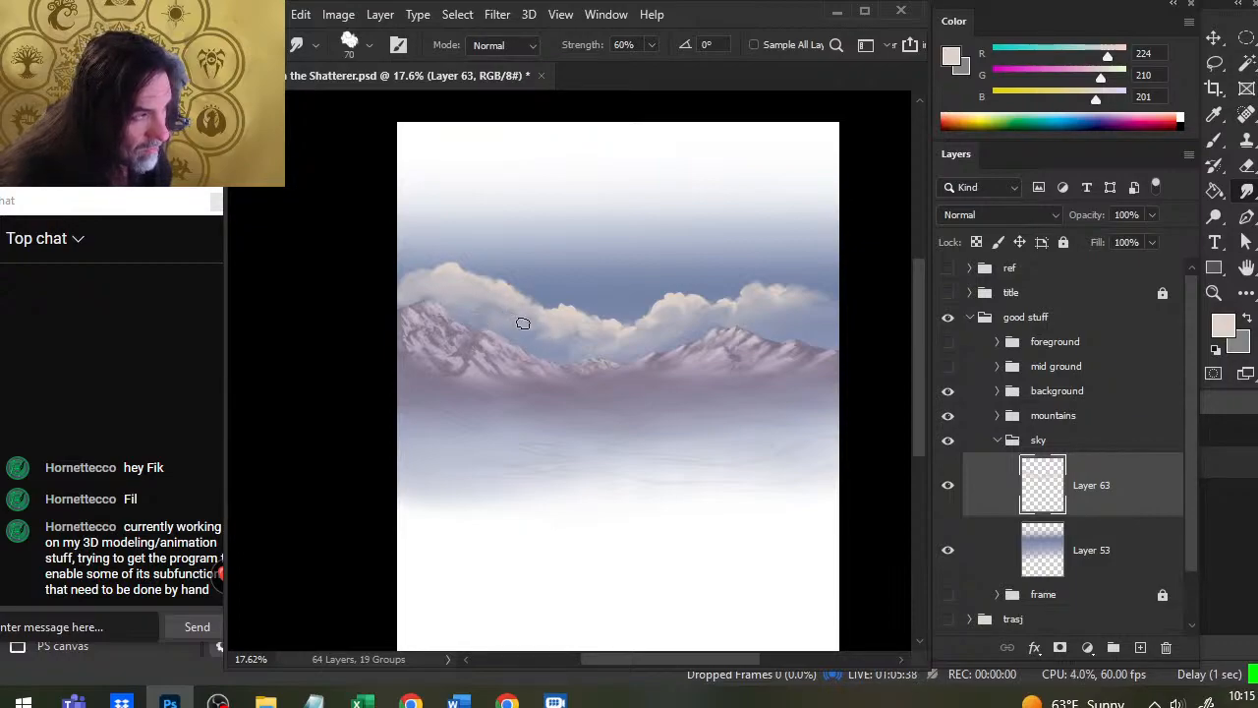
key(b)
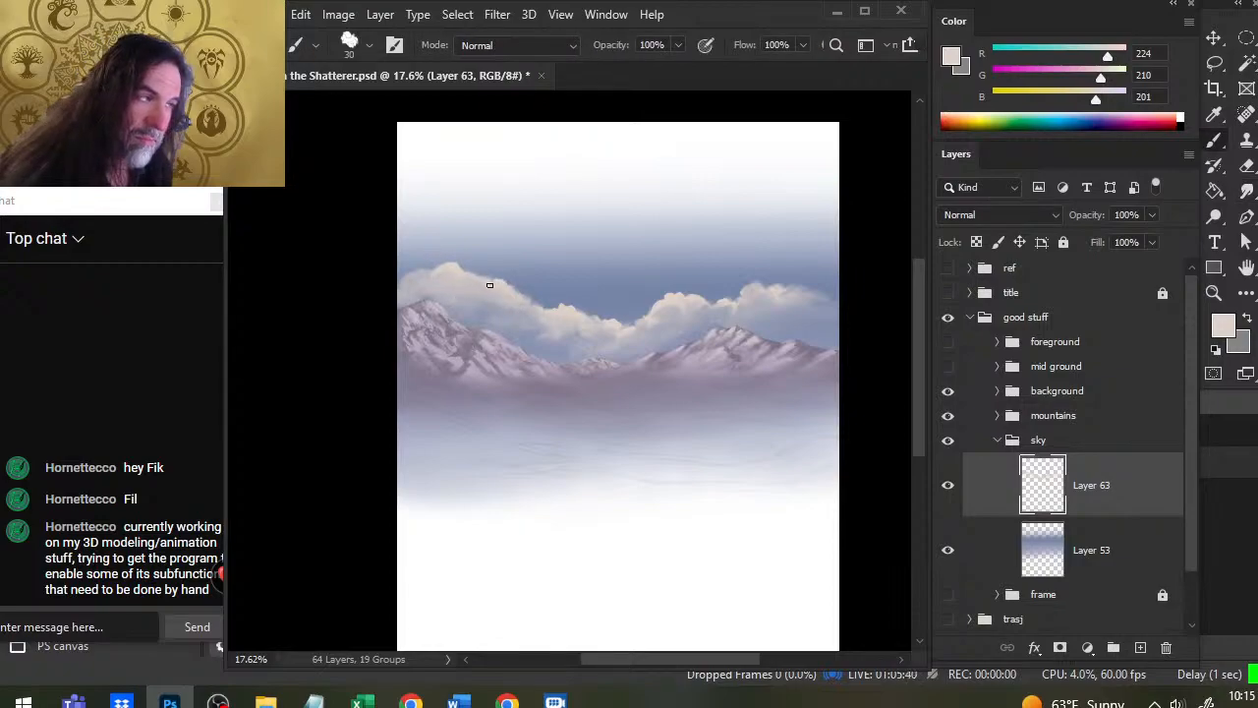
key(r)
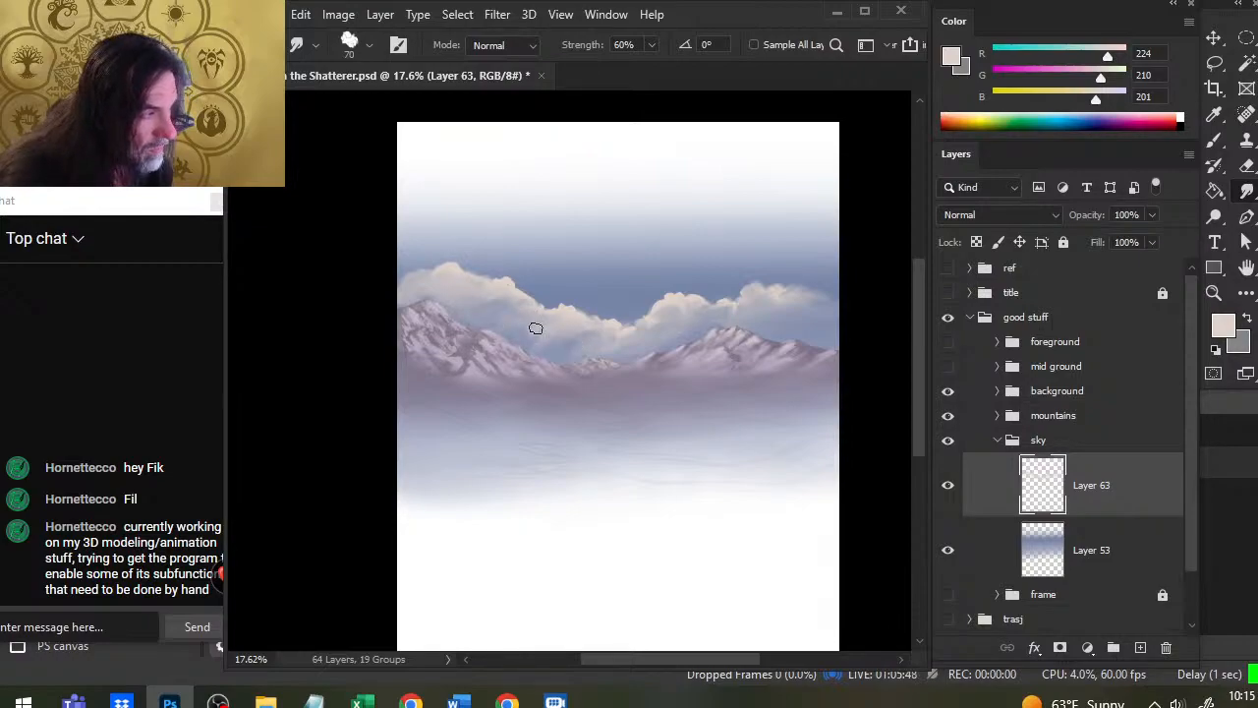
key(b)
key(r)
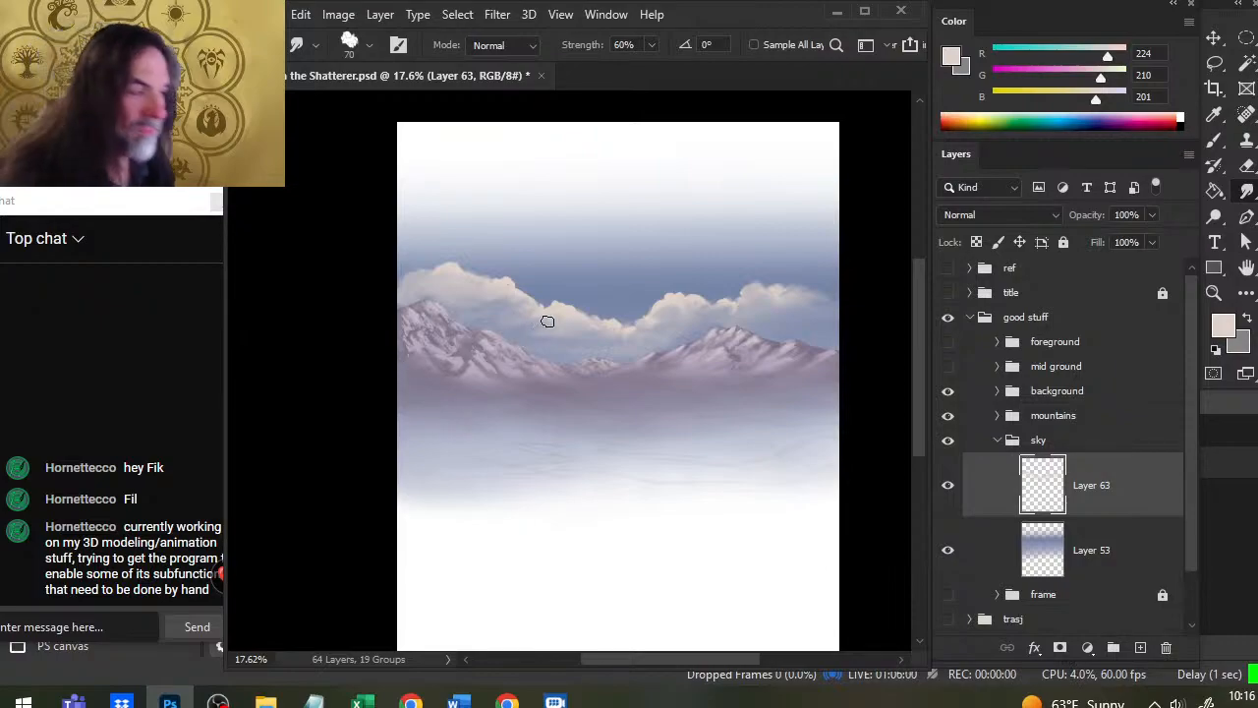
key(b)
key(r)
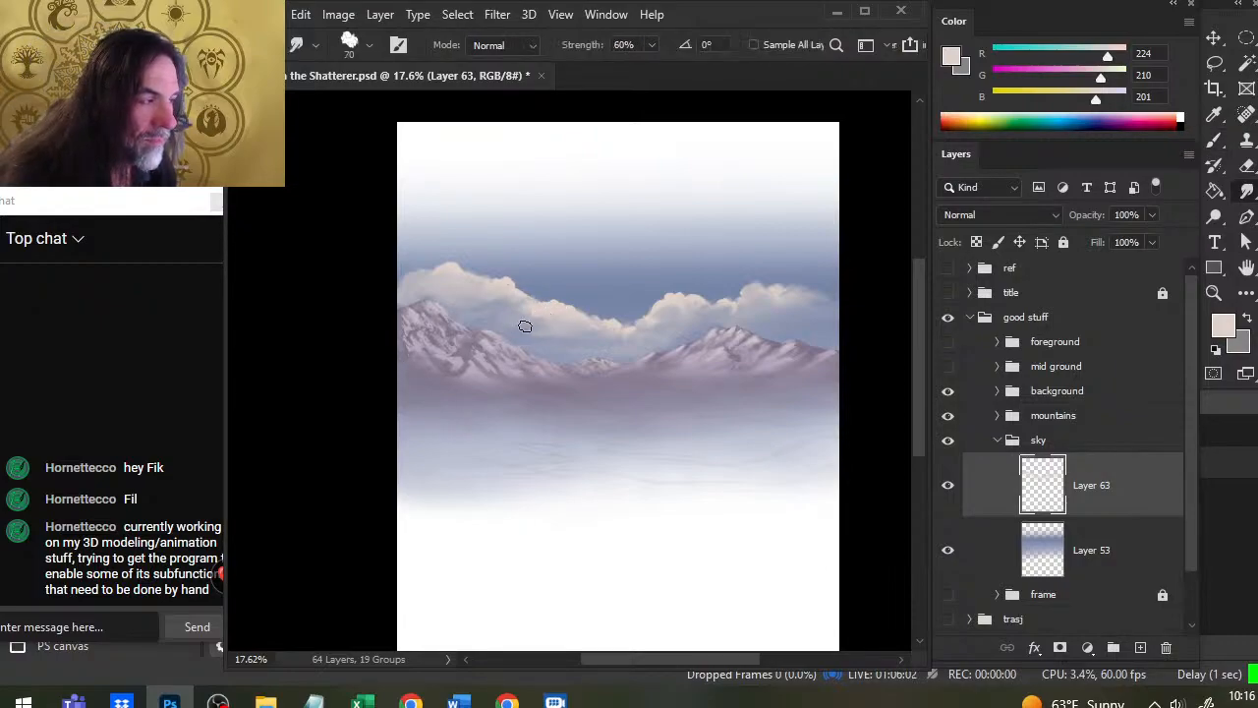
key(b)
key(r)
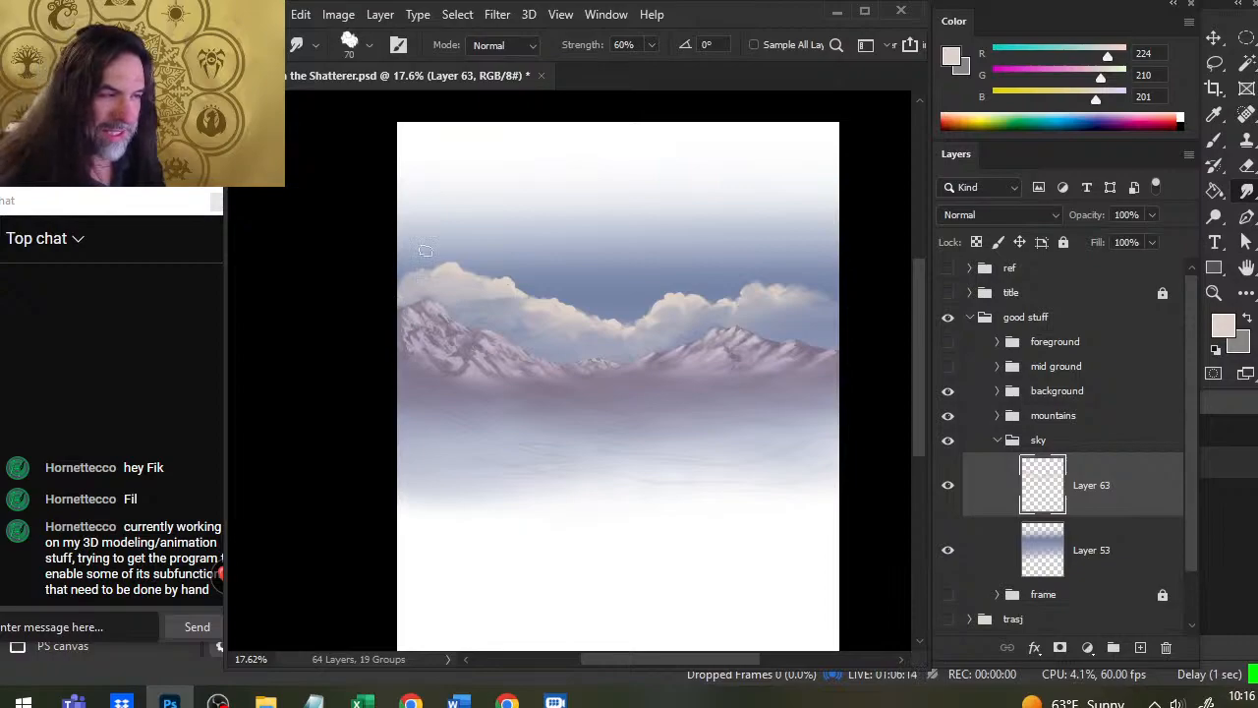
key(b)
mouse_move(394, 264)
mouse_down()
mouse_move(458, 230)
mouse_move(500, 260)
mouse_move(543, 238)
mouse_move(572, 287)
mouse_move(616, 306)
mouse_move(670, 284)
mouse_up()
key(ctrl+z)
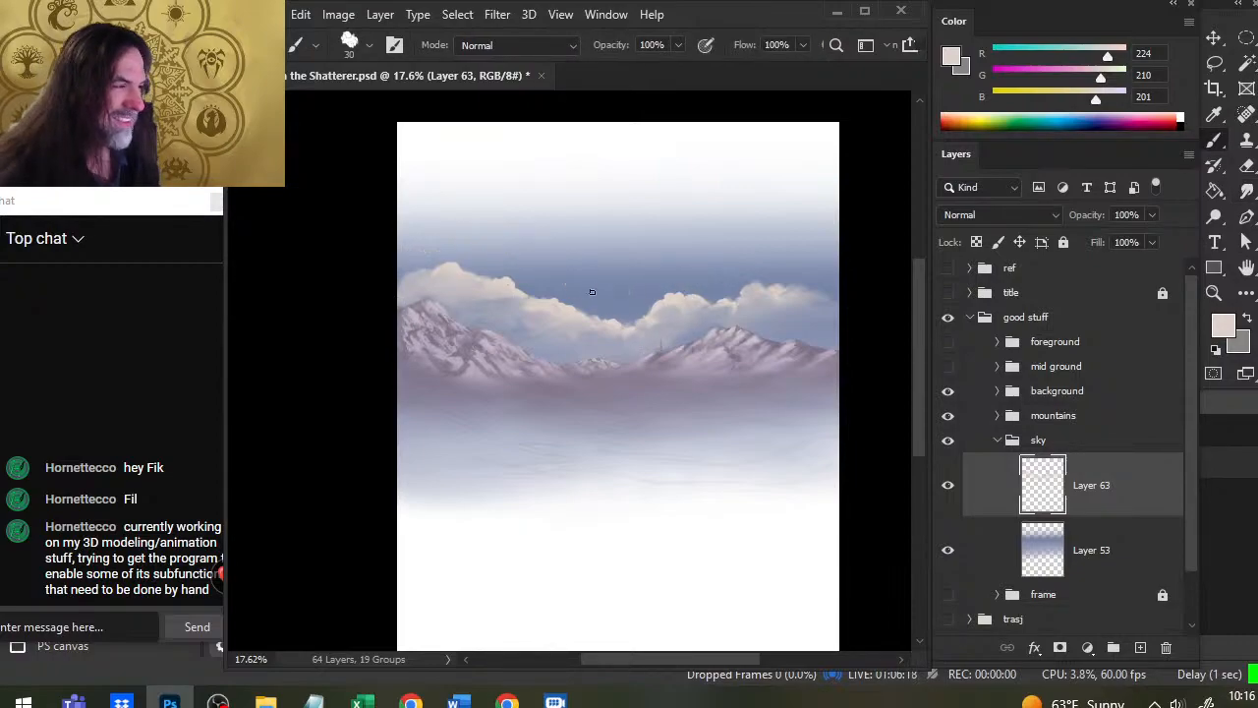
drag(395, 264, 492, 266)
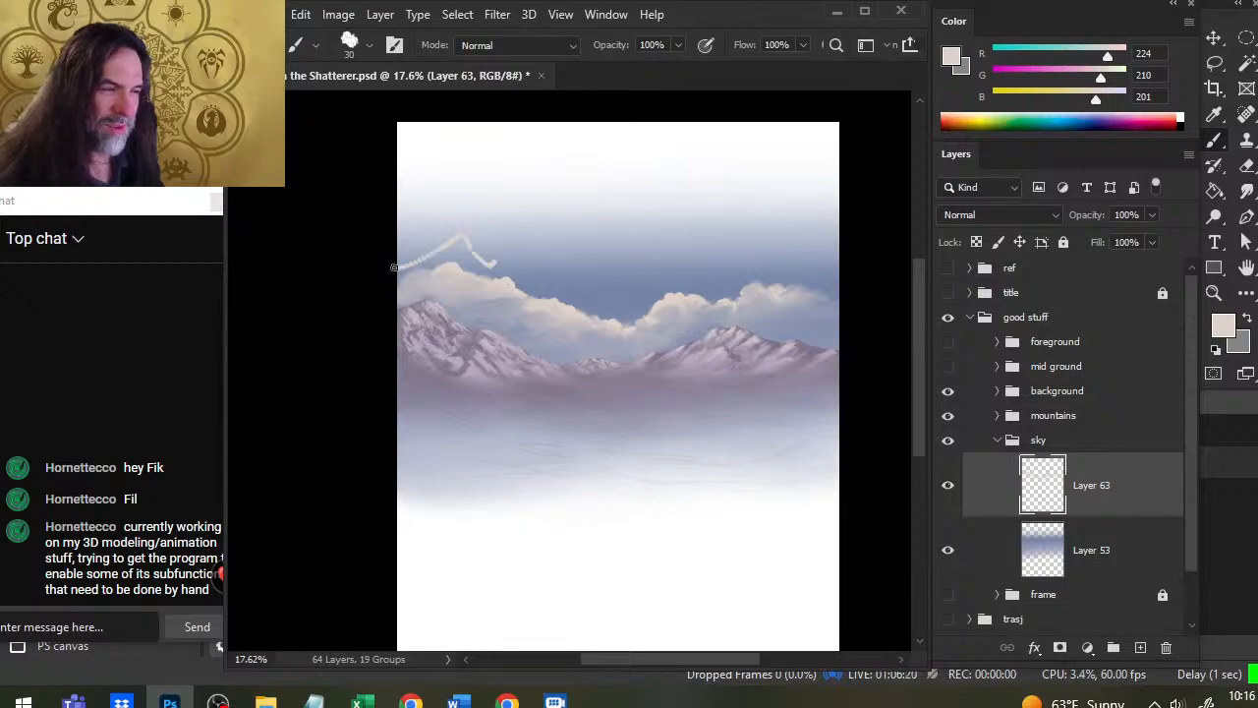
mouse_move(643, 302)
mouse_down()
mouse_move(713, 278)
mouse_move(839, 293)
mouse_up()
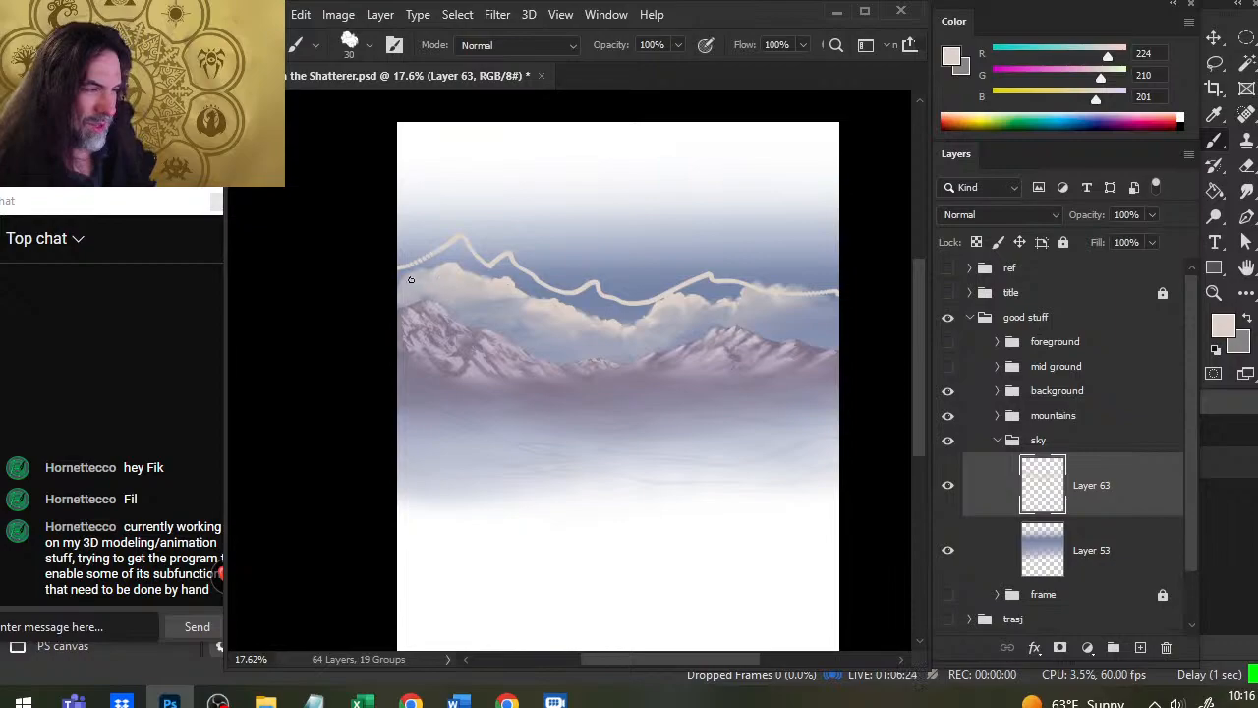
key(ctrl+z)
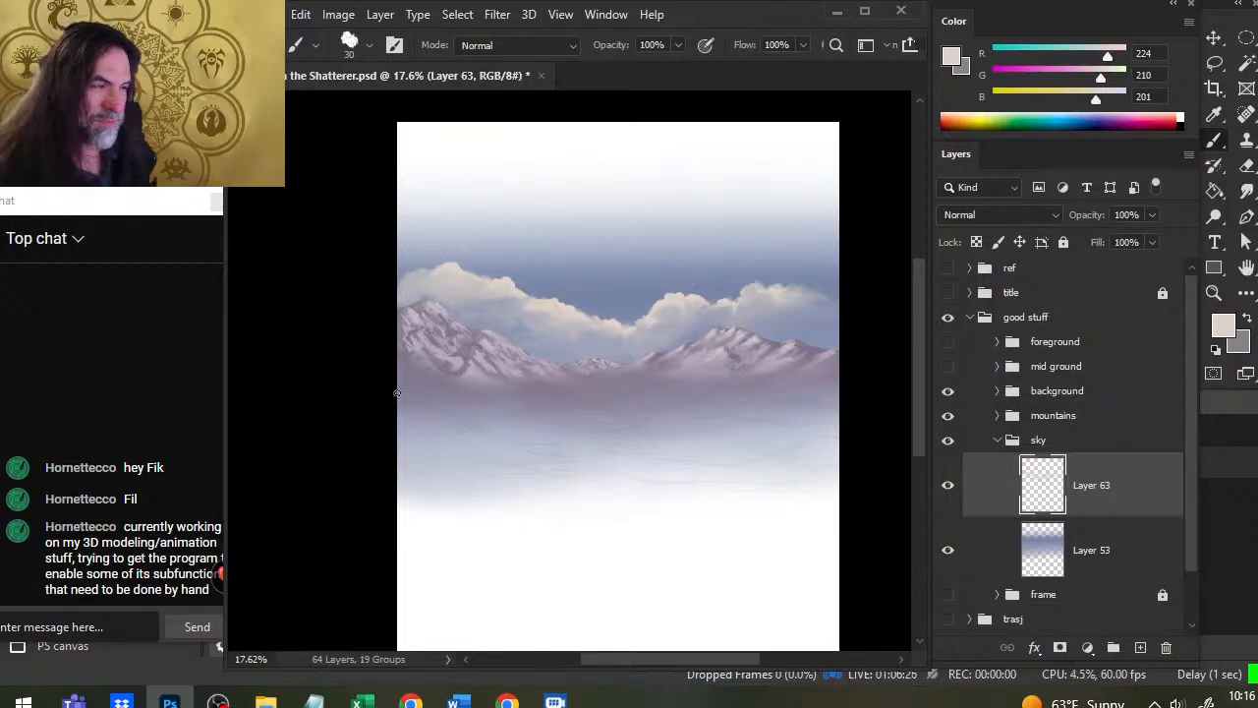
Step: Move the cloud layer slightly upward and smudge the right end of the cloud bank toward the canvas edge
key(r)
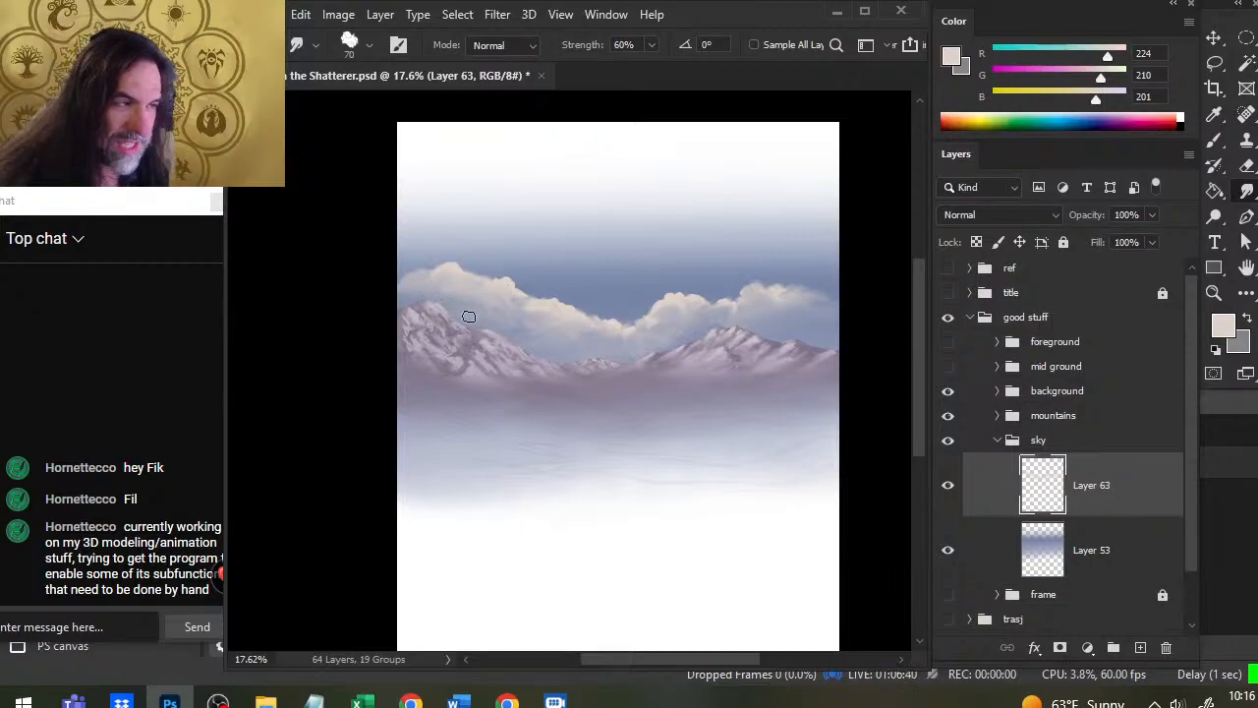
key(v)
drag(605, 383, 606, 375)
key(r)
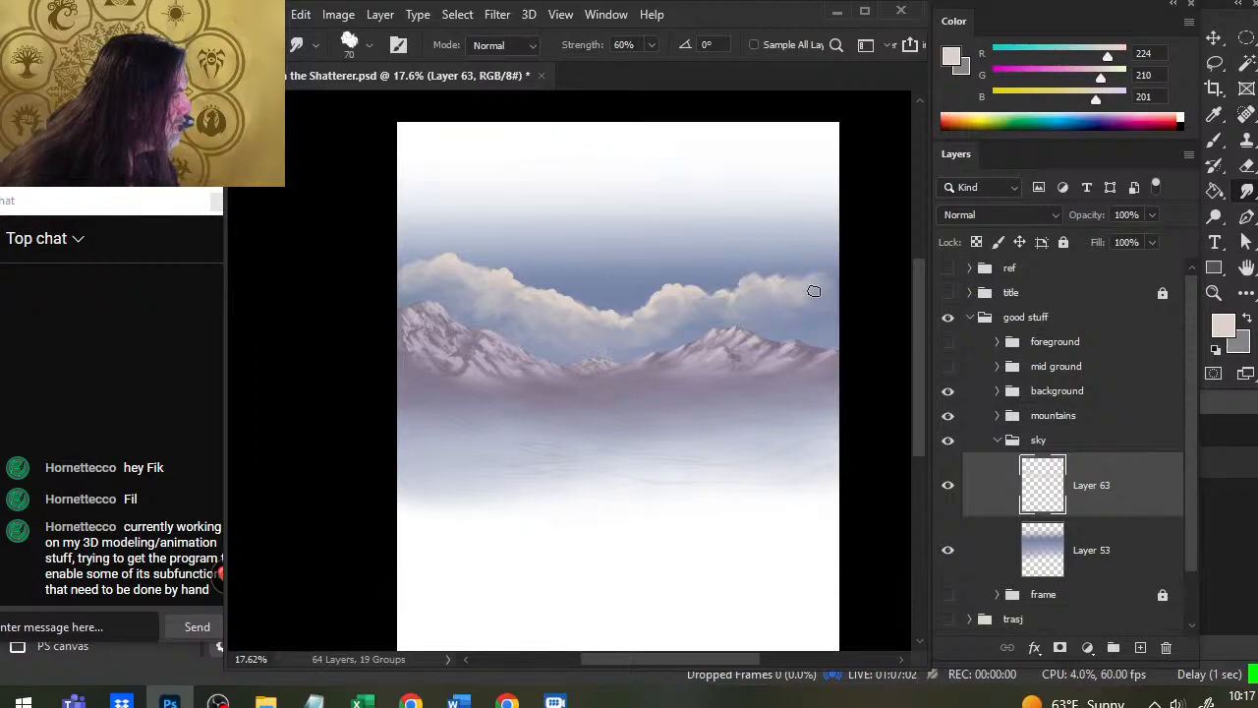
mouse_move(777, 287)
mouse_down()
mouse_move(817, 278)
mouse_move(811, 287)
mouse_up()
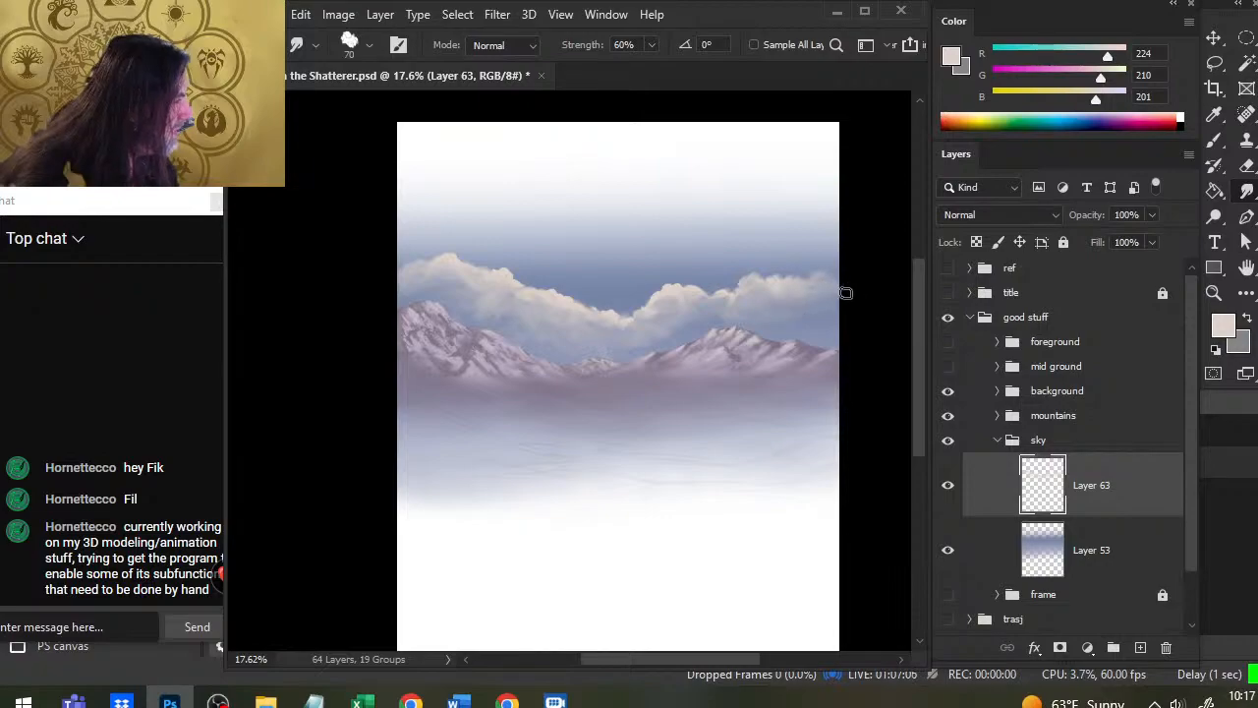
Step: Lasso the cloud section over the left mountain, reposition it, and clear the selection
key(b)
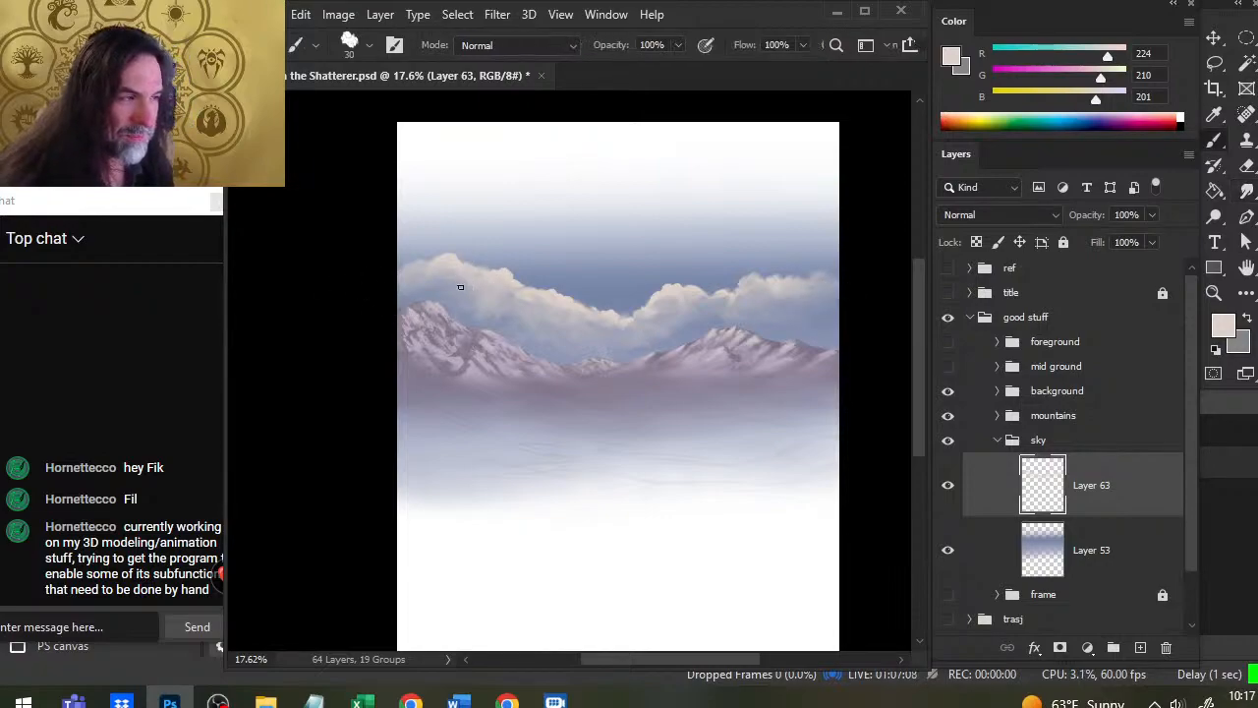
key(l)
mouse_move(455, 223)
mouse_down()
mouse_move(397, 285)
mouse_move(431, 346)
mouse_move(471, 341)
mouse_up()
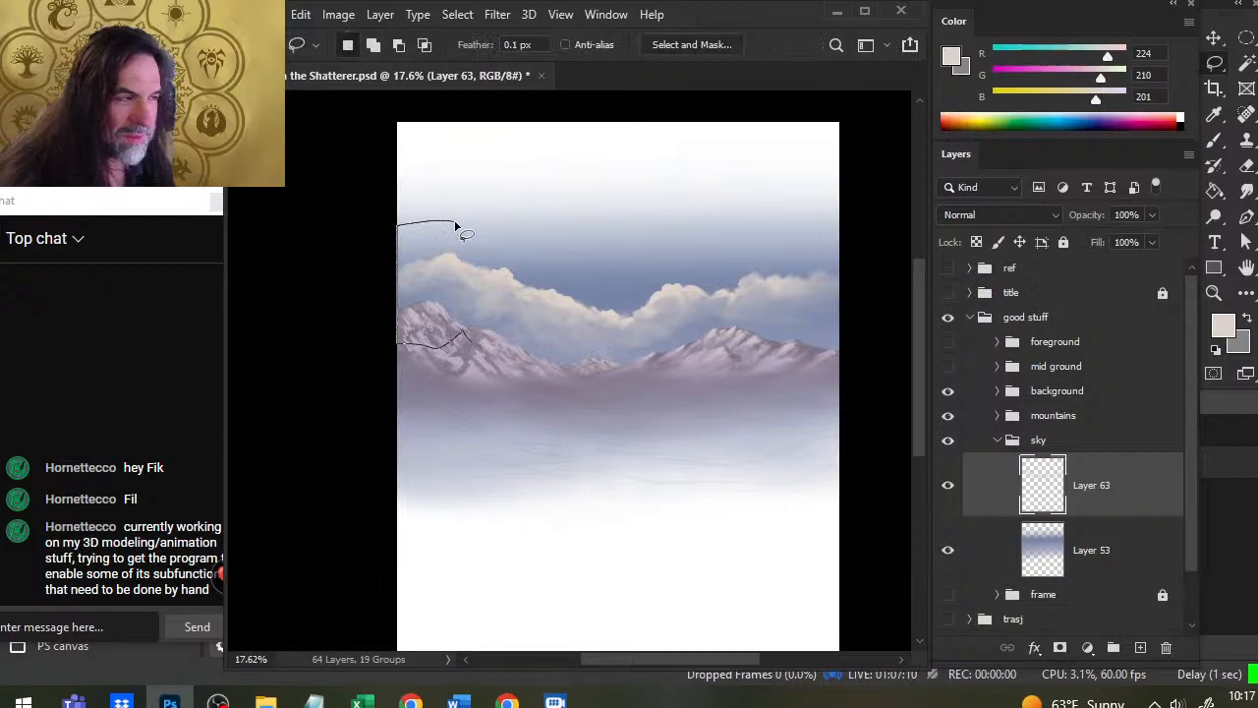
drag(455, 226, 454, 224)
mouse_move(441, 298)
mouse_down()
mouse_move(448, 308)
mouse_move(504, 299)
mouse_move(483, 306)
mouse_move(506, 278)
mouse_move(480, 276)
mouse_move(511, 331)
mouse_move(531, 324)
mouse_up()
key(ctrl+d)
Step: Reshape the top of the left cloud with 30 px brush touches and blend it with 70 px smudging at 60% strength
key(r)
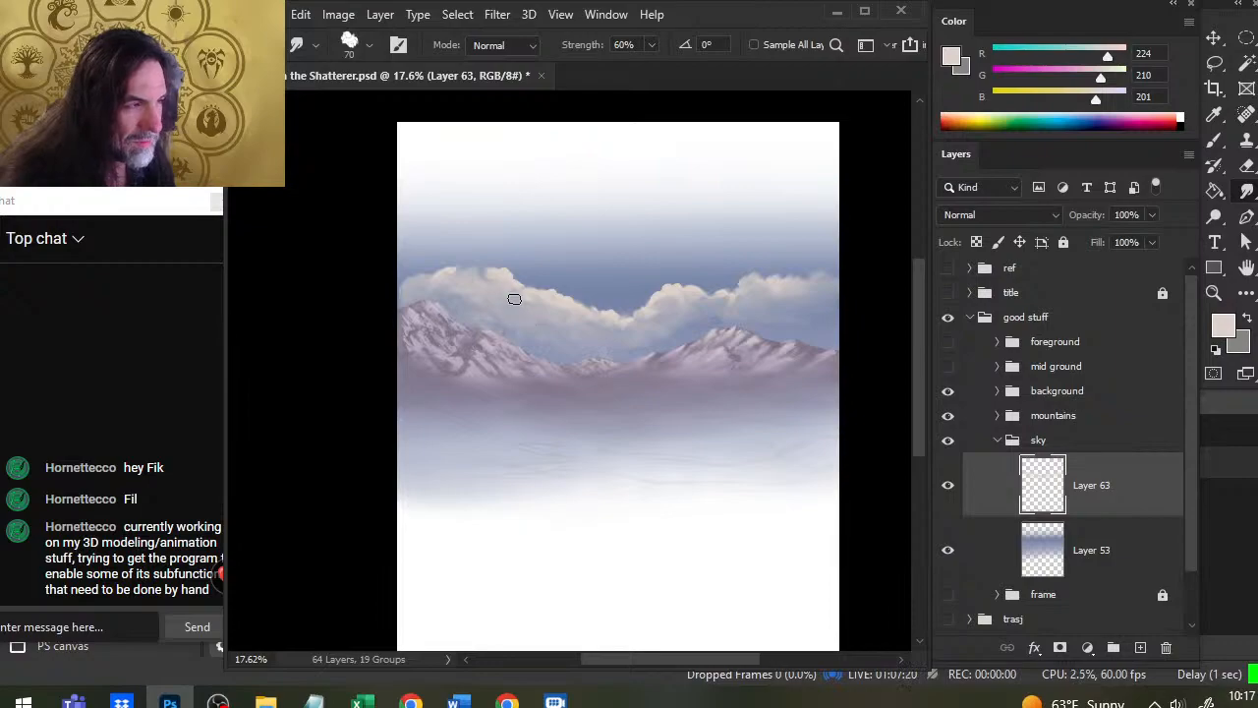
key(b)
key(r)
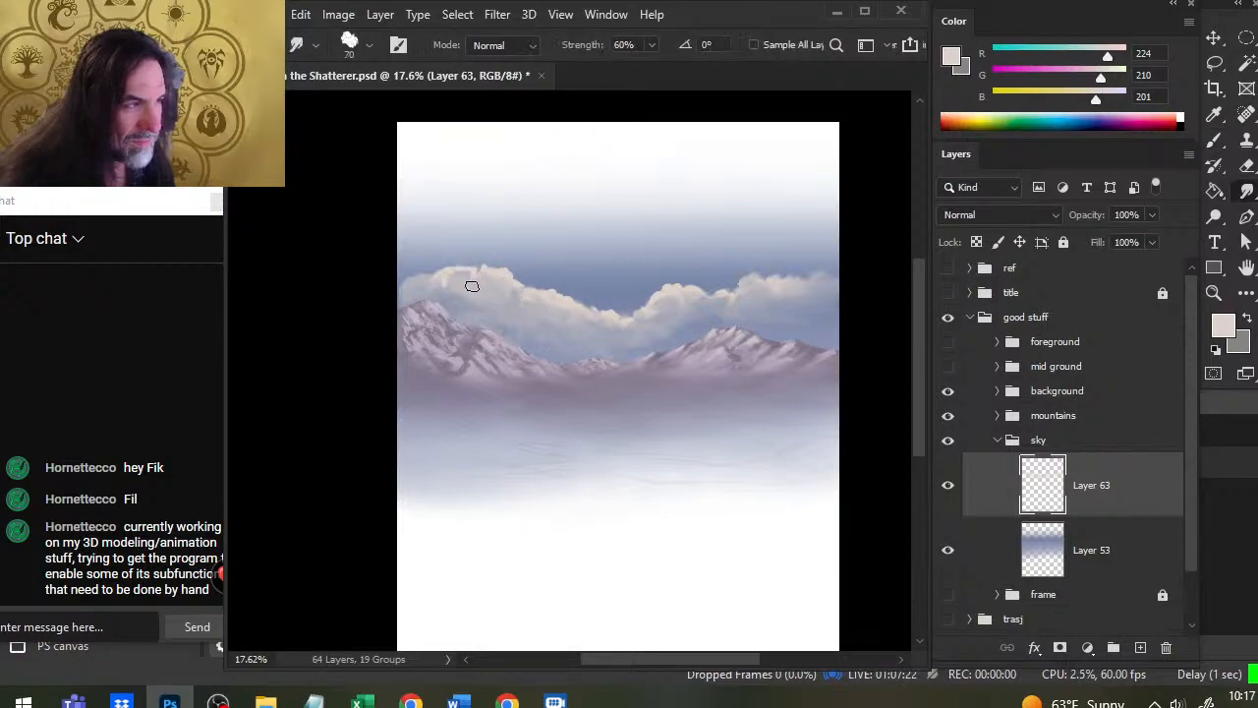
key(b)
key(r)
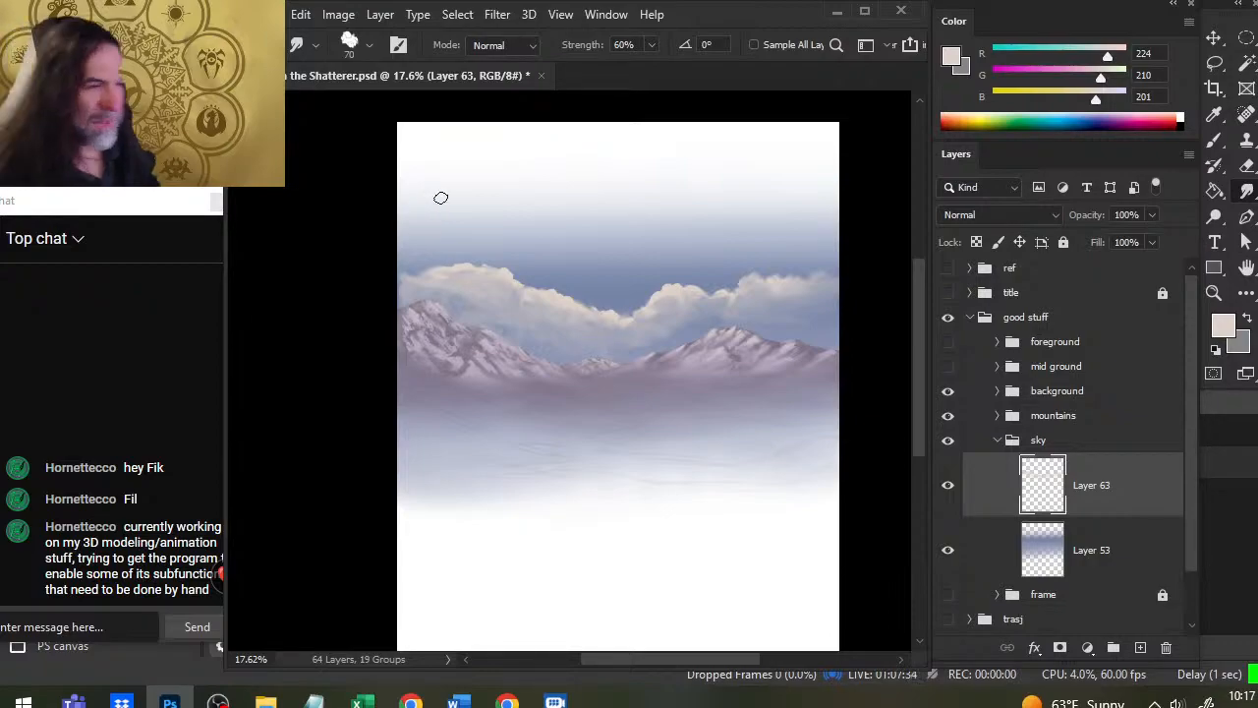
Step: Cut the left cloud out of Layer 63, paste it in place on a new layer, hide that layer and reselect Layer 63
key(l)
key(e)
key(l)
mouse_move(457, 228)
mouse_down()
mouse_move(517, 426)
mouse_move(591, 359)
mouse_up()
drag(614, 259, 478, 222)
key(ctrl+x)
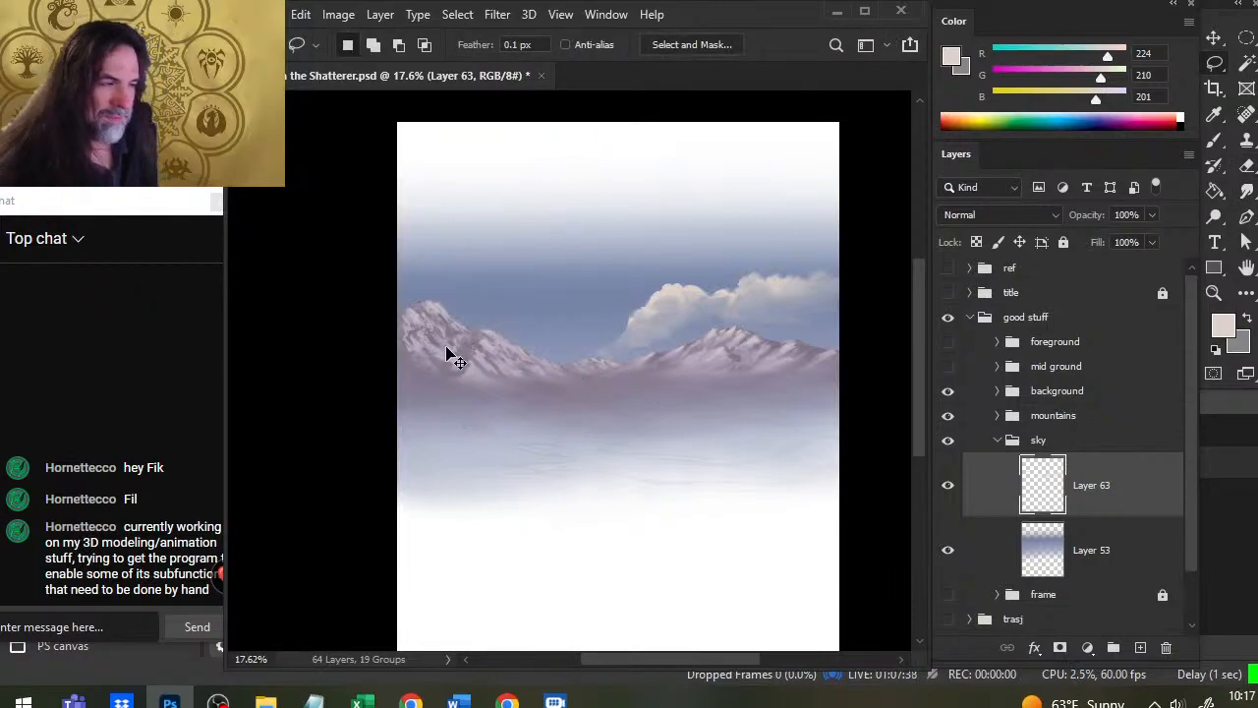
key(ctrl+shift+v)
click(948, 484)
click(991, 550)
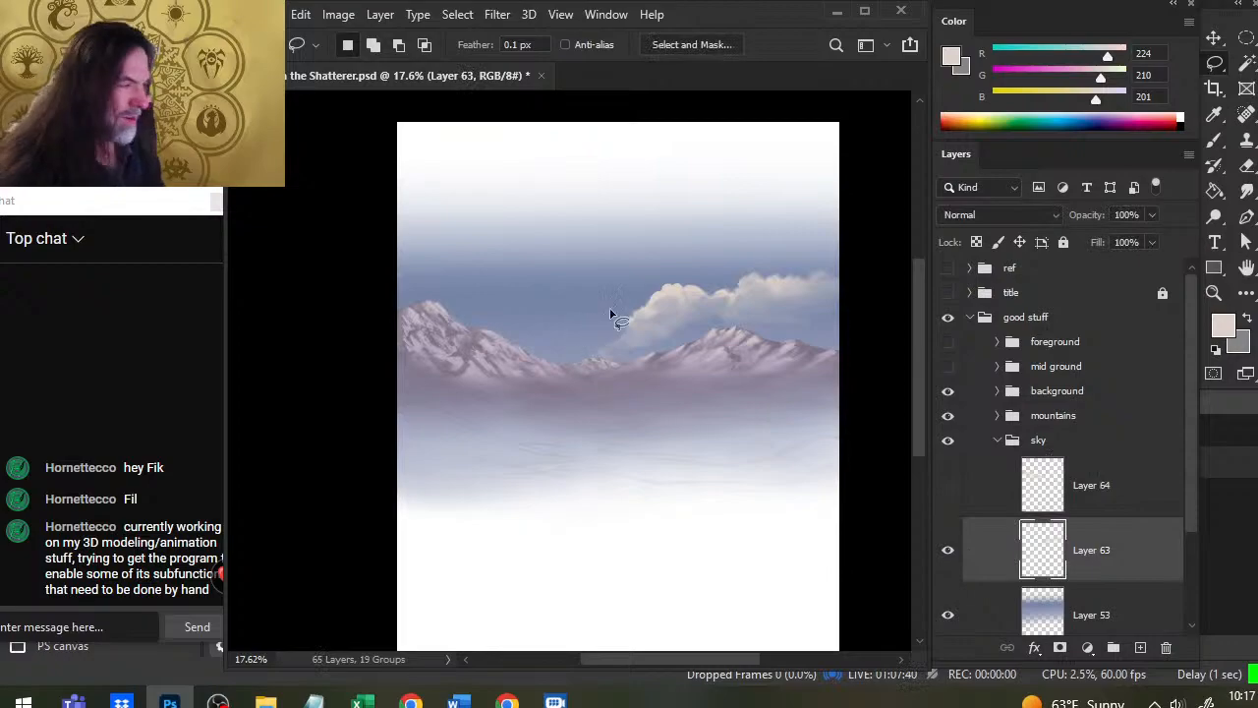
Step: Extend the inner end of the right cloud down toward the valley with 30 px paint and 70 px smudging
key(r)
mouse_move(606, 344)
mouse_down()
mouse_move(657, 320)
mouse_move(653, 307)
mouse_move(626, 324)
mouse_move(648, 309)
mouse_move(634, 319)
mouse_move(601, 331)
mouse_up()
key(b)
key(r)
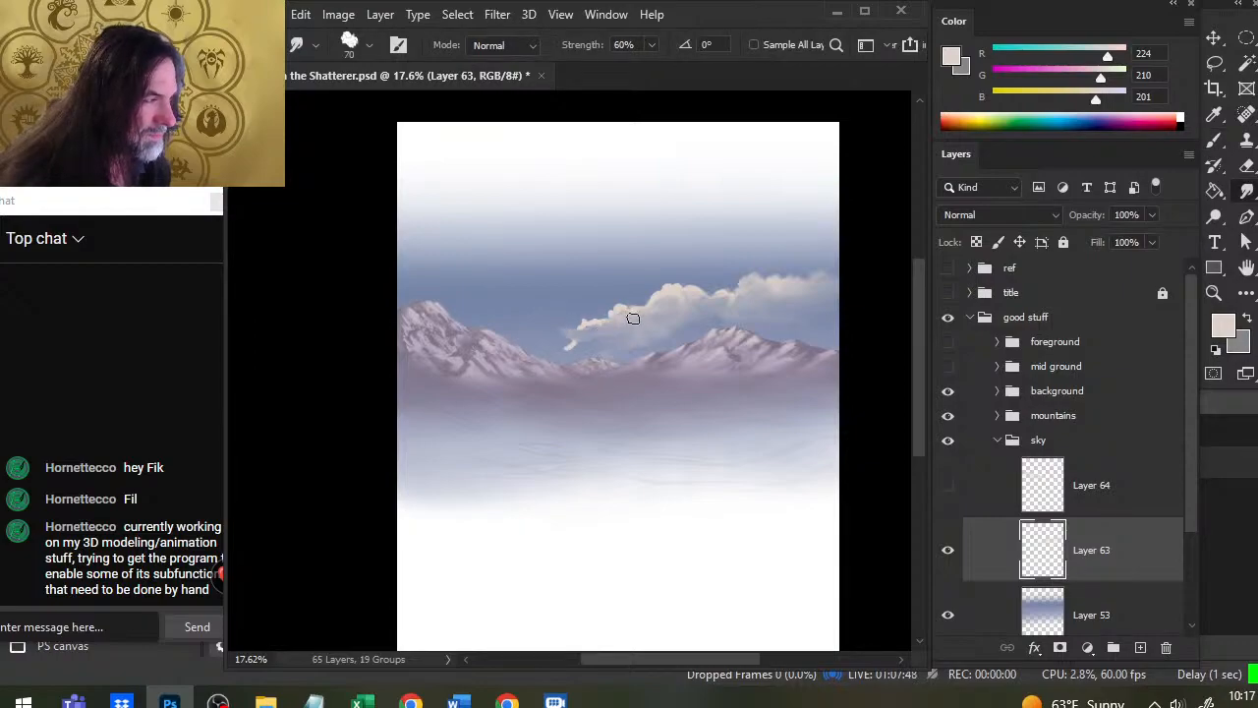
drag(596, 327, 576, 344)
Step: Draw the extended cloud end out into a soft tapering wisp toward the left mountain and add small billows along it
key(b)
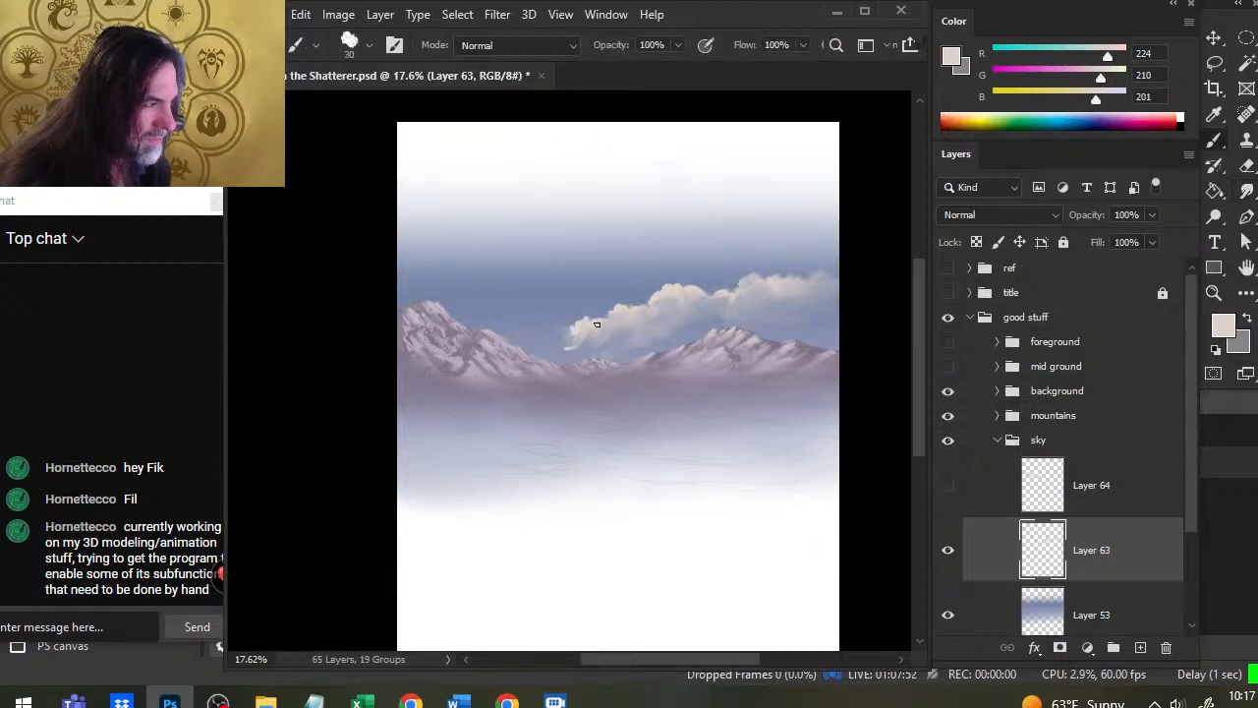
key(r)
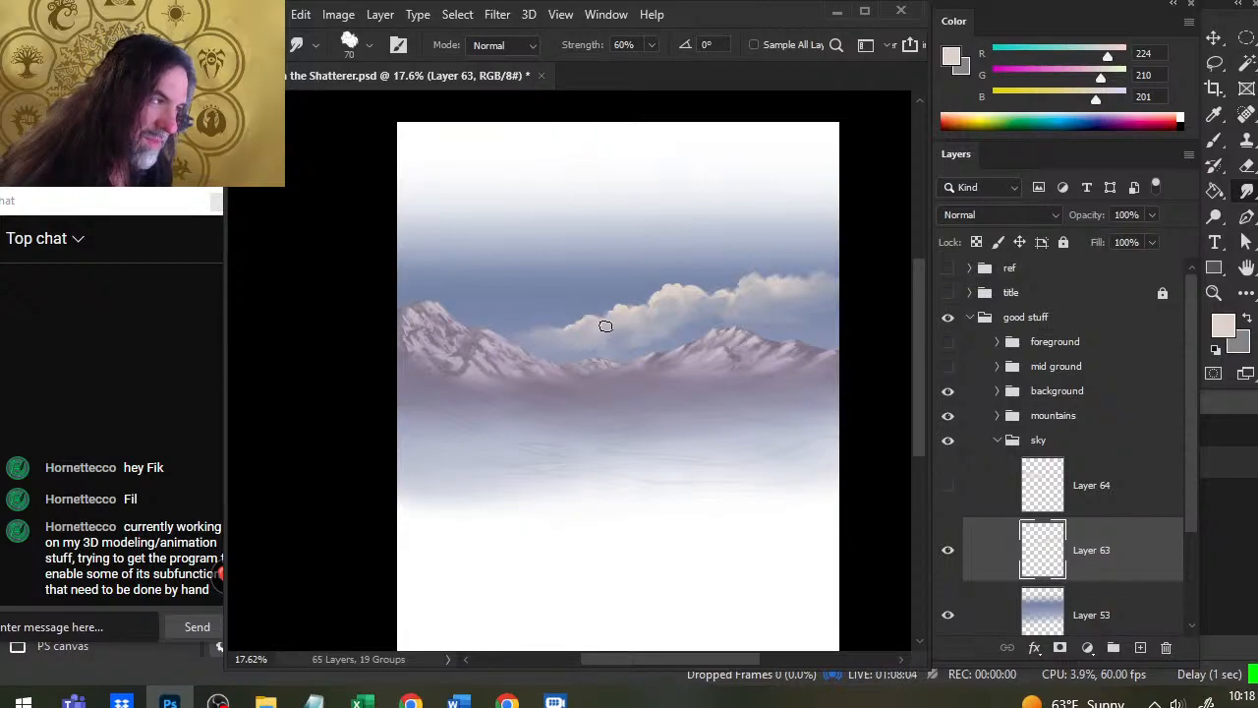
key(b)
drag(586, 320, 623, 339)
key(r)
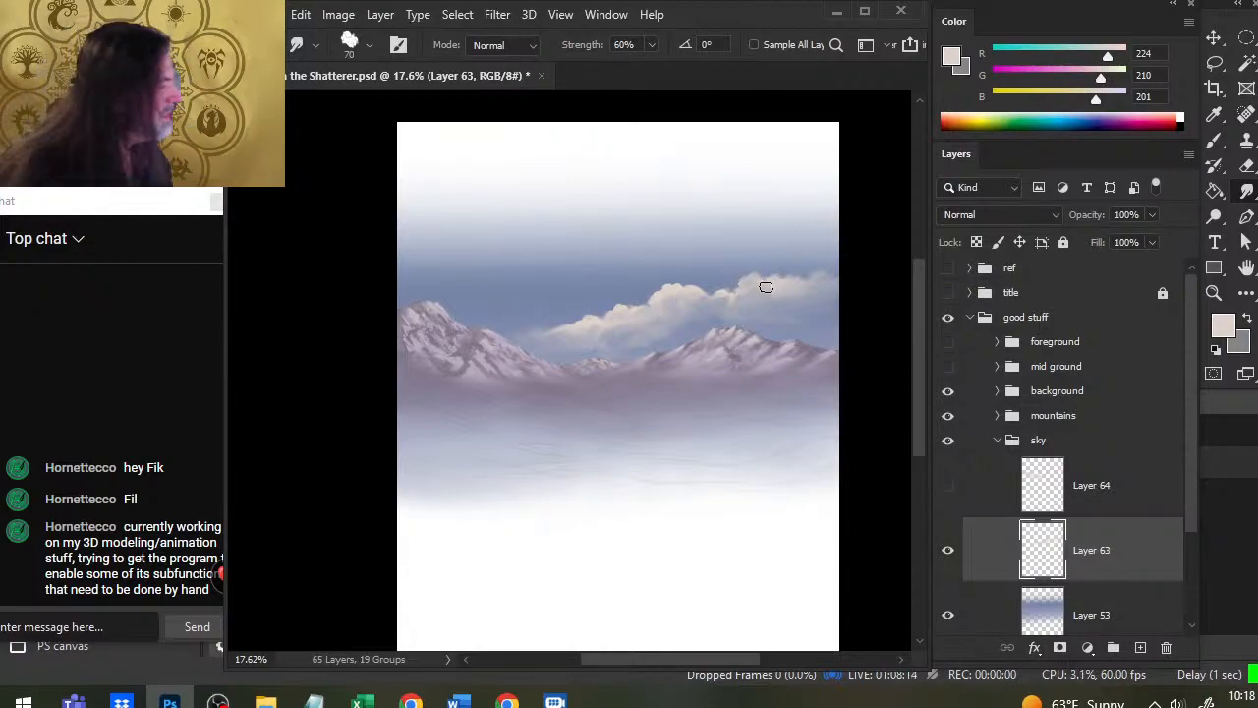
Step: Refine the upper edge of the far-right cloud with small 30 px brush touches and smudge it out to the canvas edge
key(b)
key(r)
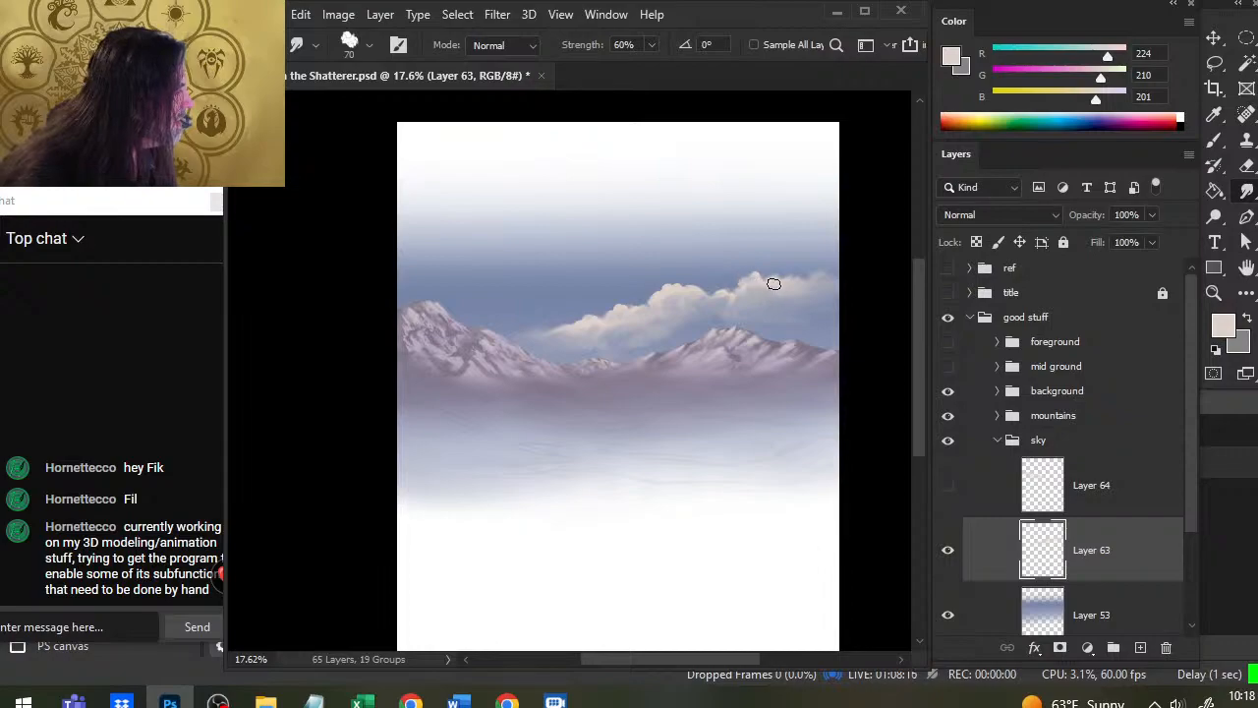
key(b)
key(r)
key(b)
key(r)
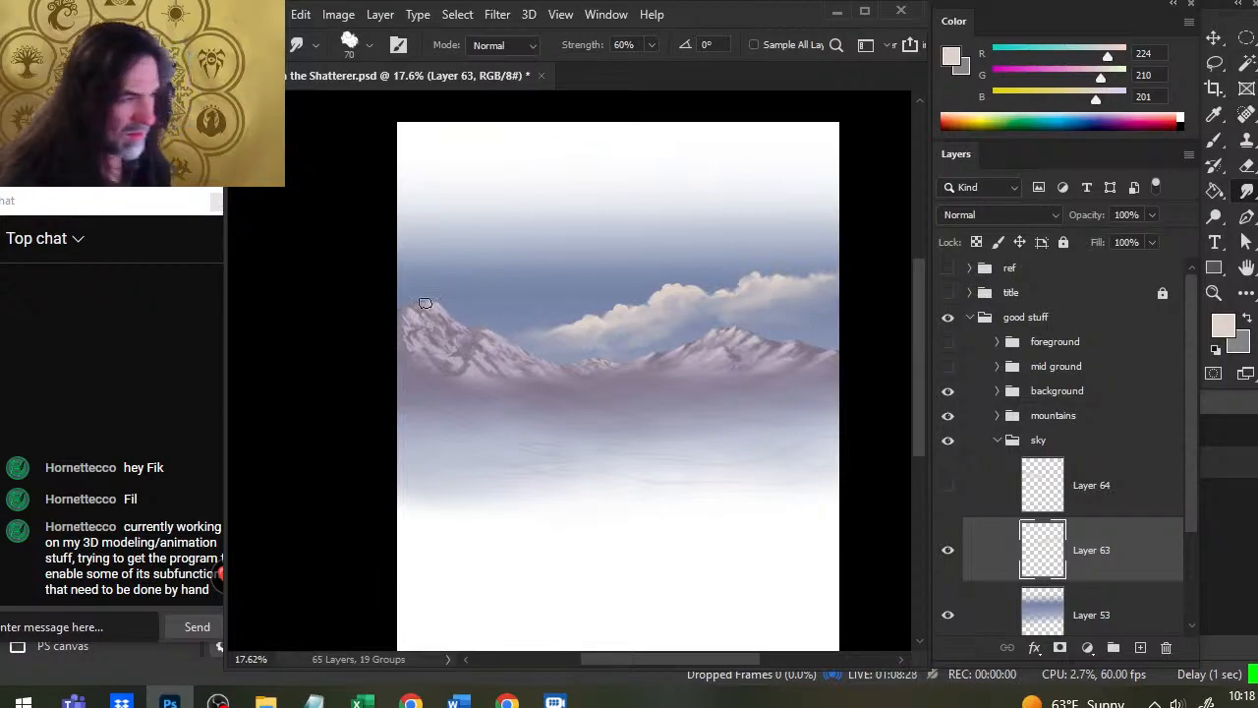
Step: Paint a new thin cloud above the left peak, sloping down toward the valley, and smudge its edges
key(b)
mouse_move(429, 266)
mouse_down()
mouse_move(512, 295)
mouse_move(427, 273)
mouse_move(470, 283)
mouse_move(463, 269)
mouse_move(490, 288)
mouse_move(456, 276)
mouse_move(494, 297)
mouse_up()
key(r)
key(v)
key(ctrl+z)
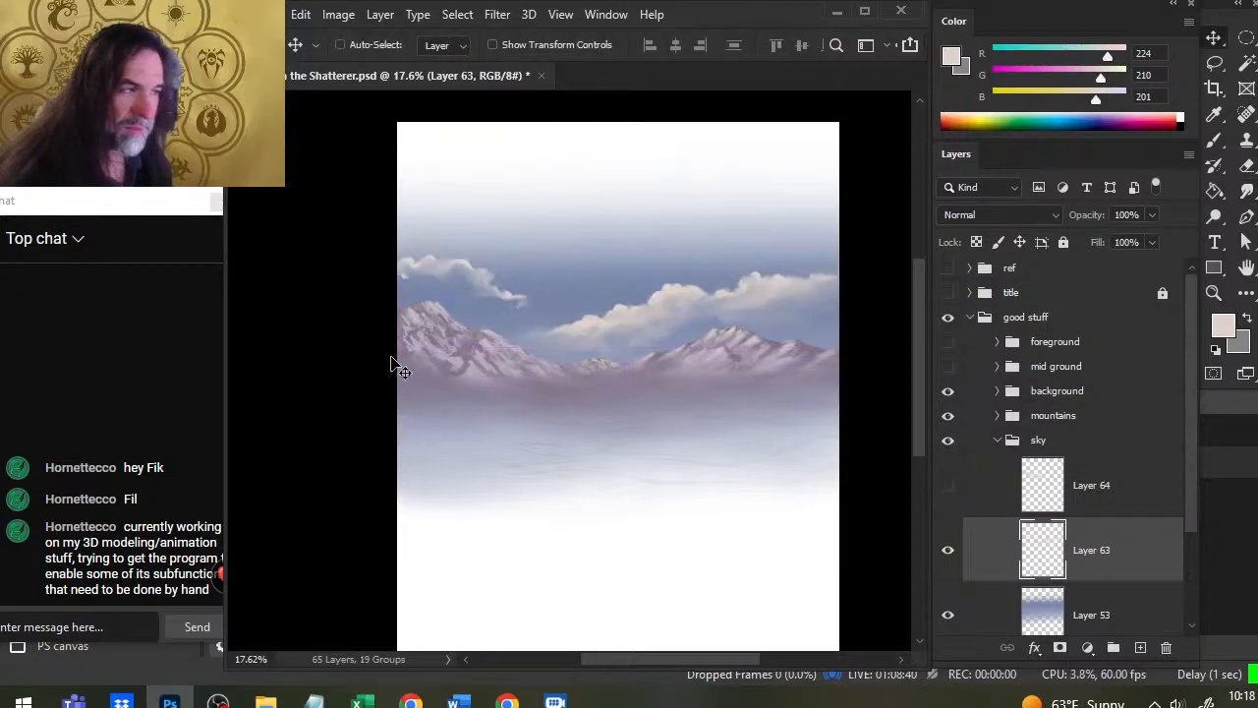
Step: Lasso the left cloud, cut and paste it onto its own layer, and move it slightly toward the valley
key(l)
mouse_move(466, 208)
mouse_down()
mouse_move(397, 285)
mouse_move(439, 313)
mouse_up()
drag(464, 206, 513, 315)
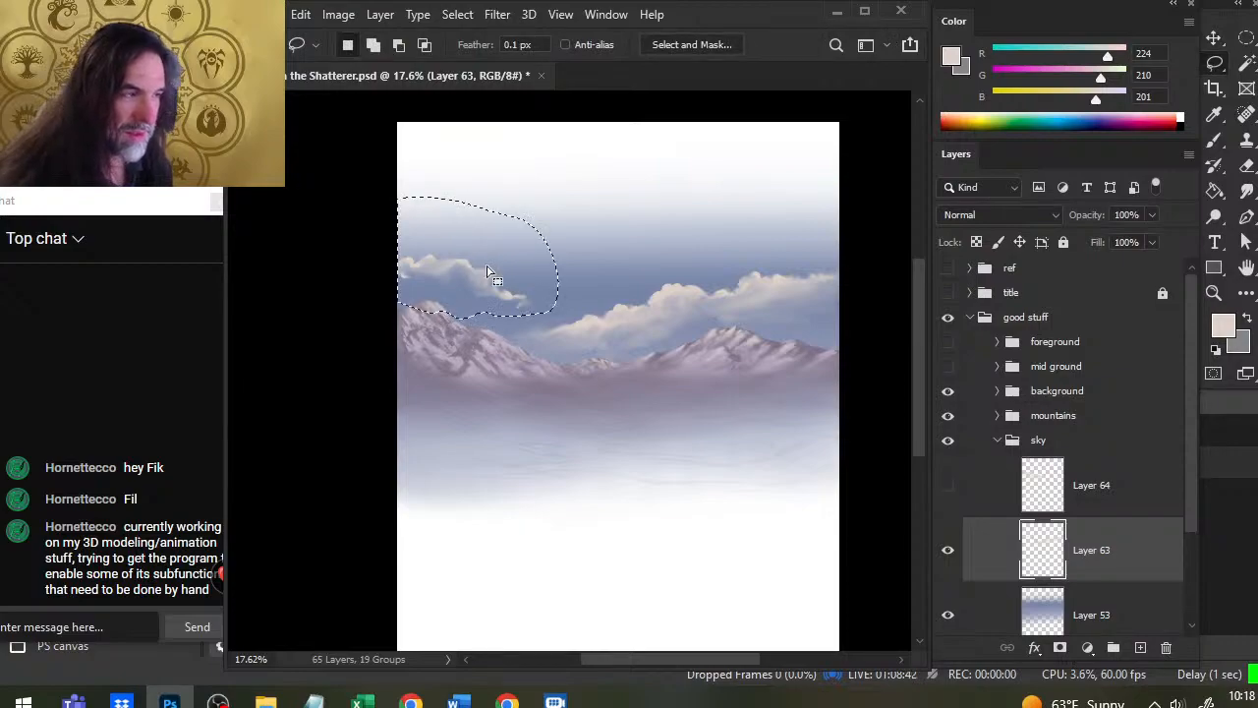
key(ctrl+x)
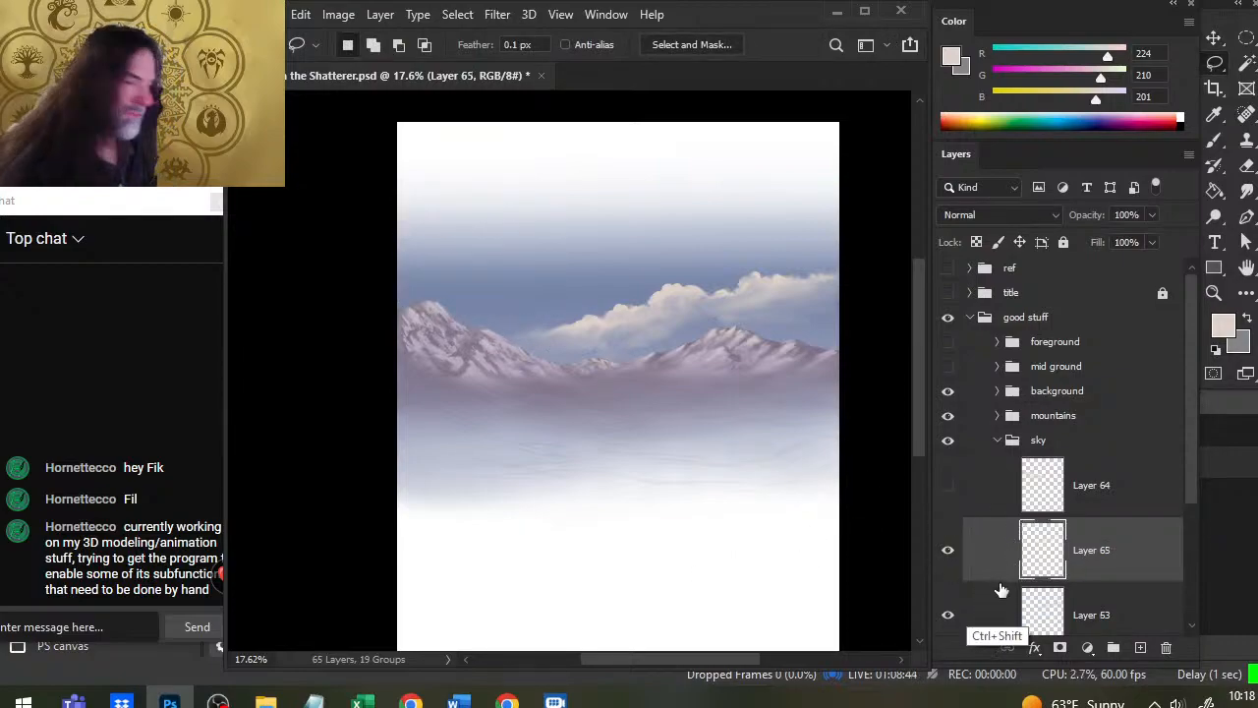
key(ctrl+v)
key(v)
drag(485, 317, 492, 320)
Step: Smudge the moved cloud out to the canvas edge at 70 px and fill out its body and sloping underside with paint
key(r)
drag(432, 273, 416, 270)
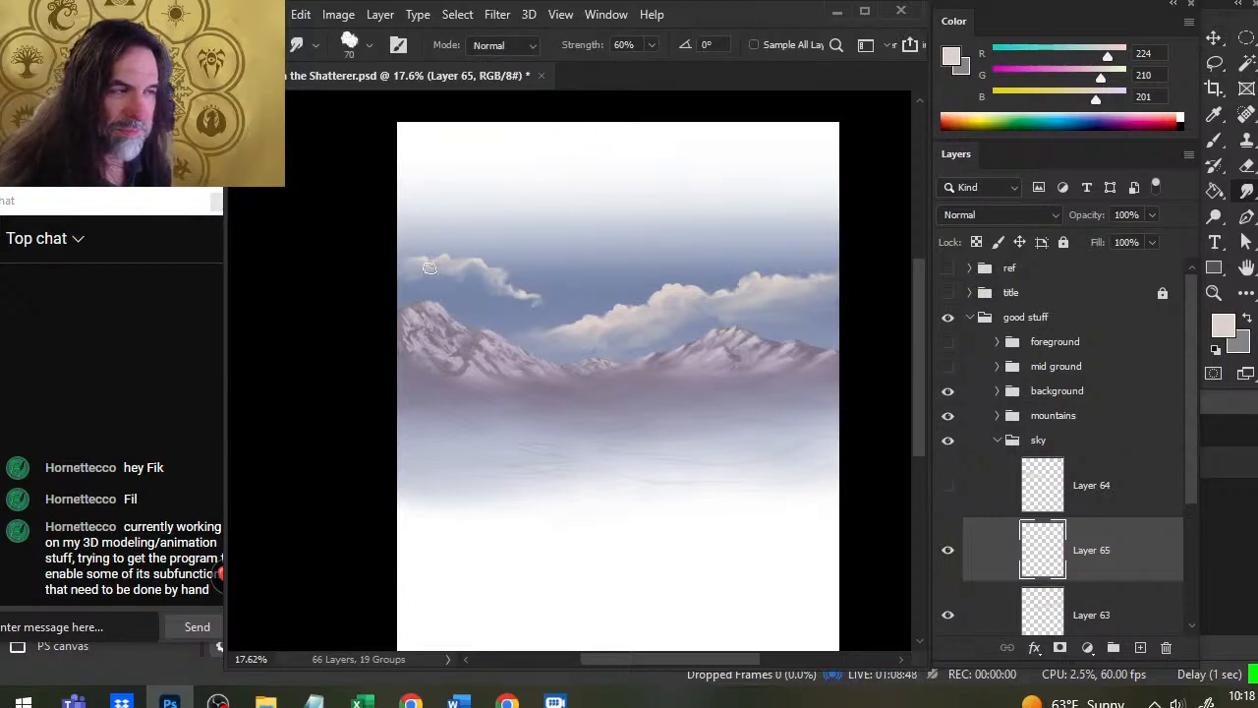
key(b)
mouse_move(442, 268)
mouse_down()
mouse_move(405, 270)
mouse_move(498, 278)
mouse_move(467, 271)
mouse_move(479, 265)
mouse_move(486, 292)
mouse_move(505, 279)
mouse_move(520, 306)
mouse_move(546, 305)
mouse_move(502, 287)
mouse_move(548, 309)
mouse_up()
key(r)
key(b)
key(r)
key(b)
key(r)
key(b)
key(r)
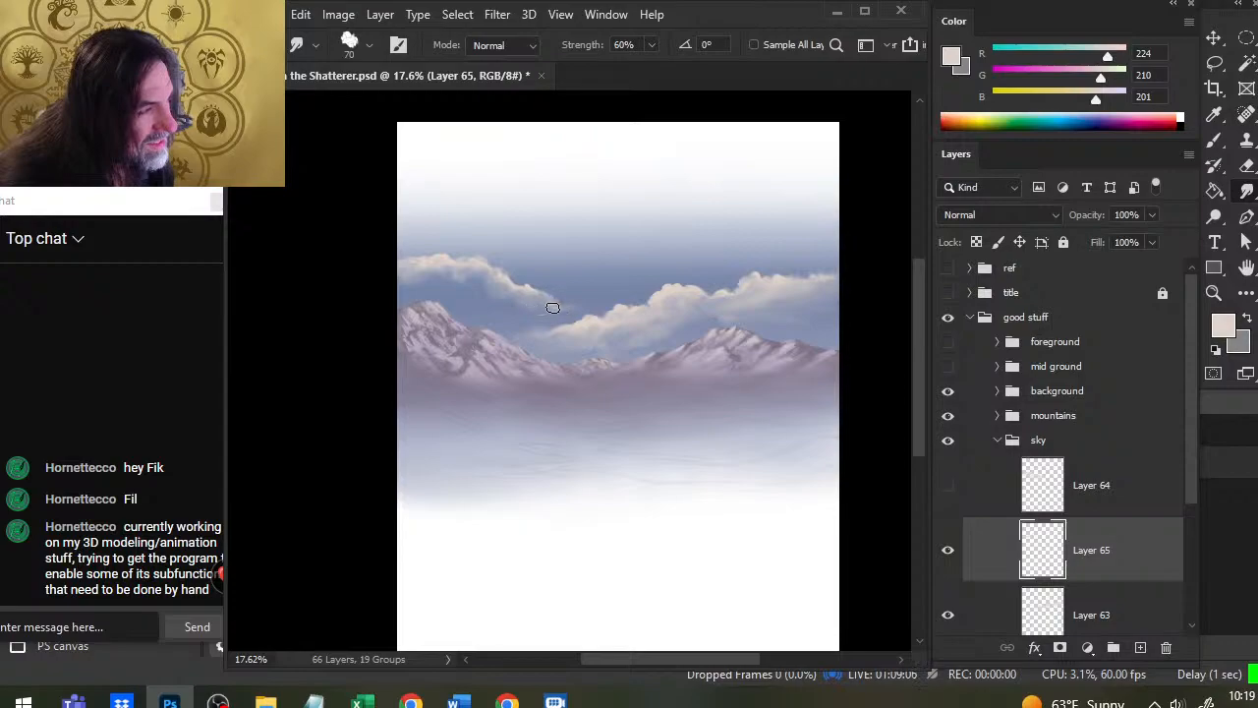
Step: Extend the left cloud's inner end toward the valley with paint and smudge it at 60 px into a tapering wisp
key(b)
drag(545, 293, 562, 310)
key(r)
key(bracketleft)
key(b)
drag(539, 294, 532, 287)
key(r)
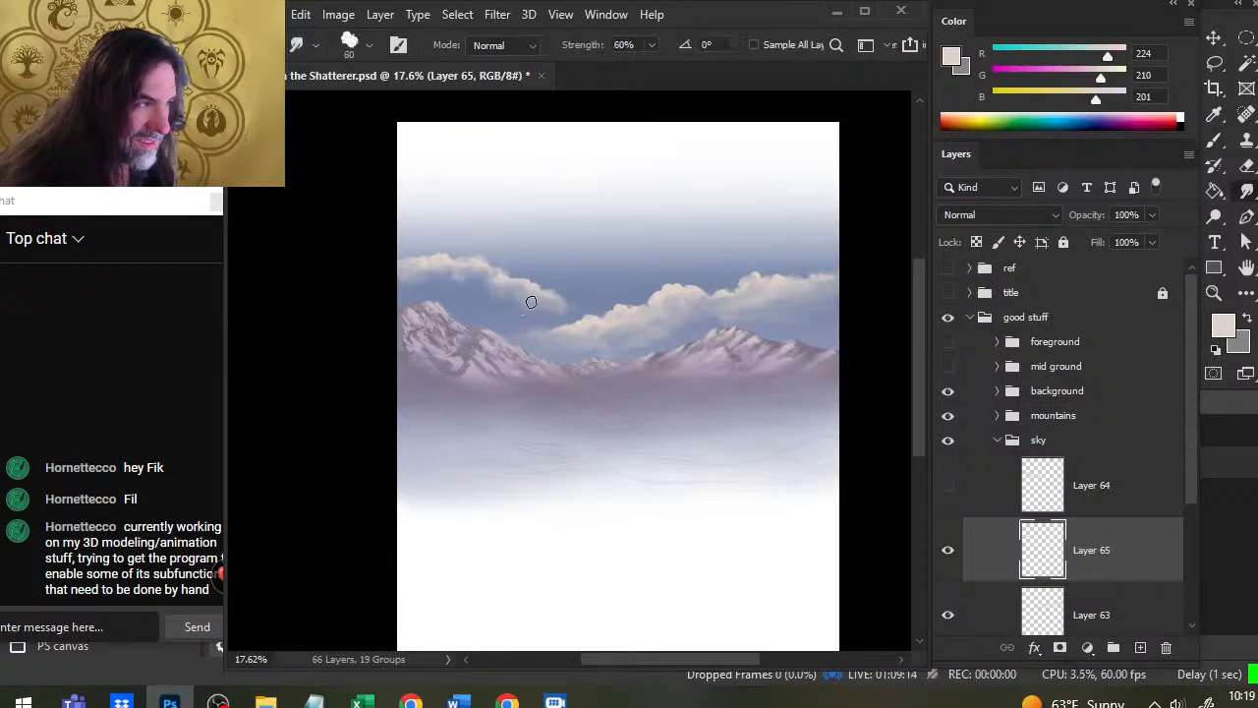
mouse_move(564, 309)
mouse_down()
mouse_move(524, 304)
mouse_move(576, 302)
mouse_up()
key(b)
key(r)
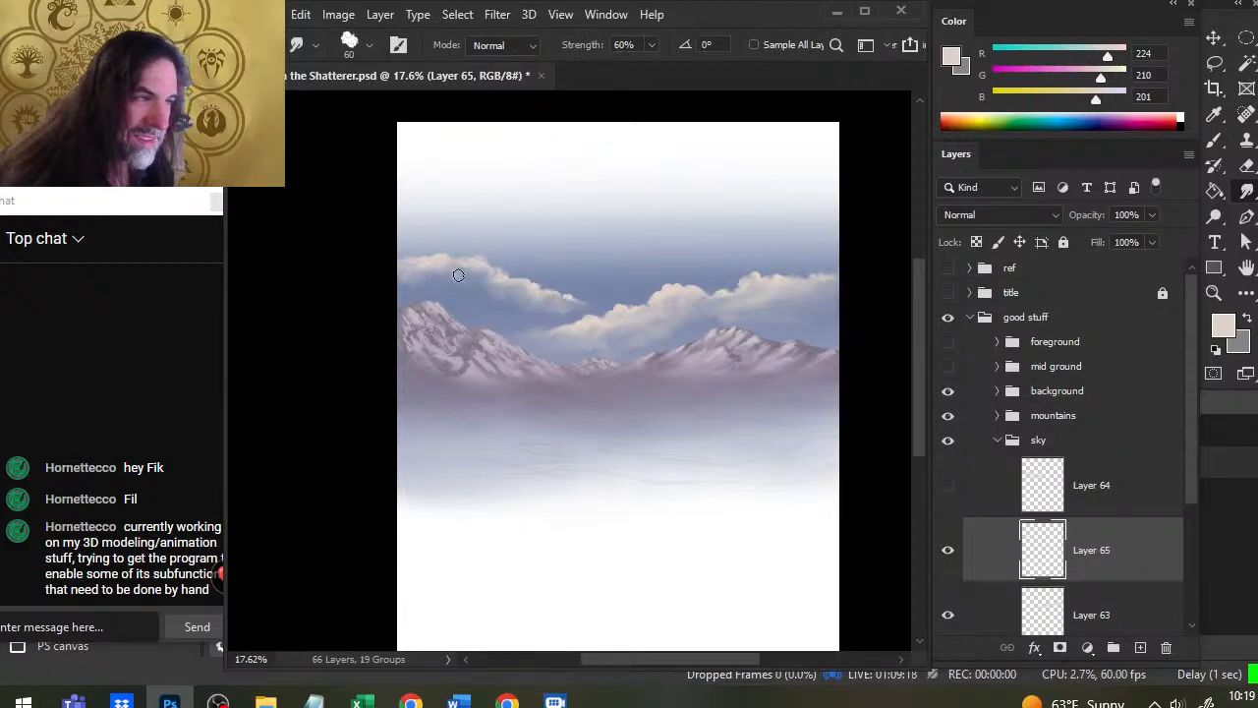
Step: Build up the left cloud's upper edge near the canvas edge with paint and soften it with 60 px smudging
key(b)
drag(413, 258, 431, 256)
key(r)
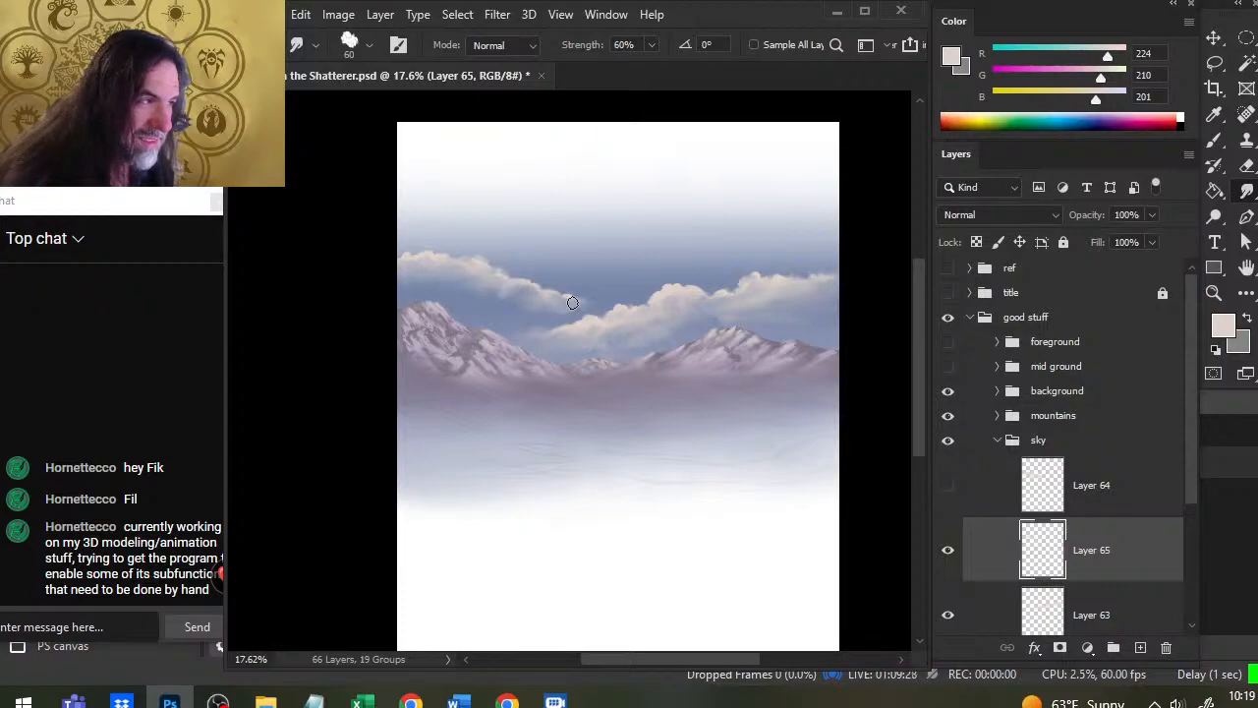
Step: Paint small puffs along the lower tail of the left cloud bank on Layer 65 and smudge them into soft edges
key(b)
key(r)
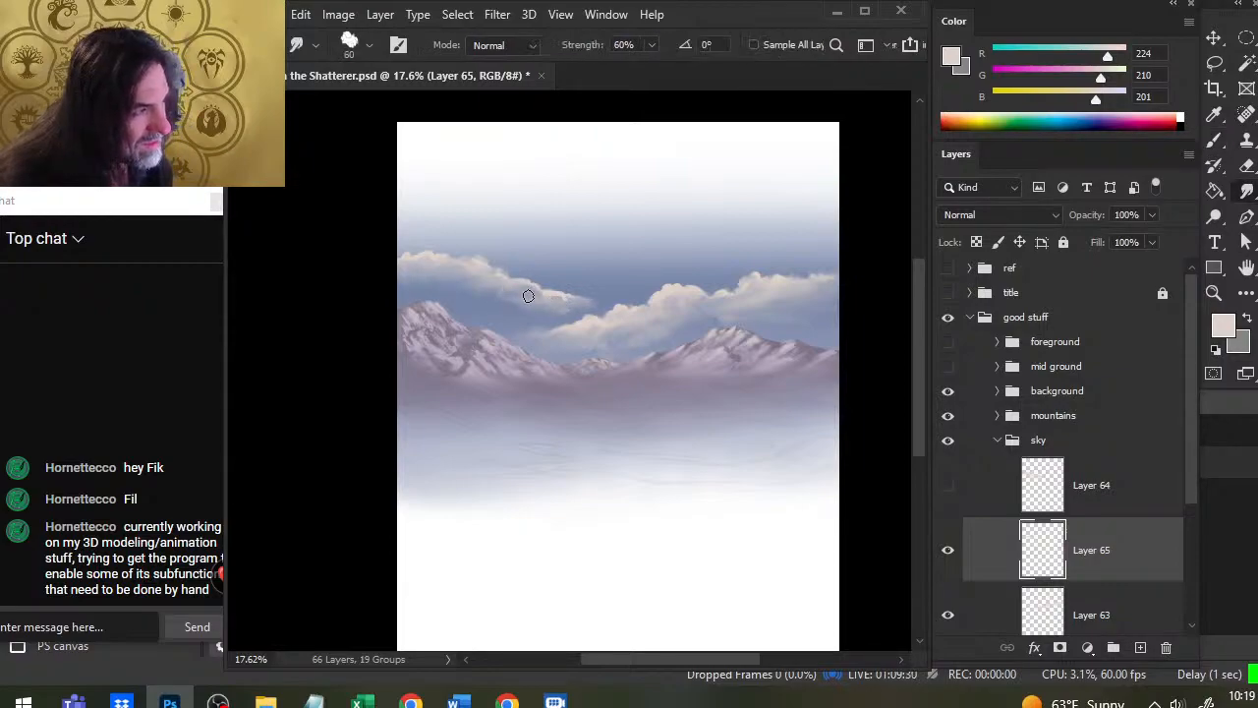
key(b)
key(r)
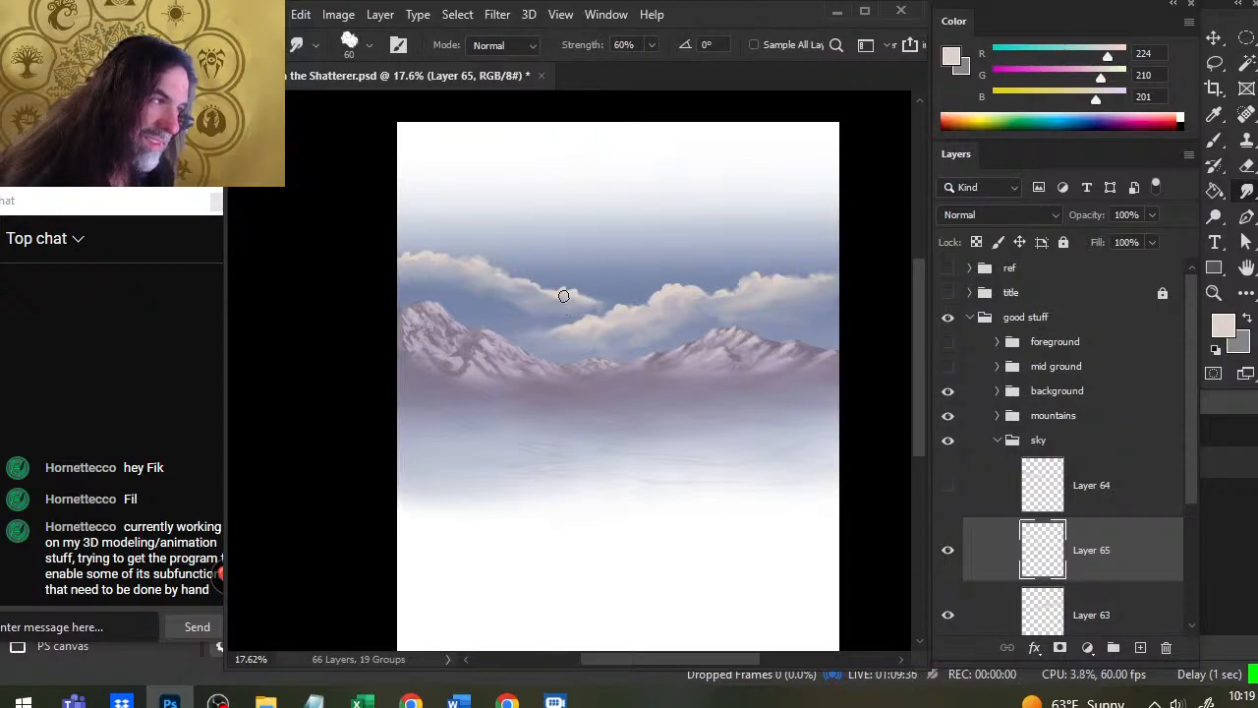
key(b)
key(r)
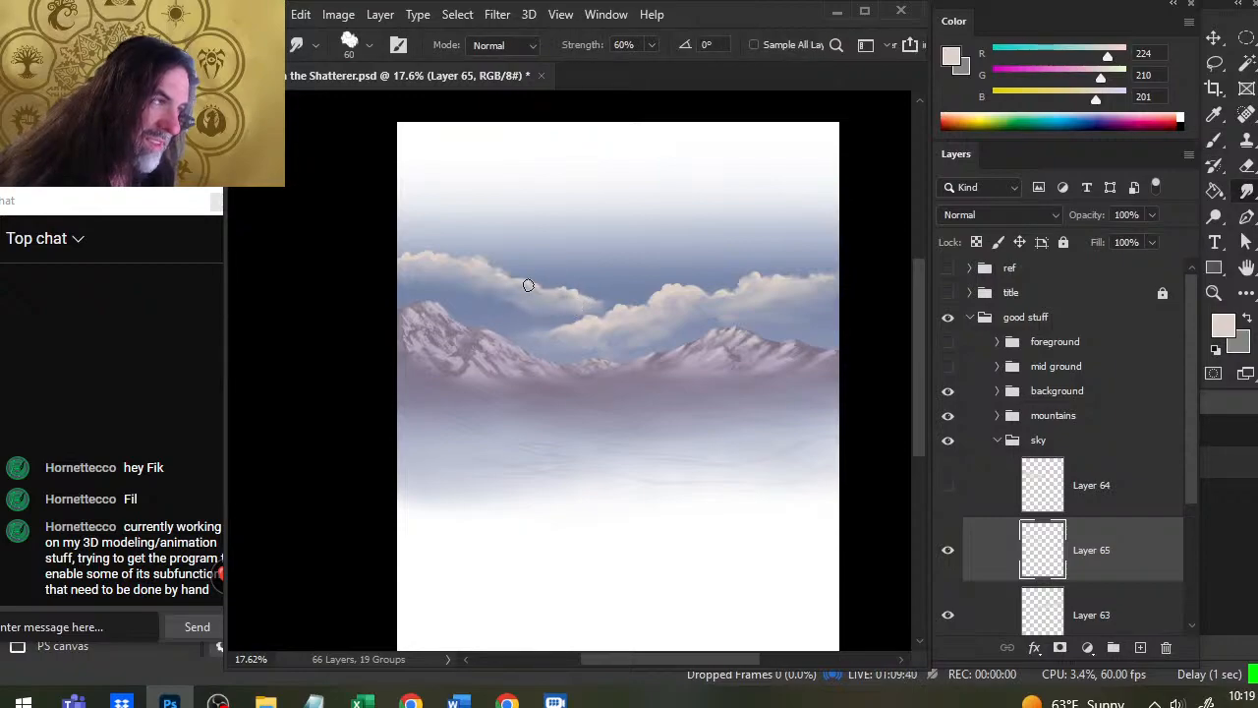
key(b)
key(r)
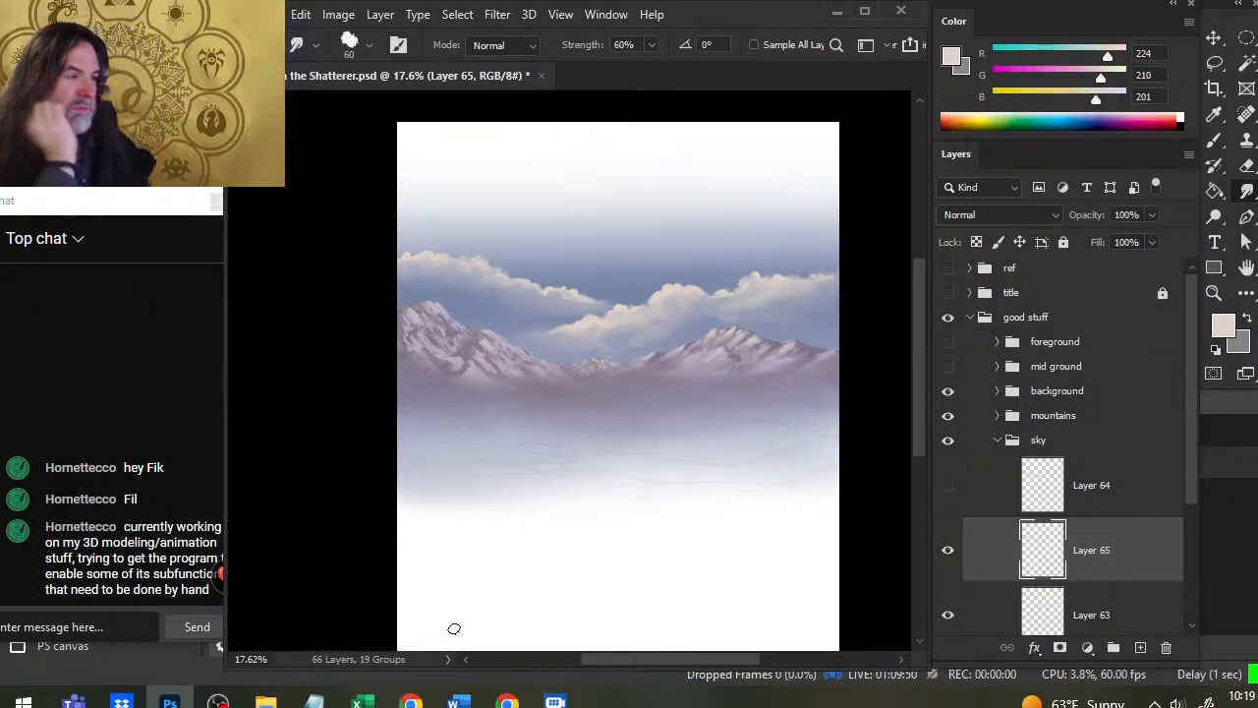
key(b)
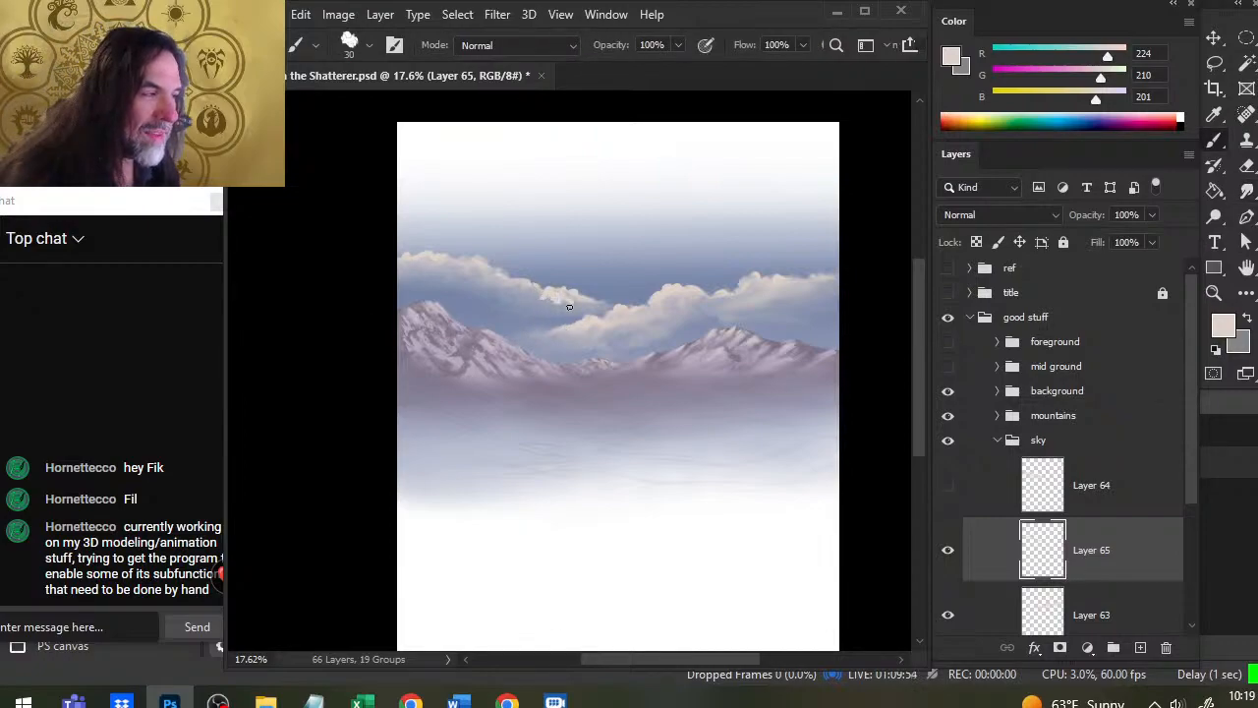
key(r)
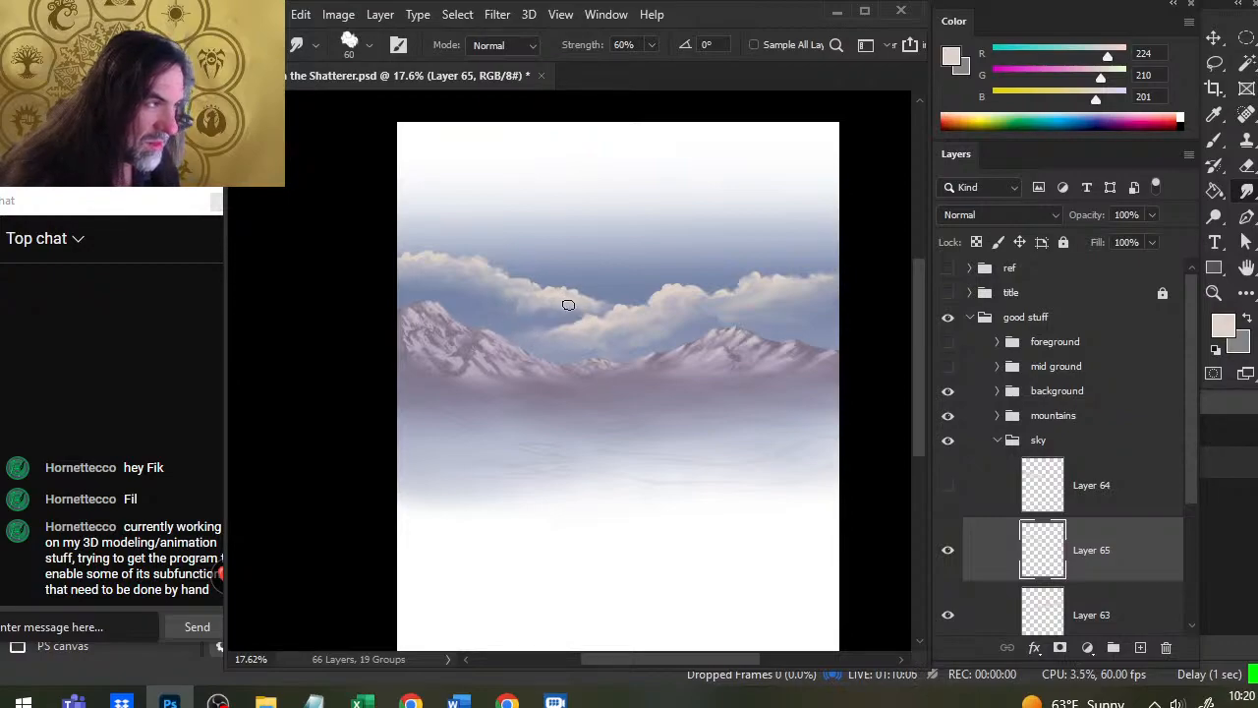
mouse_move(515, 297)
mouse_down()
mouse_move(505, 272)
mouse_move(524, 284)
mouse_up()
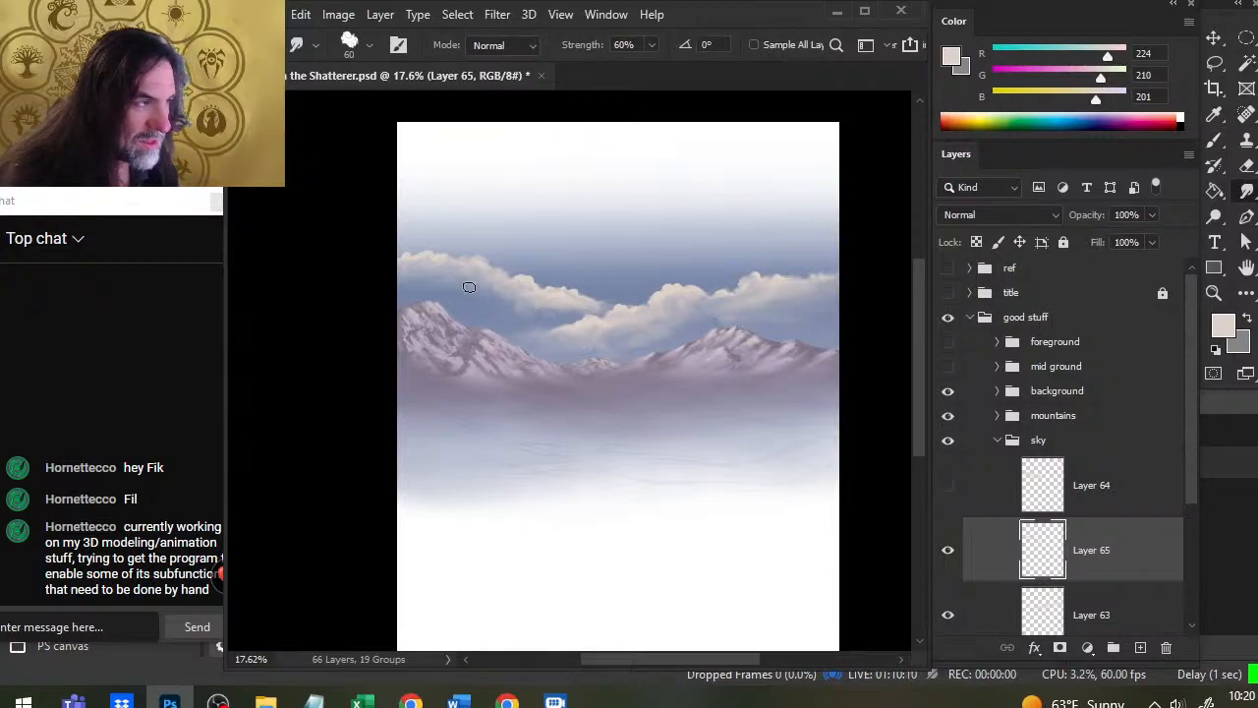
Step: Build up the upper-left end of the cloud bank with pale puffs and smudge their undersides into the sky
key(r)
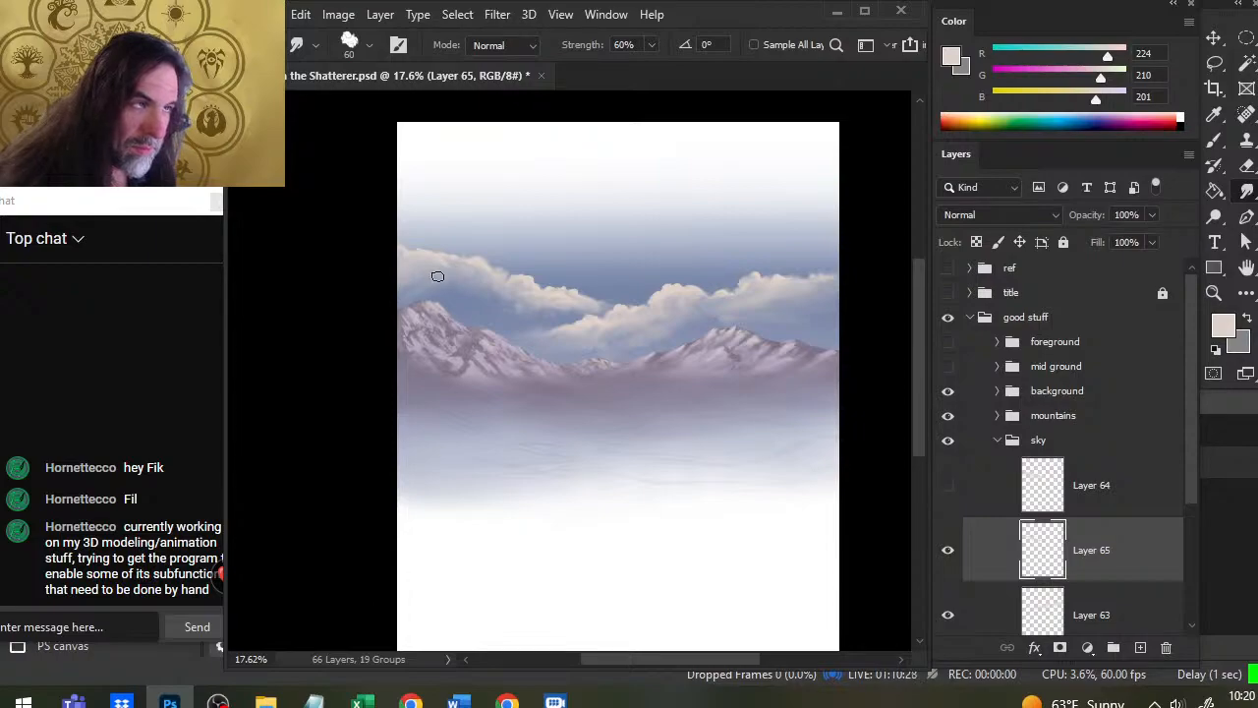
key(b)
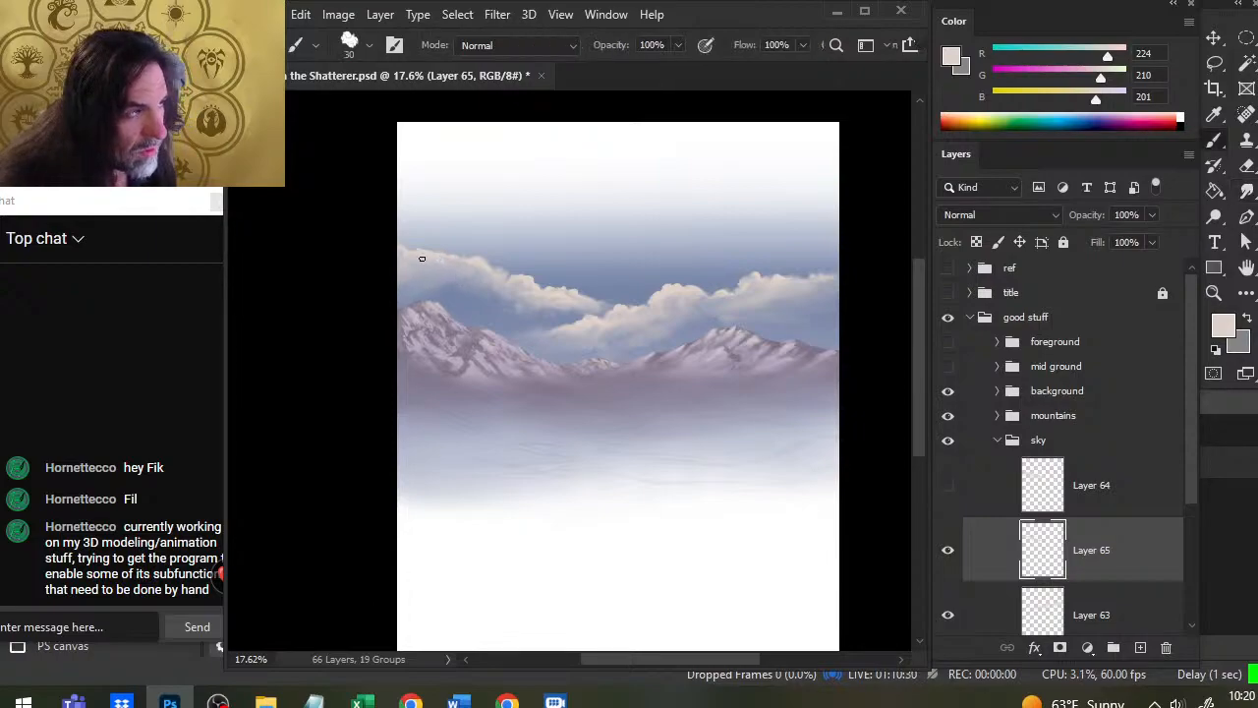
drag(441, 250, 453, 248)
key(r)
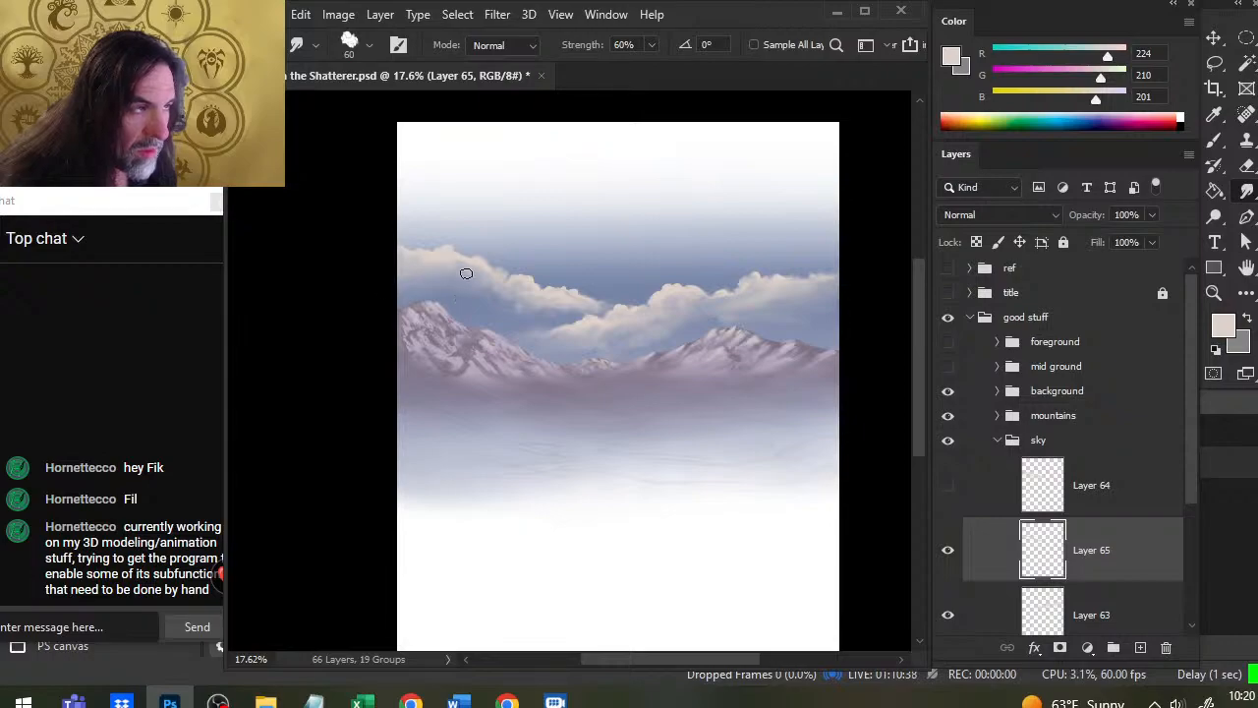
key(b)
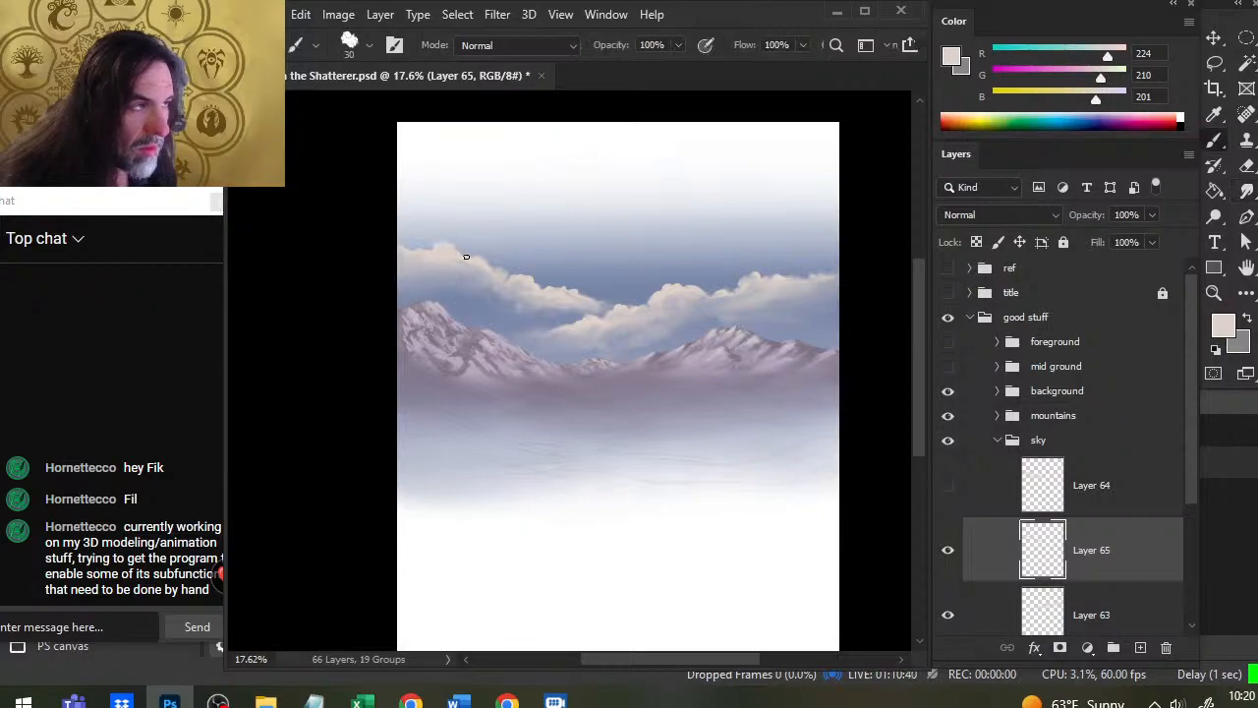
key(r)
key(b)
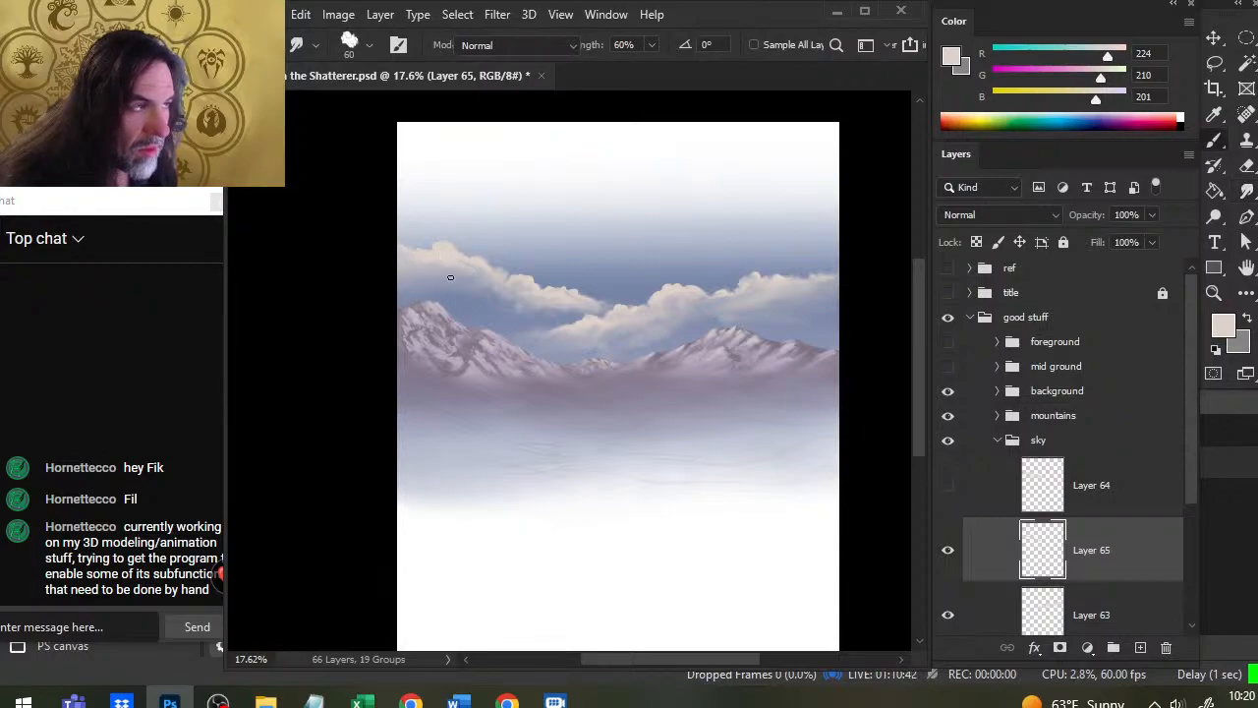
key(r)
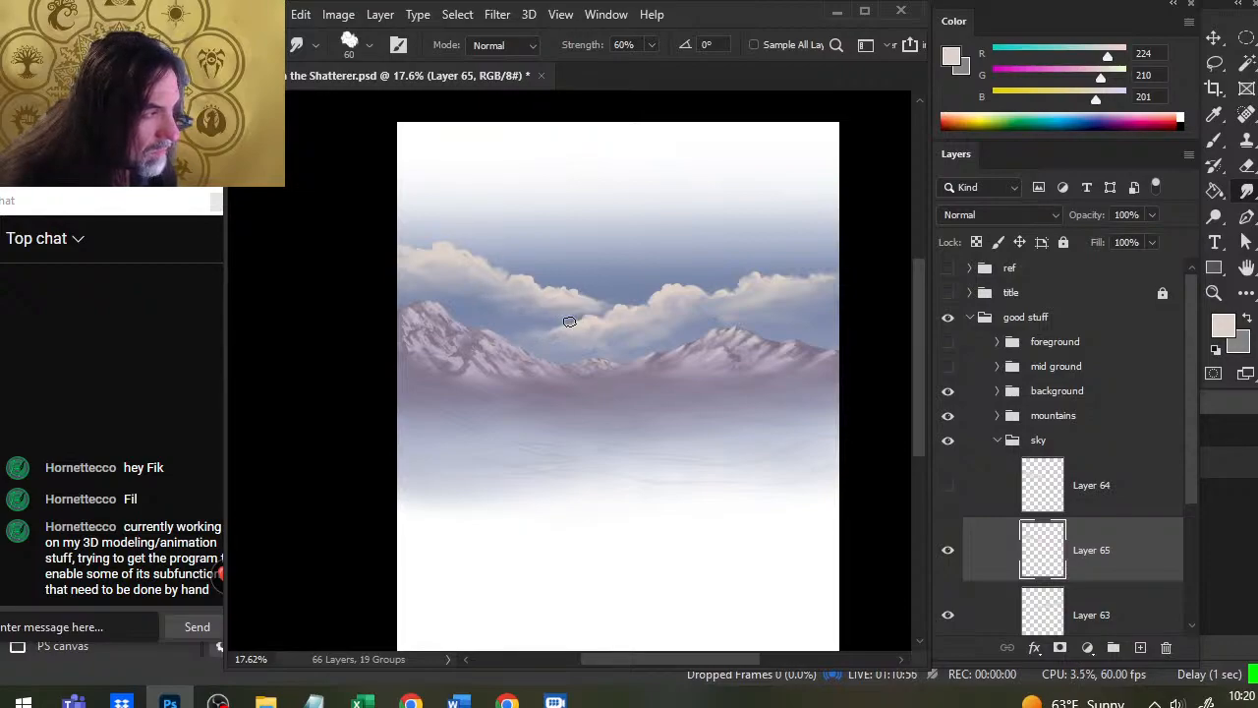
Step: Move Layer 65 below Layer 63 in the sky group
drag(1085, 560, 1114, 607)
click(1093, 473)
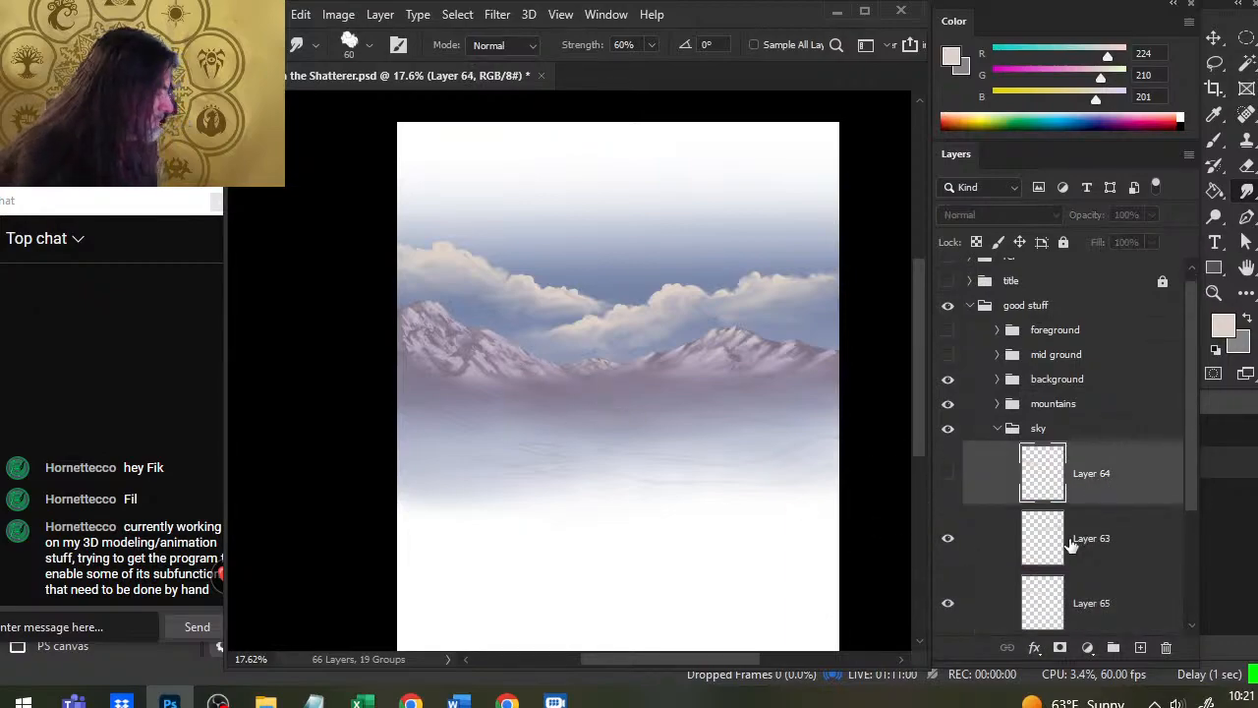
key(Delete)
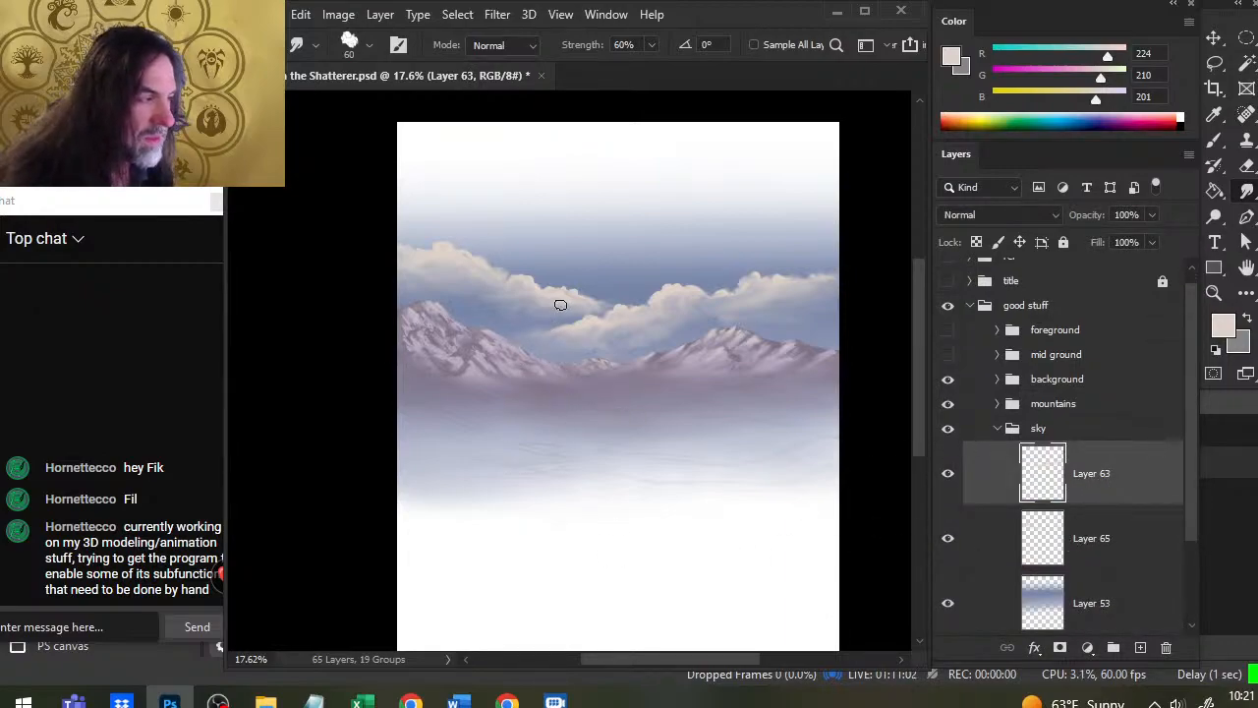
click(1002, 556)
key(ctrl+z)
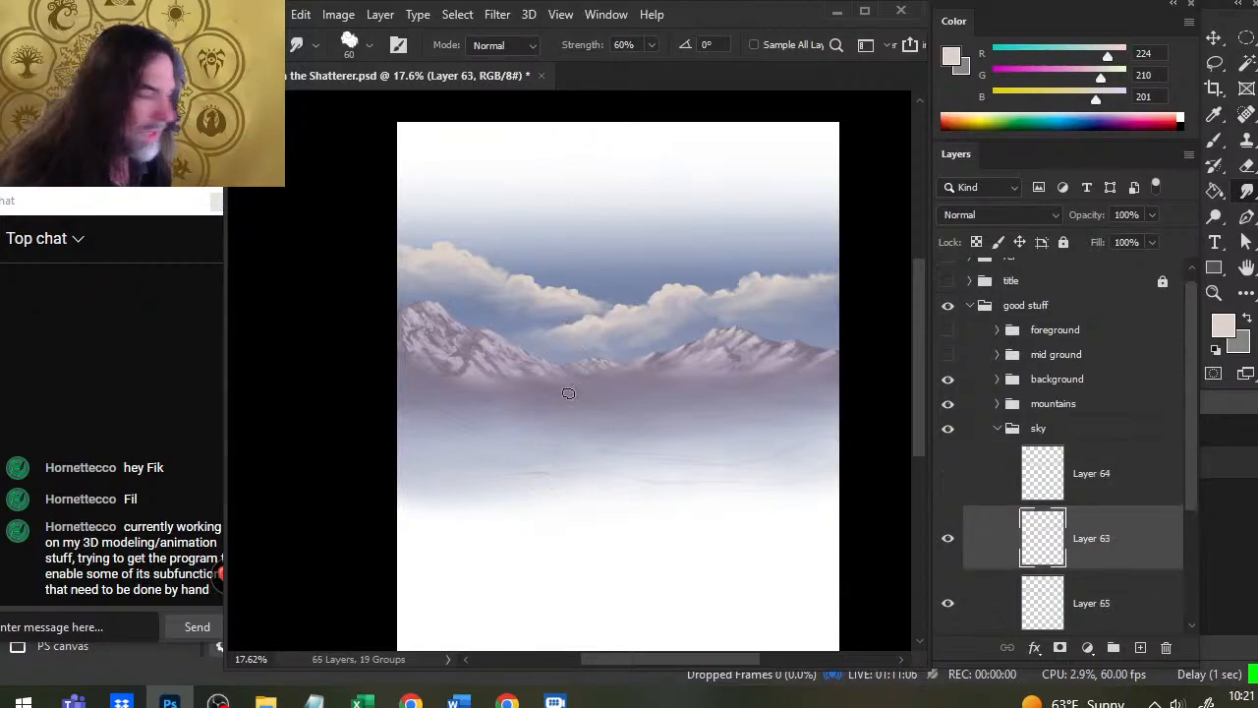
Step: Make Layer 65 active and paint and smudge extra puffs where the left cloud's tail nears the right cloud
click(947, 548)
click(948, 547)
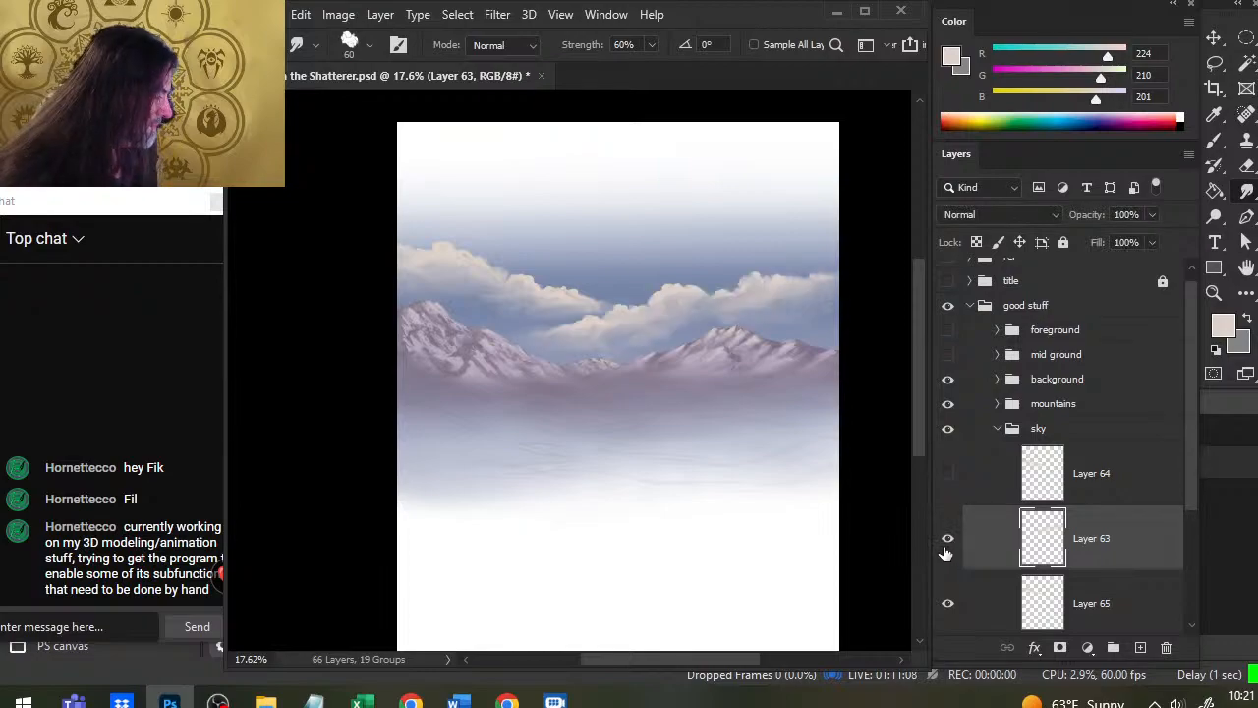
click(974, 601)
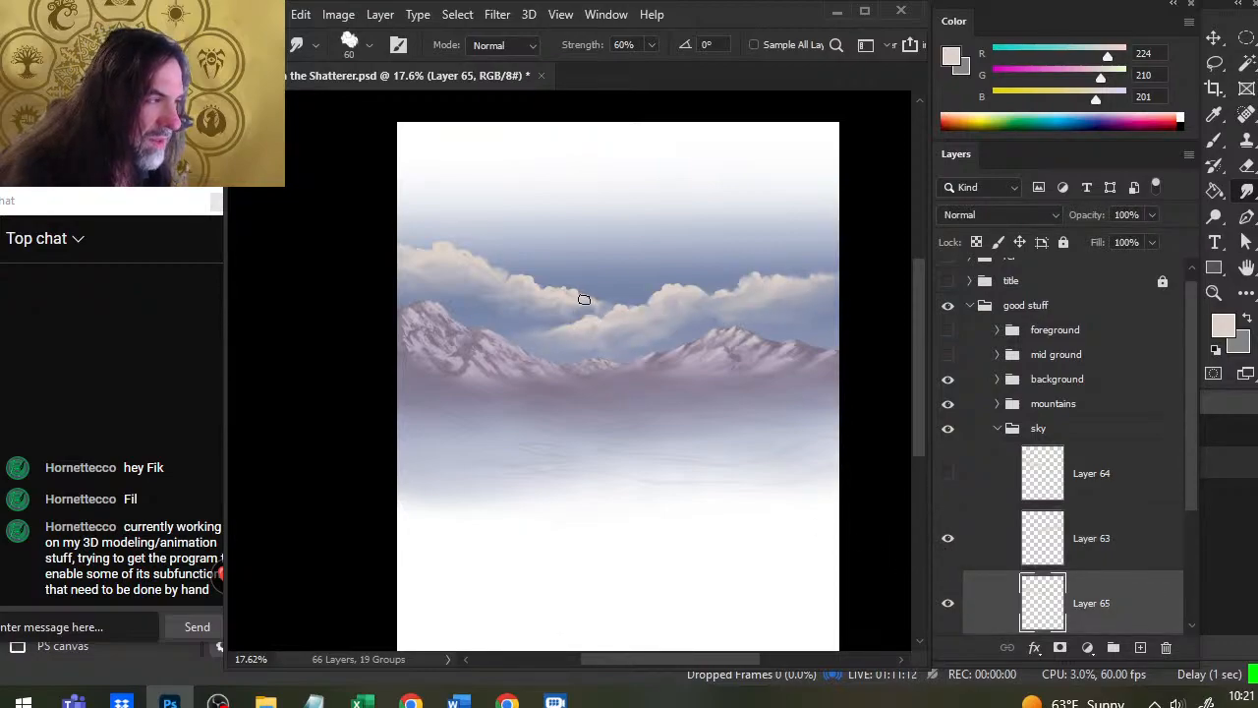
key(b)
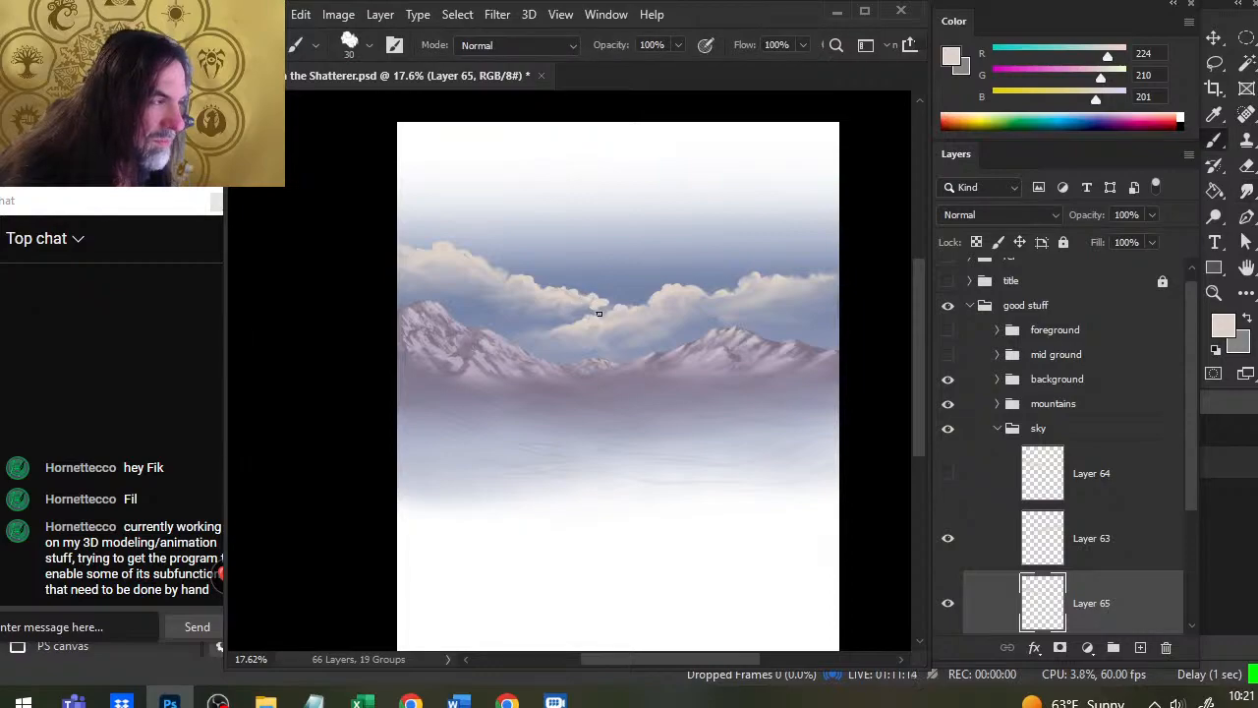
key(r)
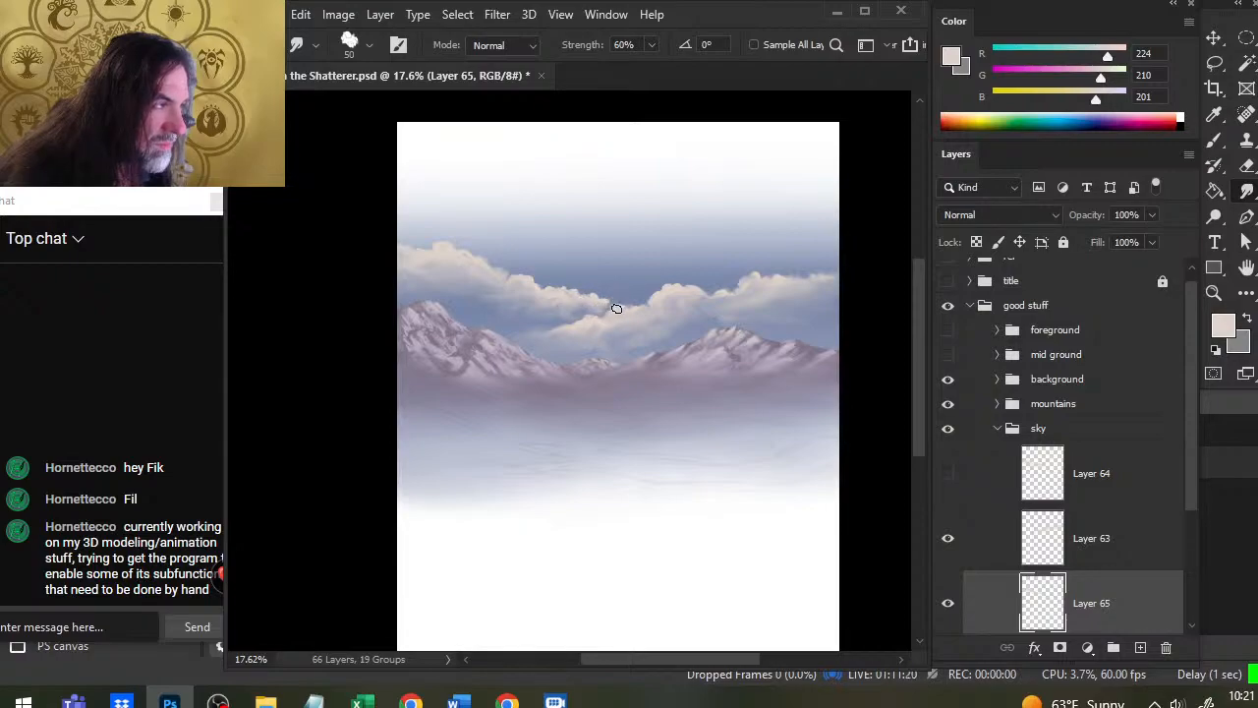
Step: Shift the Layer 65 cloud slightly up and to the left, and set the Smudge strength to 43% for softening it
key(v)
drag(599, 349, 588, 341)
key(r)
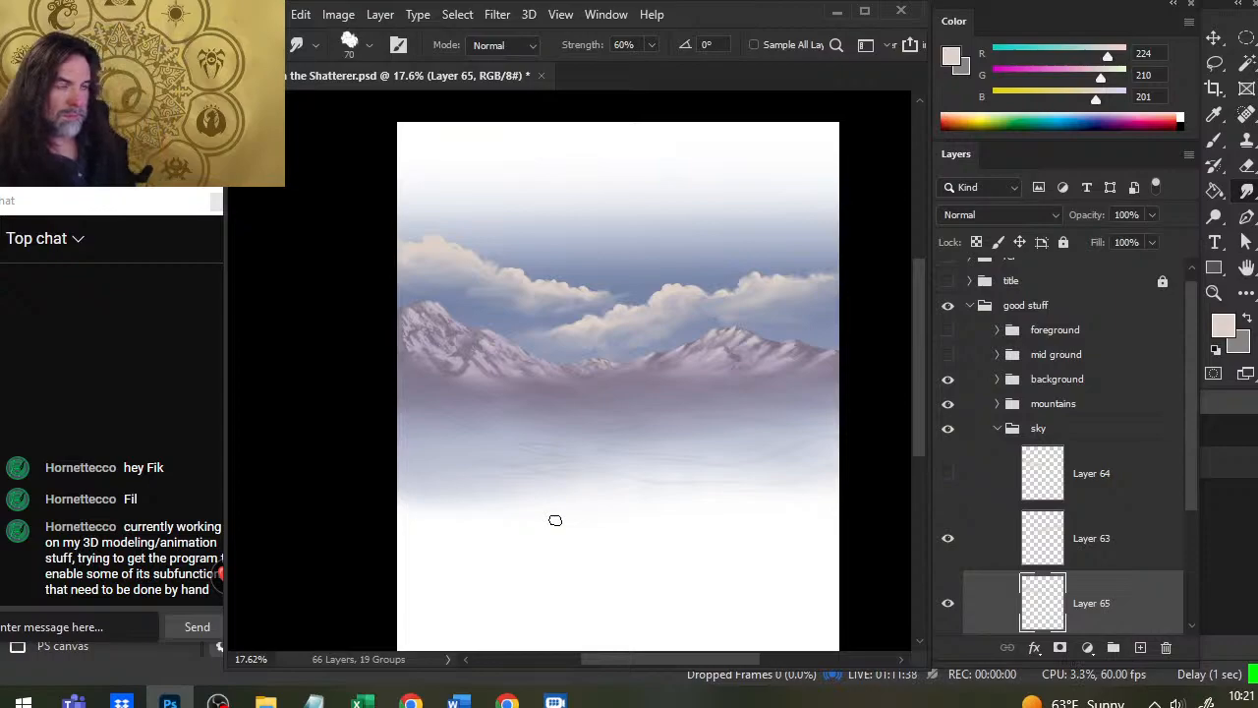
key(4)
key(3)
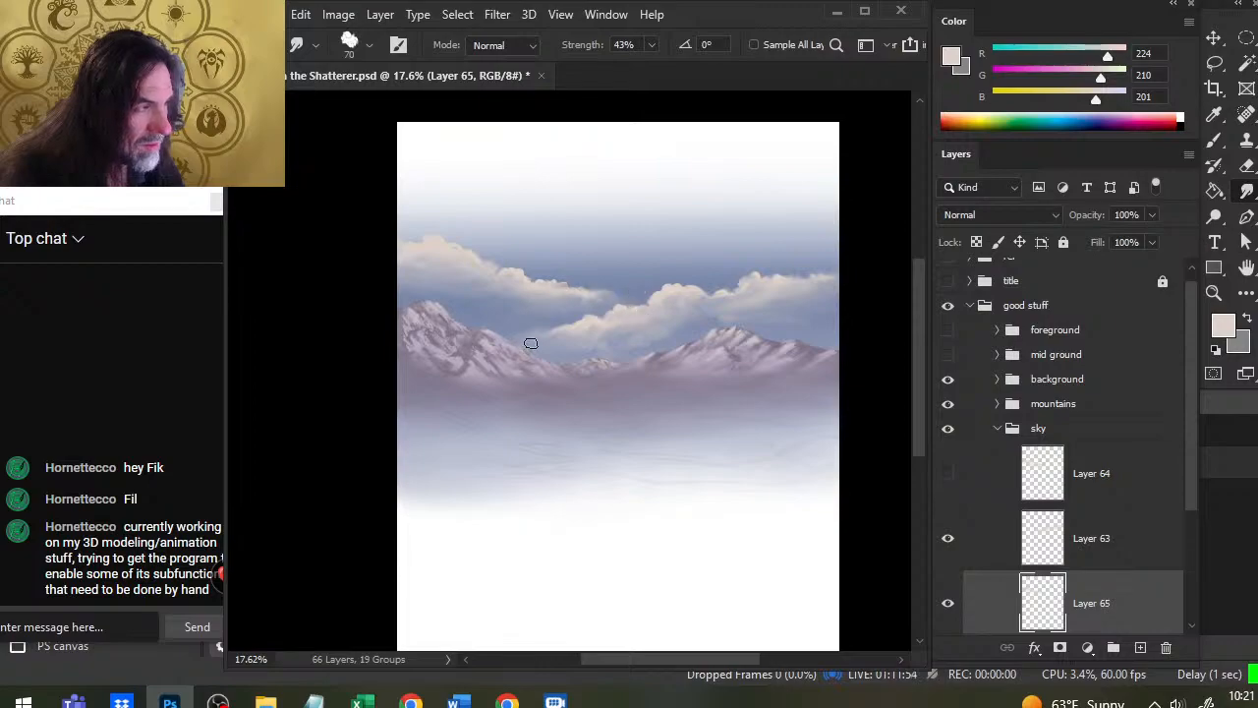
Step: Nudge the Layer 65 cloud bank slightly lower in the sky
key(z)
drag(605, 553, 589, 553)
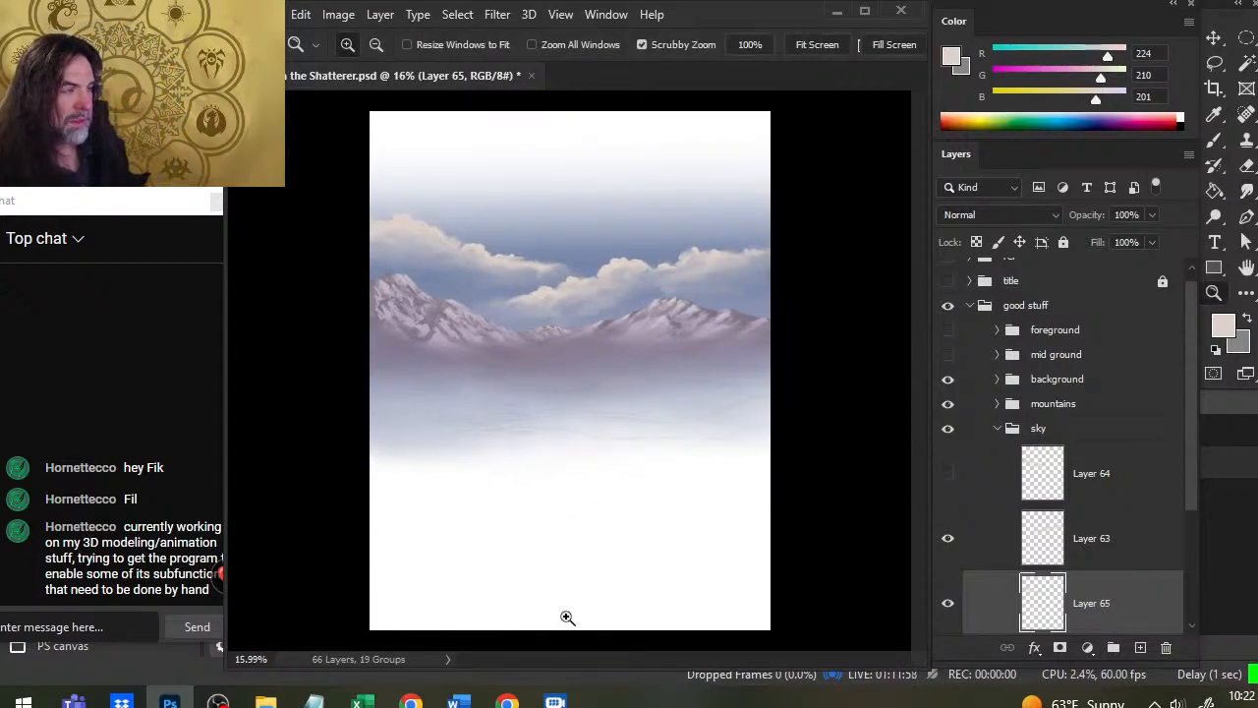
key(v)
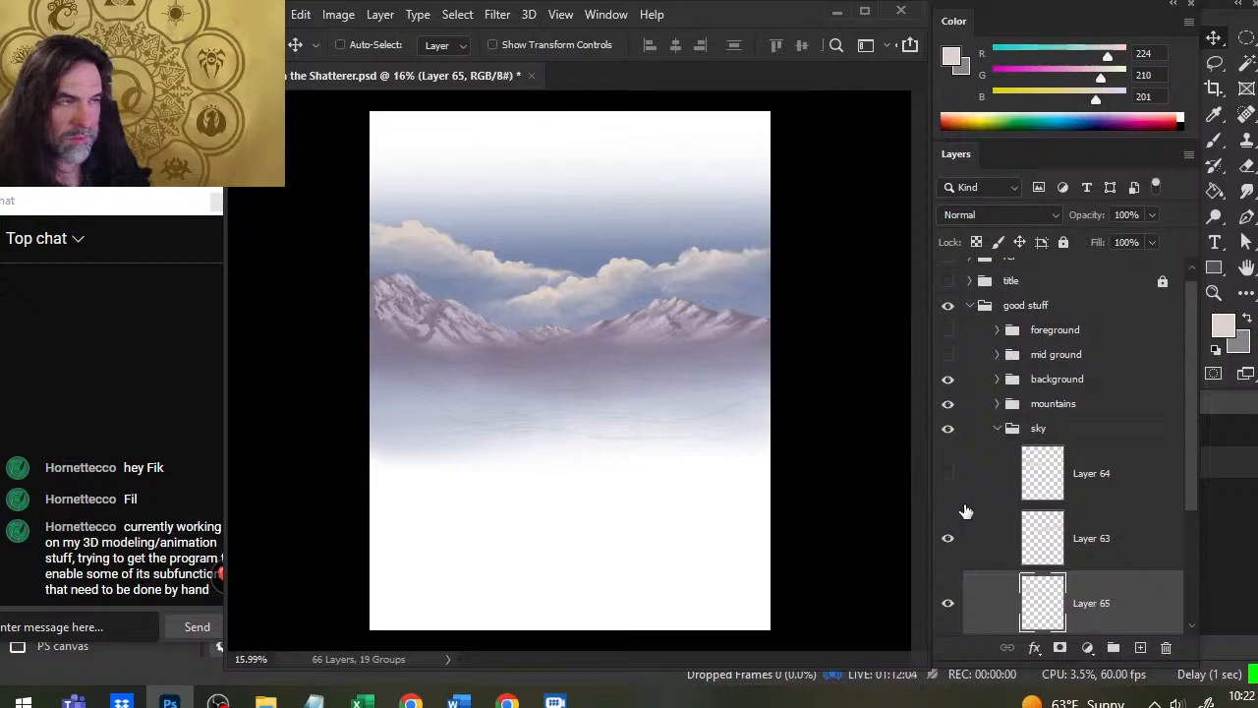
key(z)
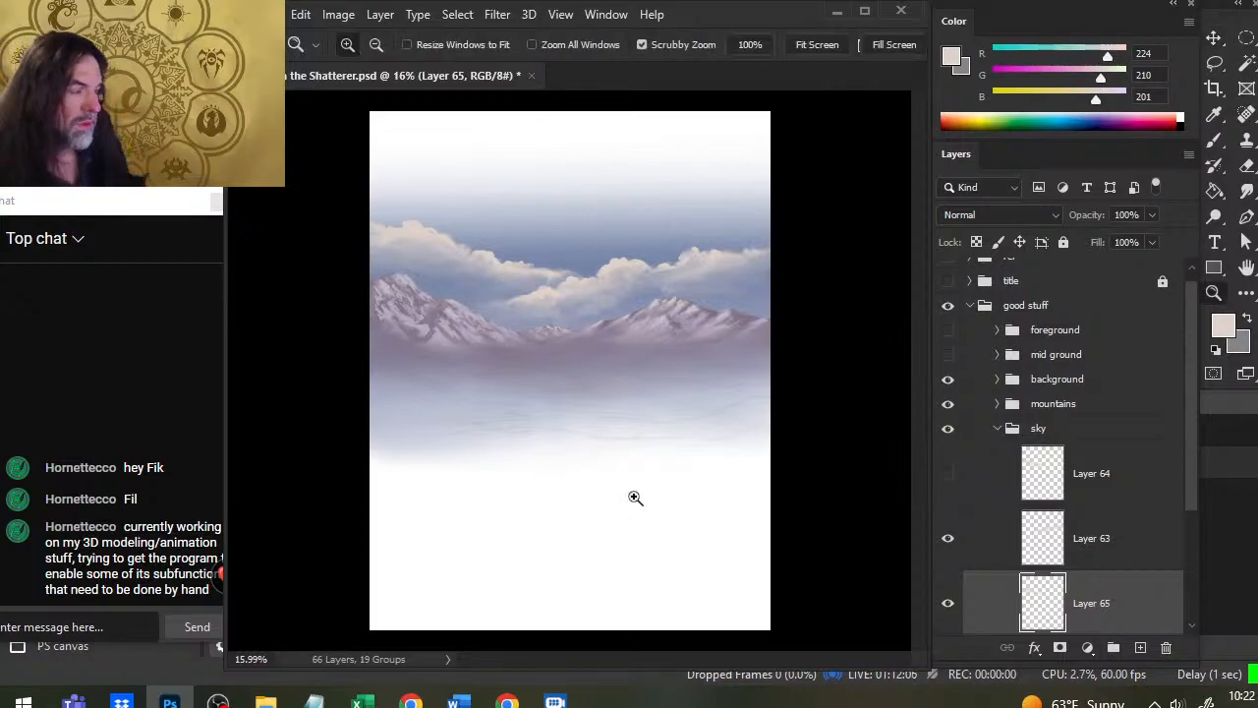
drag(632, 497, 573, 573)
drag(576, 436, 651, 466)
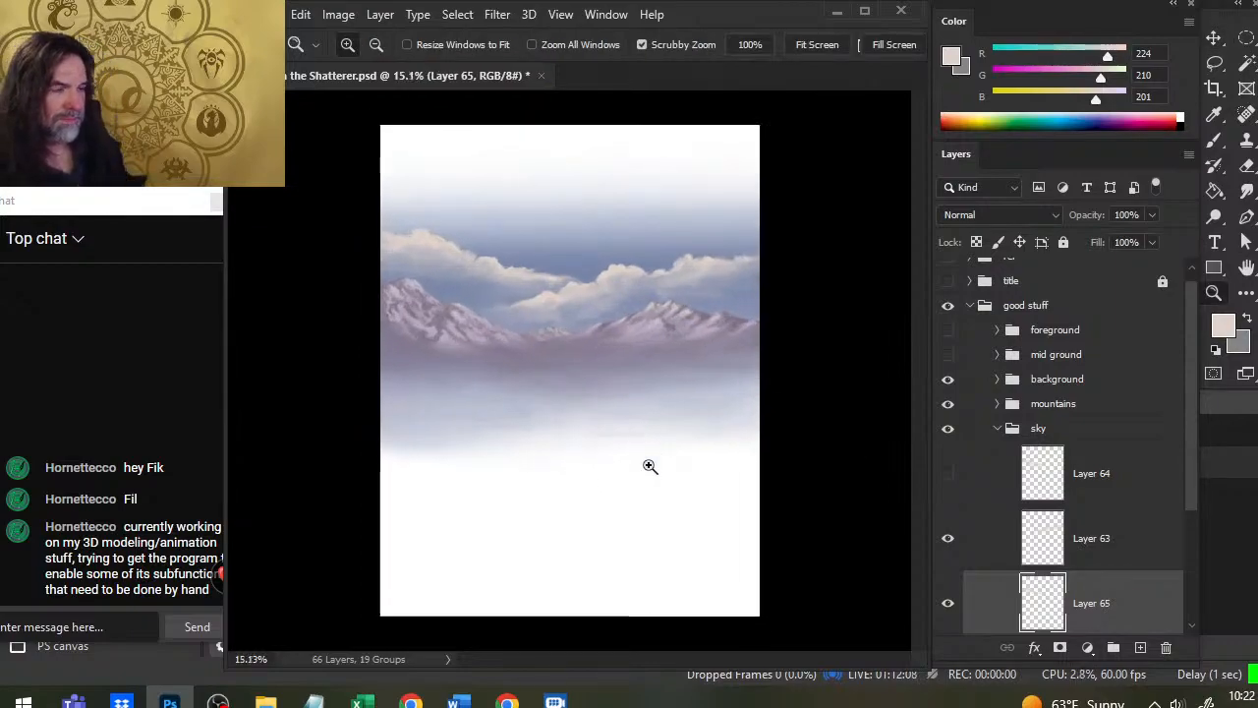
Step: Collapse the sky group, add a new layer above the mountains group, and place it in a group named "hills"
click(1007, 433)
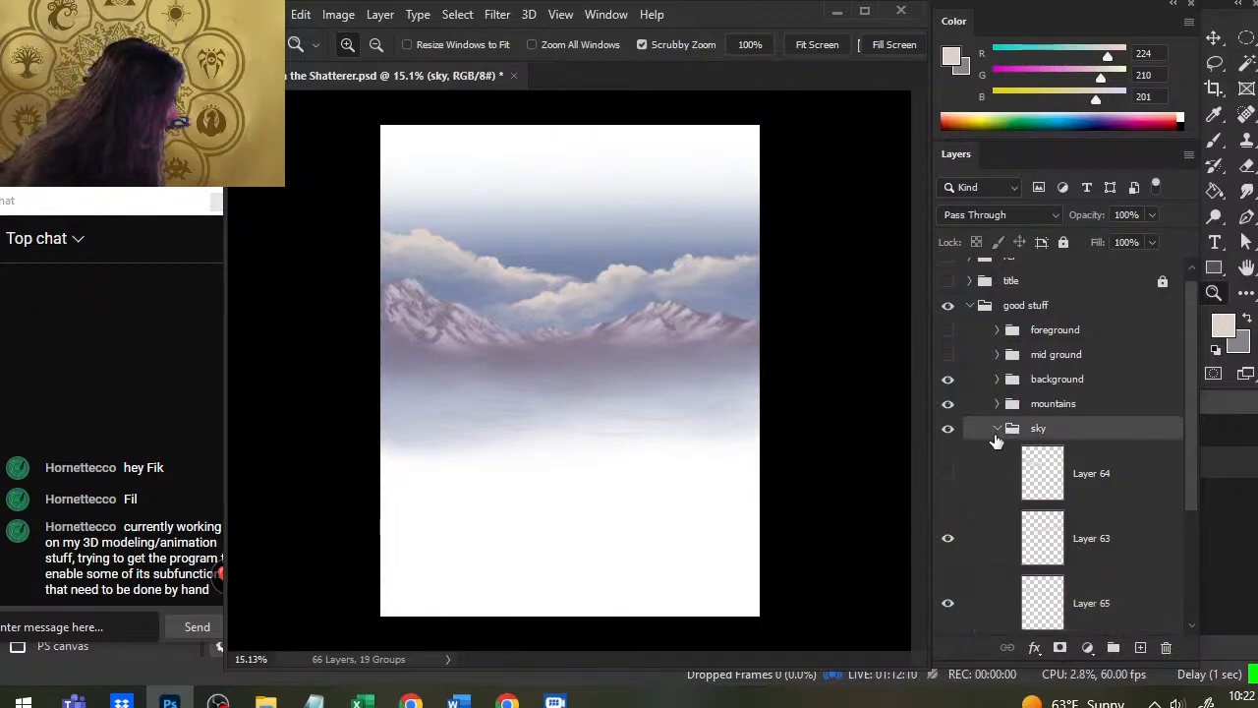
click(998, 428)
click(1091, 421)
click(1140, 647)
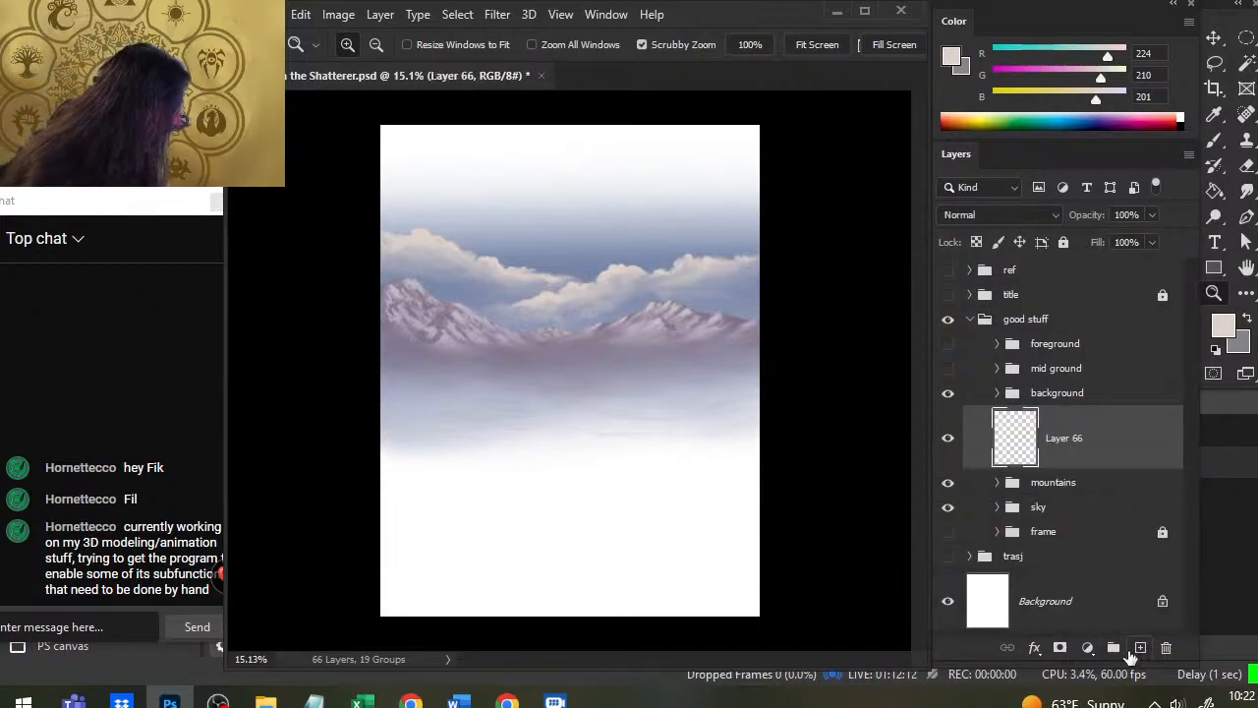
key(ctrl+g)
double_click(1042, 423)
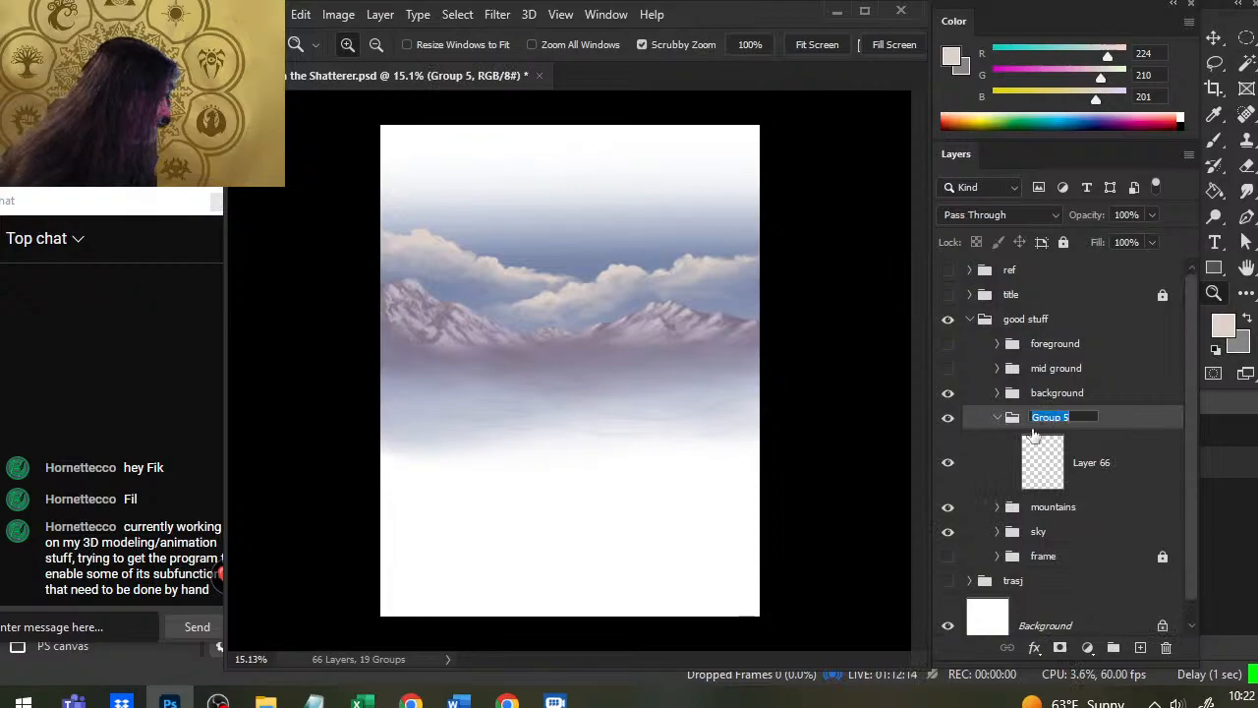
text(hills)
key(Return)
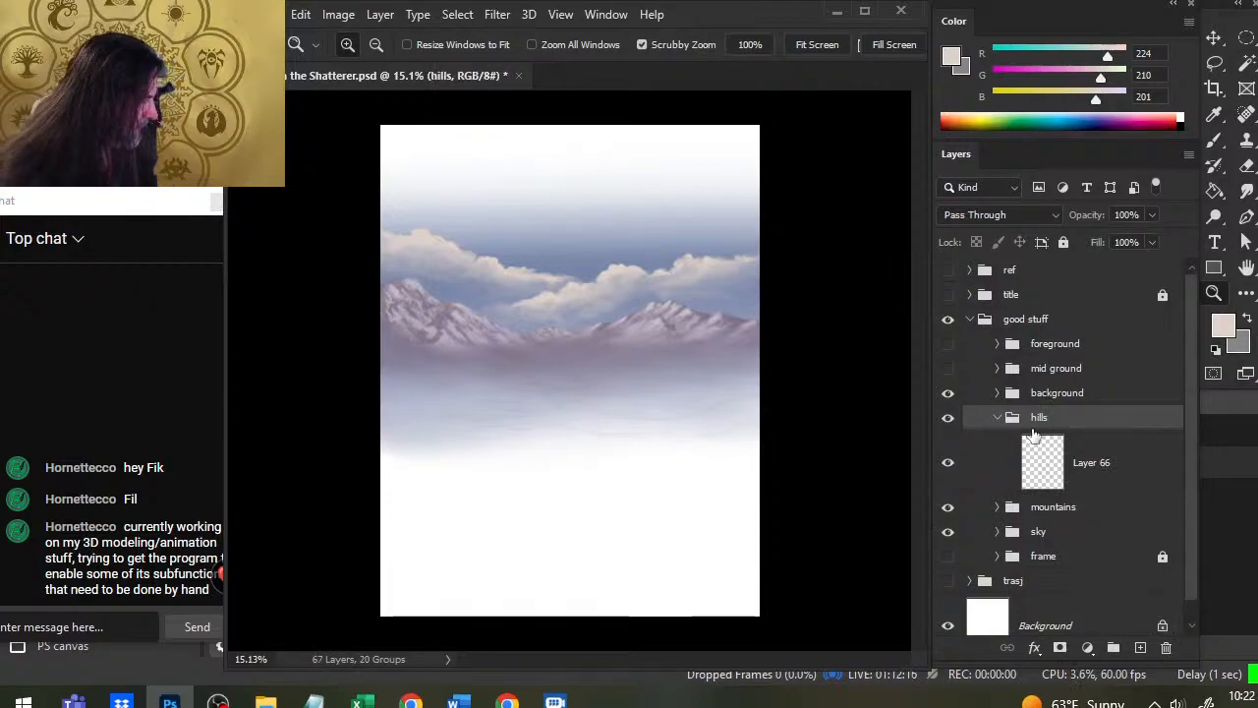
Step: With Layer 66 active, show the ref group, sample a dark purple from the reference painting's hills, and hide the group again
click(1125, 474)
click(949, 270)
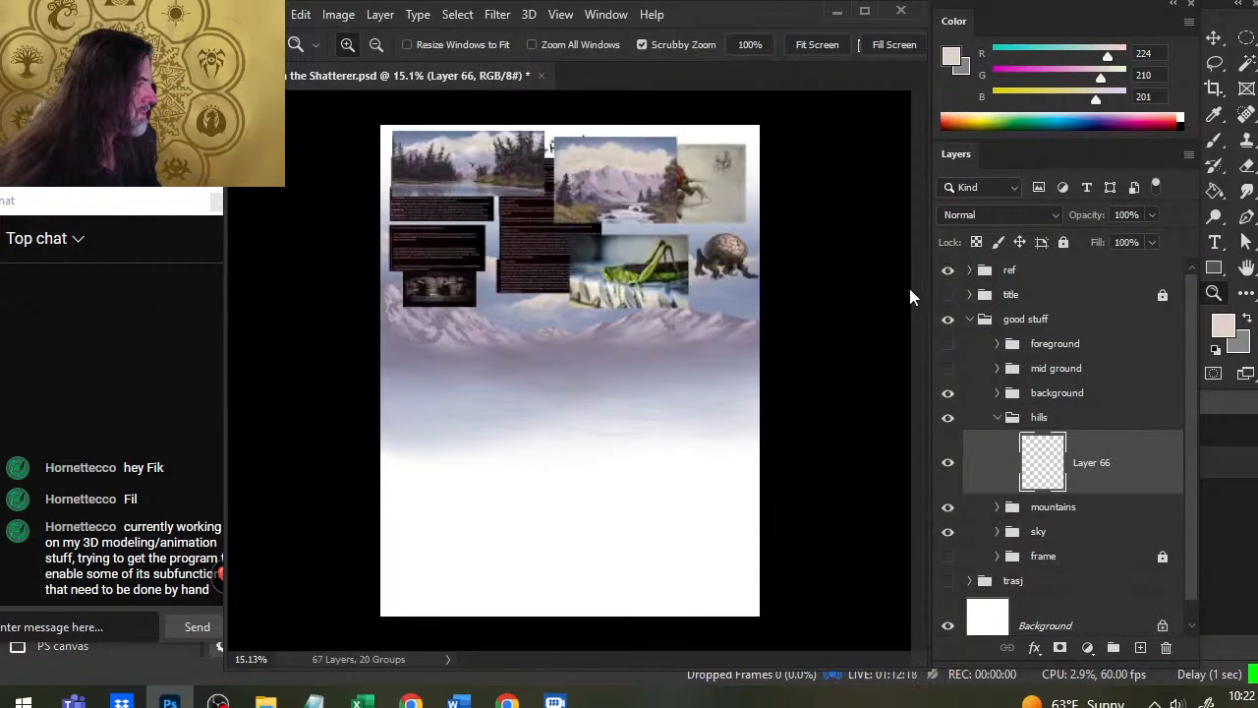
drag(578, 183, 720, 300)
key(b)
alt+click(716, 238)
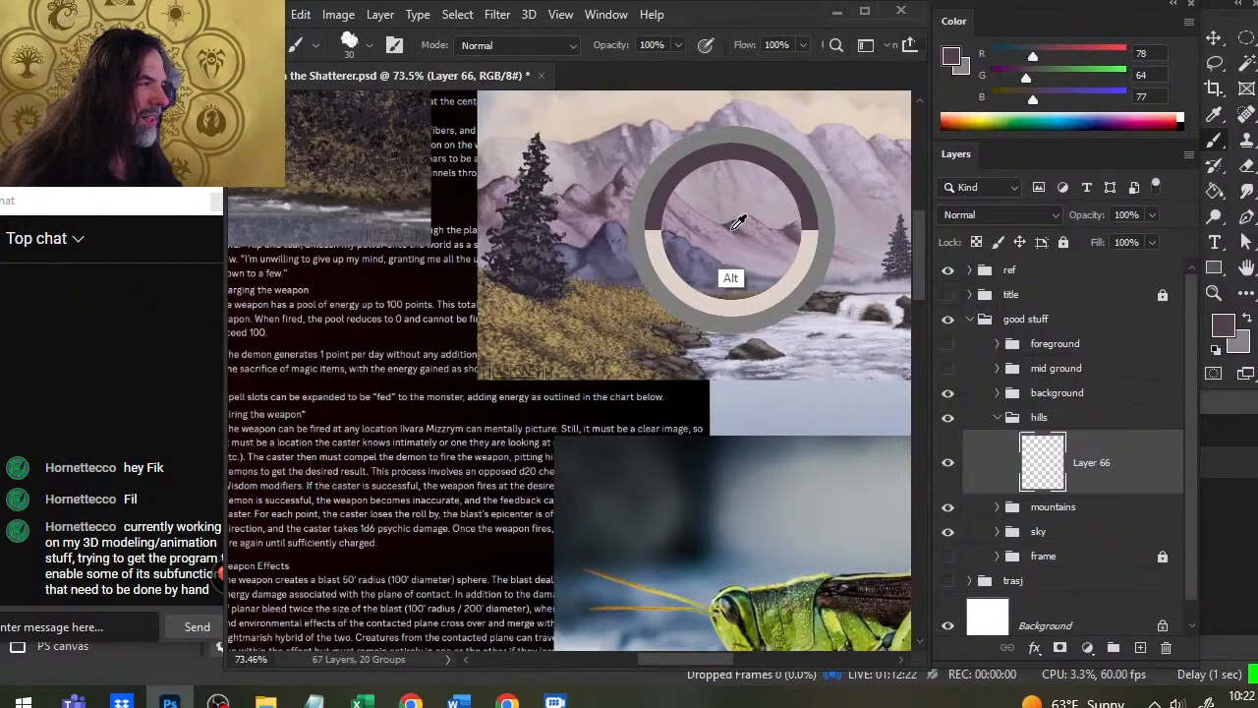
click(949, 271)
Step: Choose a rough-edged brush at size 40 and paint a dark purple ridge line below the left-hand mountains on Layer 66
key(z)
mouse_move(708, 404)
mouse_down()
mouse_move(644, 436)
mouse_move(574, 239)
mouse_up()
drag(352, 342, 374, 367)
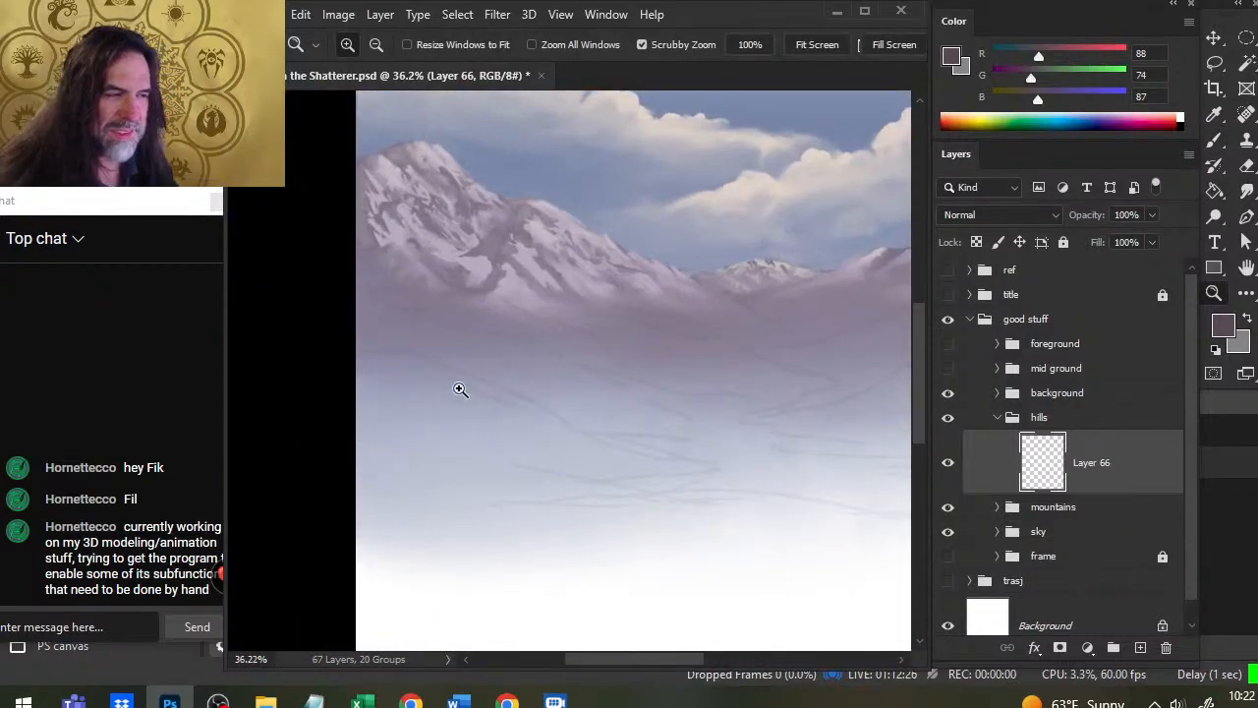
key(b)
key(z)
drag(652, 383, 627, 422)
key(b)
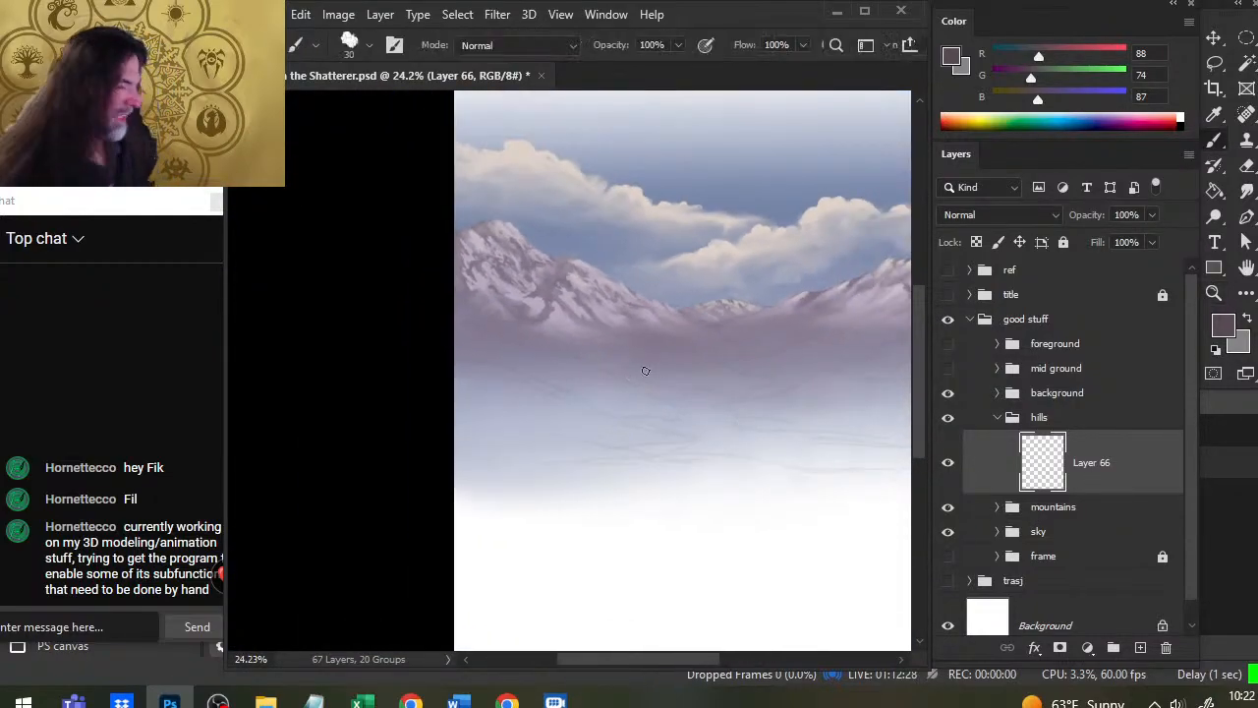
right_click(612, 392)
click(674, 486)
click(341, 435)
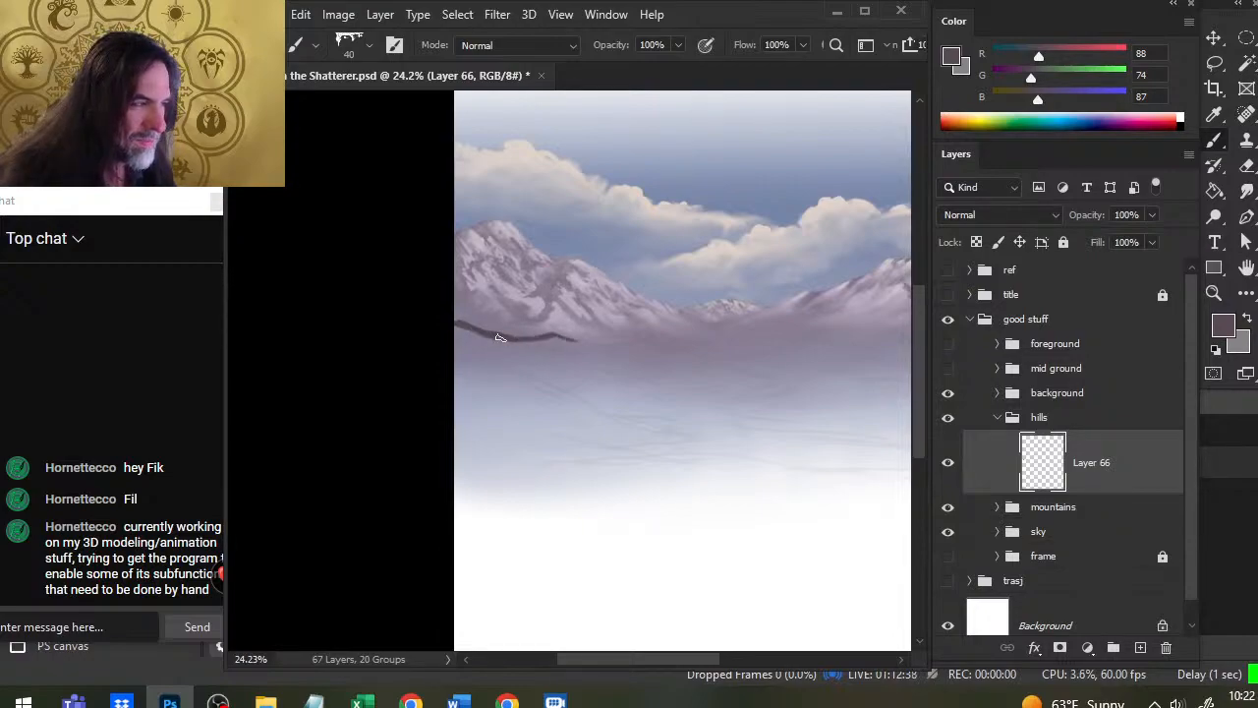
Step: Extend the dark purple ridge line to the right on Layer 66 and add two lower ridges branching downward from it
drag(496, 337, 602, 349)
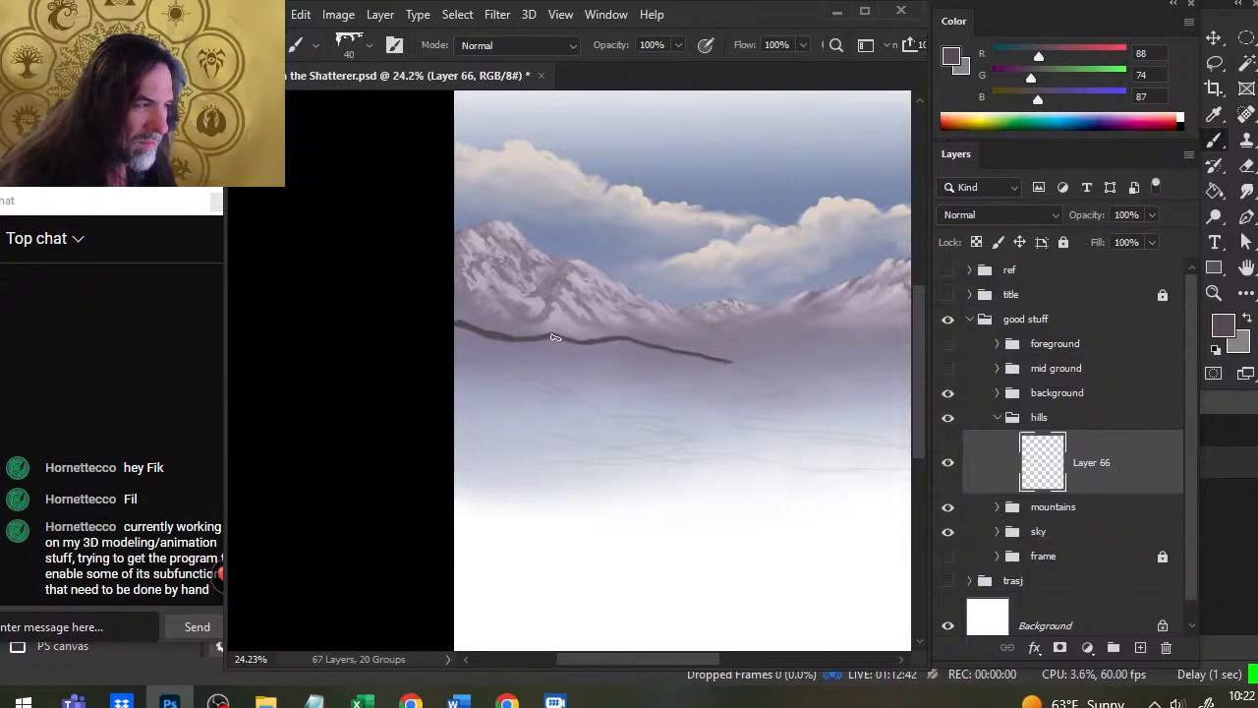
drag(559, 338, 503, 343)
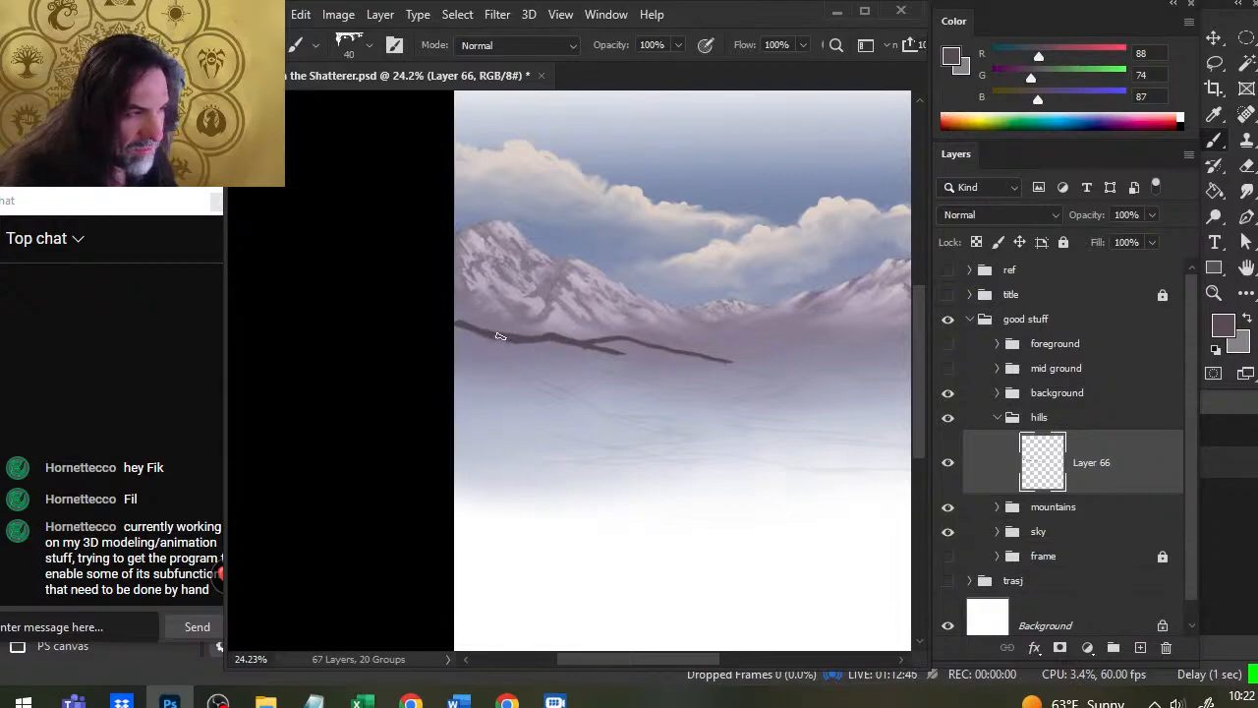
drag(500, 340, 634, 379)
Step: Paint two small dark purple hill peaks along the right end of the upper ridge on Layer 66
key(ctrl+space)
drag(716, 376, 755, 379)
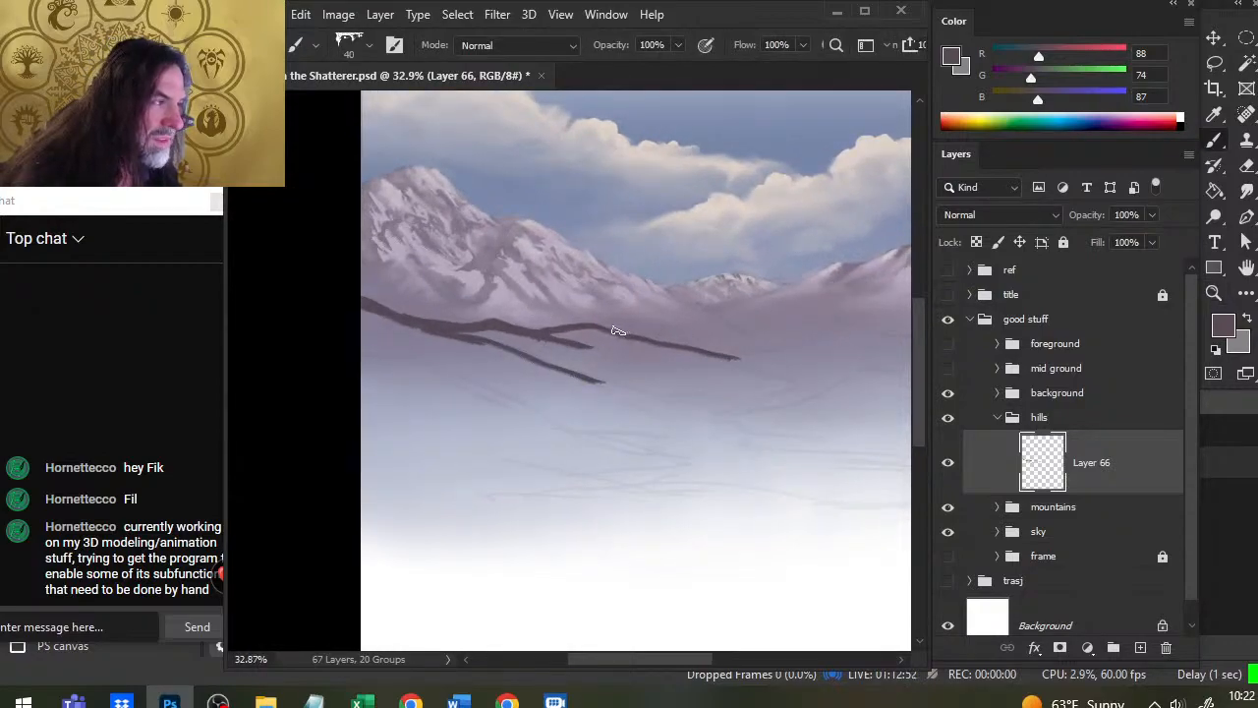
drag(615, 329, 672, 334)
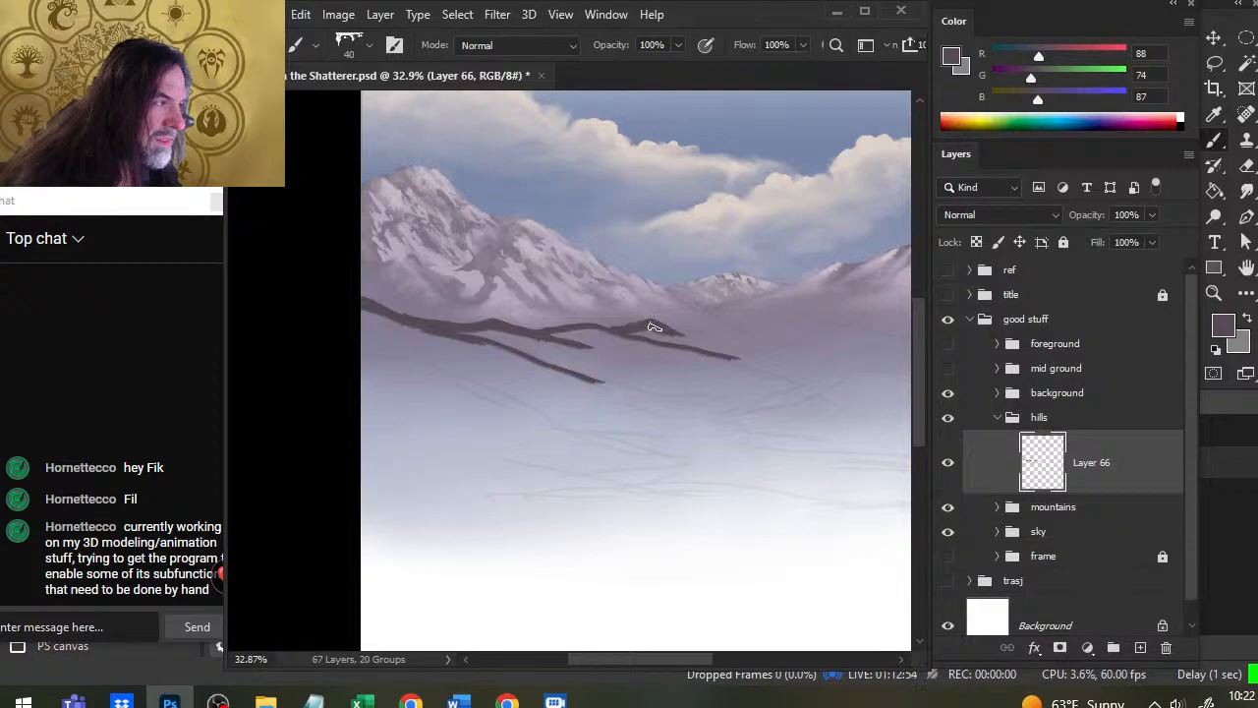
key(r)
key(b)
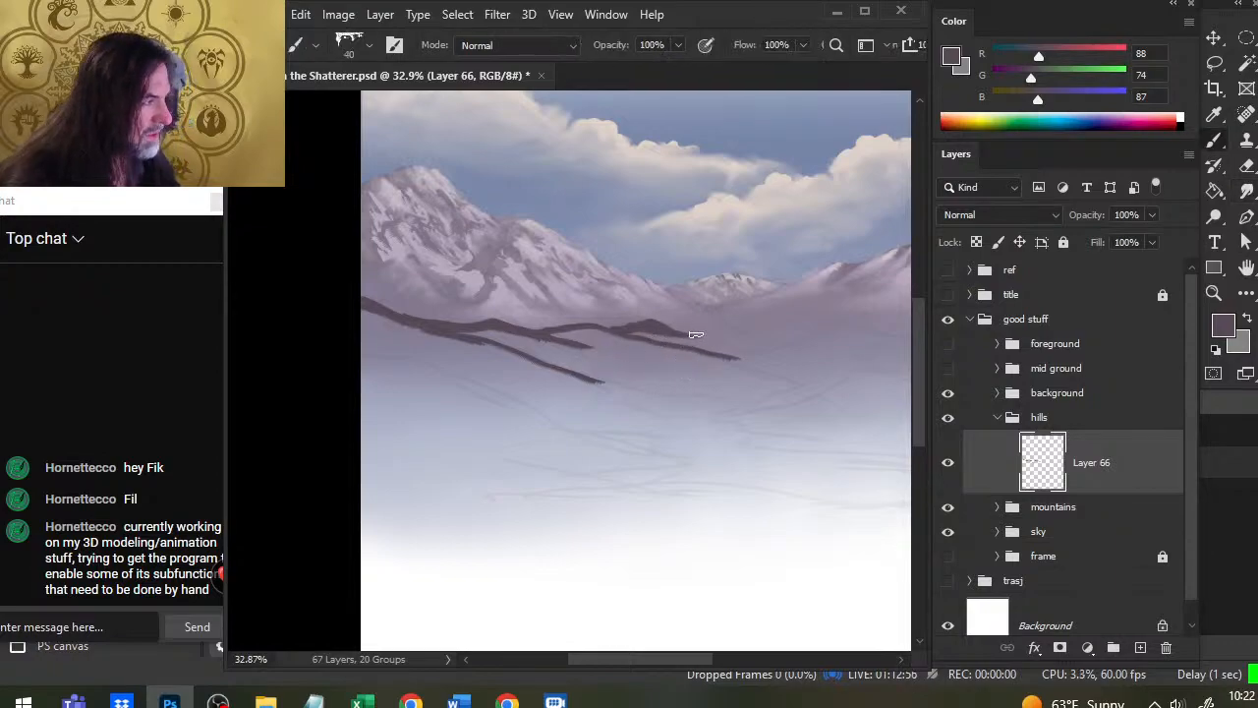
drag(683, 330, 744, 339)
key(r)
key(b)
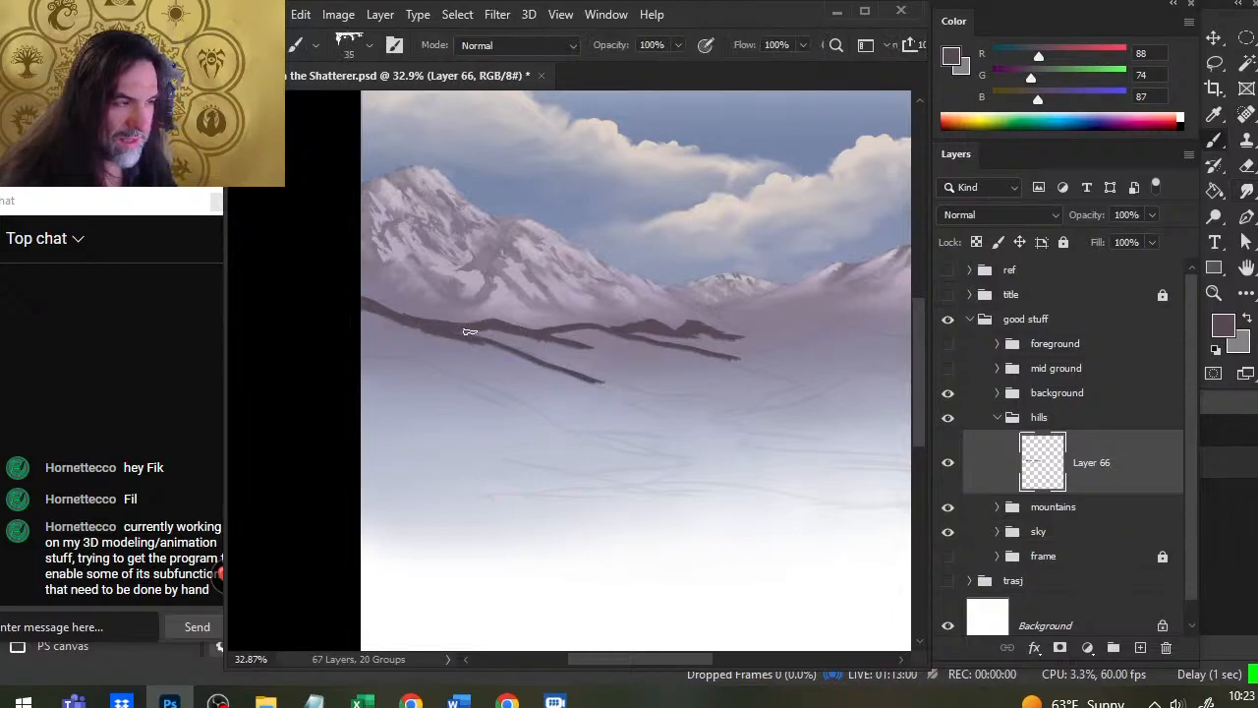
Step: Choose a smudge brush, blend the lowest left ridge downward into a soft hillside slope, and set the smudge strength to 40%
key(r)
right_click(470, 356)
click(425, 392)
key([)
key(6)
mouse_move(368, 304)
mouse_down()
mouse_move(411, 338)
mouse_move(412, 325)
mouse_move(408, 342)
mouse_move(367, 324)
mouse_move(382, 338)
mouse_move(372, 336)
mouse_move(402, 327)
mouse_move(485, 362)
mouse_move(453, 344)
mouse_move(474, 345)
mouse_move(540, 383)
mouse_move(403, 411)
mouse_move(481, 347)
mouse_move(608, 400)
mouse_move(486, 344)
mouse_up()
key(4)
Step: Lasso the lowest left hill on Layer 66, cut it, and paste it in place on its own layer
key(l)
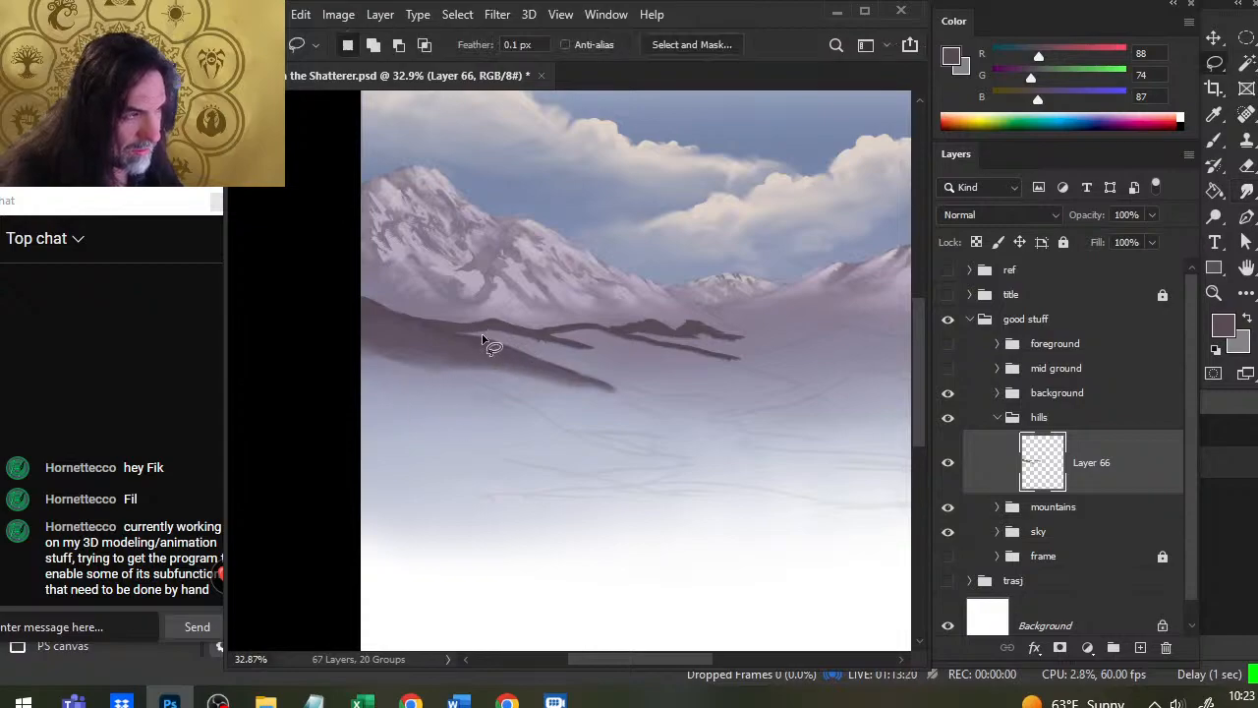
mouse_move(508, 339)
mouse_down()
mouse_move(624, 432)
mouse_move(566, 382)
mouse_up()
key(ctrl+x)
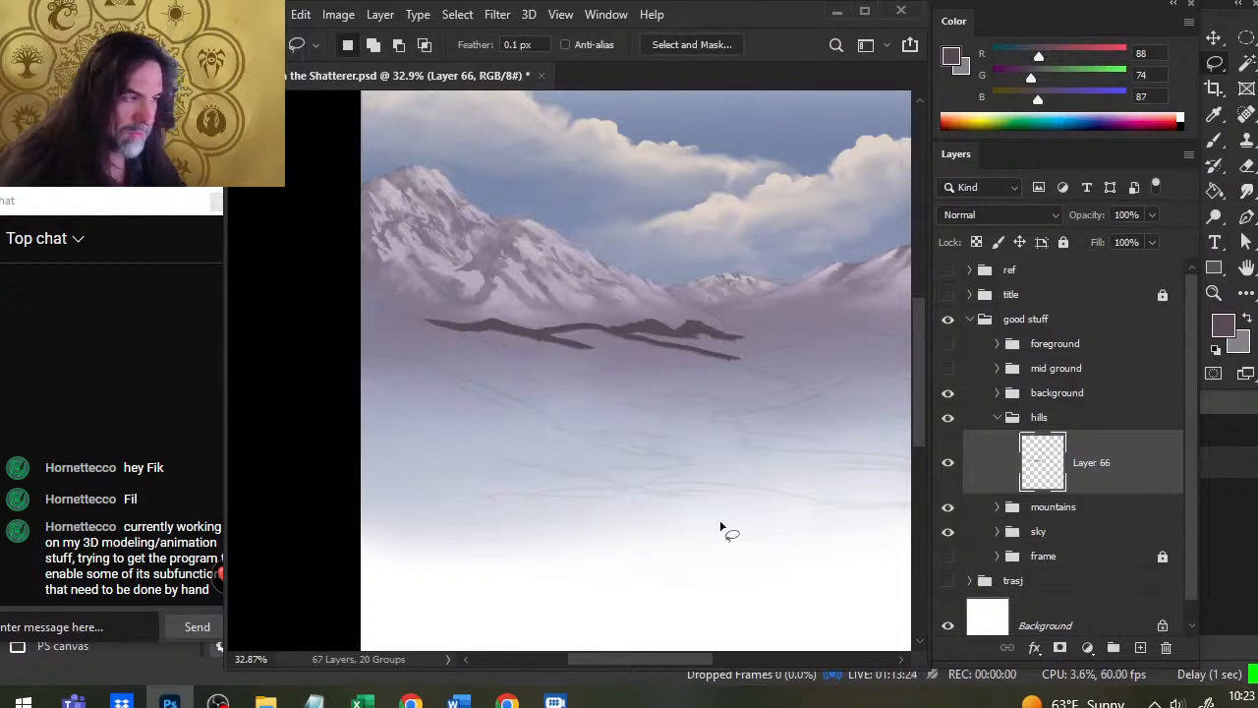
key(ctrl+shift+v)
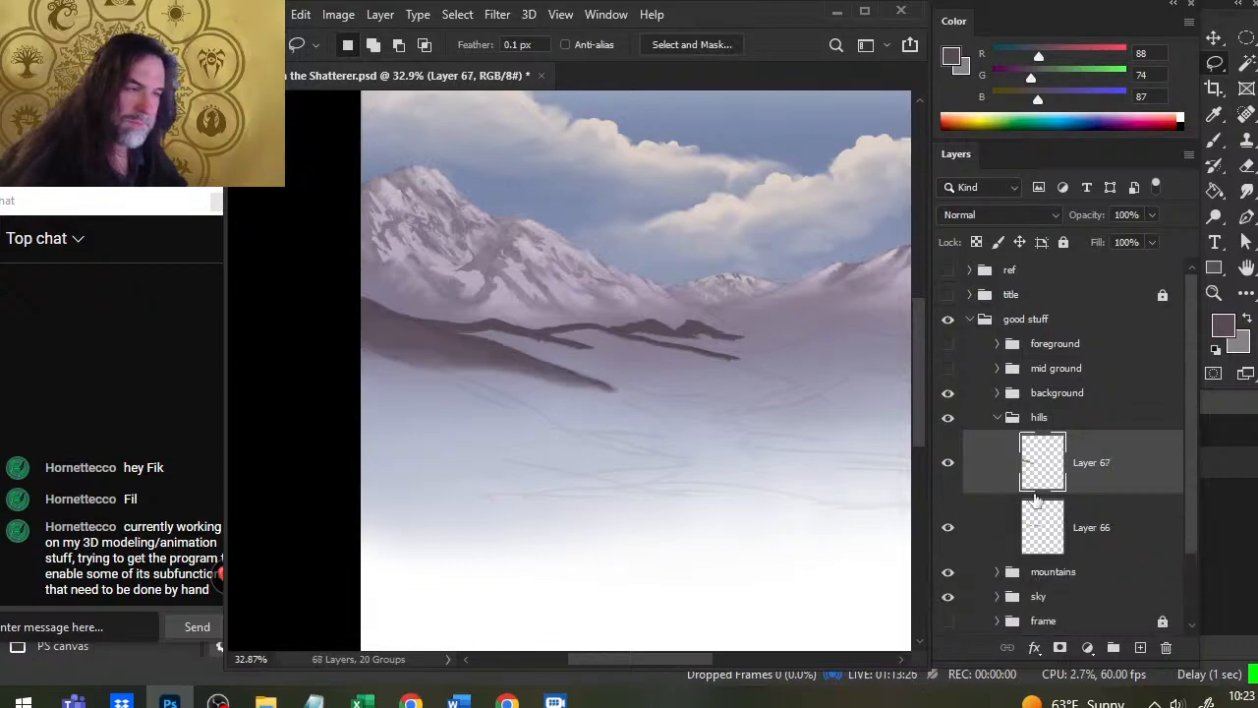
Step: Cut the middle ridge out of Layer 66 and put it on a separate layer in place, checking it by toggling layer visibility
click(1027, 531)
mouse_move(408, 393)
mouse_down()
mouse_move(609, 389)
mouse_move(632, 366)
mouse_up()
drag(528, 324, 460, 294)
key(ctrl+x)
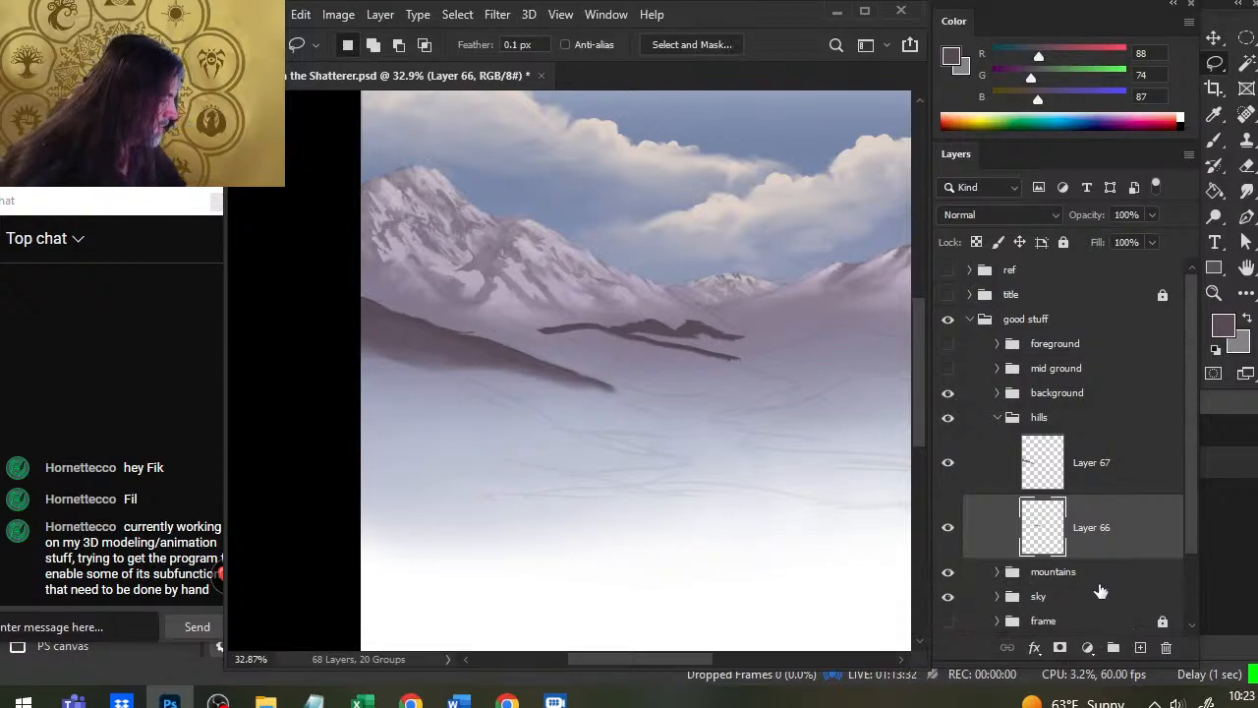
key(ctrl+shift+alt+n)
click(949, 468)
click(949, 468)
Step: Lasso the long ridge beneath the small peaks on Layer 66, cut it, and paste it in place on its own layer
click(965, 582)
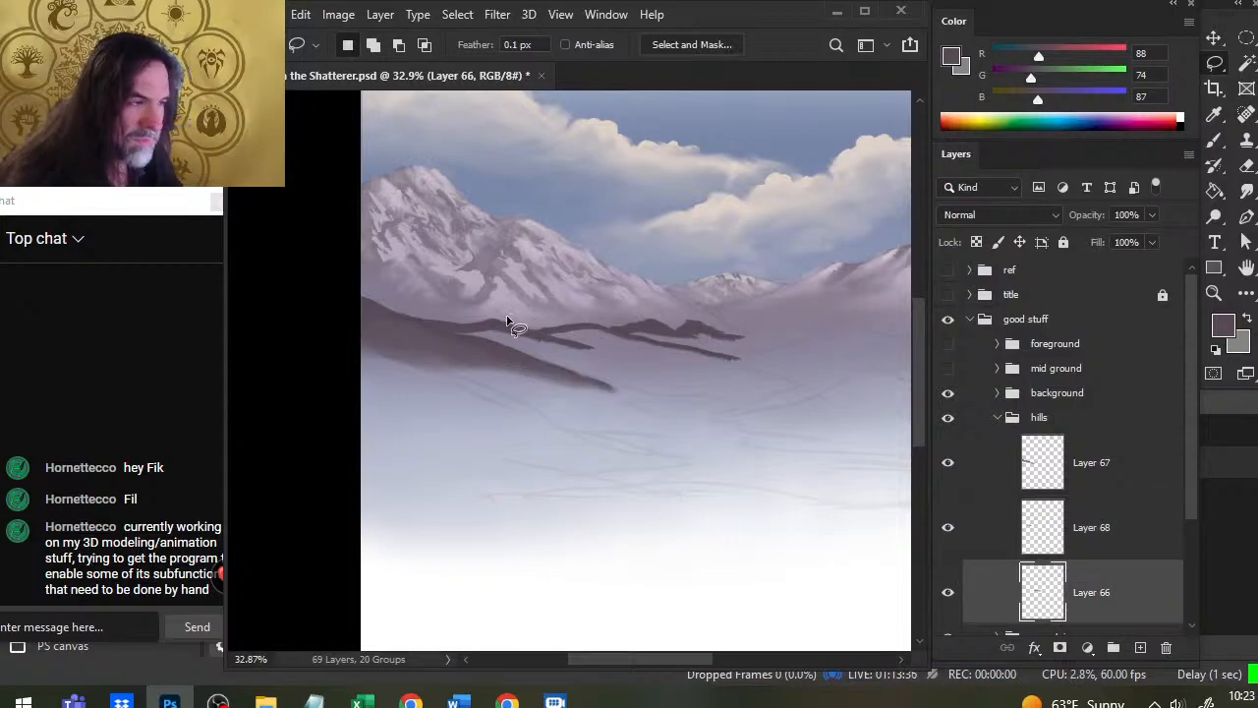
mouse_move(587, 308)
mouse_down()
mouse_move(556, 386)
mouse_move(732, 402)
mouse_move(769, 383)
mouse_up()
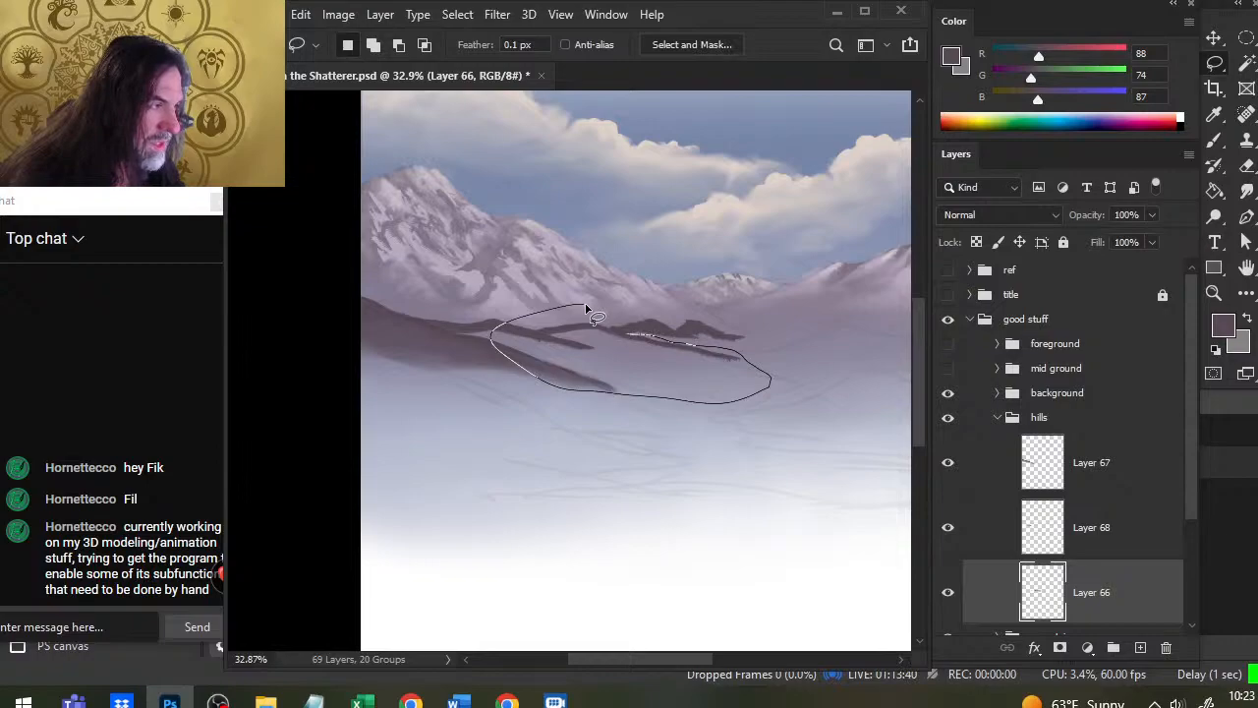
drag(586, 307, 589, 308)
key(Delete)
key(ctrl+d)
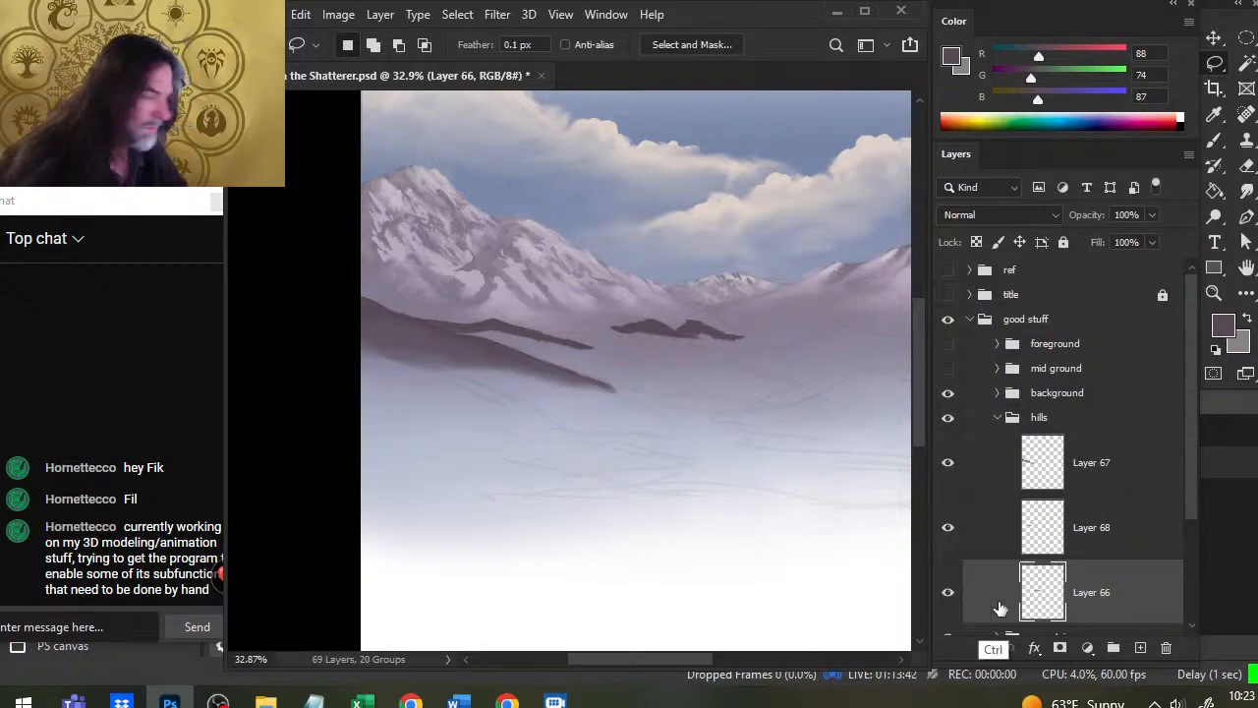
scroll(1110, 600, down, 1)
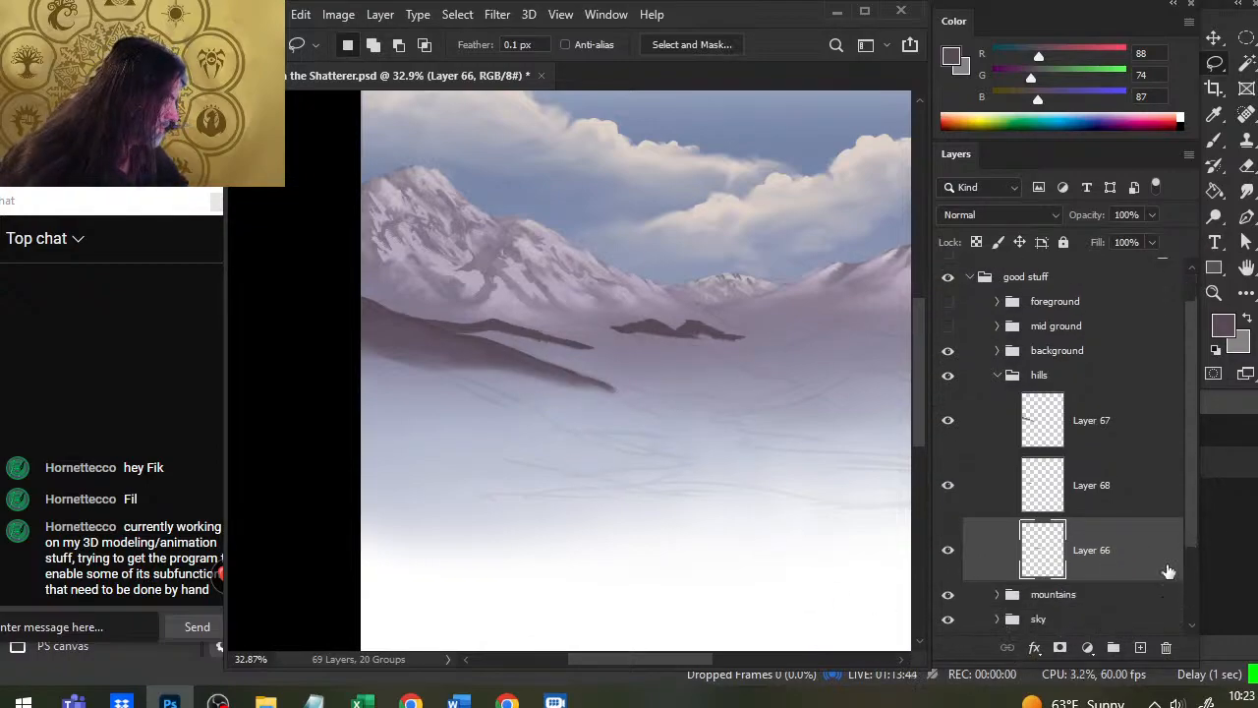
key(ctrl+shift+v)
Step: Stack the newly pasted ridge layer directly above Layer 66, check the hills layers by toggling their visibility, and make Layer 66 active
mouse_move(1095, 618)
mouse_down()
mouse_move(1089, 520)
mouse_move(1062, 521)
mouse_up()
click(948, 427)
click(949, 423)
click(948, 486)
click(949, 487)
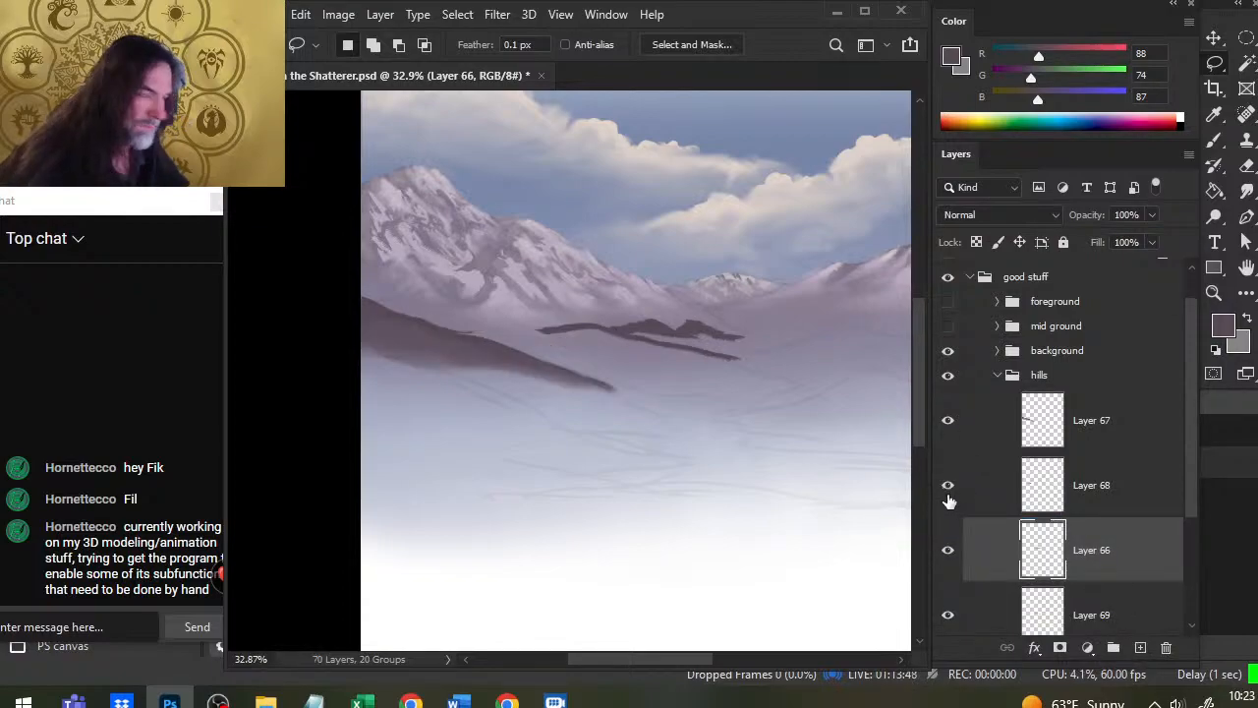
click(949, 553)
click(951, 558)
drag(1003, 610, 988, 526)
click(949, 615)
click(950, 614)
click(950, 552)
click(951, 557)
click(1096, 630)
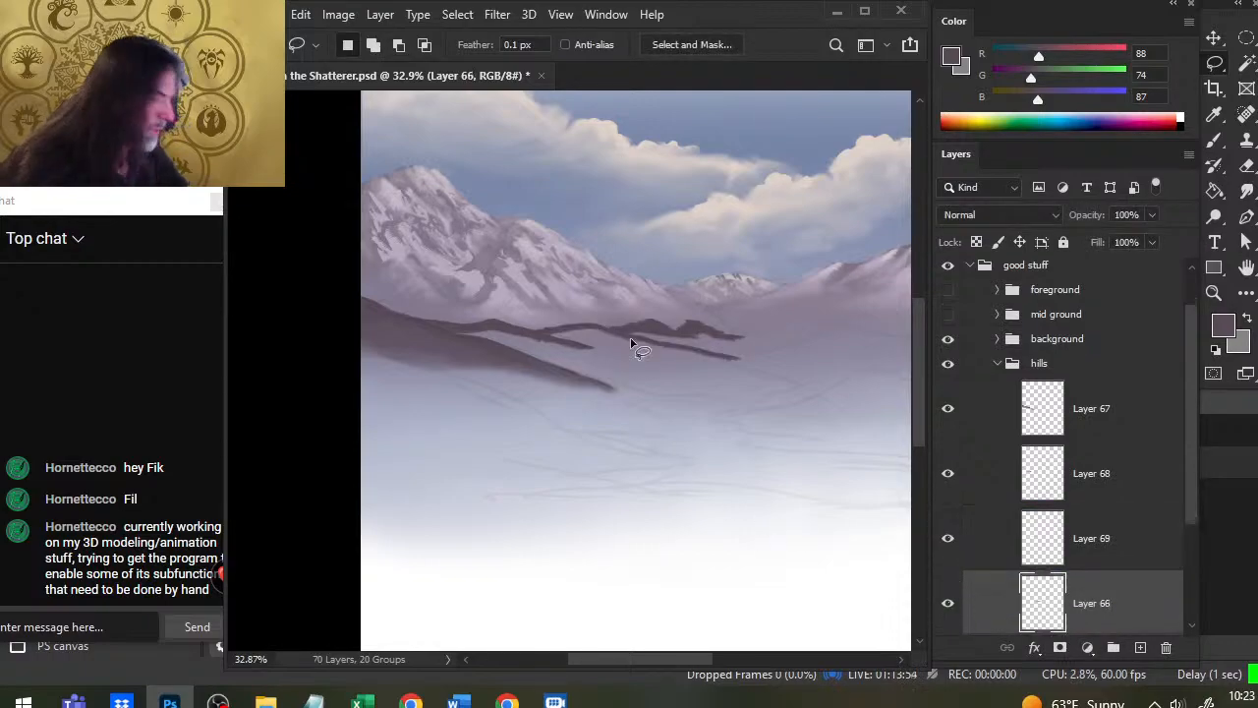
Step: Smudge the small right-hand peaks on Layer 66 down into a soft distant hill with a size 35 brush at 40% strength
key(r)
key(bracketleft)
key(bracketleft)
key(bracketleft)
key(bracketleft)
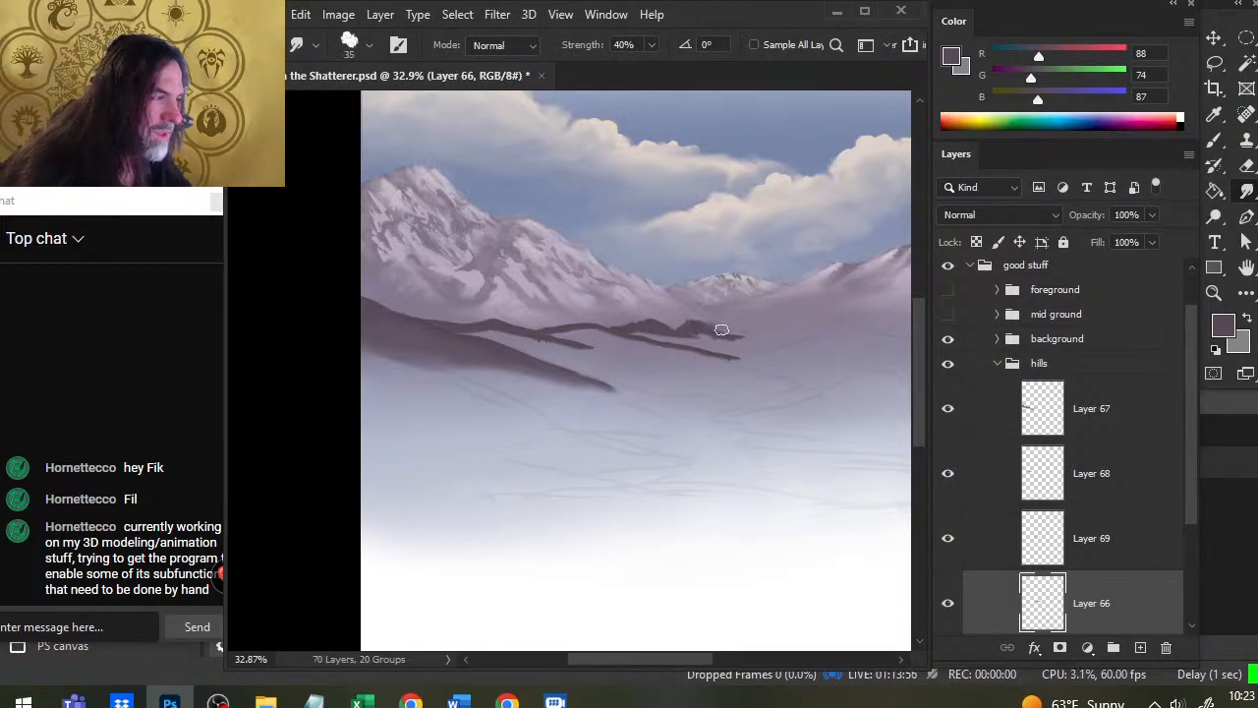
mouse_move(712, 328)
mouse_down()
mouse_move(750, 332)
mouse_move(704, 328)
mouse_move(785, 342)
mouse_up()
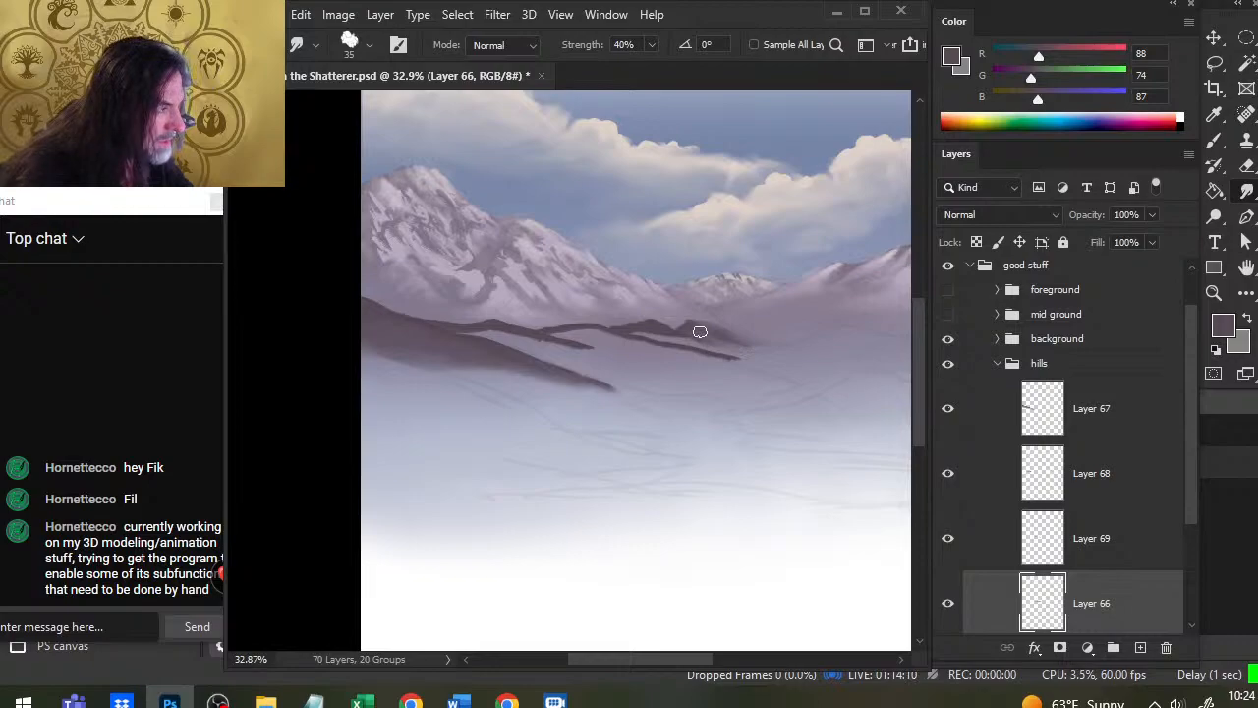
key(b)
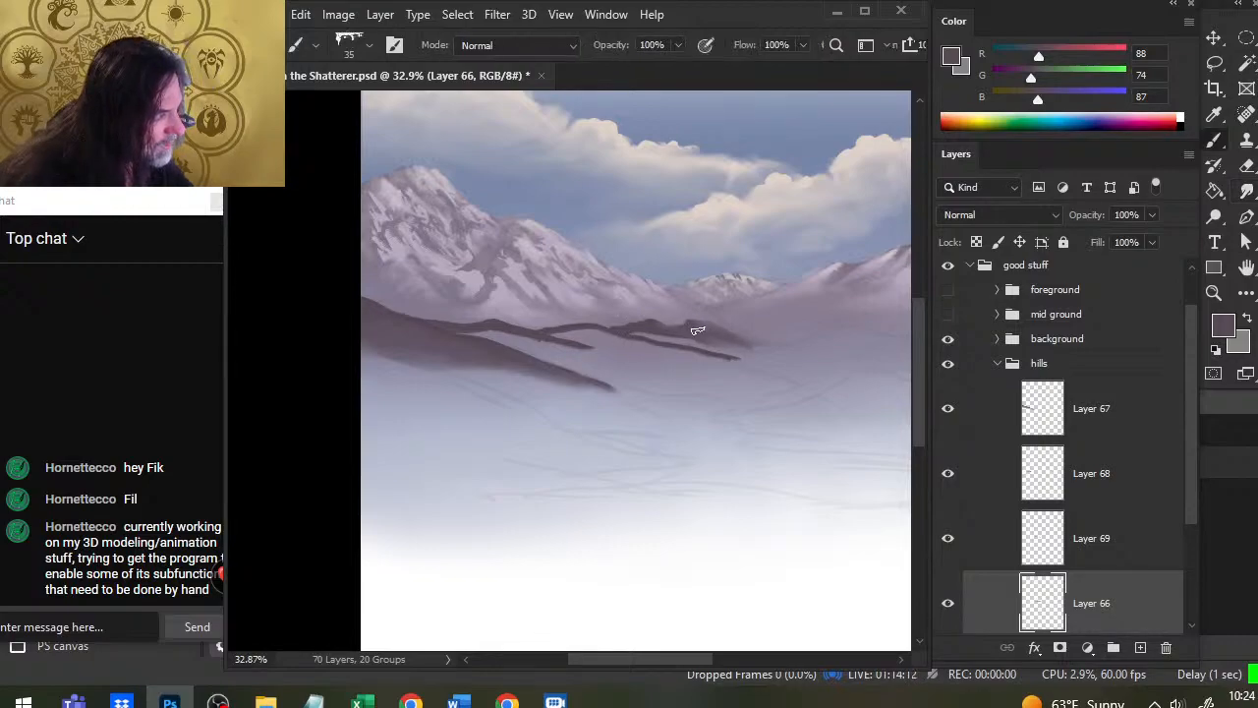
key(r)
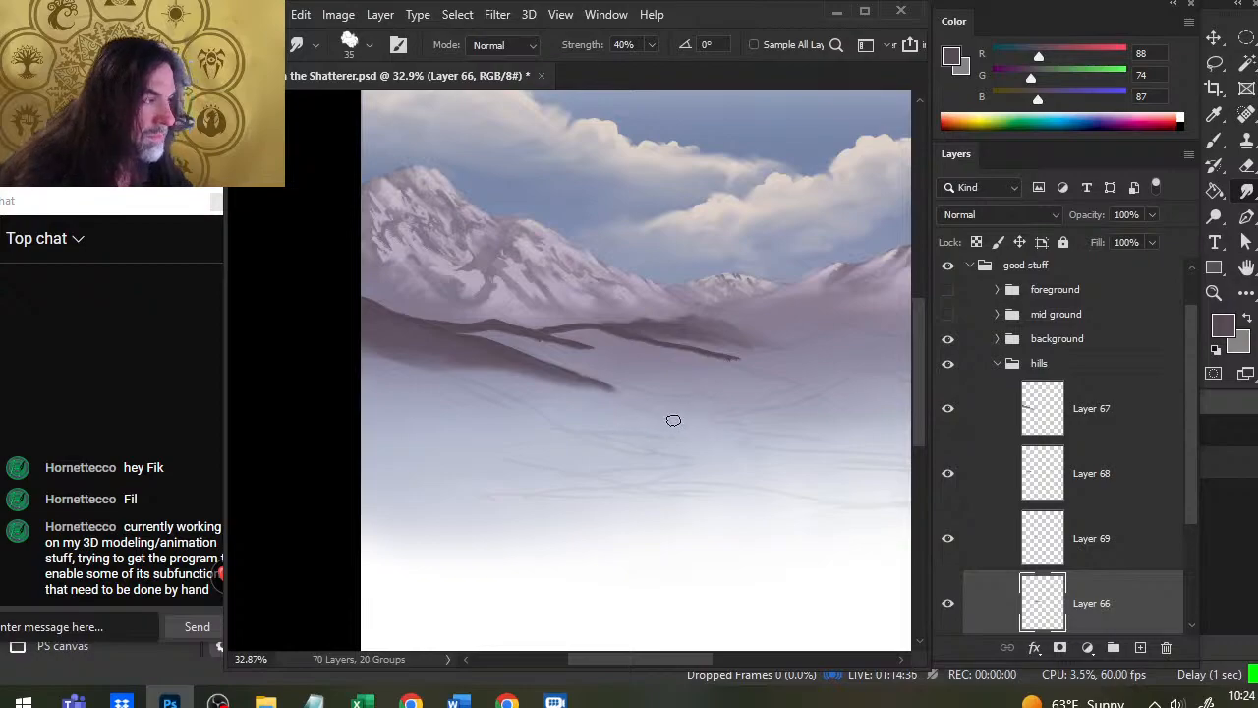
key(v)
drag(729, 411, 728, 407)
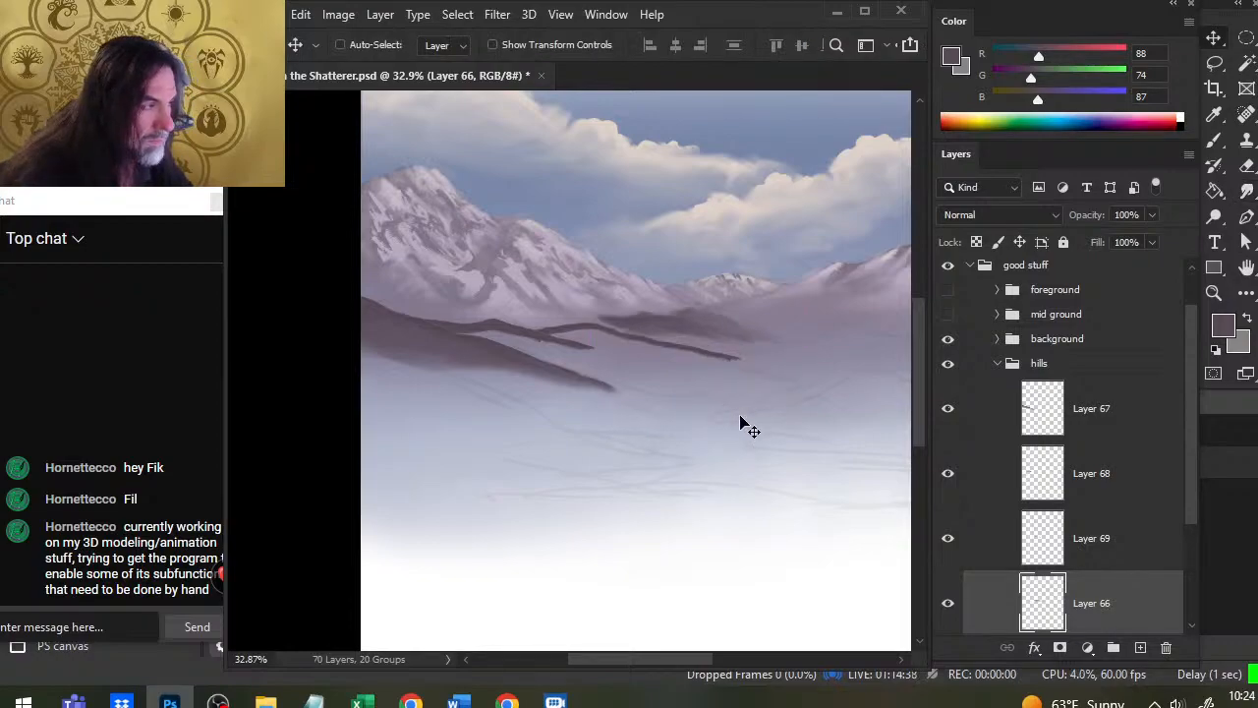
key(ctrl+z)
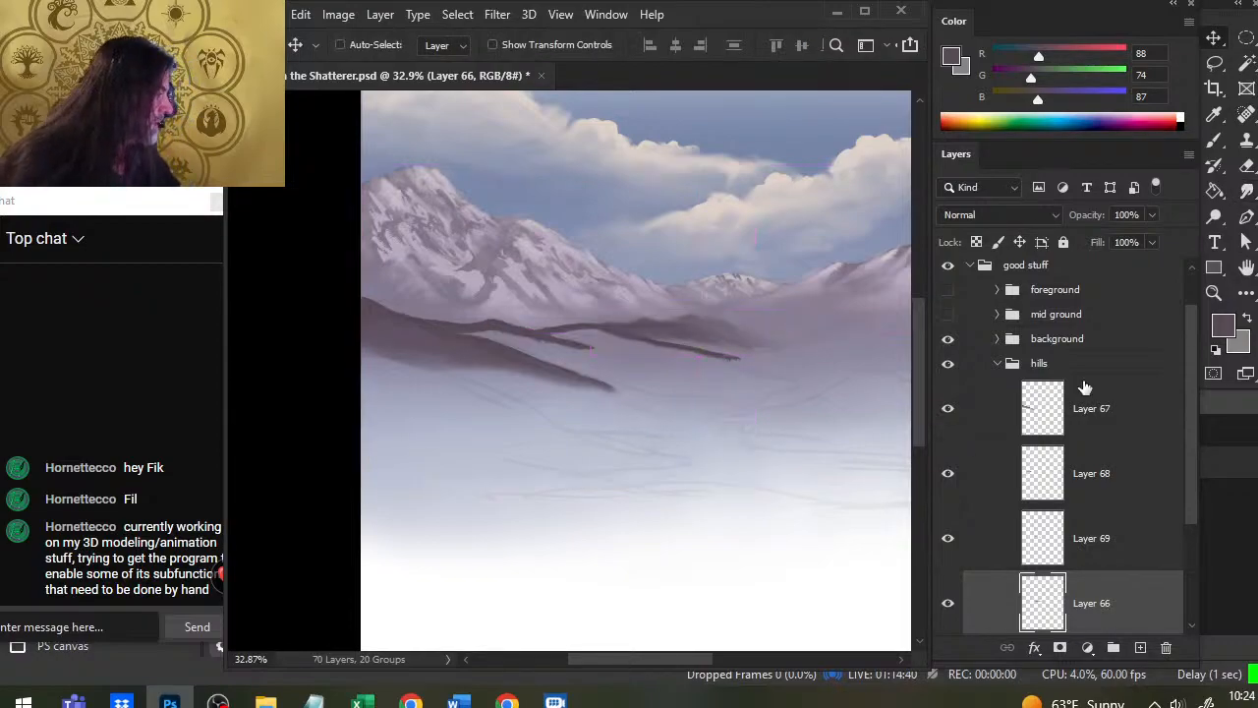
Step: Shift the whole hills group slightly up and to the left, and skew its right side slightly downward
click(1022, 364)
drag(626, 439, 624, 437)
key(l)
right_click(626, 434)
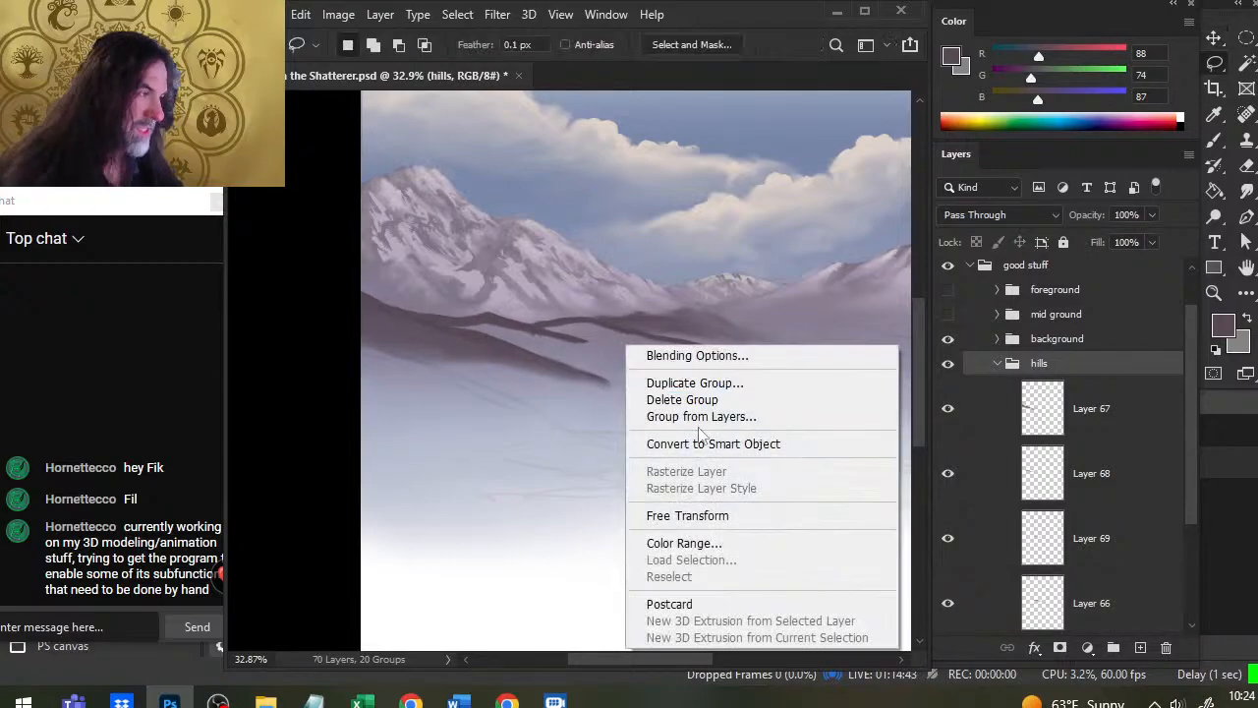
click(727, 515)
right_click(650, 377)
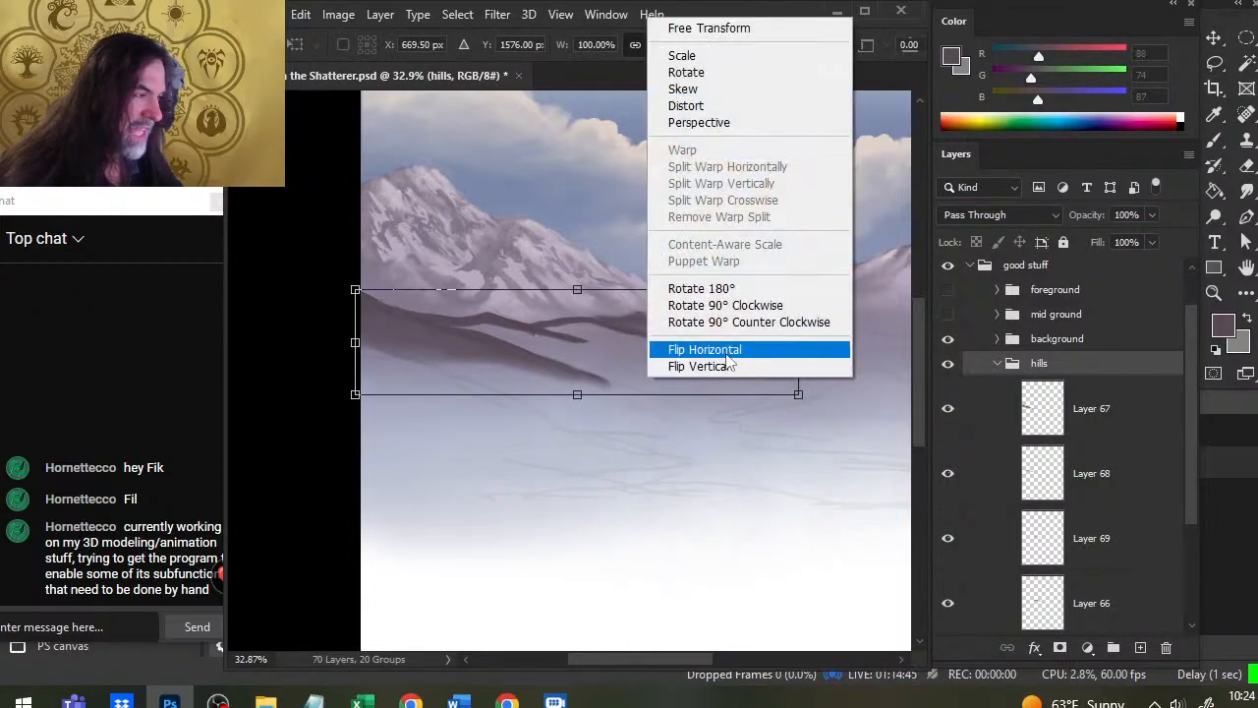
click(716, 91)
drag(798, 342, 797, 346)
key(Return)
key(v)
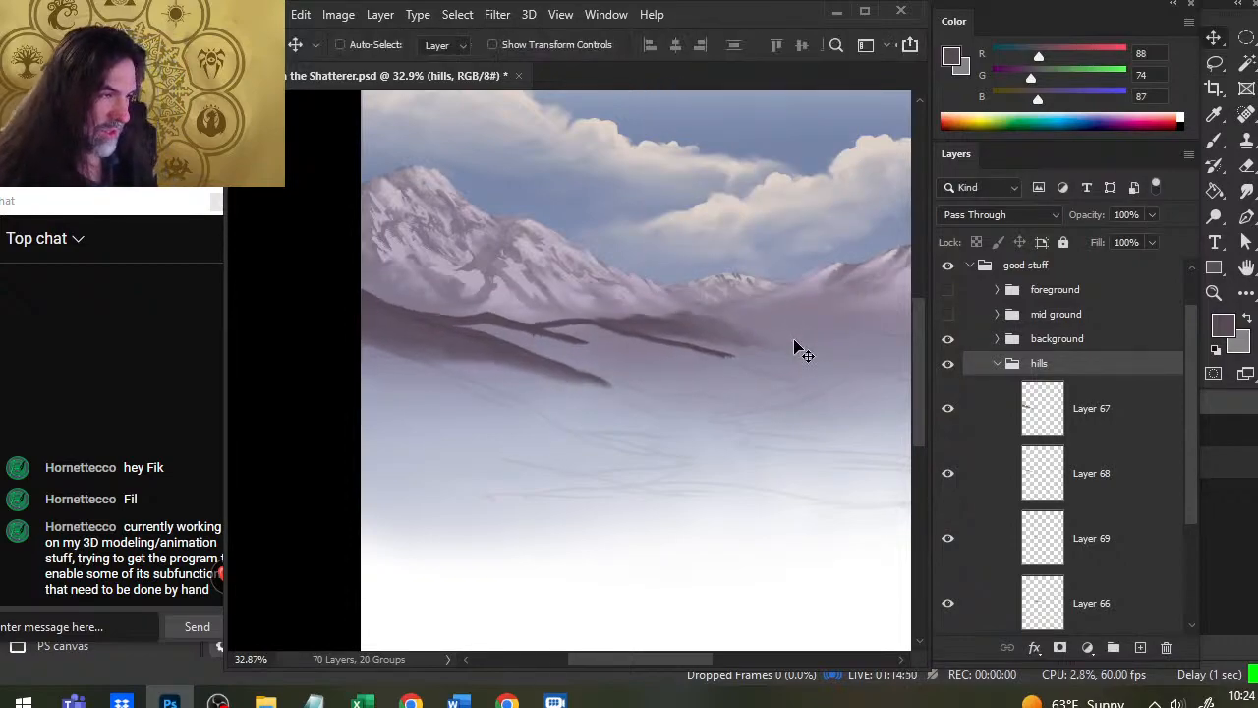
Step: On Layer 66, choose a jagged eraser brush at size 150 and refine the shape and soft edges of the distant hill
key(r)
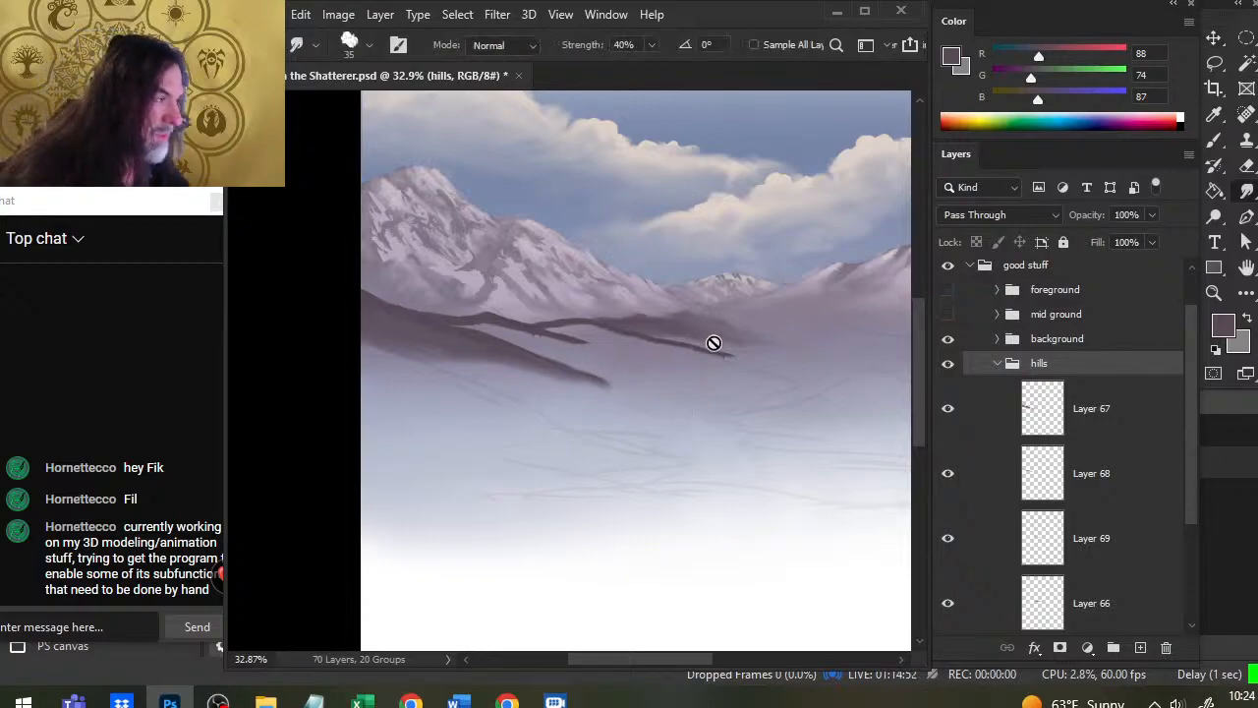
click(1089, 607)
scroll(1192, 471, down, 3)
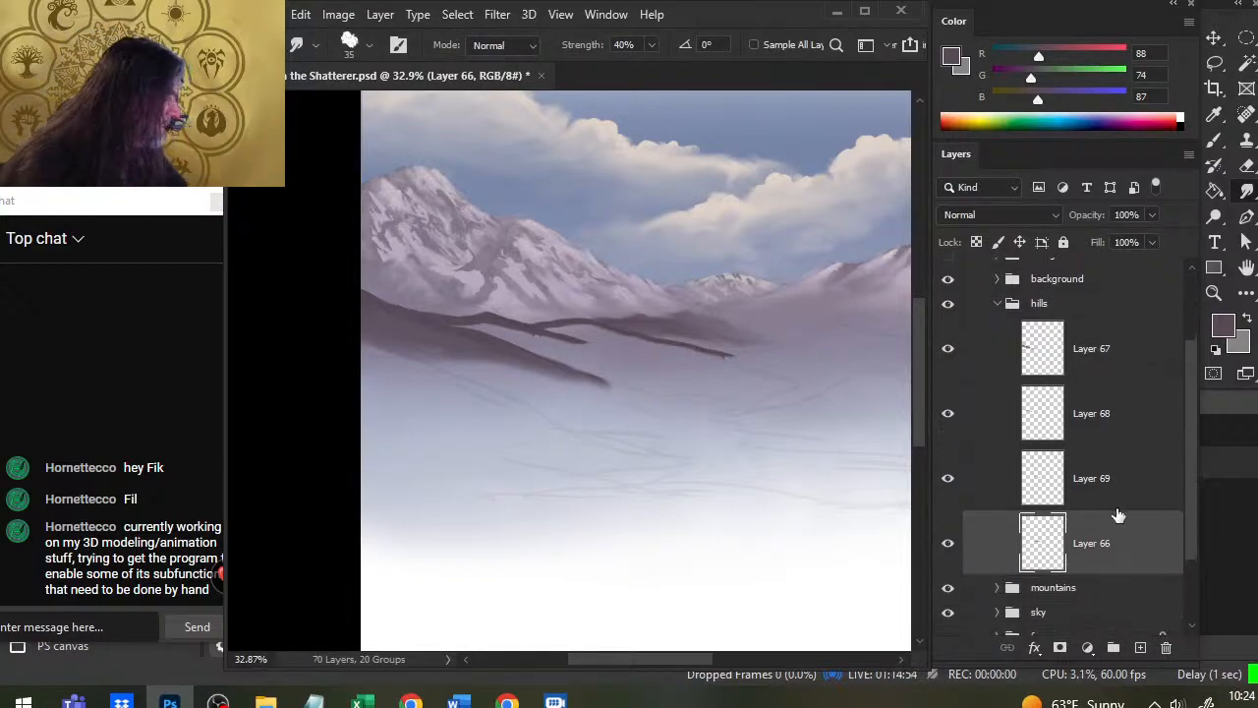
key(e)
right_click(671, 291)
double_click(924, 439)
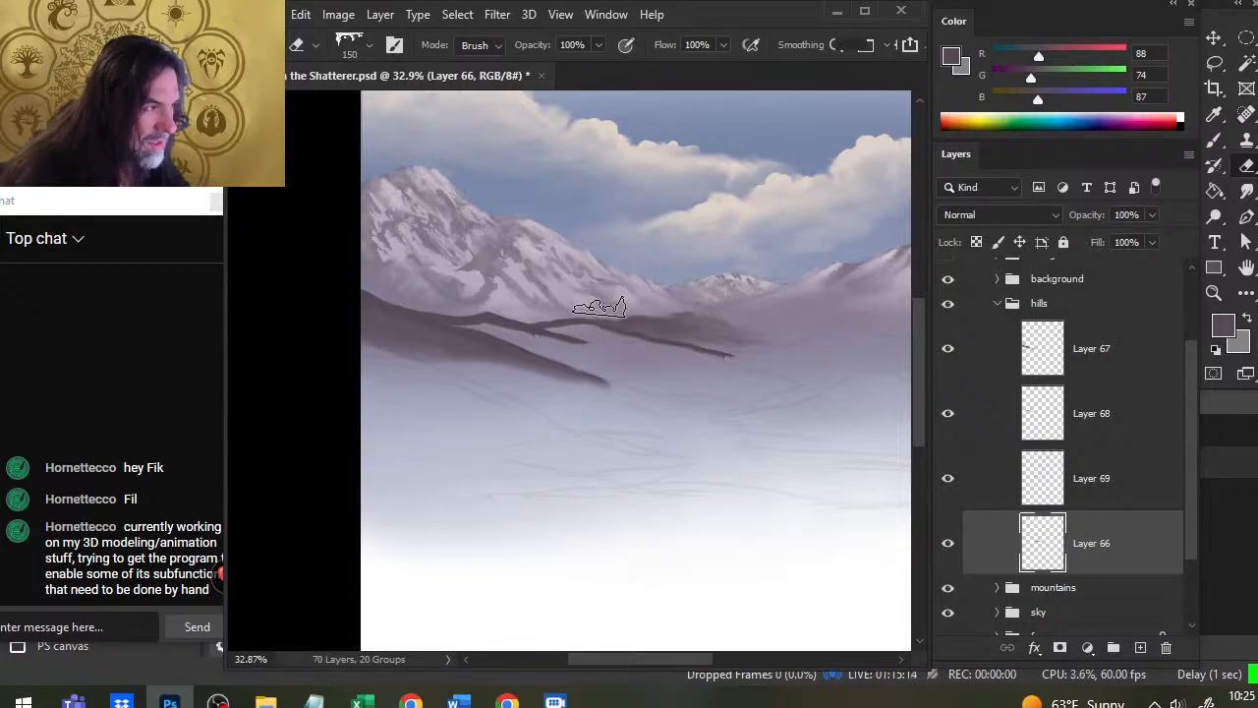
key(r)
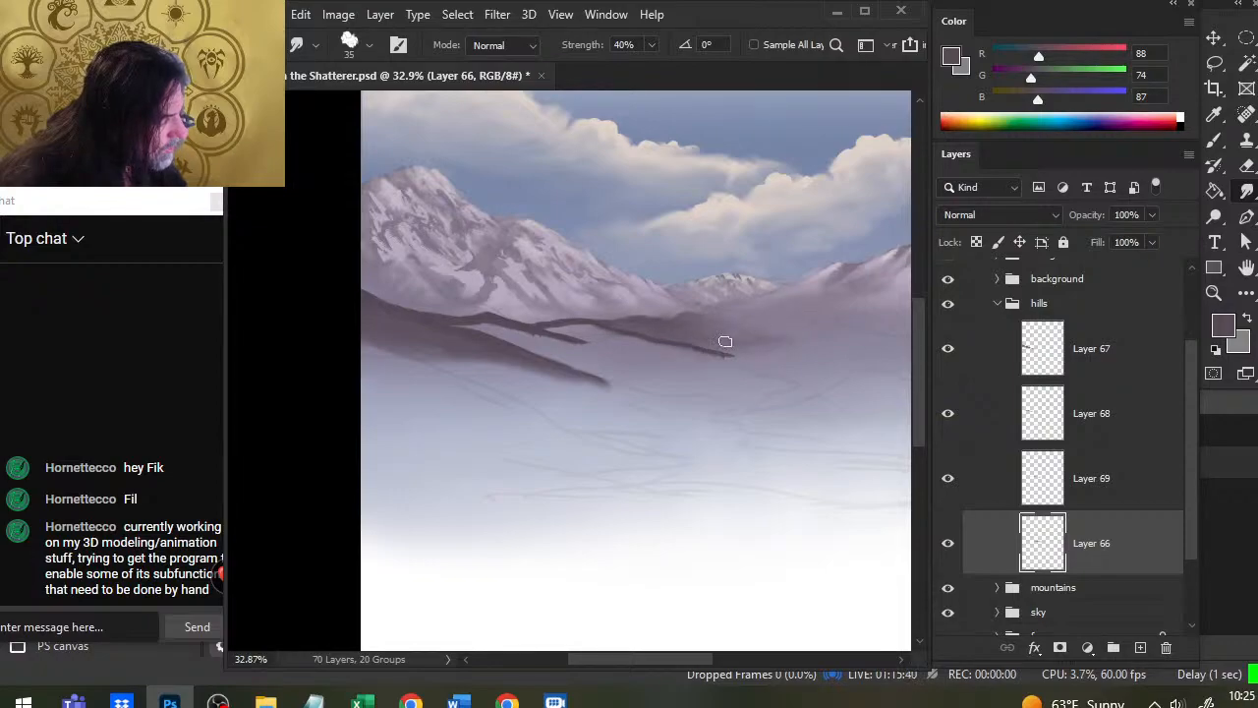
Step: On Layer 69, paint and smudge the long ridge downward into a soft, misty slope that fades to the right
click(1091, 480)
key(b)
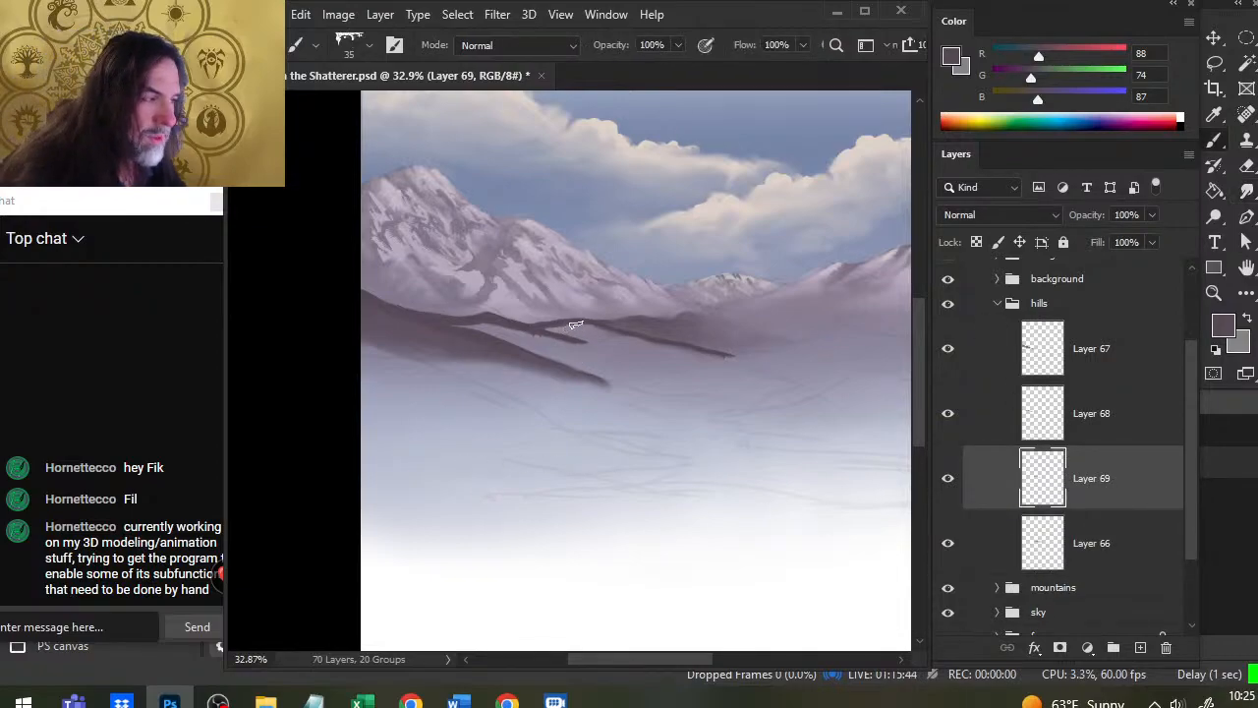
key(r)
mouse_move(576, 324)
mouse_down()
mouse_move(605, 346)
mouse_move(574, 323)
mouse_move(585, 330)
mouse_move(571, 325)
mouse_move(559, 357)
mouse_move(529, 335)
mouse_move(557, 344)
mouse_move(565, 325)
mouse_move(630, 348)
mouse_move(581, 329)
mouse_move(617, 339)
mouse_move(598, 324)
mouse_move(630, 342)
mouse_move(605, 332)
mouse_move(620, 344)
mouse_move(607, 332)
mouse_move(694, 352)
mouse_up()
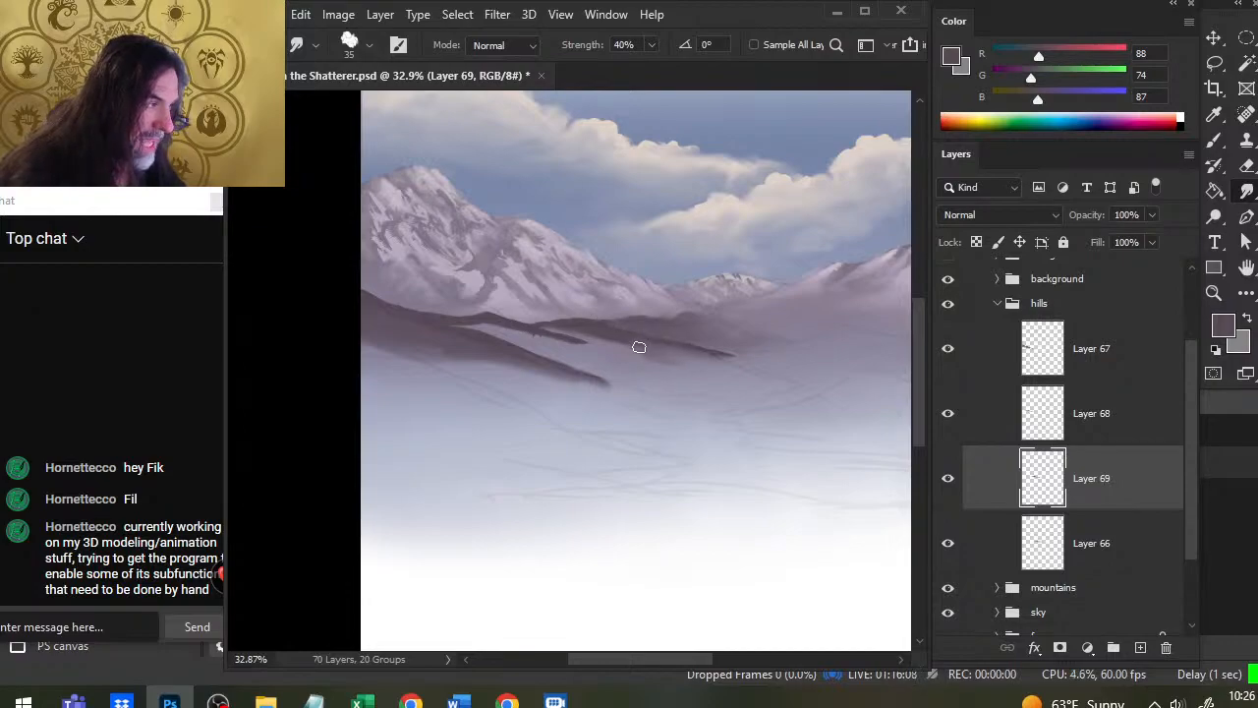
key(b)
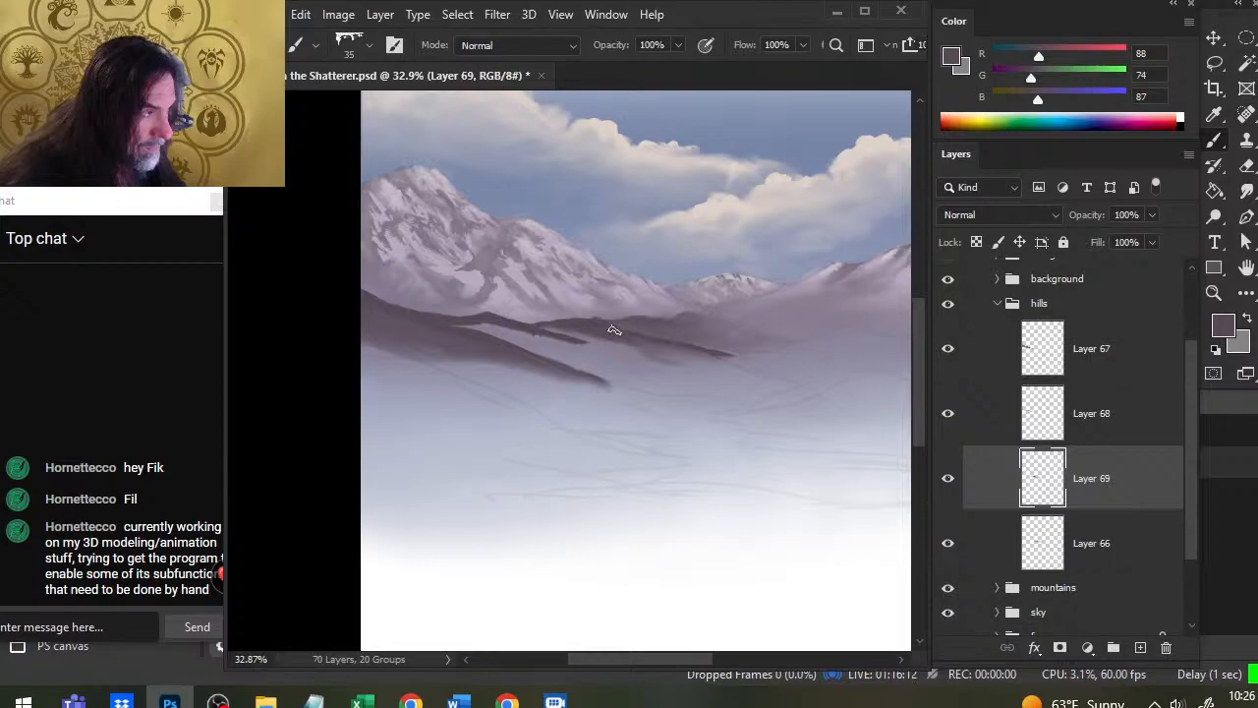
key(r)
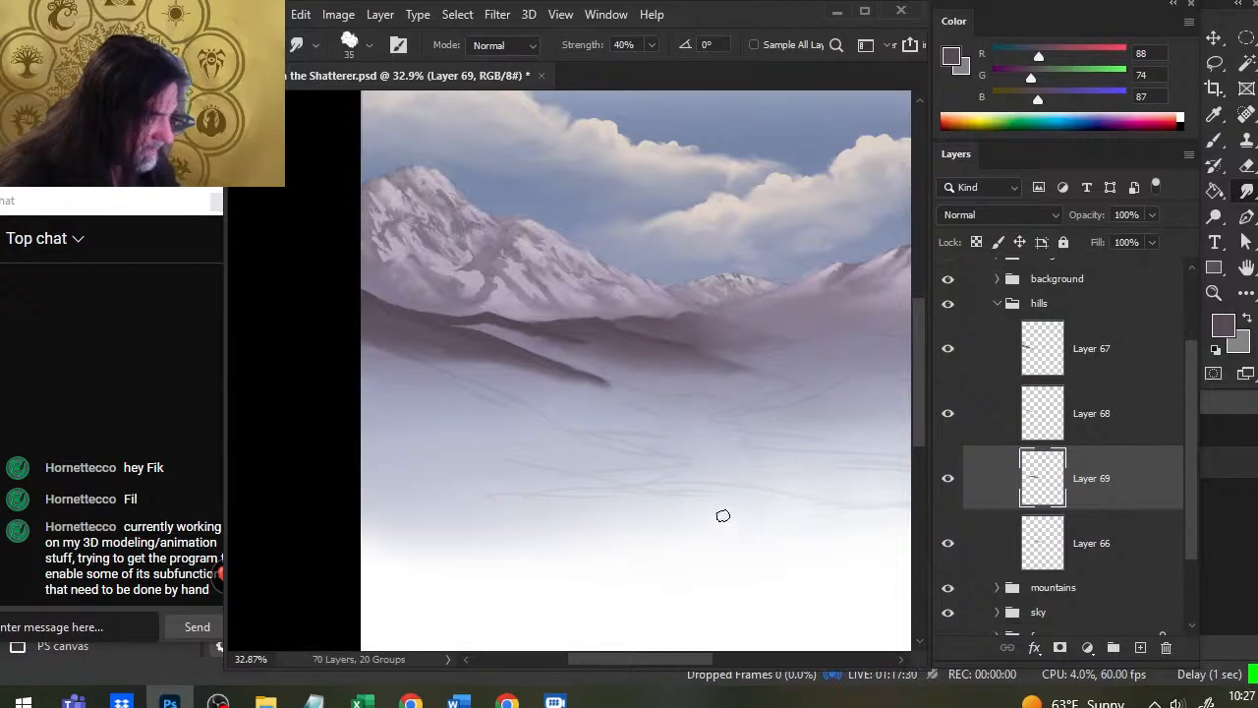
Step: On Layer 68, paint a dark ridge line sloping down below the left mountain and smudge it at 56% strength
click(1118, 407)
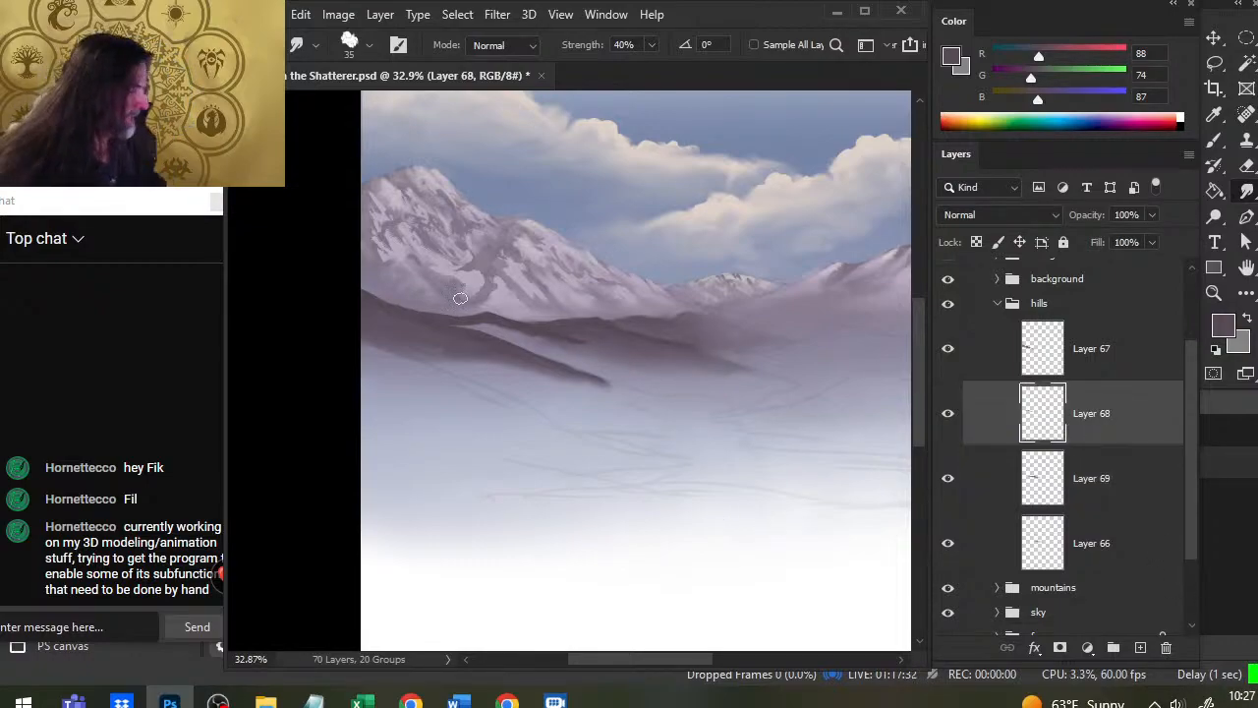
key(b)
drag(537, 331, 601, 351)
key(r)
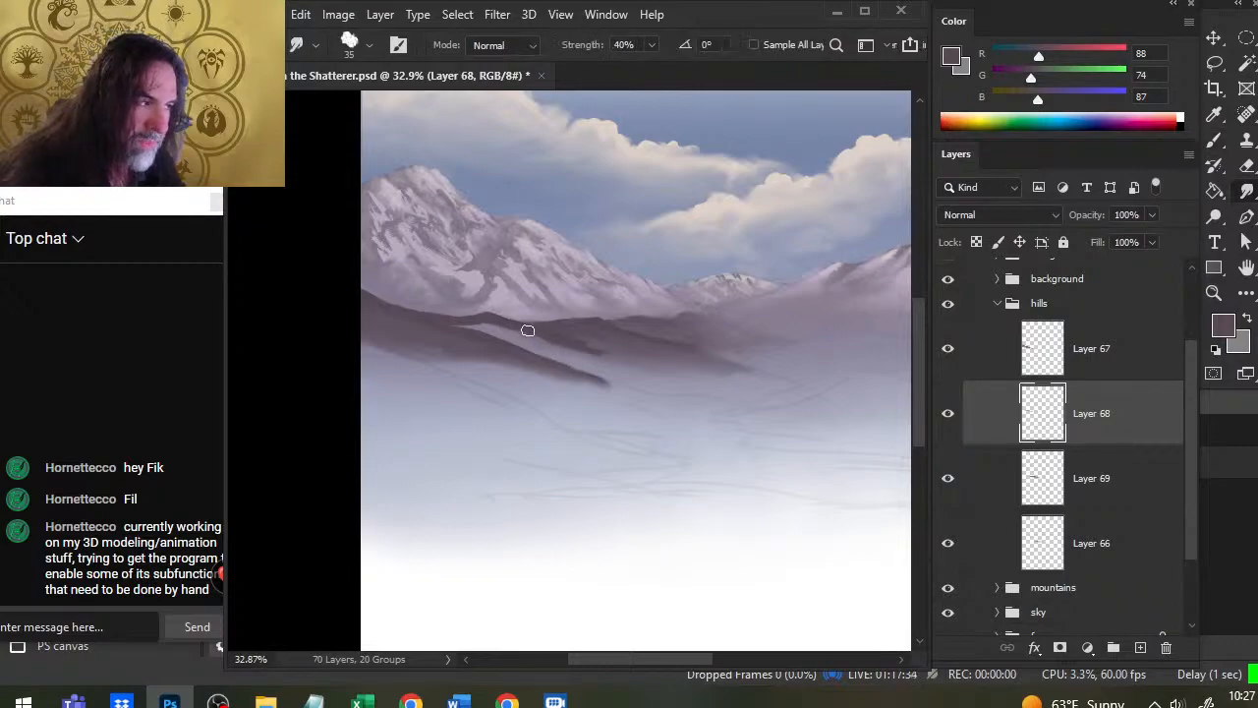
key(5)
key(6)
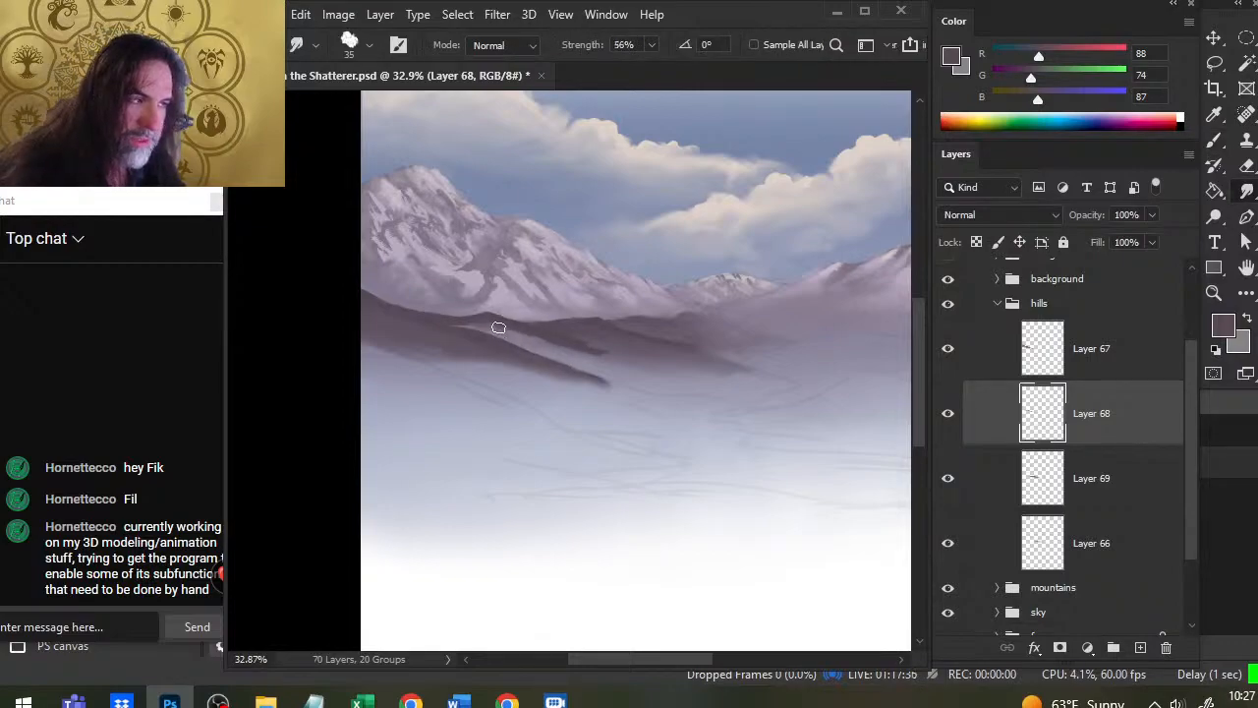
drag(490, 320, 650, 370)
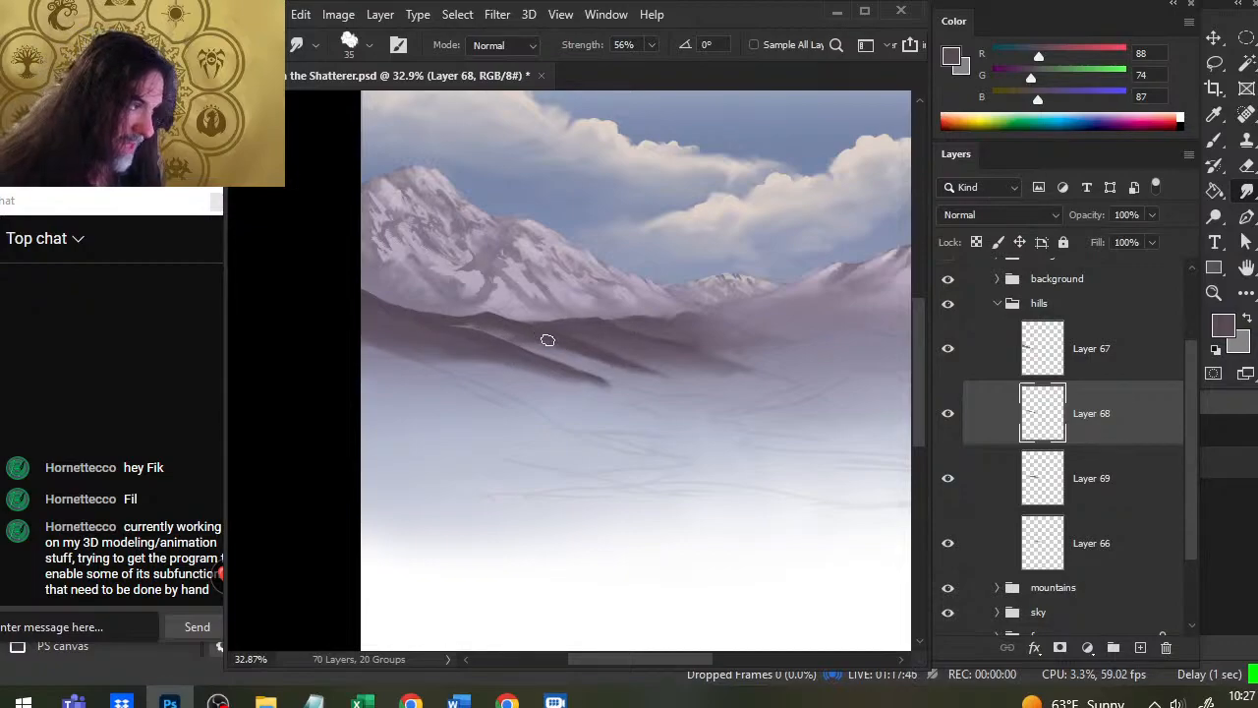
drag(601, 355, 727, 373)
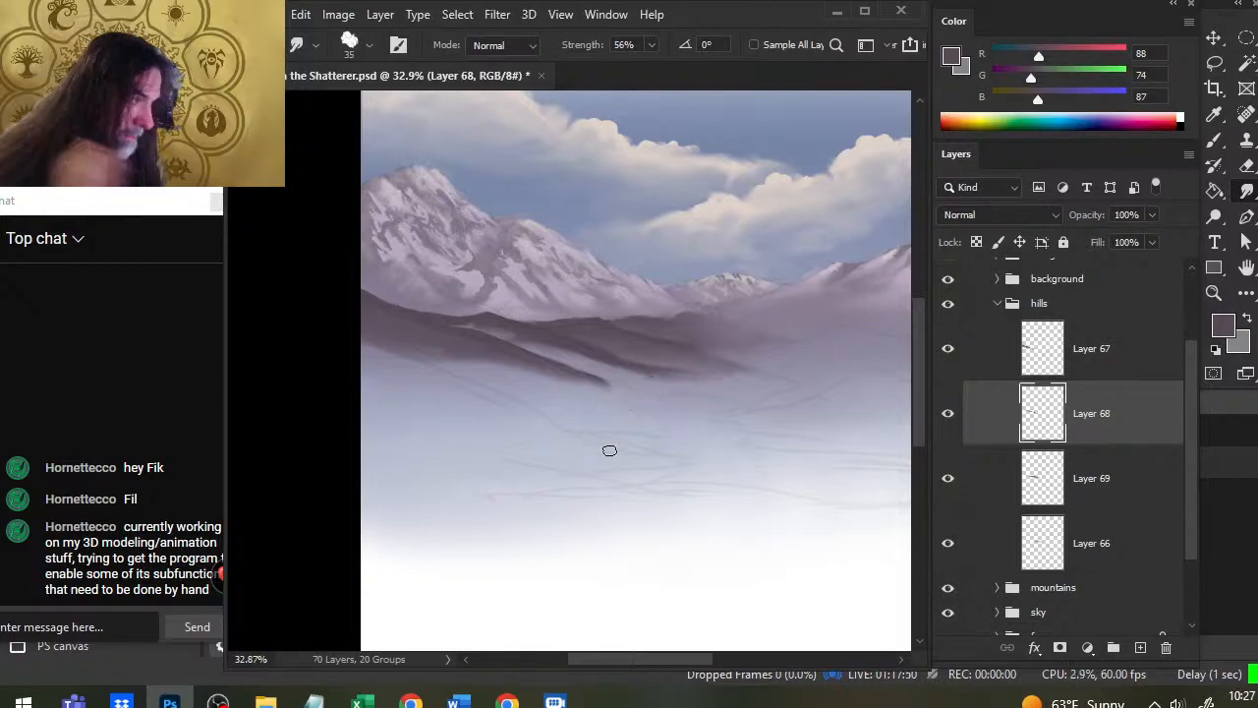
Step: Smudge the Layer 68 ridge further down to the right into misty slopes, using 43% and 50% strength, also touching Layer 69
key(5)
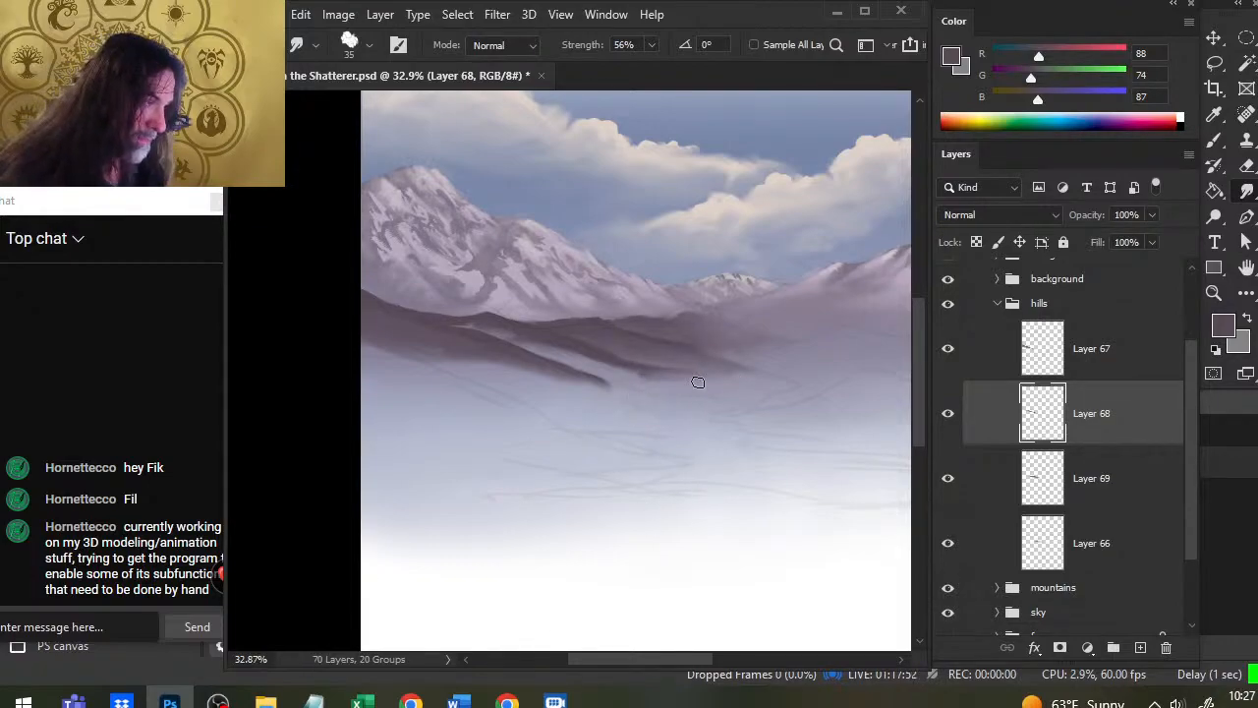
key(4)
key(3)
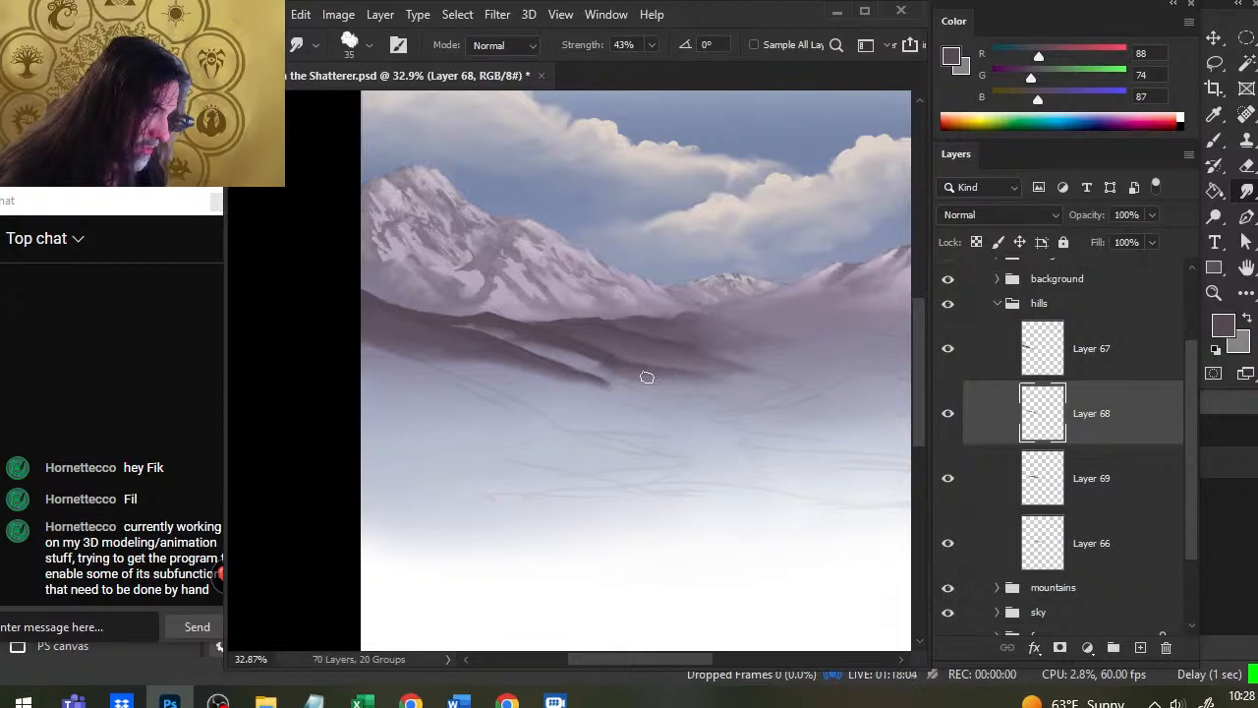
key(5)
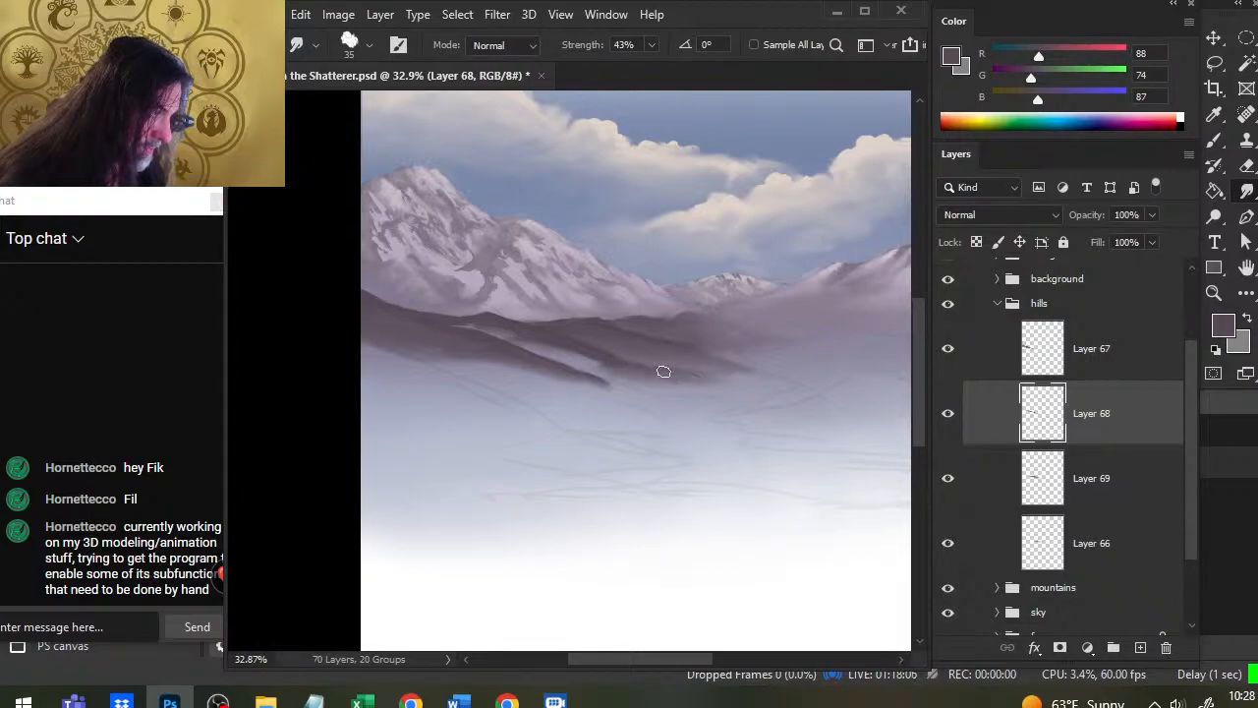
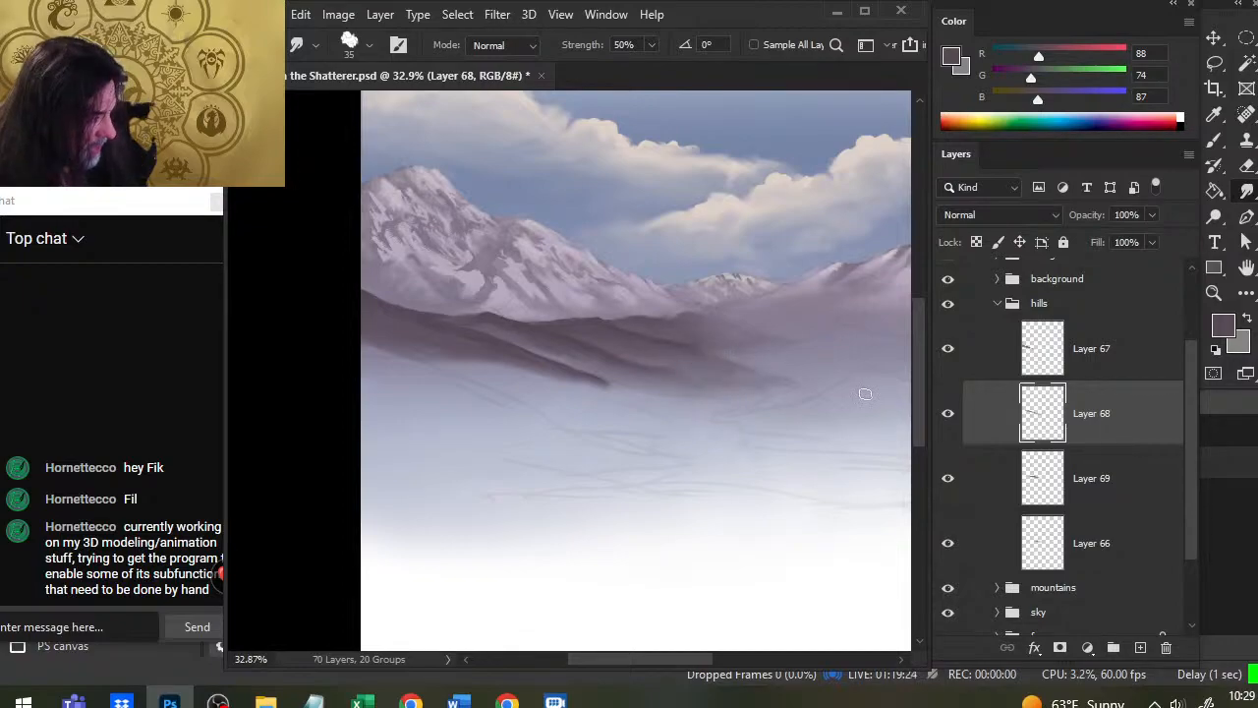
click(973, 474)
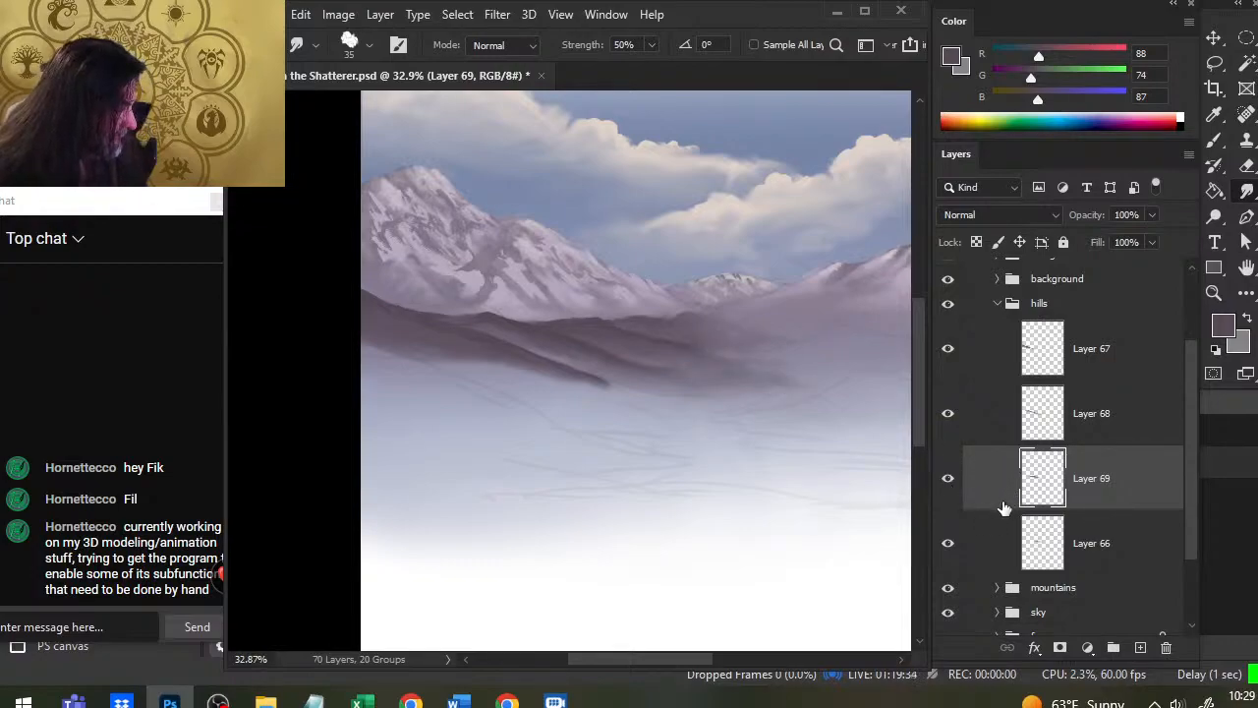
click(993, 424)
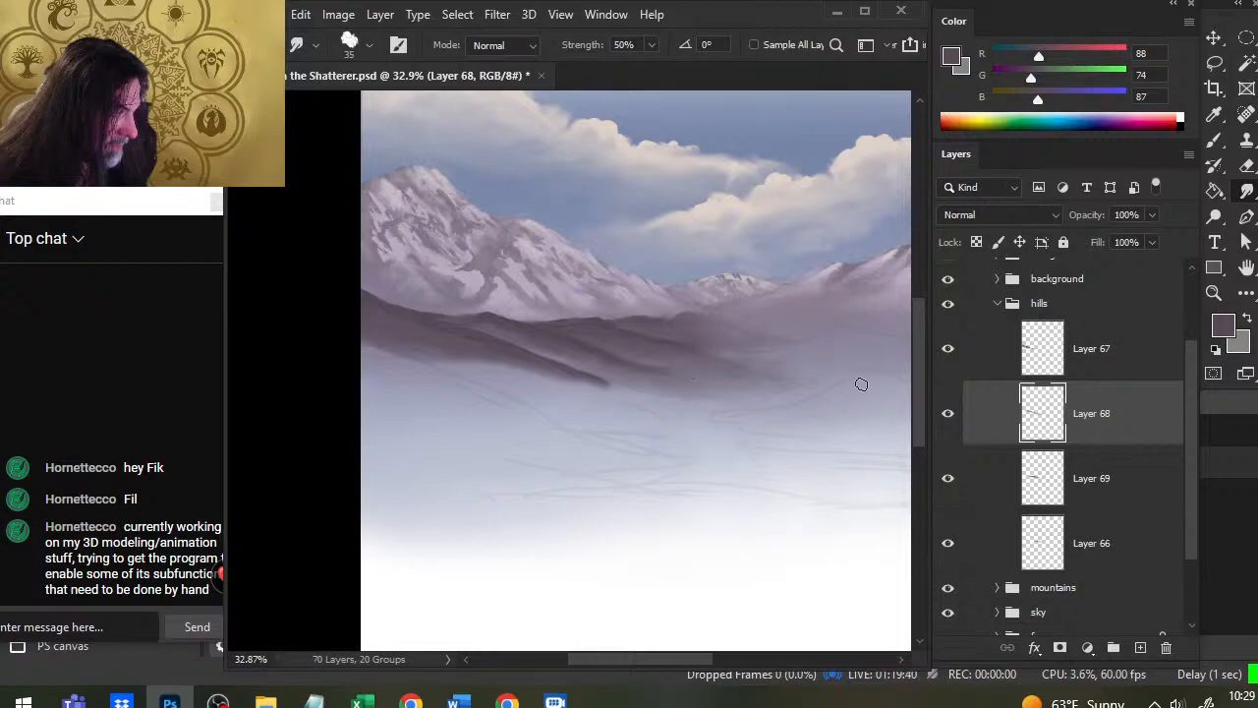
Step: Check the hills with Layer 67 hidden and shown, and refine the Layer 68 ridge's crest with the size 35 smudge and size 150 jagged eraser
key(z)
drag(724, 424, 624, 488)
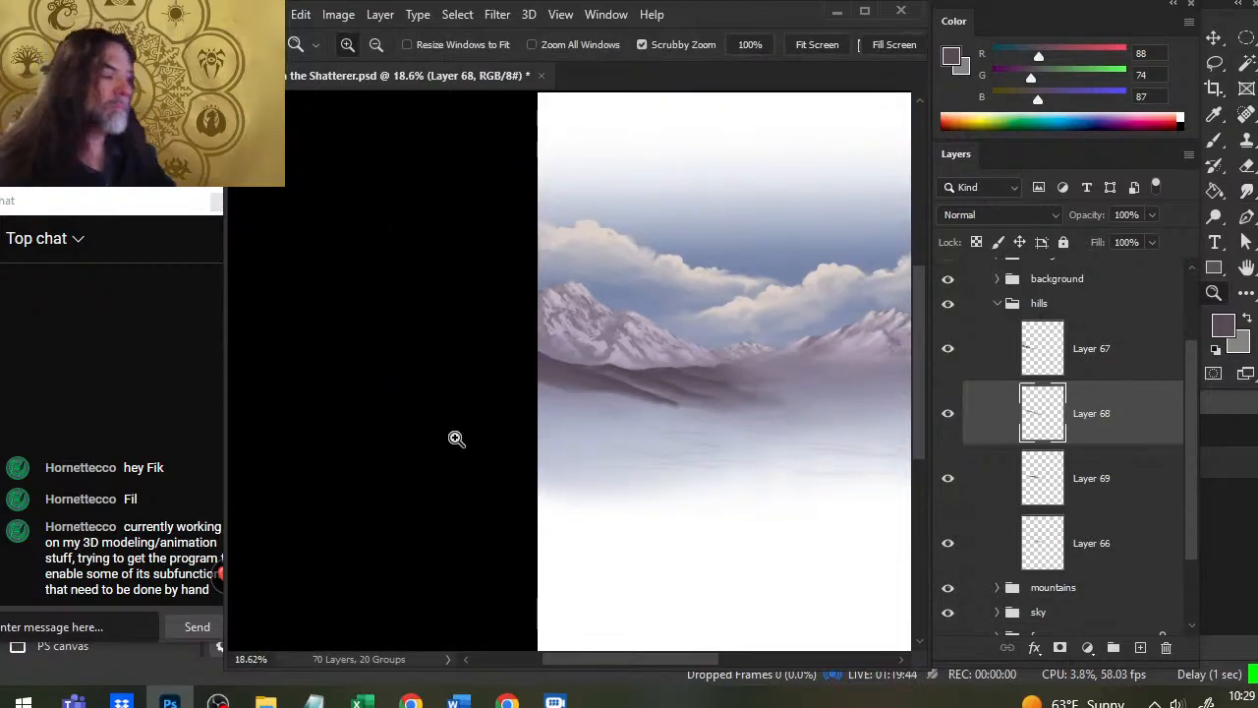
drag(623, 410, 663, 422)
click(951, 365)
click(952, 366)
click(1001, 363)
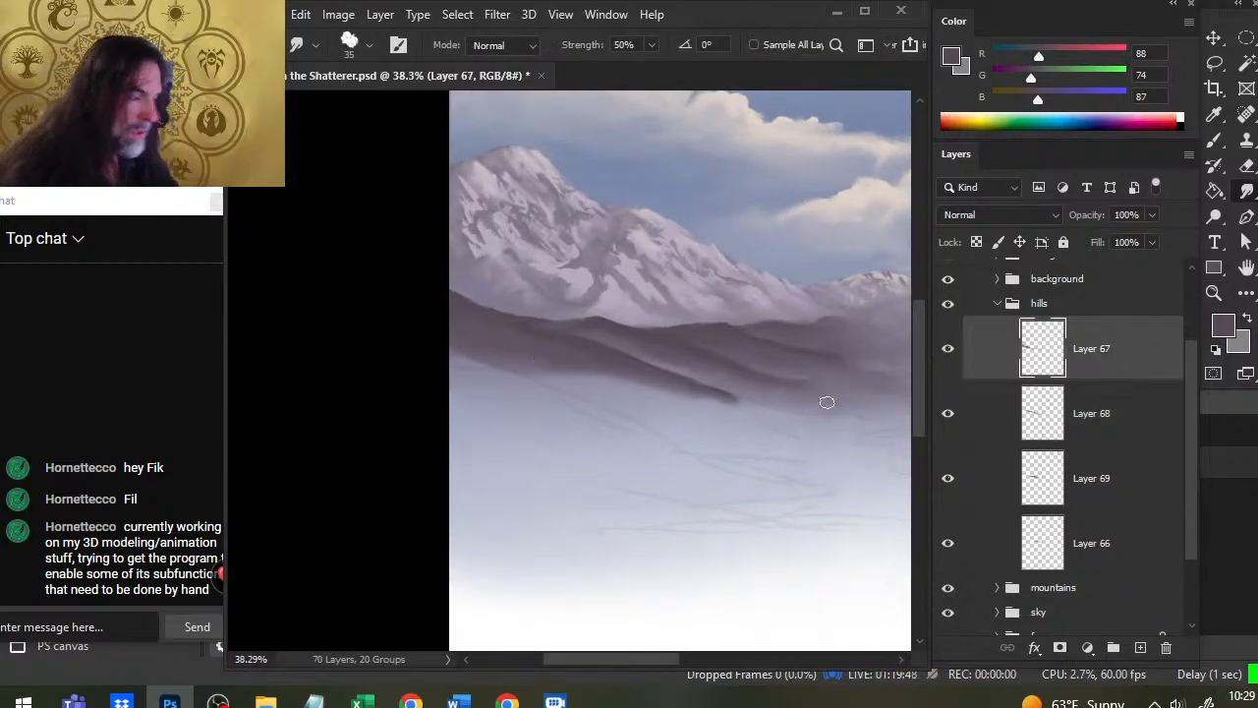
click(972, 440)
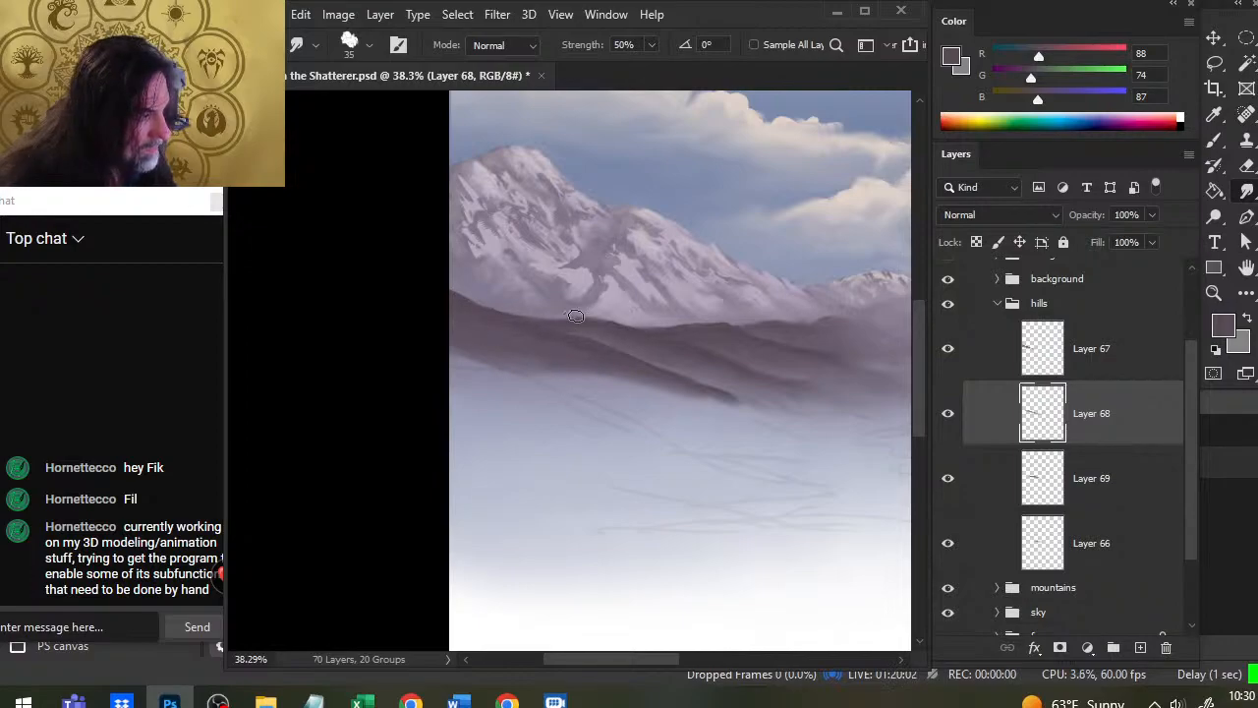
key(e)
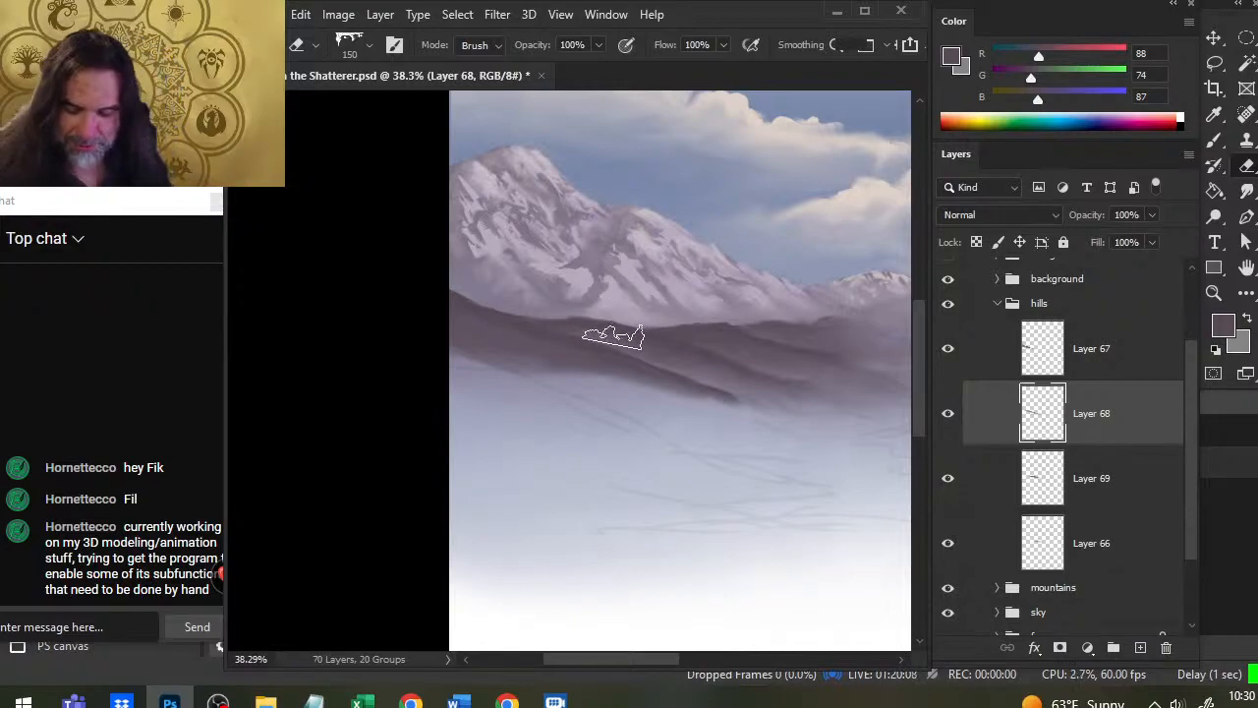
Step: On Layer 67, smudge the front left ridge down into a soft misty slope, using brush sizes 35 and 45 at 50% and 30% strength
click(1069, 366)
key(r)
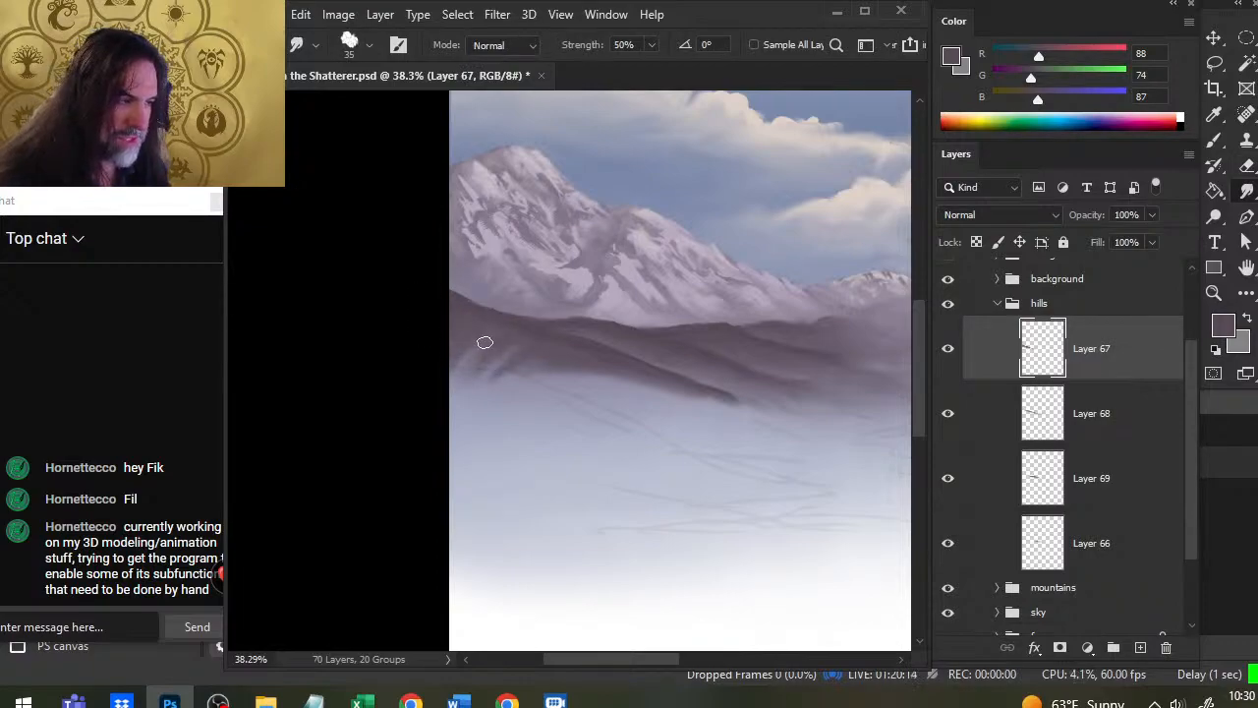
mouse_move(579, 349)
mouse_down()
mouse_move(546, 380)
mouse_move(563, 379)
mouse_up()
mouse_move(594, 349)
mouse_down()
mouse_move(629, 365)
mouse_move(606, 373)
mouse_move(616, 379)
mouse_move(639, 366)
mouse_move(623, 361)
mouse_move(677, 405)
mouse_up()
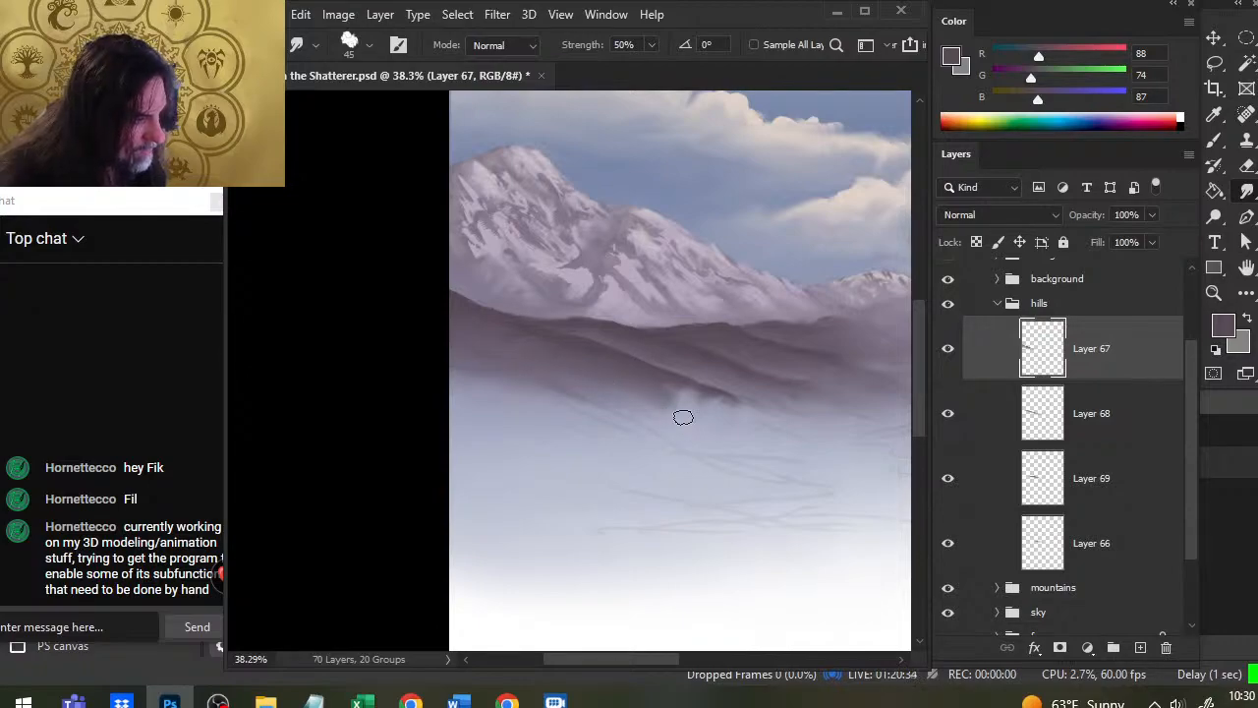
key(bracketleft)
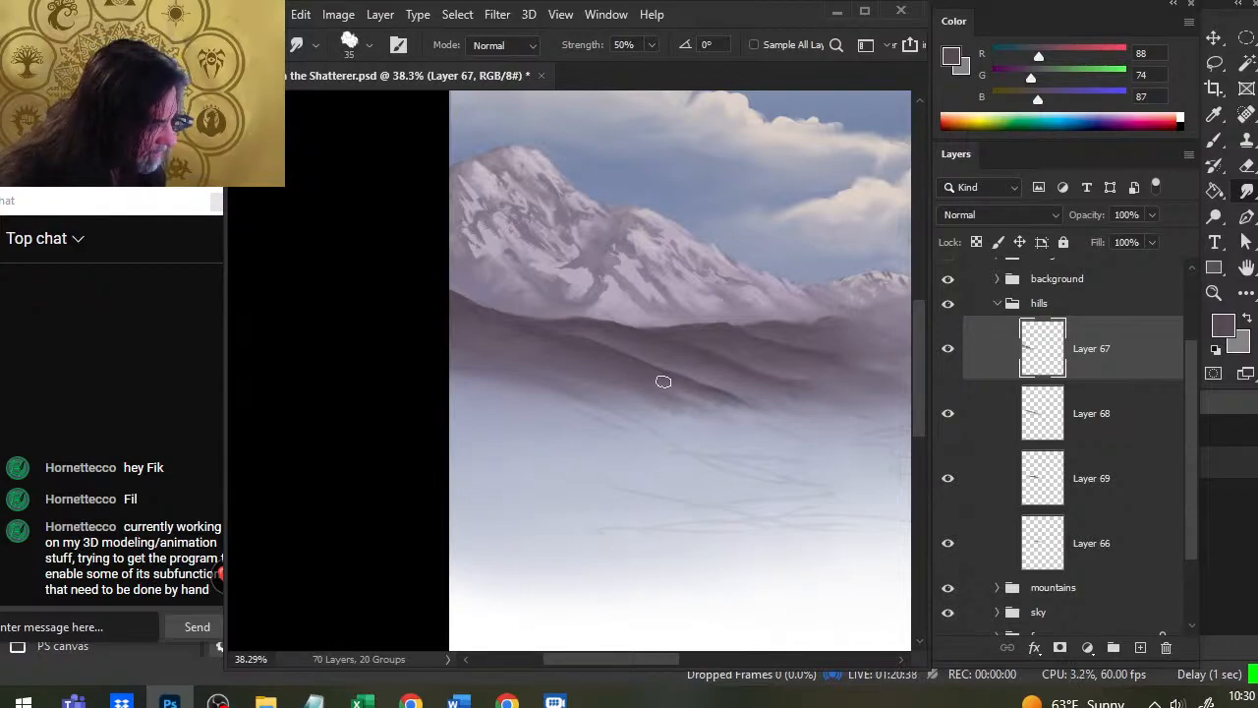
key(3)
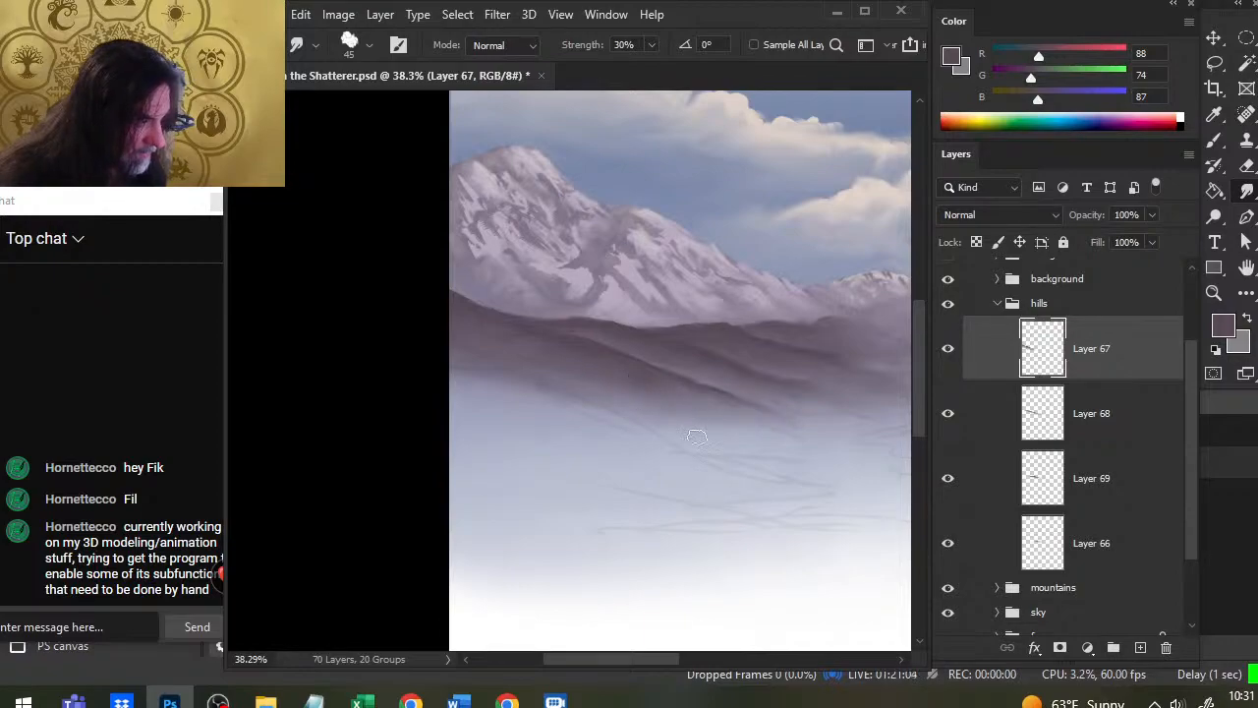
Step: Group Layers 66 to 69 inside the hills group and name the new group left
key(z)
drag(671, 464, 512, 437)
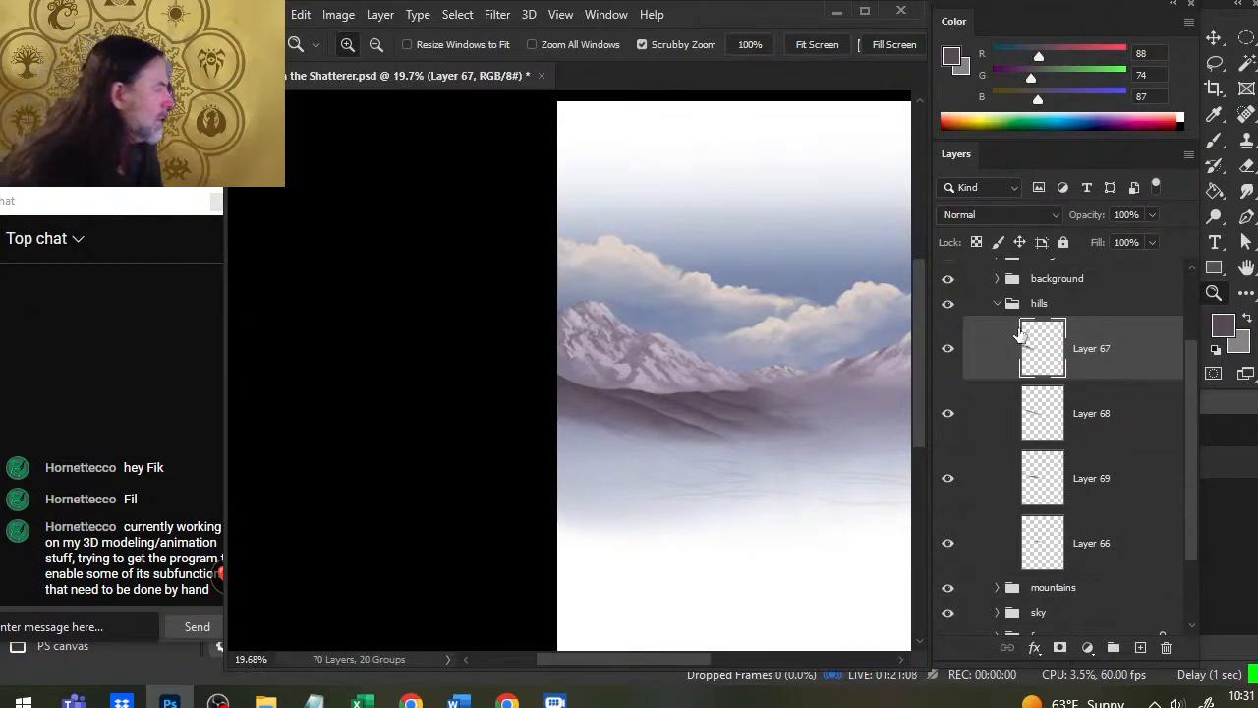
shift+click(1093, 545)
key(ctrl+g)
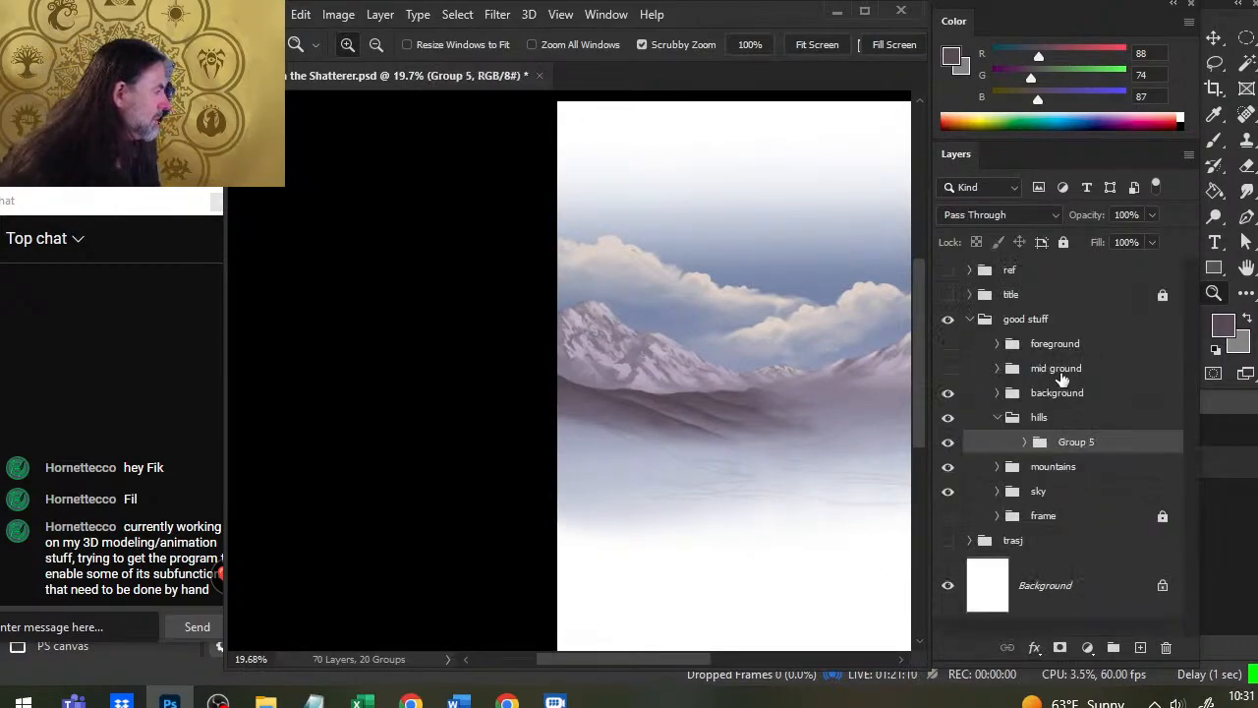
double_click(1075, 442)
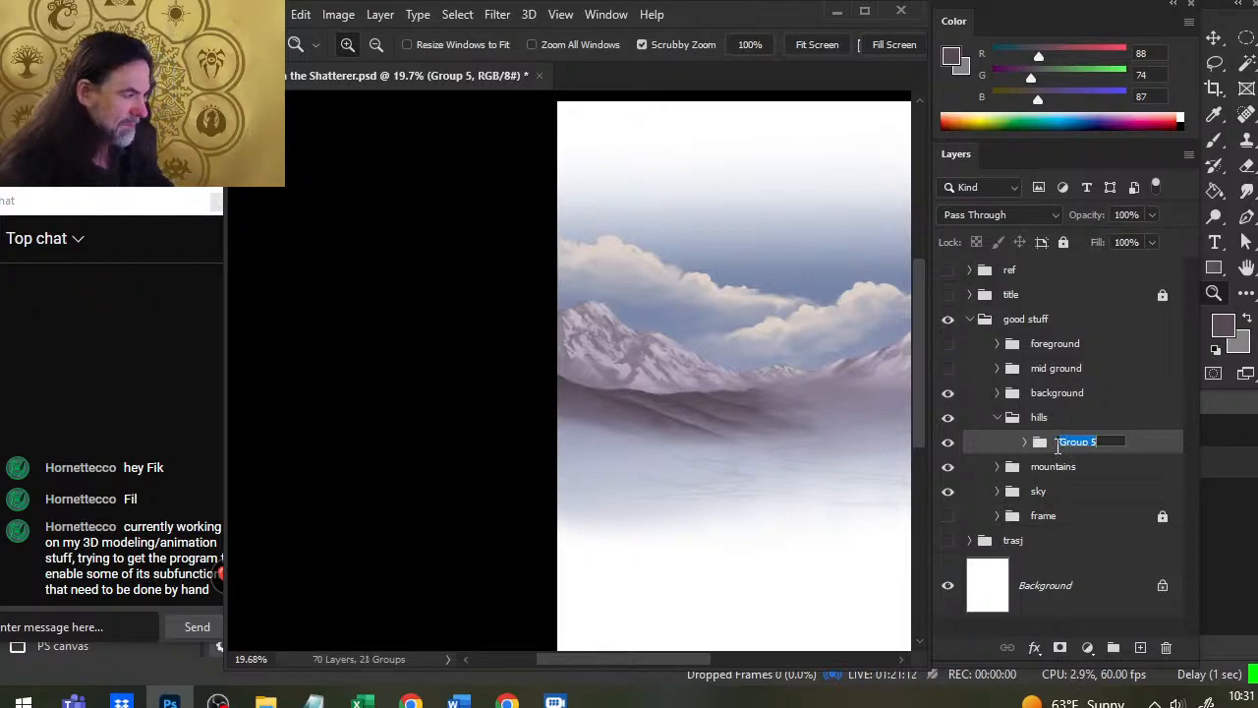
text(left)
key(Return)
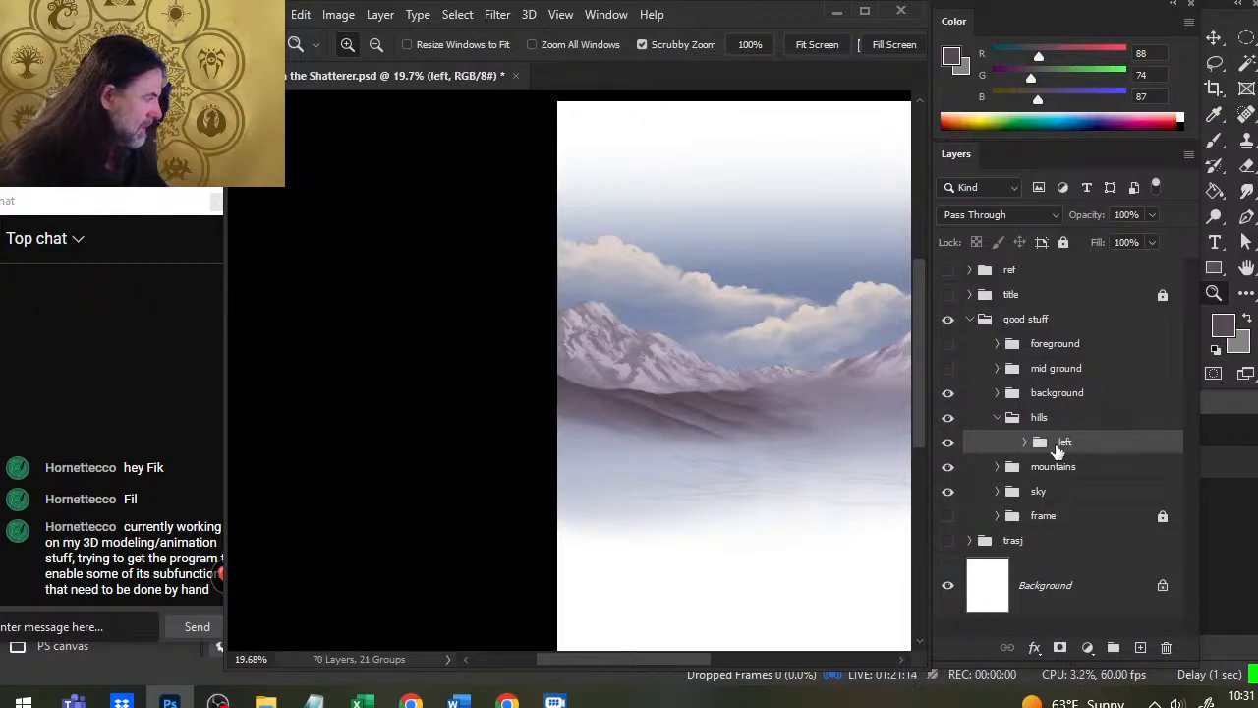
Step: Add a new layer above the left group and put it in its own group named right
click(1141, 647)
key(ctrl+g)
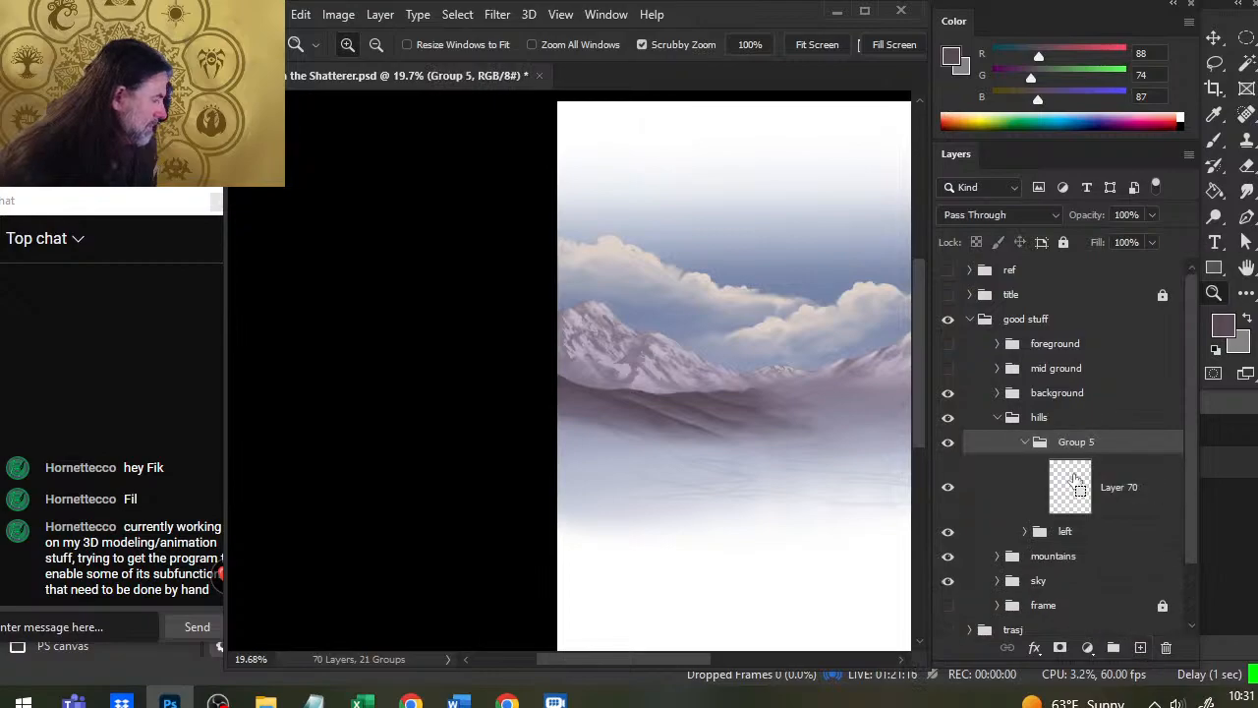
double_click(1064, 447)
text(right)
key(Return)
Step: On Layer 70, paint a dark peaked ridge line below the right-hand mountain with the size 35 brush
drag(730, 368, 521, 351)
drag(609, 406, 669, 423)
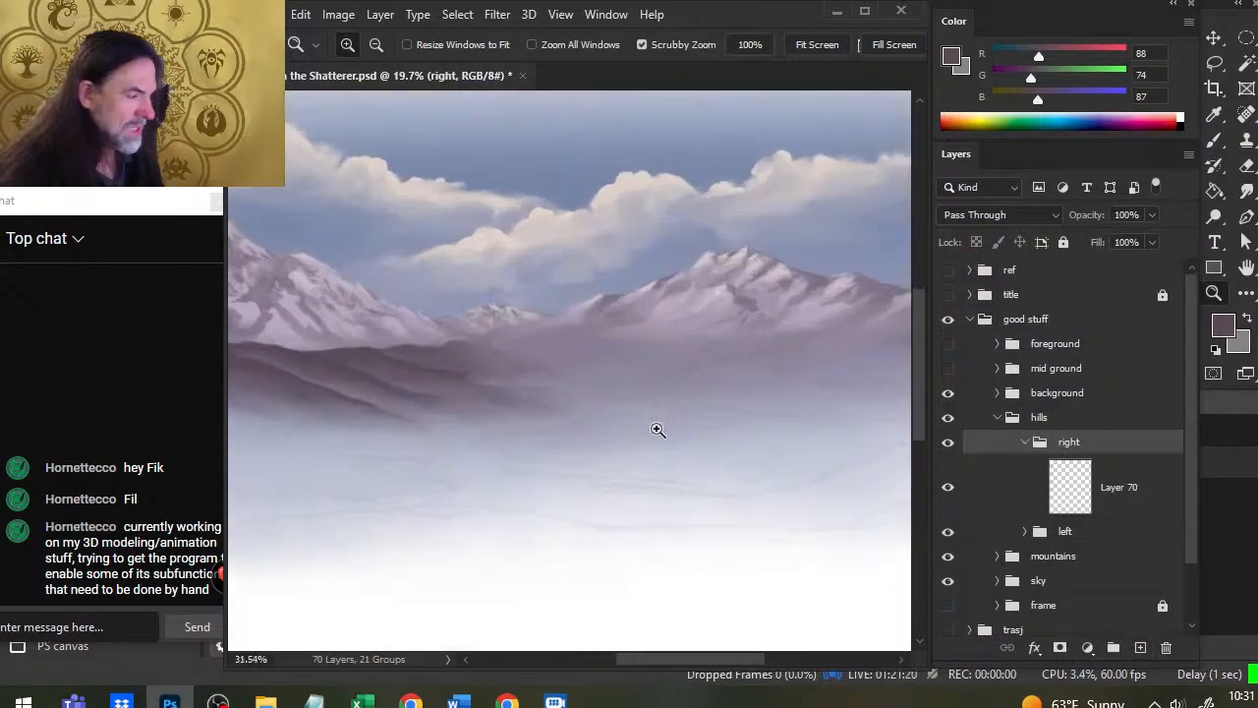
mouse_move(582, 367)
mouse_down()
mouse_move(653, 378)
mouse_move(520, 407)
mouse_up()
click(1109, 490)
key(b)
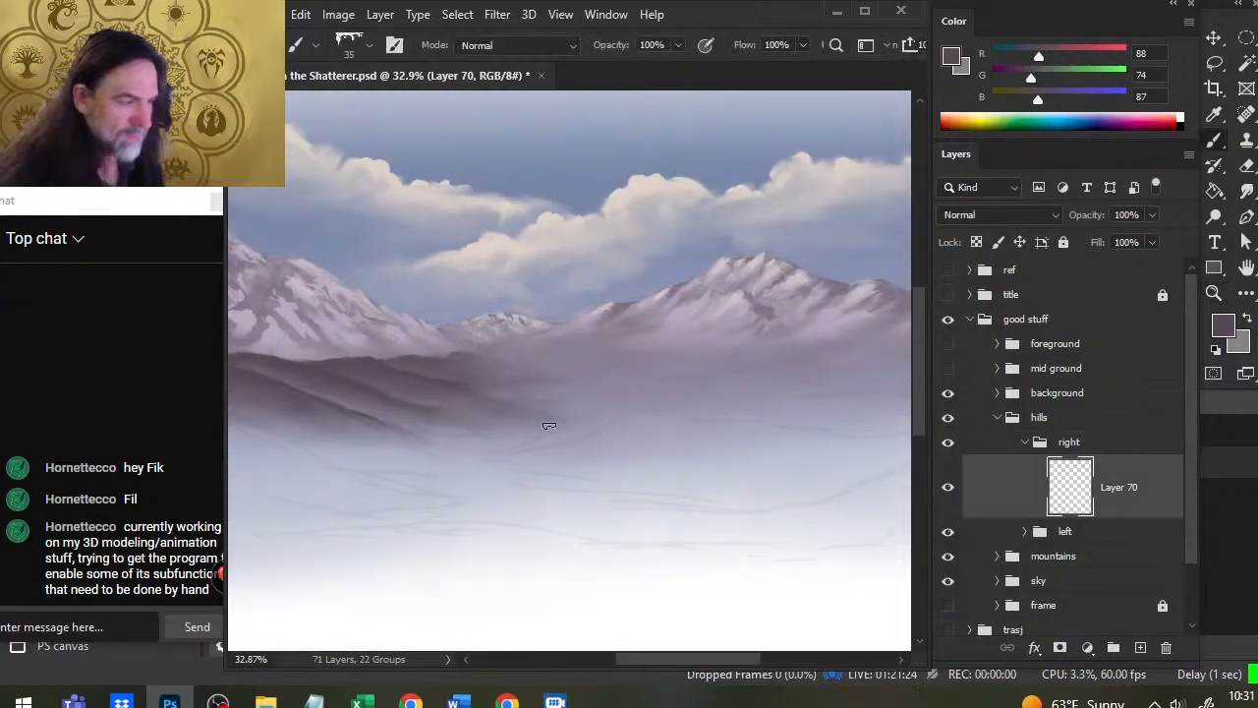
mouse_move(523, 394)
mouse_down()
mouse_move(617, 366)
mouse_move(688, 376)
mouse_up()
Step: Add a layer above Layer 70 and paint a second peaked ridge overlapping the first one further right
click(1140, 646)
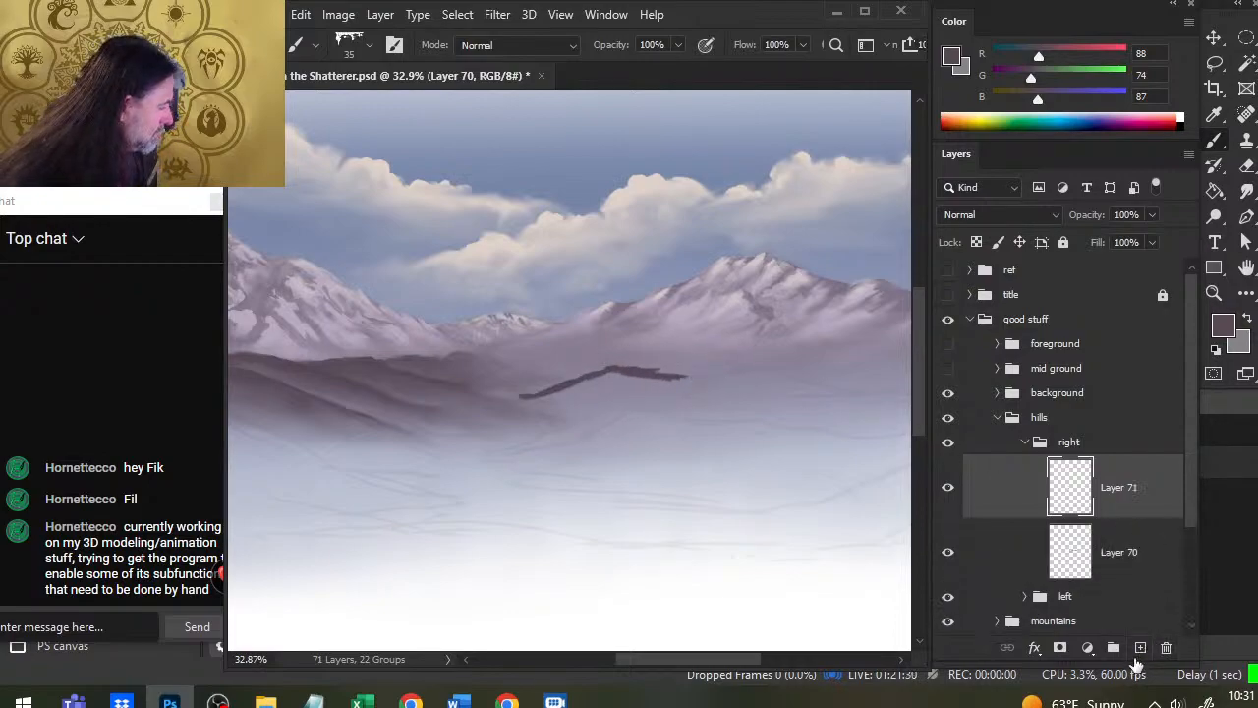
mouse_move(759, 489)
mouse_down()
mouse_move(666, 384)
mouse_move(589, 363)
mouse_move(669, 341)
mouse_move(545, 374)
mouse_up()
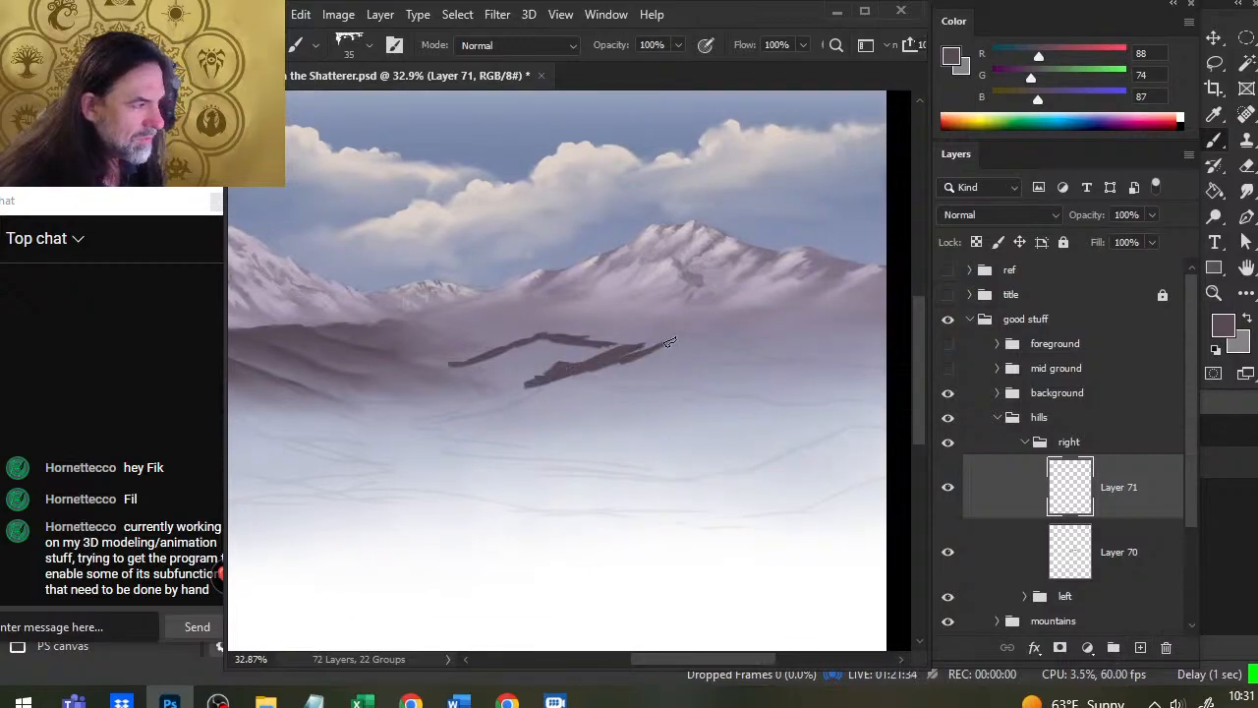
drag(669, 341, 791, 356)
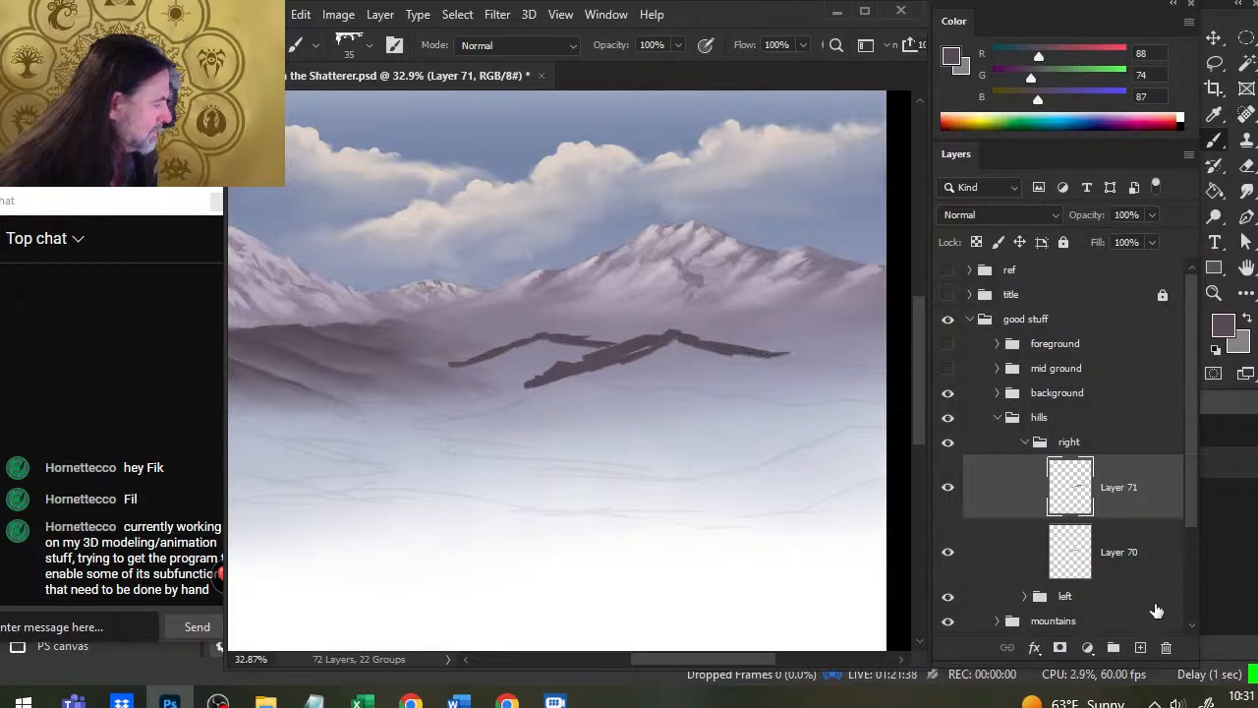
Step: Add a layer above Layer 71 and paint a third ridge with descending spurs, reaching the canvas's right edge
click(1140, 647)
drag(849, 522, 703, 431)
mouse_move(677, 322)
mouse_down()
mouse_move(558, 347)
mouse_move(685, 302)
mouse_move(713, 316)
mouse_move(762, 304)
mouse_move(634, 335)
mouse_up()
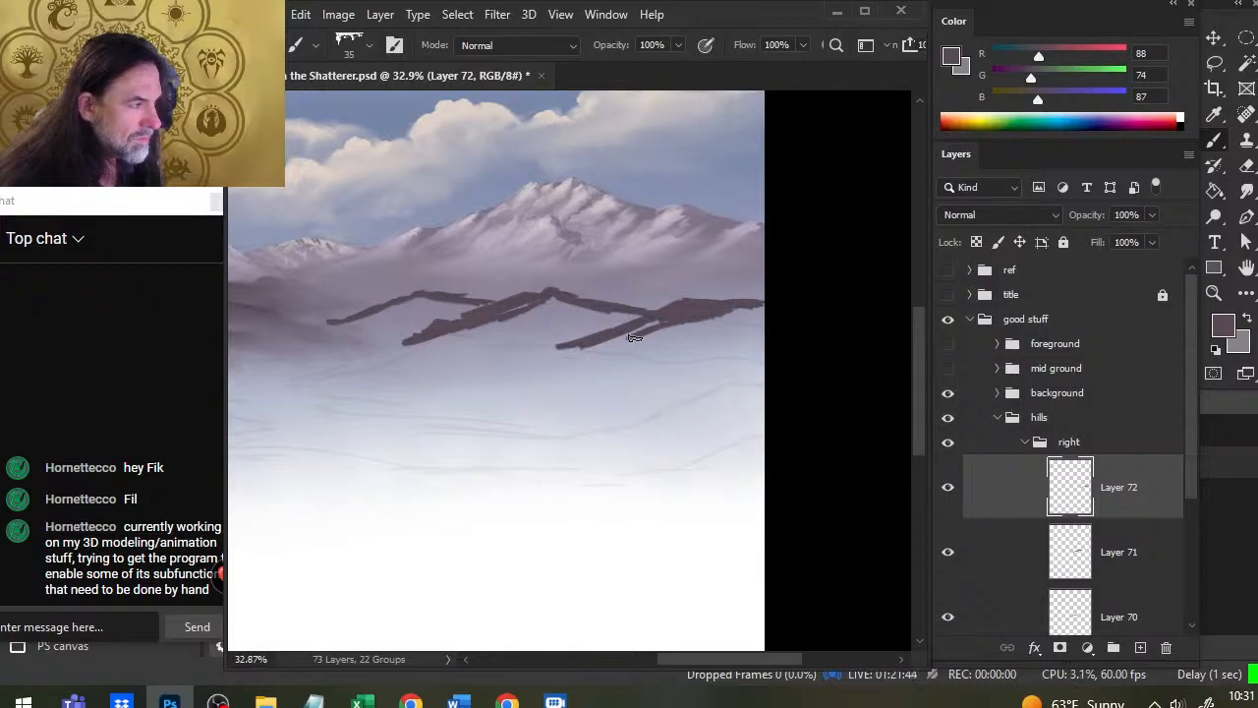
Step: On Layer 71, thicken the middle ridge where it meets the third one and reshape its crest with the size 150 jagged eraser
click(1098, 546)
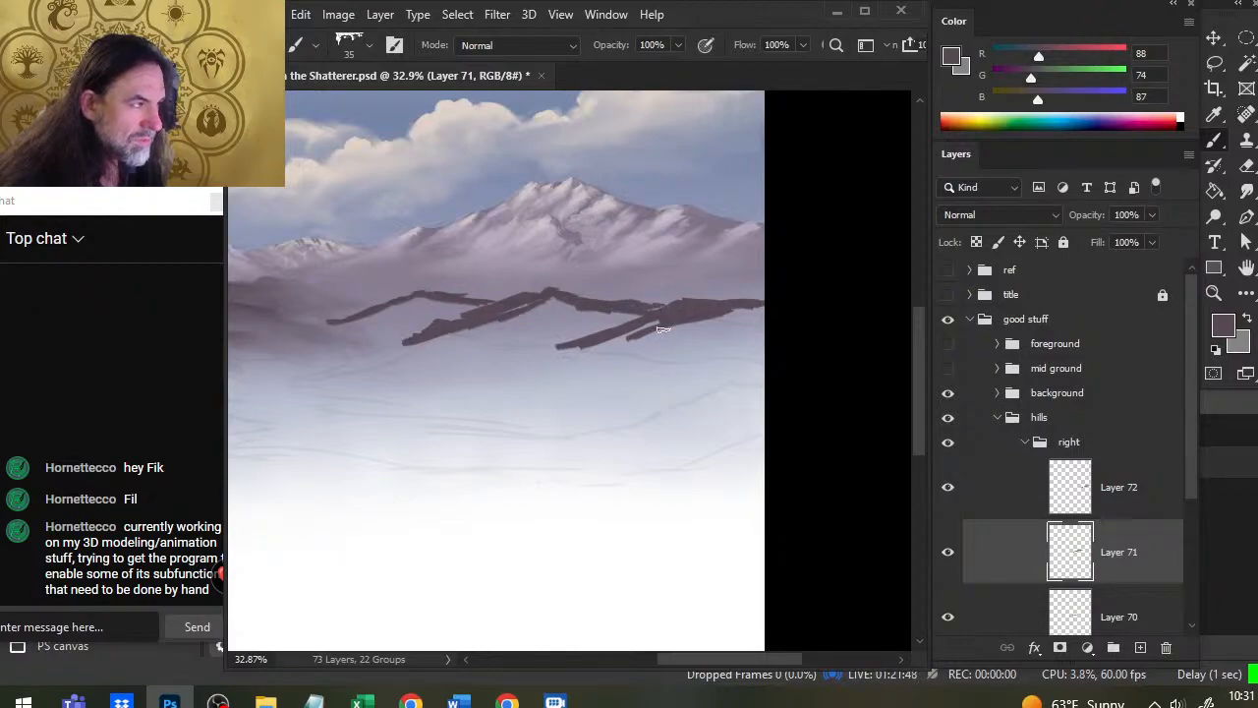
key(e)
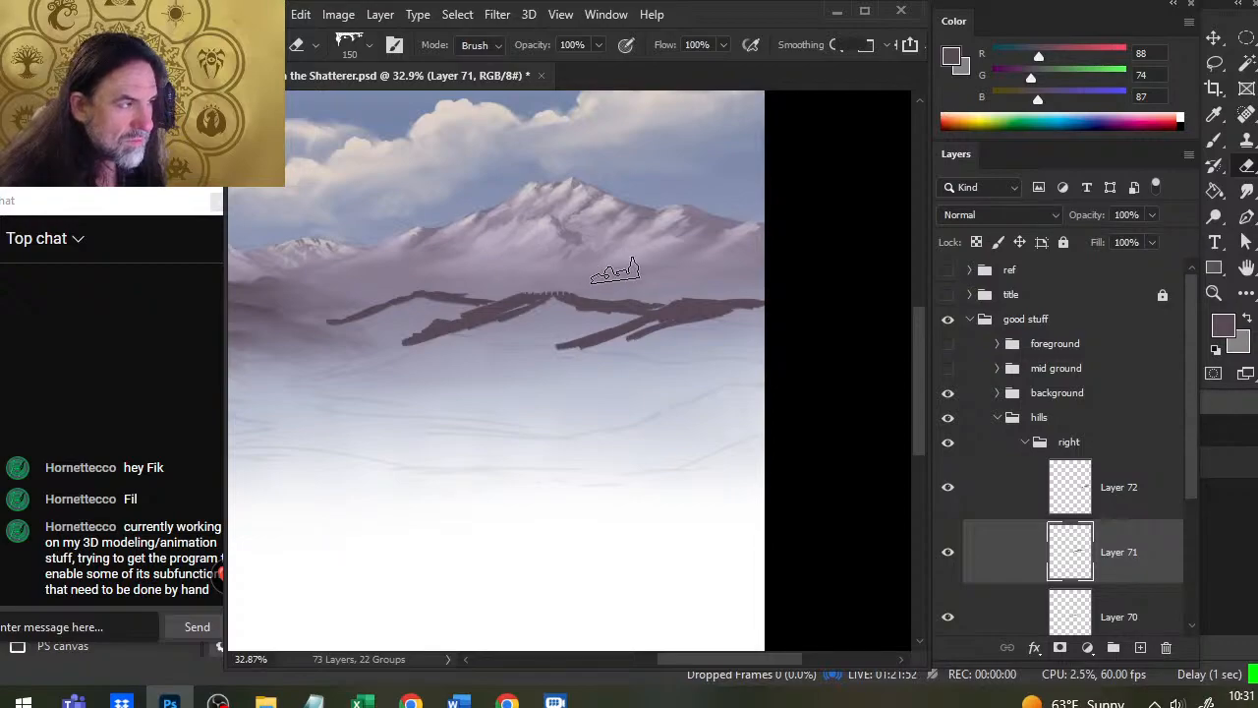
key(v)
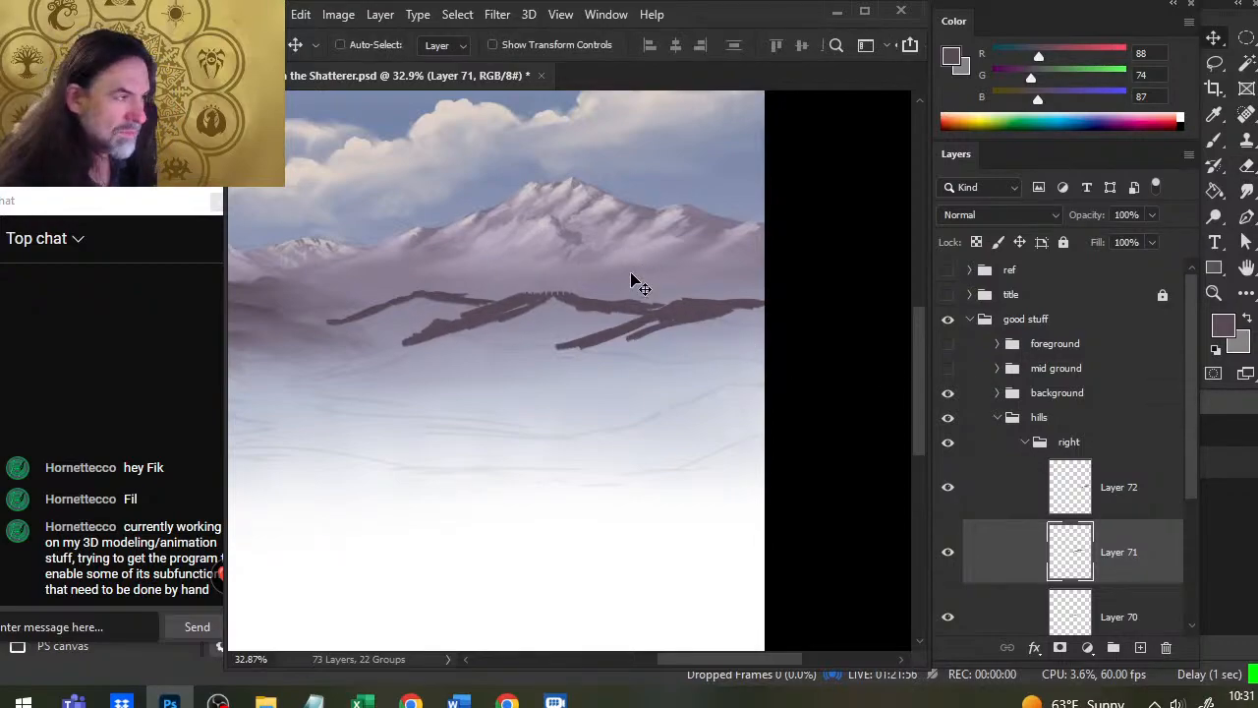
key(e)
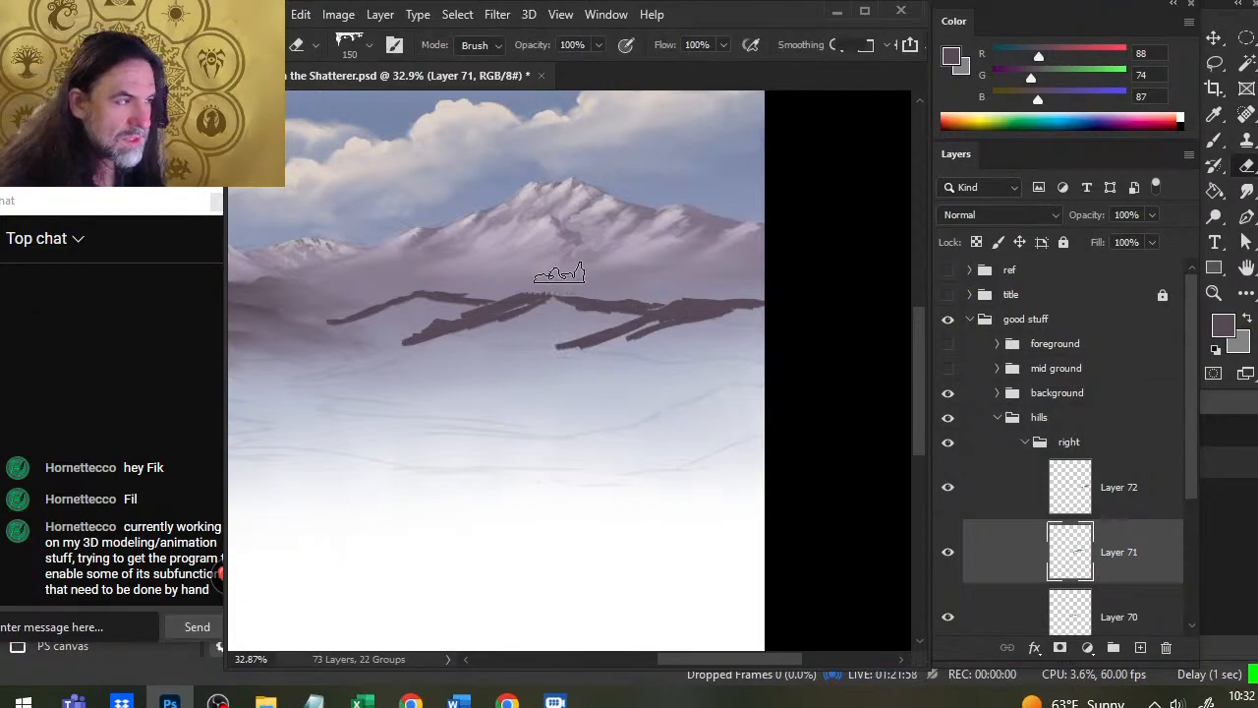
key(b)
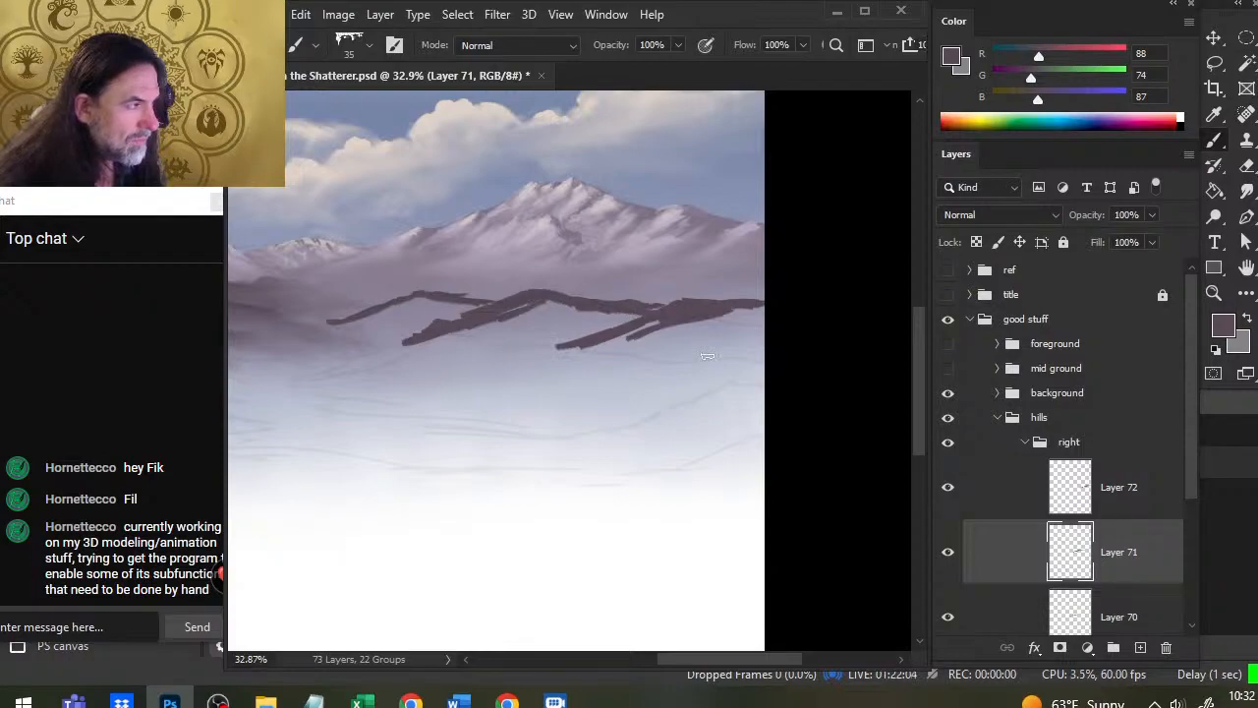
Step: Move the whole right hills group slightly upward so its three ridges sit closer beneath the right-hand mountain
click(1101, 451)
key(v)
mouse_move(640, 464)
mouse_down()
mouse_move(639, 445)
mouse_move(592, 452)
mouse_move(580, 479)
mouse_move(604, 442)
mouse_up()
key(z)
key(space)
key(v)
drag(655, 396, 656, 391)
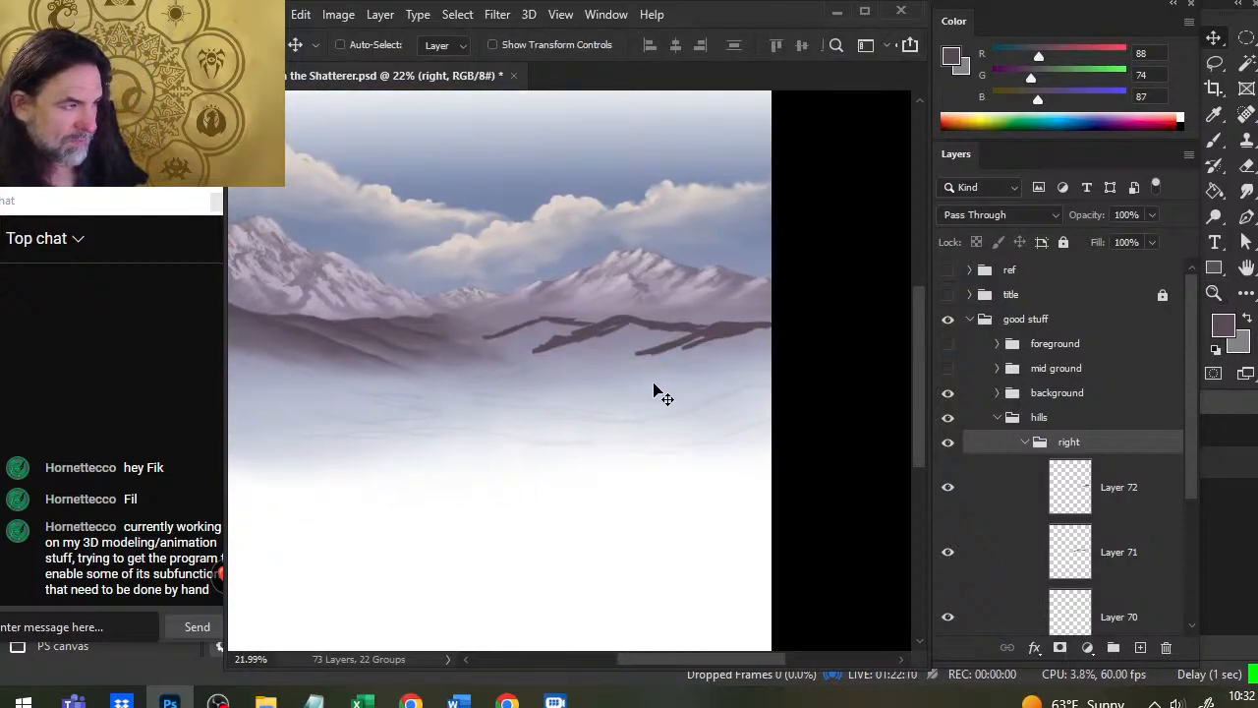
Step: On Layer 70, smudge the underside of the leftmost right-group ridge into the mist with the size 60 smudge brush at 30% strength
click(1135, 619)
key(r)
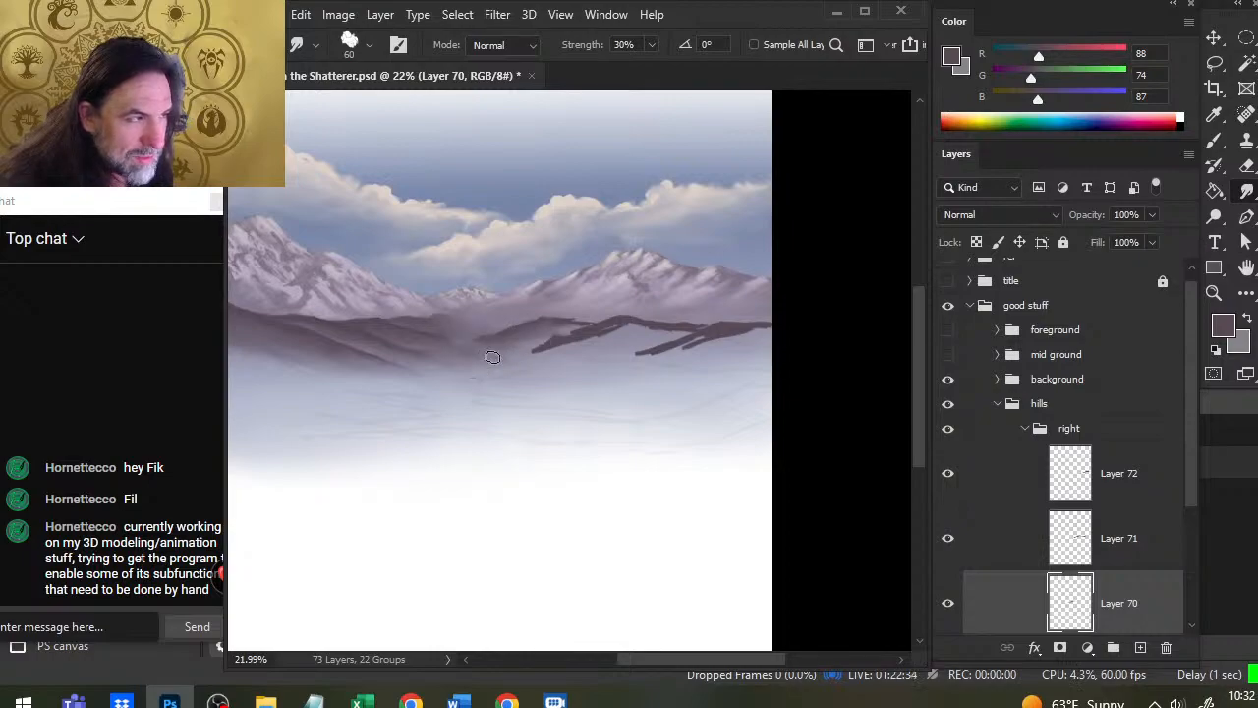
key(z)
click(483, 349)
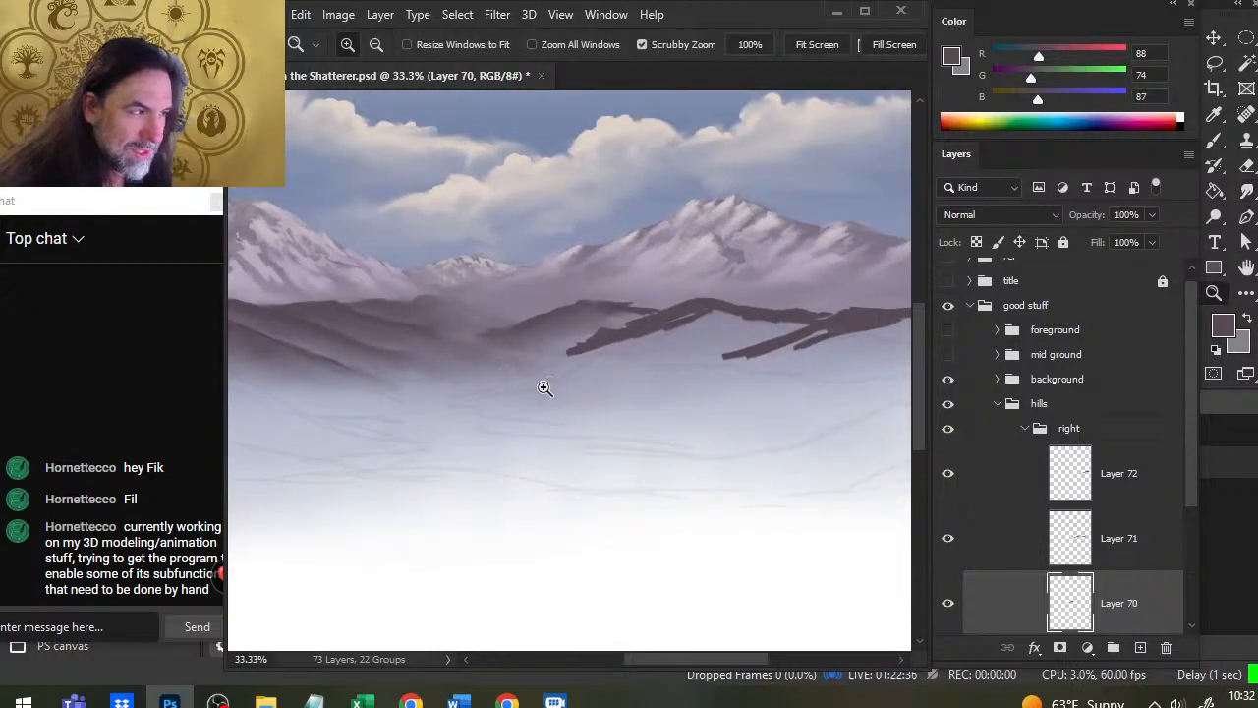
key(ctrl+0)
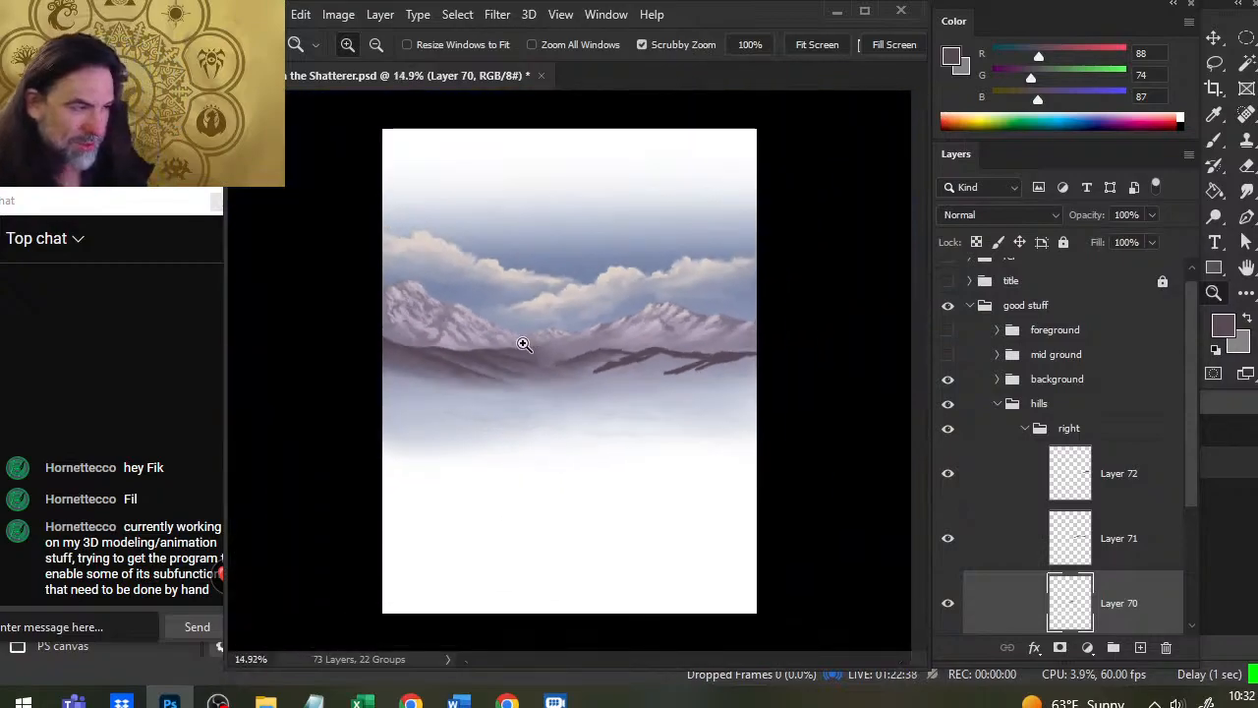
drag(579, 363, 633, 406)
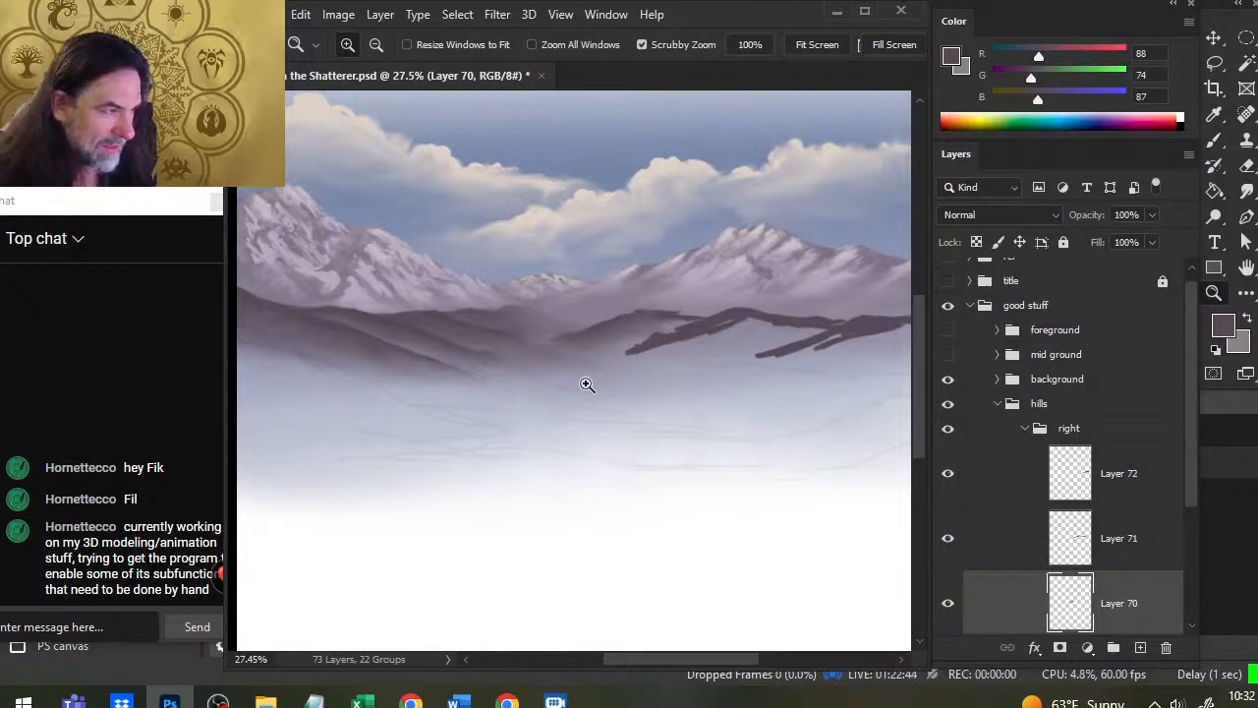
key(r)
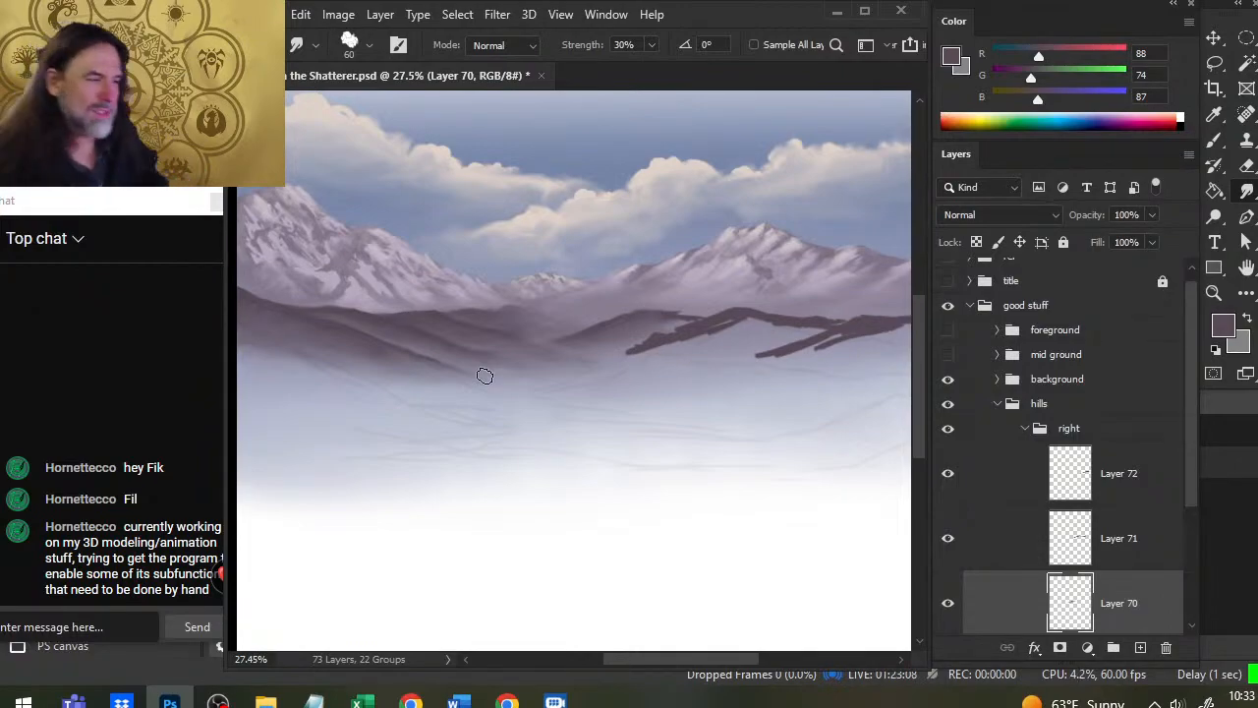
key(e)
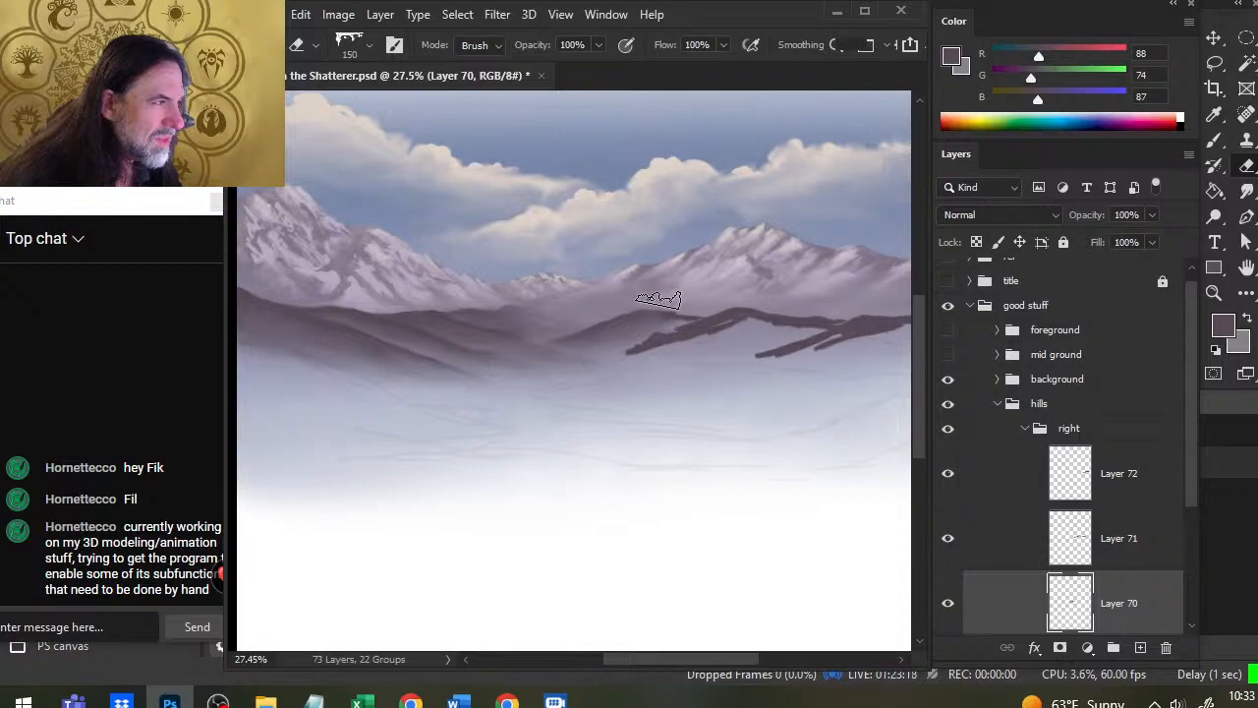
Step: Switch to Chrome, search Google for "define corrigated", then close the results tab and return to the painting in Photoshop
key(alt+Tab)
key(alt+Tab)
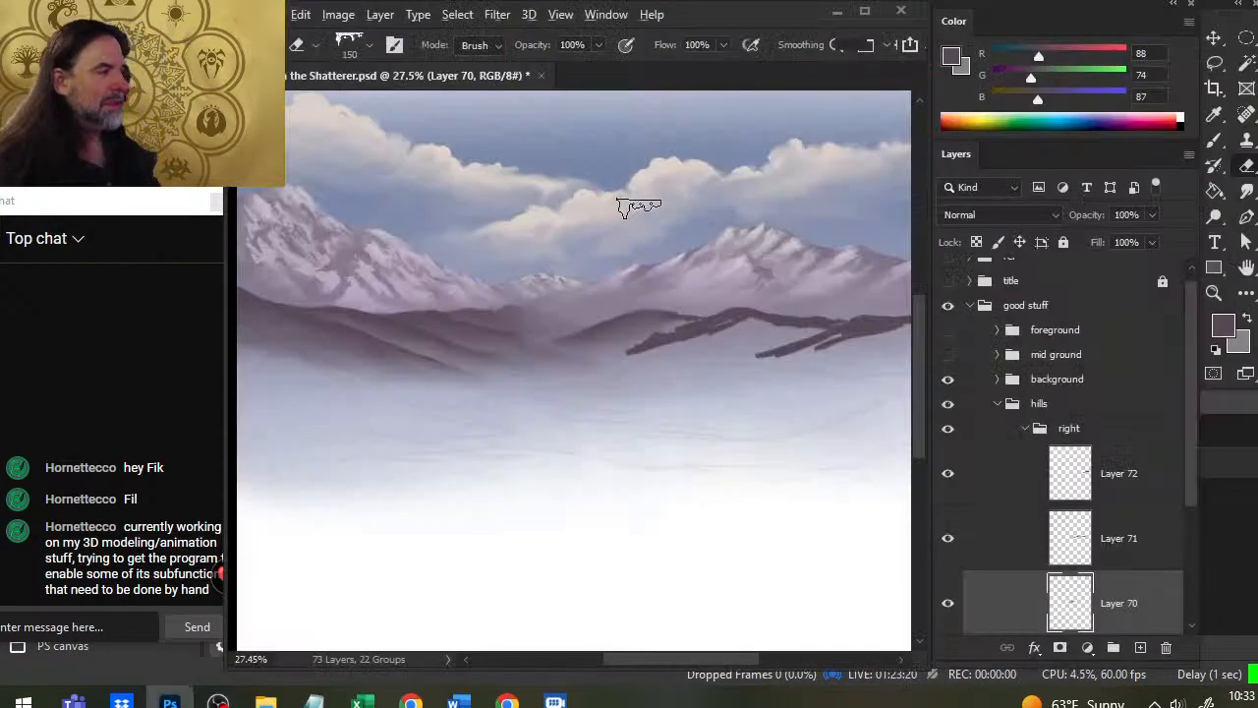
key(alt+Tab)
key(Tab)
click(546, 44)
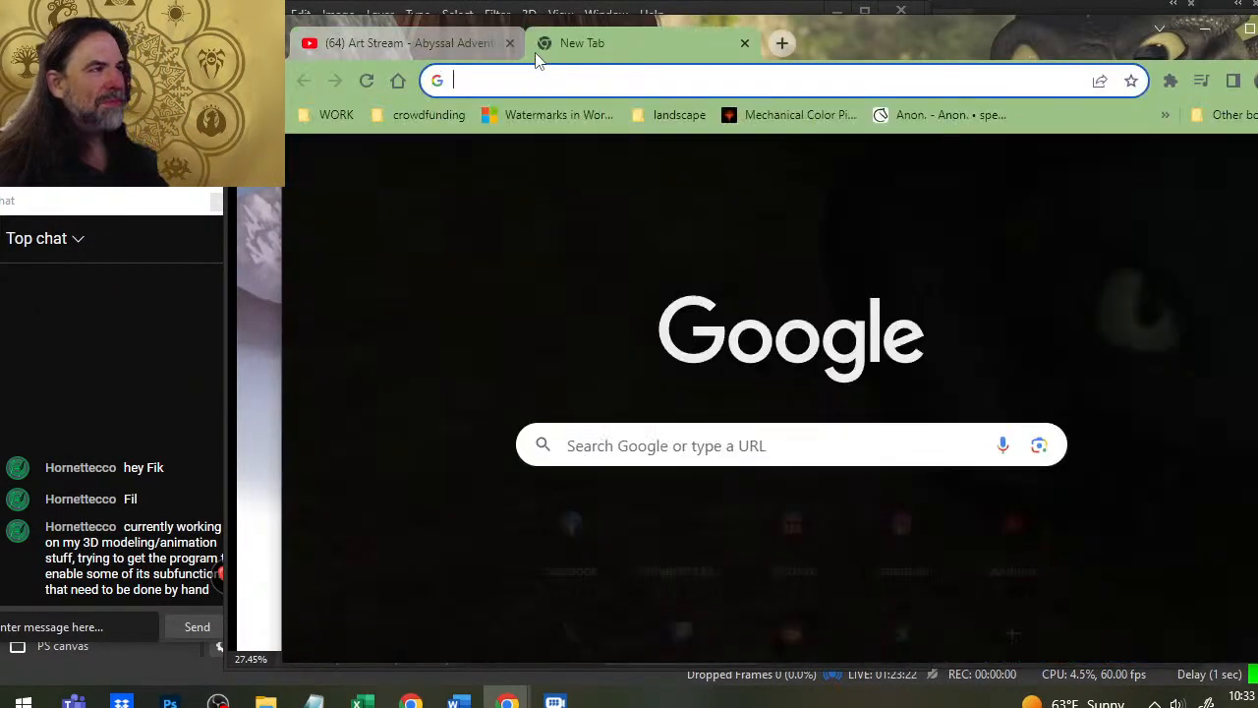
text(define corr)
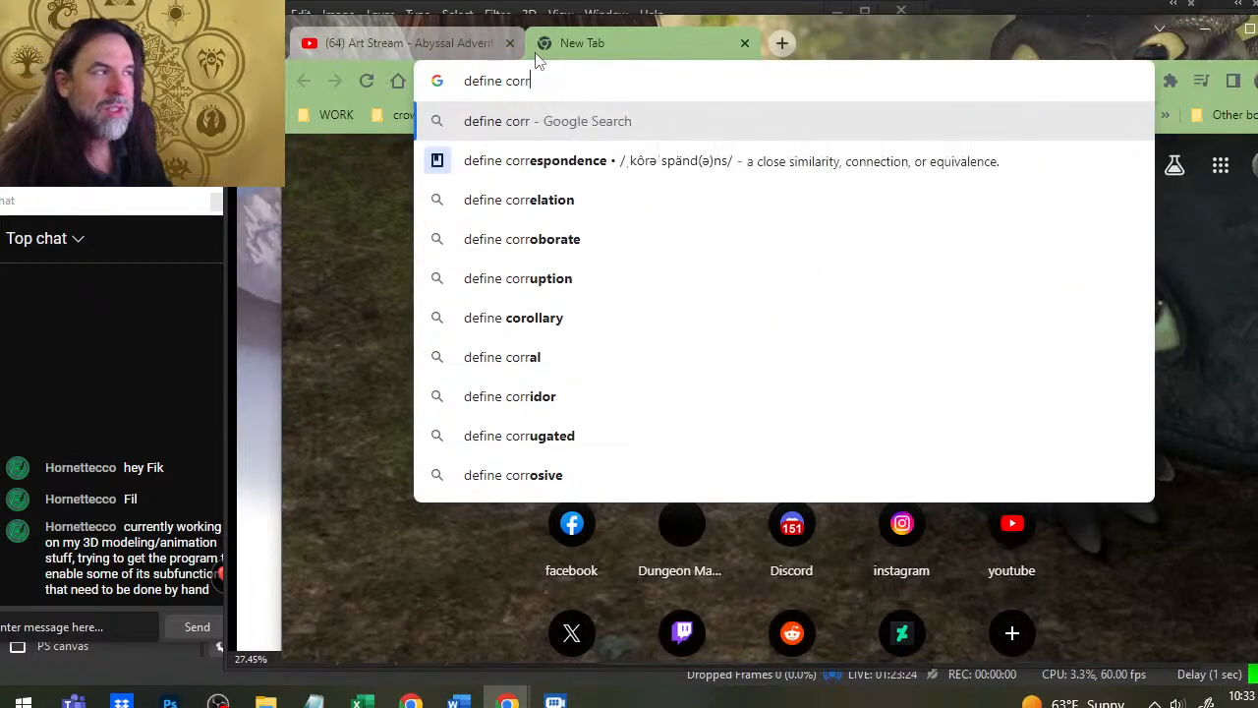
text(igated)
key(Return)
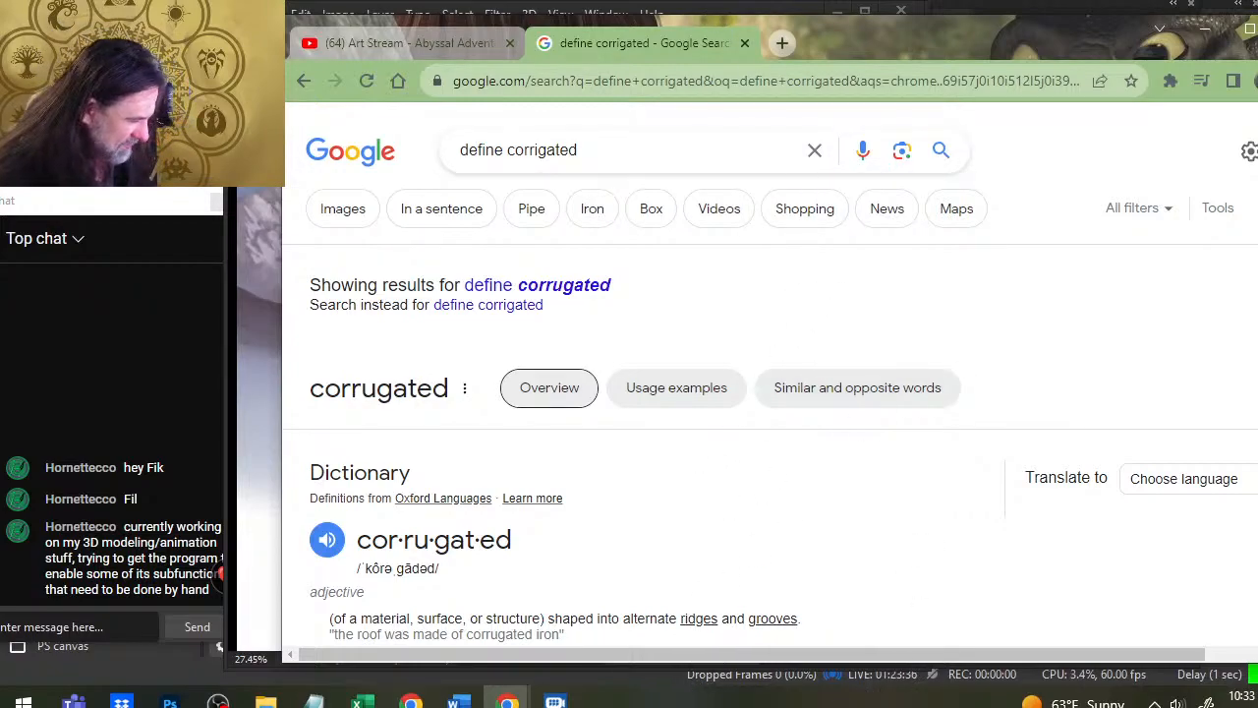
click(746, 40)
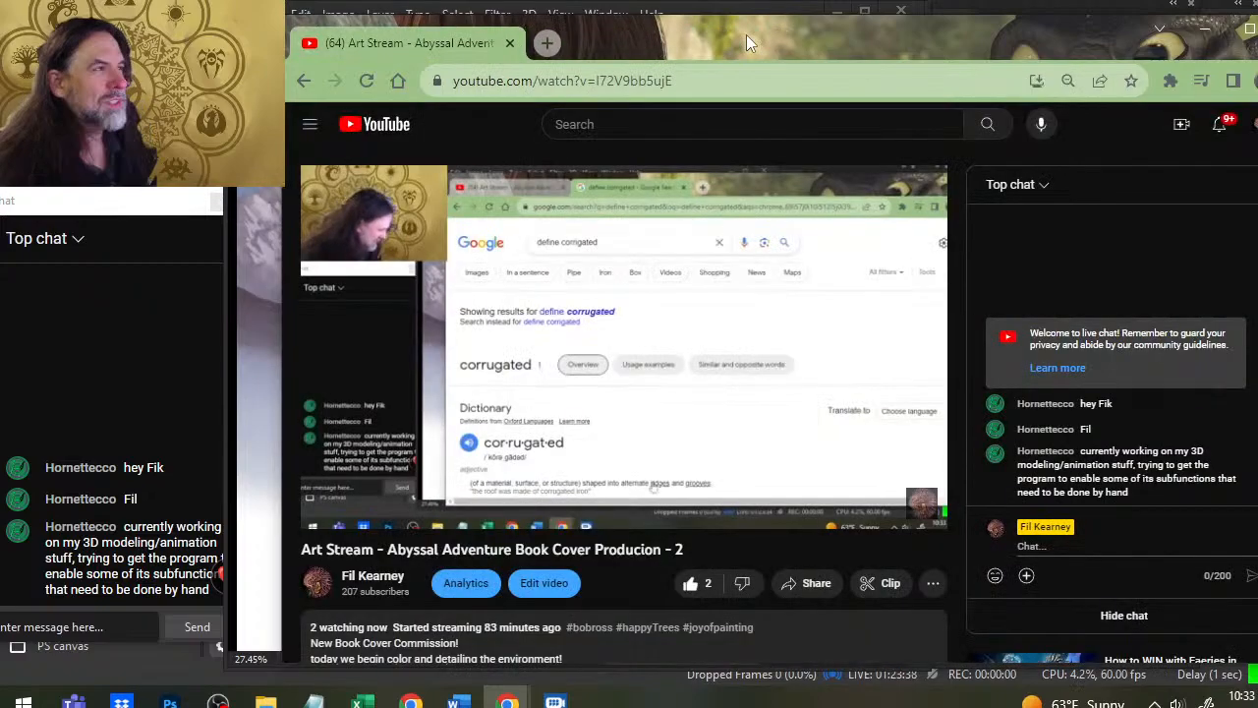
key(alt+Tab)
Step: On Layer 70, refine the ridge's crest and blend its slopes with the size 40 smudge brush at 30% strength
key(z)
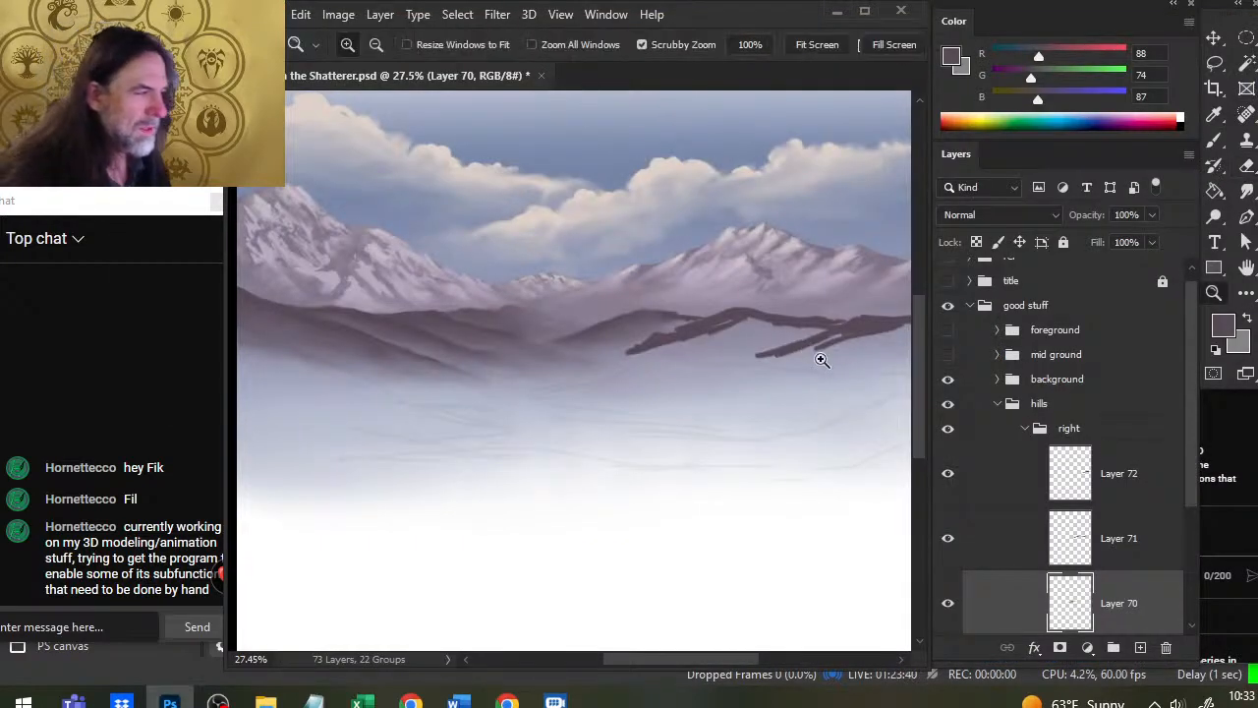
drag(812, 354, 841, 355)
key(r)
key(e)
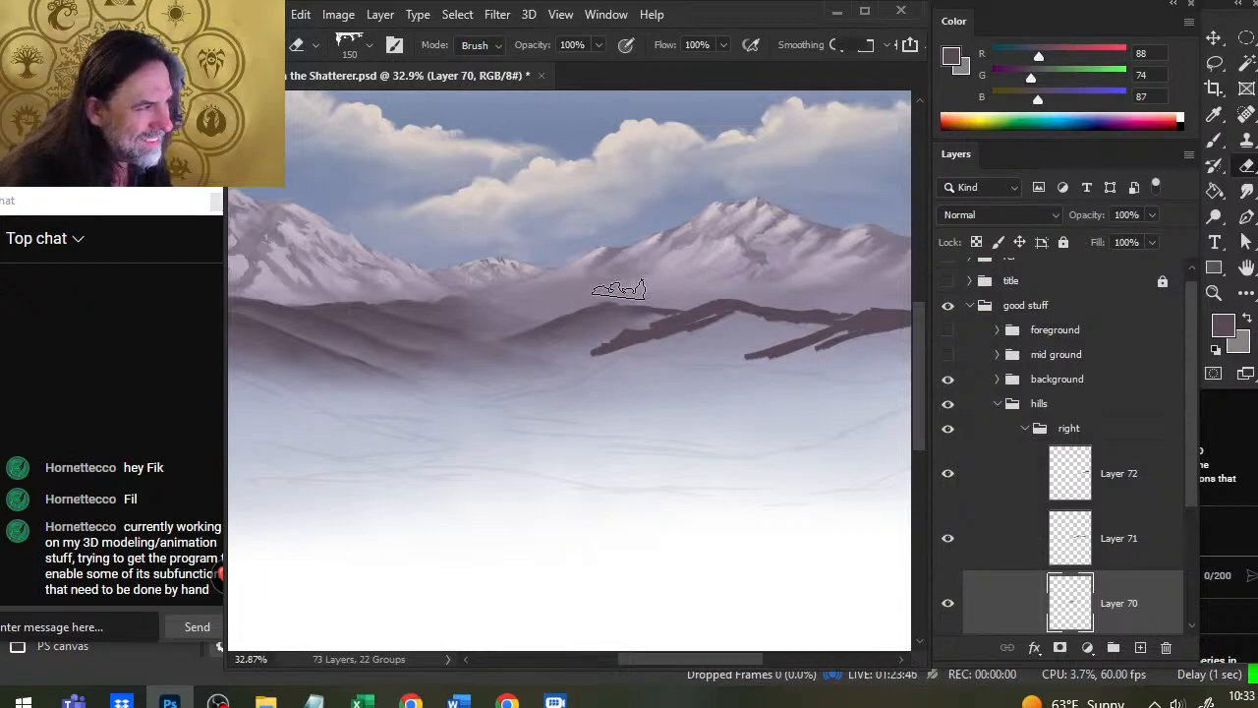
key(r)
key(bracketleft)
key(bracketleft)
key(bracketleft)
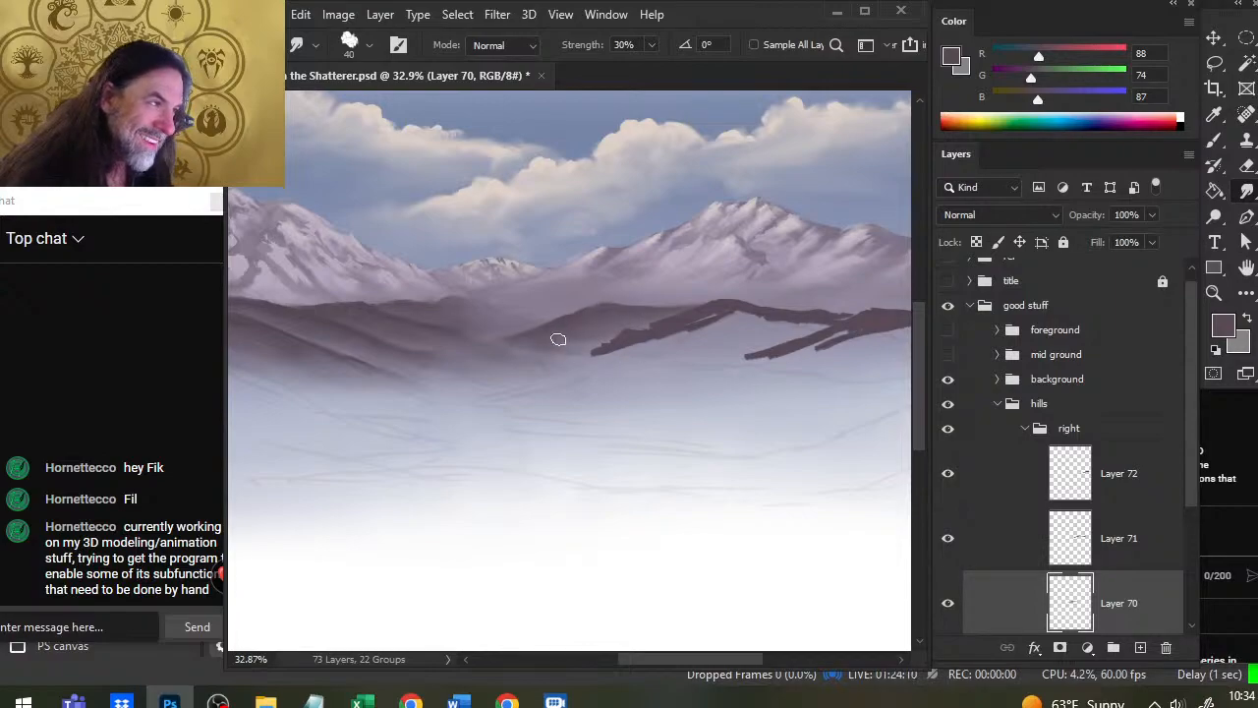
key(z)
key(ctrl+0)
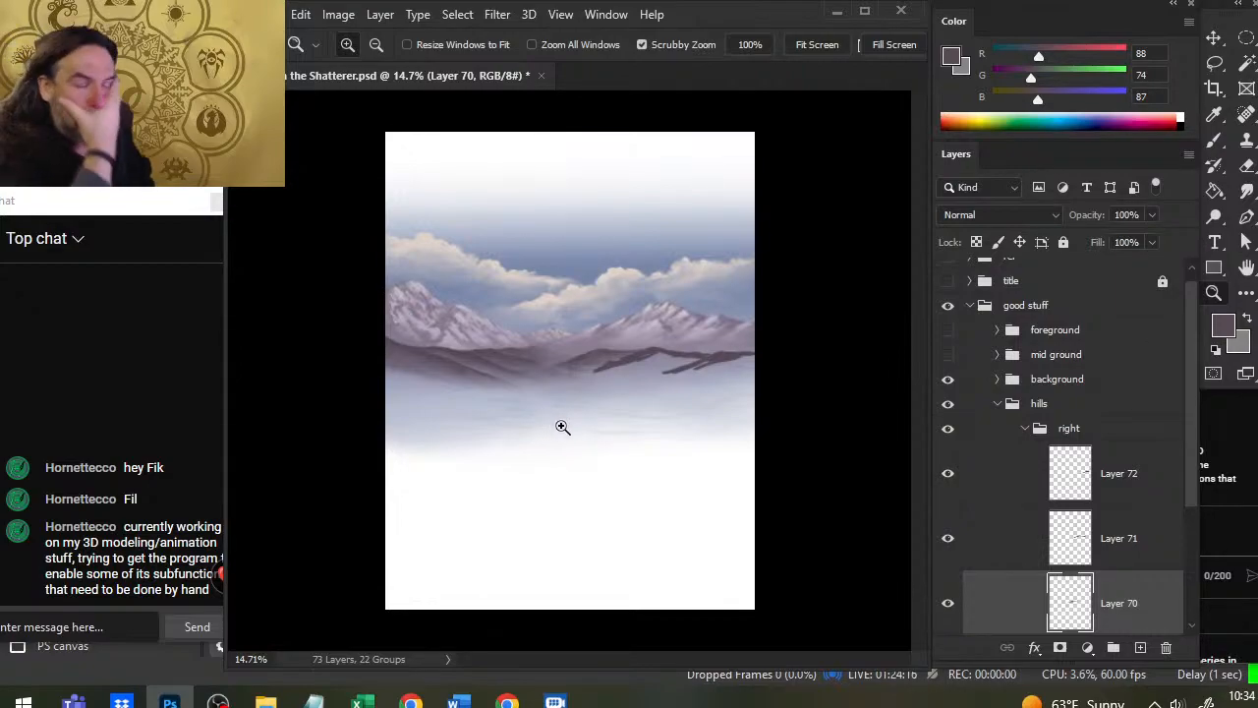
Step: On Layer 71, blend the middle ridge's spurs downward into the mist, raising the smudge strength to 50% and the brush size to 60
click(994, 561)
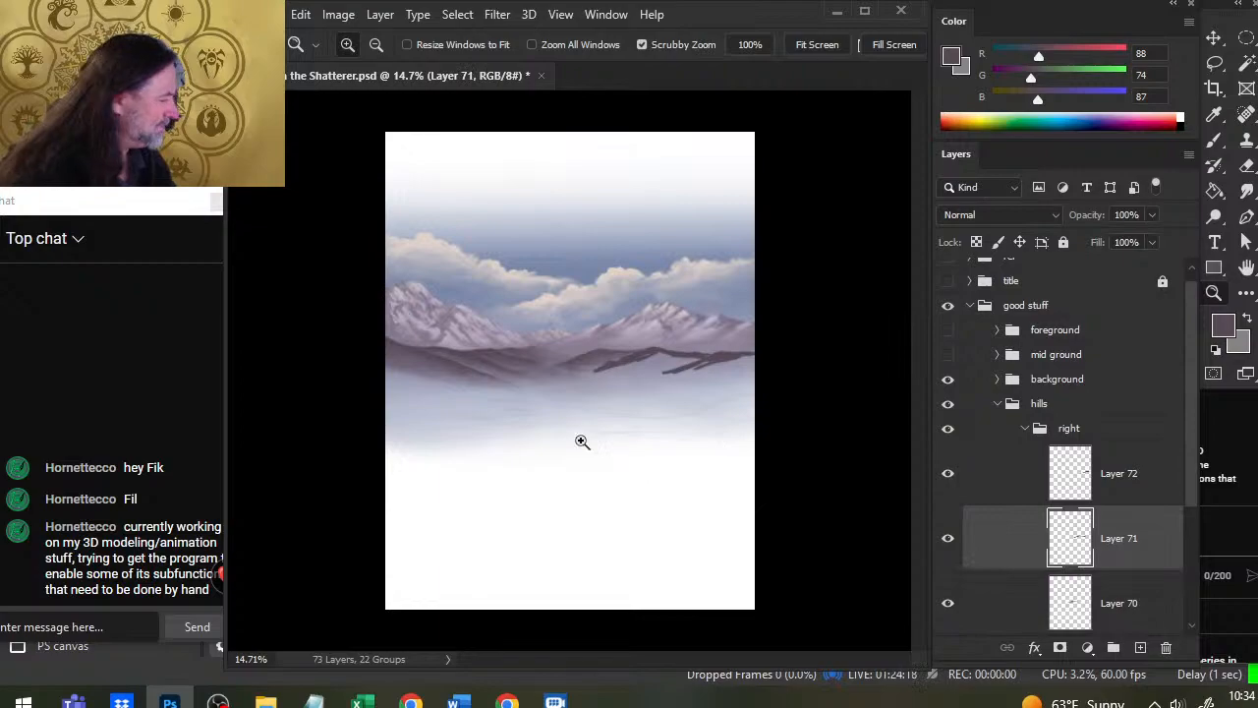
scroll(525, 392, up, 2)
key(r)
key(e)
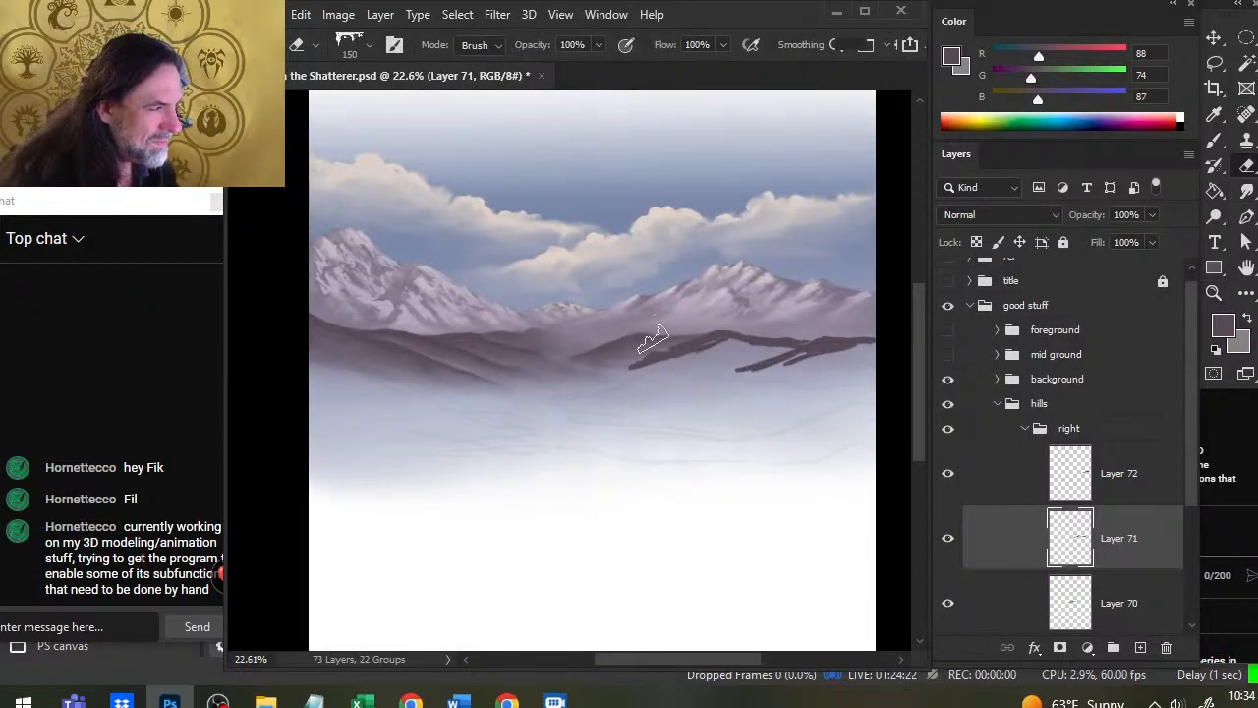
key(r)
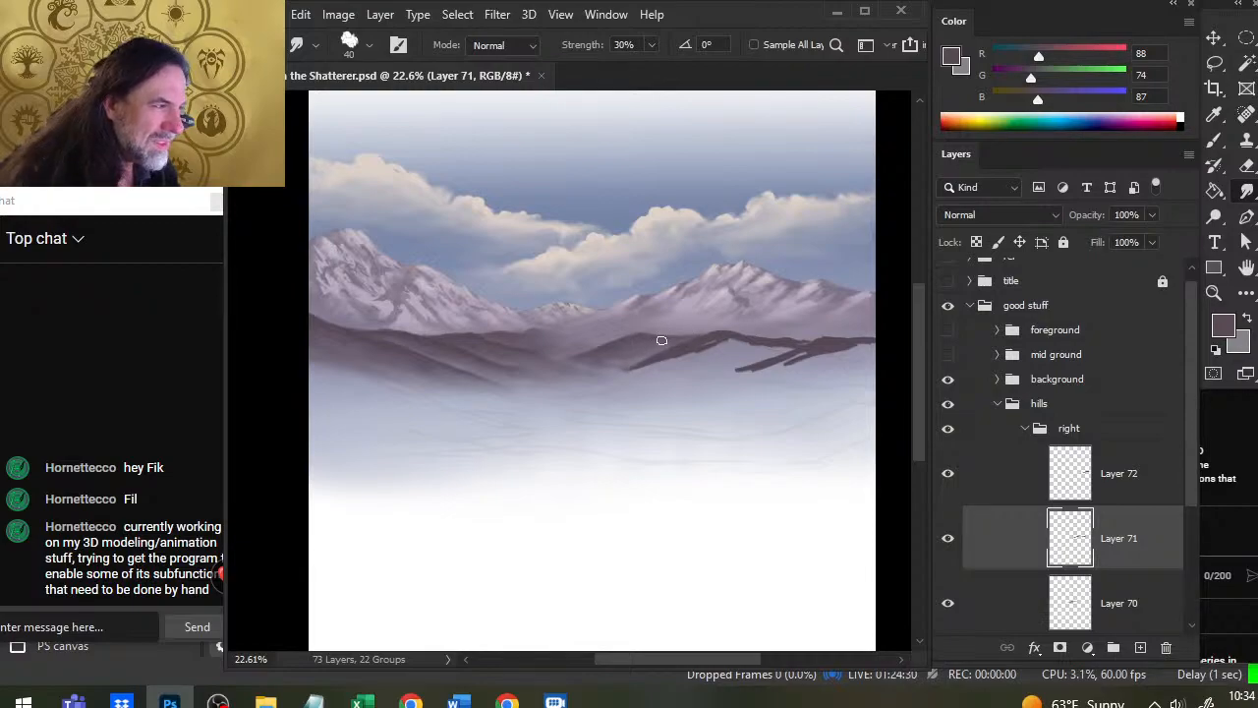
key(e)
key(r)
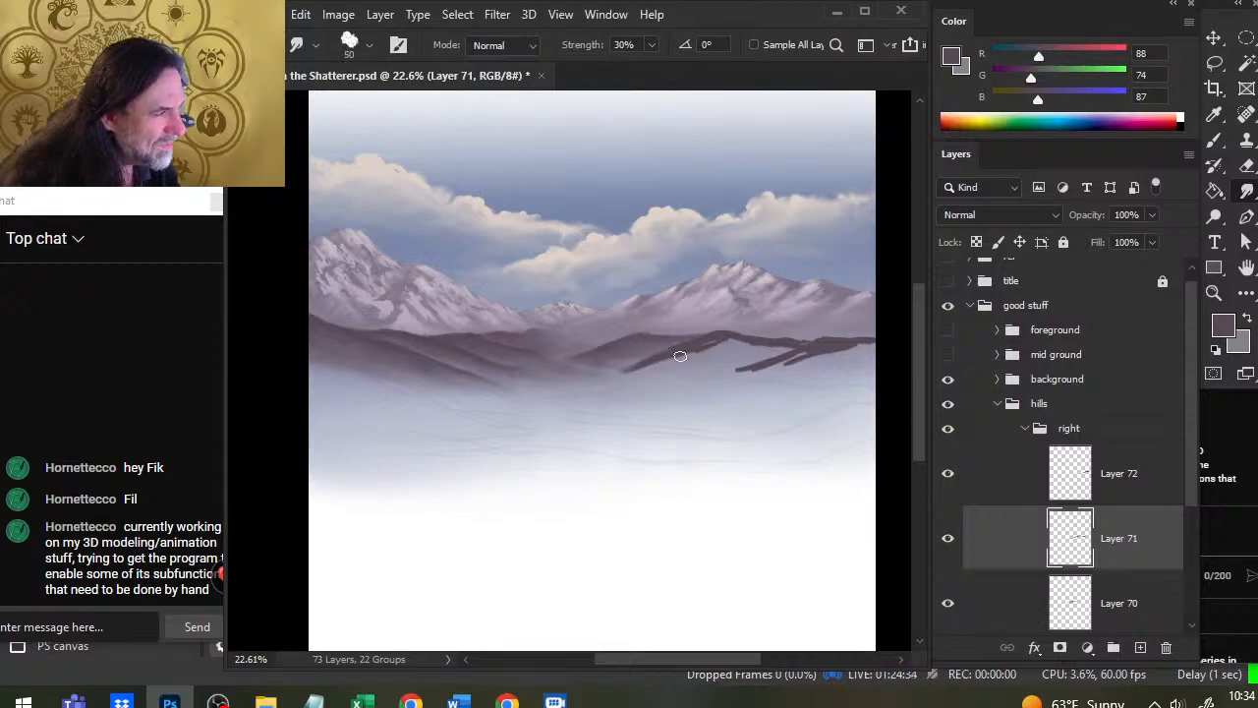
key(5)
mouse_move(686, 353)
mouse_down()
mouse_move(729, 354)
mouse_move(713, 340)
mouse_move(768, 345)
mouse_move(707, 364)
mouse_up()
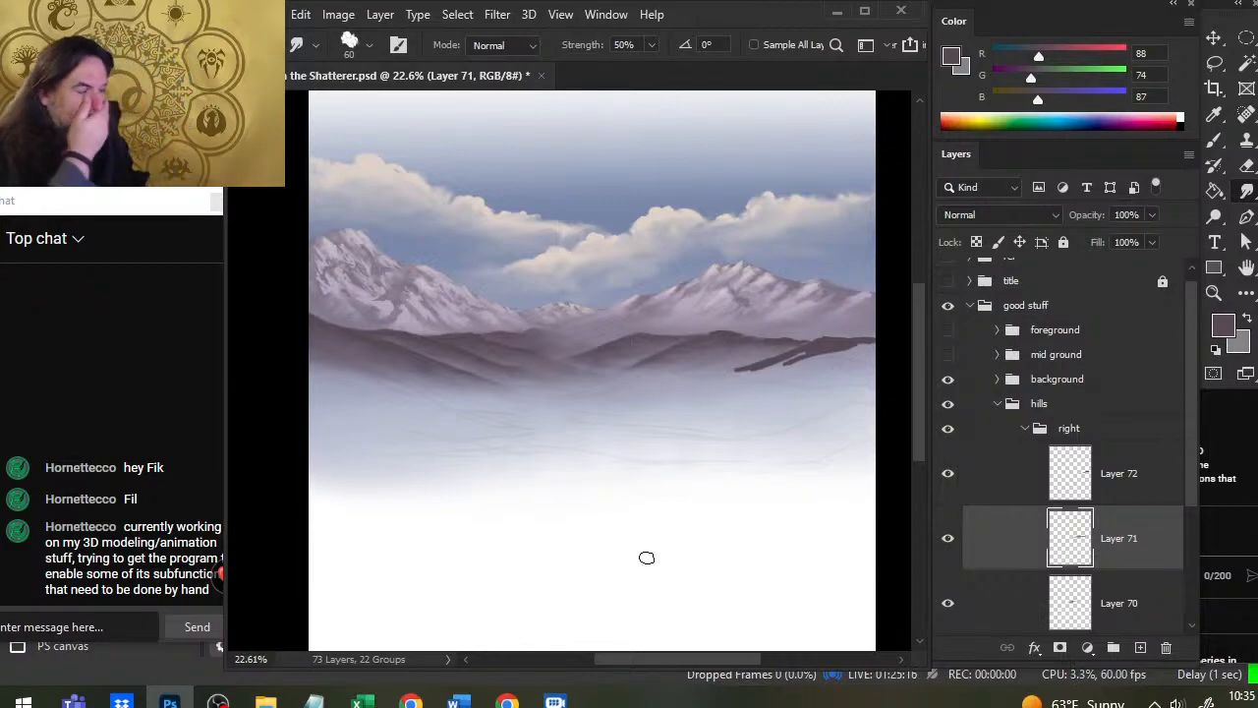
Step: On Layer 72, smudge the rightmost ridge's spurs and underside into the mist with the size 60 brush at 50% strength
click(1120, 480)
drag(820, 348, 728, 375)
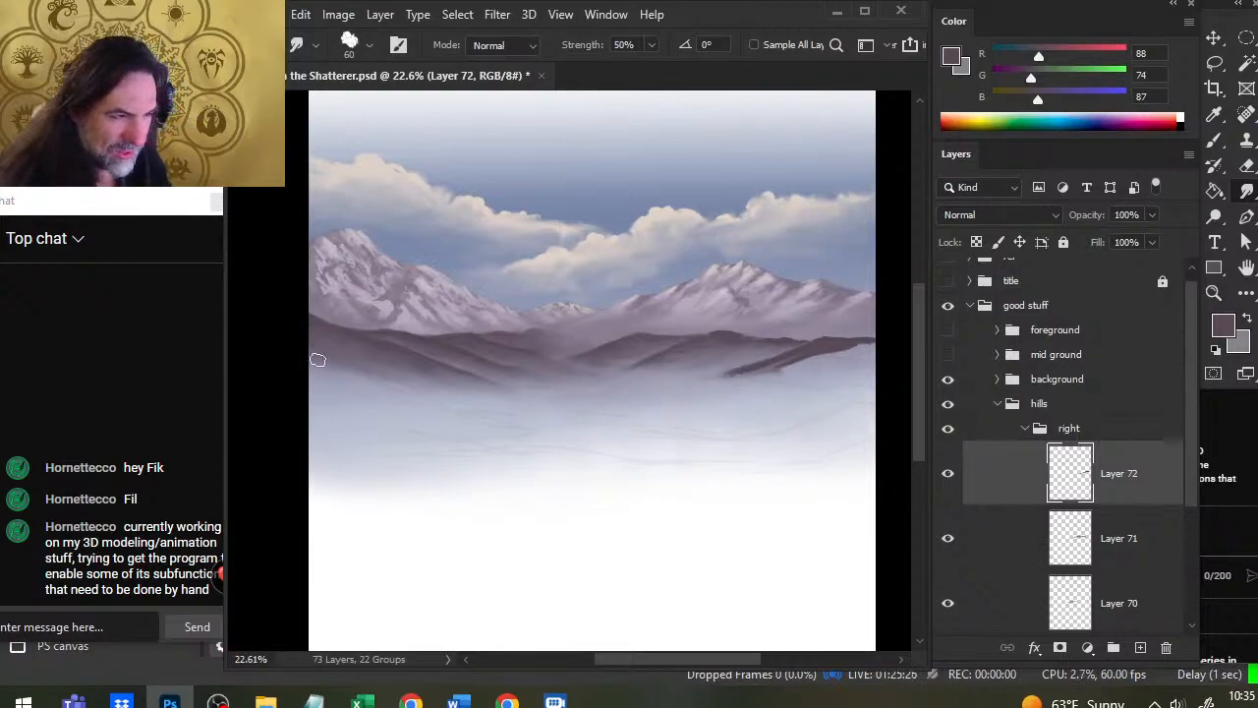
drag(512, 435, 587, 391)
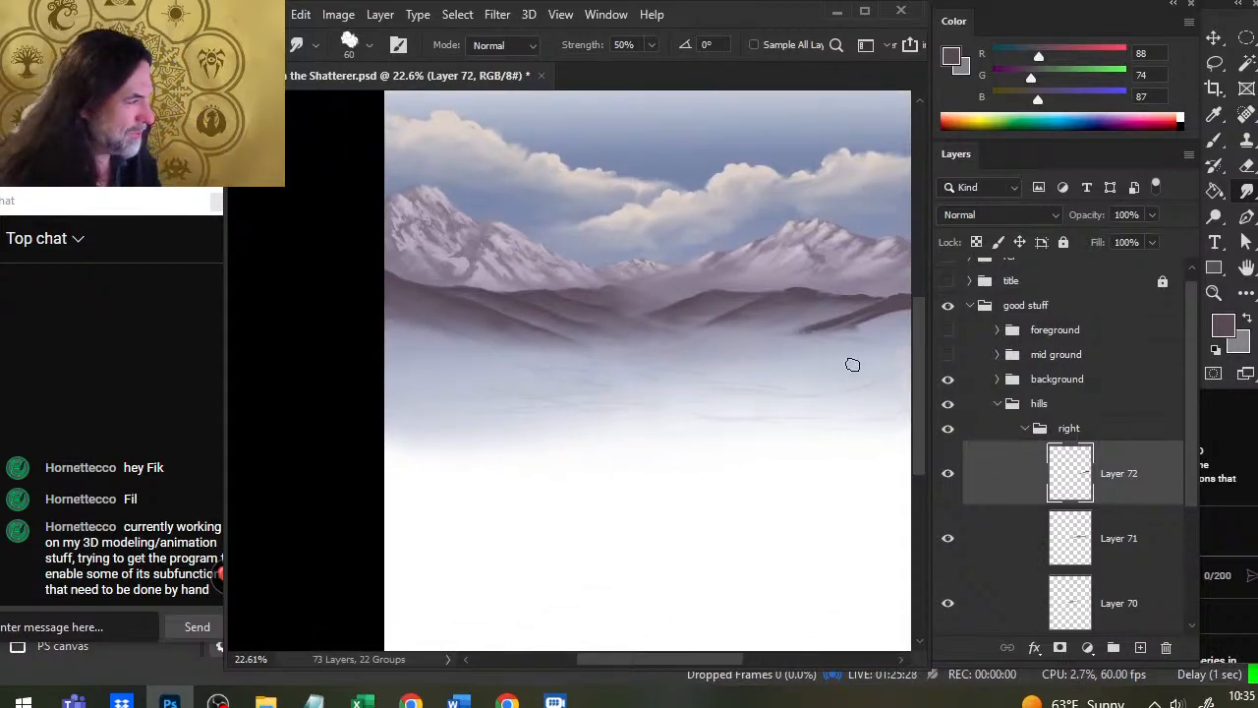
drag(856, 359, 660, 424)
mouse_move(683, 375)
mouse_down()
mouse_move(720, 373)
mouse_move(629, 390)
mouse_move(729, 367)
mouse_move(706, 365)
mouse_move(694, 376)
mouse_move(773, 368)
mouse_move(742, 358)
mouse_move(782, 352)
mouse_up()
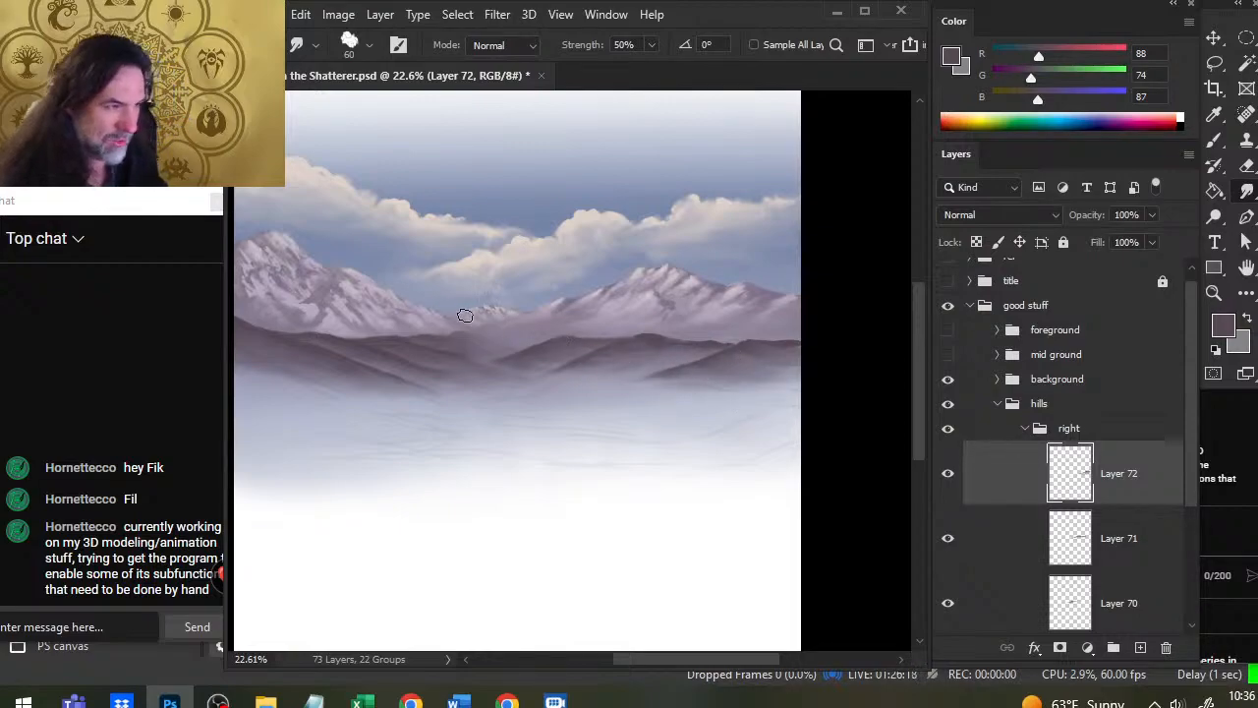
key(b)
mouse_move(730, 330)
mouse_down()
mouse_move(634, 371)
mouse_move(761, 374)
mouse_up()
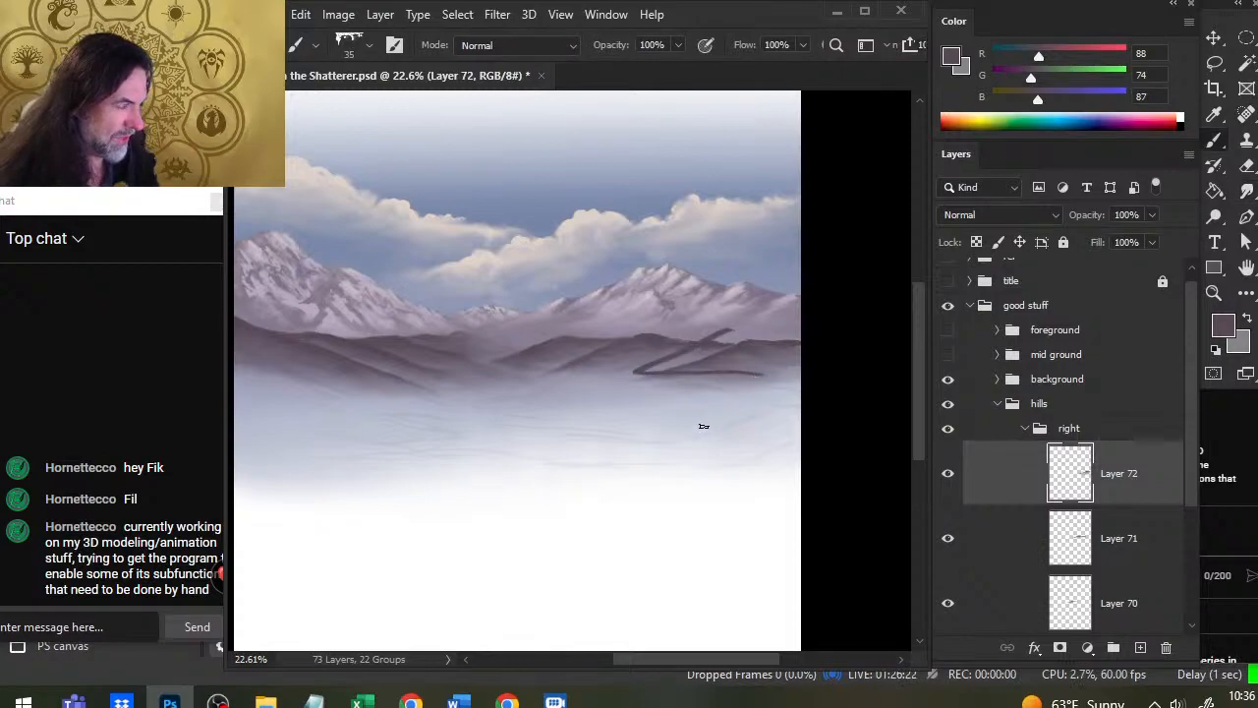
mouse_move(697, 356)
mouse_down()
mouse_move(751, 363)
mouse_move(700, 336)
mouse_move(792, 352)
mouse_up()
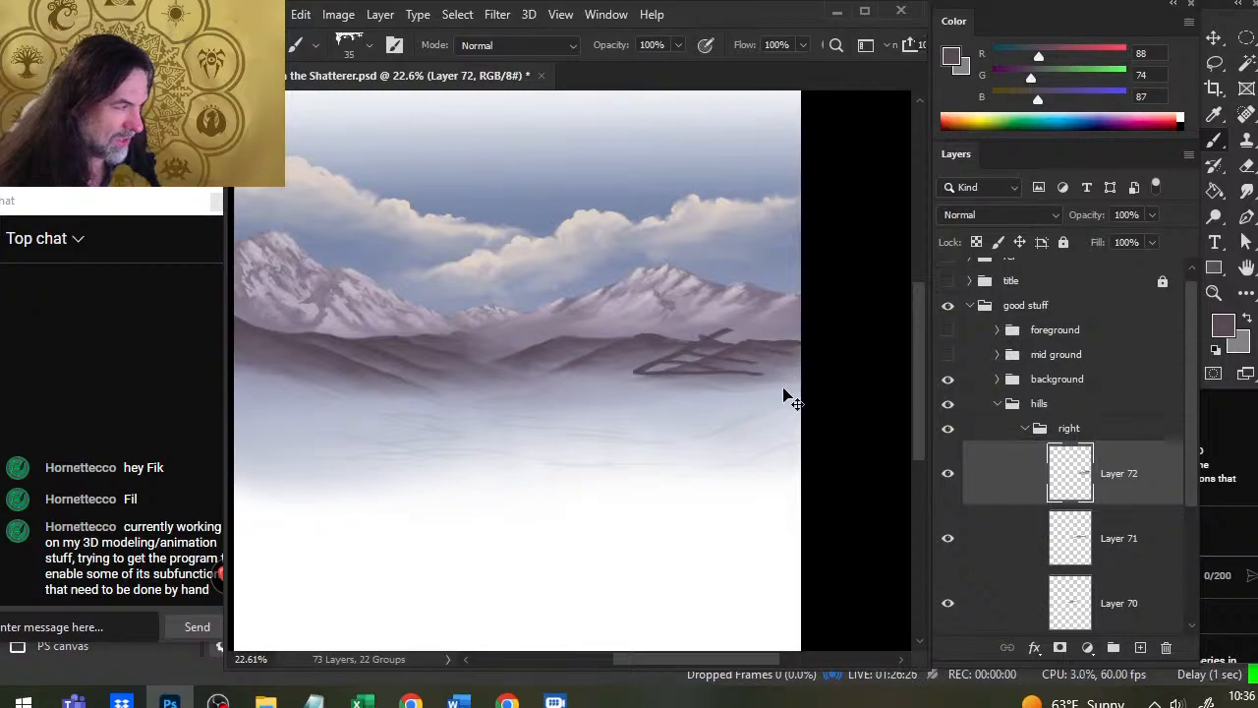
key(ctrl+z)
key(ctrl+z)
key(ctrl+z)
Step: Soften the lower slopes of the Layer 72 ridge further with the size 60 smudge brush at 50% strength
key(r)
drag(703, 375, 679, 379)
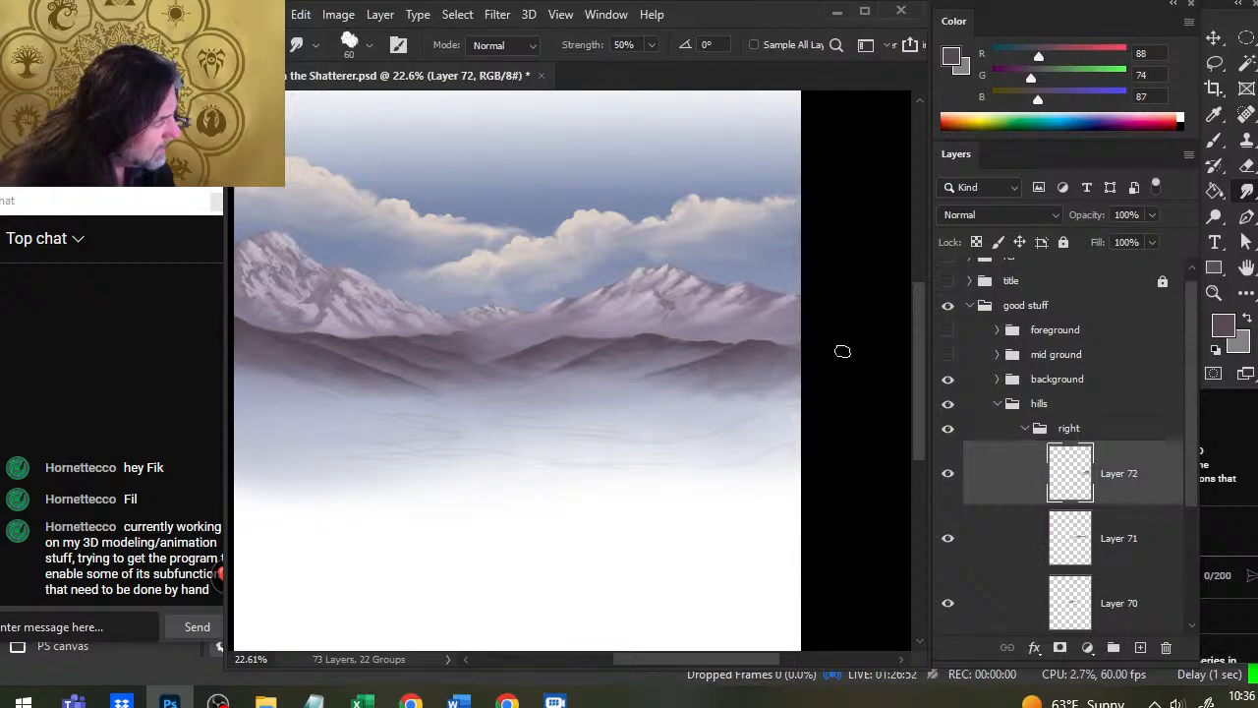
drag(573, 526, 675, 468)
drag(675, 463, 539, 475)
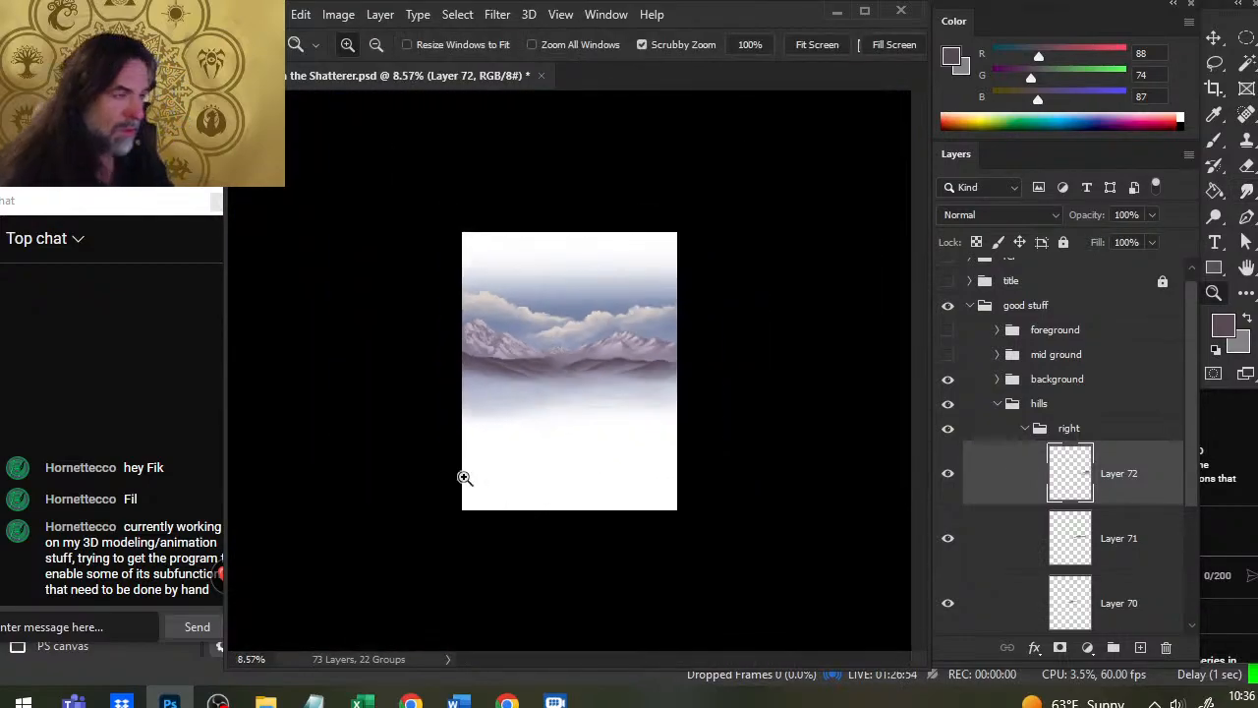
key(ctrl+0)
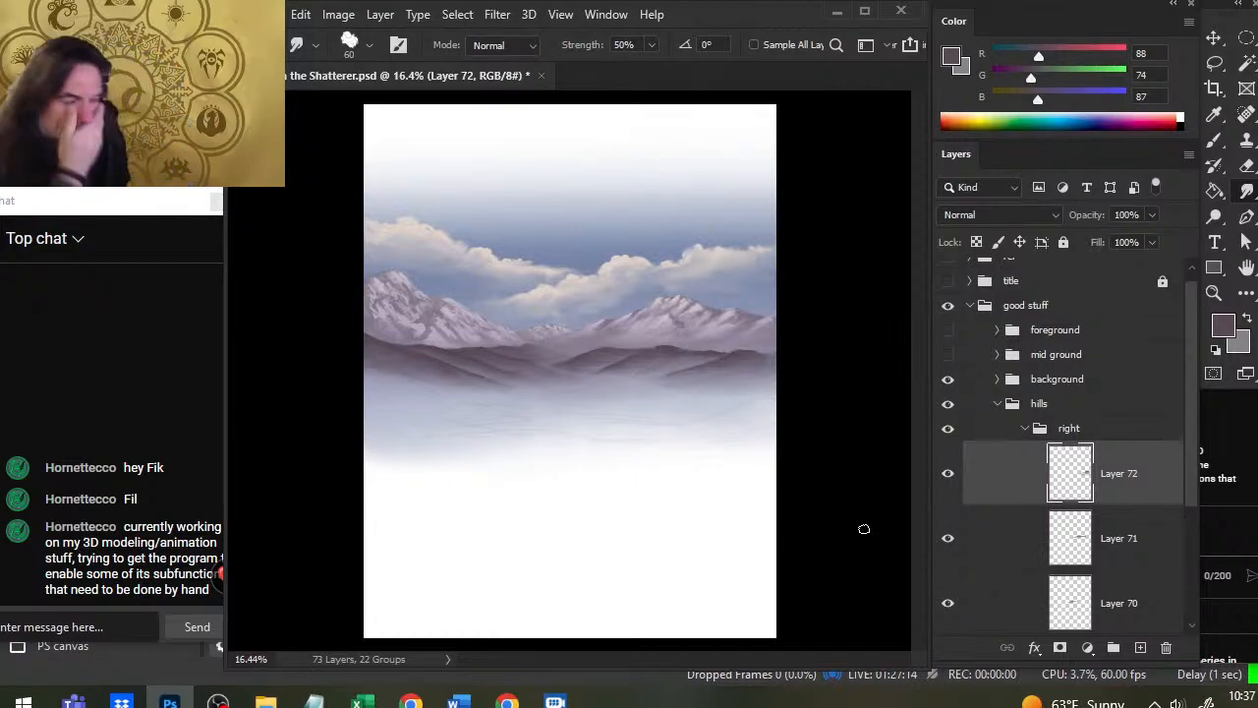
click(1074, 432)
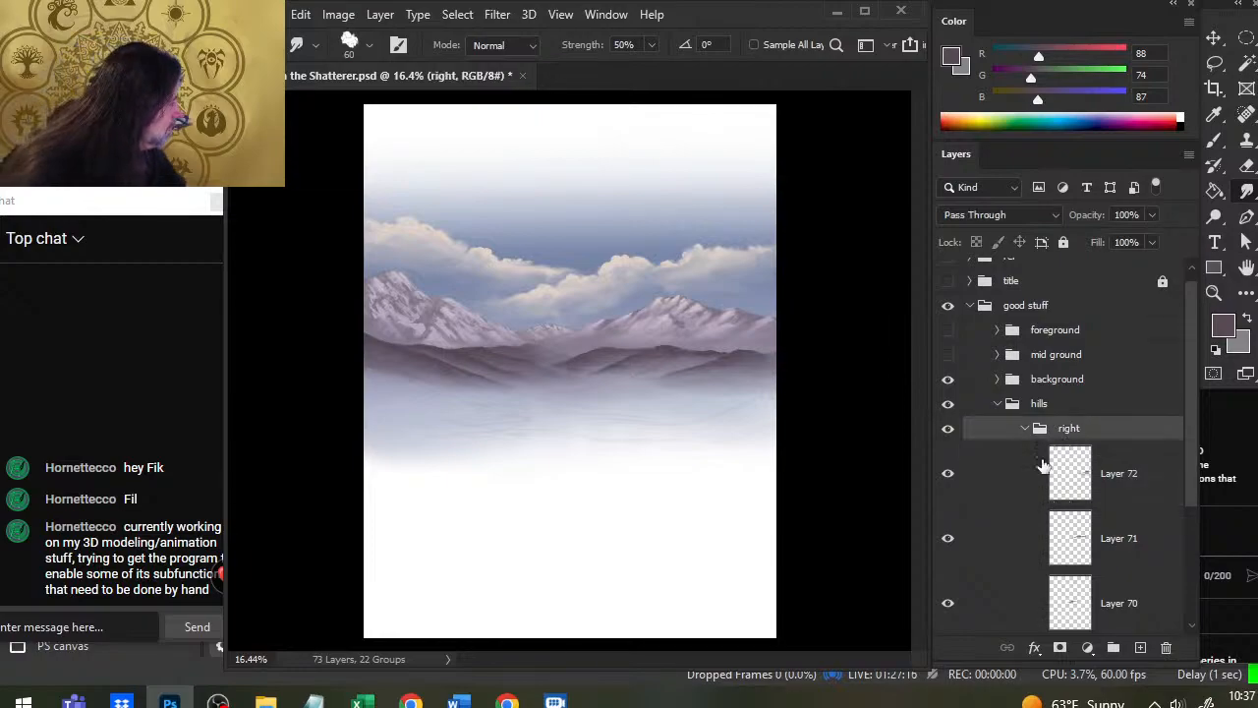
click(1026, 428)
key(v)
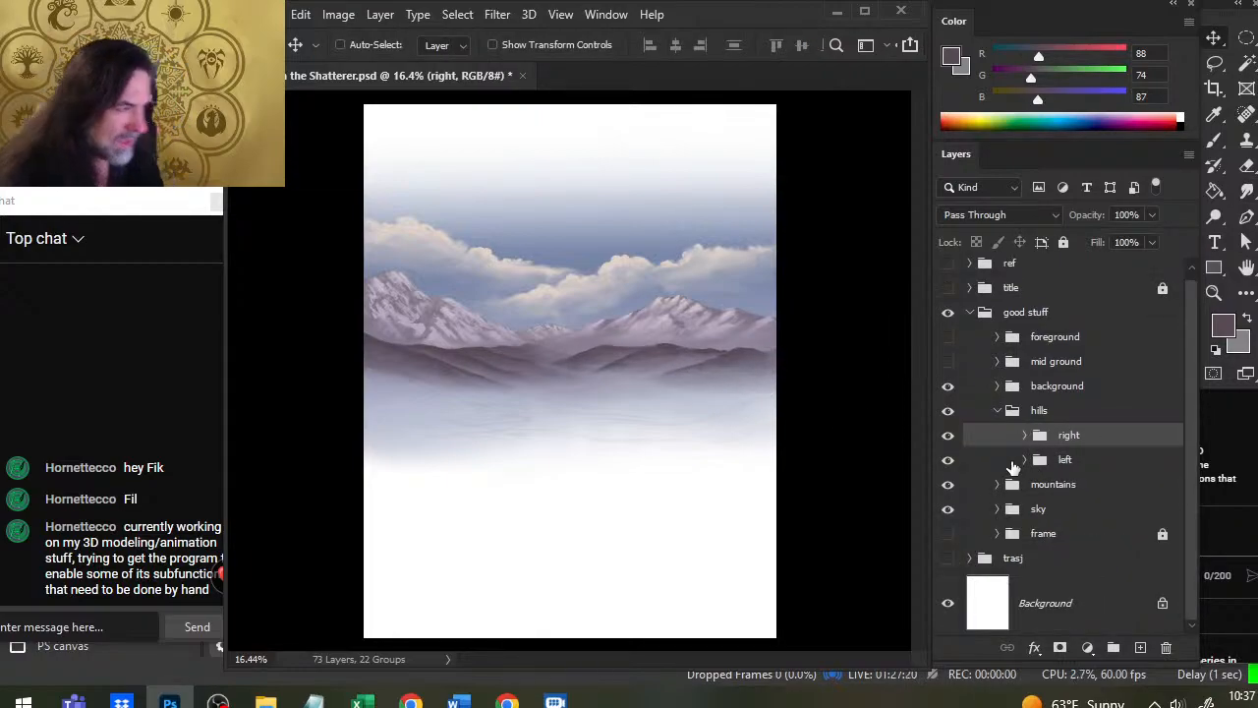
key(z)
drag(564, 410, 534, 525)
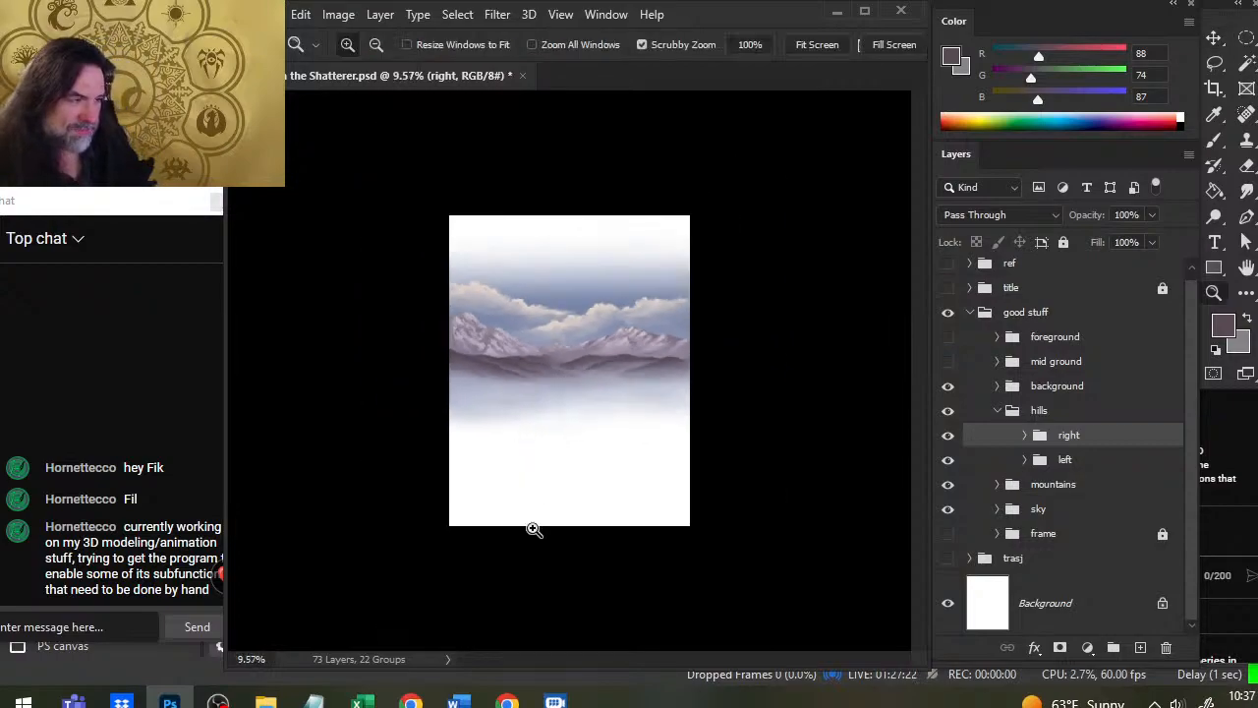
drag(602, 386, 618, 416)
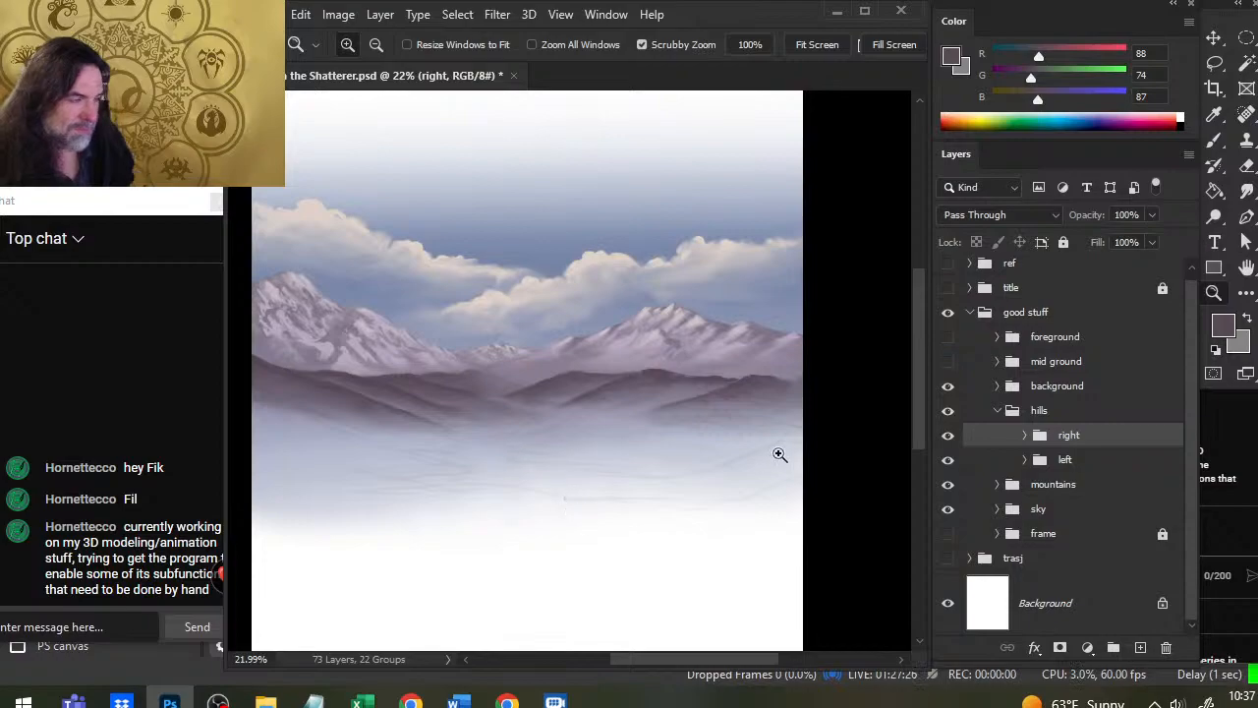
click(1024, 435)
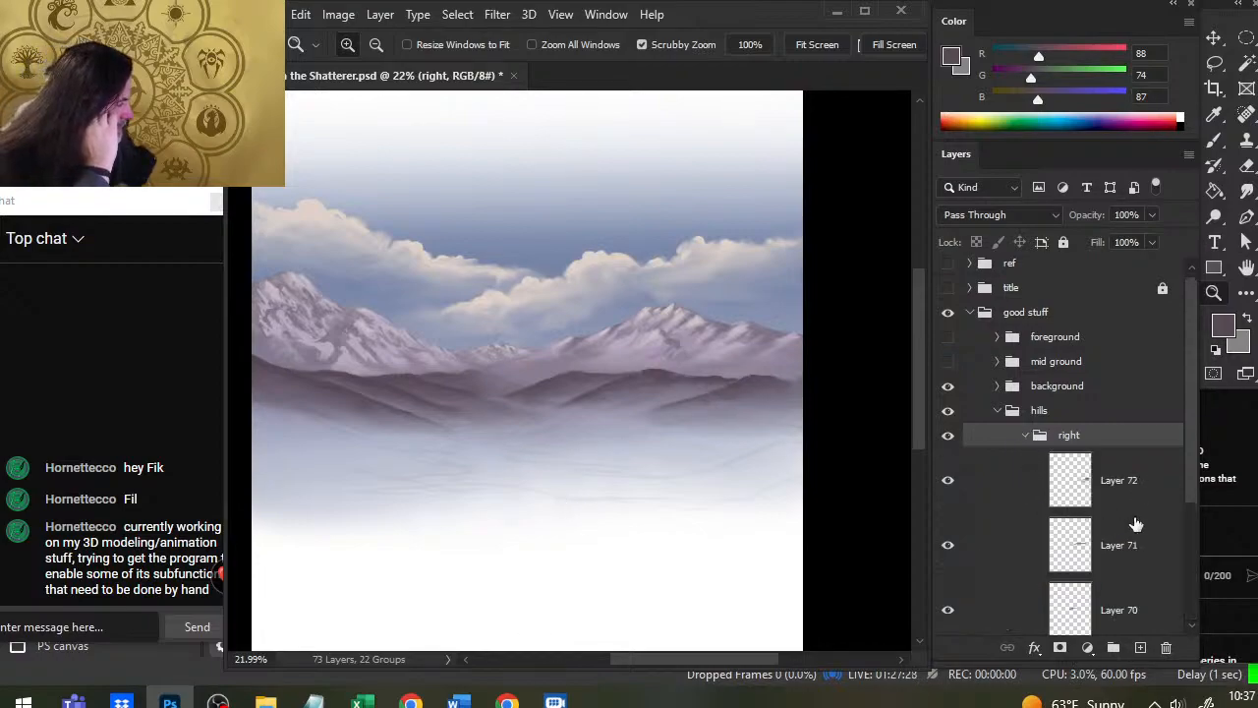
Step: Add a layer beneath Layer 70 in the right group and paint a small ridge stroke at the hills' left end with the size 35 brush
scroll(1175, 486, down, 3)
click(1135, 576)
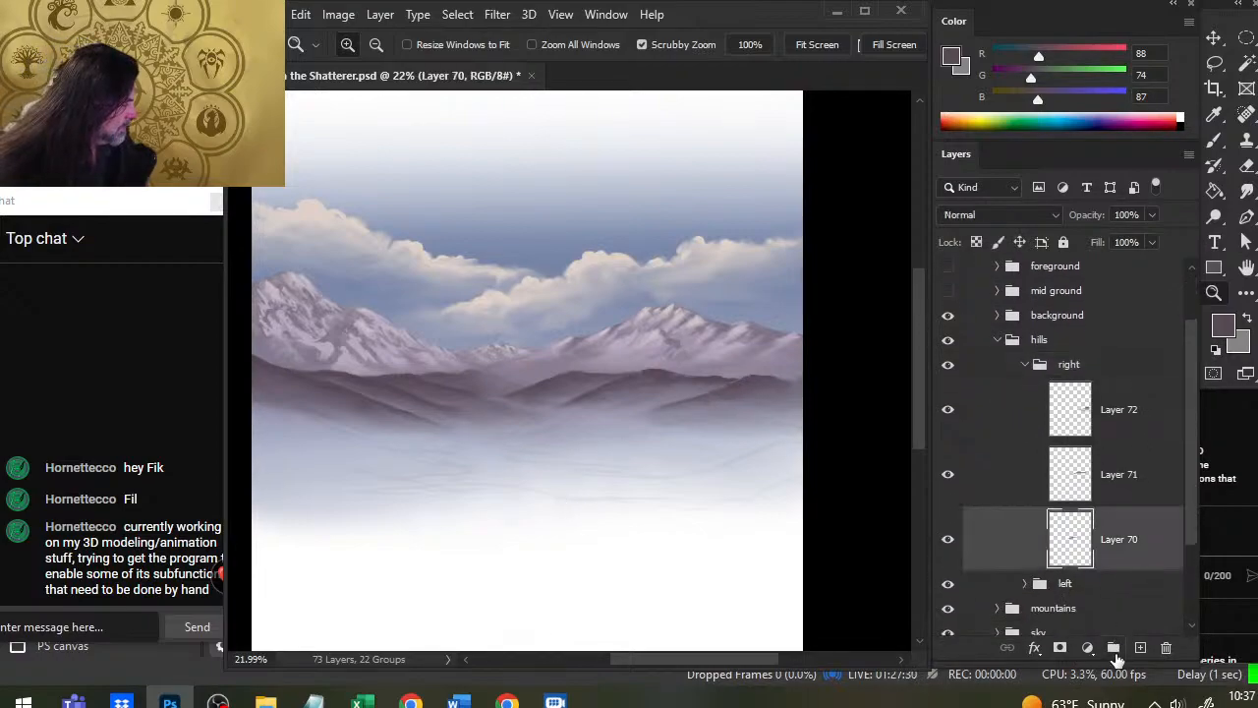
ctrl+click(1140, 647)
click(1111, 546)
click(1131, 604)
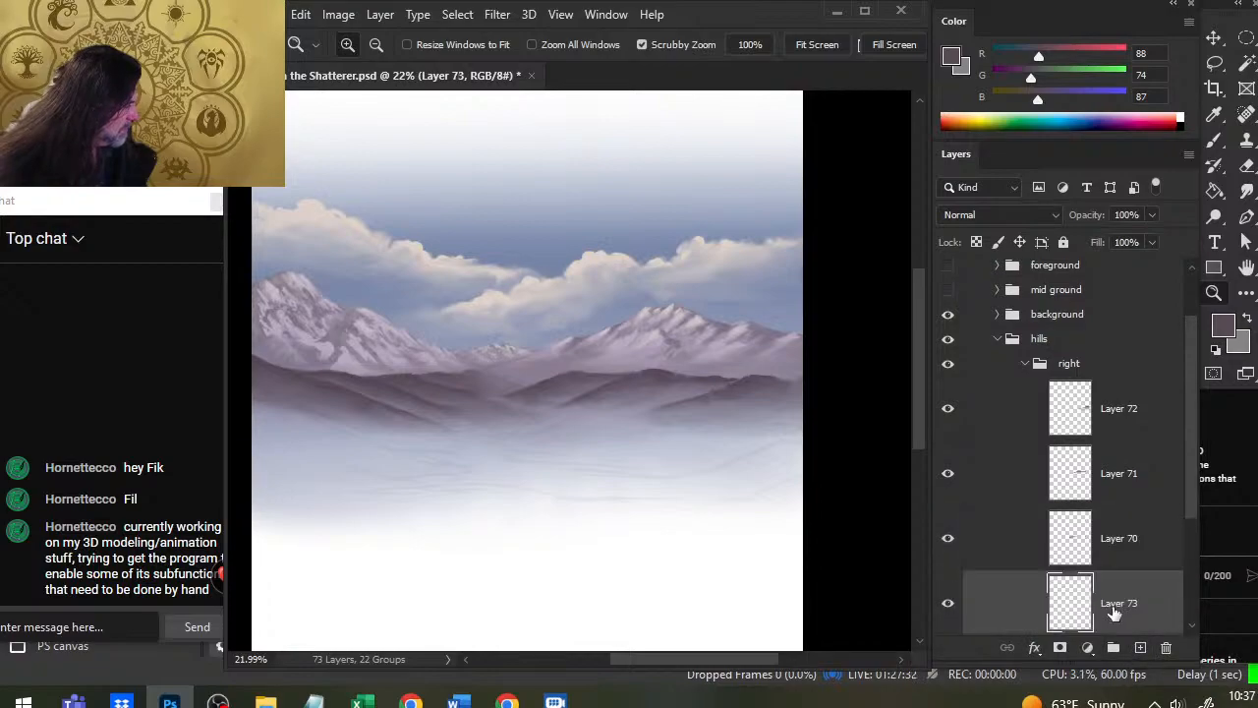
key(b)
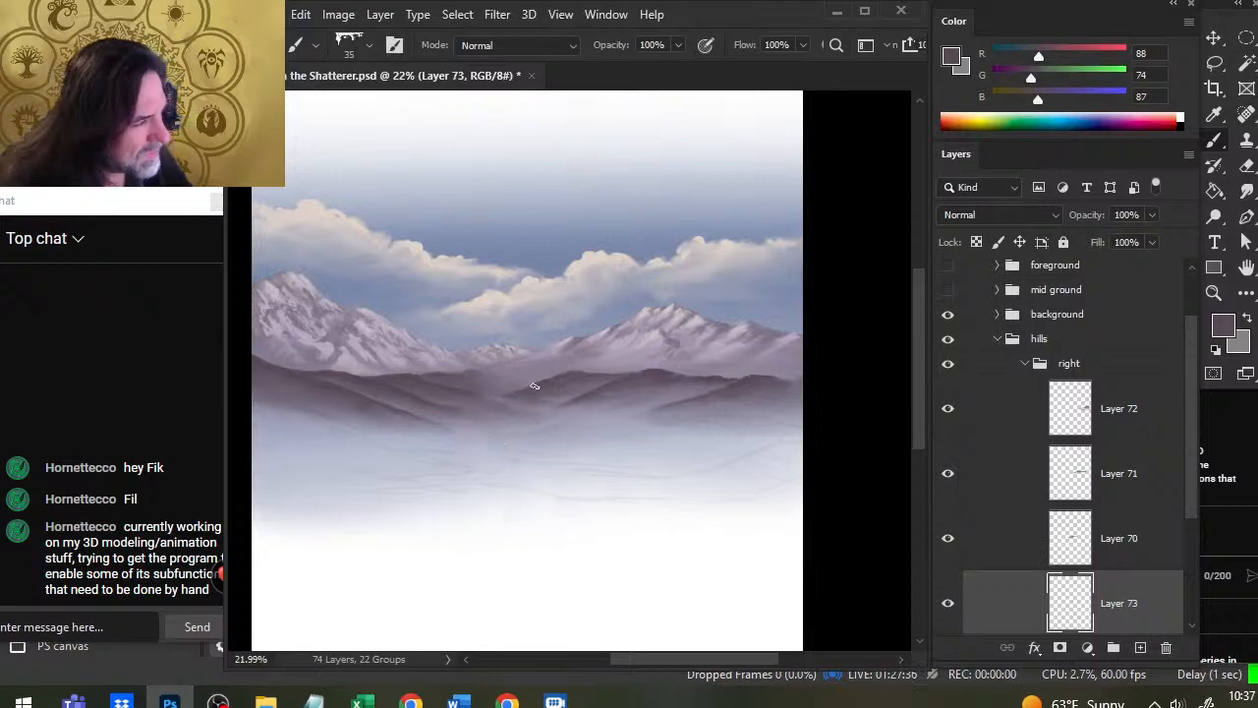
drag(543, 373, 512, 381)
Step: Refine the Layer 73 slope where the hills meet, using the eraser, the brush at 23% opacity and the size 45 smudge at 50% strength
key(r)
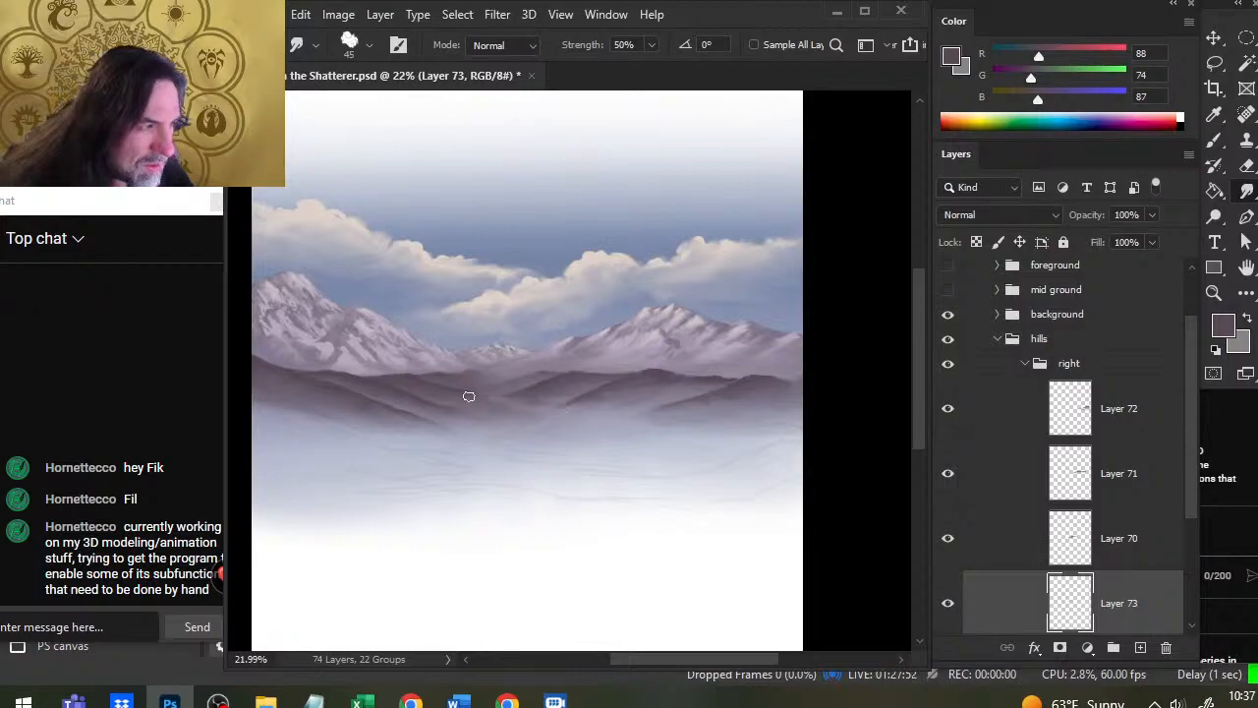
key(e)
drag(470, 389, 522, 424)
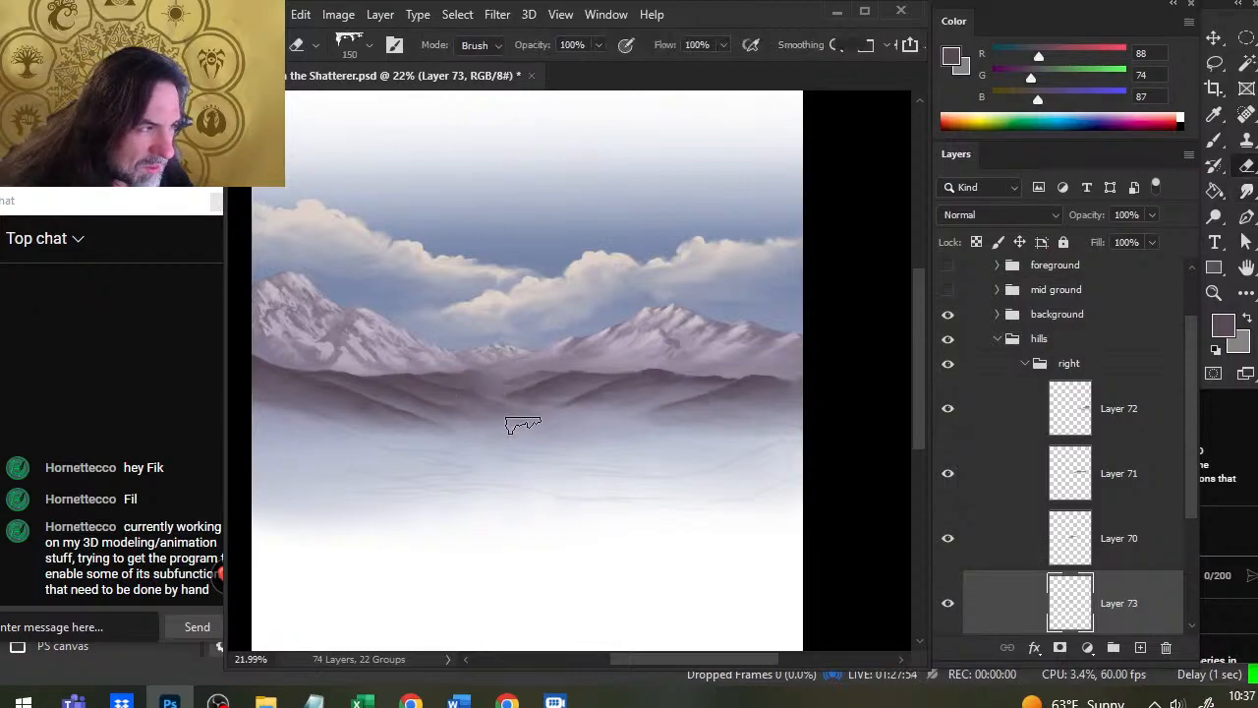
key(r)
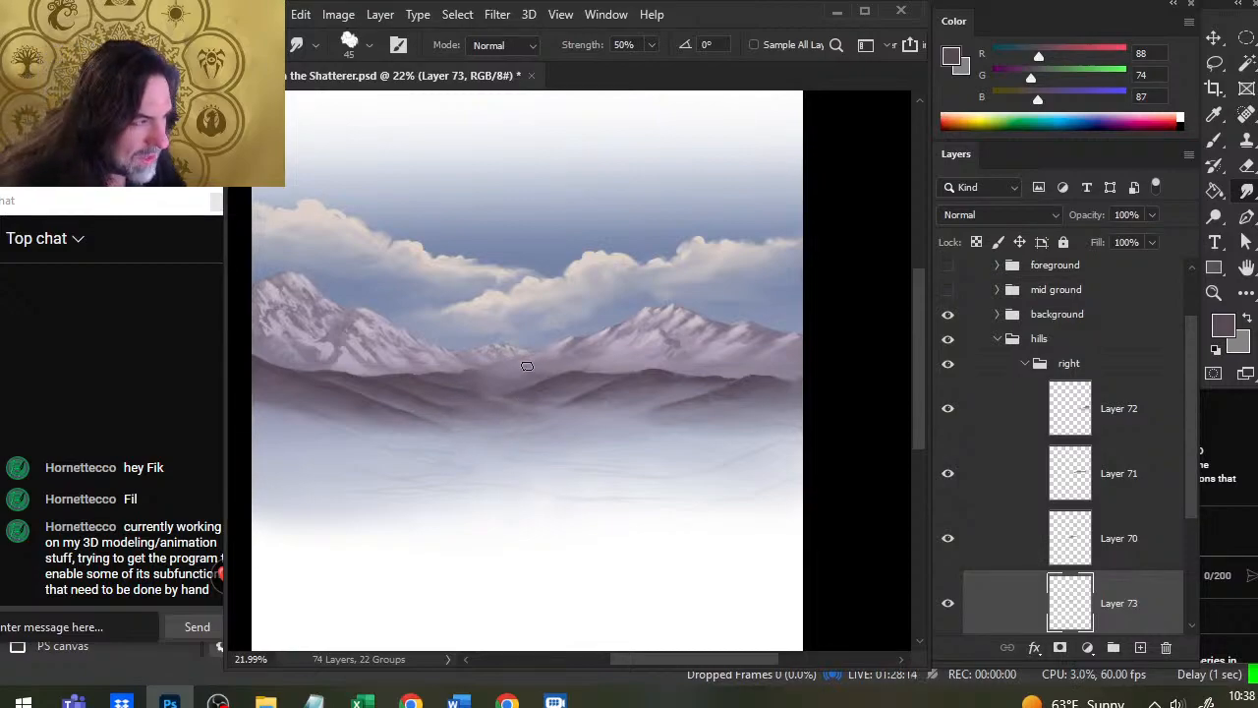
key(b)
key(2)
key(3)
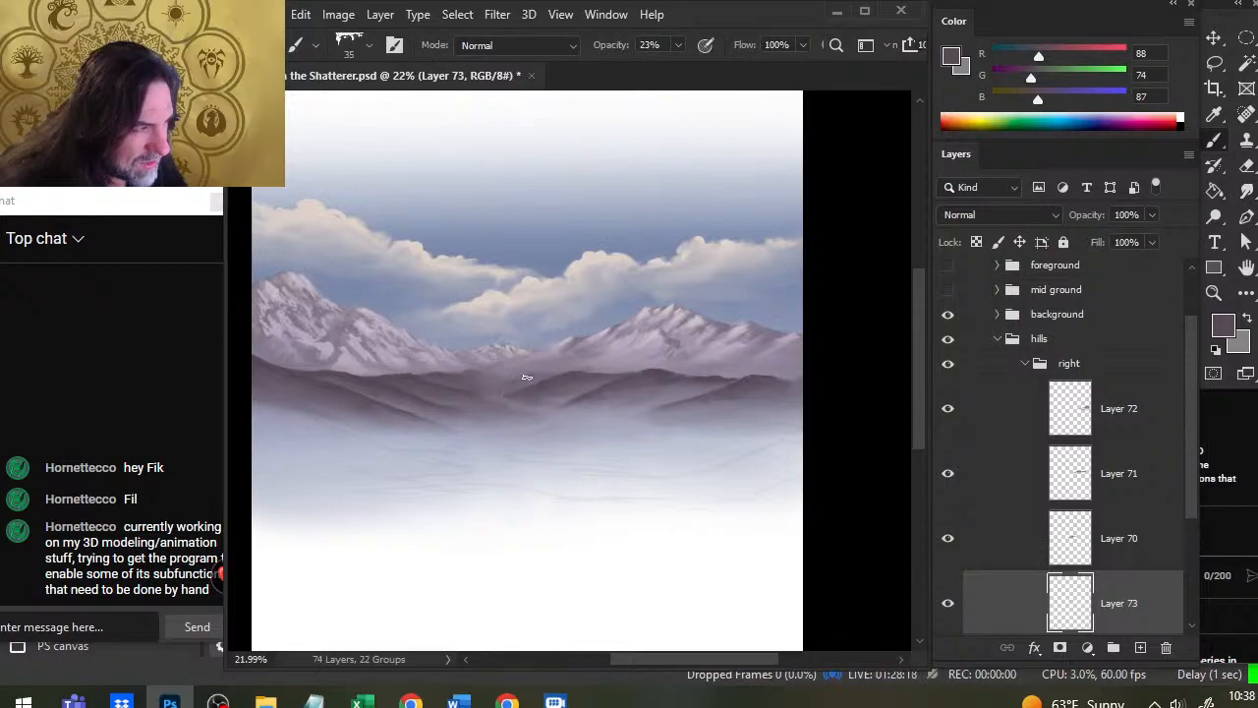
key(r)
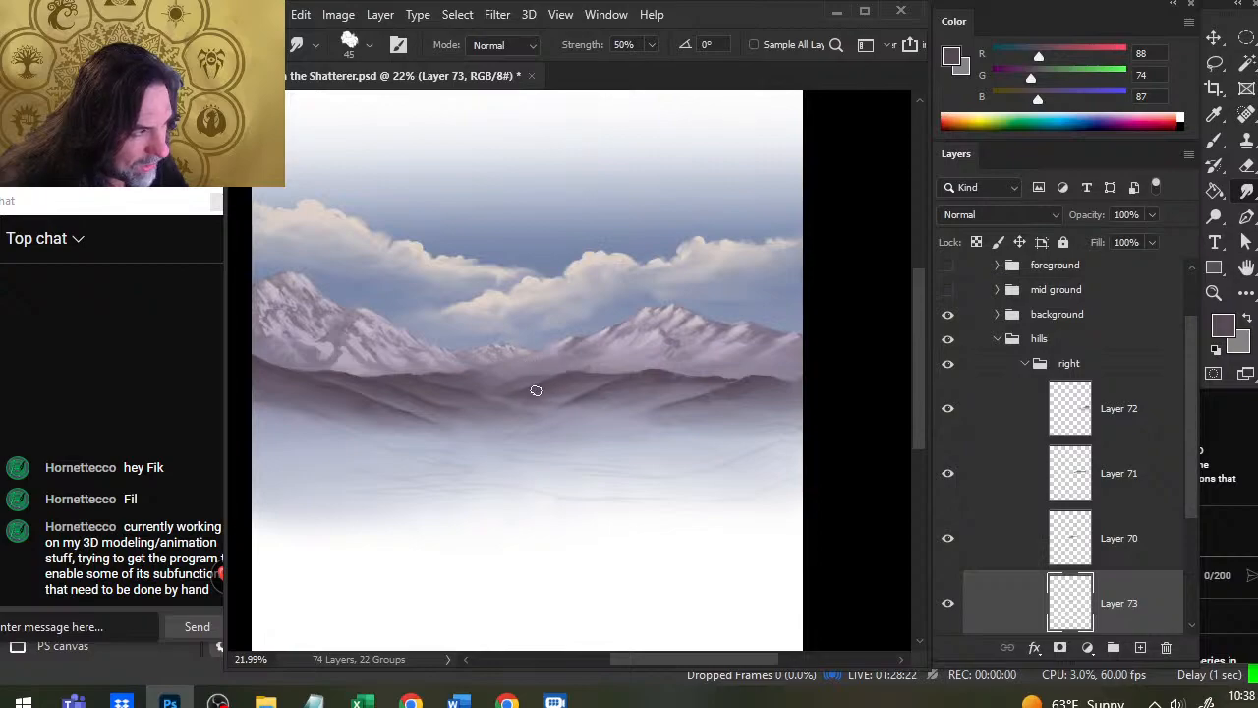
Step: Review the whole cover with the mid ground and foreground groups shown temporarily over the hills
key(z)
drag(688, 433, 633, 440)
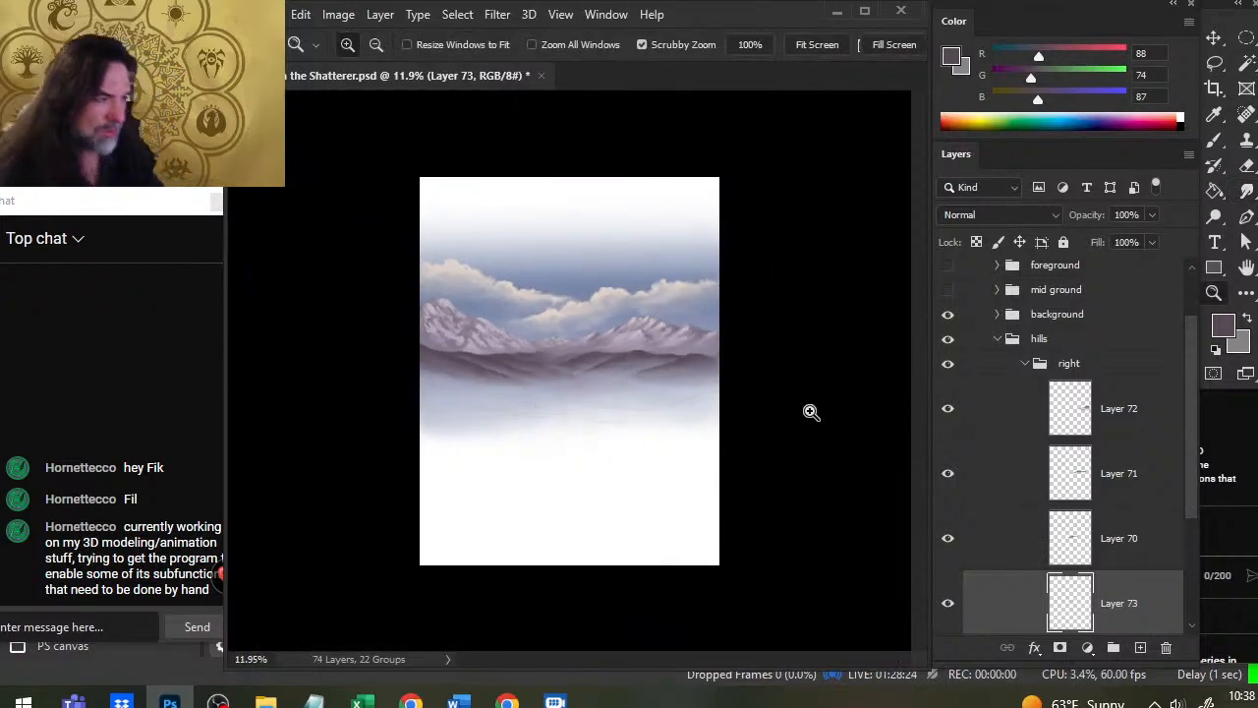
click(948, 291)
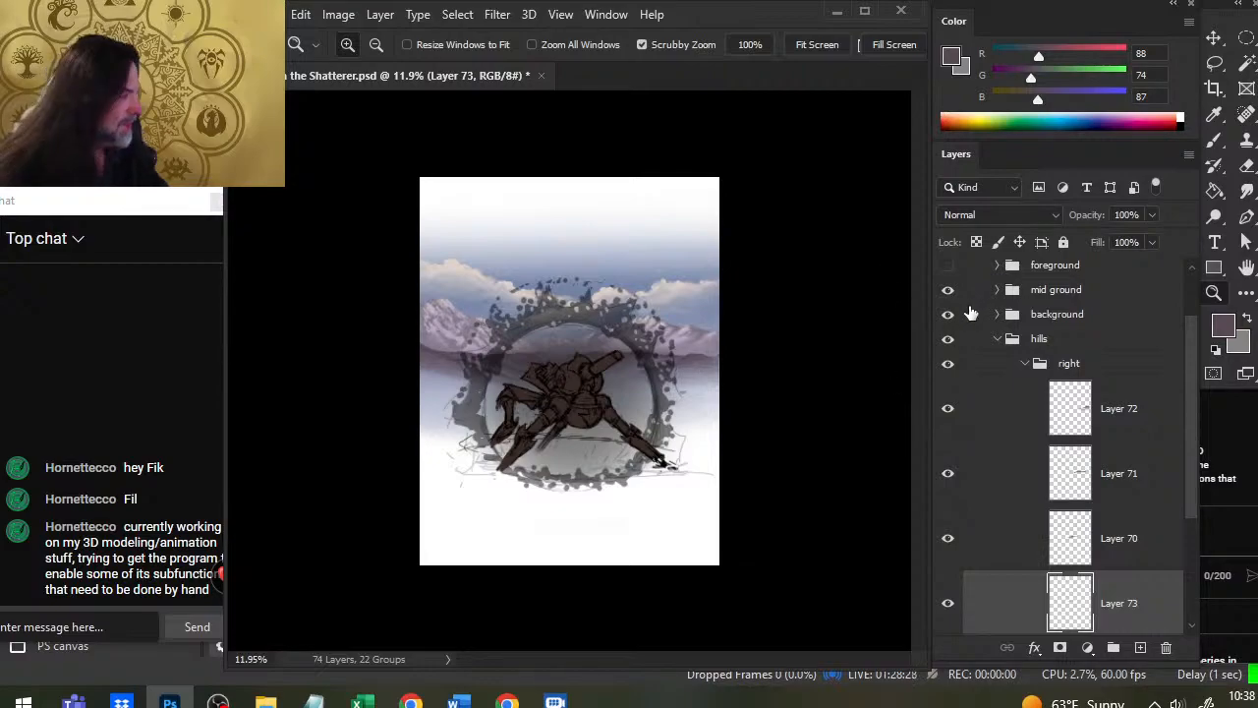
click(947, 268)
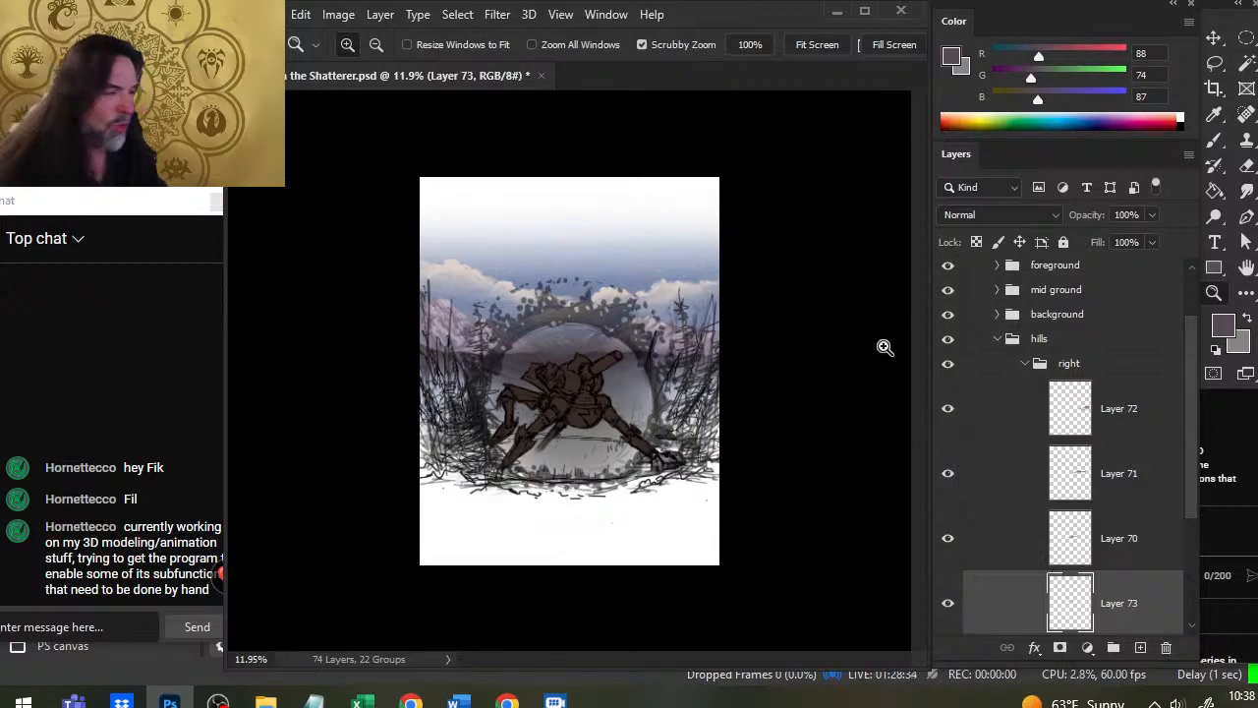
click(947, 266)
click(947, 289)
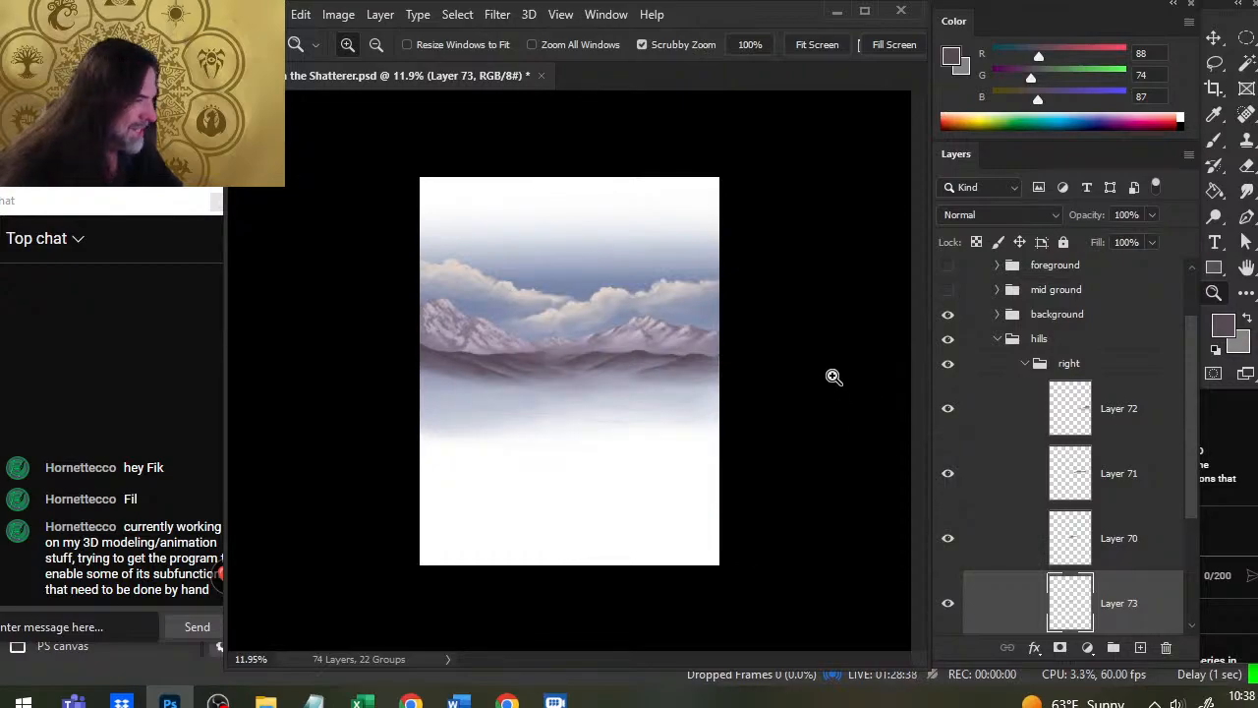
Step: Collapse the right group and add a new layer above the left group inside hills
click(1025, 363)
click(1090, 460)
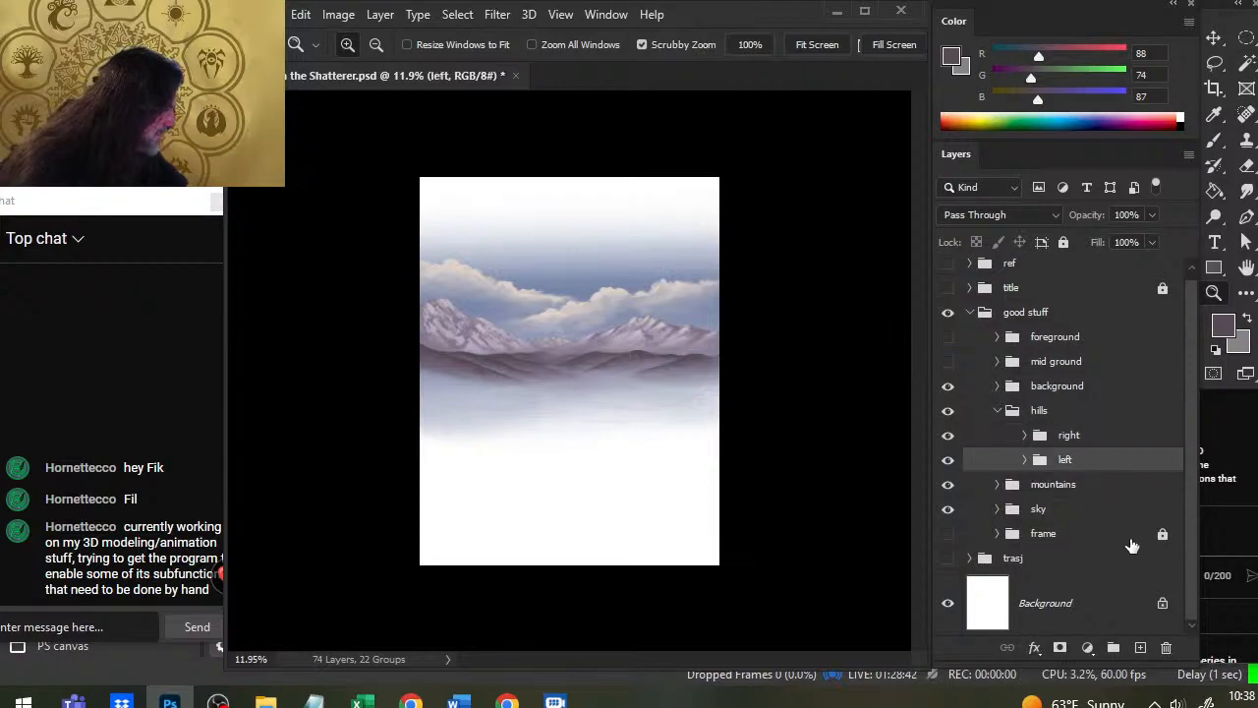
click(1143, 646)
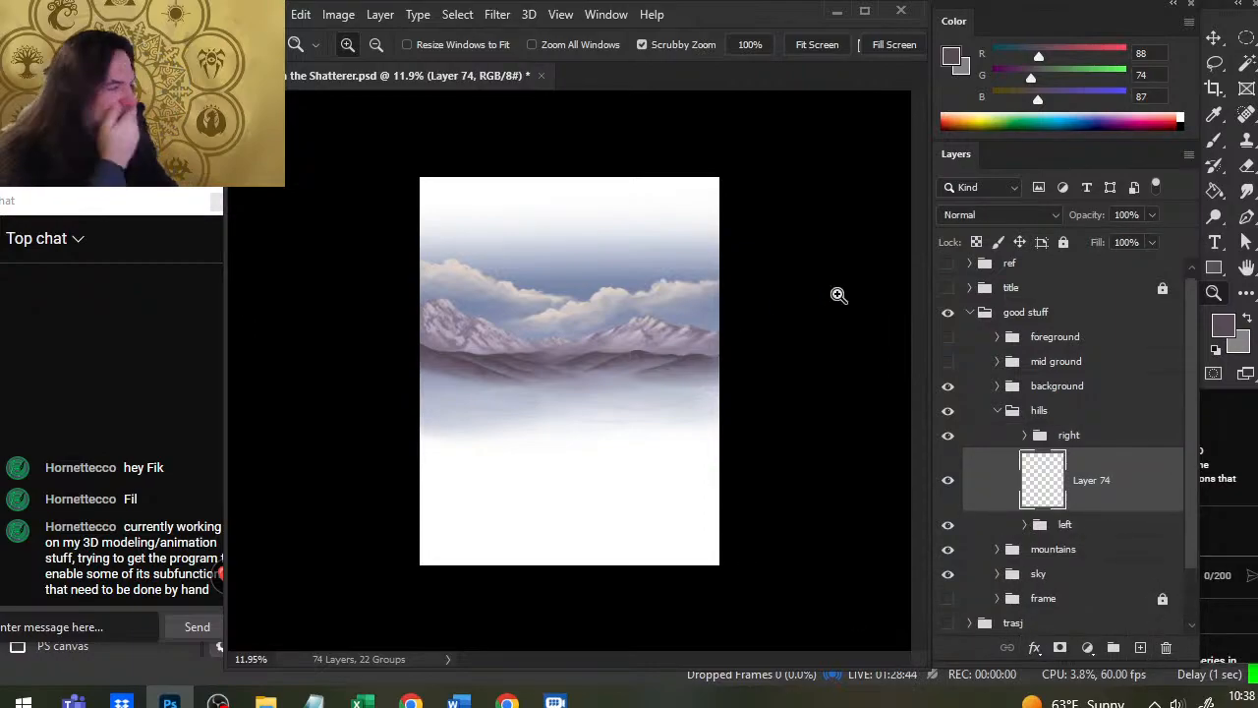
Step: Show the ref group temporarily and sample the muted pink (169, 144, 165) from the reference painting's mountains as the brush colour
click(948, 264)
click(769, 308)
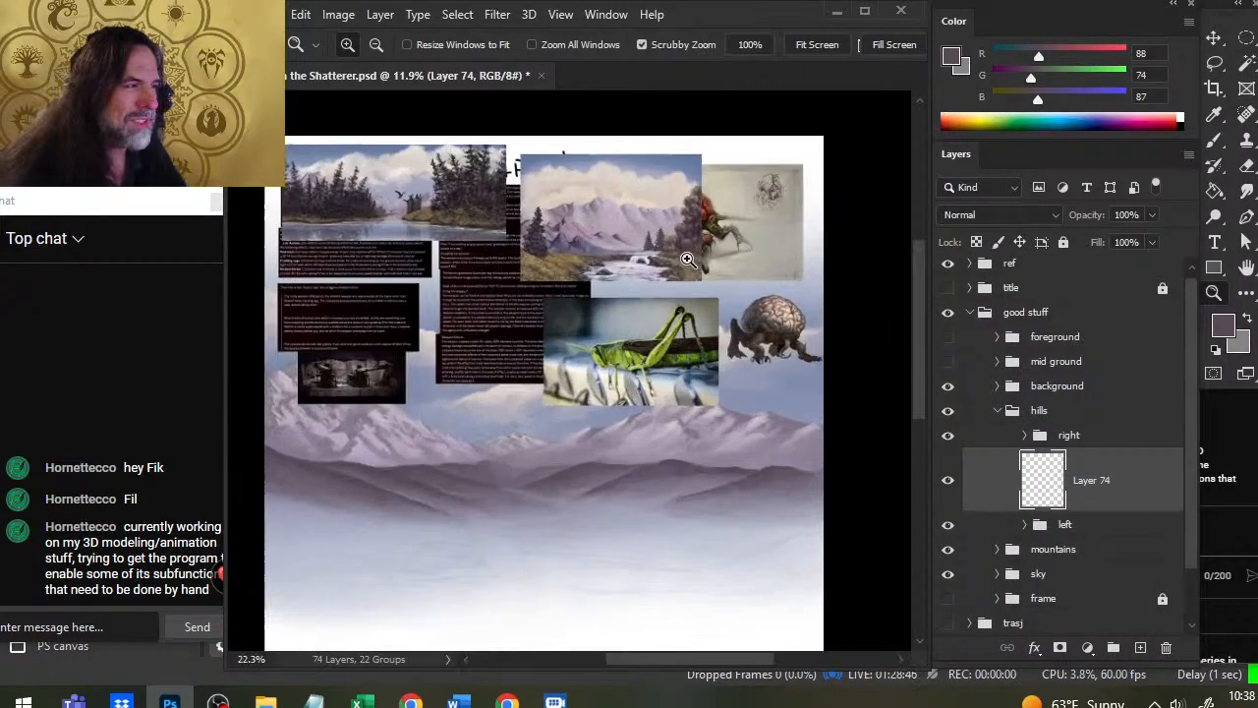
drag(770, 308, 797, 311)
key(b)
alt+click(639, 291)
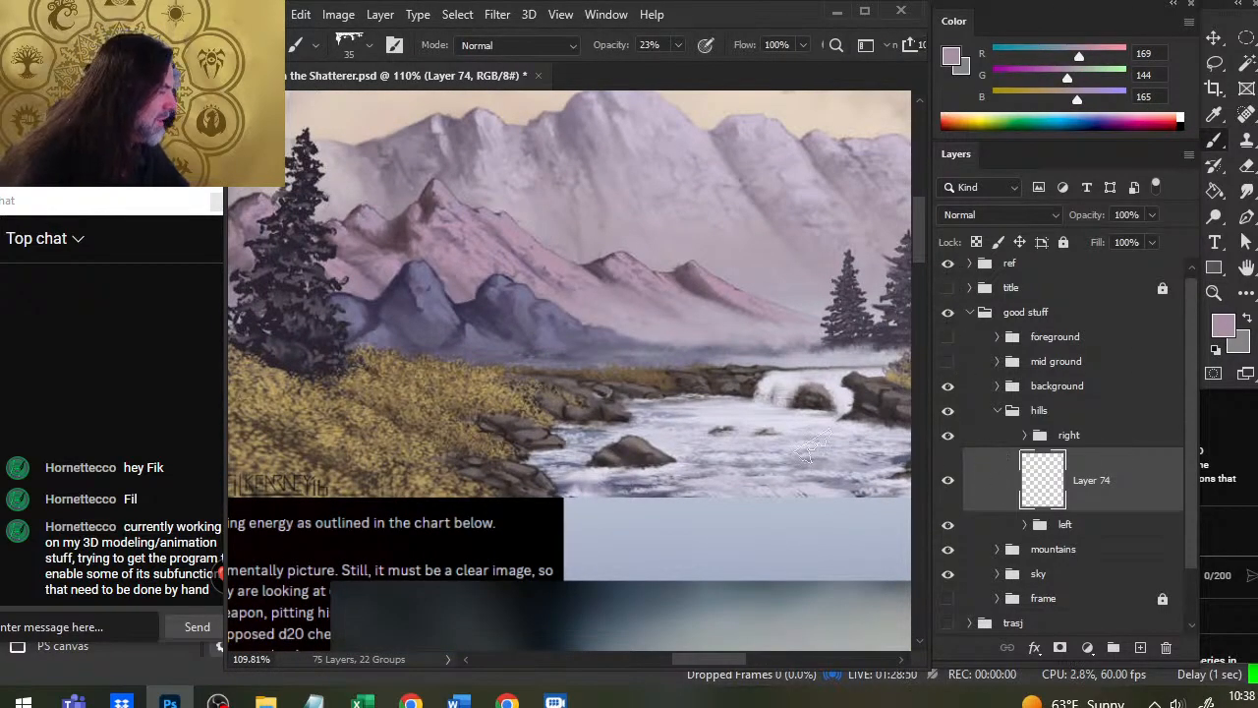
key(z)
drag(799, 434, 558, 472)
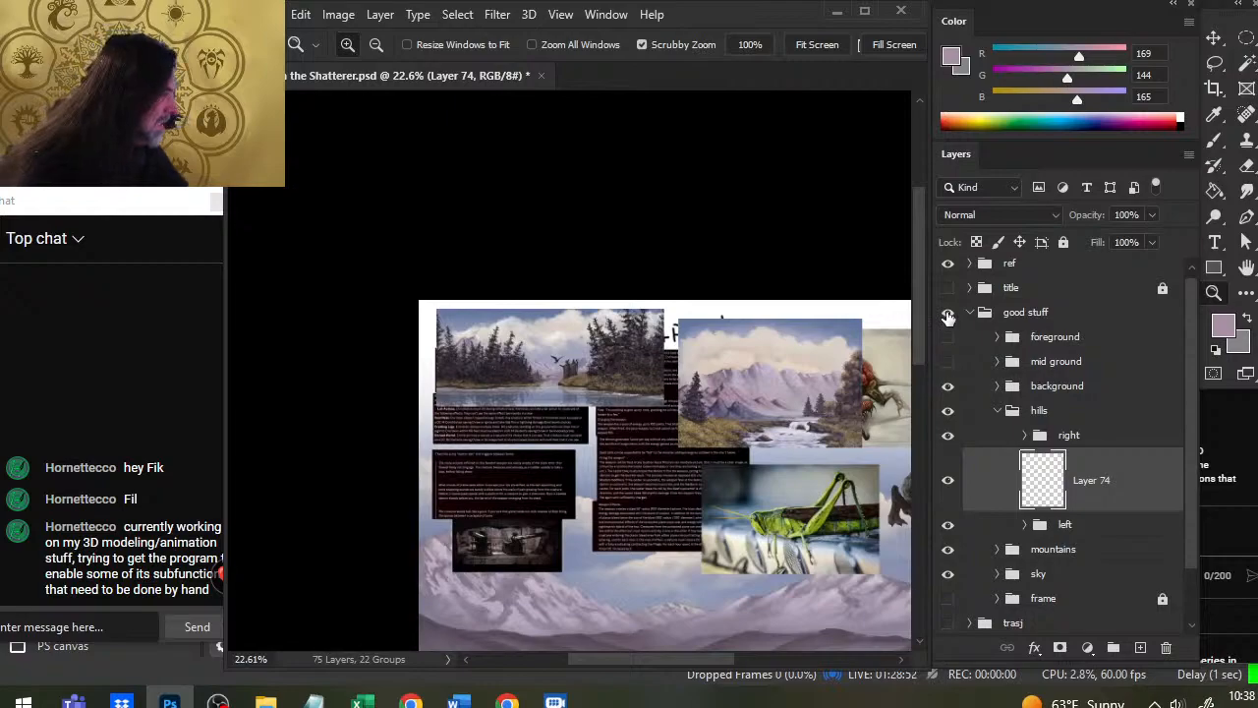
click(947, 264)
click(947, 287)
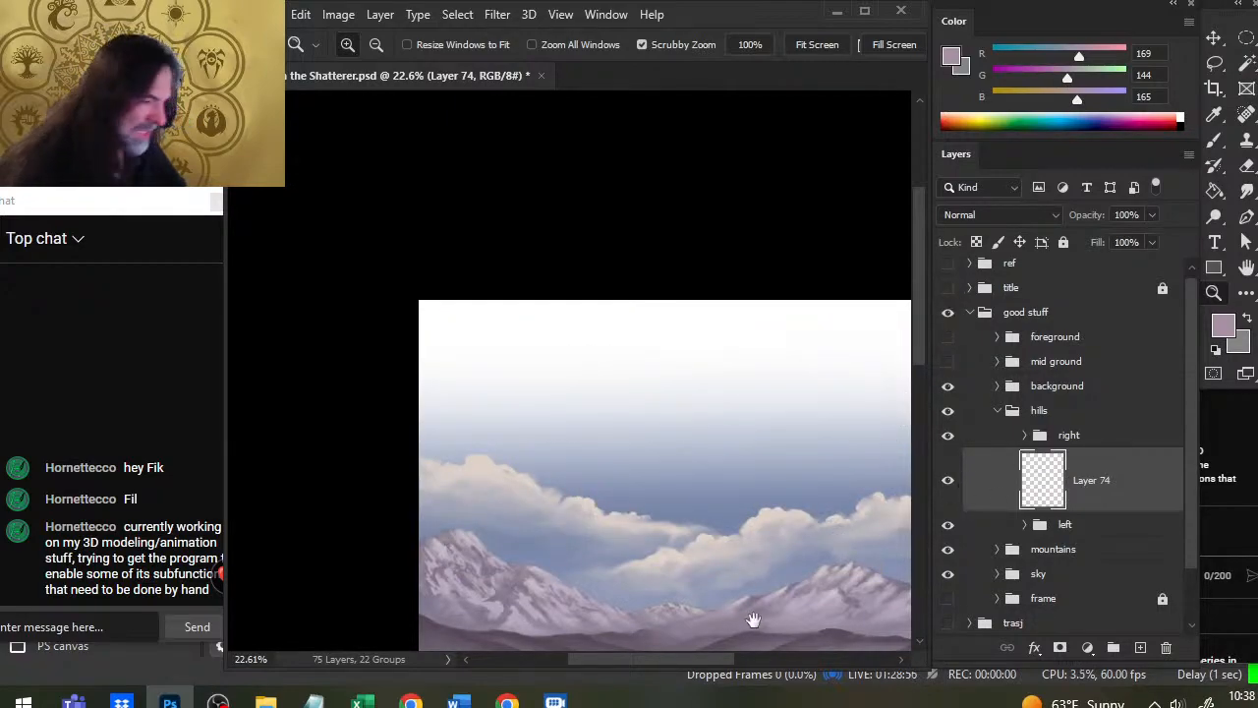
Step: On Layer 74, paint pink highlights along the left hills' crests with the size 40 brush, setting its opacity to 30%
drag(753, 623, 713, 336)
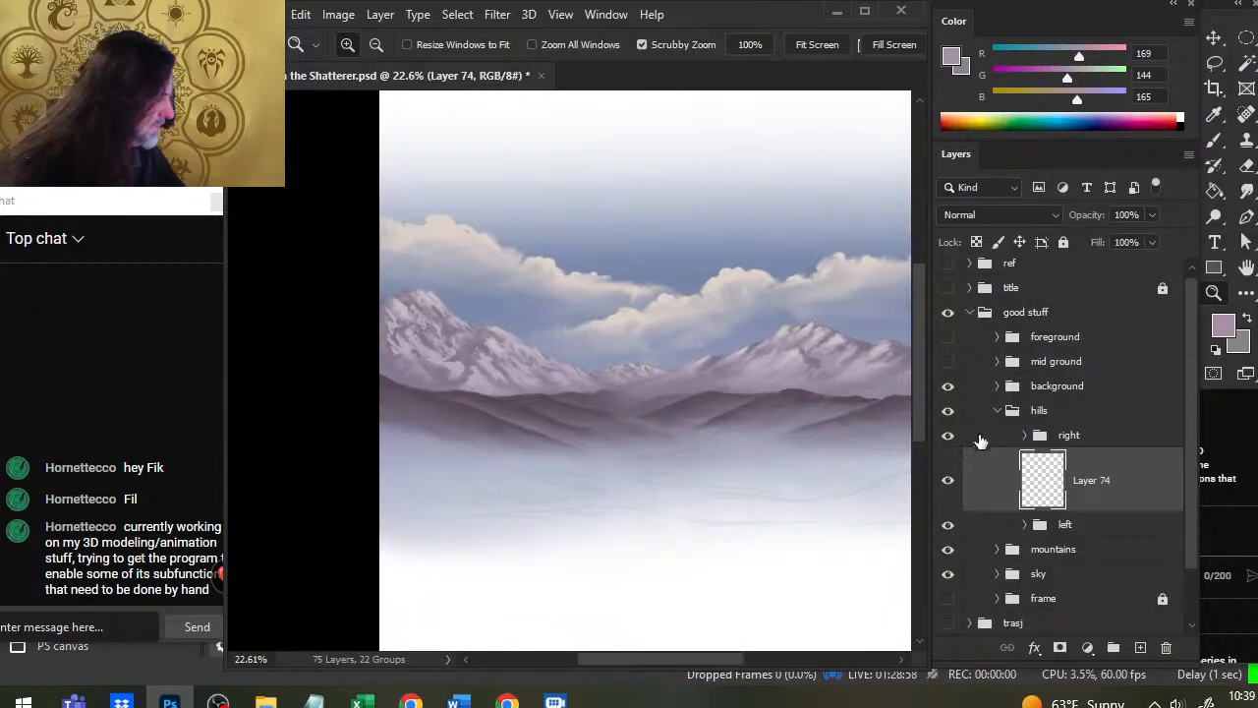
click(949, 523)
click(952, 523)
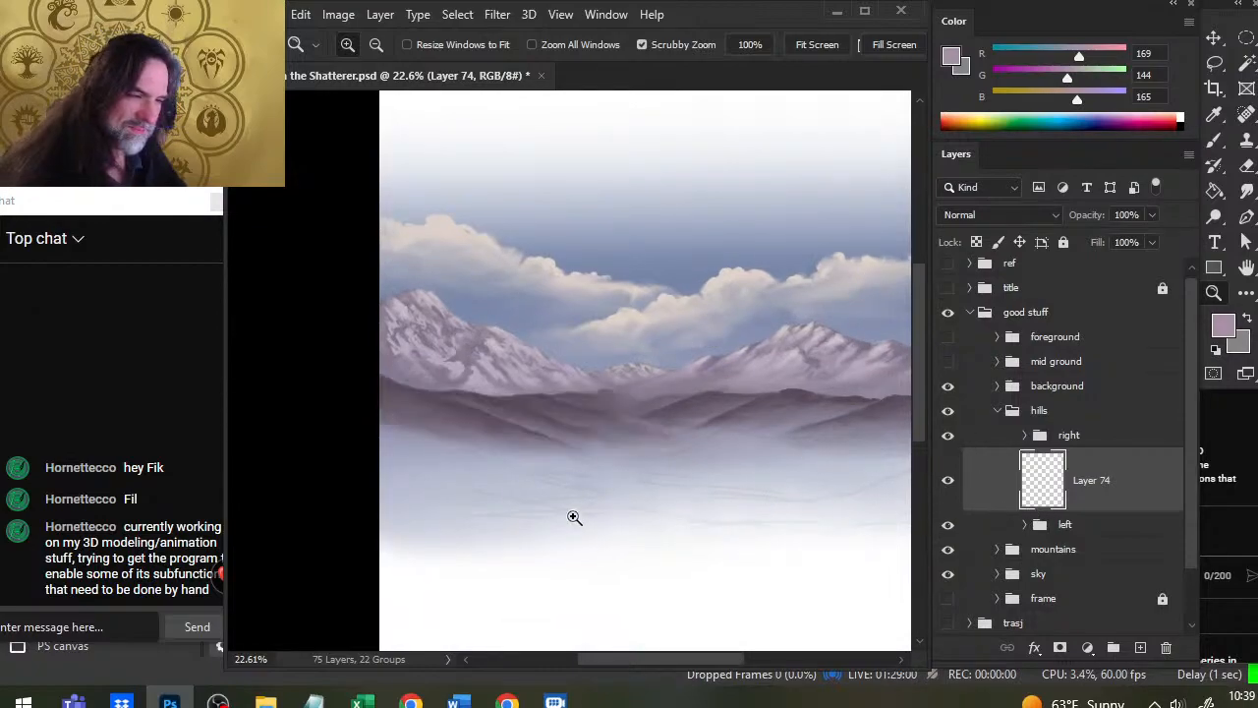
drag(493, 431, 515, 431)
drag(372, 382, 567, 379)
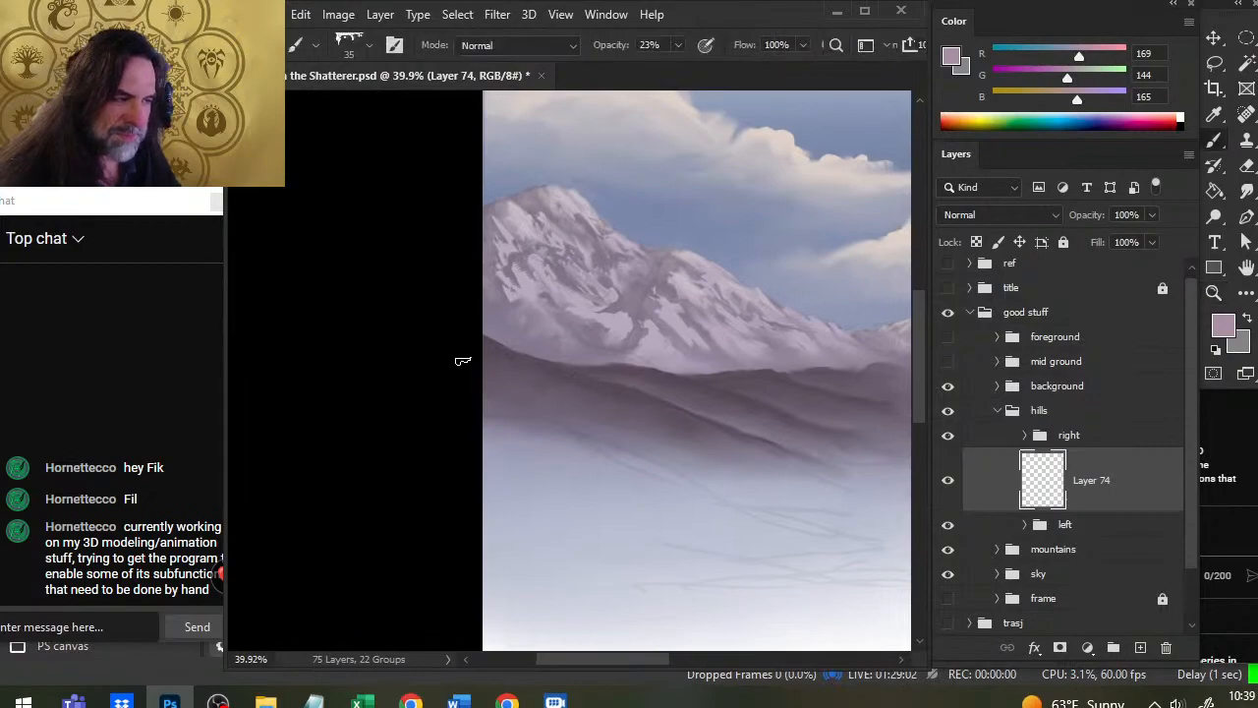
key(bracketright)
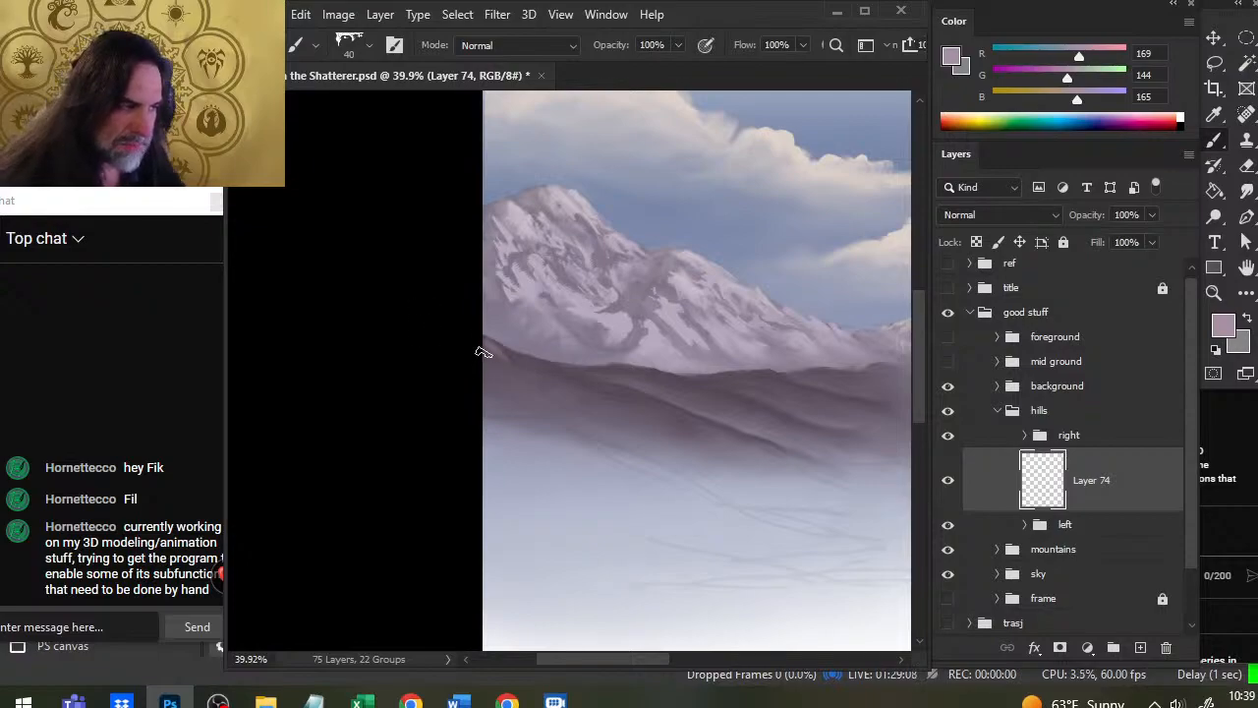
drag(492, 348, 566, 377)
drag(674, 429, 554, 412)
key(3)
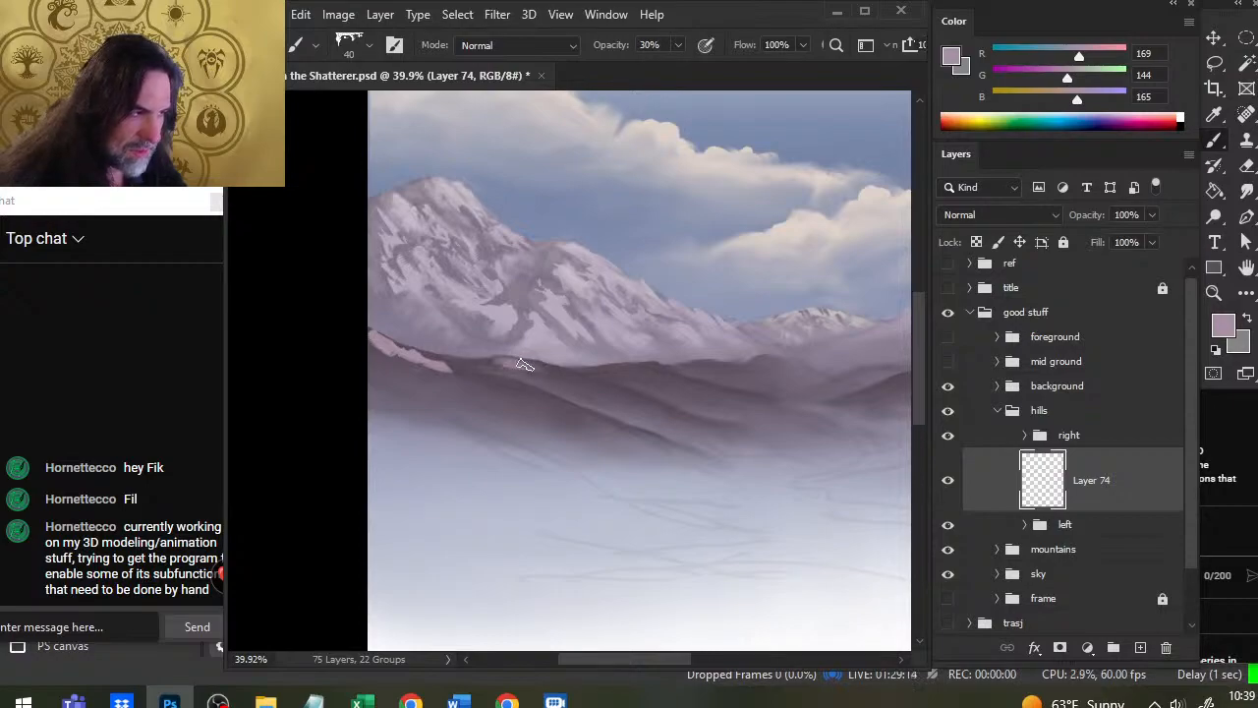
mouse_move(535, 365)
mouse_down()
mouse_move(595, 386)
mouse_move(656, 369)
mouse_move(685, 380)
mouse_up()
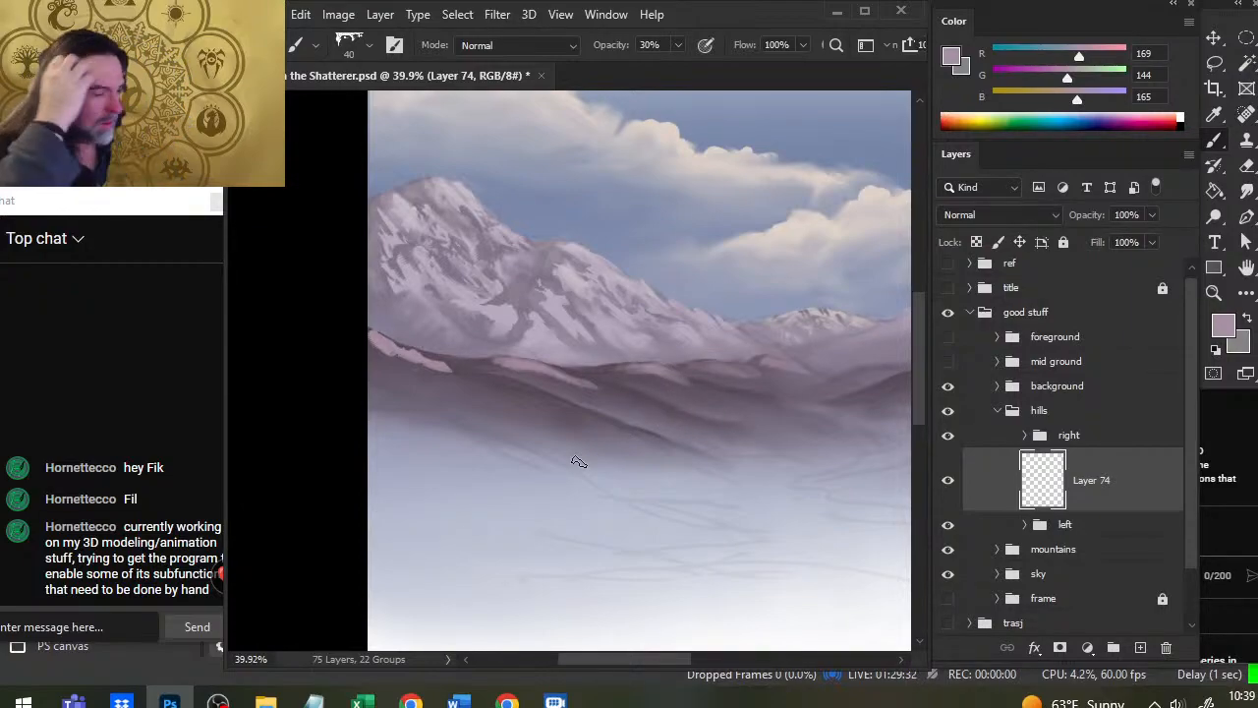
Step: Lasso the Layer 74 highlights in shrinking areas toward the canvas's left edge, separating them onto two new layers
key(l)
drag(433, 285, 671, 476)
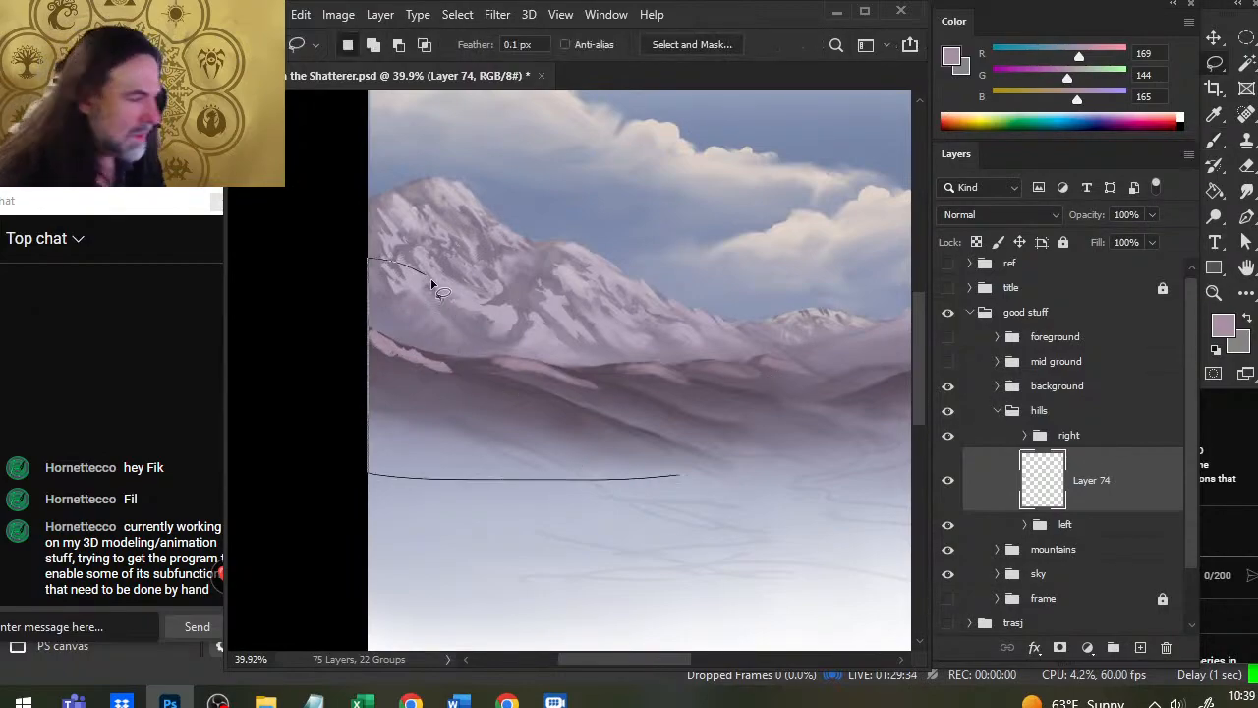
drag(433, 285, 755, 364)
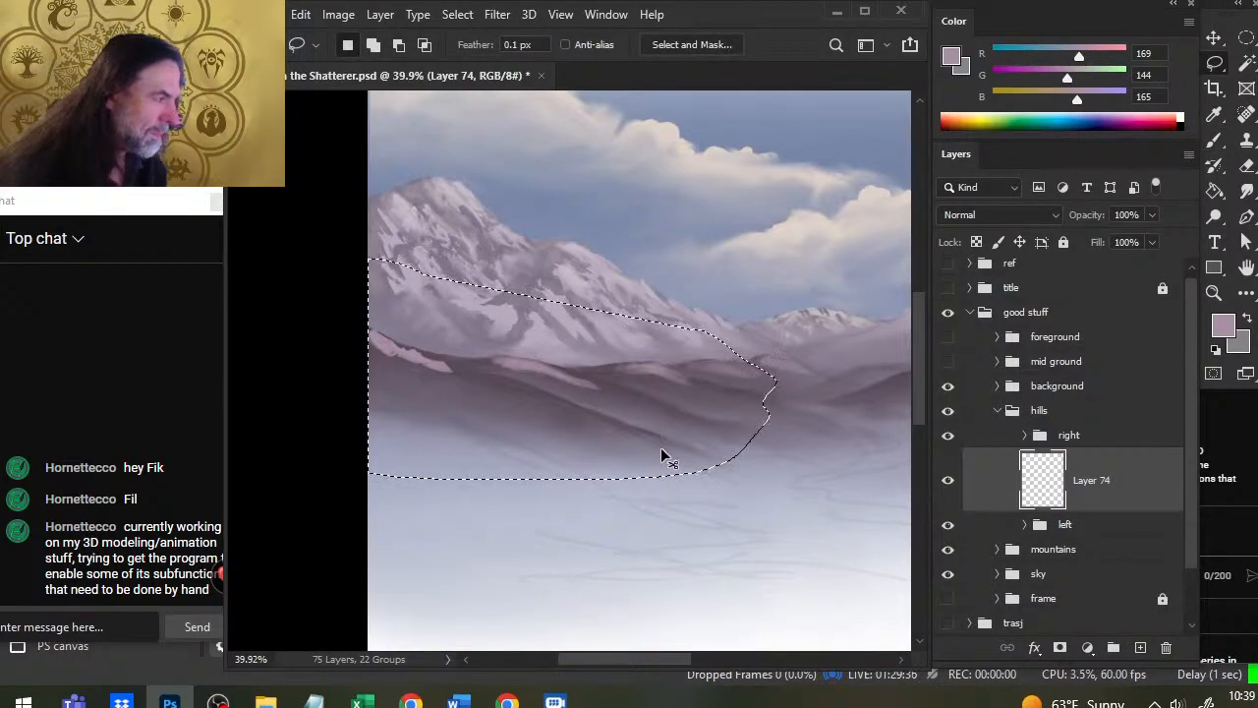
key(ctrl+d)
key(ctrl+alt+shift+n)
mouse_move(477, 272)
mouse_down()
mouse_move(367, 469)
mouse_move(698, 480)
mouse_up()
drag(477, 278, 481, 281)
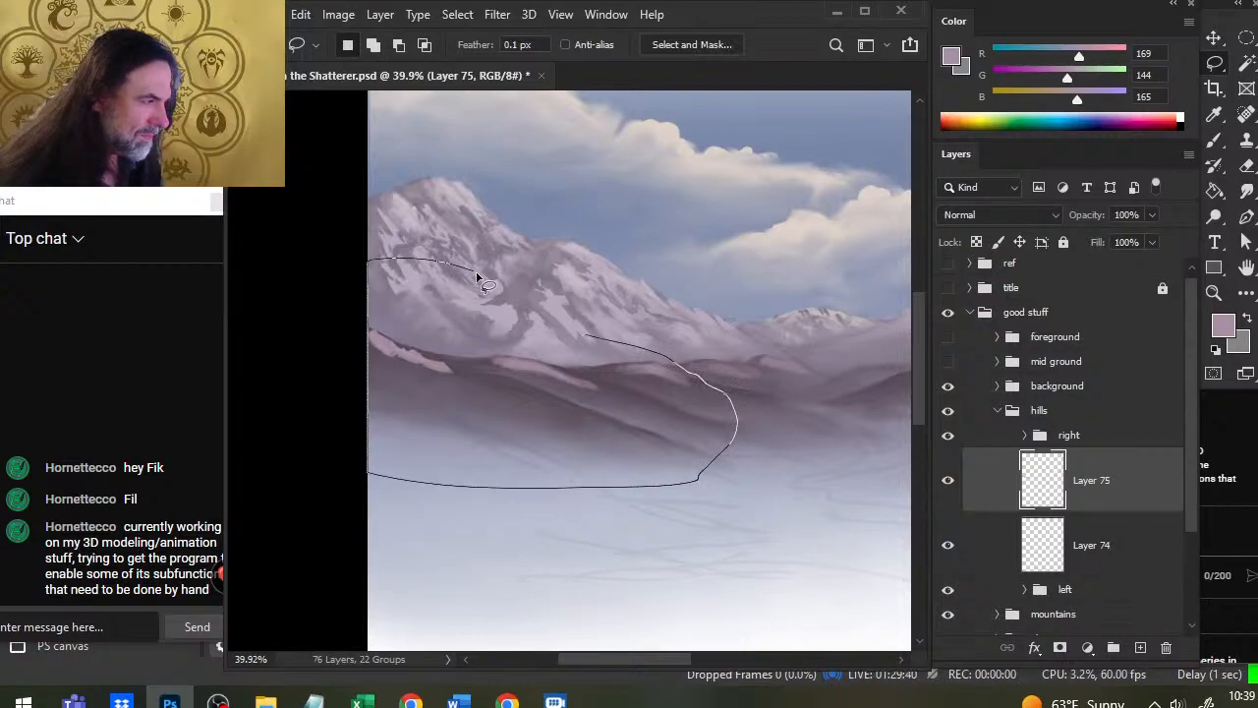
key(ctrl+d)
click(1140, 647)
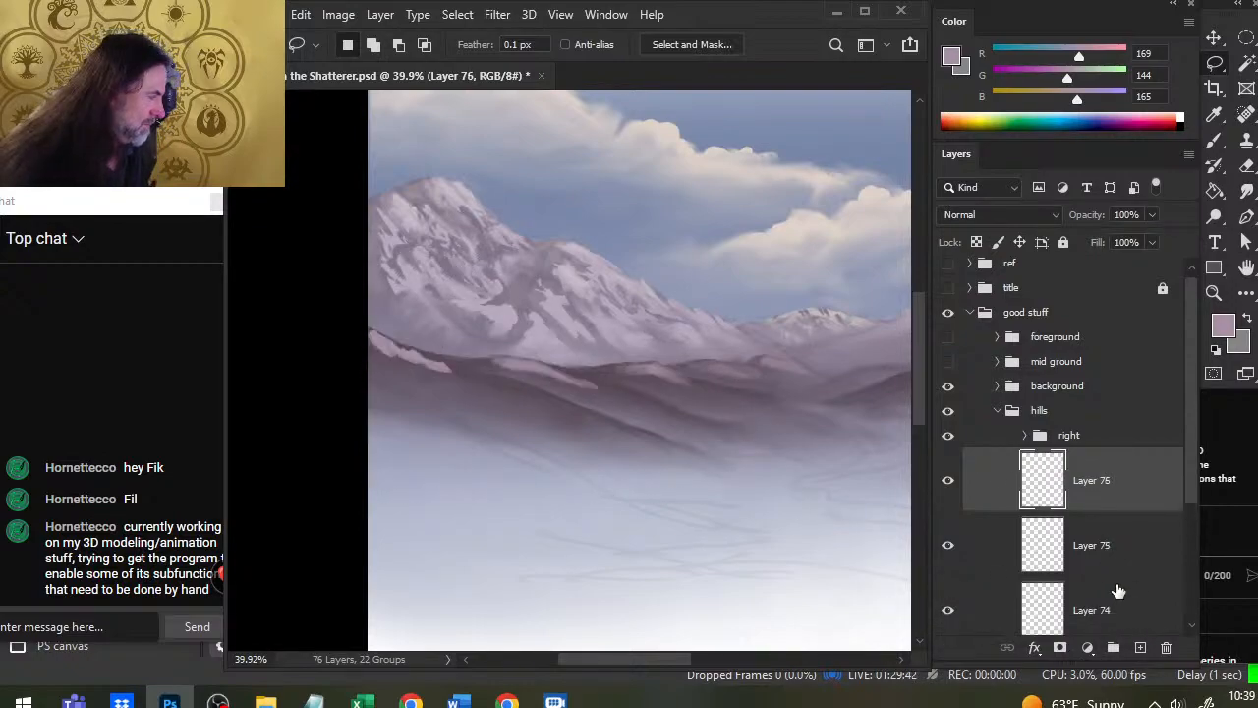
Step: Lasso the two leftmost highlights in turn, separating them onto two further layers, and check the split by toggling a layer's visibility
drag(415, 259, 605, 481)
drag(415, 264, 417, 264)
key(ctrl+d)
click(1140, 647)
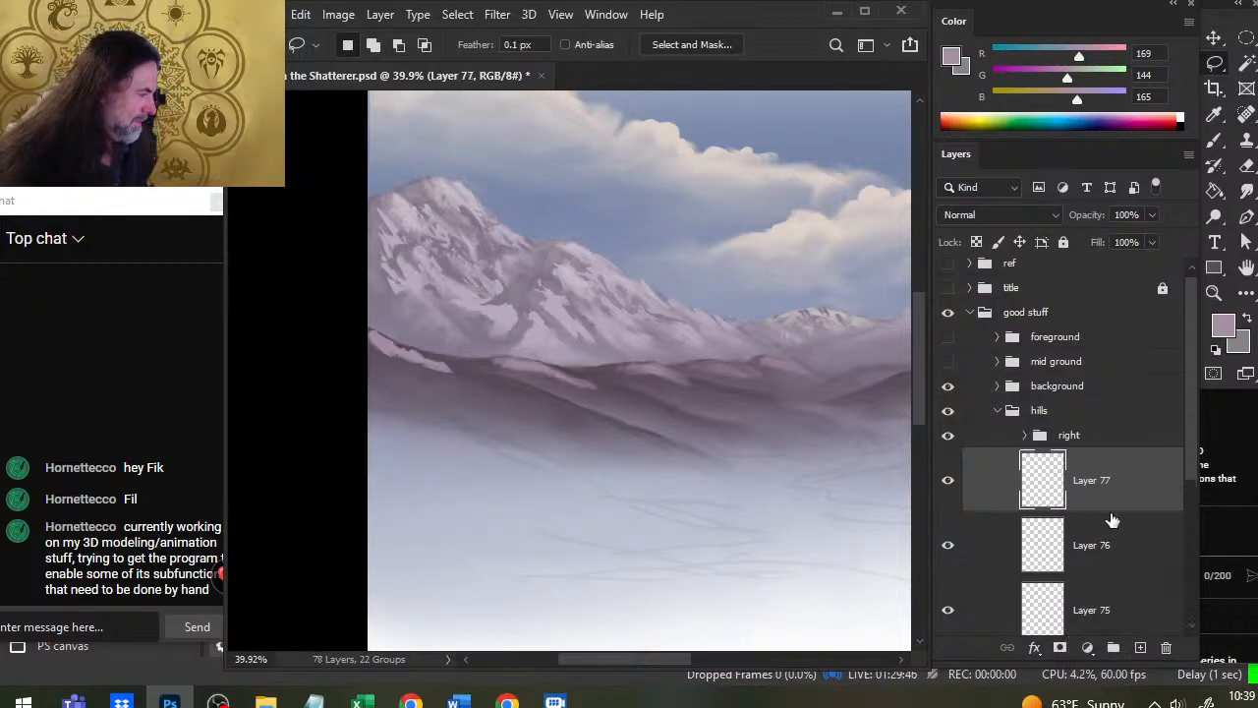
mouse_move(387, 272)
mouse_down()
mouse_move(334, 345)
mouse_move(375, 262)
mouse_up()
key(ctrl+d)
key(ctrl+shift+alt+n)
click(946, 548)
click(946, 549)
Step: On Layer 74, smudge the rightmost remaining highlight down the slope with the brush reduced to size 15 at 50% strength
drag(1191, 399, 1181, 508)
click(1089, 542)
scroll(773, 441, right, 3)
key(r)
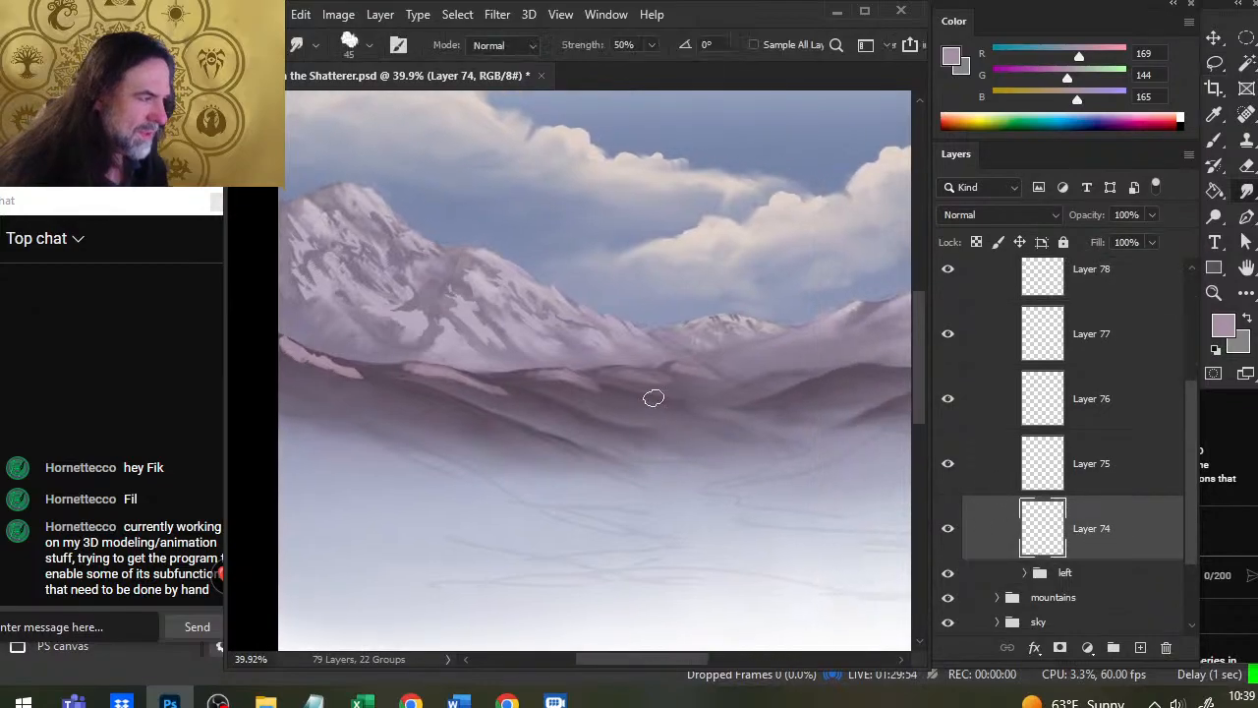
key(bracketleft)
key(bracketleft)
key(bracketleft)
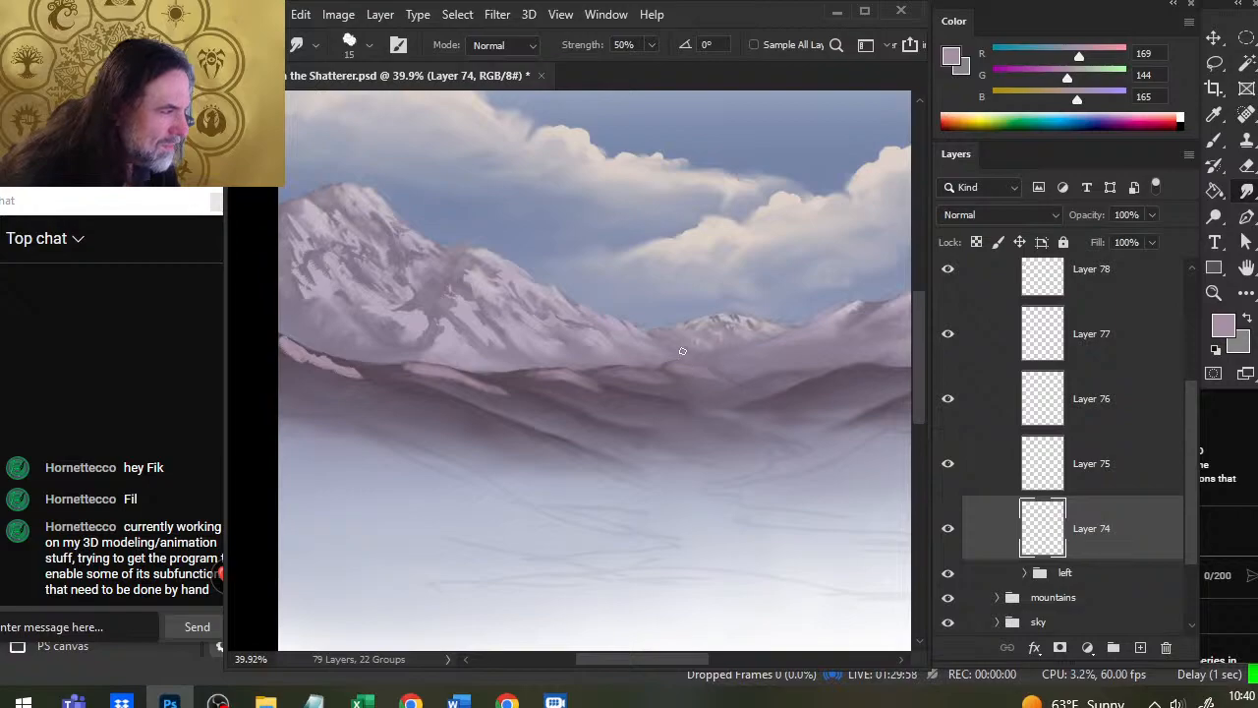
Step: On Layer 74, refine the rightmost highlight by alternating the size 25 eraser at 30% opacity, the brush, and size 15 smudging at 50% strength
key(e)
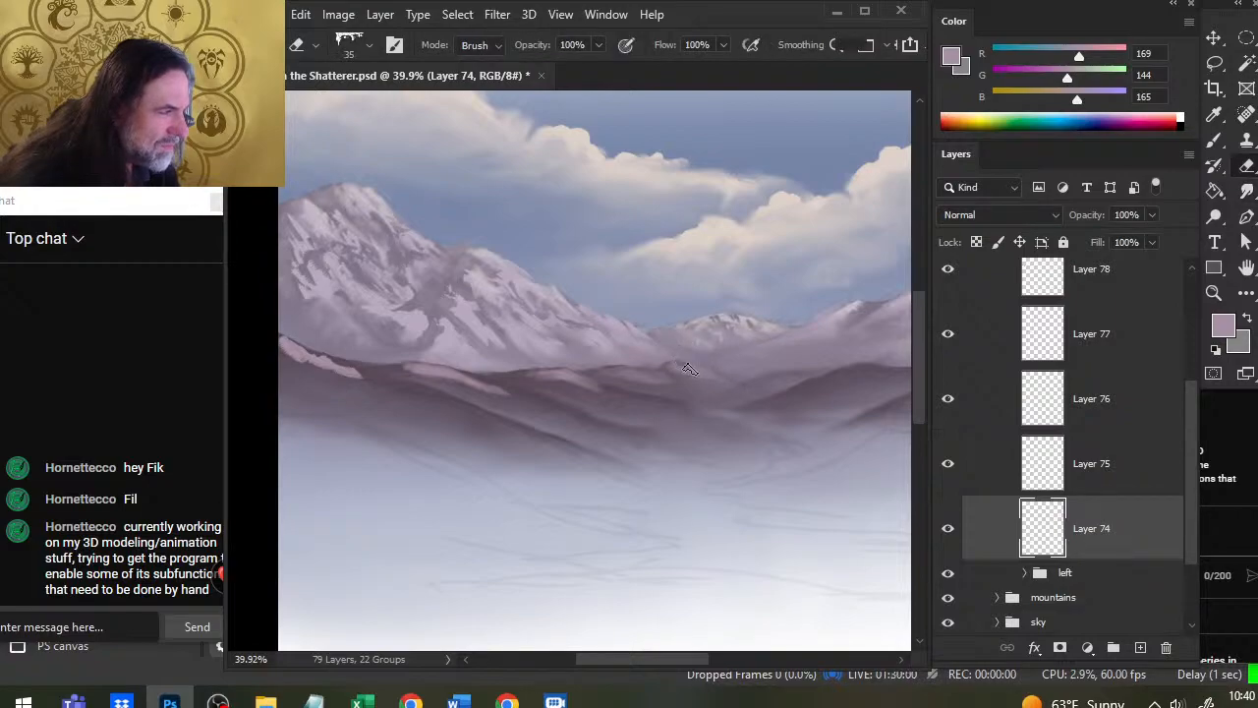
key(r)
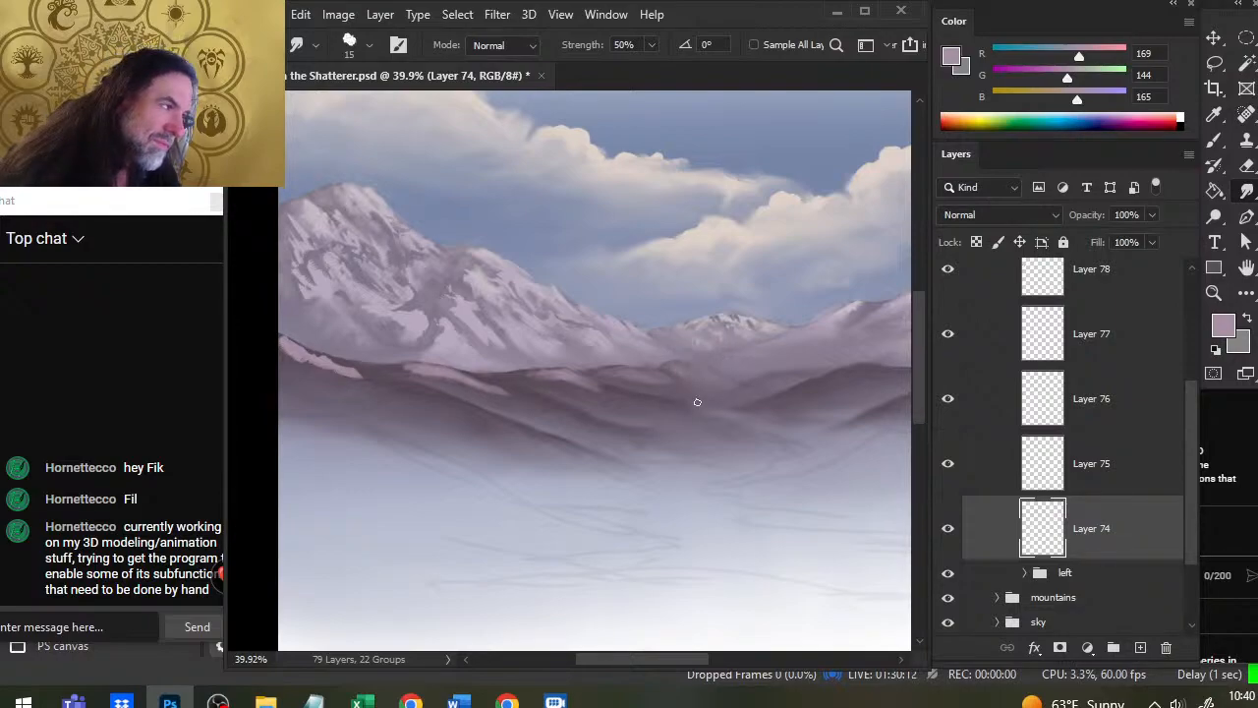
key(e)
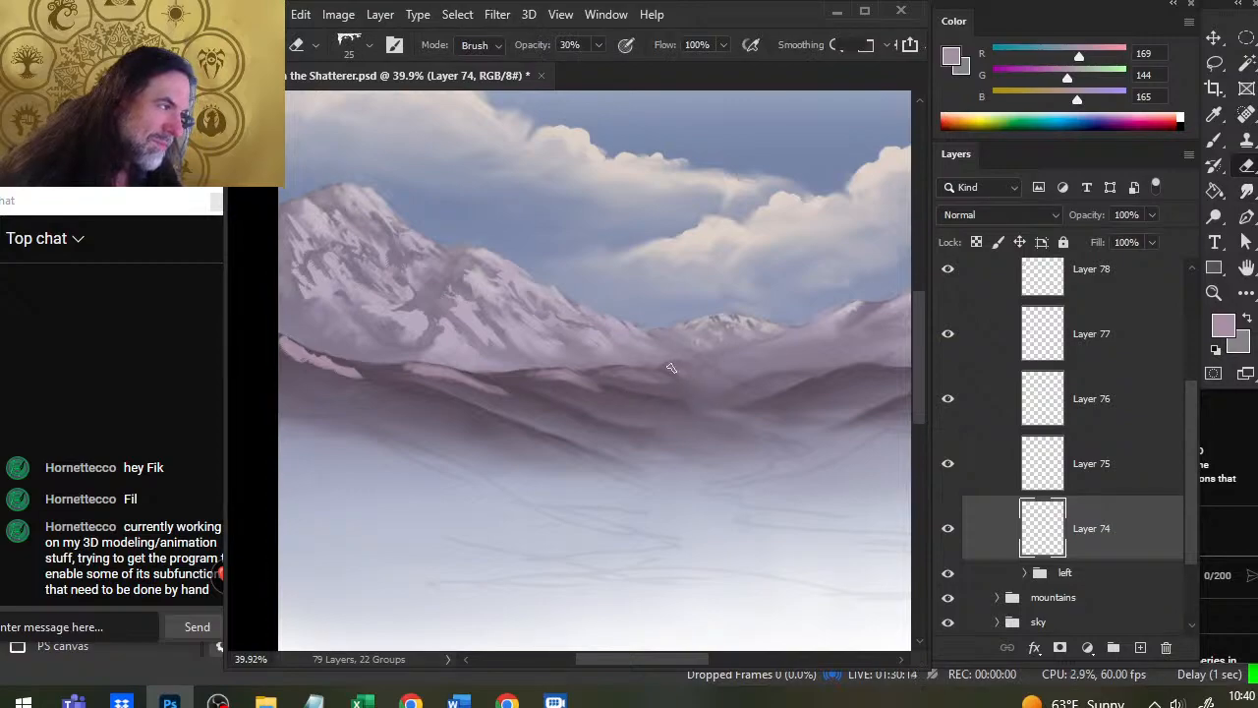
key(b)
key(r)
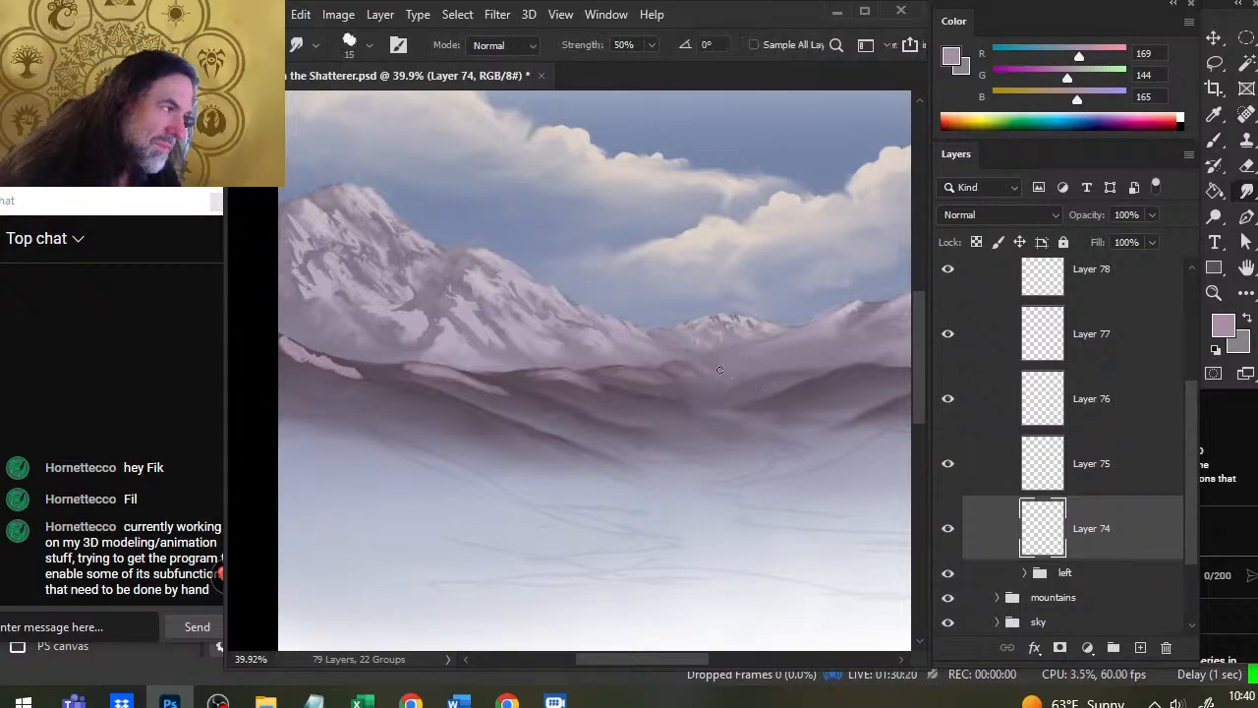
key(b)
key(r)
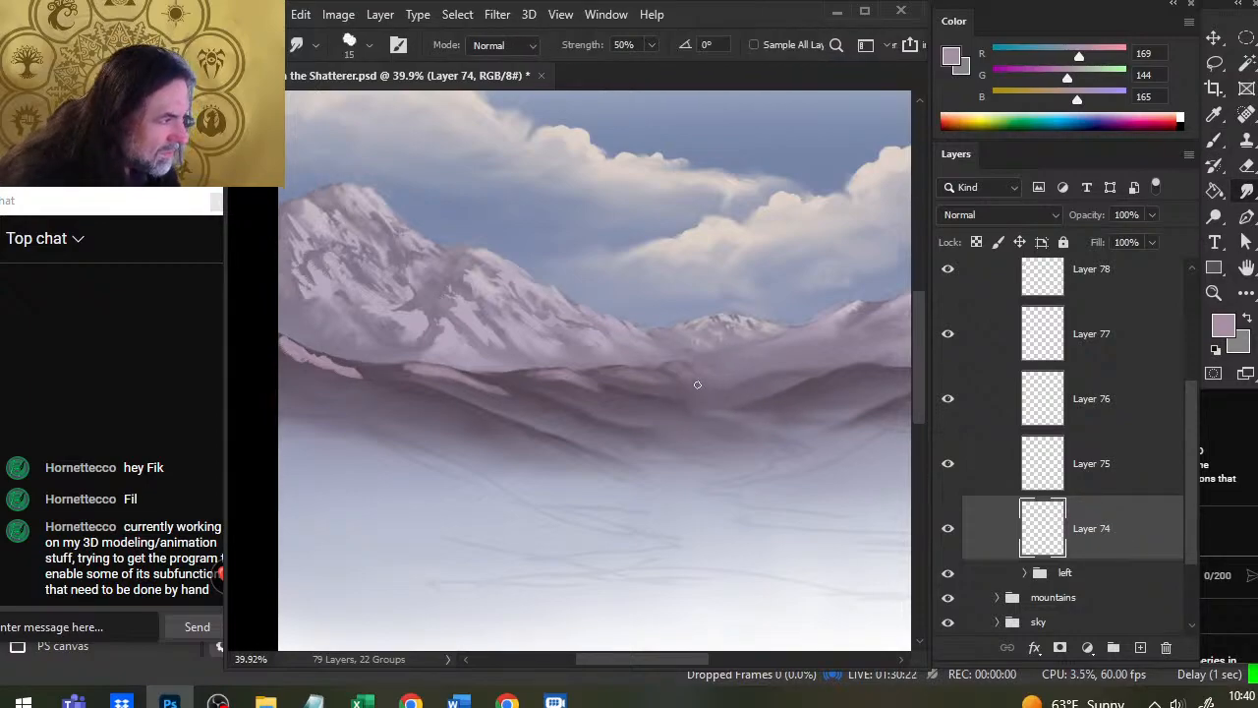
key(b)
key(r)
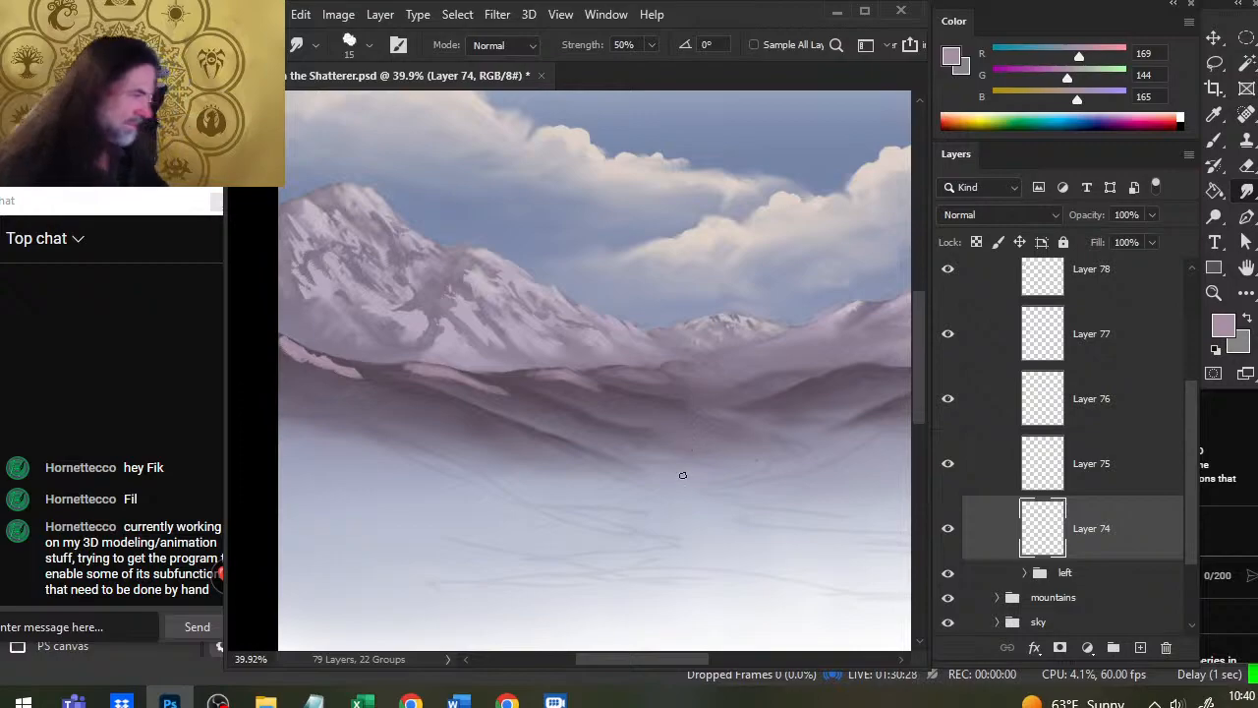
key(e)
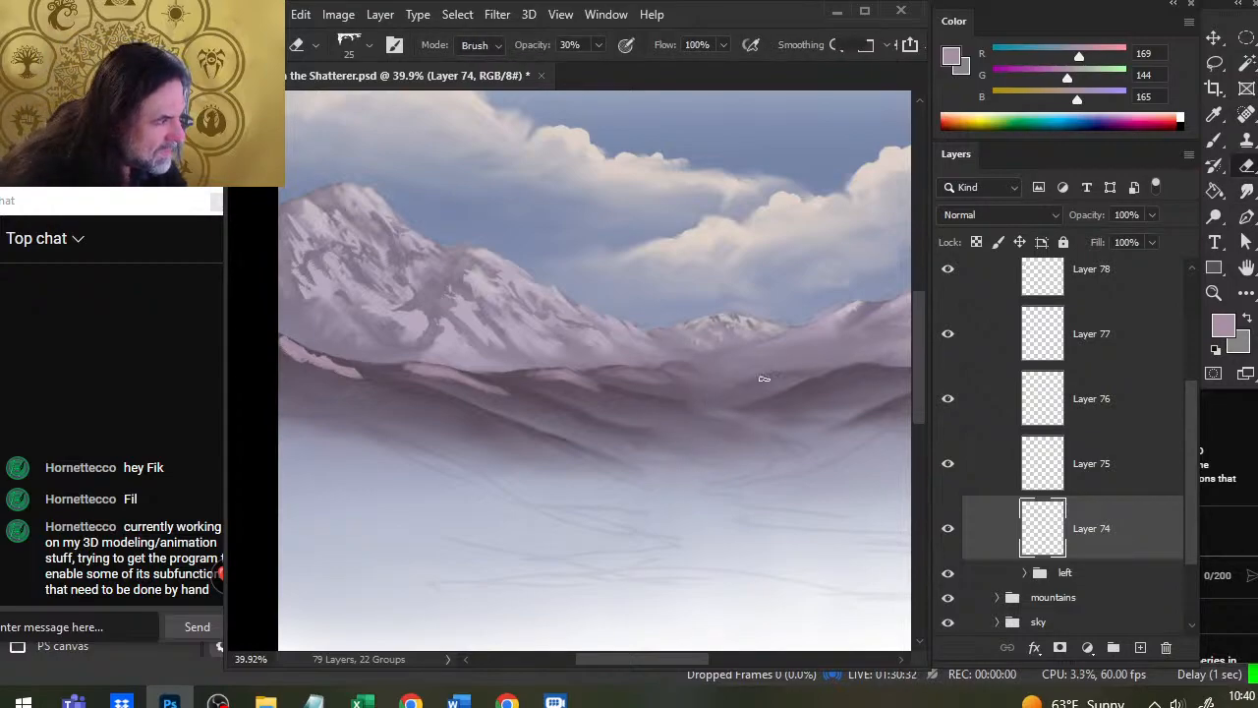
Step: On Layer 75, smudge the highlight with the size 15 brush at 50% strength and soften it with the size 25 eraser at 30% opacity
click(1115, 469)
key(r)
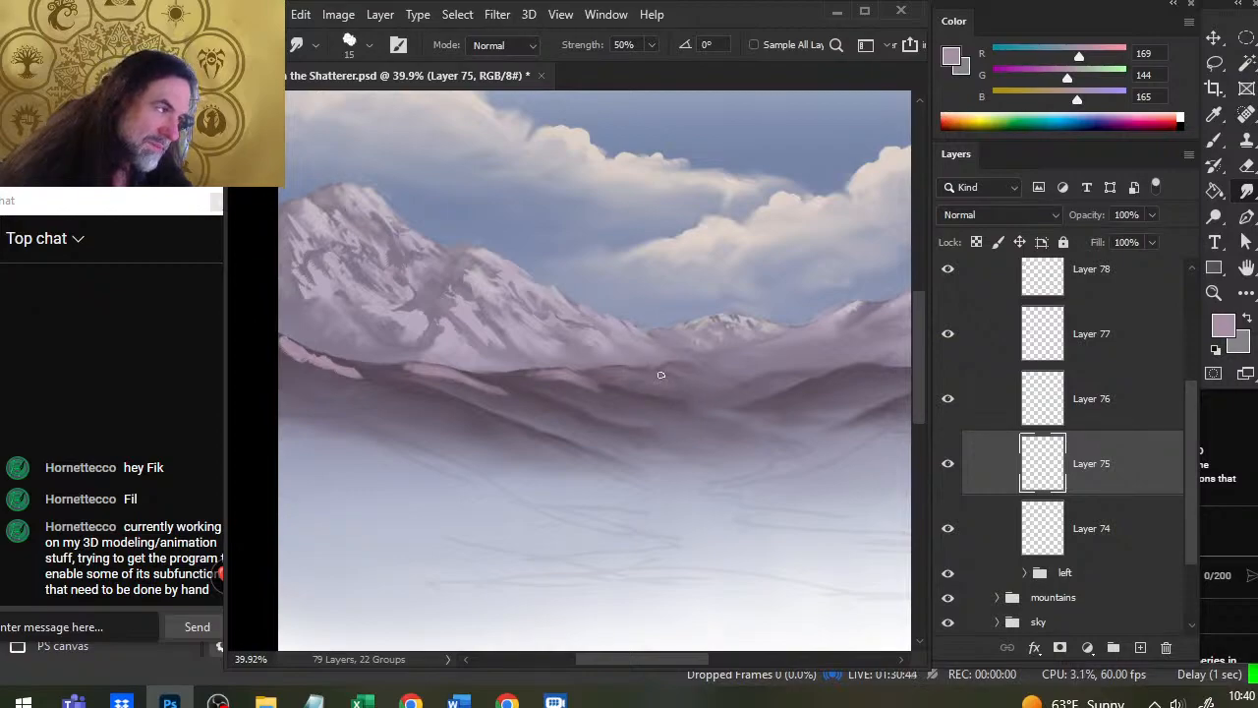
key(e)
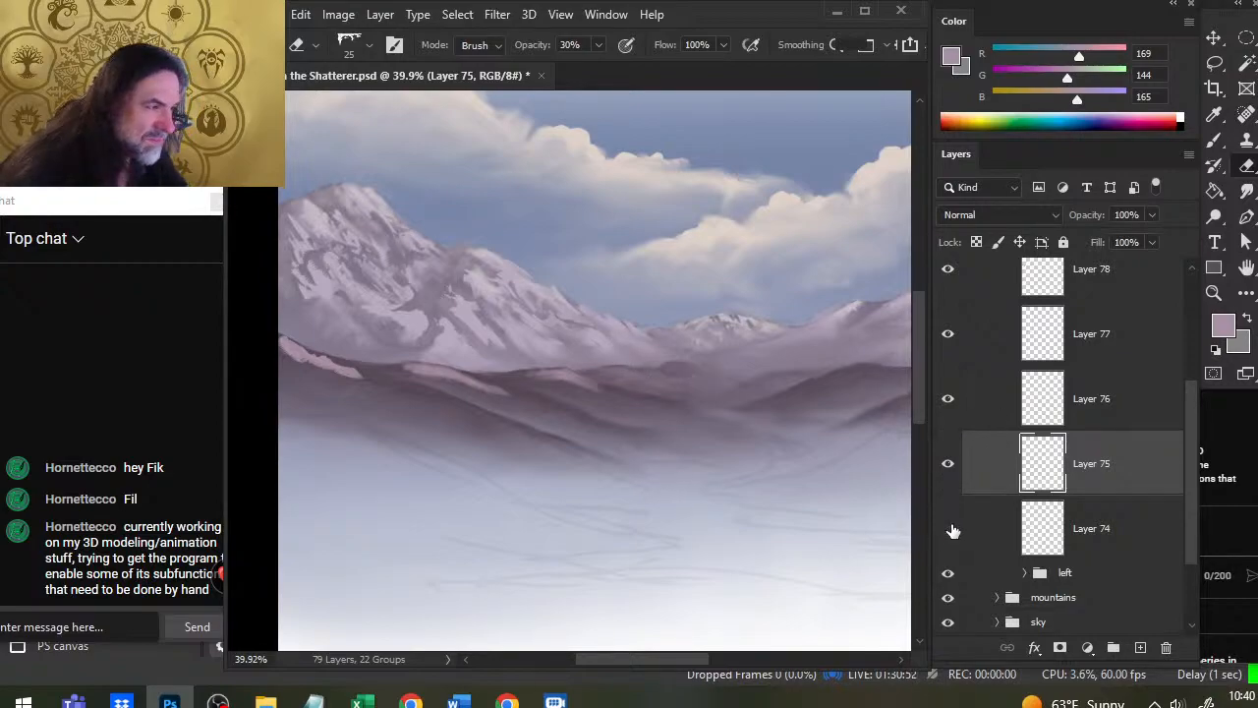
Step: Check the left group by toggling its visibility, and soften the ridge on its Layer 66 with the size 25 eraser at 30% opacity
click(948, 573)
click(948, 573)
click(1025, 573)
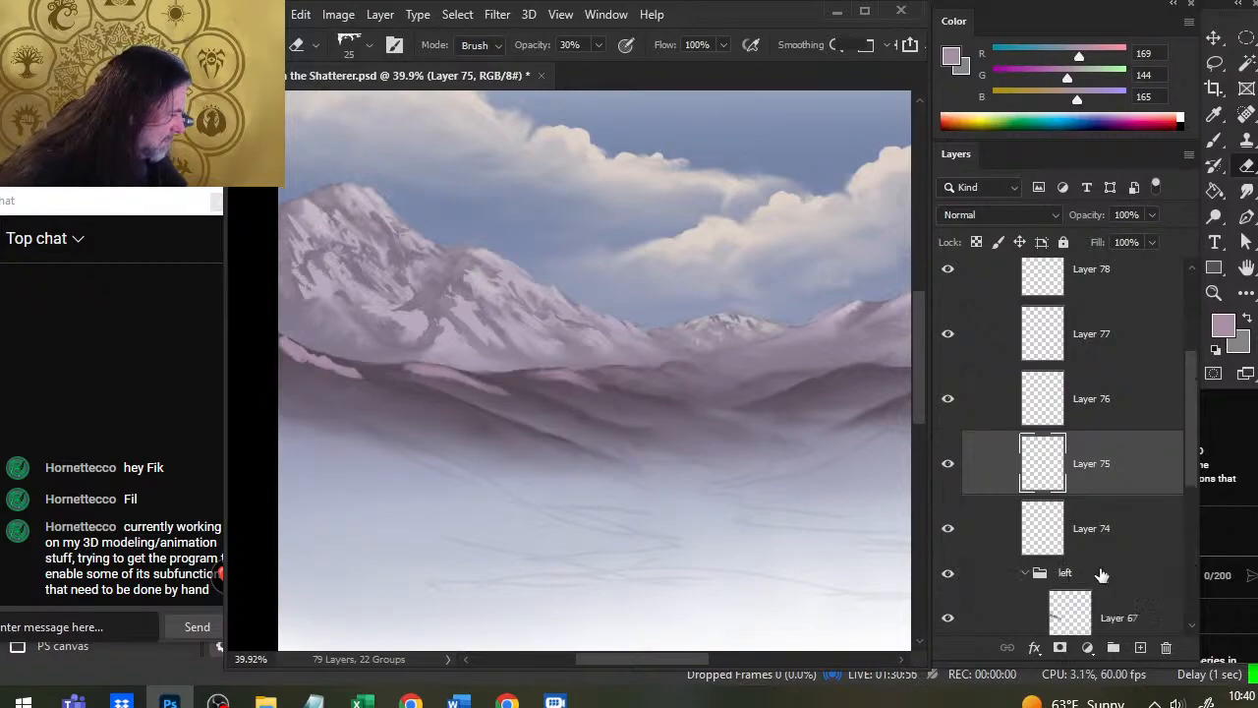
scroll(1183, 528, down, 2)
scroll(1181, 528, down, 2)
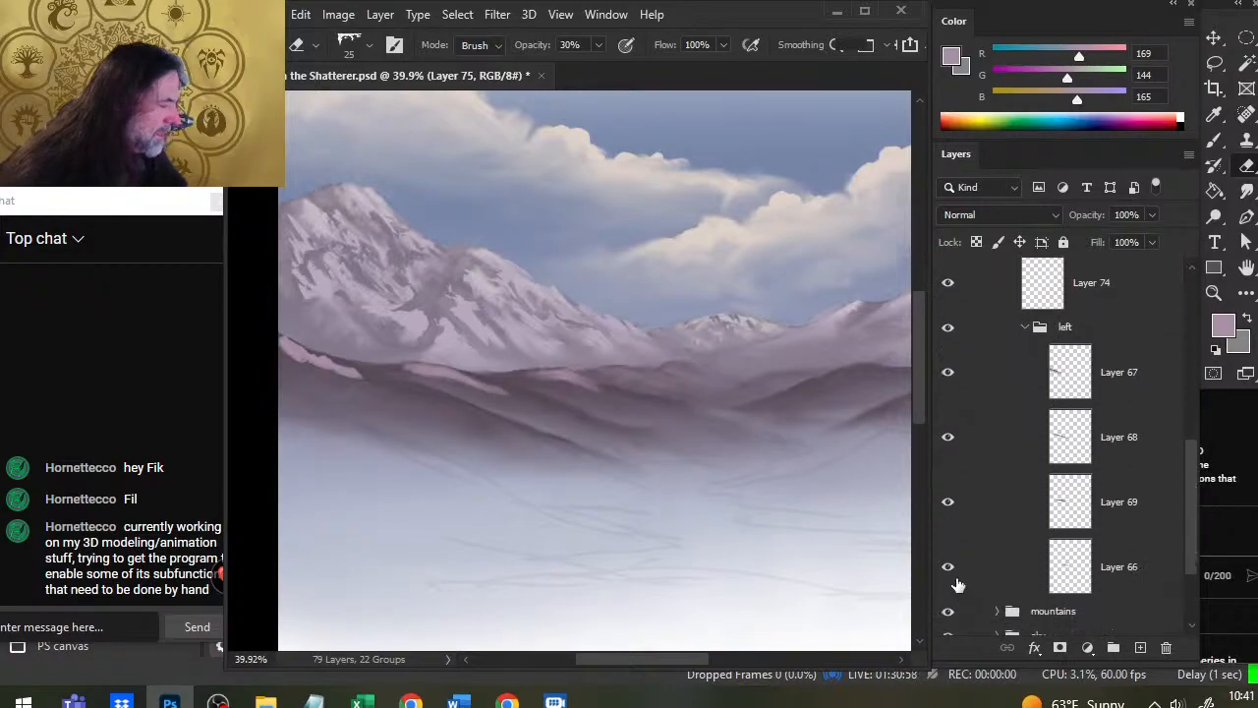
click(984, 588)
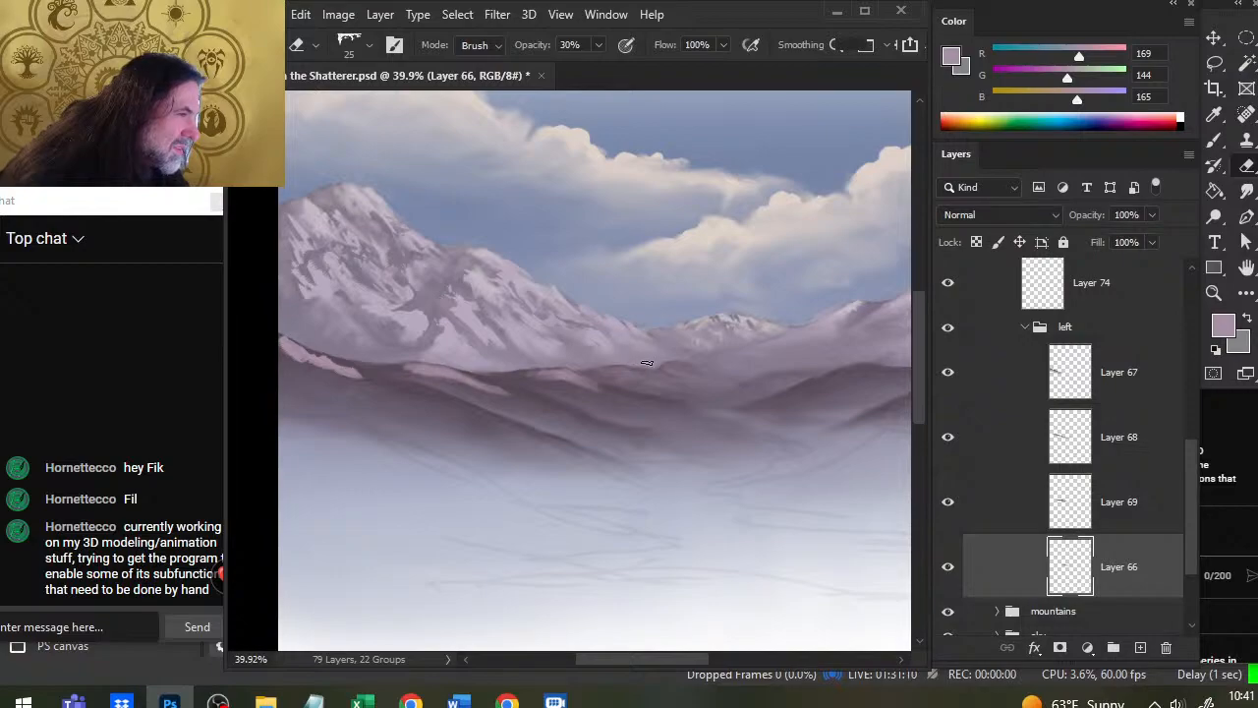
Step: Collapse the left group and identify the highlights on Layers 74 and 75 by toggling each layer's visibility
click(1027, 327)
click(951, 419)
click(959, 421)
click(957, 356)
click(958, 358)
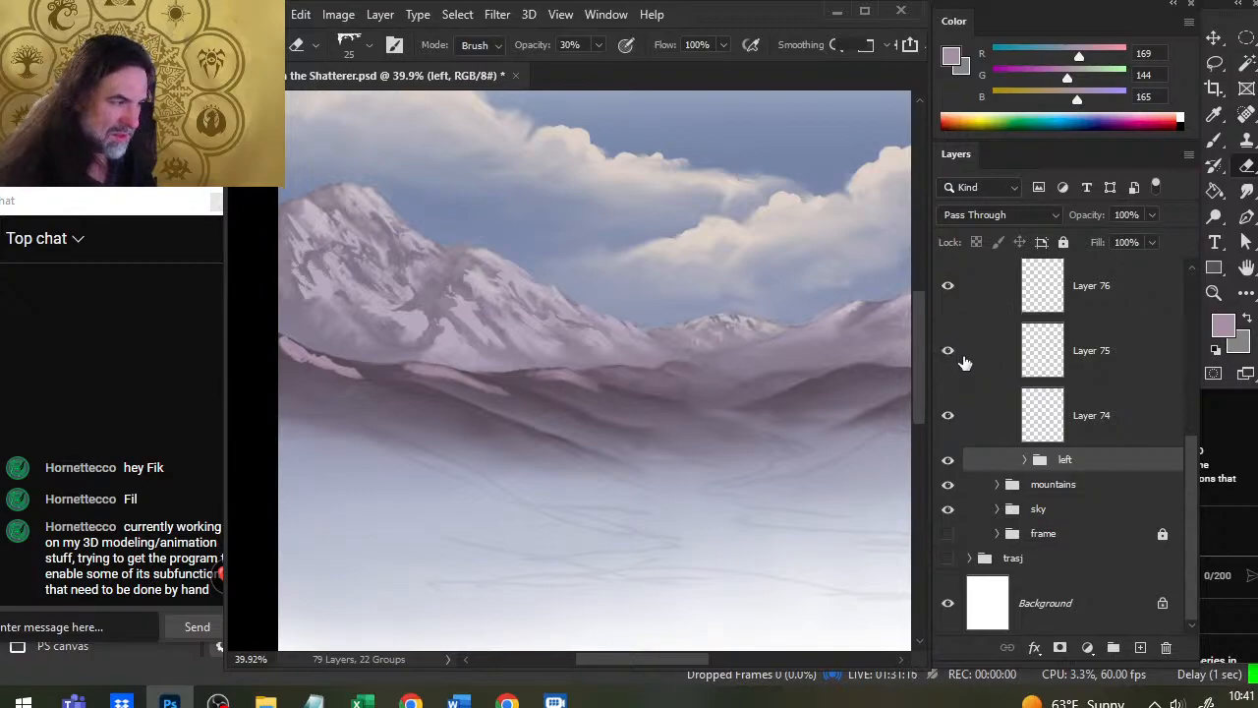
Step: On Layer 76, blend the highlight down the slope by smudging and erasing at 30% opacity, enlarging the smudge brush to size 25
click(975, 364)
click(975, 295)
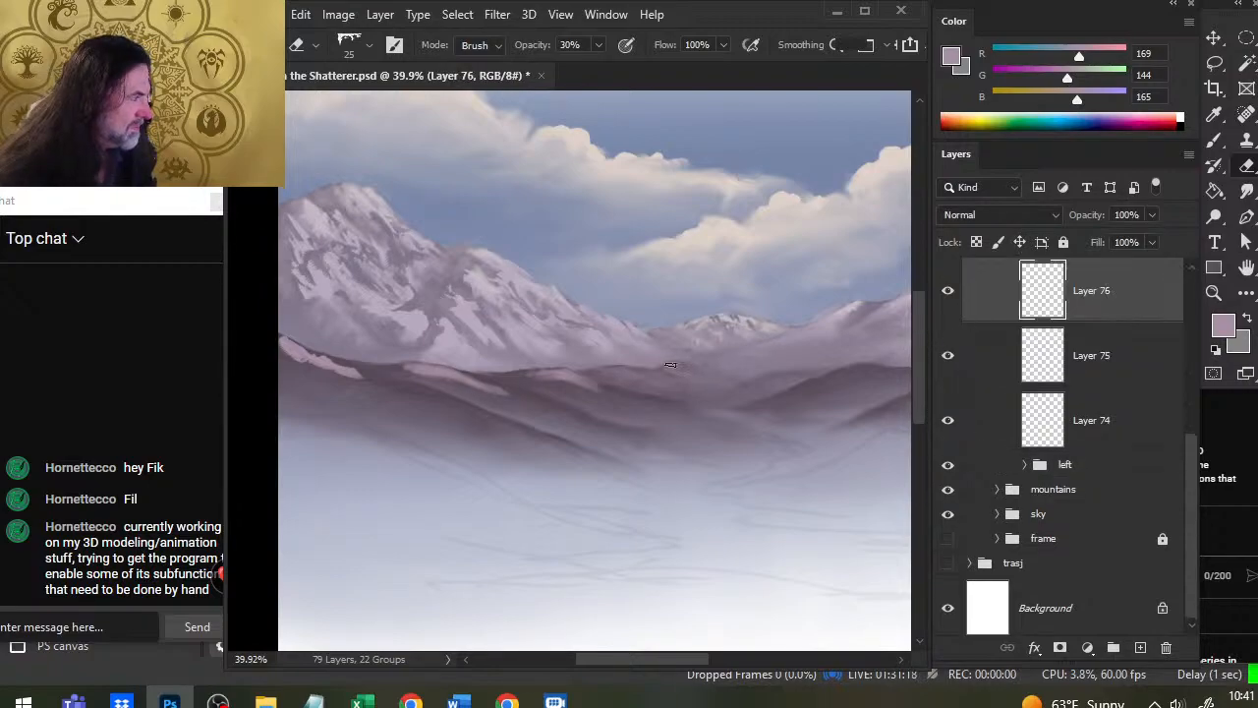
key(r)
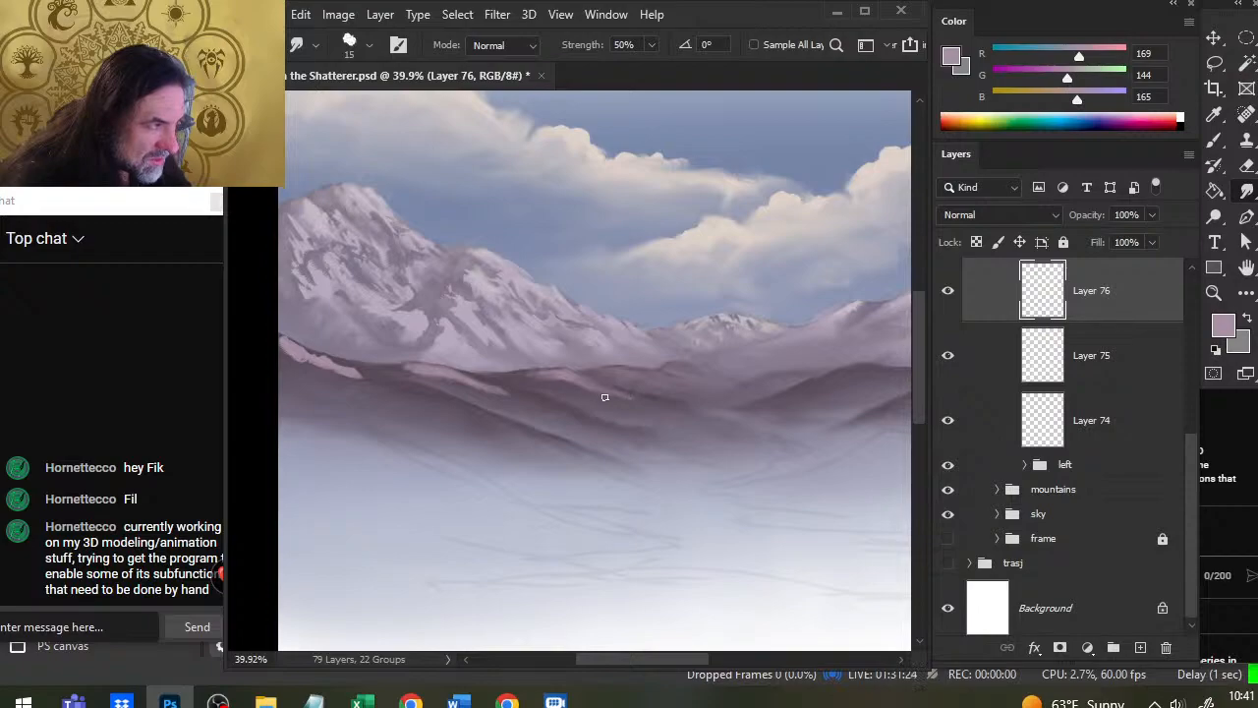
key(e)
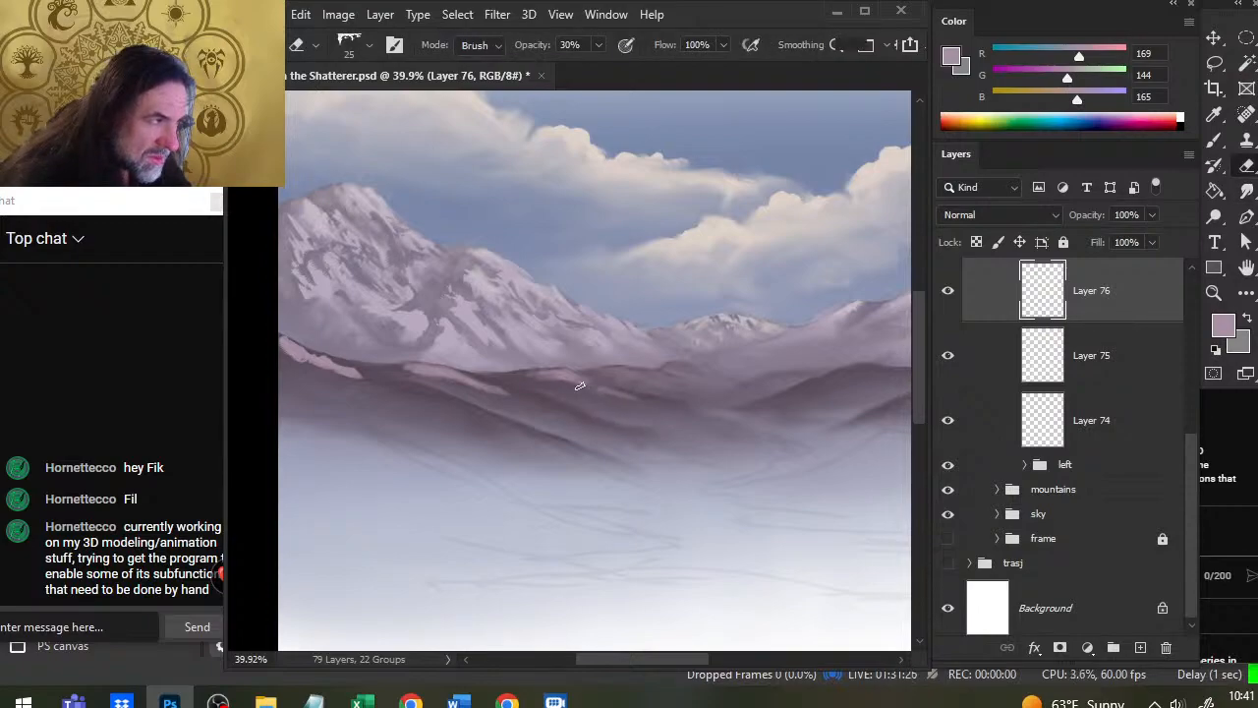
key(r)
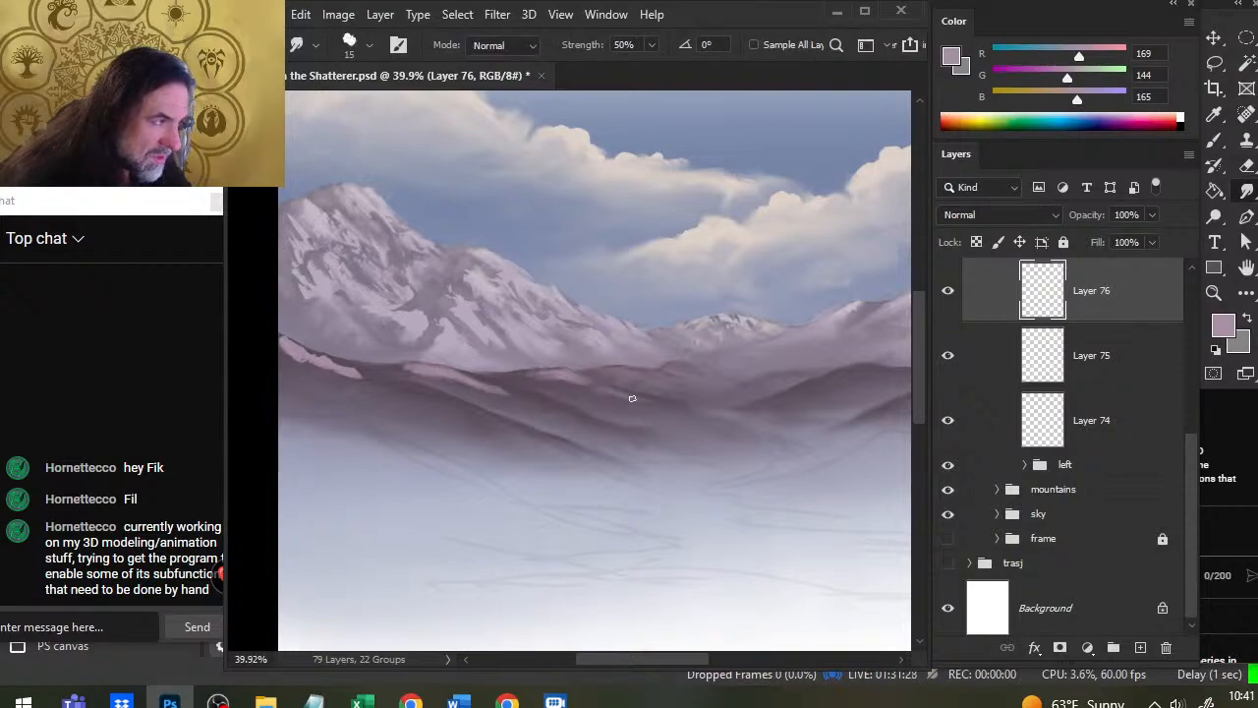
key(bracketright)
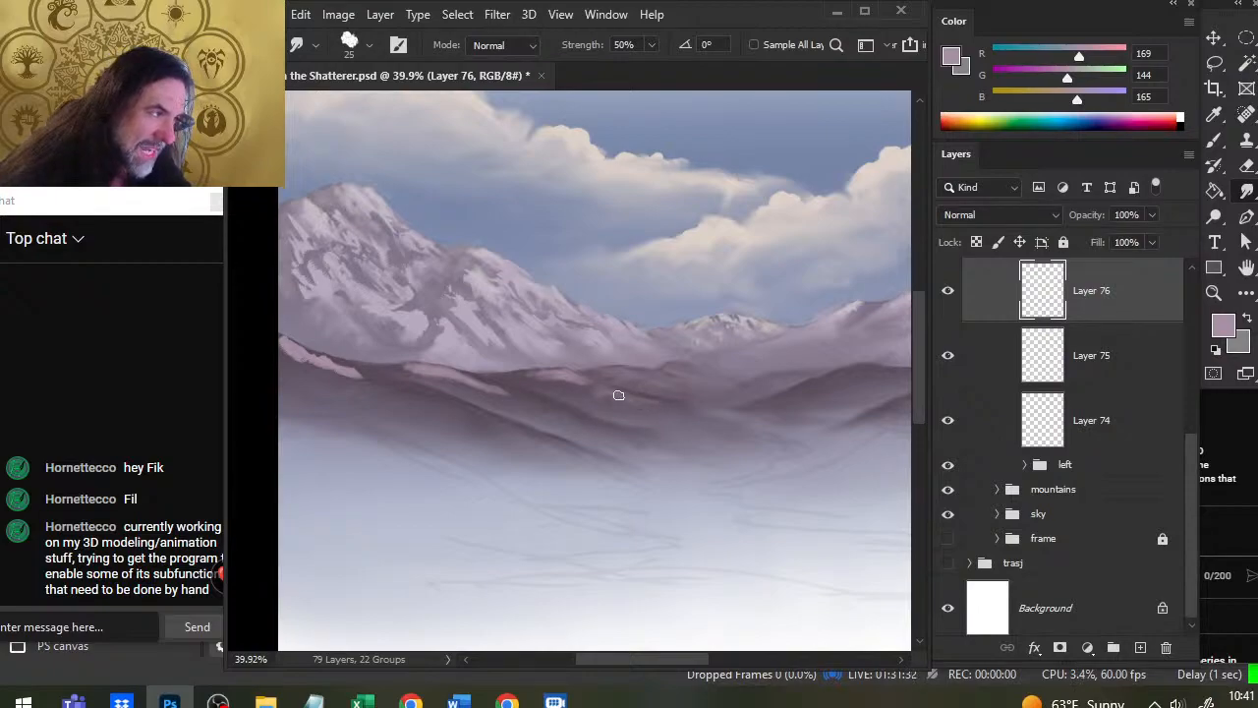
Step: Judge the hills in the whole picture and further smudge the Layer 76 highlight at sizes 25 and 15 with 50% strength
key(z)
drag(606, 422, 506, 508)
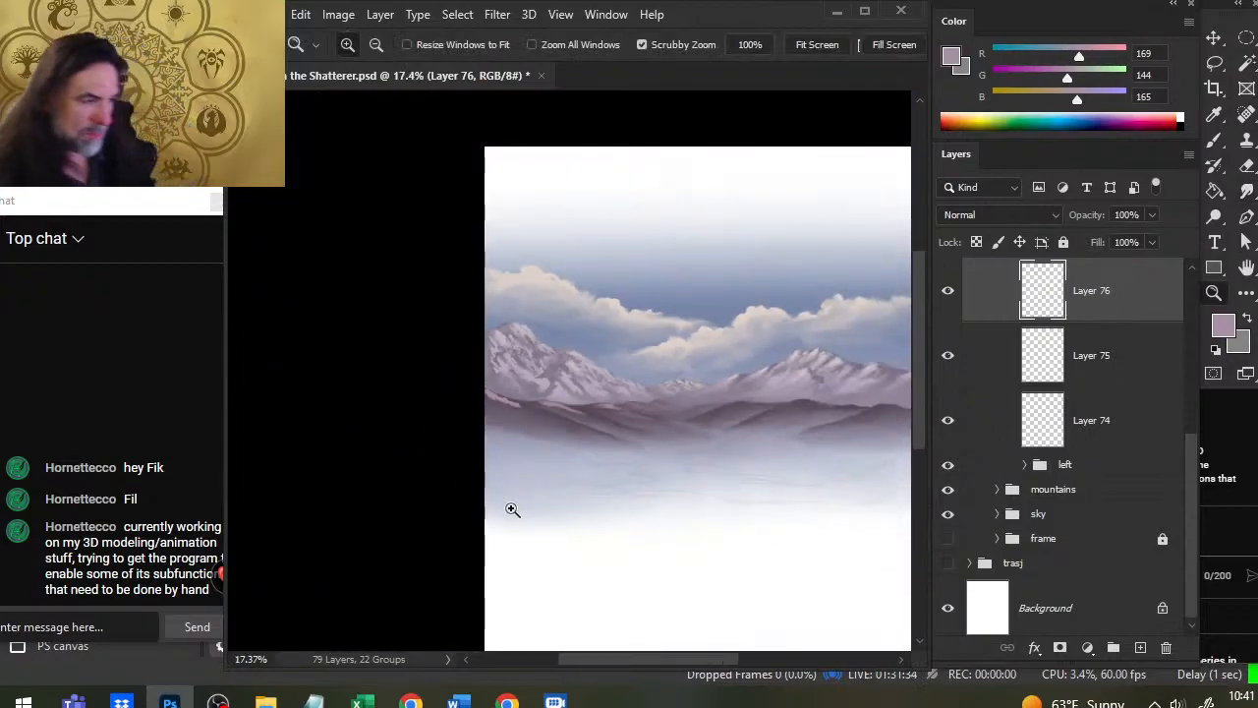
drag(520, 435, 556, 455)
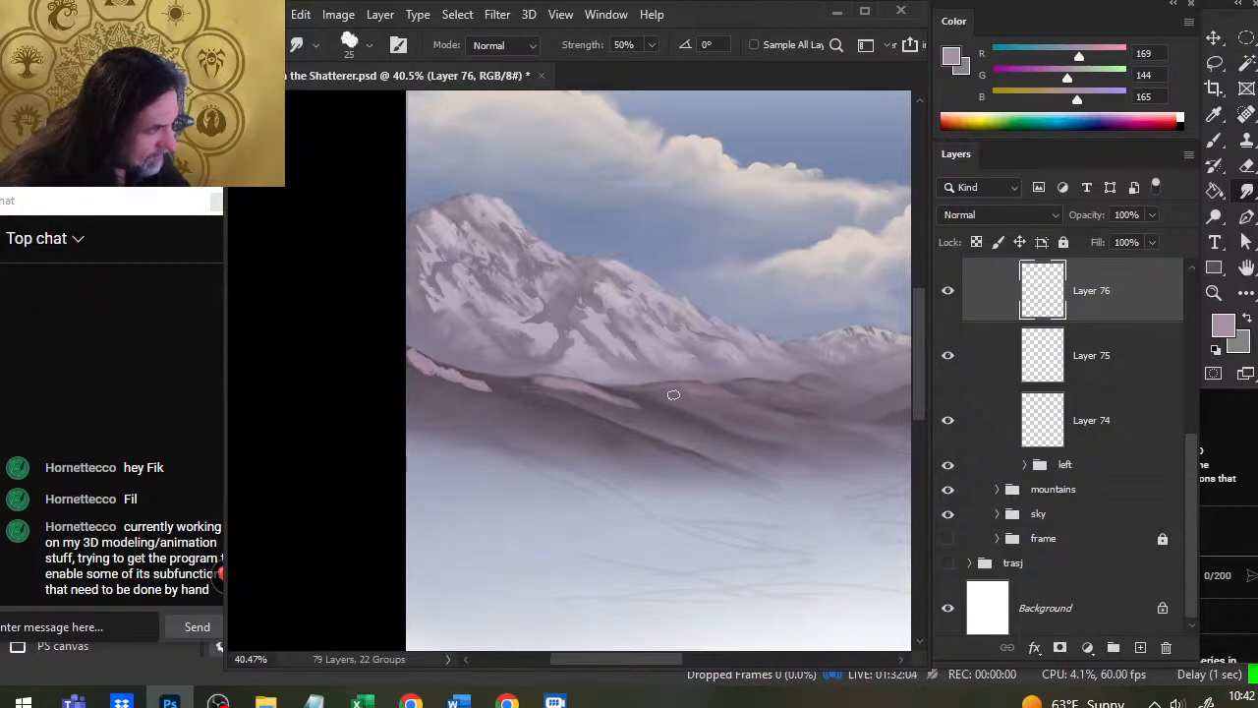
key(z)
alt+click(726, 439)
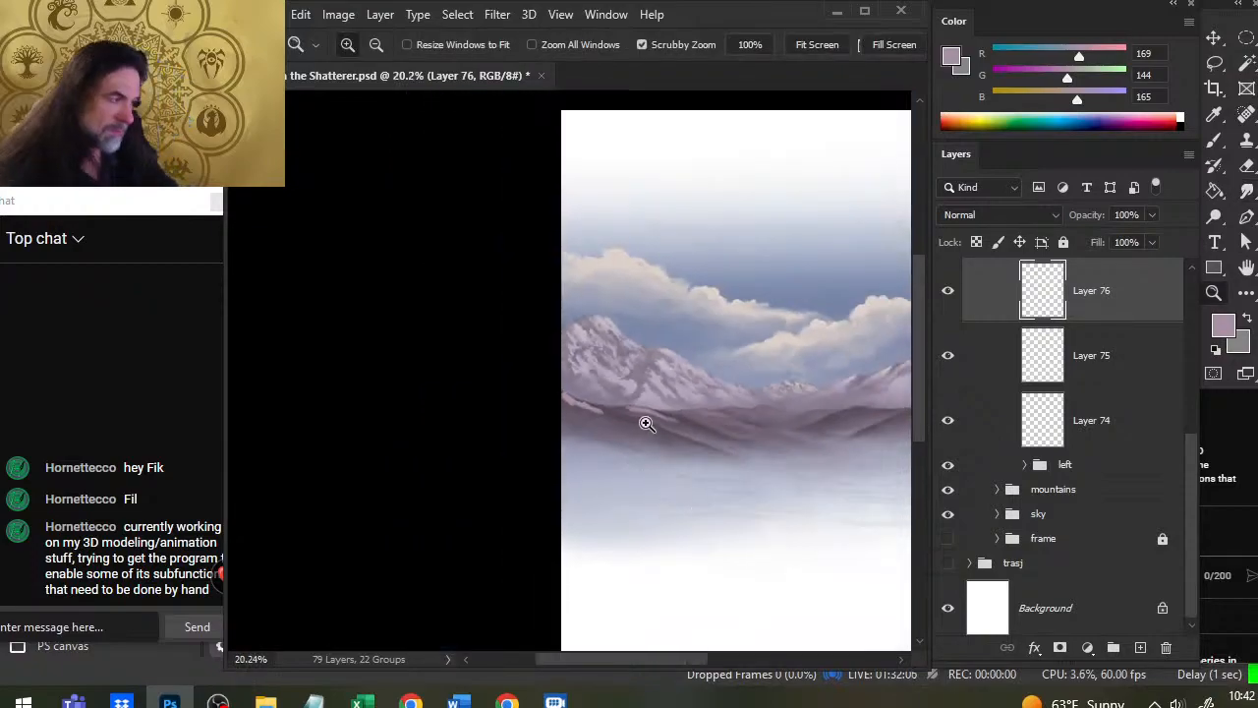
click(728, 439)
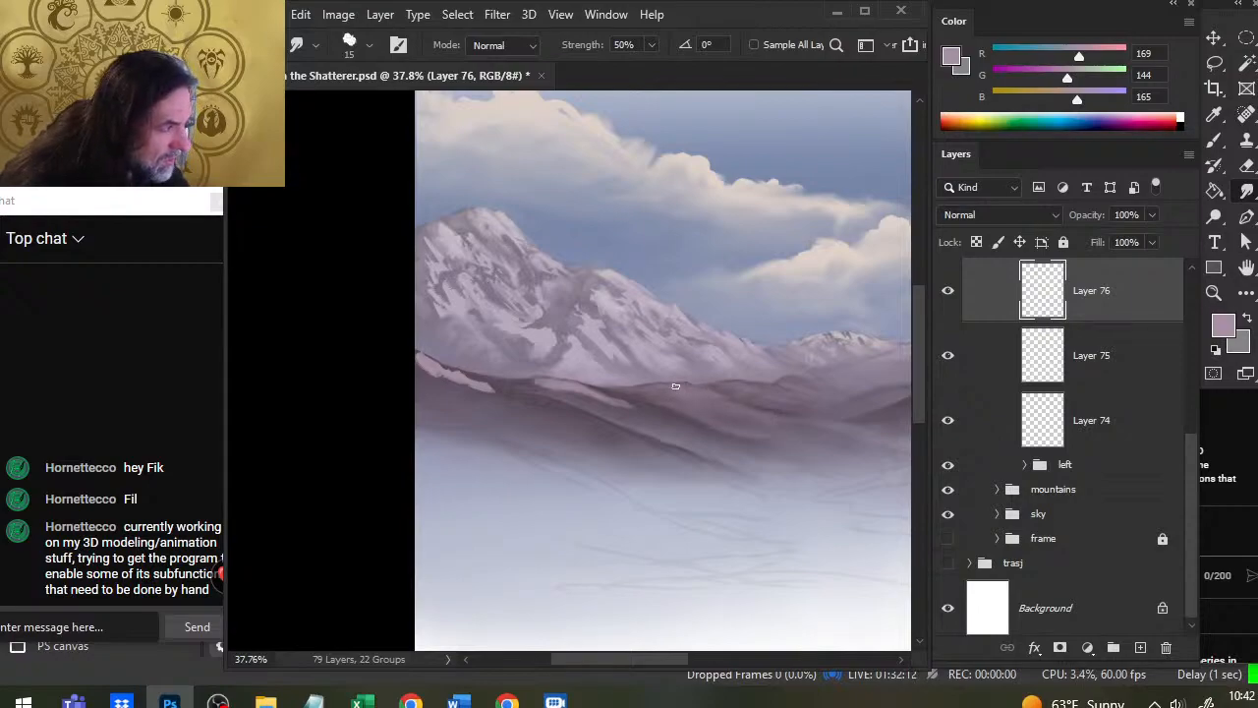
Step: Add pink highlights on Layer 76 with the size 35 brush, raising its opacity to 100%, and smudge them down the slope at size 15
key(b)
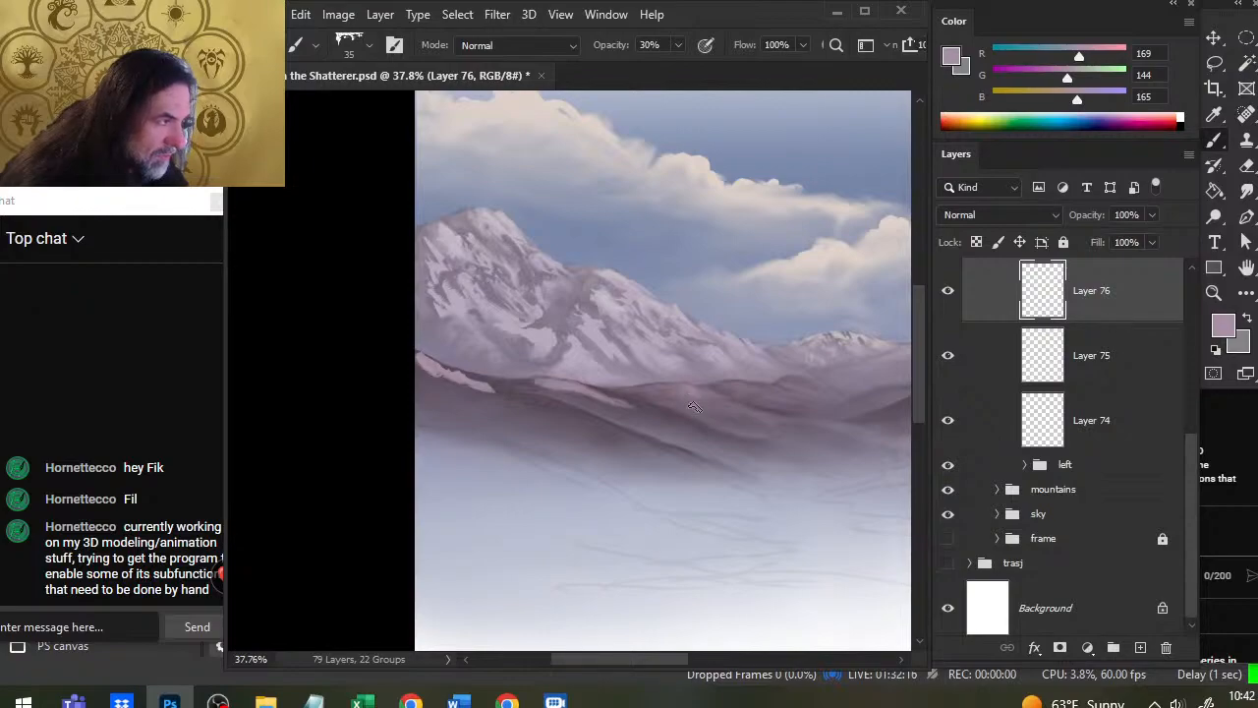
key(0)
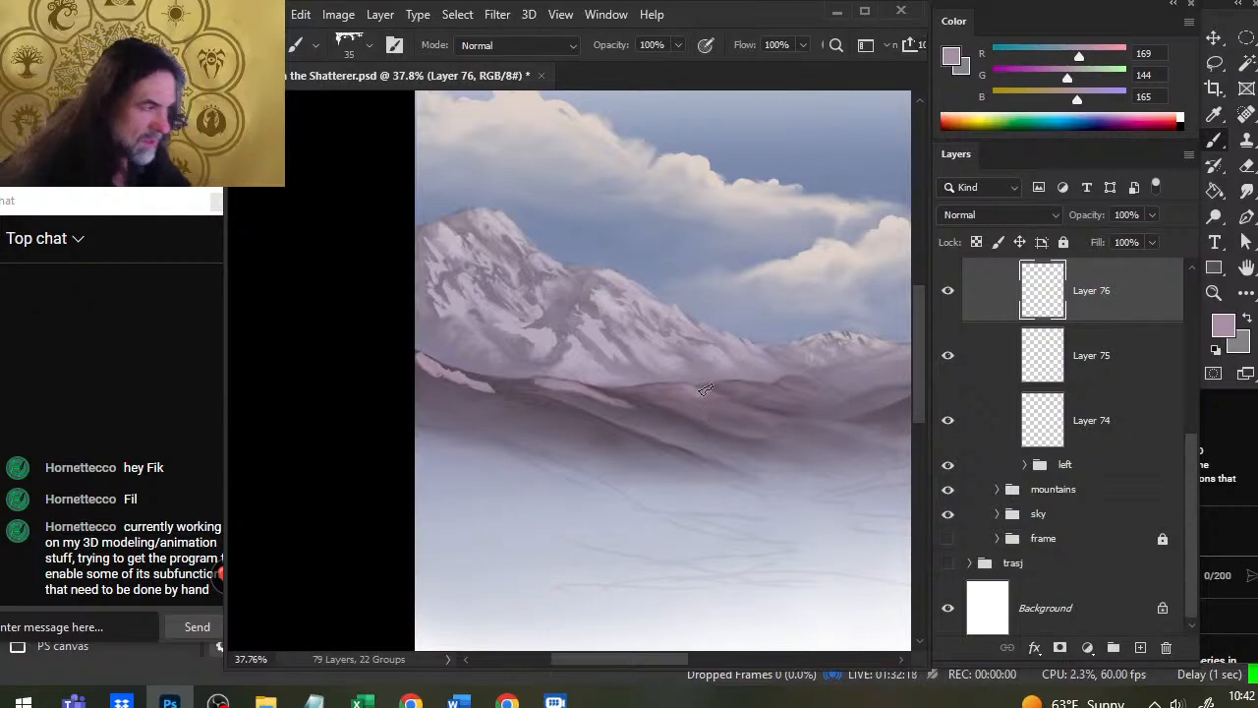
key(r)
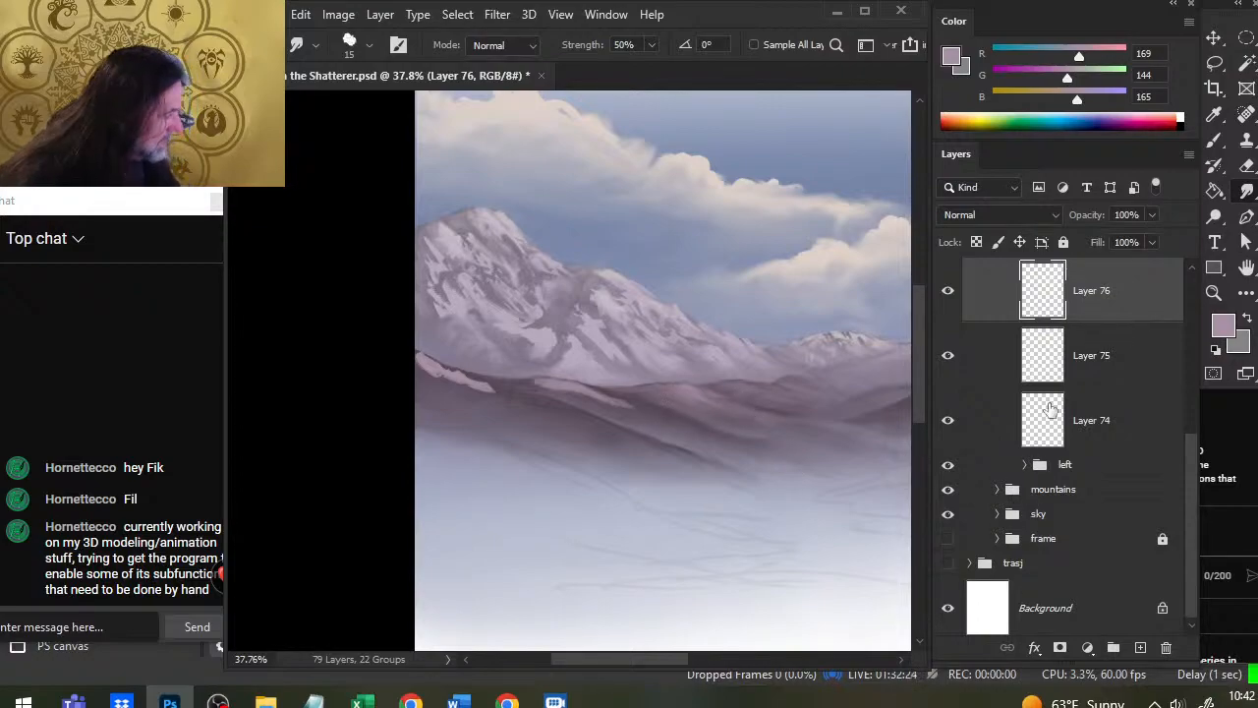
Step: Paint a pink highlight on Layer 75's hill crest with the size 25 brush at 100% opacity and smudge it at size 15
click(1111, 376)
key(b)
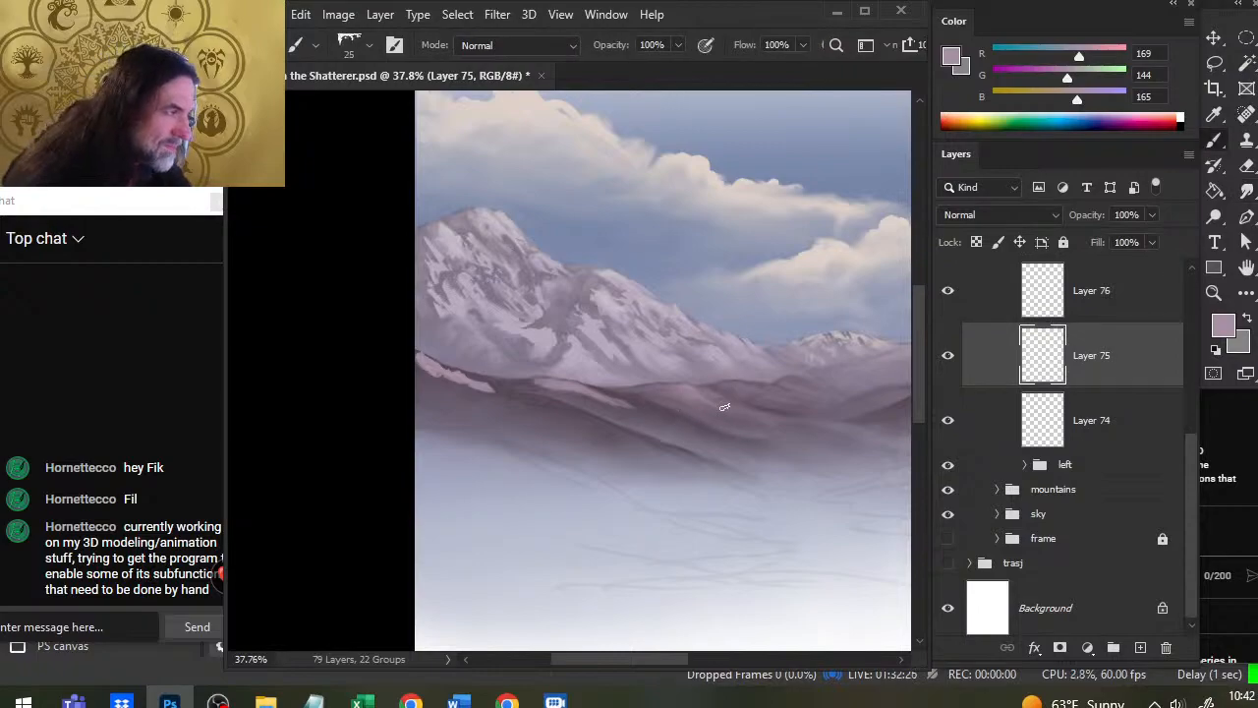
key(r)
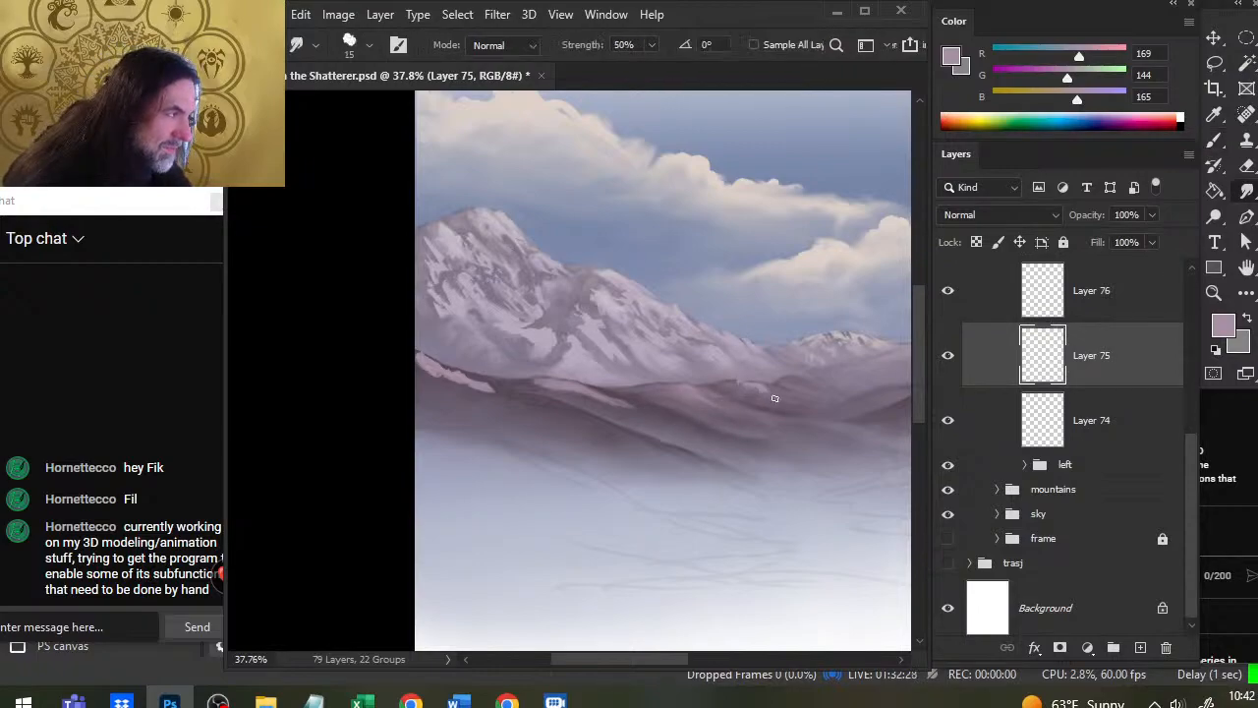
Step: Paint a pink highlight on Layer 74's hill crest with the size 25 brush at 100% opacity and smudge it at size 15
click(1094, 426)
key(b)
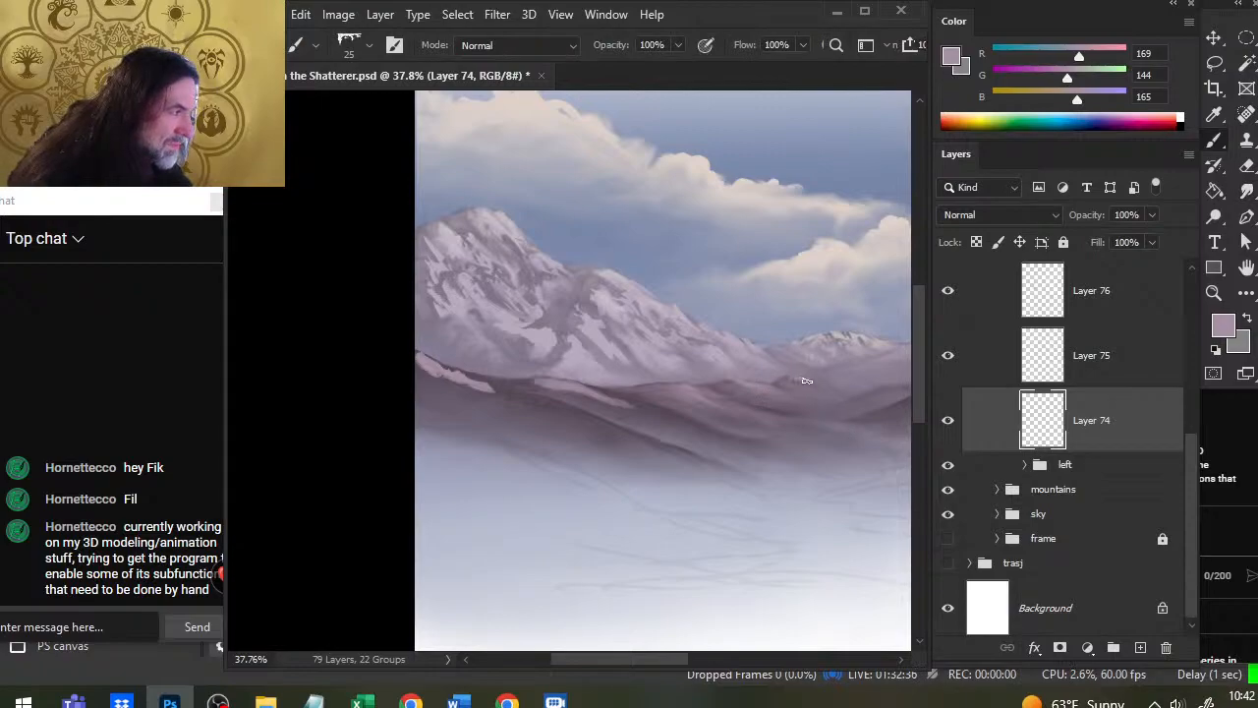
key(r)
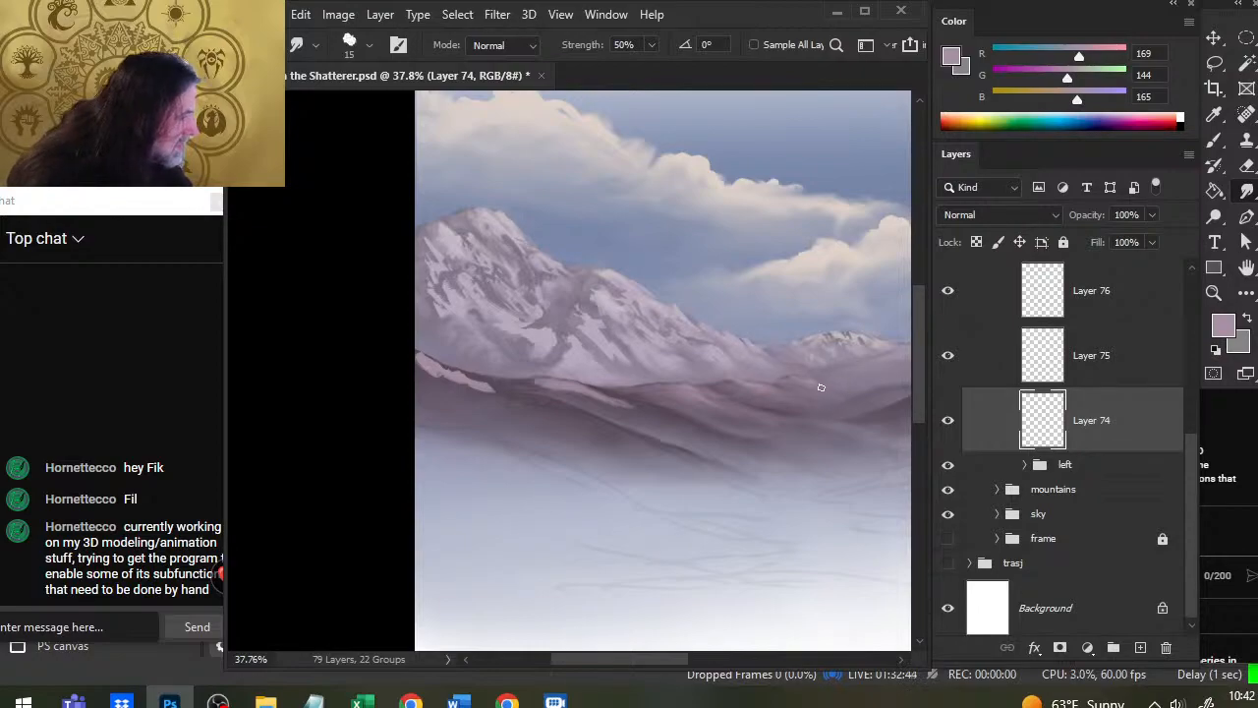
Step: Build up Layer 75's hill with short pink strokes from the size 25 brush, blending each with the size 15 smudge at 50% strength
click(1081, 379)
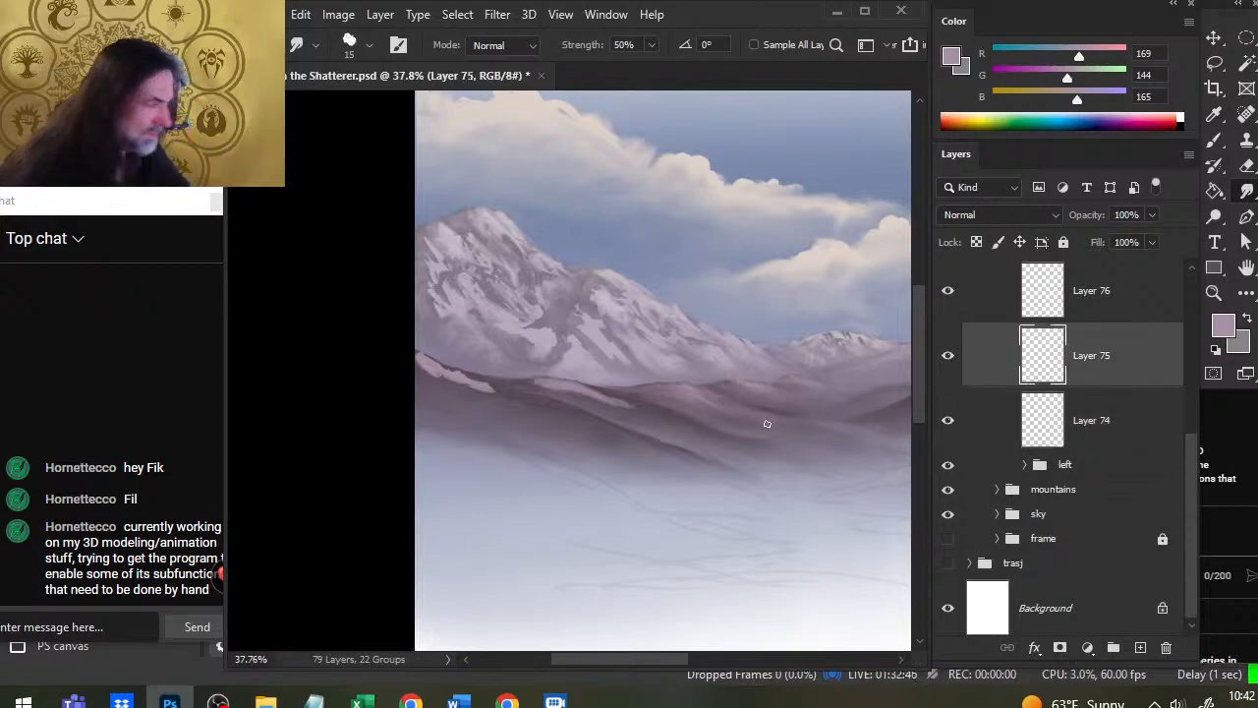
key(b)
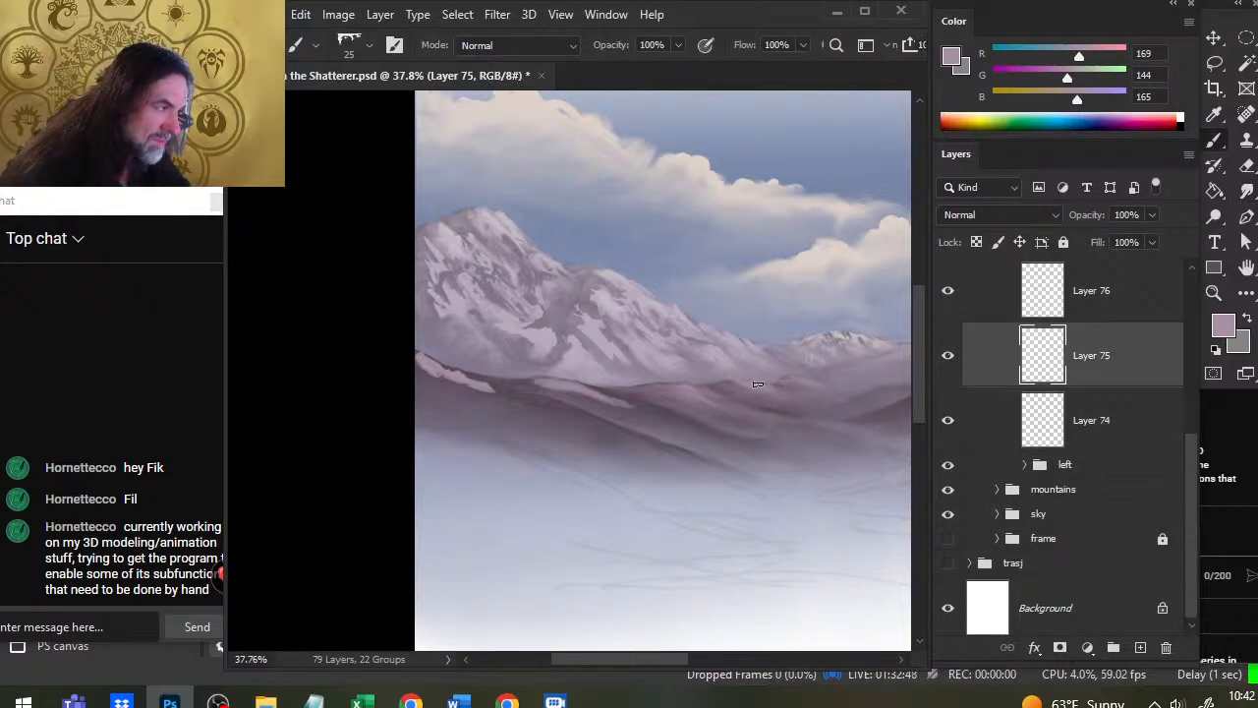
key(r)
key(b)
drag(759, 382, 795, 394)
key(r)
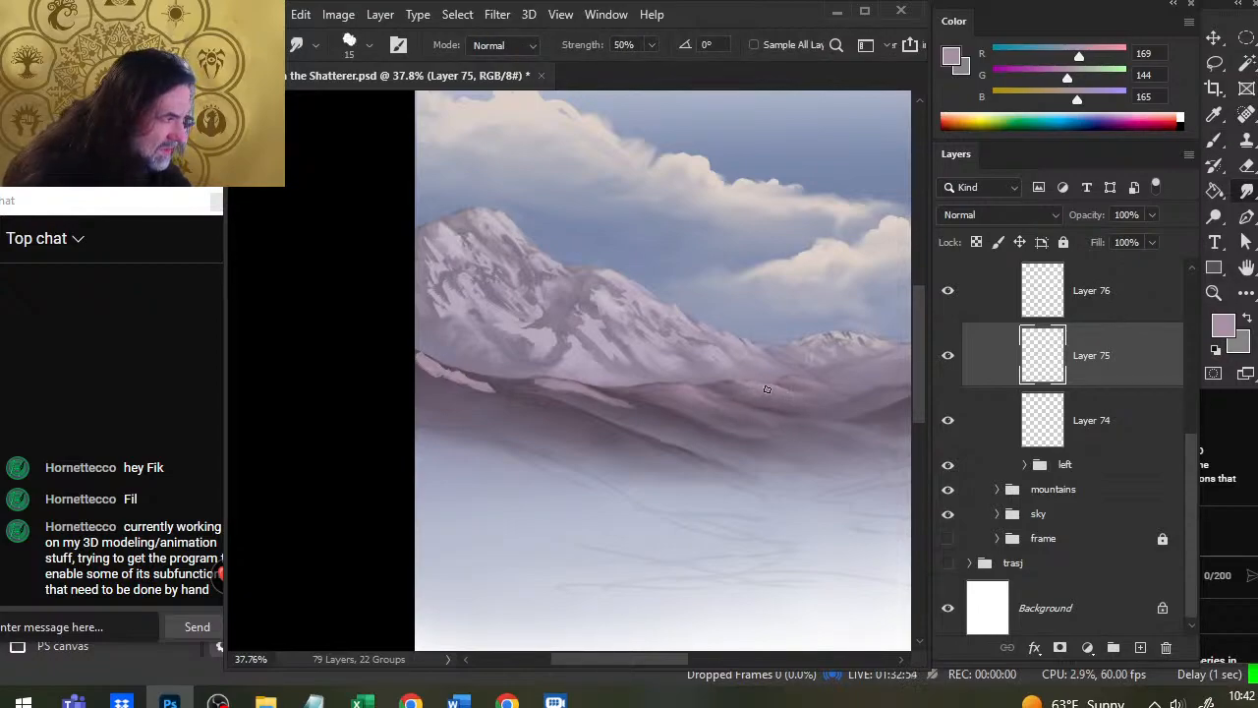
key(b)
key(r)
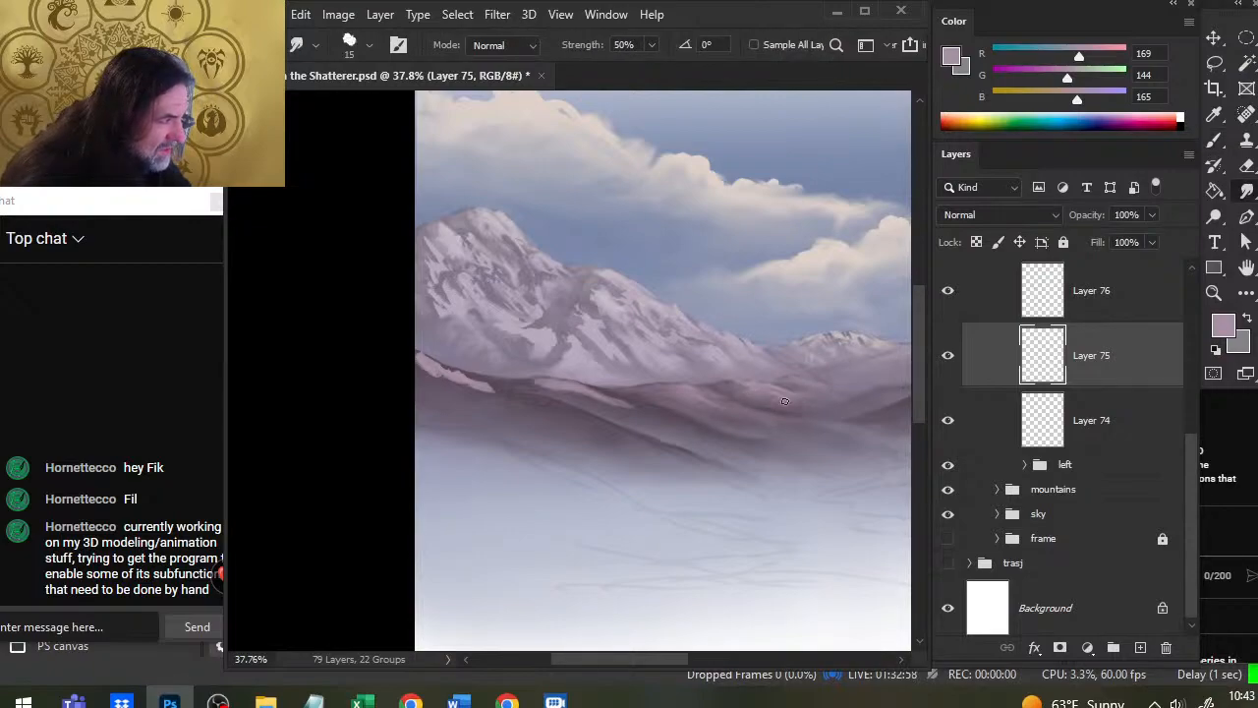
key(b)
drag(736, 392, 767, 399)
key(r)
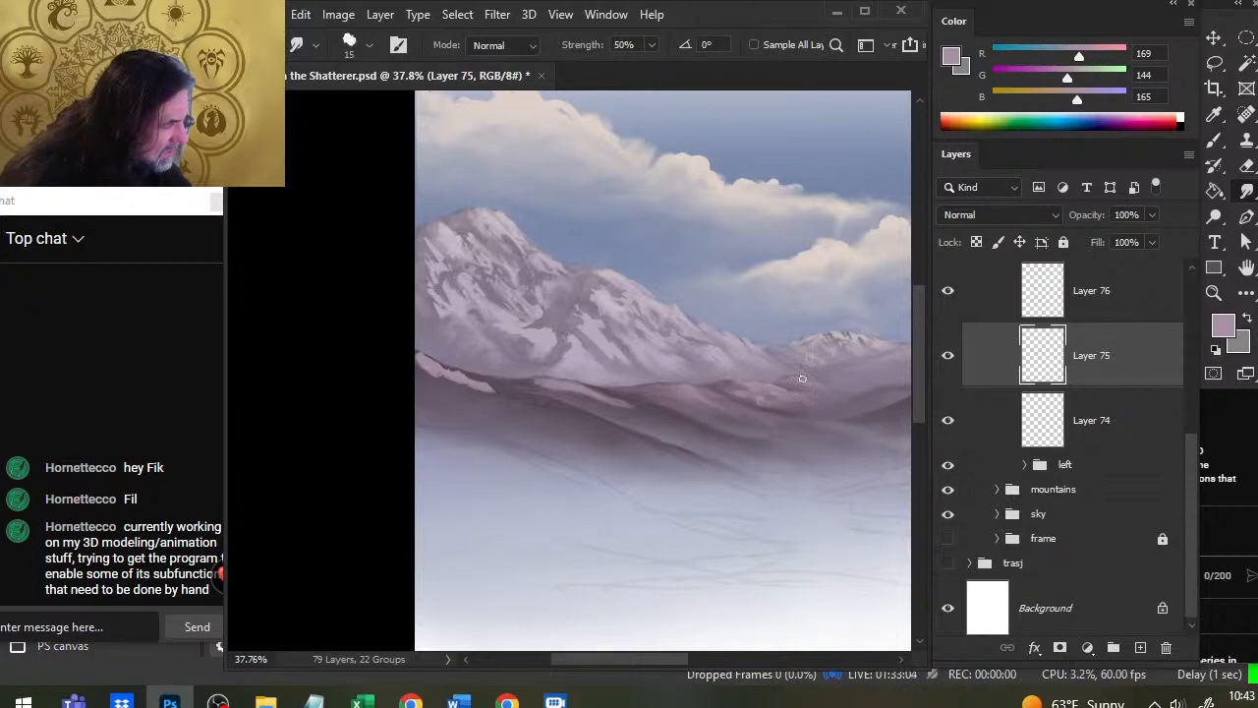
Step: Soften the pink highlight on Layer 74 by alternating the size 25 eraser at 30% opacity with the size 15 smudge at 50% strength
click(973, 405)
key(e)
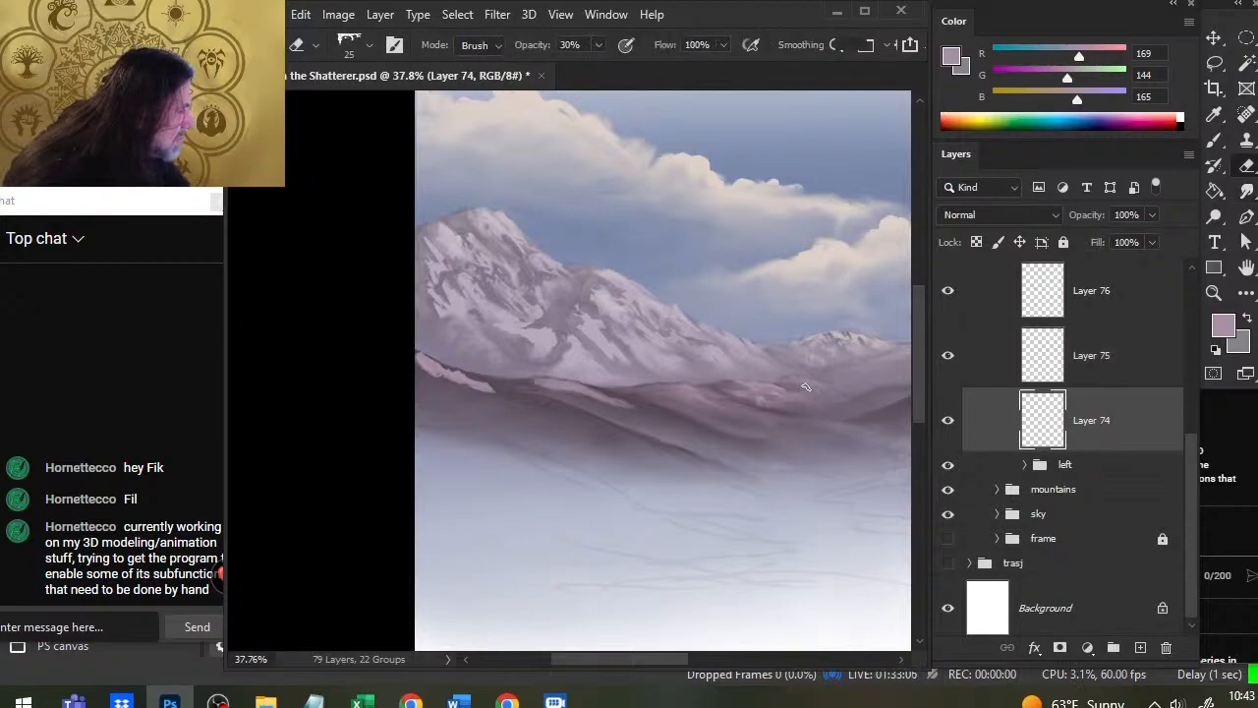
key(r)
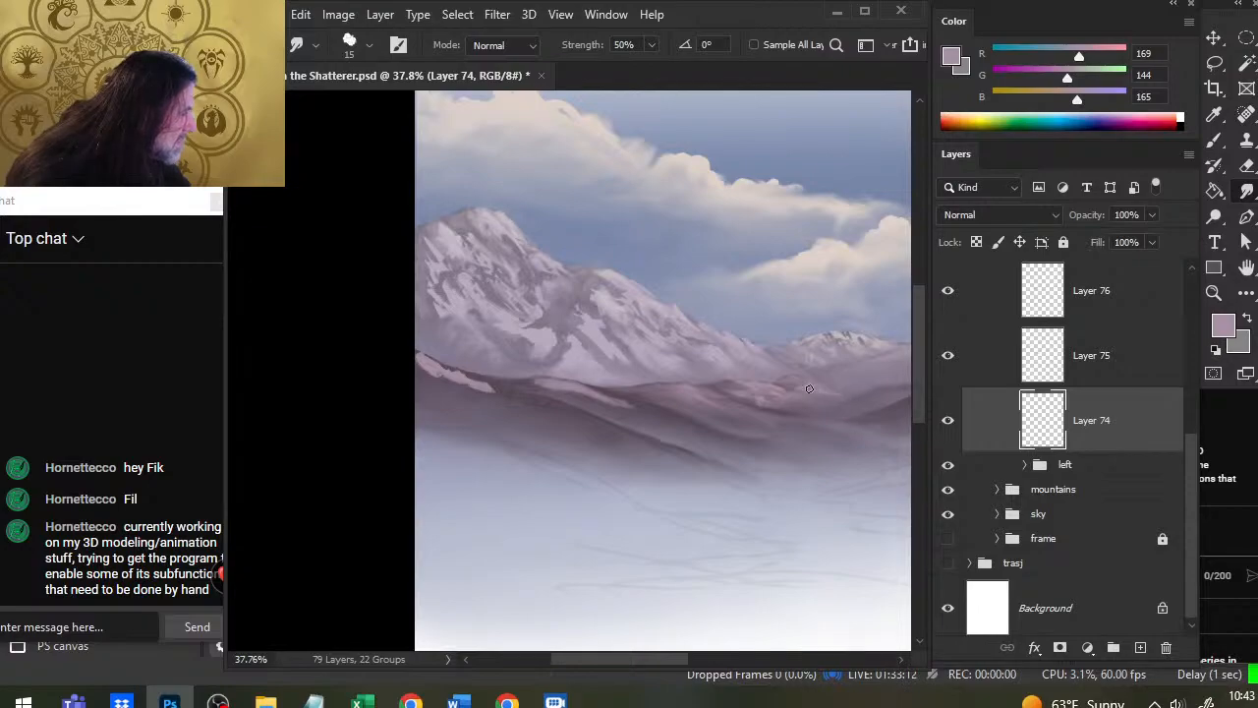
key(e)
key(r)
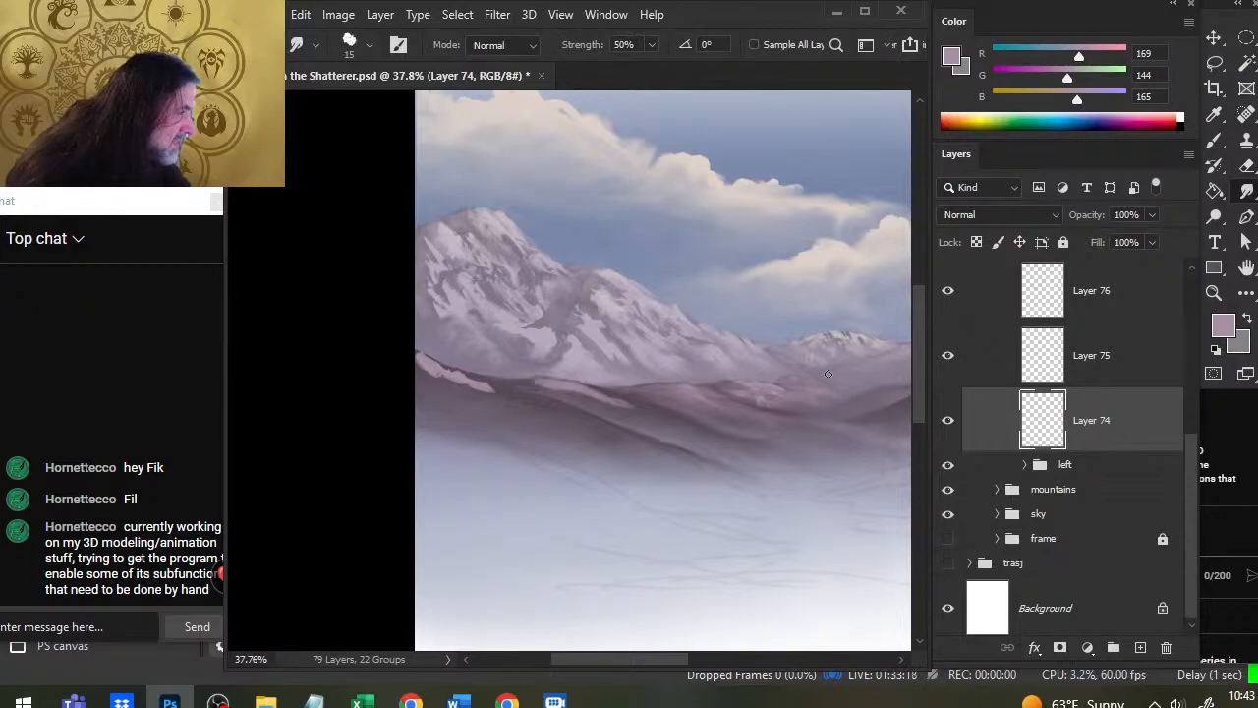
key(e)
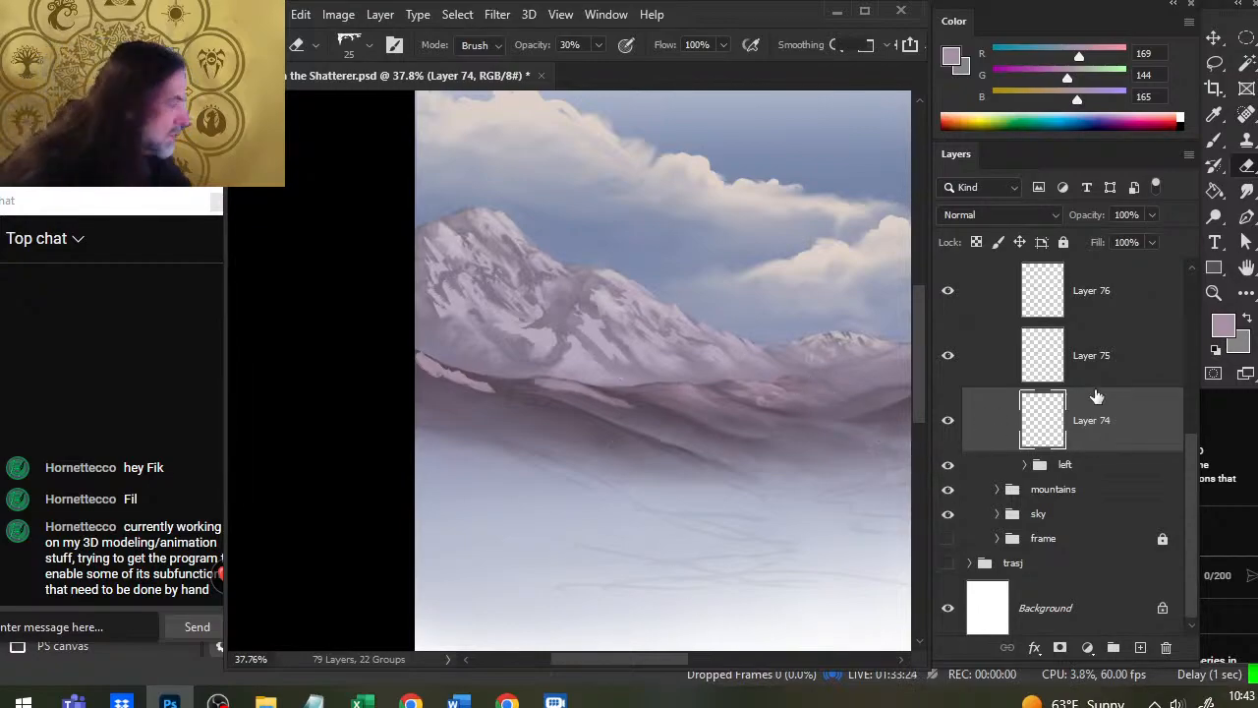
Step: Thin out Layer 75's pink highlights with the eraser enlarged to size 40 at 30% opacity
click(1091, 356)
key(bracketright)
key(bracketright)
key(bracketright)
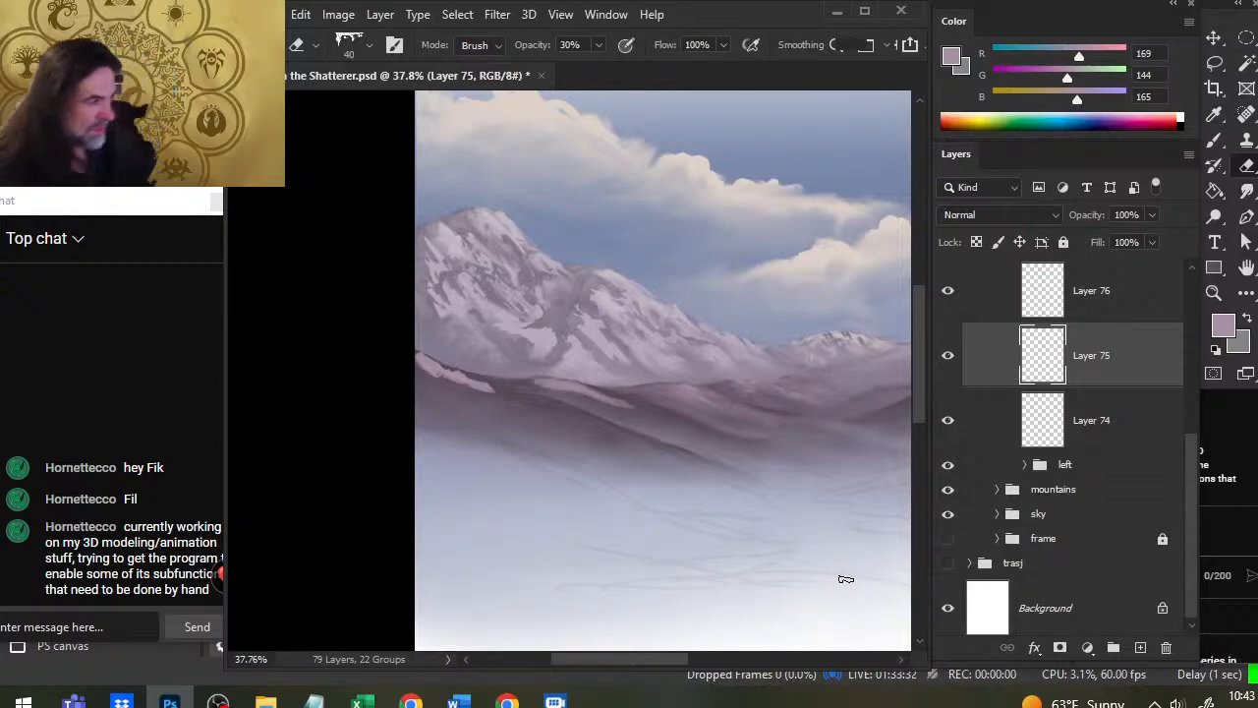
Step: Soften Layer 76's crest highlights with the size 40 eraser at 30% opacity and smudge them down the slope at size 25
drag(1194, 465, 1194, 428)
click(1136, 383)
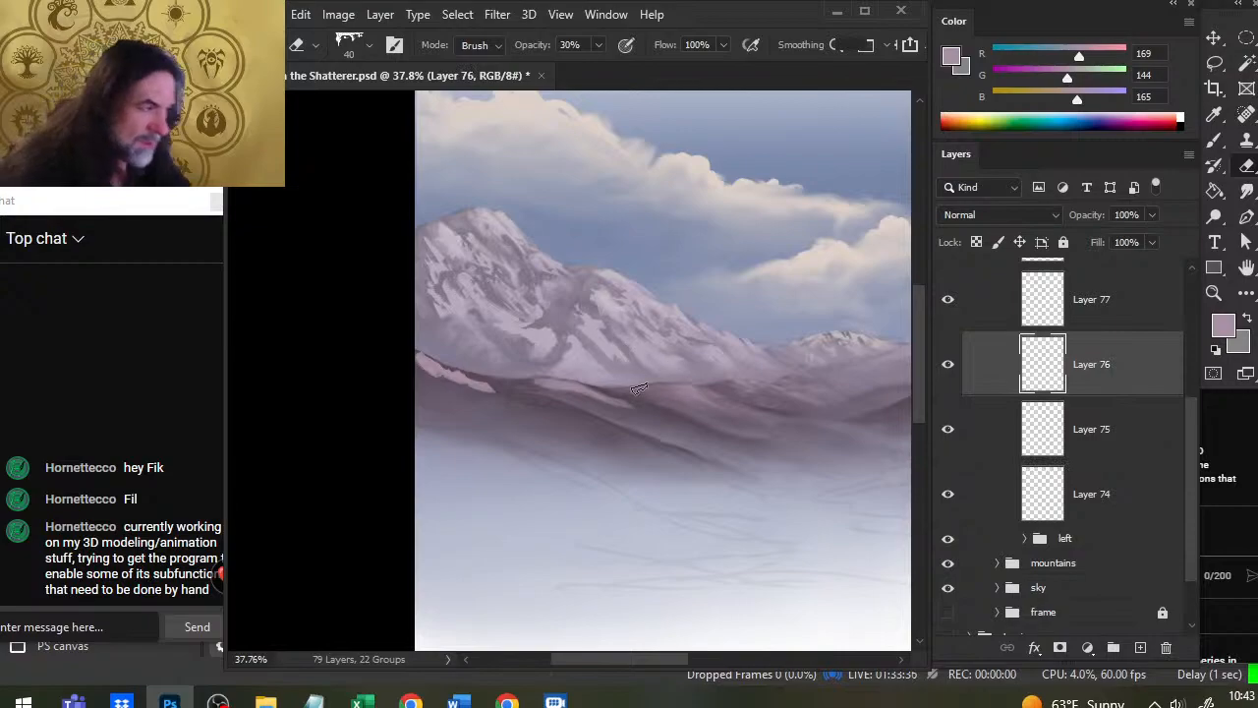
key(r)
key(bracketright)
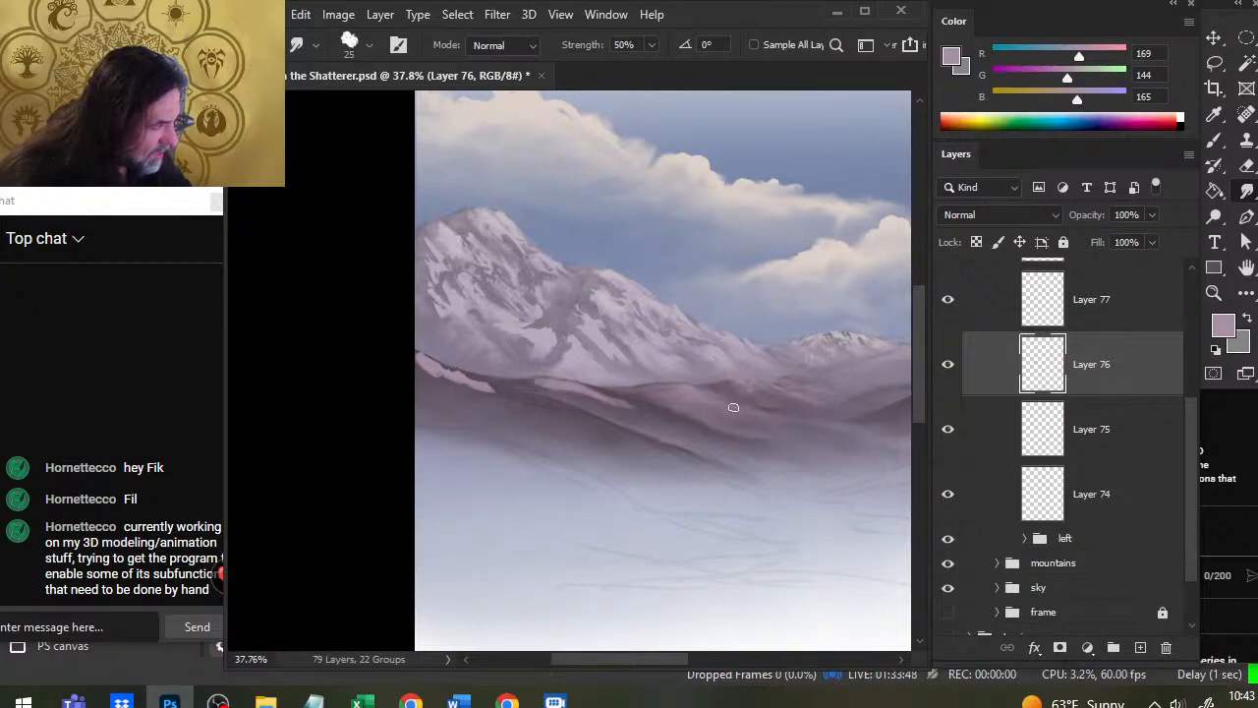
Step: Smudge Layer 77's pink crest highlight down the slope at size 20 with the strength raised to 70%
scroll(1190, 447, up, 1)
scroll(1189, 447, up, 3)
click(1132, 401)
key(bracketleft)
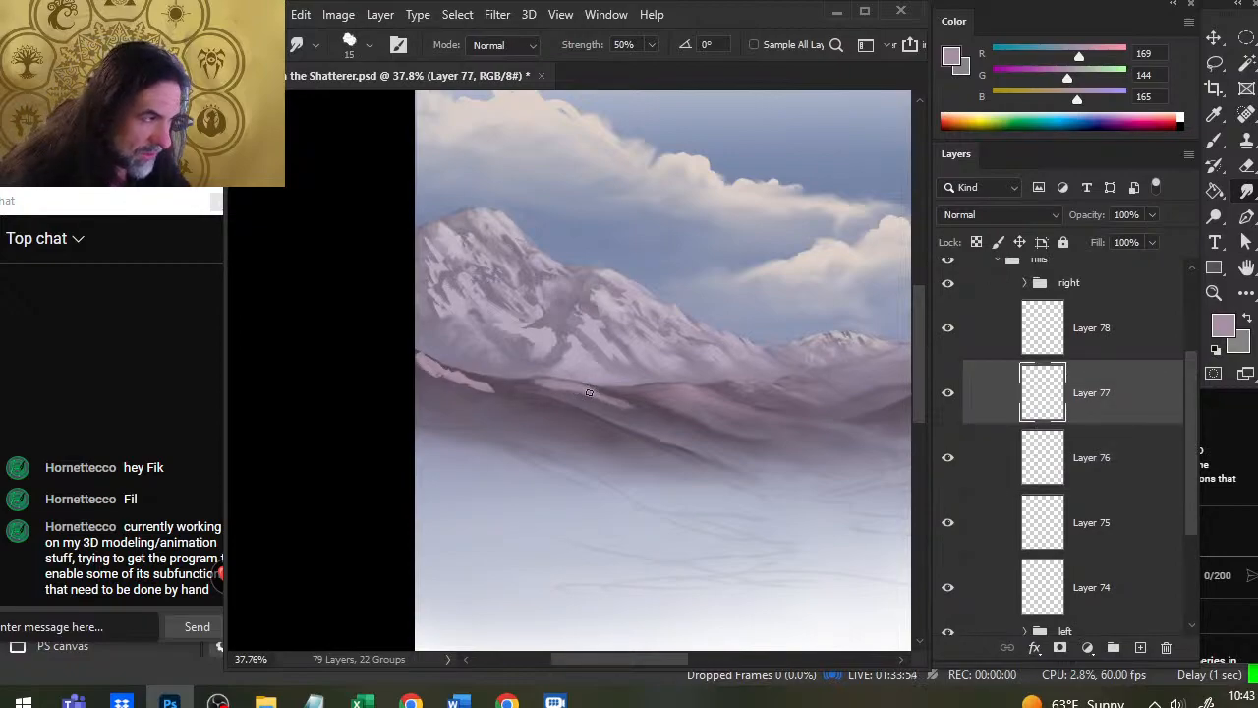
key(bracketright)
key(7)
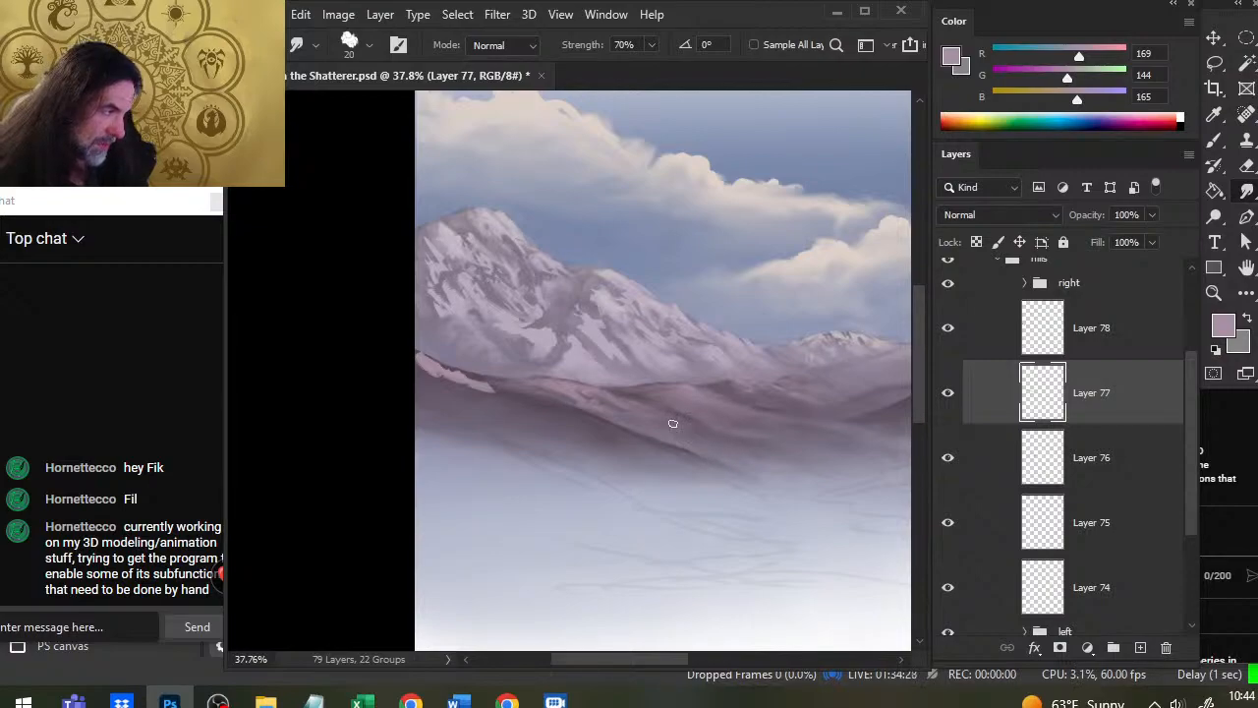
drag(696, 432, 733, 439)
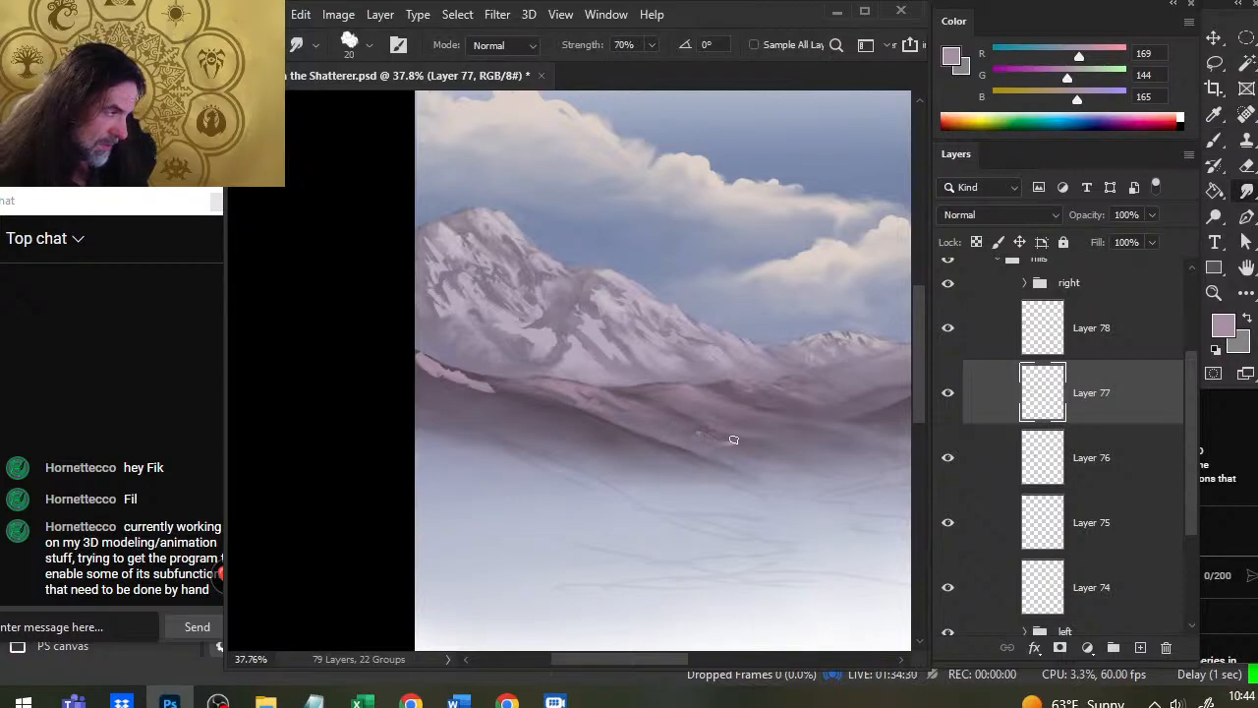
Step: Add short pink brush strokes to the lower slope of Layer 77's hill and blend each with the size 20 smudge at 70% strength
key(b)
key(r)
drag(690, 429, 737, 439)
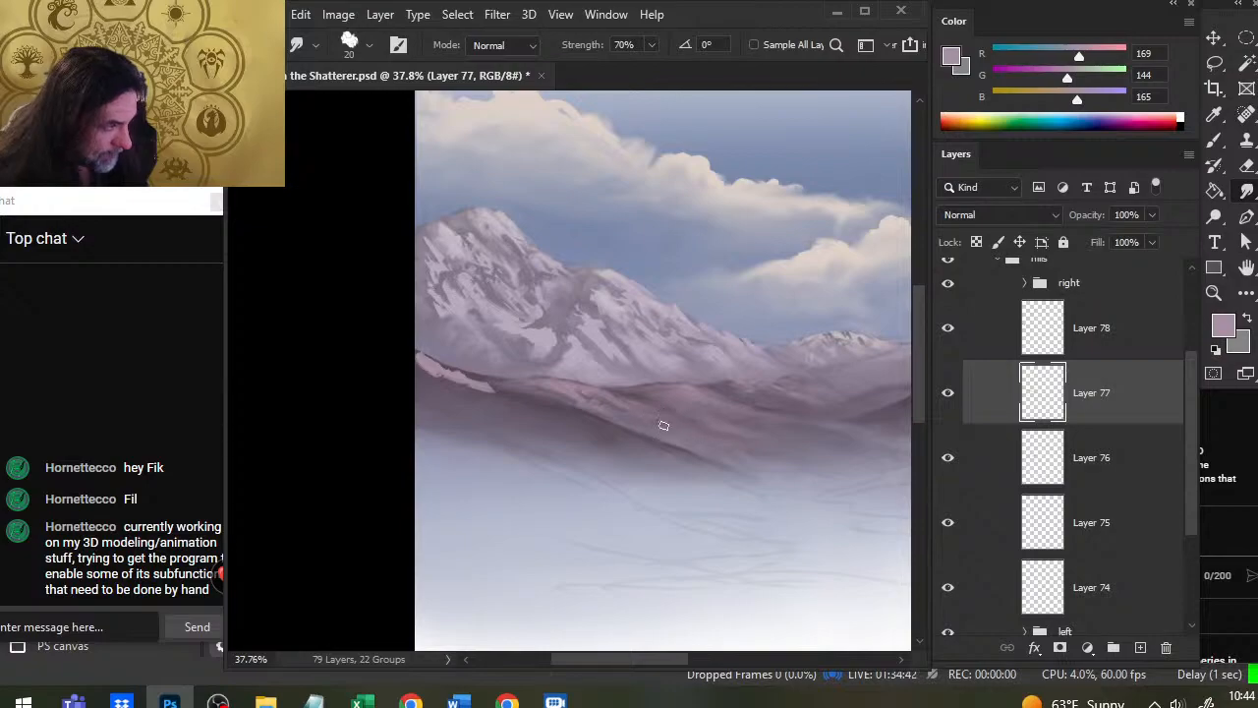
key(b)
key(r)
mouse_move(675, 423)
mouse_down()
mouse_move(752, 450)
mouse_move(726, 436)
mouse_up()
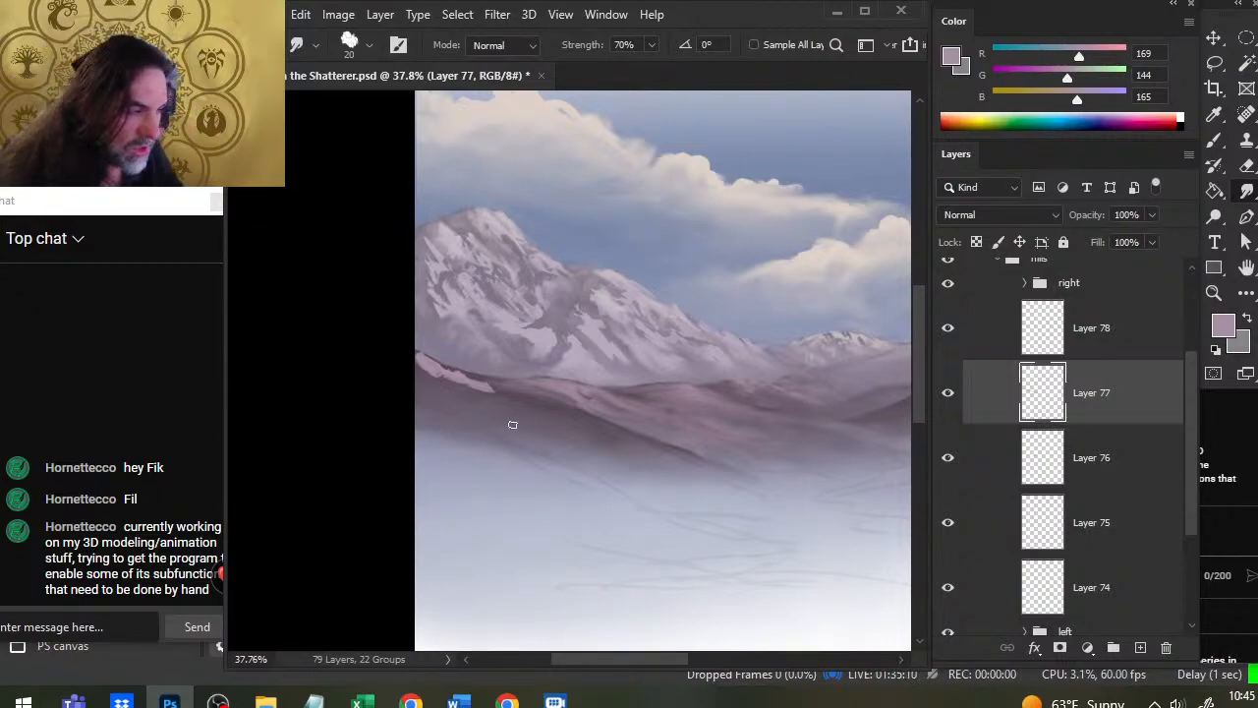
Step: Fade parts of Layer 77's highlights with the size 40 eraser at 30% opacity and blend the edges with the size 20 smudge
key(e)
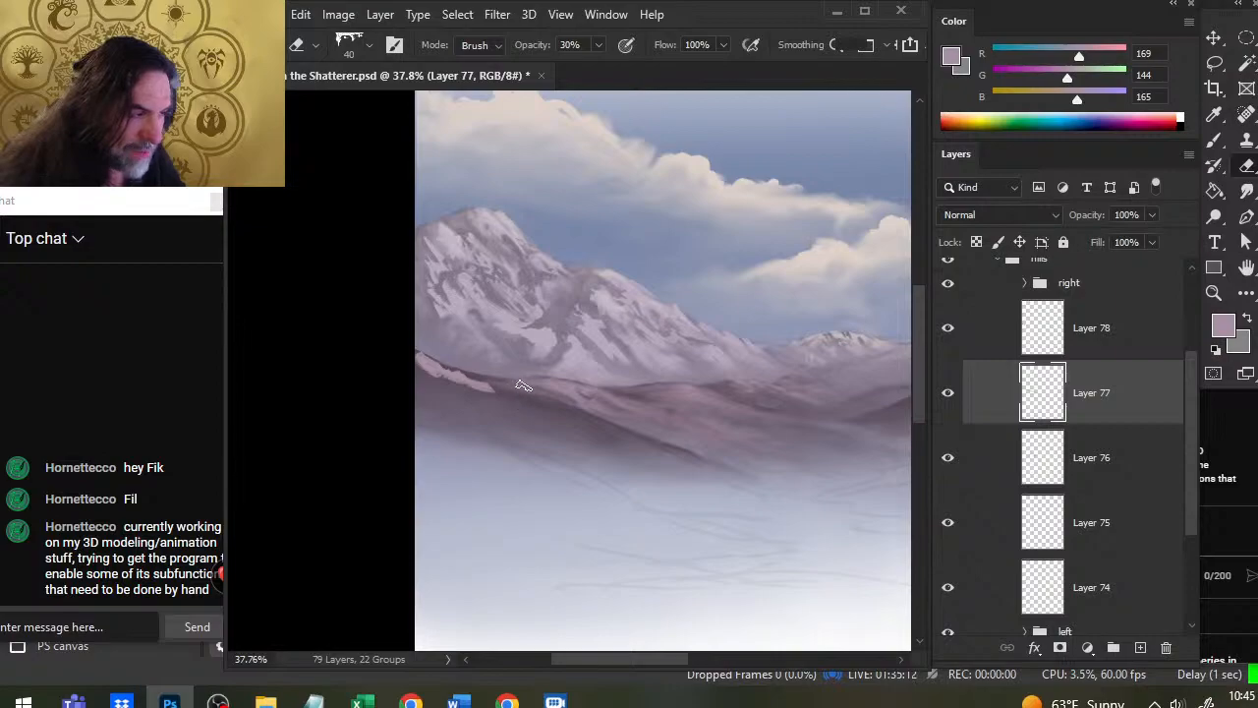
key(r)
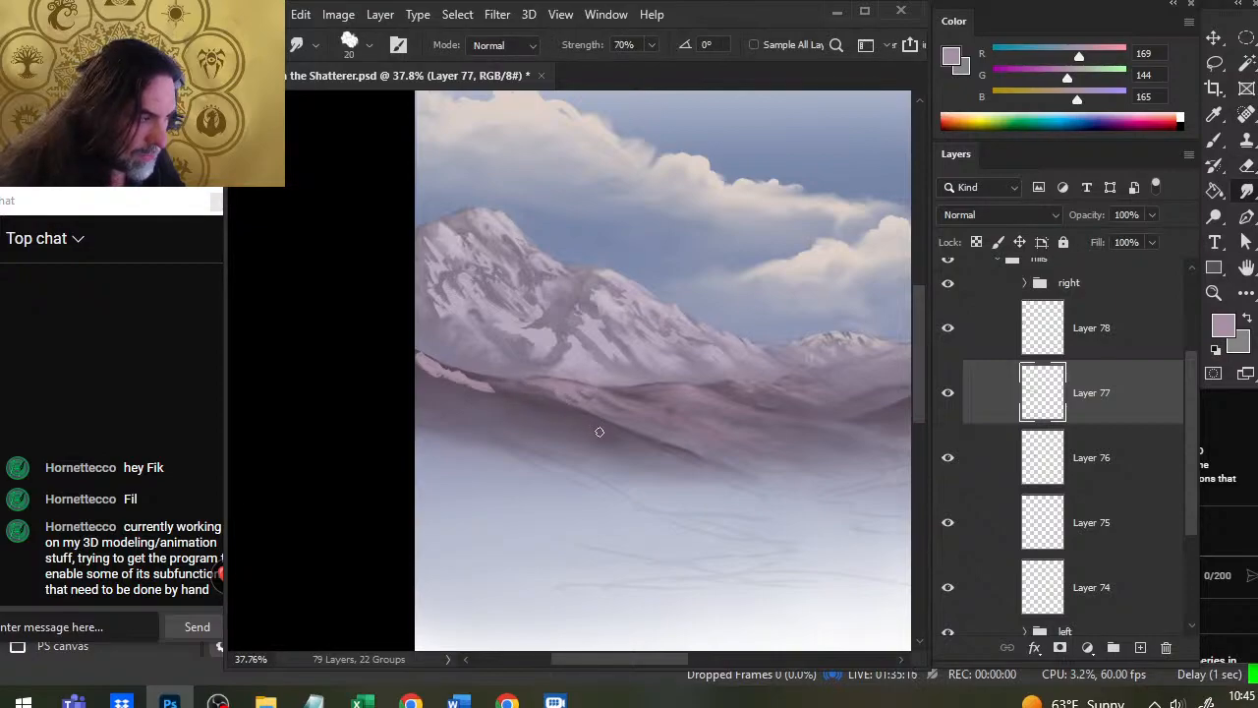
key(e)
key(r)
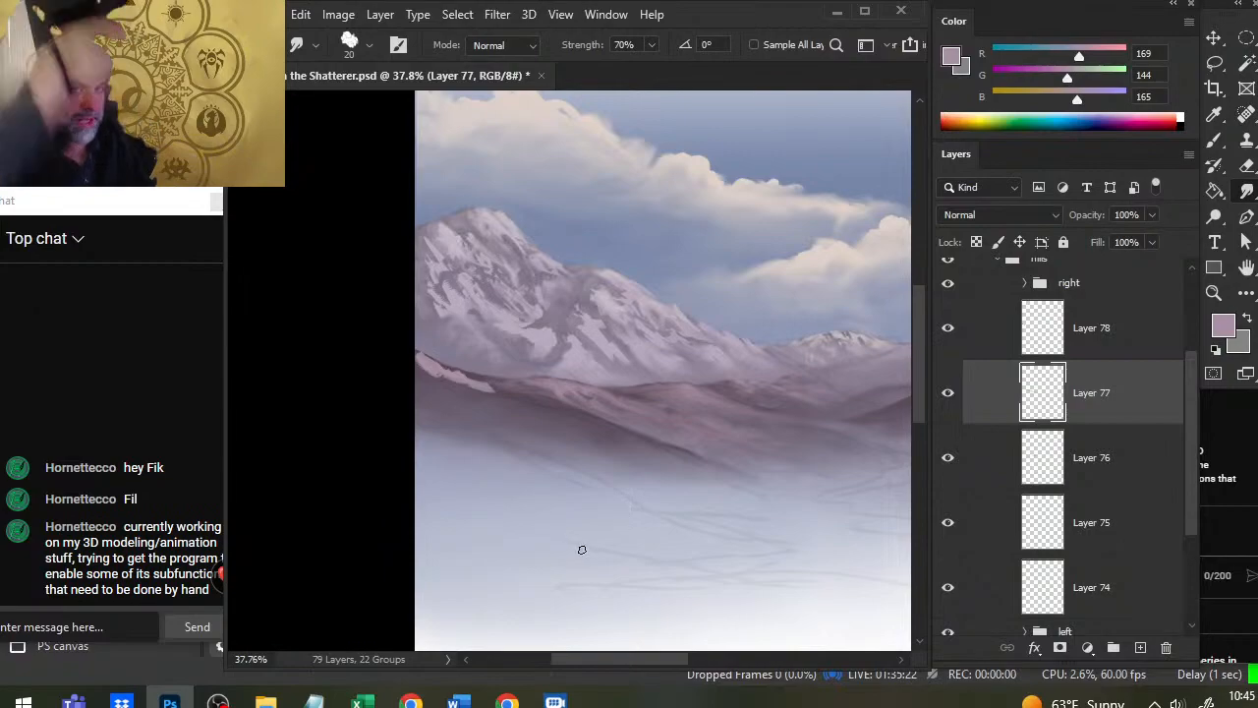
Step: Check the whole landscape and refine the blending of Layer 77's hill with the size 20 smudge at 70% strength
key(z)
drag(773, 350, 705, 360)
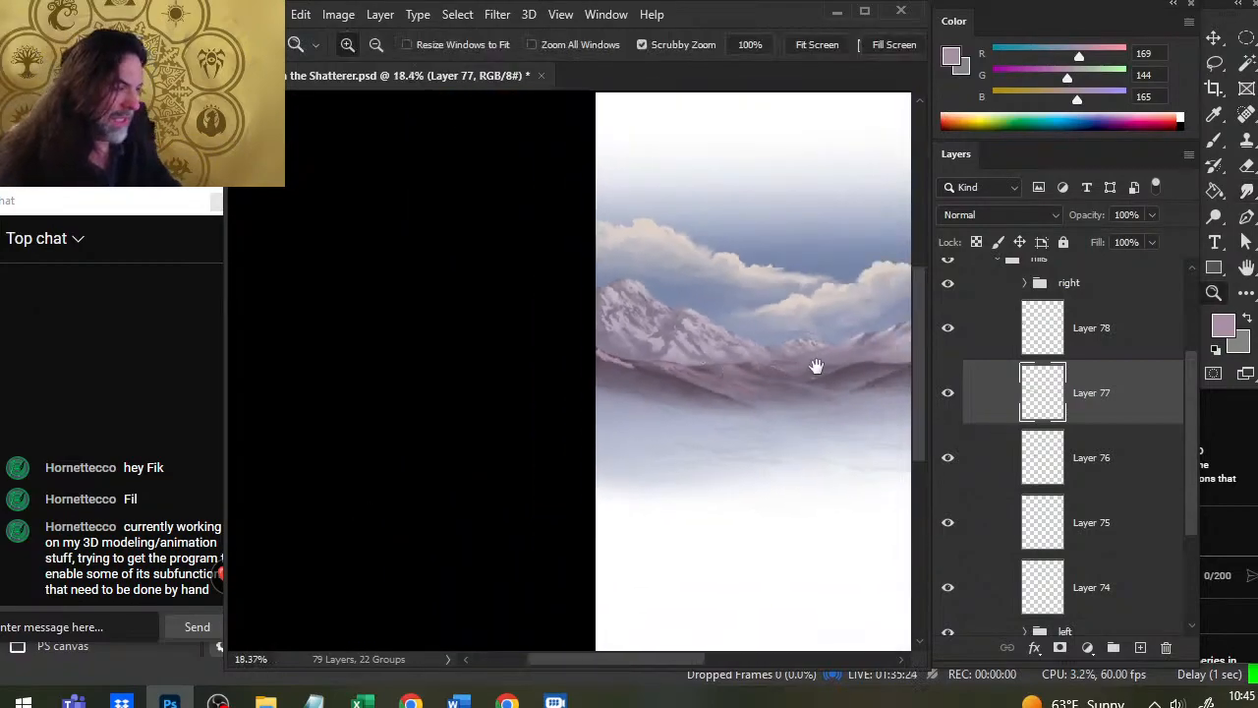
drag(812, 366, 604, 366)
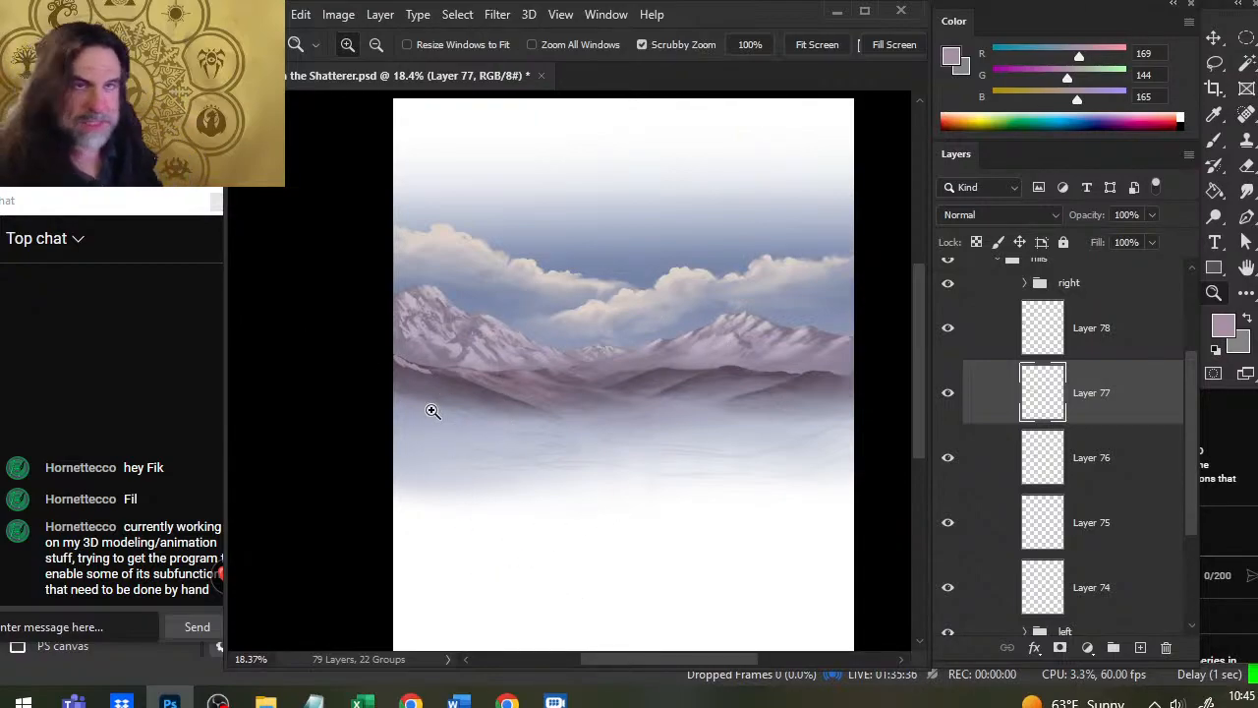
drag(450, 384, 624, 386)
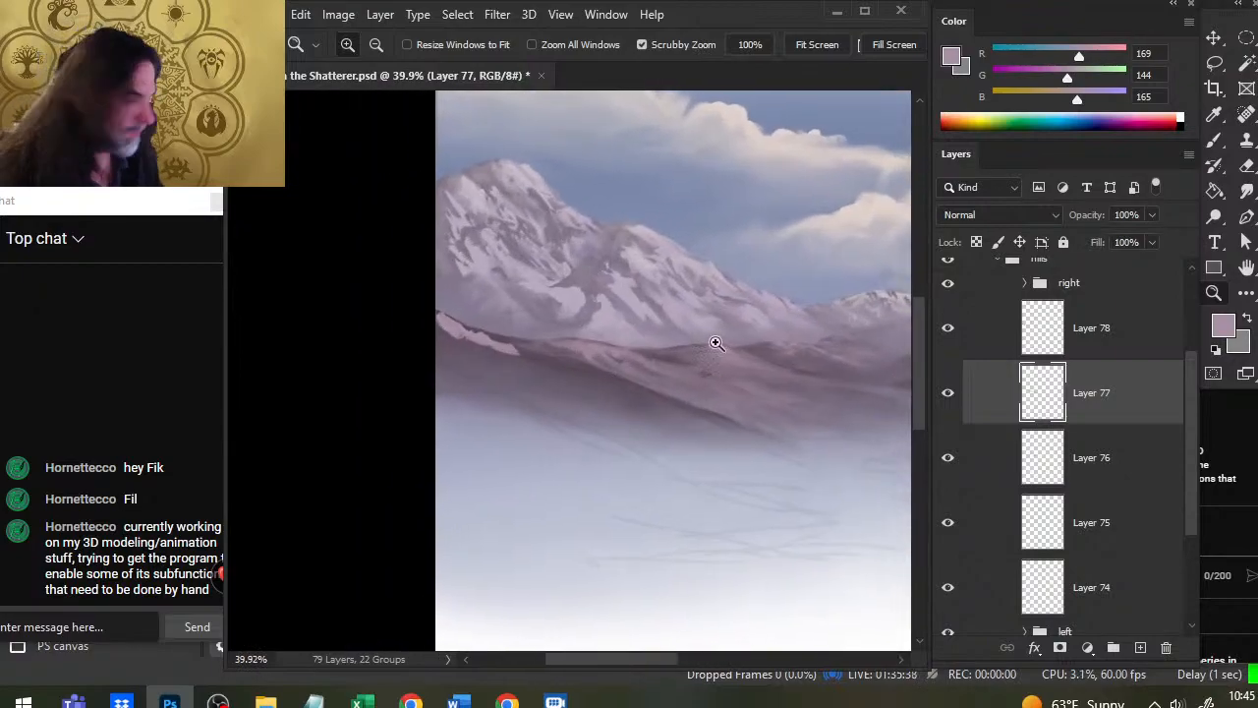
scroll(1187, 306, up, 3)
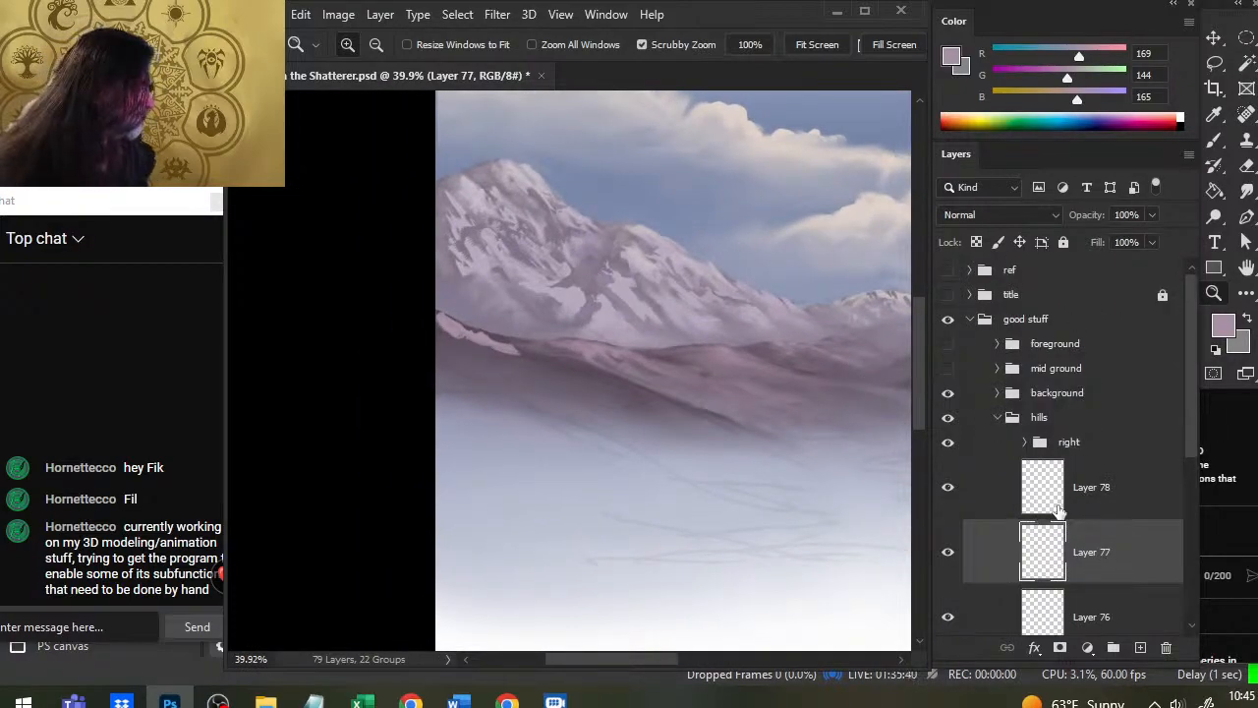
click(1126, 506)
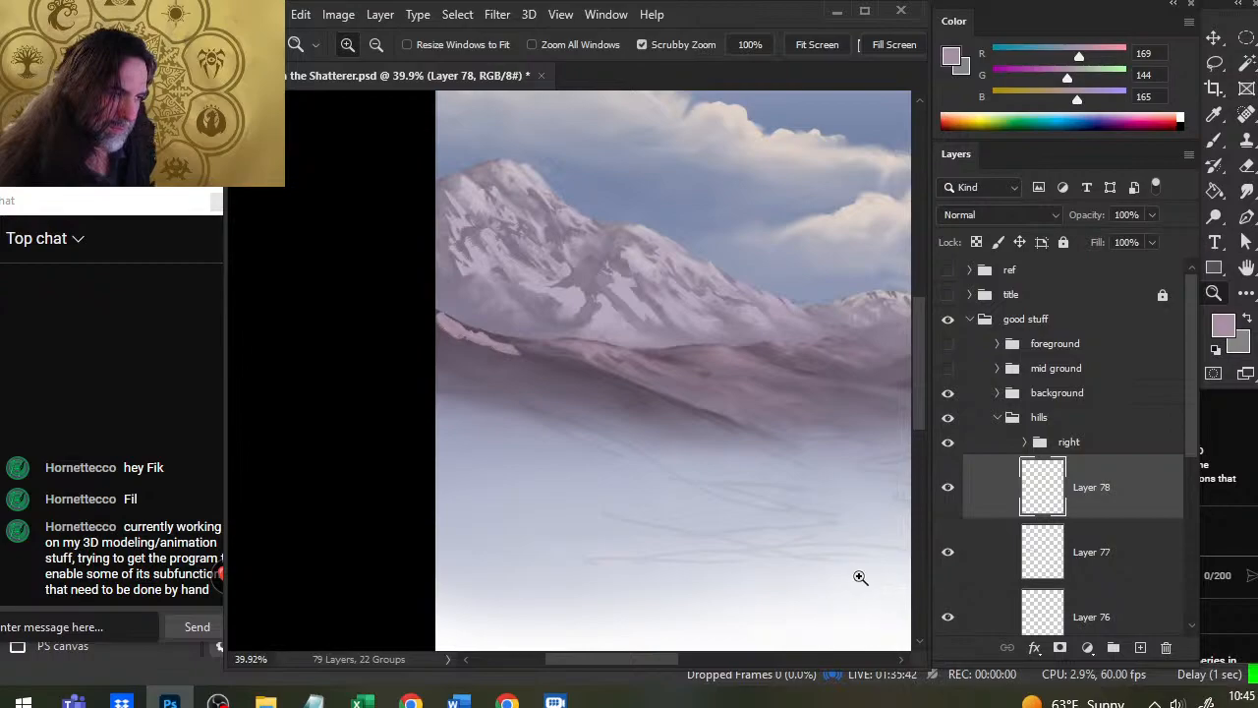
click(1115, 547)
key(r)
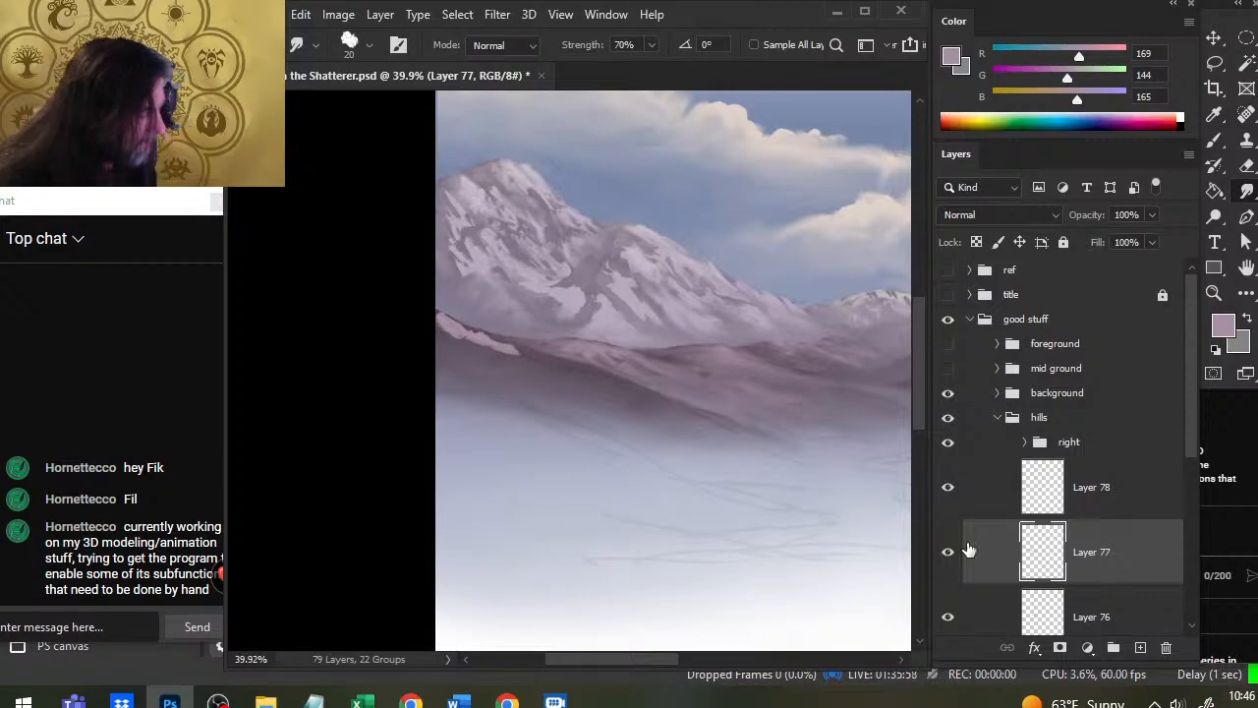
Step: Smudge Layer 78's pink crest highlight down the slope at 70% strength, starting at size 20 and enlarging to size 30
click(1093, 506)
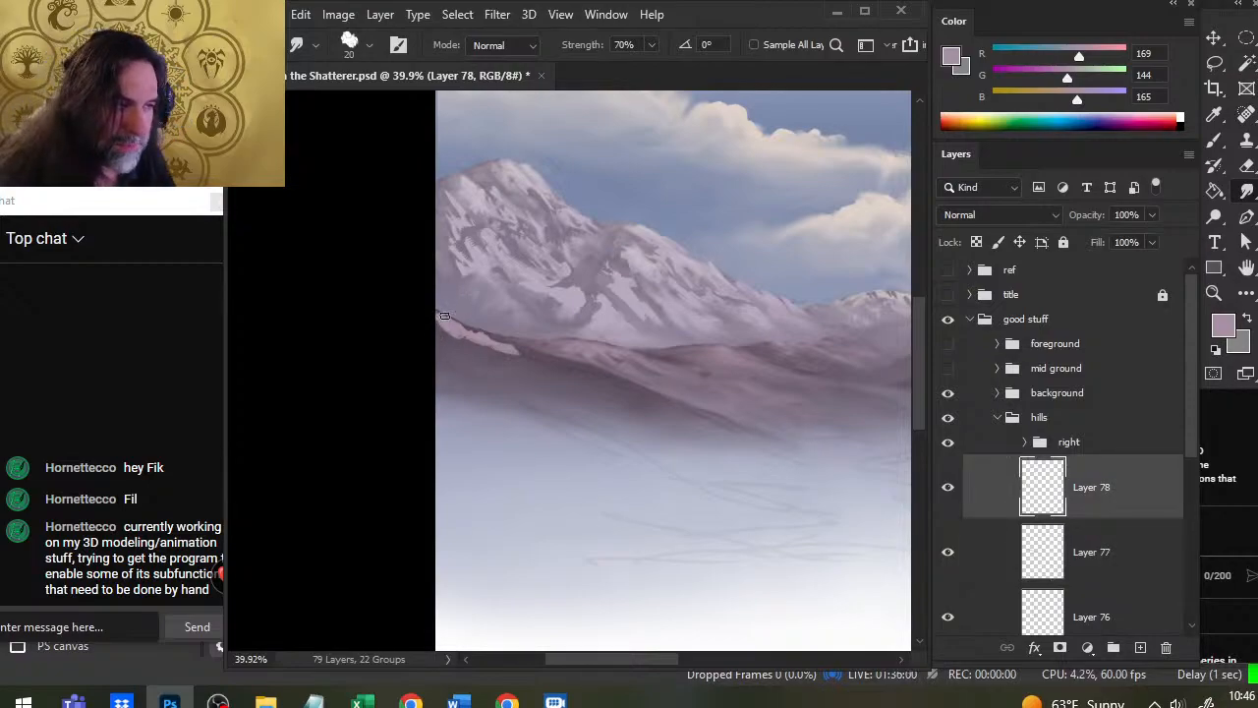
mouse_move(454, 326)
mouse_down()
mouse_move(505, 357)
mouse_move(517, 348)
mouse_up()
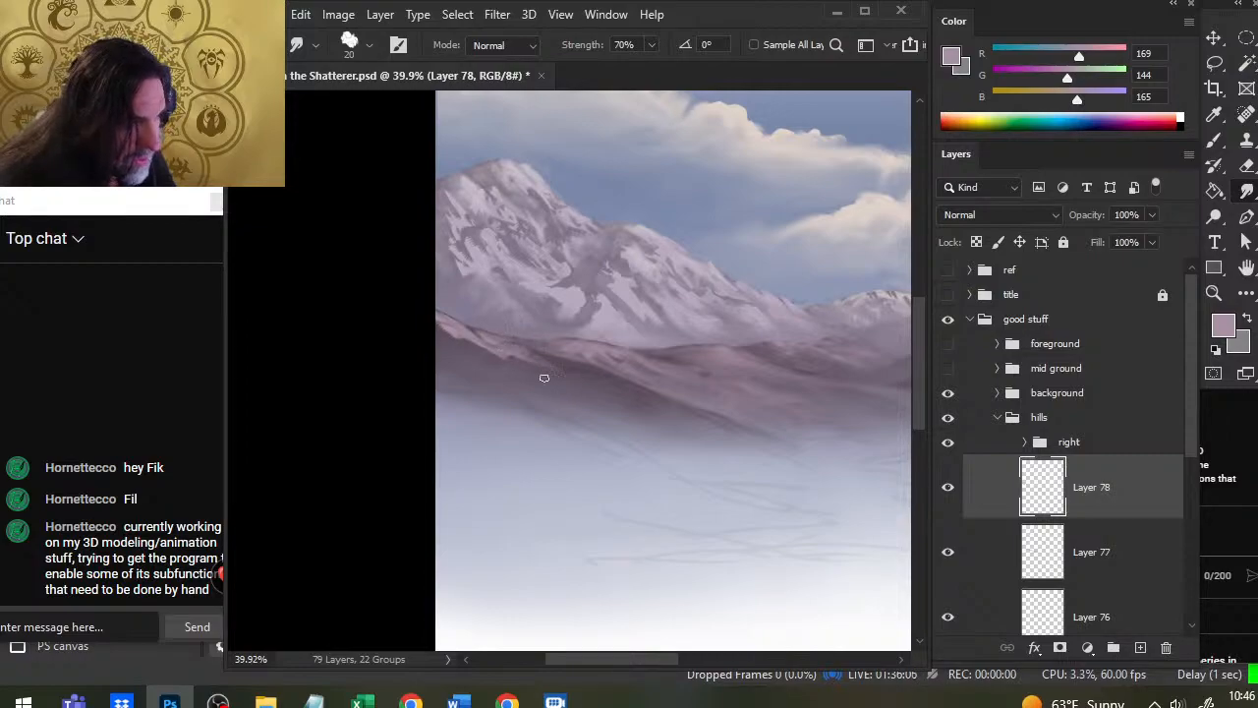
key(bracketright)
mouse_move(448, 333)
mouse_down()
mouse_move(481, 362)
mouse_move(544, 362)
mouse_move(588, 395)
mouse_move(582, 368)
mouse_move(613, 380)
mouse_move(610, 393)
mouse_move(592, 383)
mouse_up()
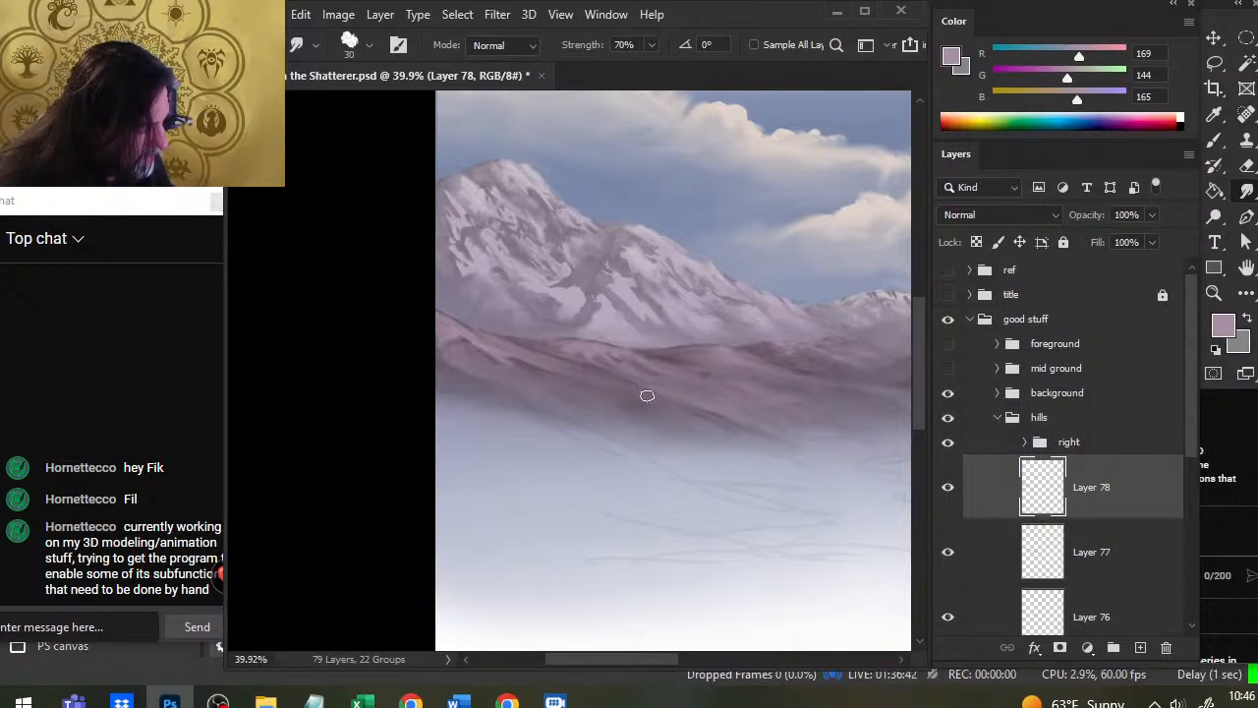
Step: Paint a pink patch on the lower slope of Layer 78's hill and blend it with the size 30 smudge
key(b)
mouse_move(633, 403)
mouse_down()
mouse_move(722, 433)
mouse_move(627, 396)
mouse_move(668, 418)
mouse_move(632, 393)
mouse_move(672, 409)
mouse_up()
key(r)
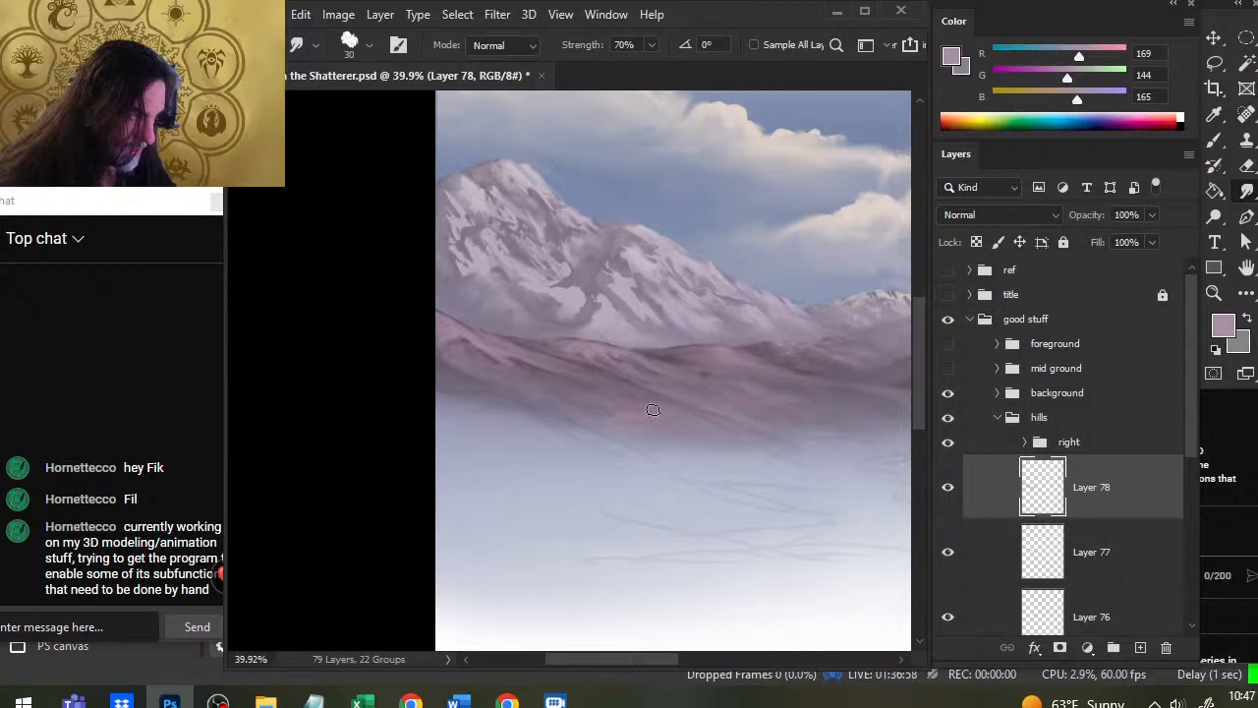
Step: Refine Layer 78's crest details with the smudge reduced to size 9 and the size 40 eraser at 30% opacity
key(bracketleft)
key(bracketleft)
key(bracketleft)
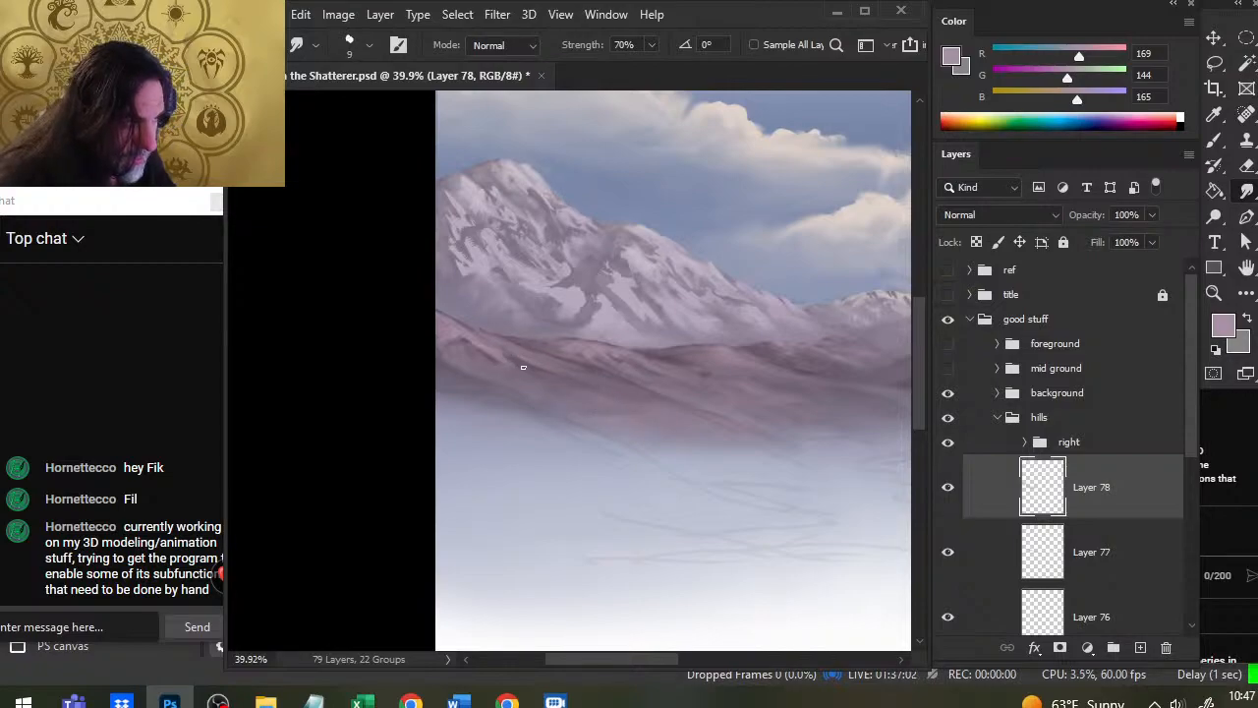
key(e)
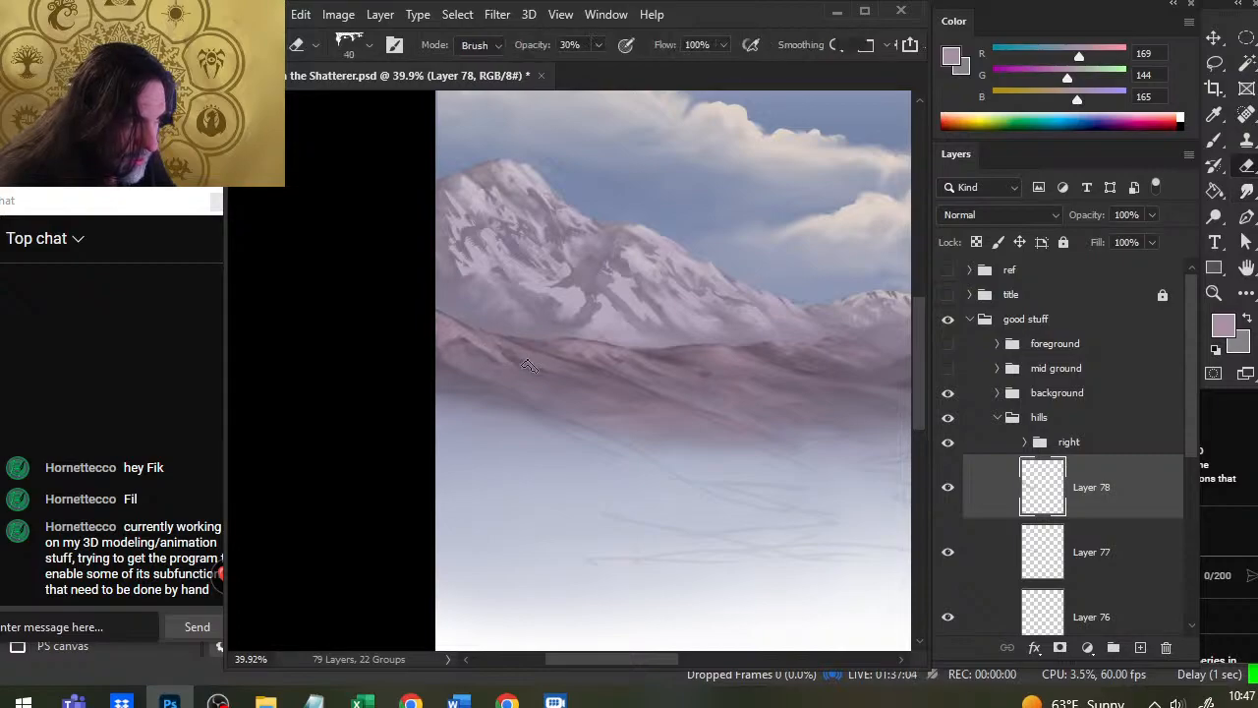
key(r)
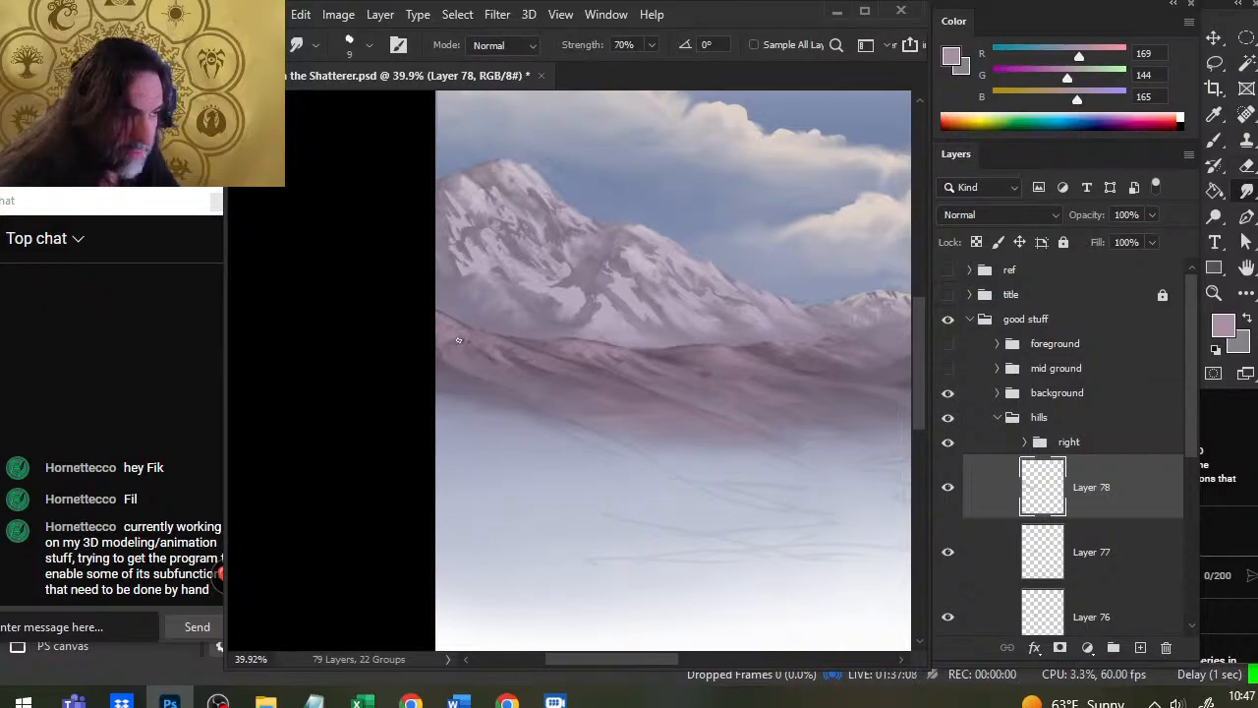
Step: Rework the left end of Layer 78's crest with a short pink stroke, the size 40 eraser at 30% opacity, and the size 30 smudge
key(bracketright)
key(bracketright)
key(bracketright)
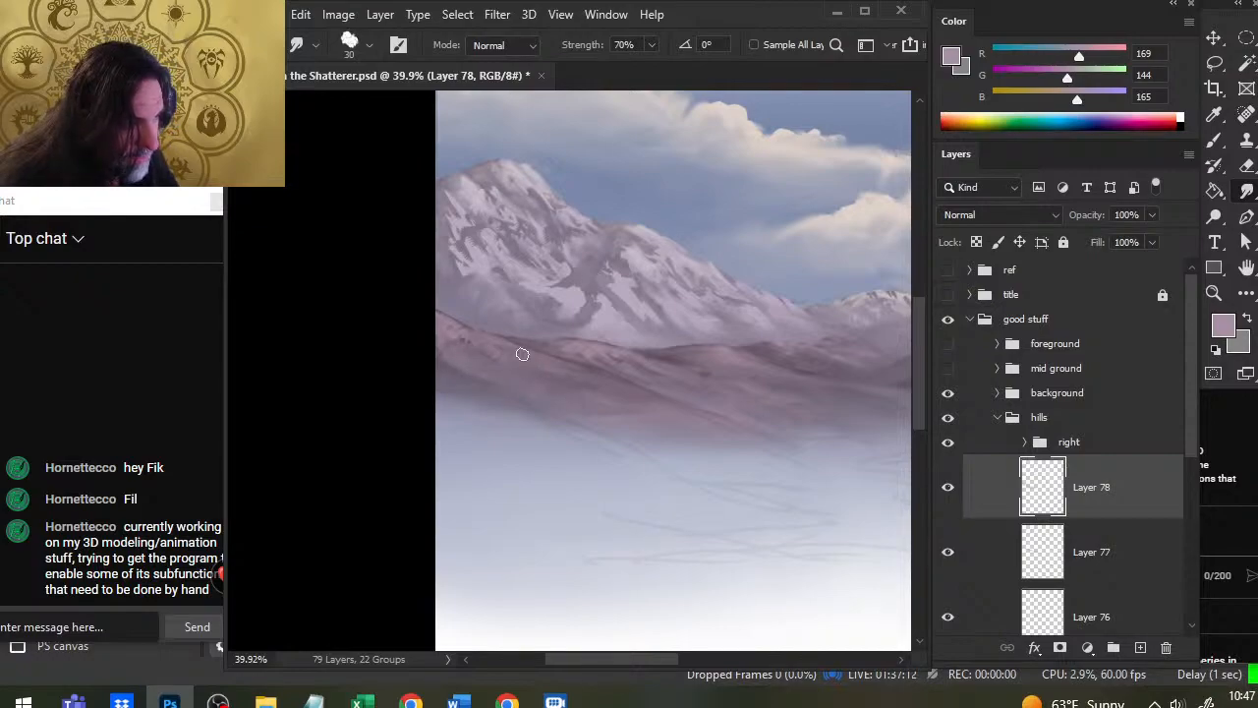
key(e)
key(r)
key(b)
drag(452, 344, 485, 351)
key(e)
key(r)
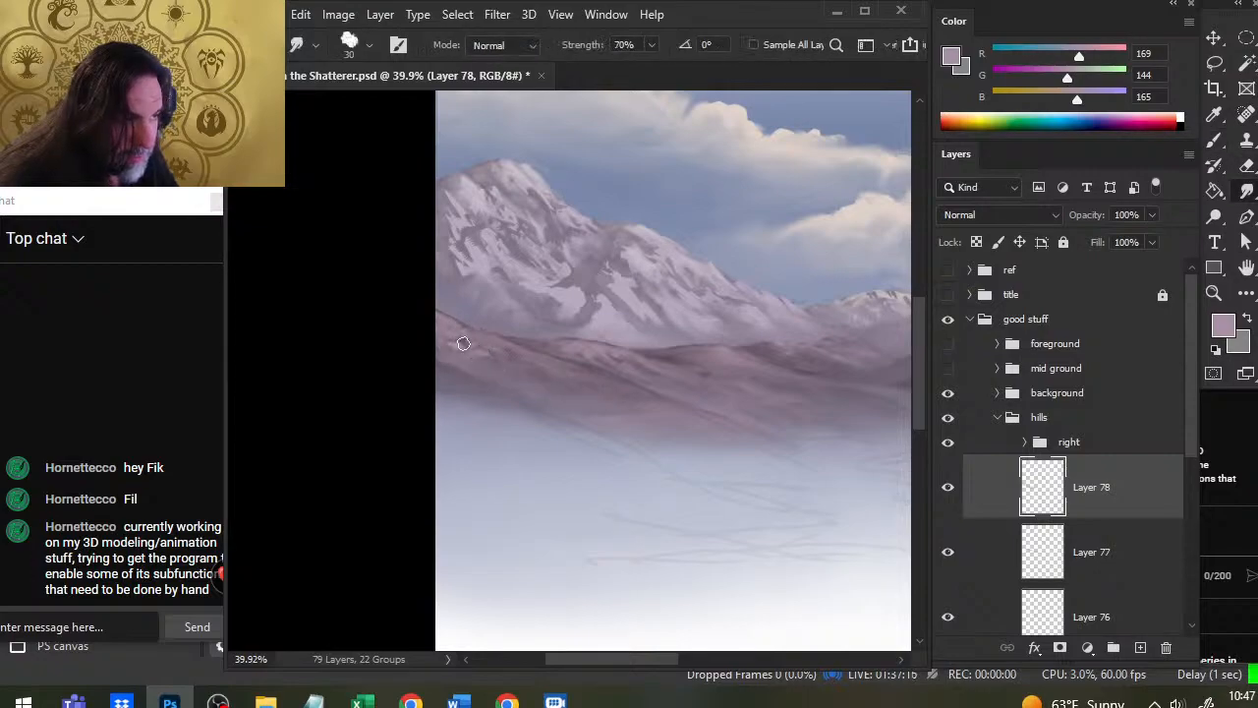
key(e)
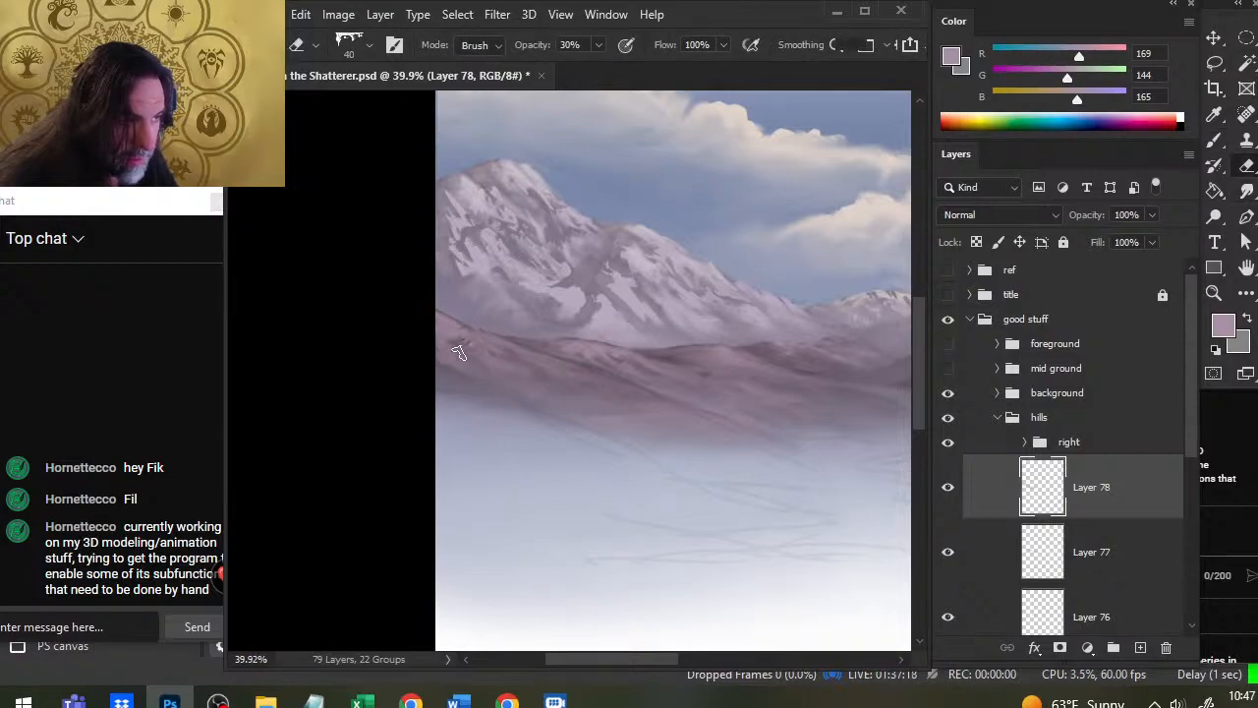
key(r)
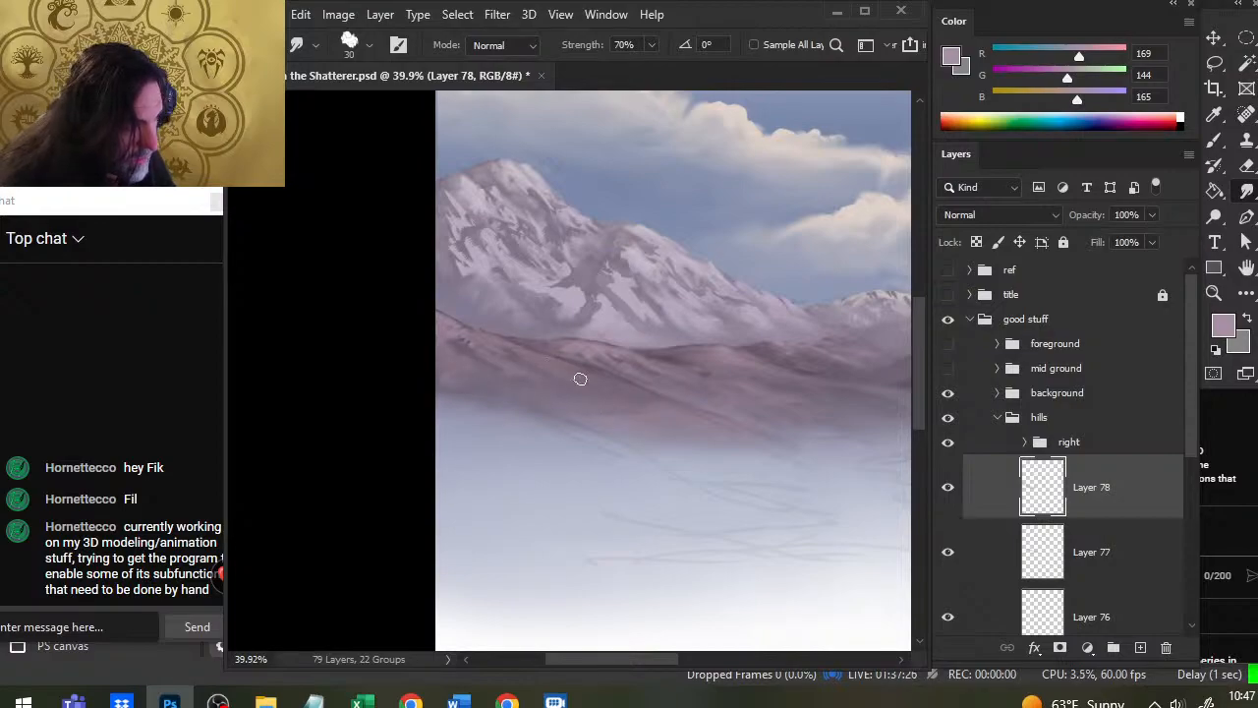
Step: Examine the hills in the whole composition, checking the right group's layers and toggling its visibility off and on
key(z)
drag(783, 508, 650, 491)
drag(723, 501, 642, 512)
drag(709, 466, 597, 415)
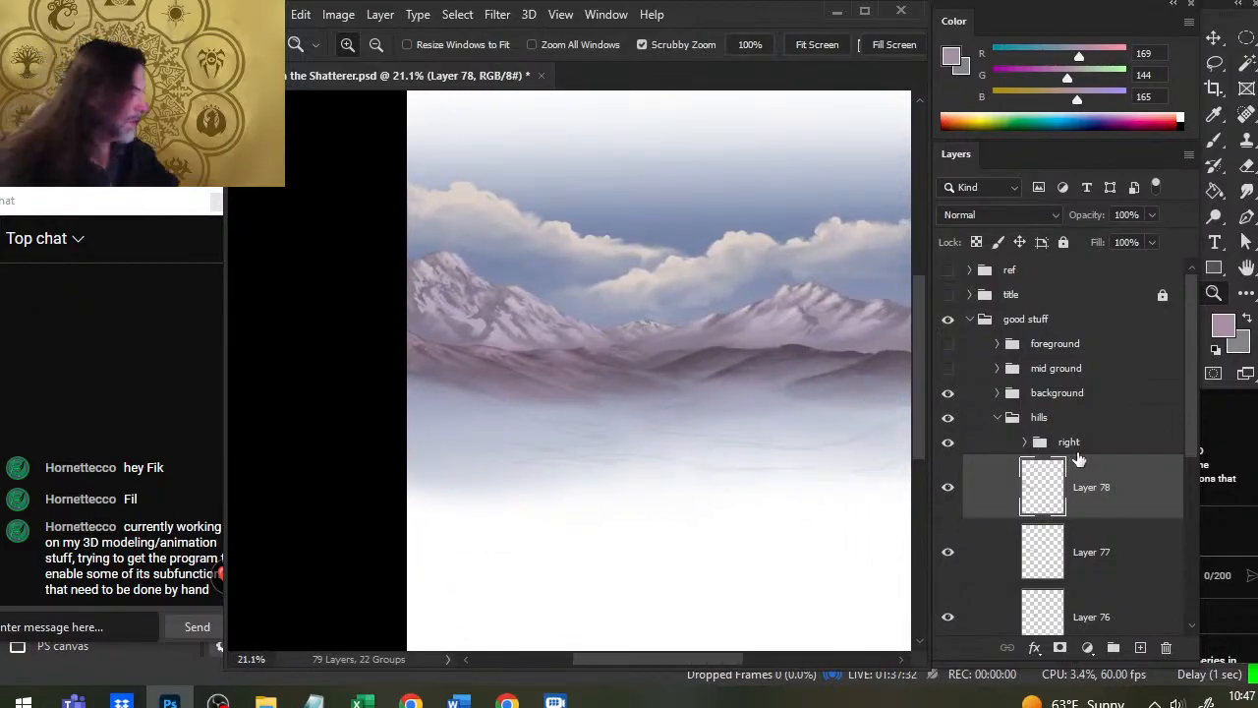
click(1026, 443)
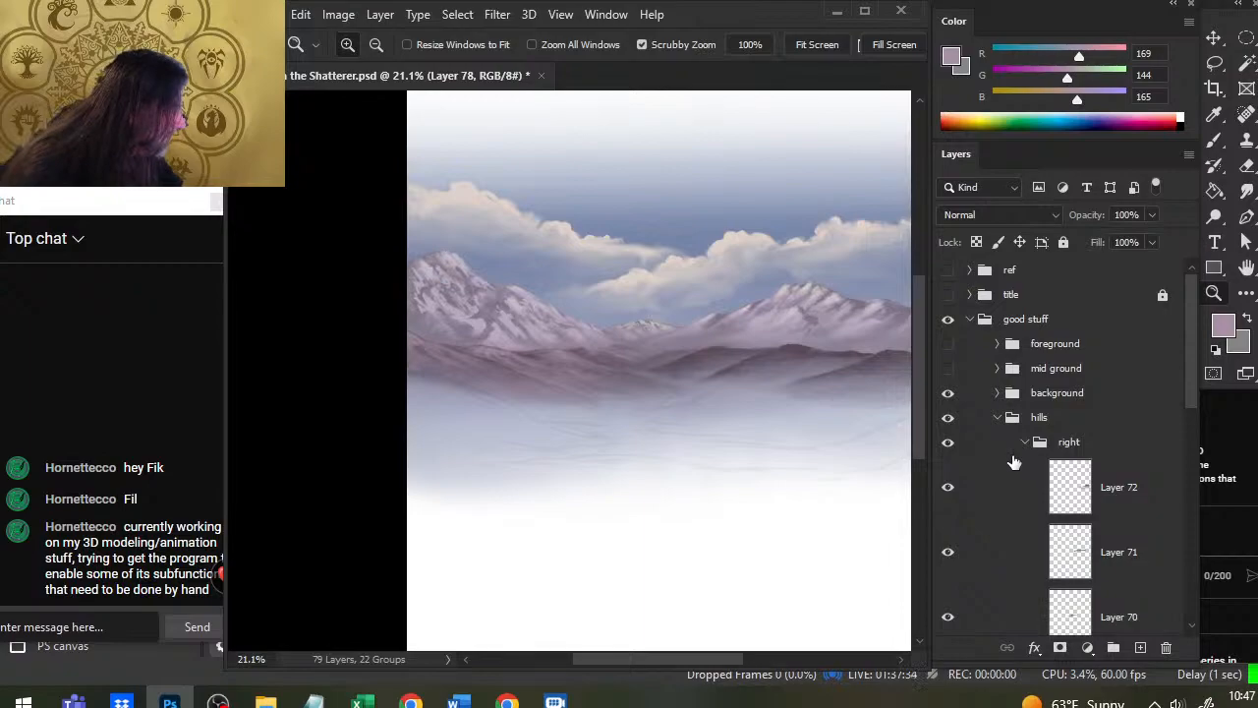
click(947, 443)
click(947, 443)
click(1029, 451)
click(1025, 428)
click(1025, 443)
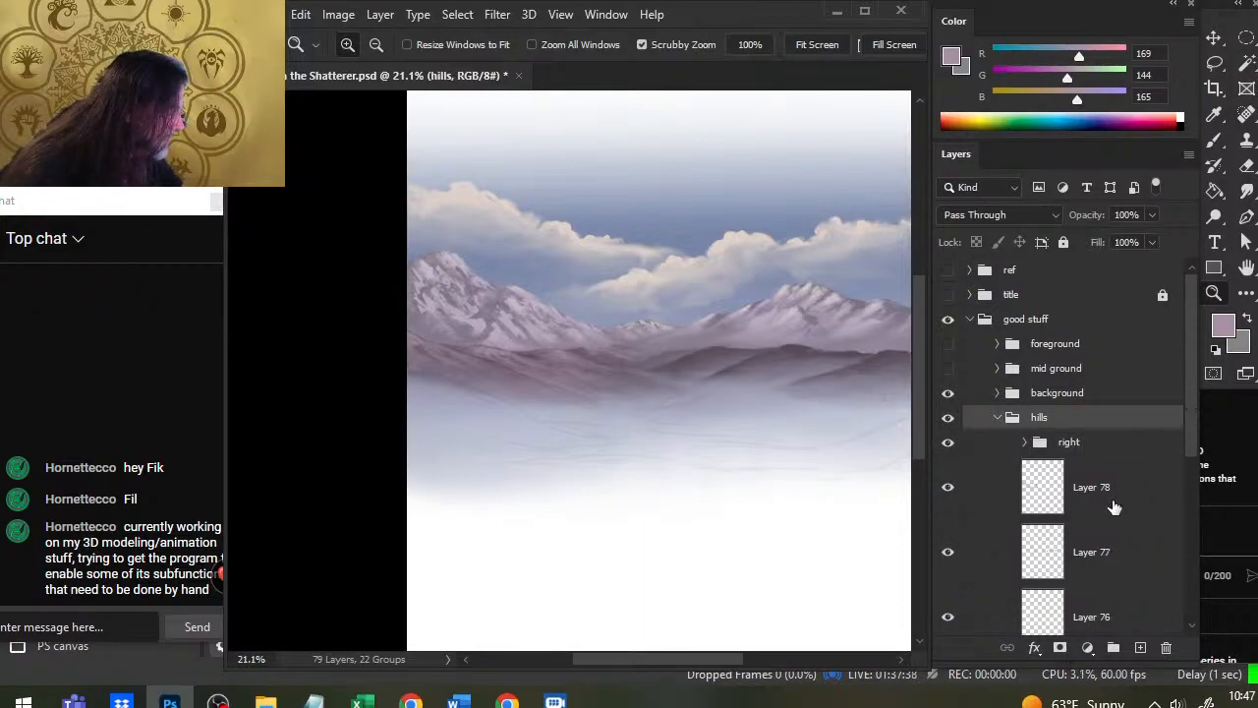
Step: Group Layers 74 through 78 and move the new group inside the left hills group
click(1111, 506)
drag(1196, 440, 1191, 562)
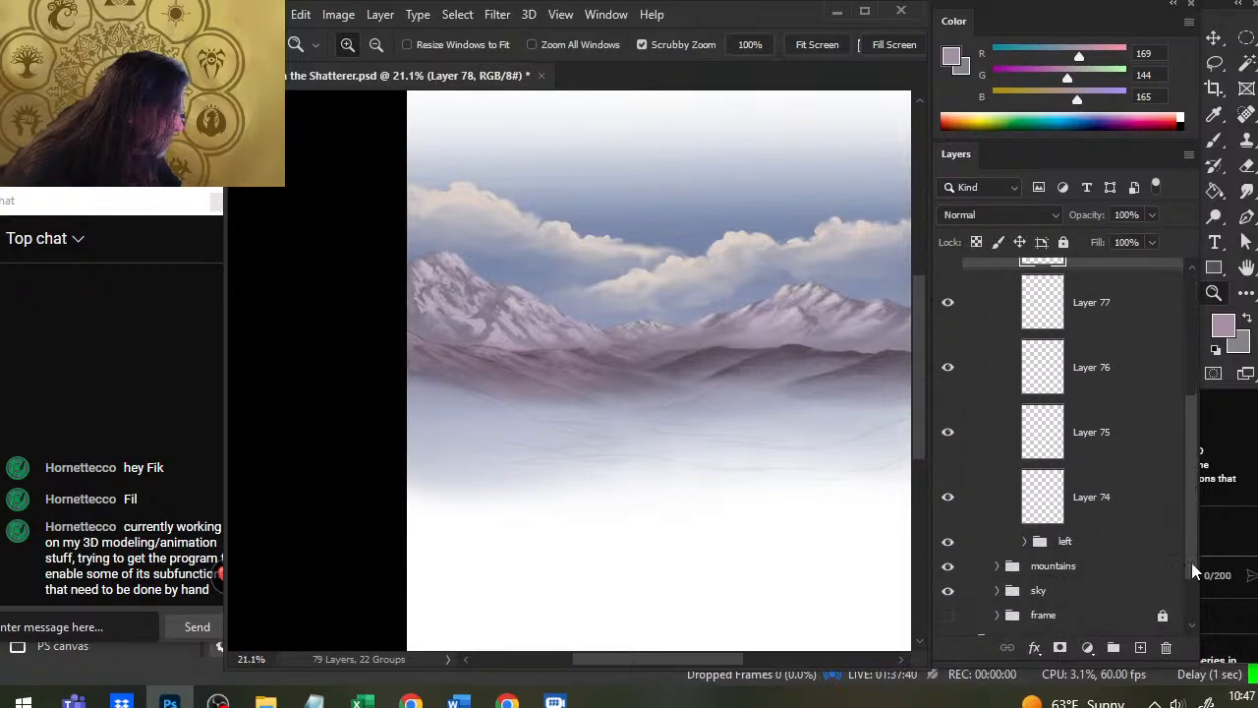
ctrl+shift+click(1143, 511)
key(ctrl+g)
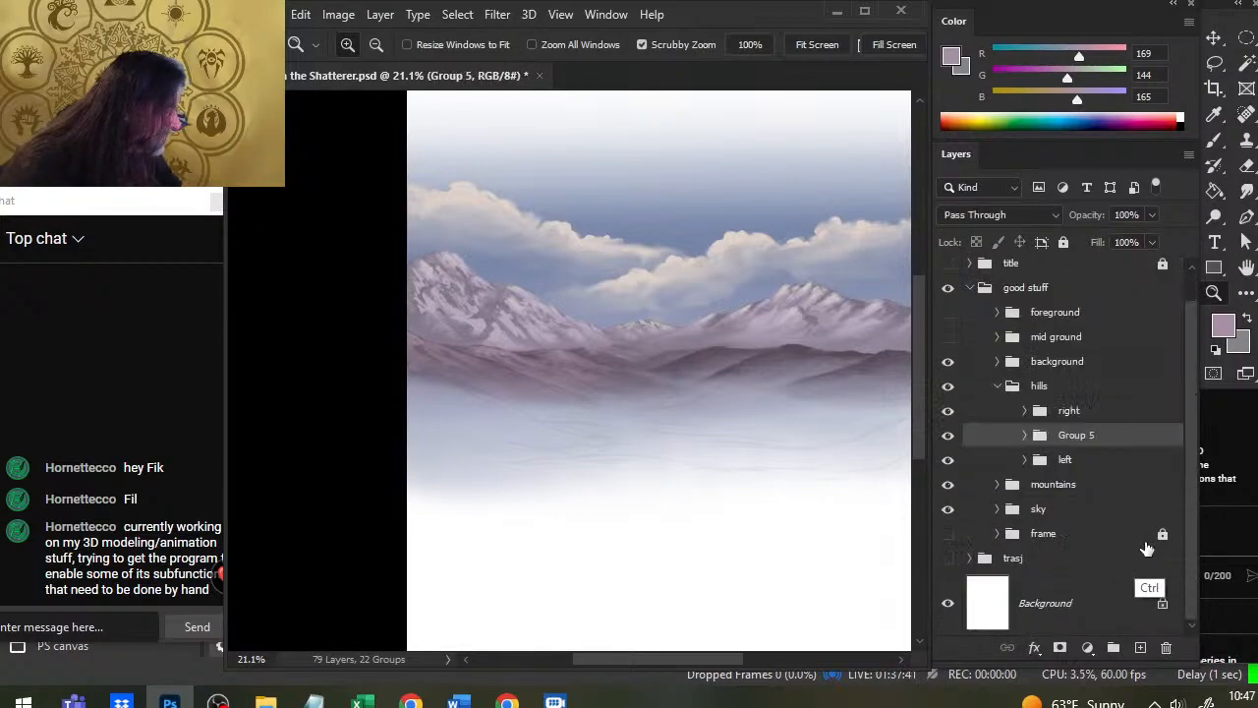
click(1032, 464)
click(1025, 459)
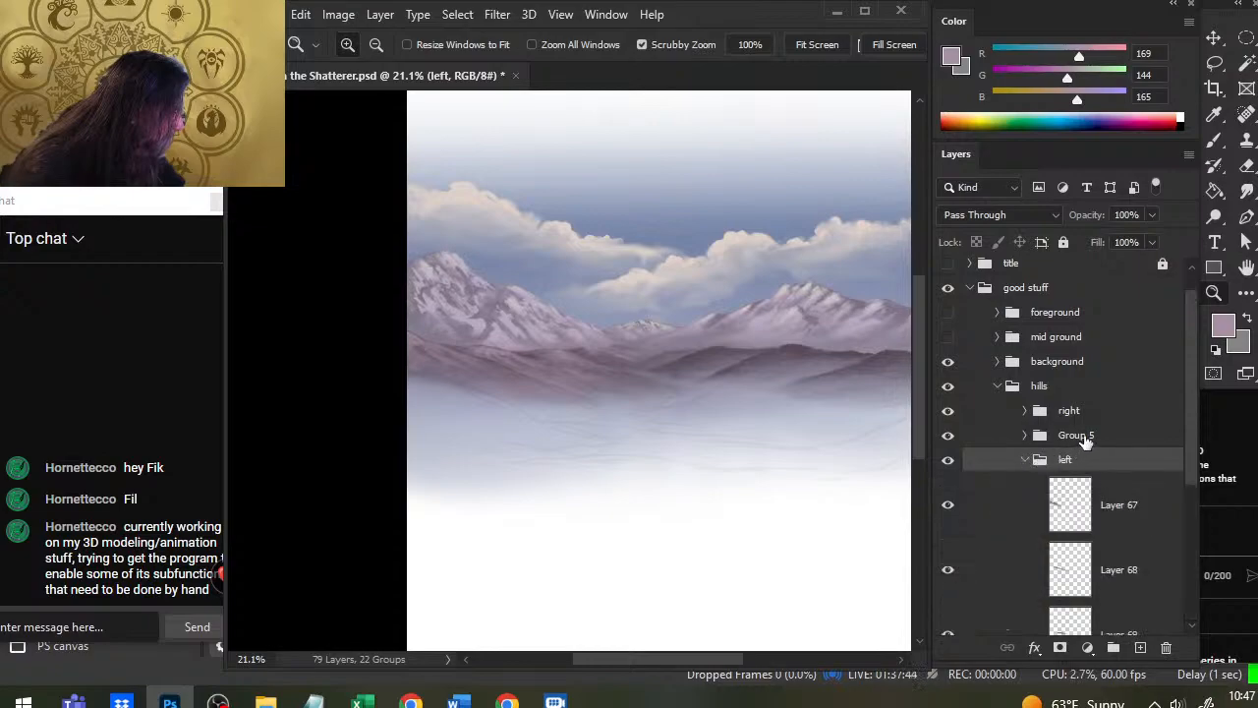
drag(1082, 439, 1034, 454)
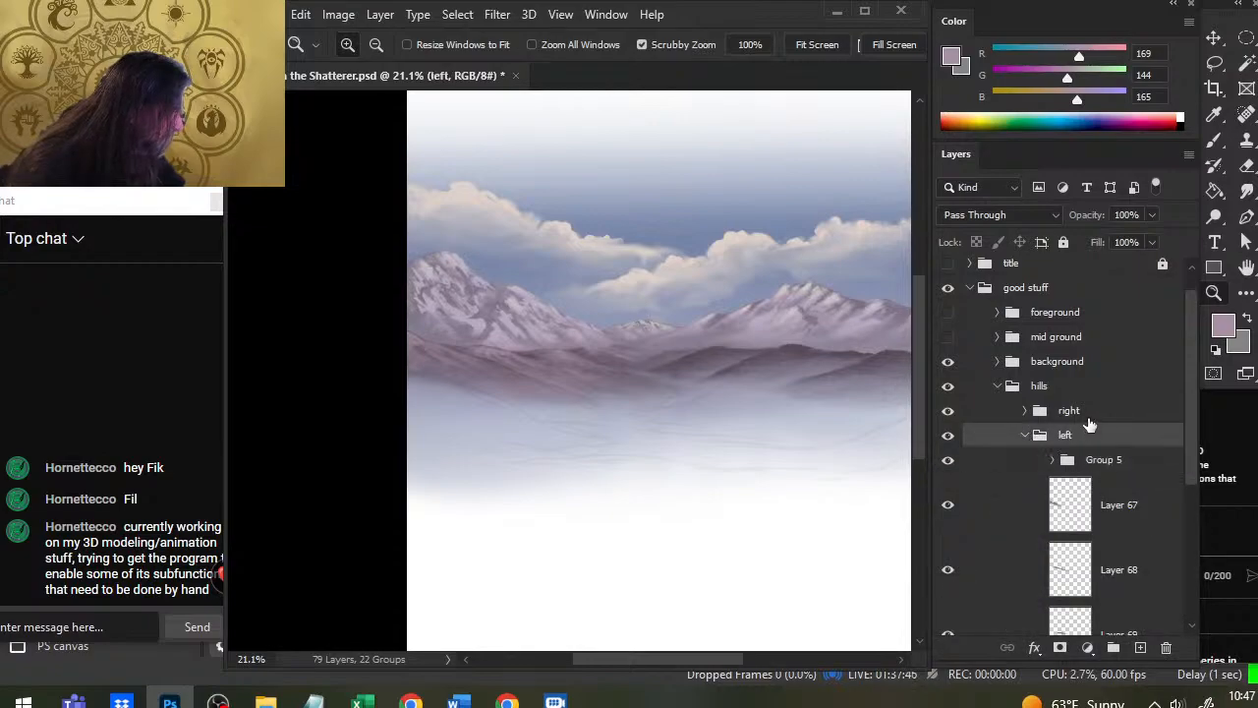
click(1025, 434)
Step: Add a layer above the right hills group, paint a pink crest highlight near the valley center, and blend it with the size 15 smudge
click(1077, 438)
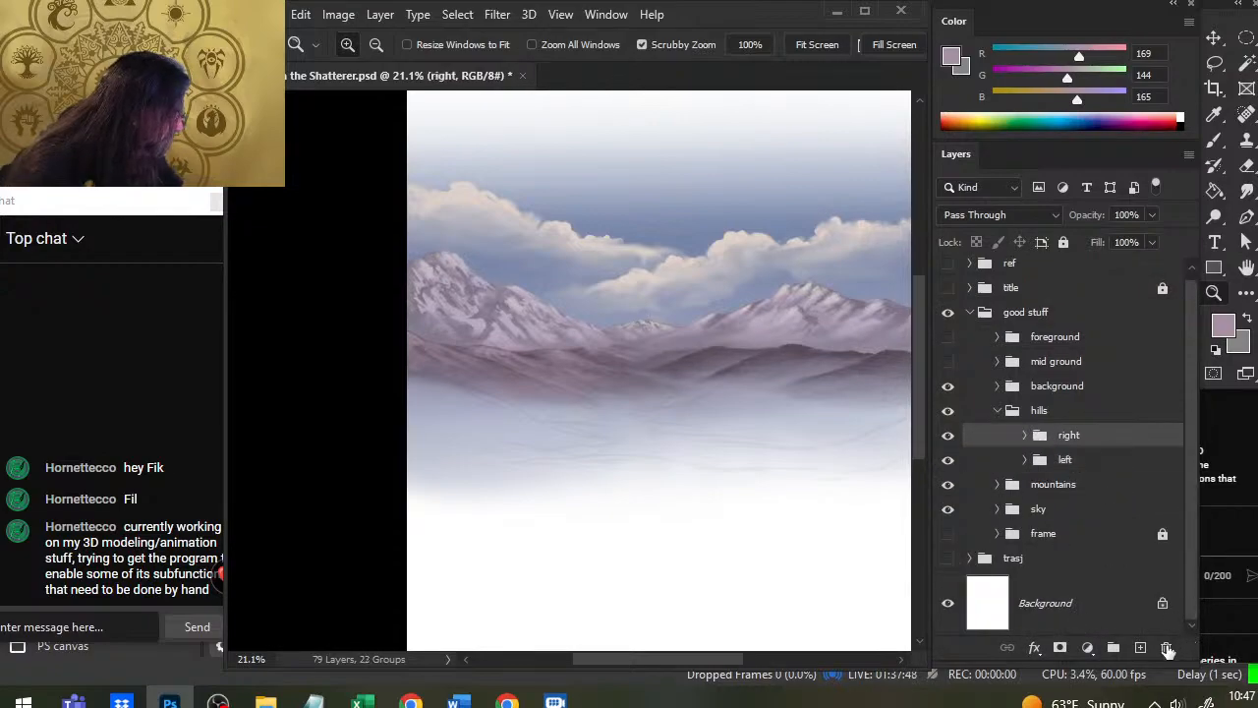
click(1140, 648)
drag(656, 370, 708, 391)
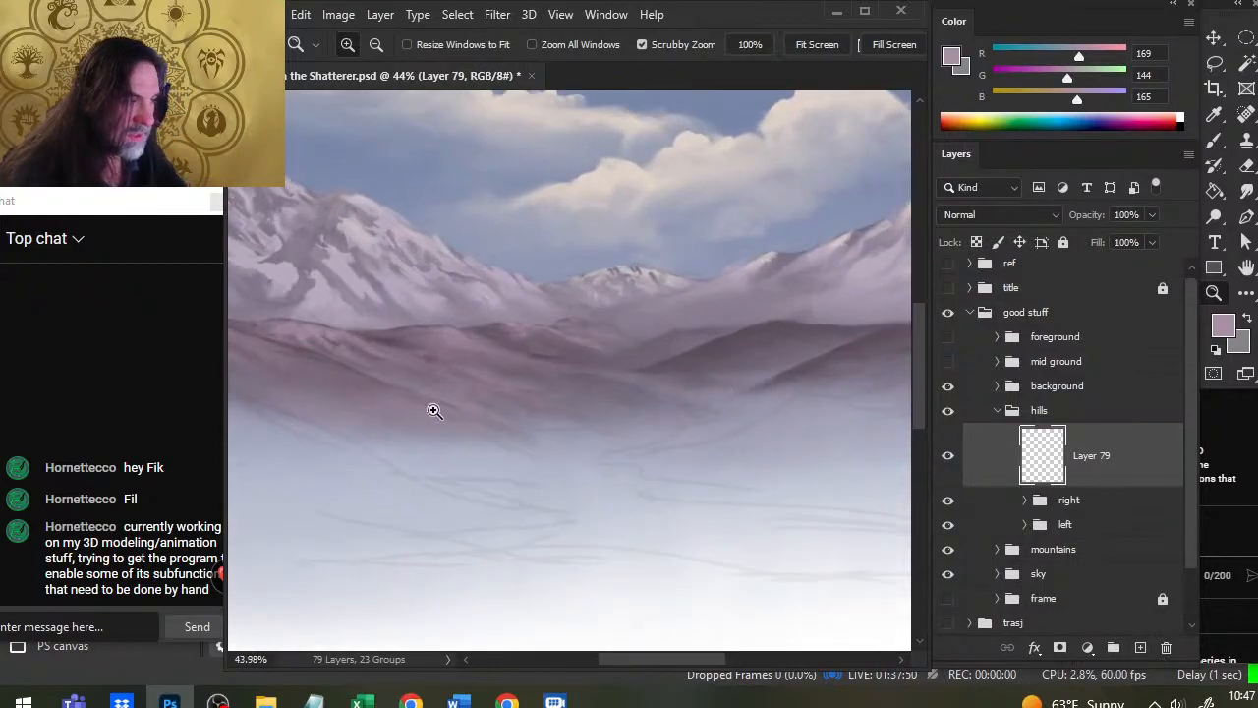
key(b)
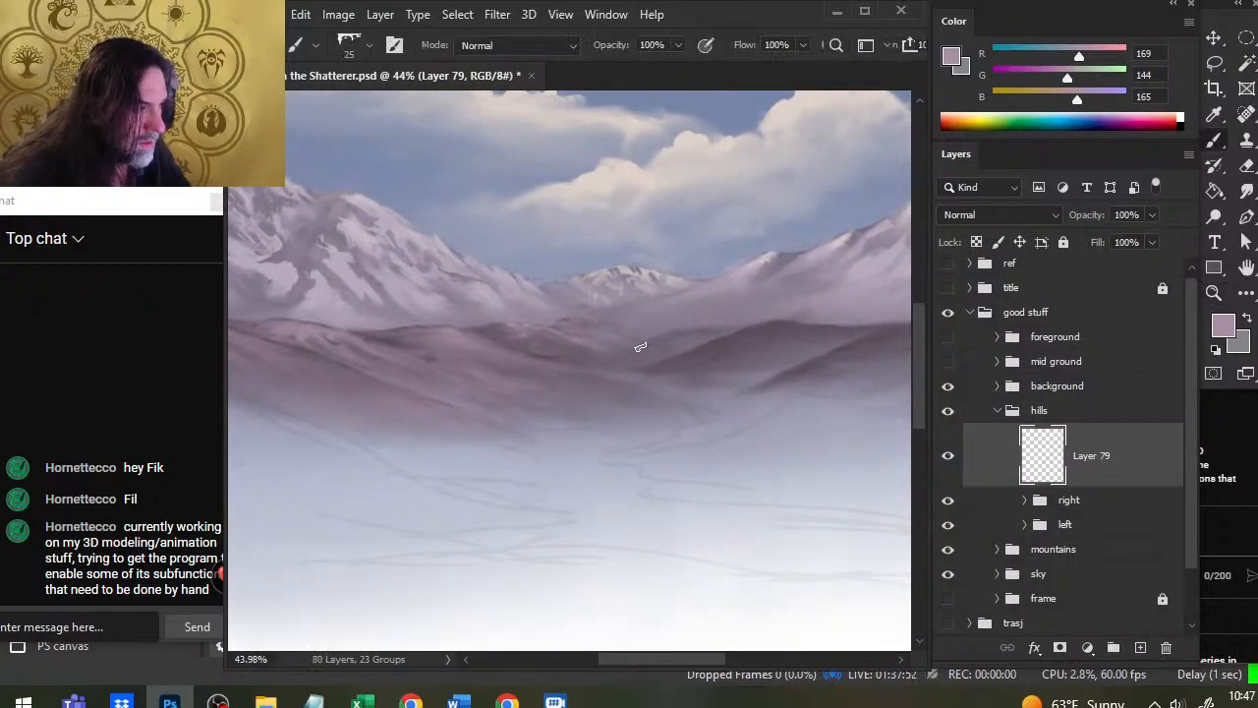
key(r)
key(bracketright)
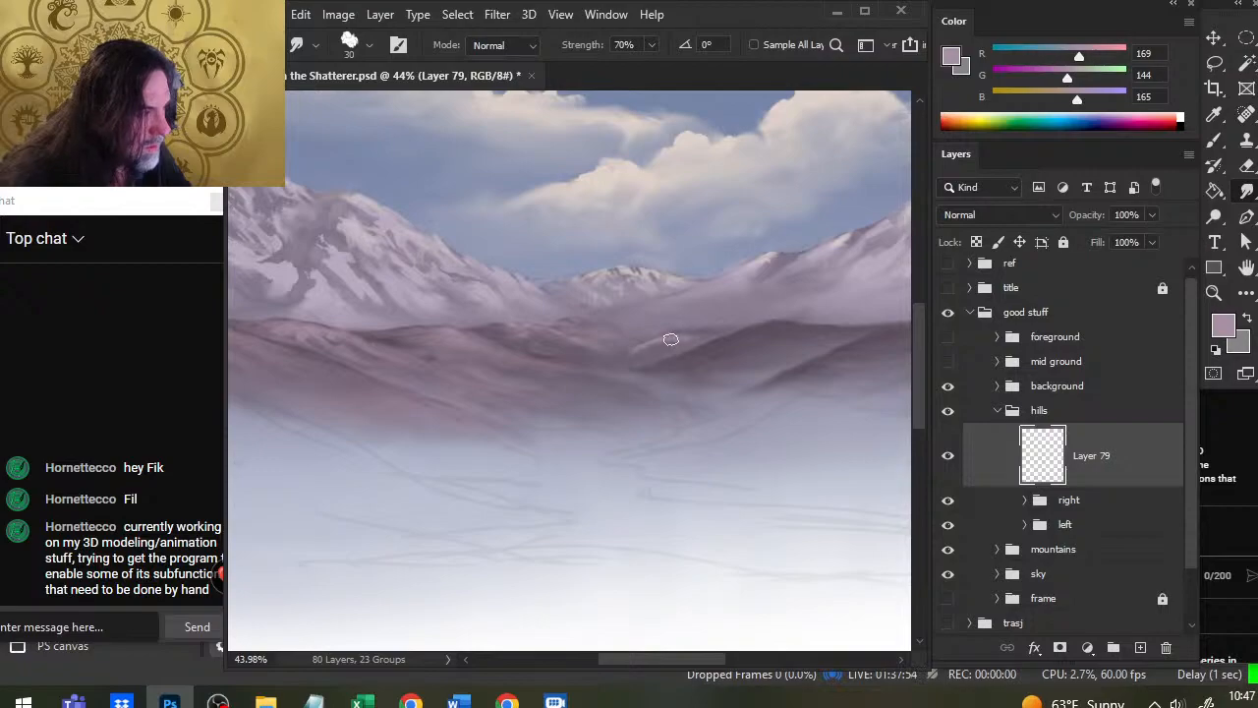
key(bracketleft)
key(bracketleft)
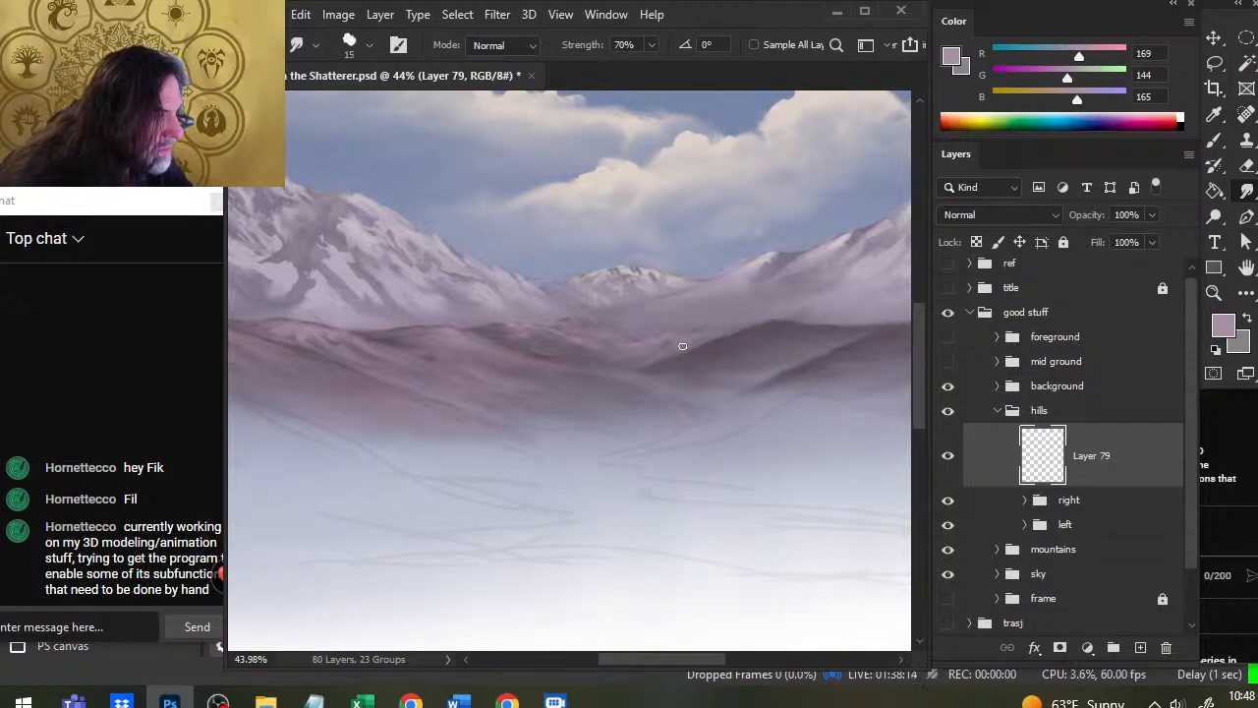
Step: Extend Layer 79's pink crest highlight with short brush strokes and blend them with the size 15 smudge
key(b)
drag(683, 333, 722, 330)
key(r)
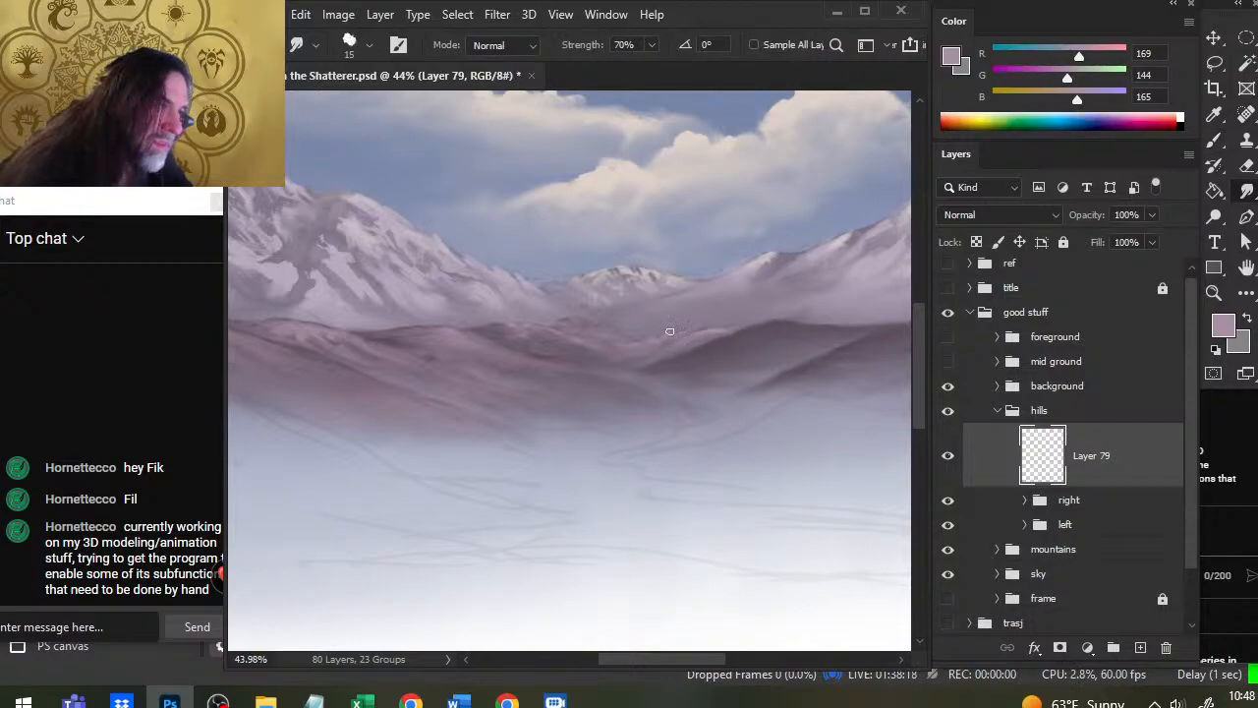
key(b)
drag(679, 331, 668, 336)
key(r)
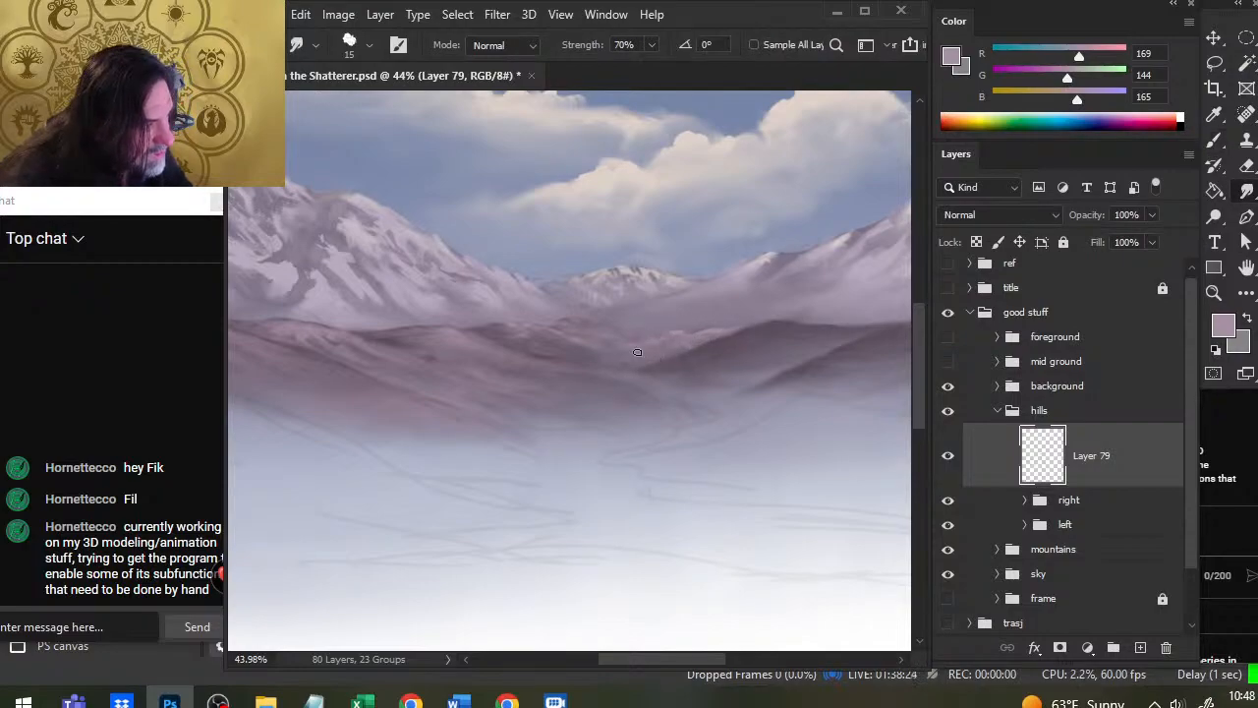
Step: Add a layer above Layer 79 and soften Layer 79's highlights with the size 70 eraser at 30% opacity
key(z)
mouse_move(726, 416)
mouse_down()
mouse_move(604, 457)
mouse_move(691, 421)
mouse_up()
click(1141, 649)
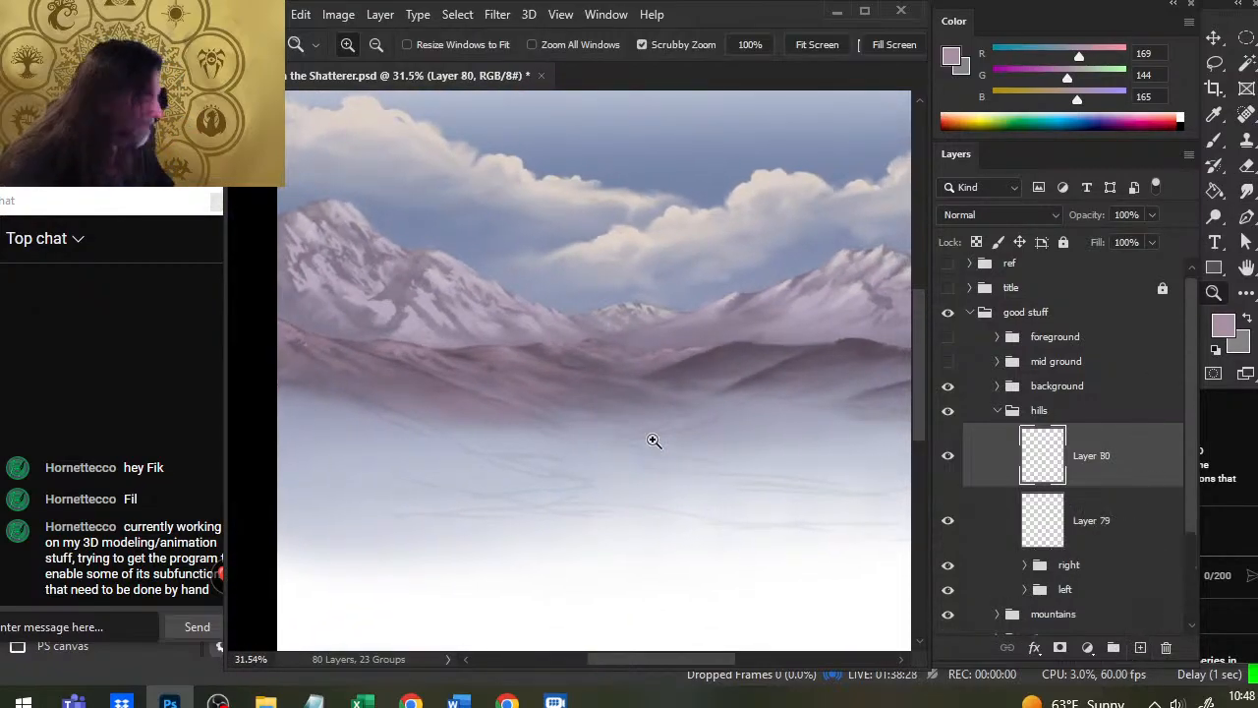
click(1081, 520)
key(e)
key(bracketright)
key(bracketright)
key(bracketright)
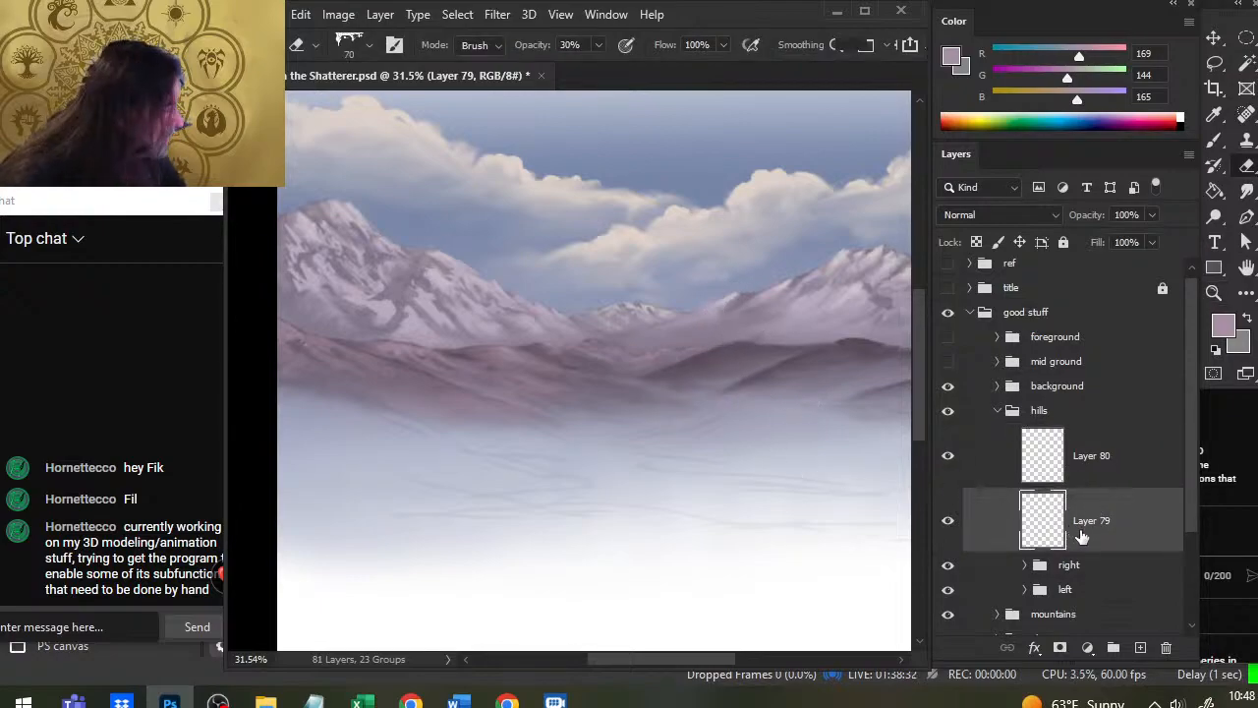
Step: Paint pink highlights along the next right-hand hill's crest on Layer 80 and blend them down the slope with the size 20 smudge
click(1115, 471)
key(b)
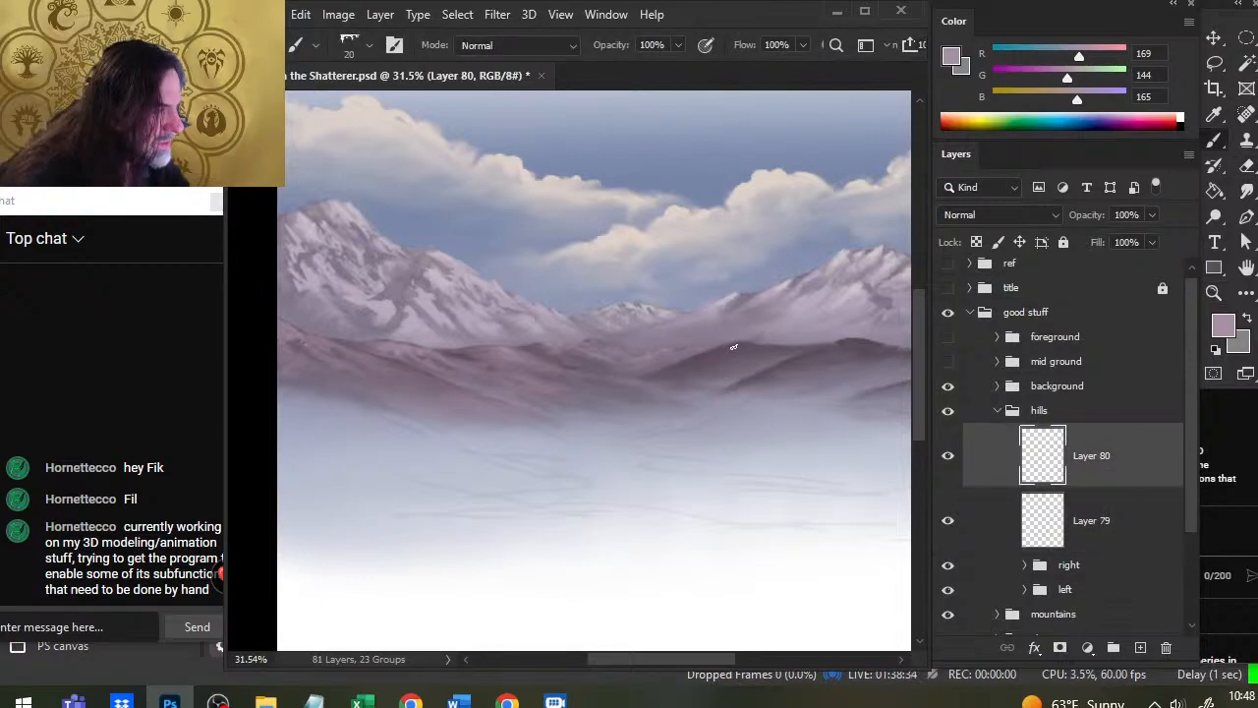
key(r)
mouse_move(734, 346)
mouse_down()
mouse_move(676, 368)
mouse_move(672, 372)
mouse_up()
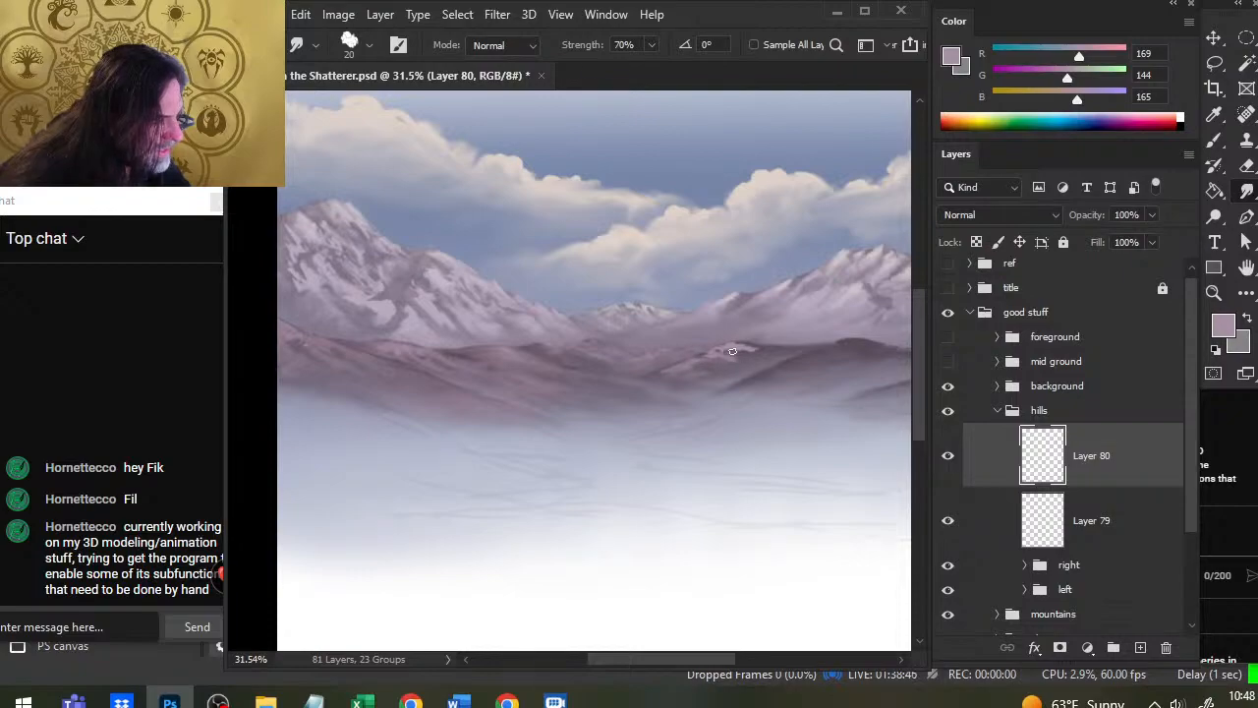
drag(720, 356, 686, 365)
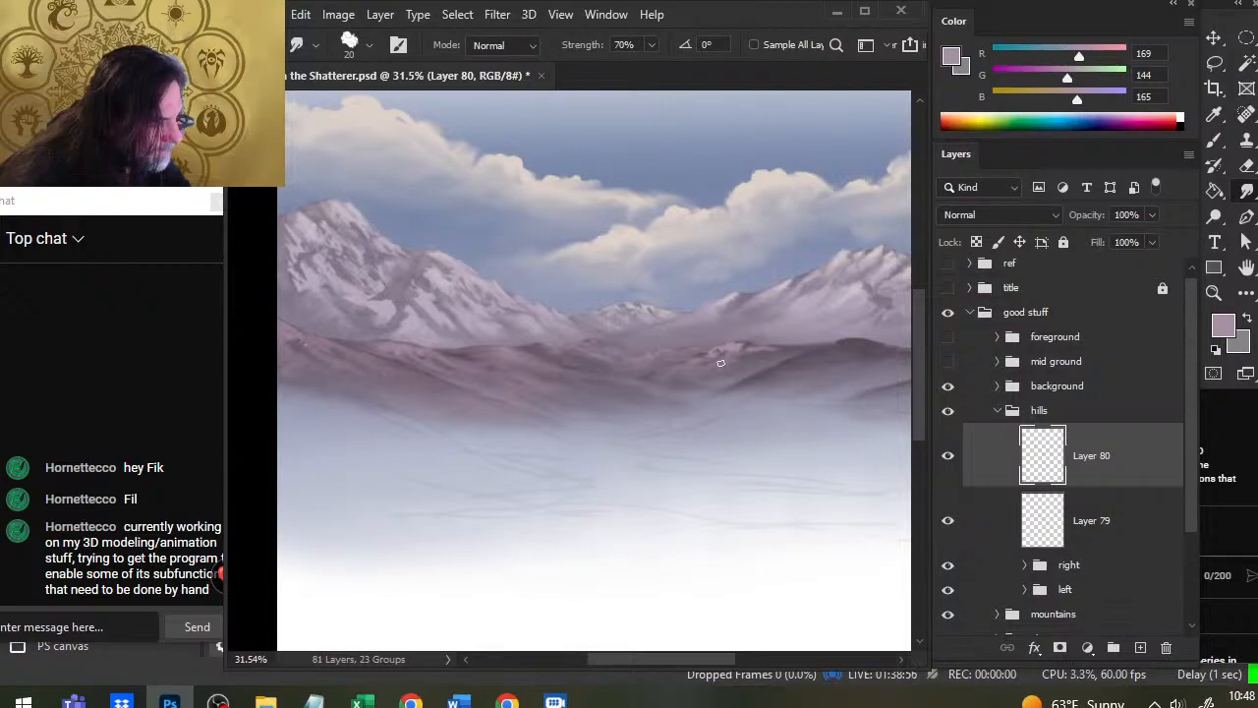
Step: Build up more pink strokes on Layer 80's hill slope, blending each with the size 20 smudge
key(b)
key(r)
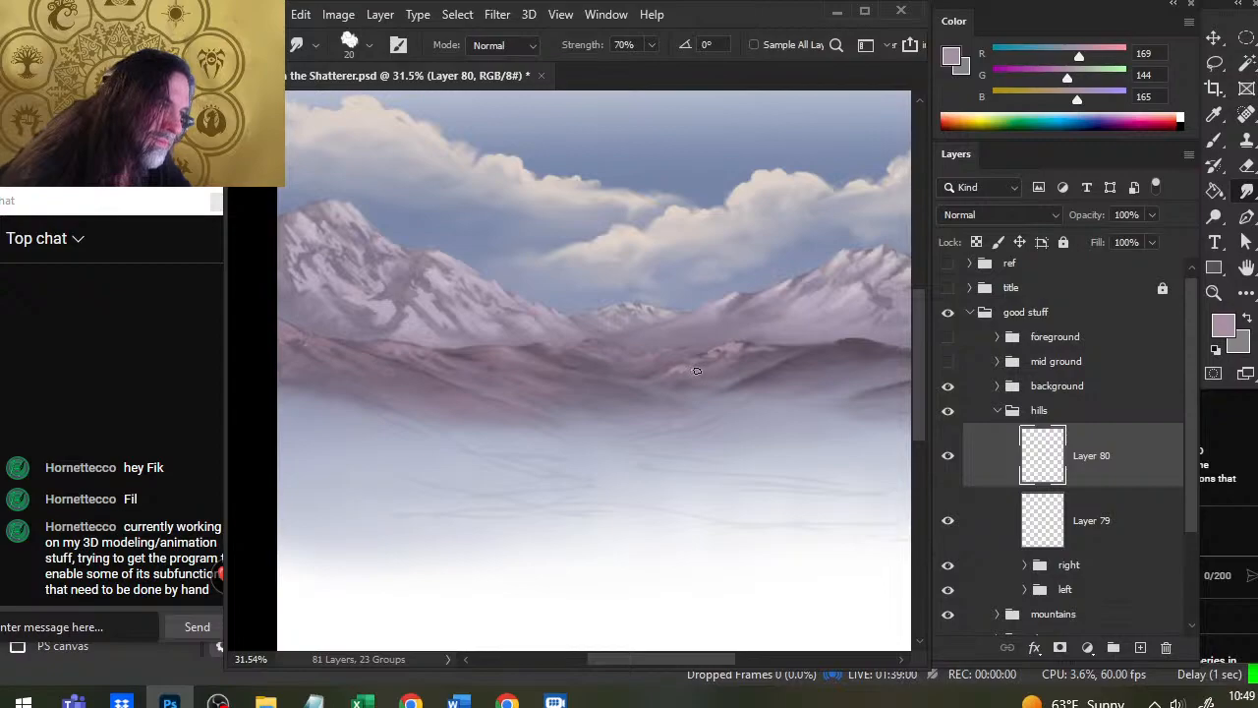
key(b)
key(r)
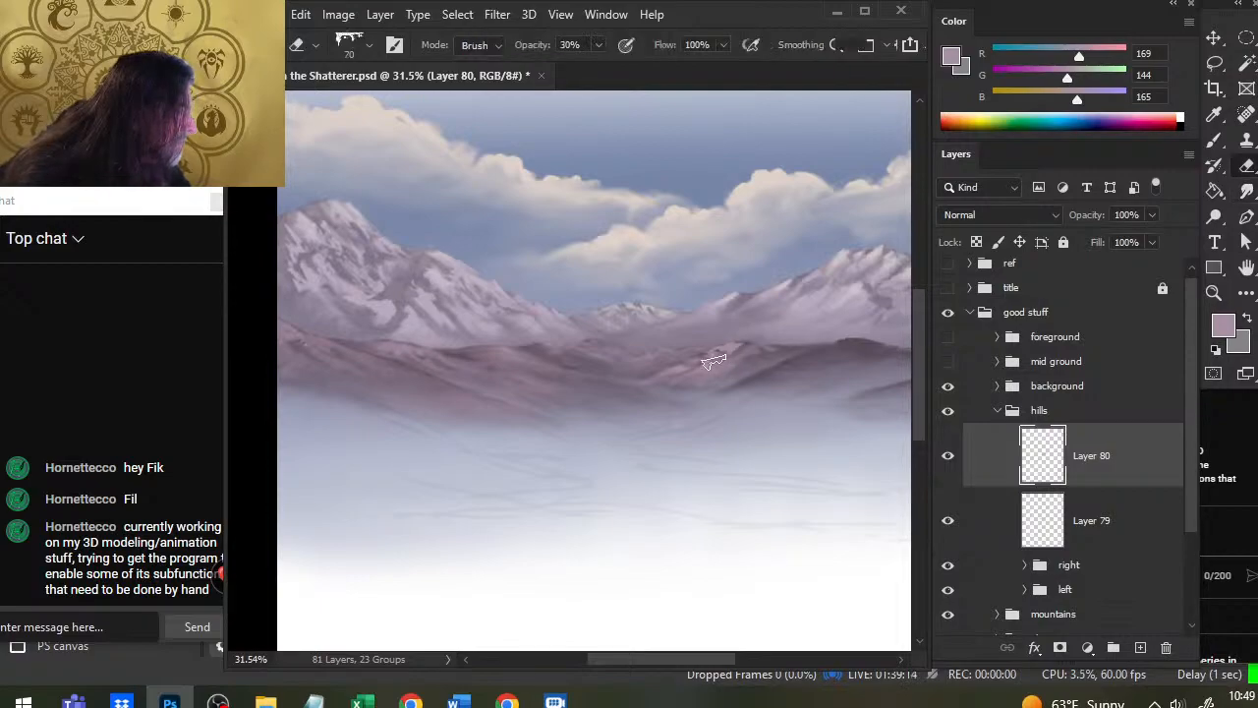
key(b)
key(r)
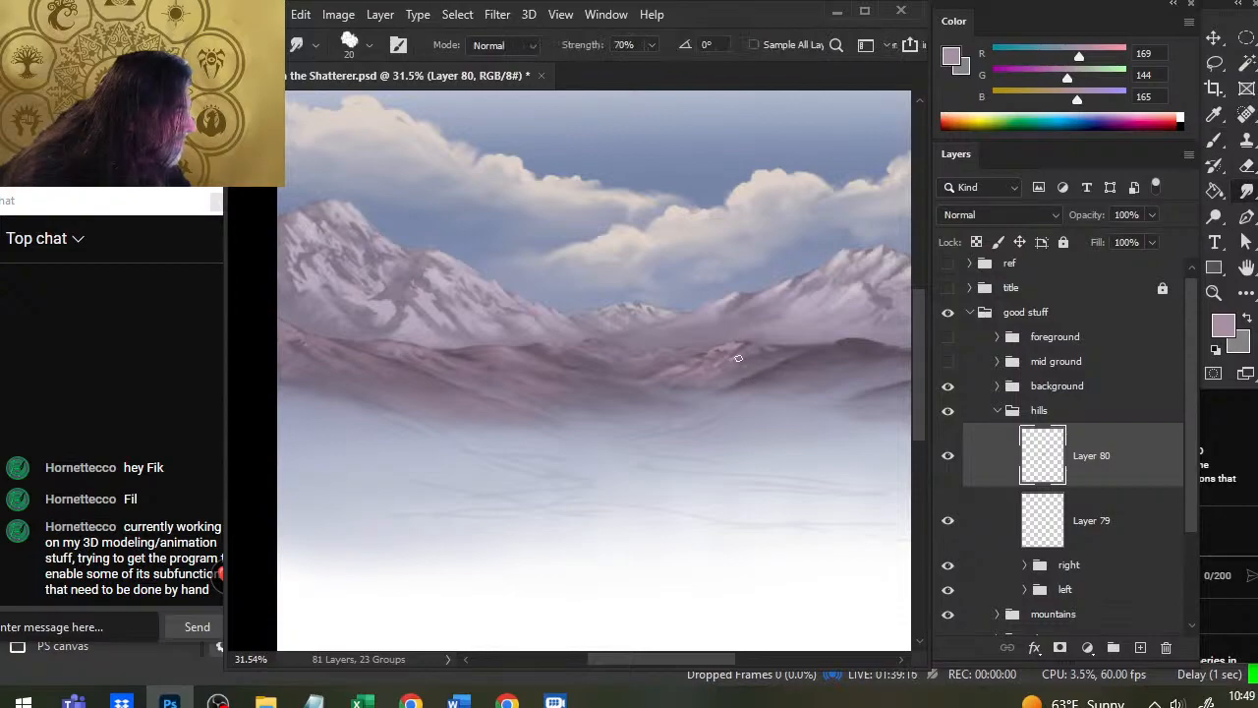
key(b)
key(r)
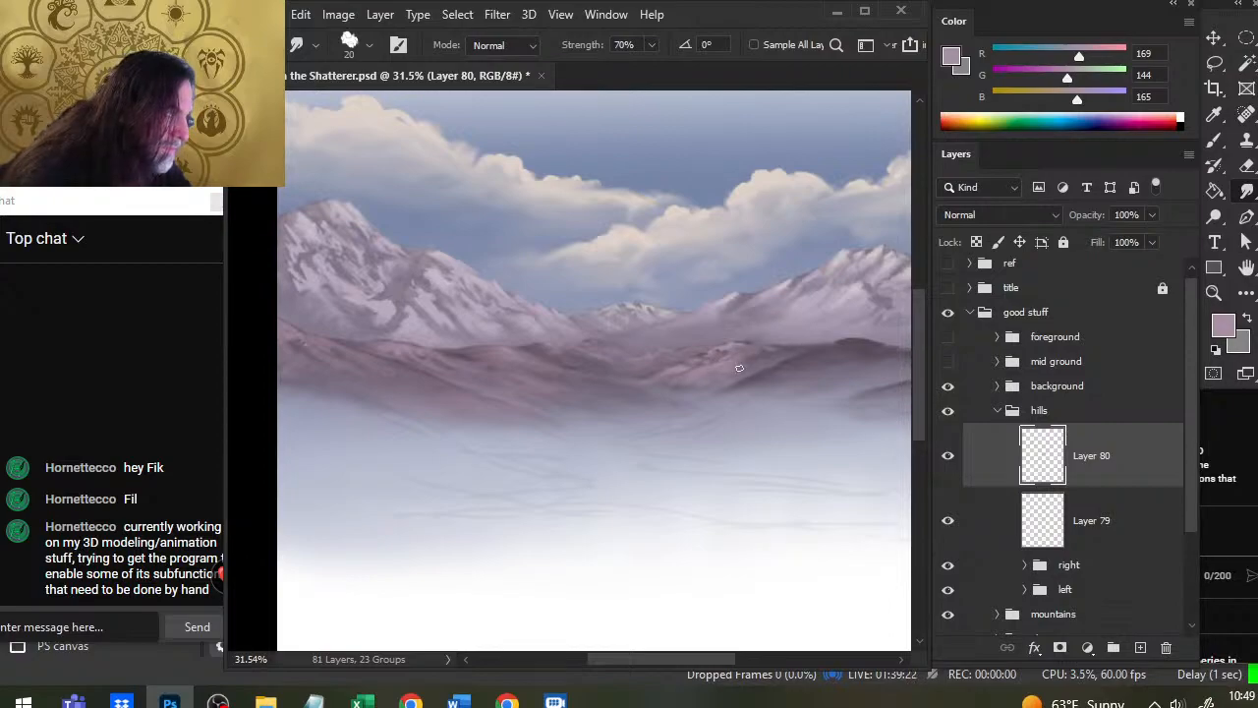
key(b)
key(r)
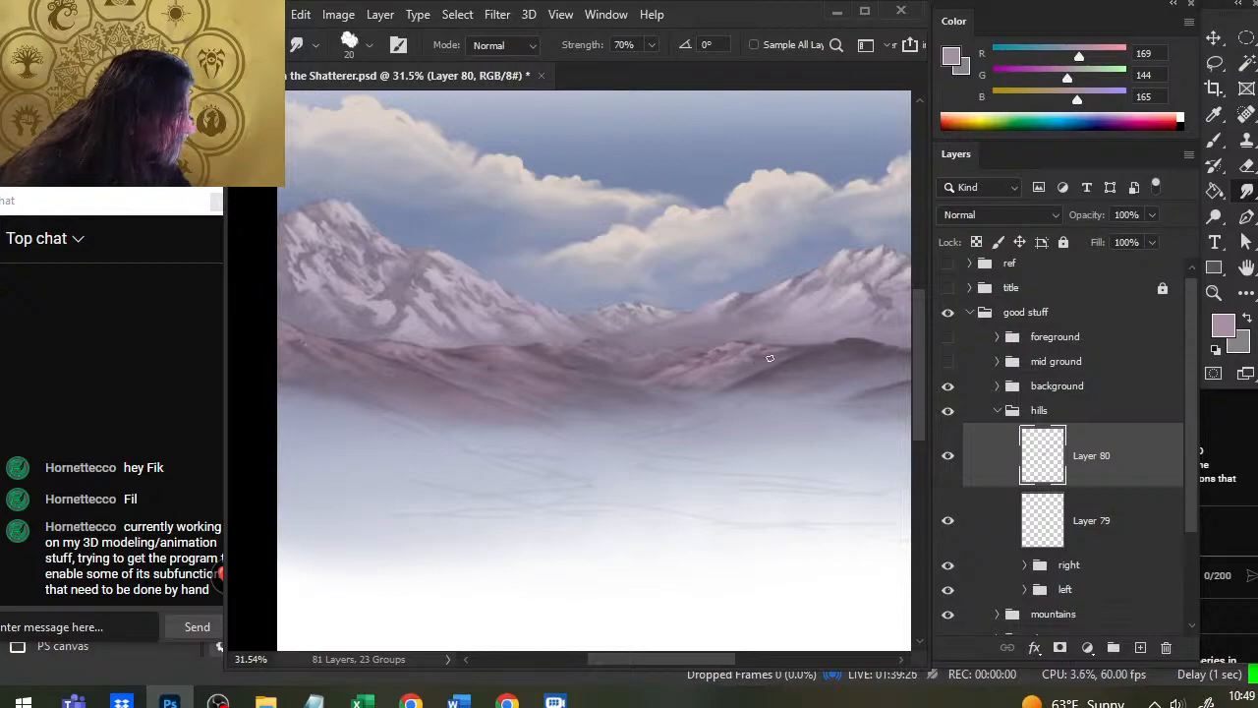
Step: Refine Layer 80's slope highlights with the eraser at 30% opacity, reduced to size 35, the size 20 smudge, and another touch of pink
key(e)
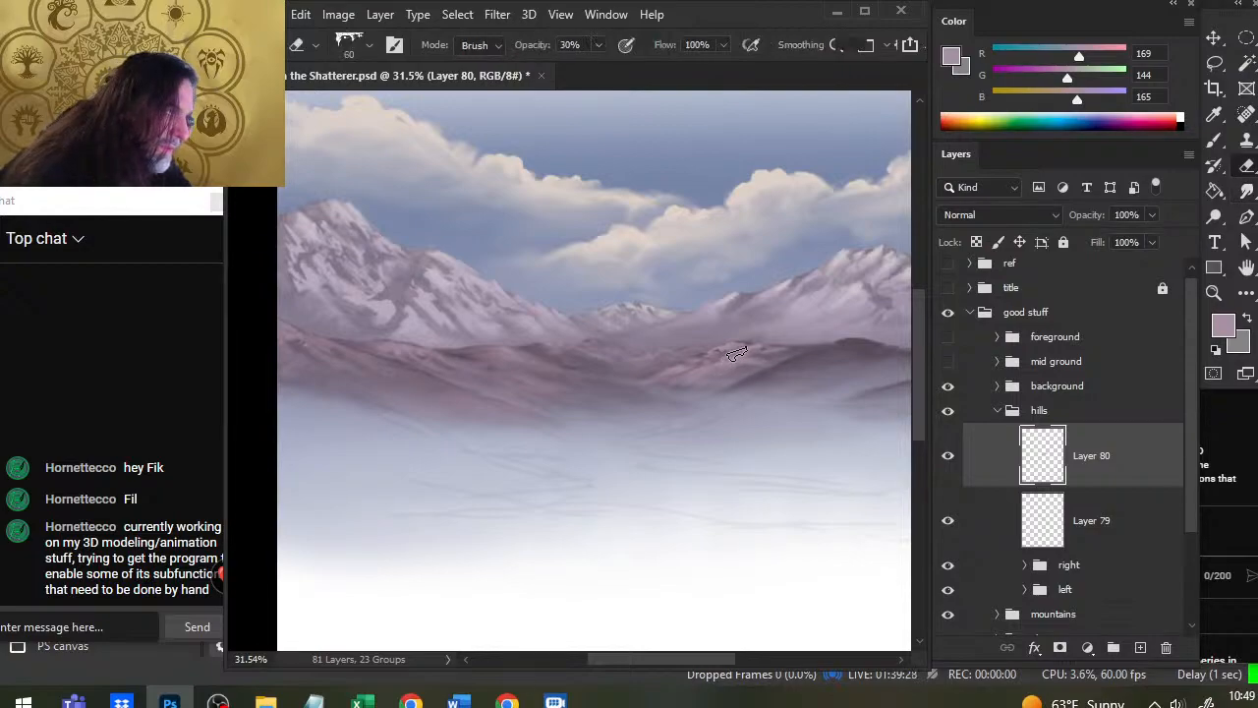
key(r)
key(e)
key(r)
key(e)
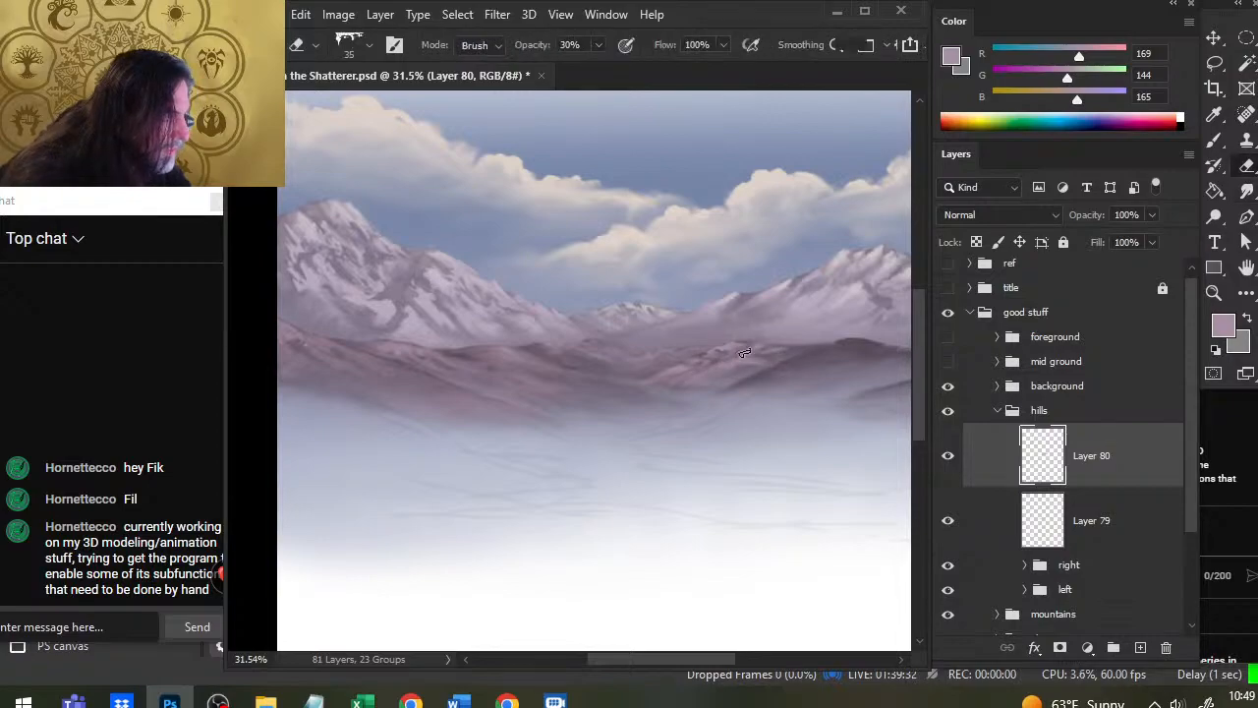
key(r)
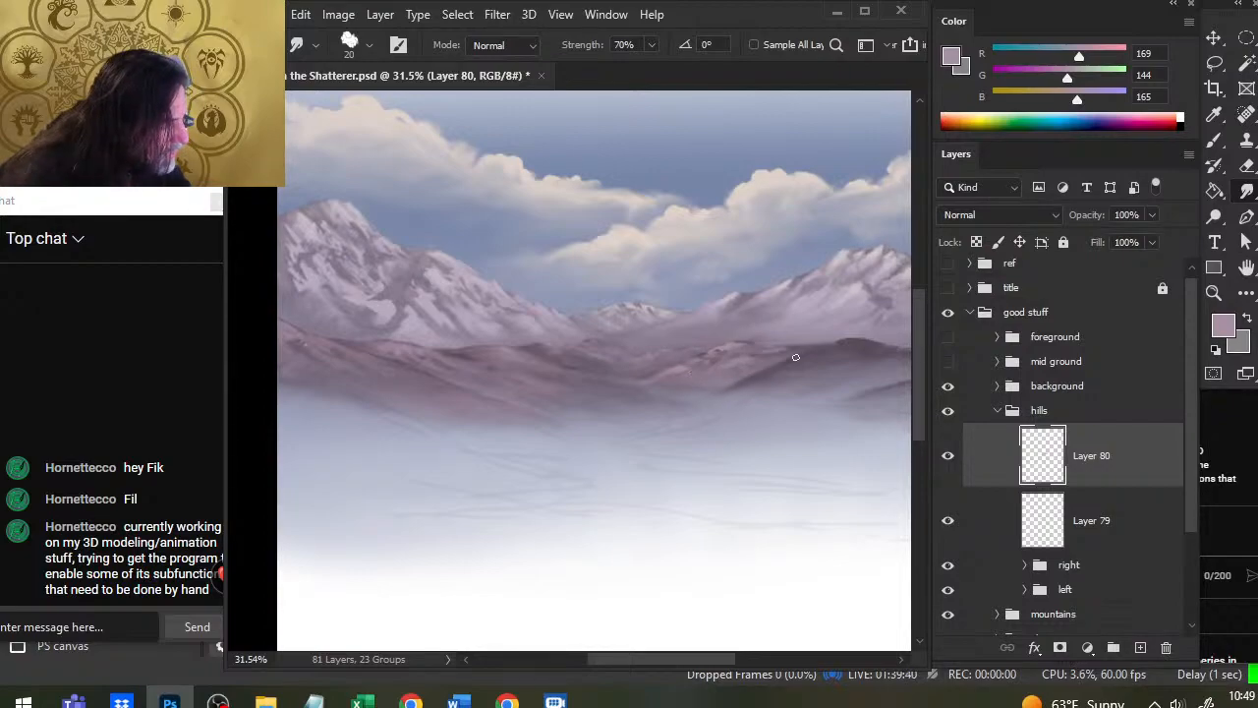
key(e)
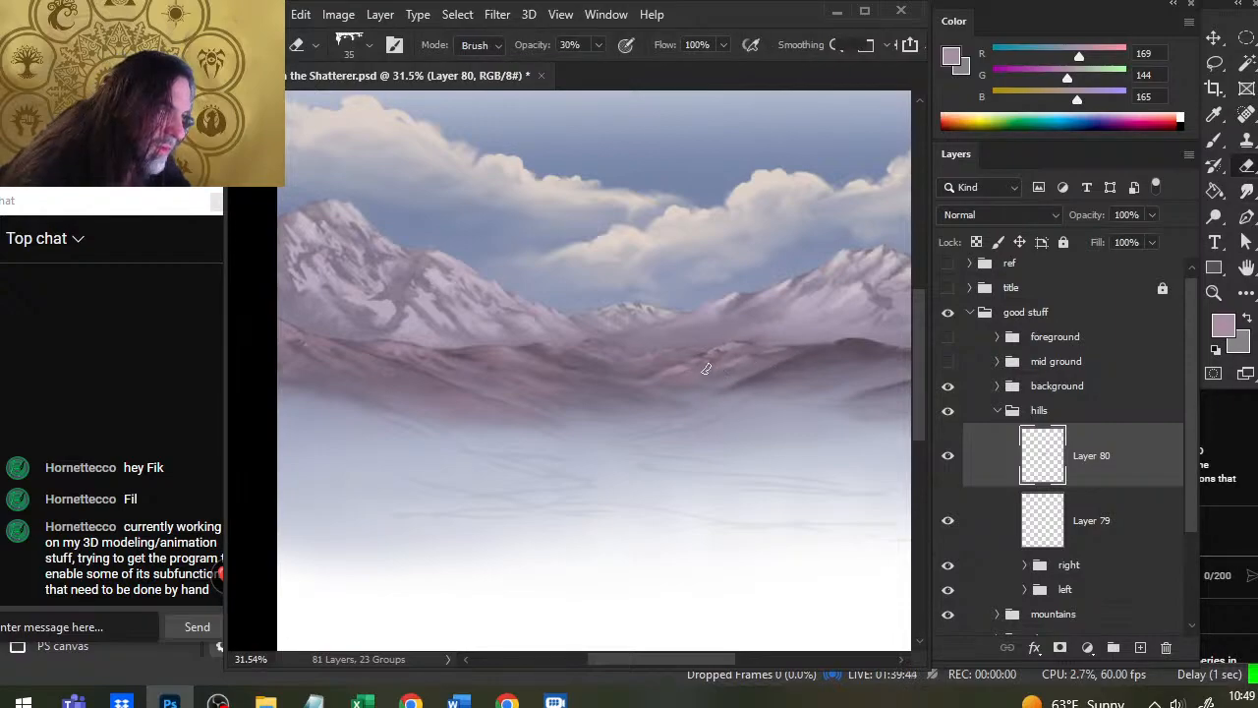
key(r)
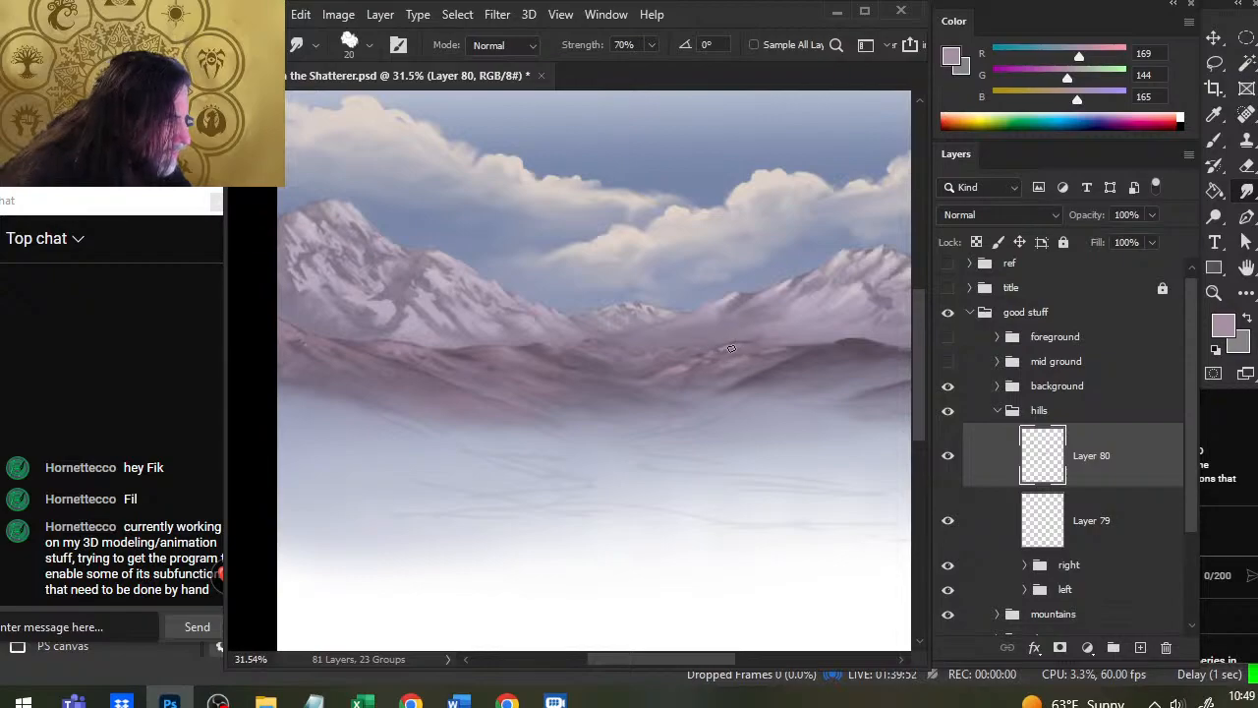
key(bracketleft)
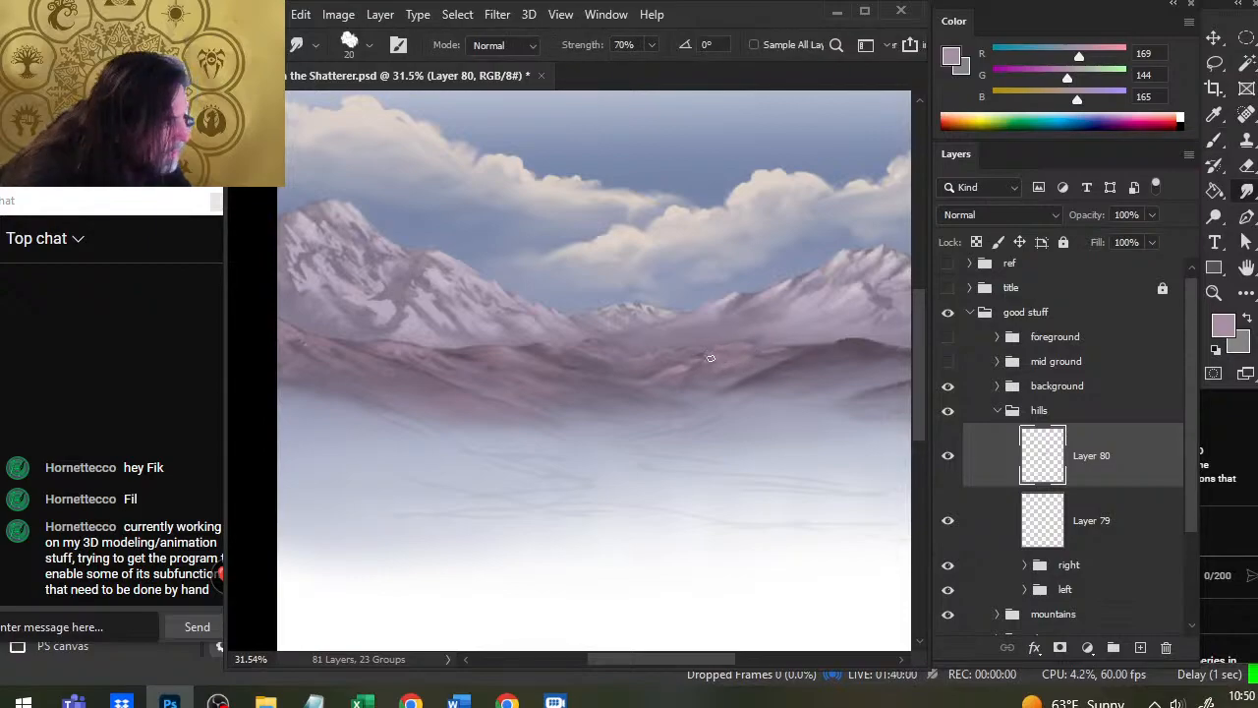
key(b)
key(r)
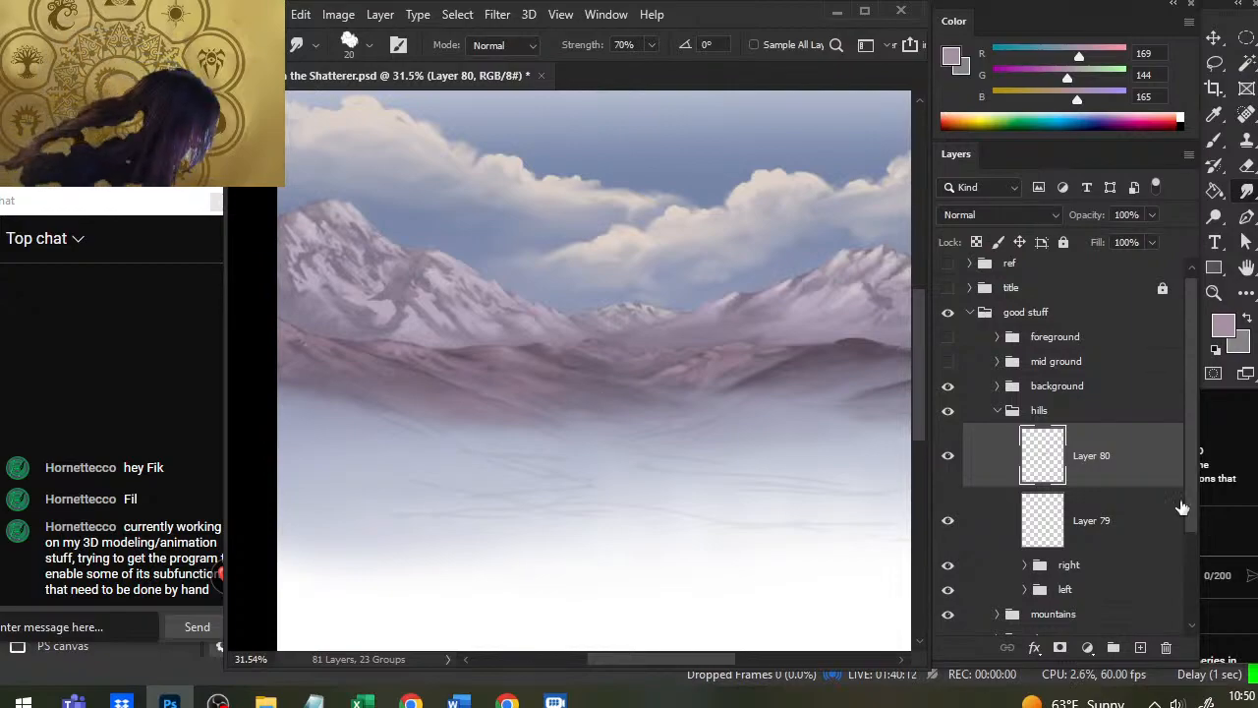
Step: Reduce Layer 80's opacity to 59%
drag(781, 402, 666, 392)
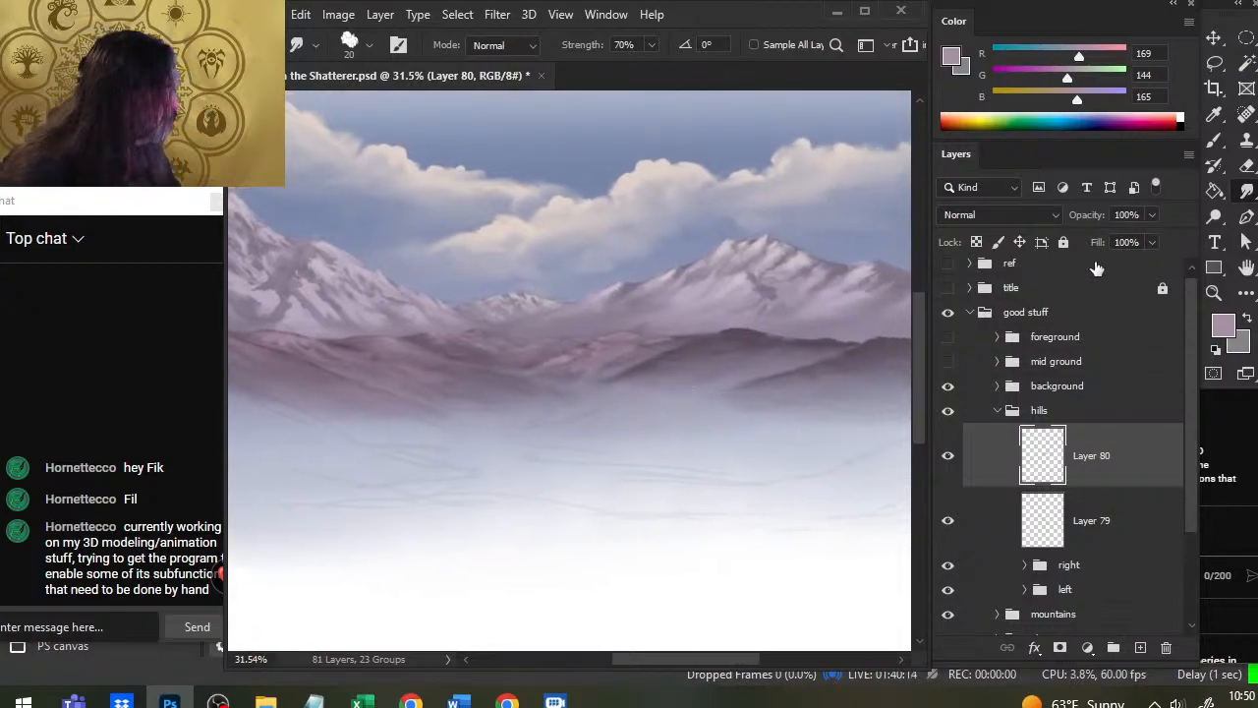
click(1154, 215)
drag(1143, 239, 1116, 248)
key(z)
mouse_move(659, 389)
mouse_down()
mouse_move(586, 415)
mouse_move(705, 461)
mouse_up()
Step: Add a layer above Layer 80, paint a pink highlight on the nearer dark hill's crest, and blend it with the size 20 smudge
key(r)
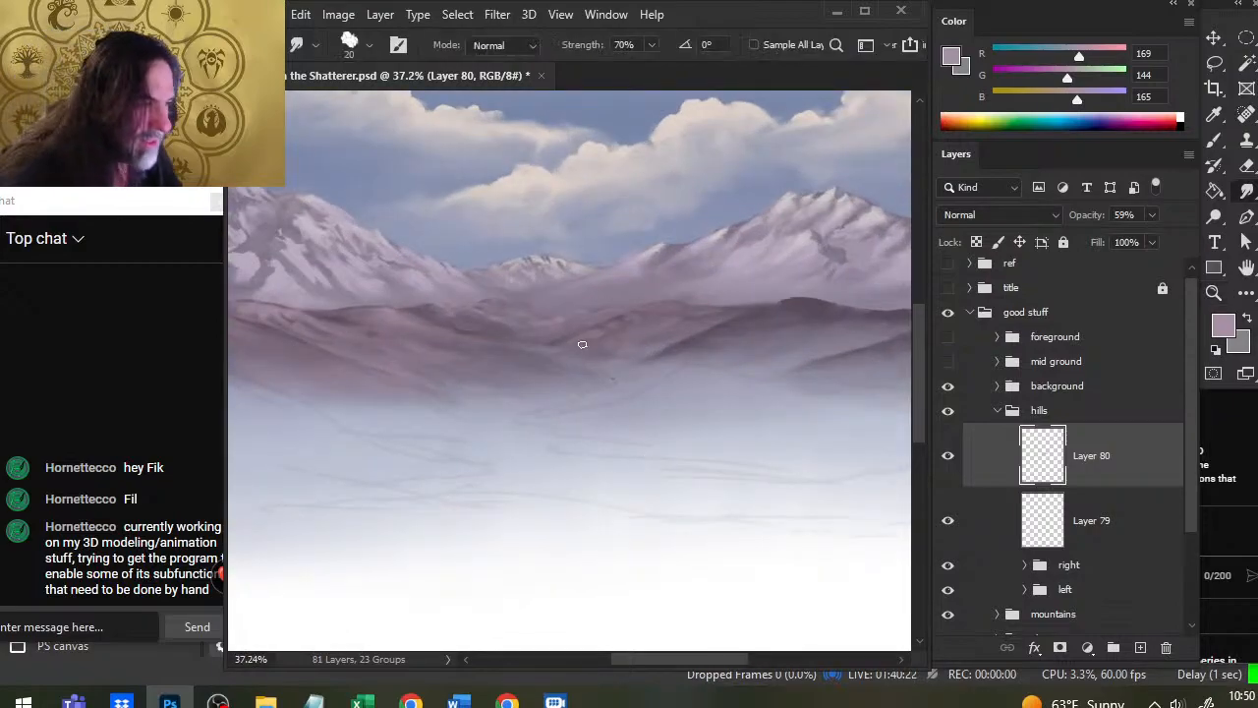
drag(741, 368, 646, 394)
click(1140, 648)
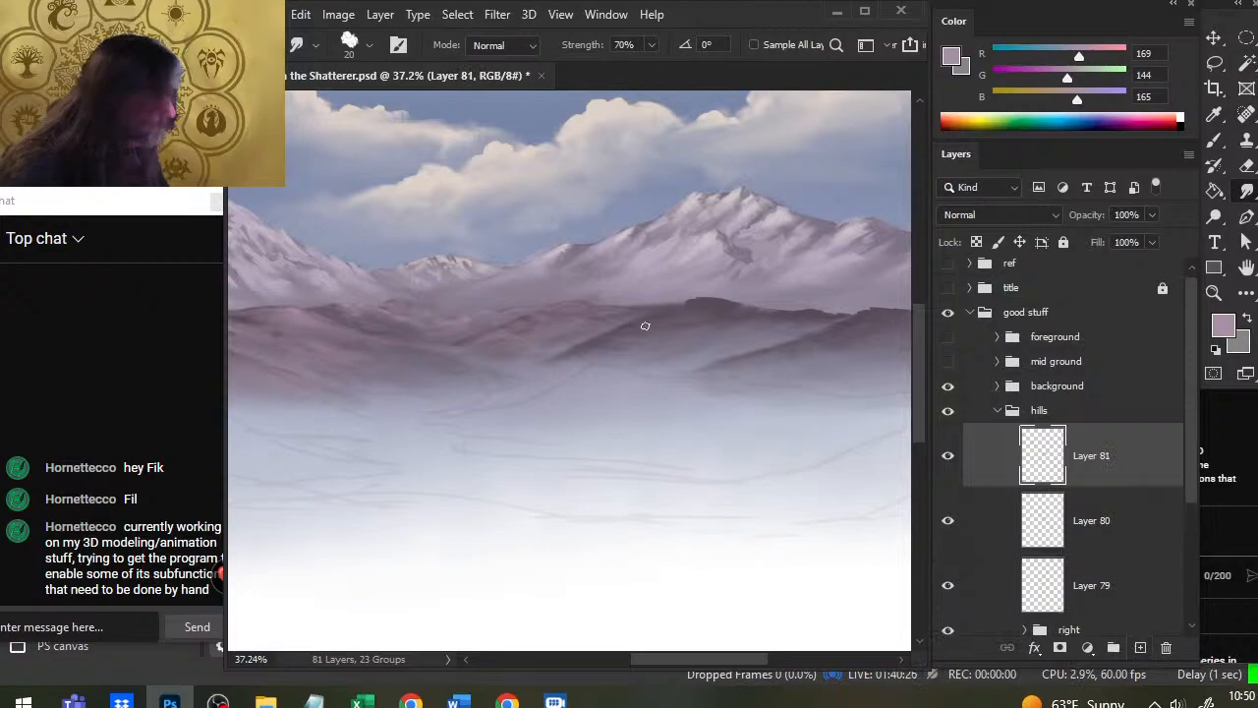
key(b)
mouse_move(640, 325)
mouse_down()
mouse_move(710, 302)
mouse_move(604, 340)
mouse_move(651, 324)
mouse_up()
key(s)
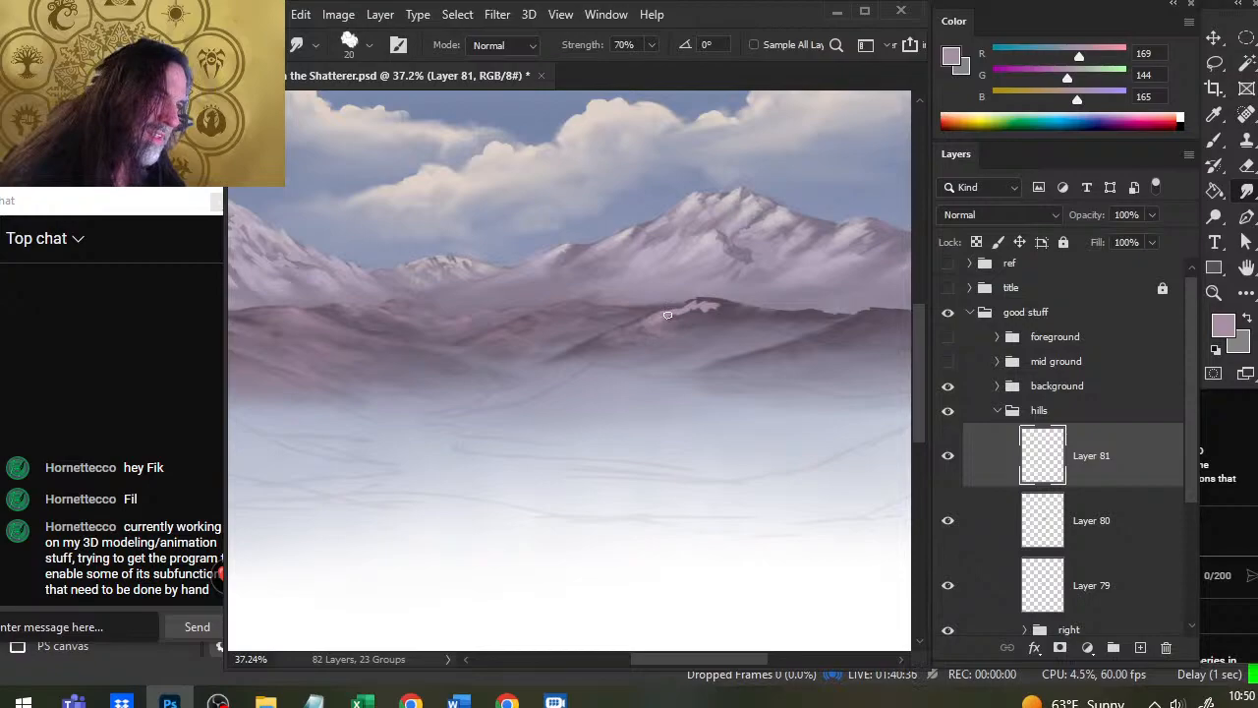
mouse_move(662, 318)
mouse_down()
mouse_move(720, 305)
mouse_move(704, 304)
mouse_up()
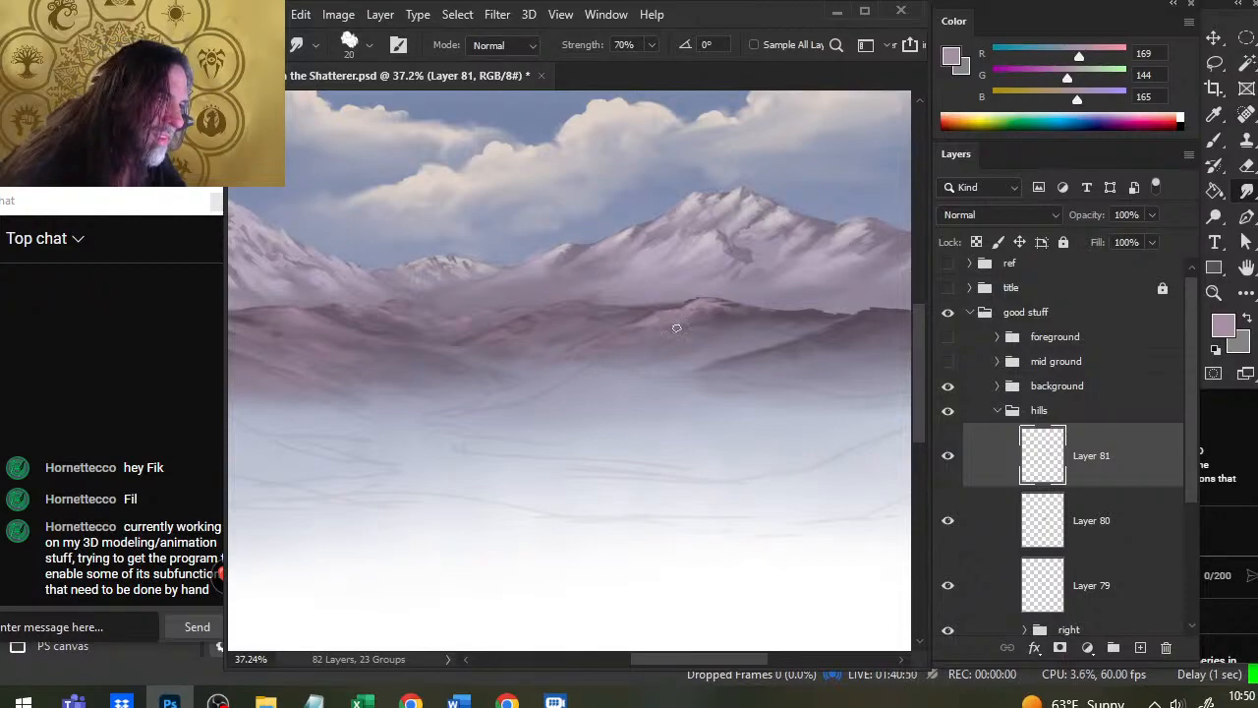
Step: Soften the pink crest highlight on Layer 81 with the 30% opacity eraser at size 35 and the size 20 smudge
key(e)
key(r)
key(e)
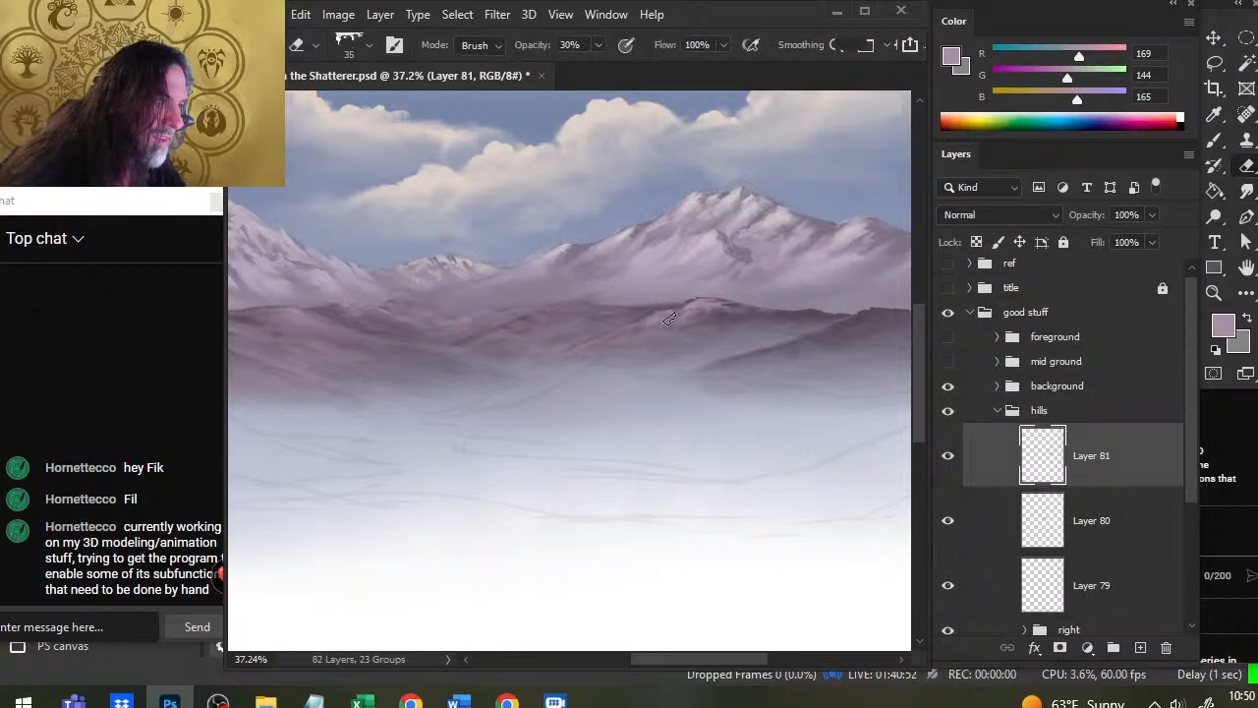
key(r)
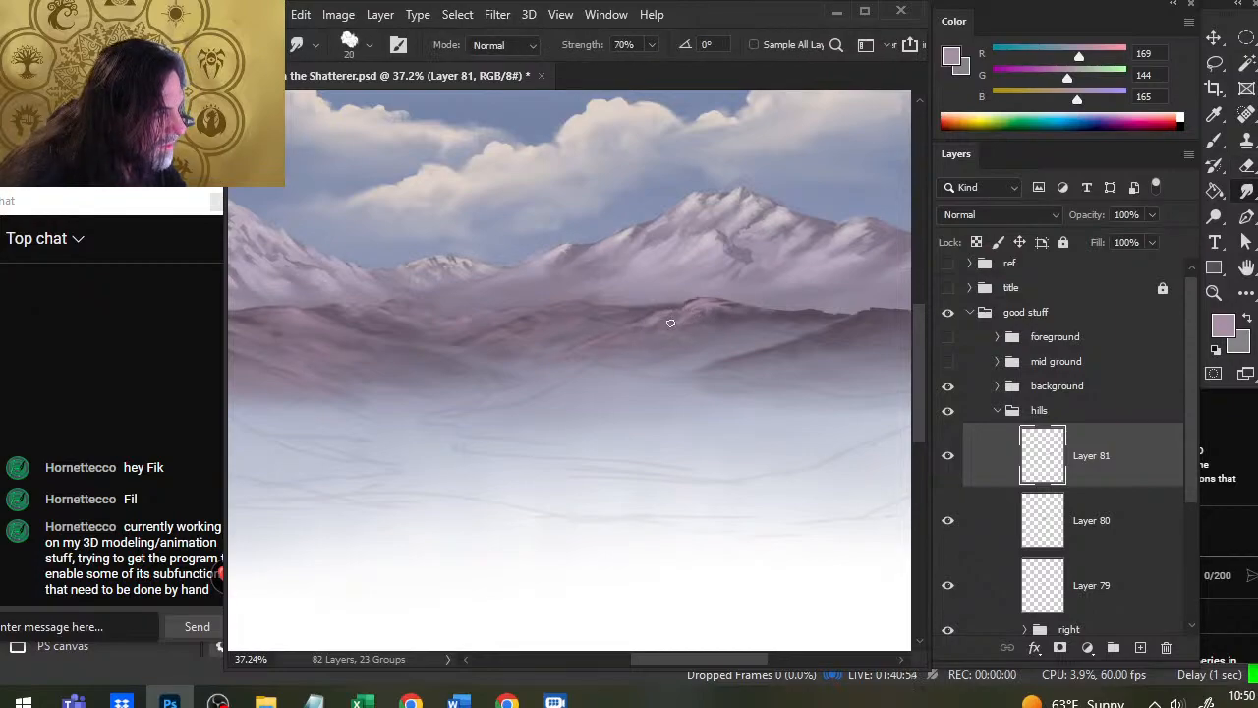
key(e)
key(r)
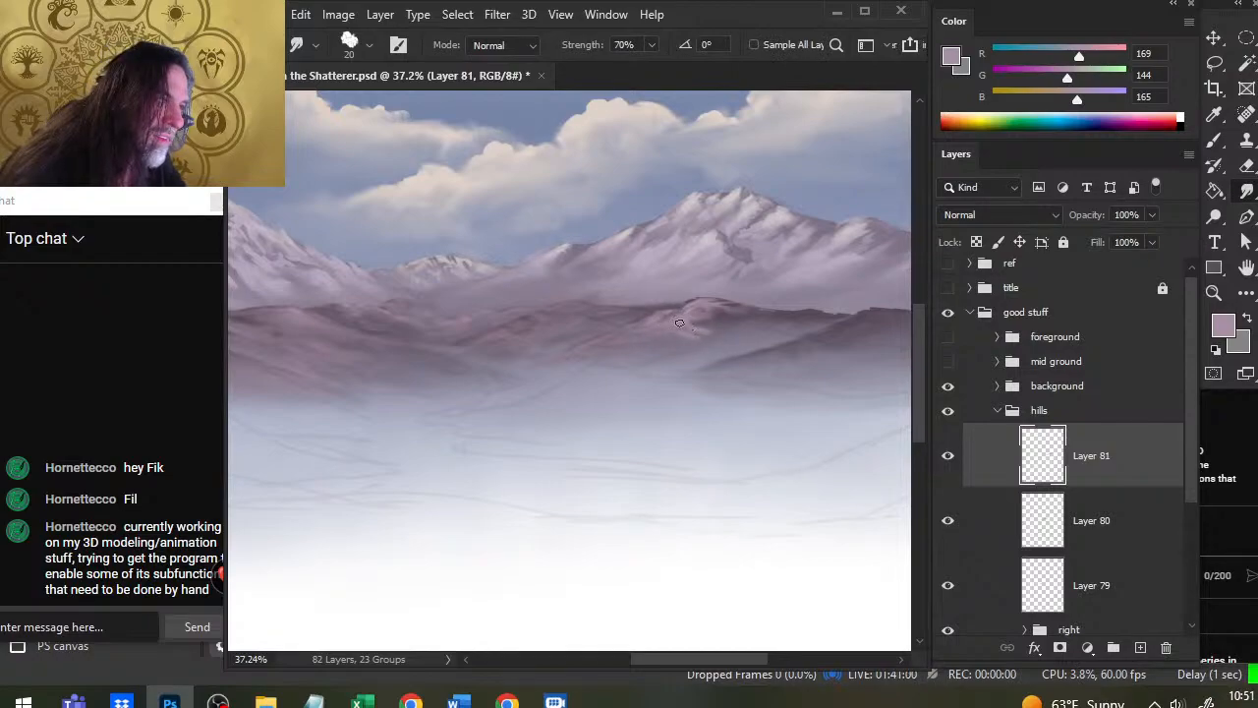
Step: Paint more pink strokes across the nearer hill's crest and slope on Layer 81, blending them with the size 20 smudge
key(b)
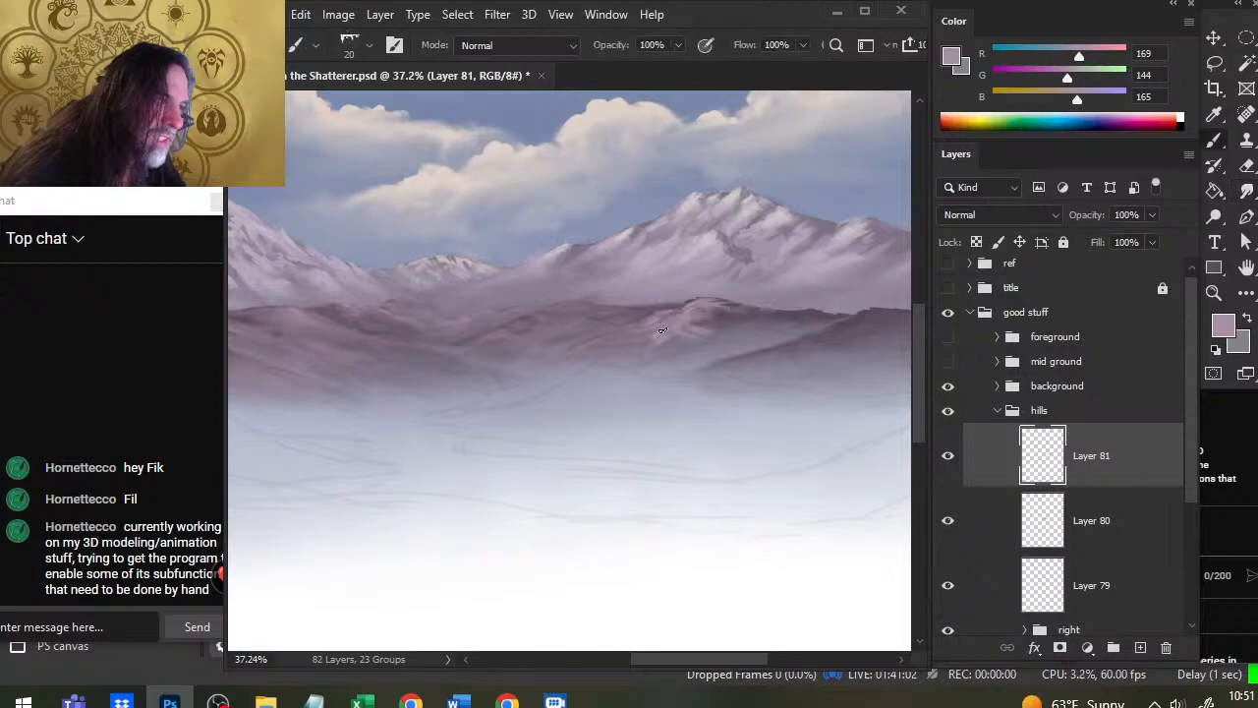
key(r)
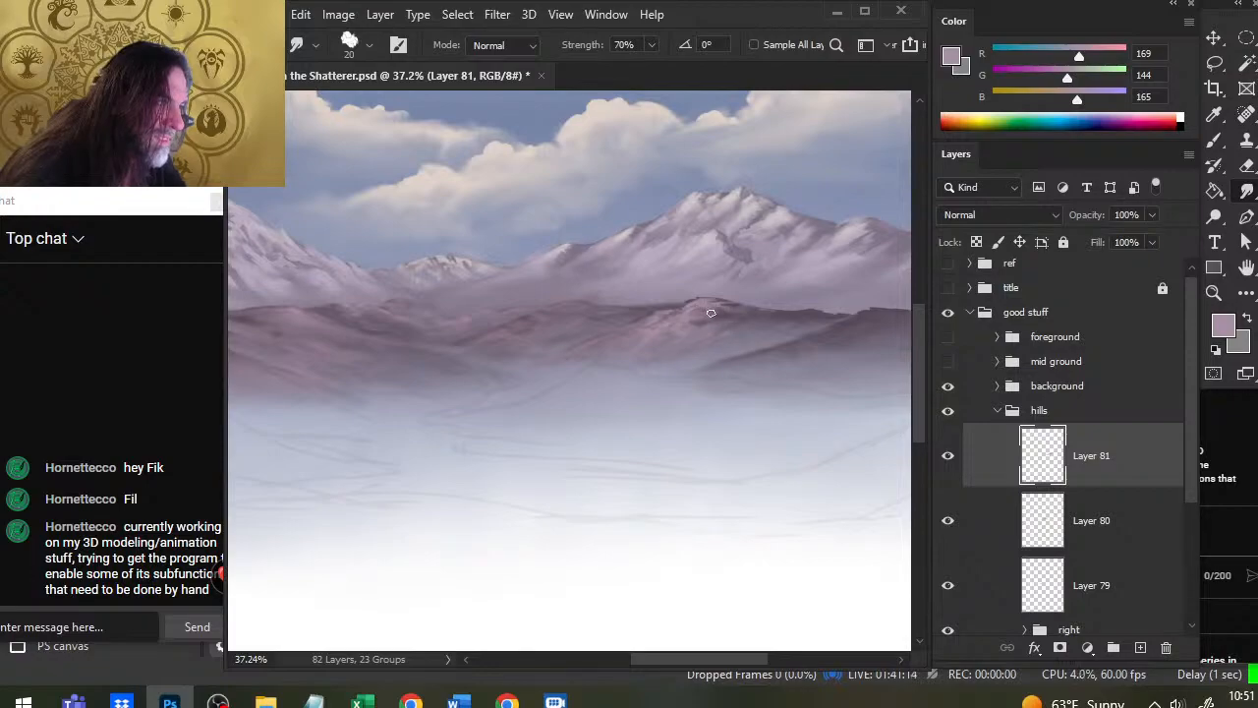
key(b)
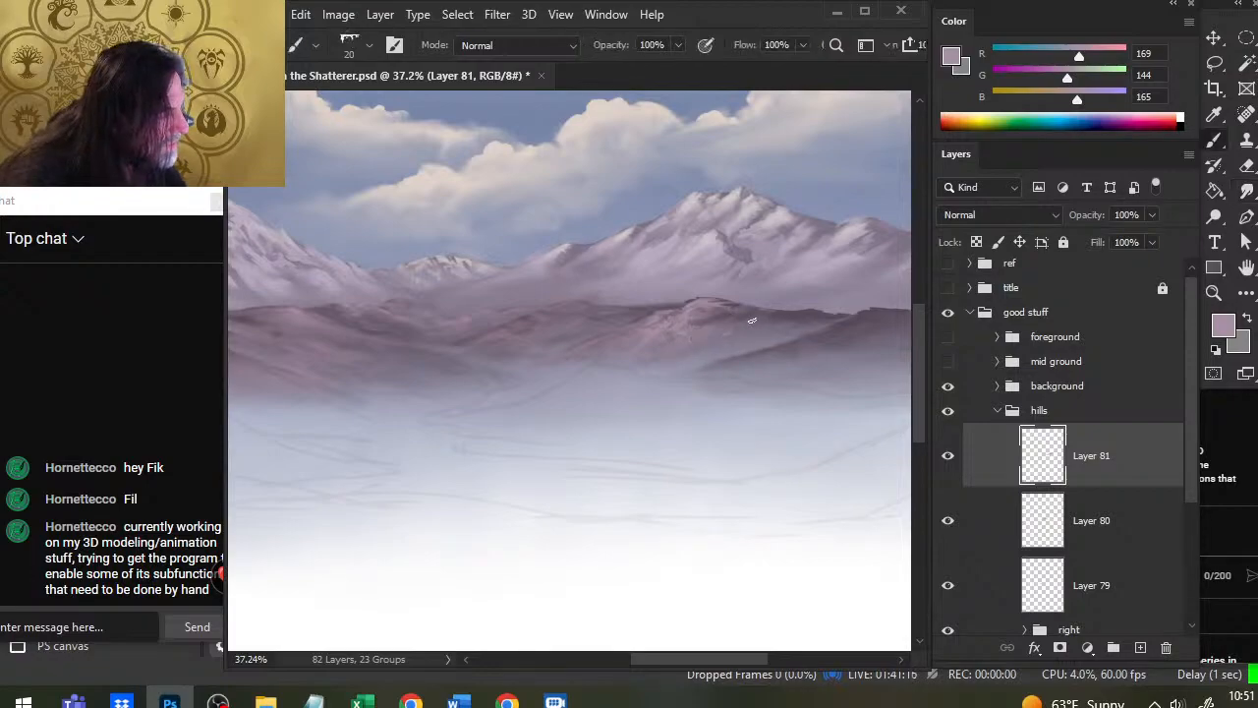
mouse_move(754, 316)
mouse_down()
mouse_move(777, 315)
mouse_move(725, 326)
mouse_move(738, 319)
mouse_up()
key(r)
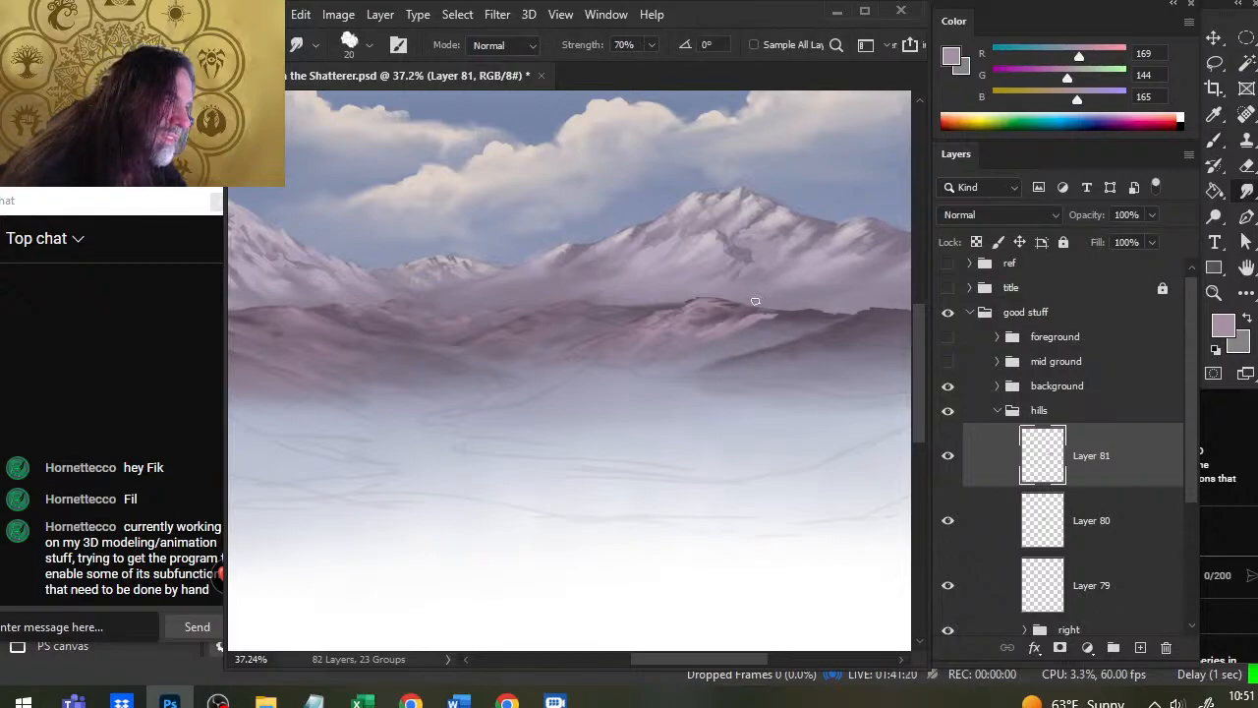
key(b)
key(r)
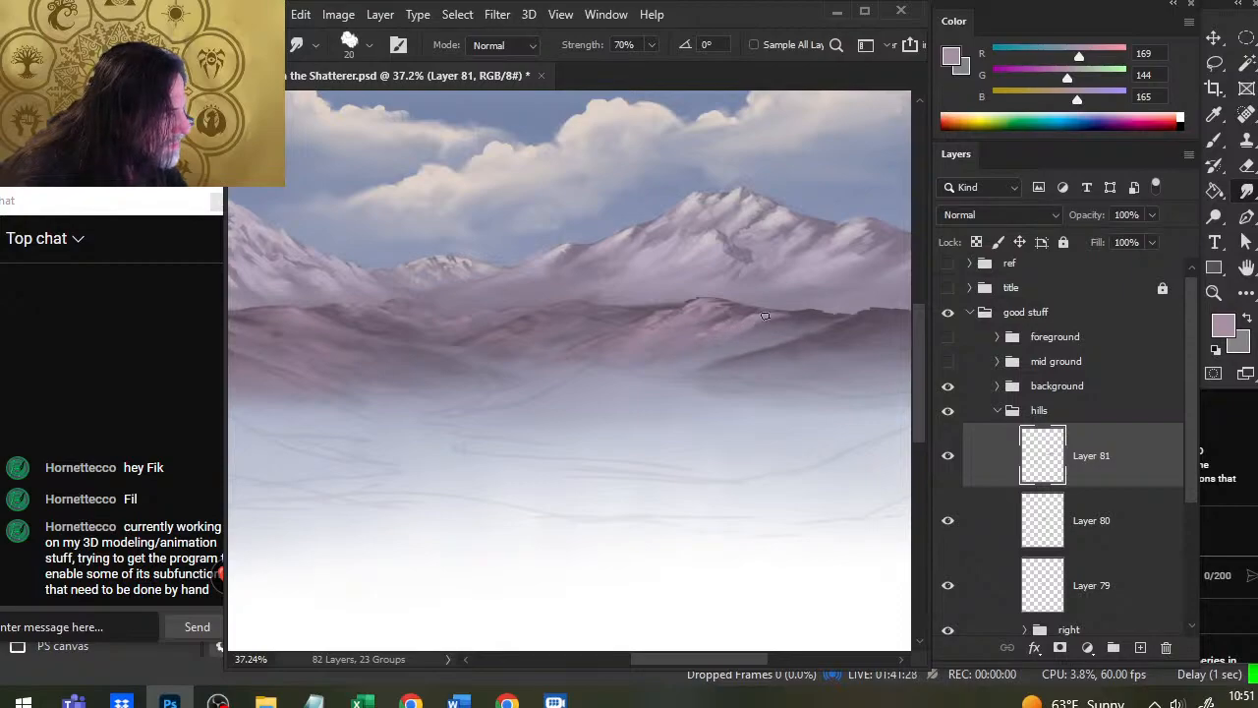
Step: Extend Layer 81's pink highlight along the ridge toward the dark far-right hill and smudge it into the slope
key(b)
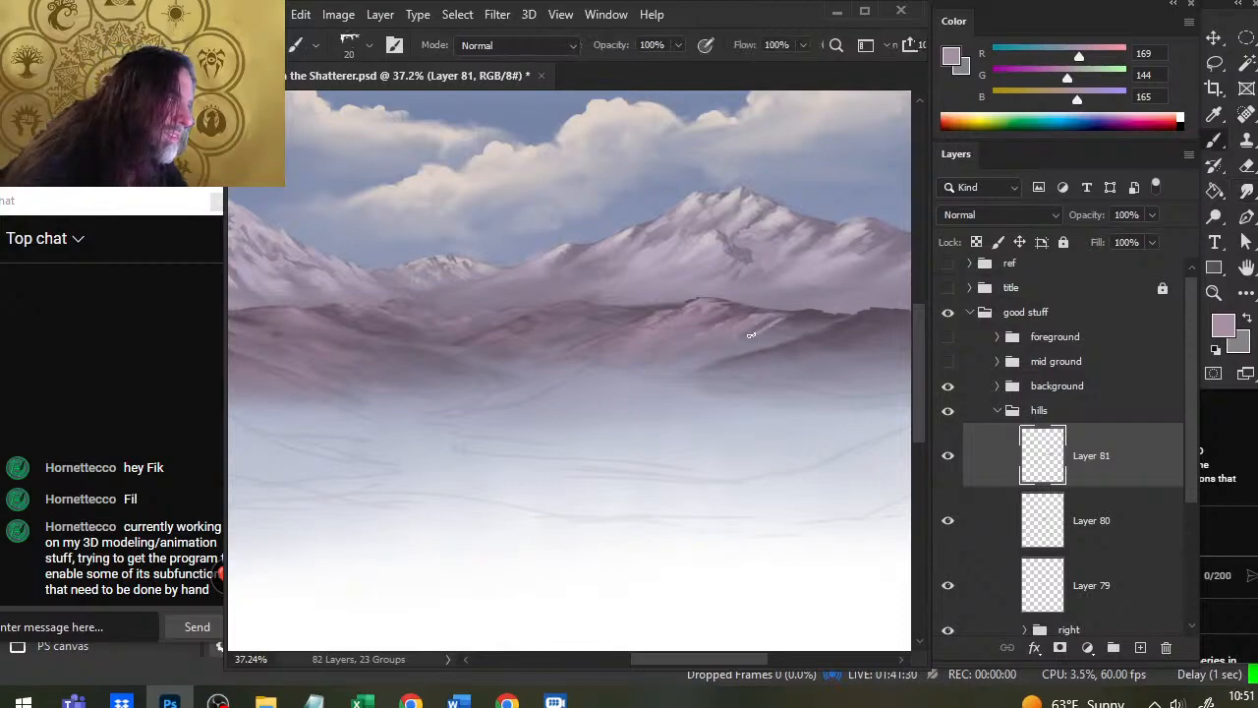
drag(797, 317, 816, 314)
key(r)
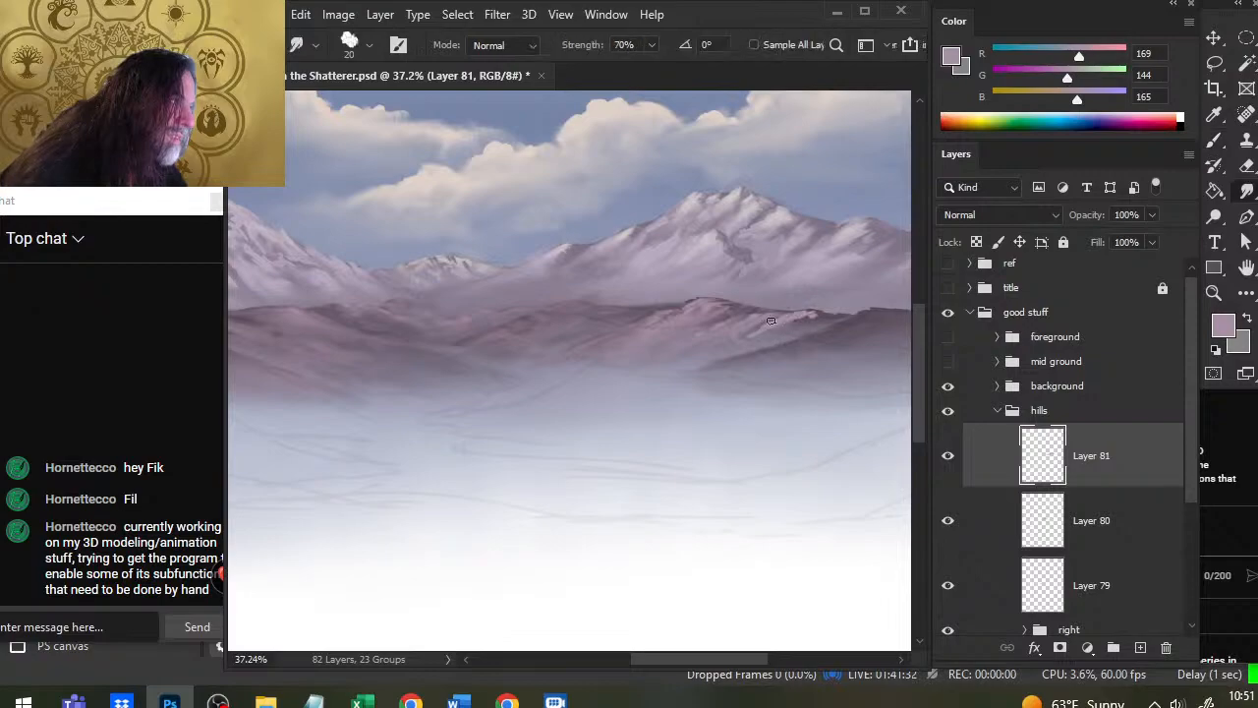
mouse_move(786, 317)
mouse_down()
mouse_move(820, 325)
mouse_move(806, 318)
mouse_move(817, 313)
mouse_move(777, 331)
mouse_move(834, 316)
mouse_move(751, 318)
mouse_move(772, 302)
mouse_move(754, 310)
mouse_move(782, 320)
mouse_move(739, 325)
mouse_move(717, 310)
mouse_move(744, 315)
mouse_move(749, 304)
mouse_move(720, 306)
mouse_move(736, 305)
mouse_move(727, 294)
mouse_move(767, 329)
mouse_move(748, 311)
mouse_move(731, 317)
mouse_move(784, 311)
mouse_move(756, 305)
mouse_move(734, 329)
mouse_move(688, 312)
mouse_up()
mouse_move(797, 317)
mouse_down()
mouse_move(824, 311)
mouse_move(820, 322)
mouse_up()
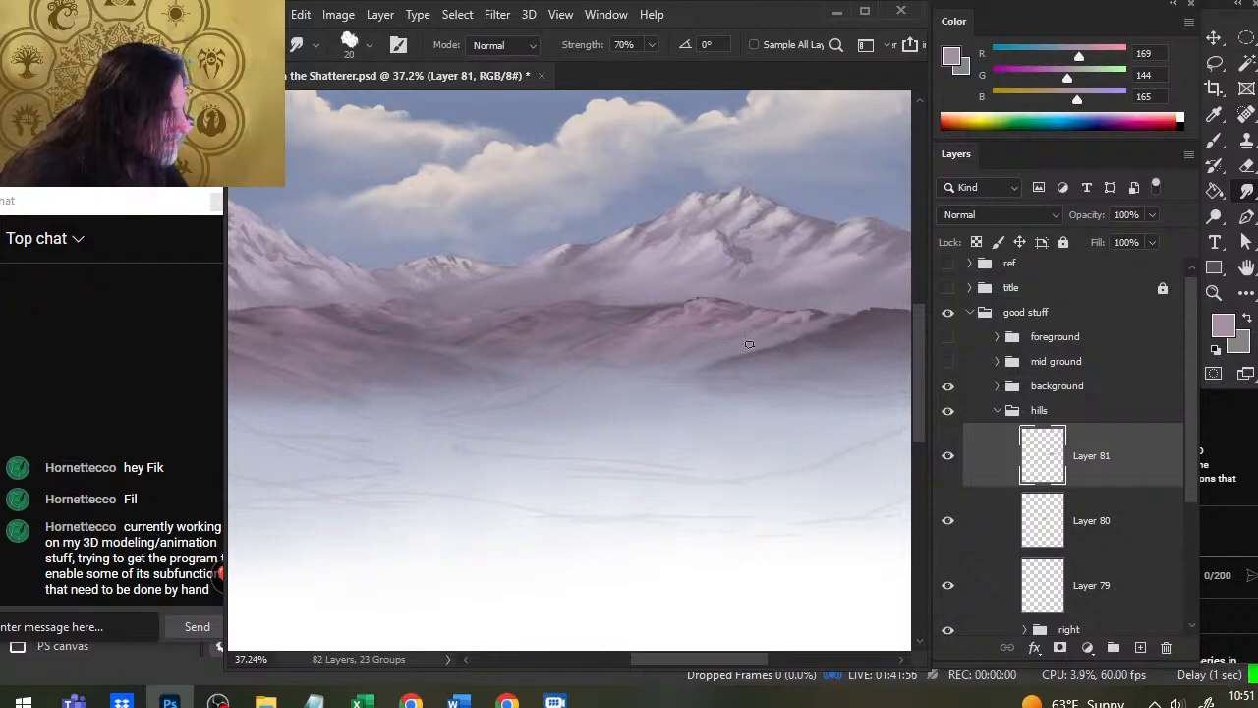
Step: Add further pink strokes to the middle hill slope on Layer 80 and blend them with the size 20 smudge
key(z)
drag(778, 430, 696, 434)
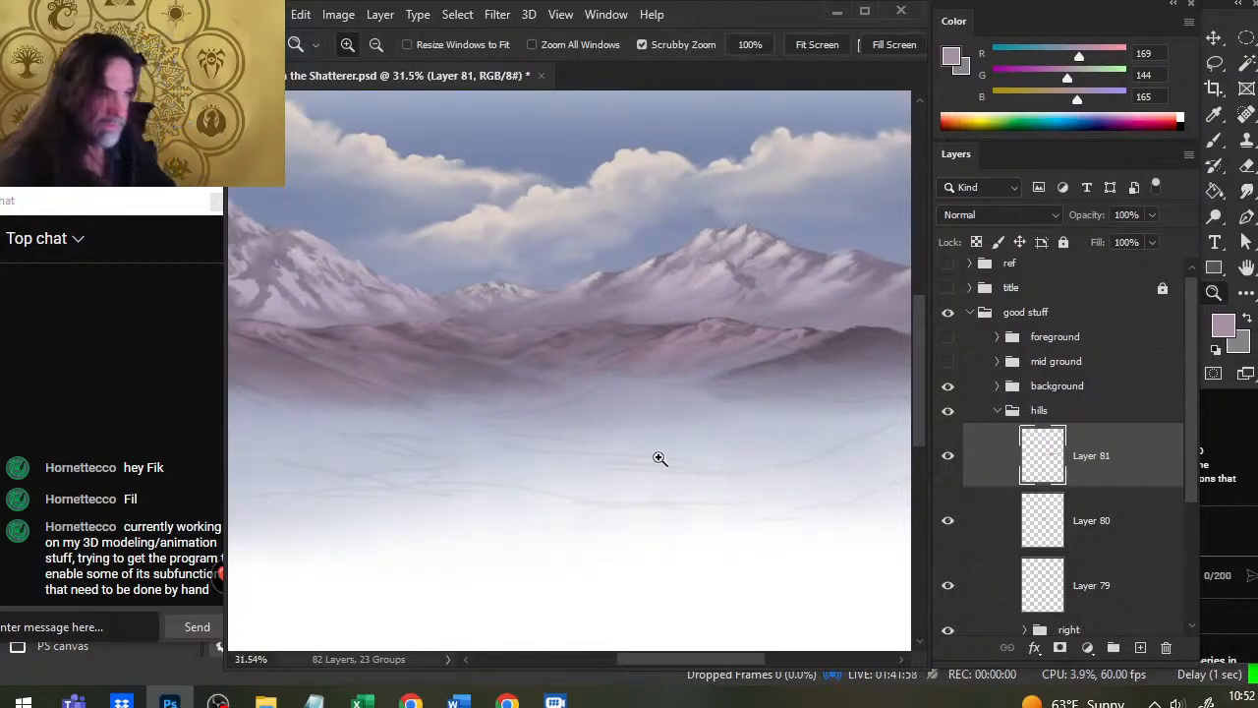
click(1111, 530)
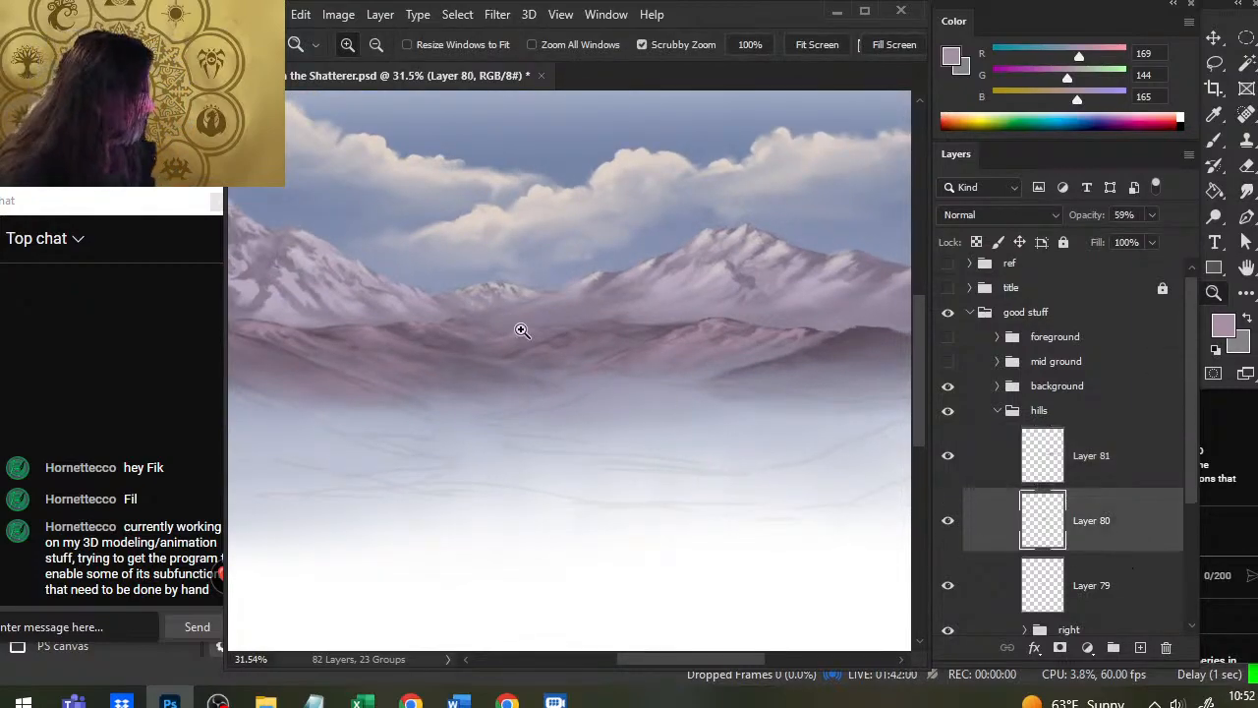
key(b)
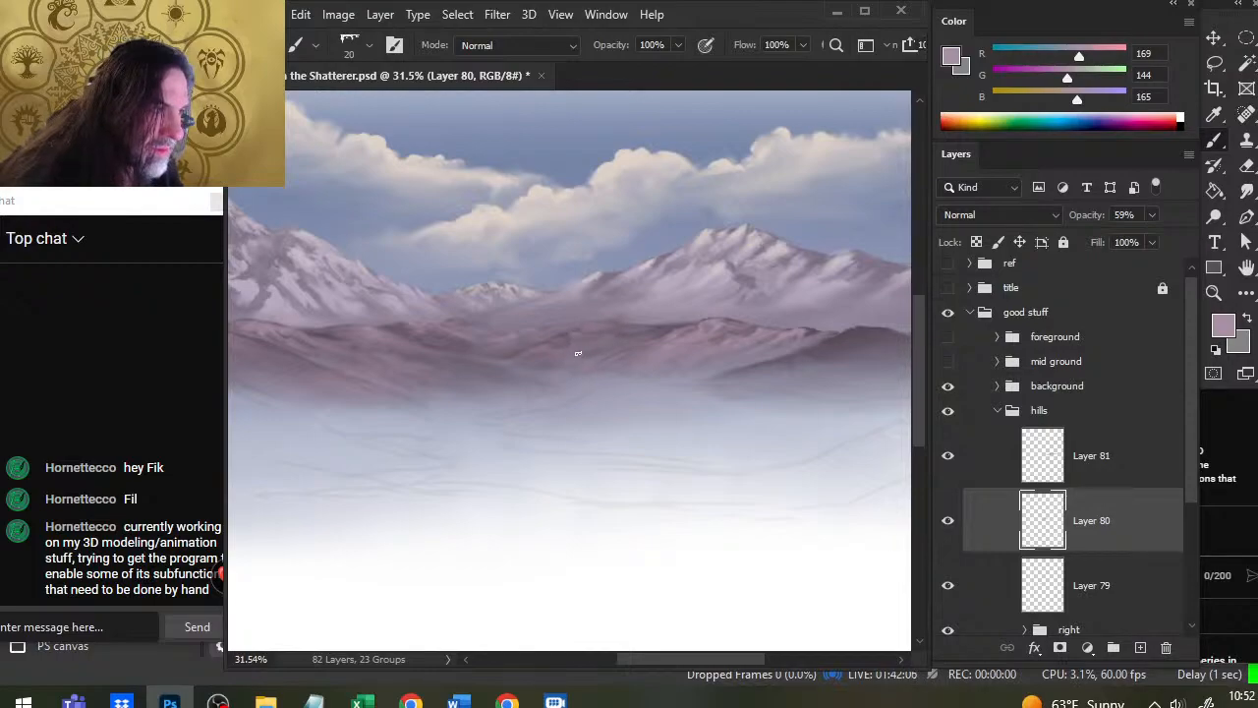
key(r)
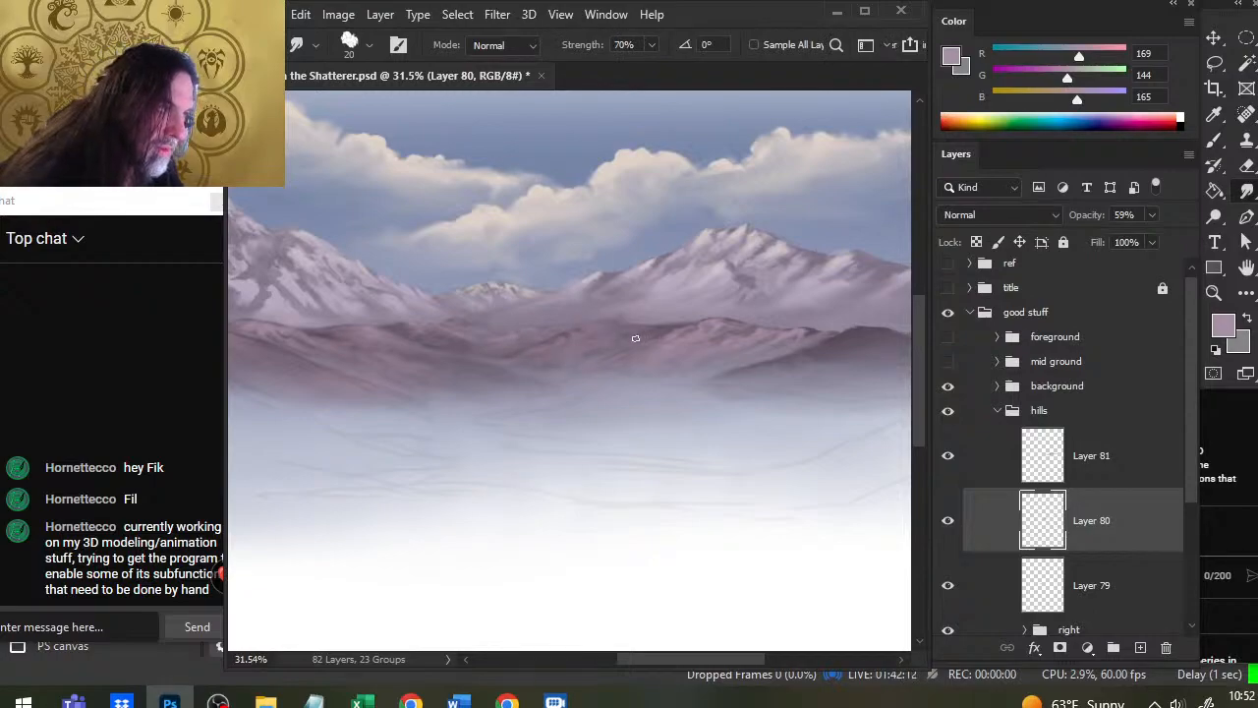
key(b)
key(r)
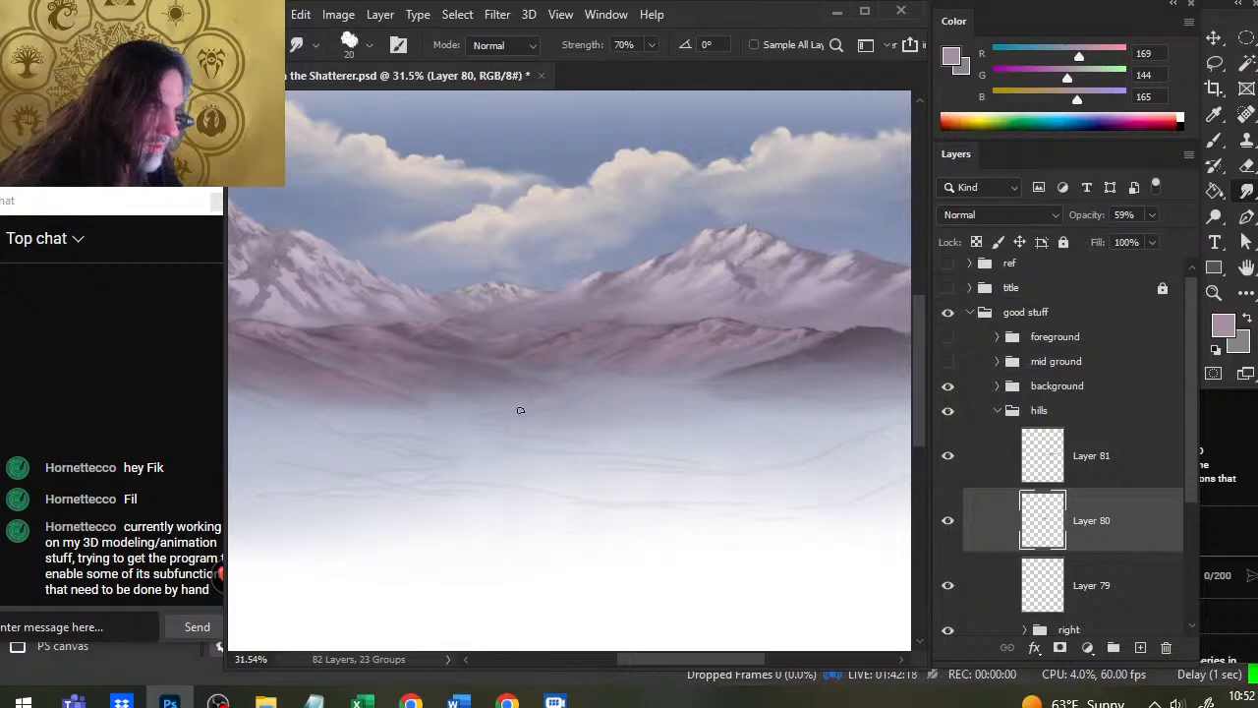
Step: Add a layer above Layer 81, paint a pink highlight on the far-right dark hill's crest, and blend it with the size 30 smudge
key(z)
drag(662, 483, 618, 497)
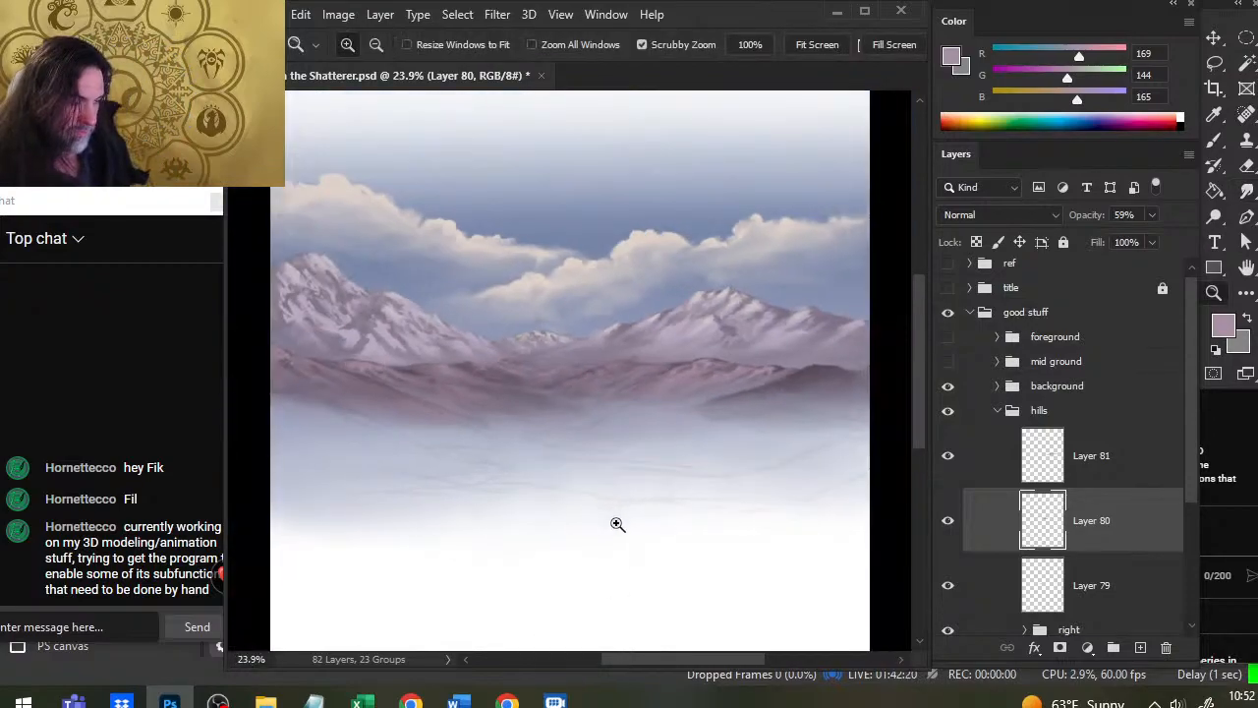
click(1103, 468)
click(947, 460)
click(947, 462)
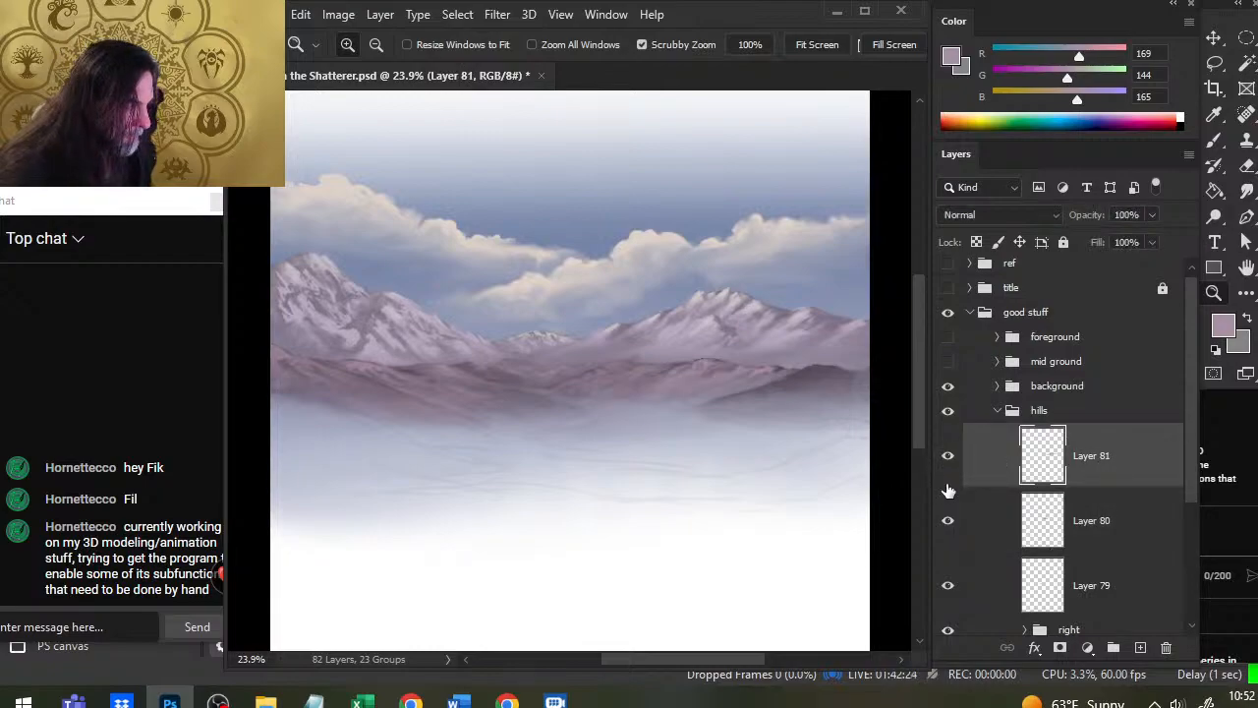
click(1140, 648)
drag(800, 458, 726, 453)
key(b)
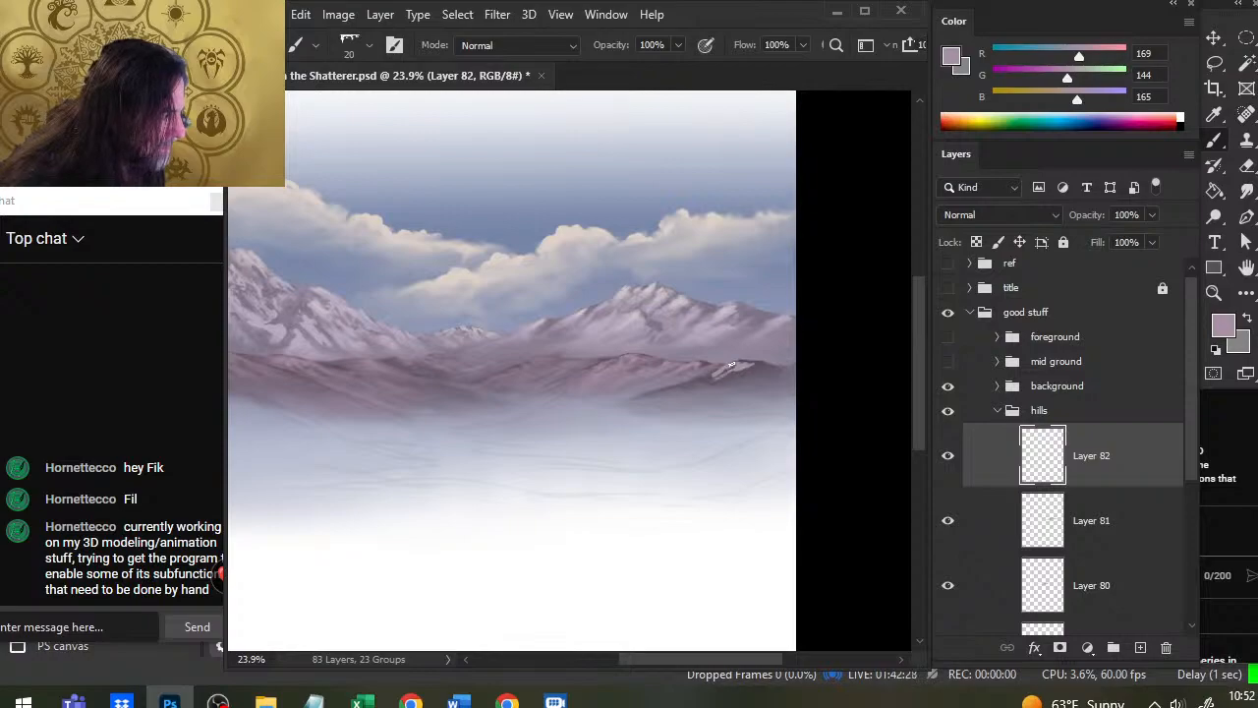
key(r)
mouse_move(725, 373)
mouse_down()
mouse_move(672, 393)
mouse_move(718, 378)
mouse_up()
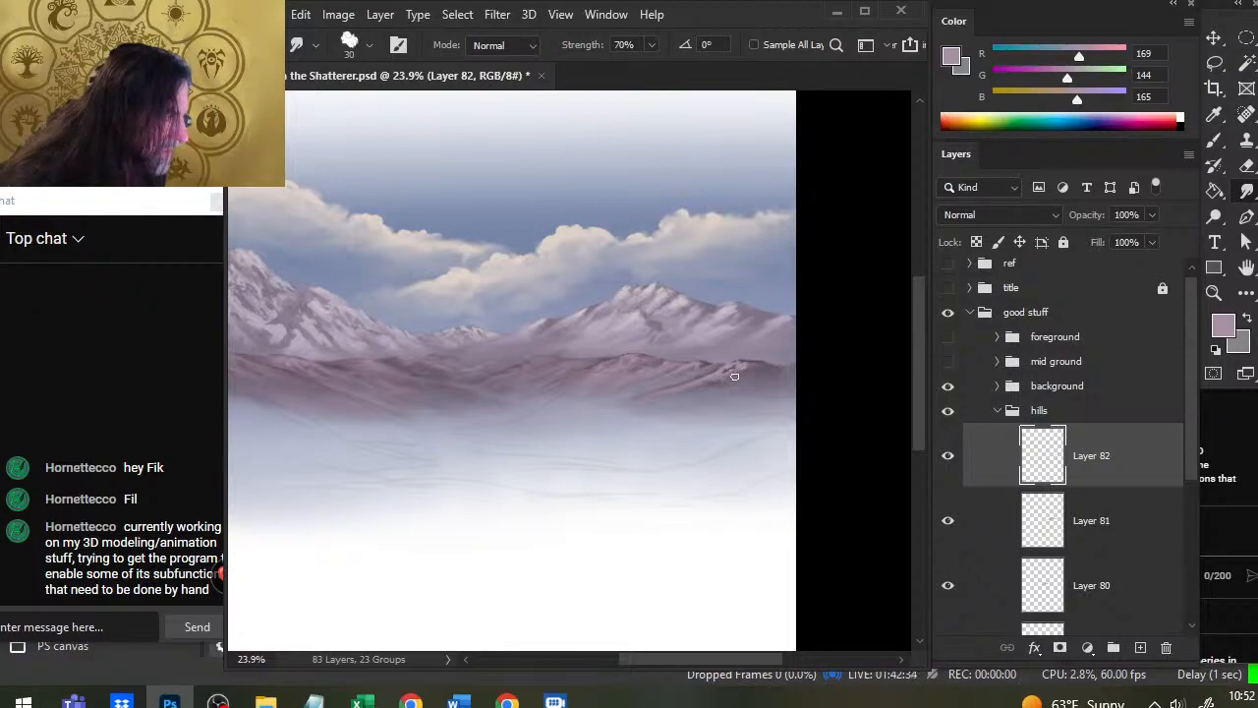
Step: Build up pink highlights on Layer 82 out to the canvas's right edge, blending them with the size 30 smudge
key(b)
key(r)
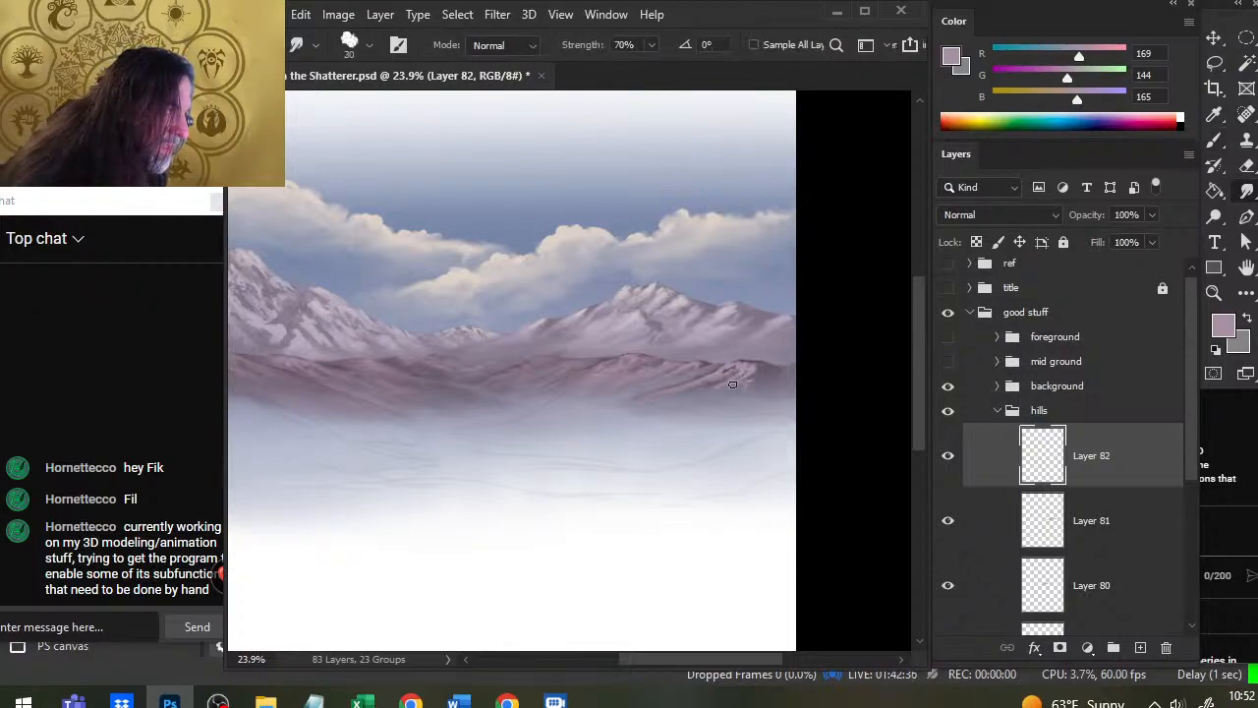
drag(757, 376, 746, 369)
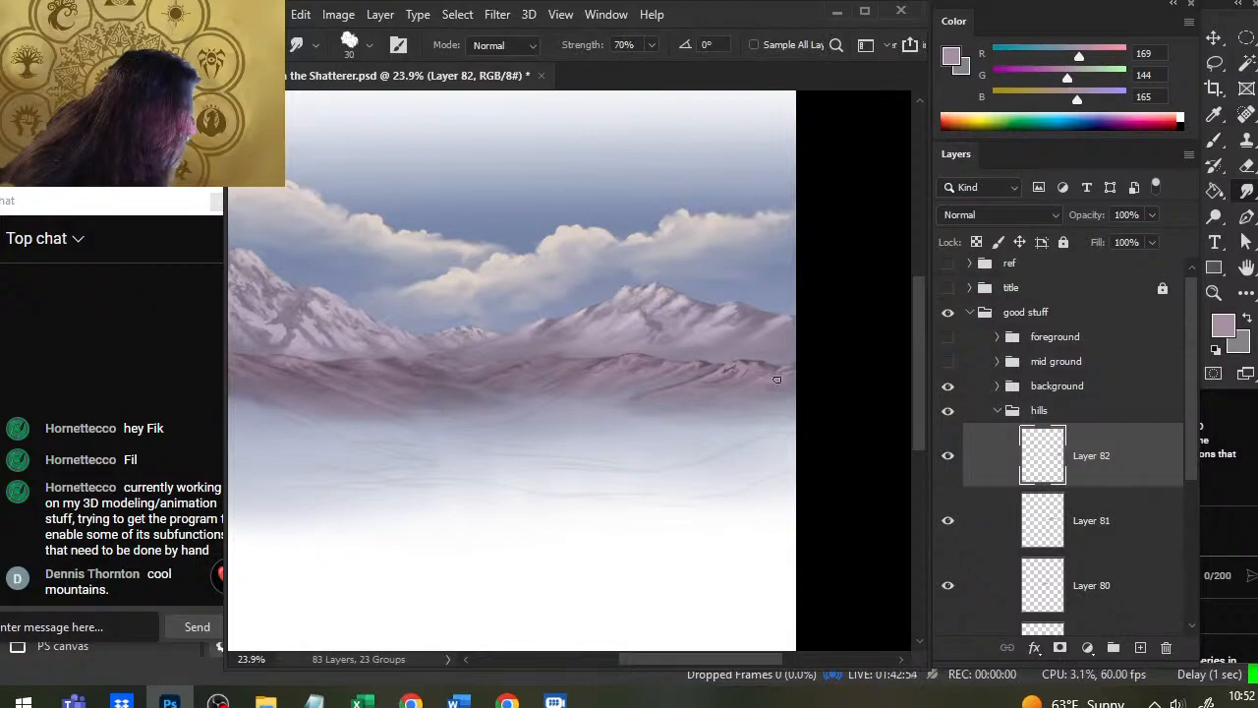
key(b)
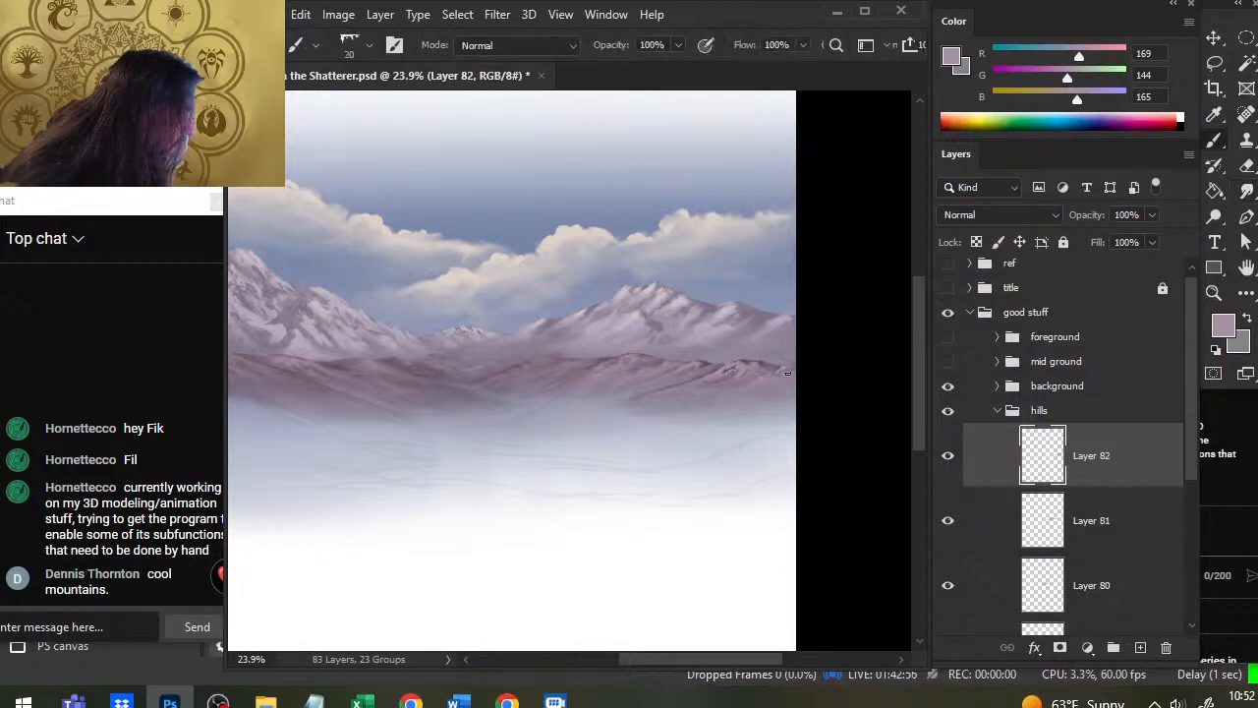
key(r)
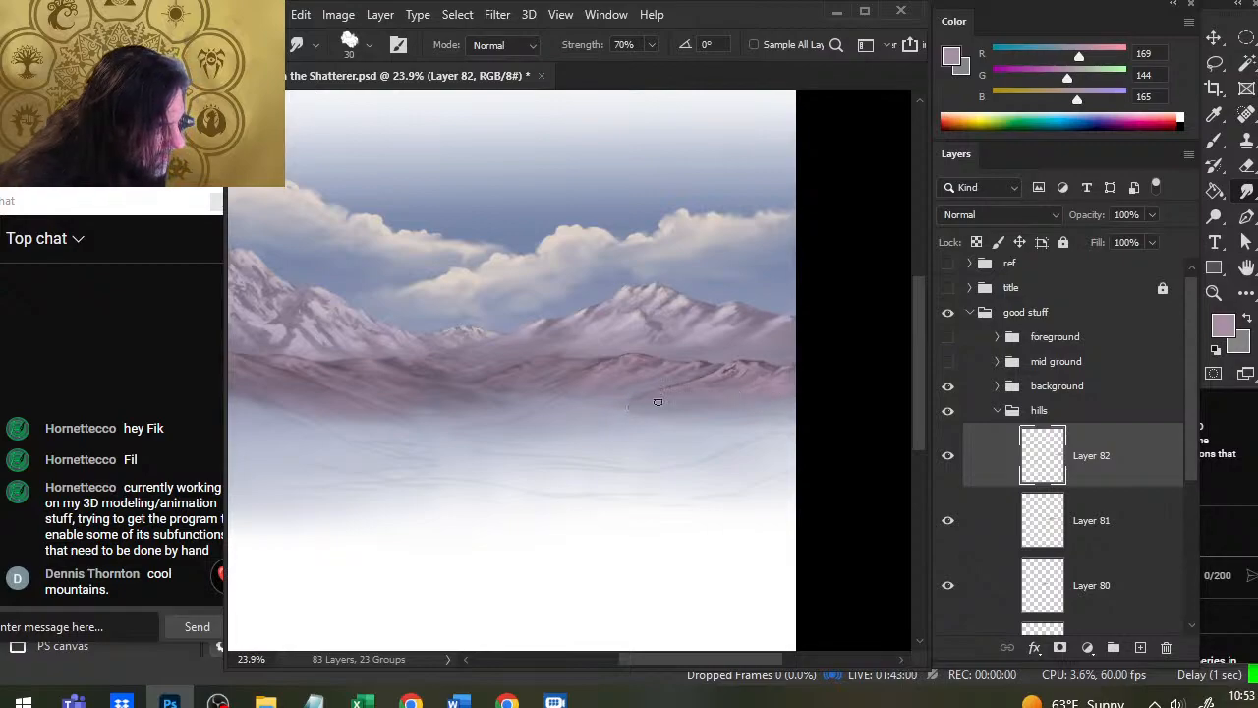
Step: Group Layers 79 to 82, move the new group into the right group, and collapse the hills group
key(z)
drag(669, 505, 610, 545)
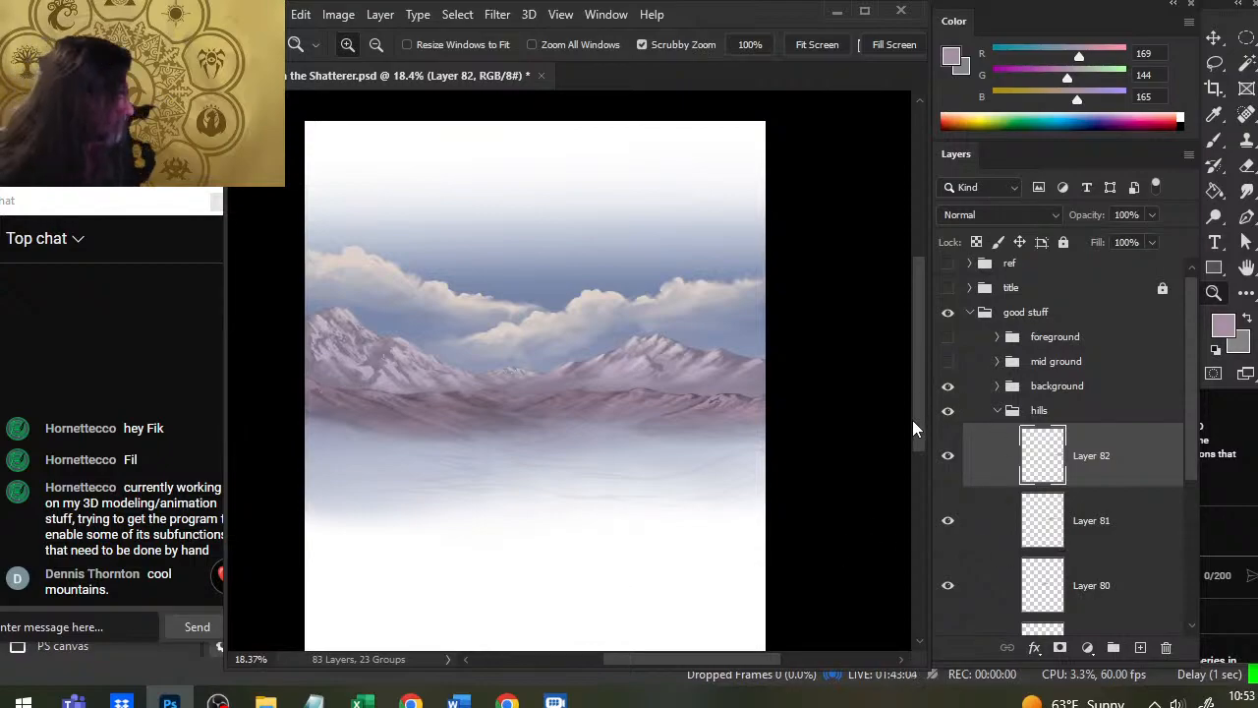
drag(1190, 445, 1189, 527)
shift+click(1139, 511)
key(ctrl+g)
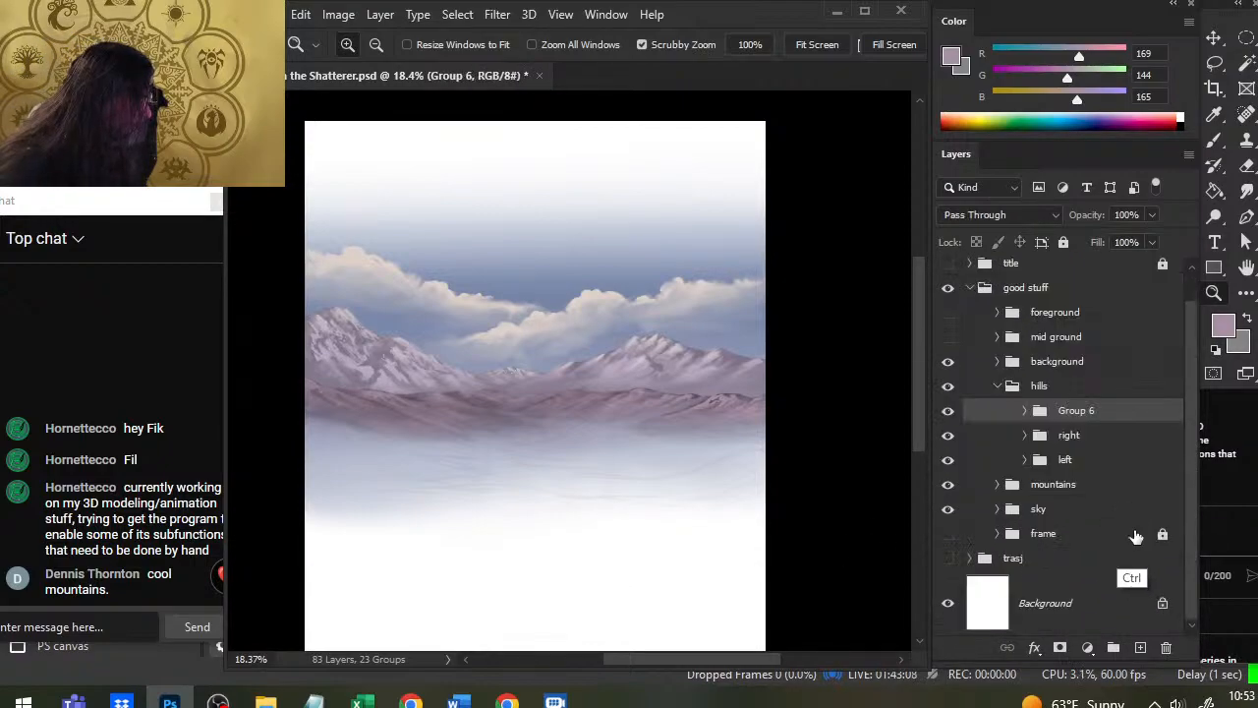
click(1025, 435)
drag(1103, 423, 1102, 444)
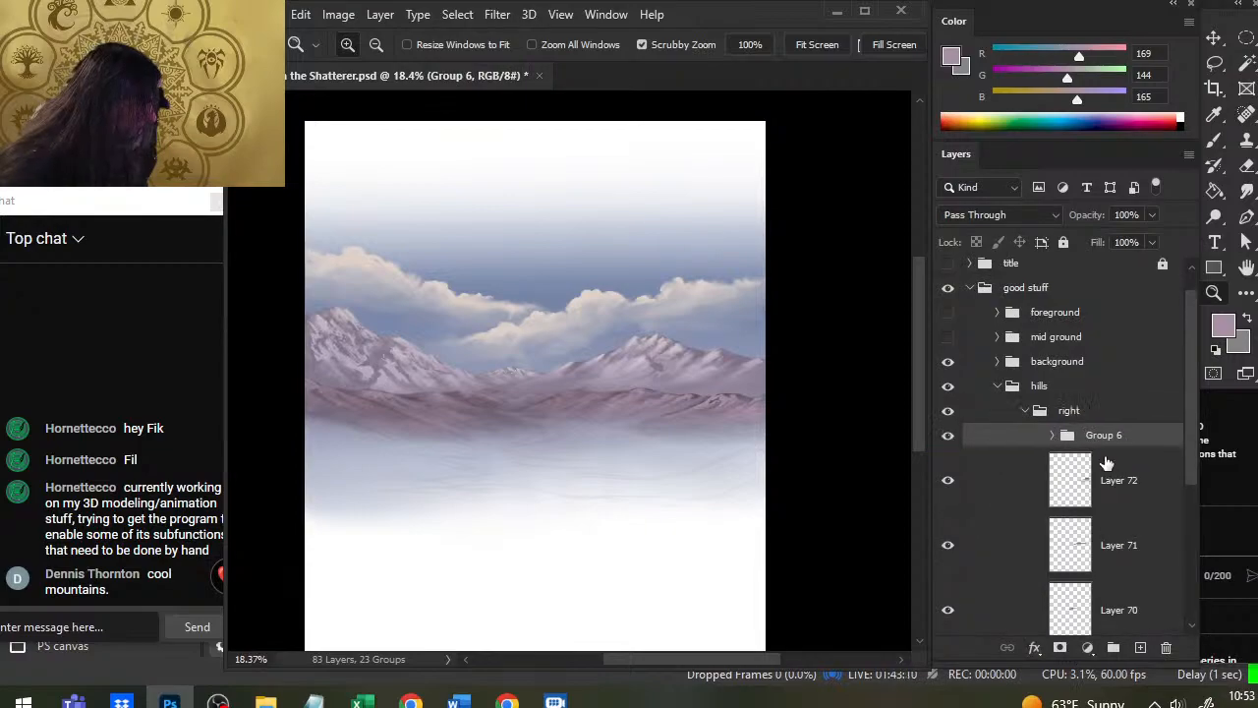
click(1028, 412)
click(997, 417)
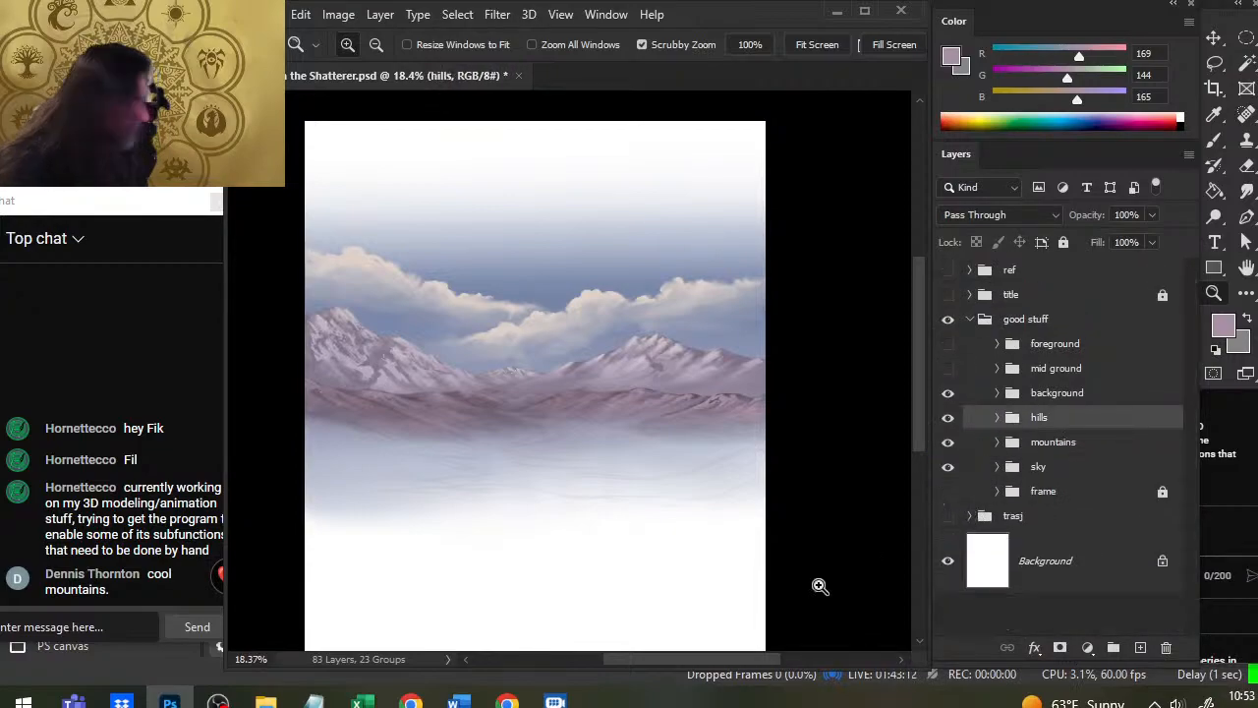
Step: Expand the background group and make its Layers 28, 29, 30 and 31 visible
drag(591, 501, 627, 403)
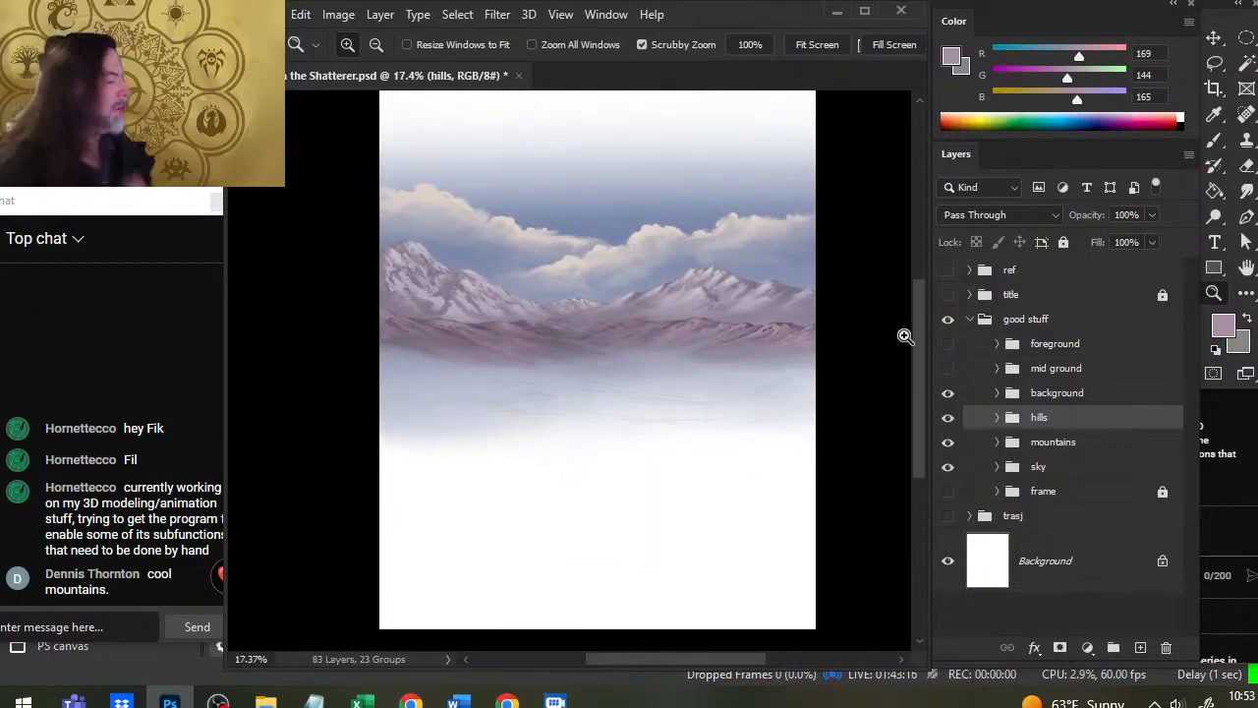
click(998, 394)
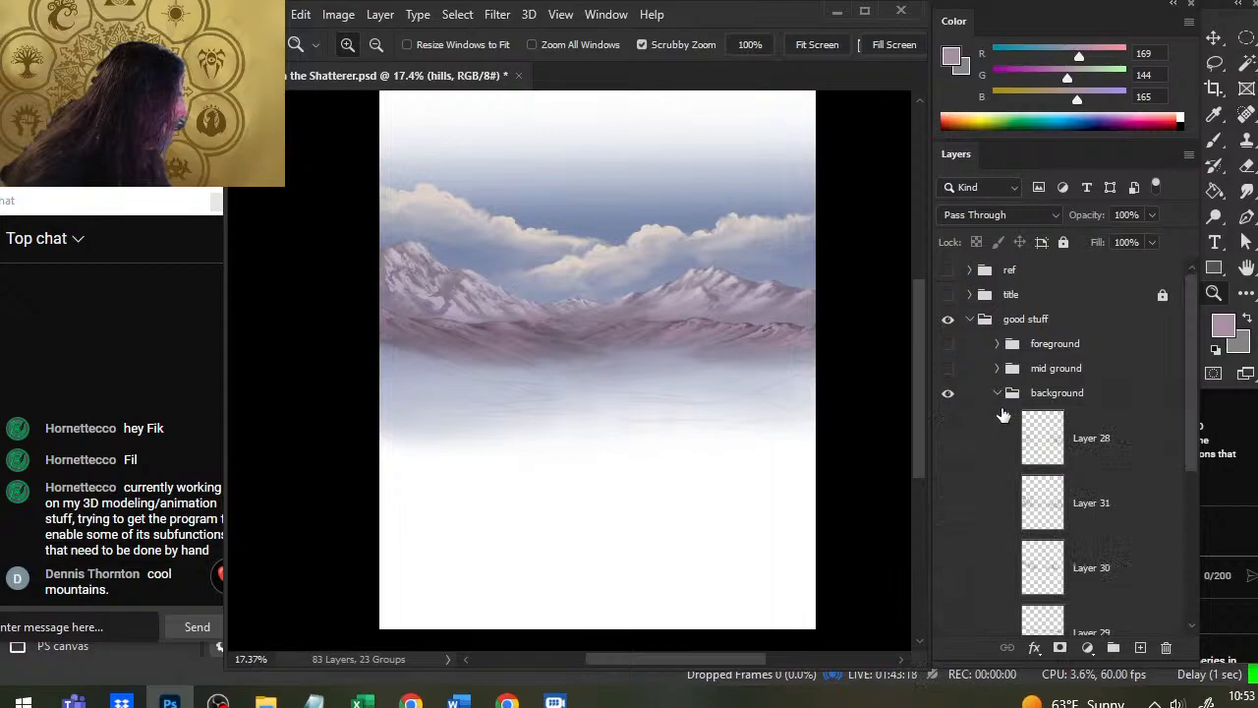
scroll(1184, 484, down, 3)
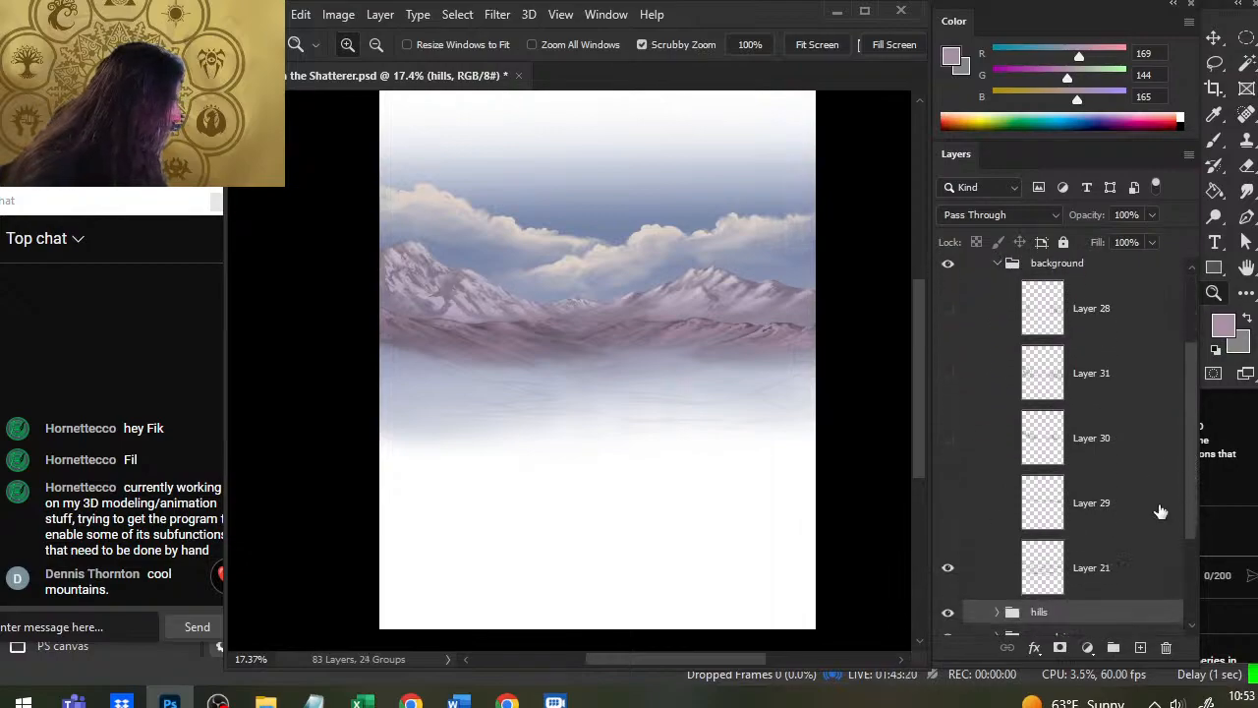
click(954, 517)
click(949, 438)
click(949, 376)
click(949, 310)
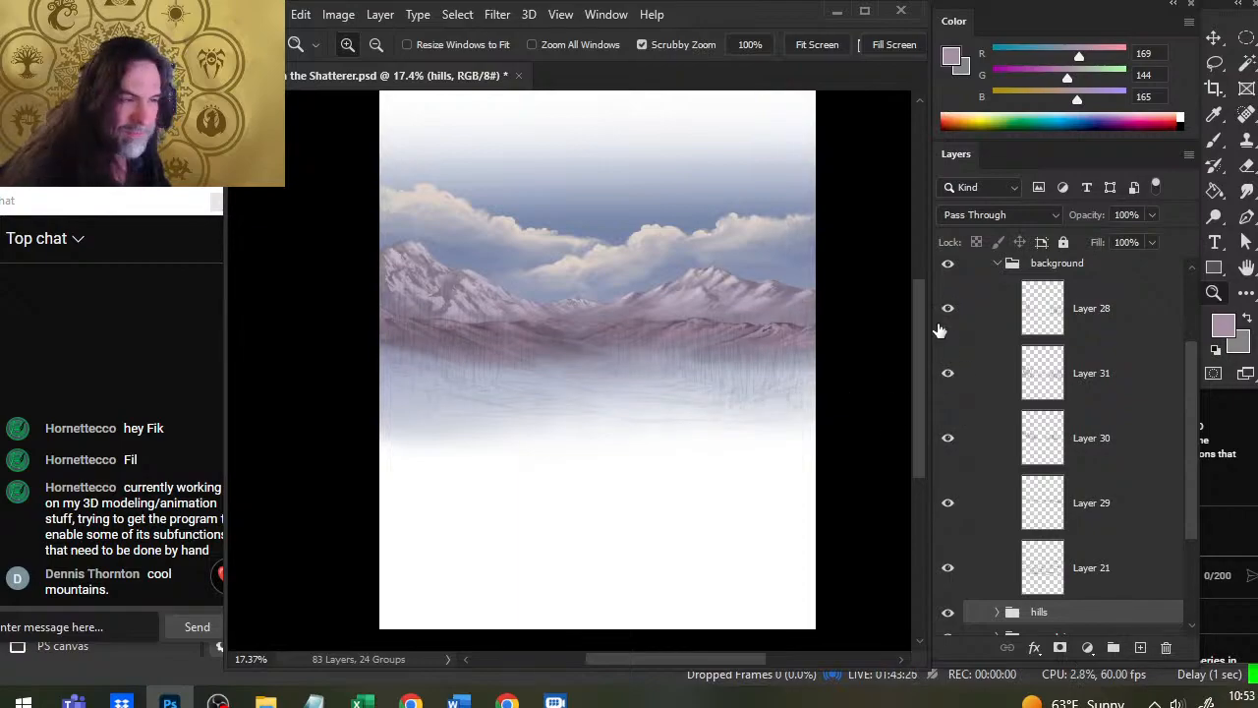
Step: Raise the background group's opacity to 36% and hide Layer 21
click(1081, 264)
click(1151, 214)
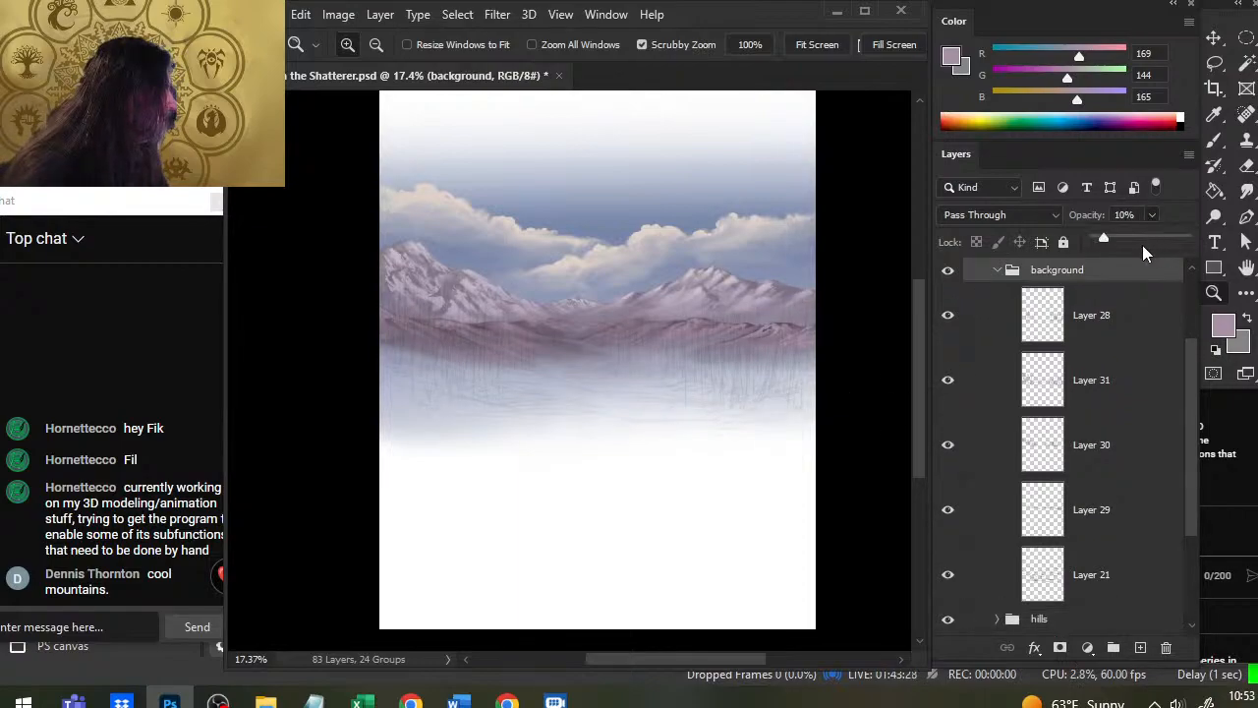
drag(1132, 241, 1130, 241)
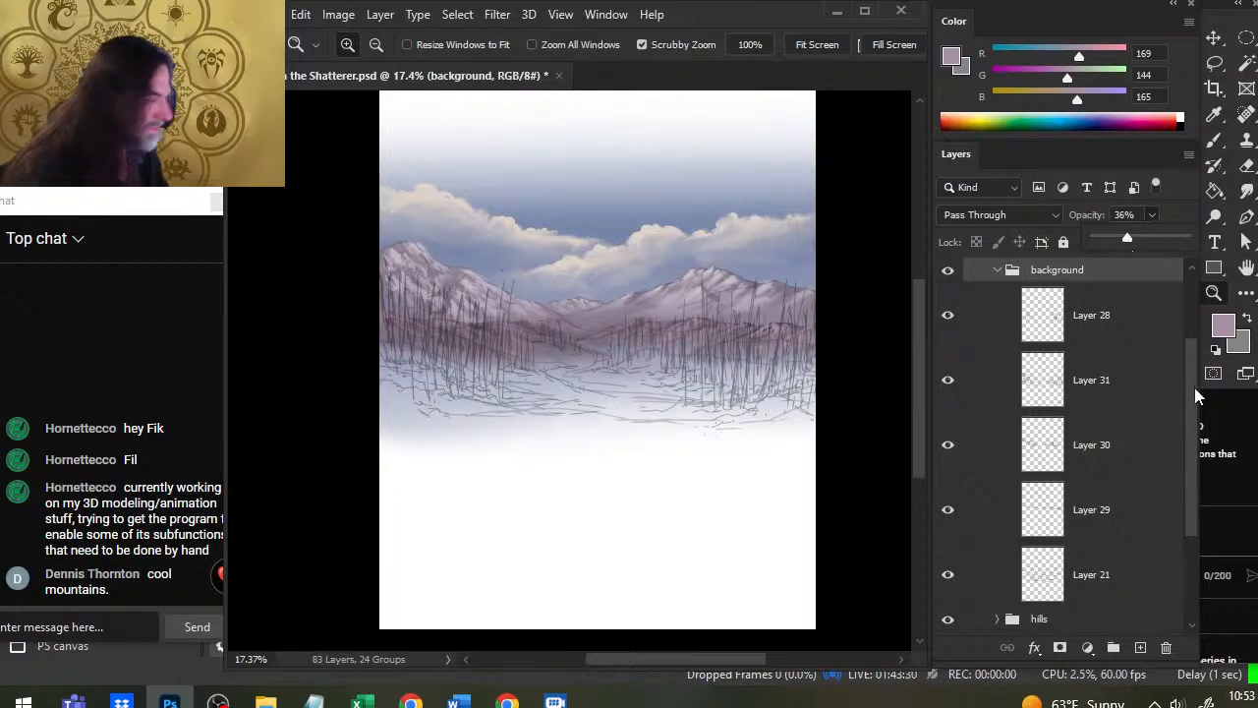
scroll(1142, 481, down, 2)
click(949, 494)
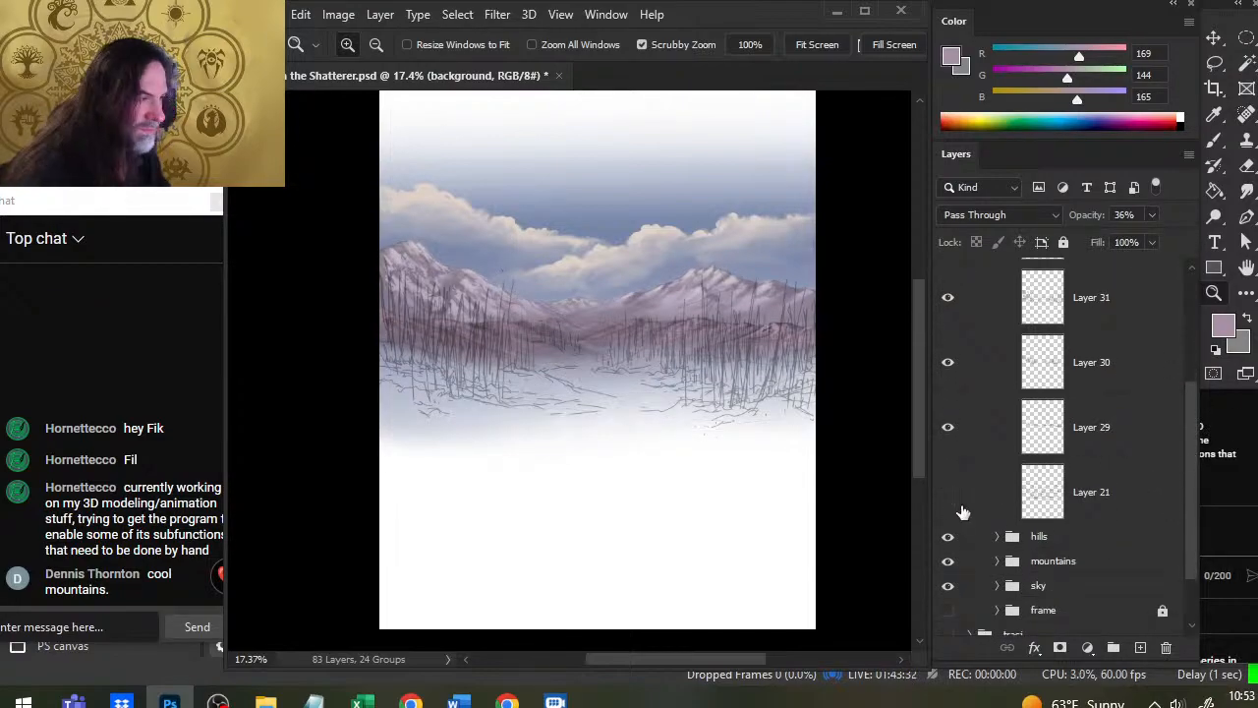
Step: Toggle Layer 29 off and on, collapse the background group, and make the foreground group visible
click(958, 426)
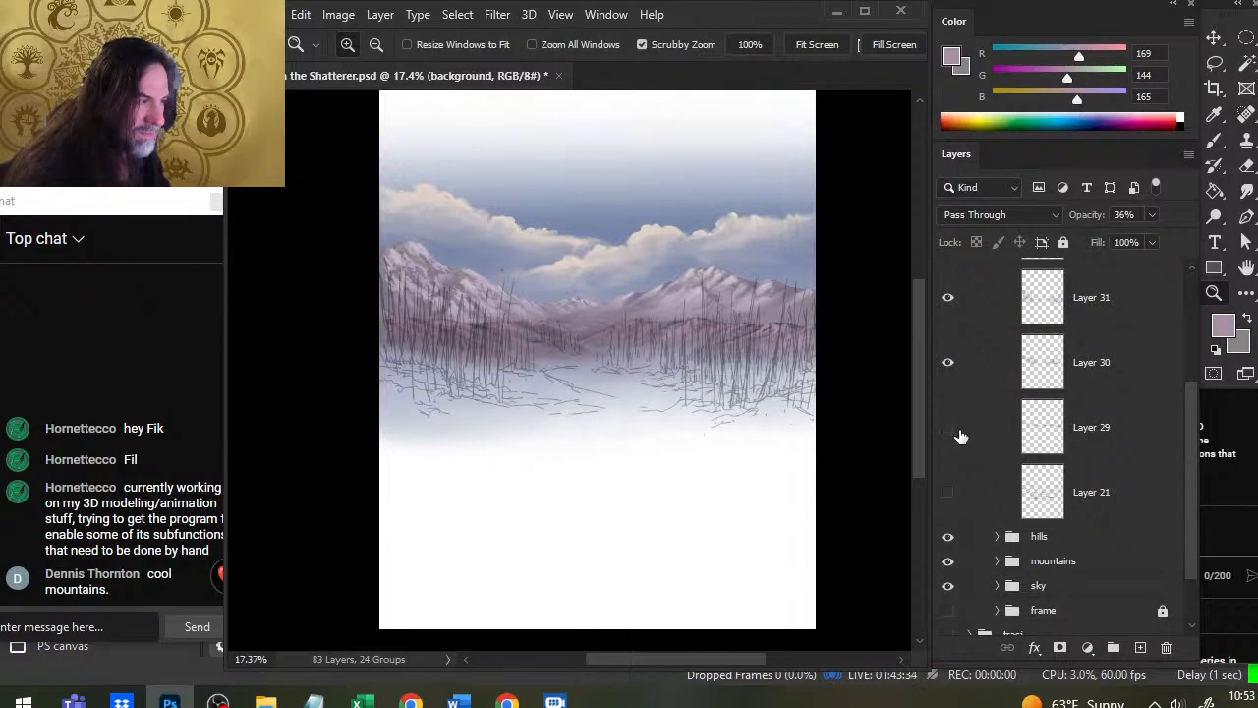
drag(635, 489, 599, 488)
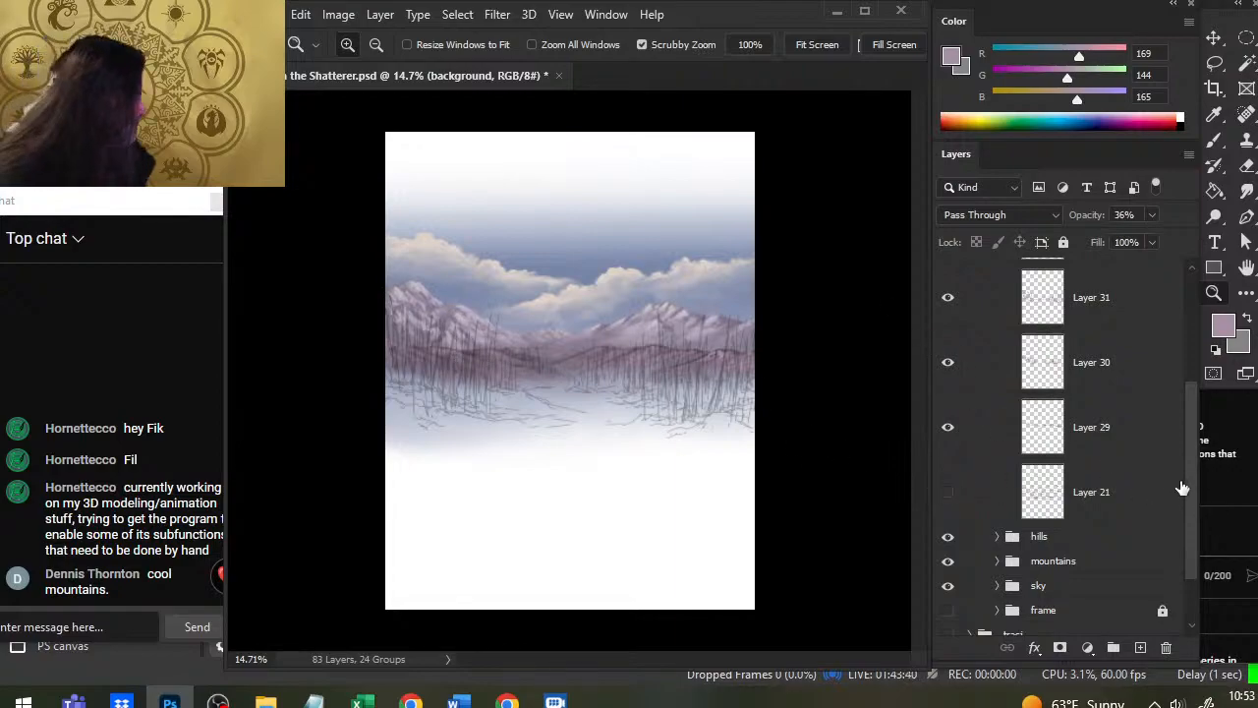
scroll(1180, 488, up, 4)
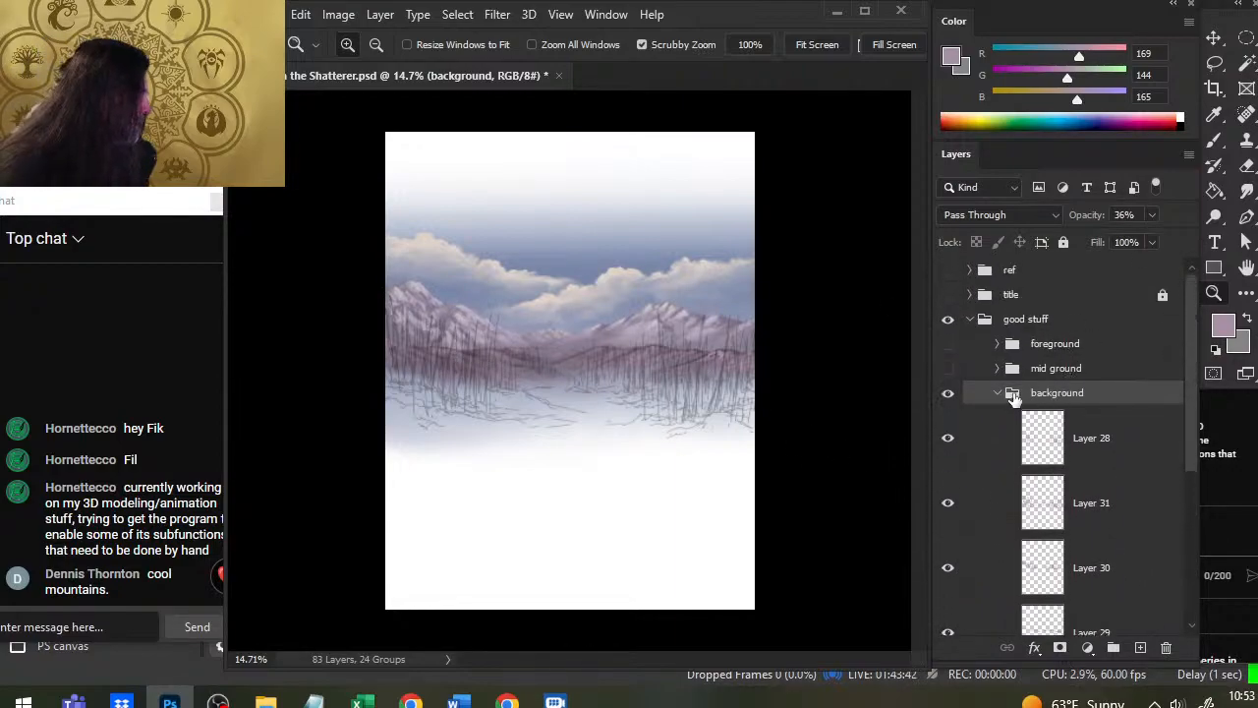
click(997, 394)
click(949, 348)
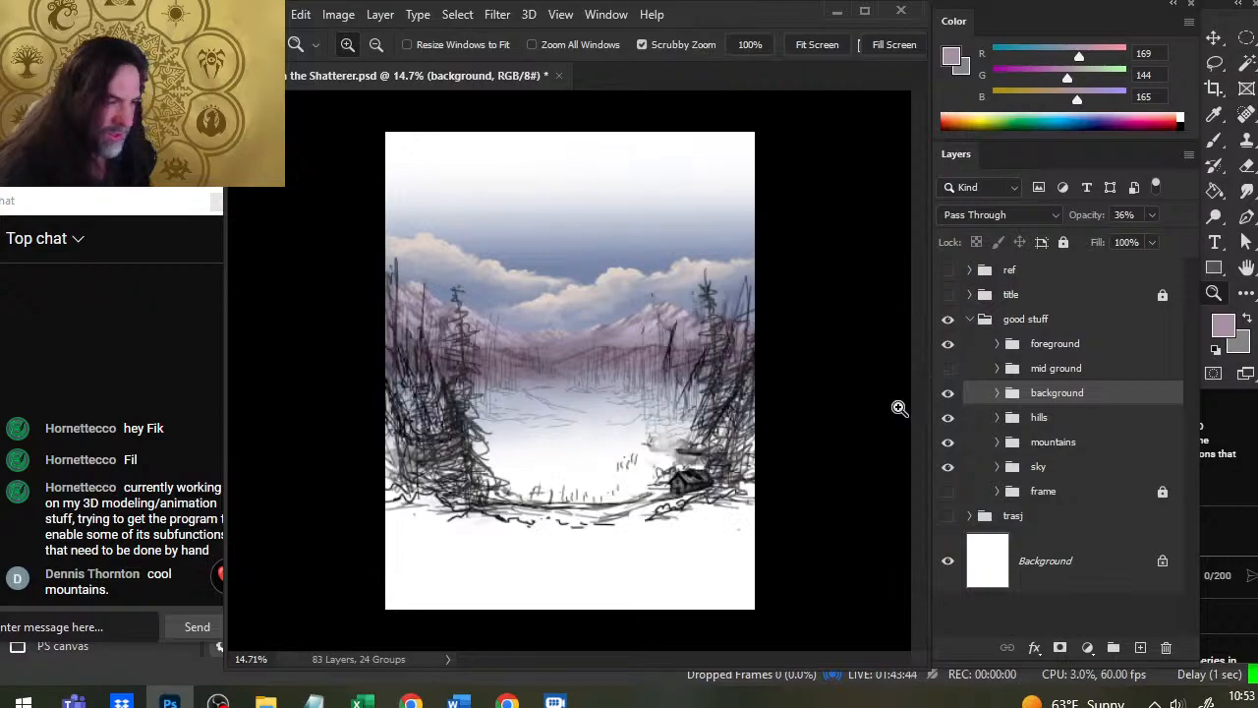
Step: Make the title and frame groups visible and briefly preview the mid ground group with them
drag(594, 458, 546, 454)
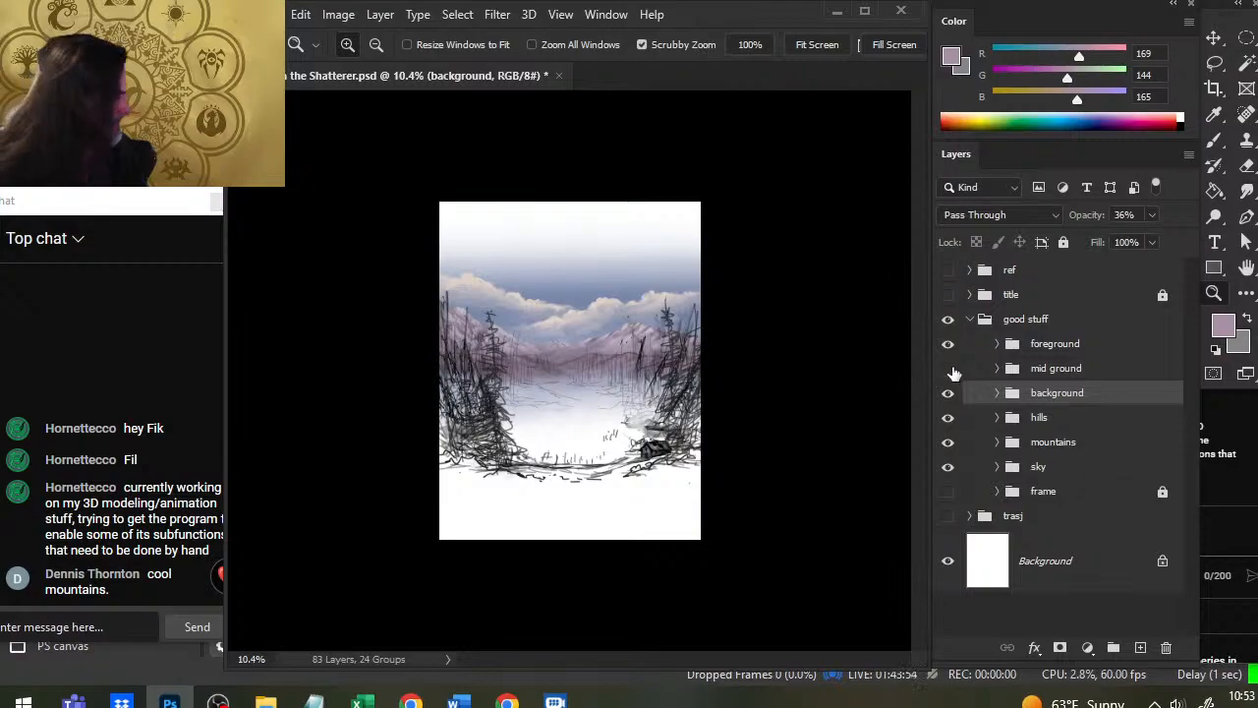
click(947, 294)
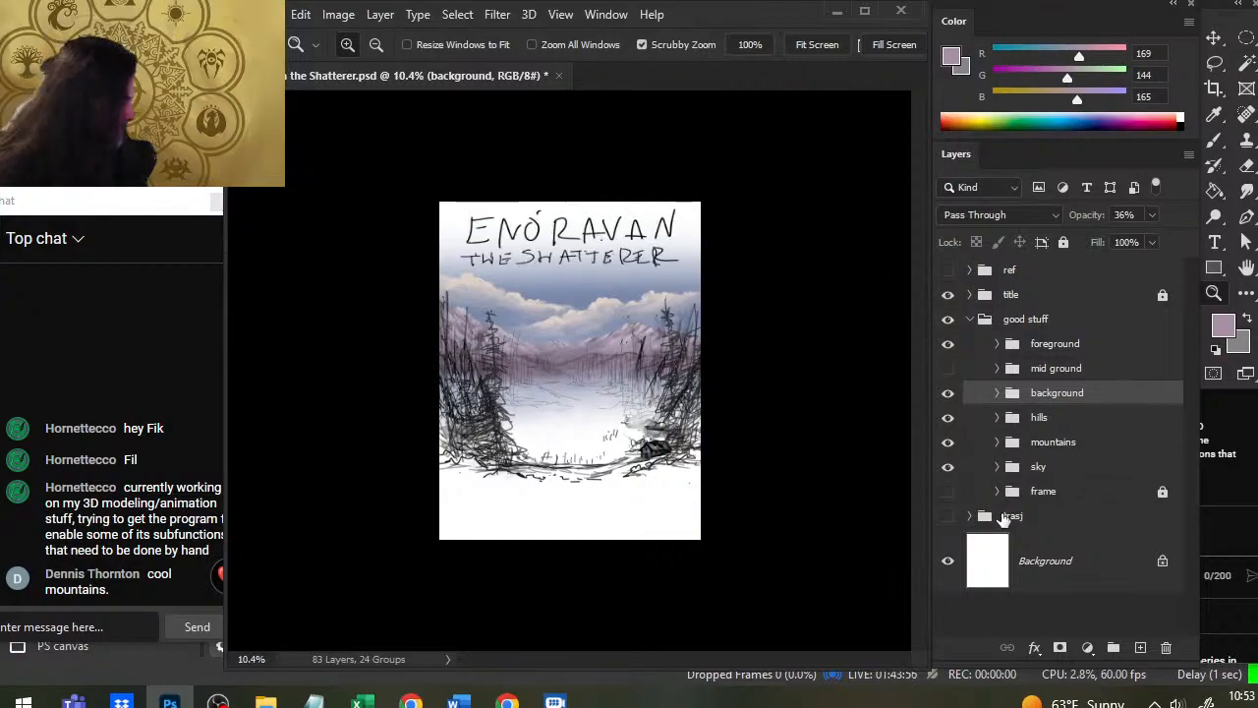
click(948, 490)
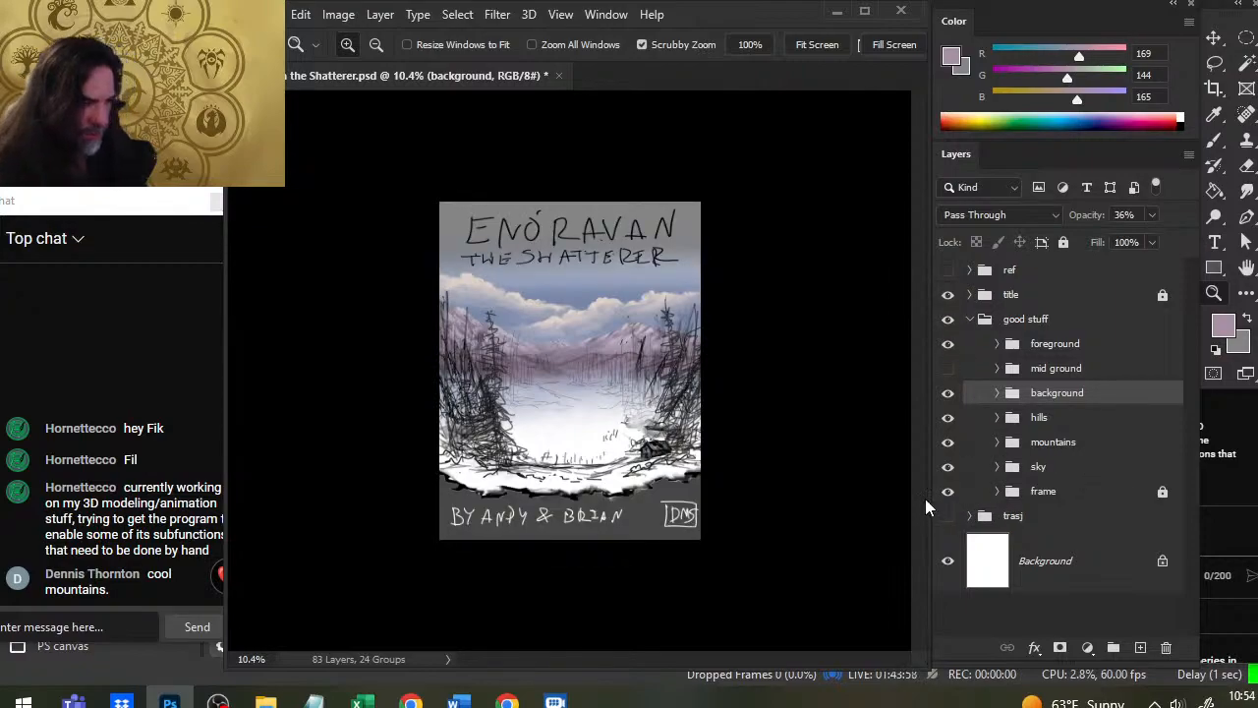
click(948, 369)
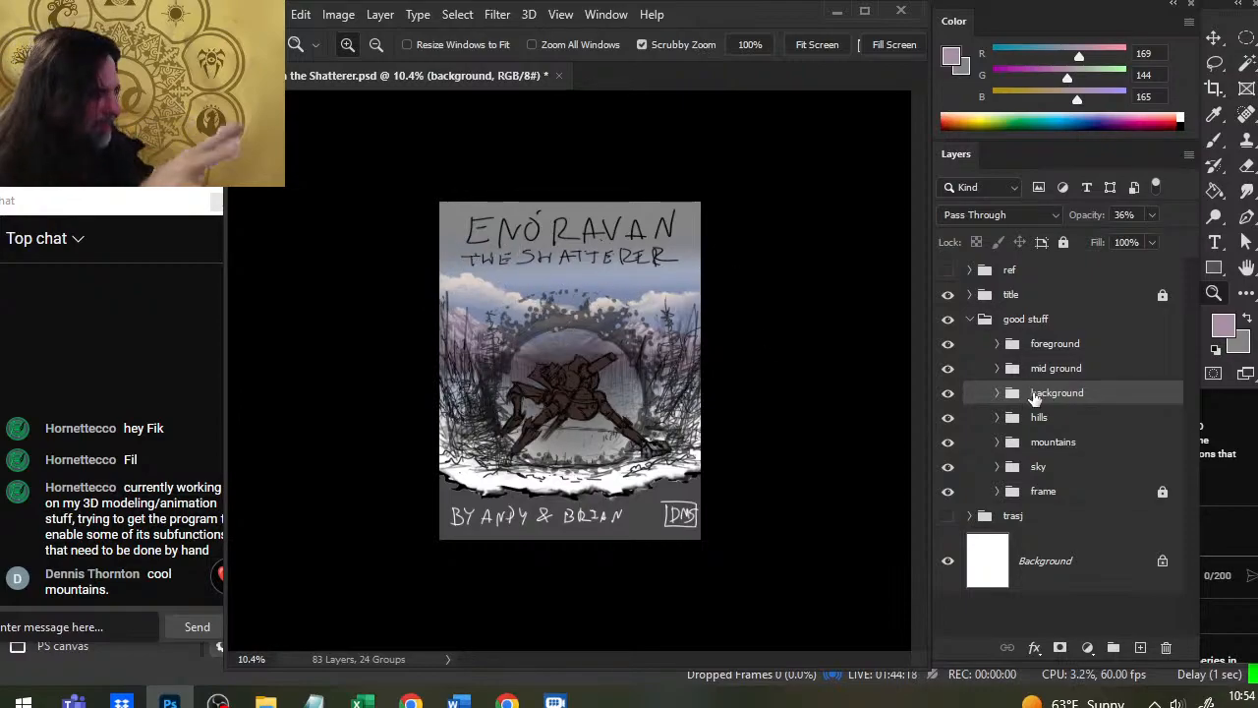
click(948, 369)
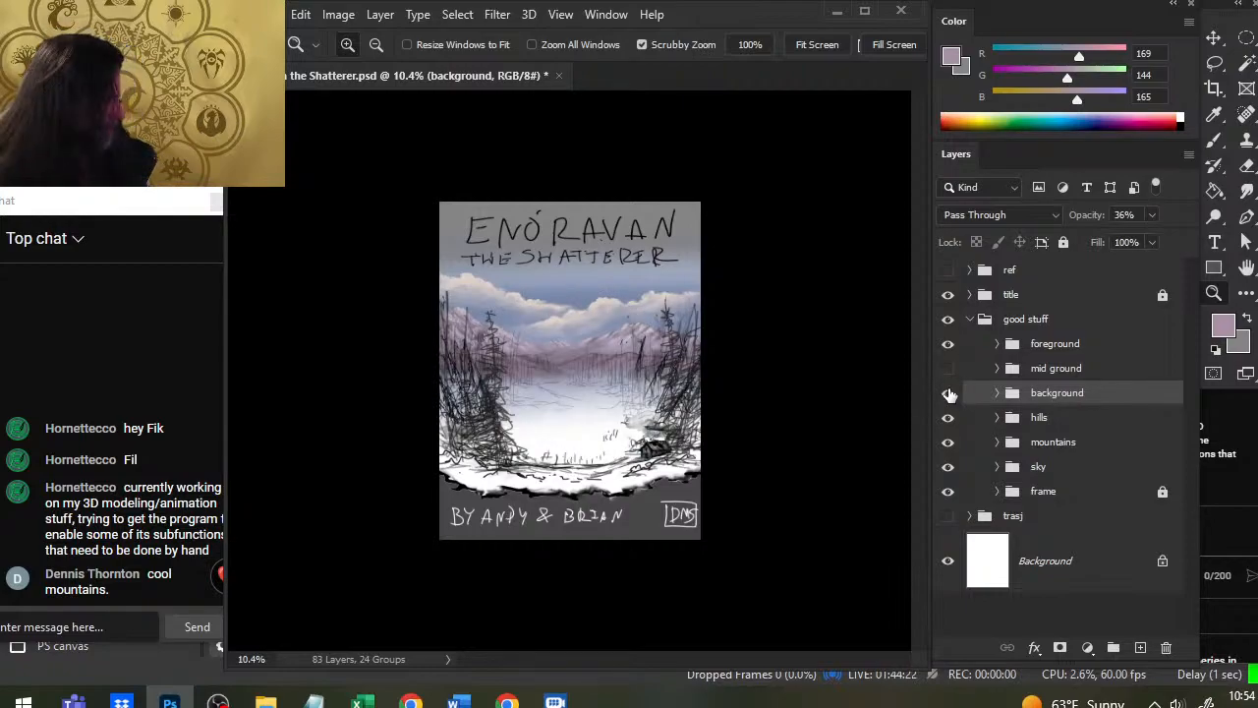
Step: Hide the foreground and background groups to examine the painted sky, mountains and hills inside the frame
click(949, 393)
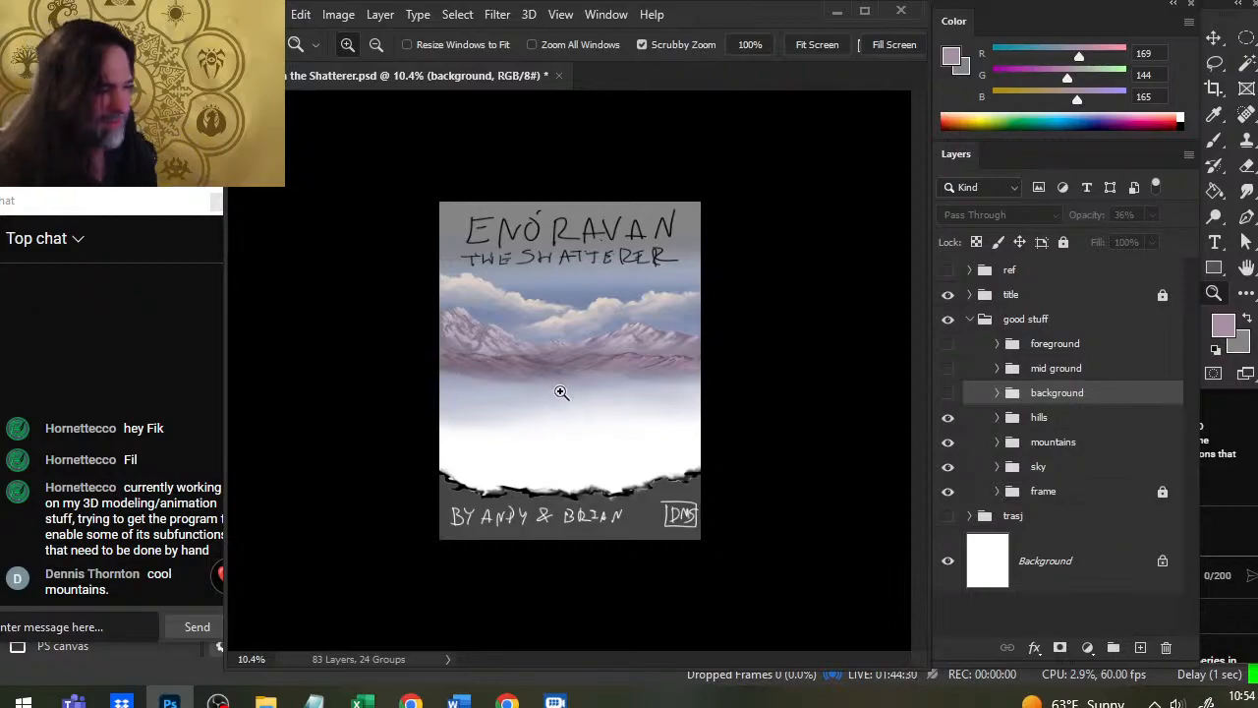
drag(559, 392, 584, 463)
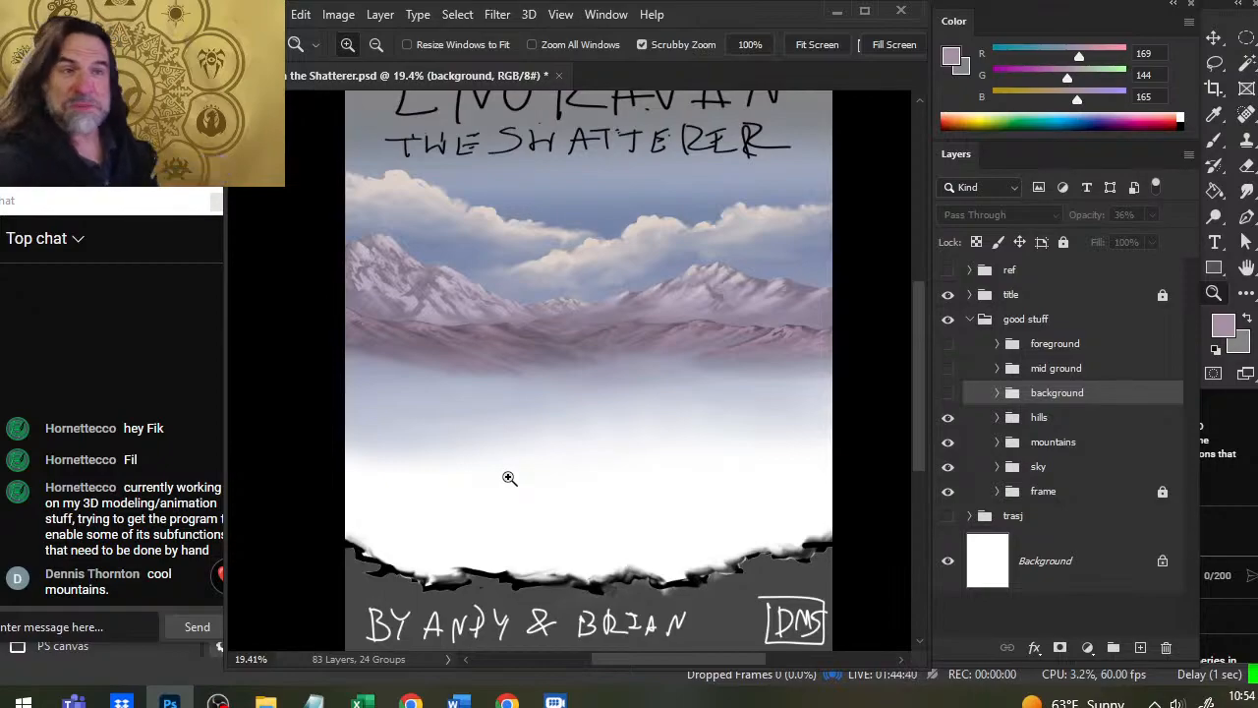
drag(700, 405, 647, 380)
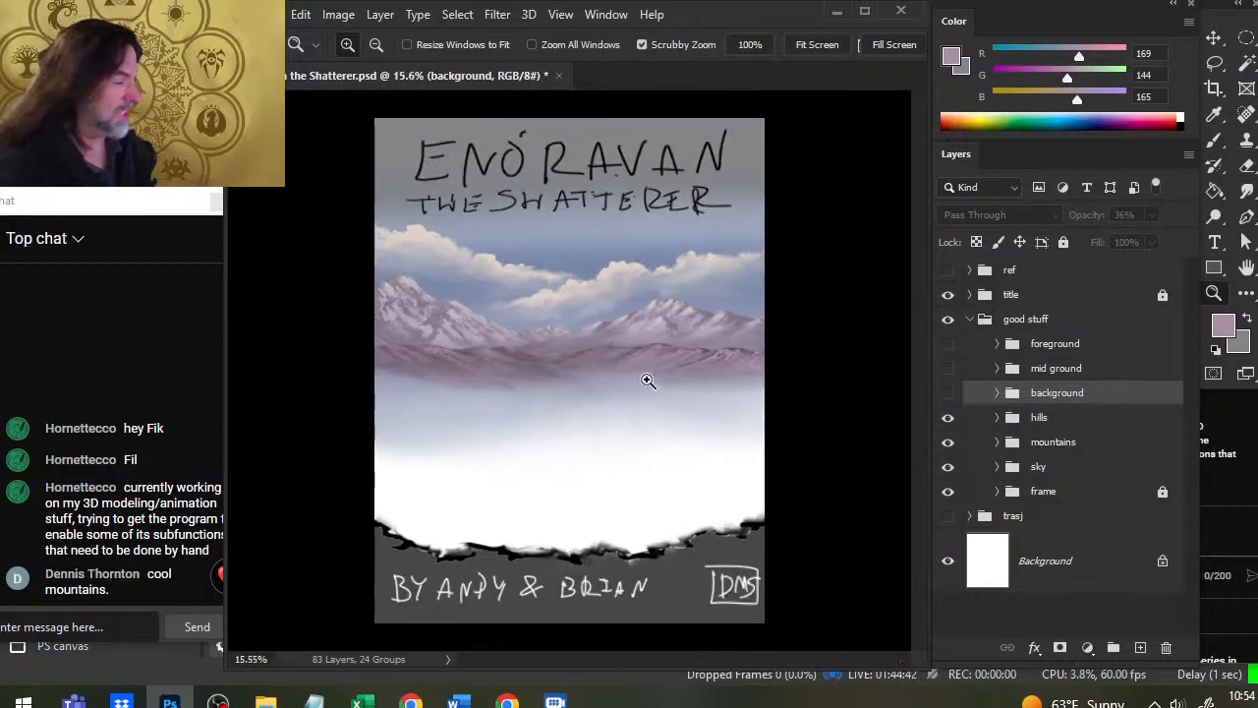
Step: Show the ref group and sample near-black foliage (RGB 25, 23, 28) from the conifers in the lake reference painting
click(947, 269)
scroll(842, 265, up, 3)
drag(598, 242, 676, 316)
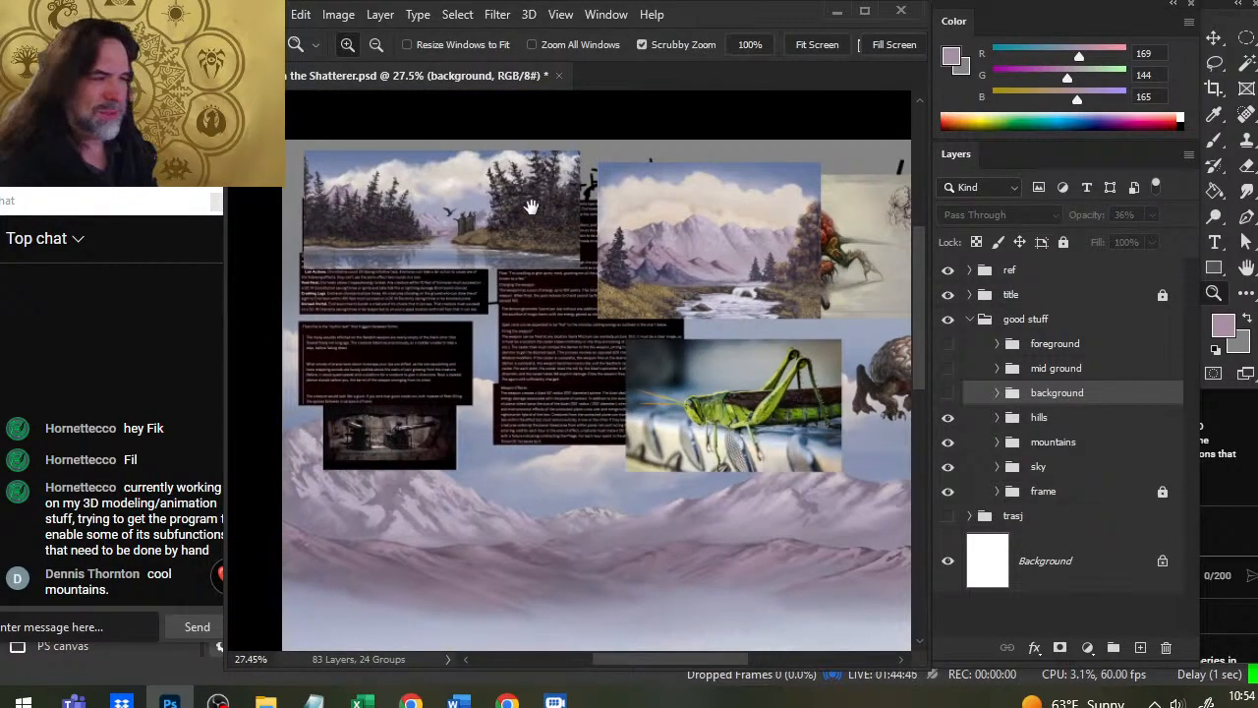
scroll(578, 240, up, 3)
drag(584, 271, 602, 358)
scroll(601, 358, up, 5)
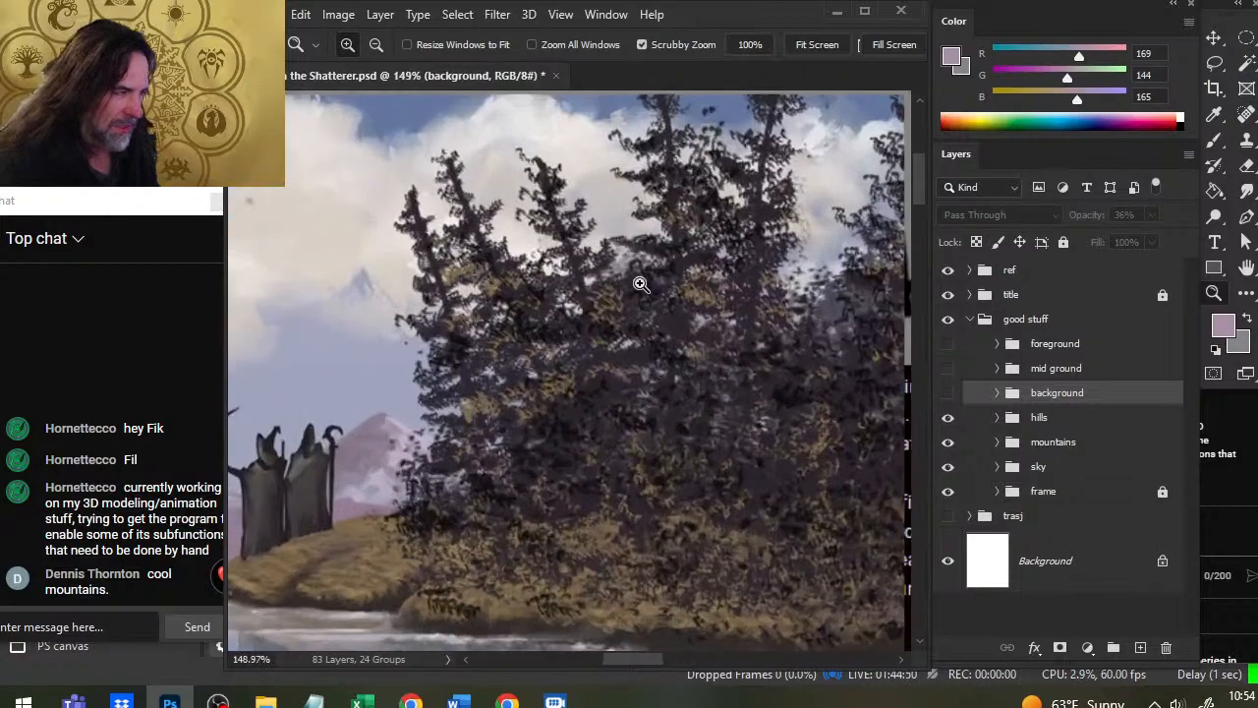
key(b)
alt+click(667, 278)
drag(666, 279, 562, 433)
key(z)
drag(669, 464, 561, 463)
mouse_move(458, 507)
mouse_down()
mouse_move(654, 448)
mouse_move(525, 471)
mouse_up()
key(b)
key(z)
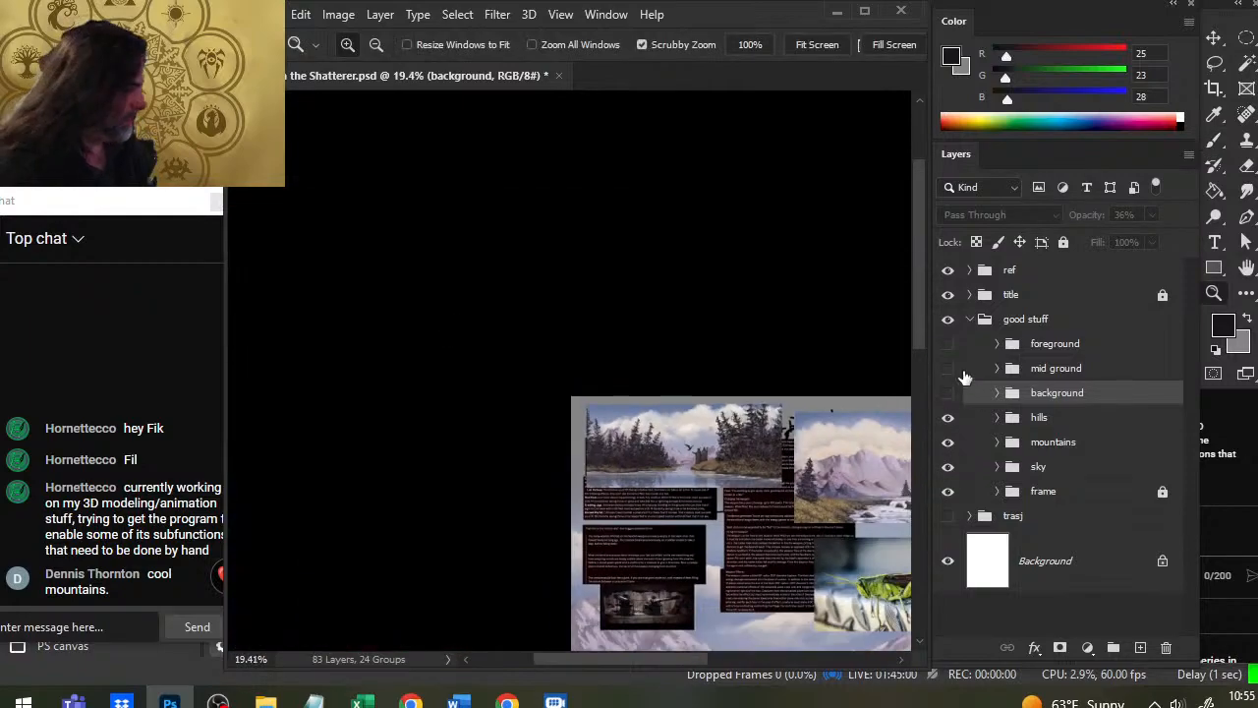
Step: Hide the ref group, make the background group visible, and toggle the foreground group on and off for comparison
click(946, 271)
drag(795, 525, 682, 203)
drag(790, 317, 749, 318)
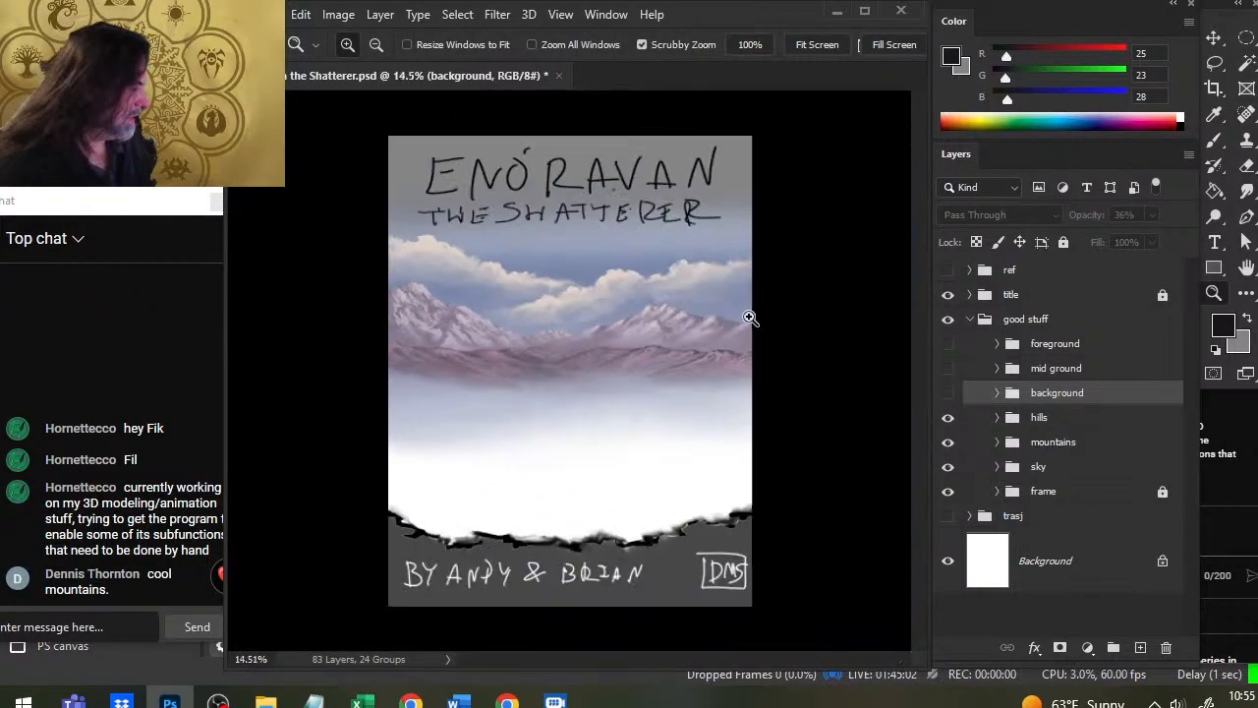
click(945, 394)
click(948, 343)
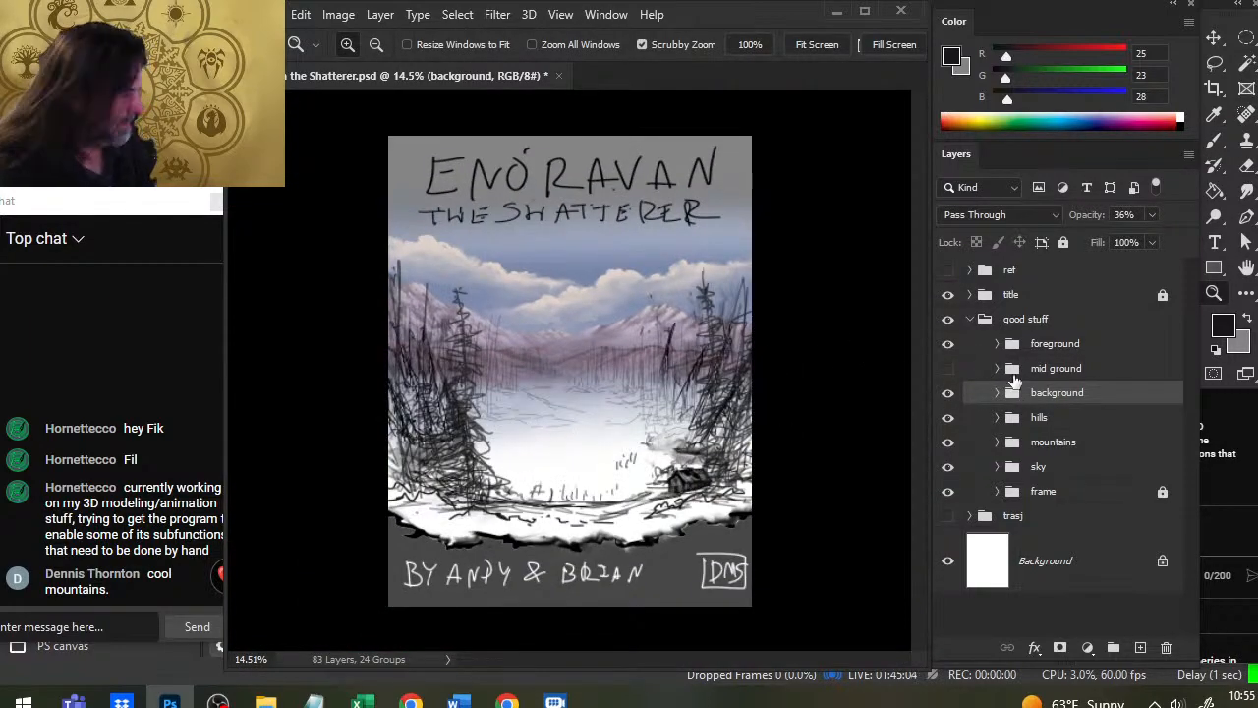
click(948, 347)
click(950, 351)
click(950, 352)
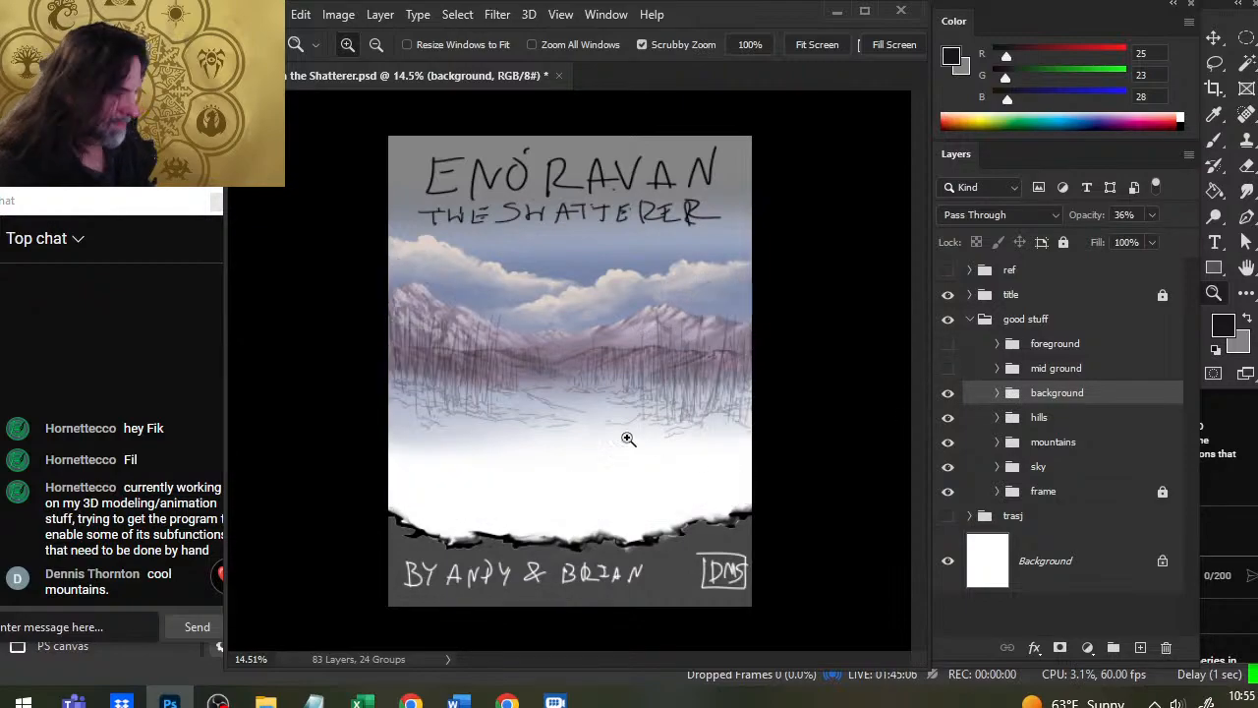
Step: Show the ref group and examine the landscape reference paintings at the upper part of the canvas
click(947, 270)
drag(476, 184, 620, 257)
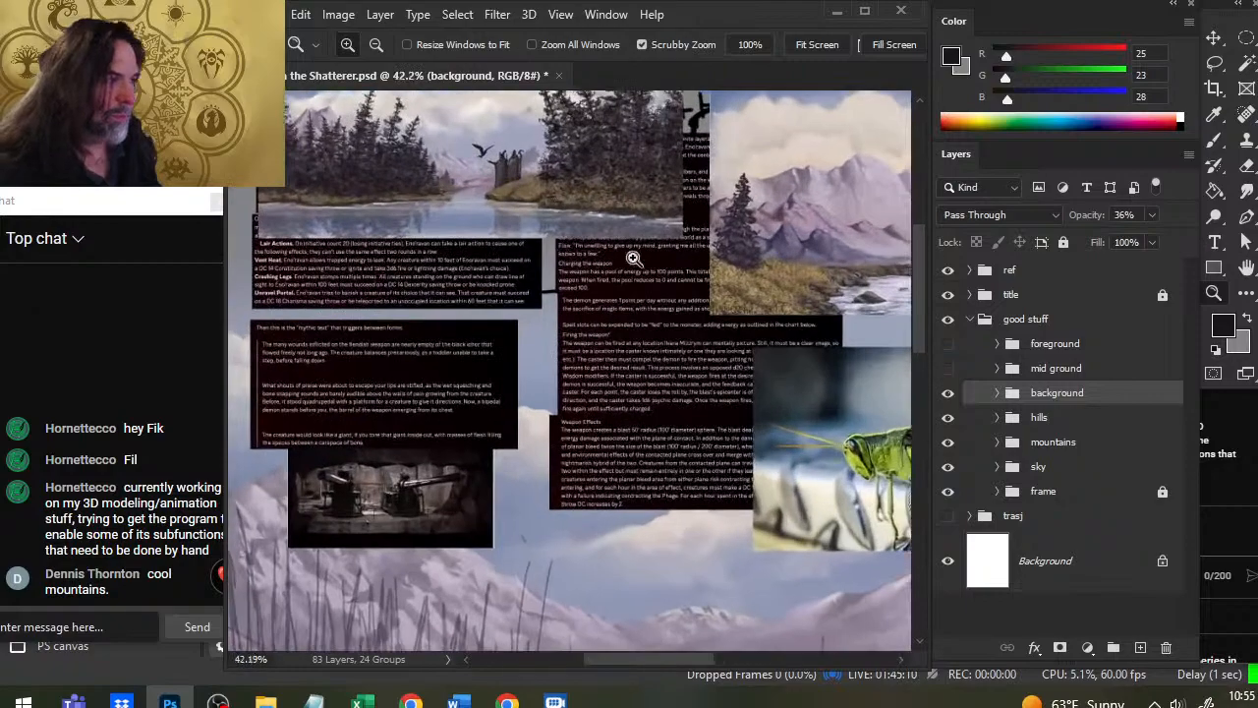
drag(764, 339, 600, 347)
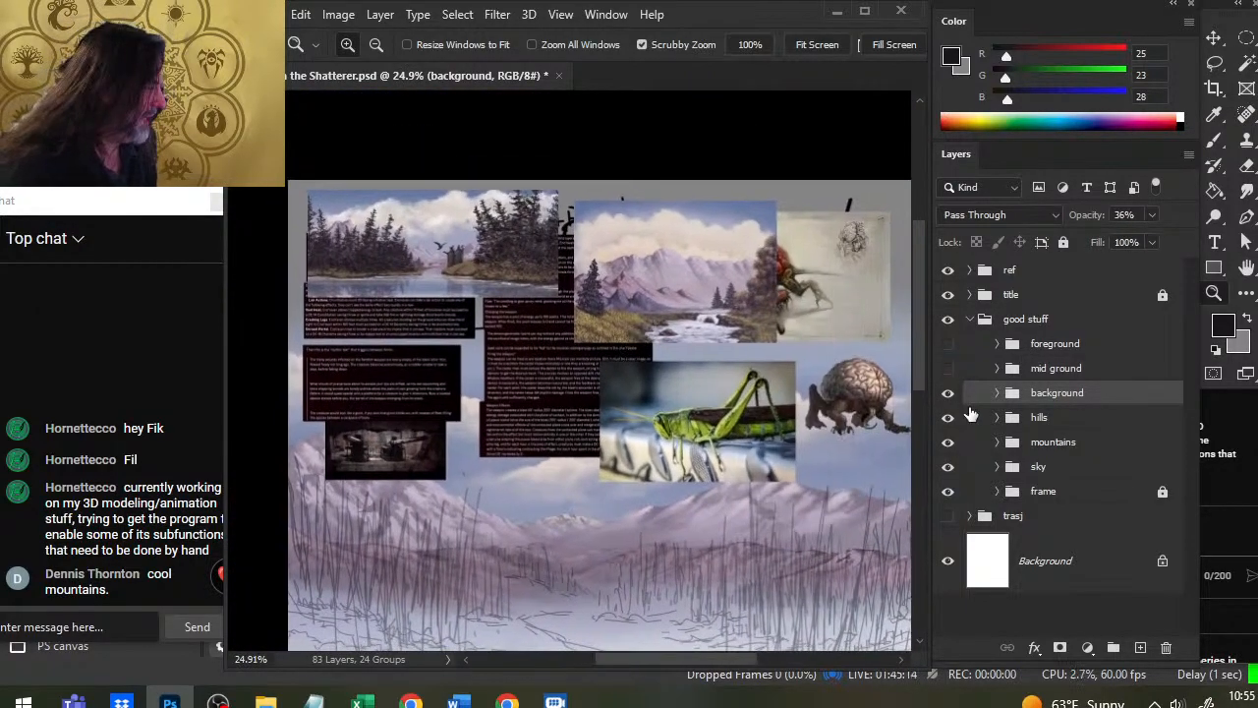
Step: Toggle the background group off and on, make the foreground group visible, and hide the ref group
click(948, 393)
click(947, 393)
click(948, 344)
click(947, 271)
drag(753, 546, 763, 320)
drag(755, 349, 680, 359)
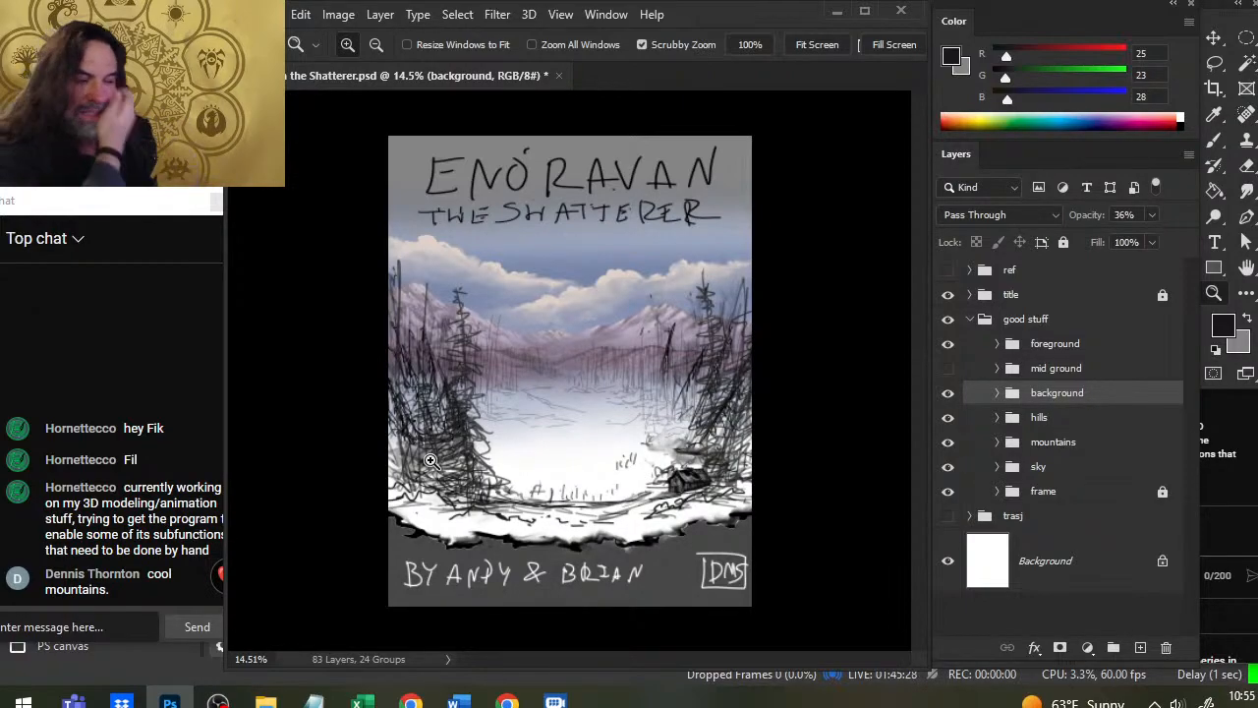
Step: Show the mid ground group and examine the armoured creature against the trees and hills
click(947, 367)
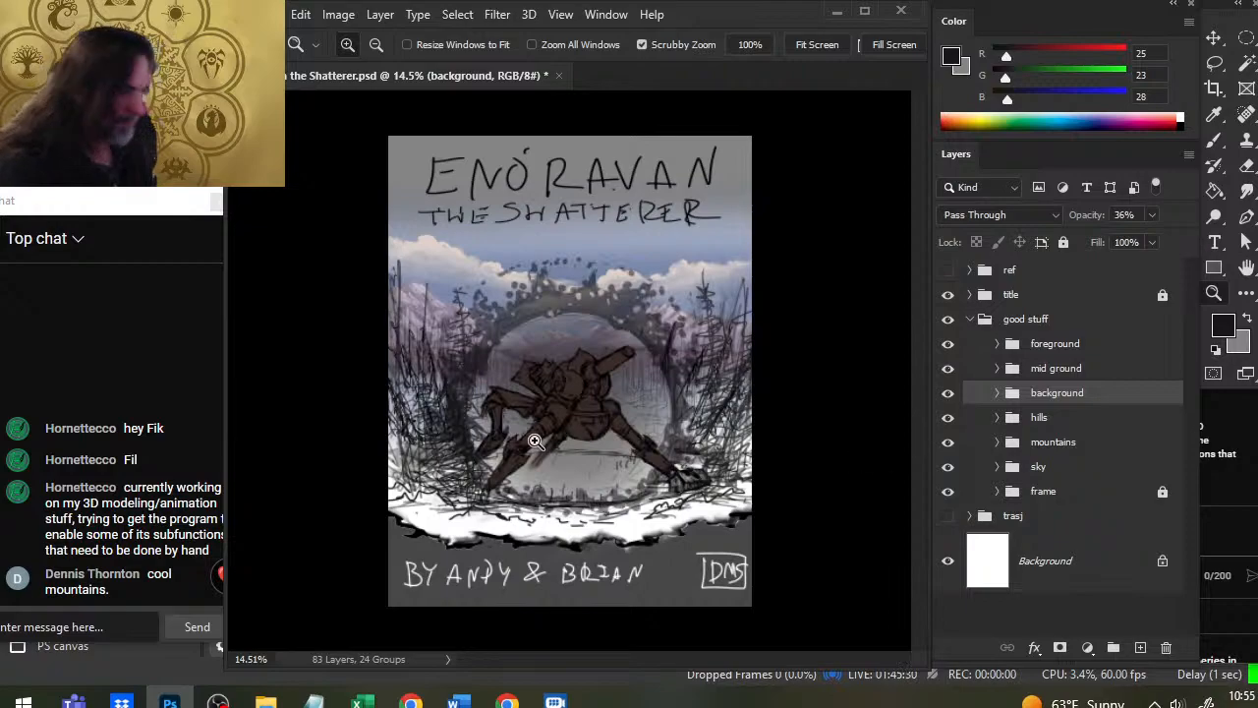
drag(636, 427, 587, 425)
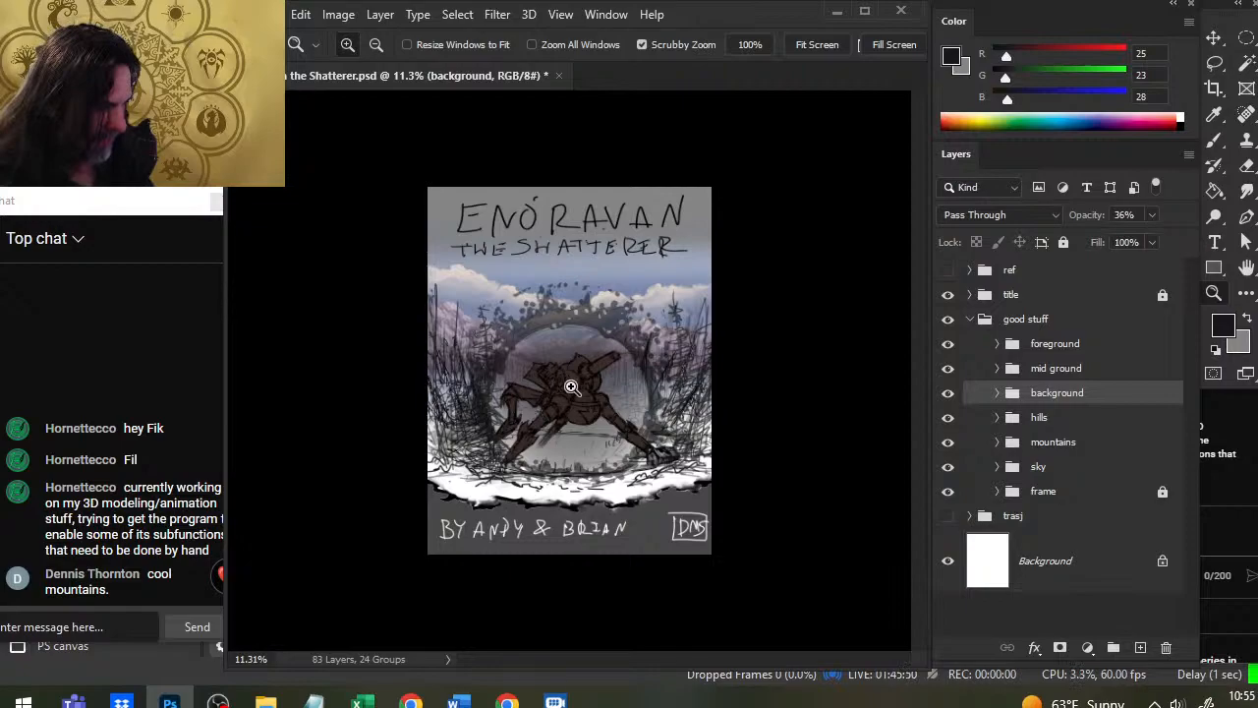
drag(572, 425, 609, 353)
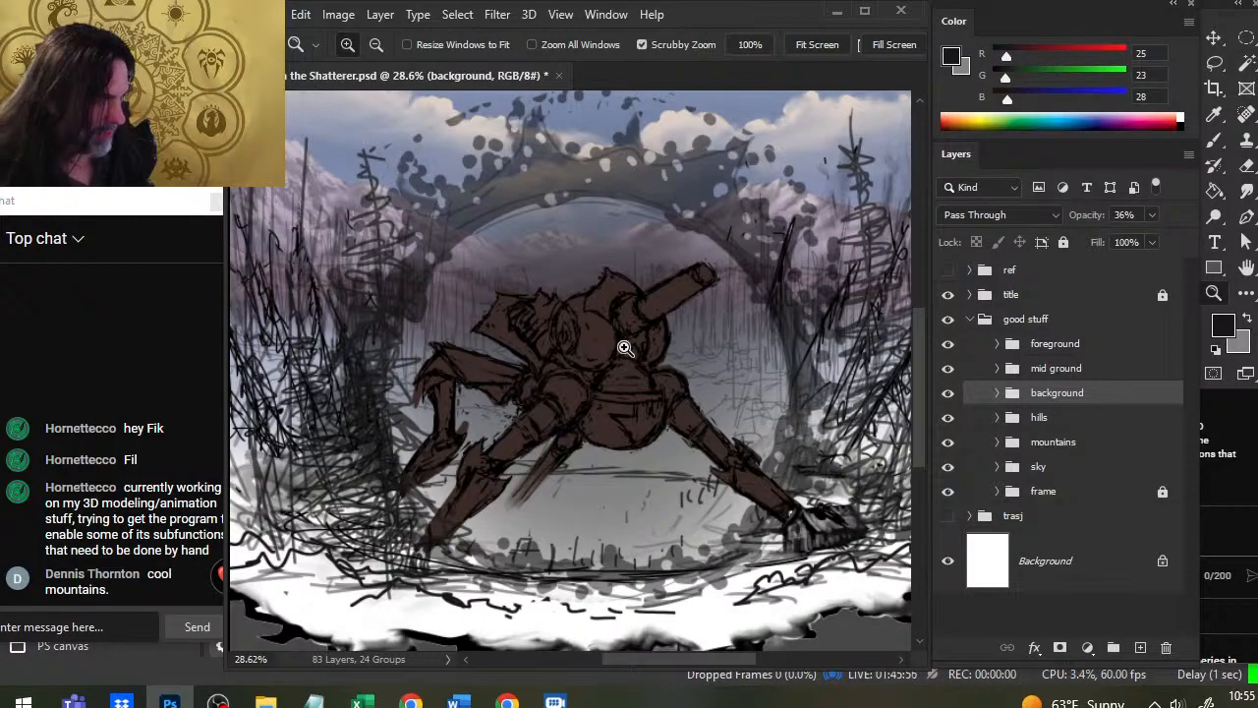
drag(754, 464, 691, 430)
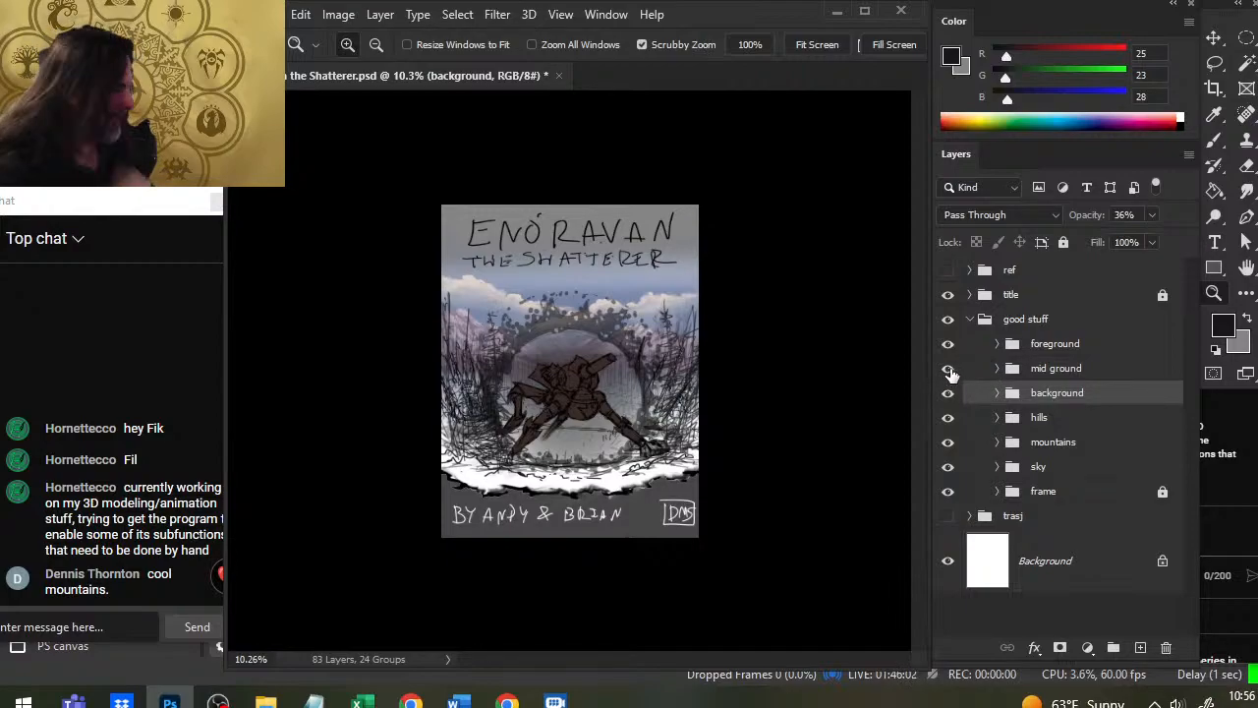
Step: Hide the mid ground group, inspect the sketched cabin by the shore, and show the mid ground group again
click(948, 371)
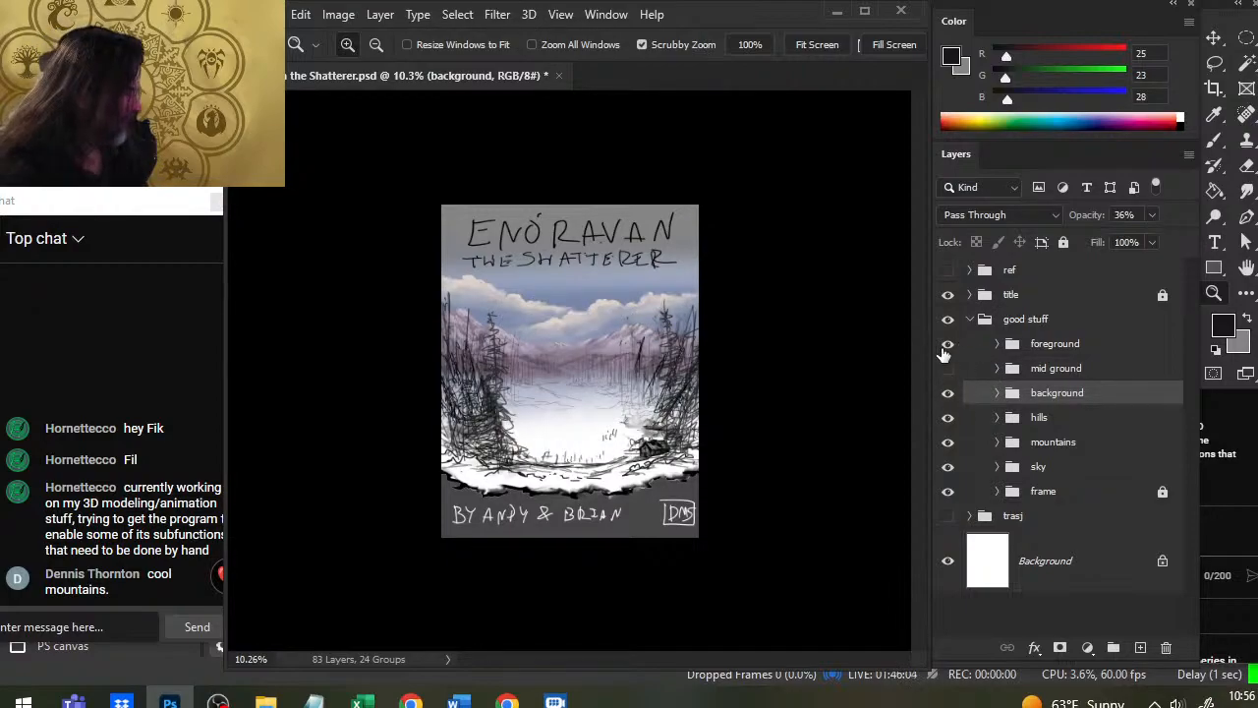
drag(674, 461, 755, 488)
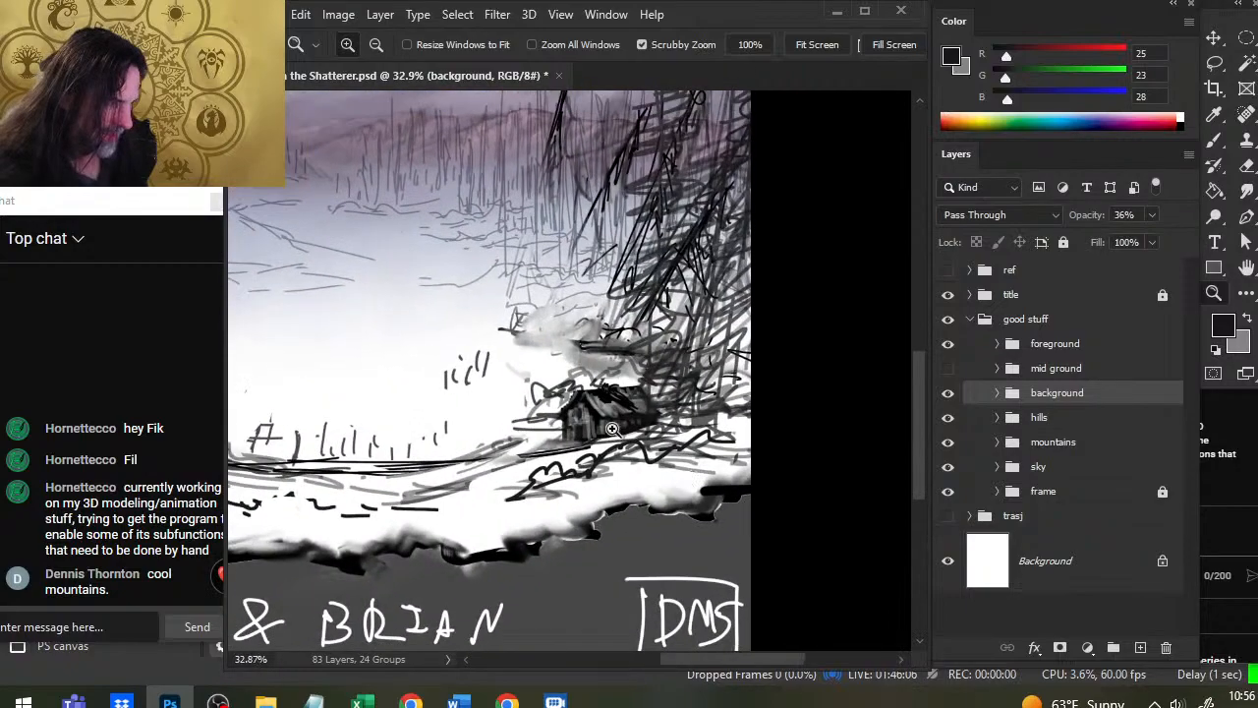
drag(665, 500, 609, 496)
click(949, 369)
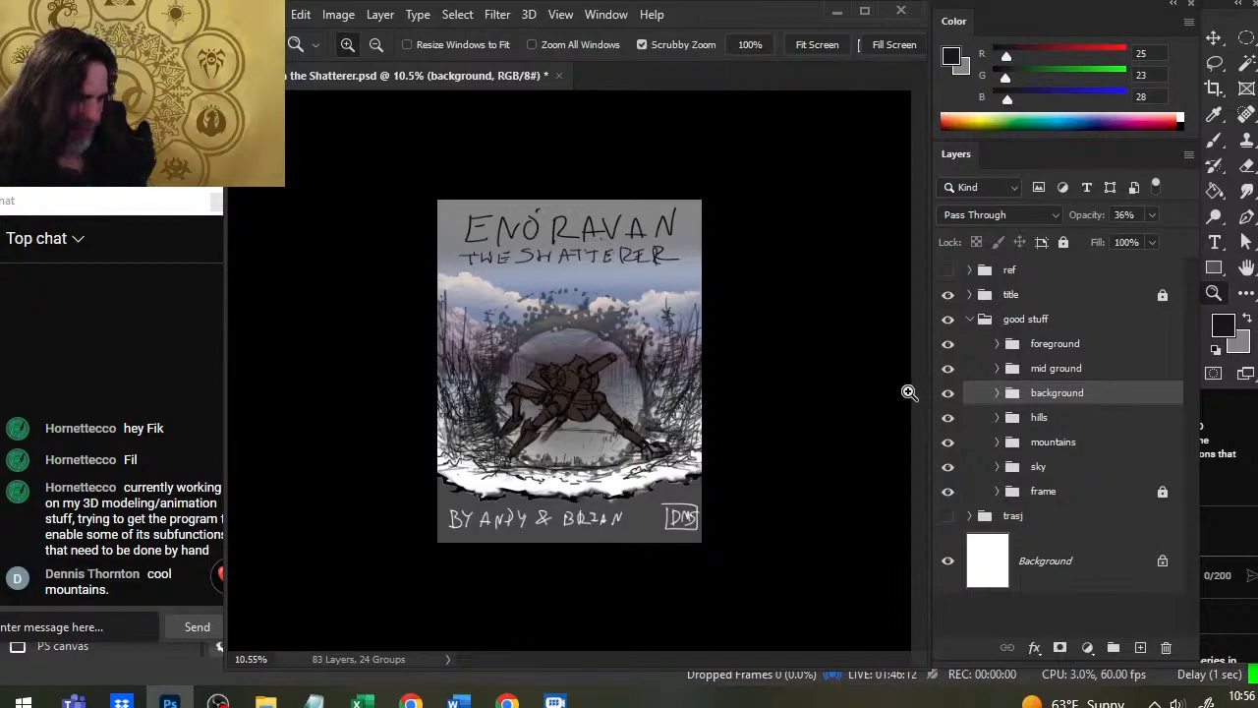
Step: Toggle the foreground group off and on, then hide the foreground, mid ground and background groups to examine the bare landscape
click(949, 344)
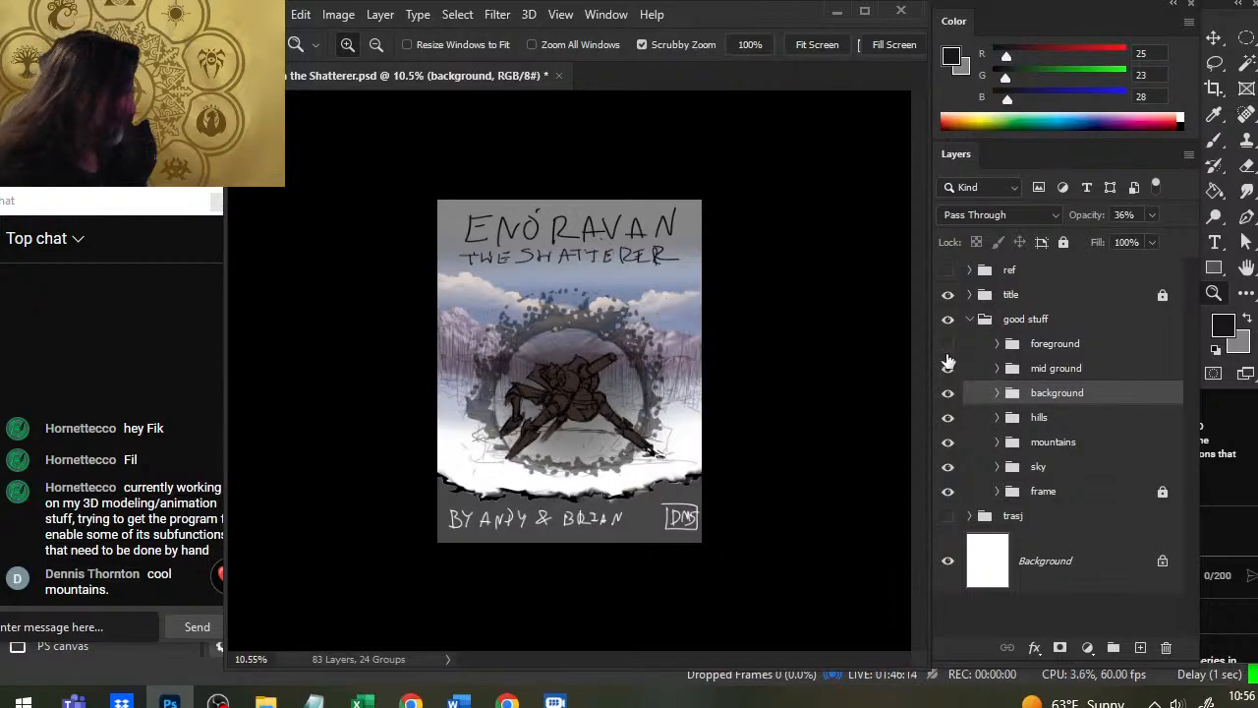
click(949, 344)
drag(949, 344, 949, 393)
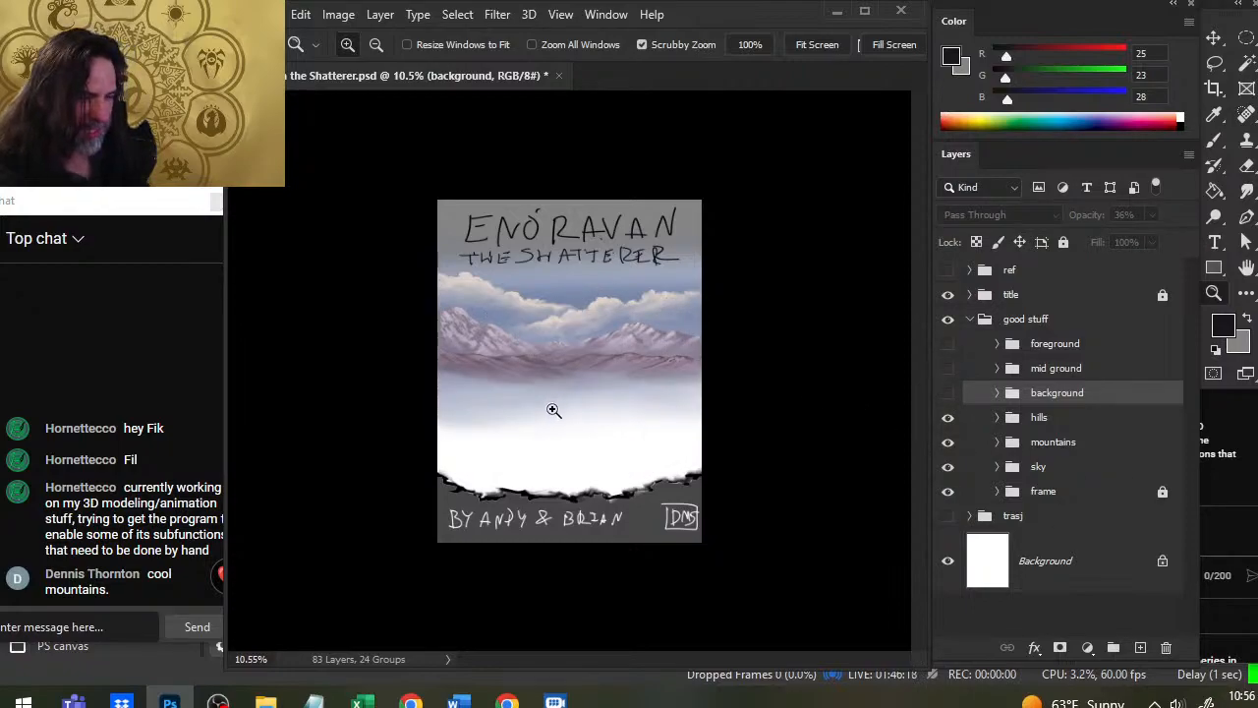
scroll(554, 410, up, 3)
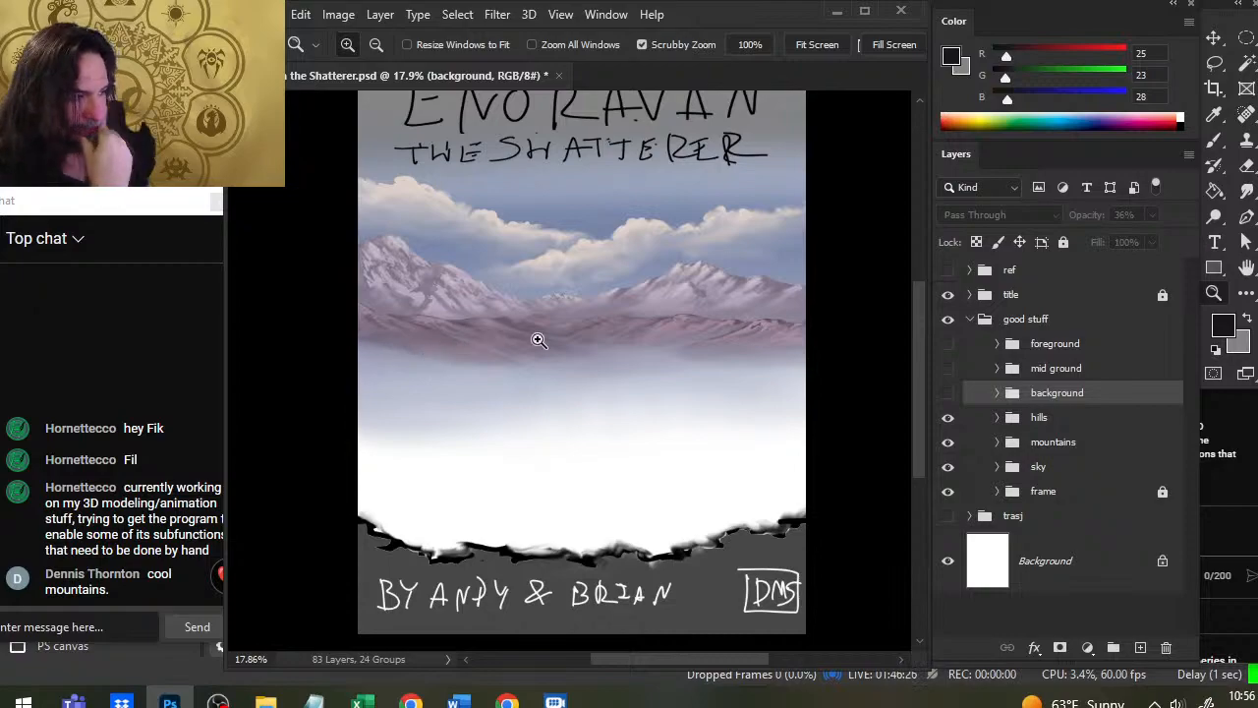
Step: Make the background and foreground groups visible again, previewing the mid ground group and leaving it hidden
click(946, 393)
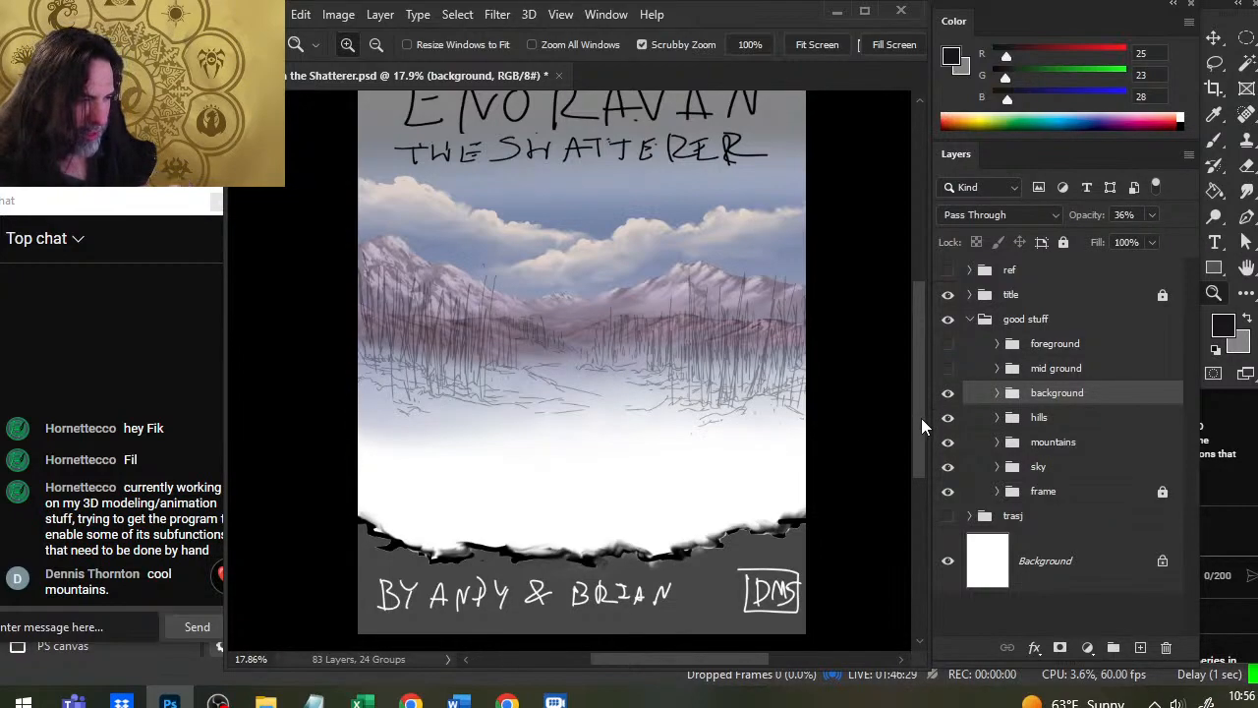
click(947, 368)
click(948, 367)
click(948, 343)
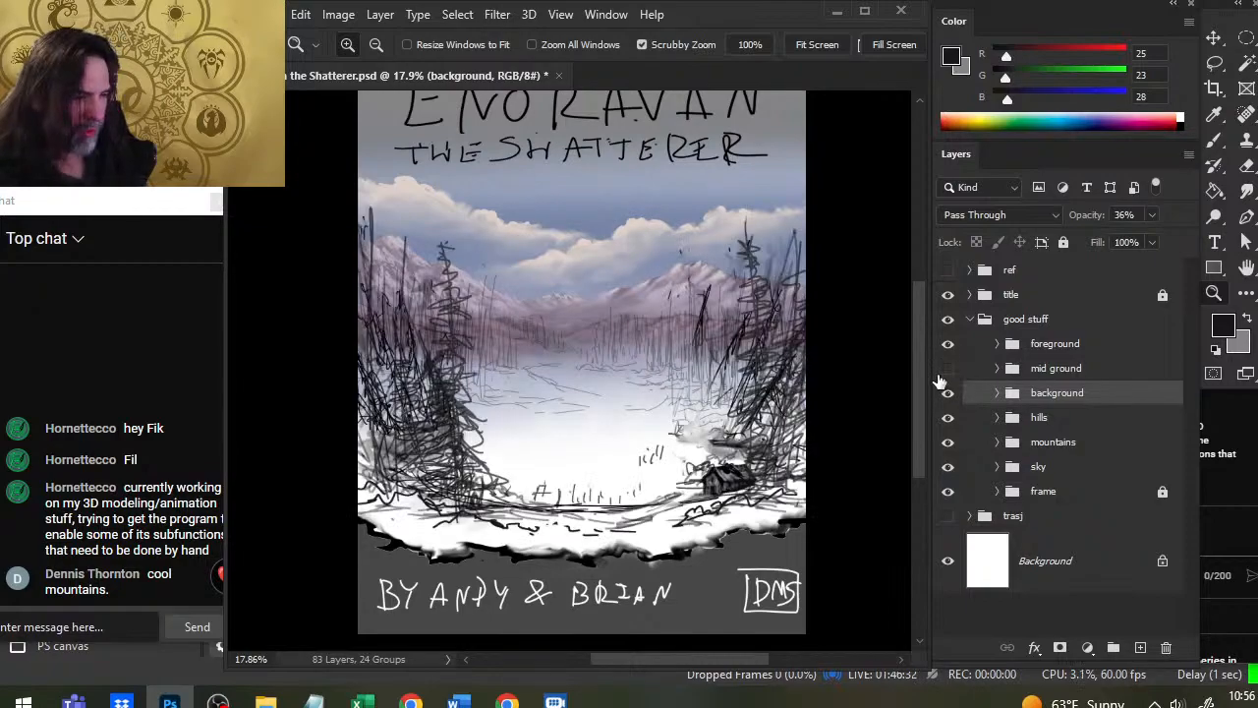
click(947, 369)
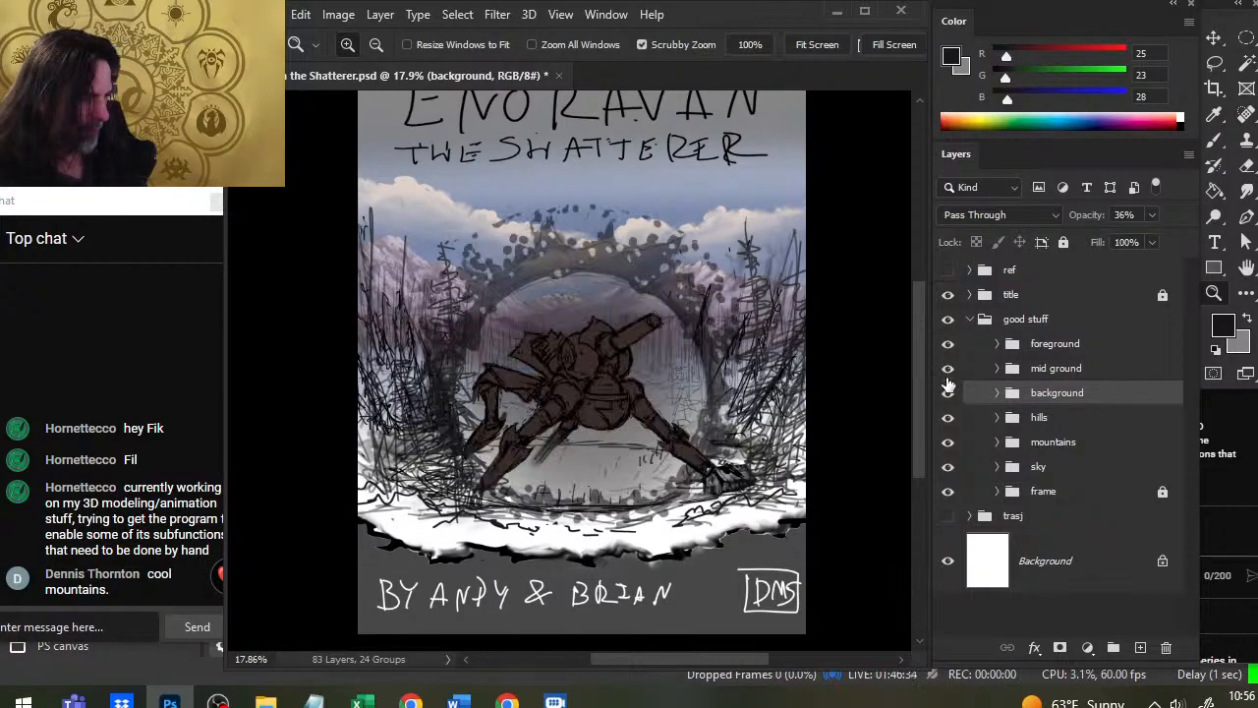
click(948, 369)
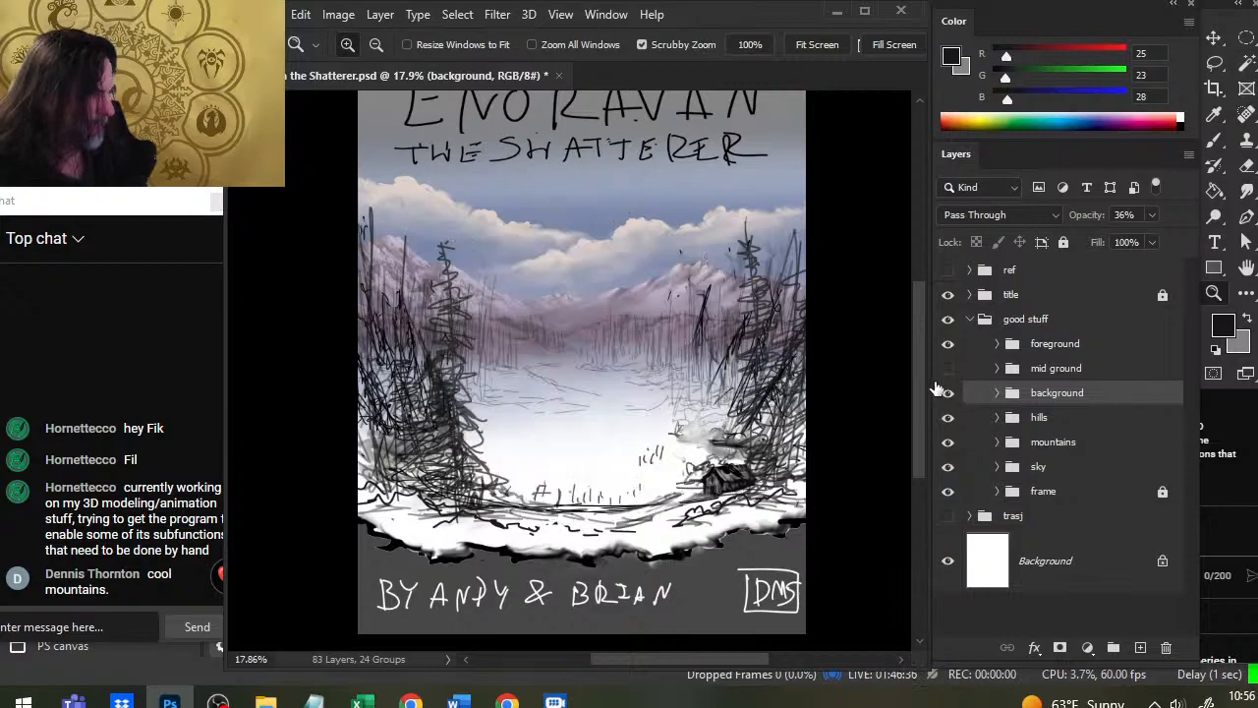
Step: Isolate the armoured creature by showing only the mid ground group over the landscape, and make the background and foreground groups visible again
drag(948, 392, 948, 343)
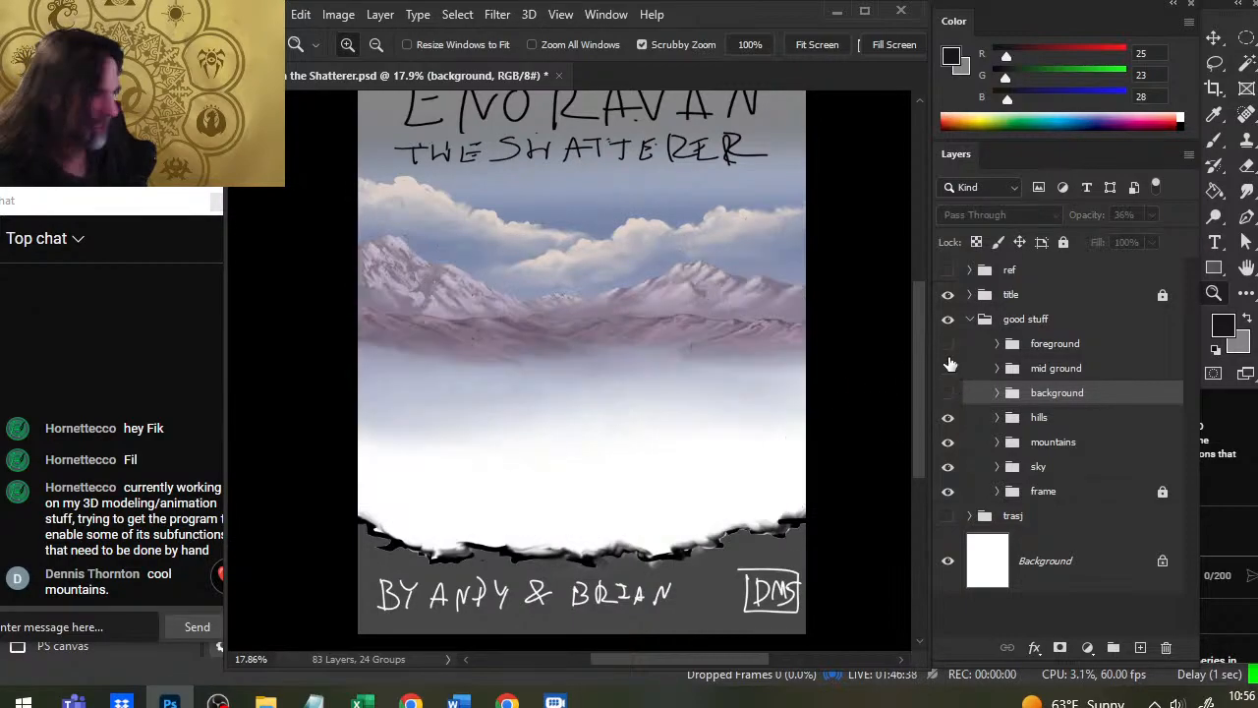
click(949, 369)
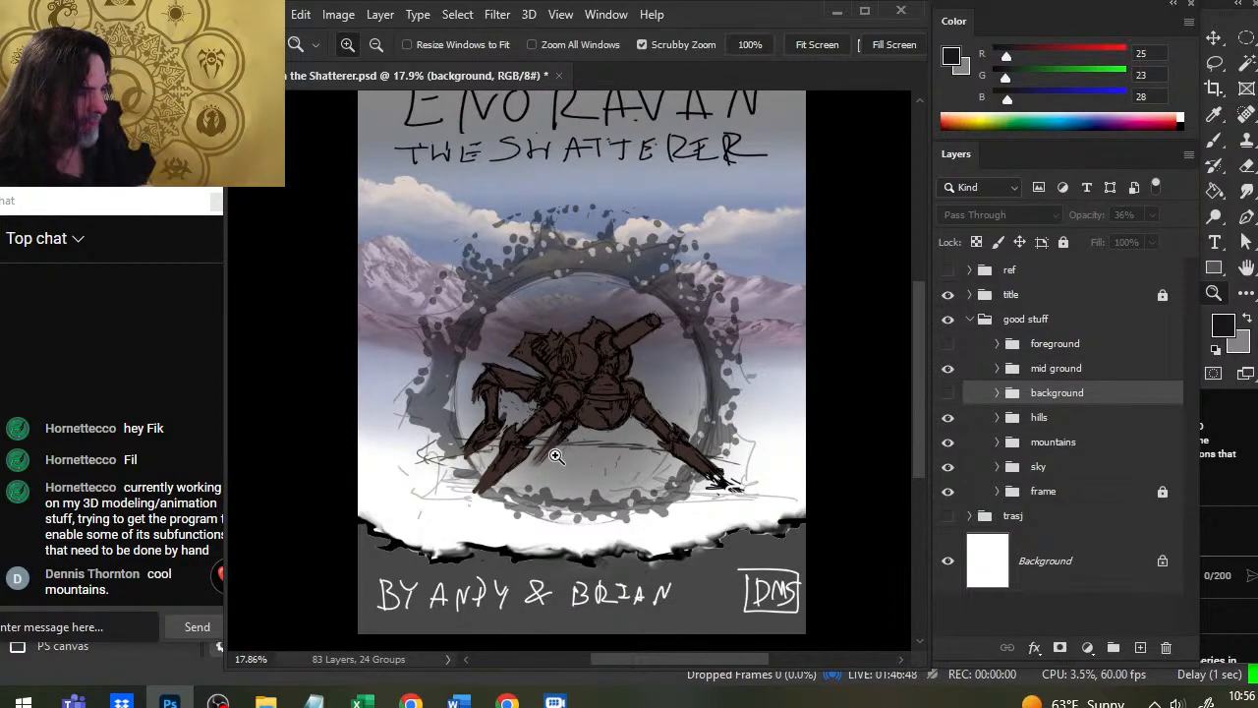
drag(664, 430, 593, 425)
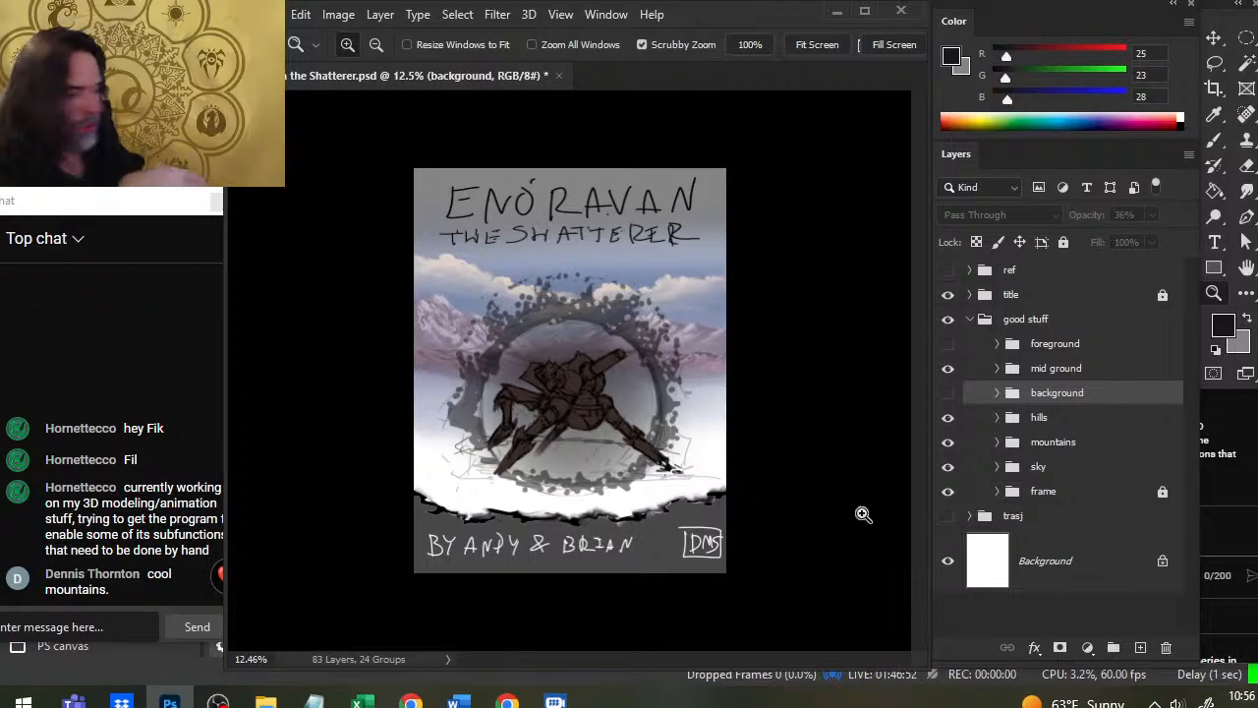
click(947, 393)
click(948, 344)
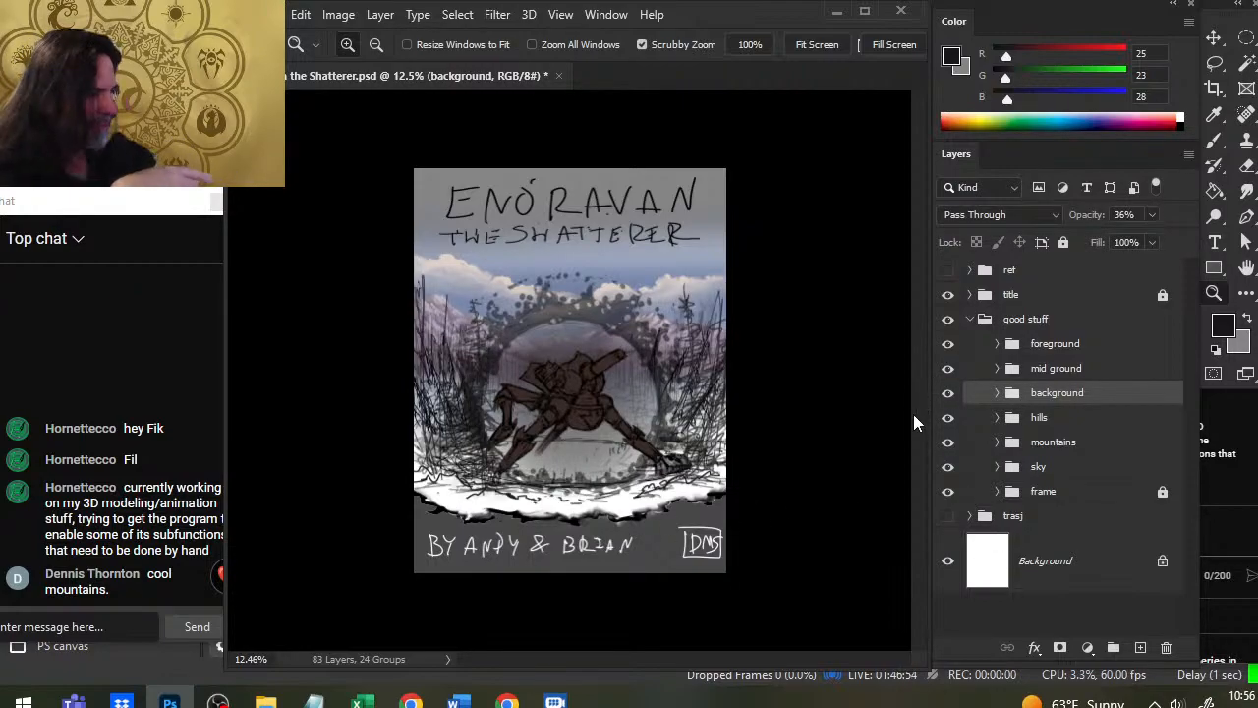
Step: Hide the foreground, background and mid ground groups to examine the painted sky and mountains, and show all three groups again
click(949, 346)
click(947, 395)
click(946, 370)
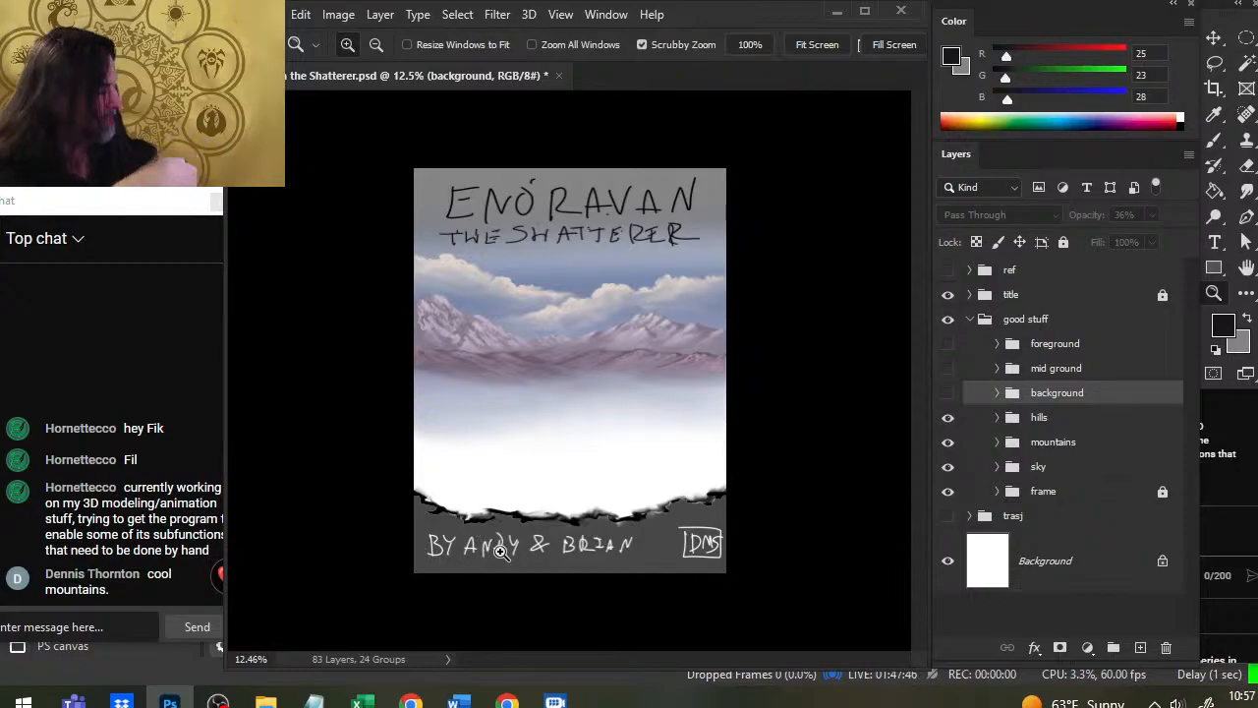
click(948, 392)
click(948, 368)
click(948, 343)
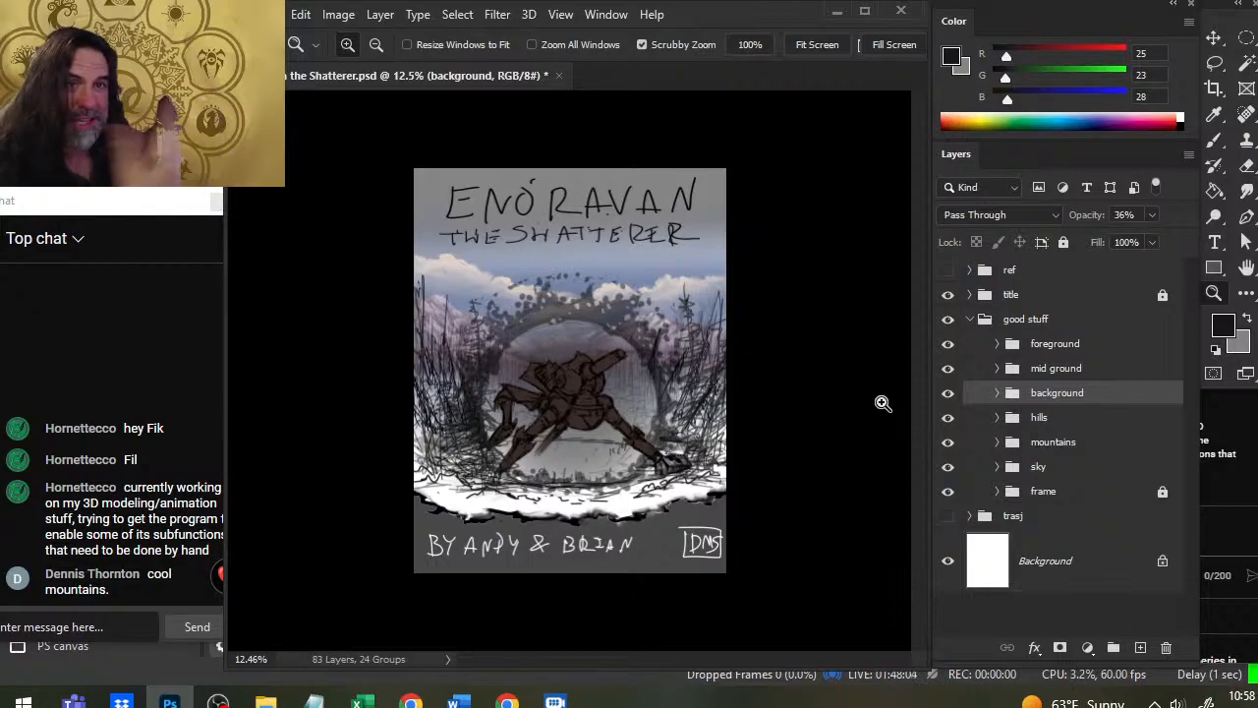
Step: Check the OBS window and the YouTube live stream page, and return to the cover painting in Photoshop for a closer view
key(alt+Tab)
key(alt+Tab)
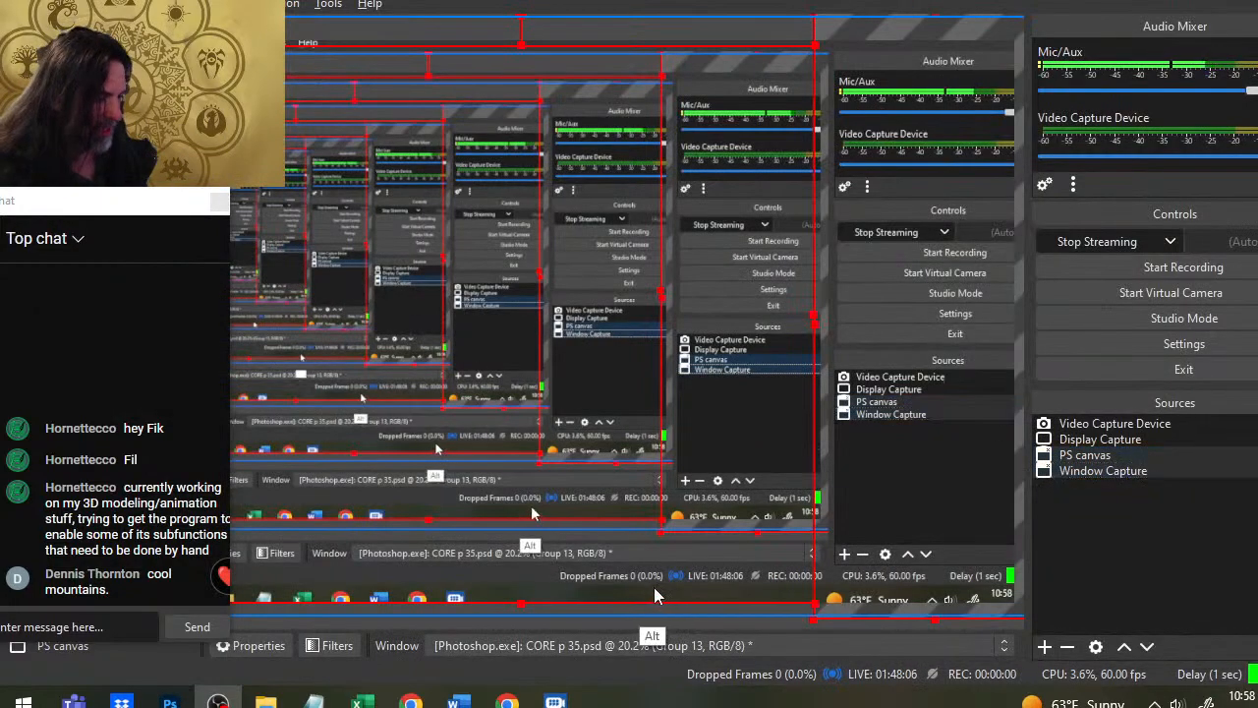
key(alt+Tab)
key(alt+Tab)
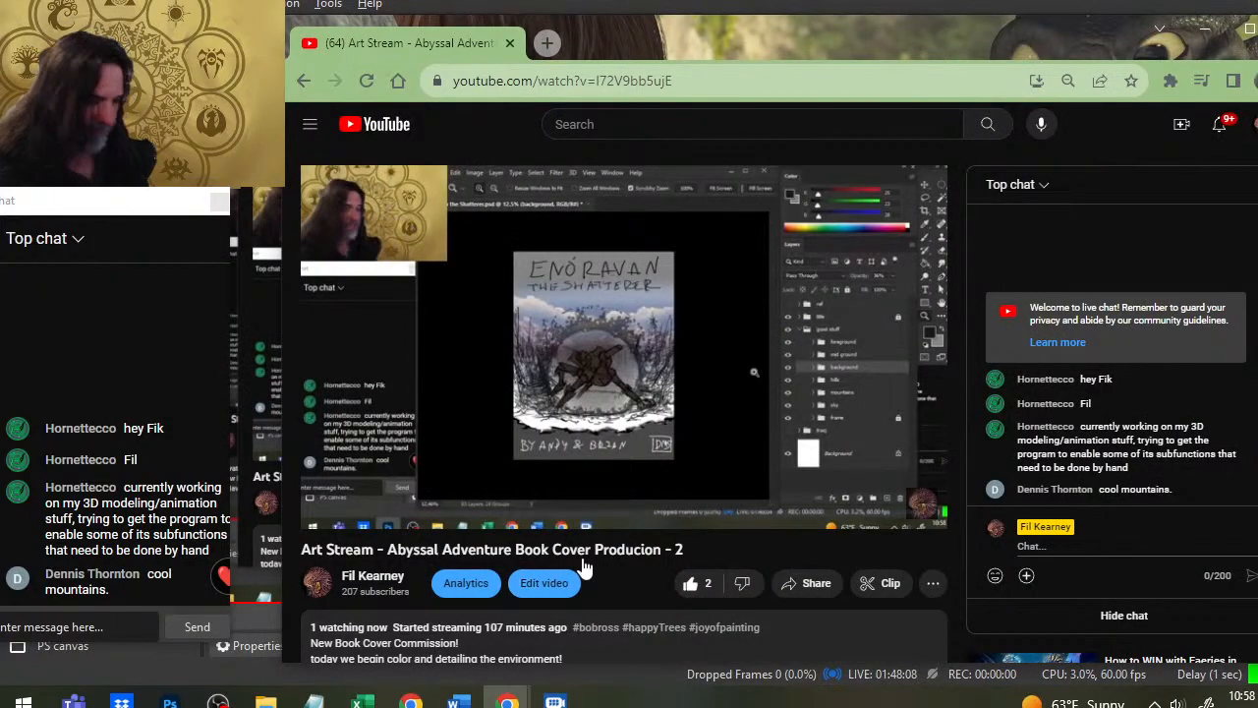
key(alt+Tab)
key(alt+Tab)
key(alt+Tab)
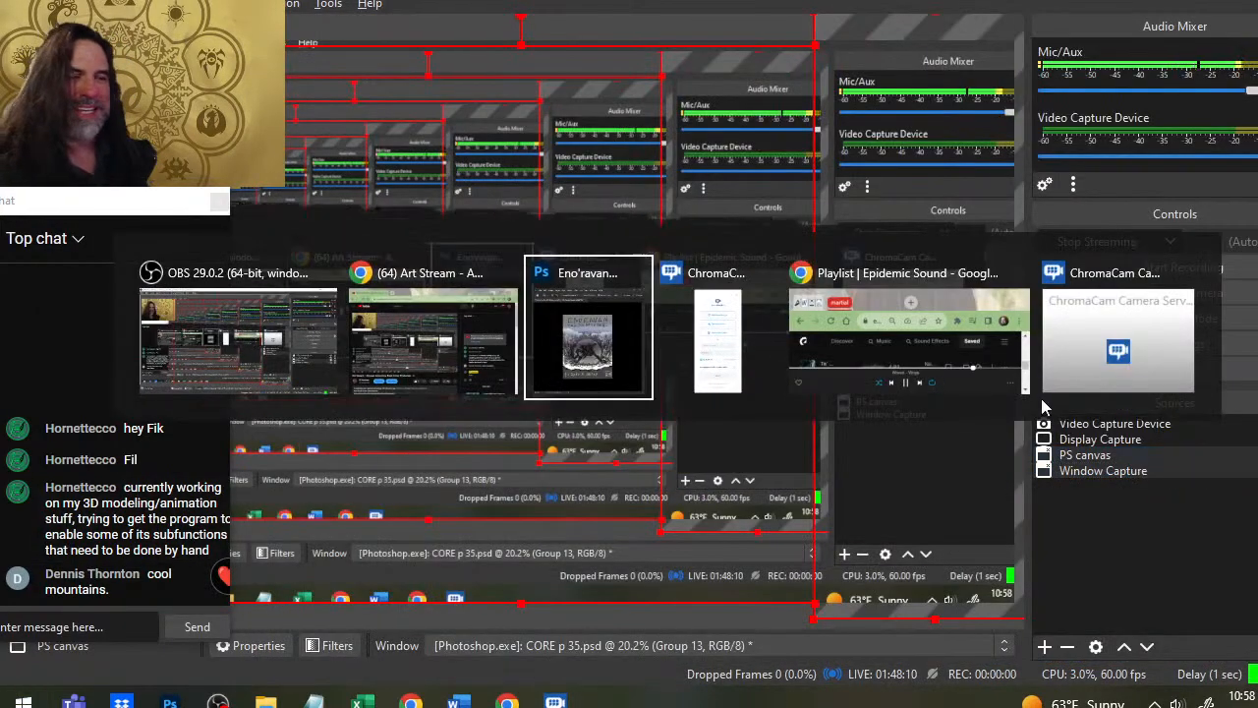
click(660, 356)
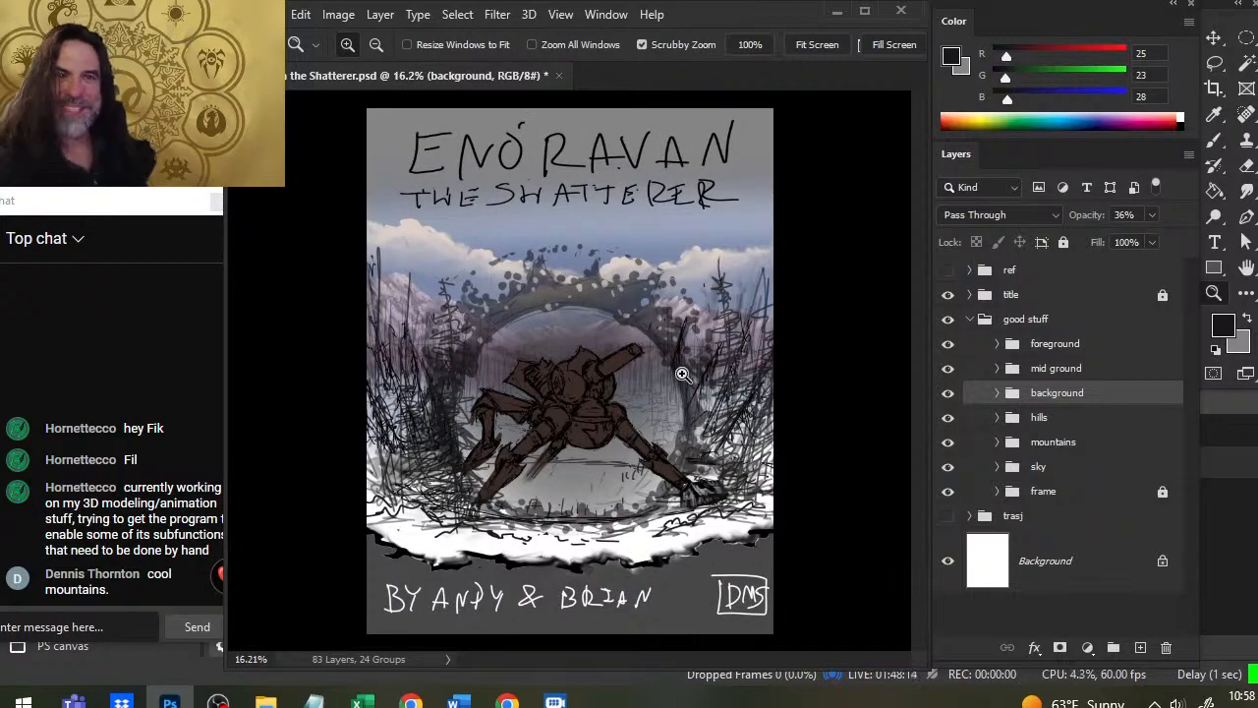
Step: Switch to the YouTube art stream page in Chrome
key(alt+Tab)
key(alt+Tab)
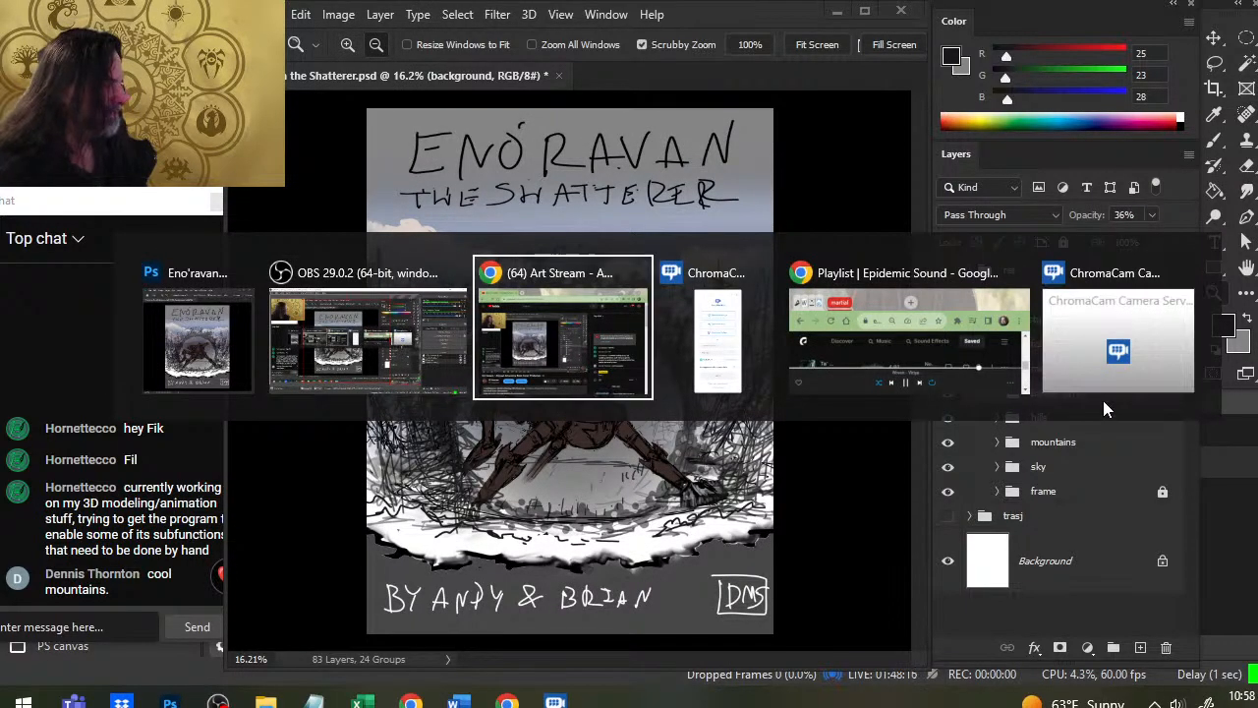